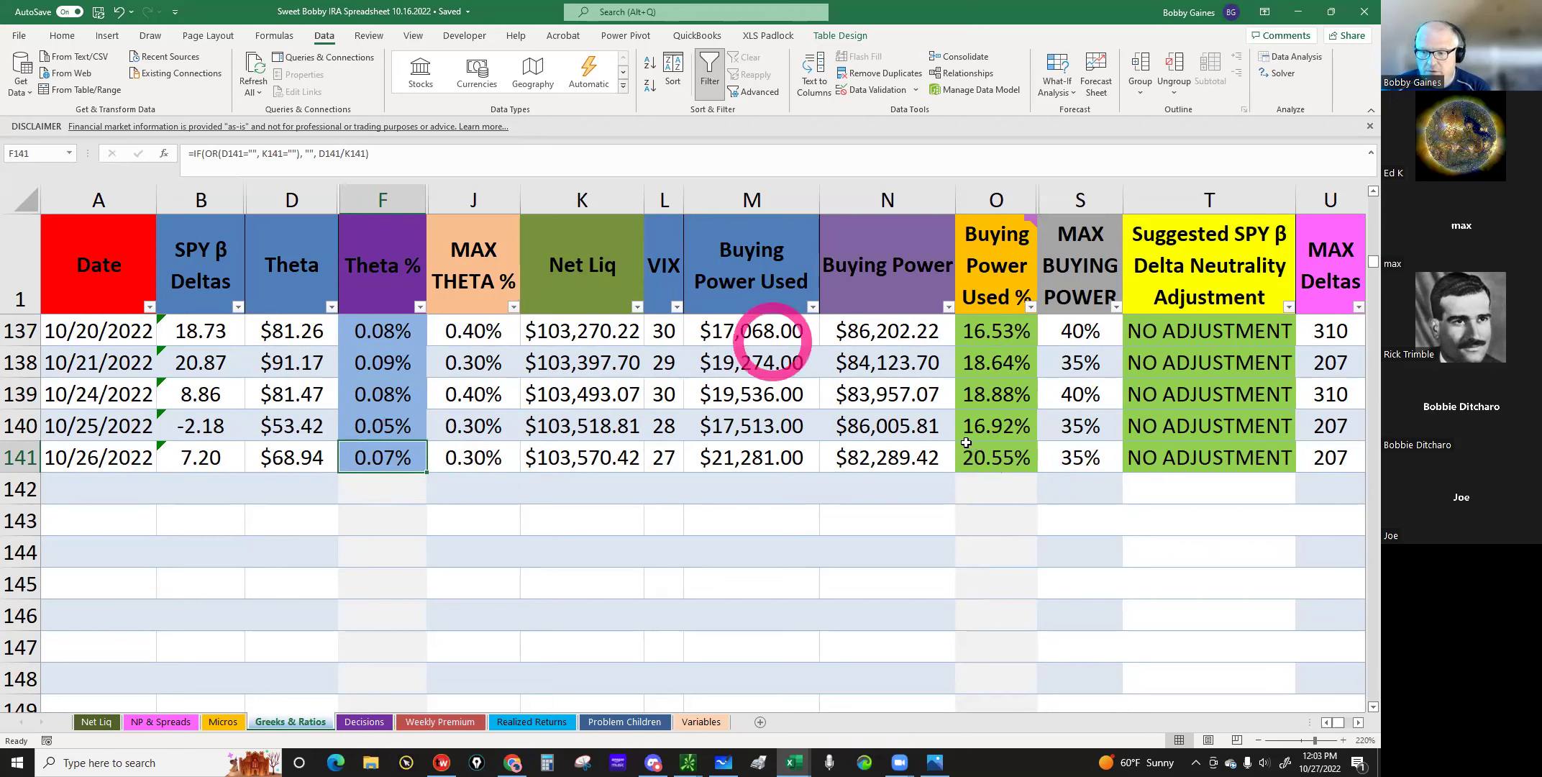
Step: Review the Buying Power Used % entry for 10/26/2022 on the Greeks & Ratios sheet
{"action": "left_click", "coordinate": [989, 457]}
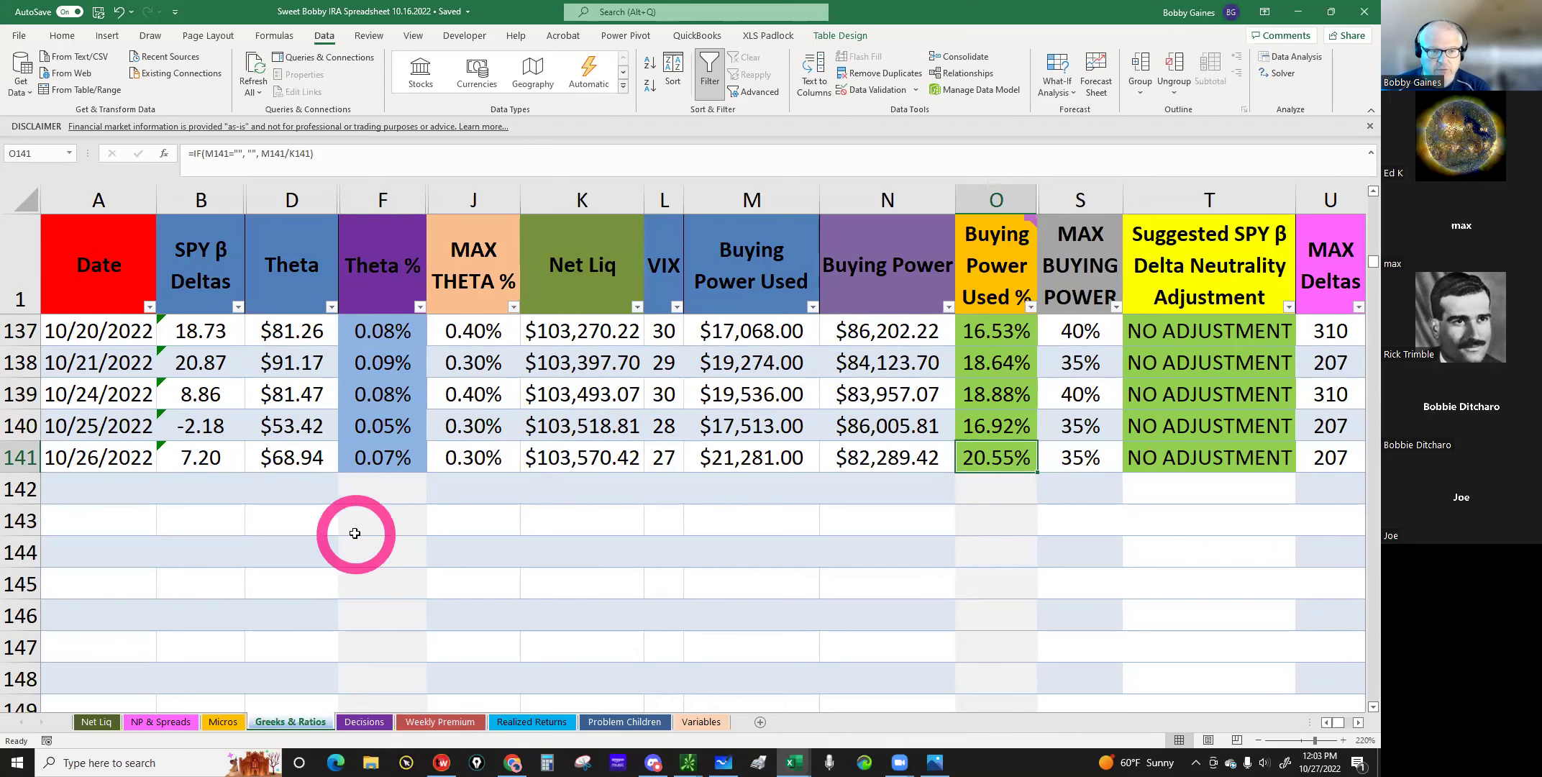
{"action": "scroll", "coordinate": [354, 533], "scroll_direction": "up", "scroll_amount": 1}
{"action": "scroll", "coordinate": [354, 533], "scroll_direction": "down", "scroll_amount": 2}
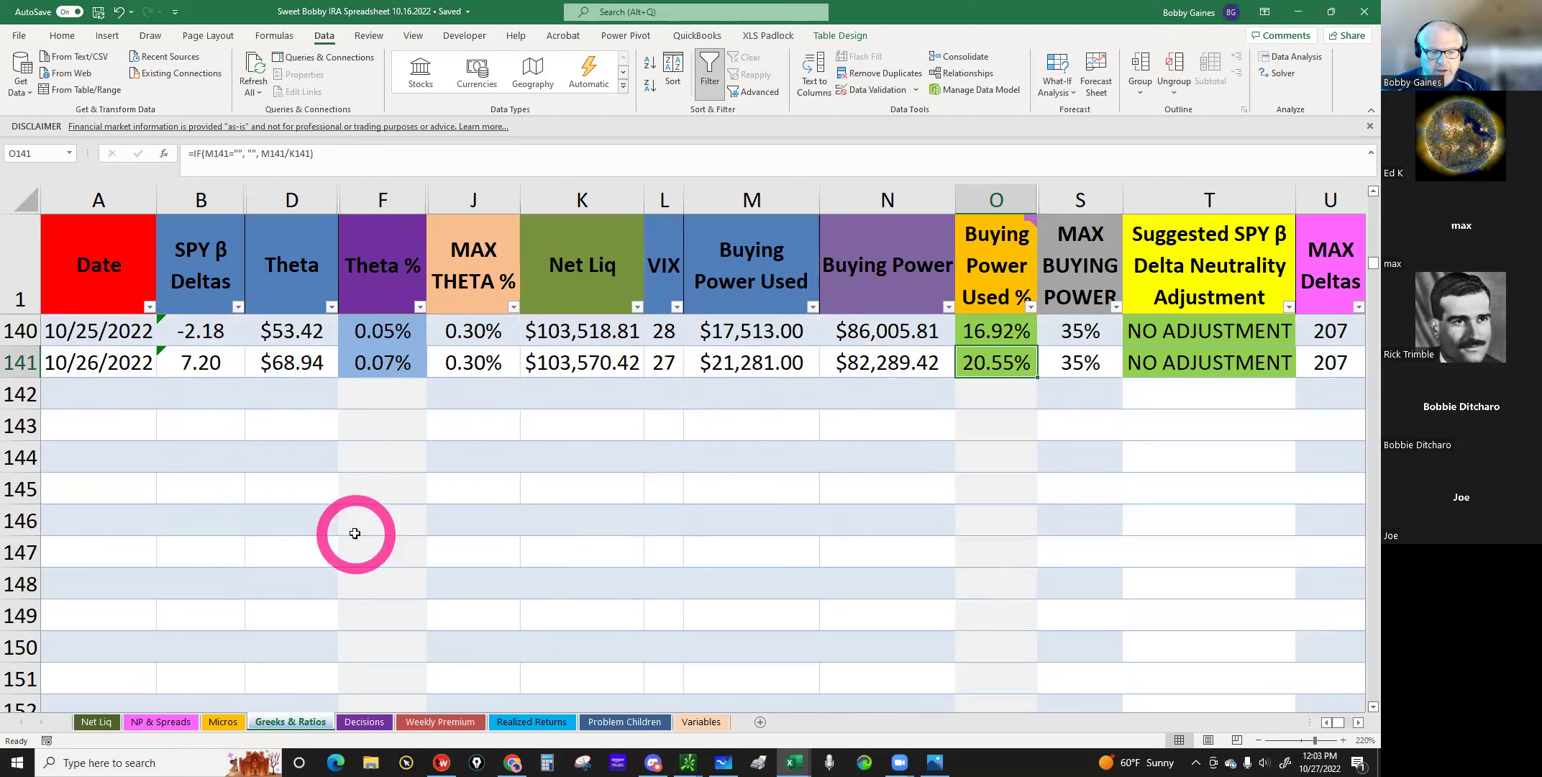
{"action": "scroll", "coordinate": [355, 533], "scroll_direction": "up", "scroll_amount": 1}
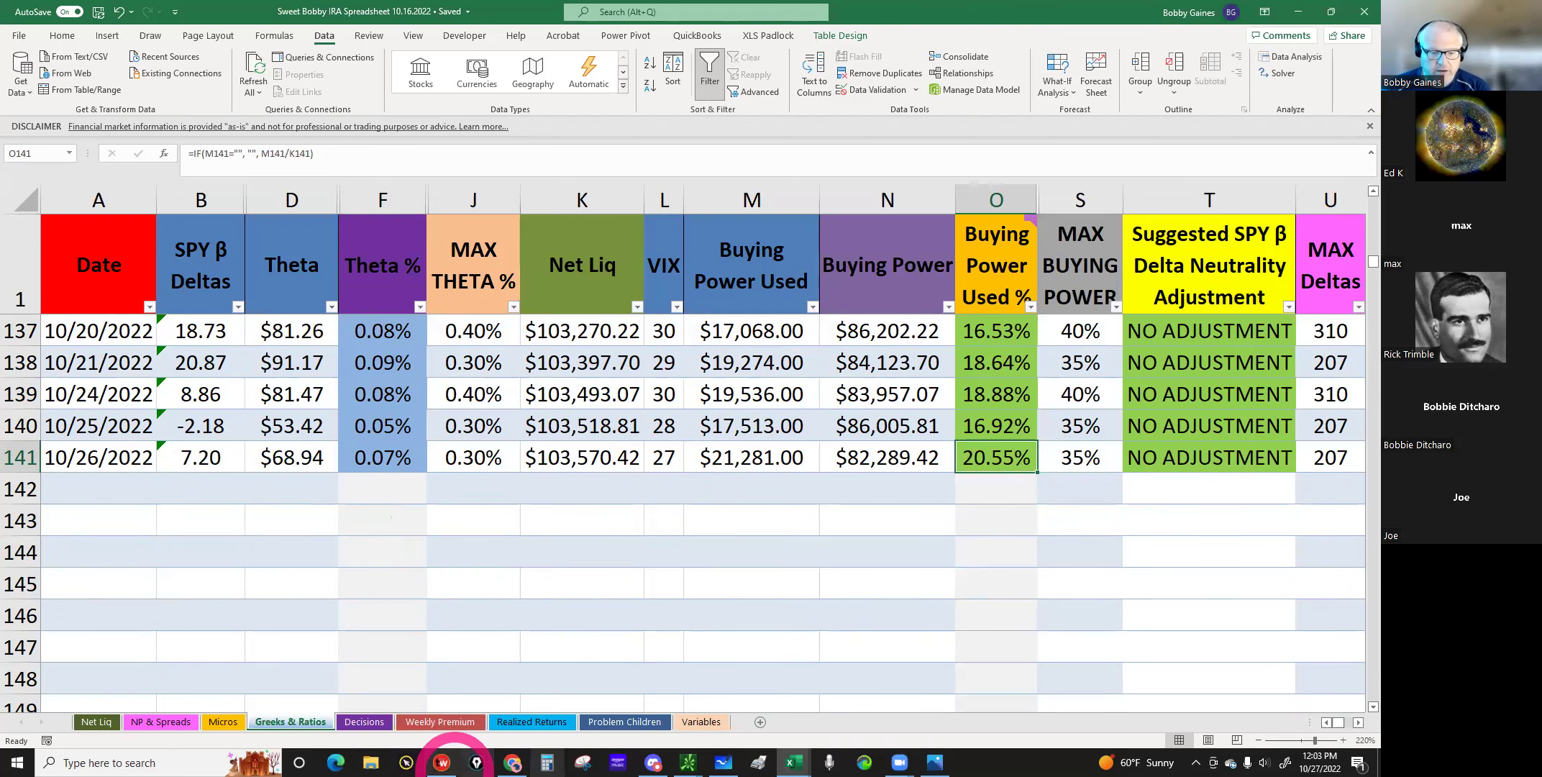
{"action": "mouse_move", "coordinate": [441, 762]}
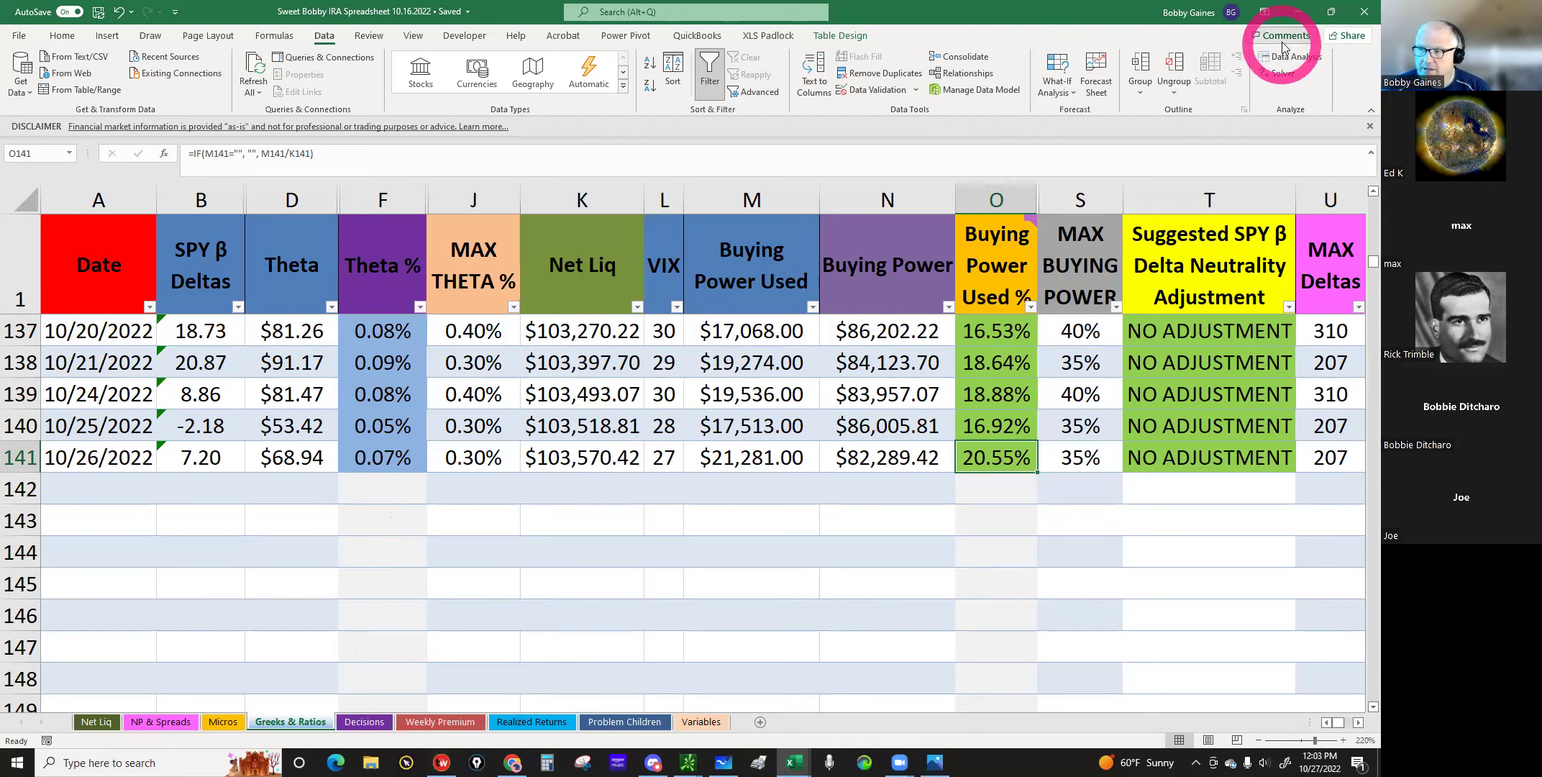
Step: Switch to the thinkorswim /ES chart and examine the recent rally up to the 50% Fibonacci retracement level
{"action": "left_click", "coordinate": [760, 721]}
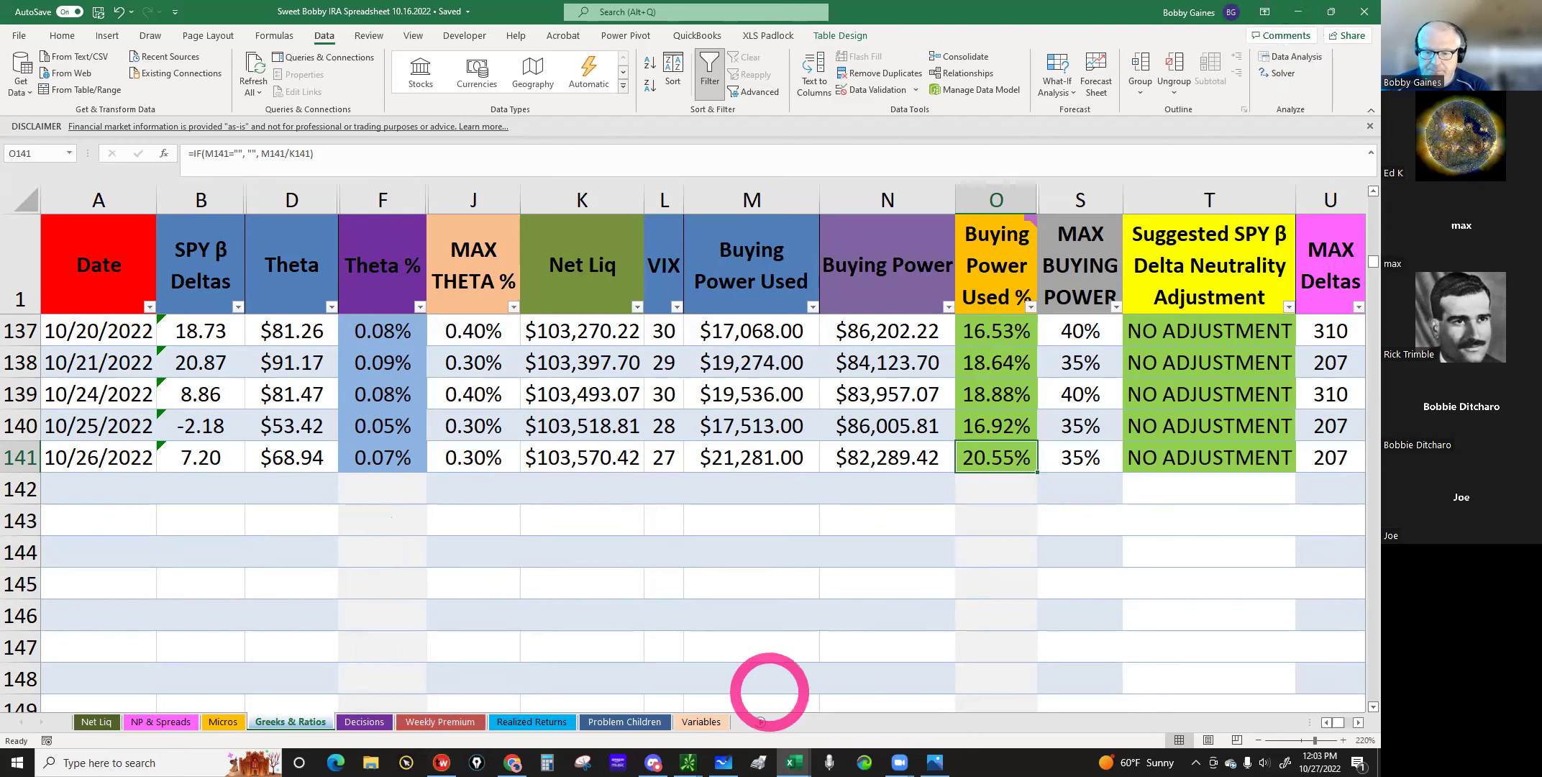
{"action": "left_click", "coordinate": [688, 762]}
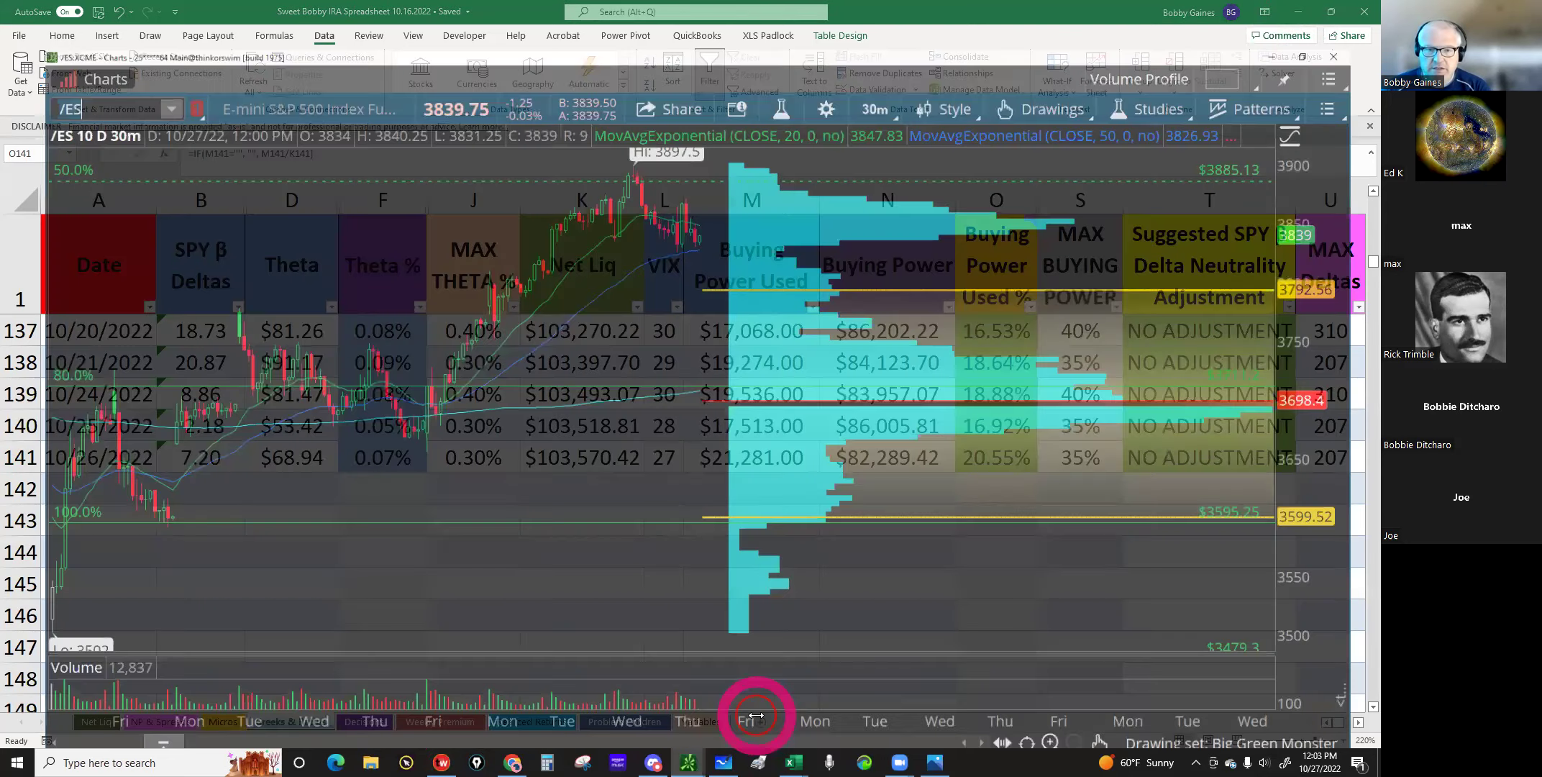
{"action": "left_click", "coordinate": [624, 138]}
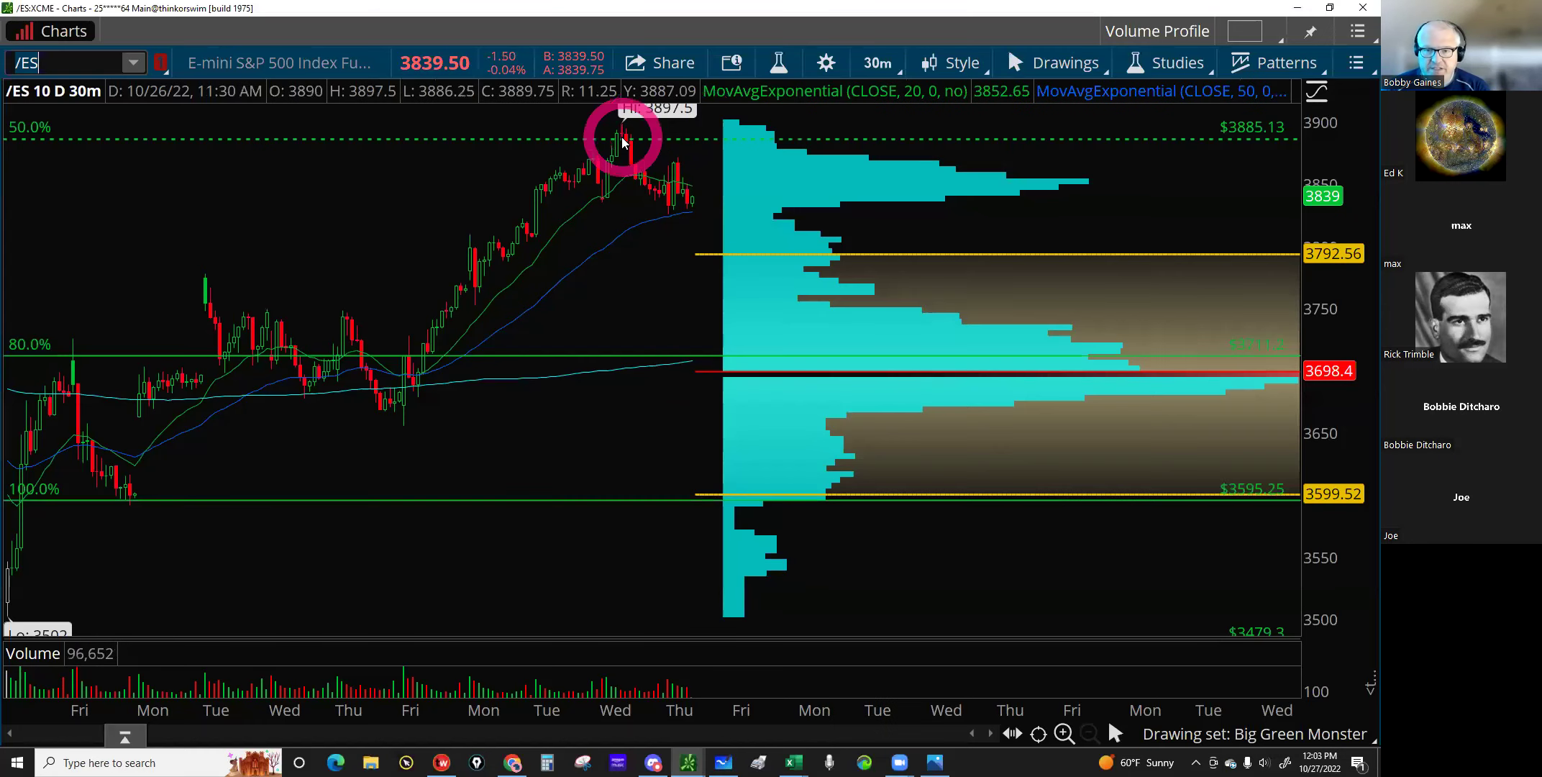
{"action": "mouse_move", "coordinate": [624, 141]}
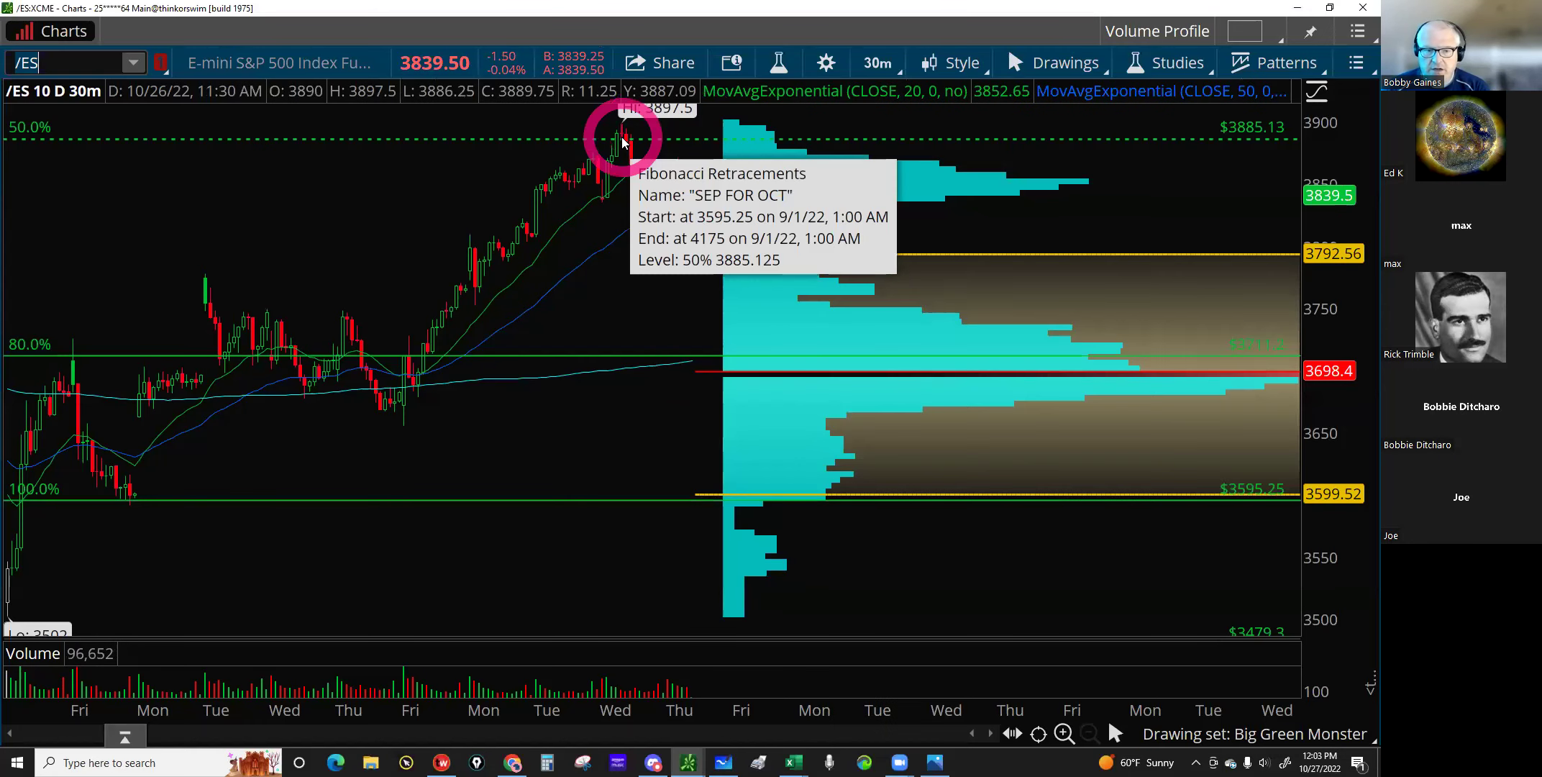
{"action": "left_click", "coordinate": [438, 312]}
{"action": "left_click", "coordinate": [474, 334]}
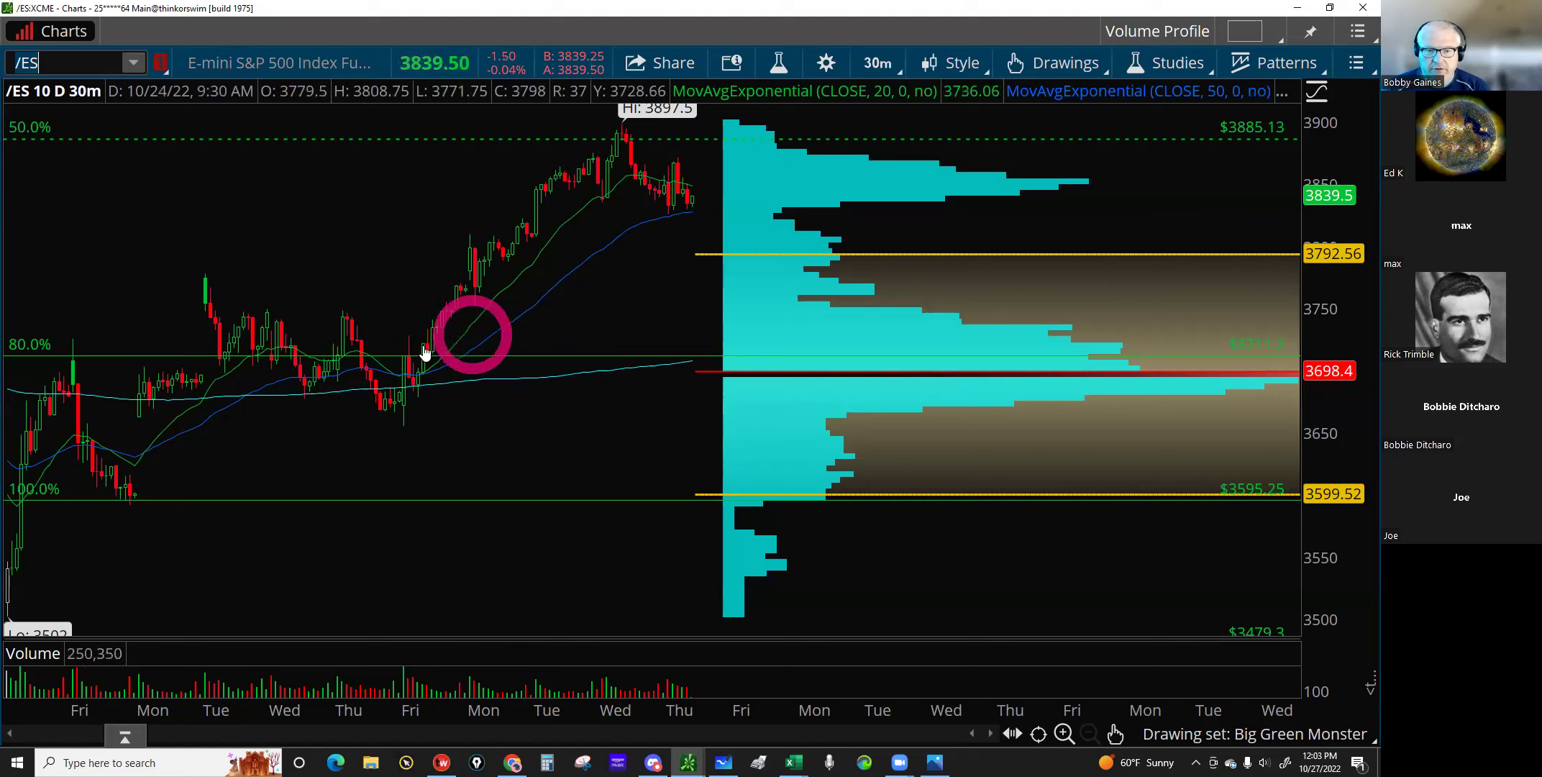
{"action": "left_click", "coordinate": [476, 147]}
{"action": "left_click", "coordinate": [622, 137]}
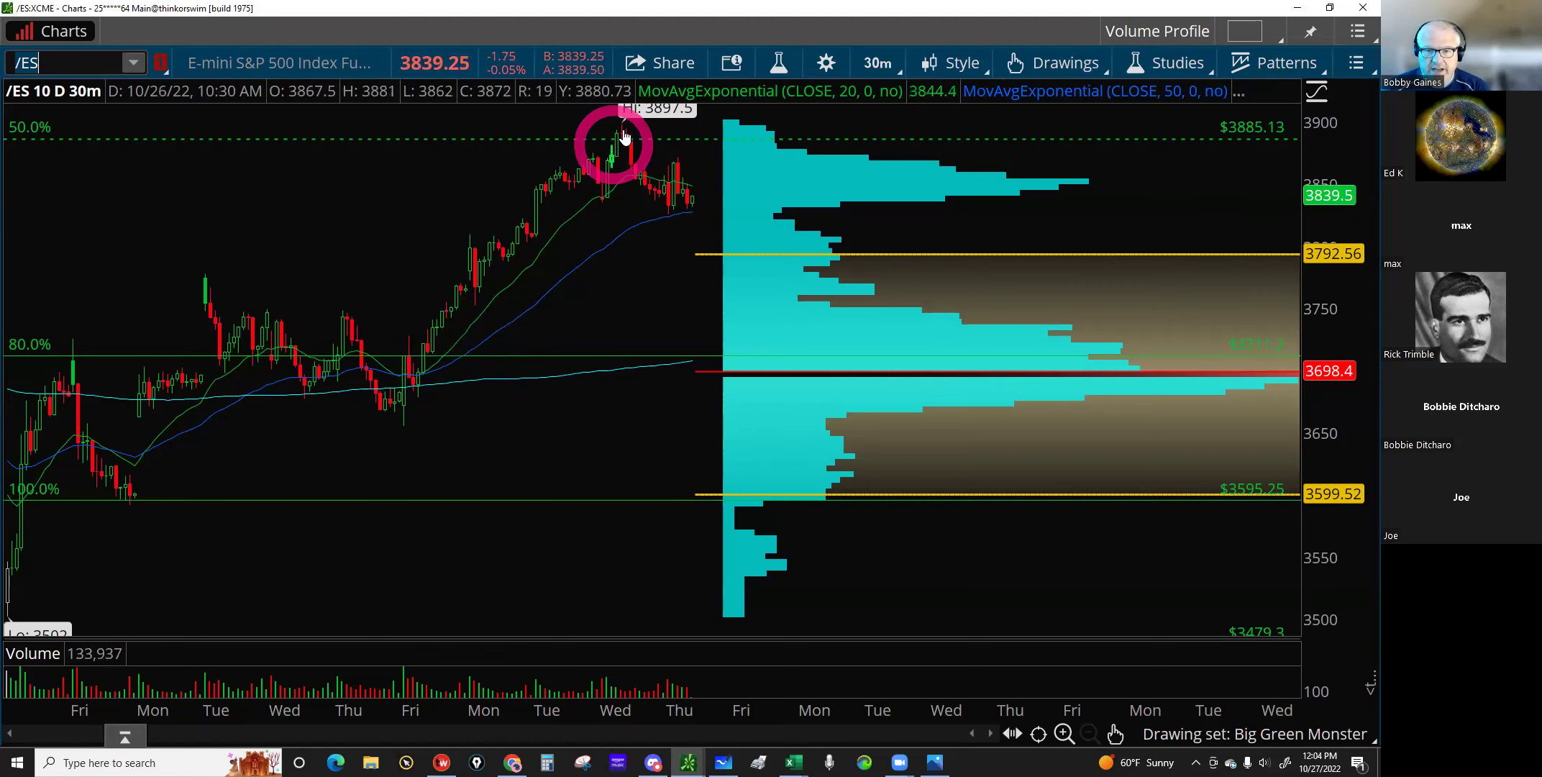
{"action": "left_click", "coordinate": [640, 151]}
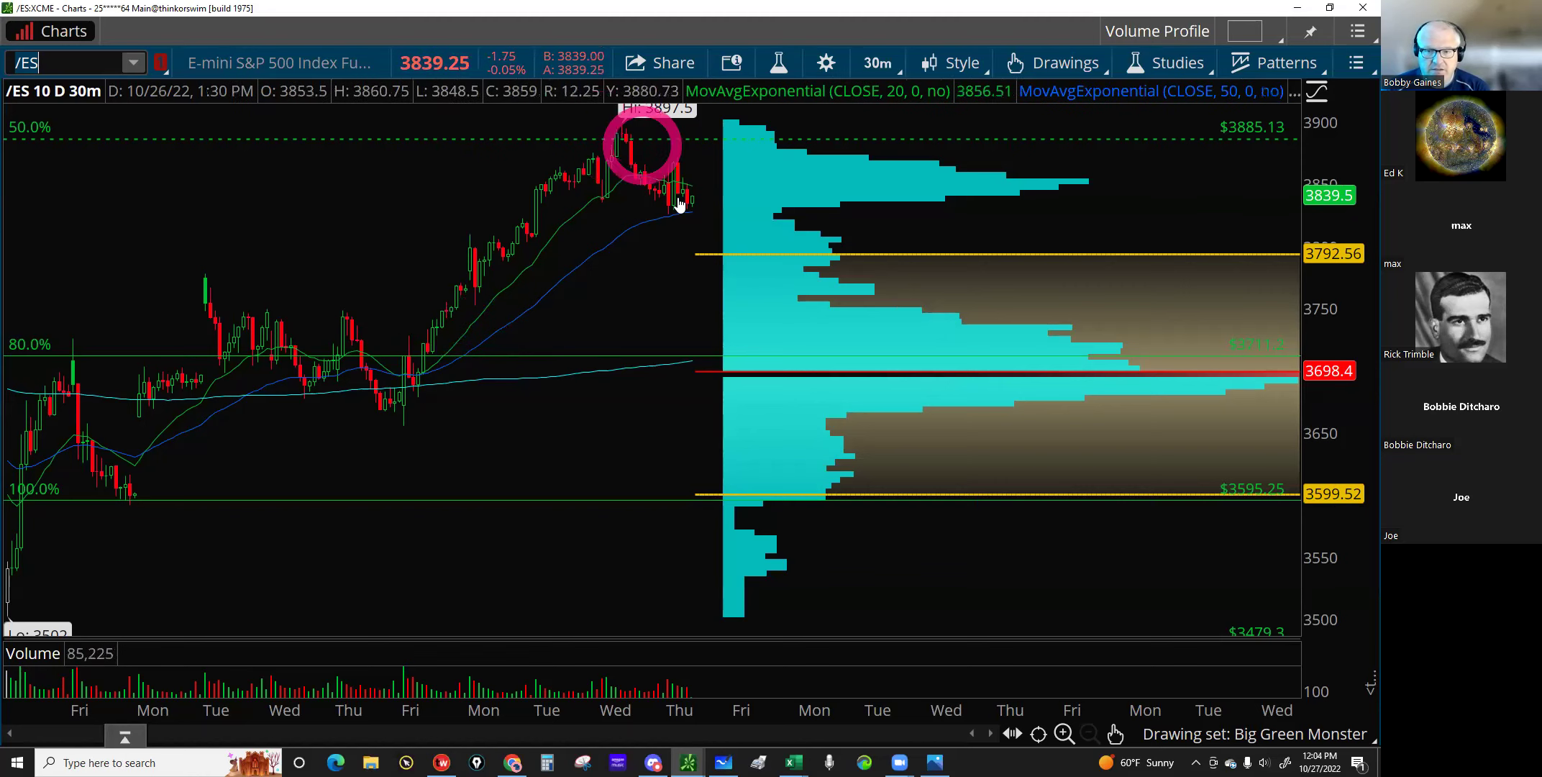
{"action": "left_click", "coordinate": [1025, 217]}
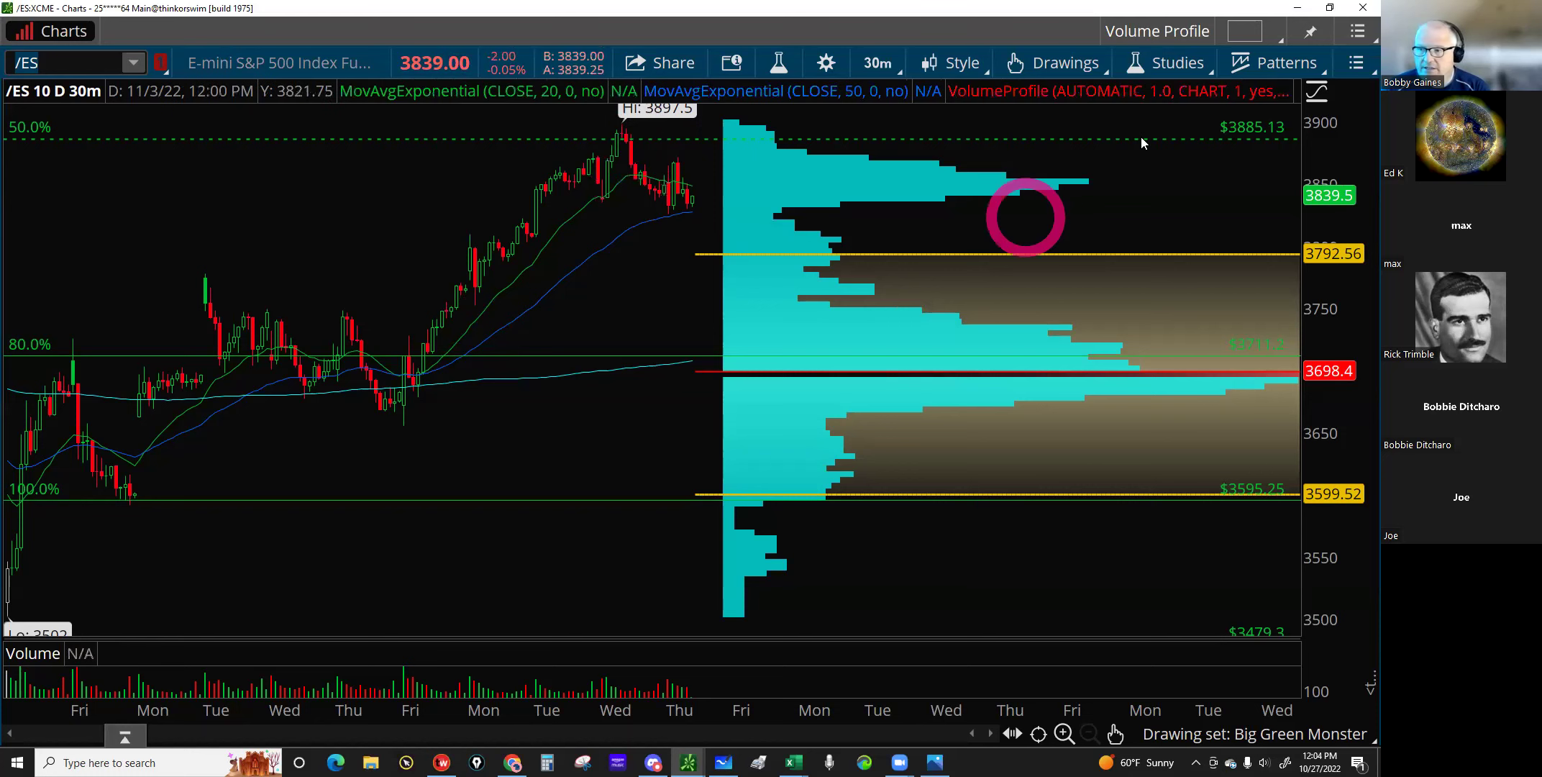
{"action": "left_click", "coordinate": [1141, 138]}
Step: Examine the /ES candles from the Monday rally through the Wednesday high to the latest pullback
{"action": "left_click", "coordinate": [646, 240]}
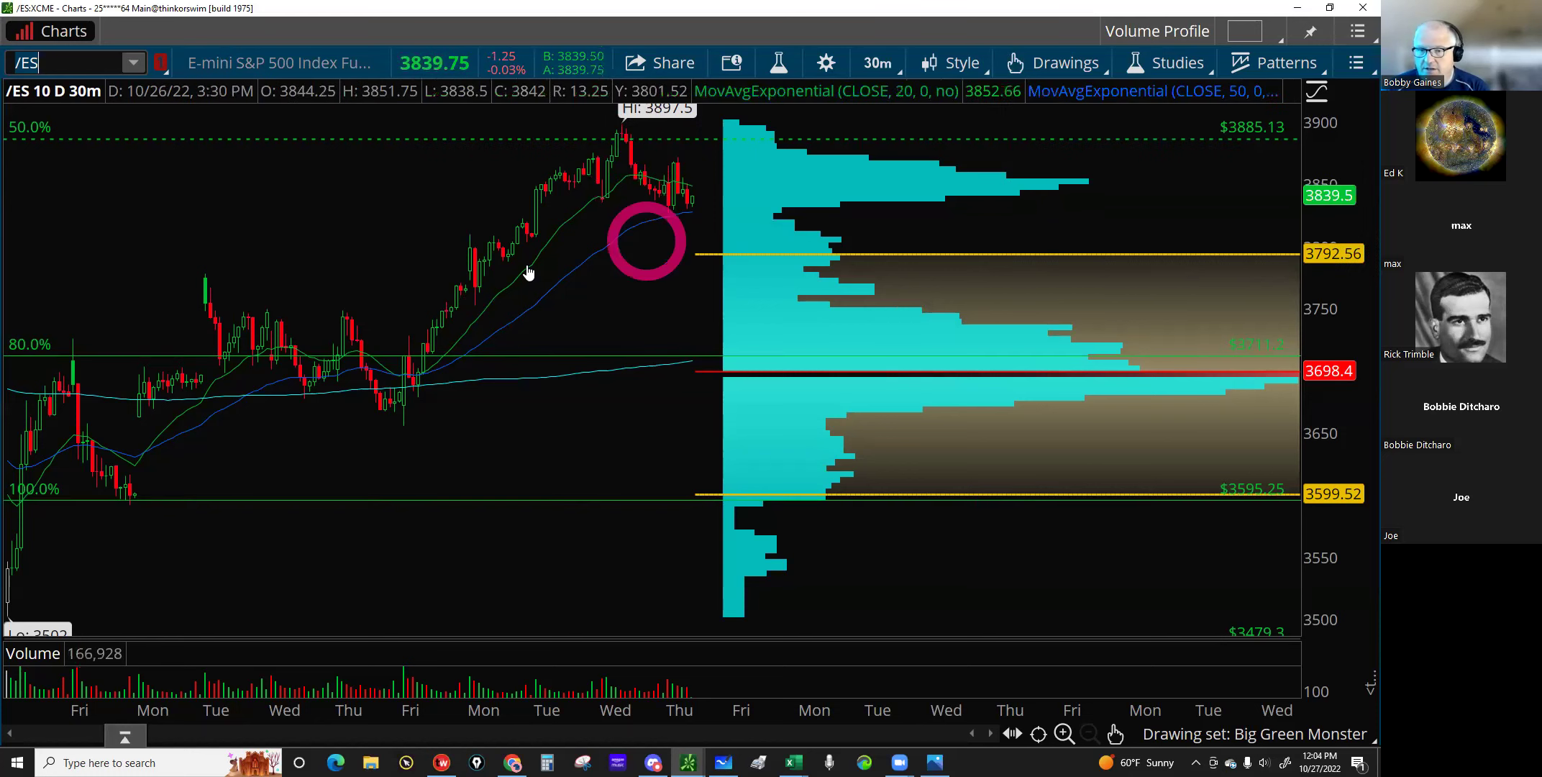
{"action": "left_click", "coordinate": [512, 262]}
{"action": "left_click", "coordinate": [519, 248]}
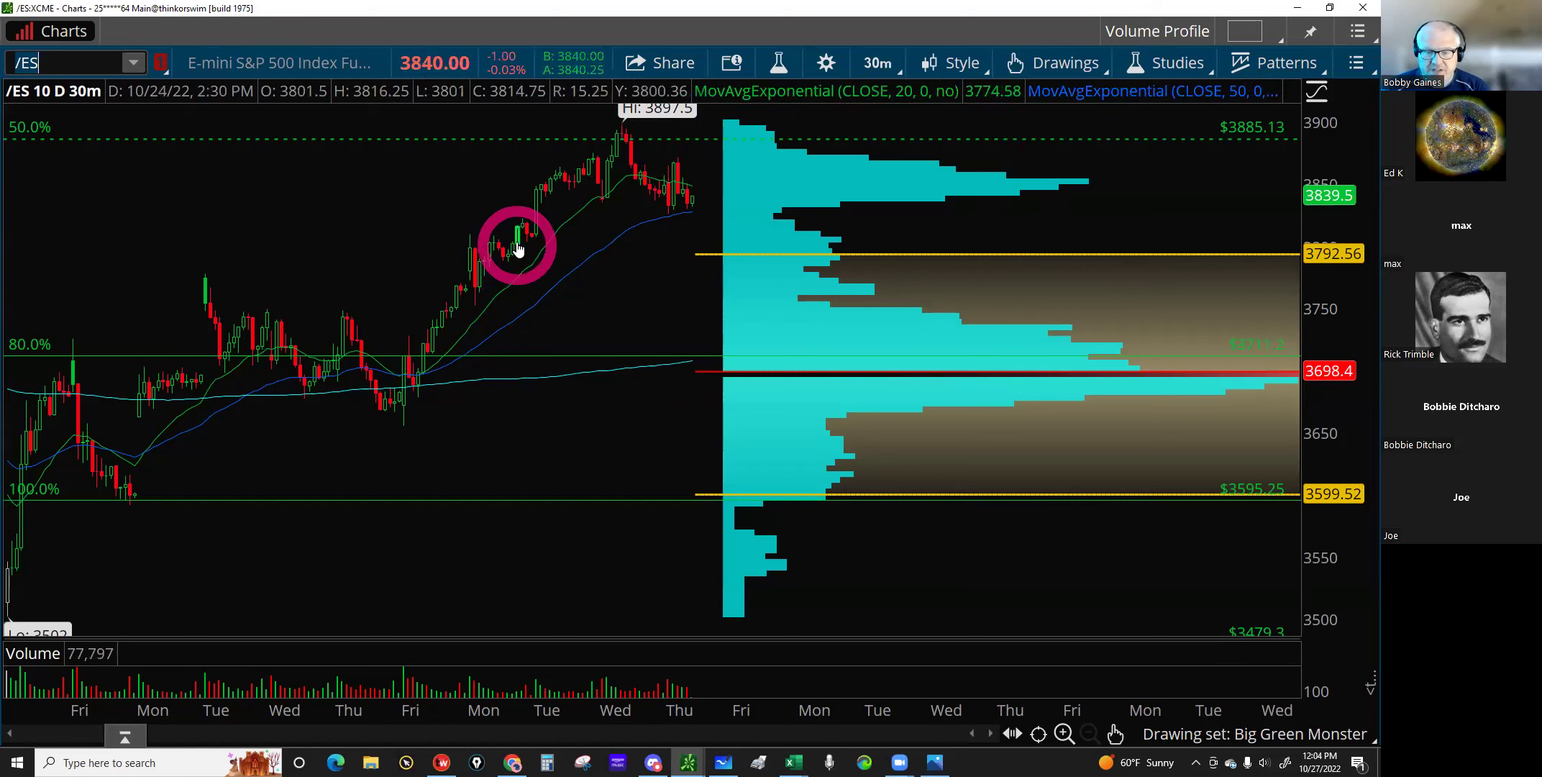
{"action": "left_click", "coordinate": [623, 136]}
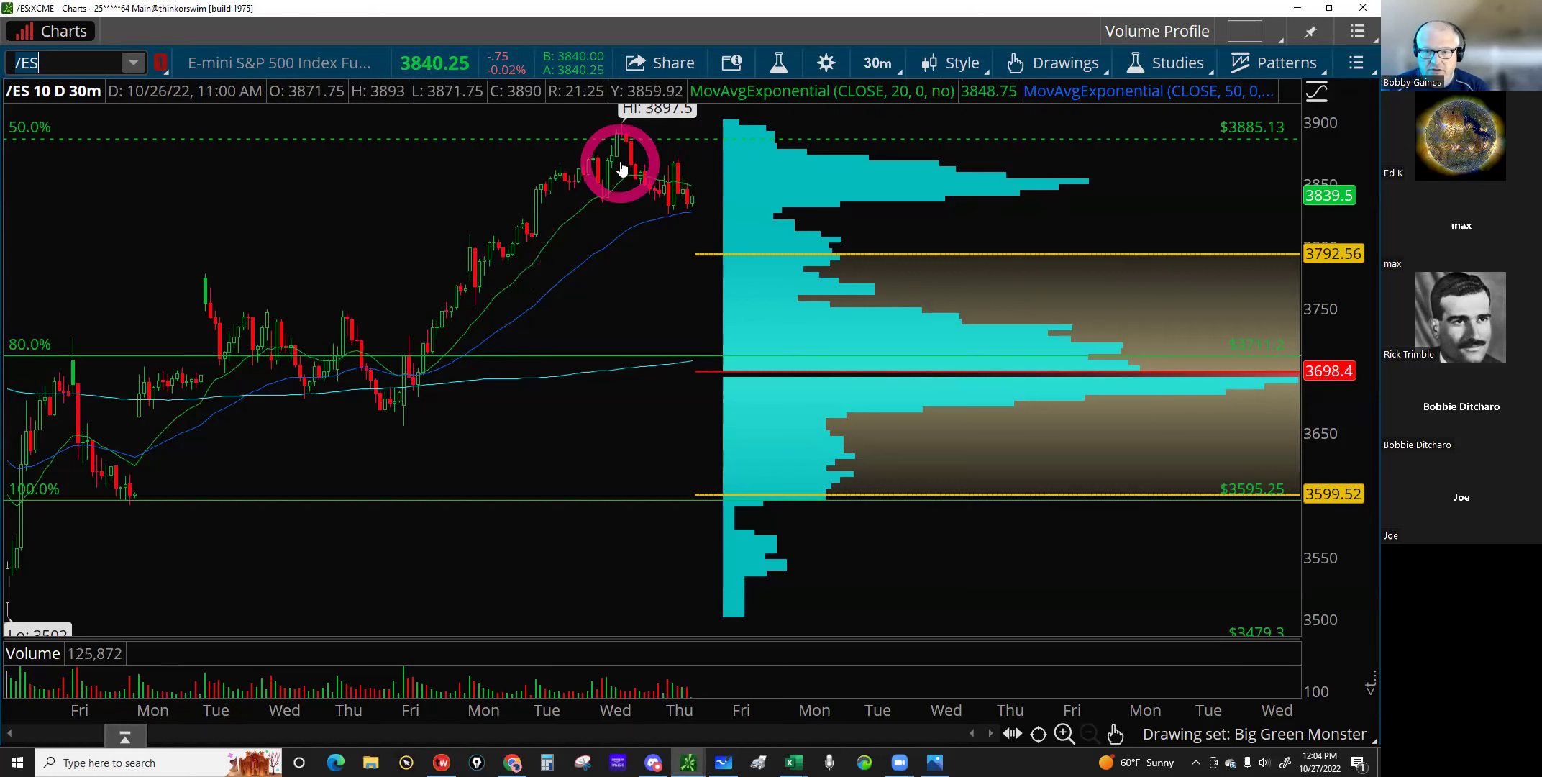
{"action": "left_click", "coordinate": [659, 188]}
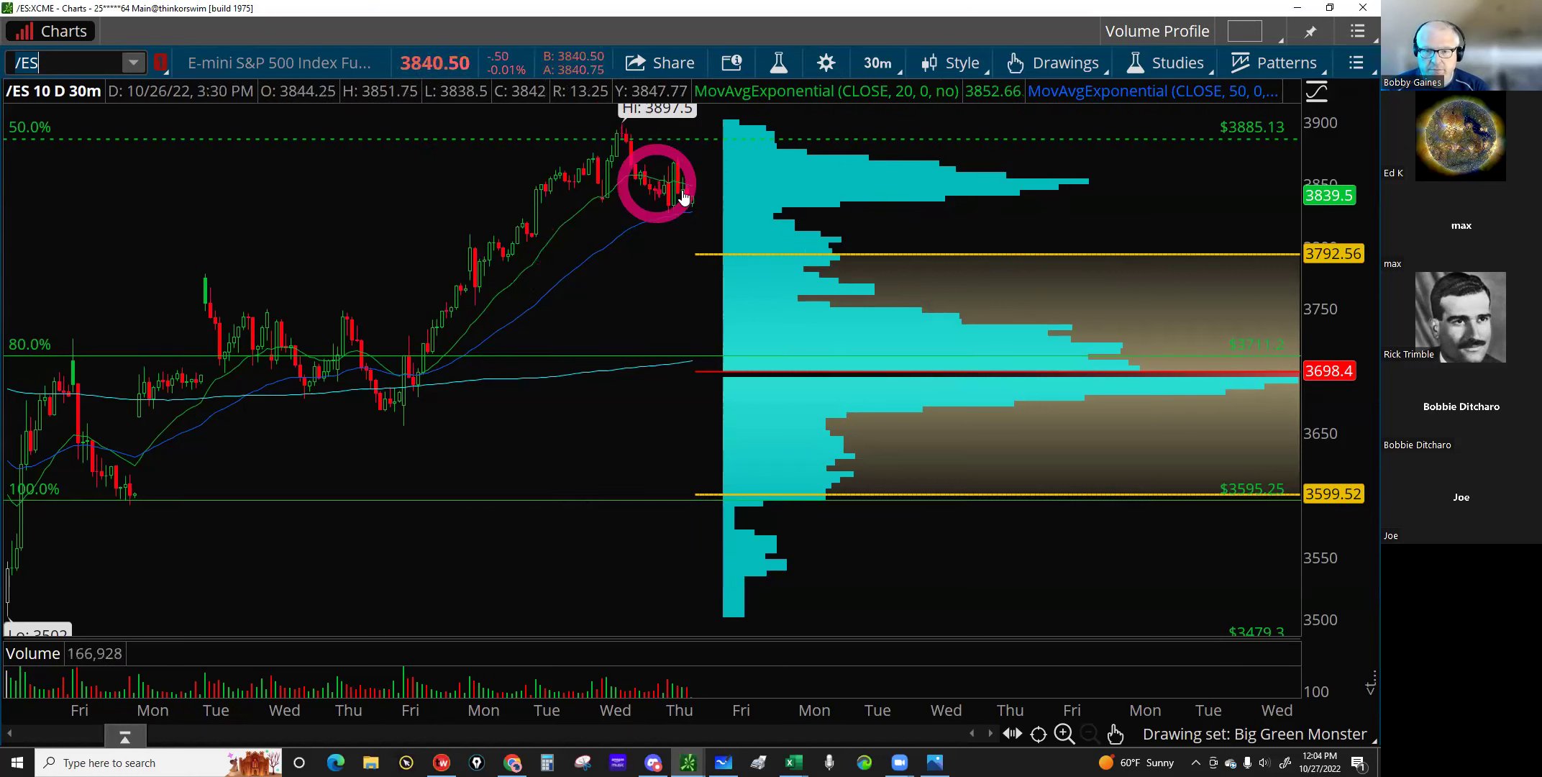
{"action": "left_click", "coordinate": [683, 198]}
Step: Examine the /ES volume profile around its red point-of-control line and the low-volume gap just below the current price
{"action": "left_click", "coordinate": [902, 399]}
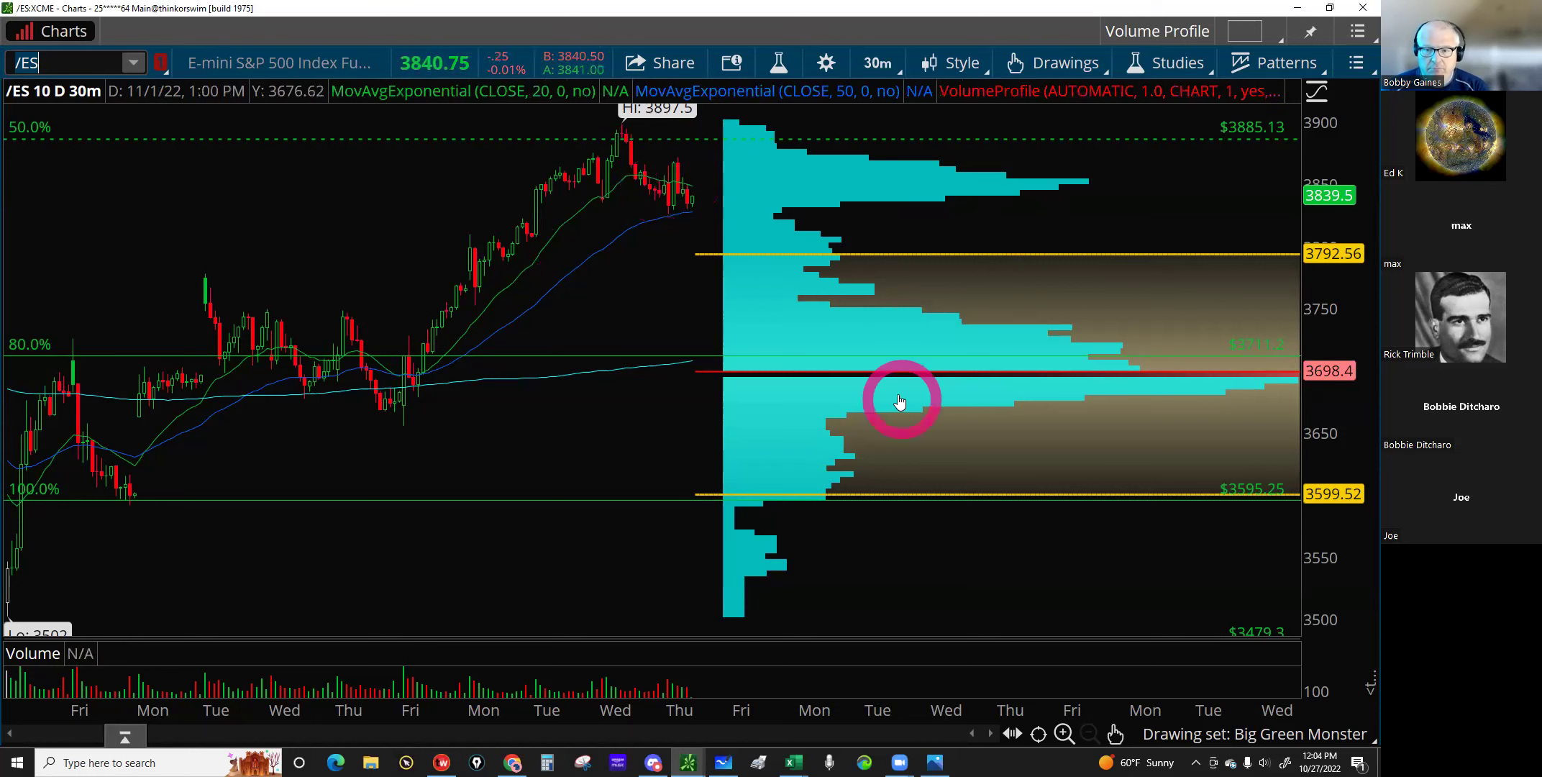
{"action": "left_click", "coordinate": [812, 368]}
{"action": "left_click", "coordinate": [1067, 367]}
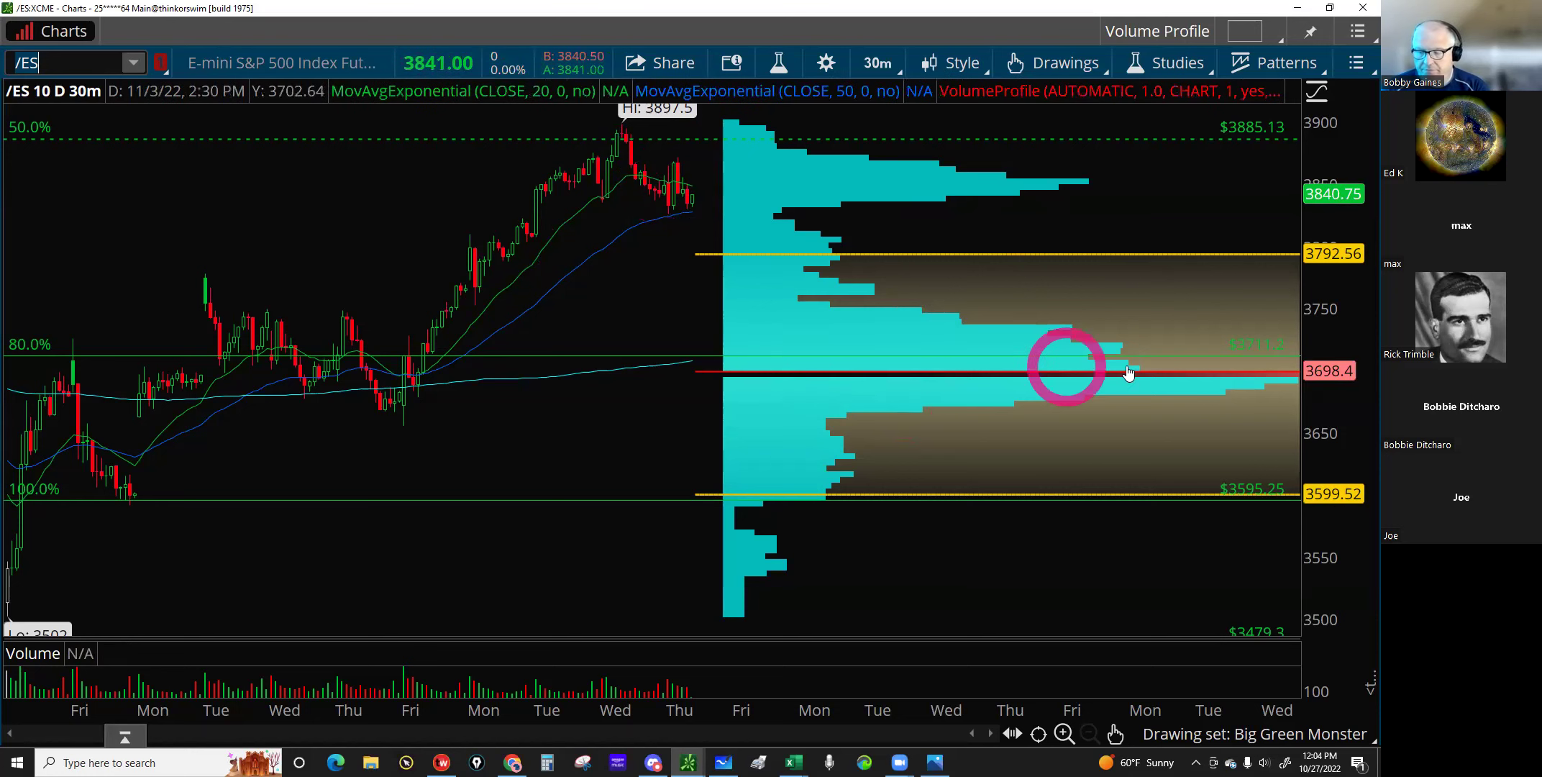
{"action": "left_click", "coordinate": [1276, 375]}
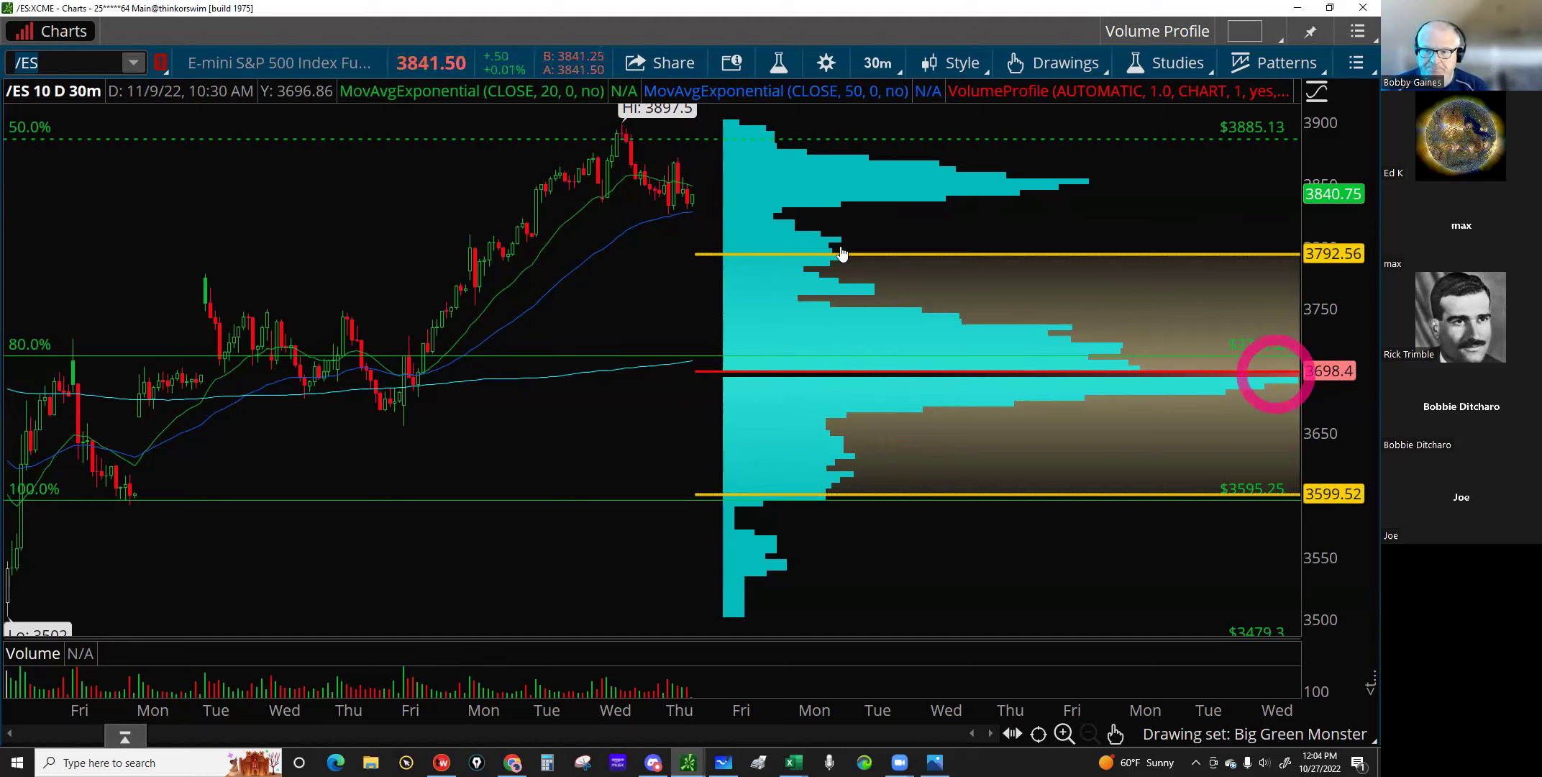
{"action": "left_click", "coordinate": [828, 218]}
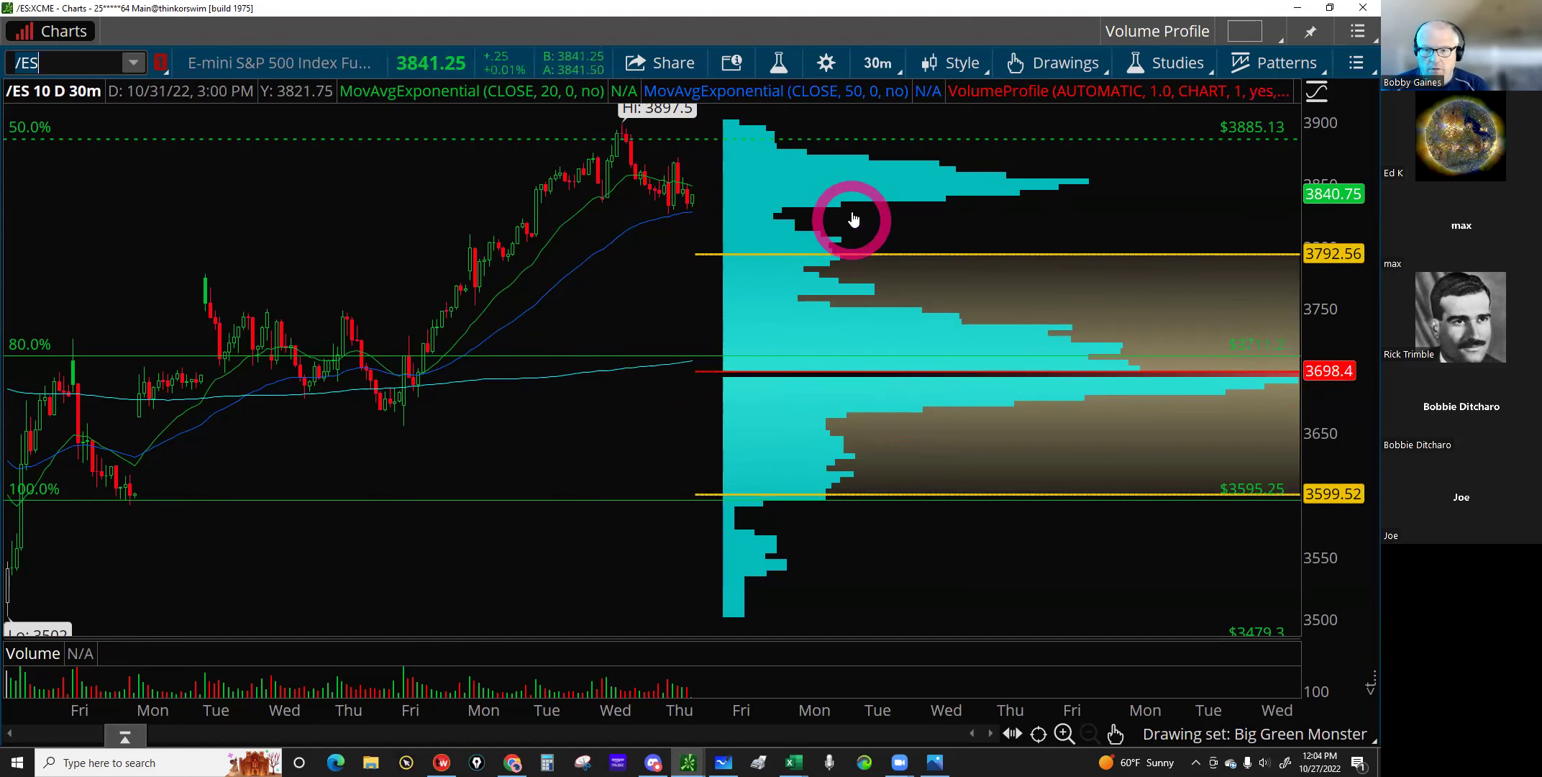
{"action": "left_click", "coordinate": [884, 200]}
{"action": "left_click", "coordinate": [885, 239]}
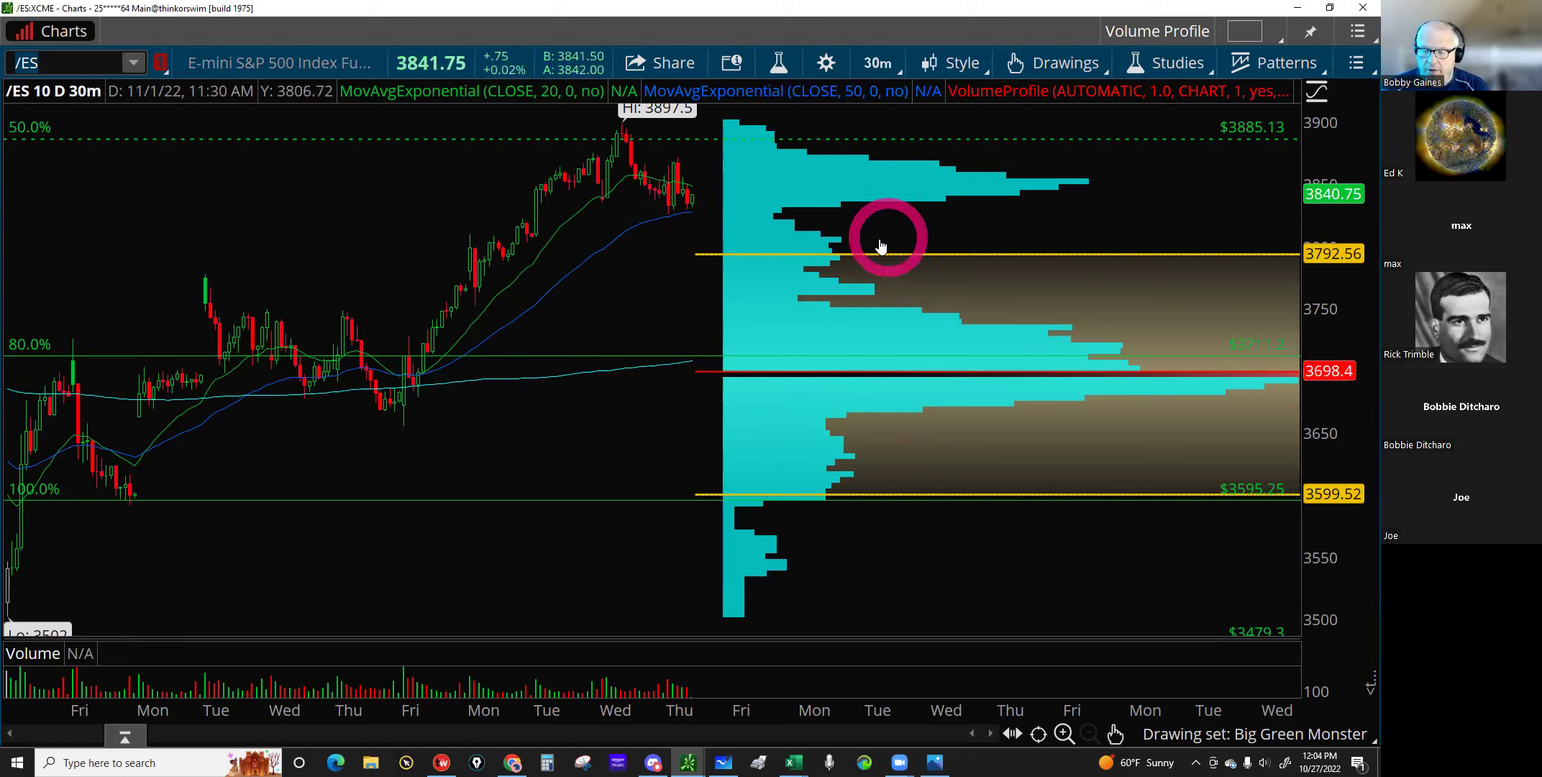
{"action": "left_click", "coordinate": [874, 246]}
{"action": "left_click", "coordinate": [699, 190]}
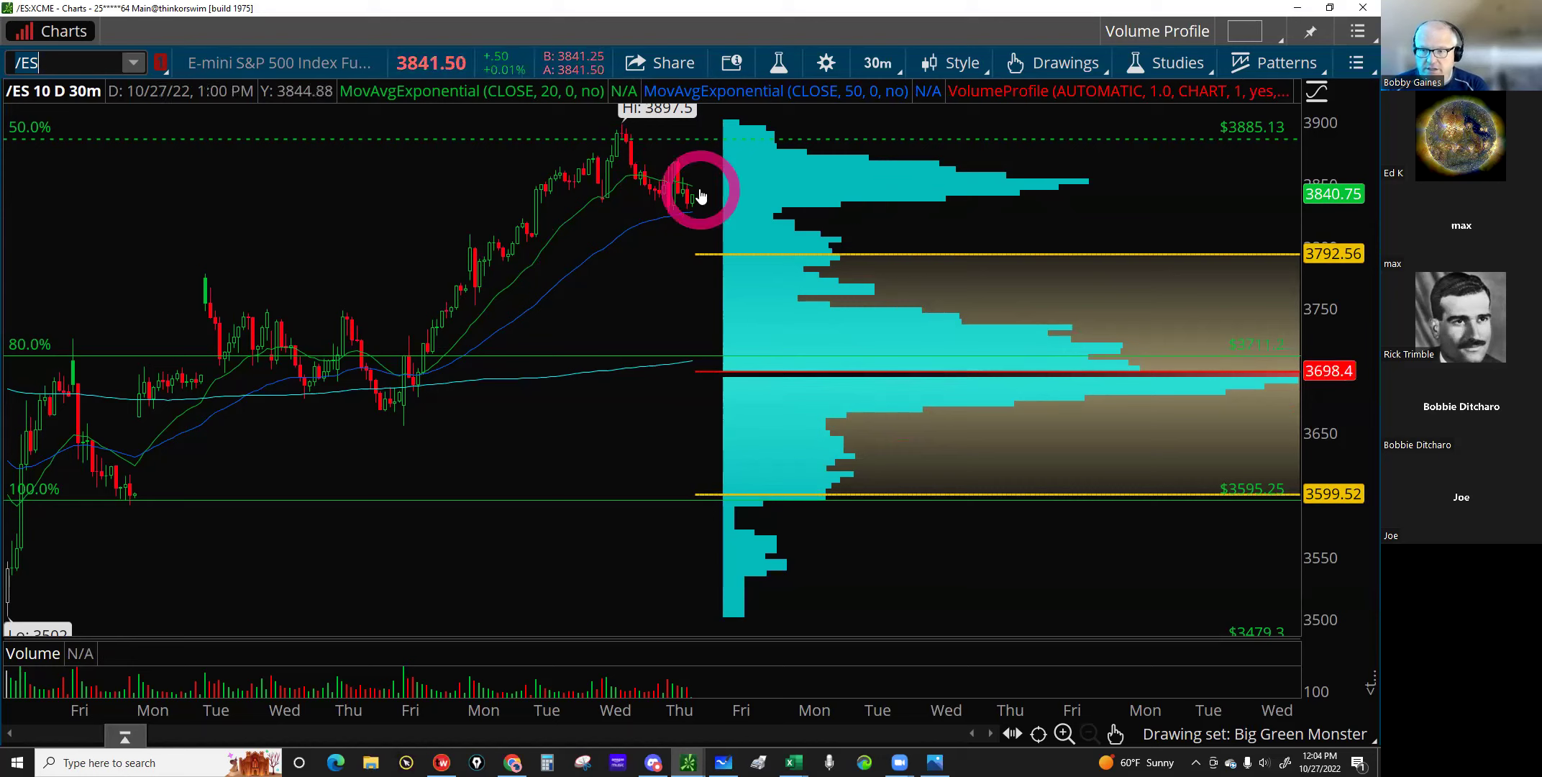
{"action": "left_click", "coordinate": [708, 188]}
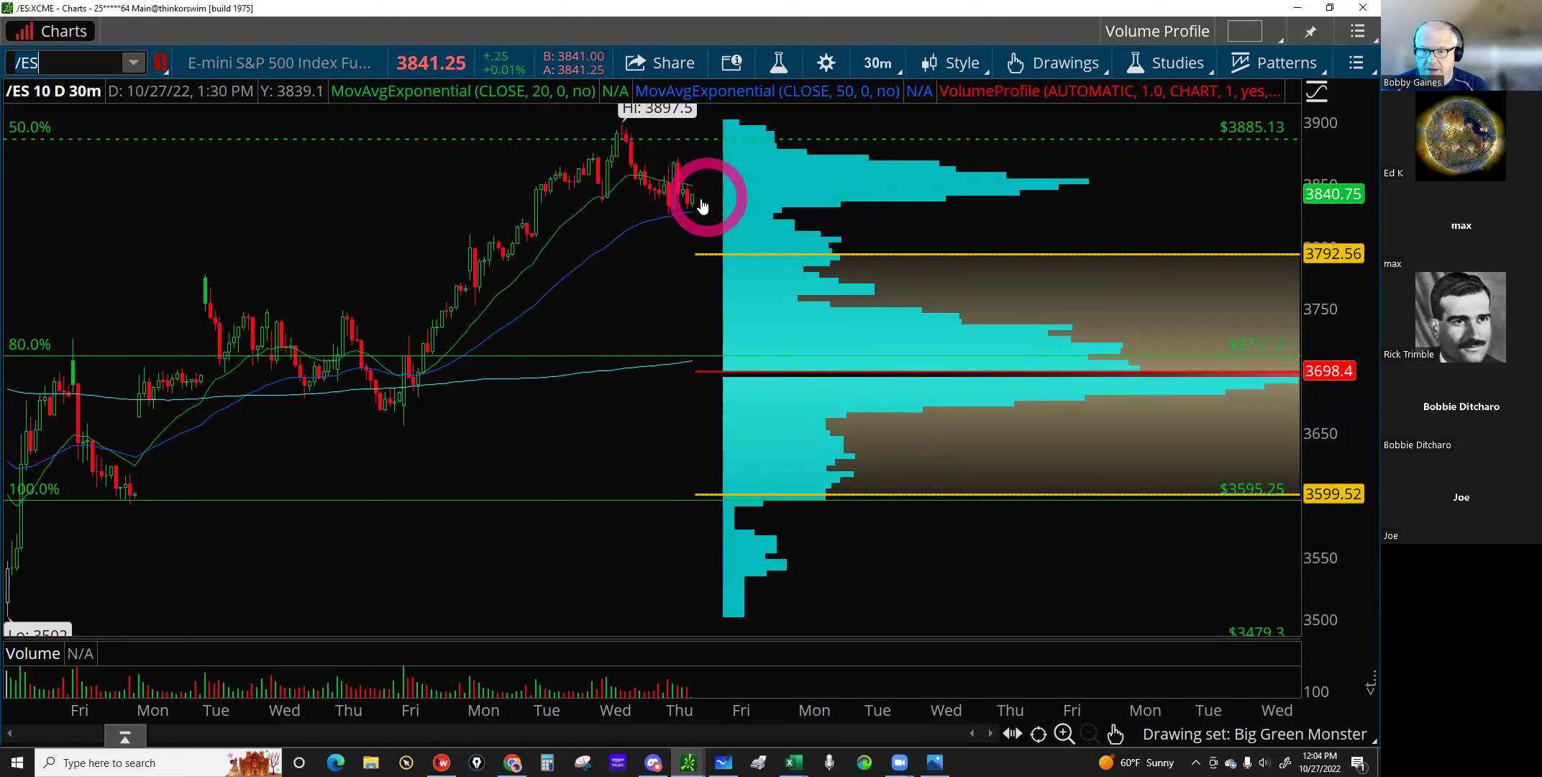
{"action": "left_click", "coordinate": [788, 220]}
{"action": "left_click", "coordinate": [782, 215]}
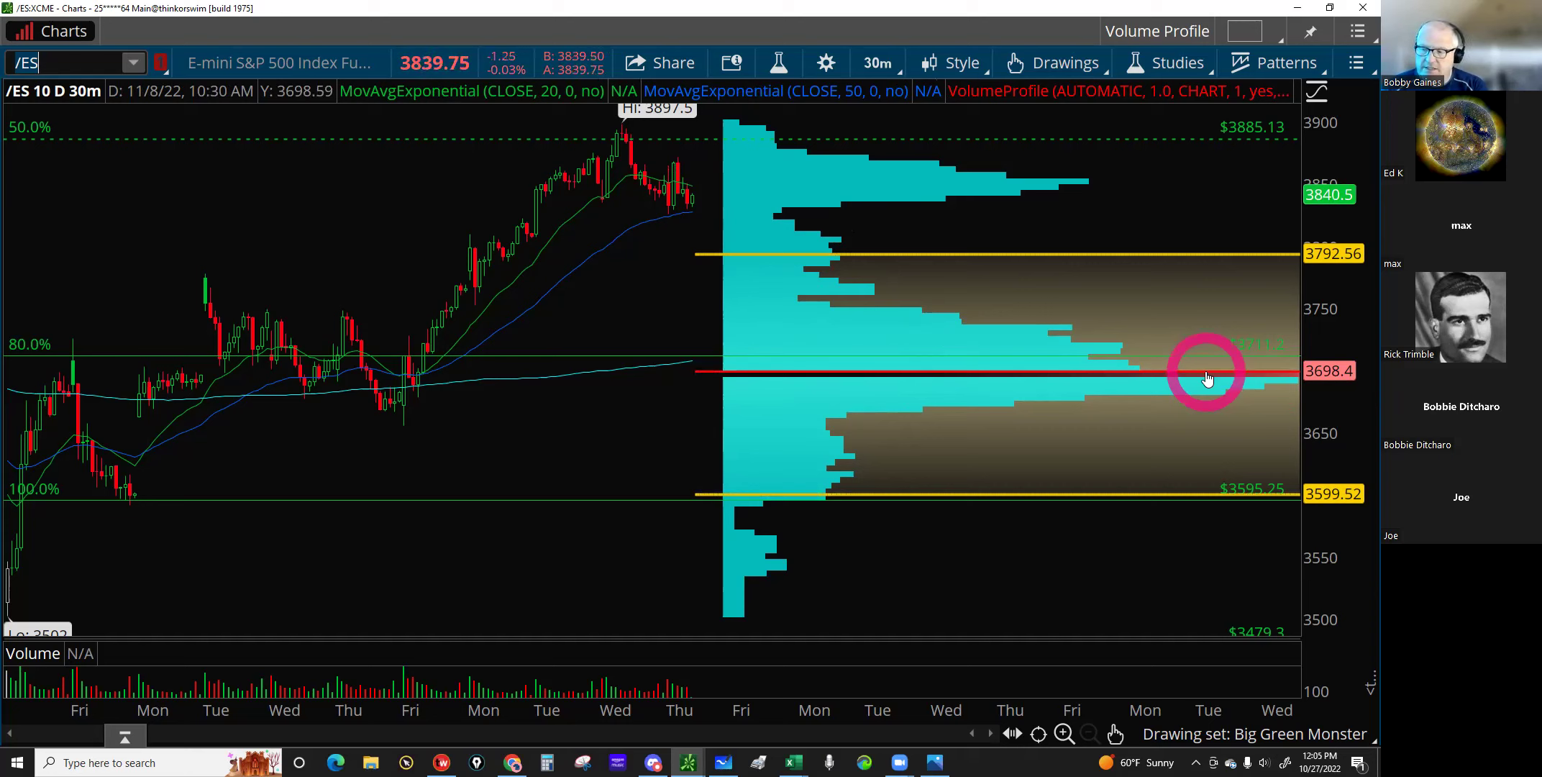
Step: Switch to tastyworks to review the /MESZ2 position curve, then restore its window from full screen
{"action": "left_click", "coordinate": [1295, 13]}
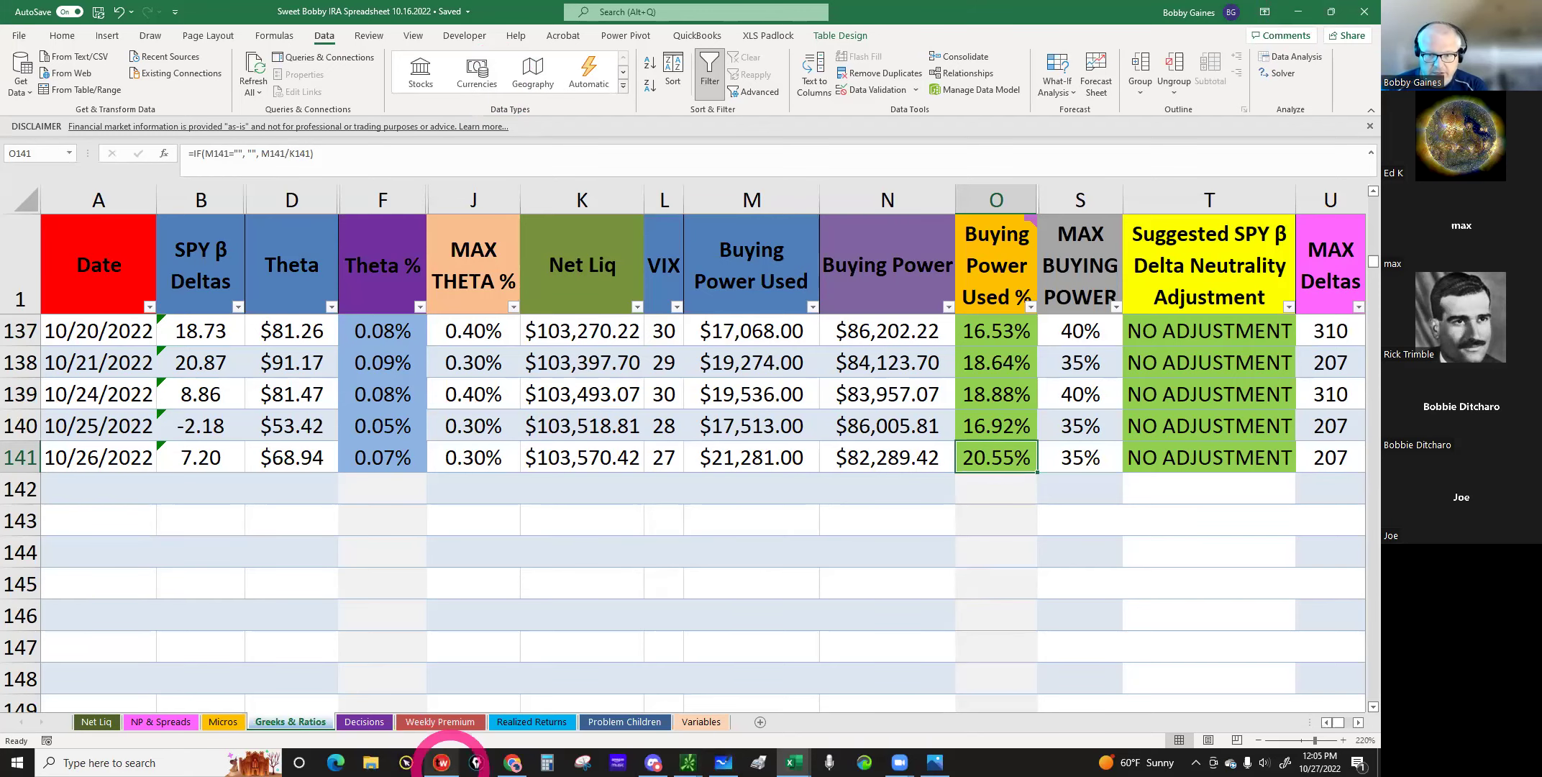
{"action": "left_click", "coordinate": [442, 762]}
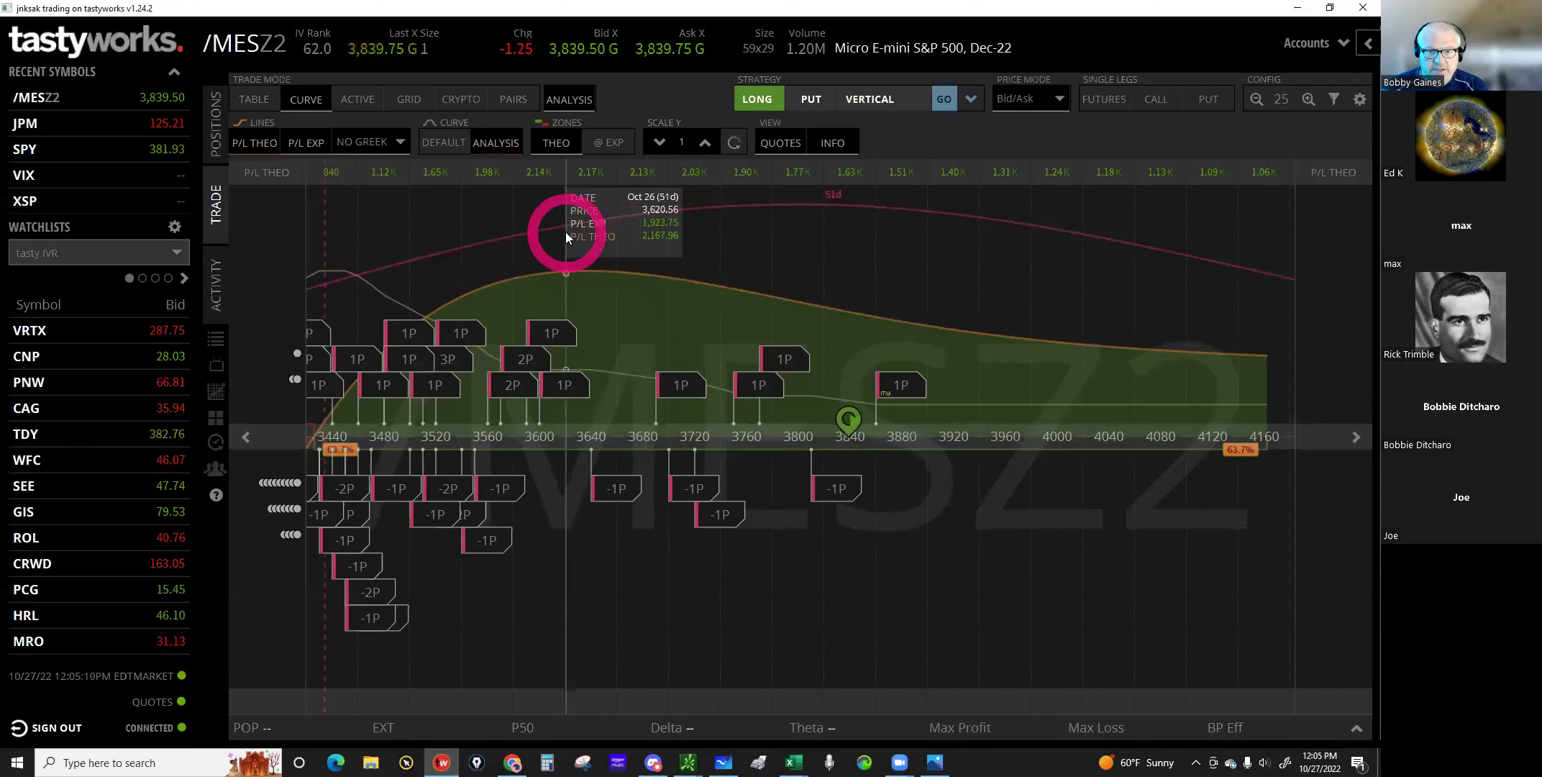
{"action": "left_click", "coordinate": [555, 142]}
{"action": "left_click", "coordinate": [890, 62]}
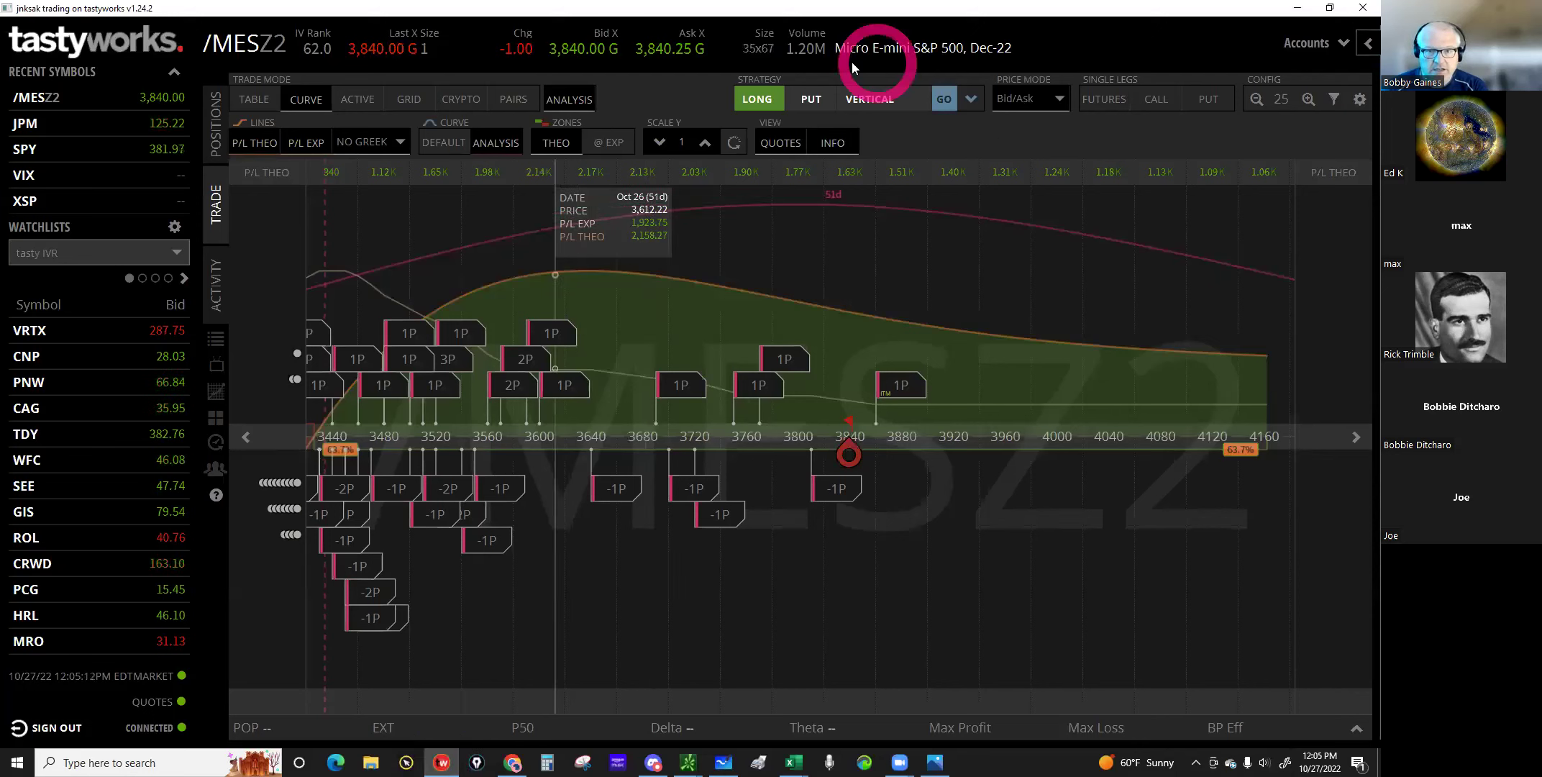
{"action": "left_click", "coordinate": [815, 24]}
{"action": "left_click", "coordinate": [812, 16]}
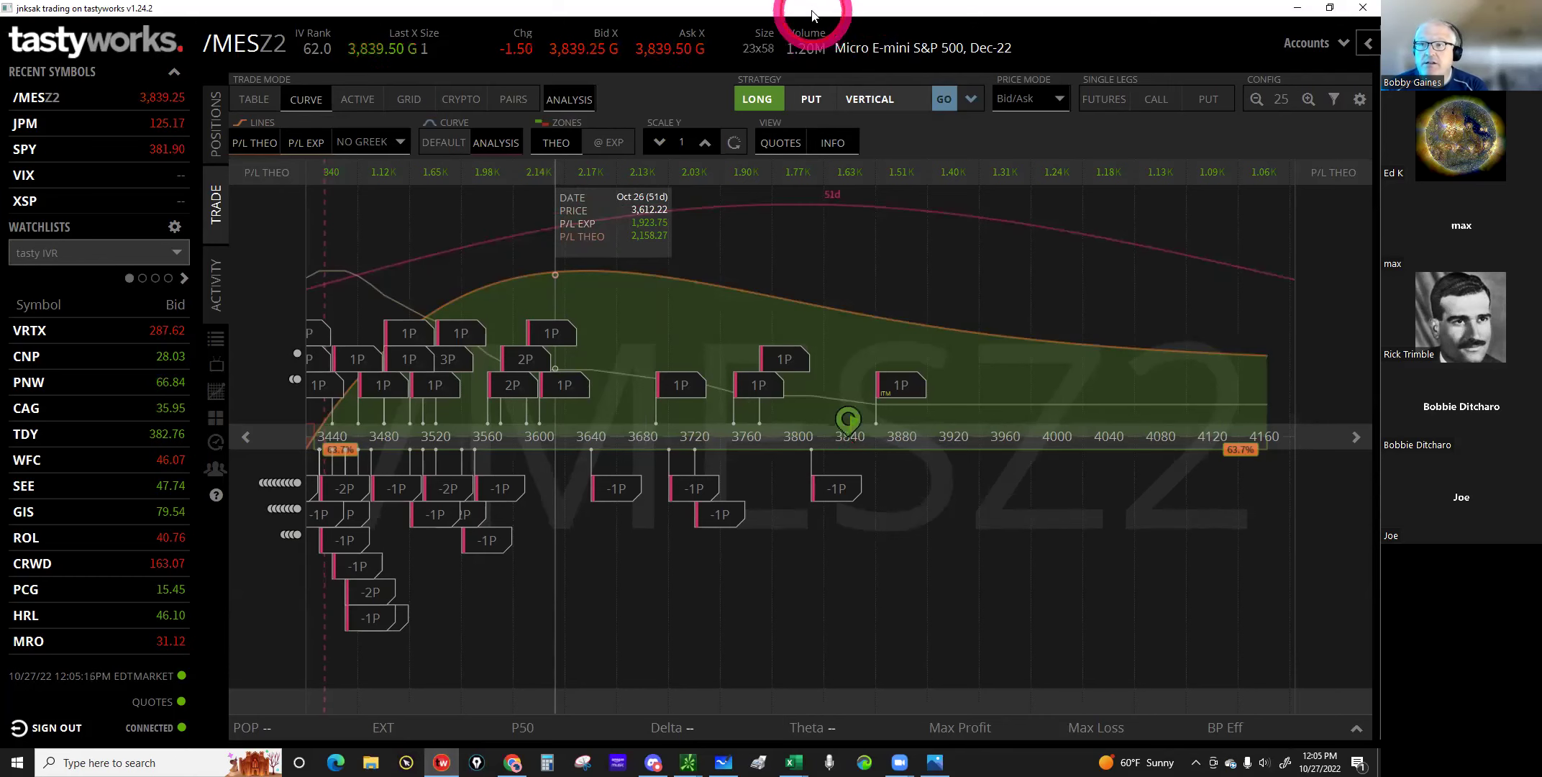
{"action": "double_click", "coordinate": [813, 15]}
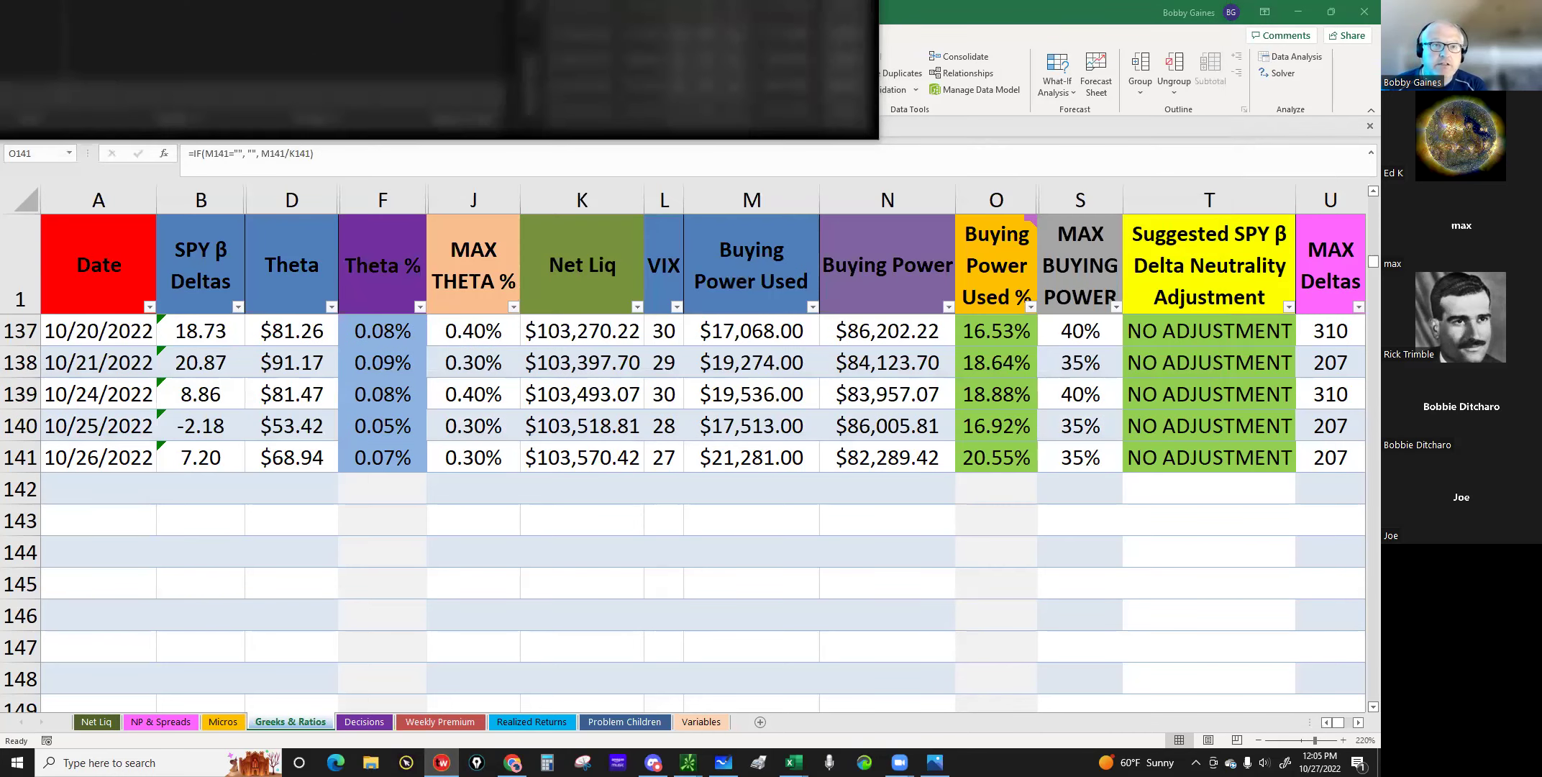
Step: Switch to the TastyWorks Spreadsheet 10.16.2022 workbook in Excel
{"action": "left_click", "coordinate": [407, 715]}
{"action": "left_click", "coordinate": [186, 732]}
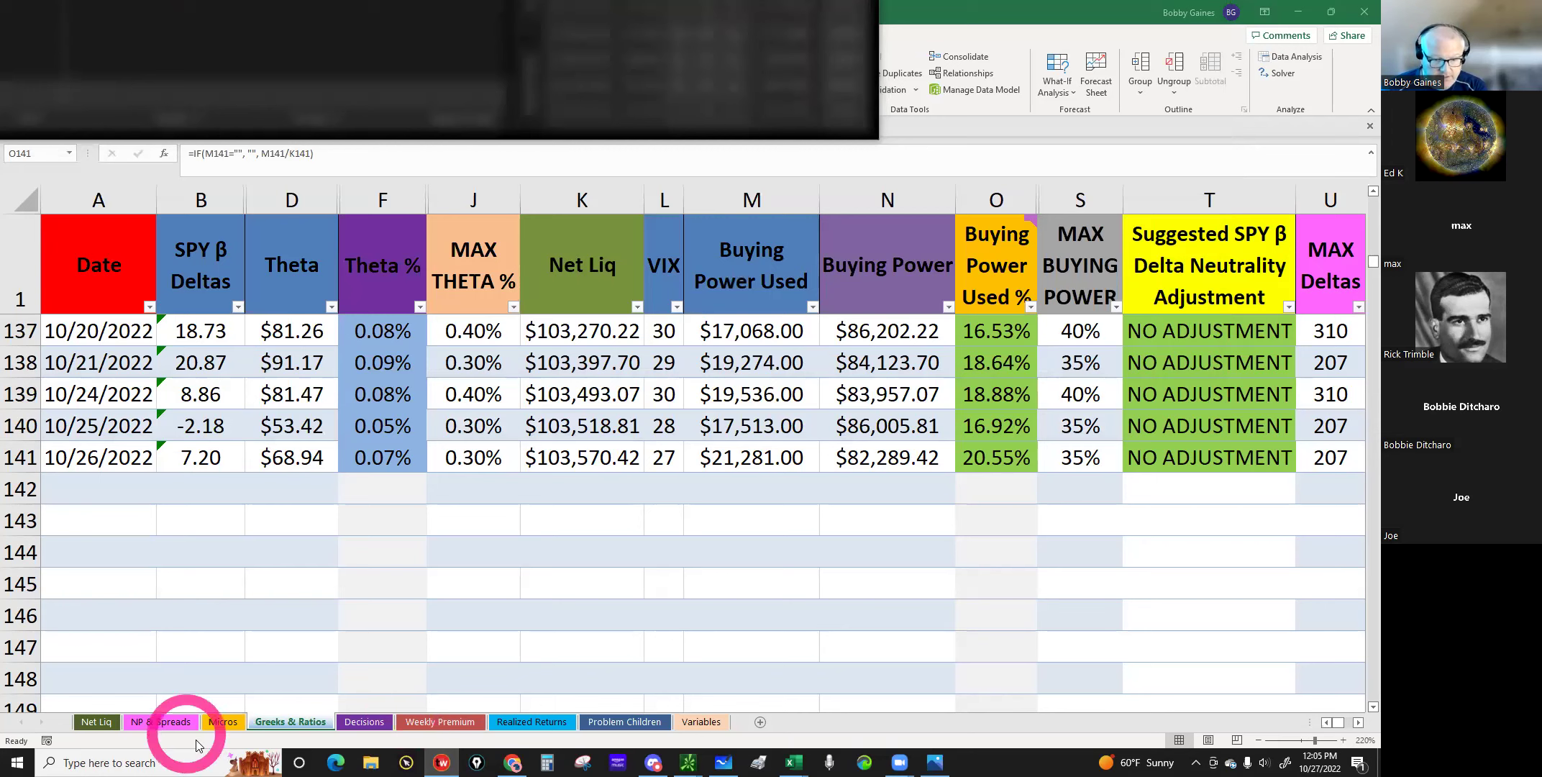
{"action": "left_click", "coordinate": [714, 759]}
{"action": "mouse_move", "coordinate": [794, 762]}
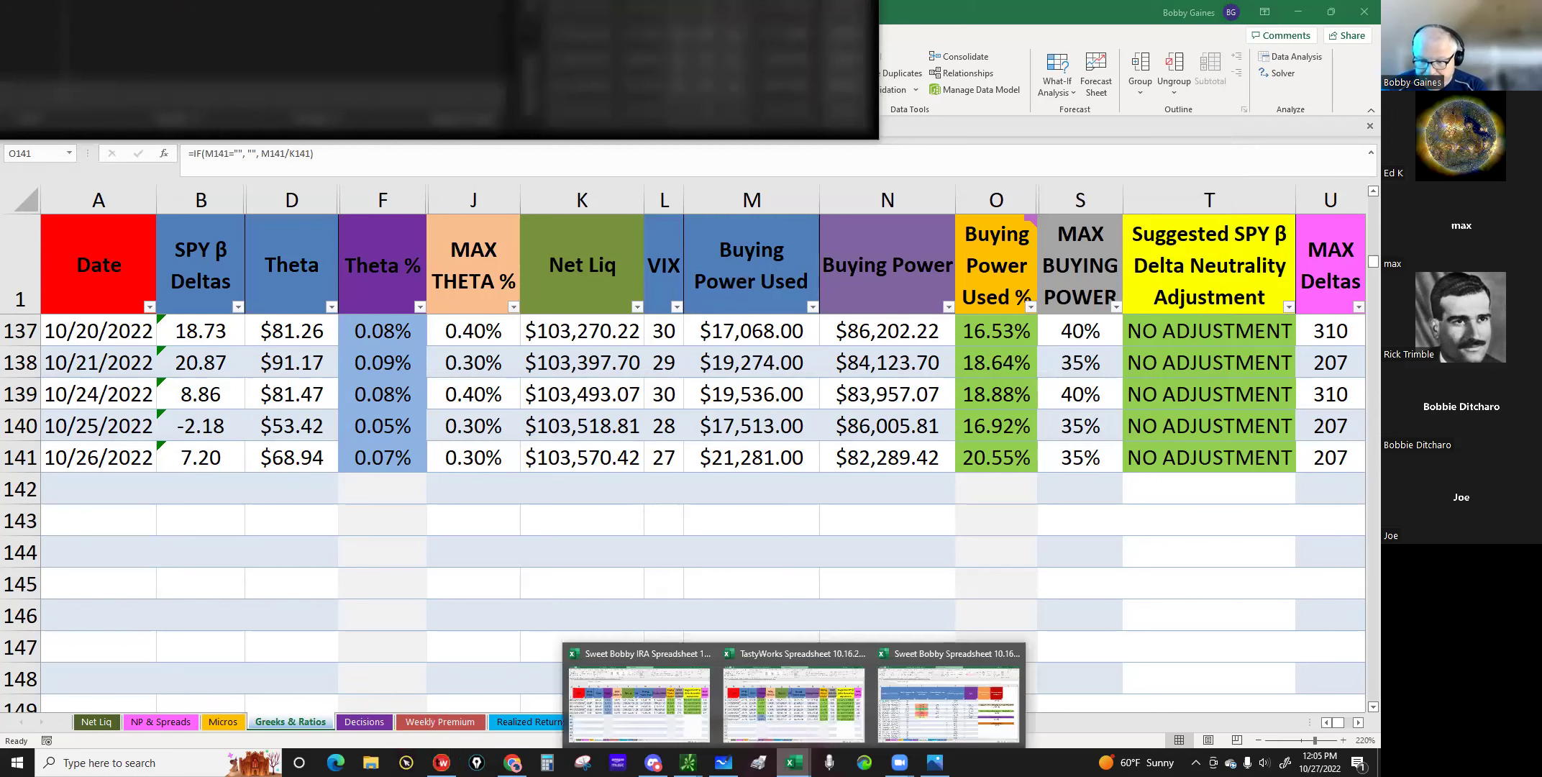
{"action": "left_click", "coordinate": [913, 714]}
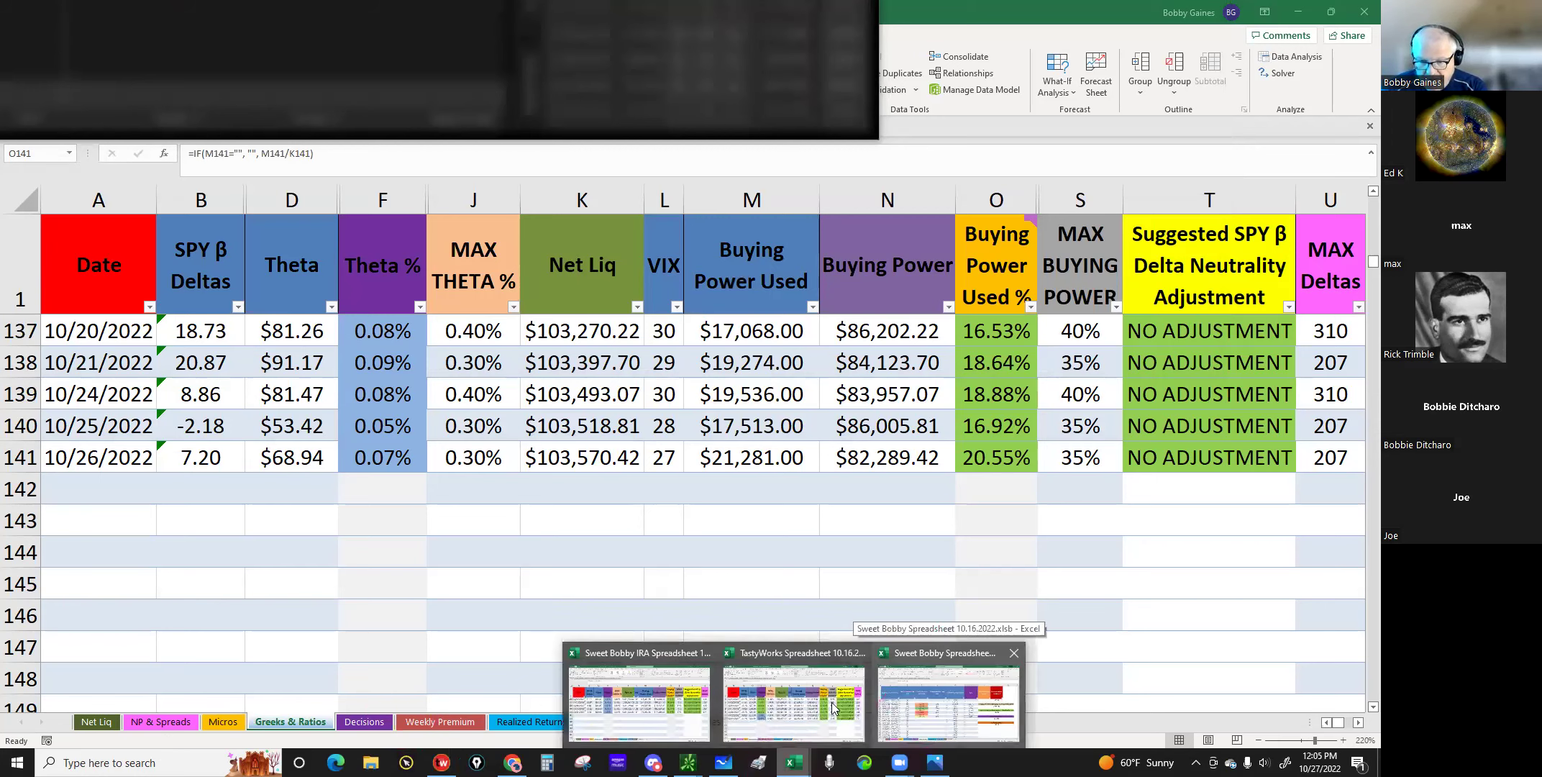
{"action": "left_click", "coordinate": [775, 704]}
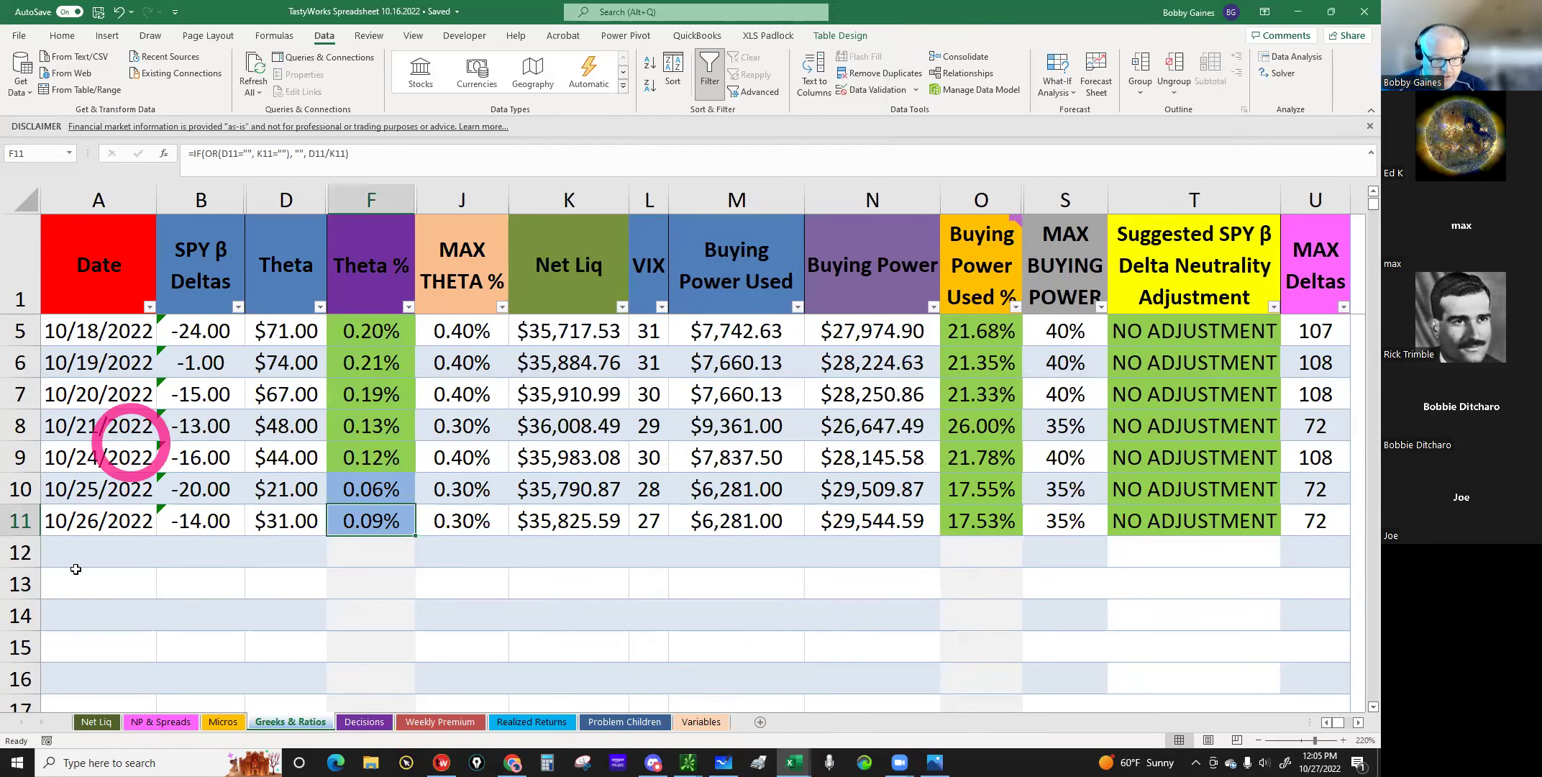
Step: On the Net Liq sheet, enter the date 10/27/22 in the first empty row, row 12
{"action": "left_click", "coordinate": [90, 721]}
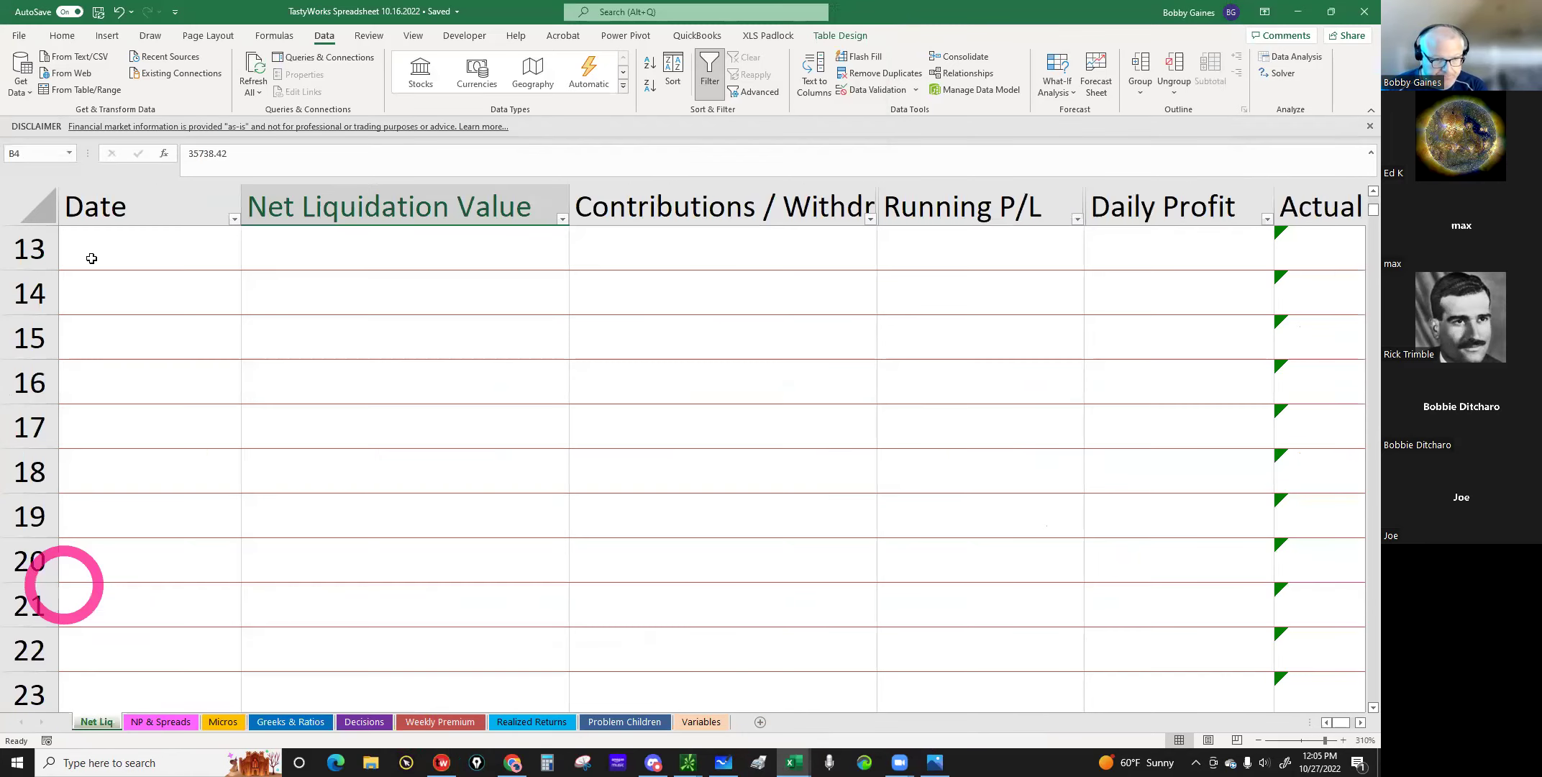
{"action": "left_click", "coordinate": [94, 327]}
{"action": "scroll", "coordinate": [94, 327], "scroll_direction": "down", "scroll_amount": 2}
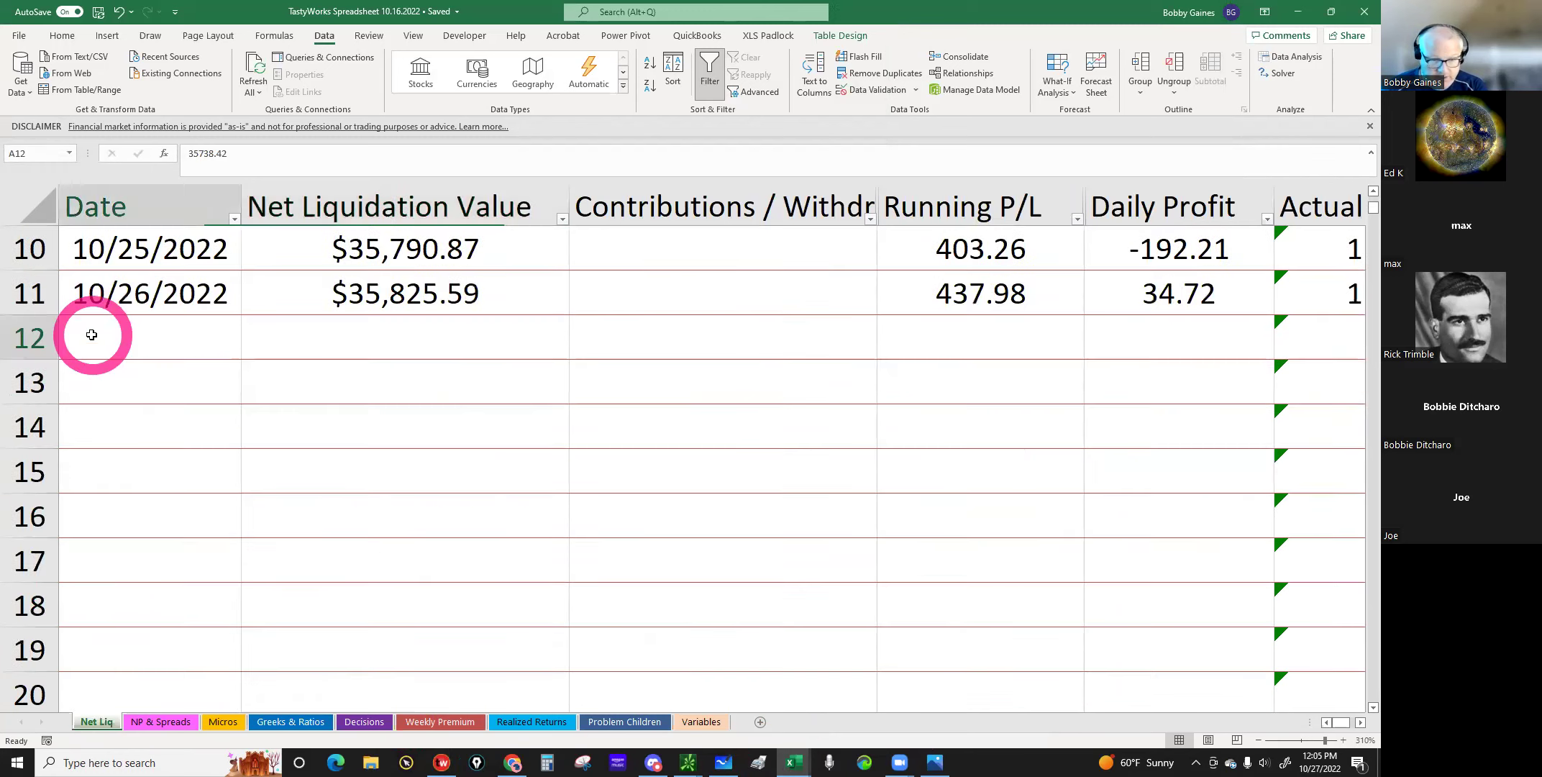
{"action": "left_click", "coordinate": [92, 335]}
{"action": "type", "text": "10/2"}
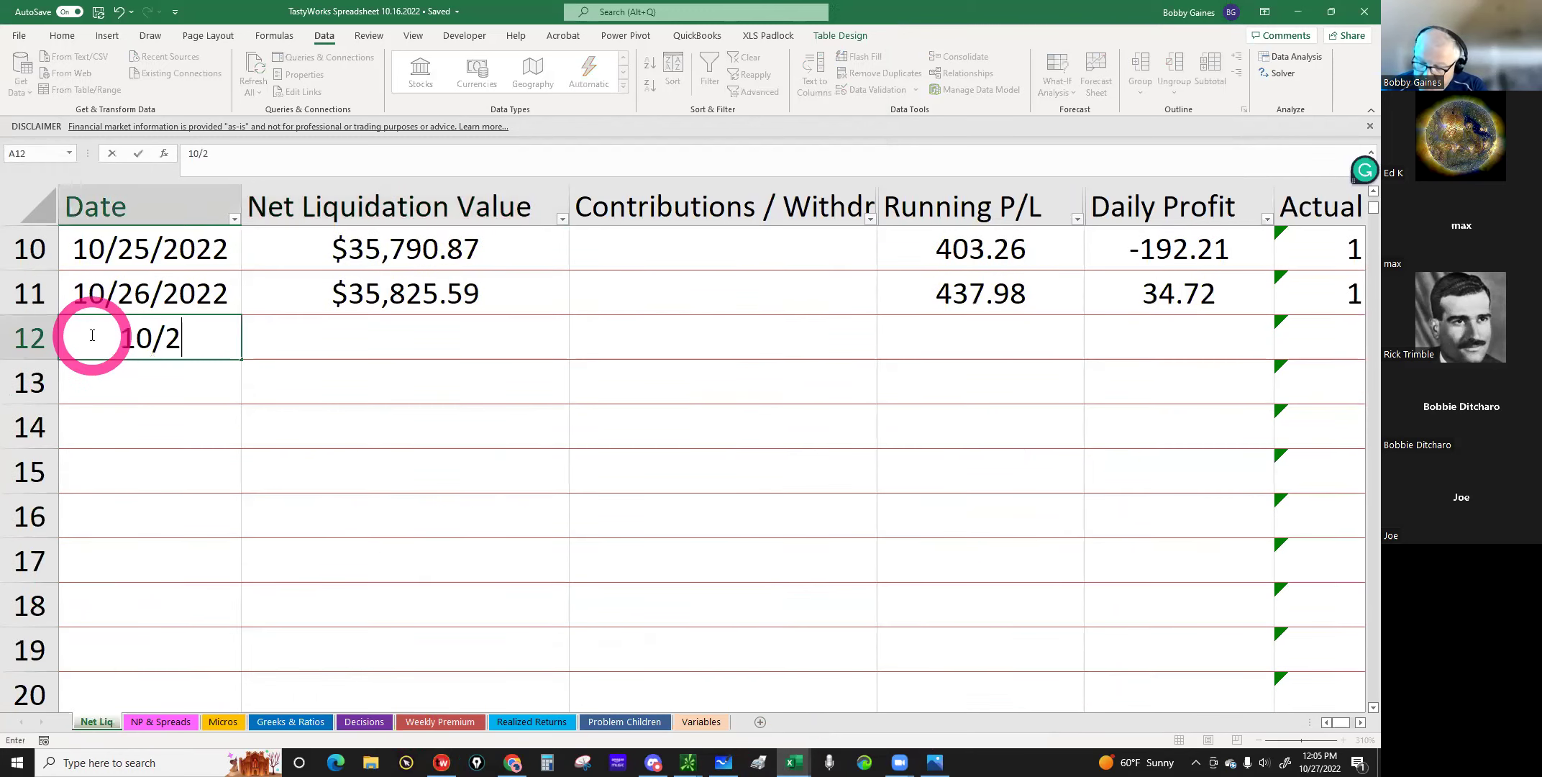
{"action": "type", "text": "7/22"}
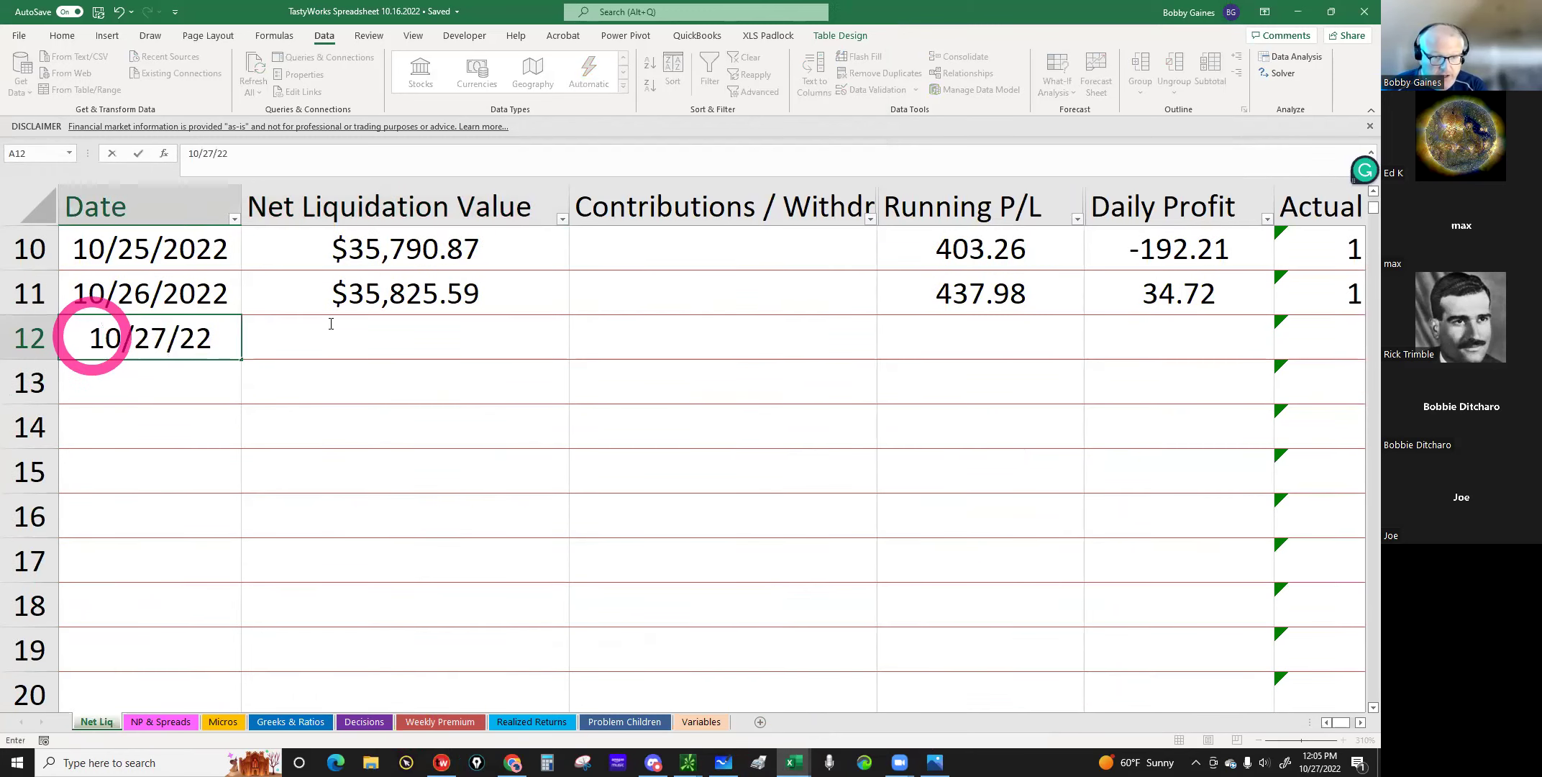
{"action": "key", "text": "Return"}
Step: Enter 35892.00 as the Net Liquidation Value for 10/27/2022
{"action": "left_click", "coordinate": [354, 333]}
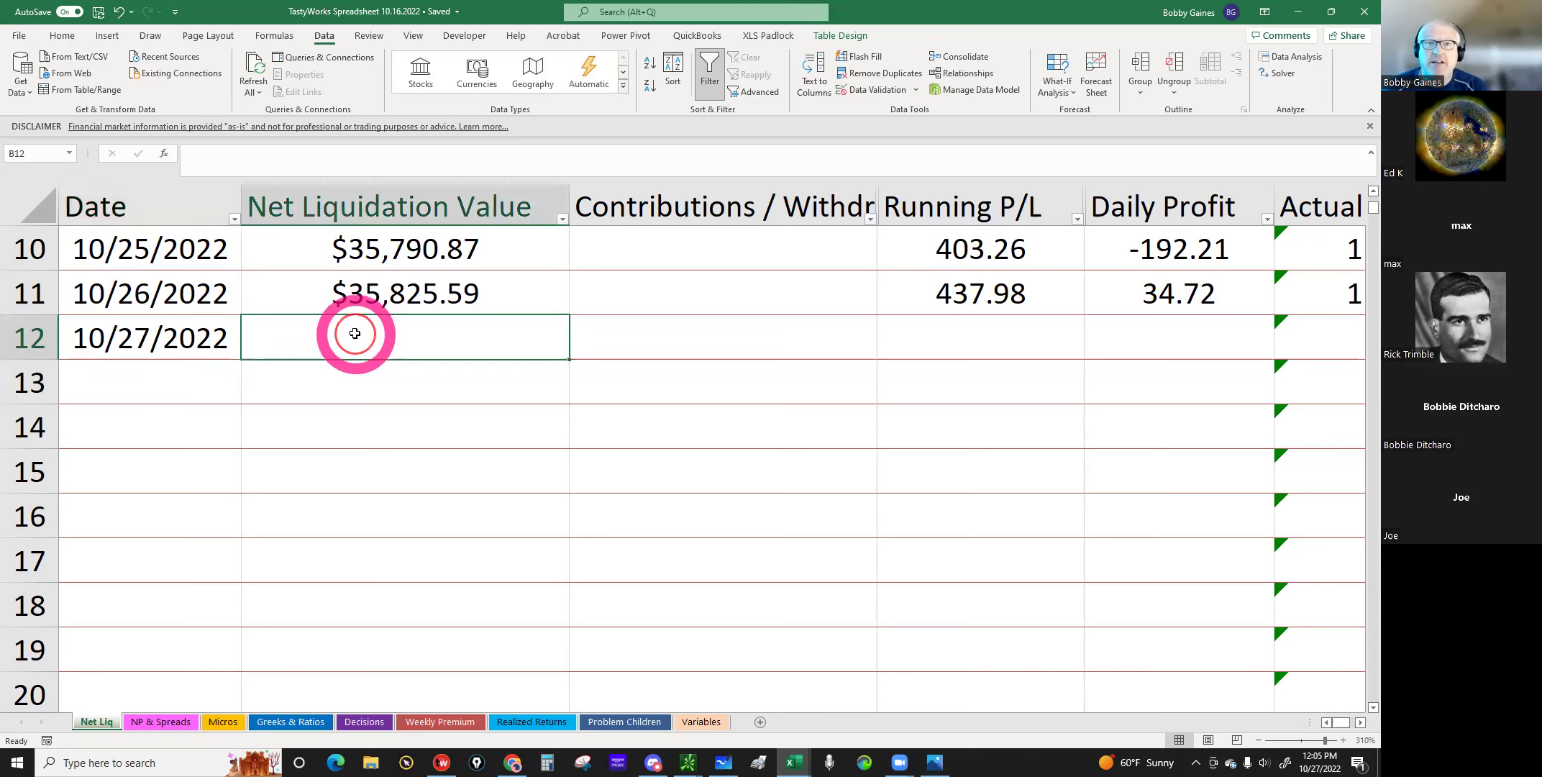
{"action": "type", "text": "3"}
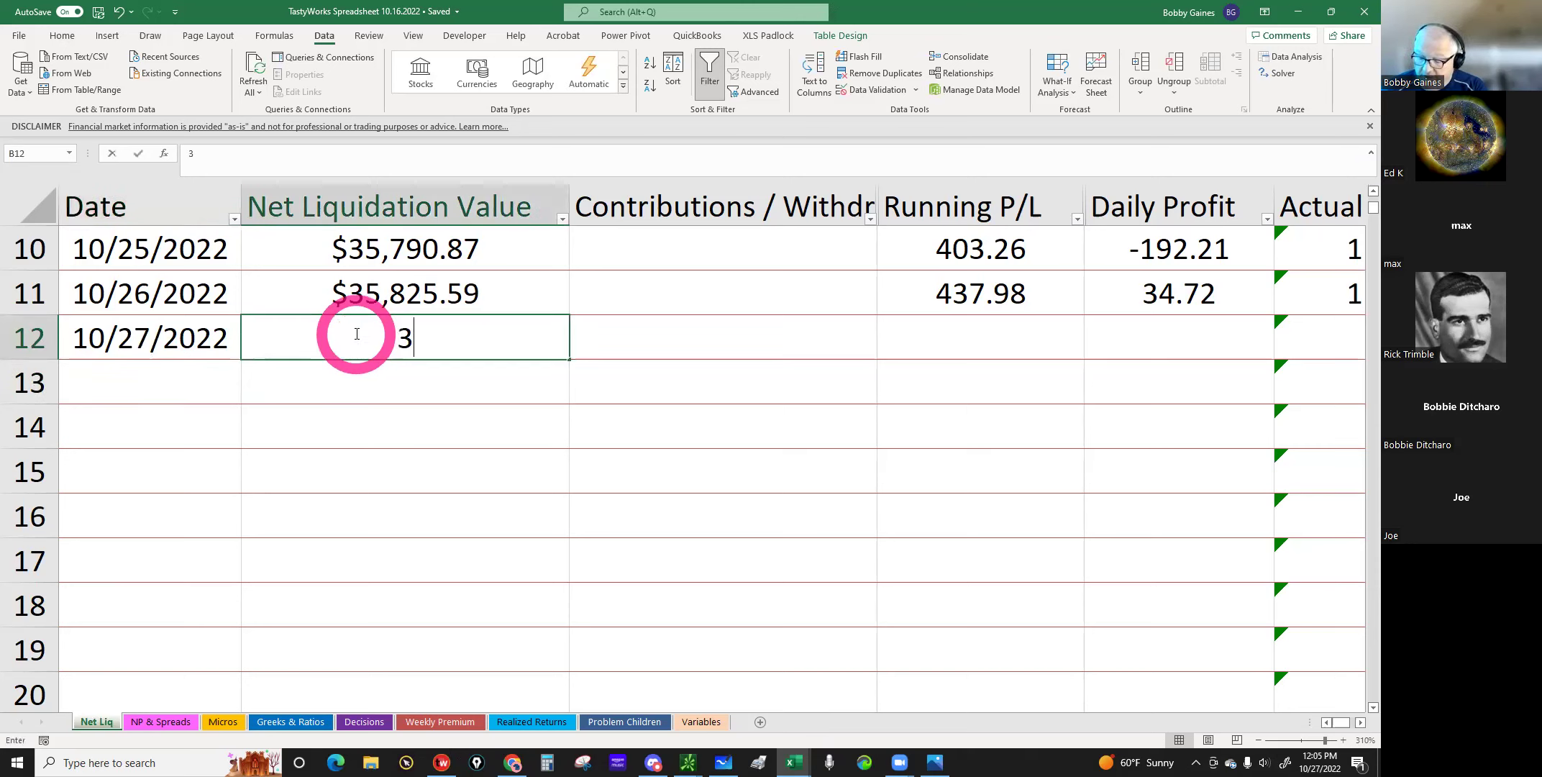
{"action": "type", "text": "5,89"}
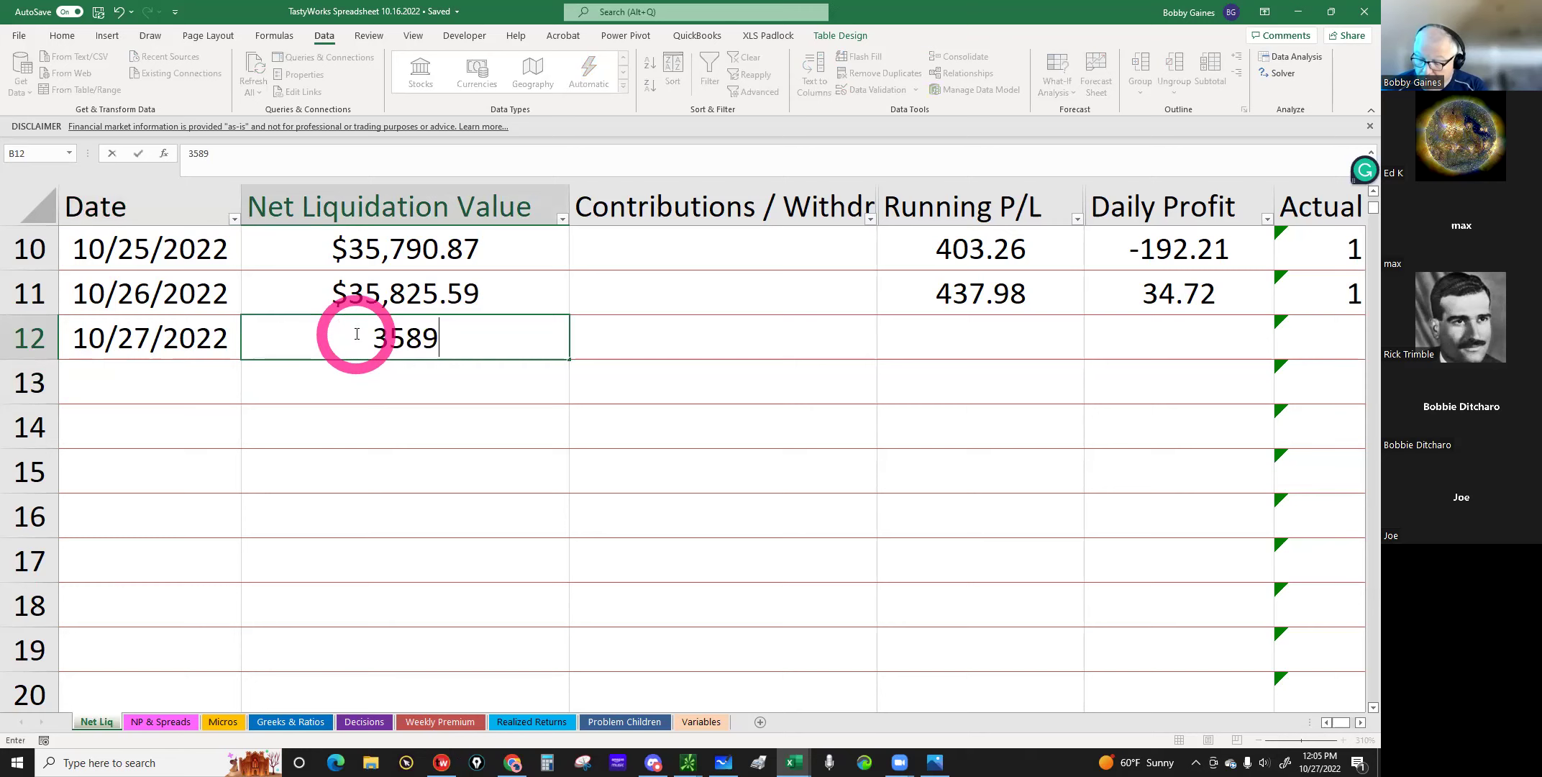
{"action": "type", "text": "2.00"}
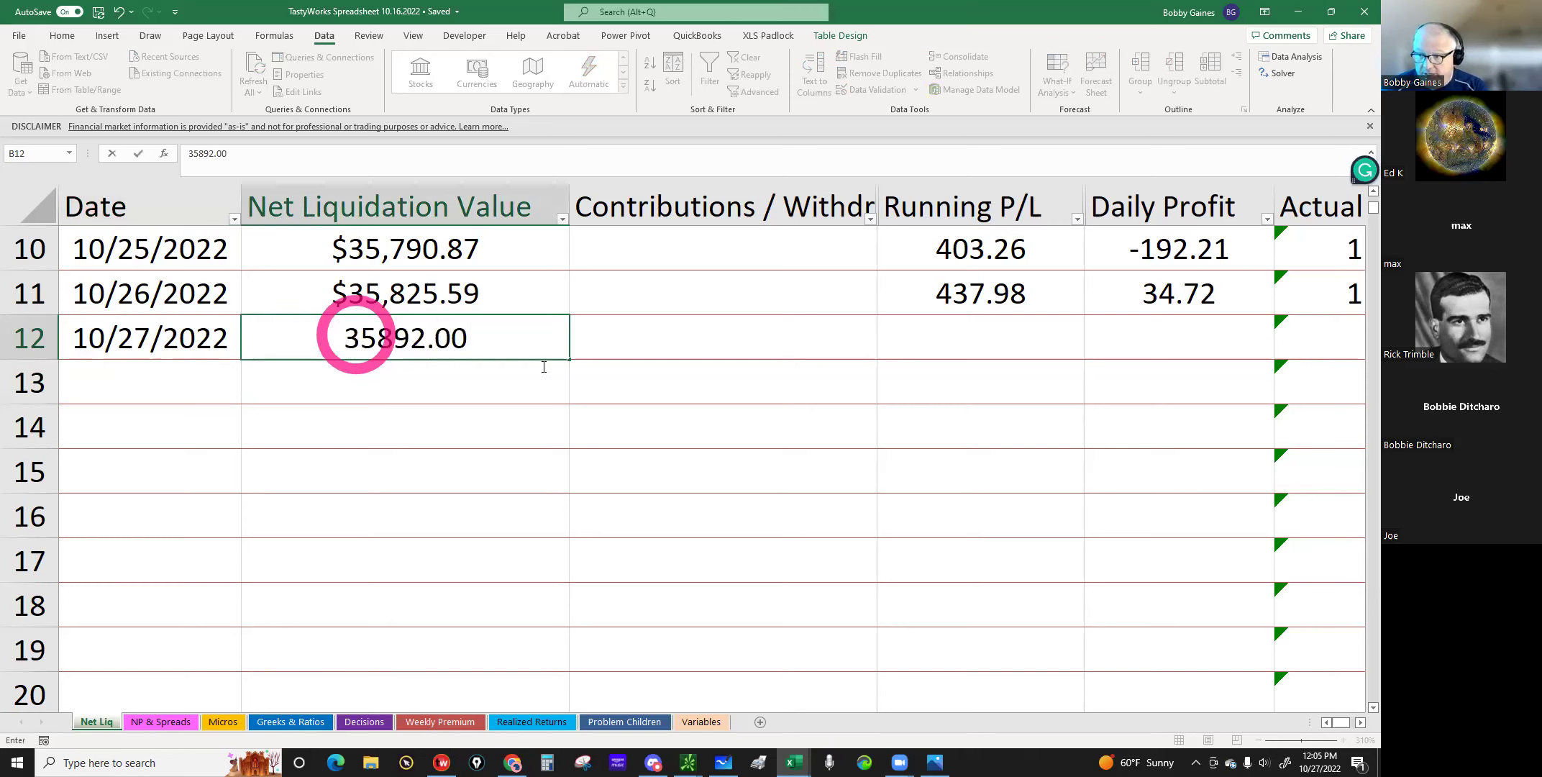
{"action": "left_click", "coordinate": [543, 367]}
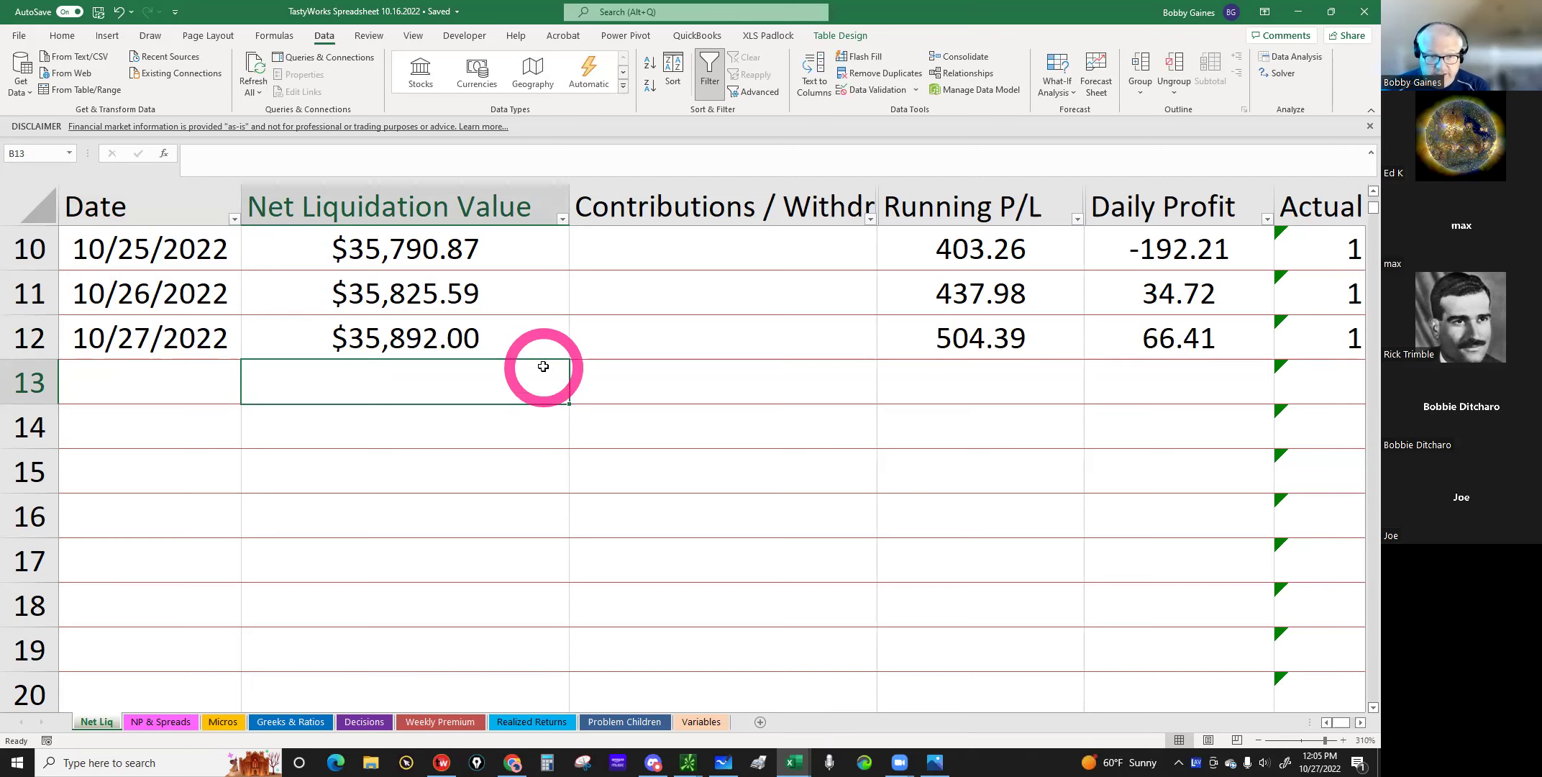
Step: Bring up the Greeks & Ratios sheet, and switch to a maximized tastyworks window to check the expanded account totals for the beta-weighted delta
{"action": "left_click", "coordinate": [284, 722]}
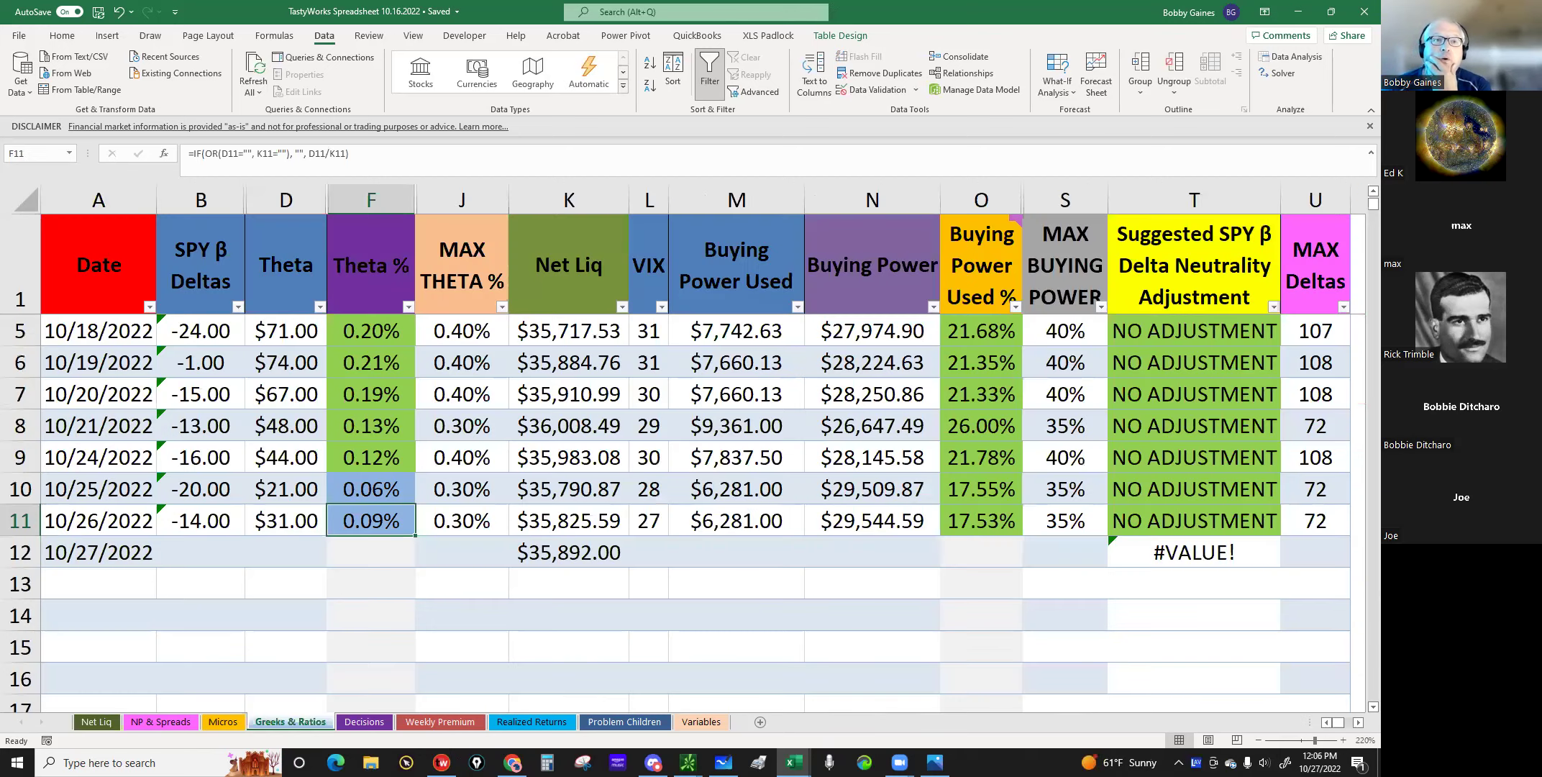
{"action": "key", "text": "alt+Tab"}
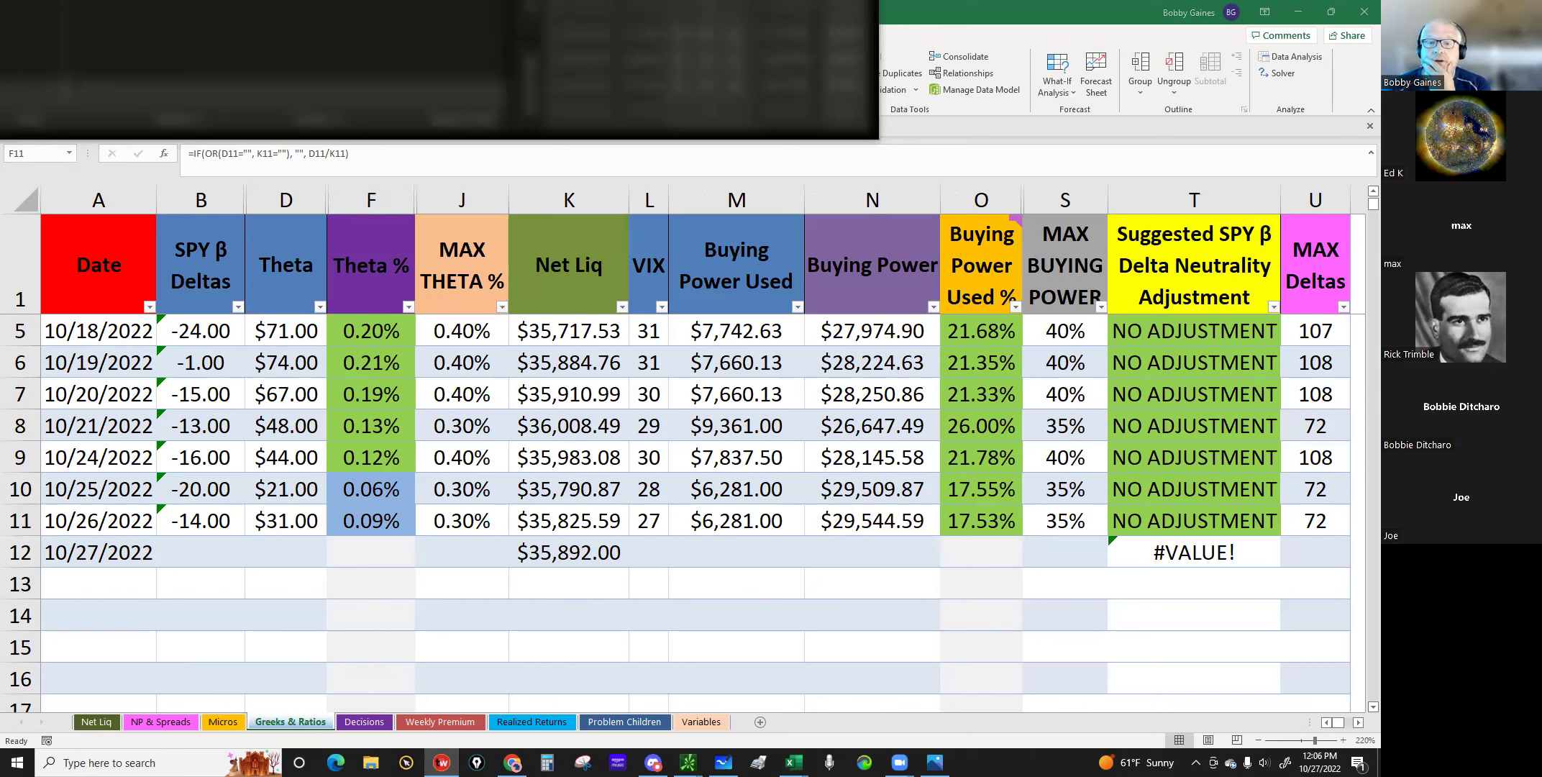
{"action": "left_click", "coordinate": [663, 187]}
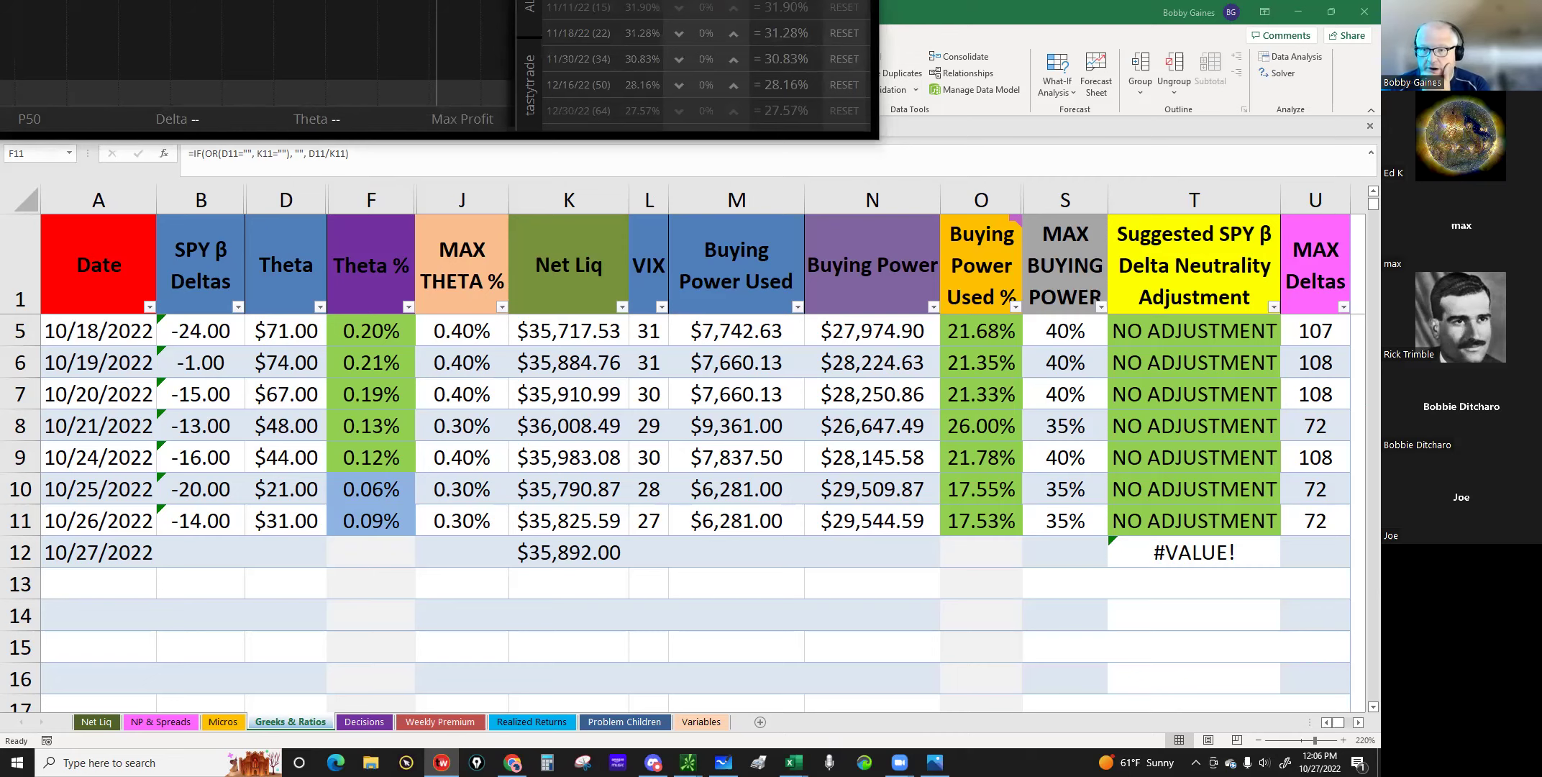
{"action": "left_click", "coordinate": [969, 46]}
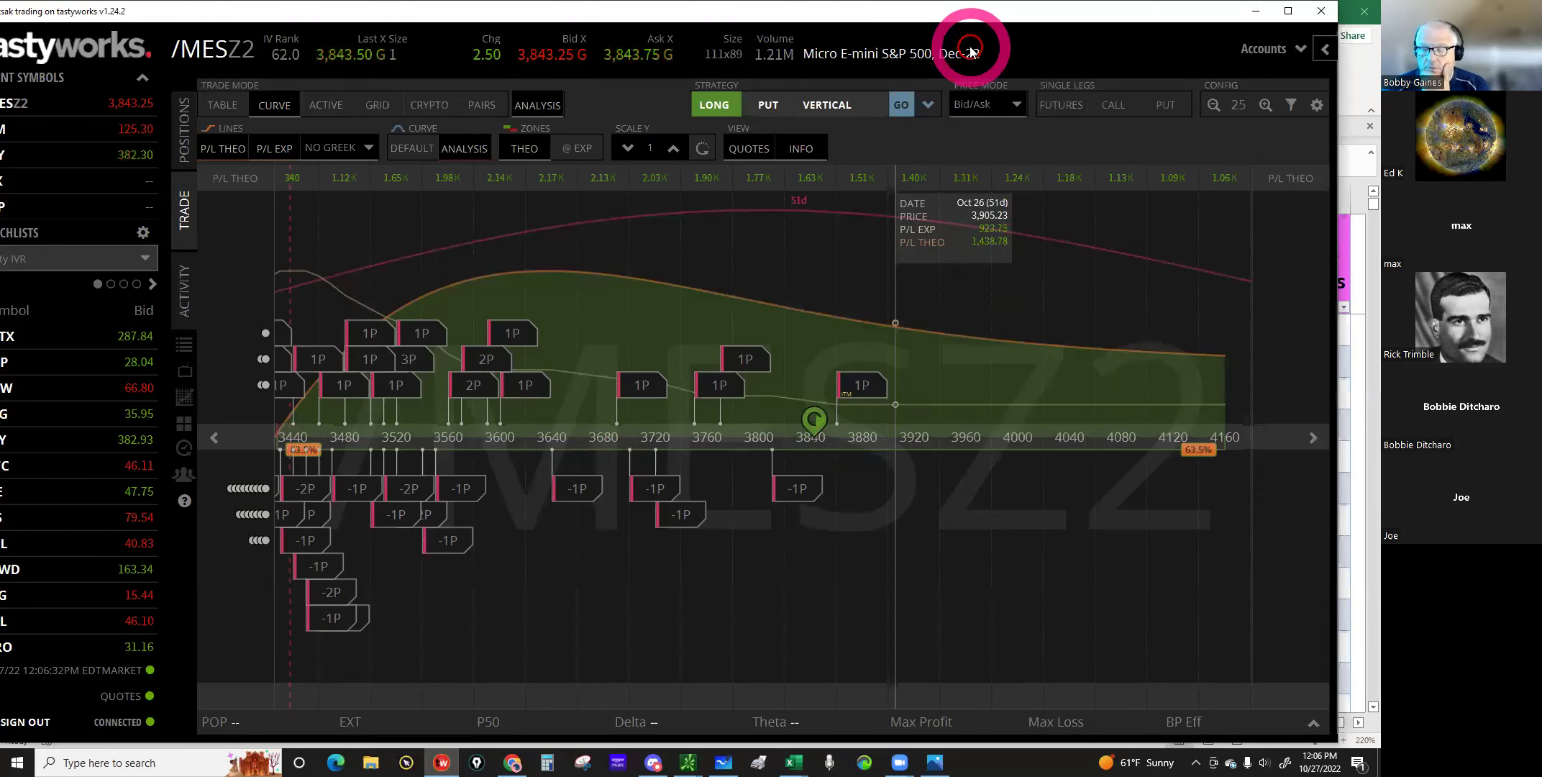
{"action": "left_click", "coordinate": [1288, 10]}
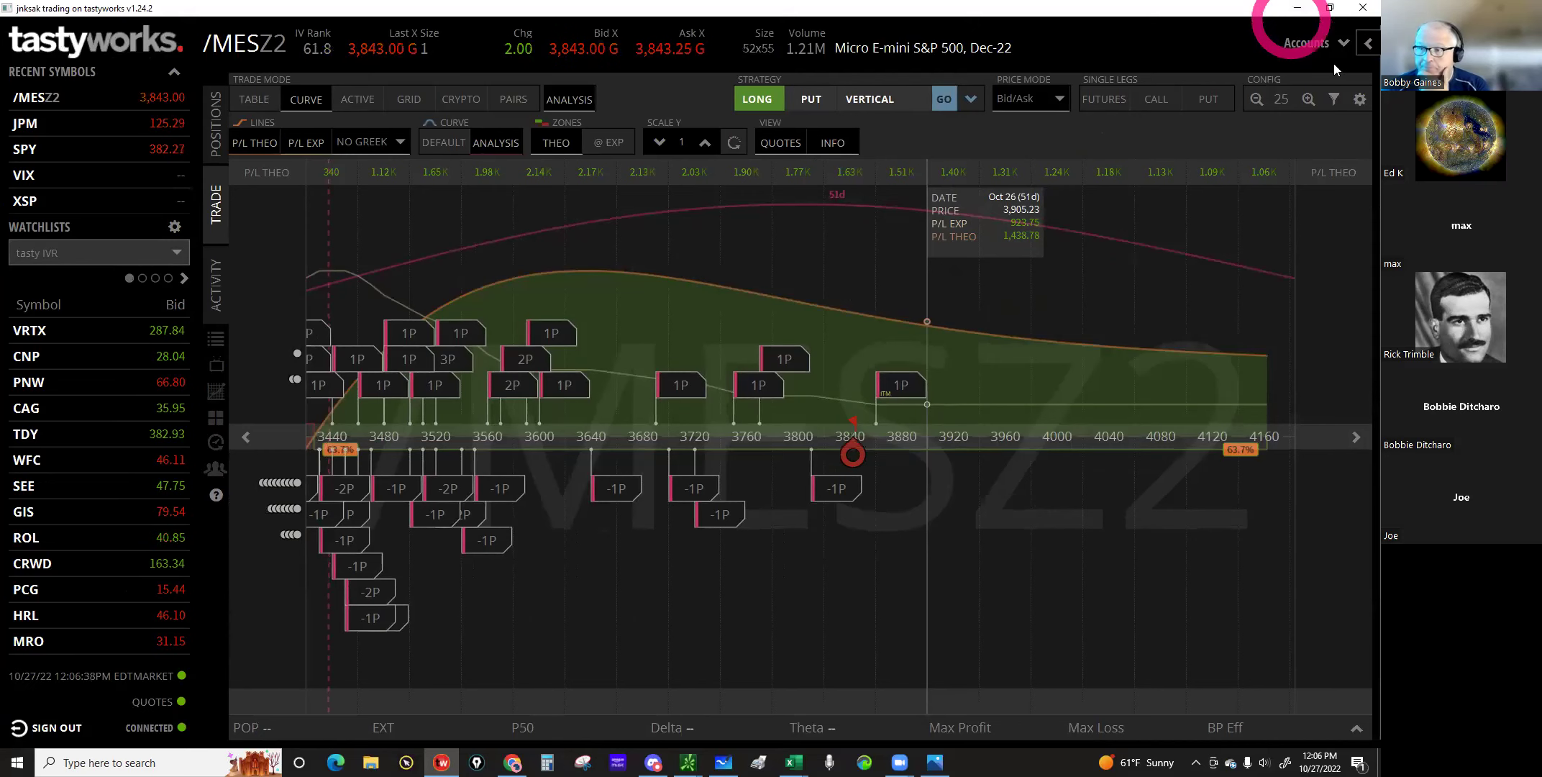
{"action": "left_click", "coordinate": [1343, 44]}
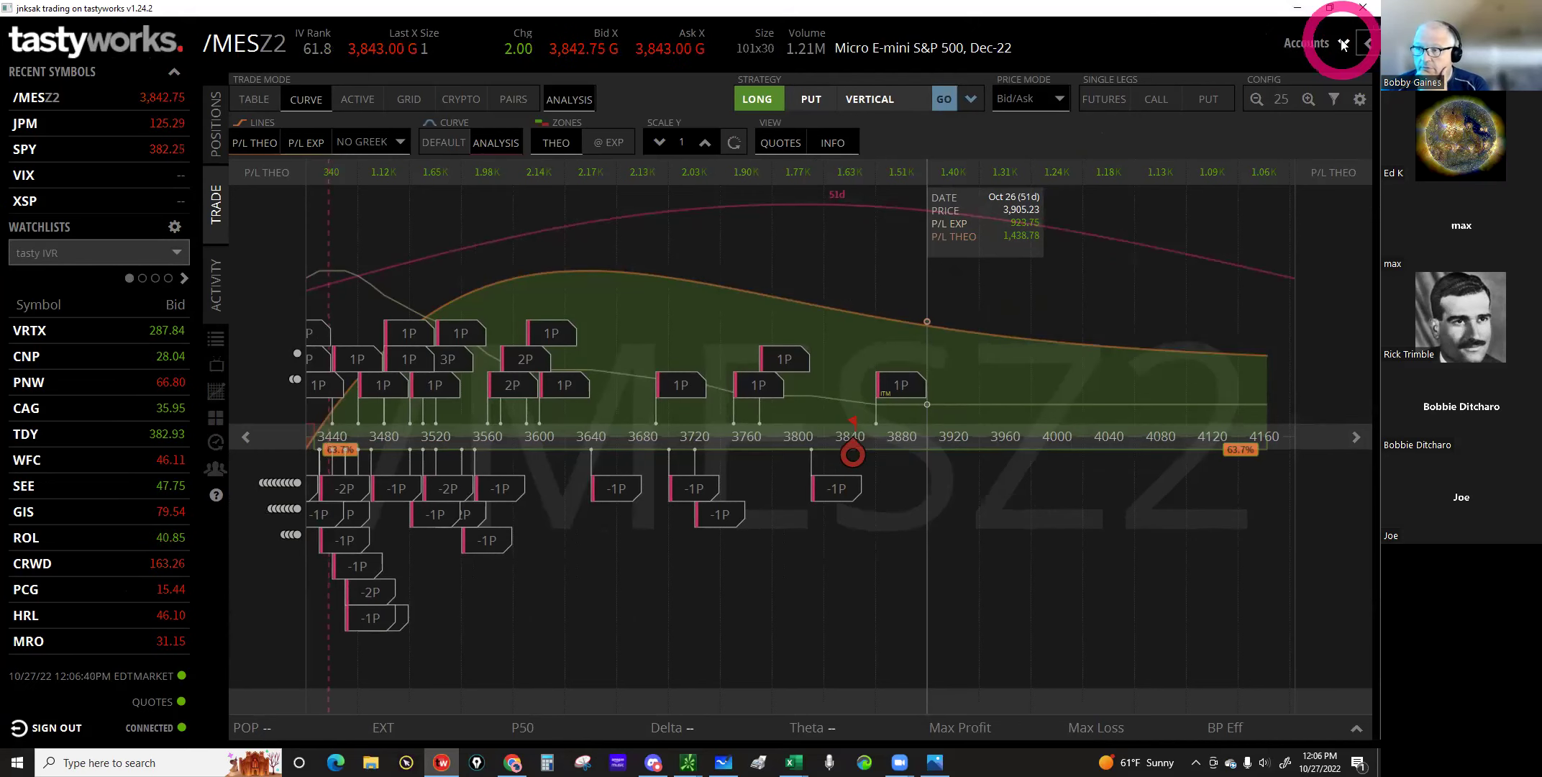
{"action": "left_click", "coordinate": [996, 105]}
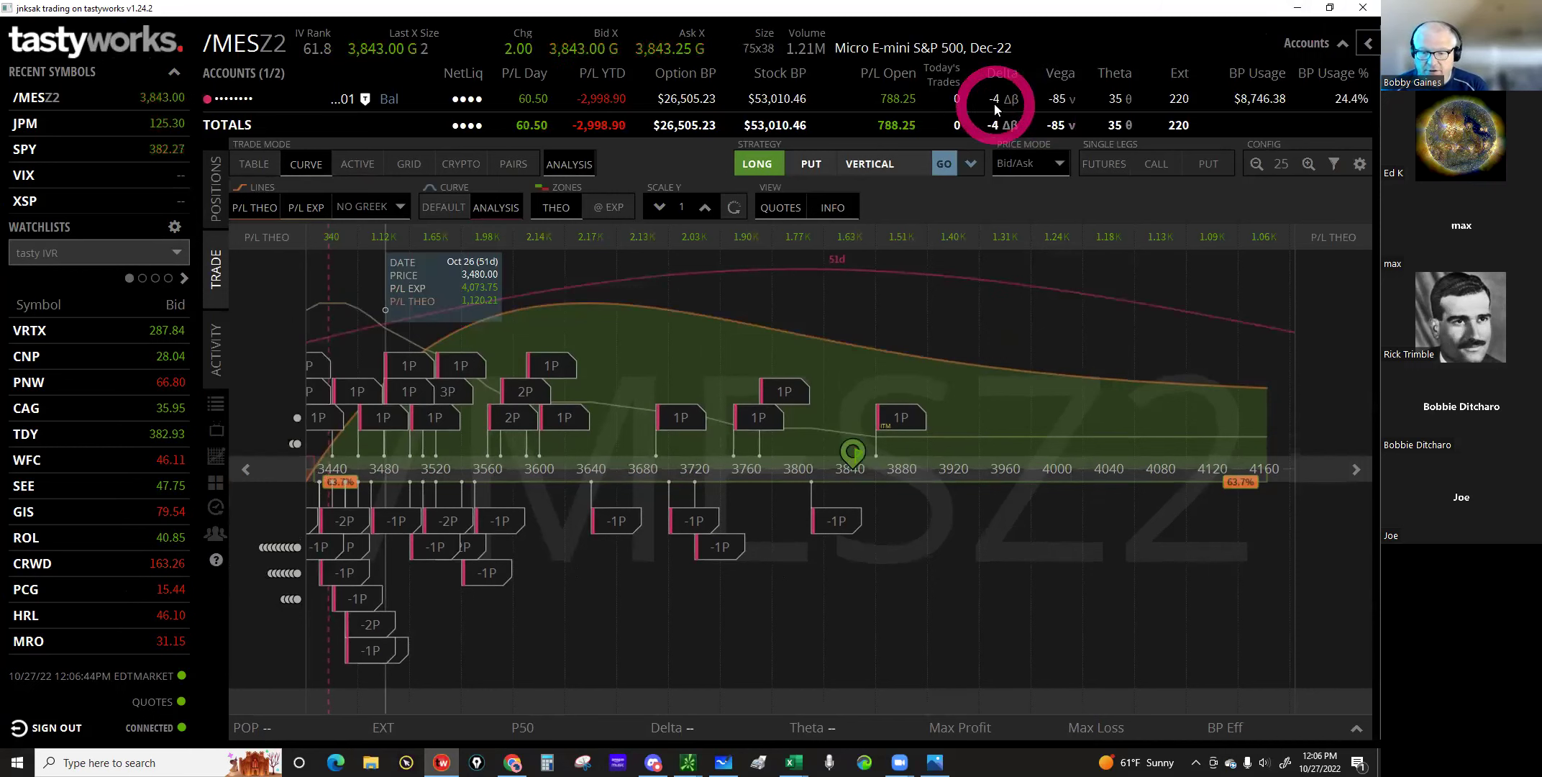
Step: Return to the TastyWorks Spreadsheet workbook in Excel and enter -4 as the SPY β Deltas for 10/27/2022
{"action": "left_click", "coordinate": [806, 772]}
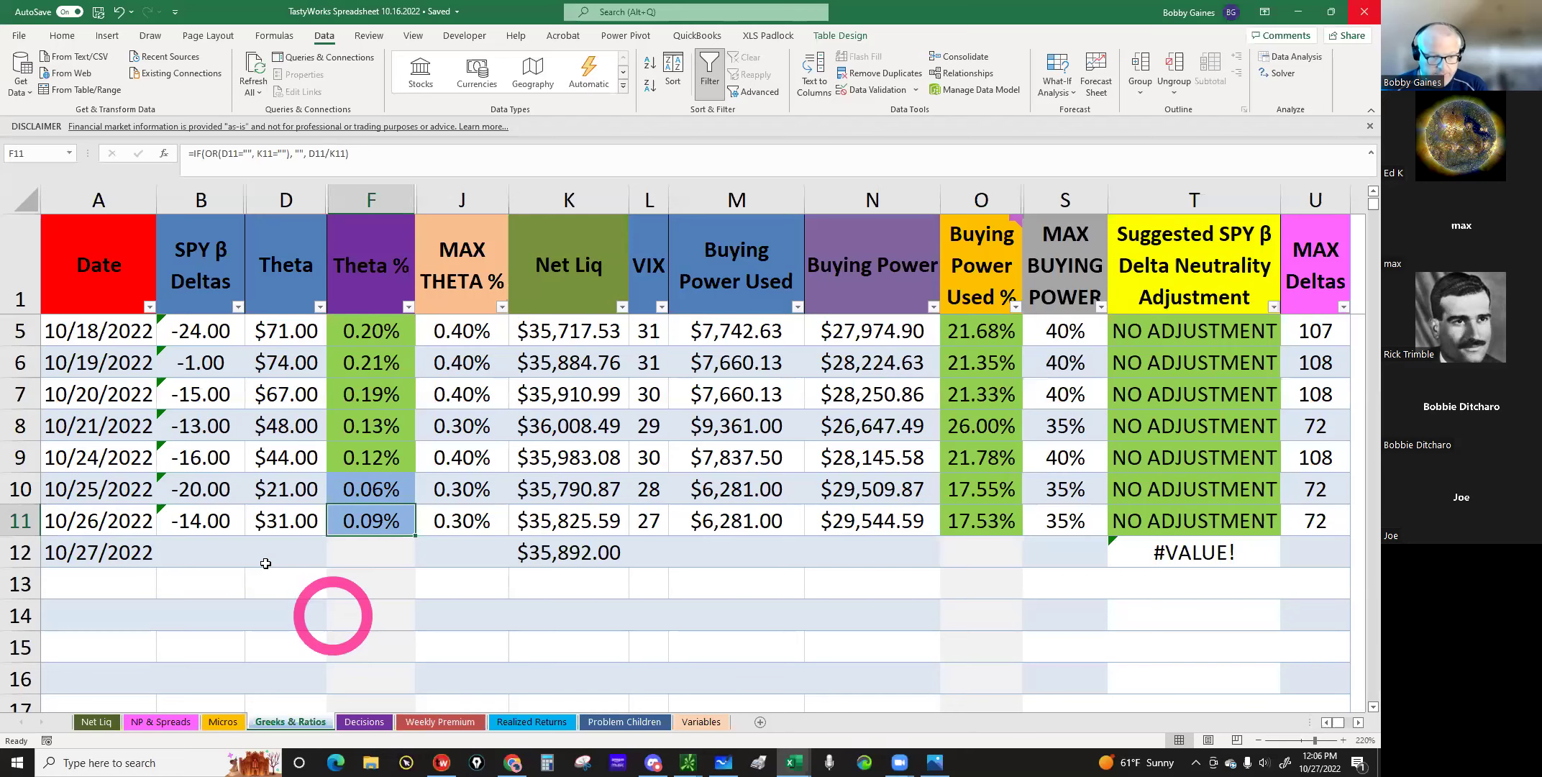
{"action": "left_click", "coordinate": [763, 693]}
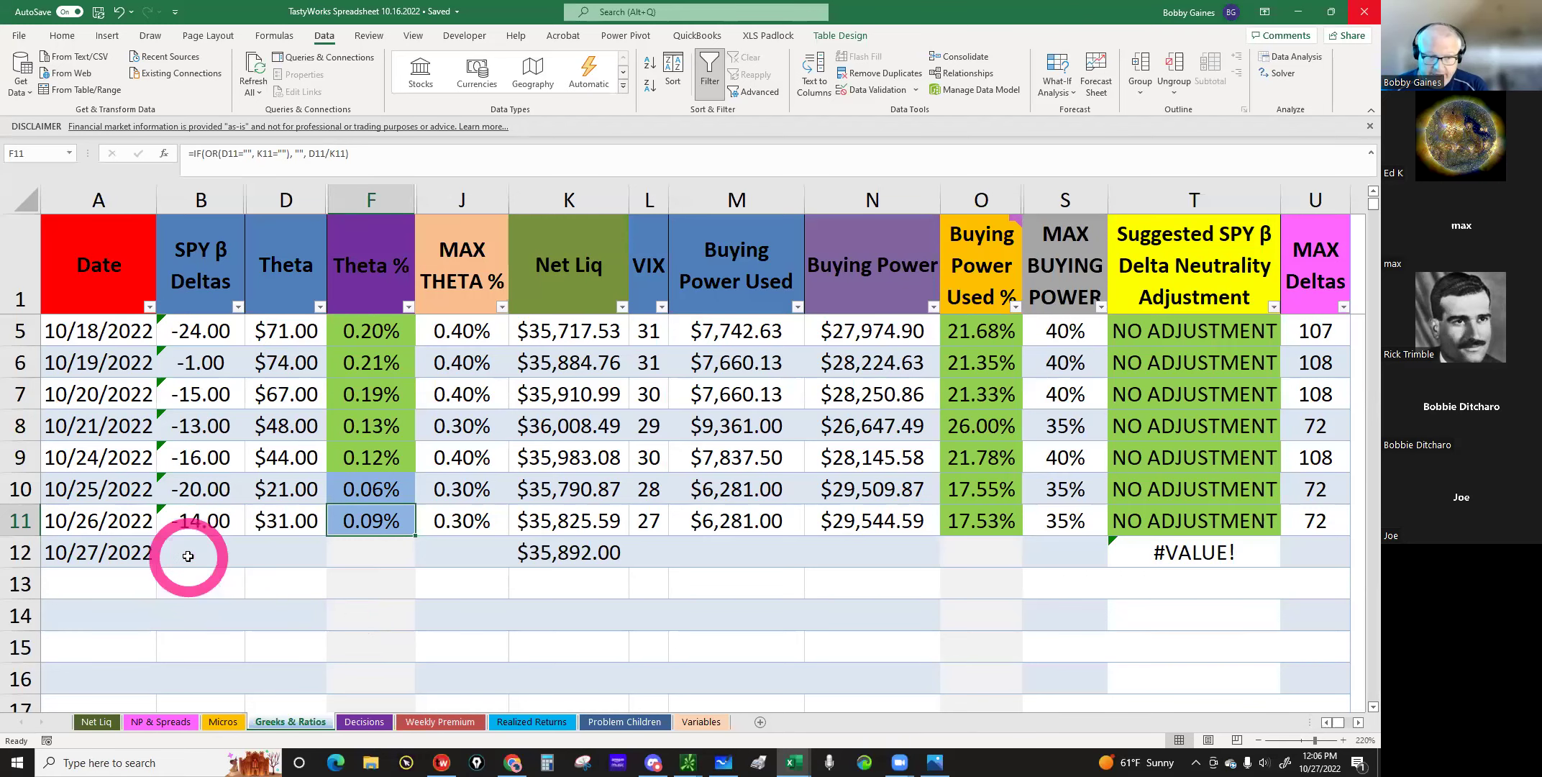
{"action": "left_click", "coordinate": [188, 556]}
{"action": "type", "text": "-4"}
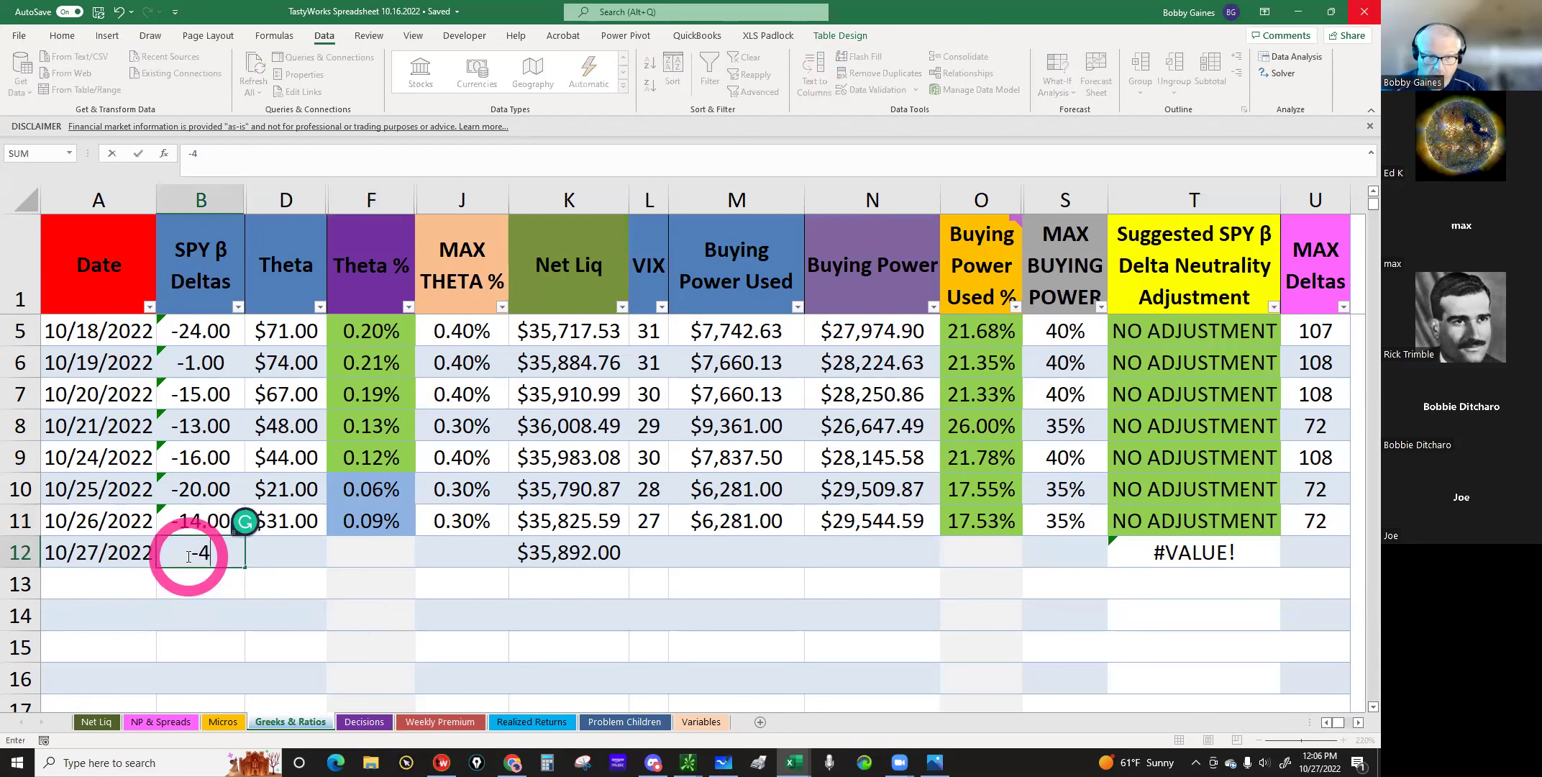
{"action": "key", "text": "Return"}
Step: Check the account's total theta in tastyworks and enter 35 as the Theta for 10/27/2022 in the TastyWorks Spreadsheet workbook
{"action": "left_click", "coordinate": [302, 557]}
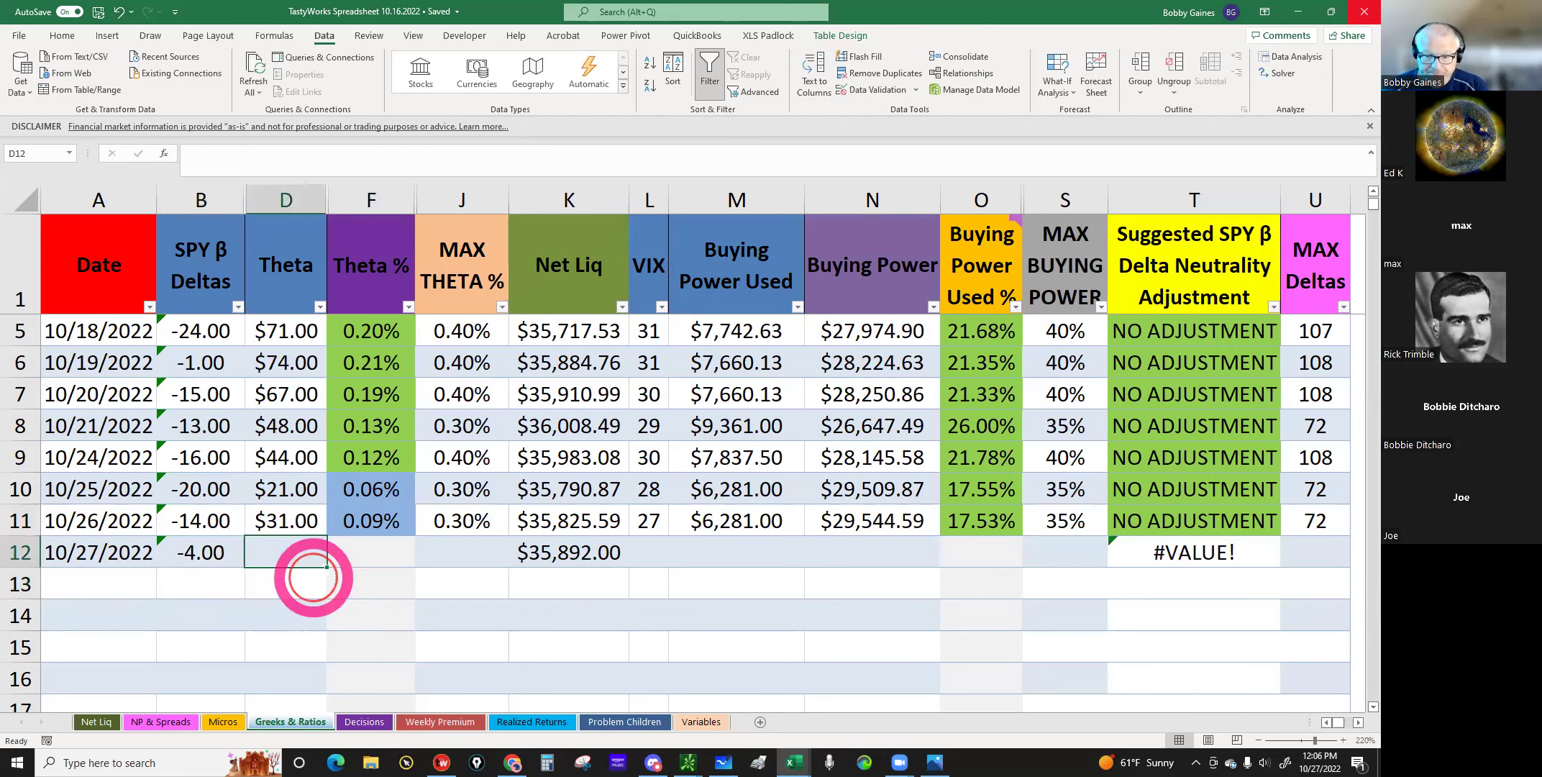
{"action": "mouse_move", "coordinate": [687, 762]}
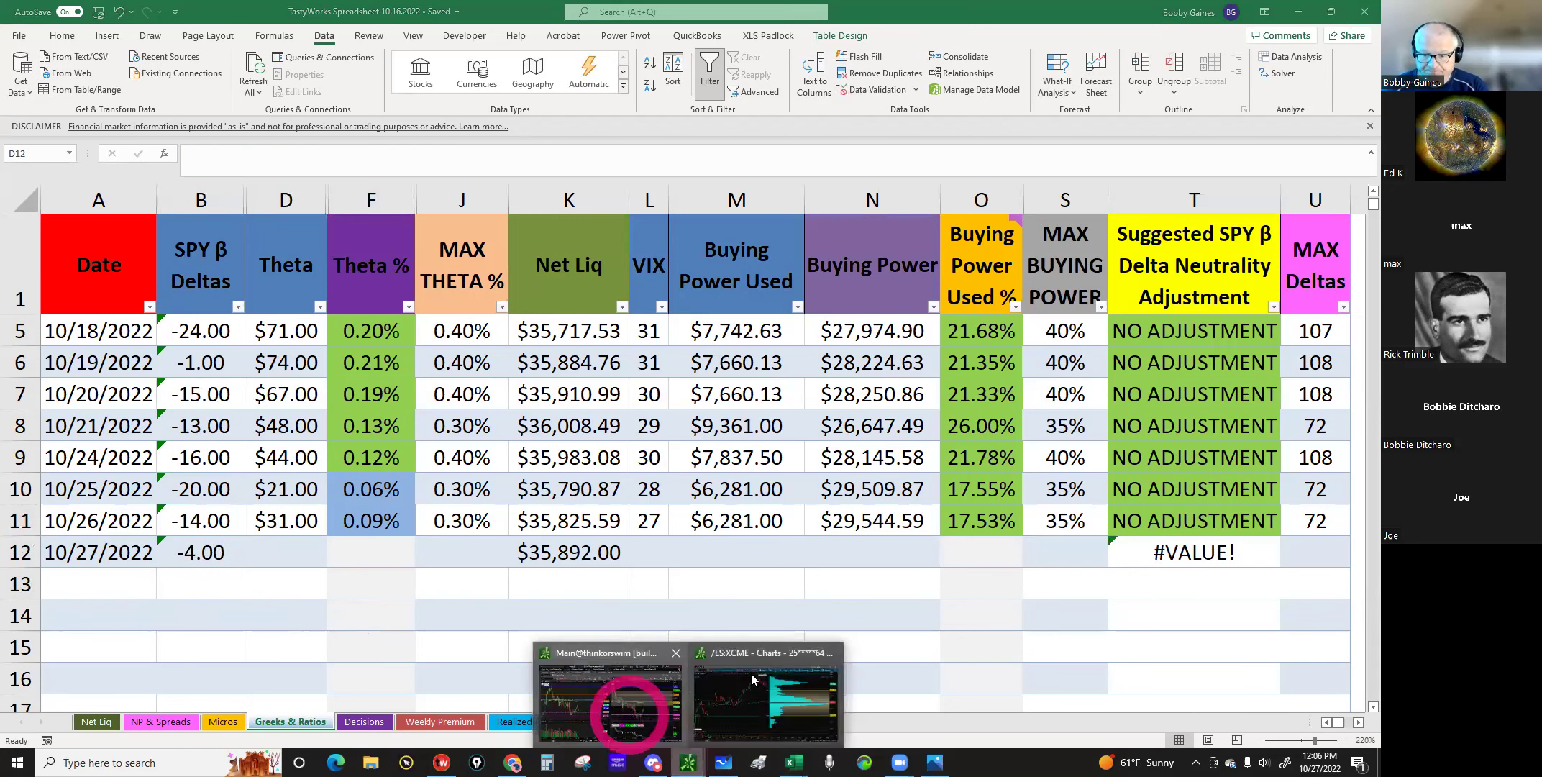
{"action": "left_click", "coordinate": [442, 763]}
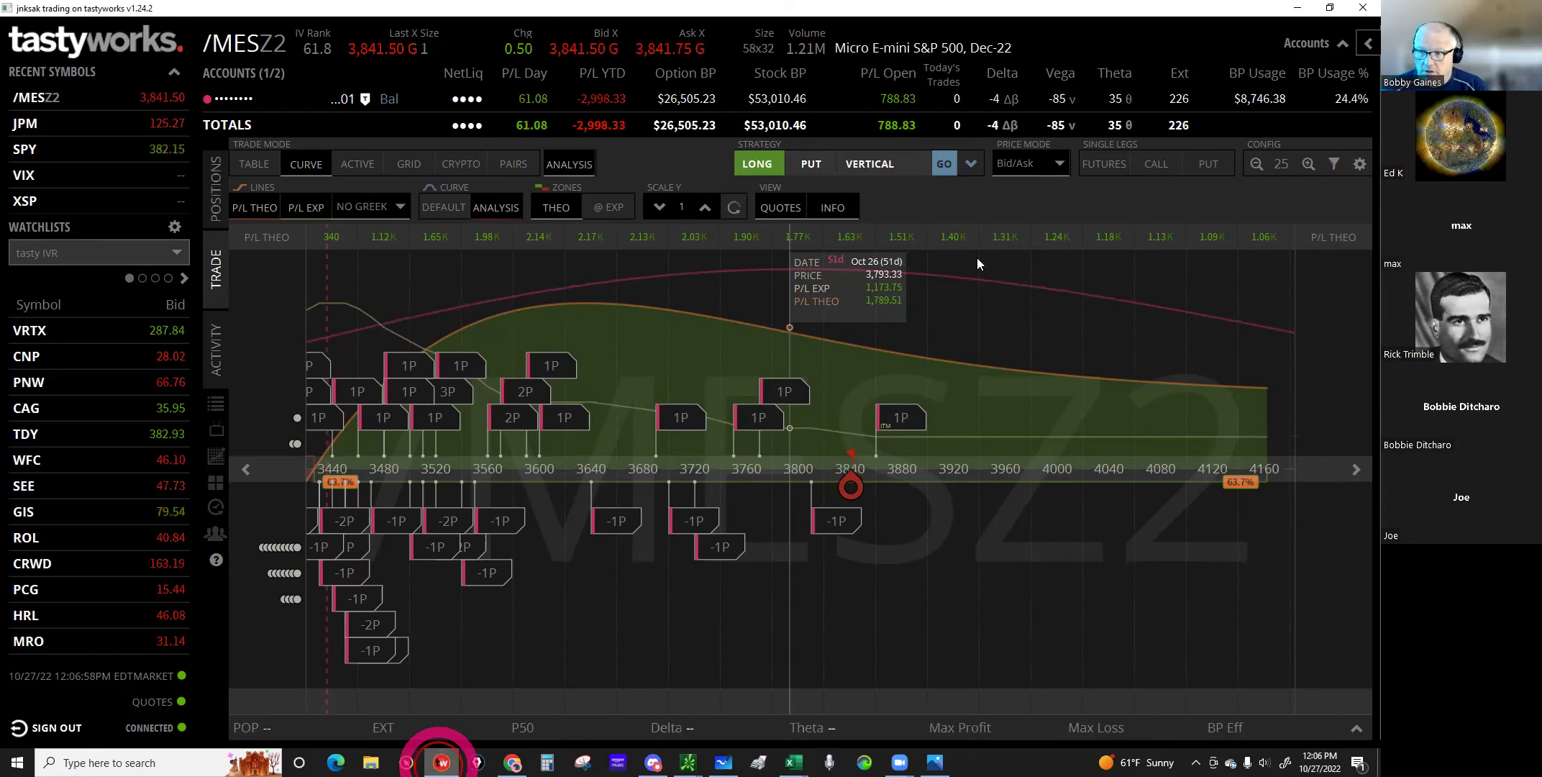
{"action": "left_click", "coordinate": [1079, 121]}
{"action": "left_click", "coordinate": [689, 547]}
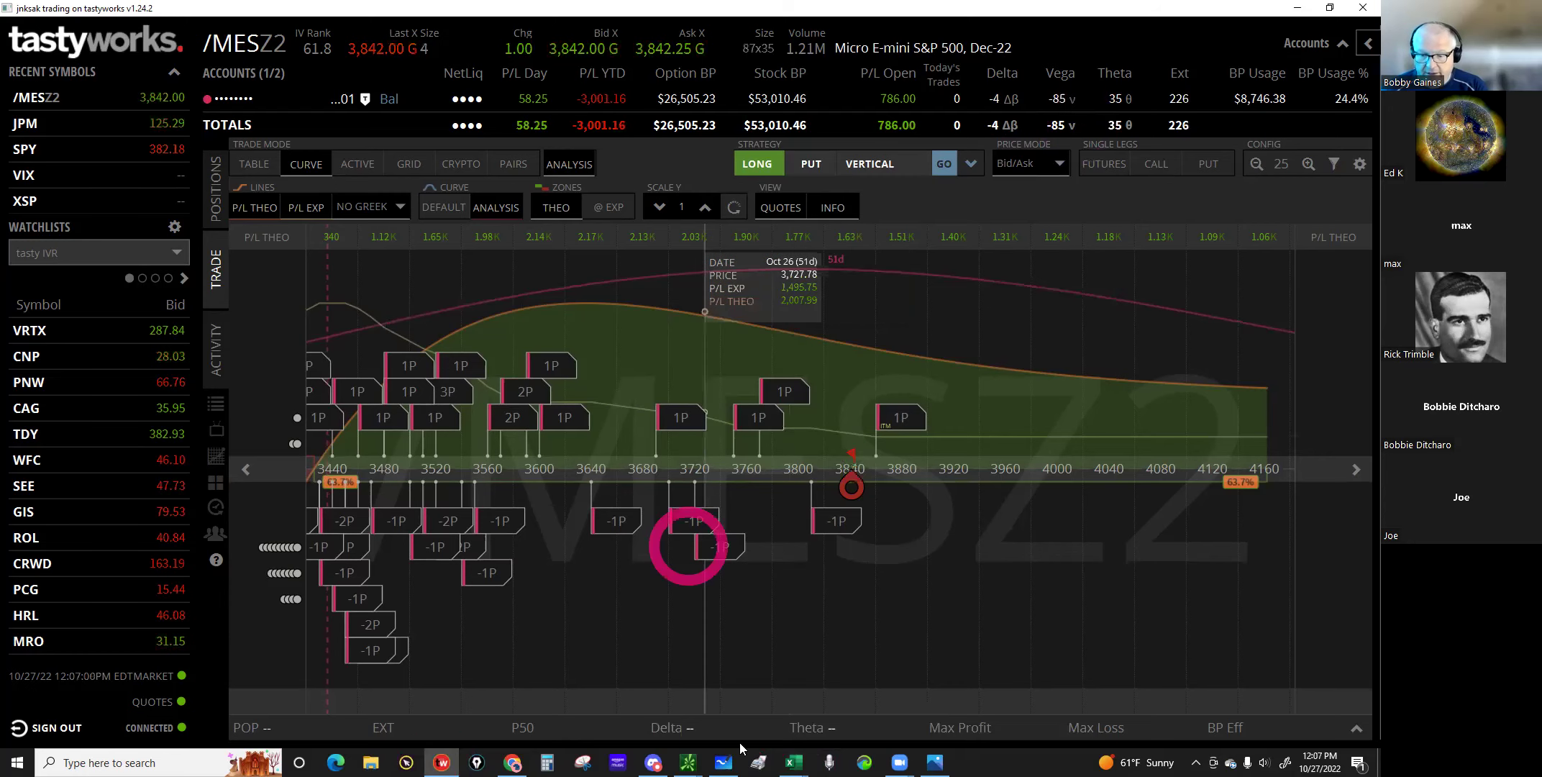
{"action": "left_click", "coordinate": [792, 761]}
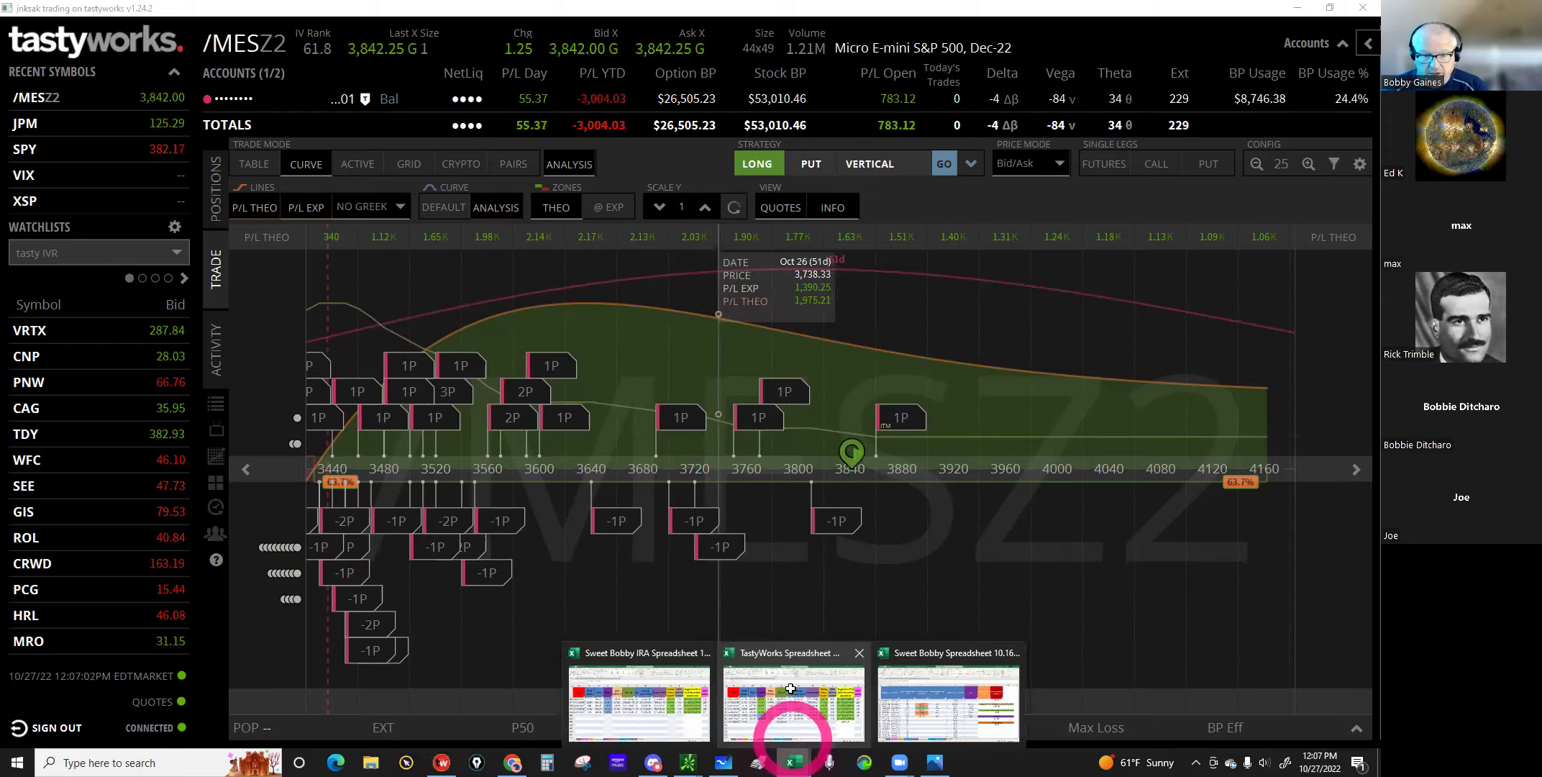
{"action": "left_click", "coordinate": [791, 701]}
{"action": "left_click", "coordinate": [275, 548]}
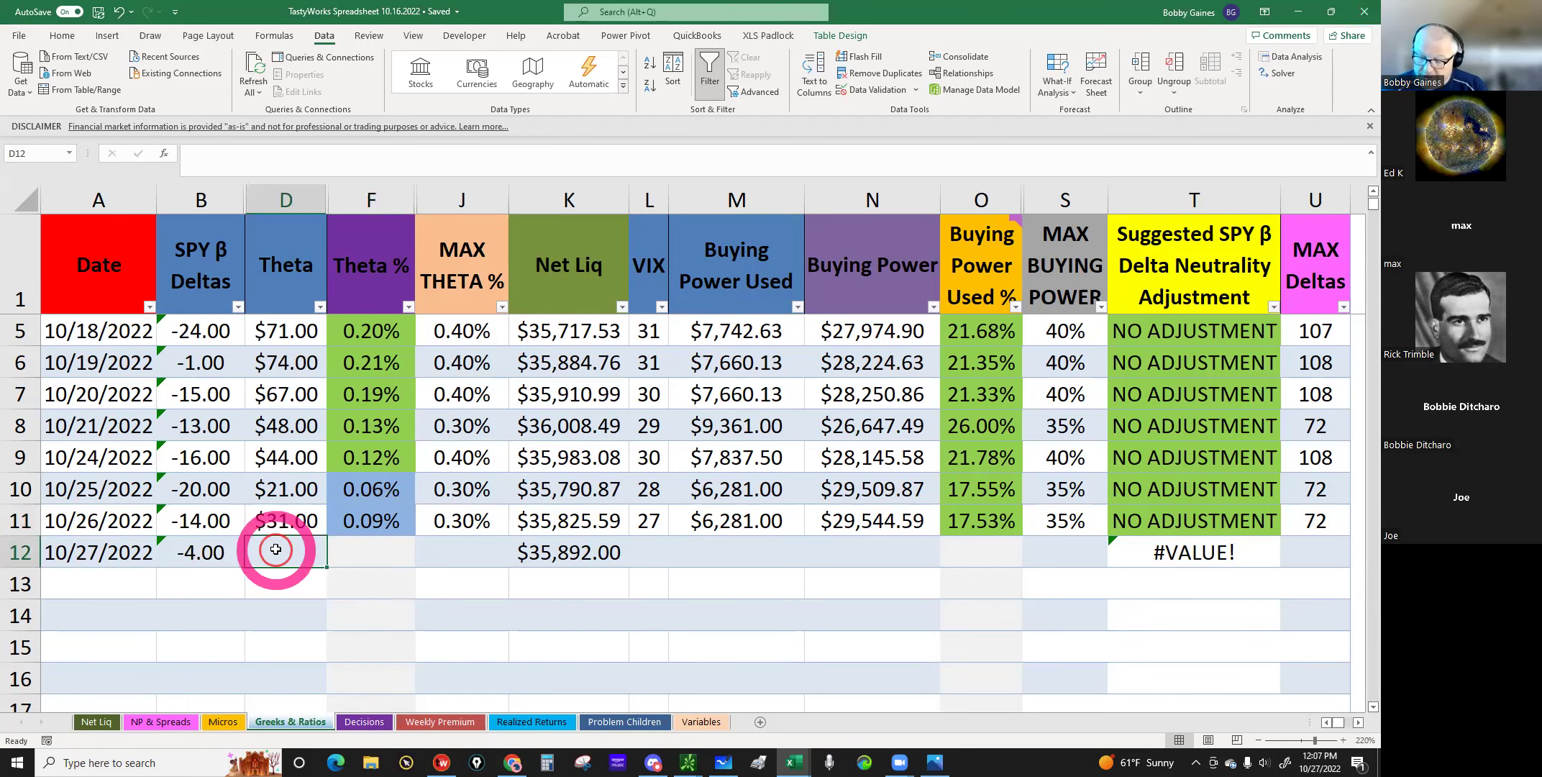
{"action": "type", "text": "35"}
{"action": "key", "text": "Return"}
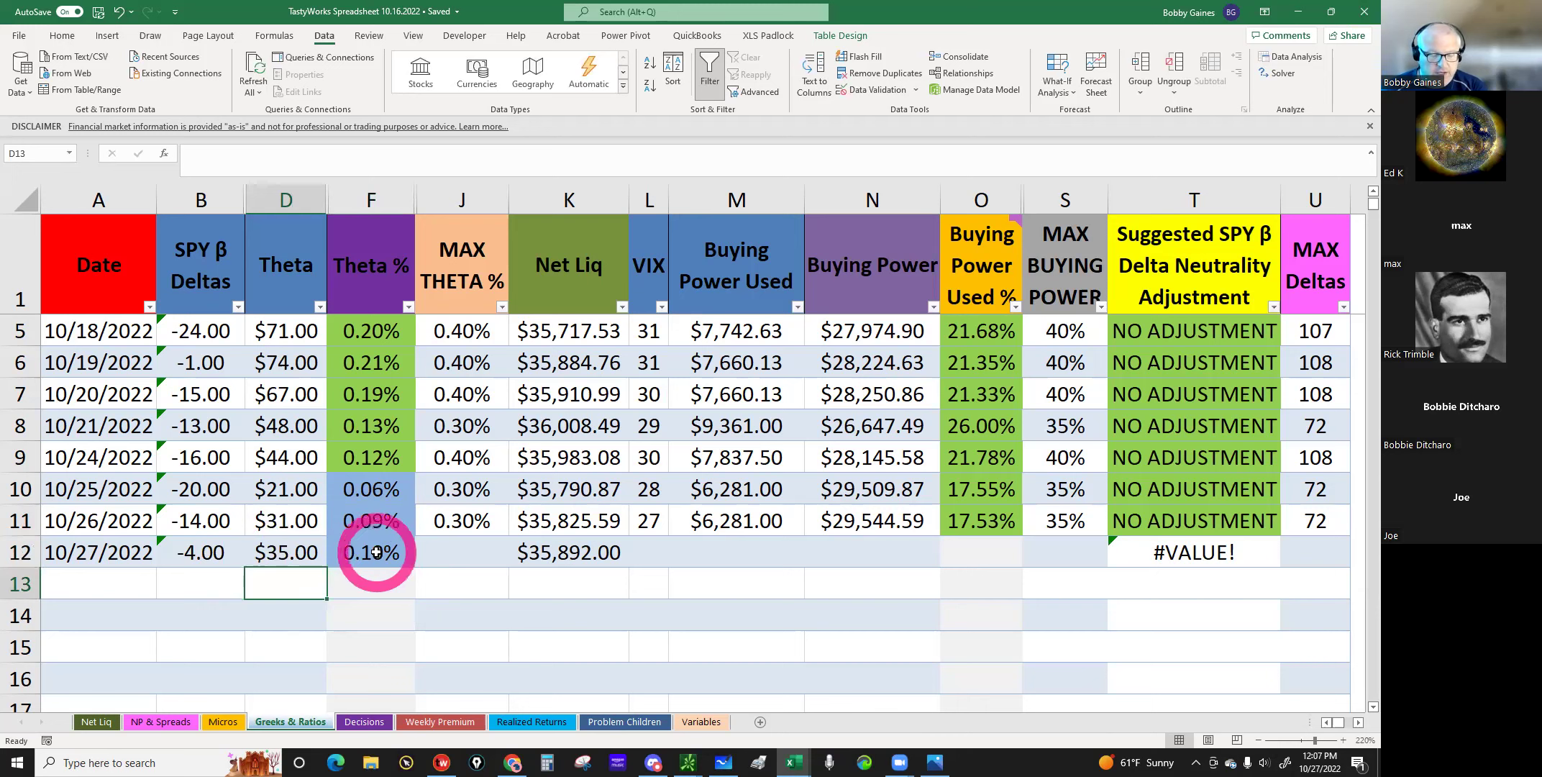
Step: Look up the VIX on the thinkorswim charts and enter 26 as the VIX for 10/27/2022 in the TastyWorks Spreadsheet workbook
{"action": "left_click", "coordinate": [441, 555]}
{"action": "left_click", "coordinate": [640, 555]}
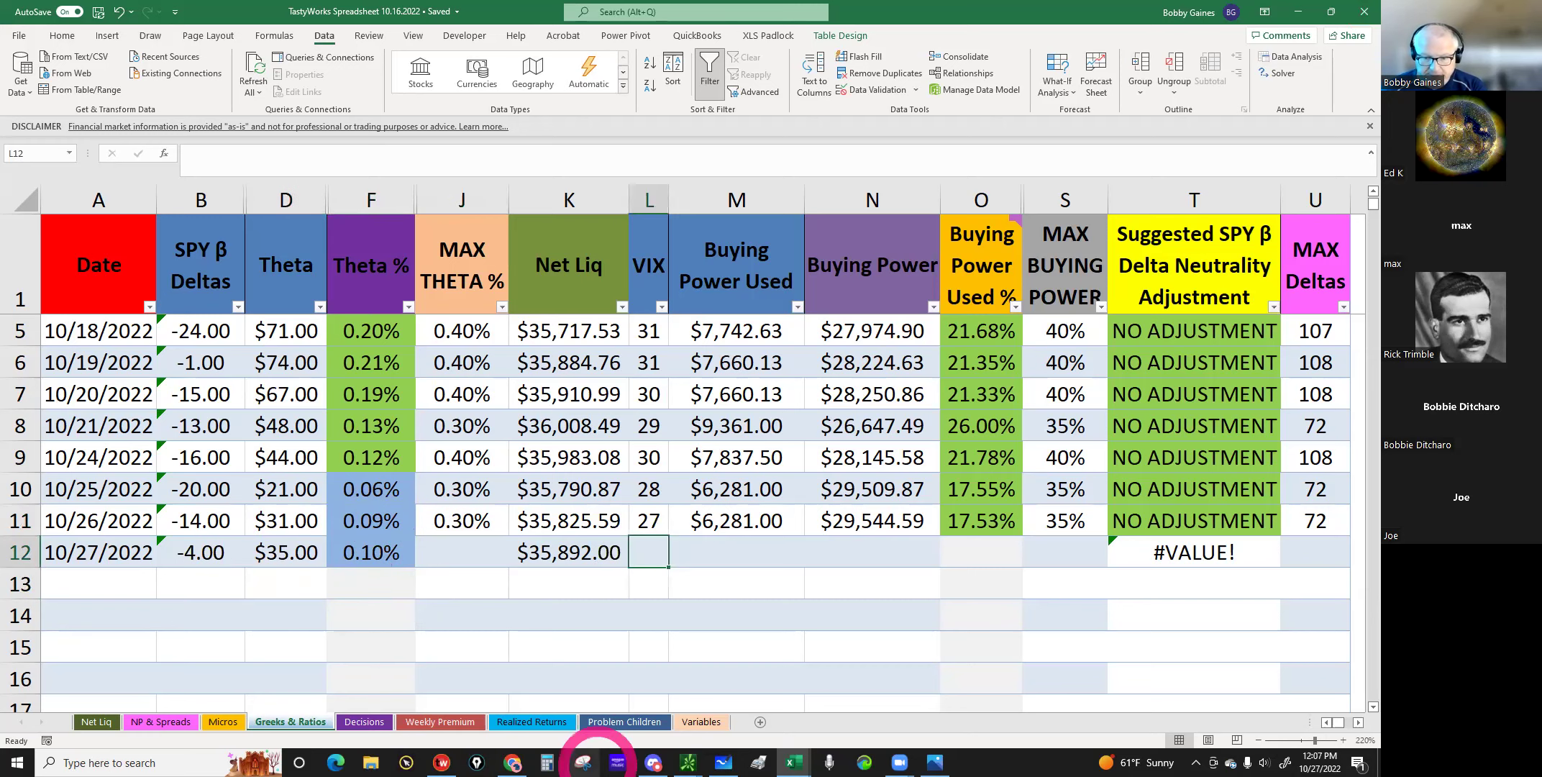
{"action": "left_click", "coordinate": [602, 708]}
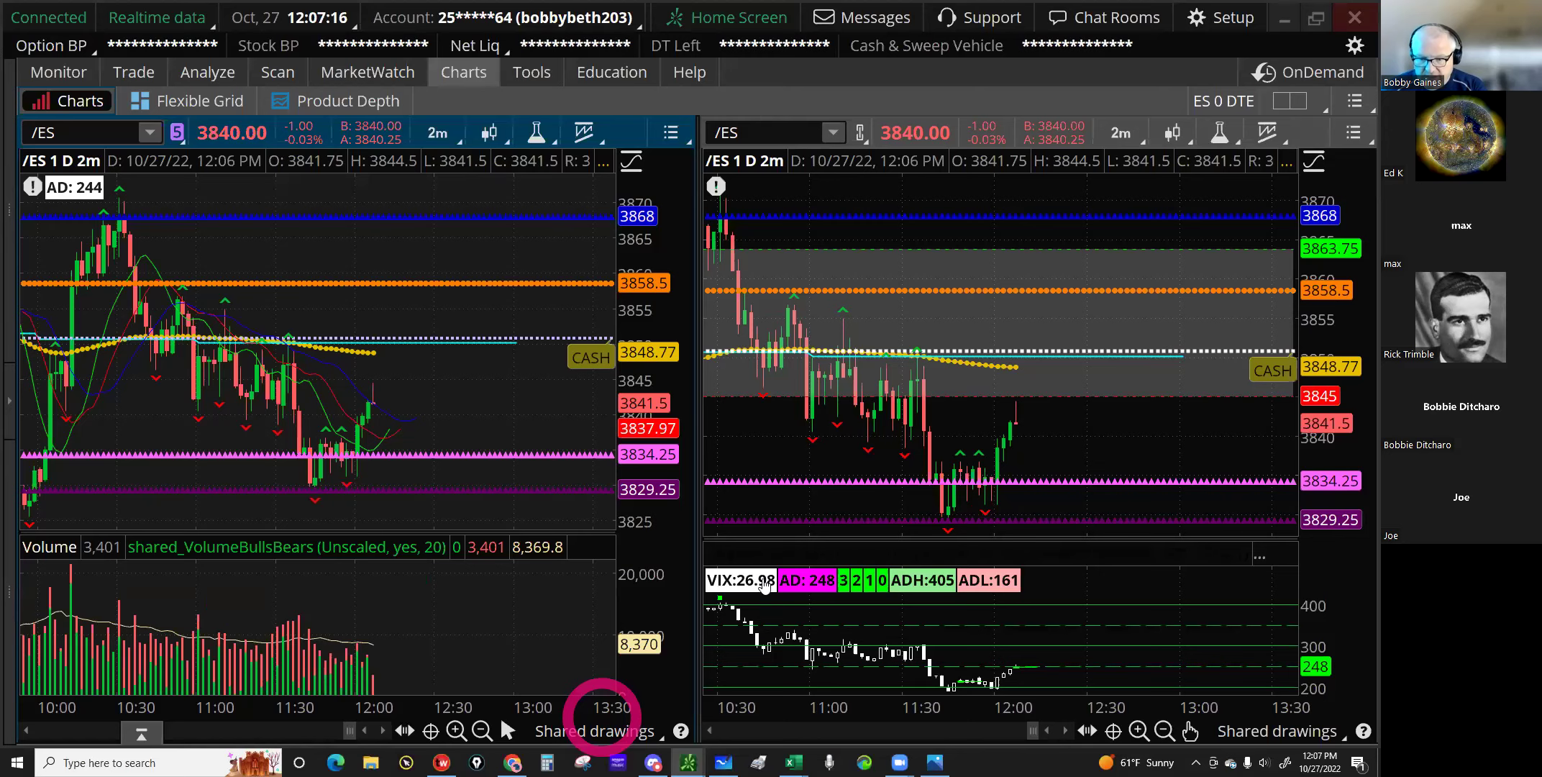
{"action": "left_click", "coordinate": [748, 581]}
{"action": "left_click", "coordinate": [743, 727]}
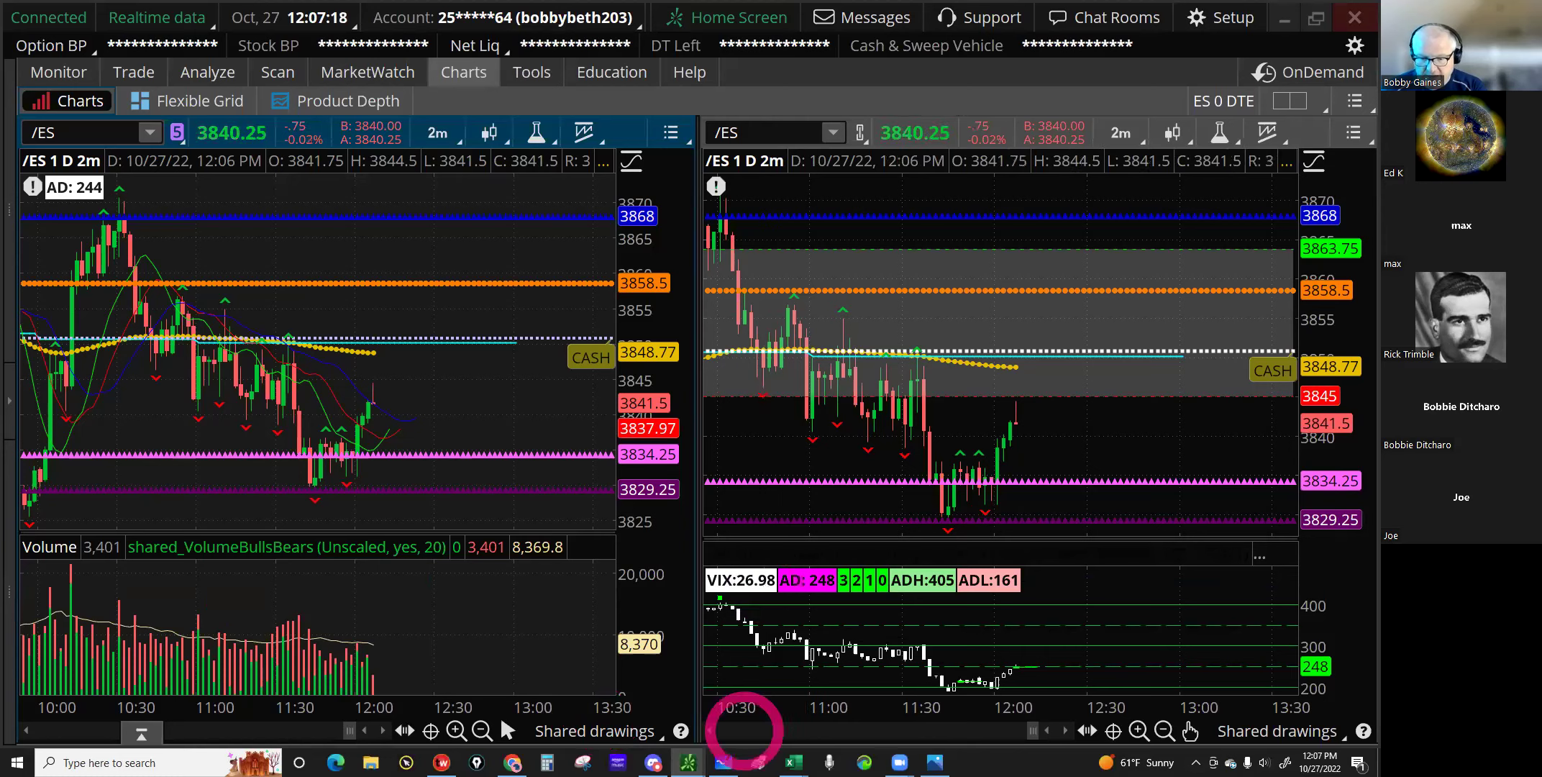
{"action": "left_click", "coordinate": [793, 761]}
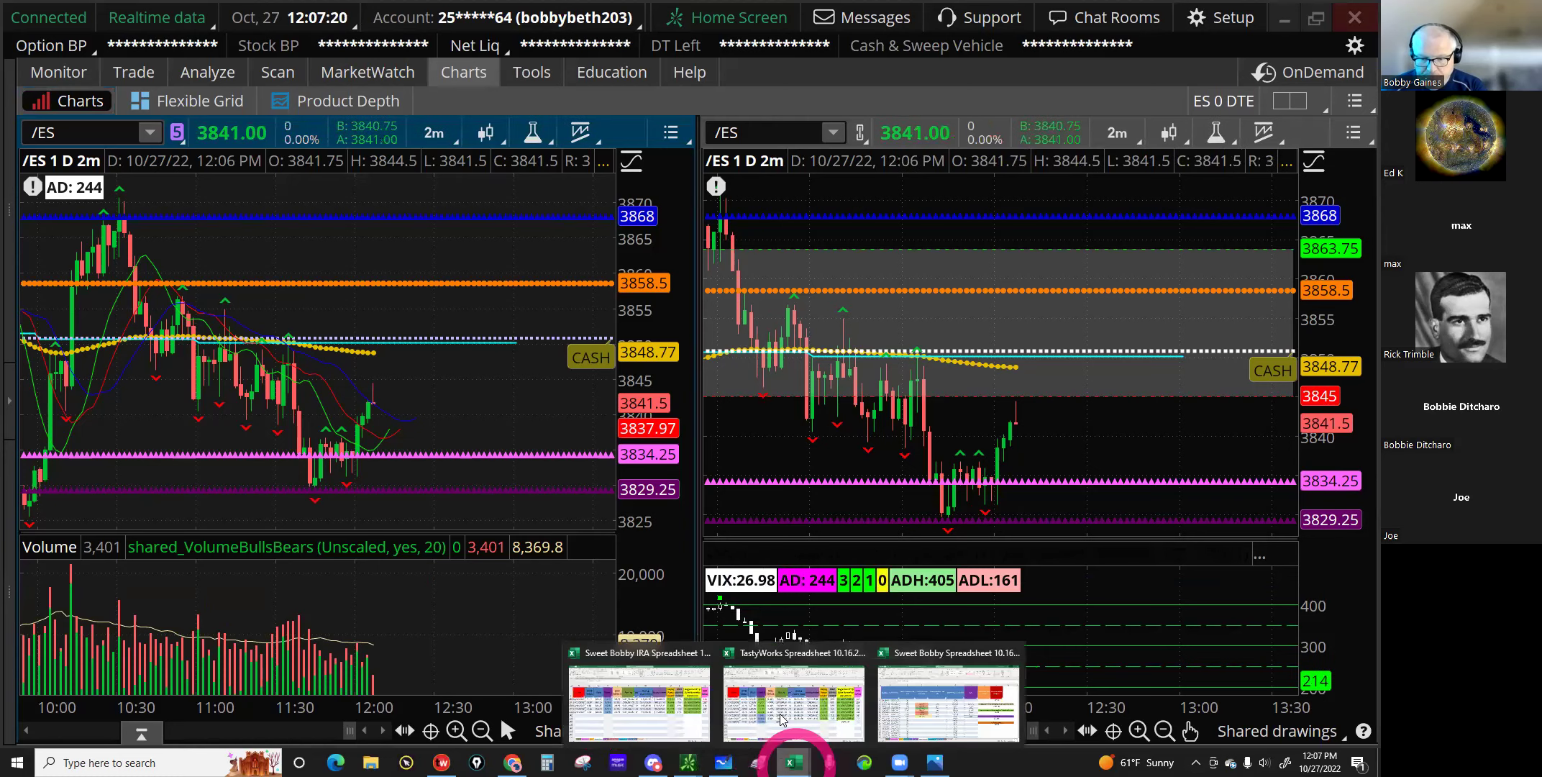
{"action": "left_click", "coordinate": [779, 708]}
{"action": "left_click", "coordinate": [650, 568]}
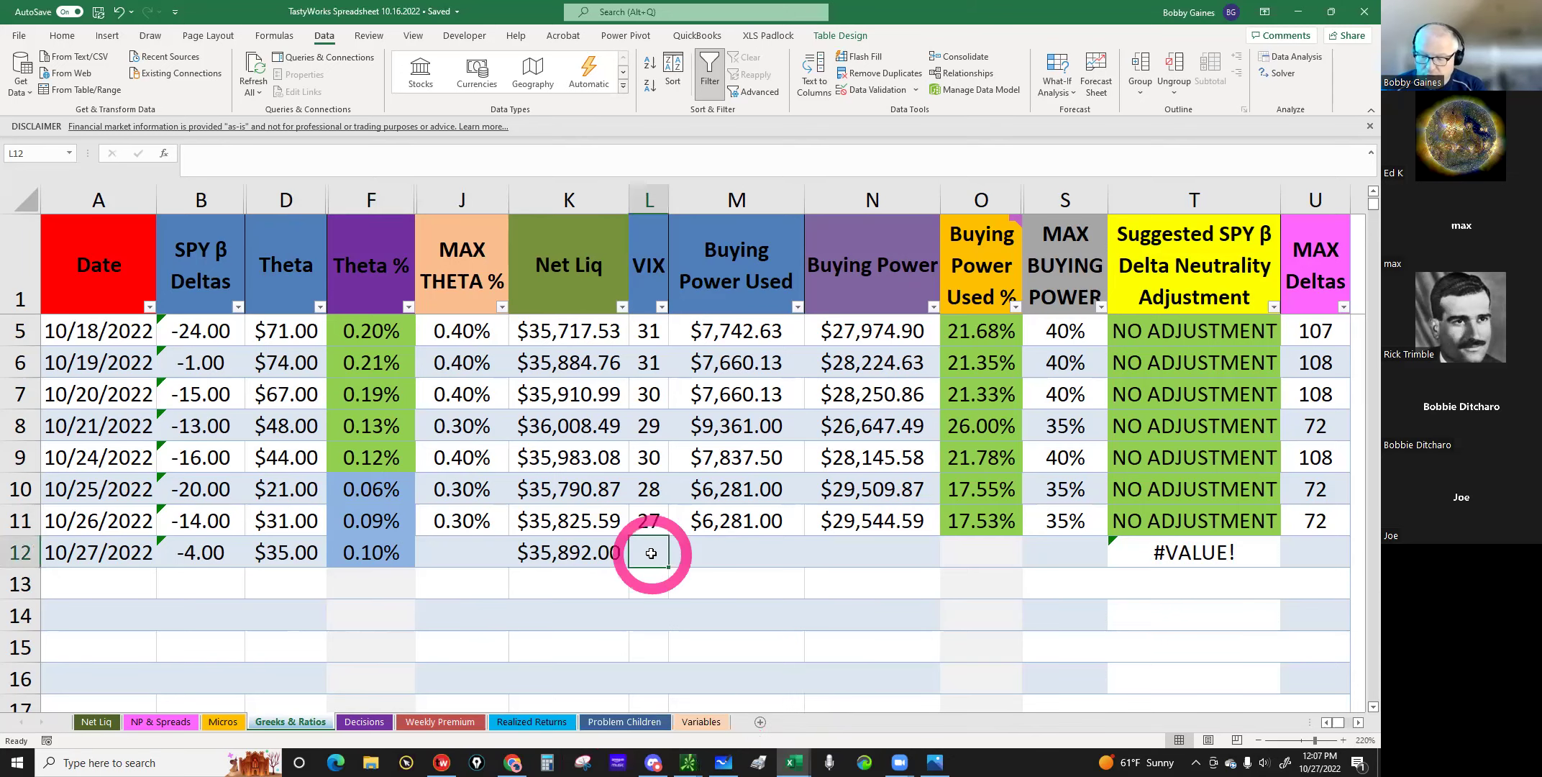
{"action": "type", "text": "26"}
{"action": "left_click", "coordinate": [466, 549]}
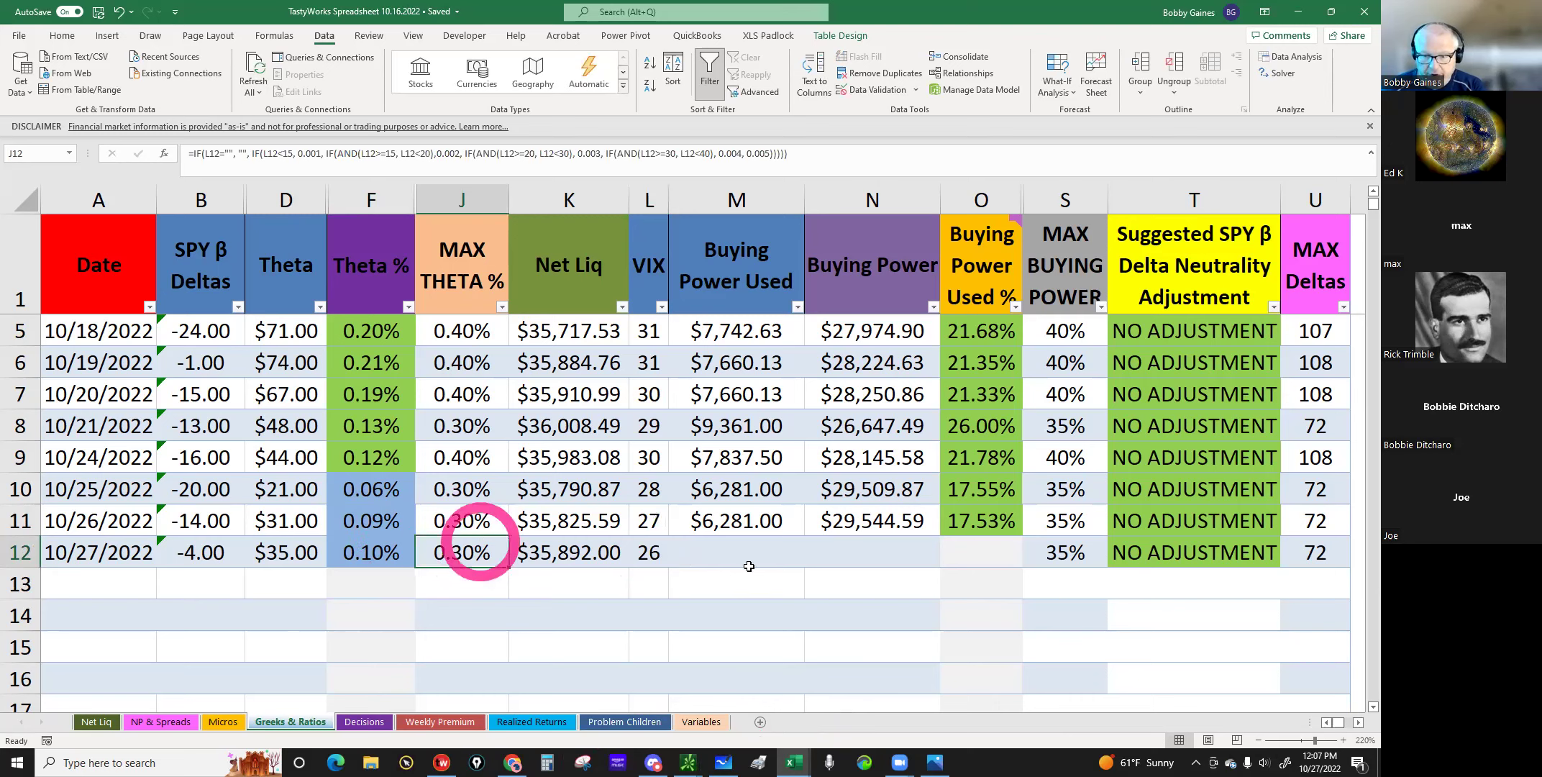
Step: Check the account's BP usage in tastyworks and enter 8746 as the Buying Power Used for 10/27/2022 in the TastyWorks Spreadsheet workbook
{"action": "left_click", "coordinate": [728, 540]}
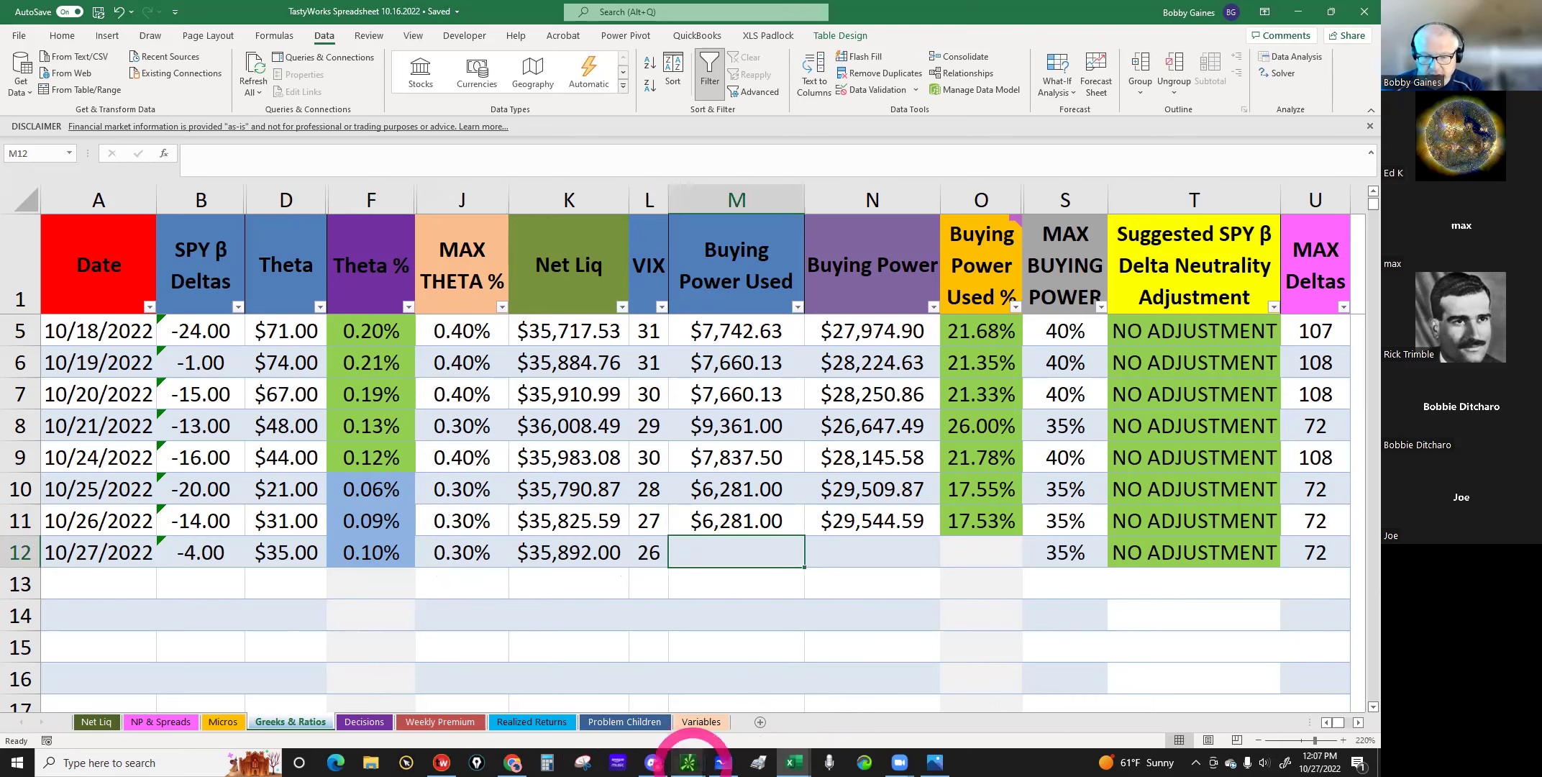
{"action": "left_click", "coordinate": [687, 762]}
{"action": "left_click", "coordinate": [619, 699]}
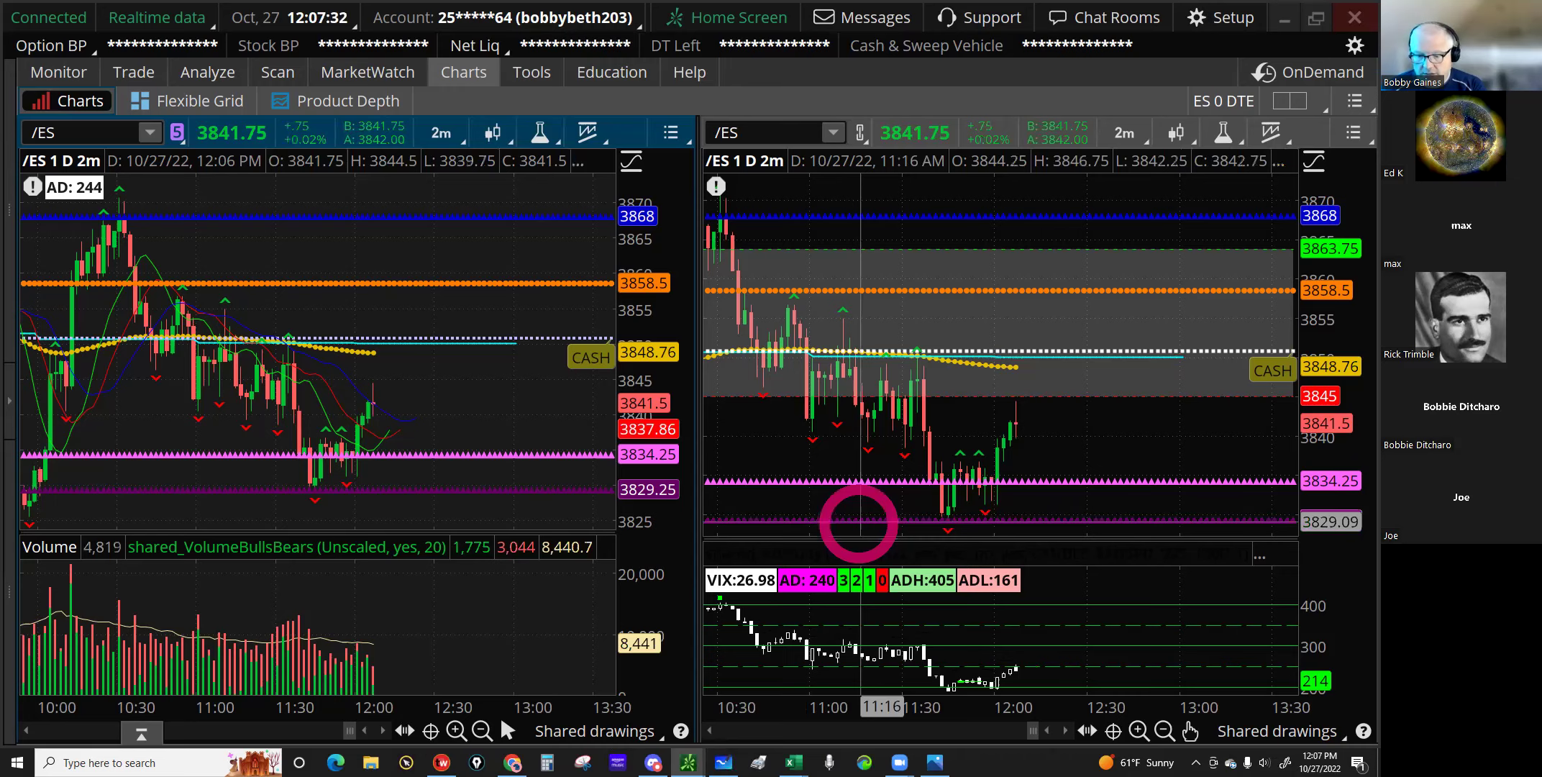
{"action": "left_click", "coordinate": [442, 760]}
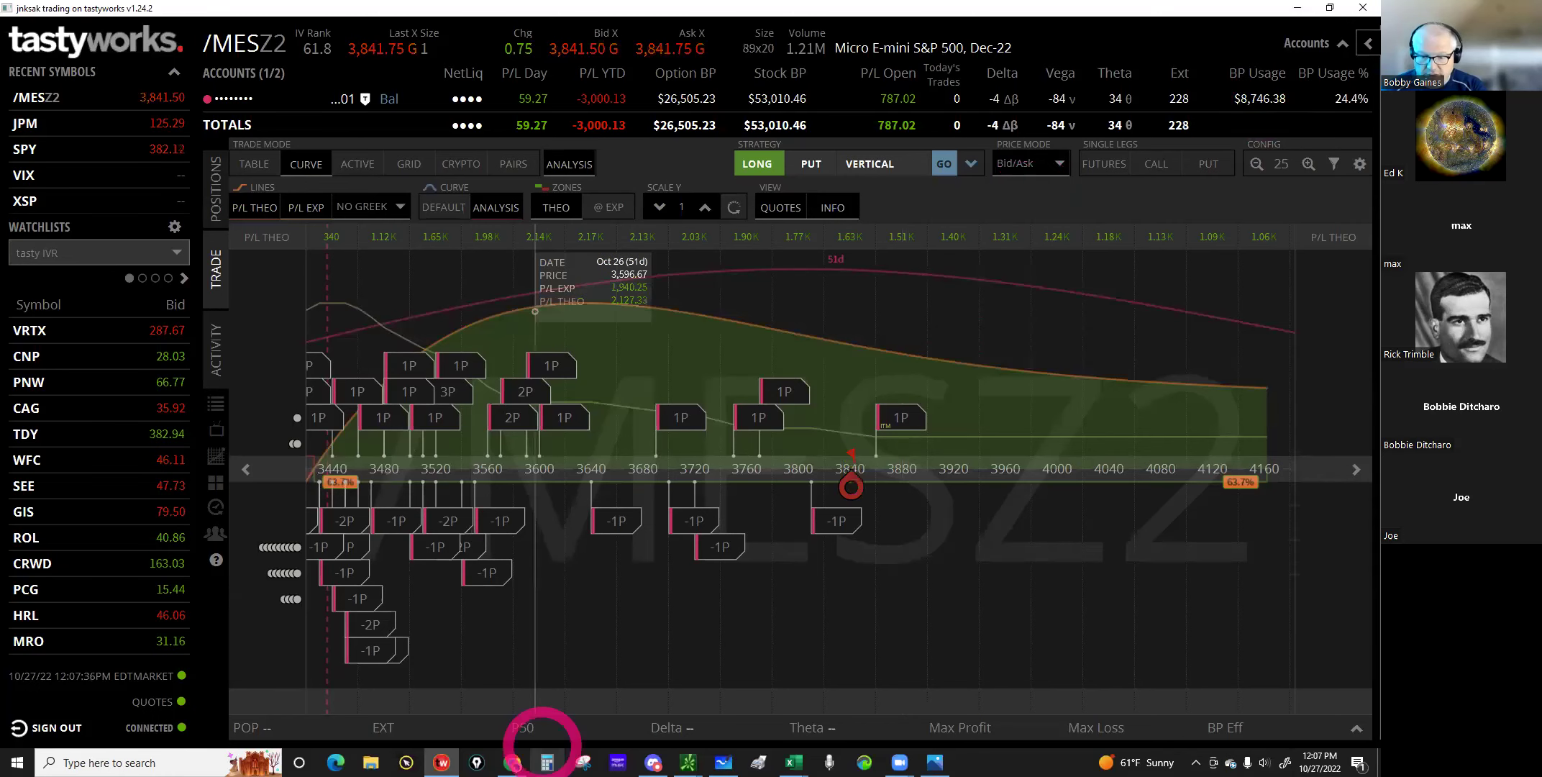
{"action": "left_click", "coordinate": [793, 762]}
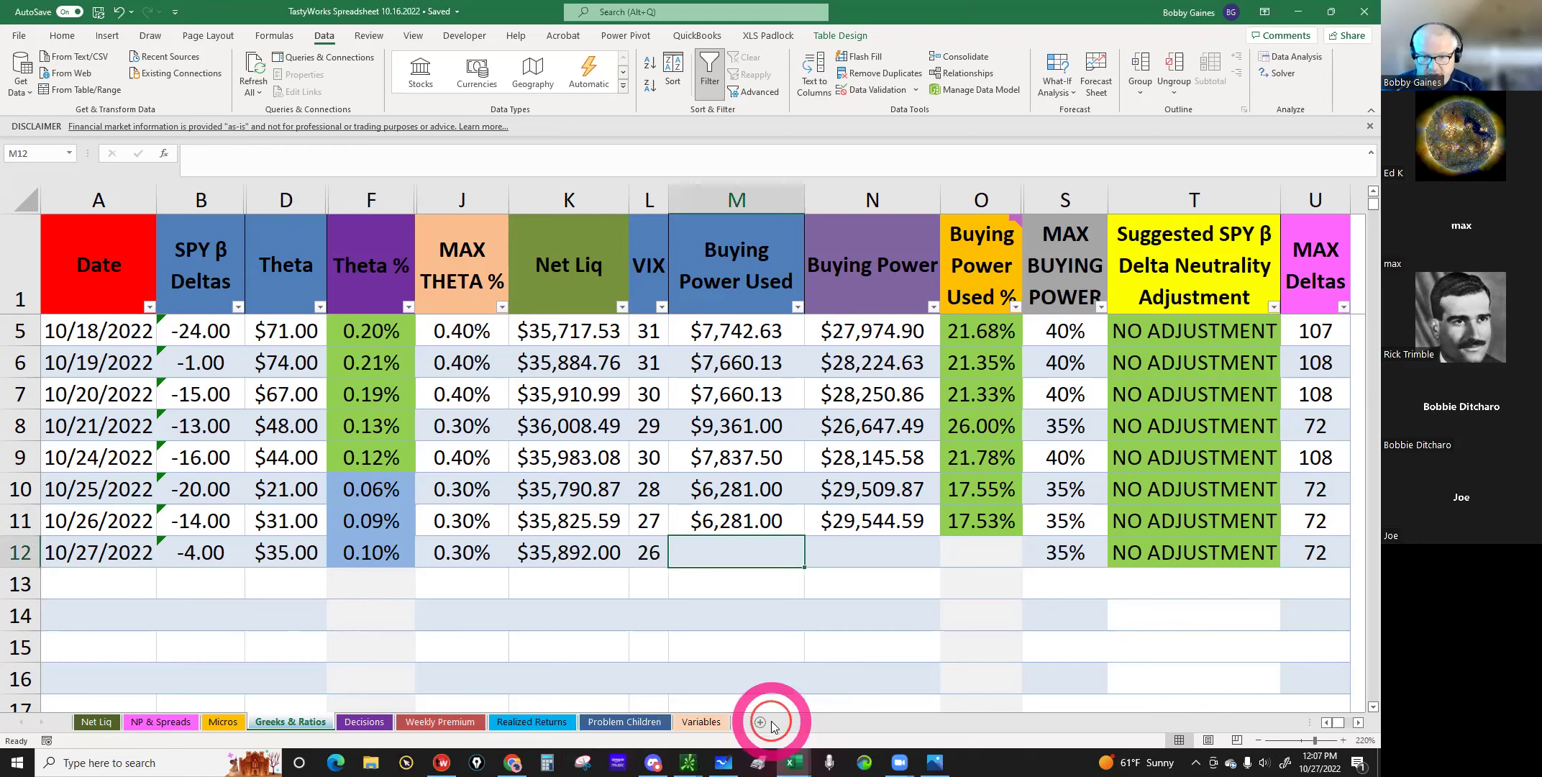
{"action": "left_click", "coordinate": [727, 552]}
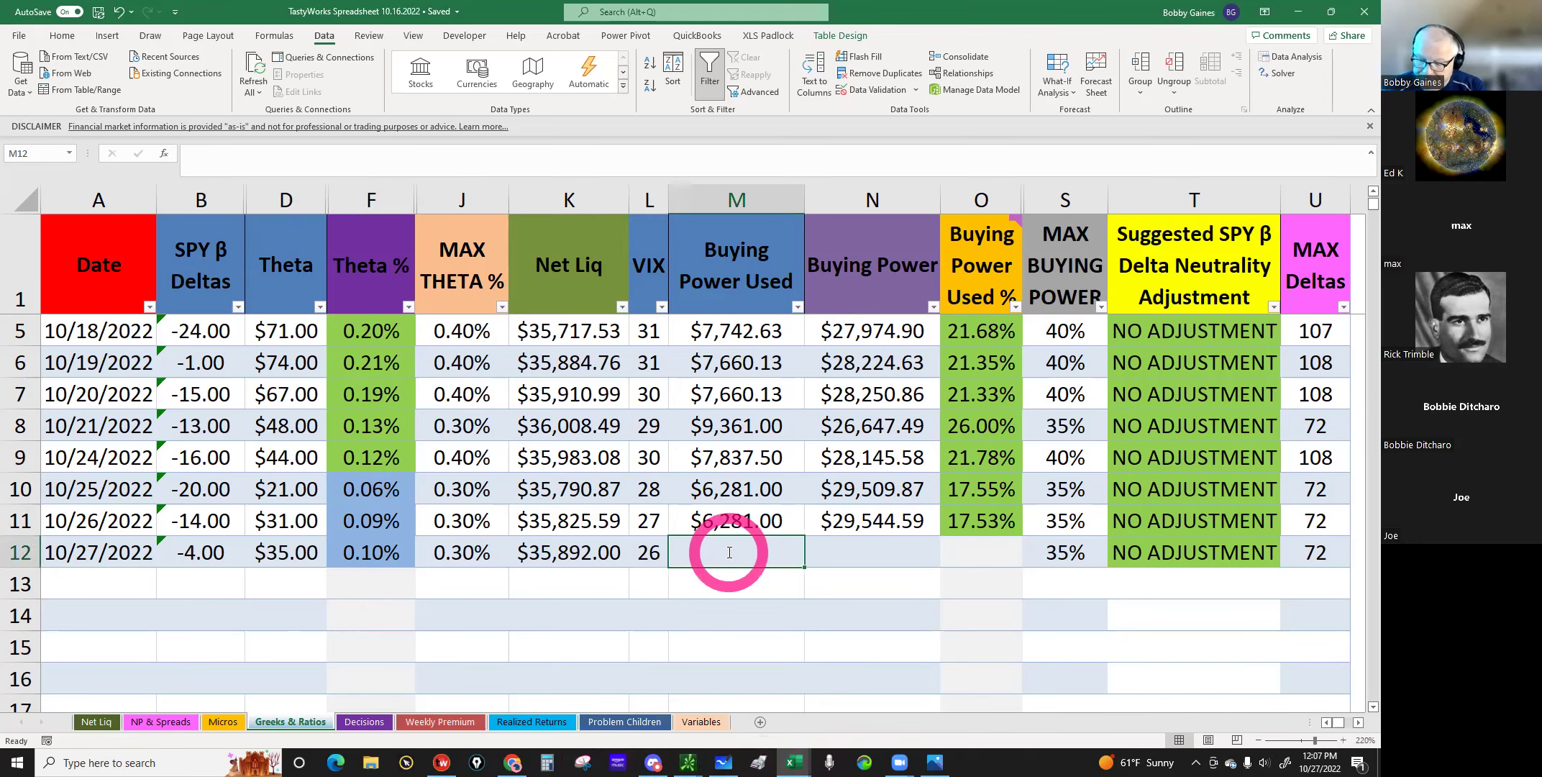
{"action": "type", "text": "8746"}
{"action": "left_click", "coordinate": [870, 567]}
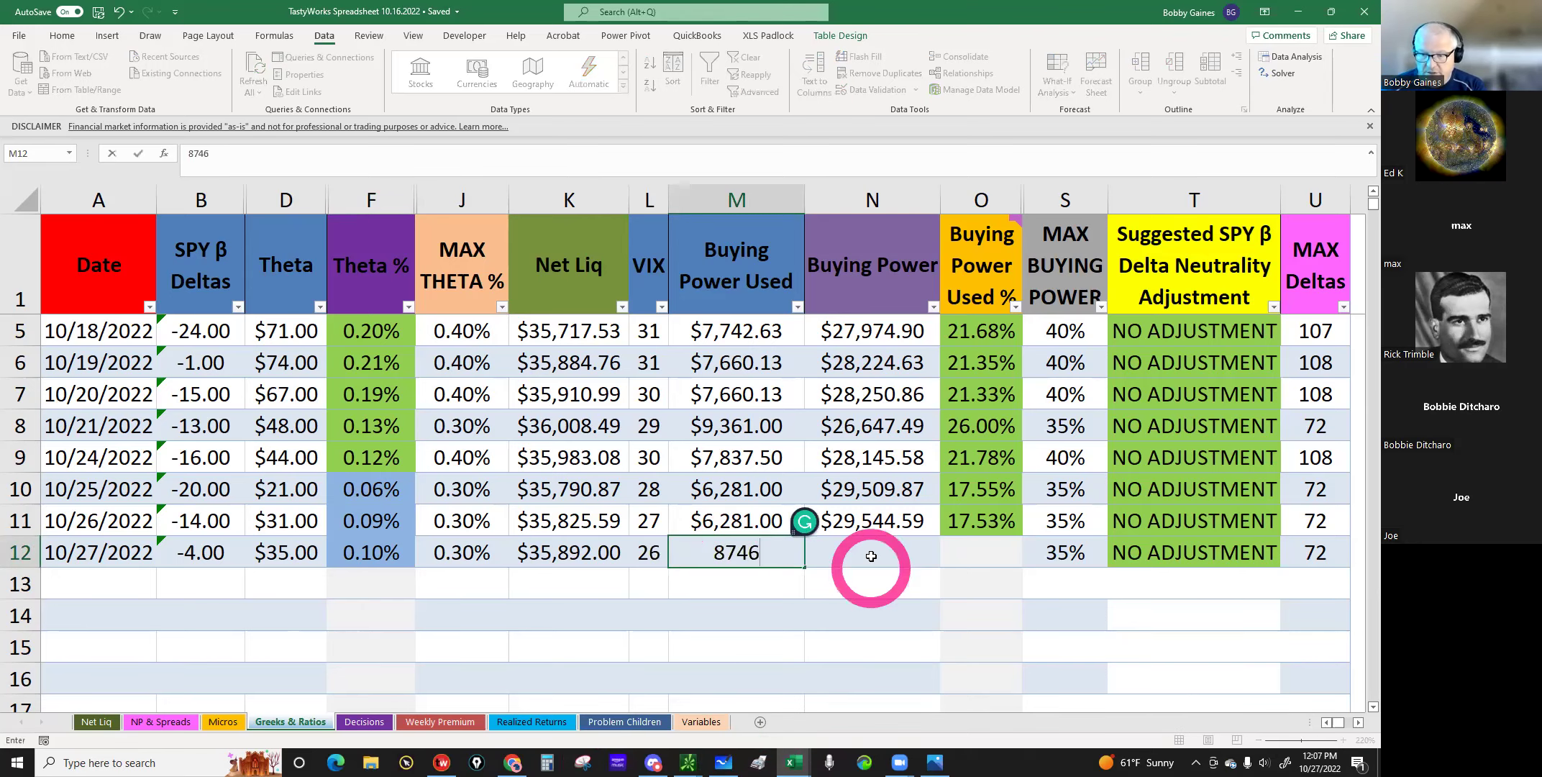
Step: Compare the 10/27/2022 row's Buying Power Used % with its maximum, and the SPY β Deltas with Max Deltas
{"action": "left_click", "coordinate": [960, 552]}
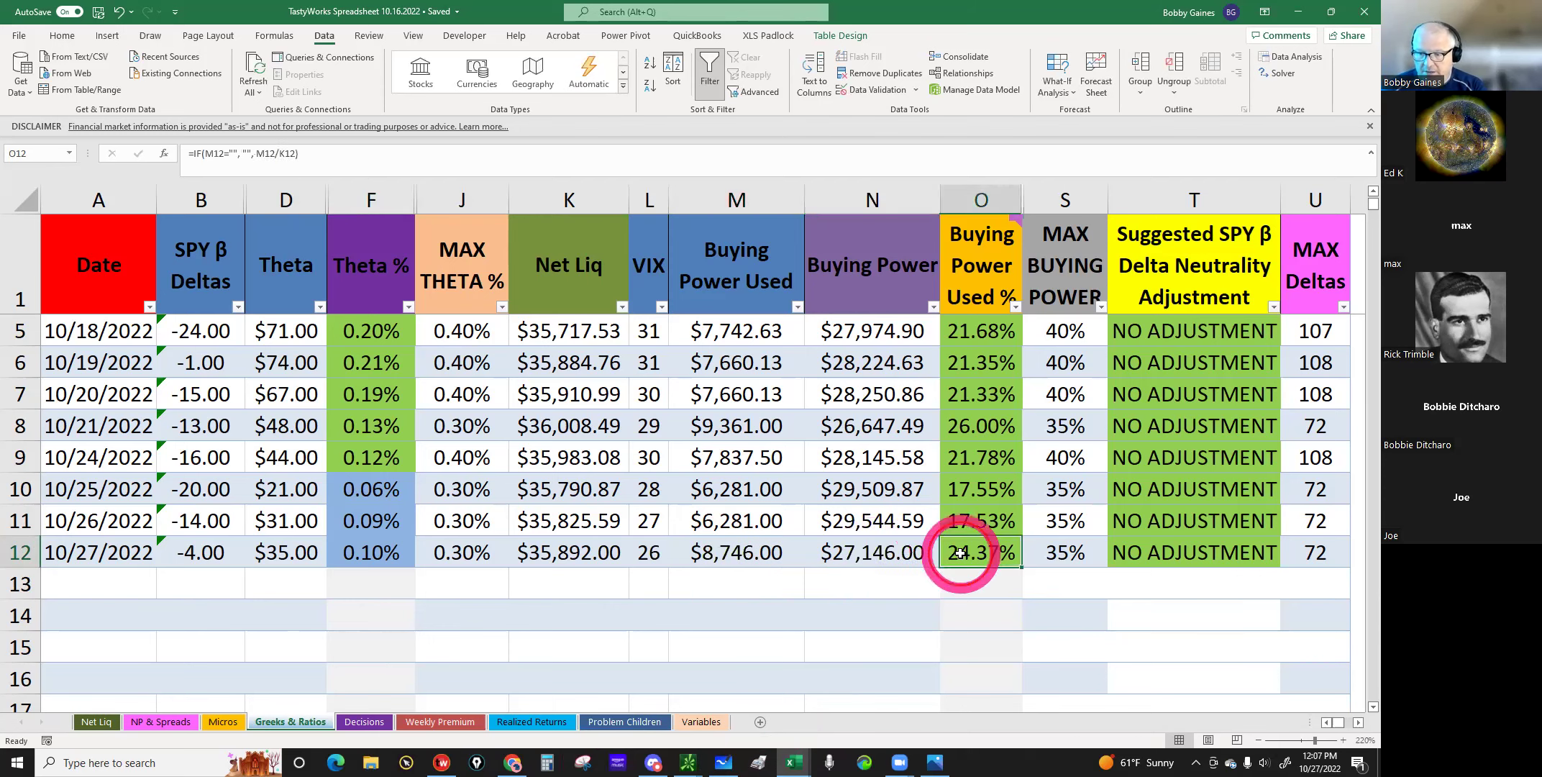
{"action": "left_click", "coordinate": [1061, 551]}
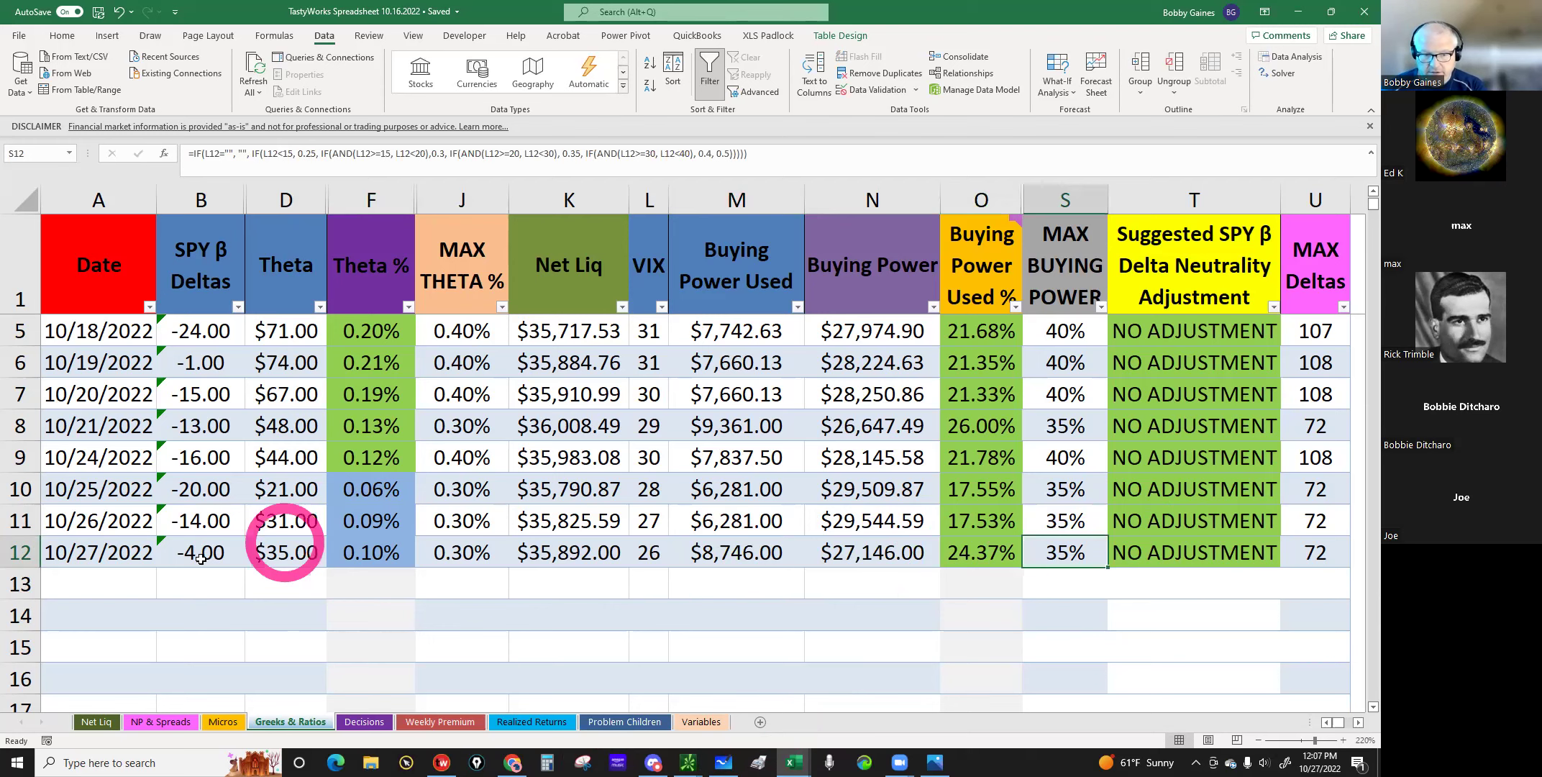
{"action": "key", "text": "Home"}
{"action": "key", "text": "Right"}
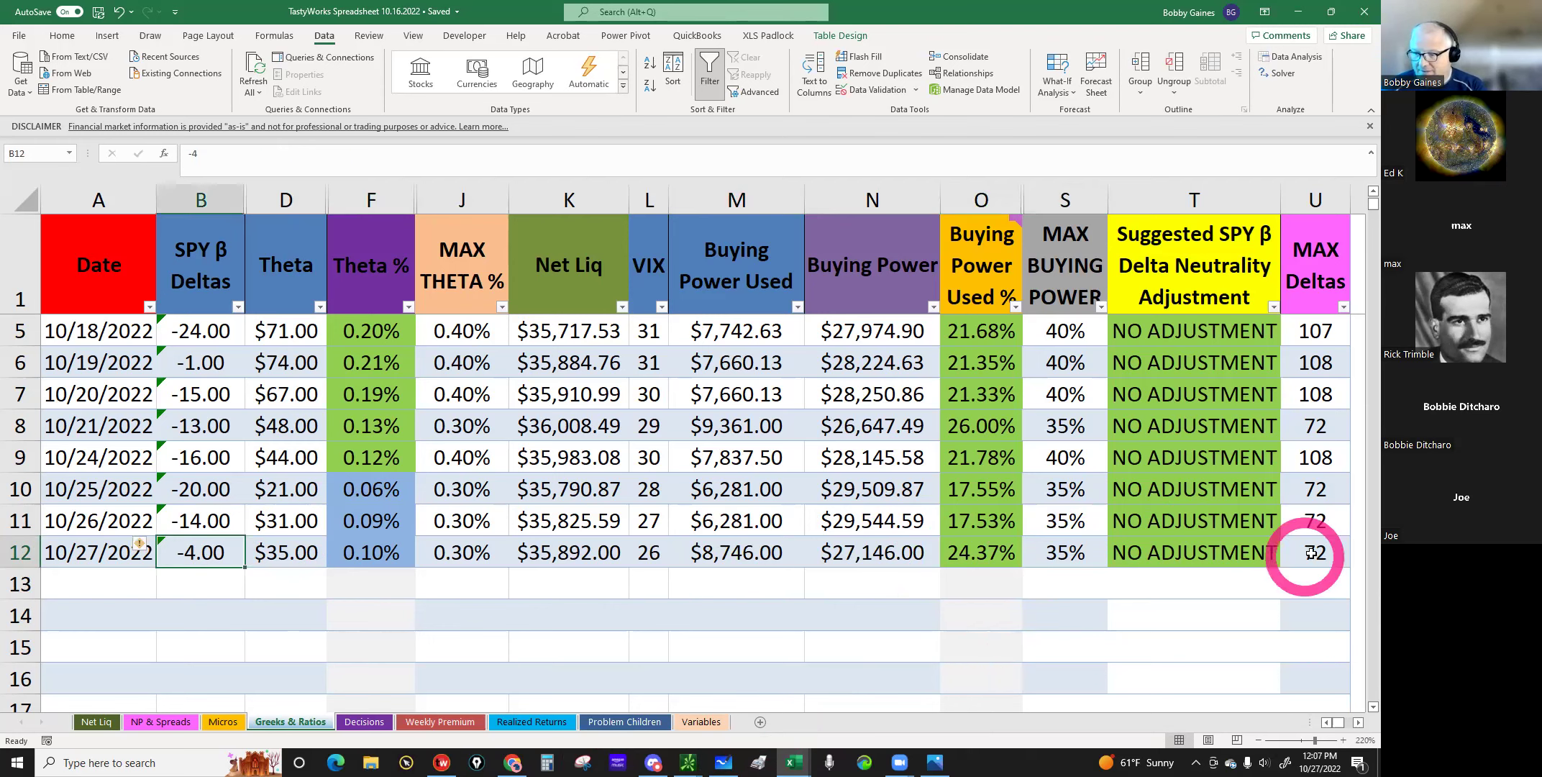
{"action": "key", "text": "ctrl+Right"}
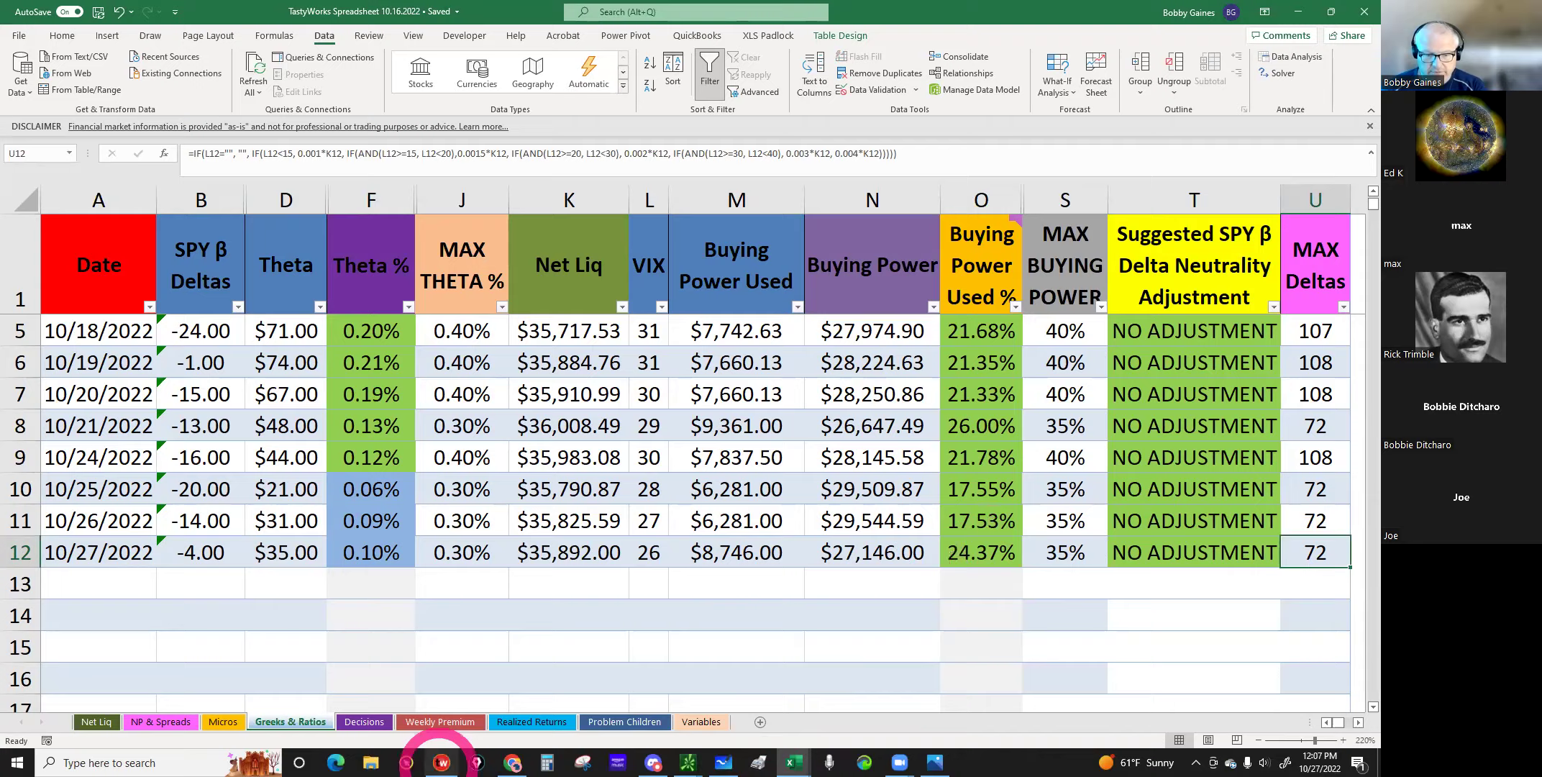
Step: Switch to tastyworks, show the /MESZ2 option chain as a table, and expand the Dec 16, 2022 expiration
{"action": "left_click", "coordinate": [440, 762]}
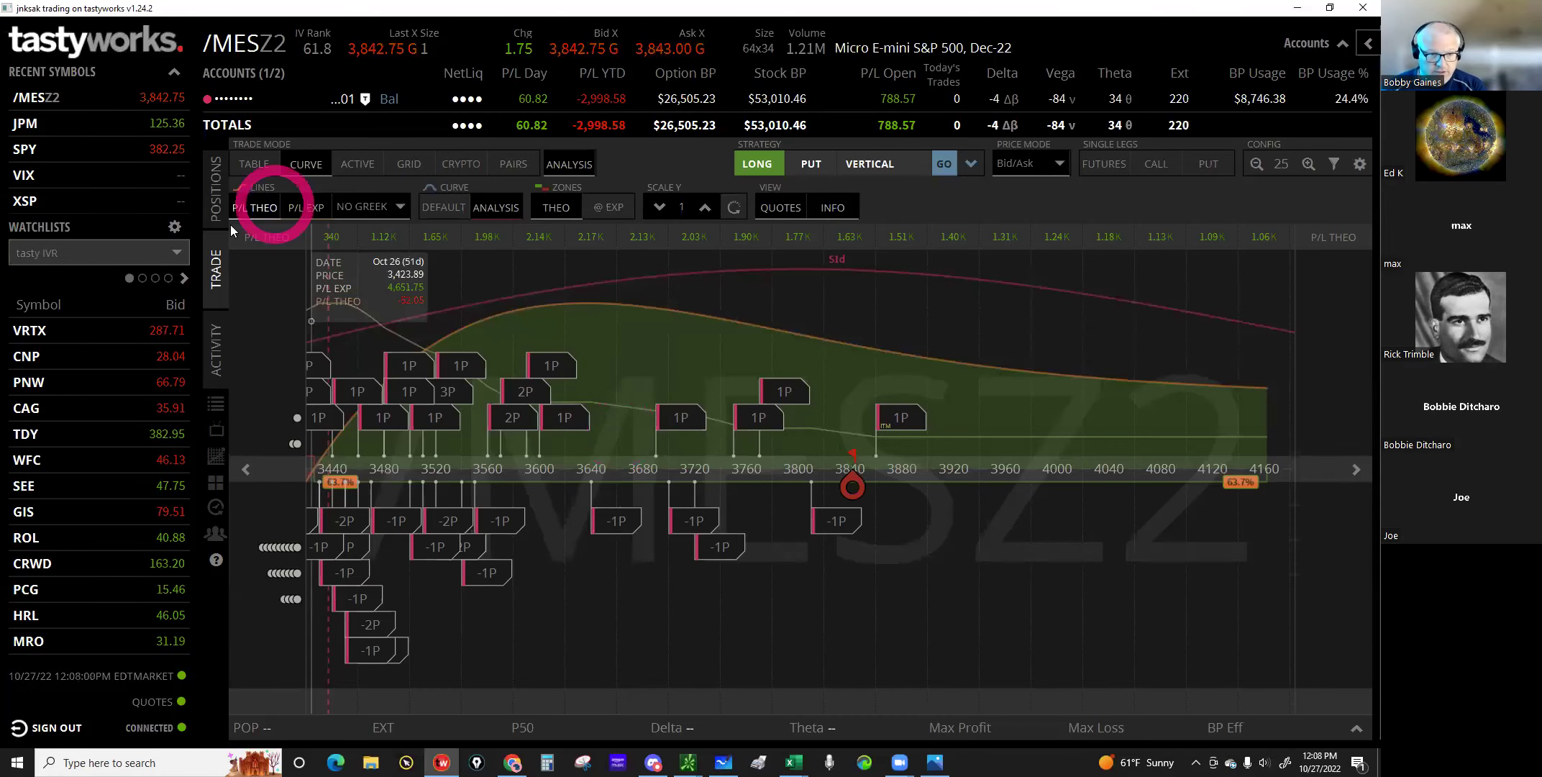
{"action": "left_click", "coordinate": [266, 164]}
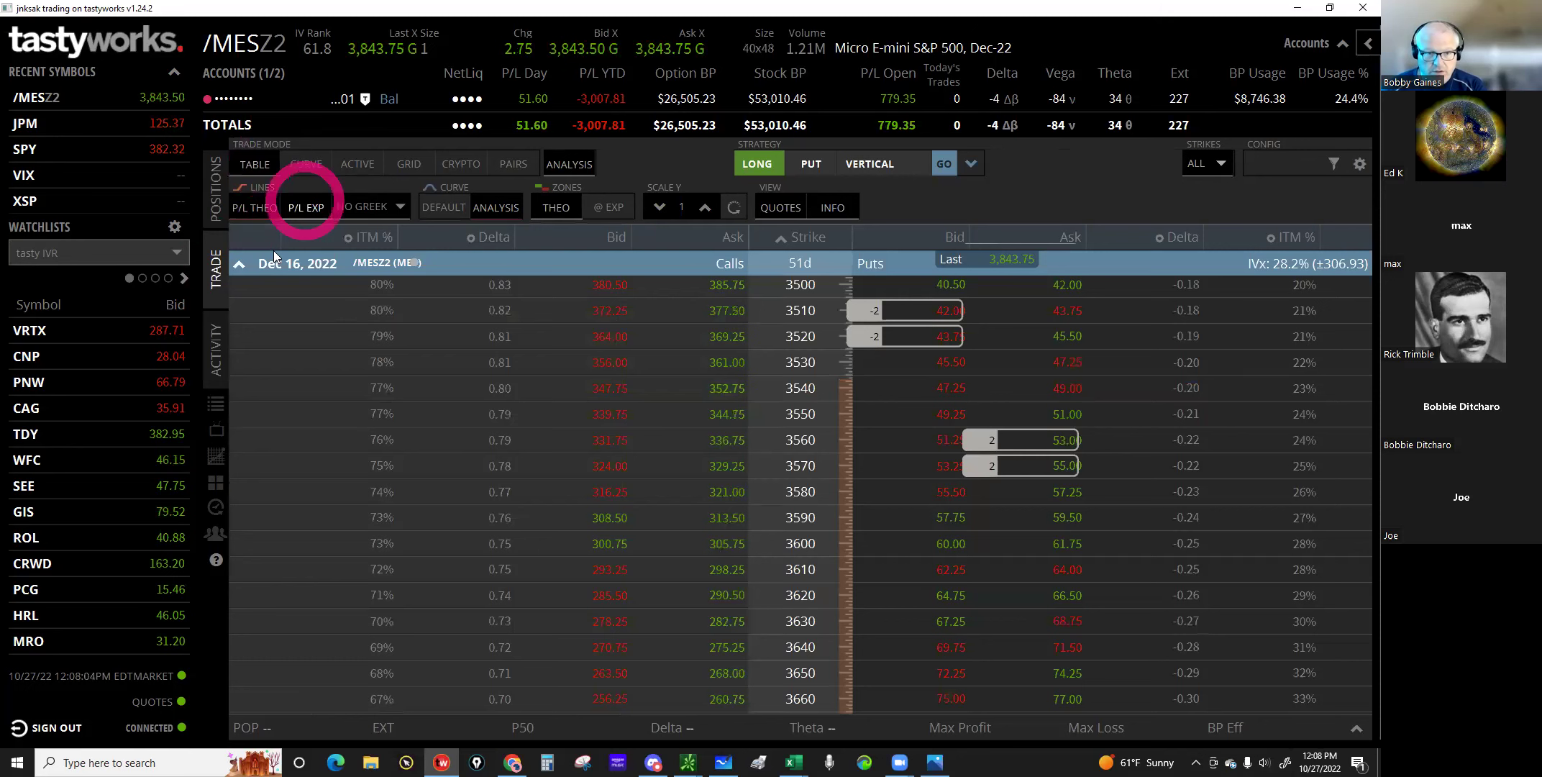
{"action": "left_click", "coordinate": [239, 266]}
{"action": "left_click", "coordinate": [802, 421]}
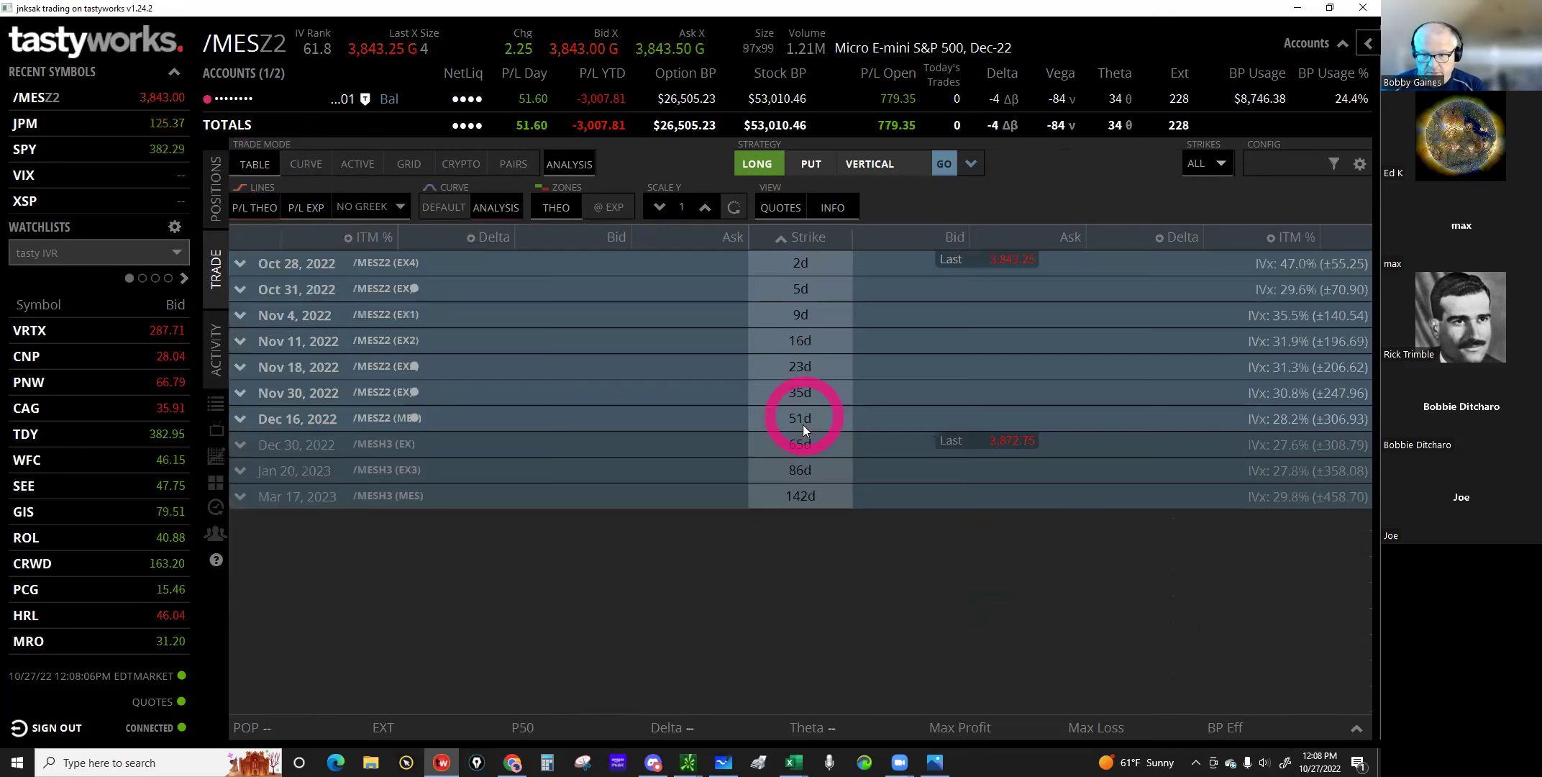
{"action": "left_click", "coordinate": [272, 420]}
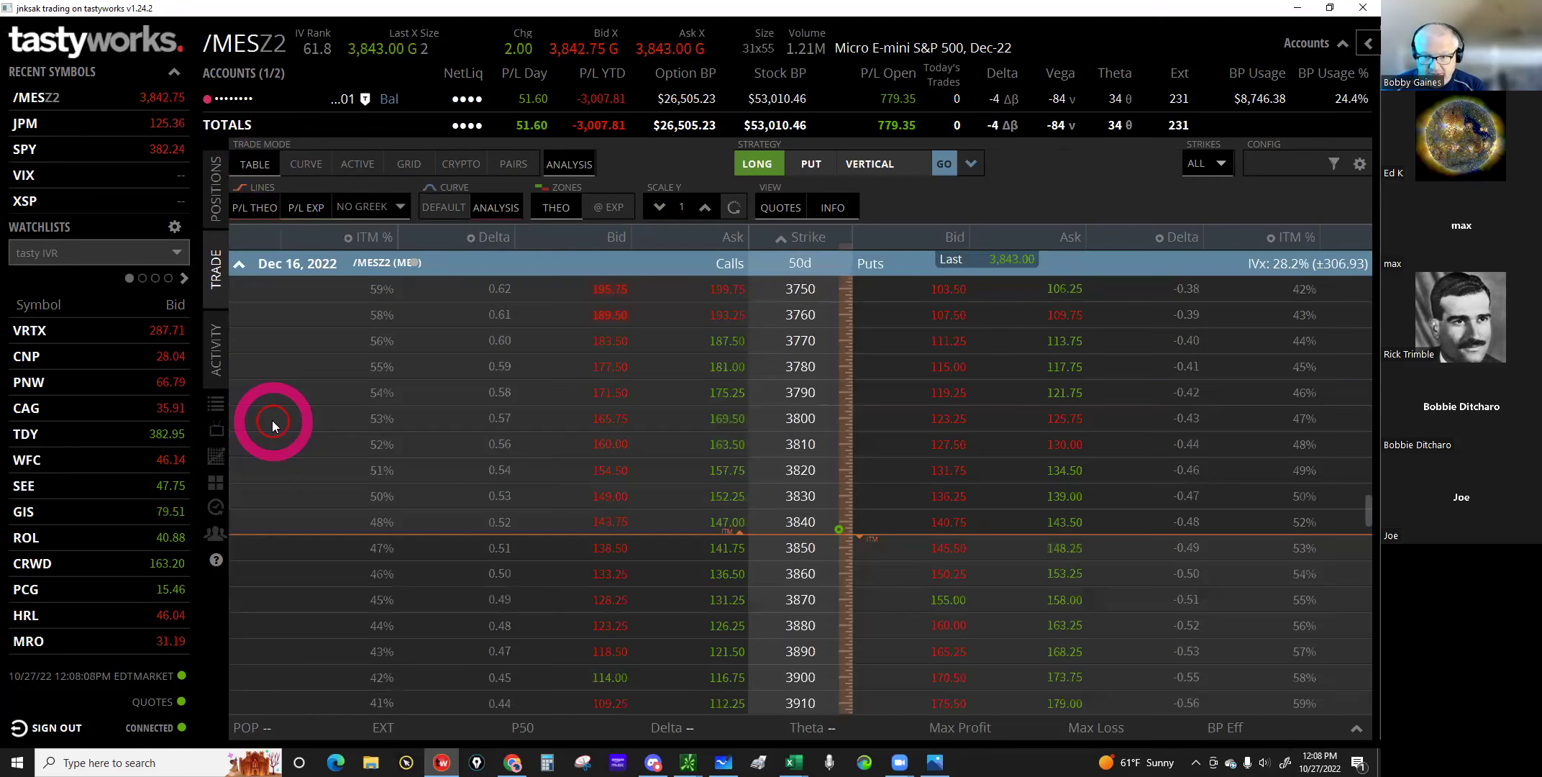
Step: Set up a long put vertical in the Dec 16 expiration, buying the 3830 put and selling the 3780 put
{"action": "left_click", "coordinate": [1142, 400]}
{"action": "left_click", "coordinate": [947, 166]}
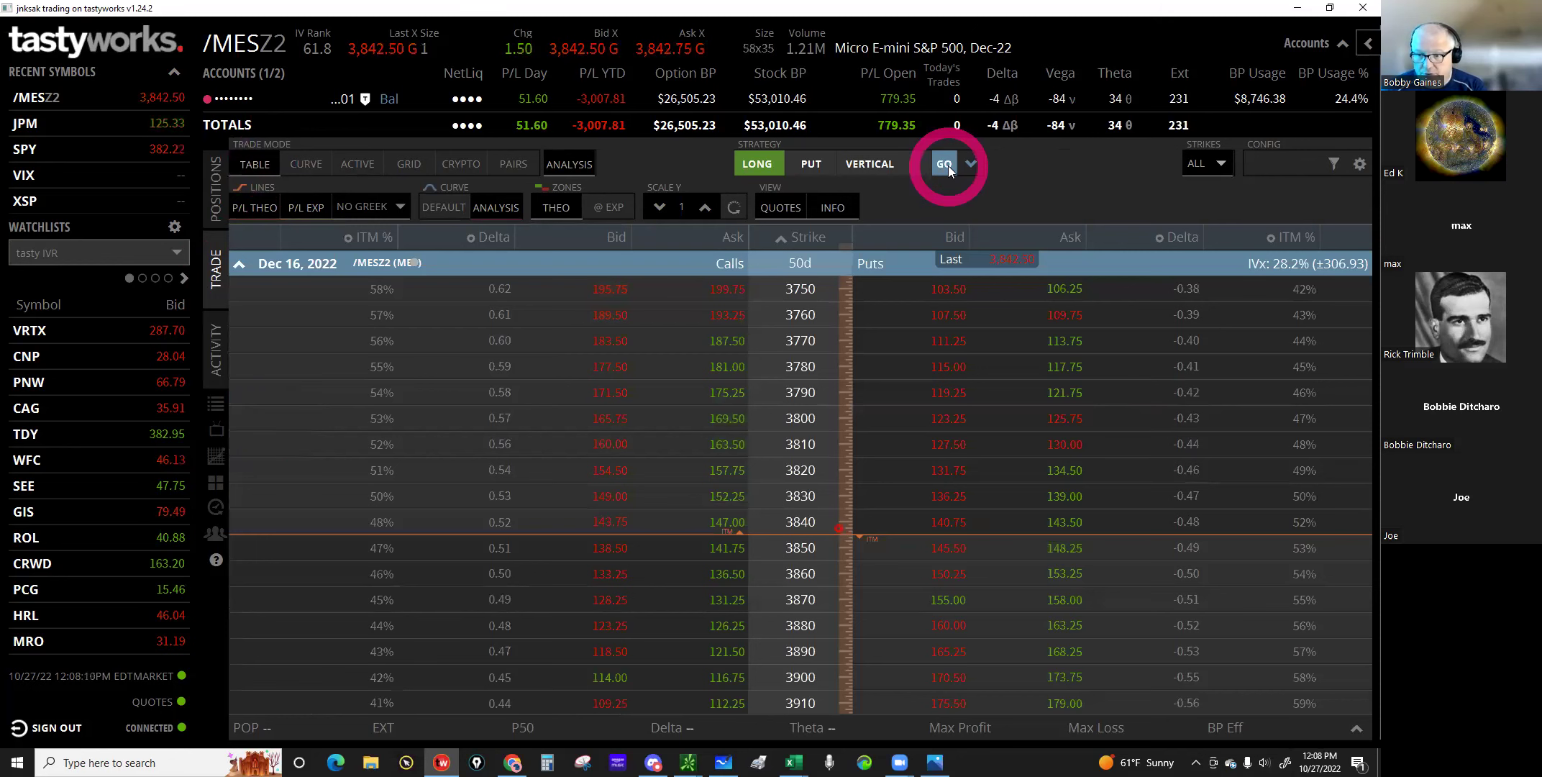
{"action": "left_click", "coordinate": [1014, 395]}
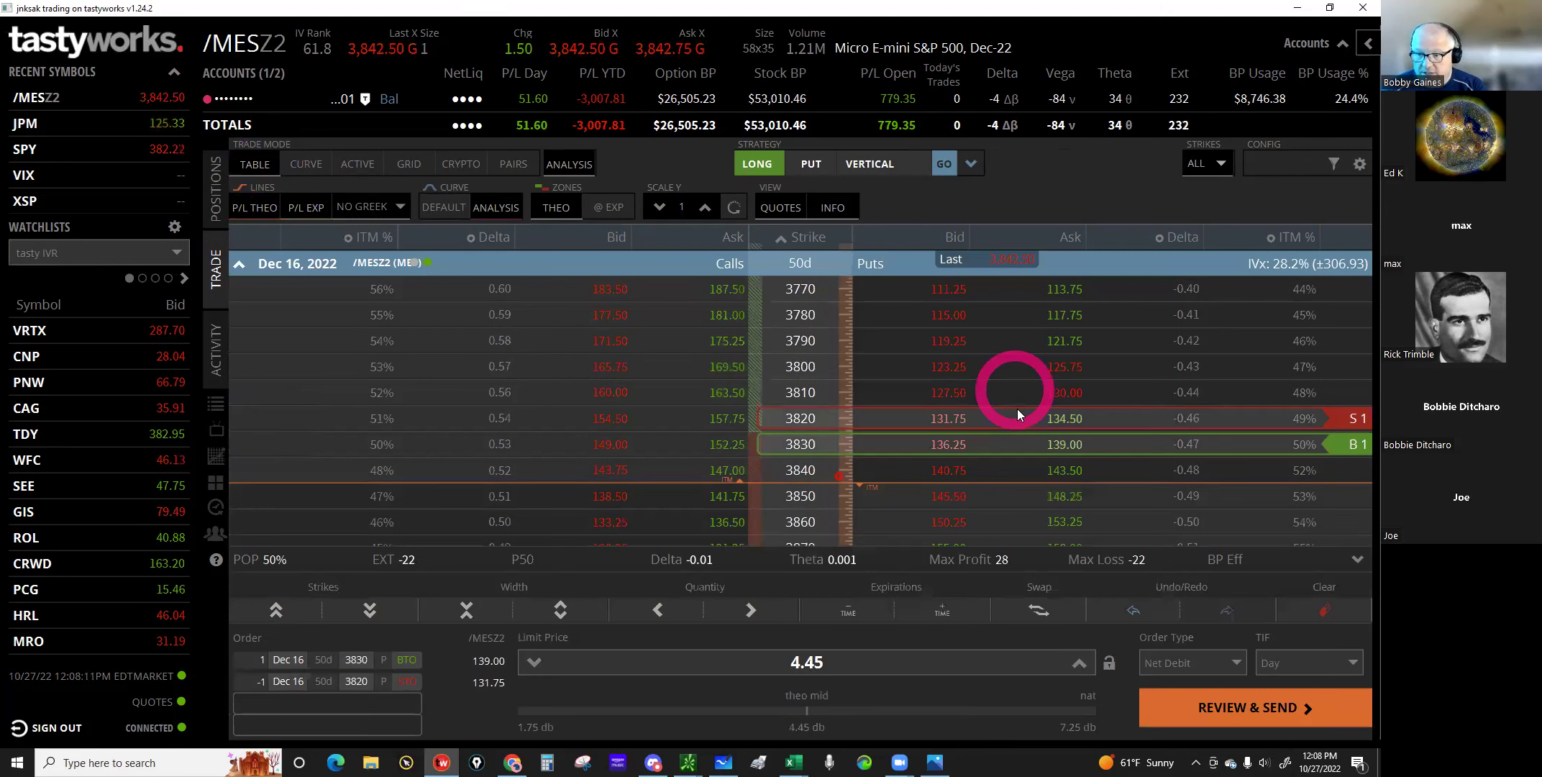
{"action": "left_click", "coordinate": [1021, 315]}
{"action": "left_click", "coordinate": [951, 381]}
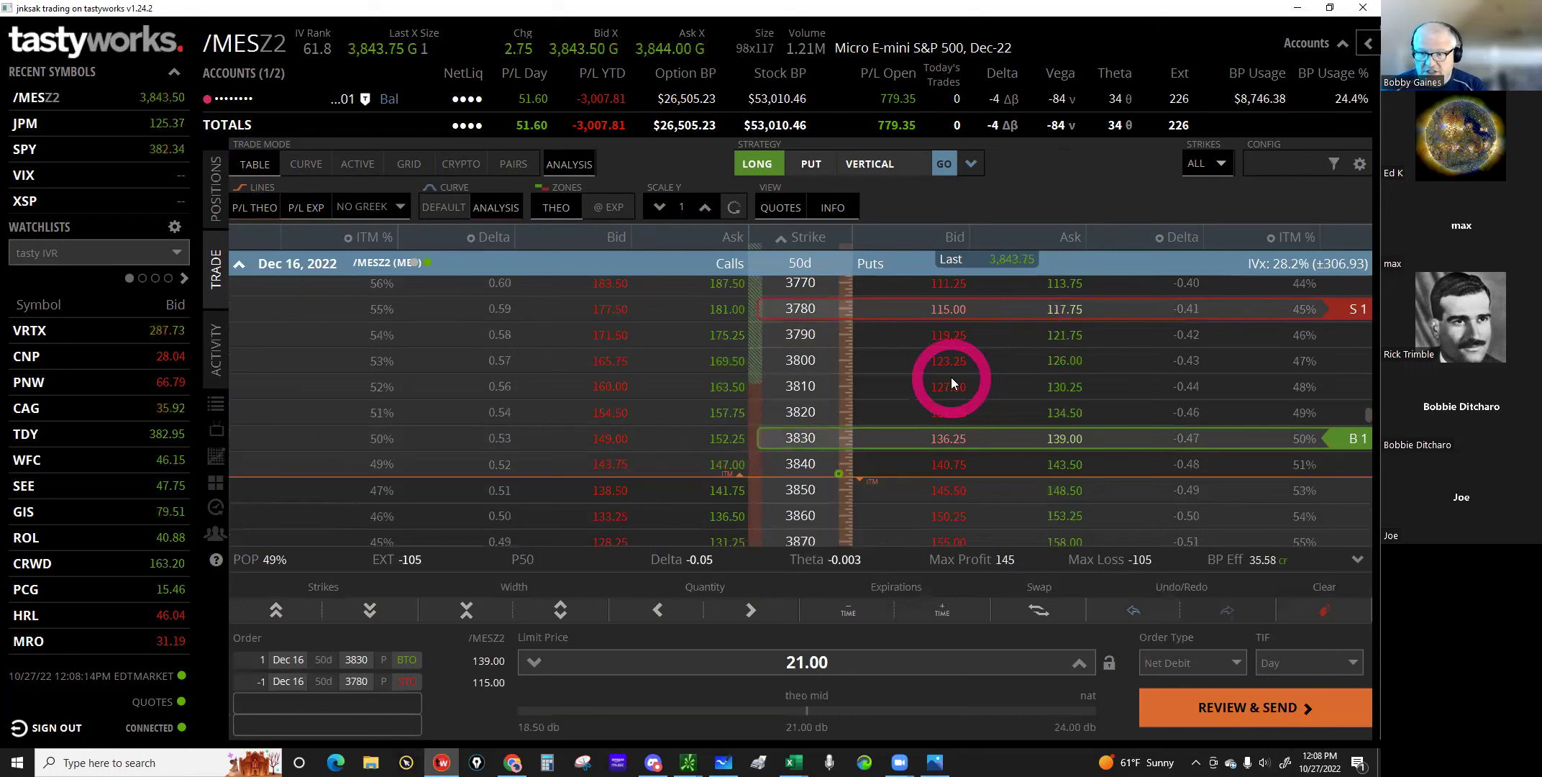
{"action": "left_click", "coordinate": [958, 339]}
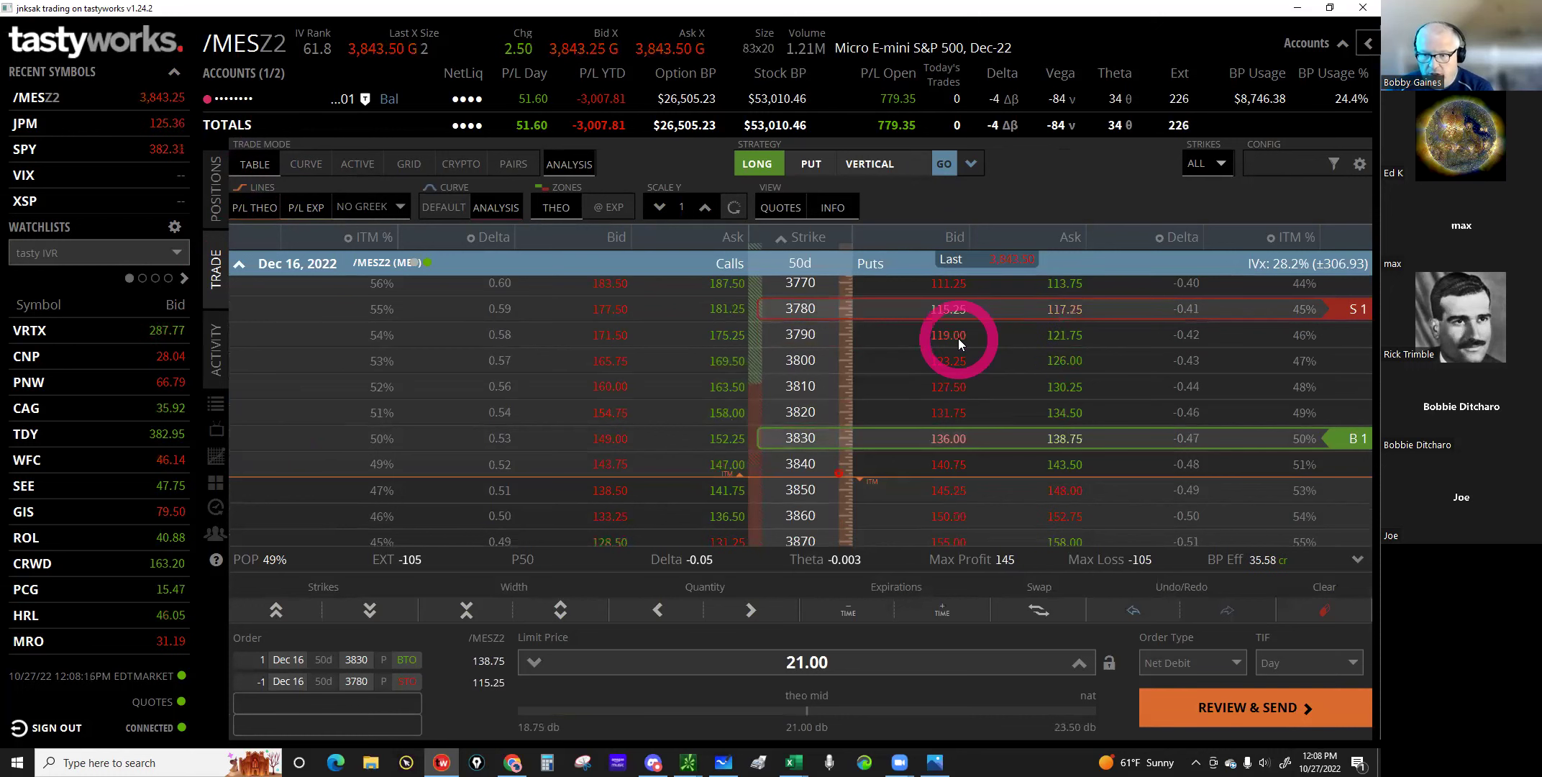
{"action": "left_click", "coordinate": [926, 318]}
Step: Shift both legs of the 50-point put vertical down the chain to about the 3620/3570 strikes
{"action": "left_click", "coordinate": [268, 630]}
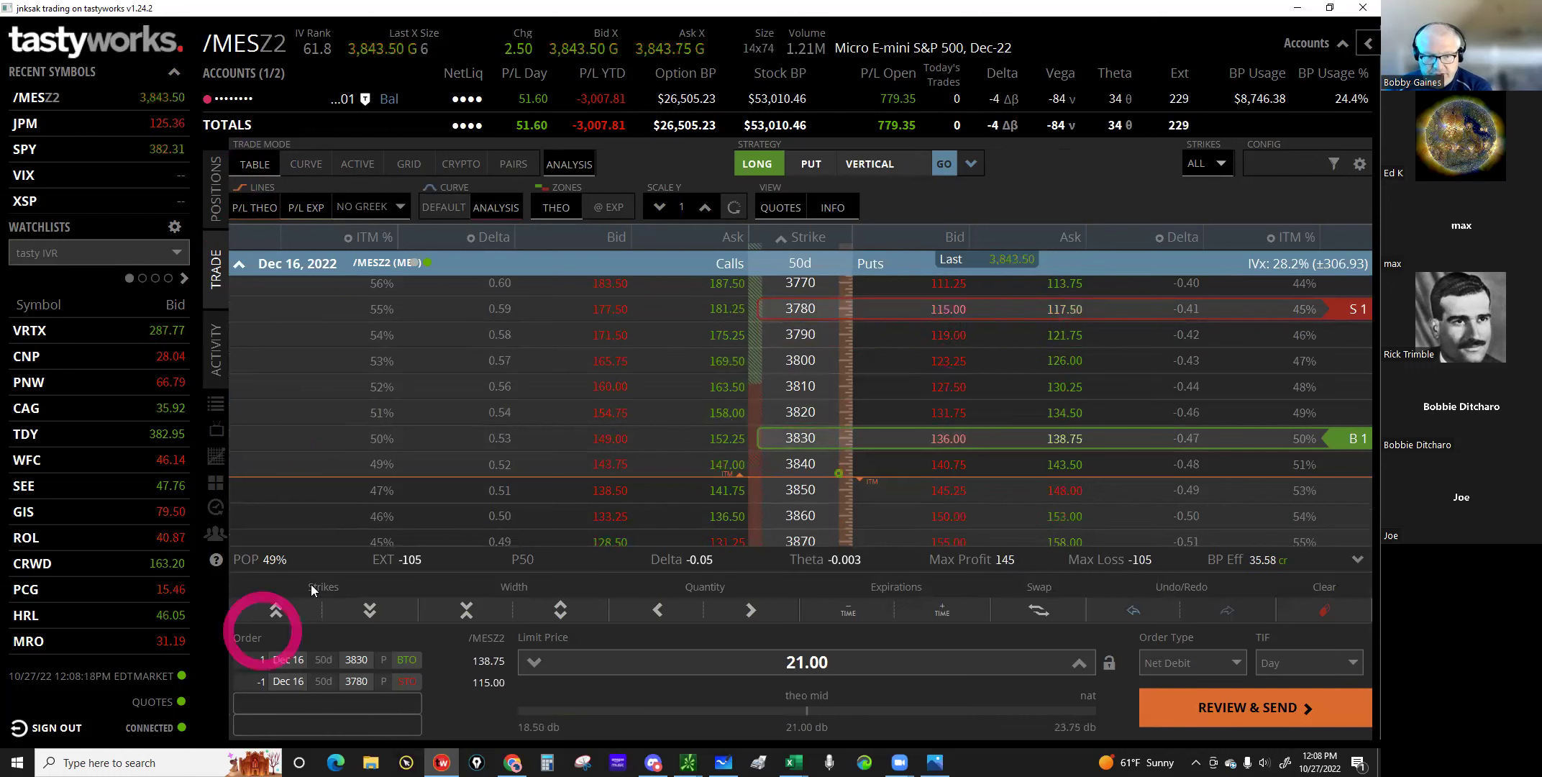
{"action": "left_click", "coordinate": [277, 609]}
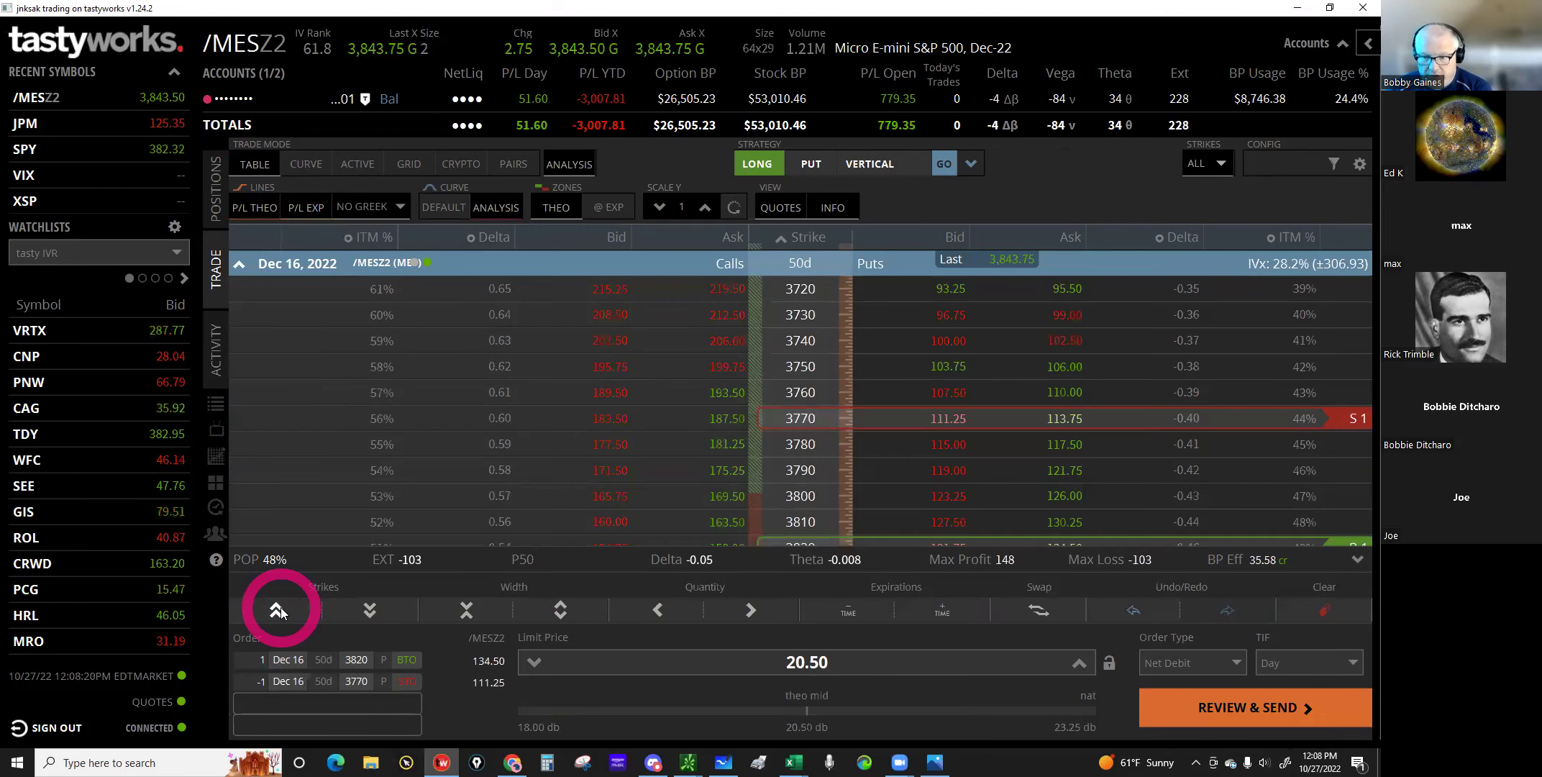
{"action": "left_click", "coordinate": [279, 609]}
{"action": "left_click", "coordinate": [279, 609]}
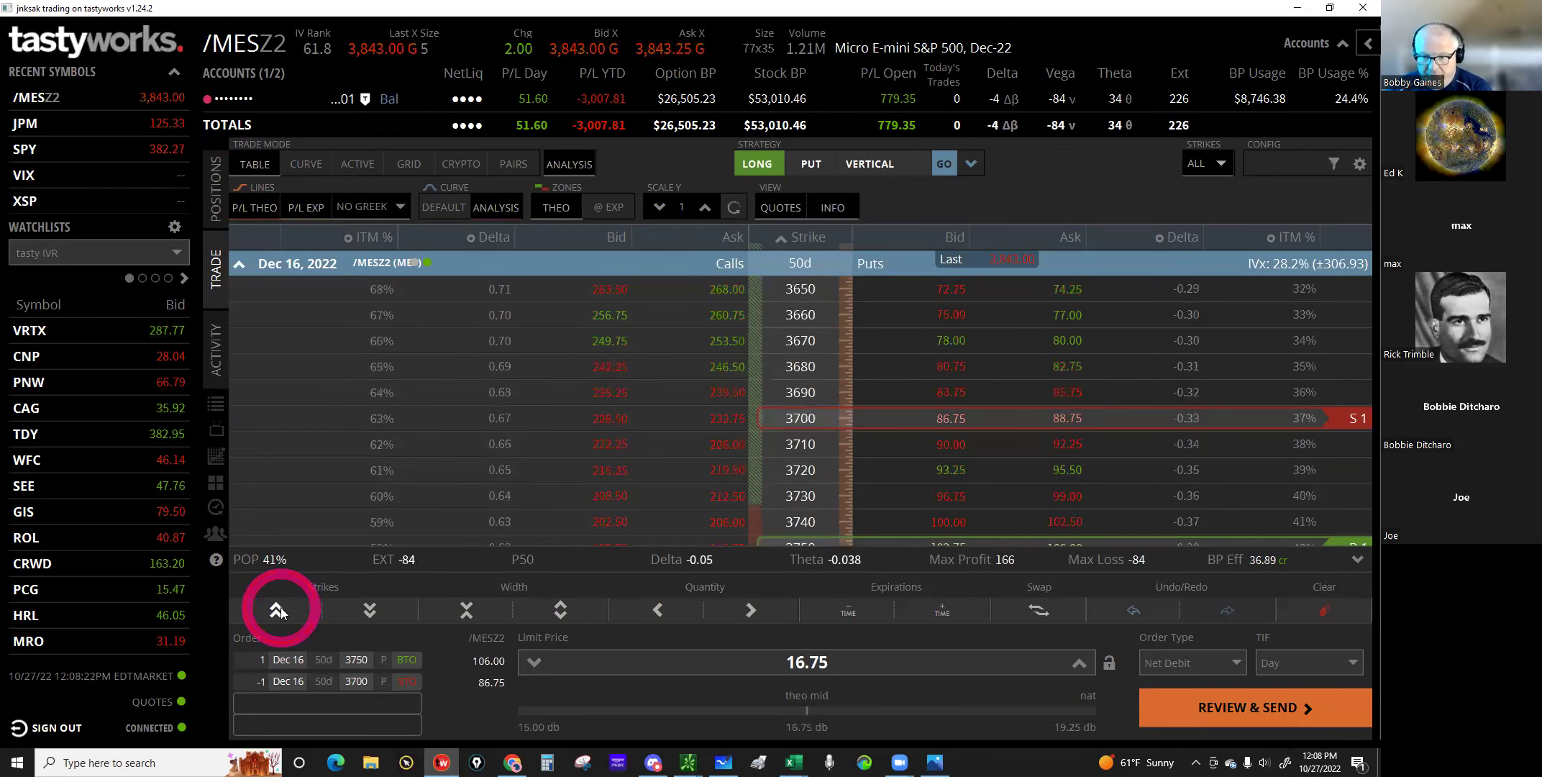
{"action": "left_click", "coordinate": [279, 609]}
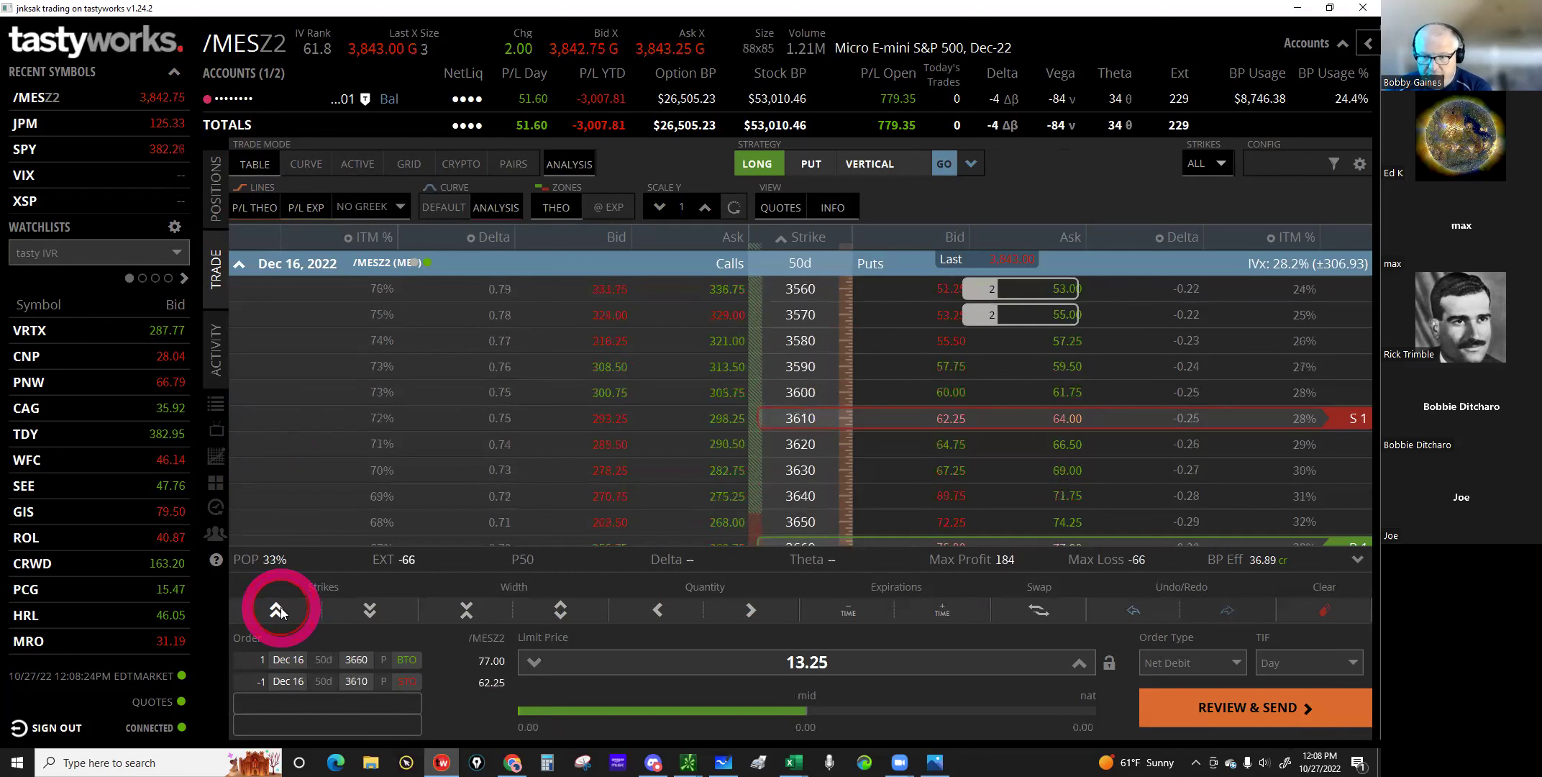
{"action": "left_click", "coordinate": [279, 609]}
{"action": "left_click", "coordinate": [279, 609]}
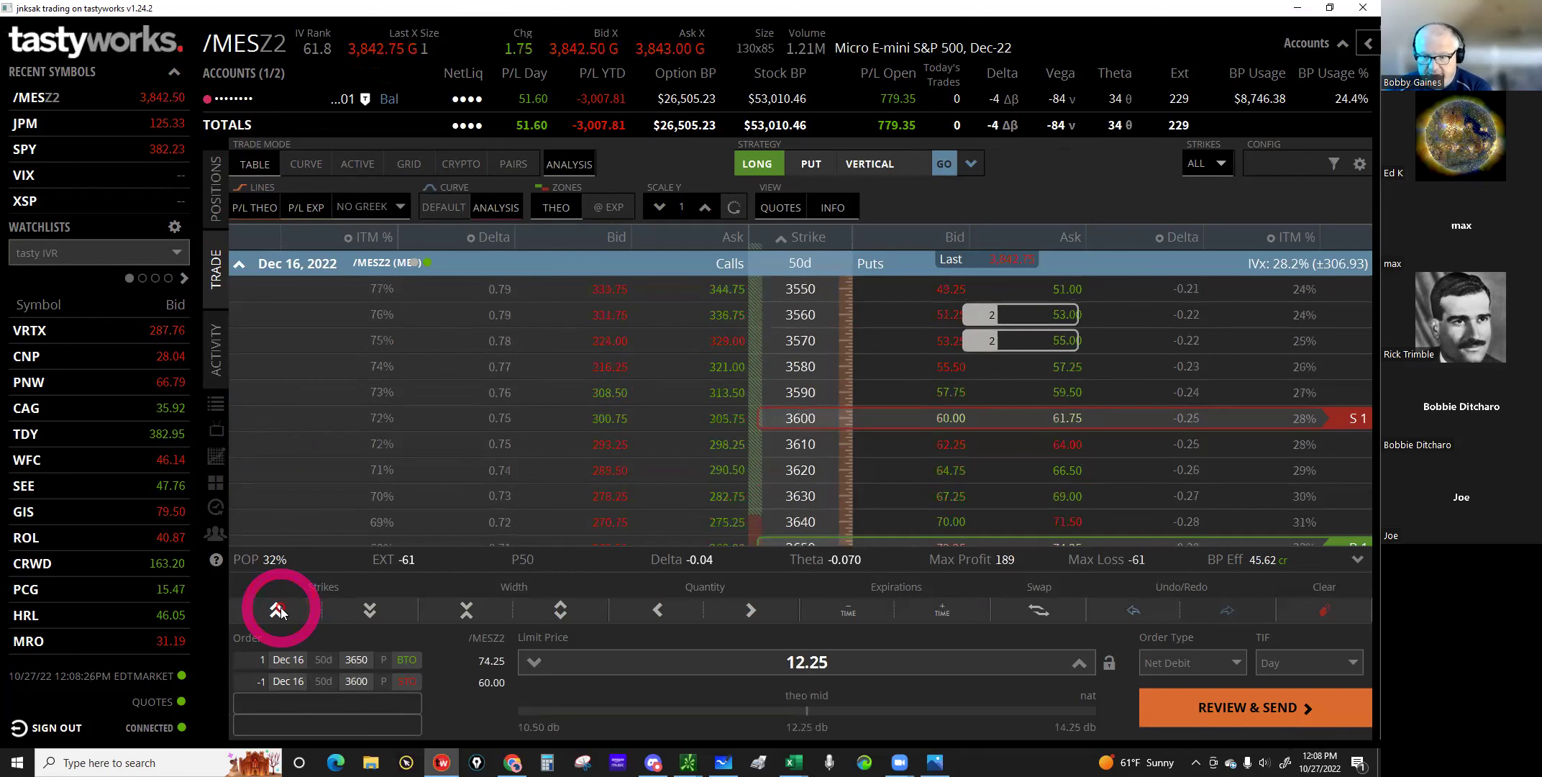
{"action": "left_click", "coordinate": [279, 609]}
{"action": "left_click", "coordinate": [279, 609]}
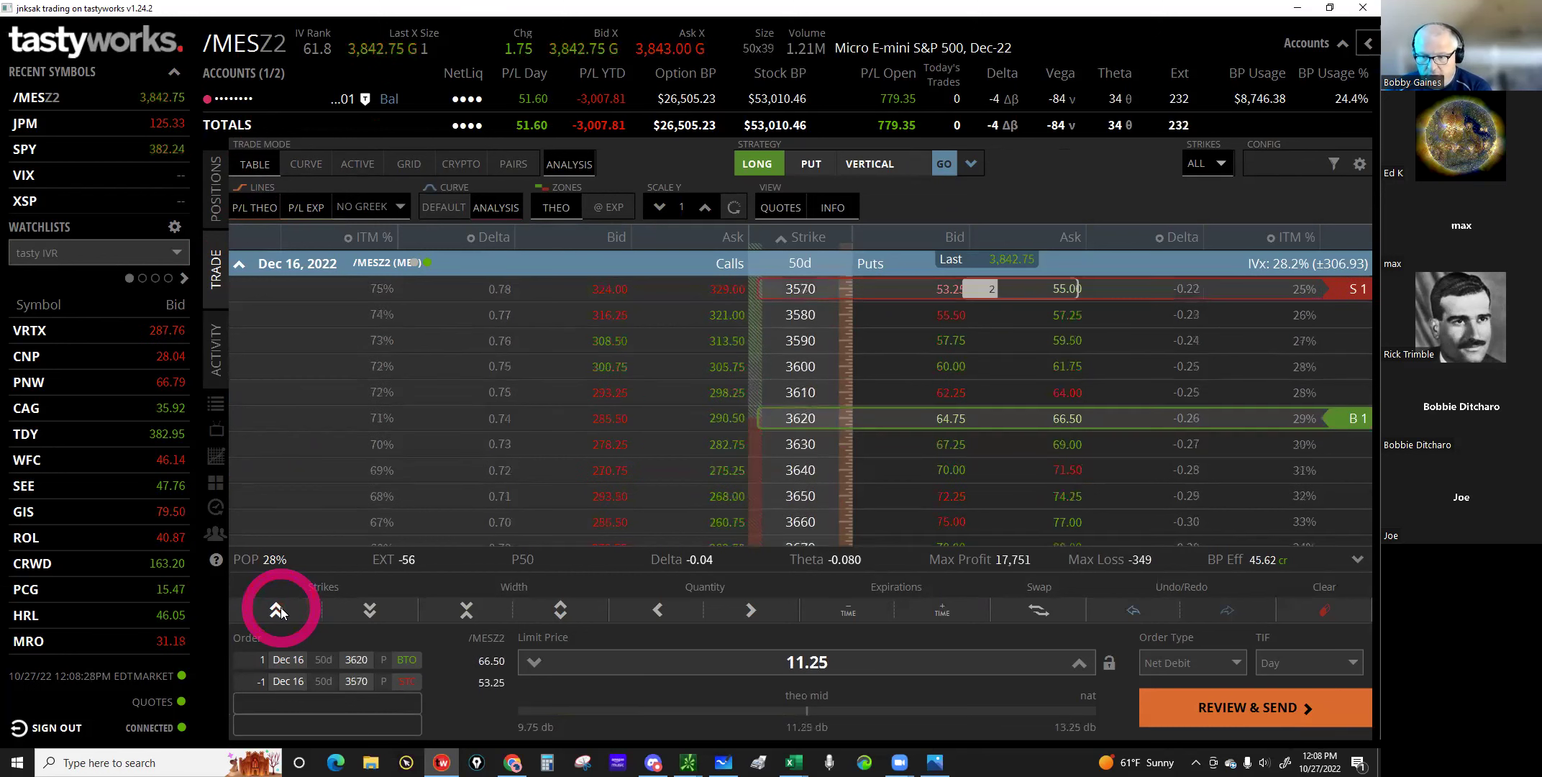
{"action": "left_click", "coordinate": [279, 609]}
Step: Adjust the put vertical to 3600/3550, and move it down to buy the 3580 put and sell the 3530 put
{"action": "left_click", "coordinate": [845, 506]}
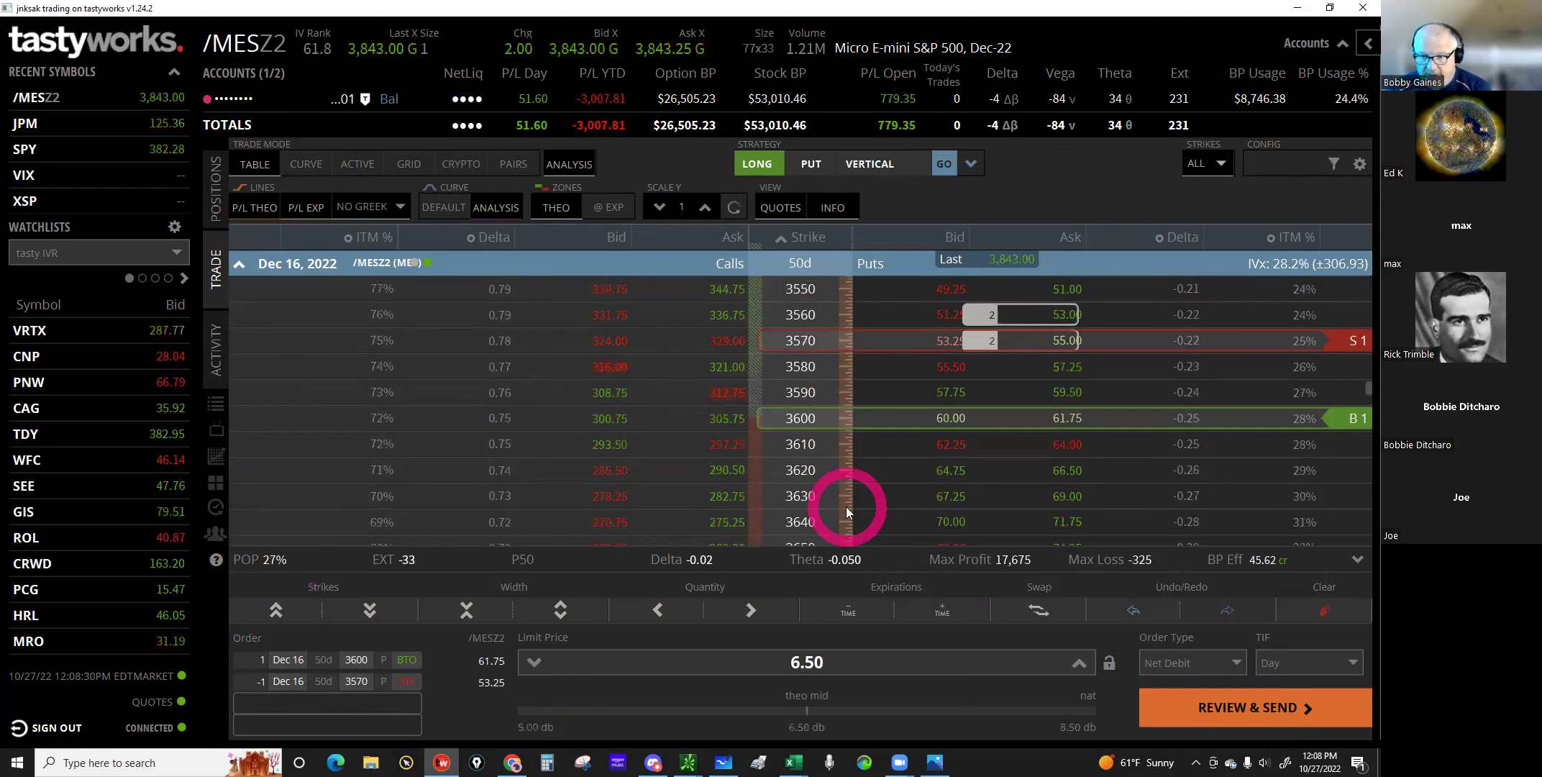
{"action": "left_click_drag", "start_coordinate": [899, 328], "coordinate": [893, 284]}
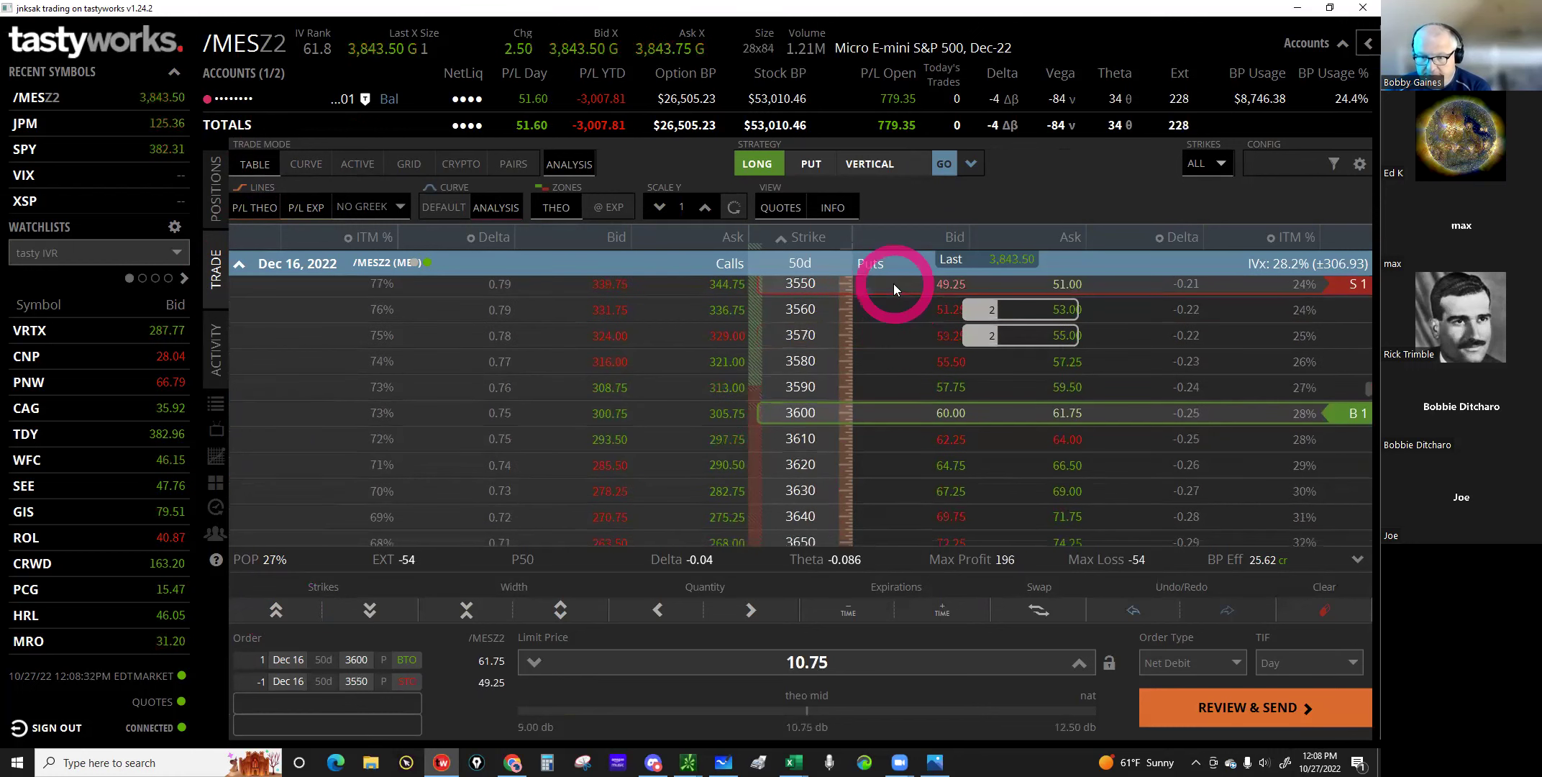
{"action": "left_click", "coordinate": [556, 555]}
{"action": "left_click", "coordinate": [280, 615]}
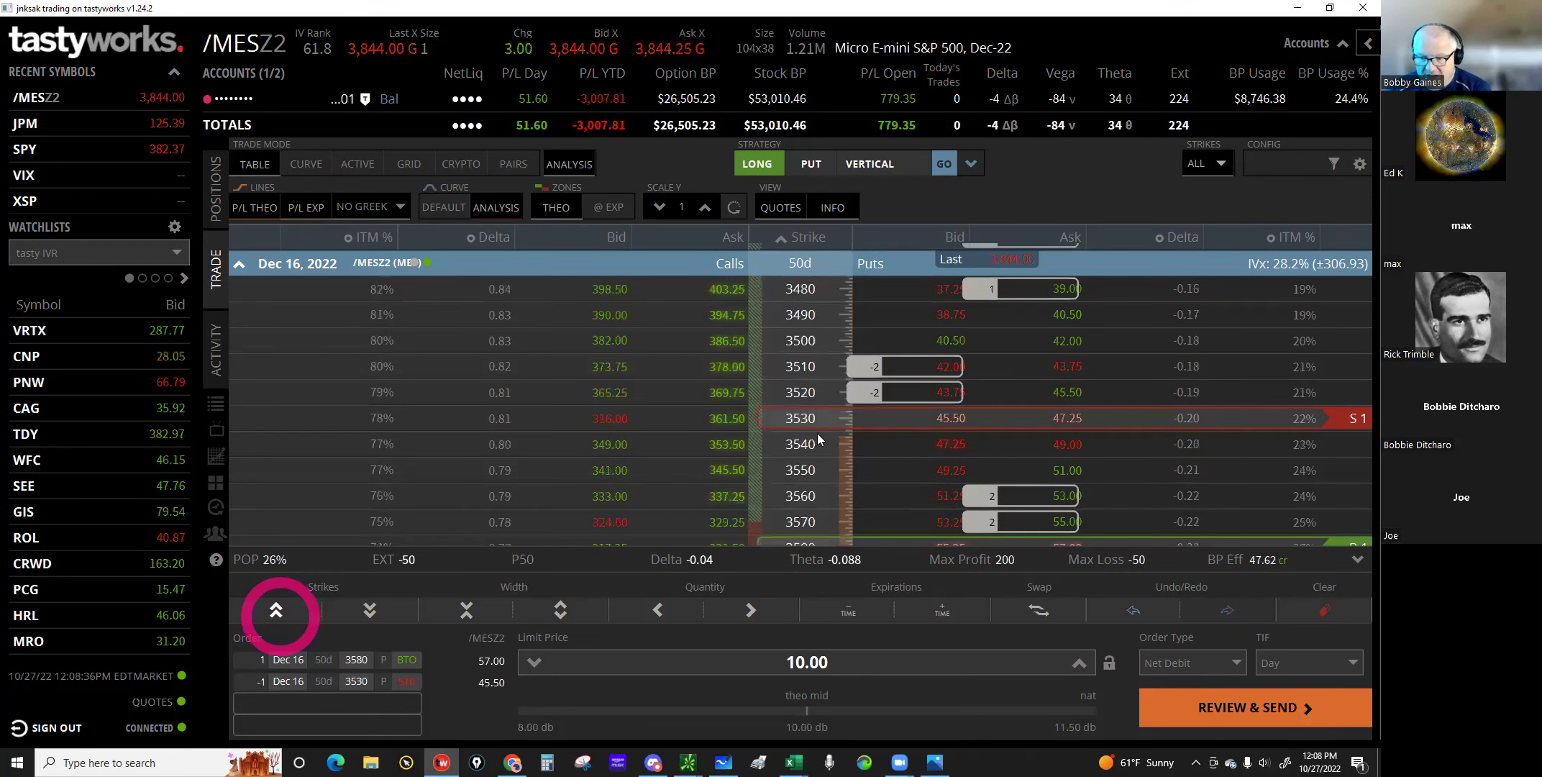
{"action": "left_click", "coordinate": [817, 433]}
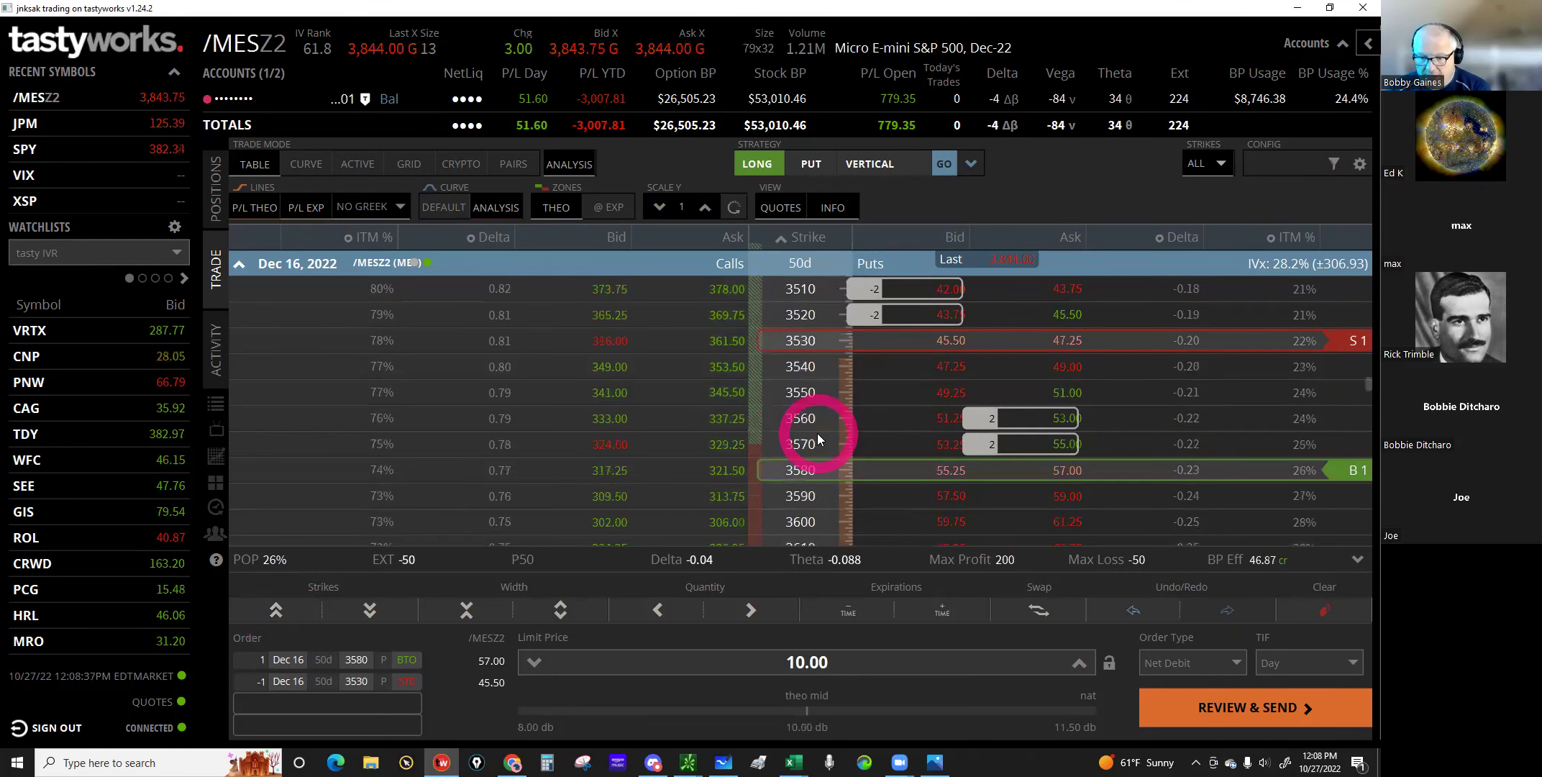
{"action": "left_click", "coordinate": [878, 342]}
Step: Raise the limit price to a 10.25 net debit, then review and send the 3580/3530 put vertical order
{"action": "left_click", "coordinate": [1078, 661]}
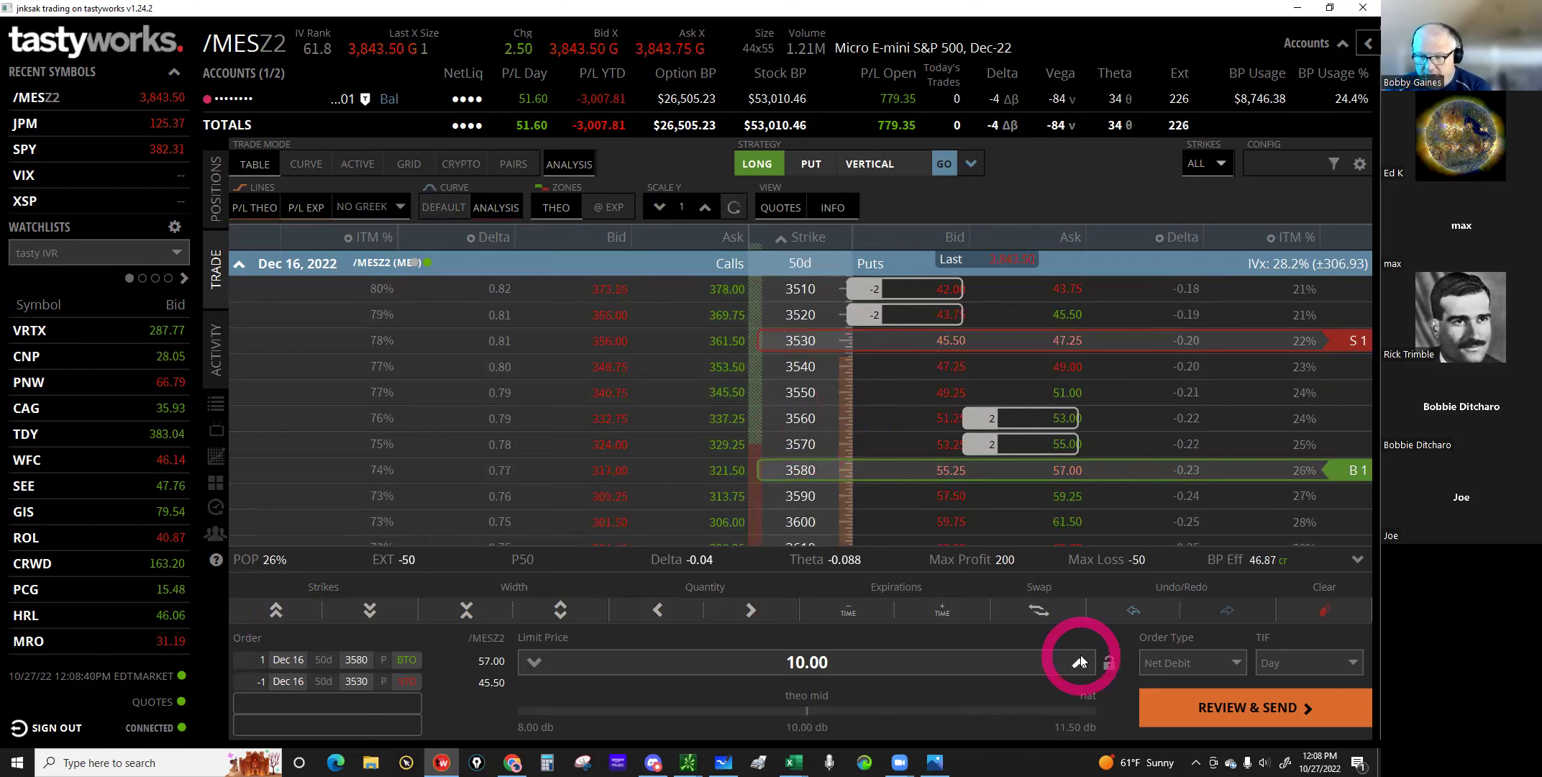
{"action": "left_click", "coordinate": [1301, 712]}
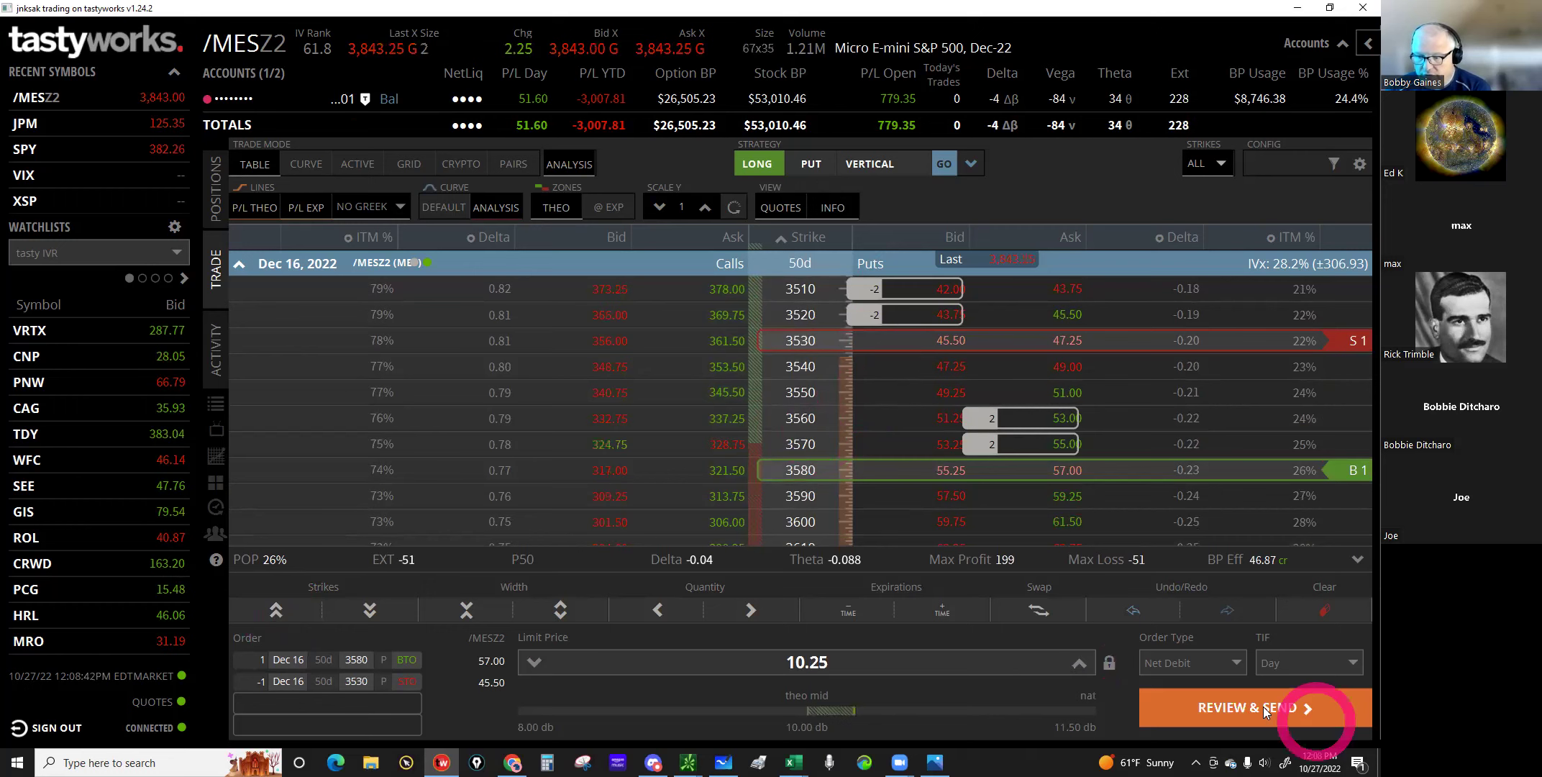
{"action": "left_click", "coordinate": [1264, 710]}
{"action": "left_click", "coordinate": [1262, 712]}
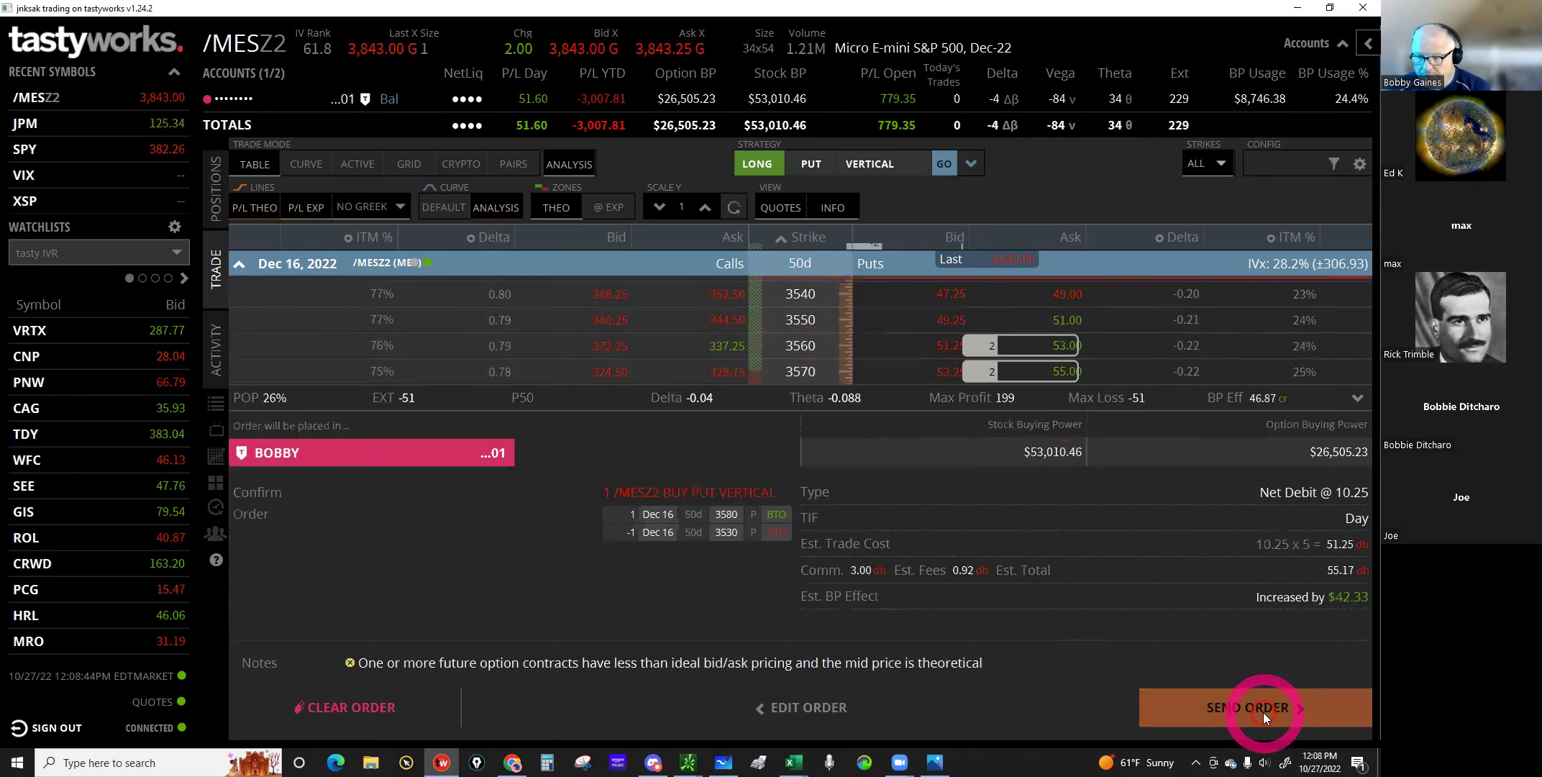
{"action": "left_click", "coordinate": [1262, 711]}
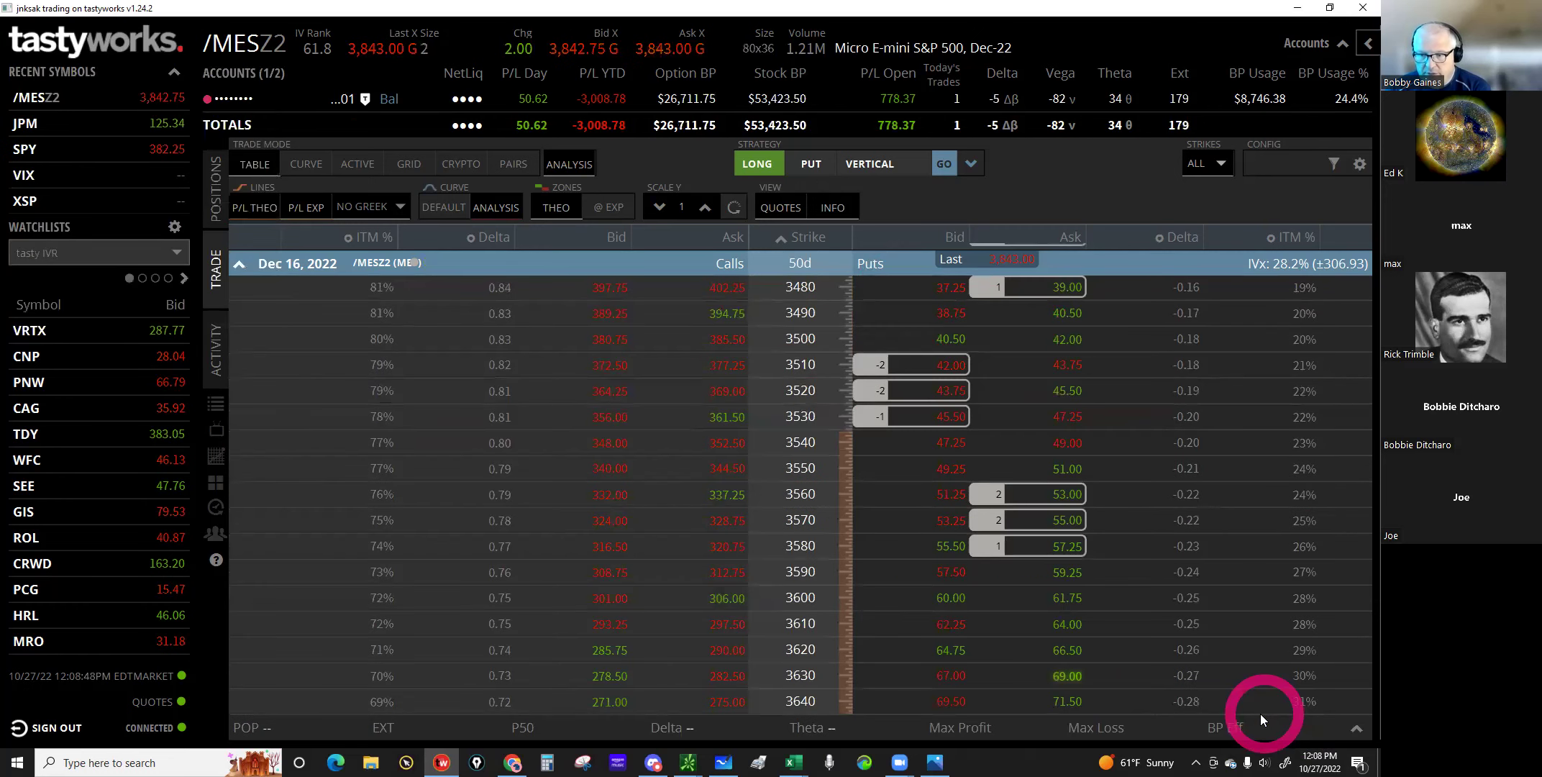
Step: Set up a sale of the 3180 put in the Dec 16, 2022 expiration
{"action": "scroll", "coordinate": [1013, 415], "scroll_direction": "up", "scroll_amount": 3}
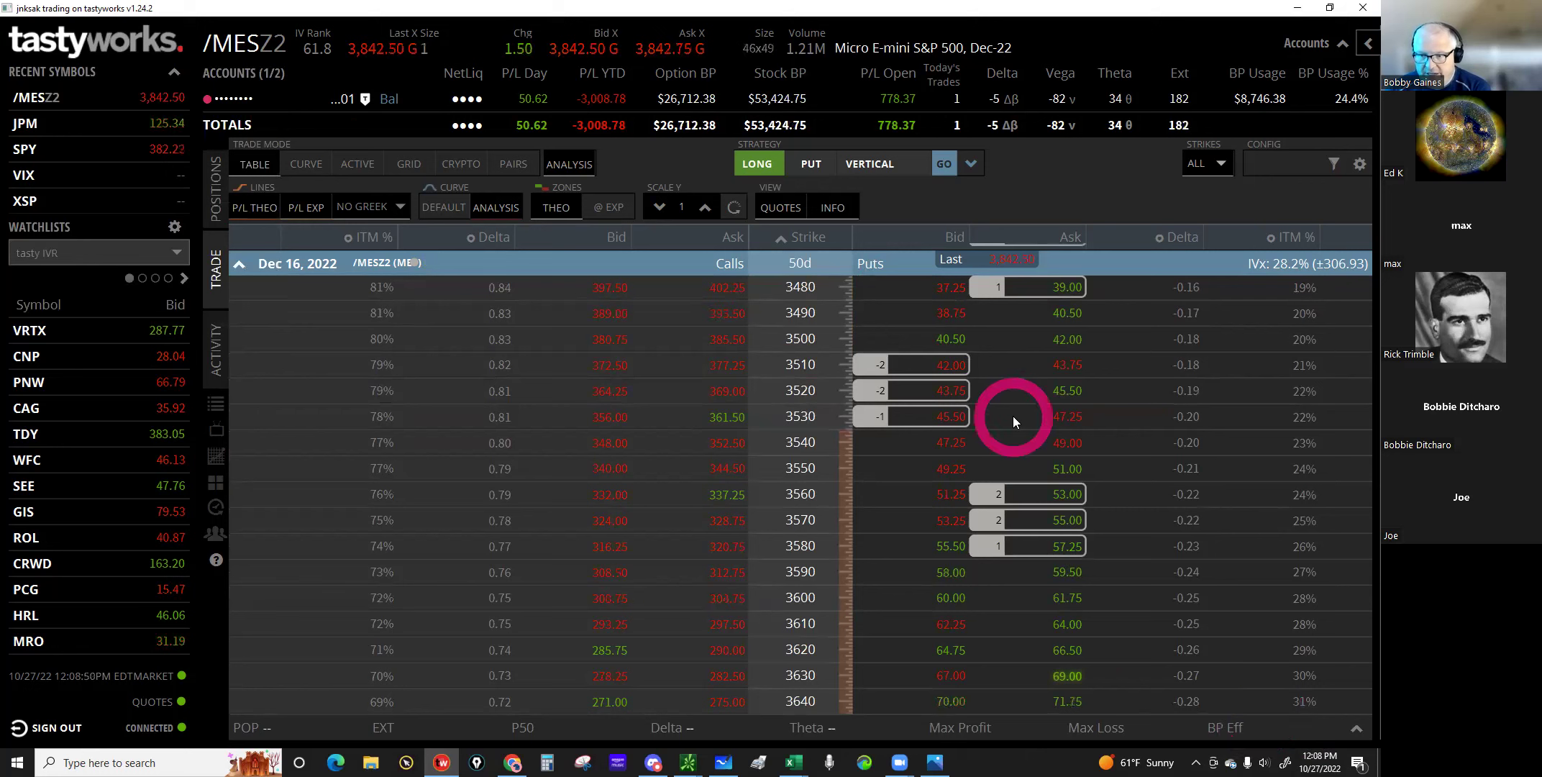
{"action": "scroll", "coordinate": [1013, 416], "scroll_direction": "up", "scroll_amount": 7}
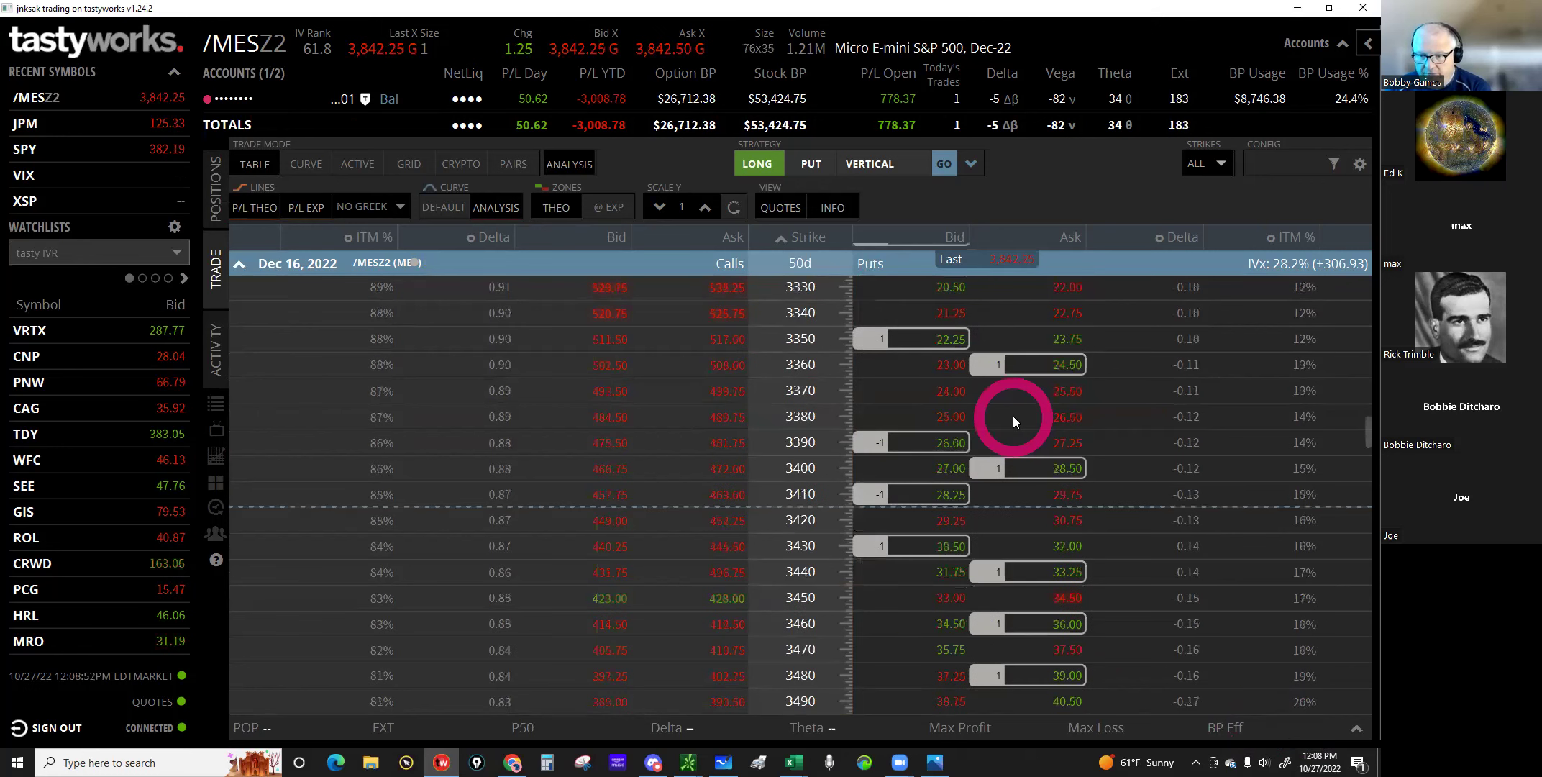
{"action": "scroll", "coordinate": [1013, 416], "scroll_direction": "up", "scroll_amount": 3}
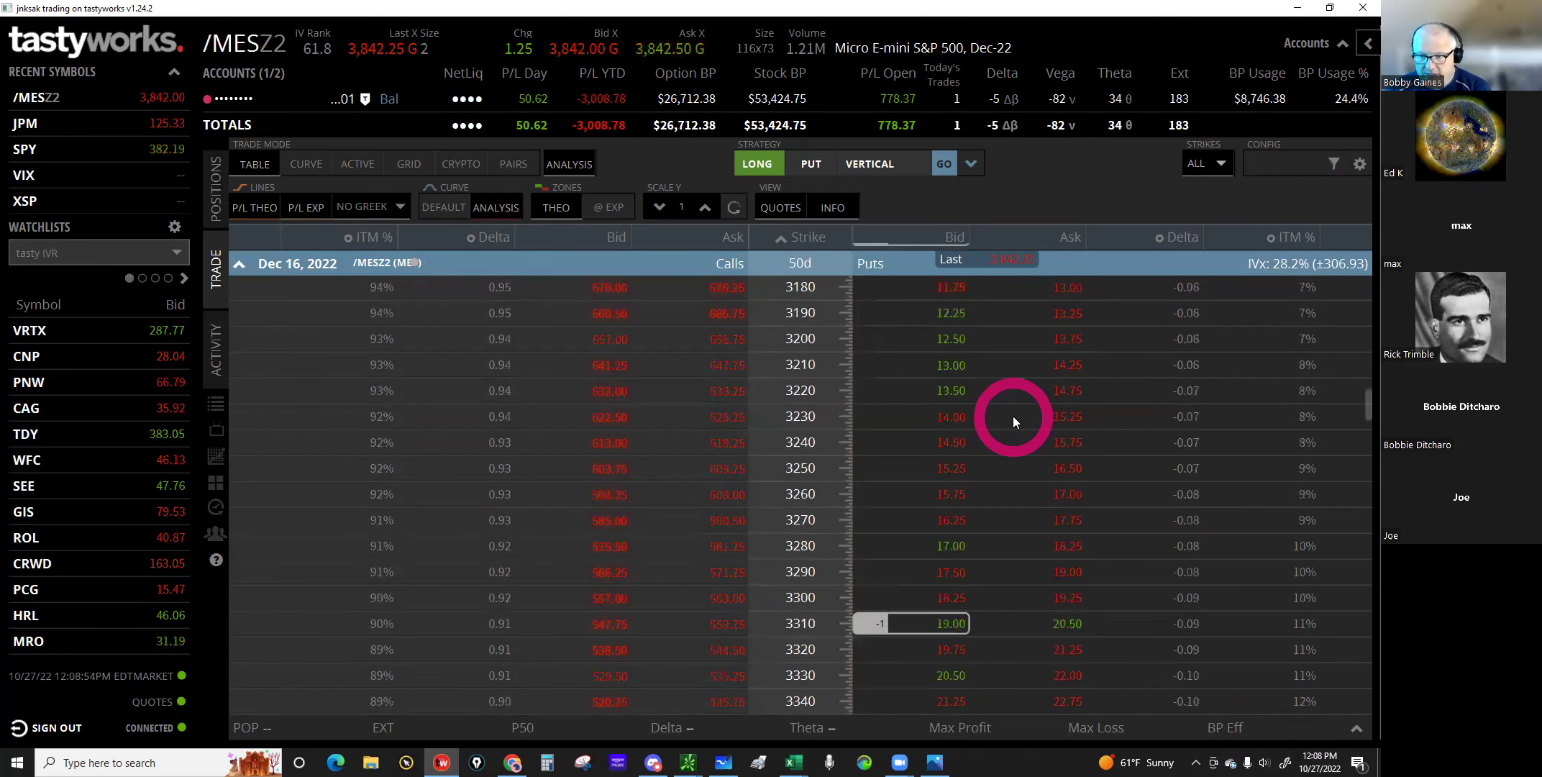
{"action": "scroll", "coordinate": [1013, 415], "scroll_direction": "up", "scroll_amount": 1}
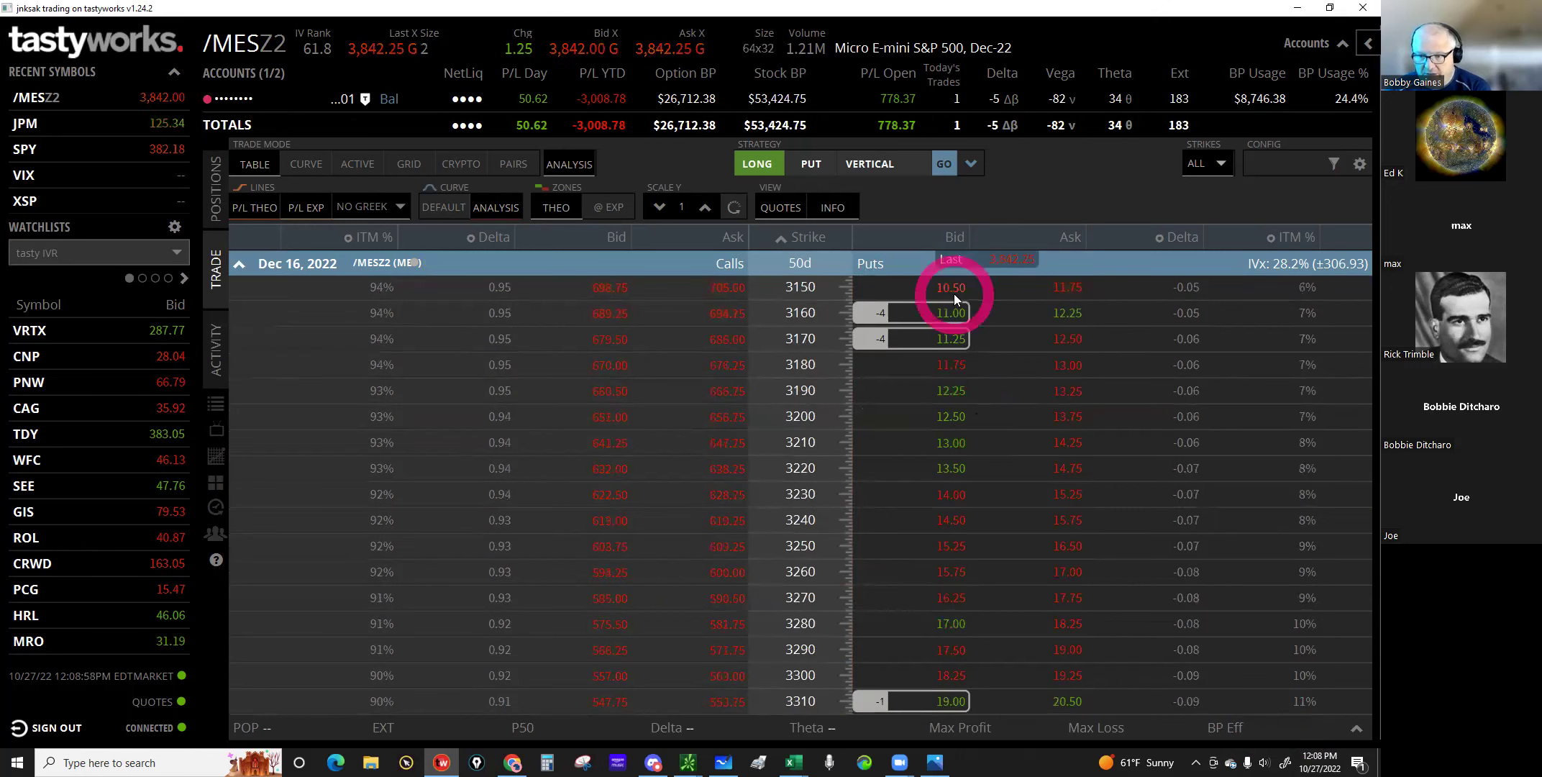
{"action": "left_click", "coordinate": [1125, 381]}
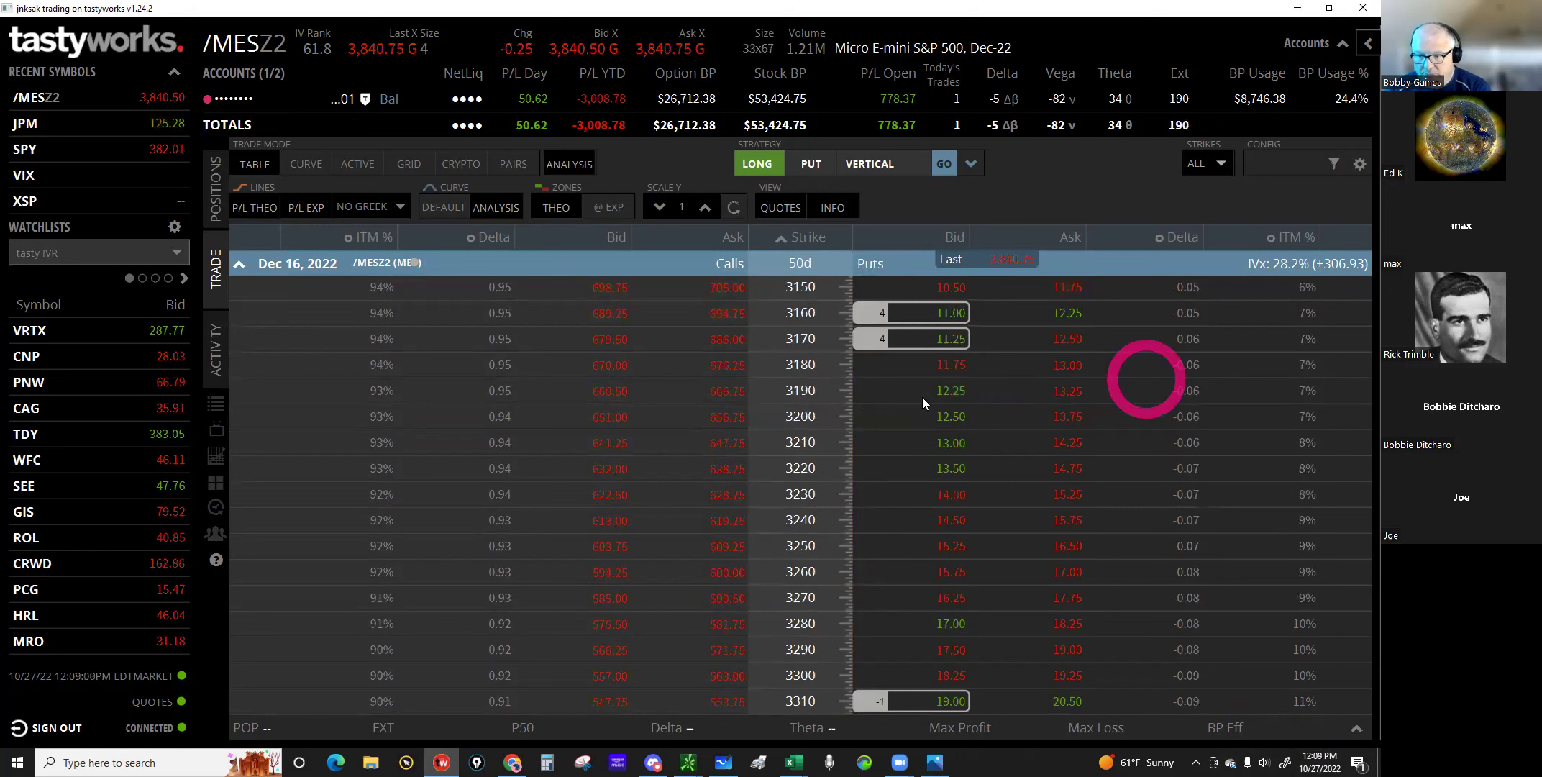
{"action": "left_click", "coordinate": [944, 366]}
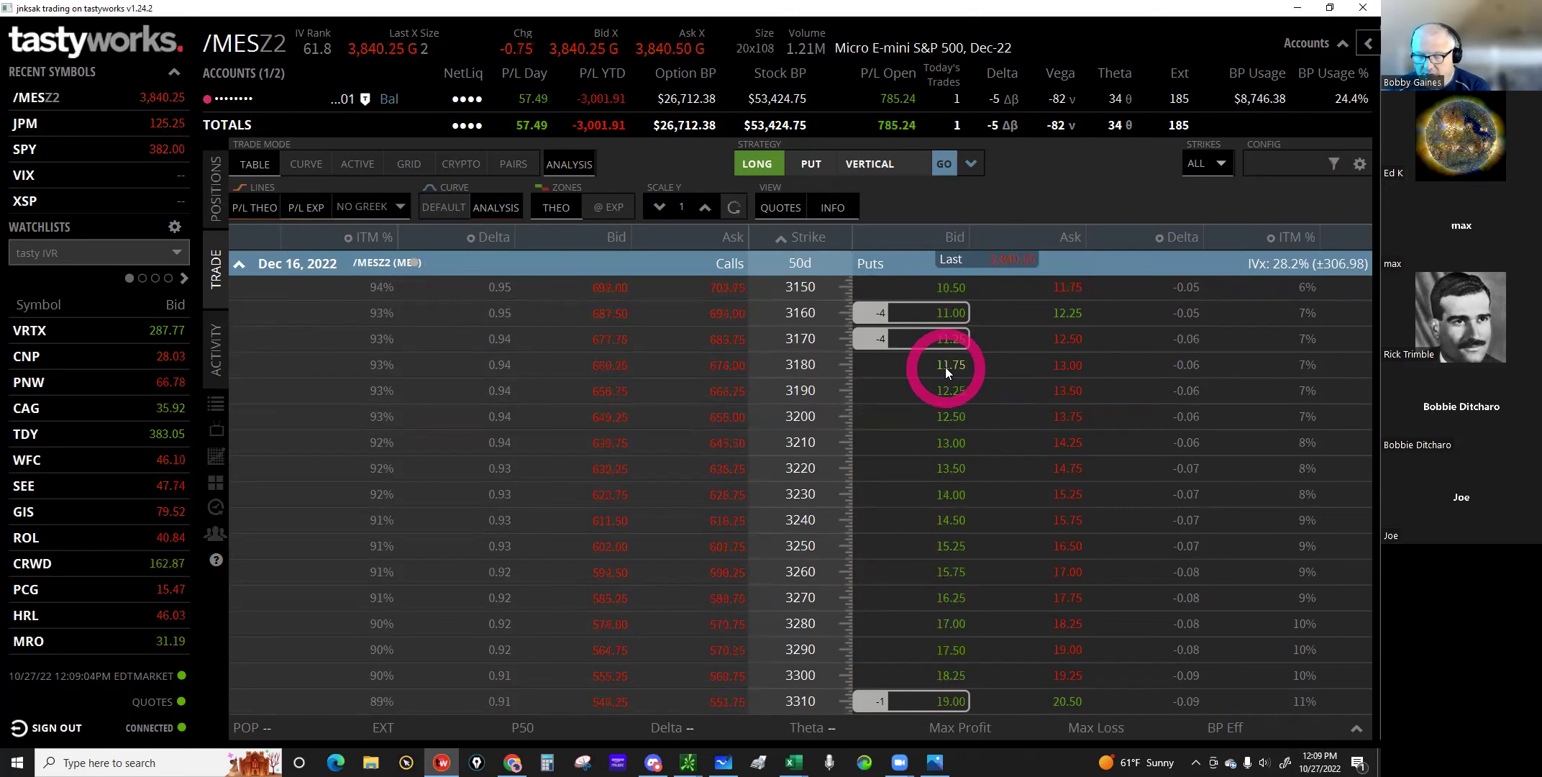
{"action": "left_click", "coordinate": [945, 366]}
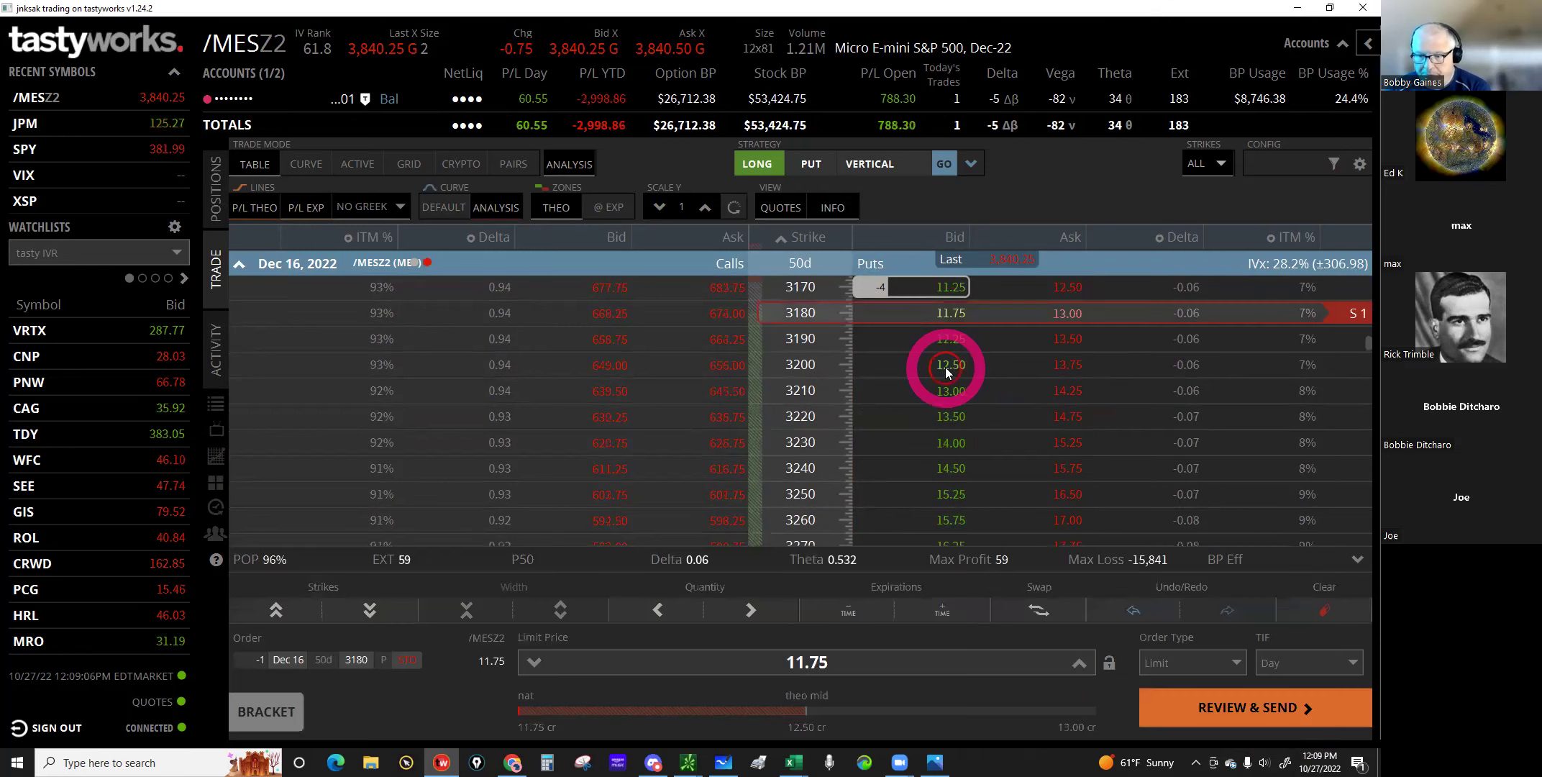
Step: Raise the limit price to 12.50, set the quantity to 2 contracts, then review and send the 3180 put sell order
{"action": "left_click", "coordinate": [1079, 664]}
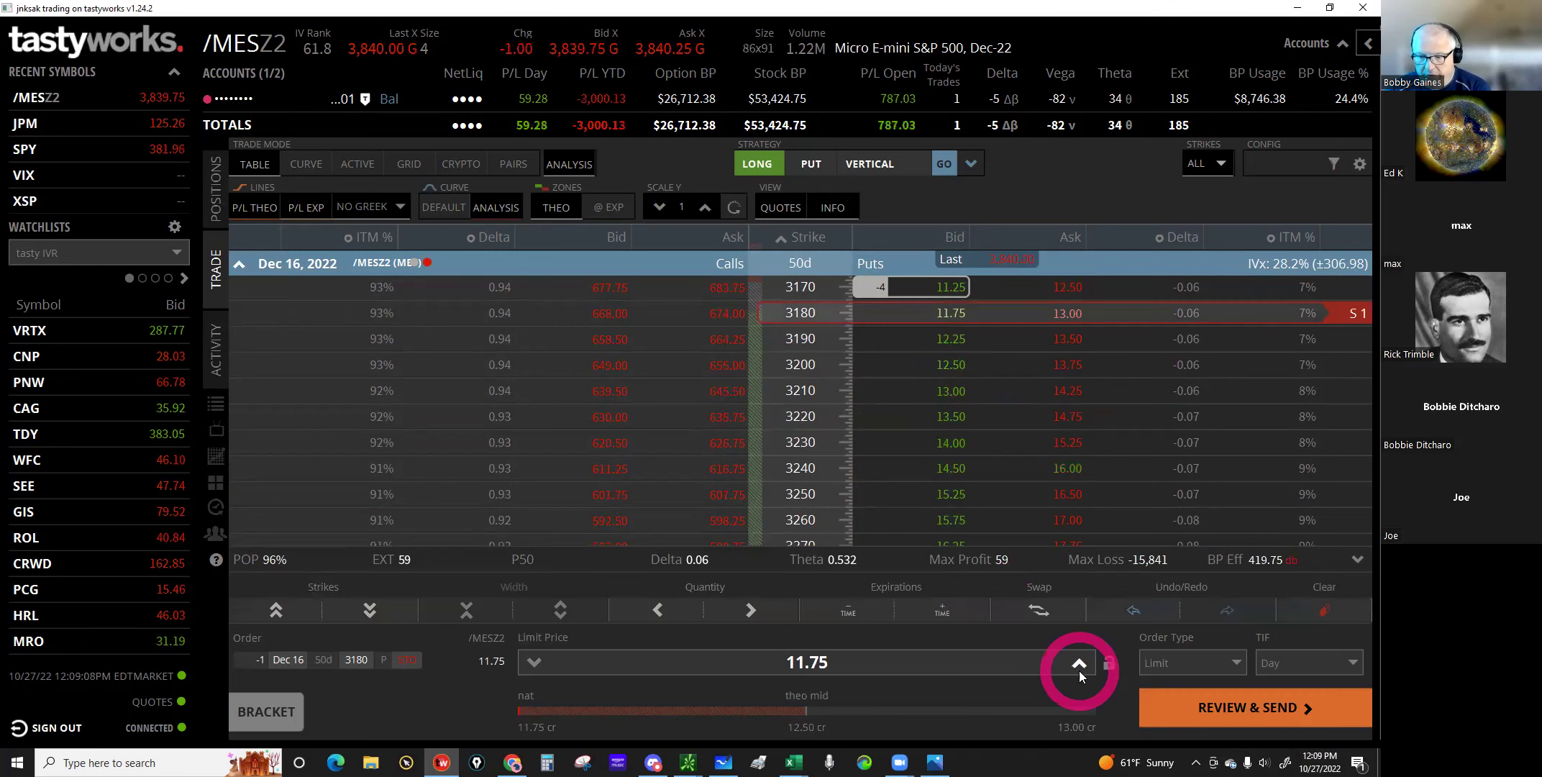
{"action": "left_click", "coordinate": [1079, 664]}
{"action": "left_click", "coordinate": [1079, 664]}
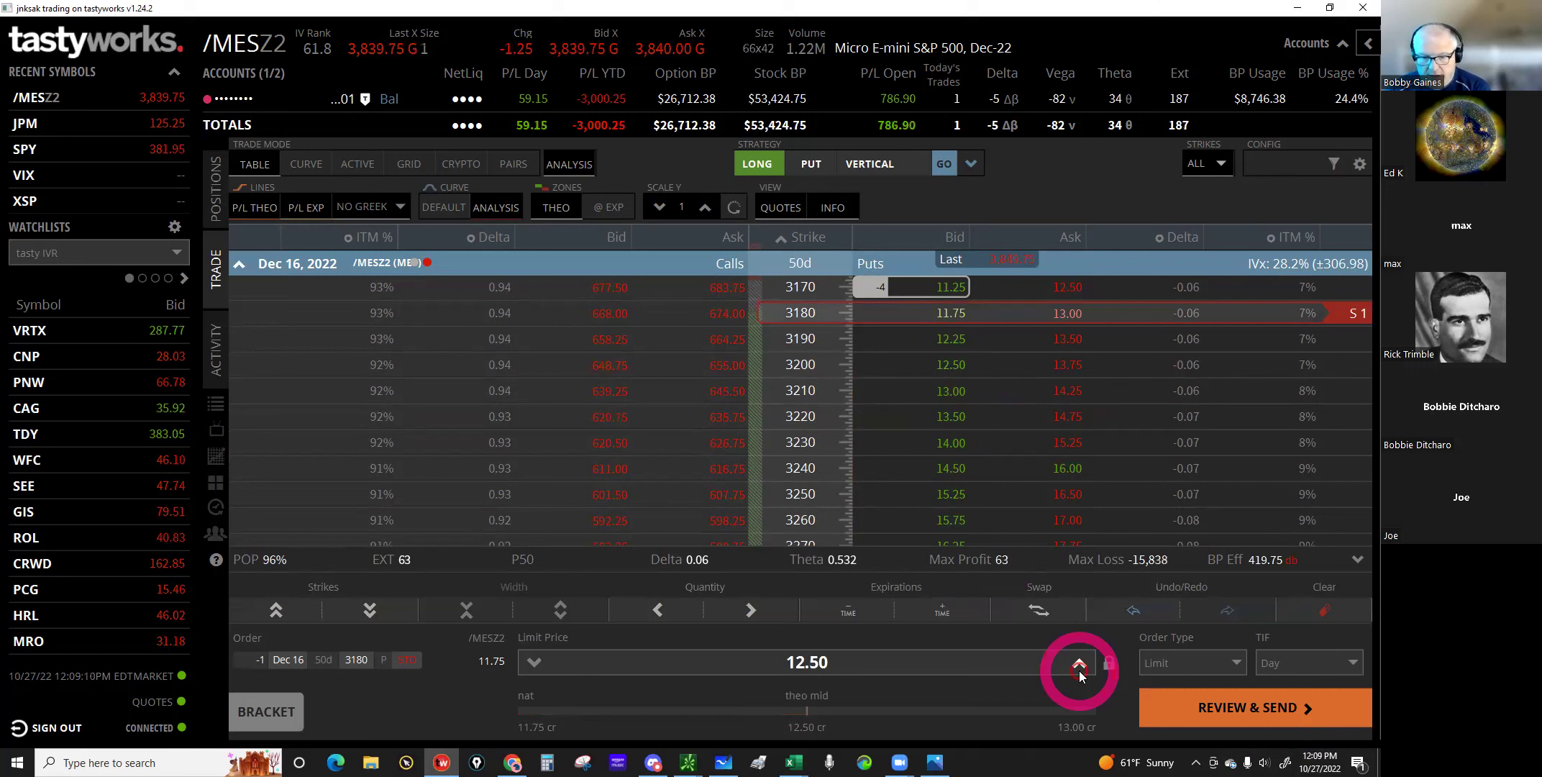
{"action": "left_click", "coordinate": [633, 618]}
{"action": "left_click", "coordinate": [741, 613]}
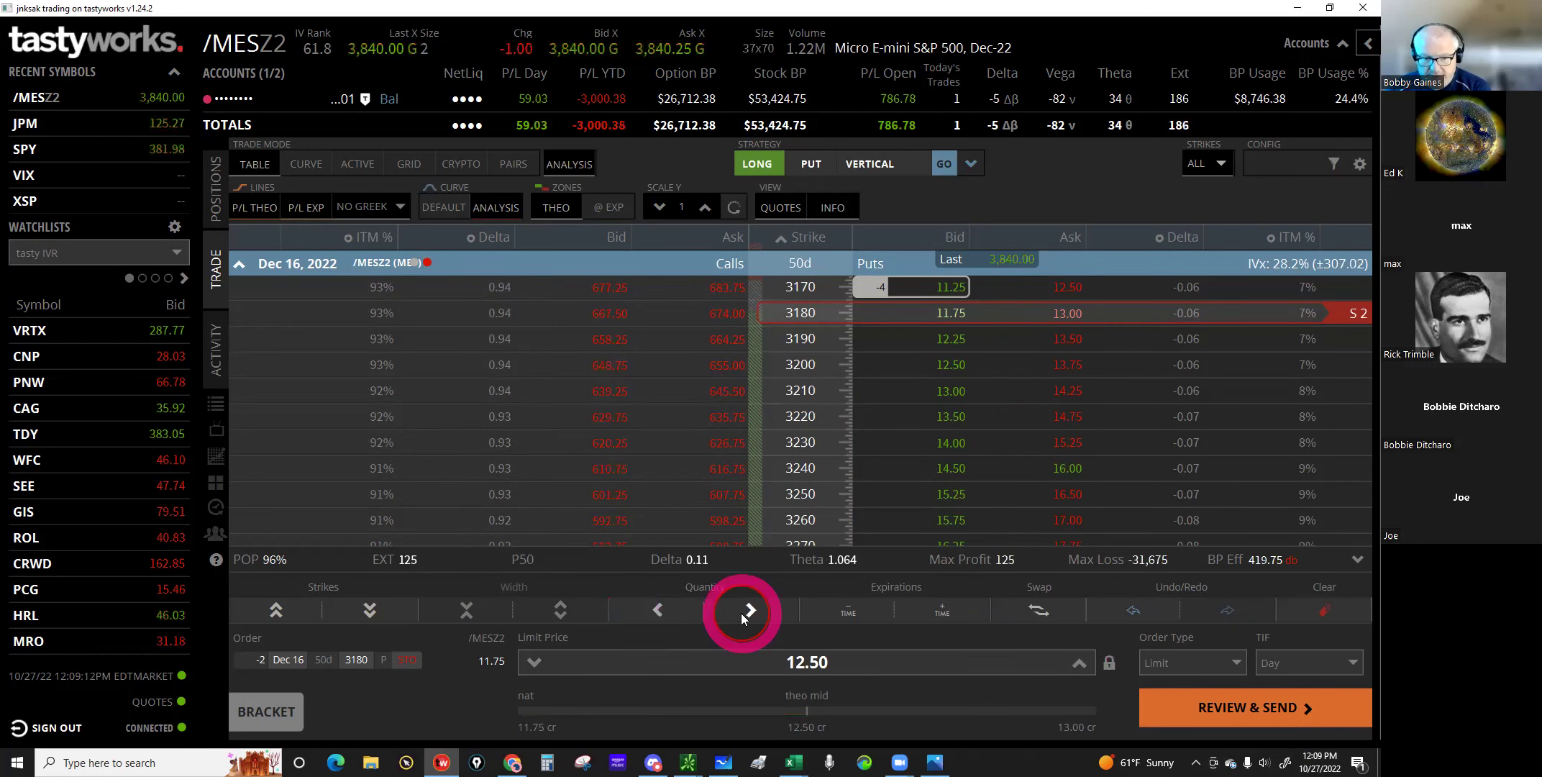
{"action": "left_click", "coordinate": [1161, 693]}
{"action": "left_click", "coordinate": [1207, 710]}
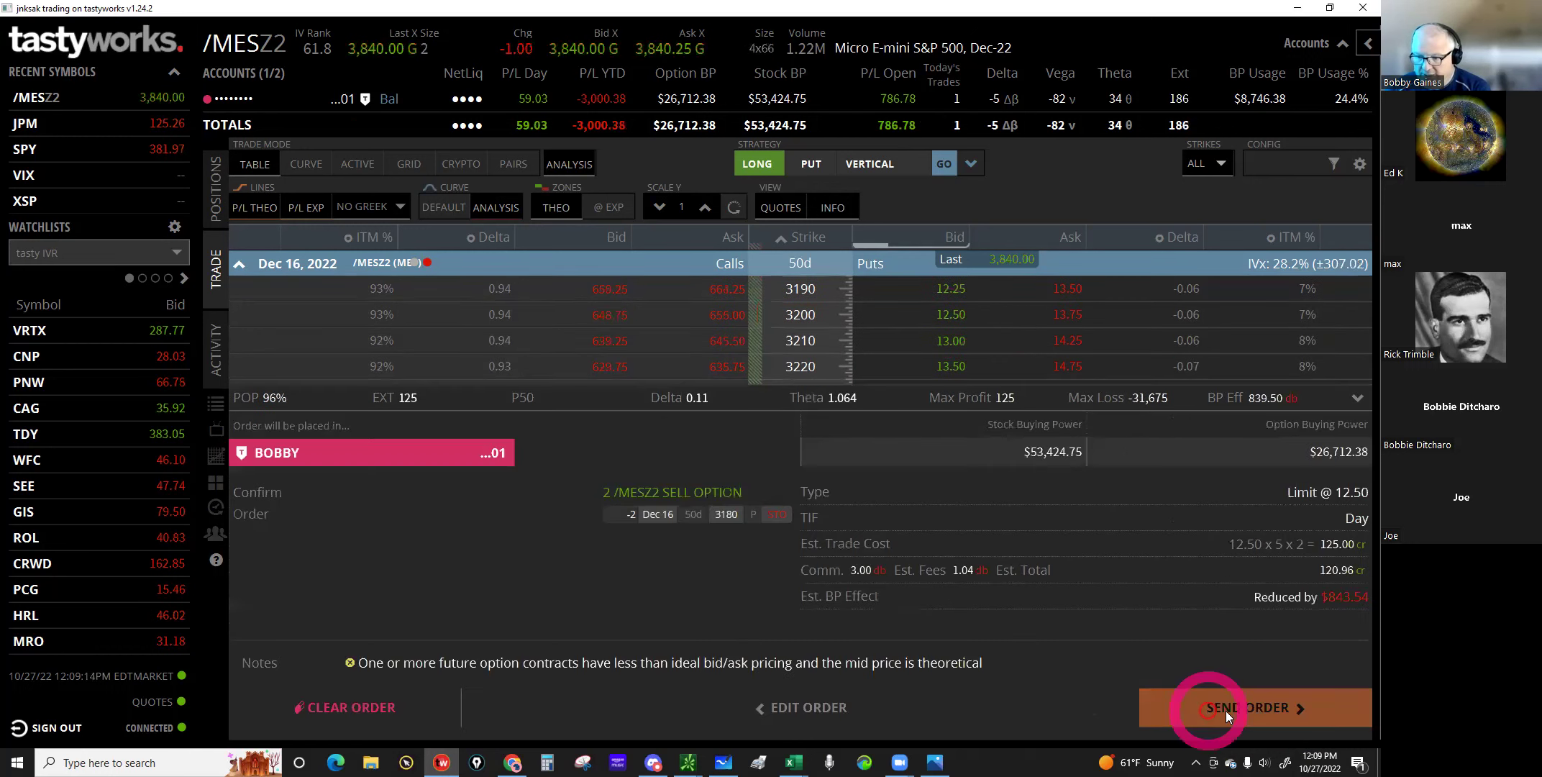
{"action": "left_click", "coordinate": [1228, 711]}
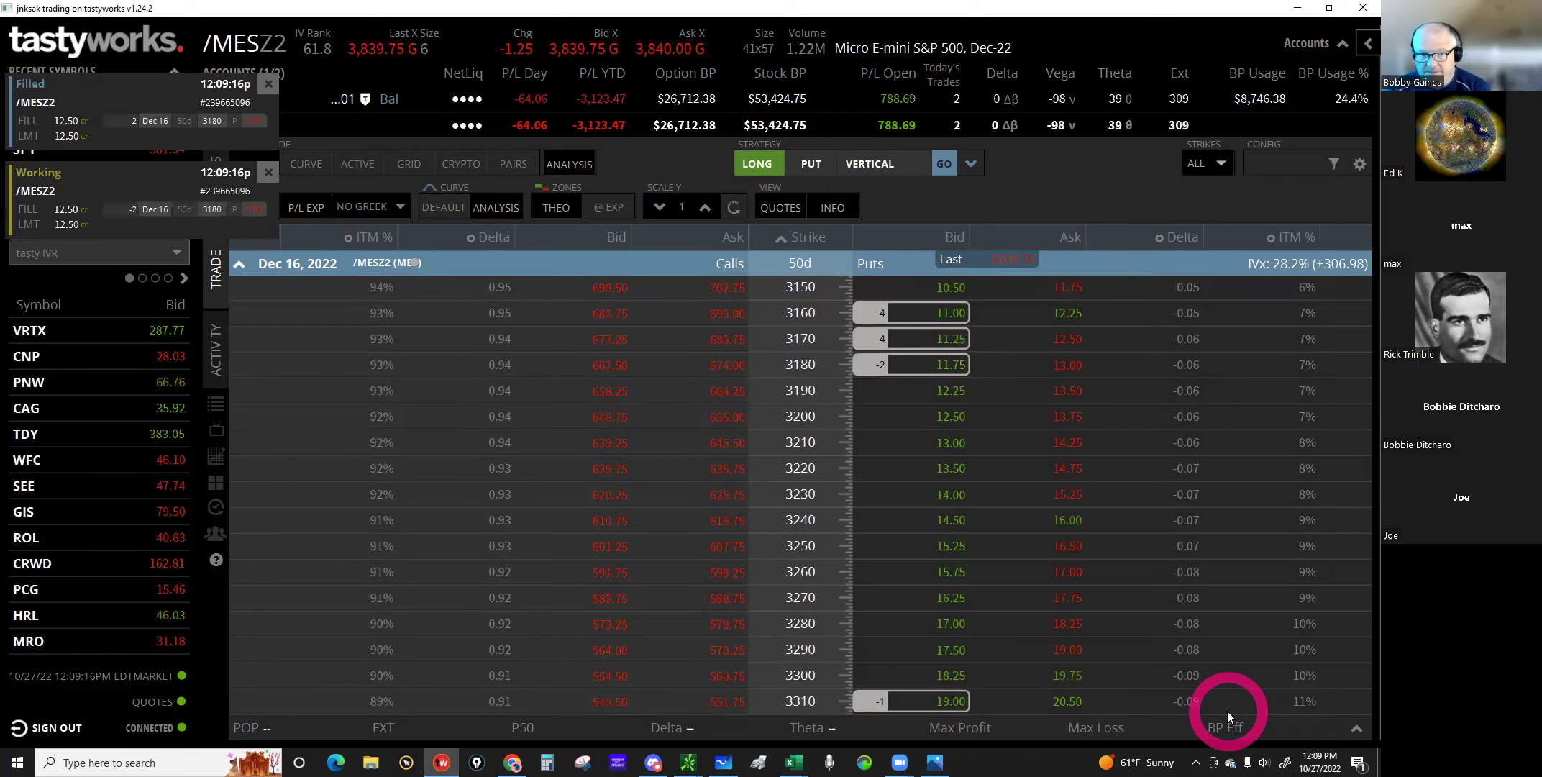
Step: Collapse the Dec 16, 2022 option chain to show only the list of expirations
{"action": "left_click", "coordinate": [824, 376]}
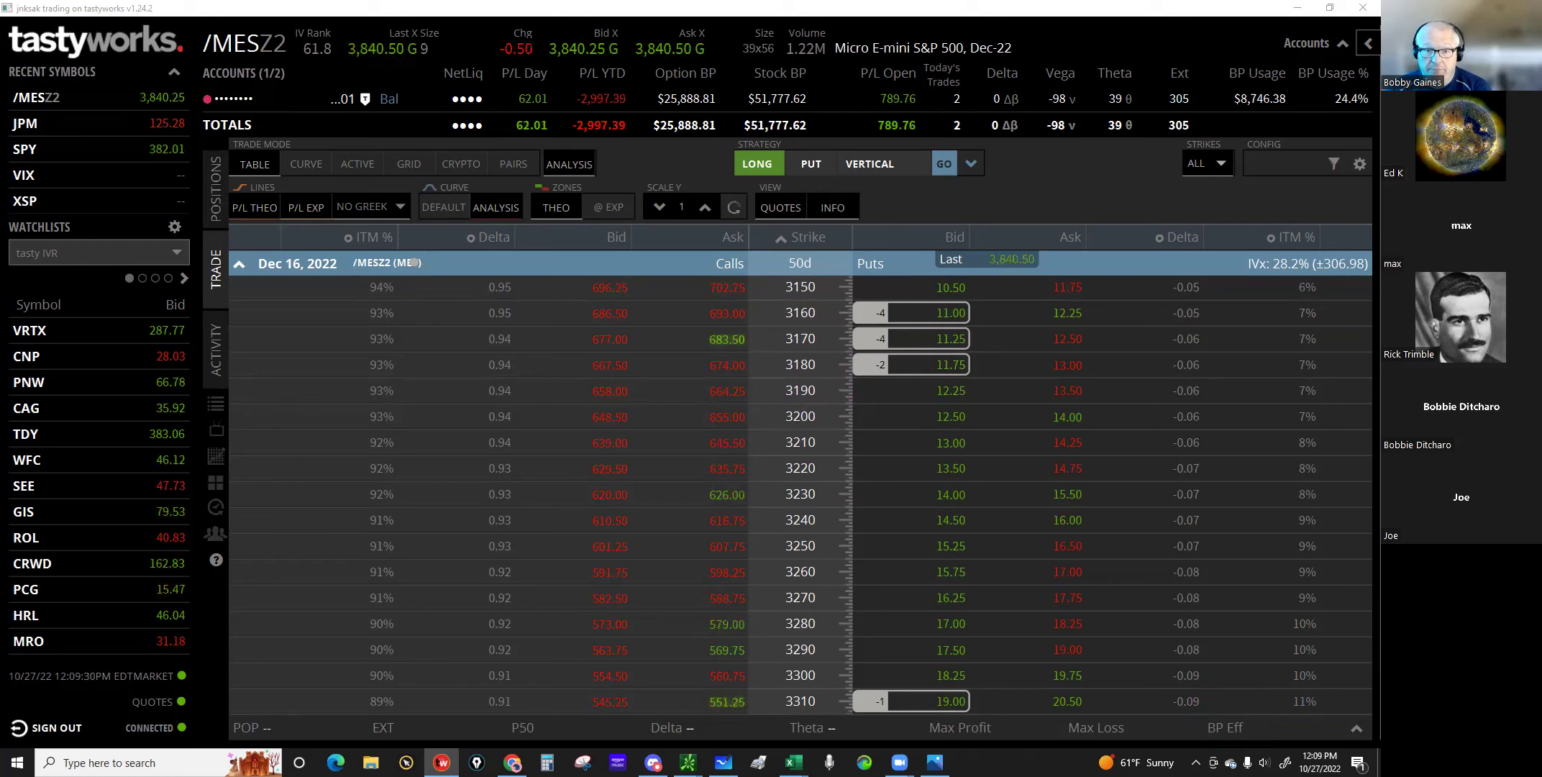
{"action": "left_click", "coordinate": [239, 266]}
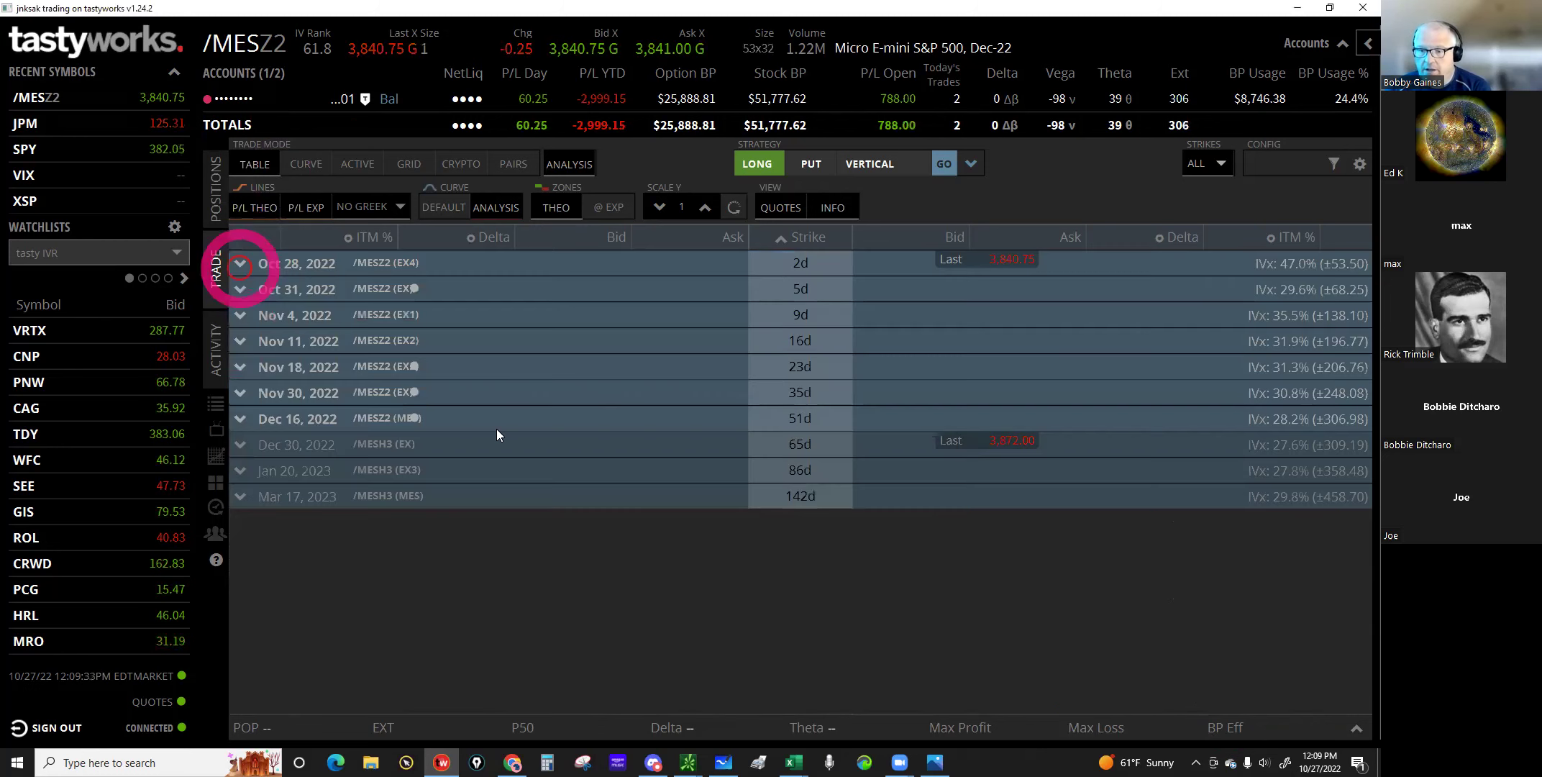
{"action": "left_click", "coordinate": [741, 358]}
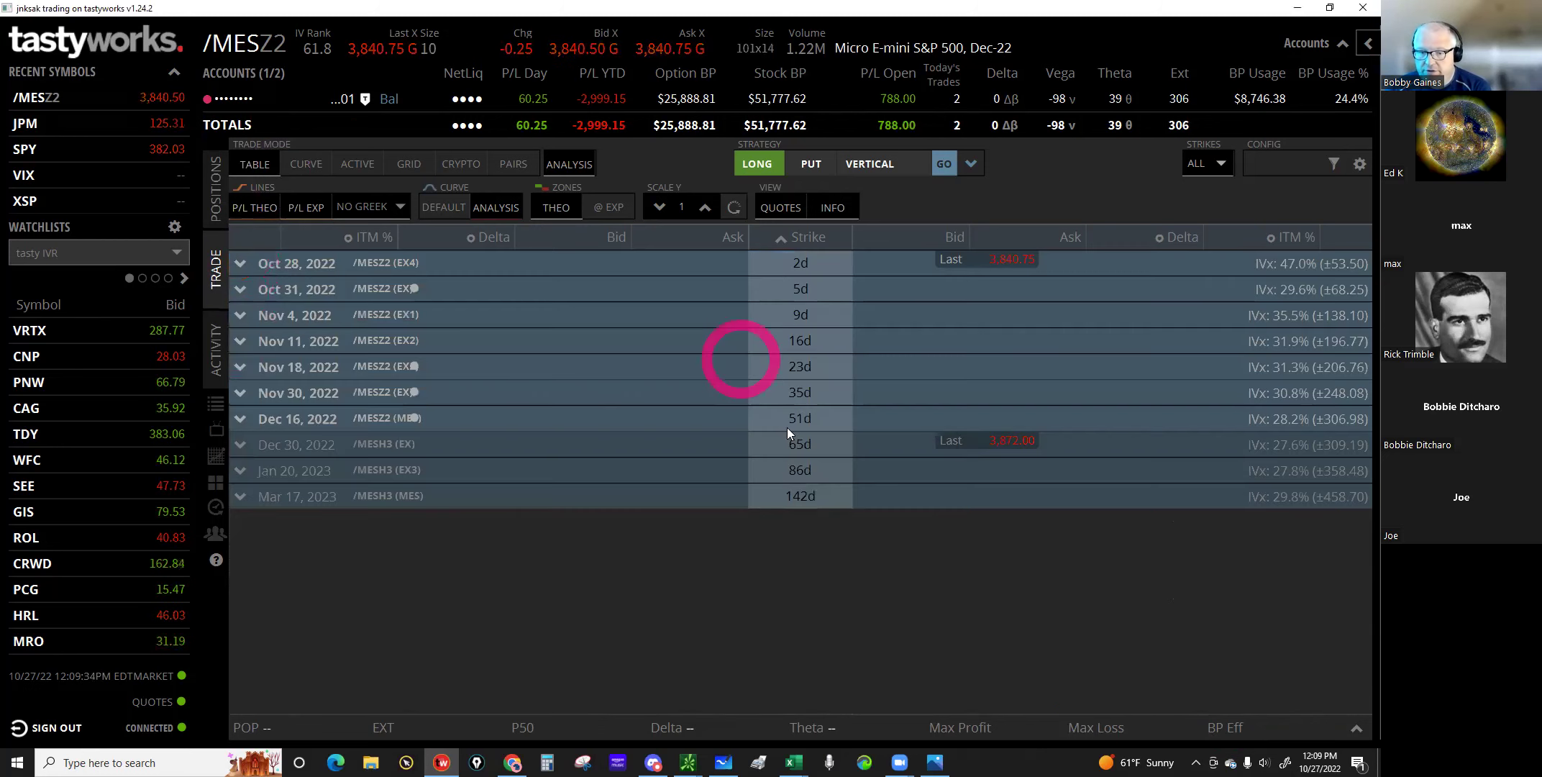
{"action": "left_click", "coordinate": [453, 443]}
{"action": "left_click", "coordinate": [451, 419]}
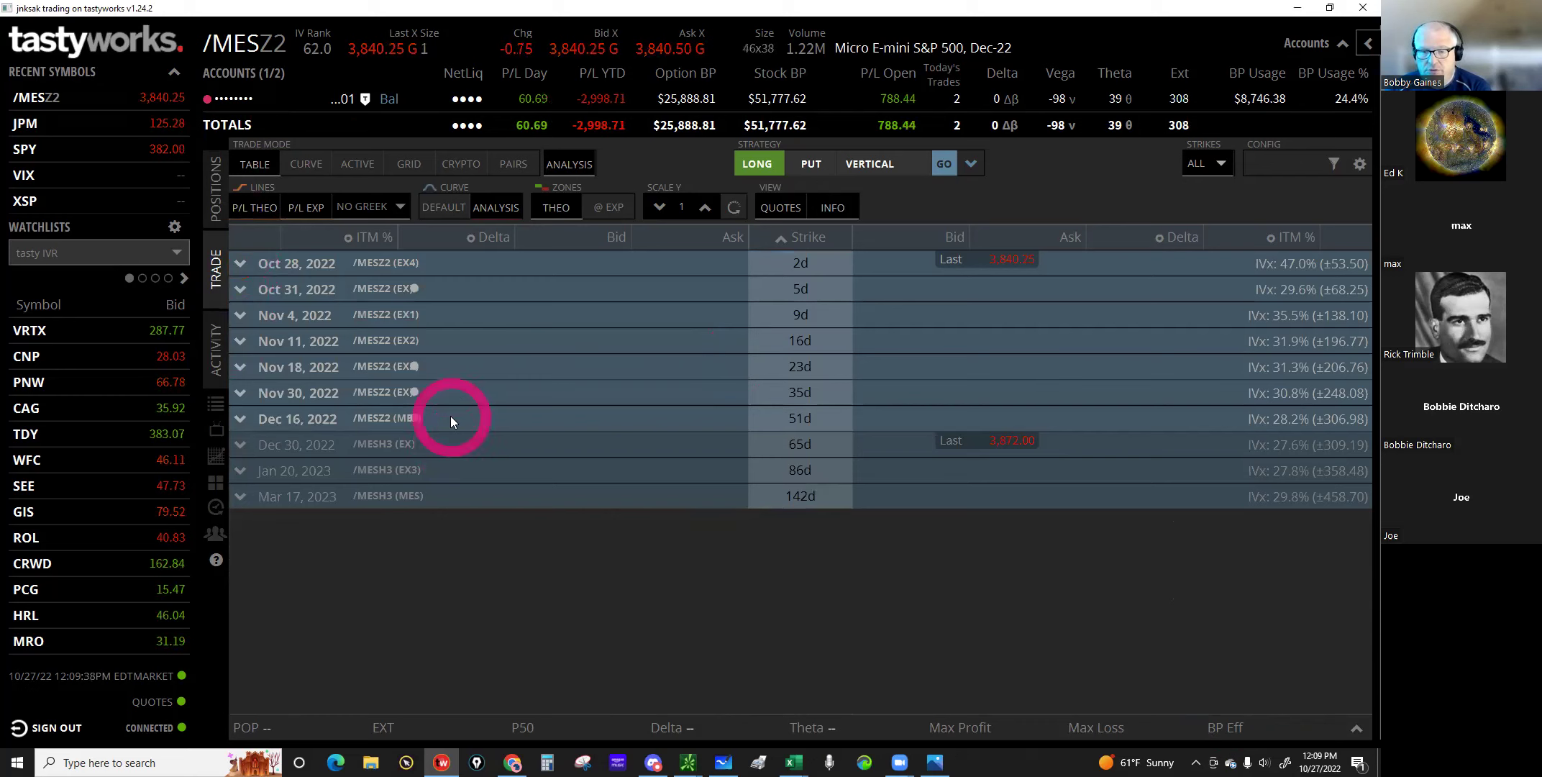
{"action": "left_click", "coordinate": [416, 419]}
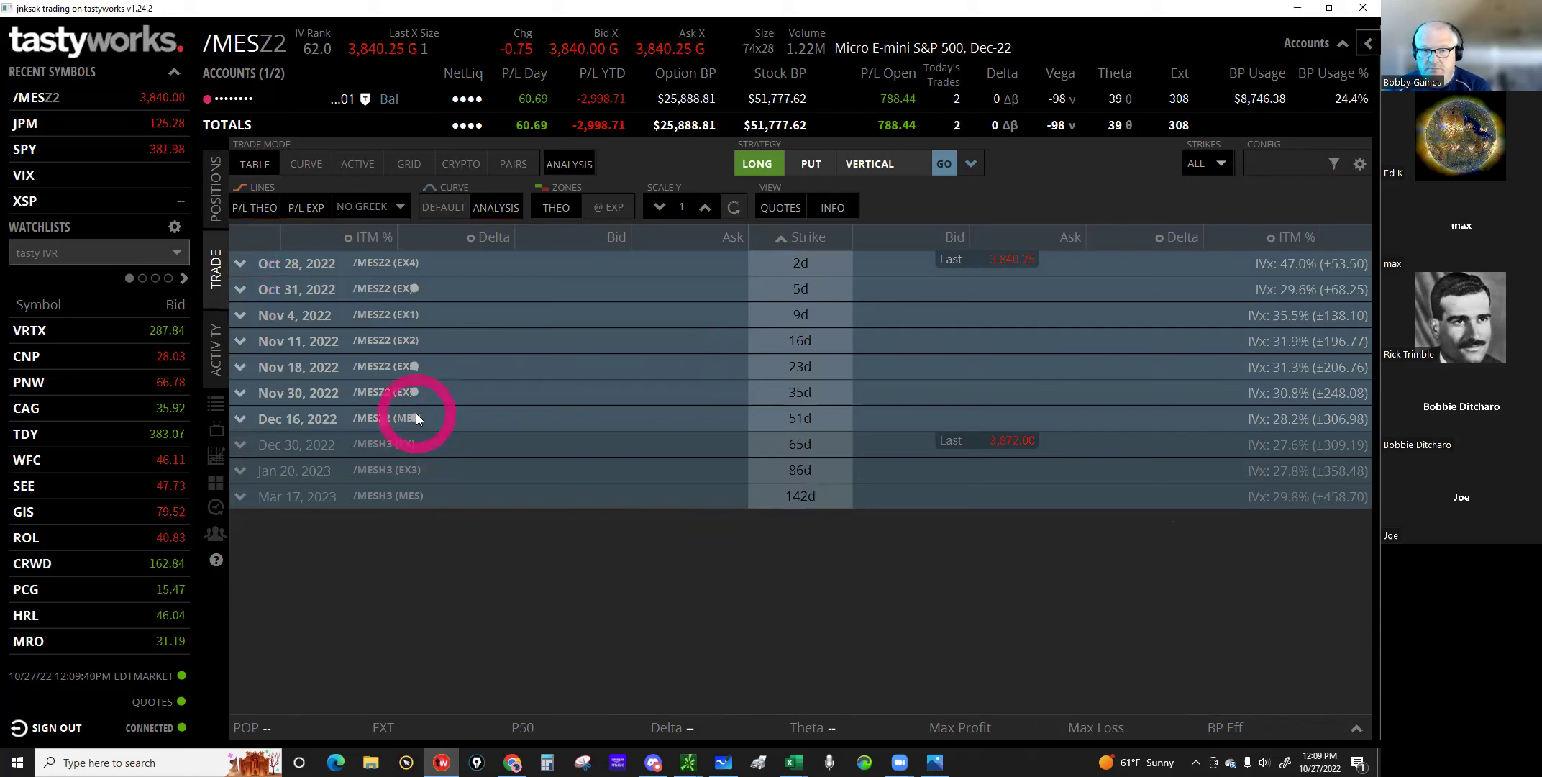
{"action": "left_click", "coordinate": [583, 267]}
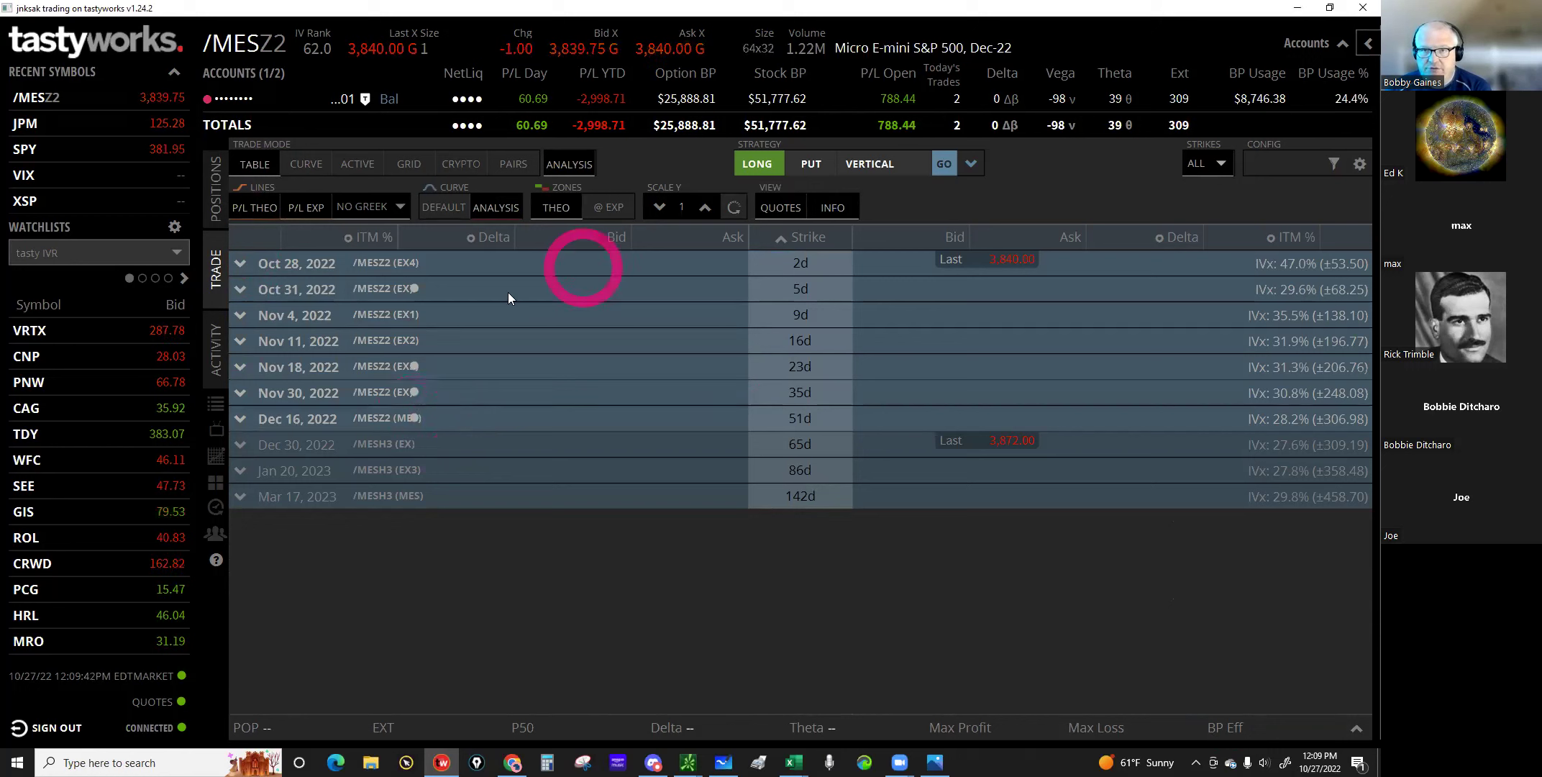
{"action": "left_click", "coordinate": [721, 9]}
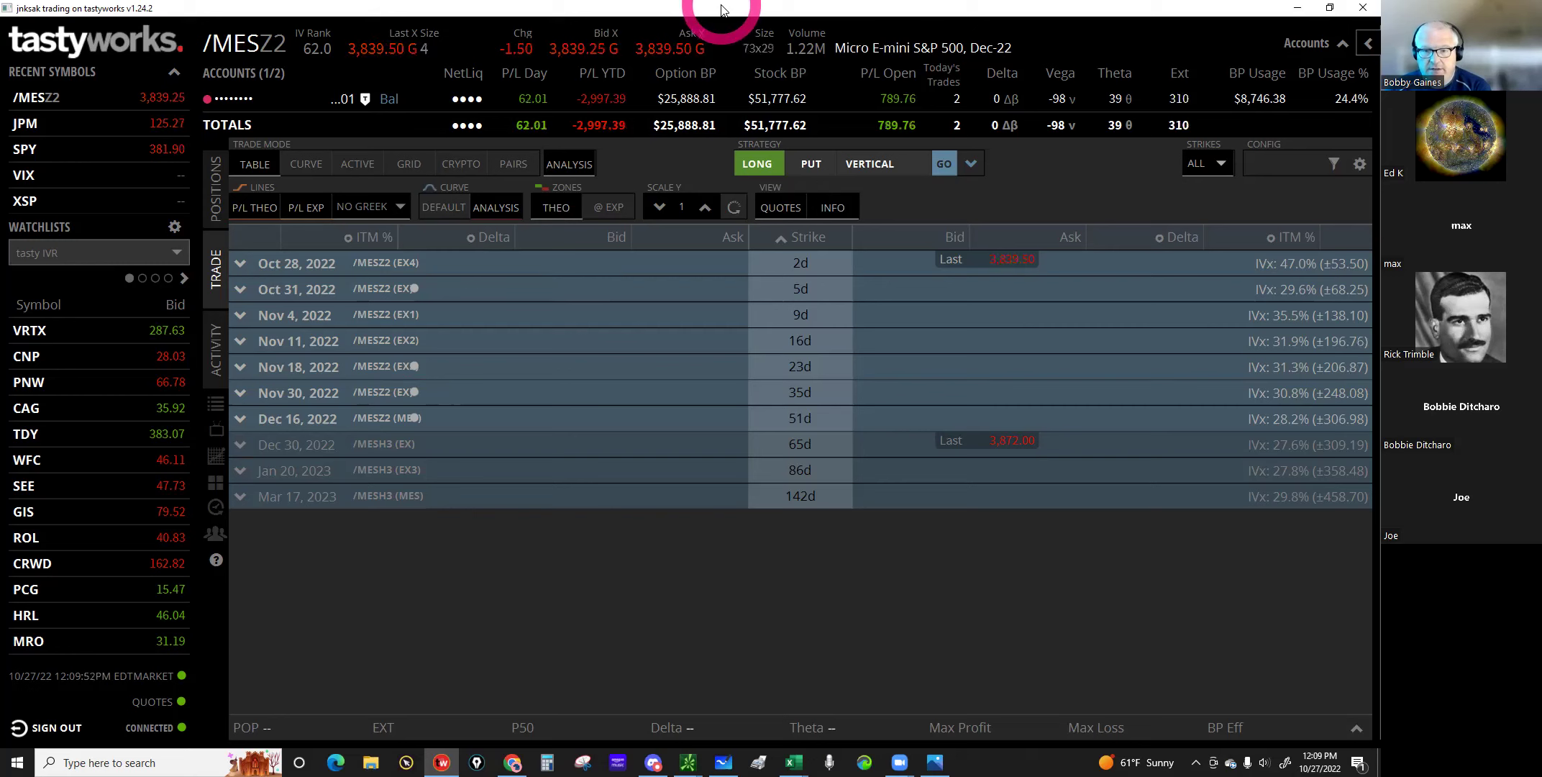
{"action": "left_click", "coordinate": [800, 332]}
{"action": "left_click", "coordinate": [604, 327]}
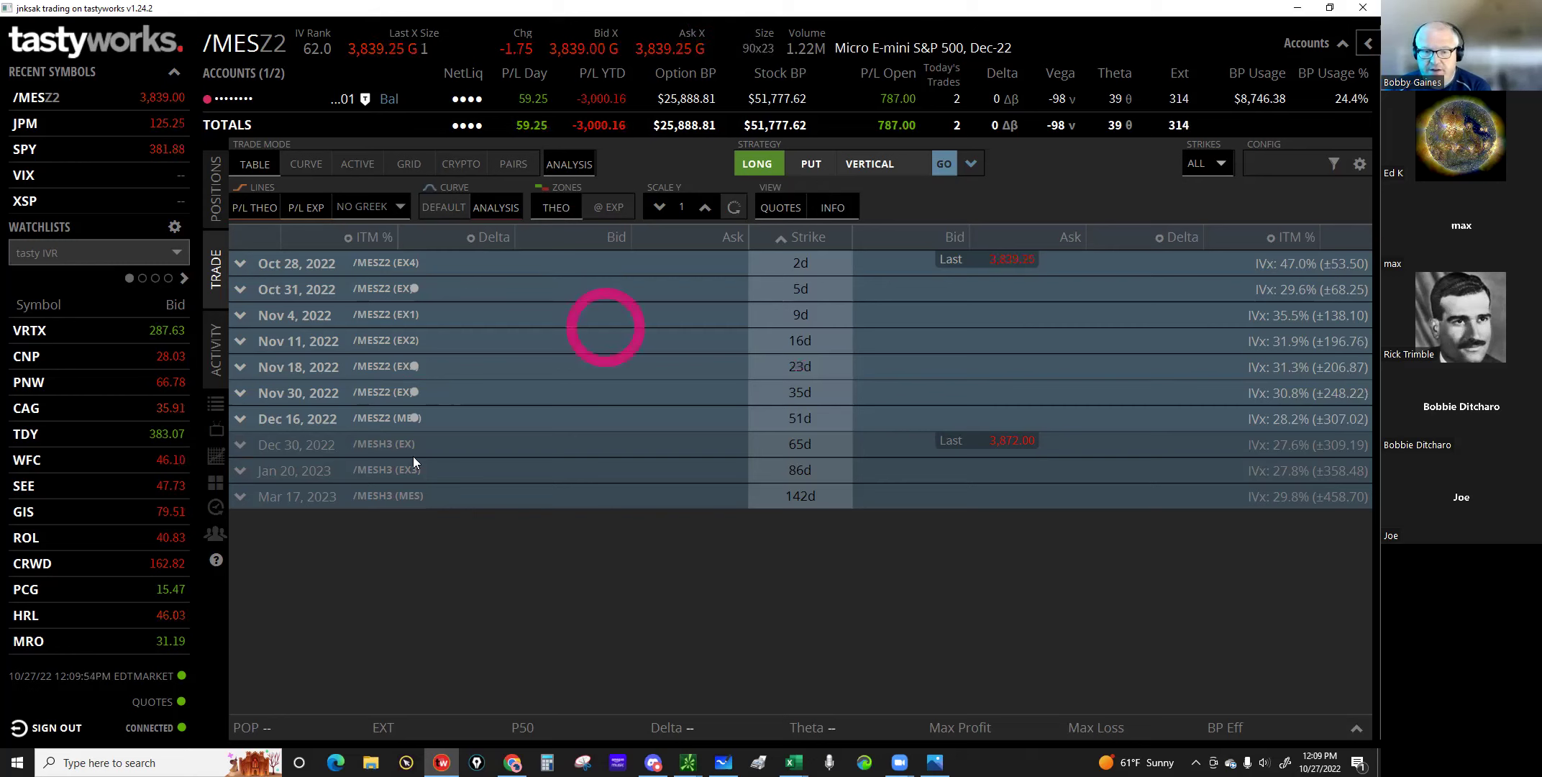
{"action": "left_click", "coordinate": [385, 414]}
{"action": "left_click", "coordinate": [446, 334]}
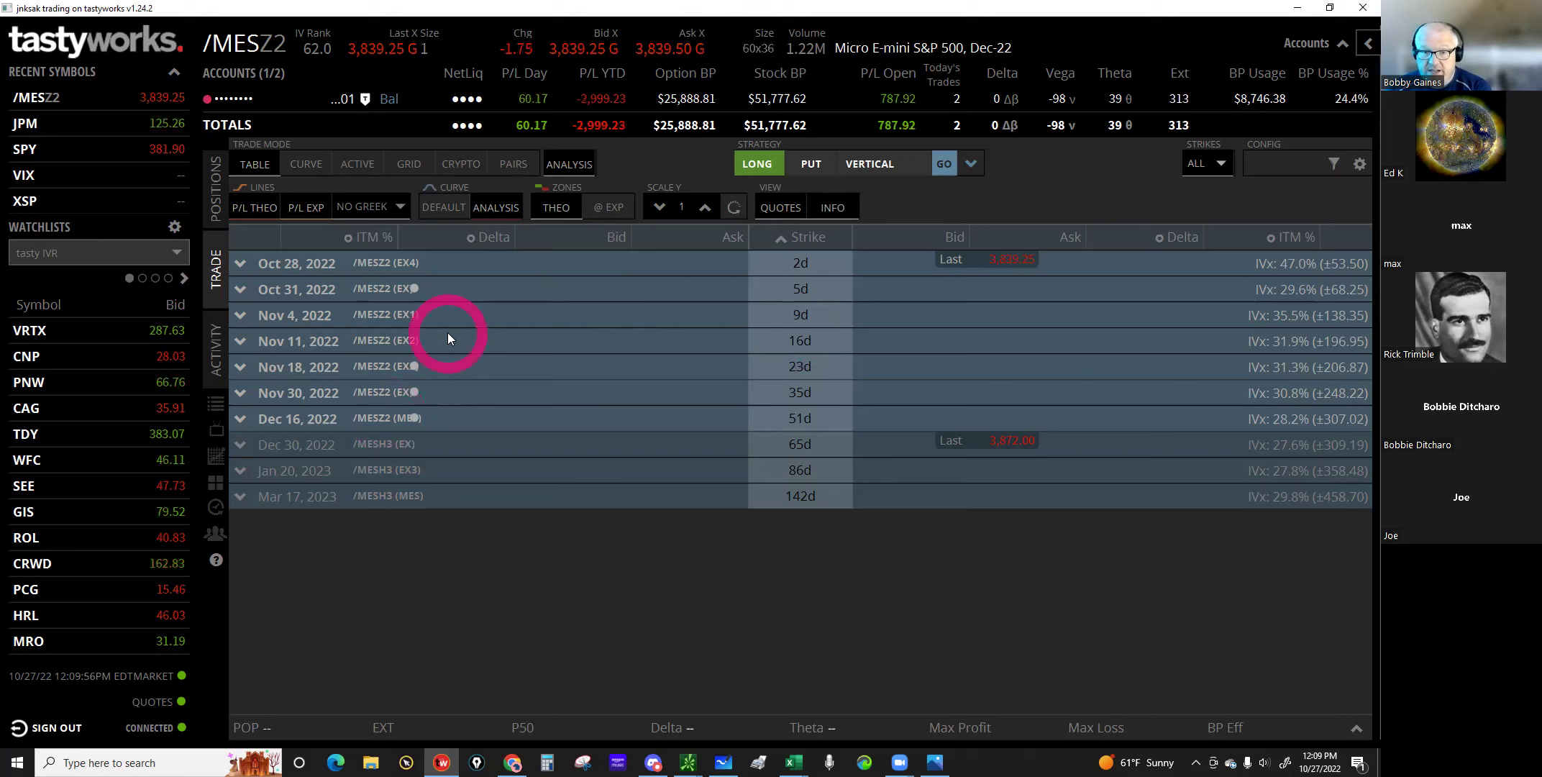
{"action": "left_click", "coordinate": [441, 322]}
{"action": "left_click", "coordinate": [586, 13]}
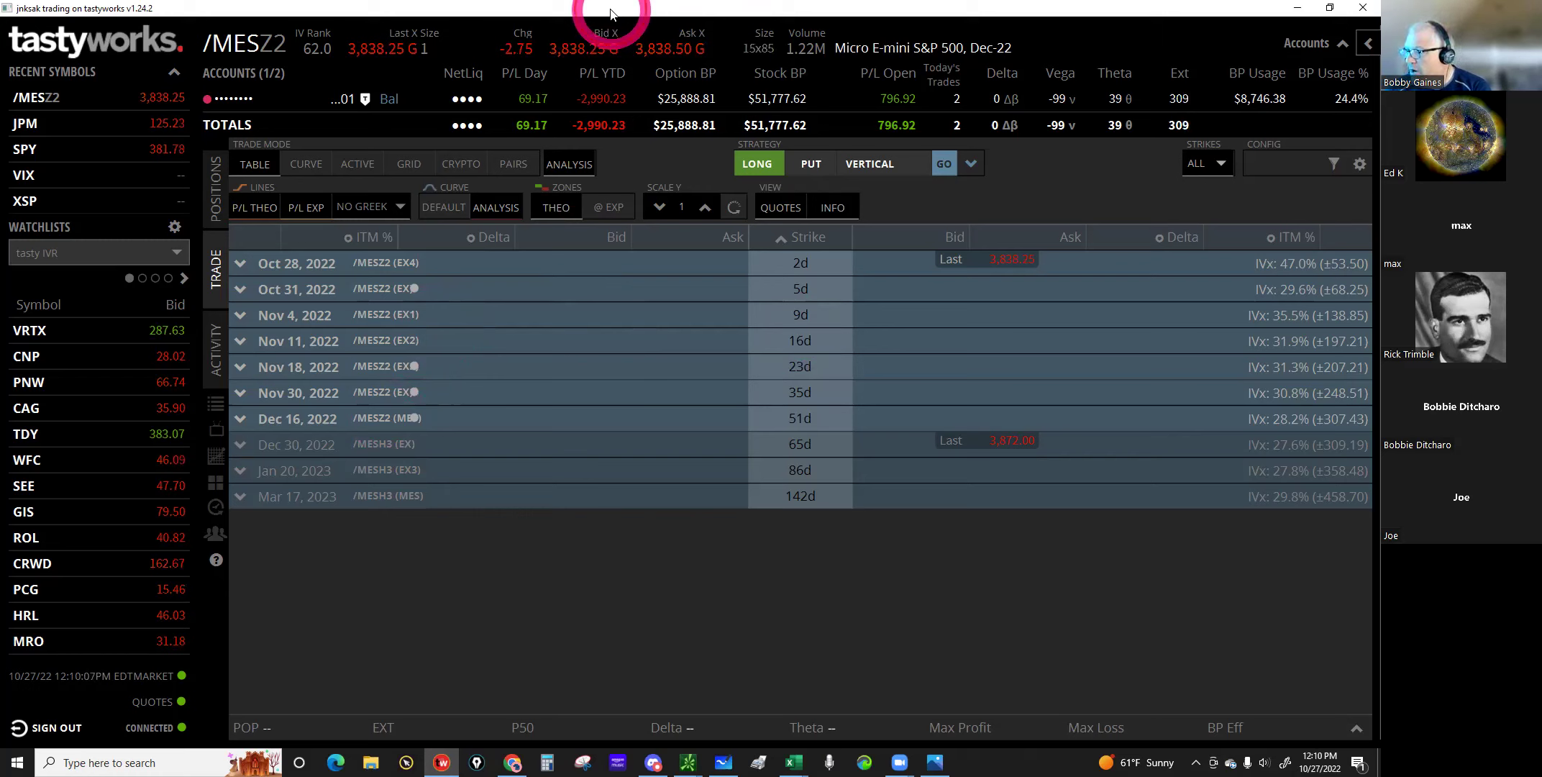
Step: Bring up the Medium article on Coach Nick Saban's process thinking in the browser, maximize it to view, and minimize the window
{"action": "key", "text": "alt+Tab"}
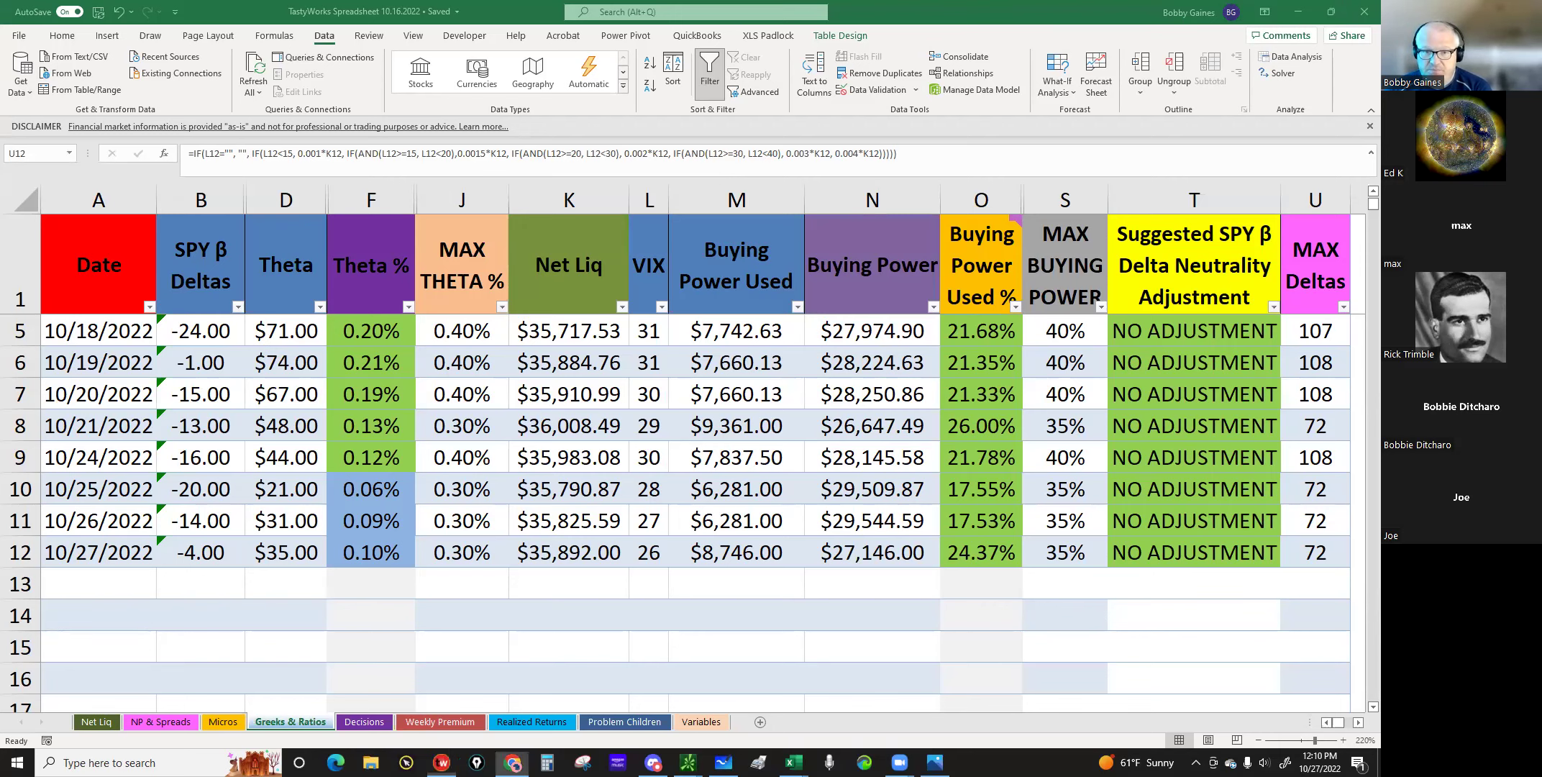
{"action": "key", "text": "alt+Tab"}
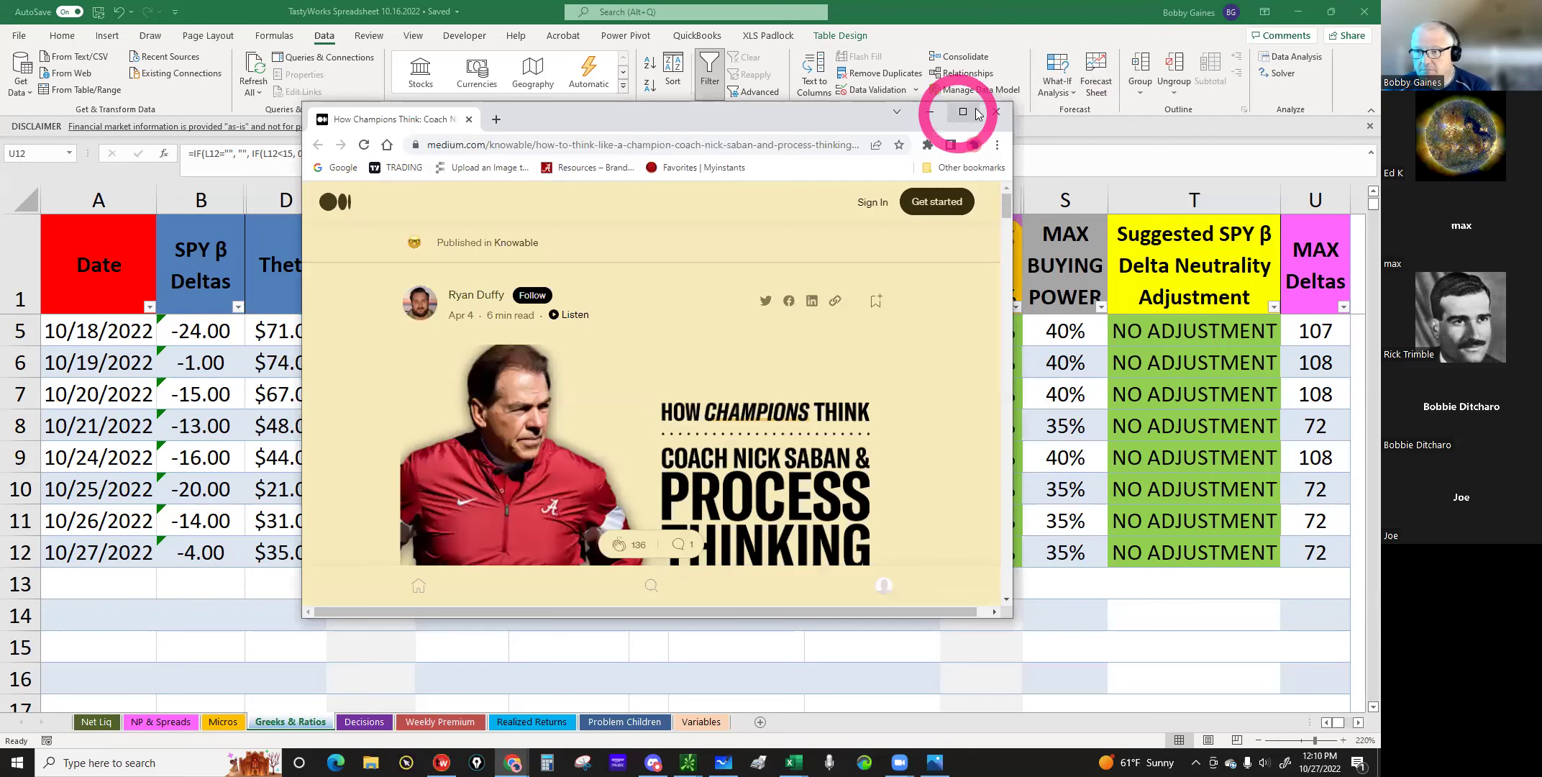
{"action": "left_click", "coordinate": [961, 113]}
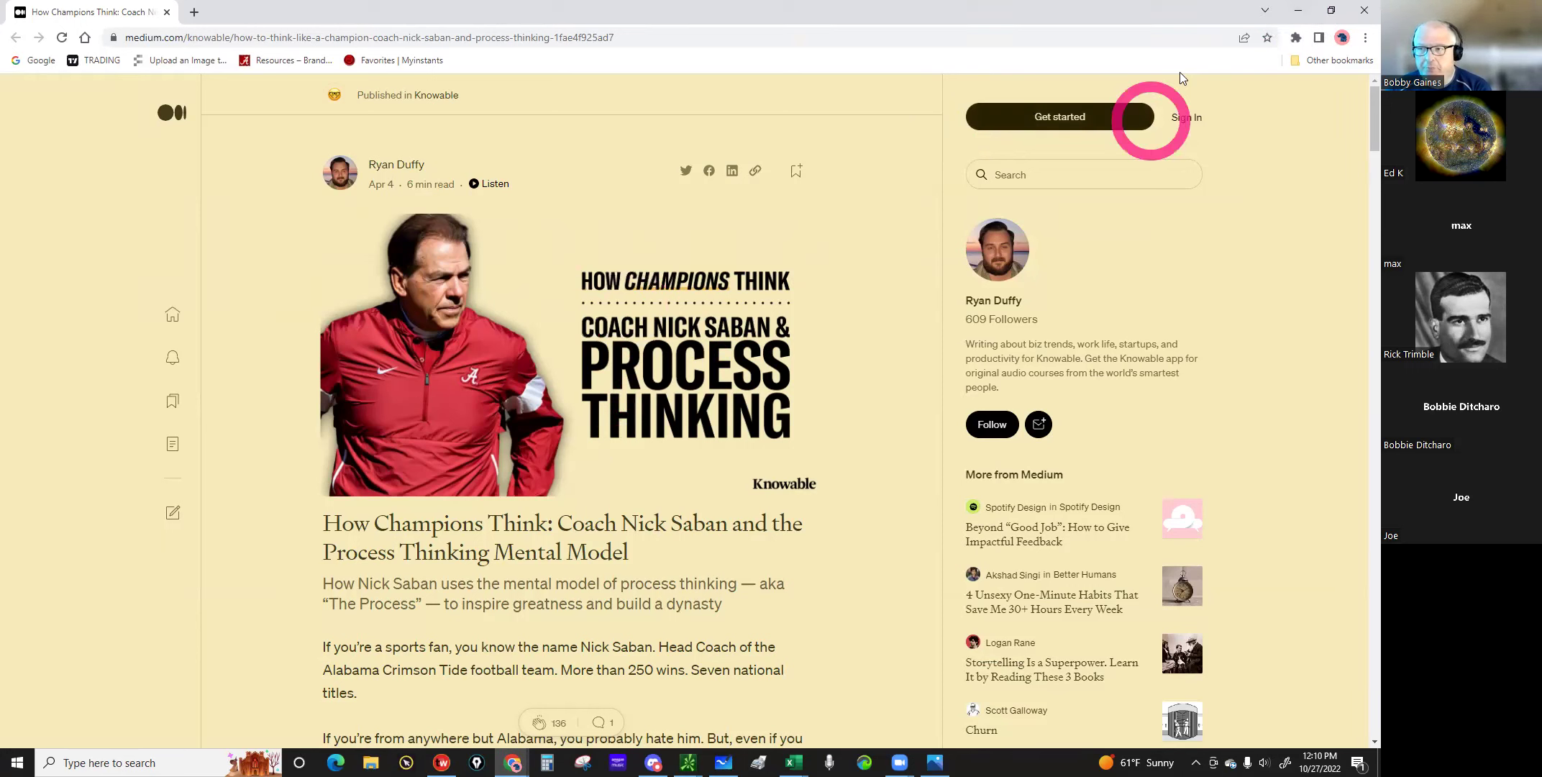
{"action": "left_click", "coordinate": [1292, 19]}
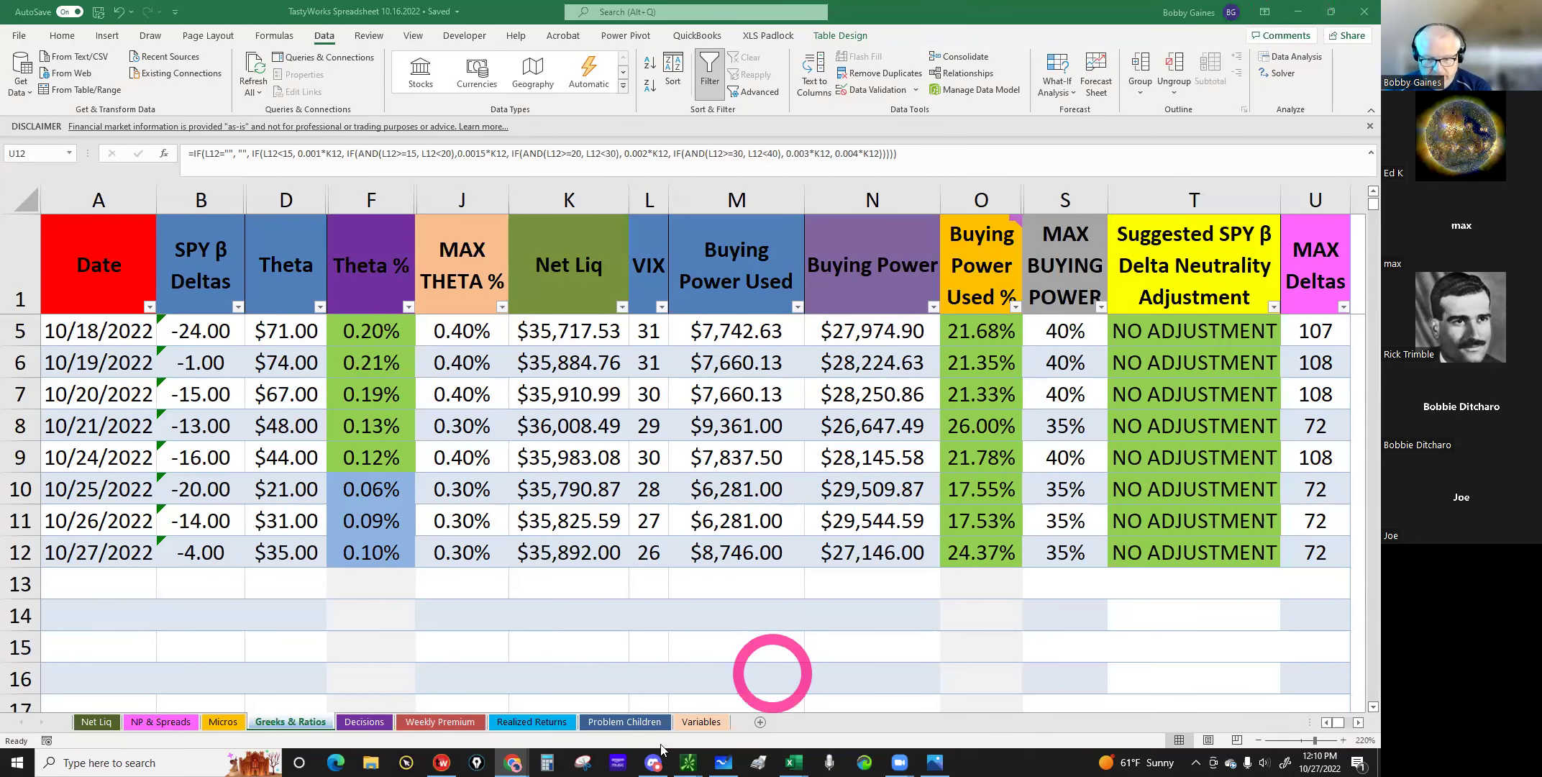
Step: Switch to the main thinkorswim window, open Activity and Positions, and expand the sidebar to check the account's Net Liq
{"action": "mouse_move", "coordinate": [687, 761]}
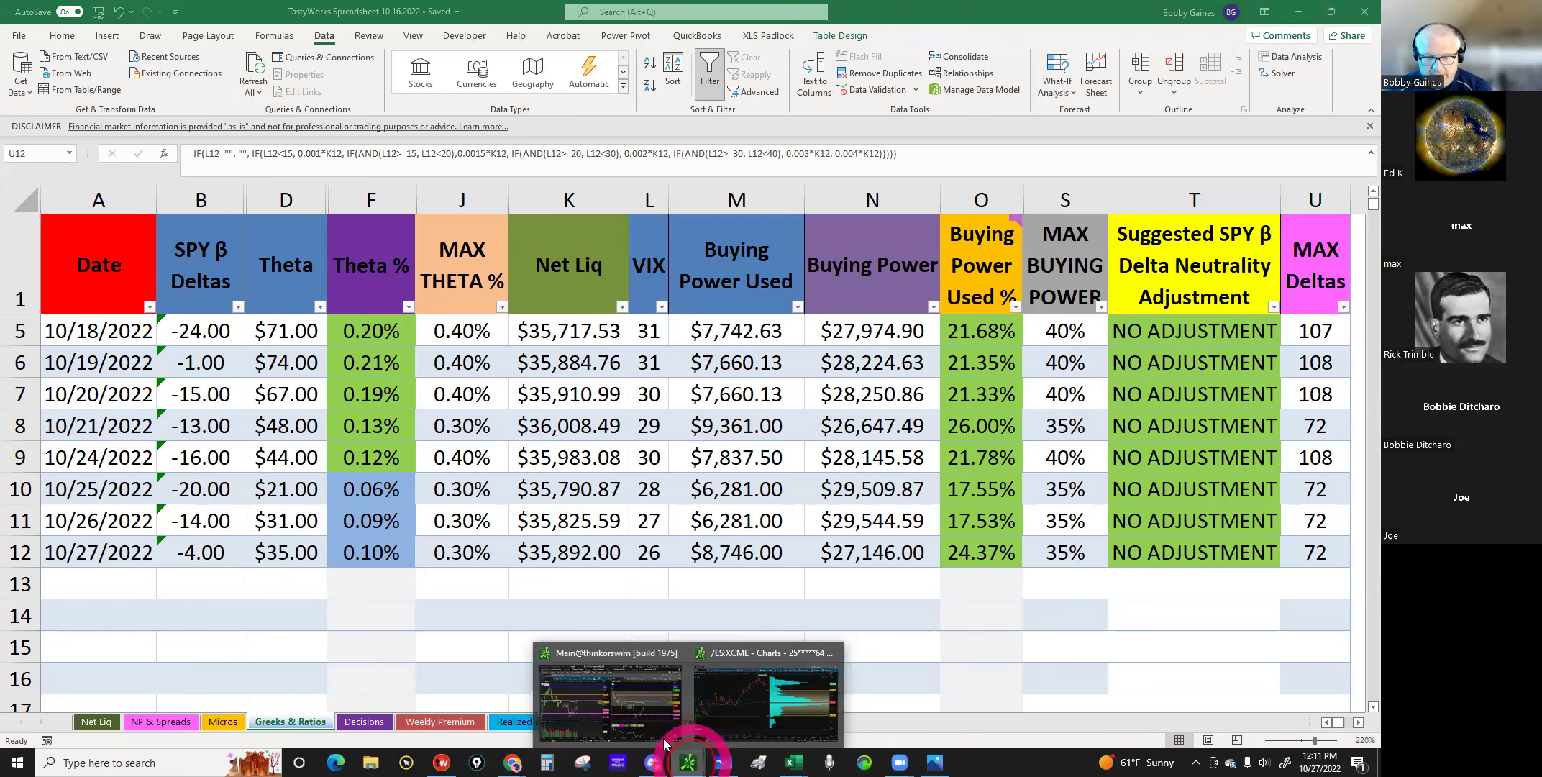
{"action": "left_click", "coordinate": [630, 704]}
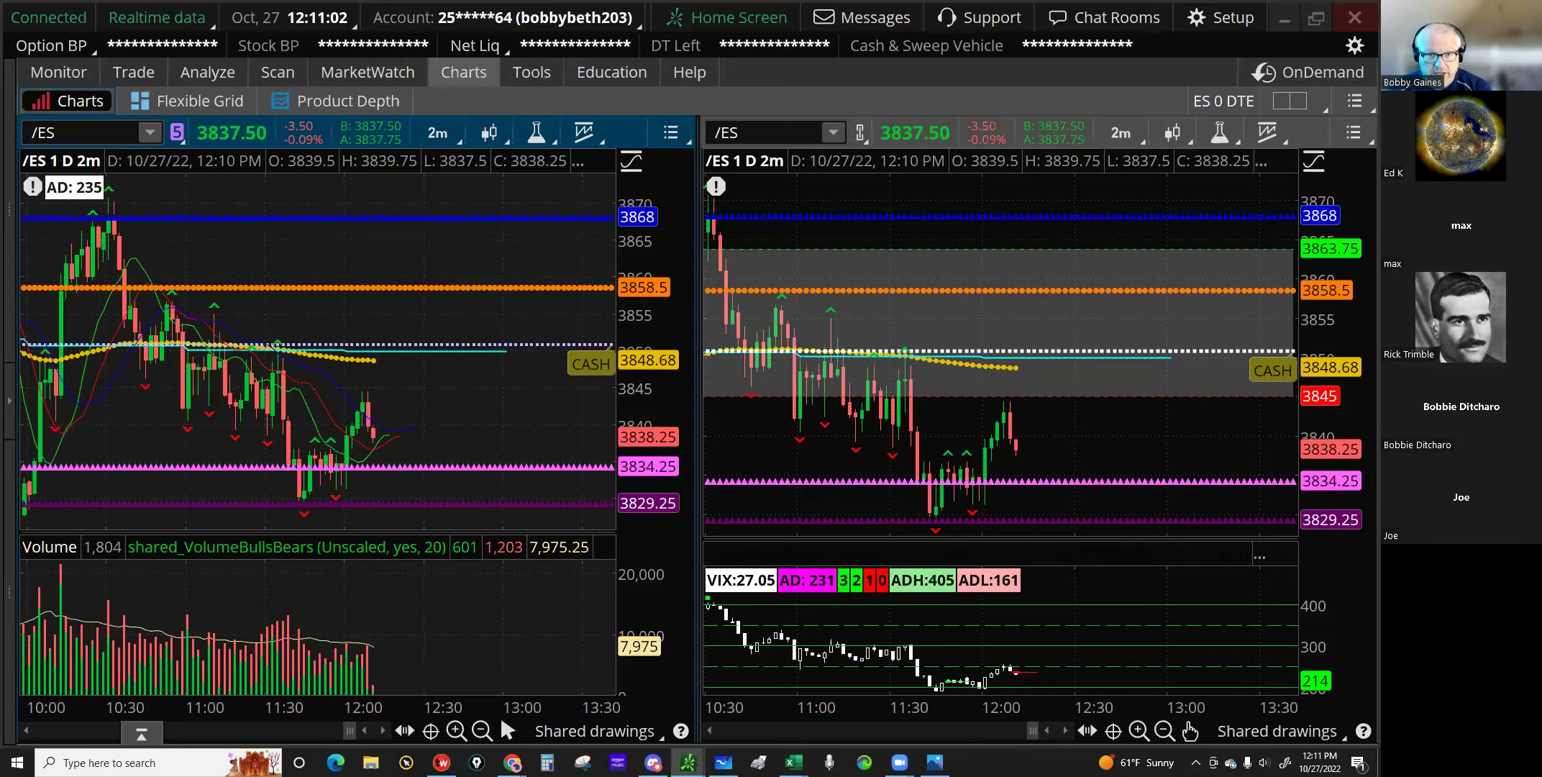
{"action": "left_click", "coordinate": [57, 79]}
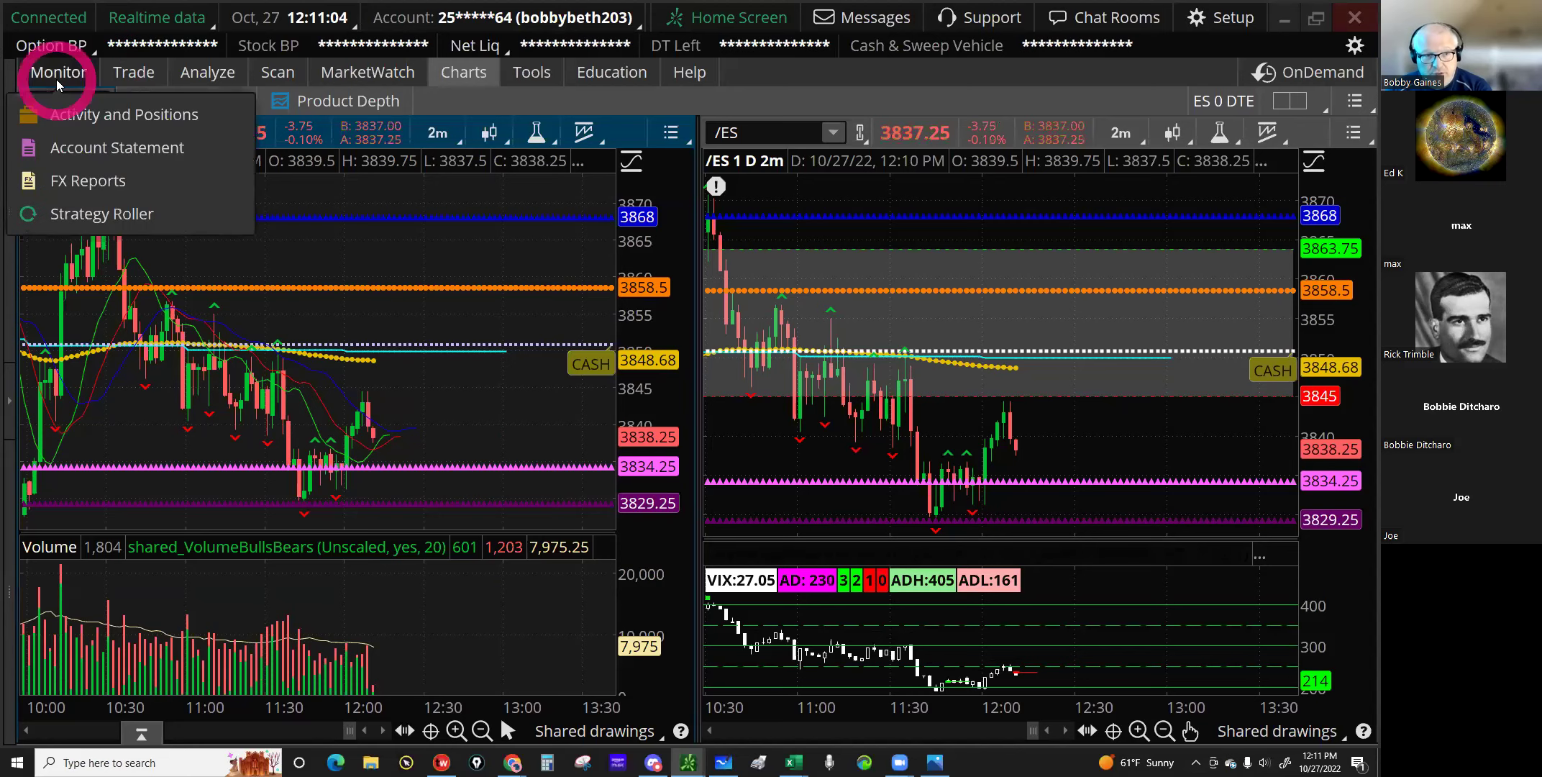
{"action": "left_click", "coordinate": [43, 115]}
{"action": "left_click", "coordinate": [13, 389]}
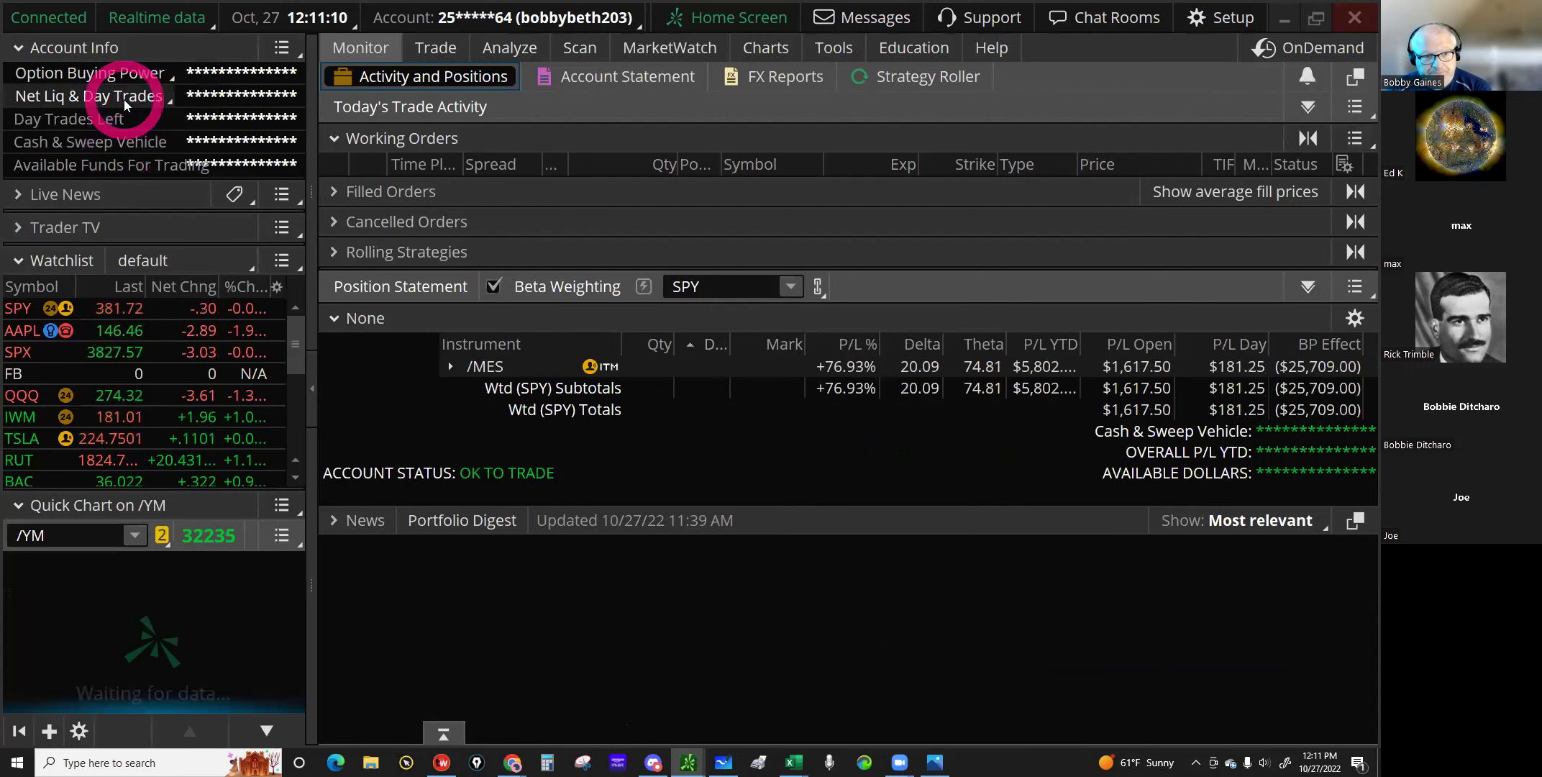
{"action": "mouse_move", "coordinate": [125, 99]}
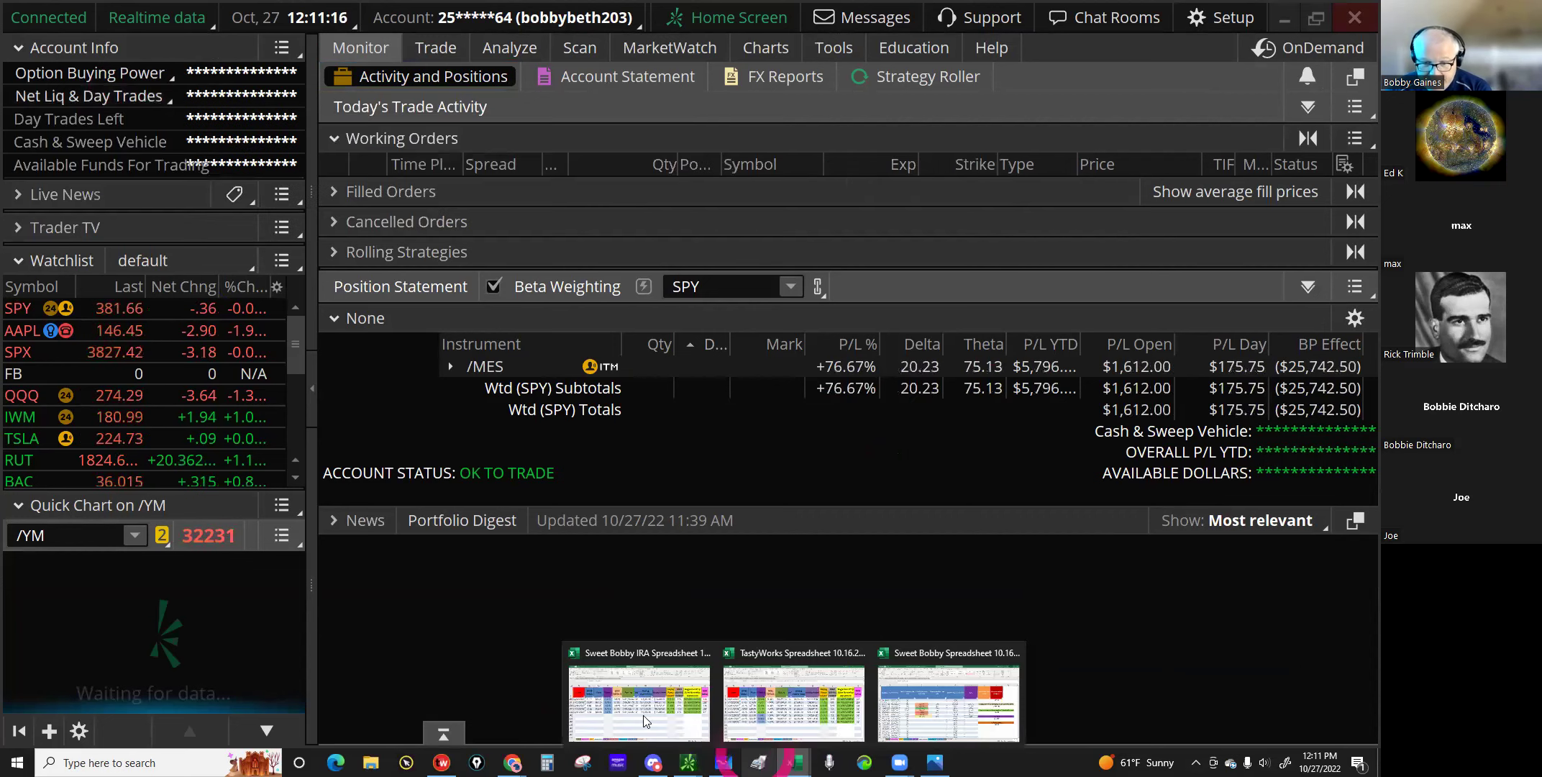
Step: Switch to the Sweet Bobby IRA spreadsheet in Excel and enter a Net Liquidation Value of 103782 in row 142 of the Net Liq sheet
{"action": "left_click", "coordinate": [643, 714]}
{"action": "left_click", "coordinate": [93, 722]}
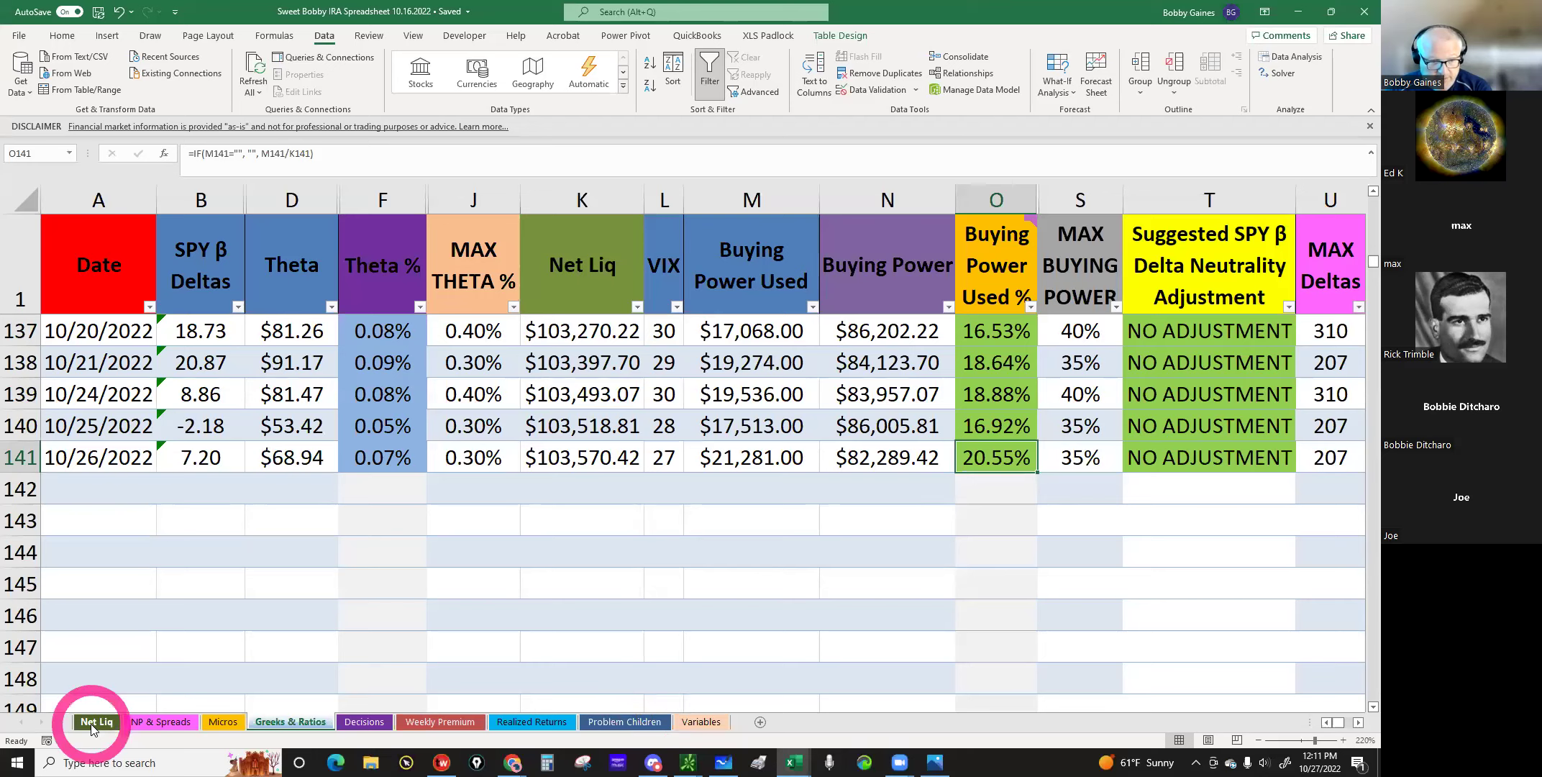
{"action": "scroll", "coordinate": [268, 576], "scroll_direction": "down", "scroll_amount": 7}
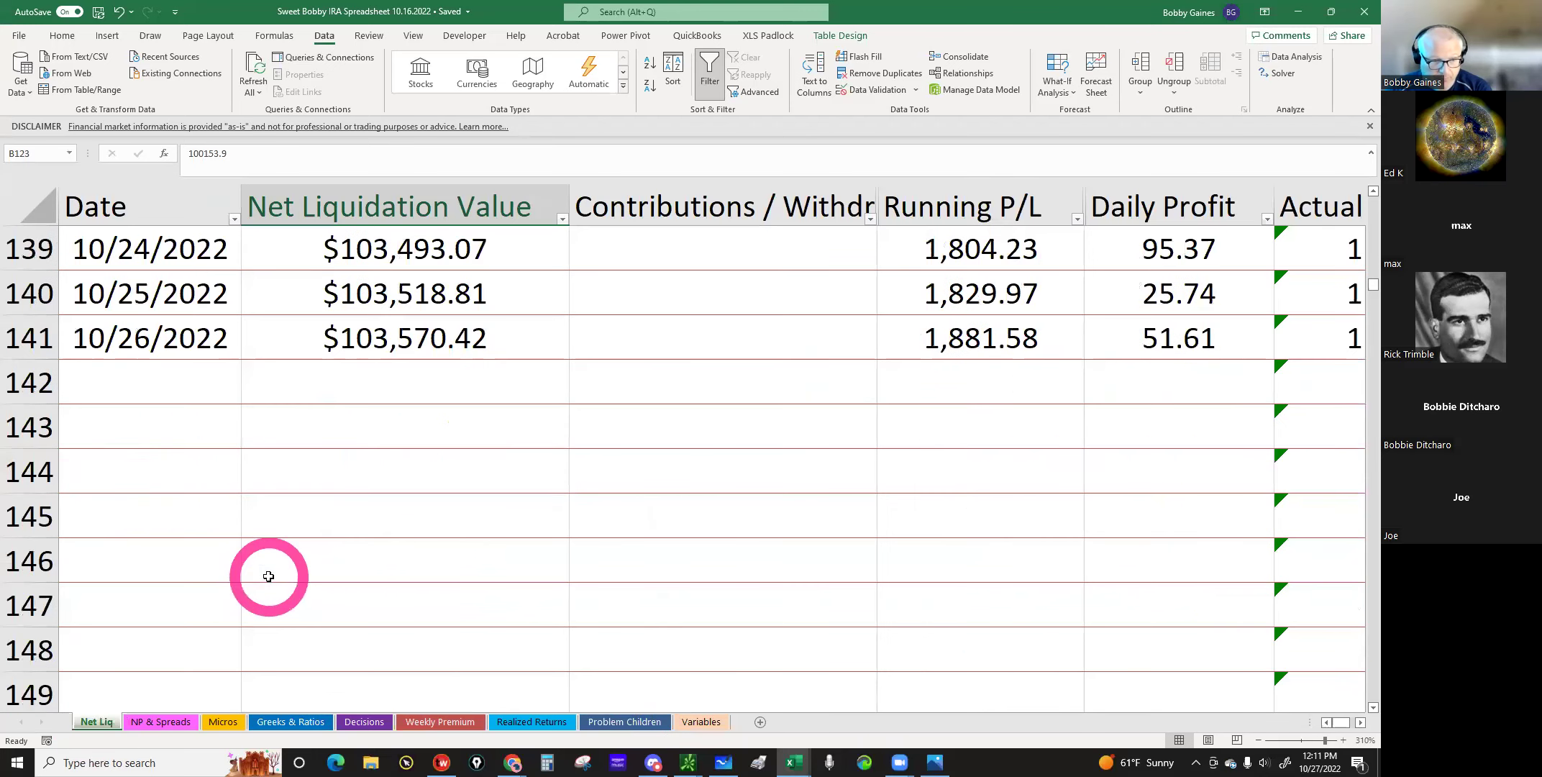
{"action": "left_click", "coordinate": [347, 383]}
{"action": "type", "text": "103"}
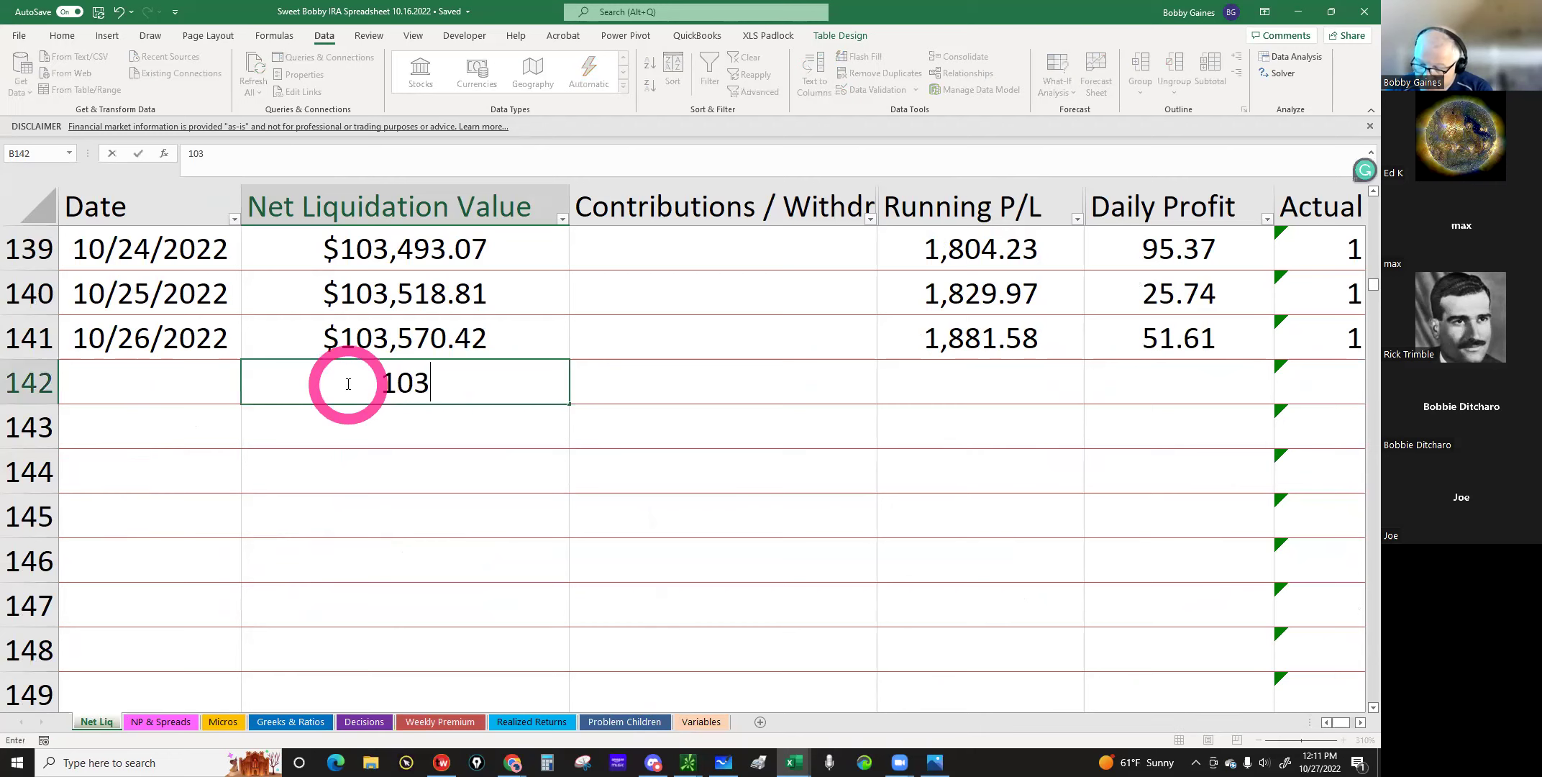
{"action": "type", "text": "782"}
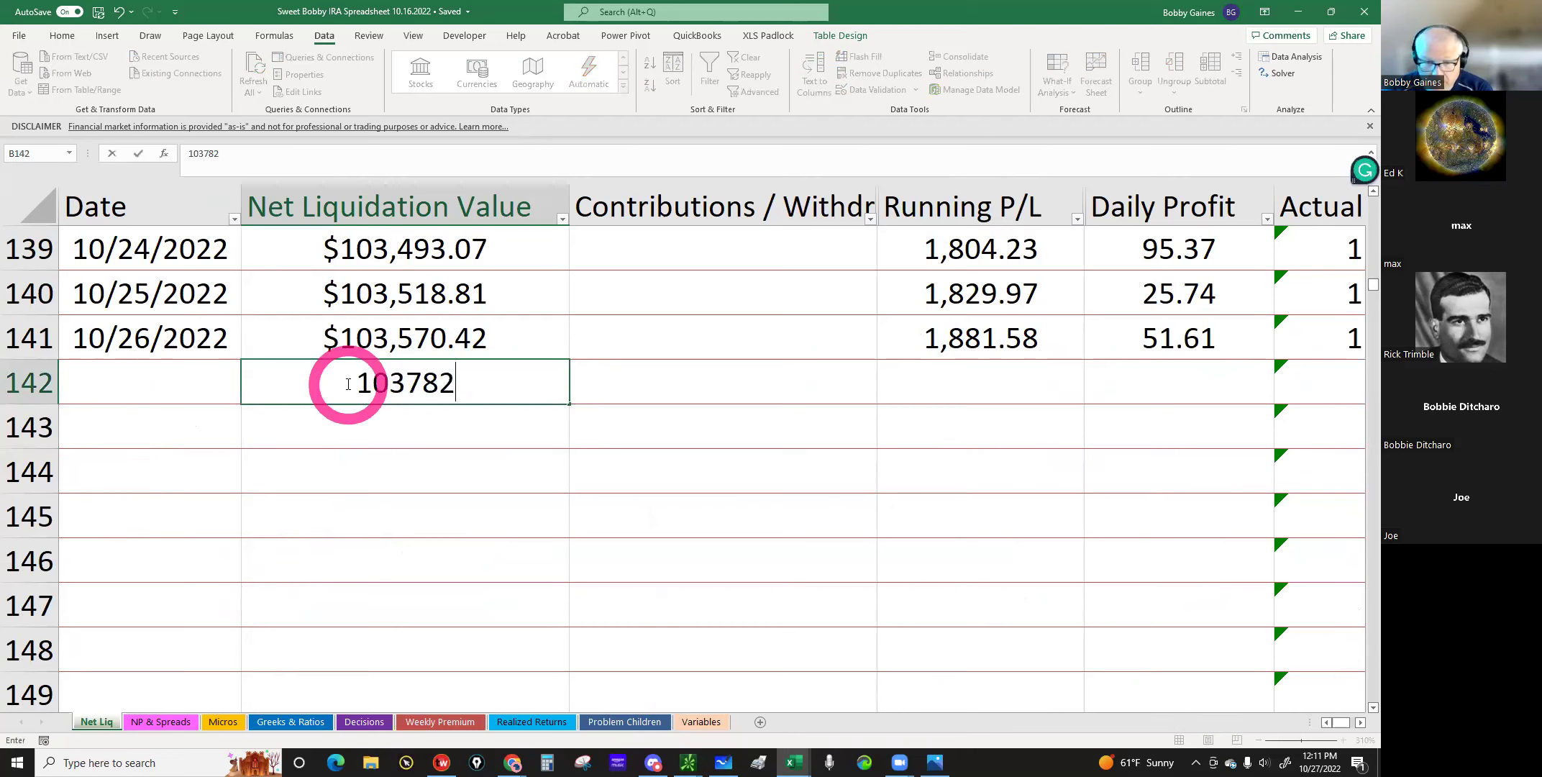
{"action": "key", "text": "Return"}
Step: Date the new Net Liq entry in row 142 as 10/27/22
{"action": "left_click", "coordinate": [162, 382]}
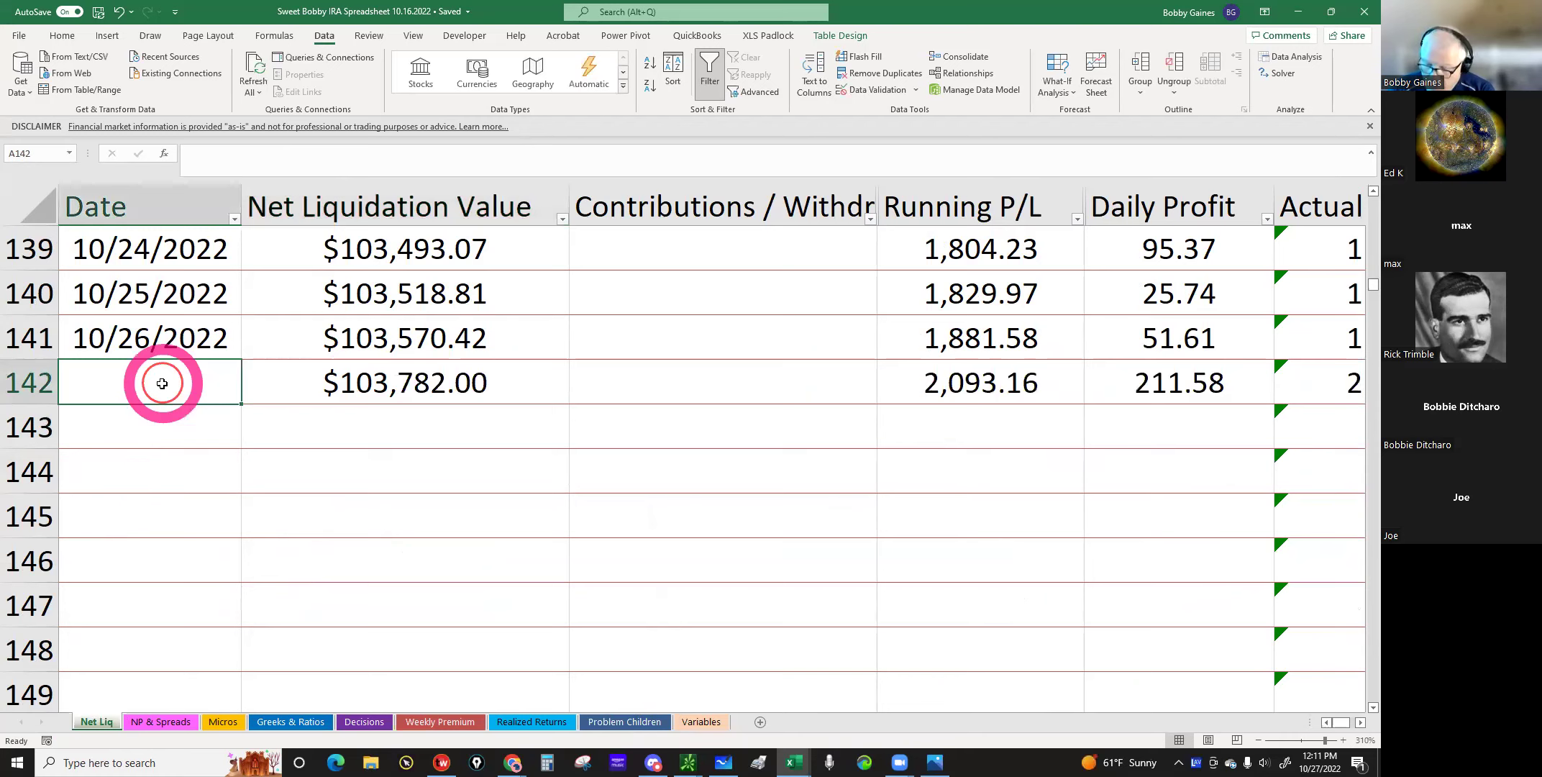
{"action": "type", "text": "10/27"}
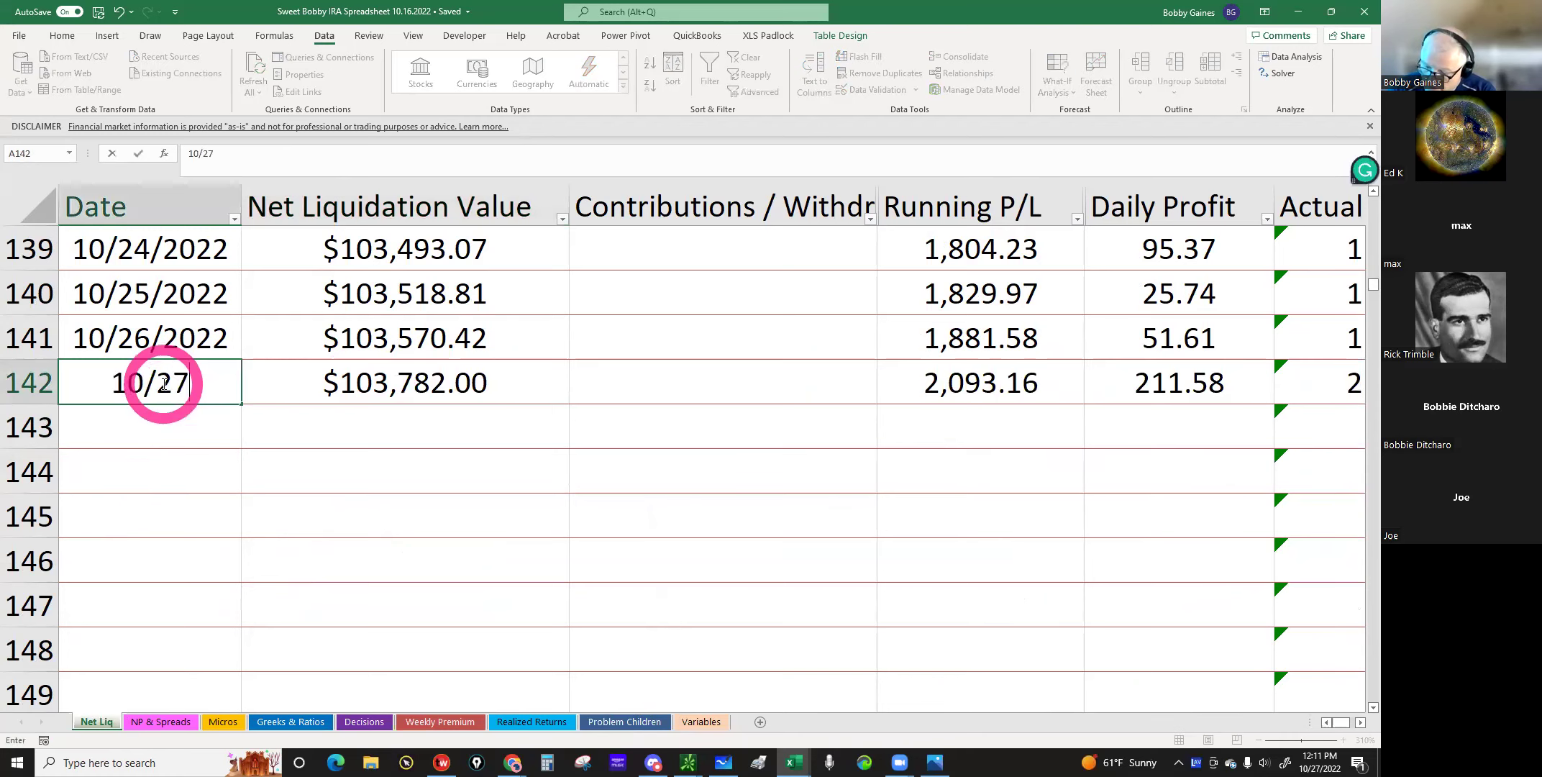
{"action": "type", "text": "/22"}
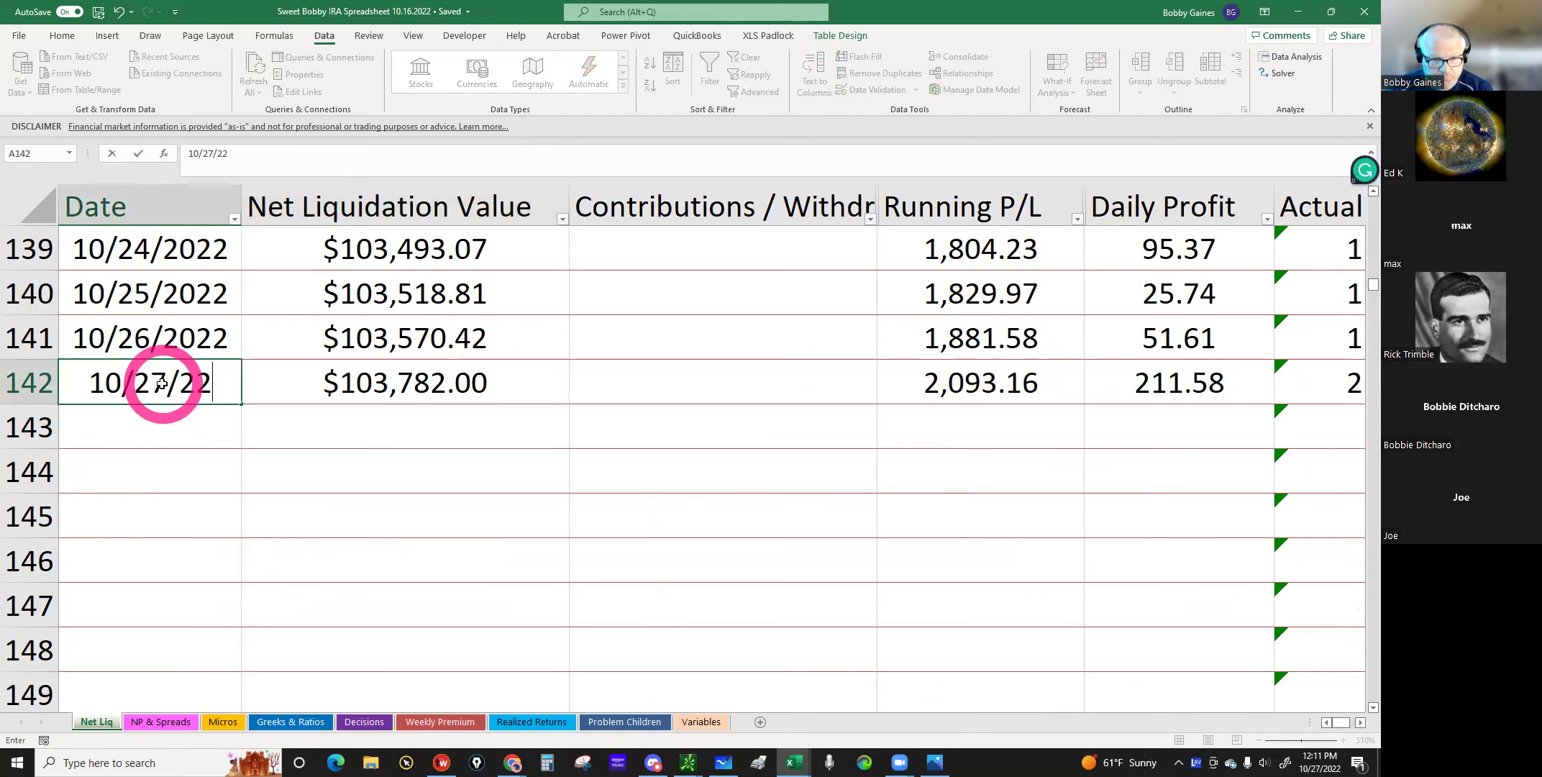
{"action": "key", "text": "Return"}
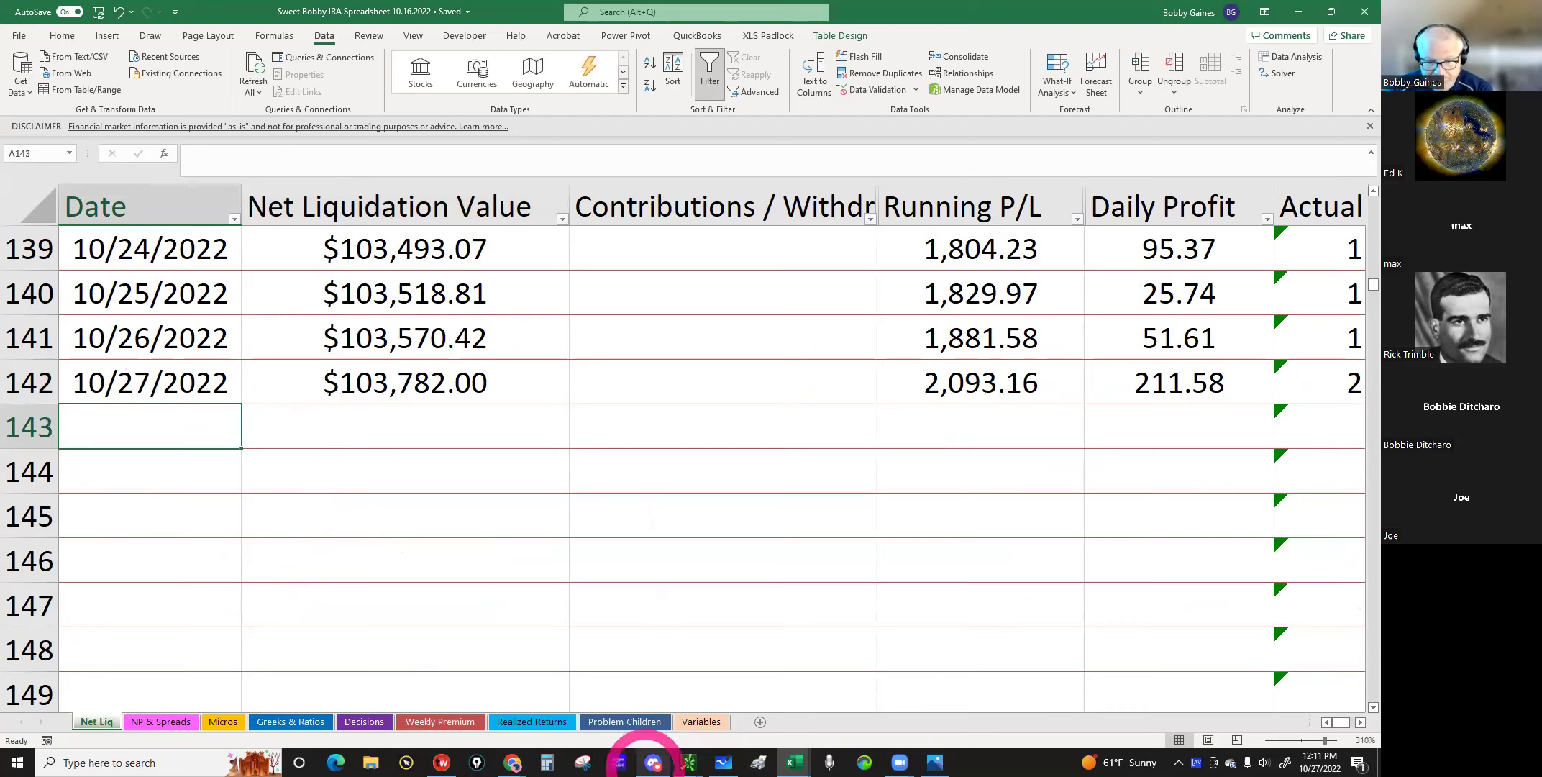
Step: Select the SPY β Deltas cell of row 142 in Greeks & Ratios, then switch to thinkorswim and collapse its sidebar to read /MES Delta and Theta
{"action": "left_click", "coordinate": [284, 721]}
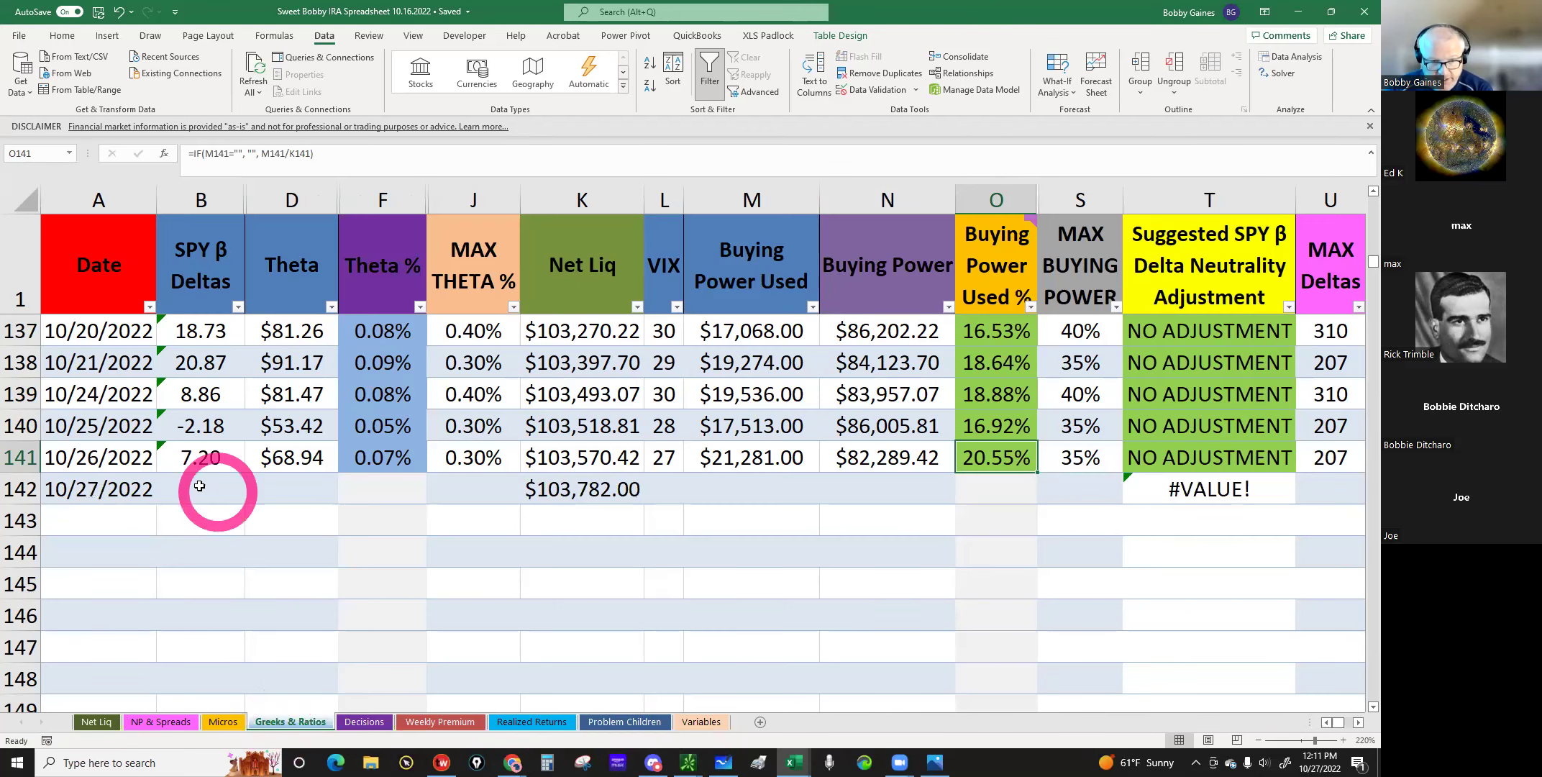
{"action": "left_click", "coordinate": [218, 499]}
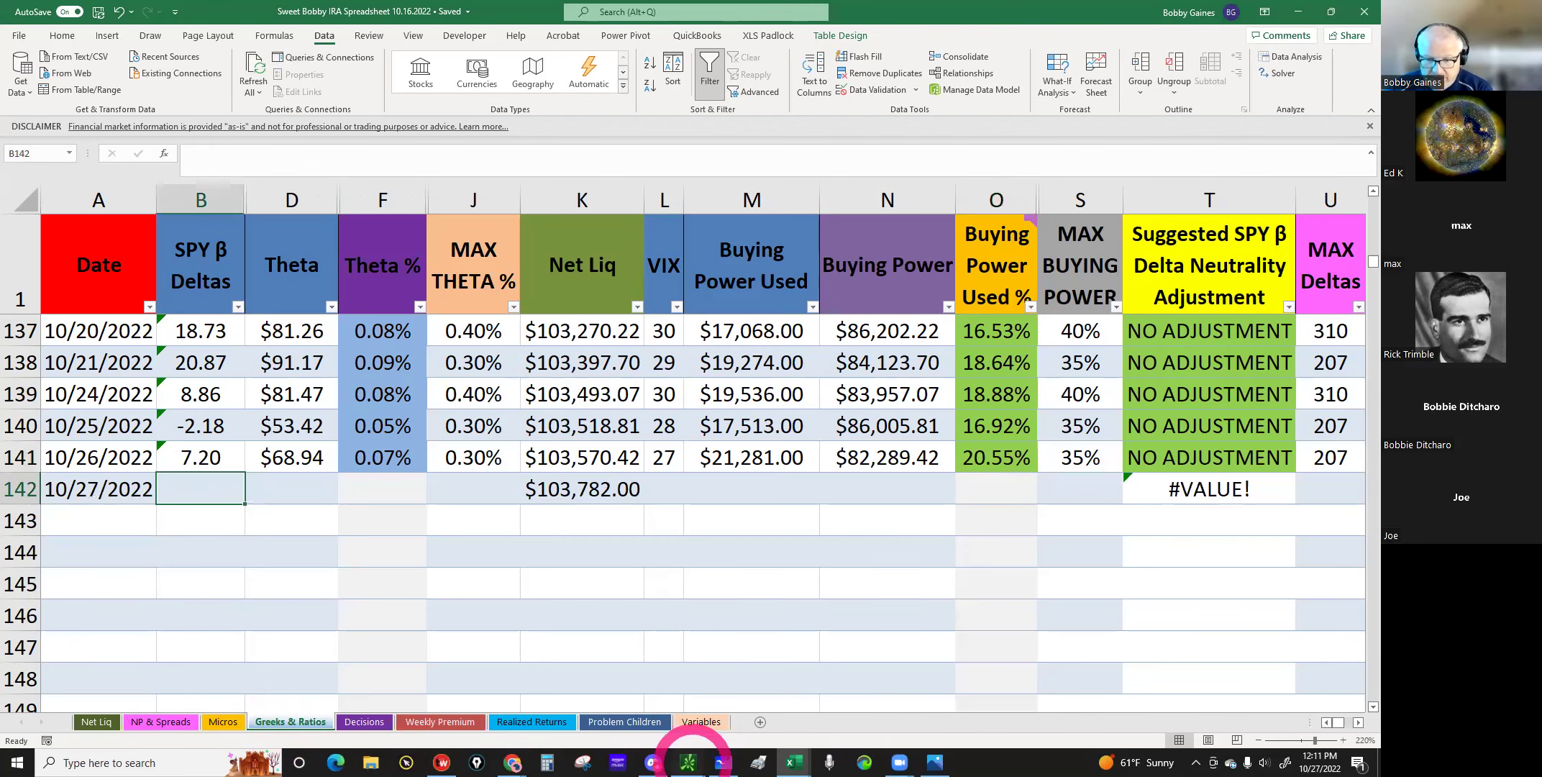
{"action": "left_click", "coordinate": [688, 762]}
{"action": "left_click", "coordinate": [607, 701]}
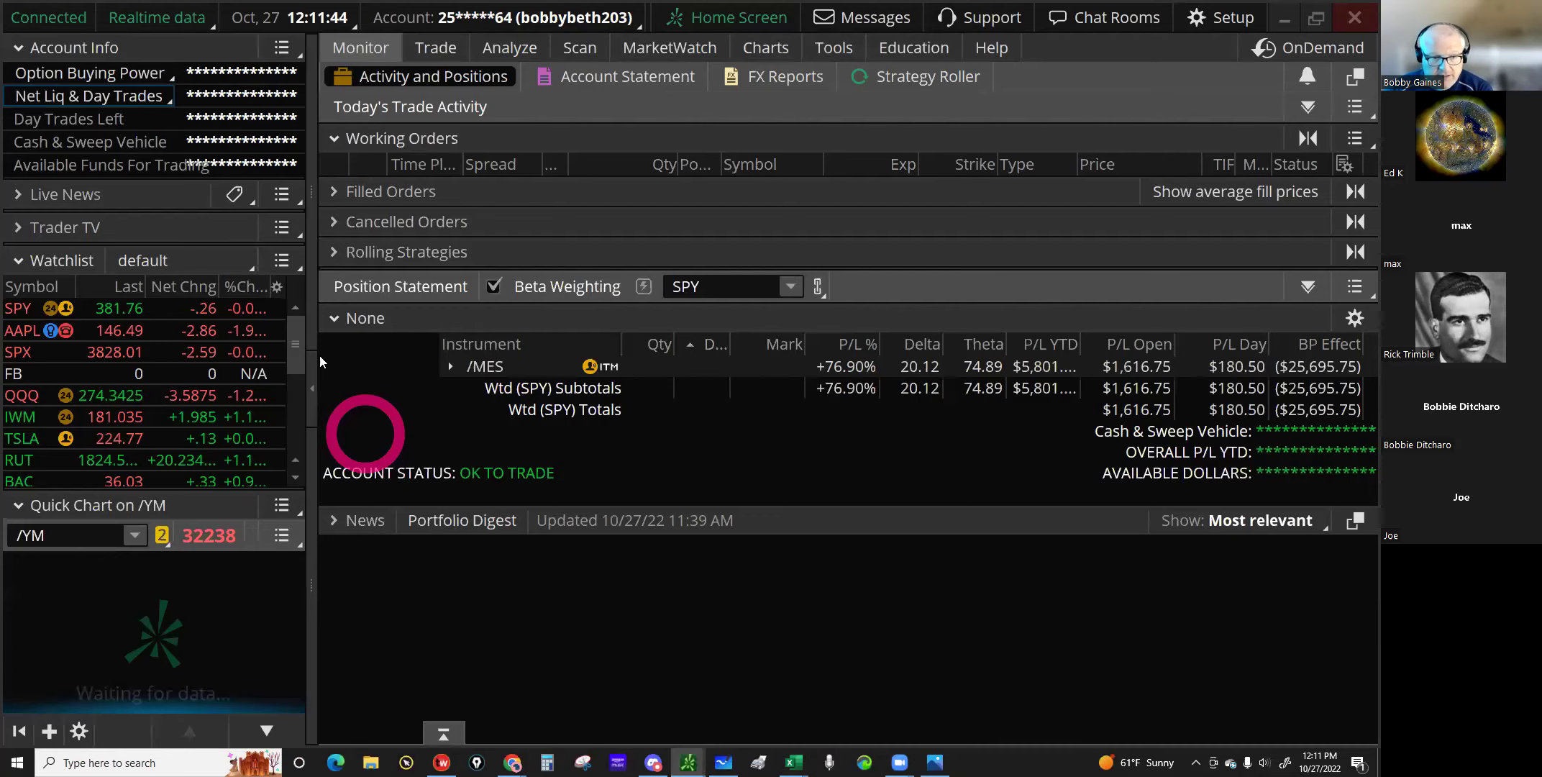
{"action": "left_click", "coordinate": [312, 389]}
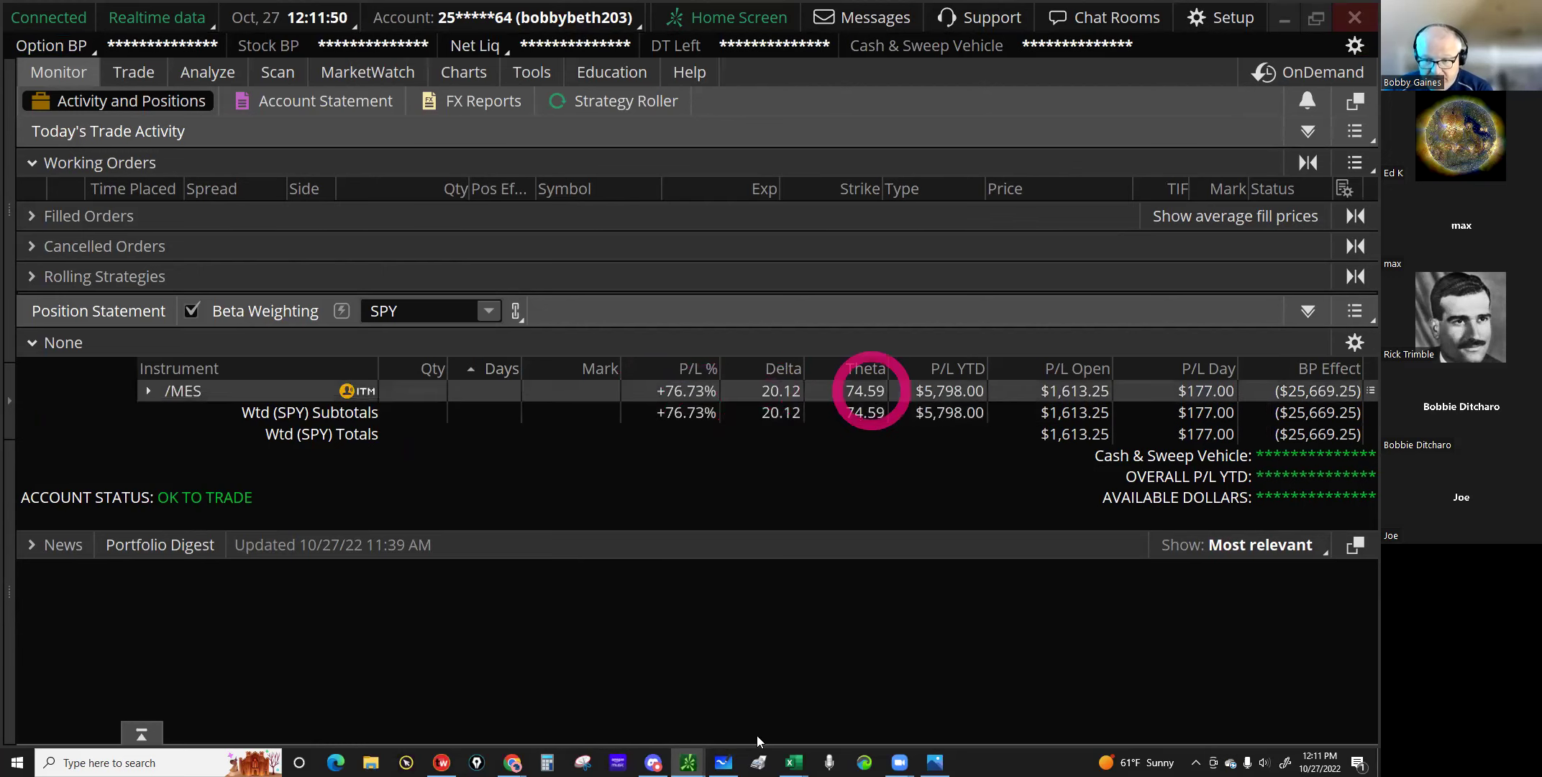
{"action": "mouse_move", "coordinate": [794, 761]}
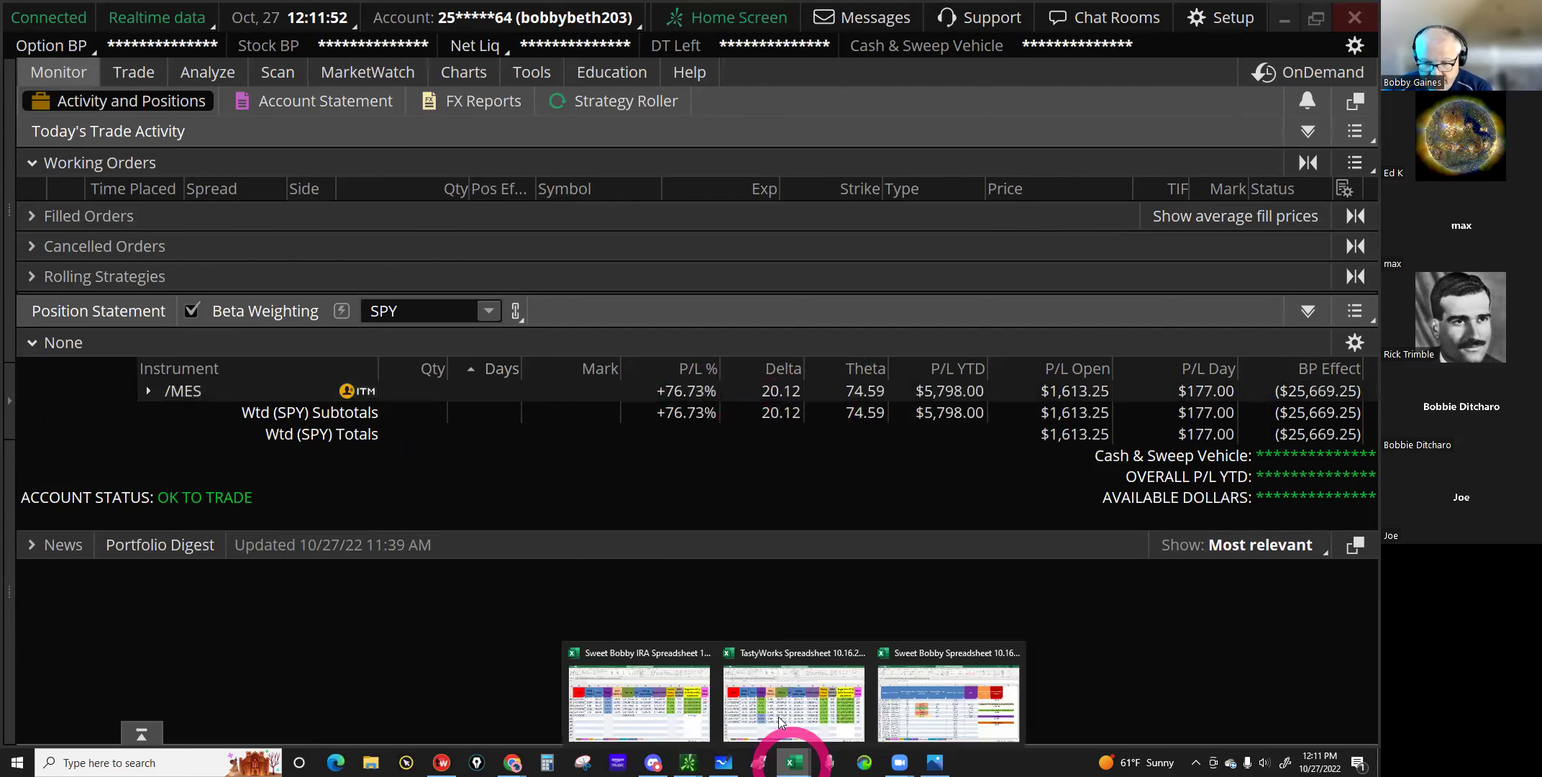
Step: Return to the IRA spreadsheet and enter 20.12 for SPY β Deltas and 75 for Theta in the 10/27/2022 row
{"action": "left_click", "coordinate": [661, 689]}
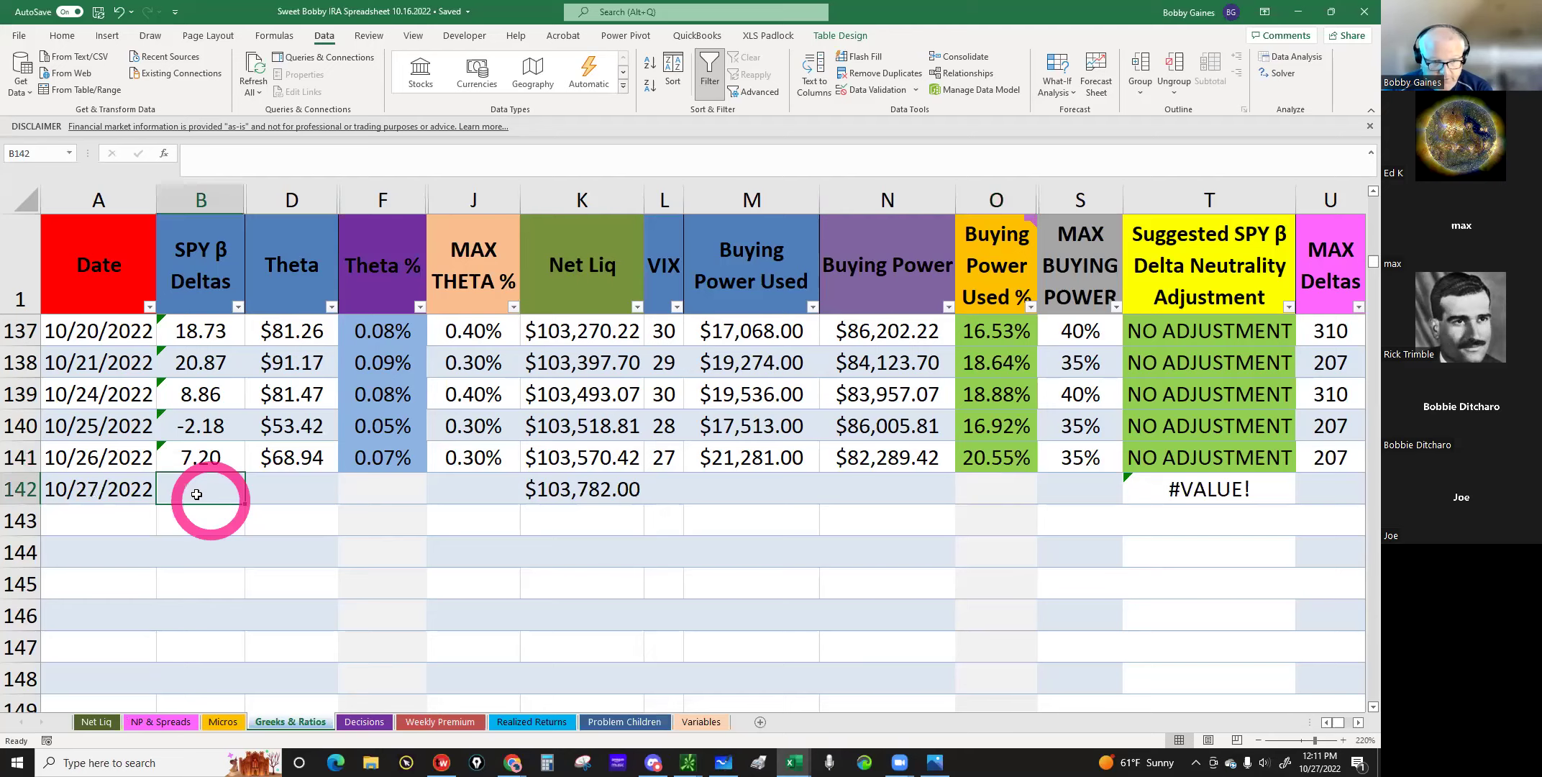
{"action": "type", "text": "20.12"}
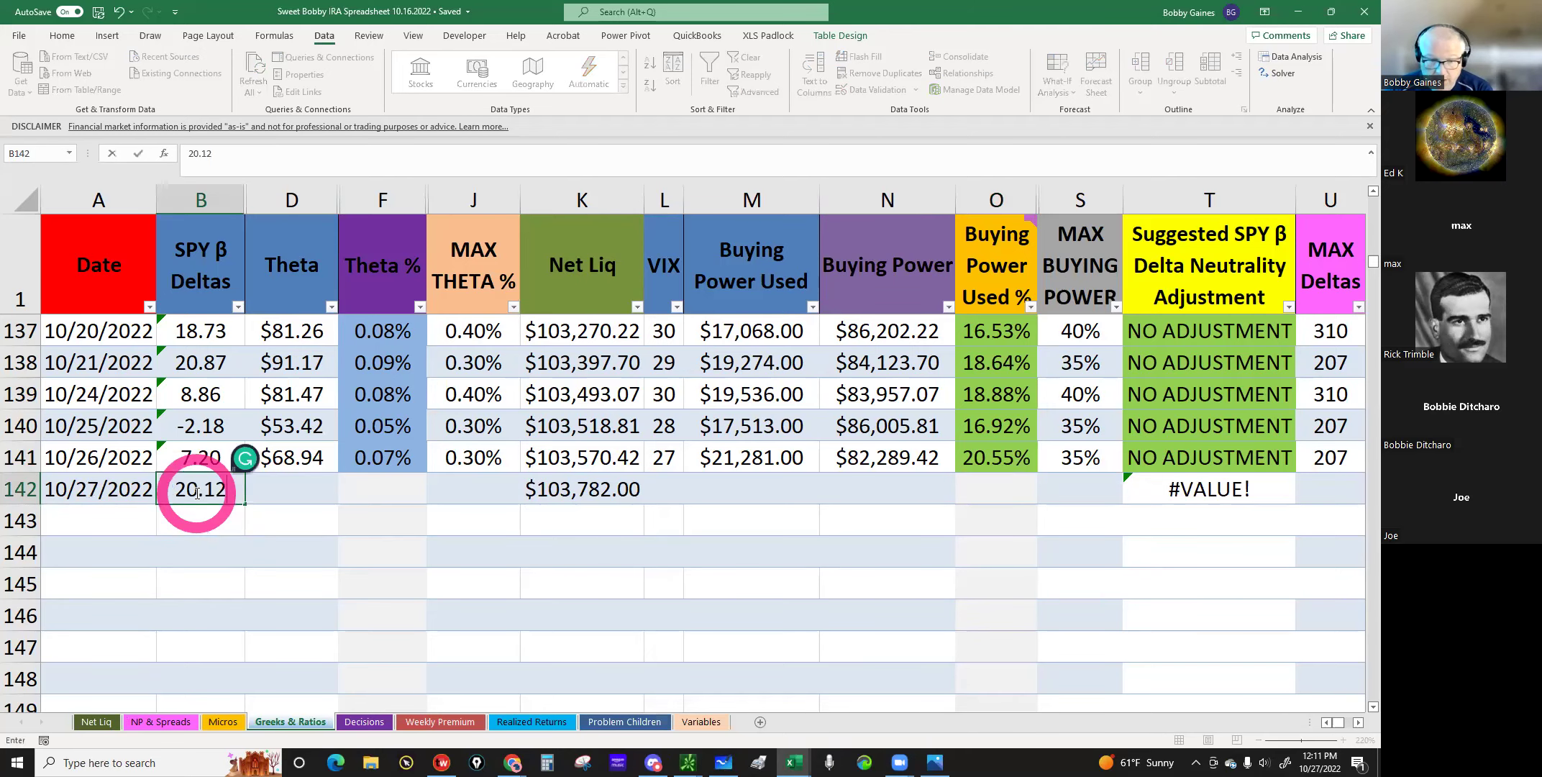
{"action": "left_click", "coordinate": [274, 488]}
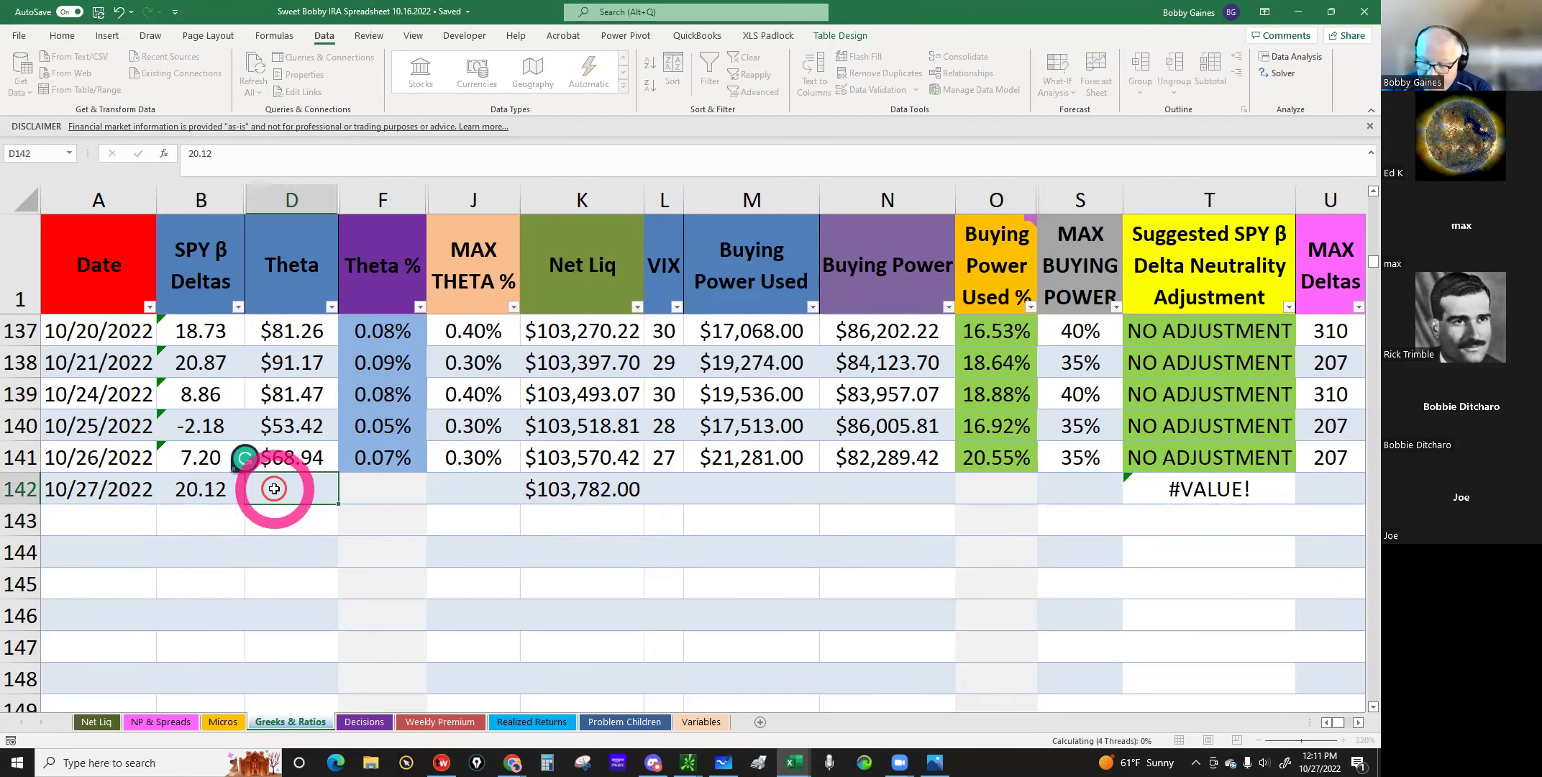
{"action": "type", "text": "75"}
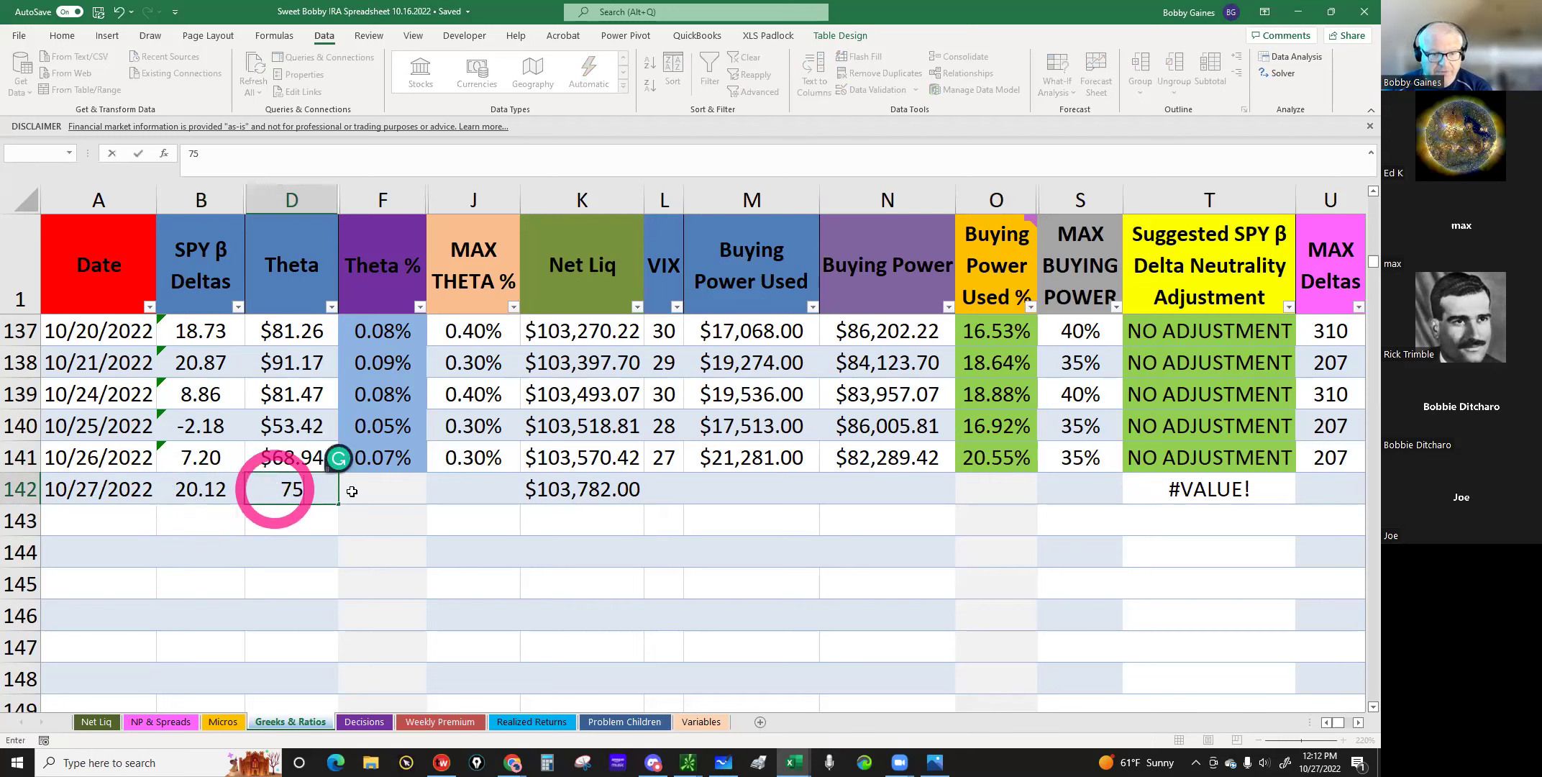
{"action": "key", "text": "Return"}
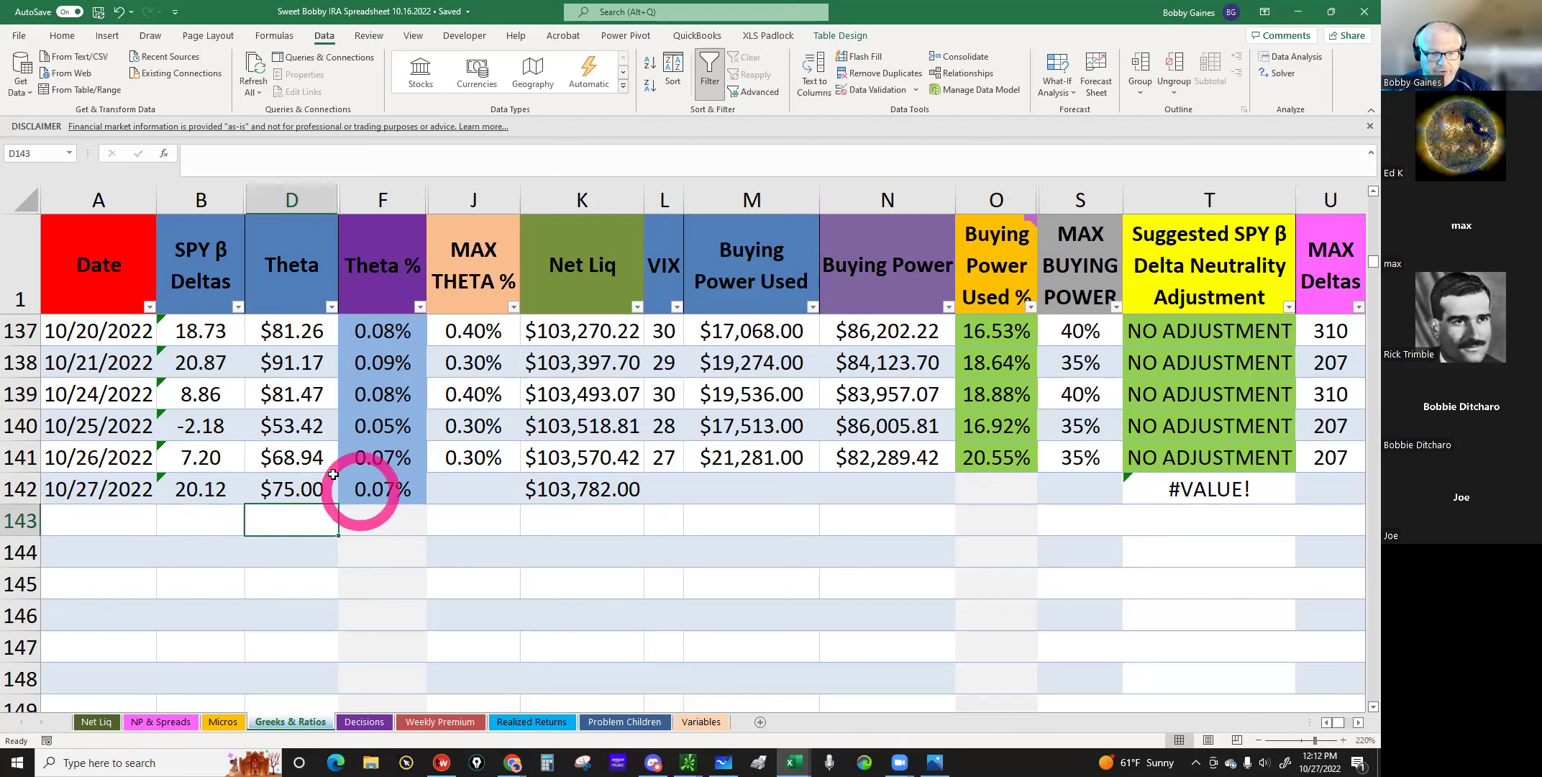
{"action": "left_click", "coordinate": [277, 489]}
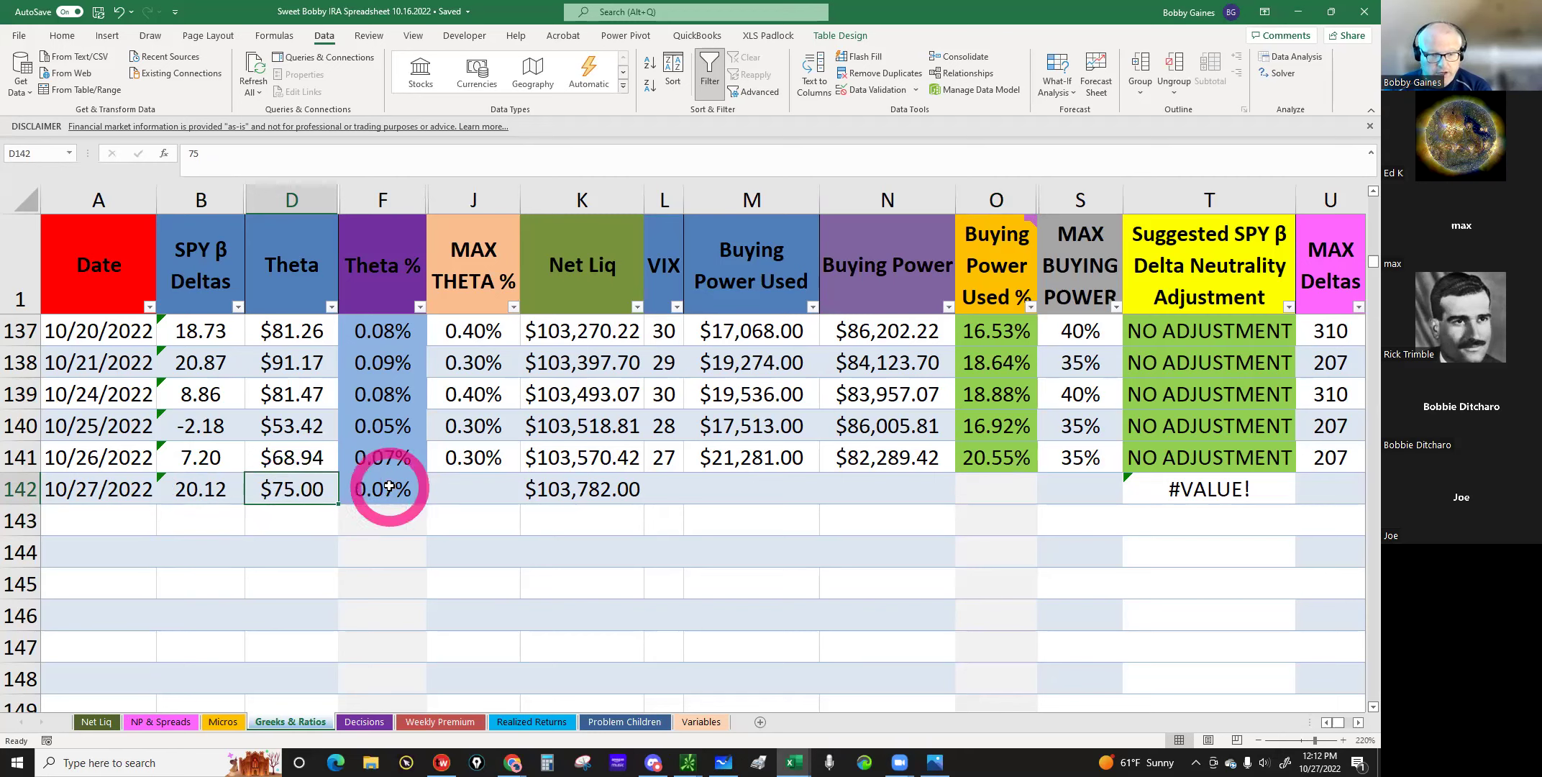
Step: Enter 27 as the VIX for the 10/27/2022 row
{"action": "left_click", "coordinate": [658, 488]}
{"action": "type", "text": "27"}
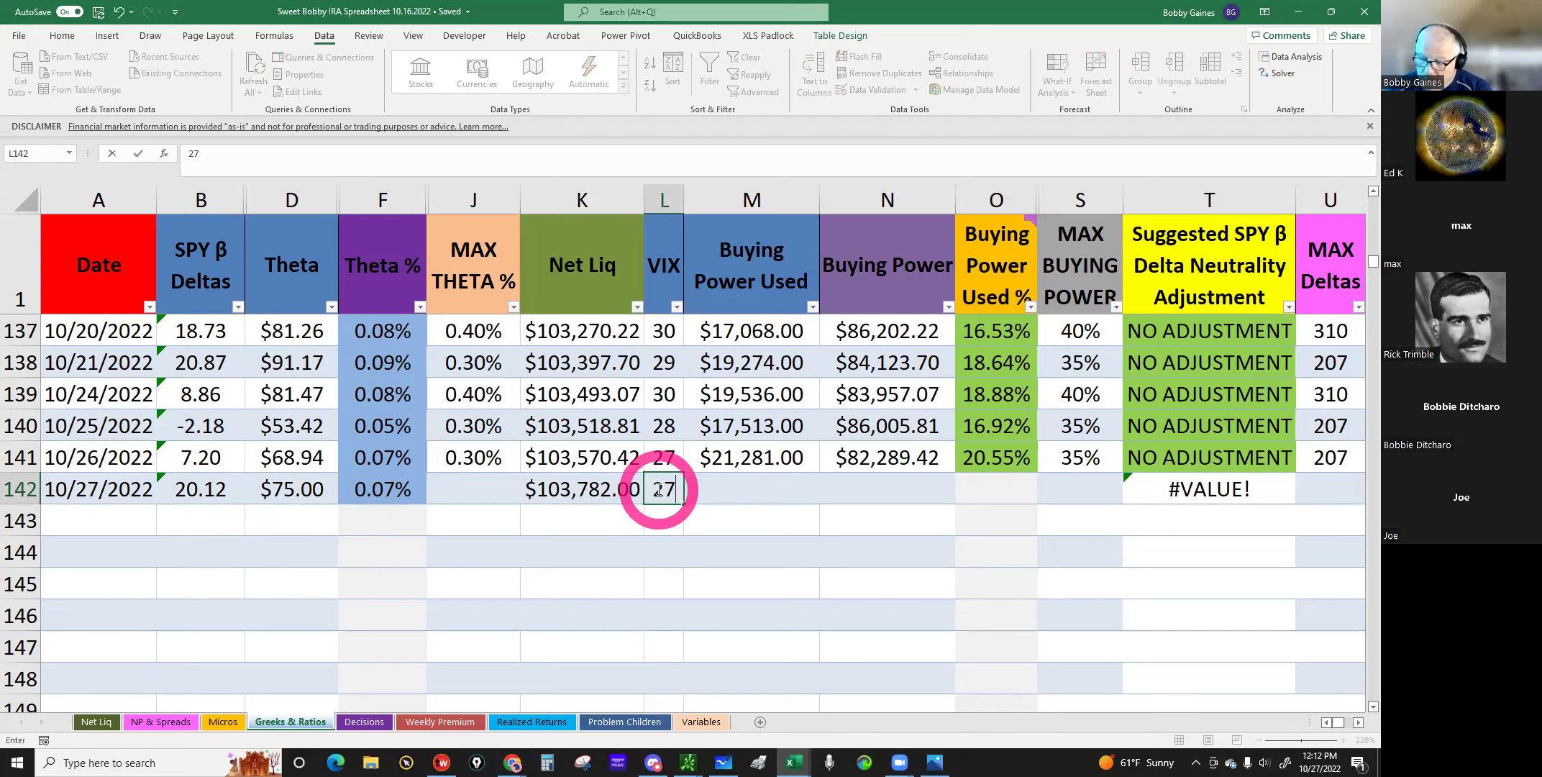
{"action": "key", "text": "Return"}
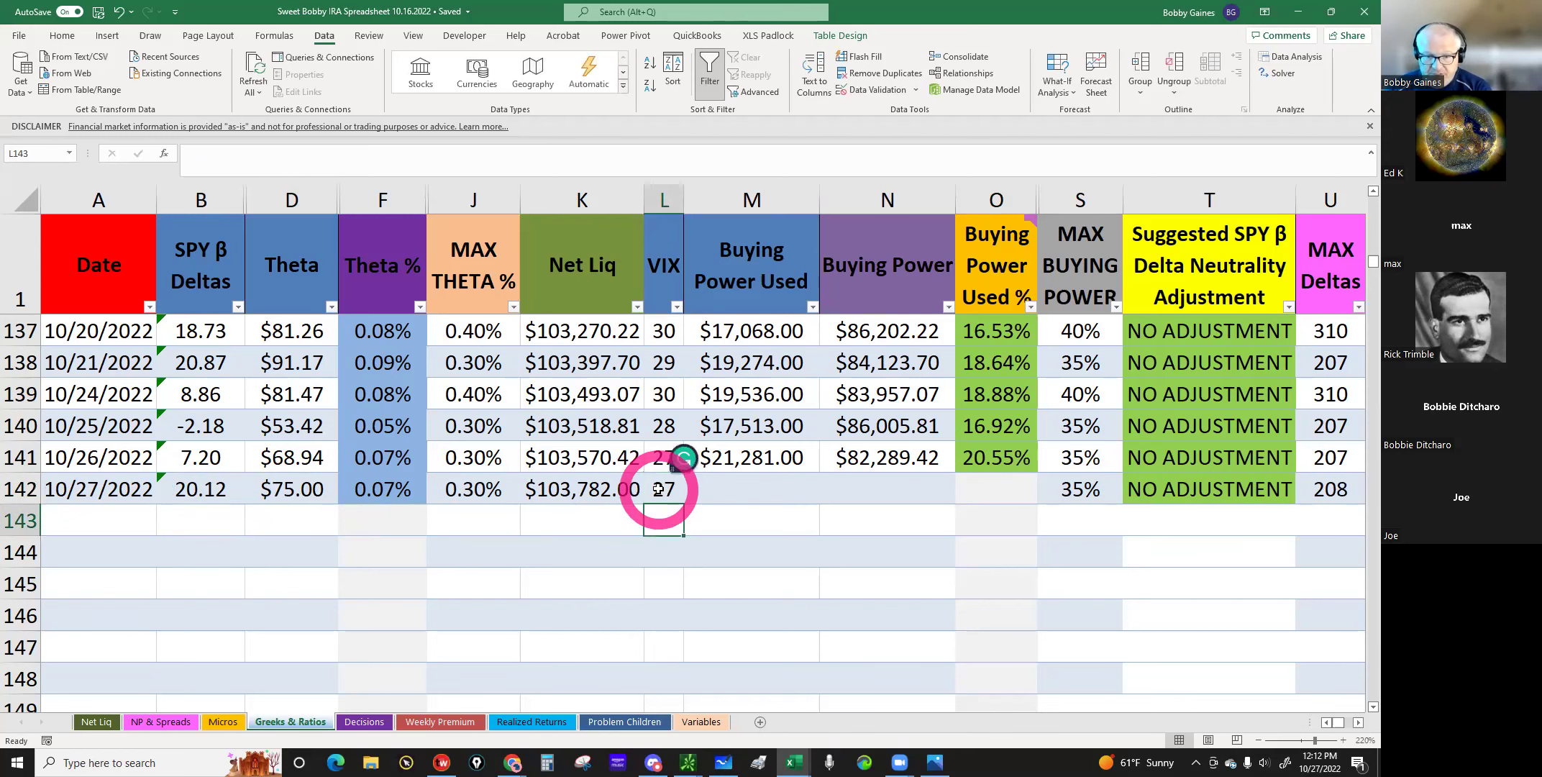
Step: Check the /MES BP Effect in thinkorswim and enter 25593 as Buying Power Used in the spreadsheet's 10/27/2022 row
{"action": "left_click", "coordinate": [739, 480]}
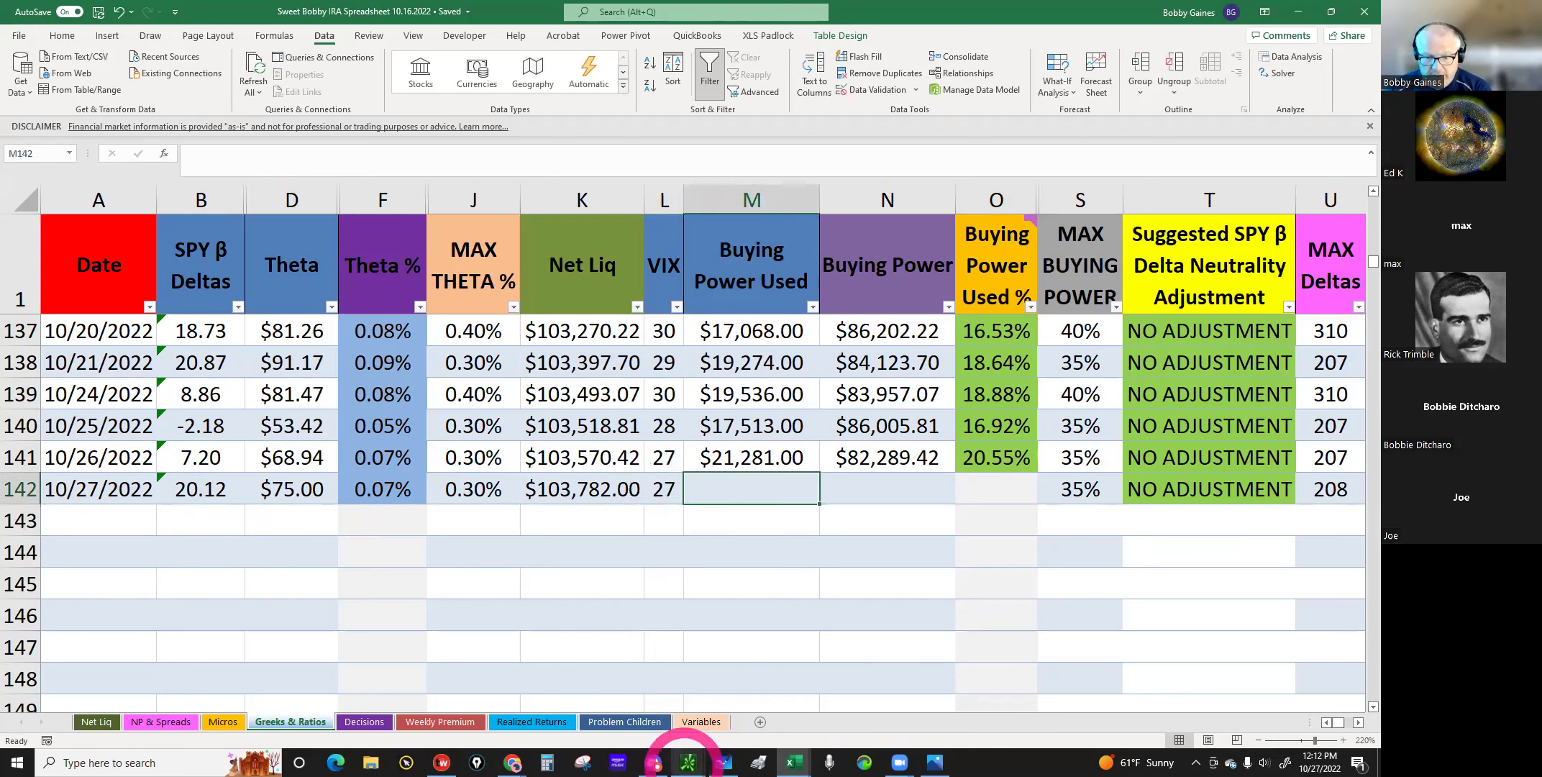
{"action": "left_click", "coordinate": [688, 761]}
{"action": "left_click", "coordinate": [607, 712]}
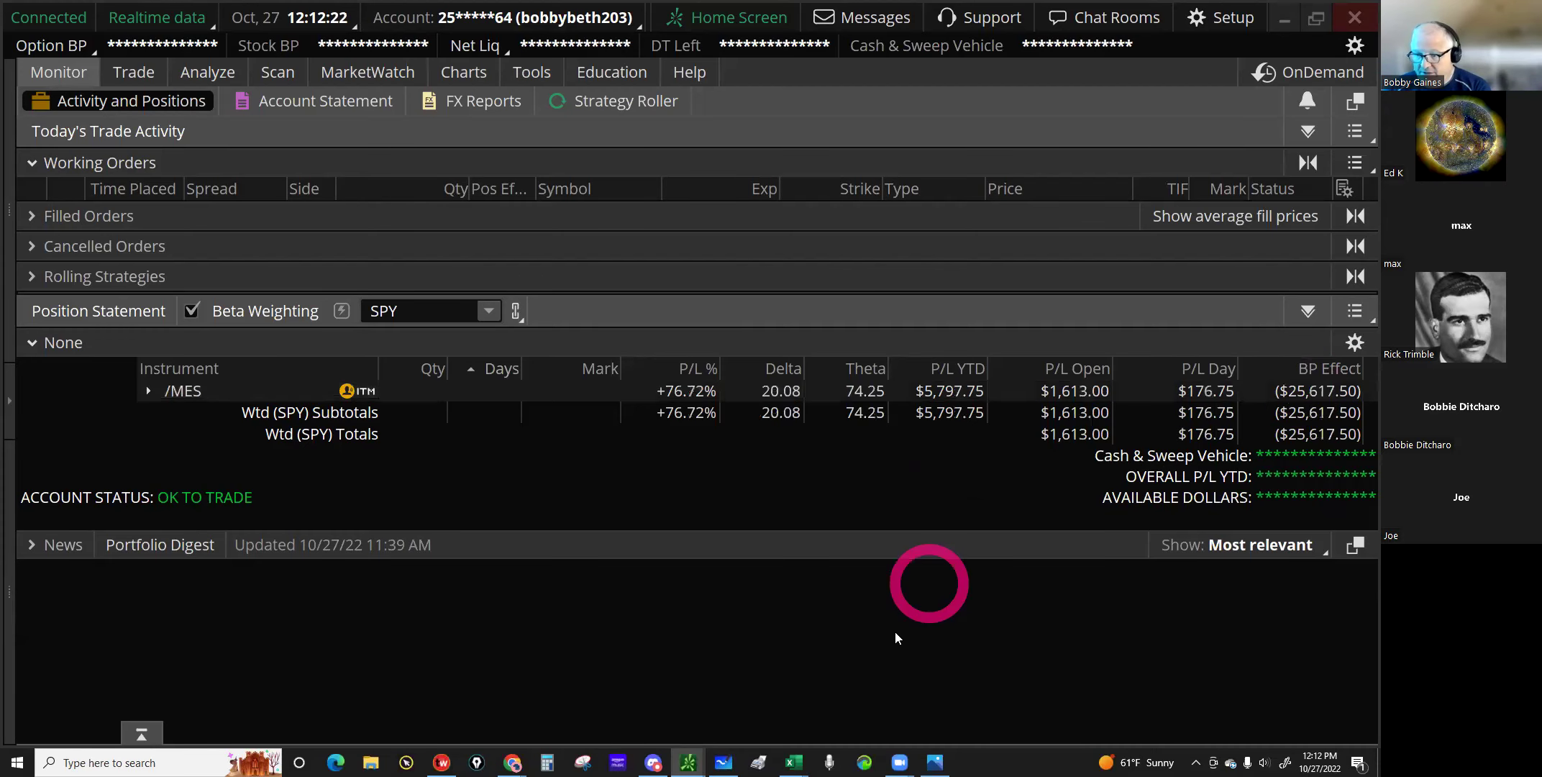
{"action": "left_click", "coordinate": [794, 762]}
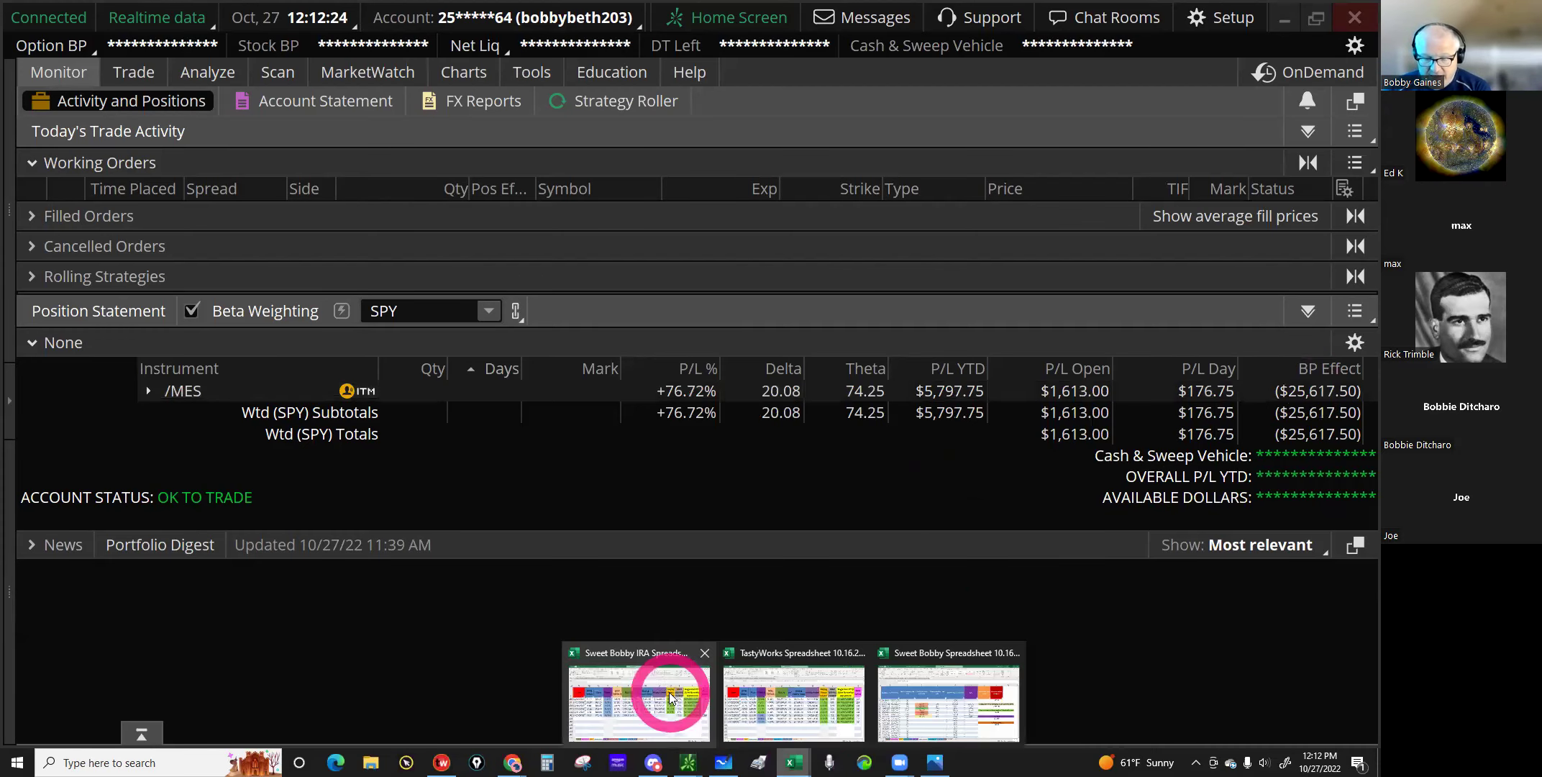
{"action": "left_click", "coordinate": [668, 694]}
{"action": "left_click", "coordinate": [722, 487]}
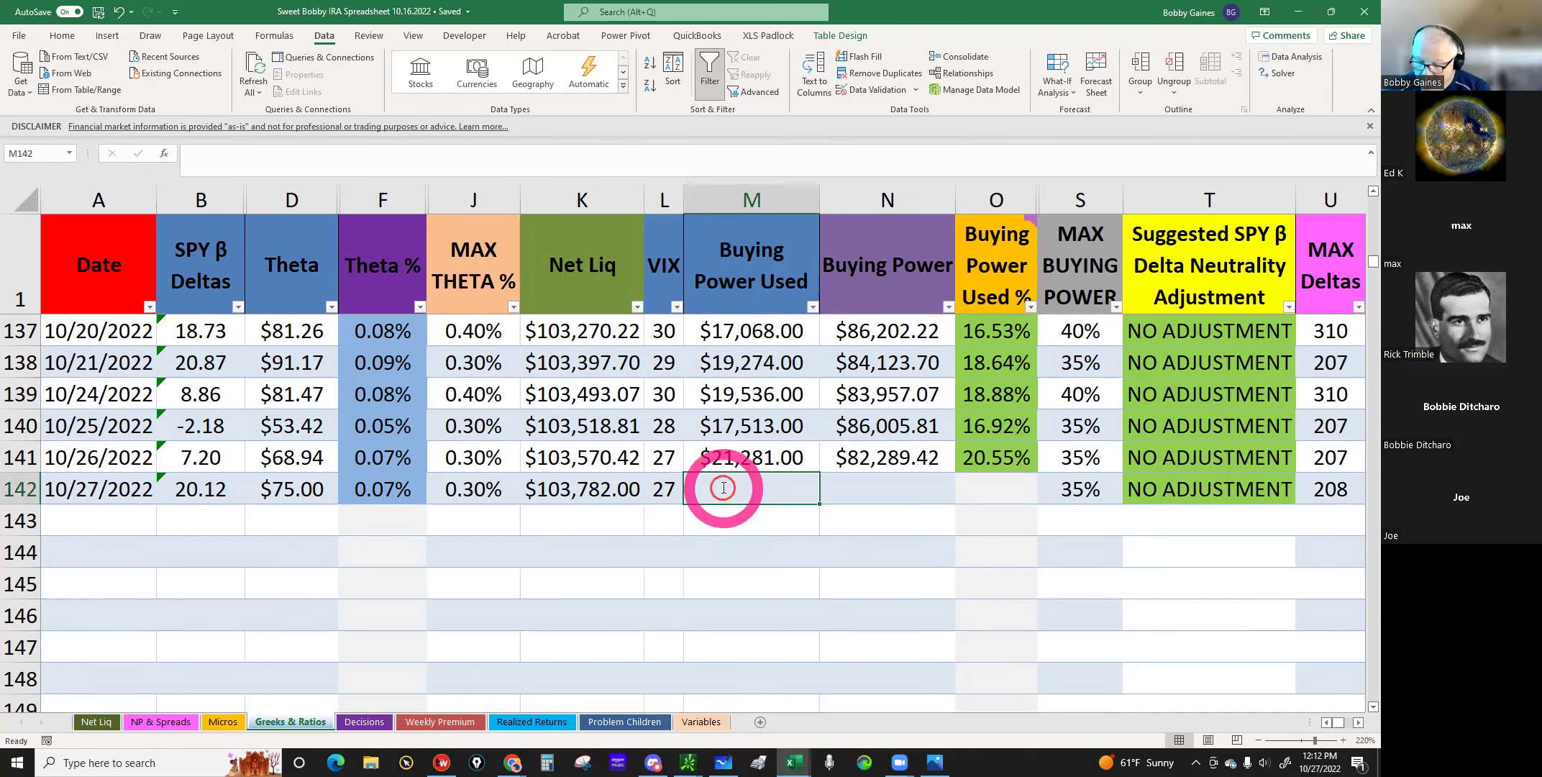
{"action": "type", "text": "25593"}
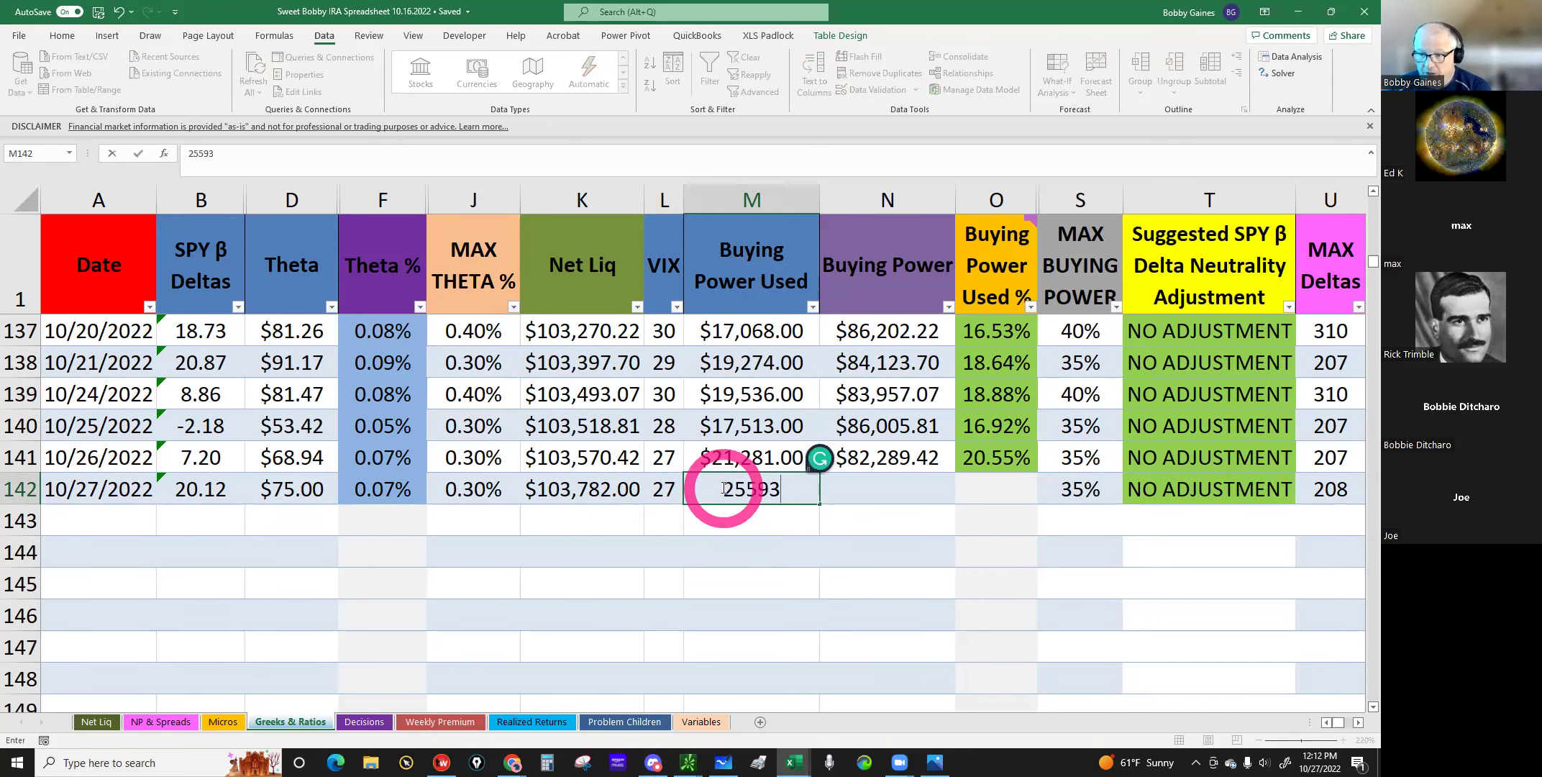
{"action": "key", "text": "Return"}
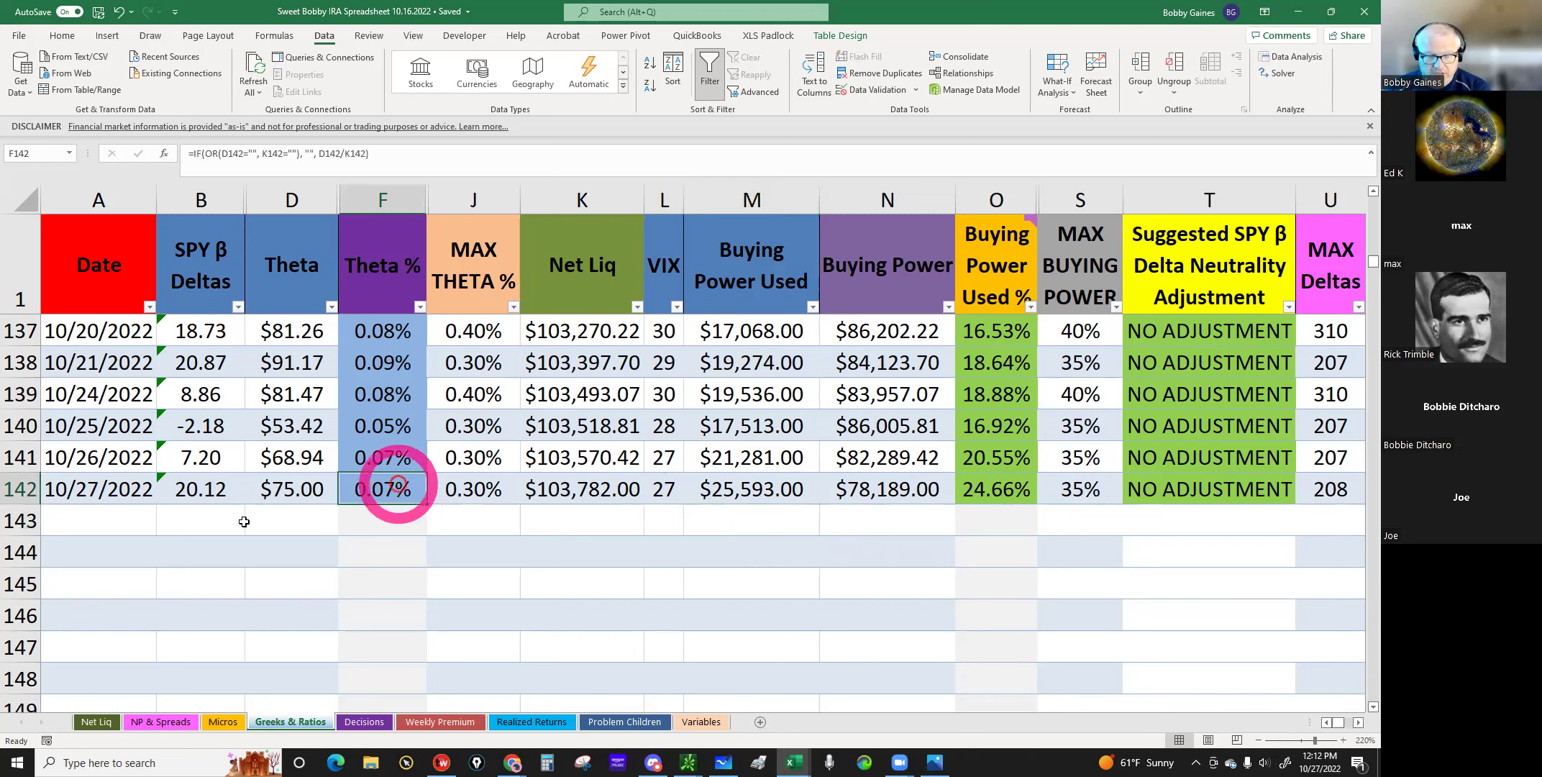
Step: Review the Theta, SPY β Deltas and Theta % cells of the 10/27/2022 row
{"action": "left_click", "coordinate": [288, 492]}
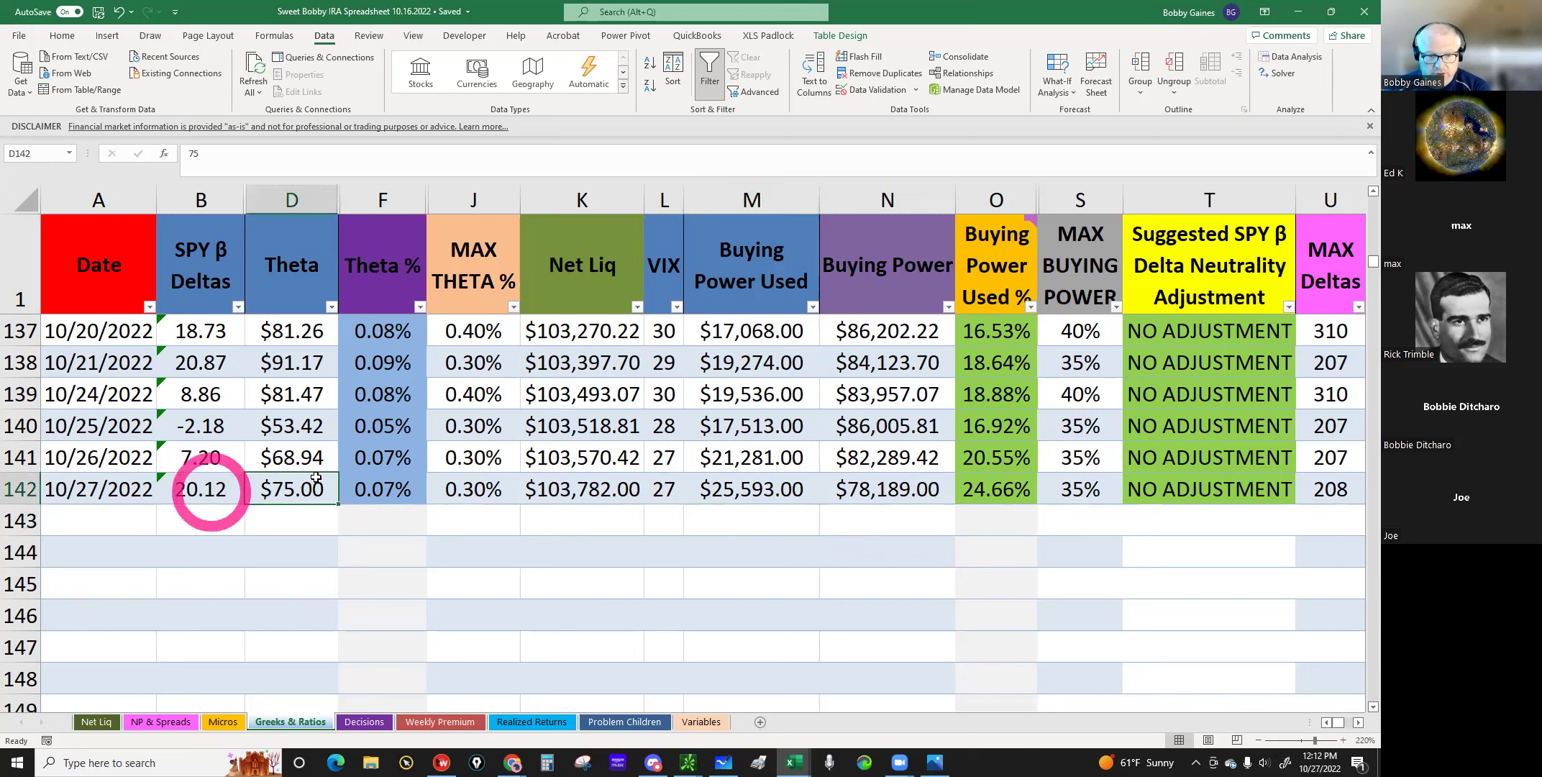
{"action": "left_click", "coordinate": [210, 490]}
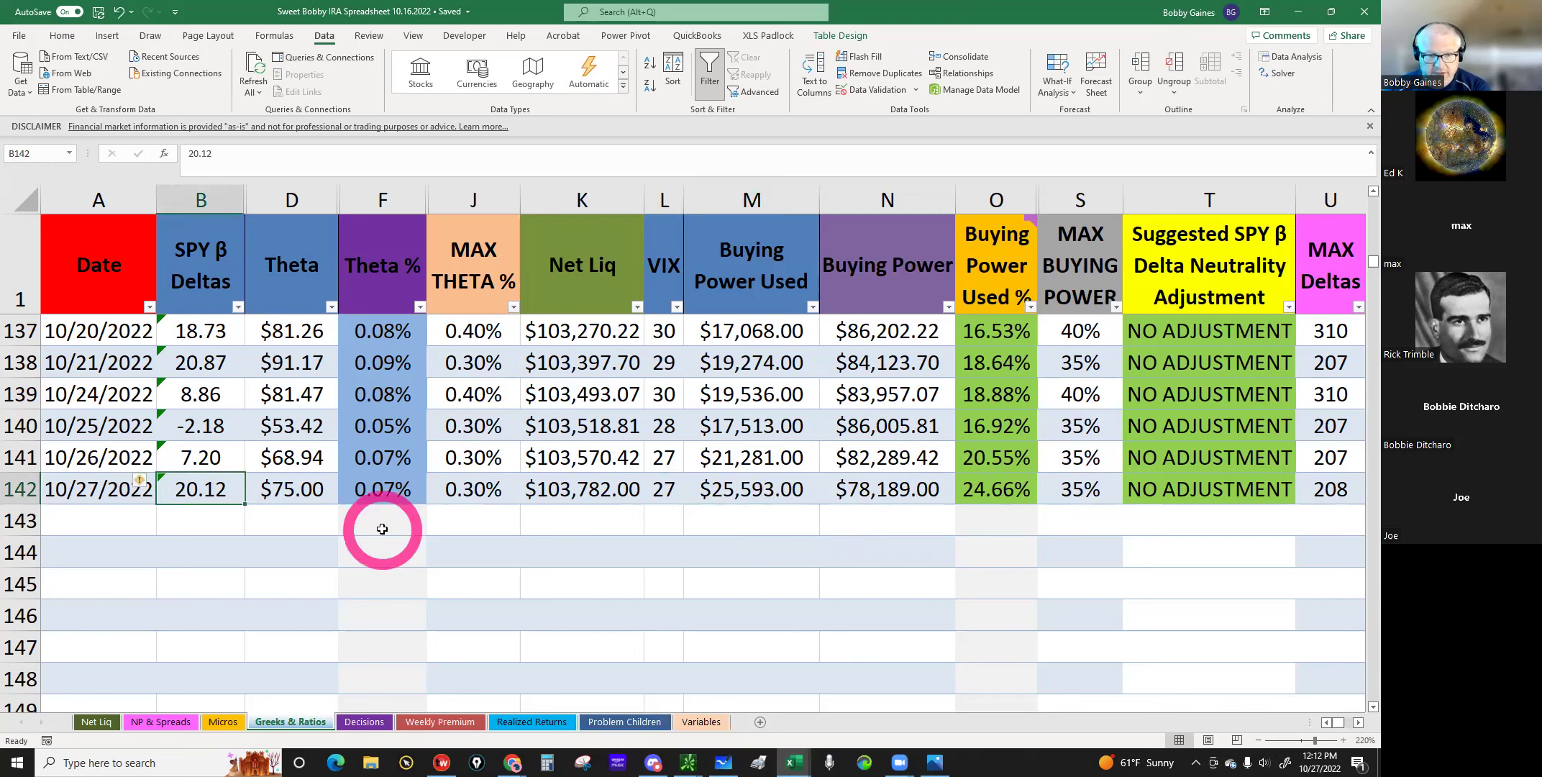
{"action": "left_click", "coordinate": [383, 491]}
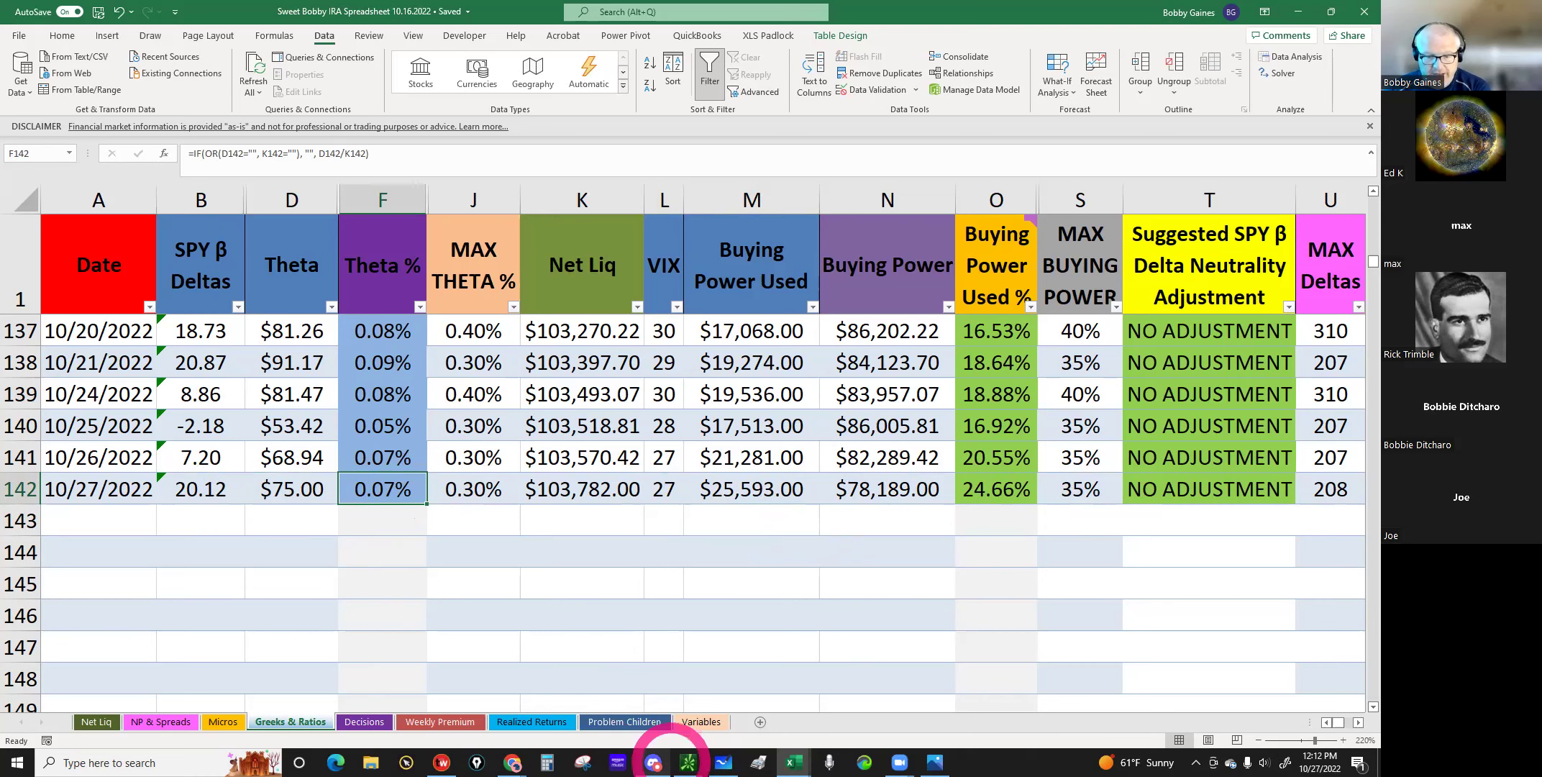
Step: Switch to the main thinkorswim window and examine the Delta and Theta of the /MES position
{"action": "mouse_move", "coordinate": [687, 762]}
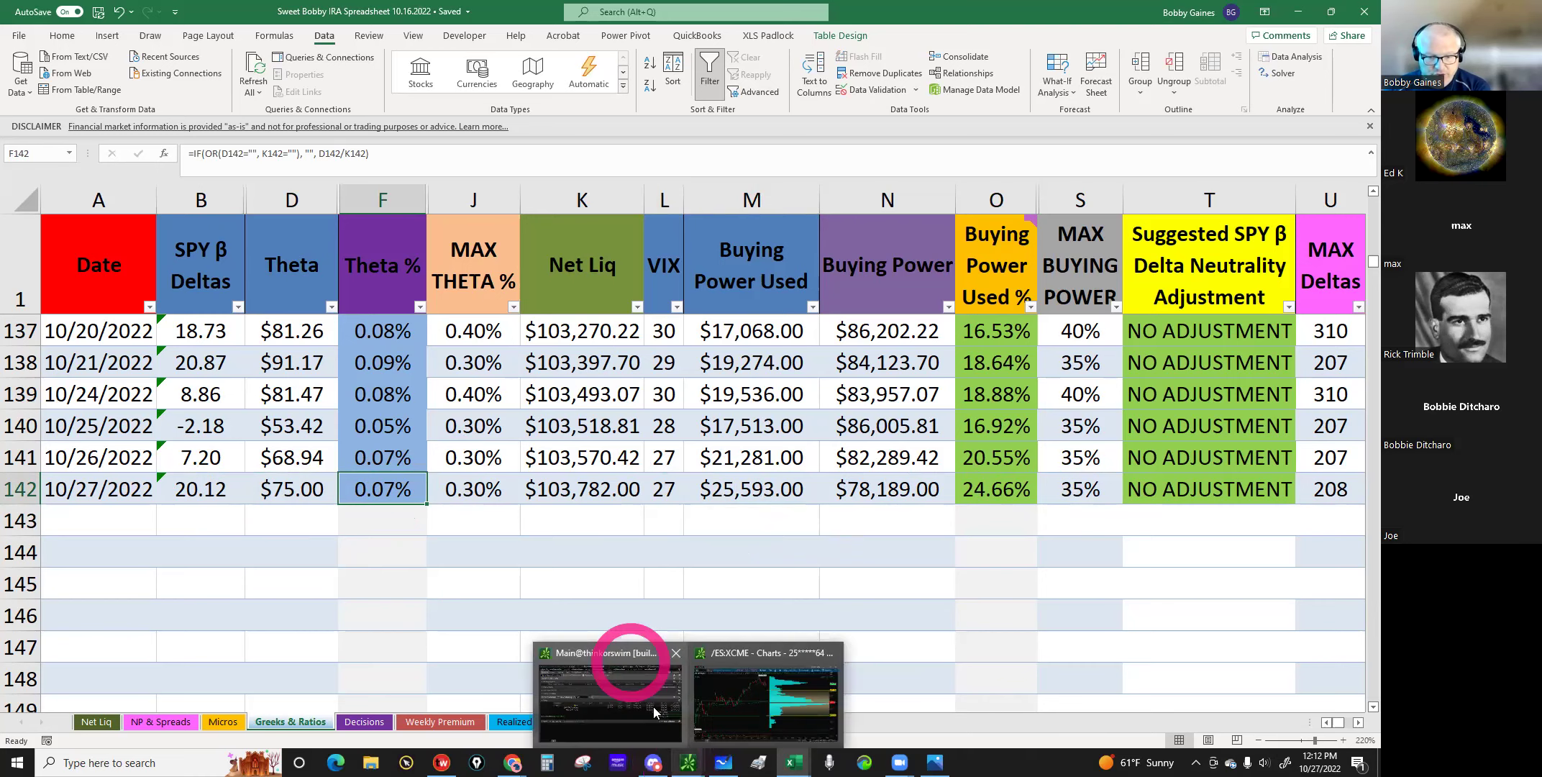
{"action": "left_click", "coordinate": [600, 697]}
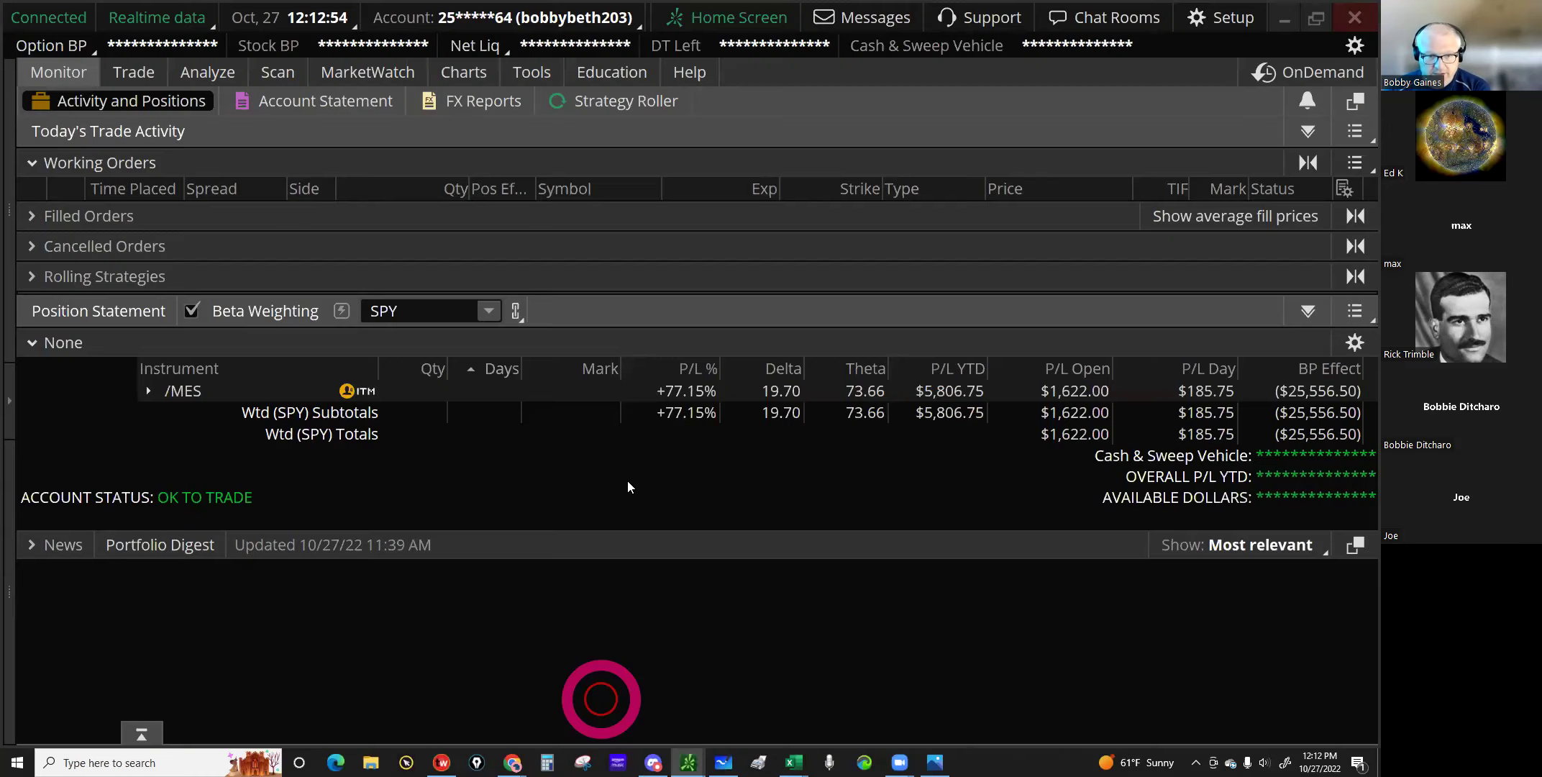
{"action": "left_click", "coordinate": [743, 394]}
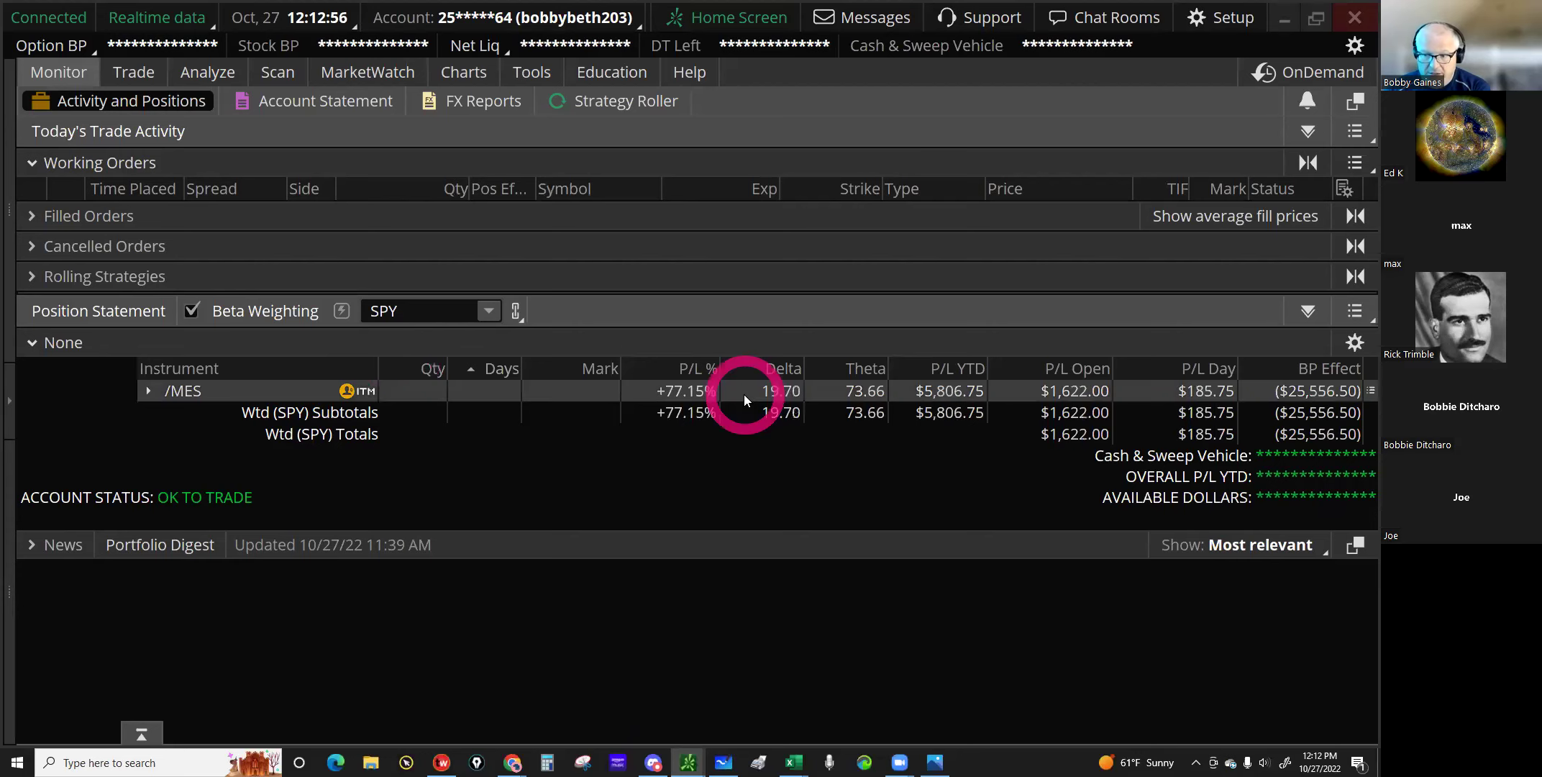
{"action": "left_click", "coordinate": [855, 392]}
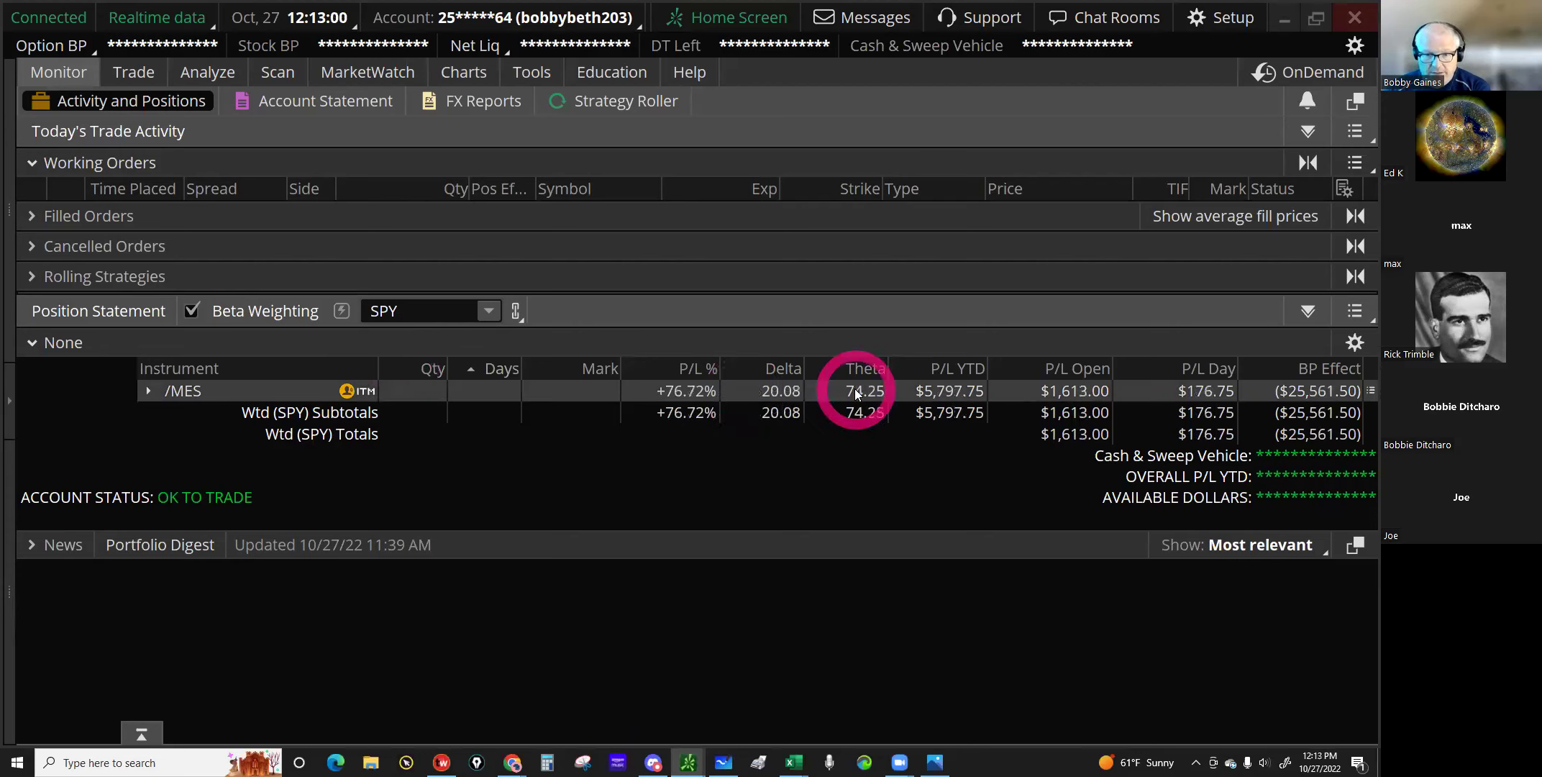
{"action": "left_click", "coordinate": [368, 246]}
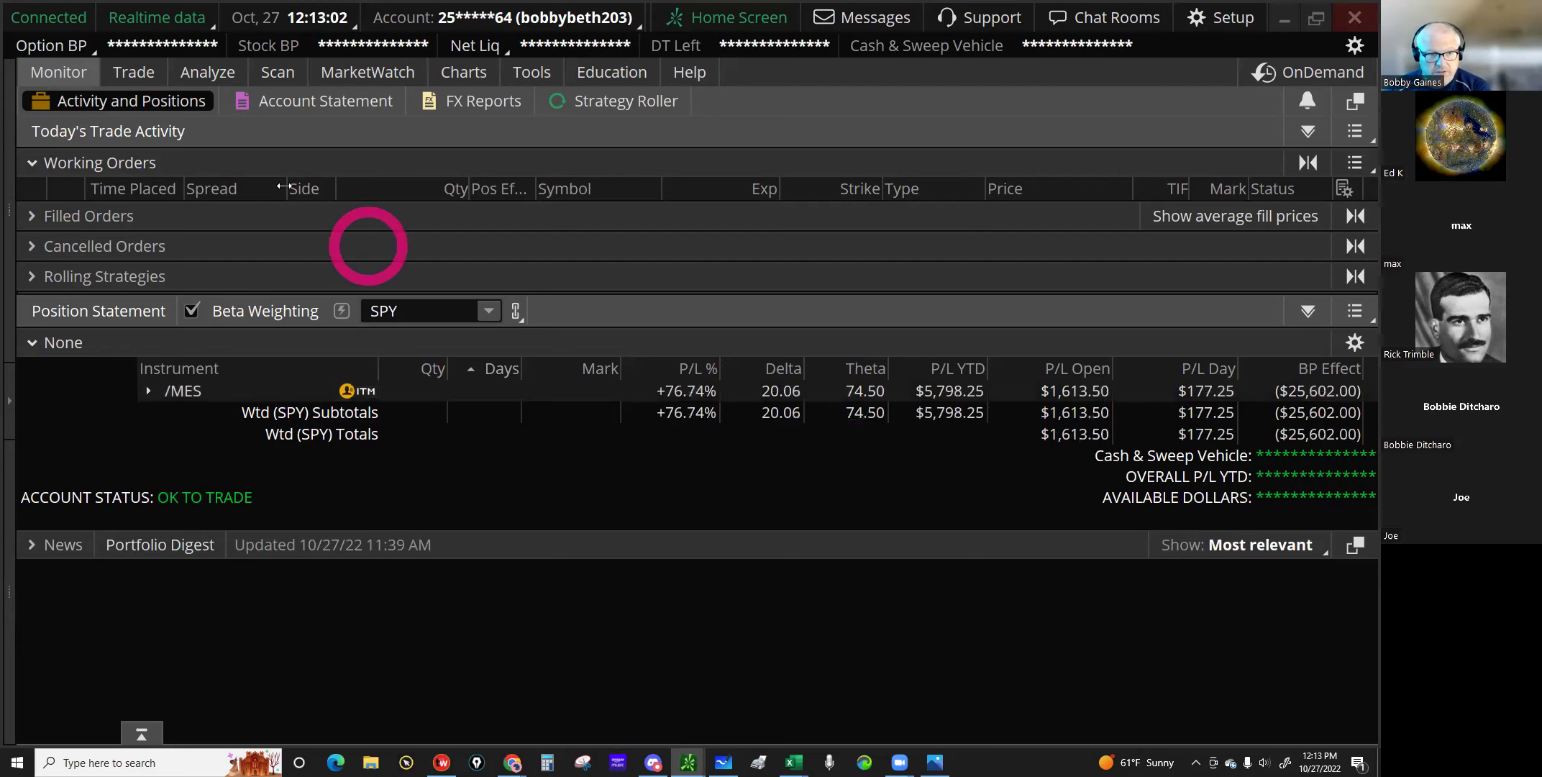
Step: Load /MES (Micro E-mini S&P 500) for trading and collapse its Futures section
{"action": "left_click", "coordinate": [134, 74]}
{"action": "left_click", "coordinate": [134, 114]}
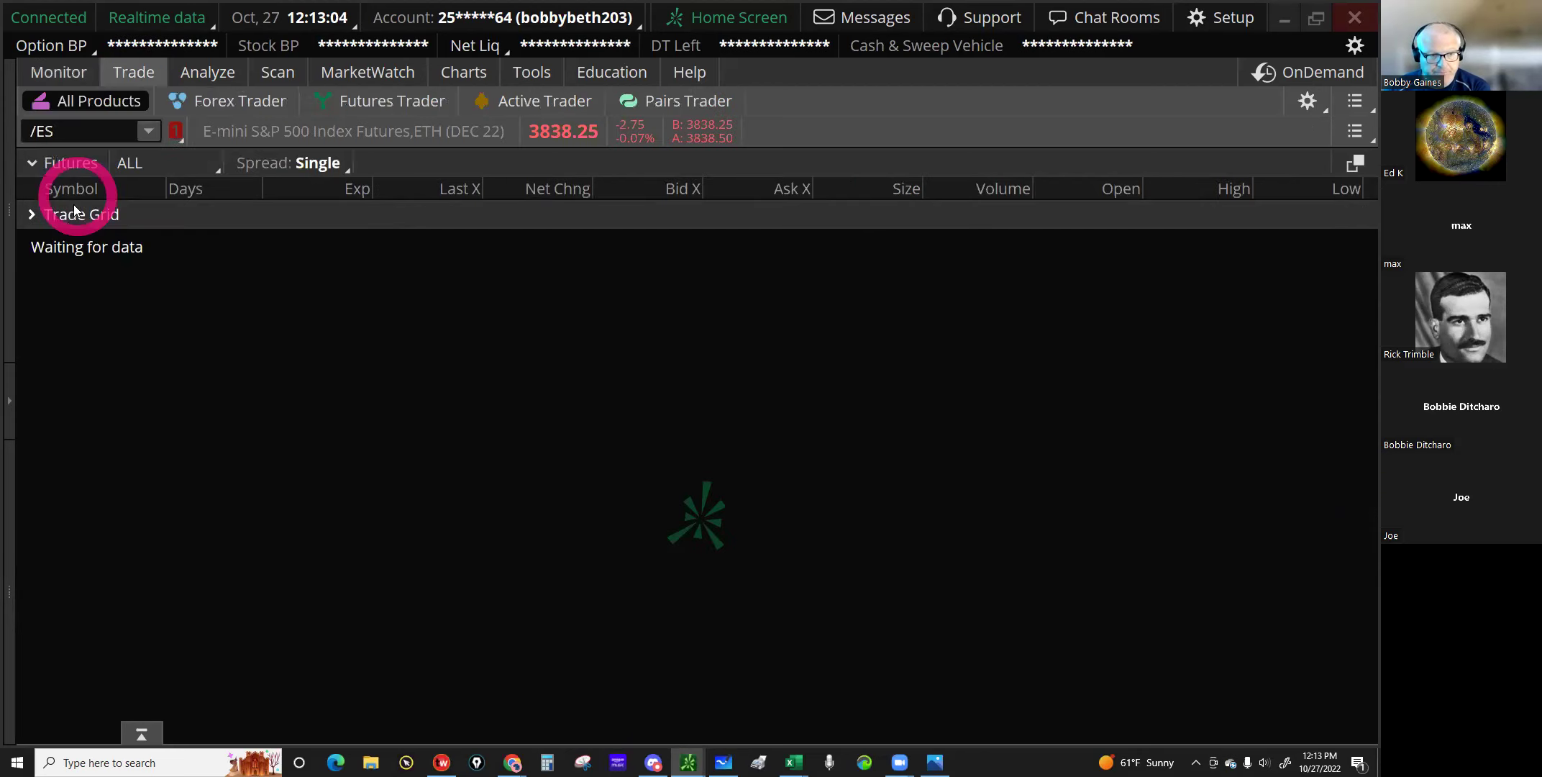
{"action": "left_click", "coordinate": [148, 131]}
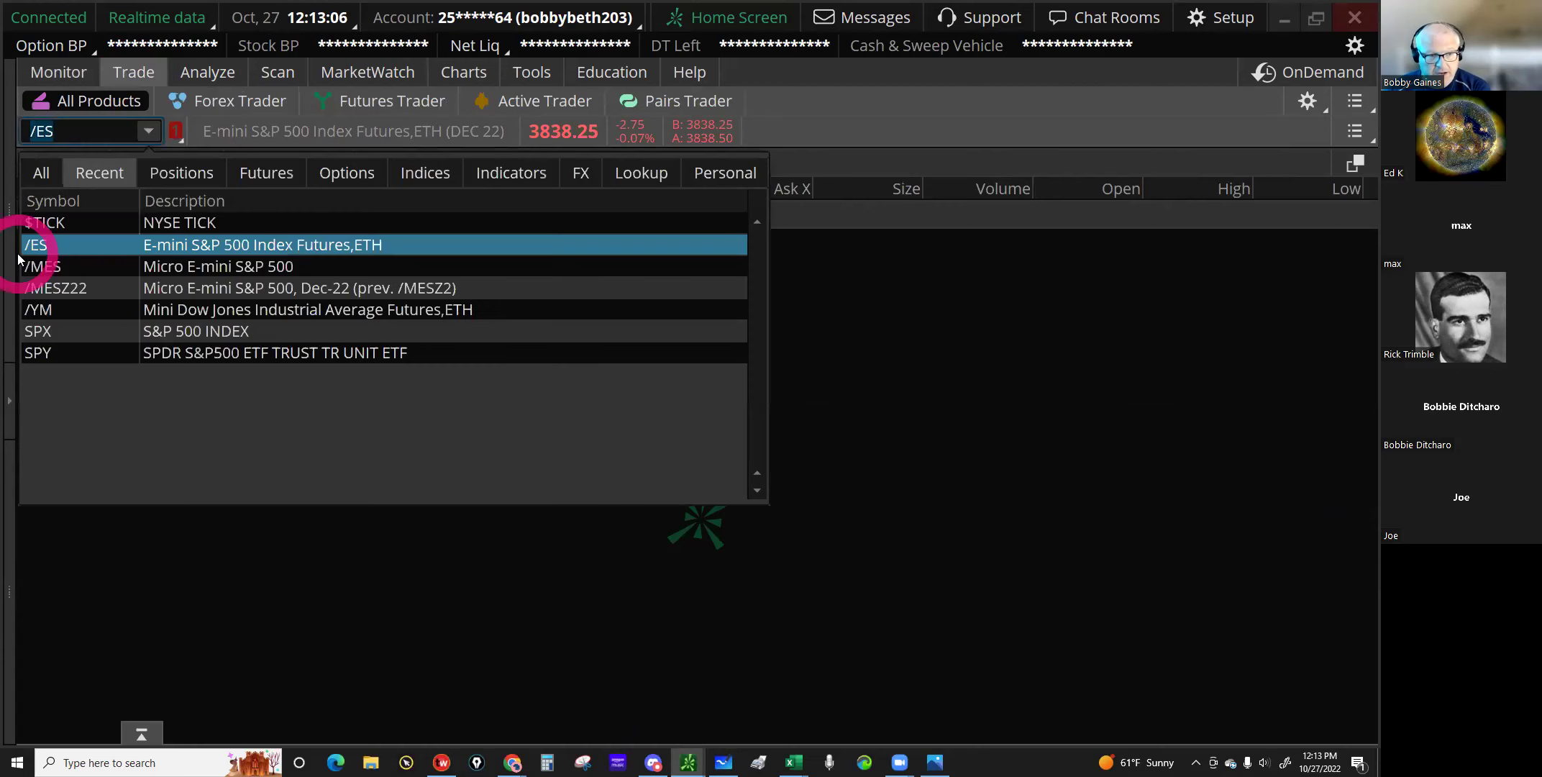
{"action": "left_click", "coordinate": [46, 266]}
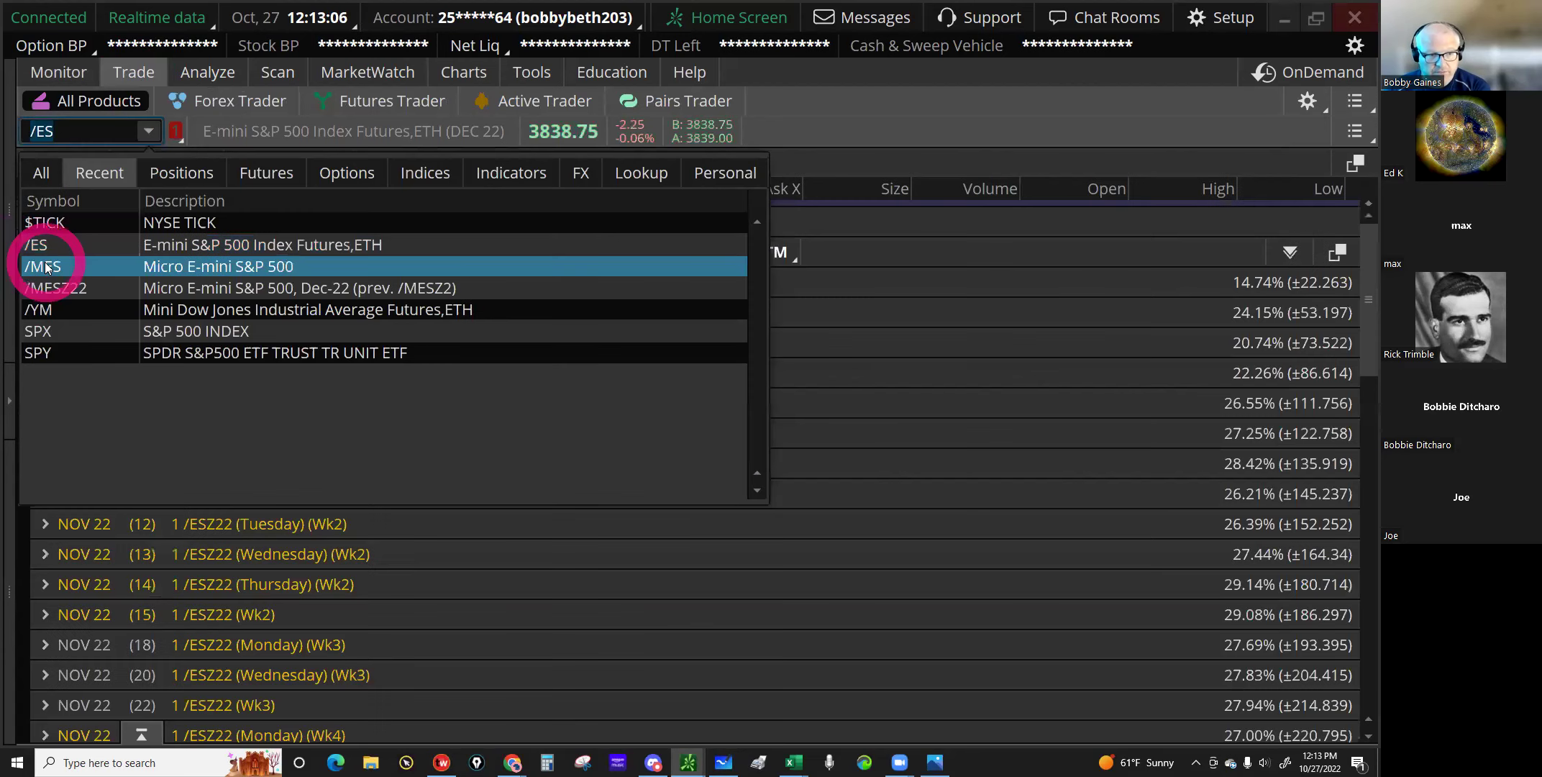
{"action": "left_click", "coordinate": [30, 167]}
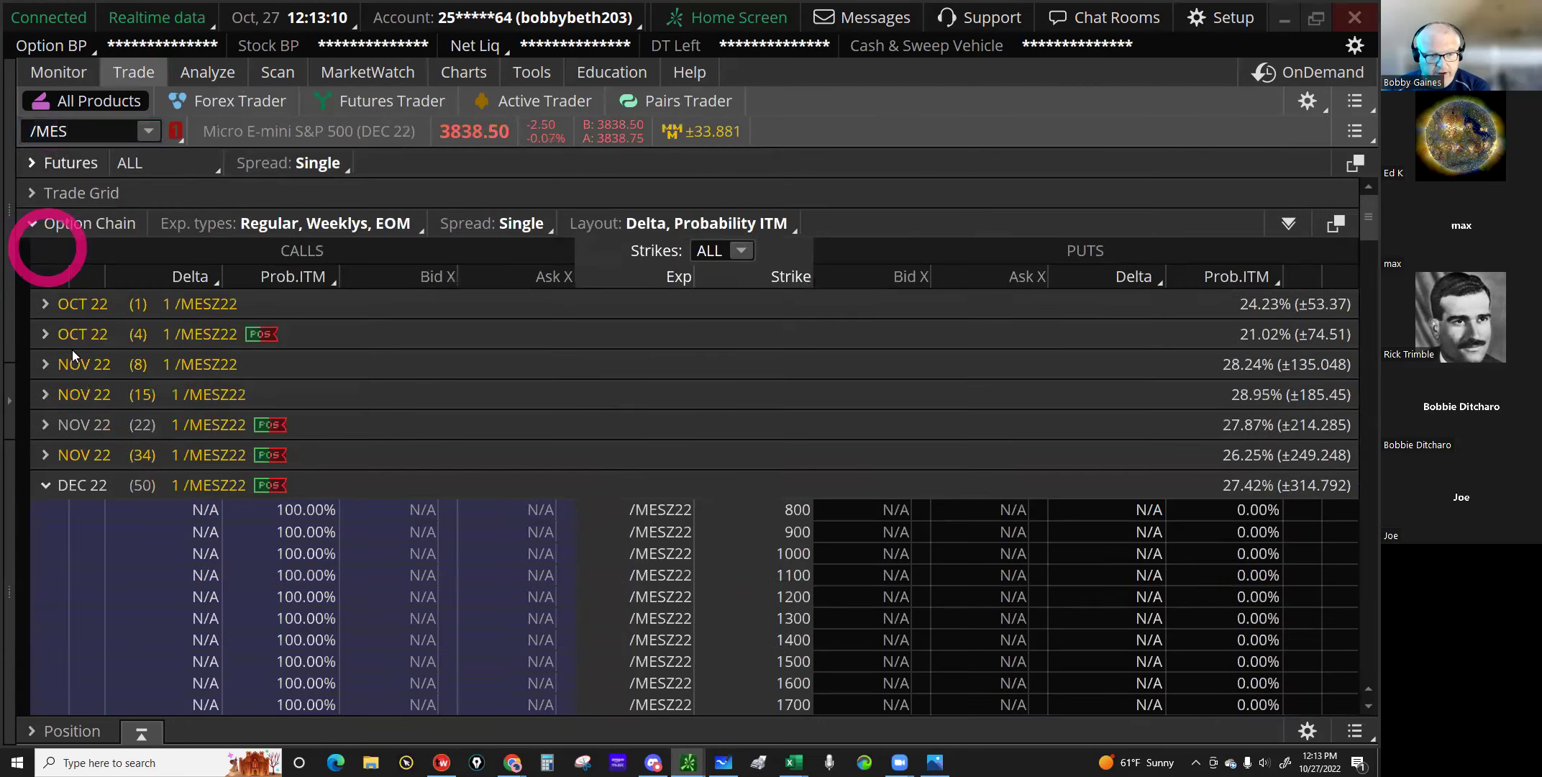
Step: Collapse and re-expand the DEC 22 (50) /MESZ22 expiration in the option chain
{"action": "left_click", "coordinate": [46, 485]}
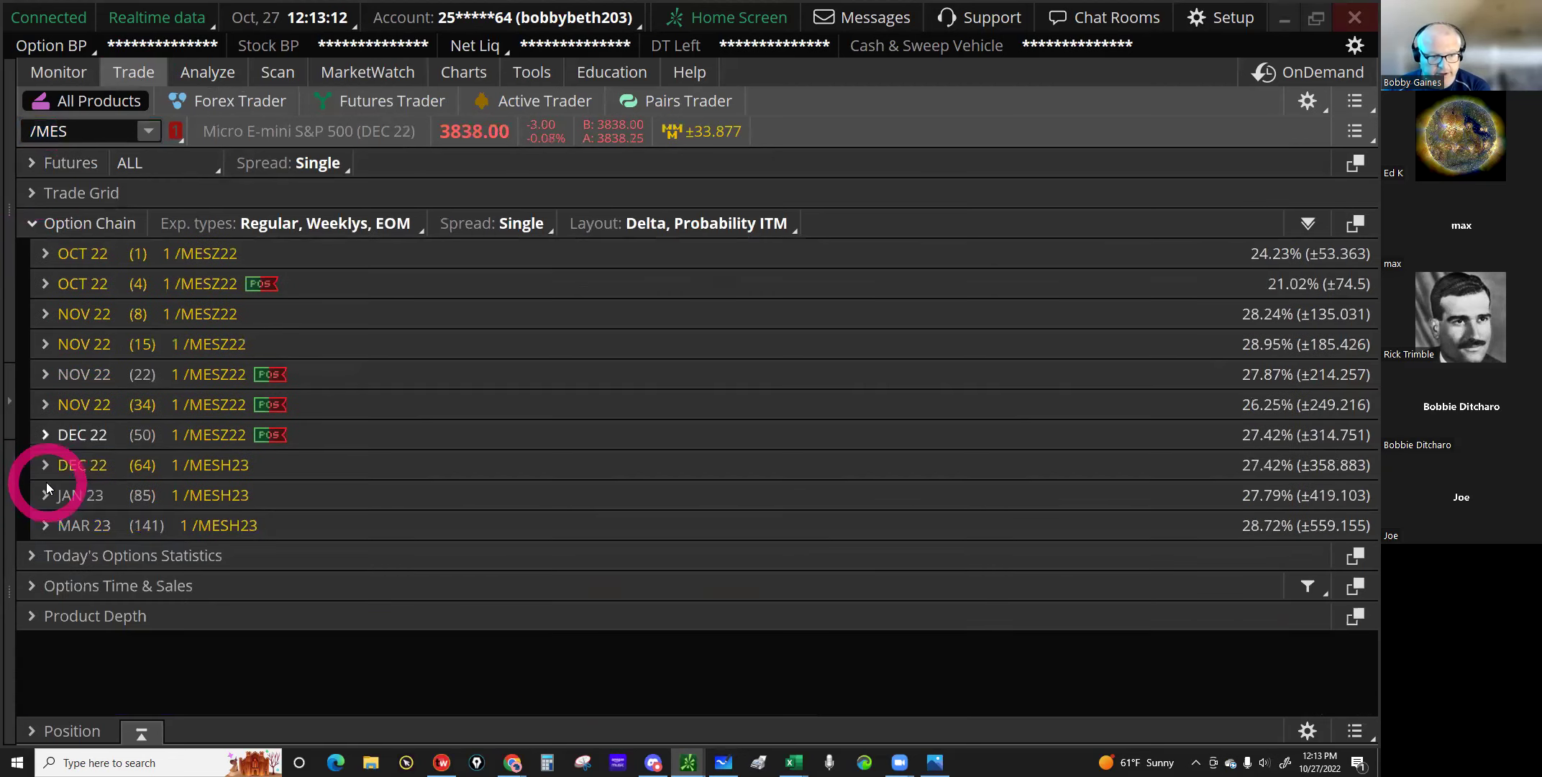
{"action": "left_click", "coordinate": [64, 435]}
{"action": "left_click", "coordinate": [590, 380]}
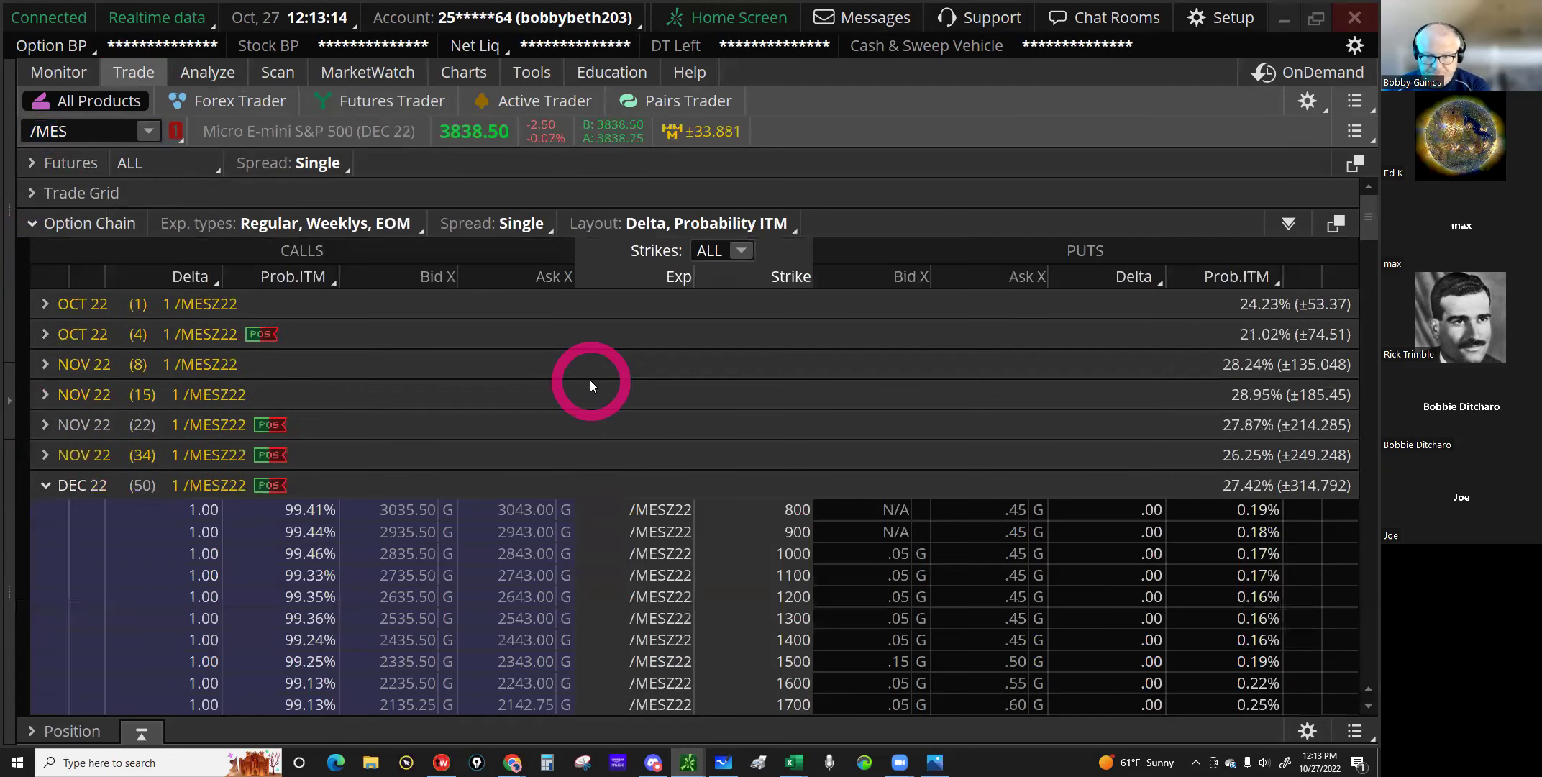
Step: Create a sell order for the 3180 put from the DEC 22 (50) /MESZ22 chain
{"action": "scroll", "coordinate": [601, 372], "scroll_direction": "down", "scroll_amount": 3}
{"action": "scroll", "coordinate": [603, 373], "scroll_direction": "down", "scroll_amount": 2}
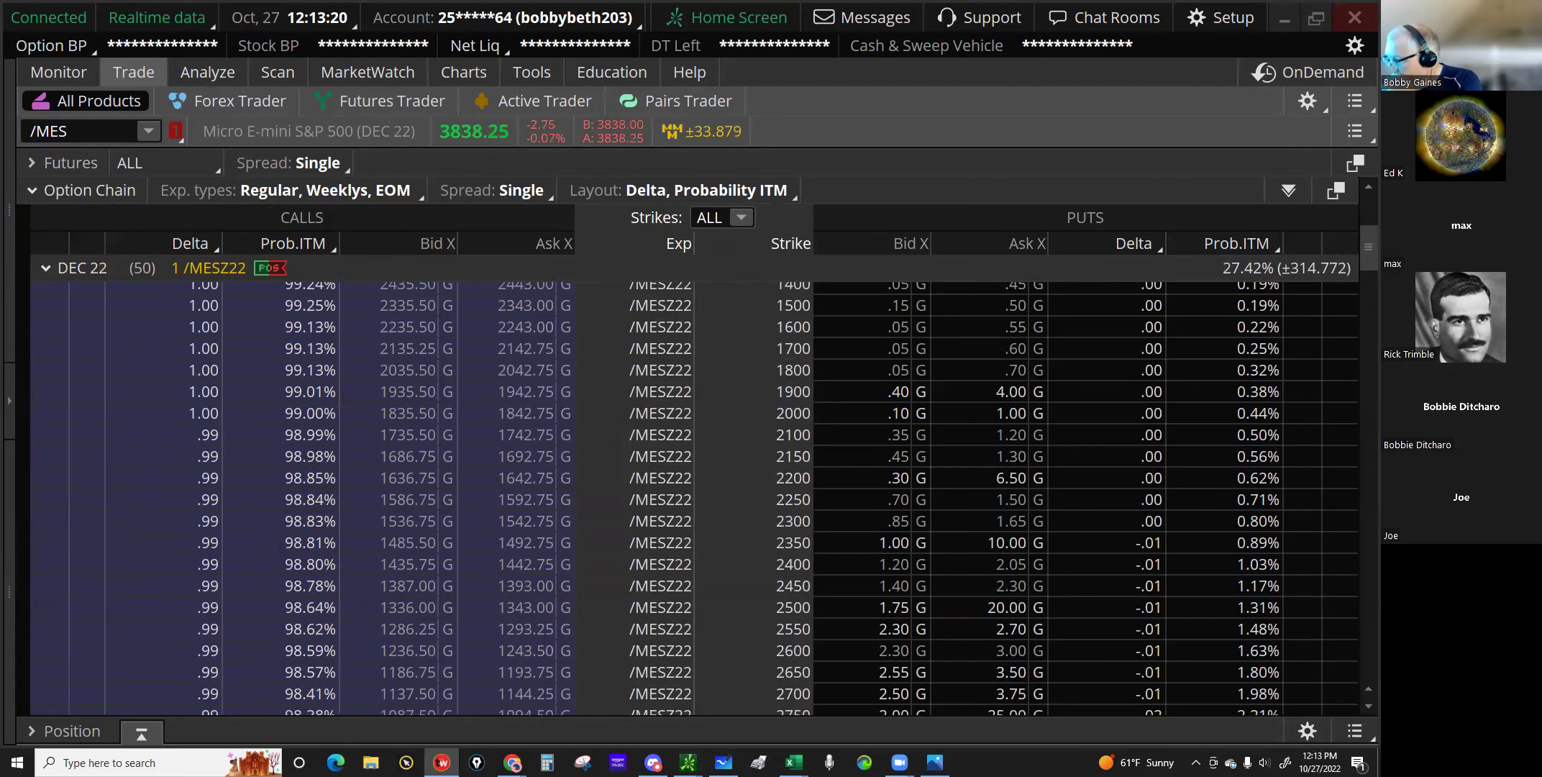
{"action": "left_click", "coordinate": [970, 646]}
{"action": "scroll", "coordinate": [874, 611], "scroll_direction": "down", "scroll_amount": 1}
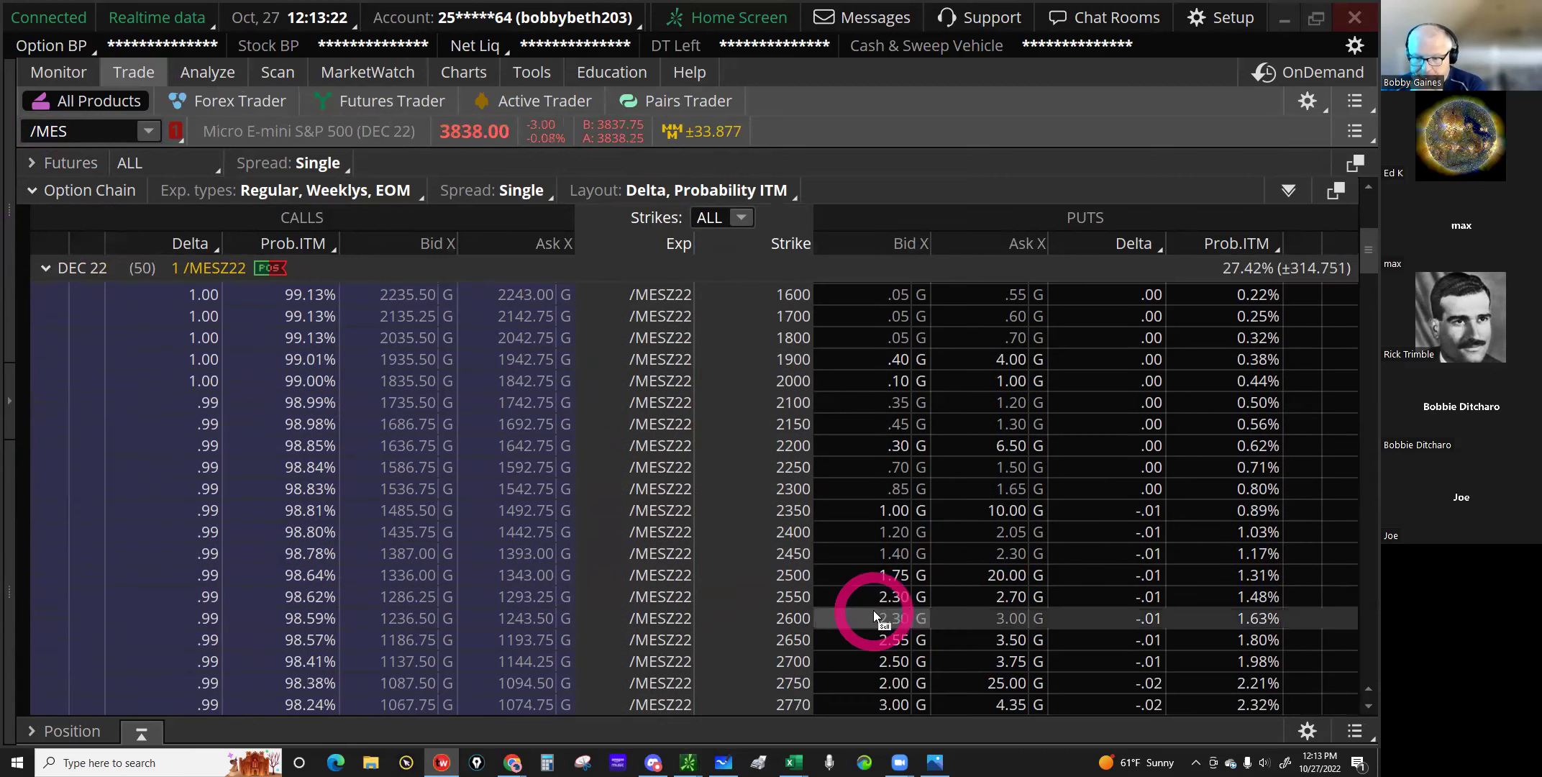
{"action": "scroll", "coordinate": [875, 612], "scroll_direction": "down", "scroll_amount": 3}
{"action": "scroll", "coordinate": [874, 614], "scroll_direction": "down", "scroll_amount": 5}
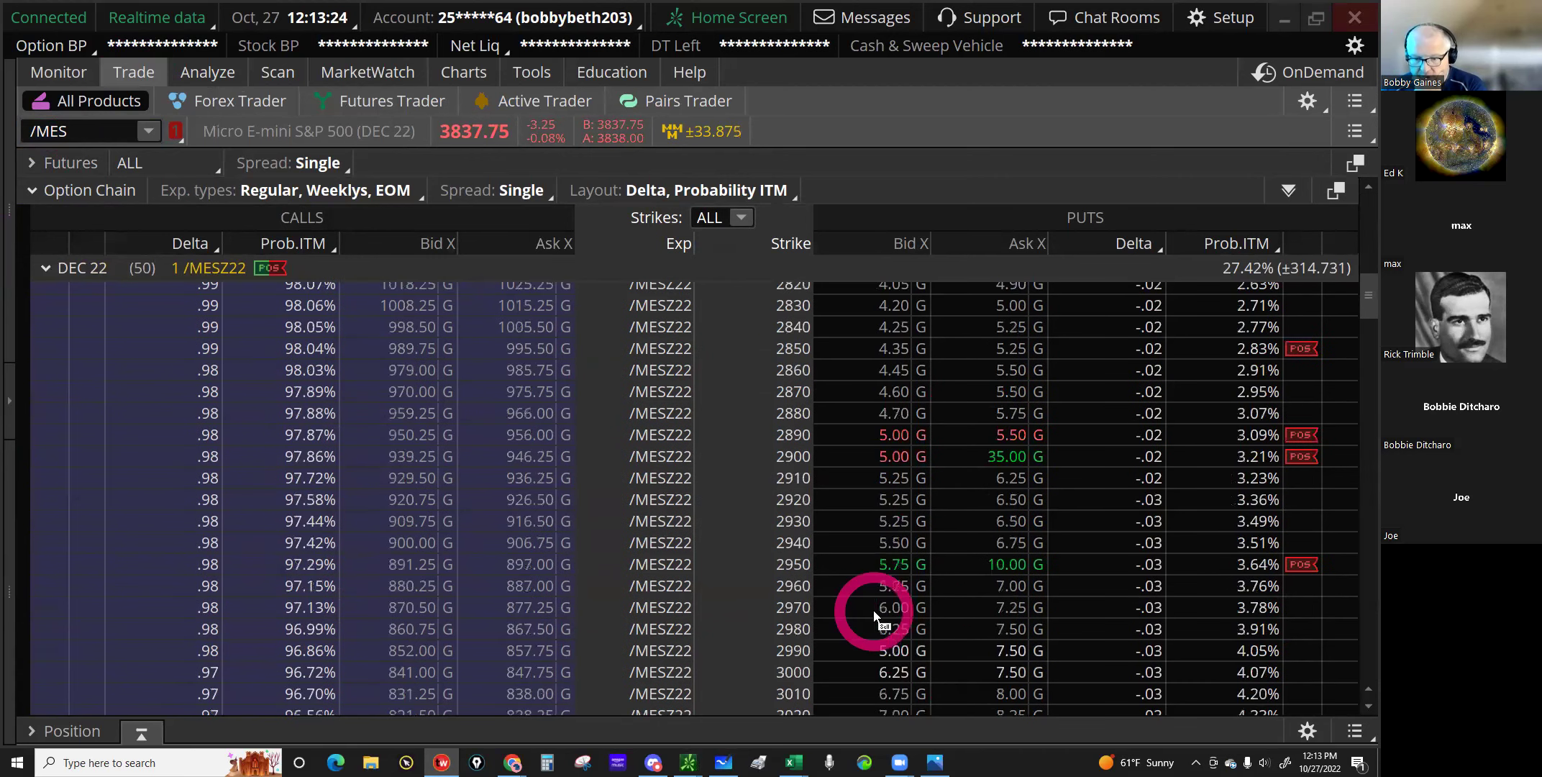
{"action": "scroll", "coordinate": [875, 614], "scroll_direction": "down", "scroll_amount": 2}
{"action": "scroll", "coordinate": [874, 615], "scroll_direction": "down", "scroll_amount": 3}
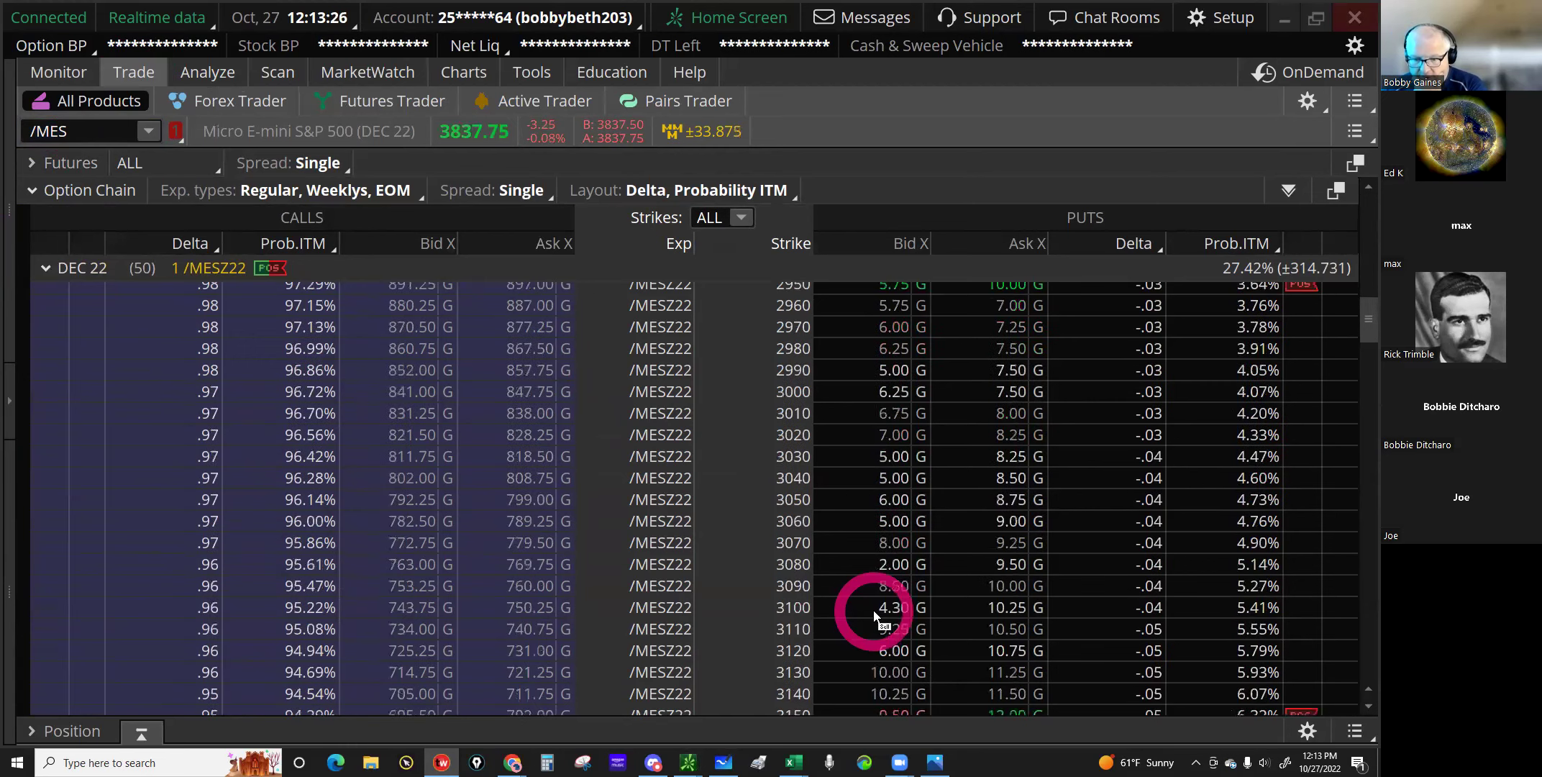
{"action": "scroll", "coordinate": [875, 615], "scroll_direction": "down", "scroll_amount": 1}
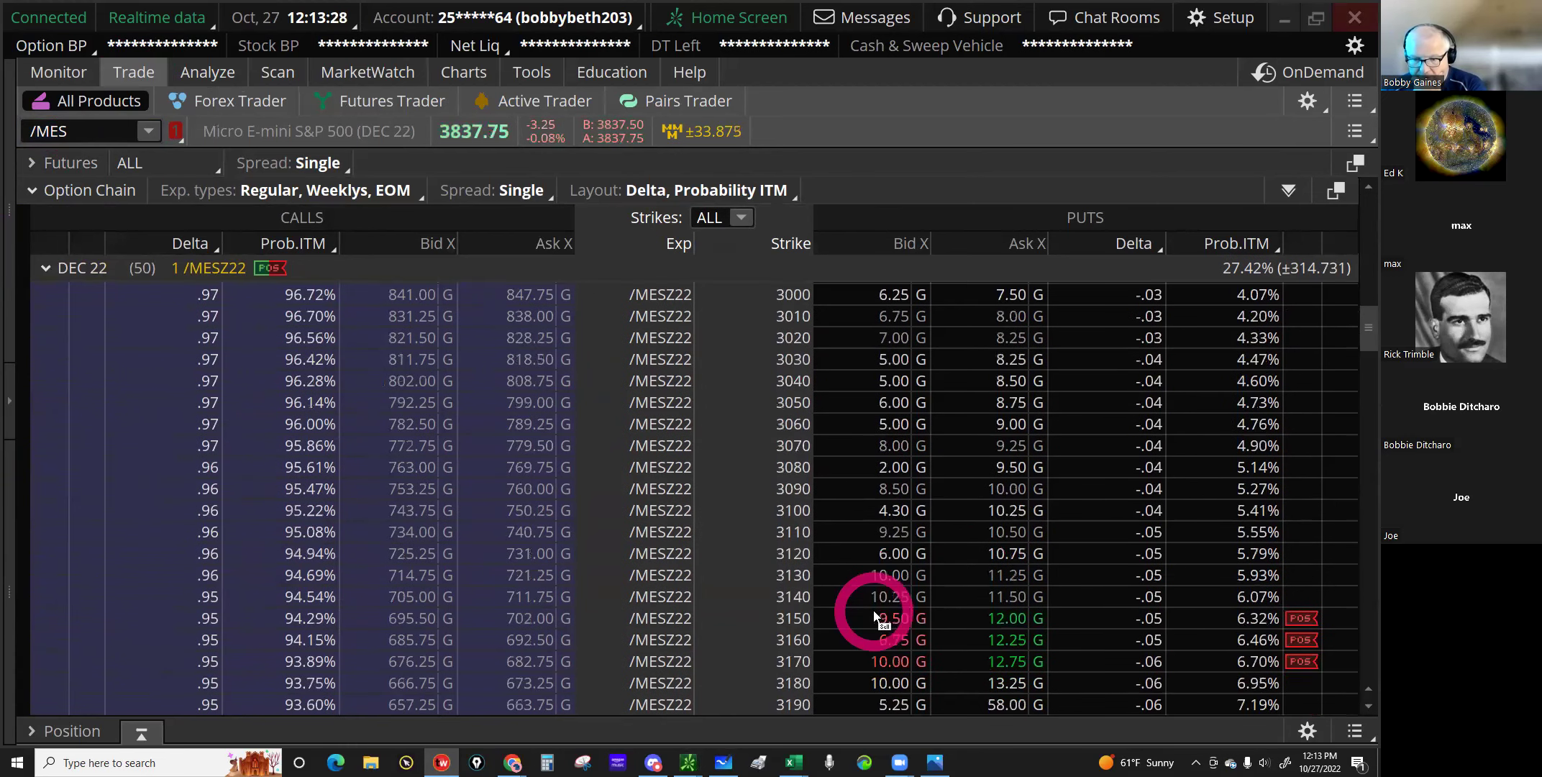
{"action": "scroll", "coordinate": [892, 669], "scroll_direction": "down", "scroll_amount": 1}
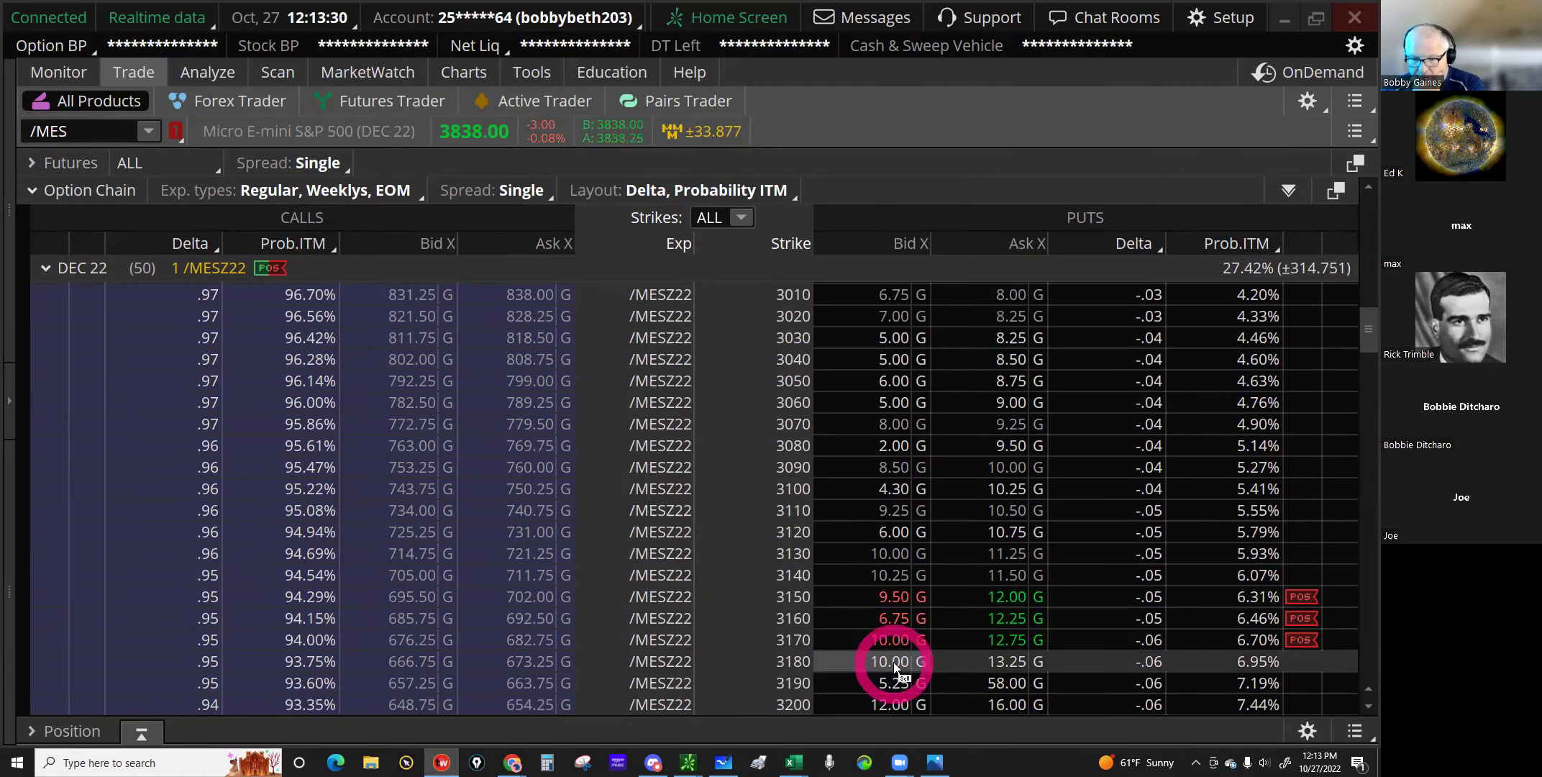
{"action": "left_click", "coordinate": [892, 662]}
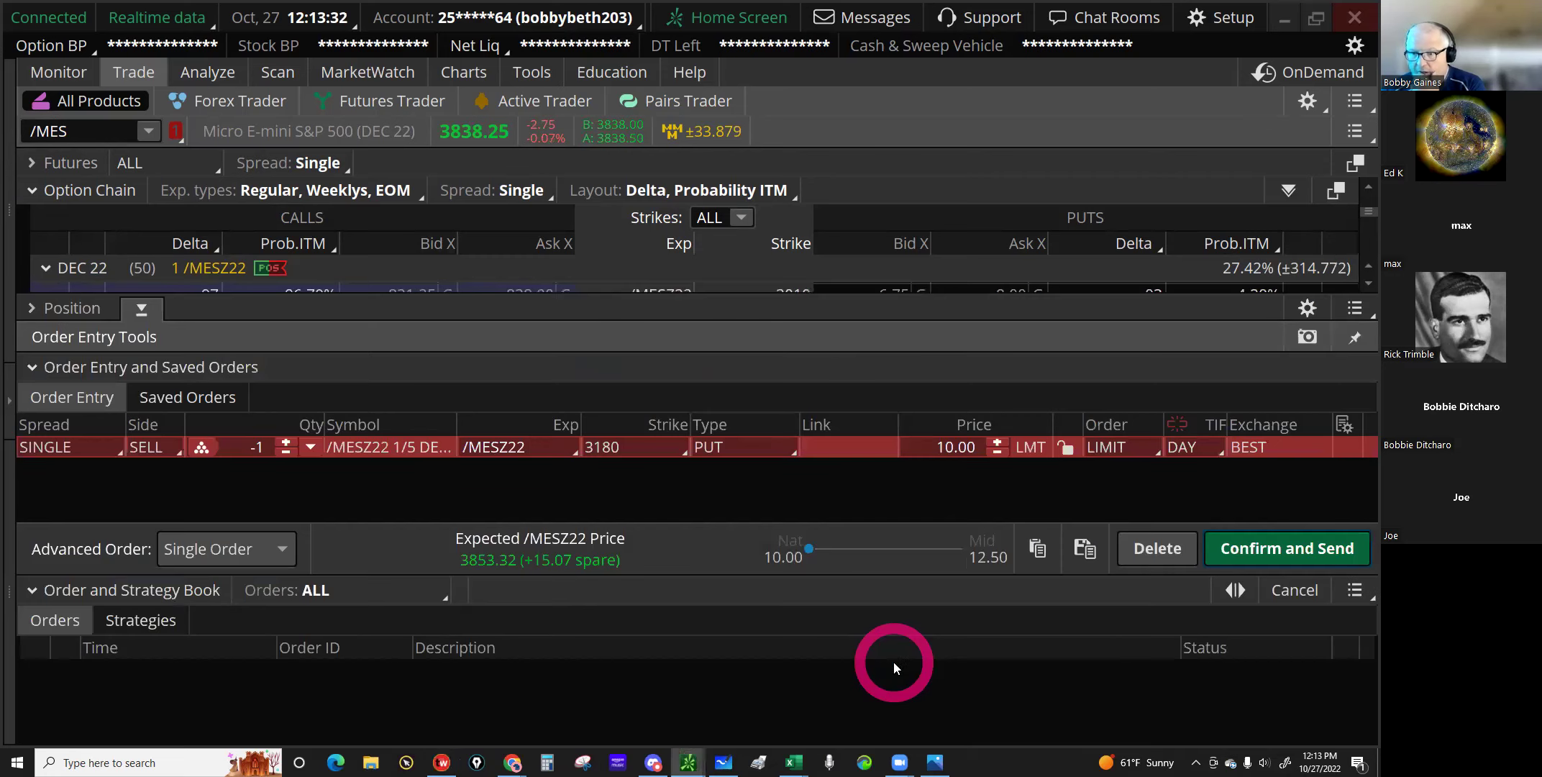
Step: Set the quantity of the 3180 put order to -4
{"action": "left_click", "coordinate": [439, 479]}
{"action": "left_click", "coordinate": [287, 458]}
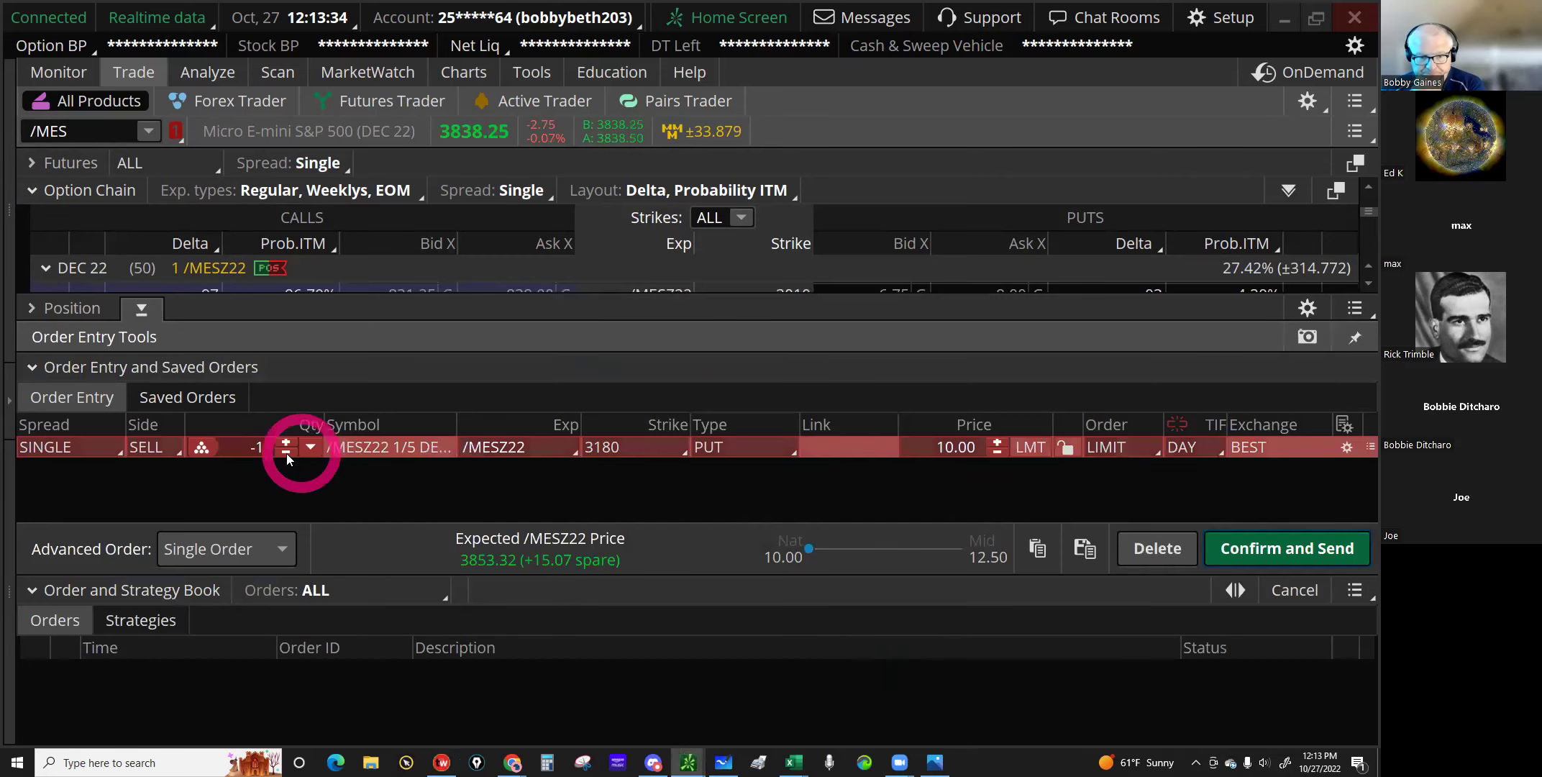
{"action": "left_click", "coordinate": [288, 458]}
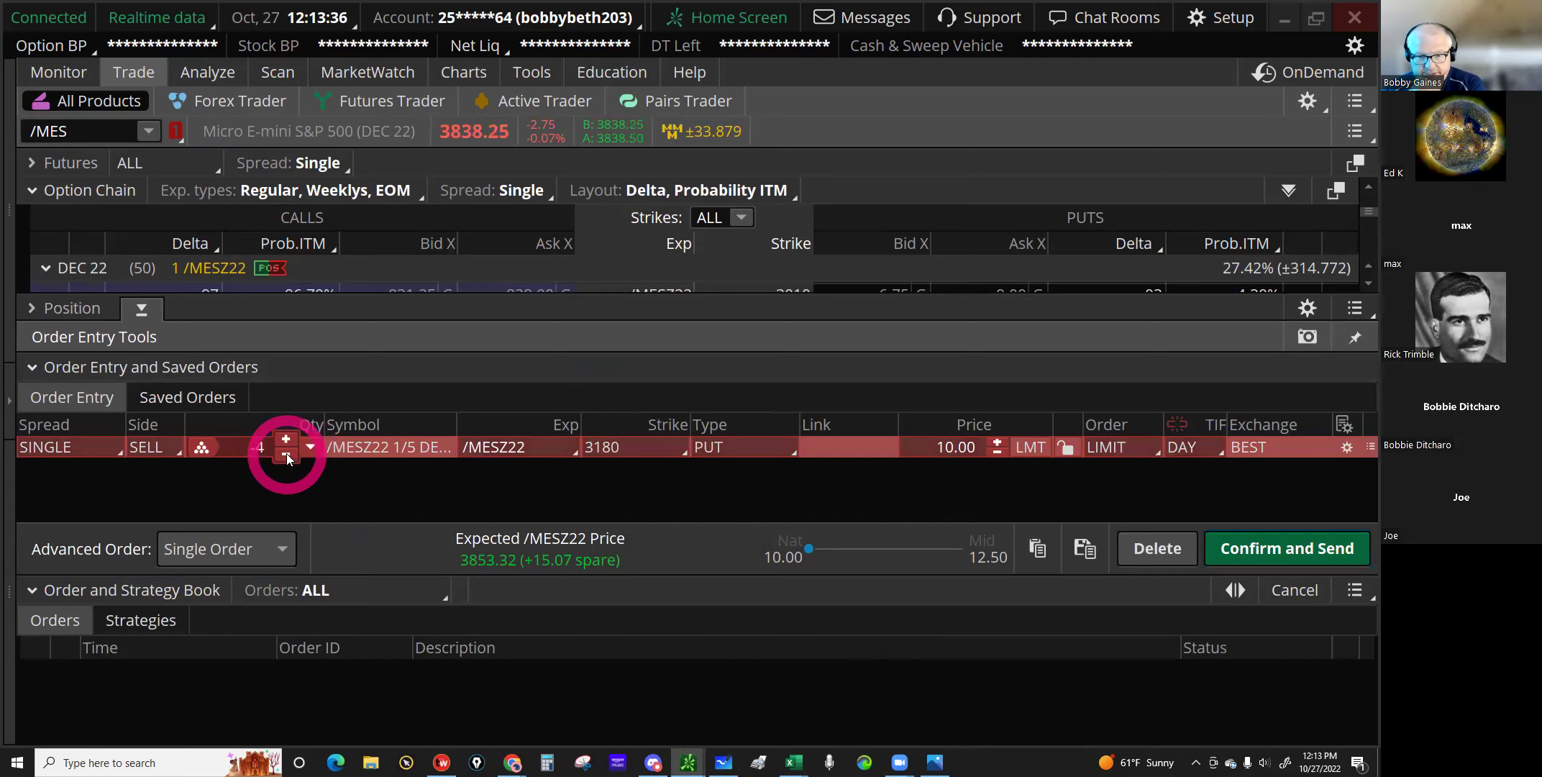
Step: Raise the limit price of the 3180 put order to 12.50 and submit the order
{"action": "left_click", "coordinate": [983, 492]}
{"action": "left_click", "coordinate": [985, 447]}
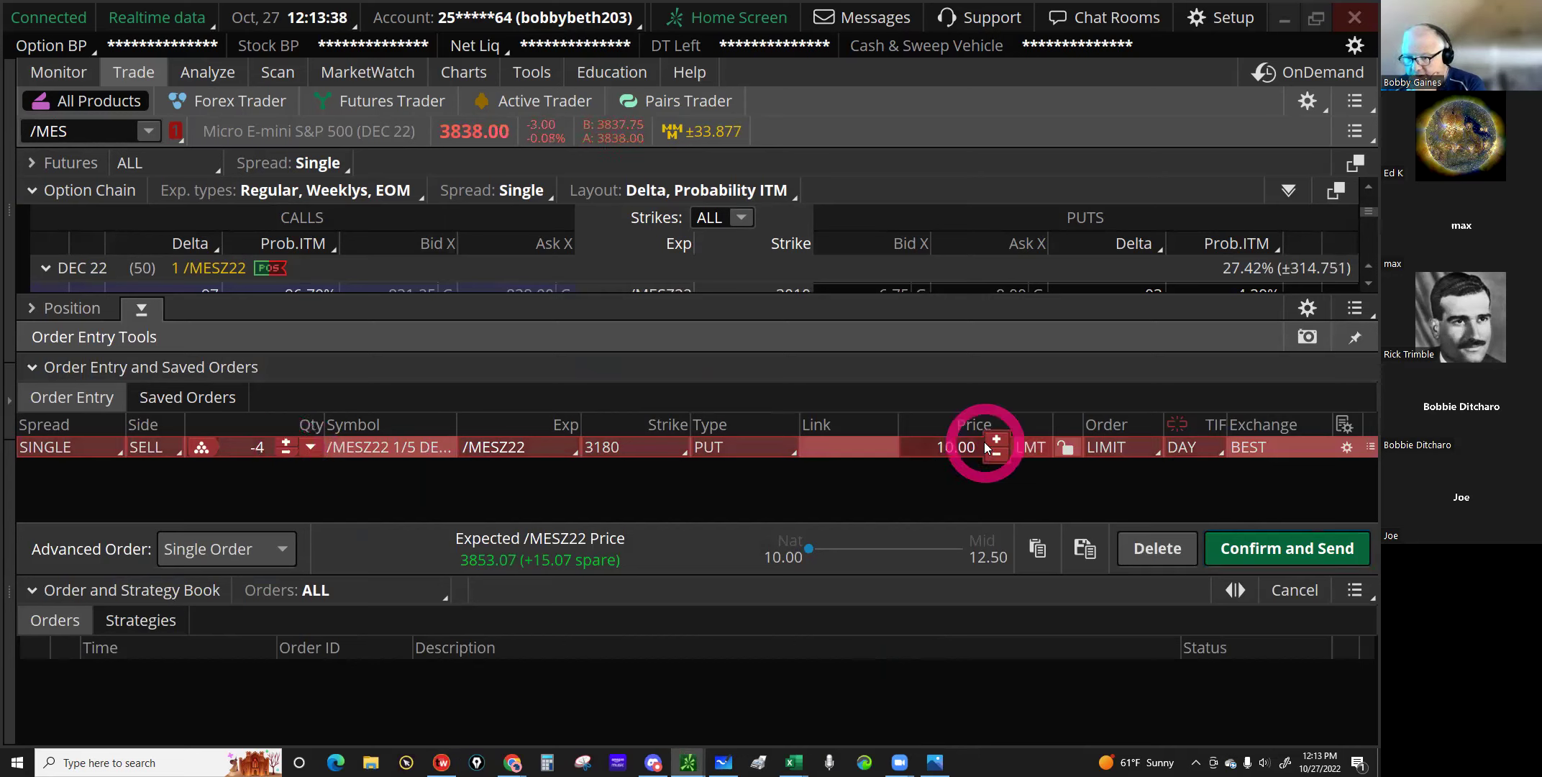
{"action": "left_click", "coordinate": [997, 441]}
{"action": "left_click", "coordinate": [997, 441]}
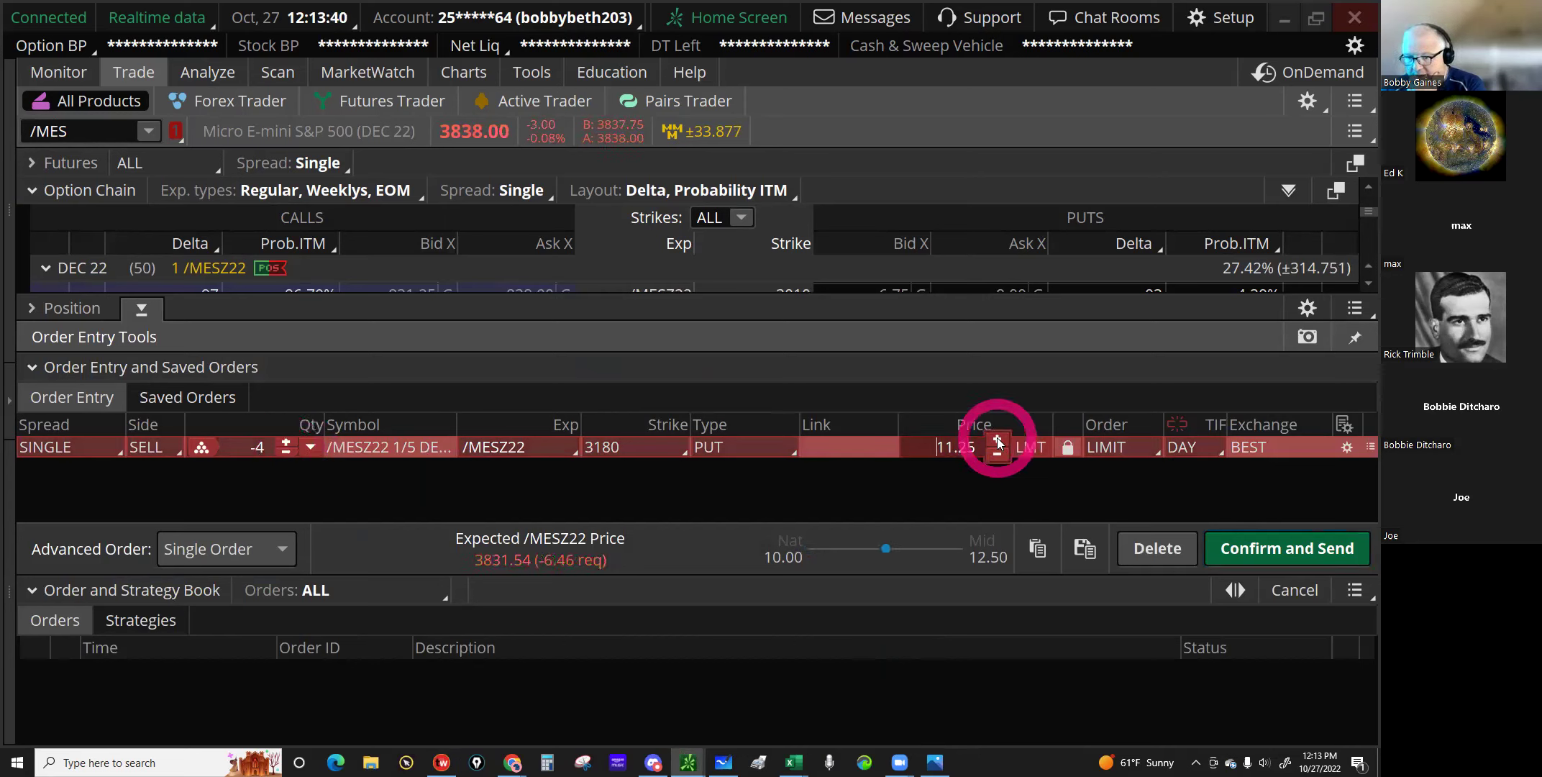
{"action": "left_click", "coordinate": [998, 442]}
{"action": "left_click", "coordinate": [998, 441]}
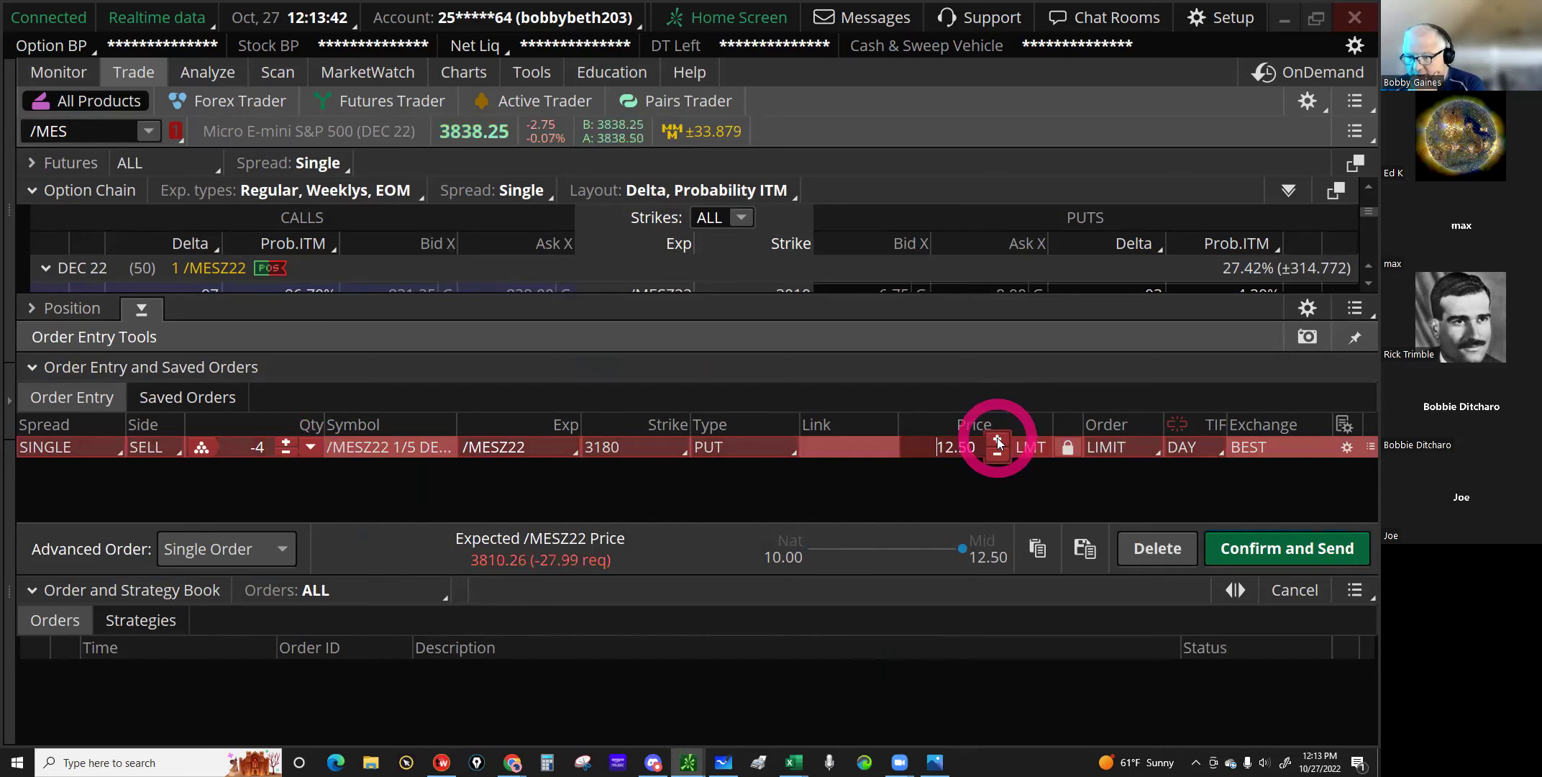
{"action": "left_click", "coordinate": [1318, 550]}
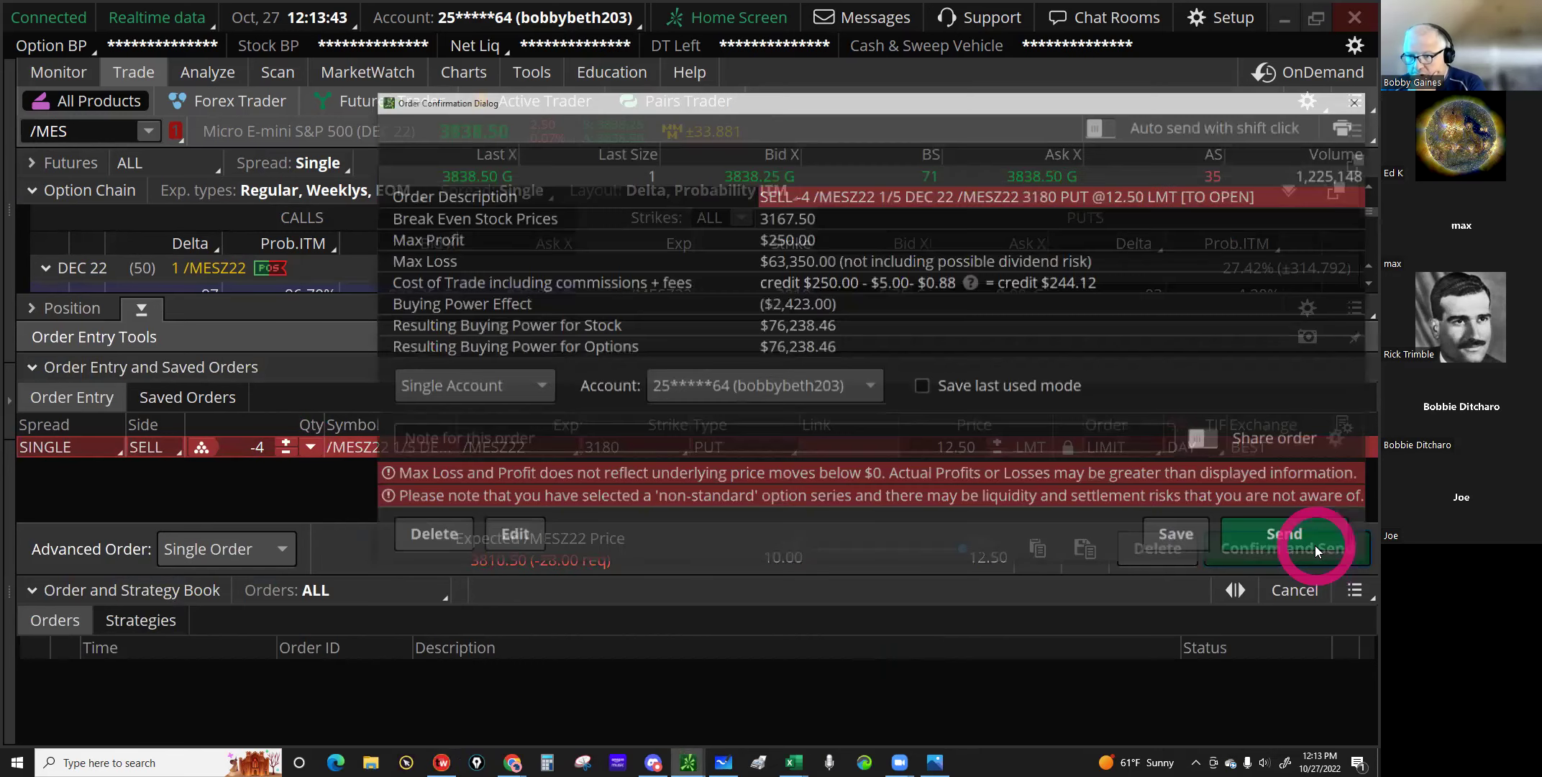
{"action": "left_click", "coordinate": [1313, 546]}
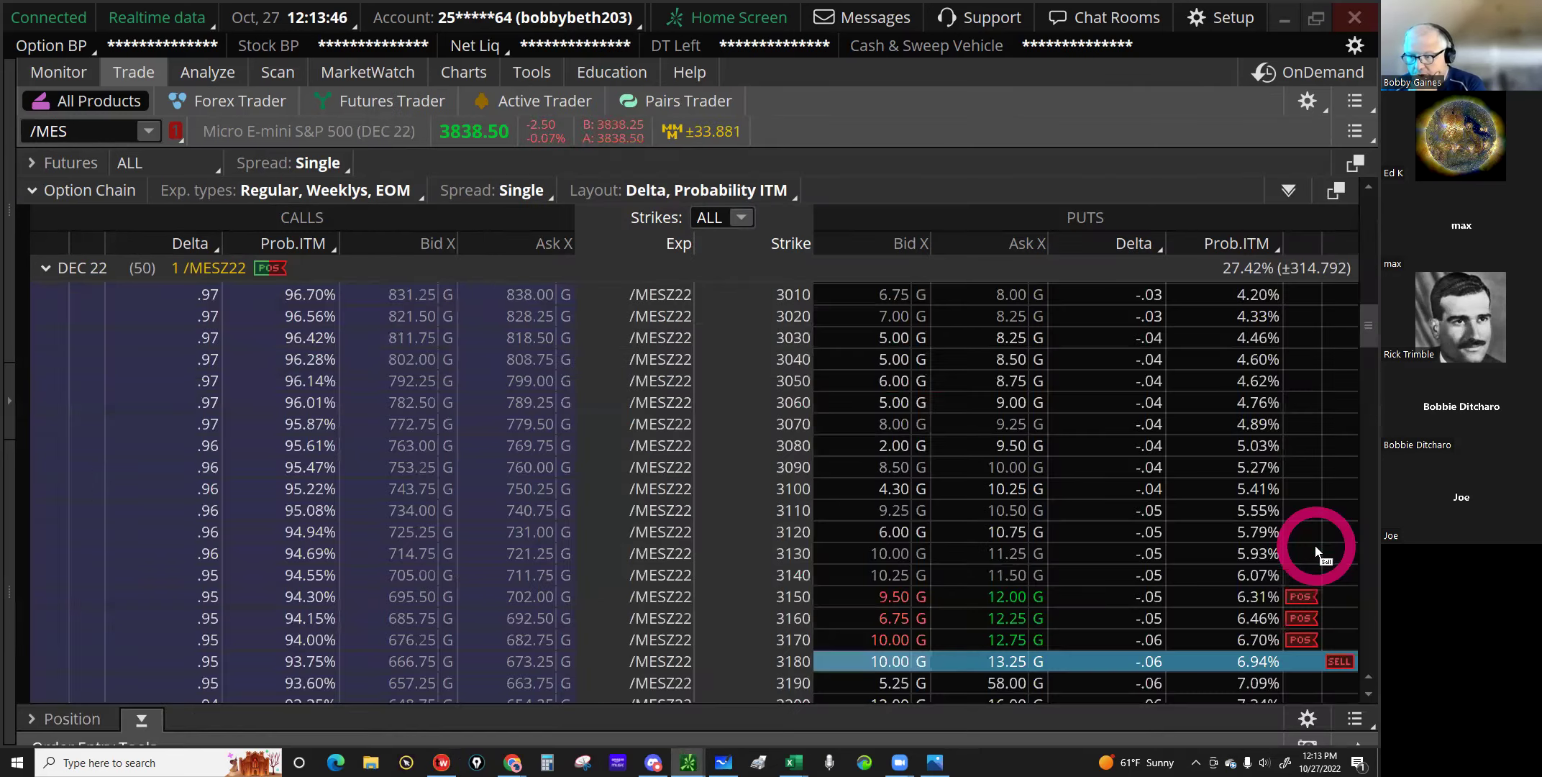
Step: Switch to the Excel spreadsheet's NP & Spreads sheet and enter /MES as the XYZ symbol in row 25
{"action": "left_click", "coordinate": [74, 85]}
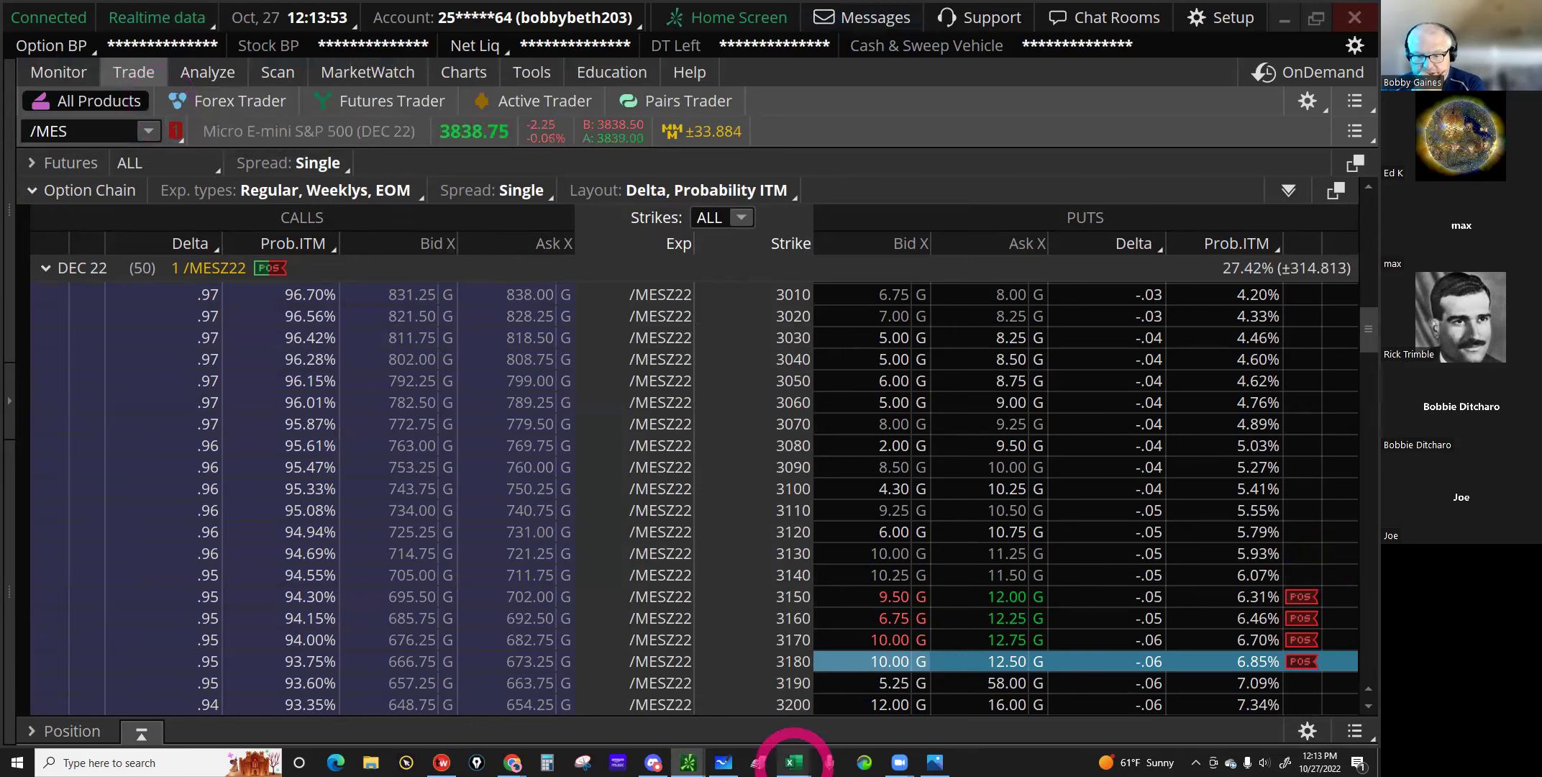
{"action": "mouse_move", "coordinate": [794, 761]}
{"action": "left_click", "coordinate": [649, 725]}
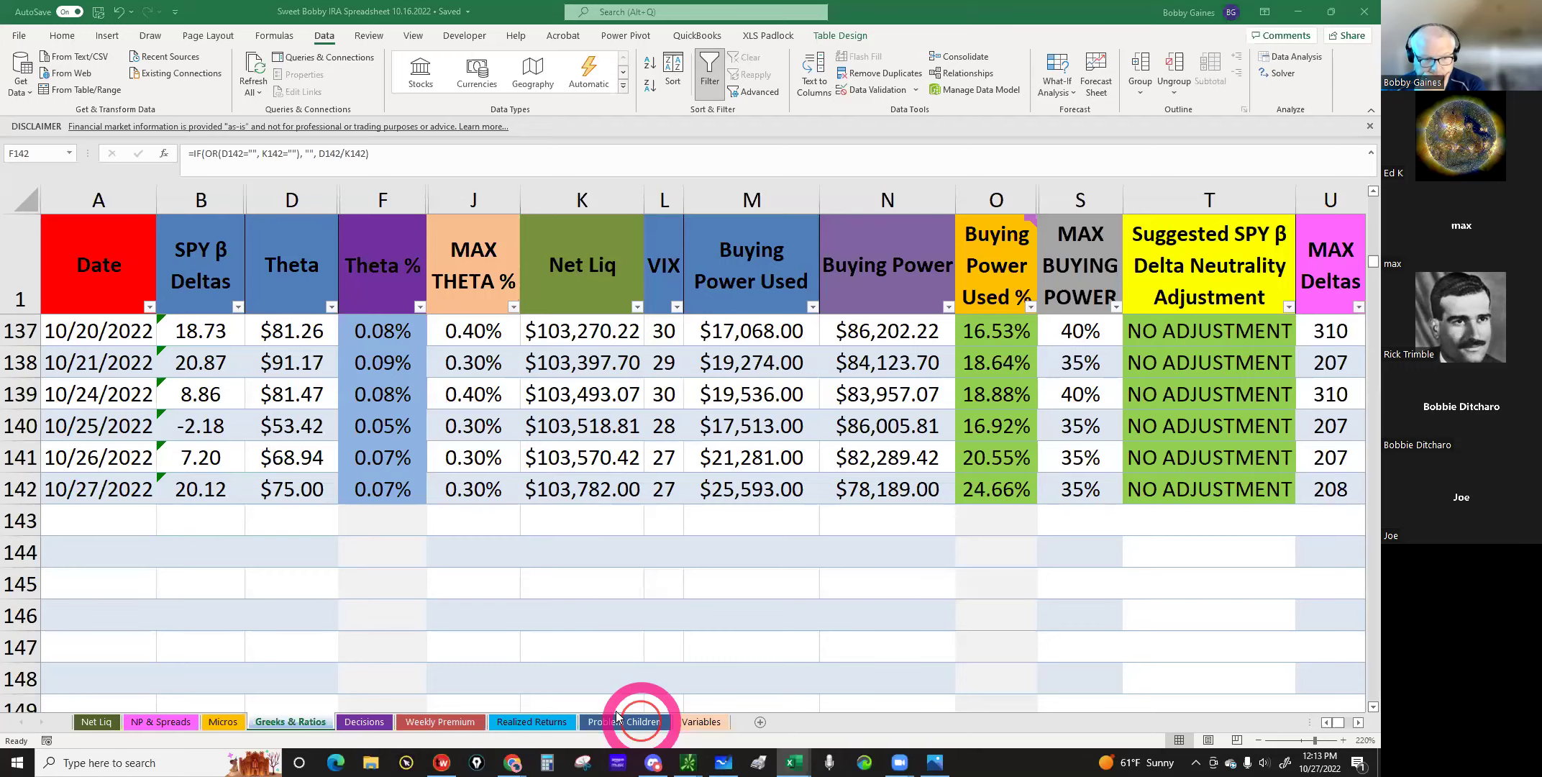
{"action": "left_click", "coordinate": [168, 722]}
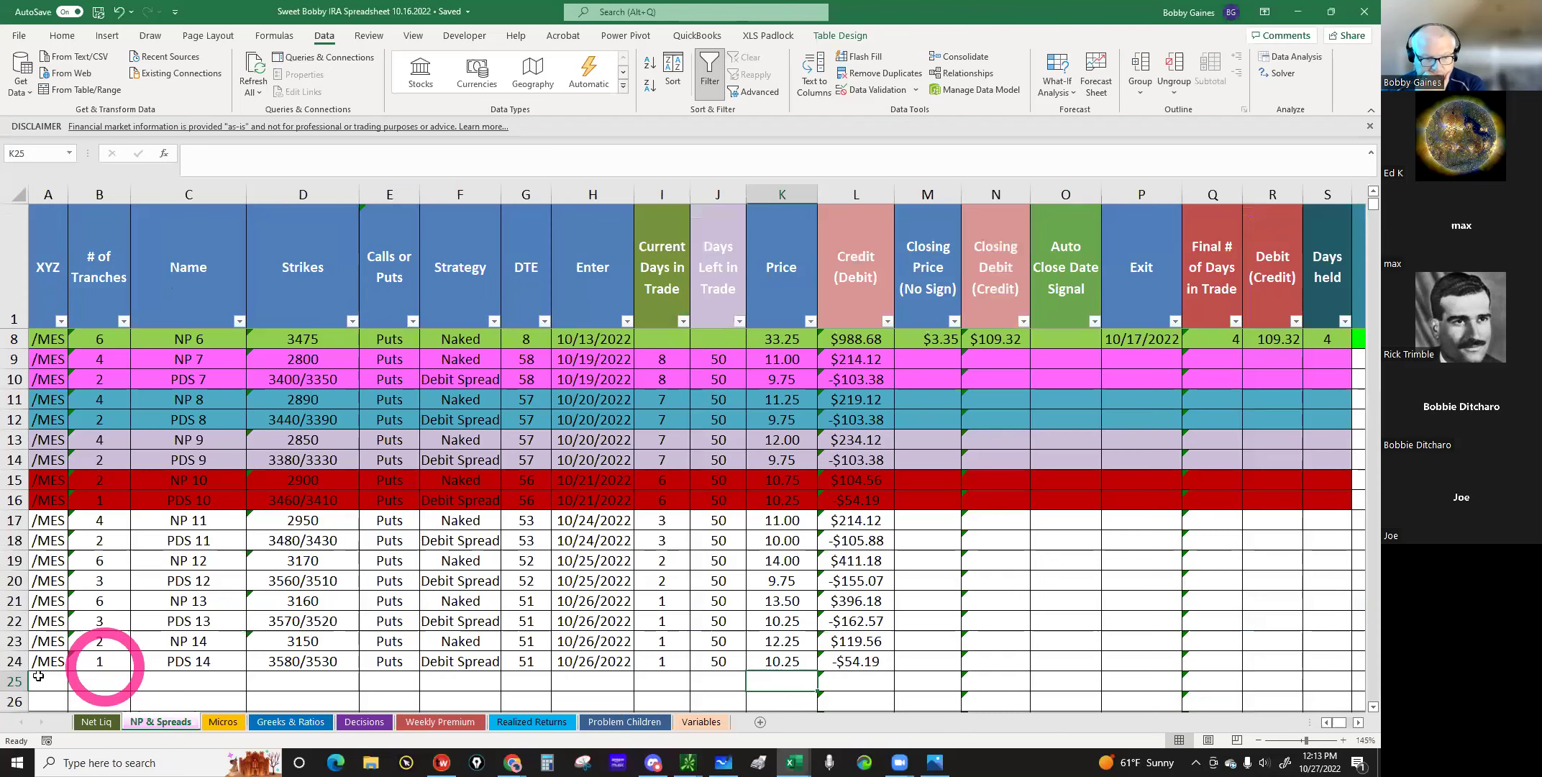
{"action": "left_click", "coordinate": [49, 678]}
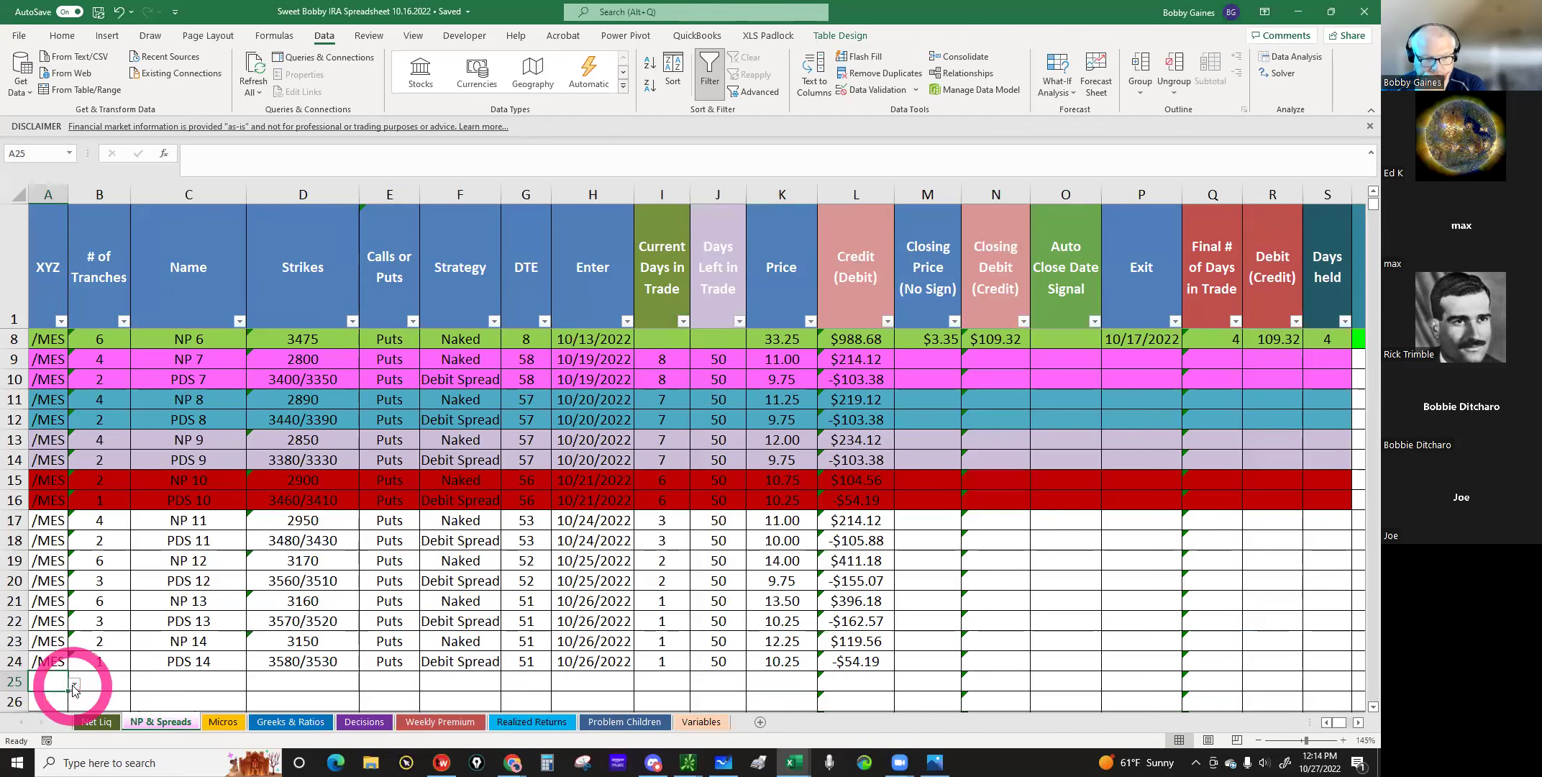
{"action": "left_click", "coordinate": [108, 682]}
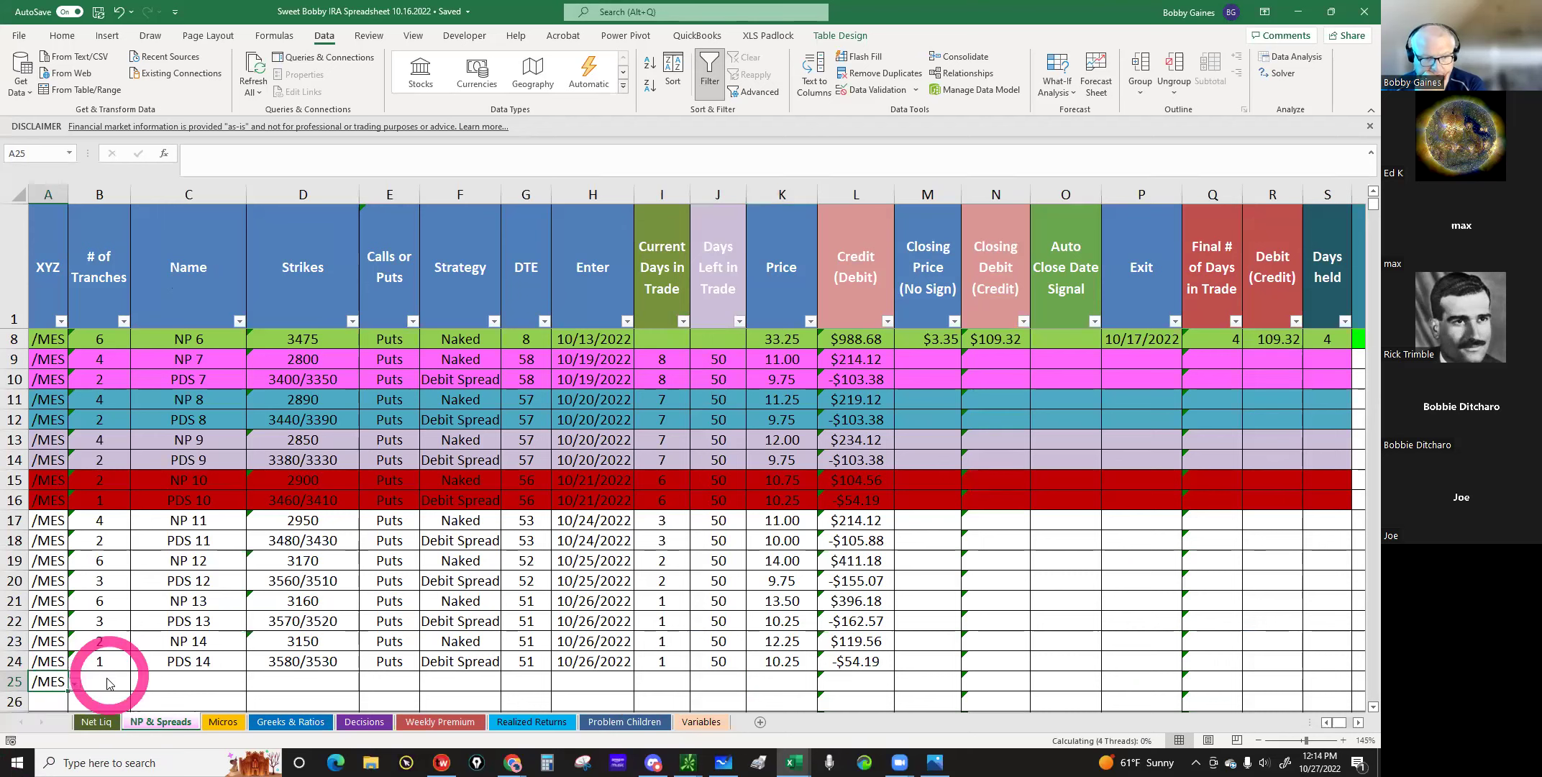
Step: Enter 2 as the number of tranches and NP 15 as the name in row 25
{"action": "left_click", "coordinate": [106, 679]}
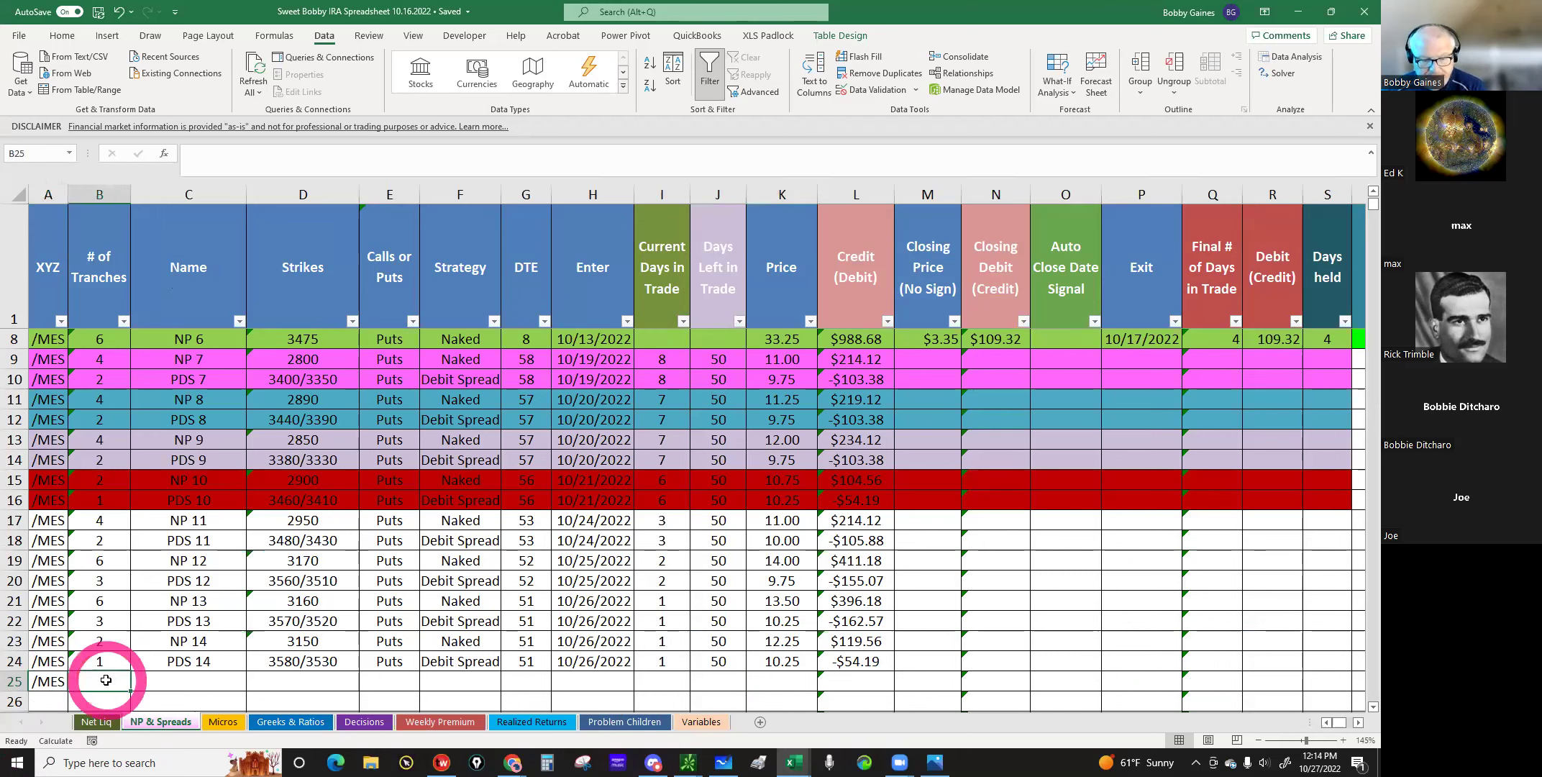
{"action": "type", "text": "2"}
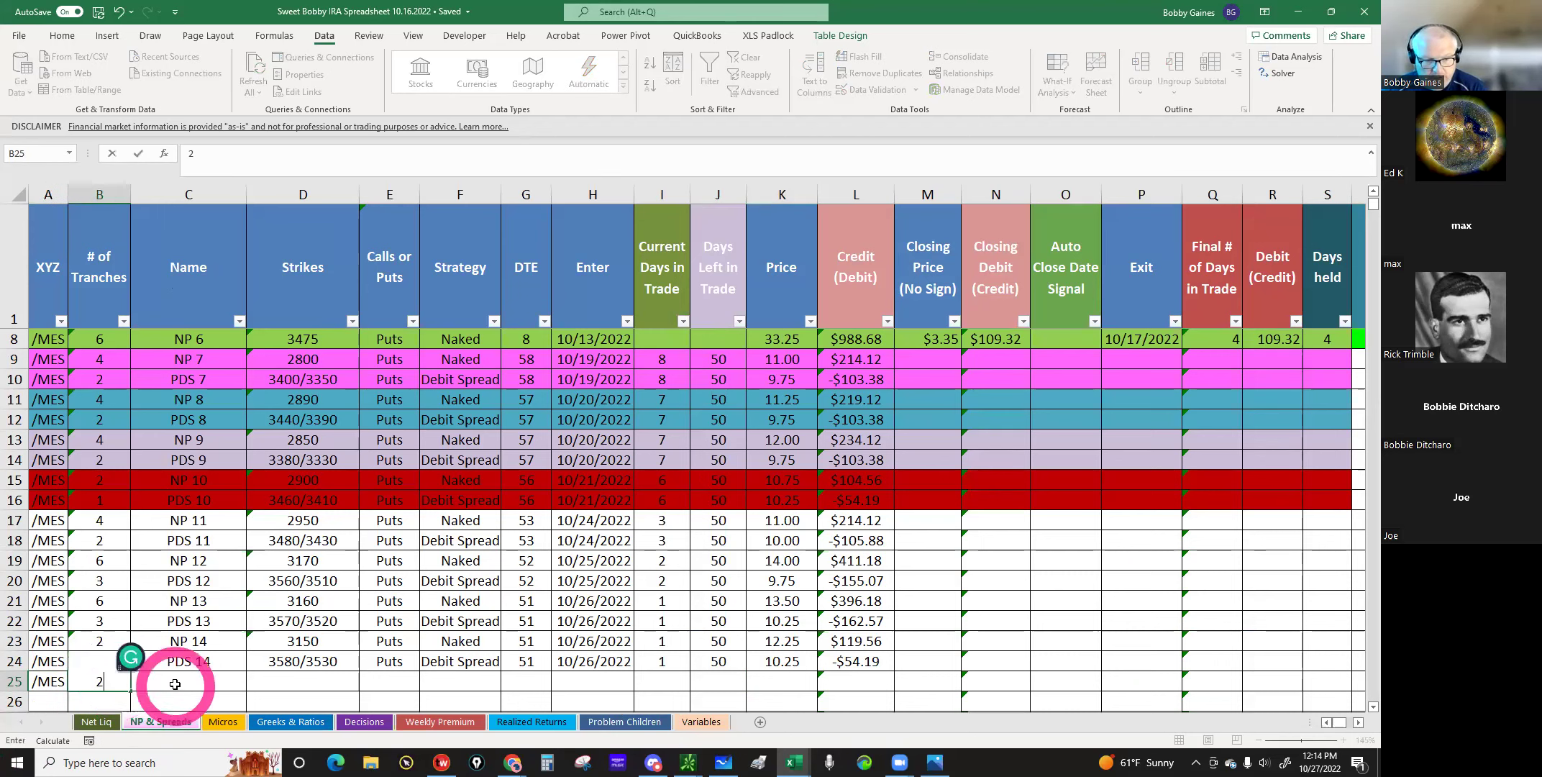
{"action": "left_click", "coordinate": [177, 683]}
{"action": "type", "text": "np"}
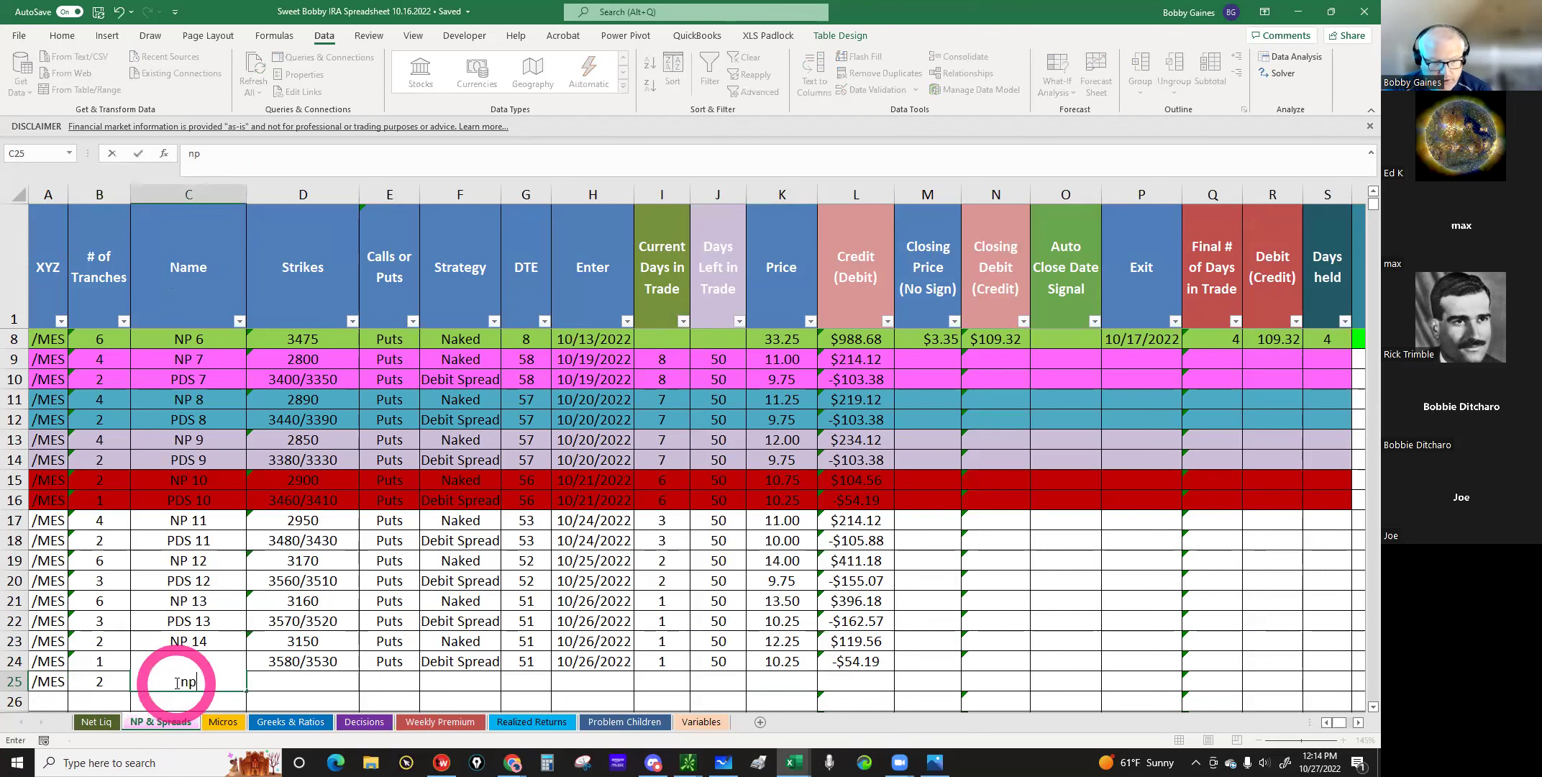
{"action": "key", "text": "BackSpace"}
{"action": "key", "text": "BackSpace"}
{"action": "type", "text": "NP 15"}
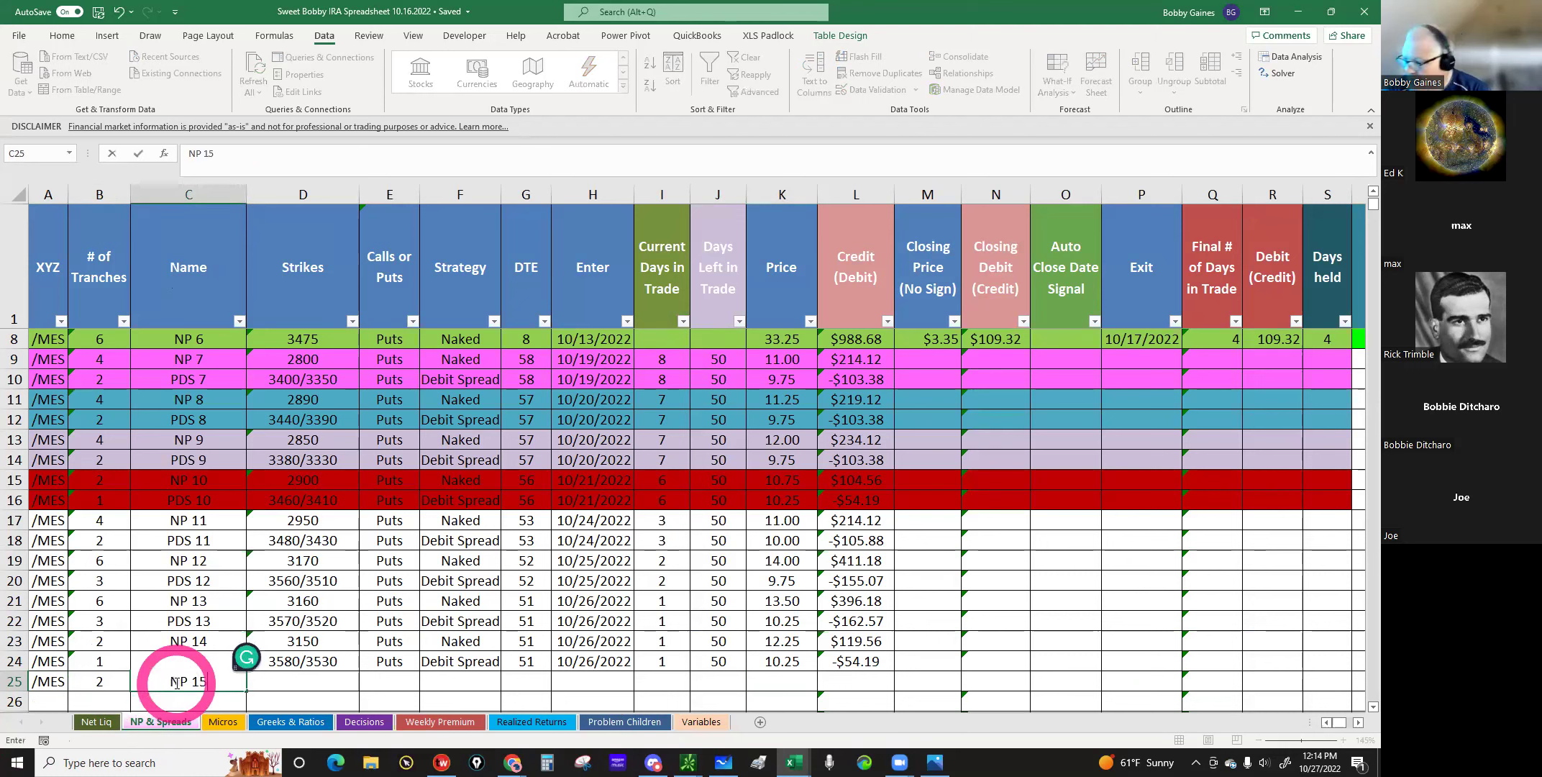
Step: Enter 3180 as the strike and Puts as the option type for NP 15
{"action": "key", "text": "Tab"}
{"action": "type", "text": "3180"}
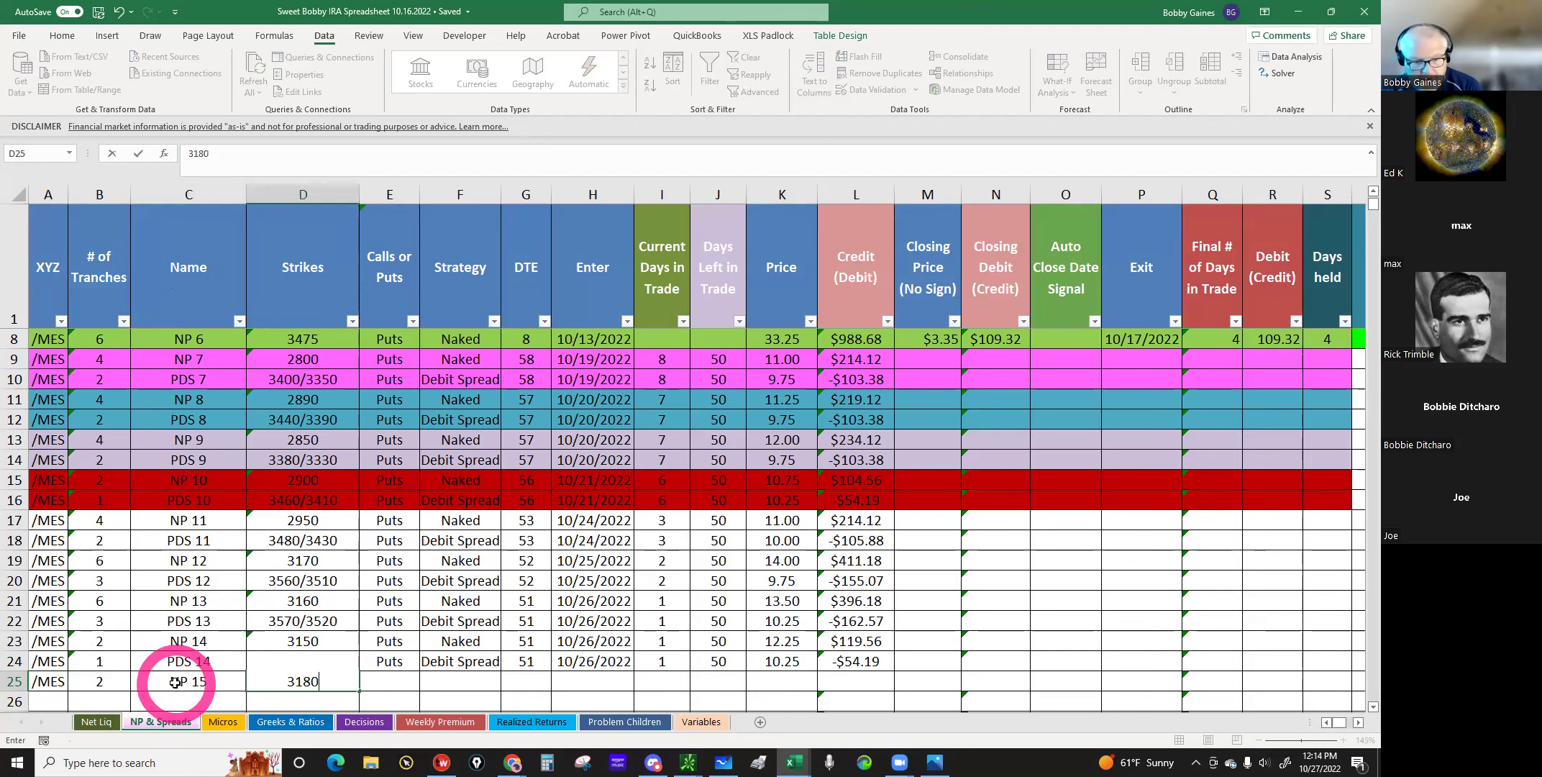
{"action": "key", "text": "Tab"}
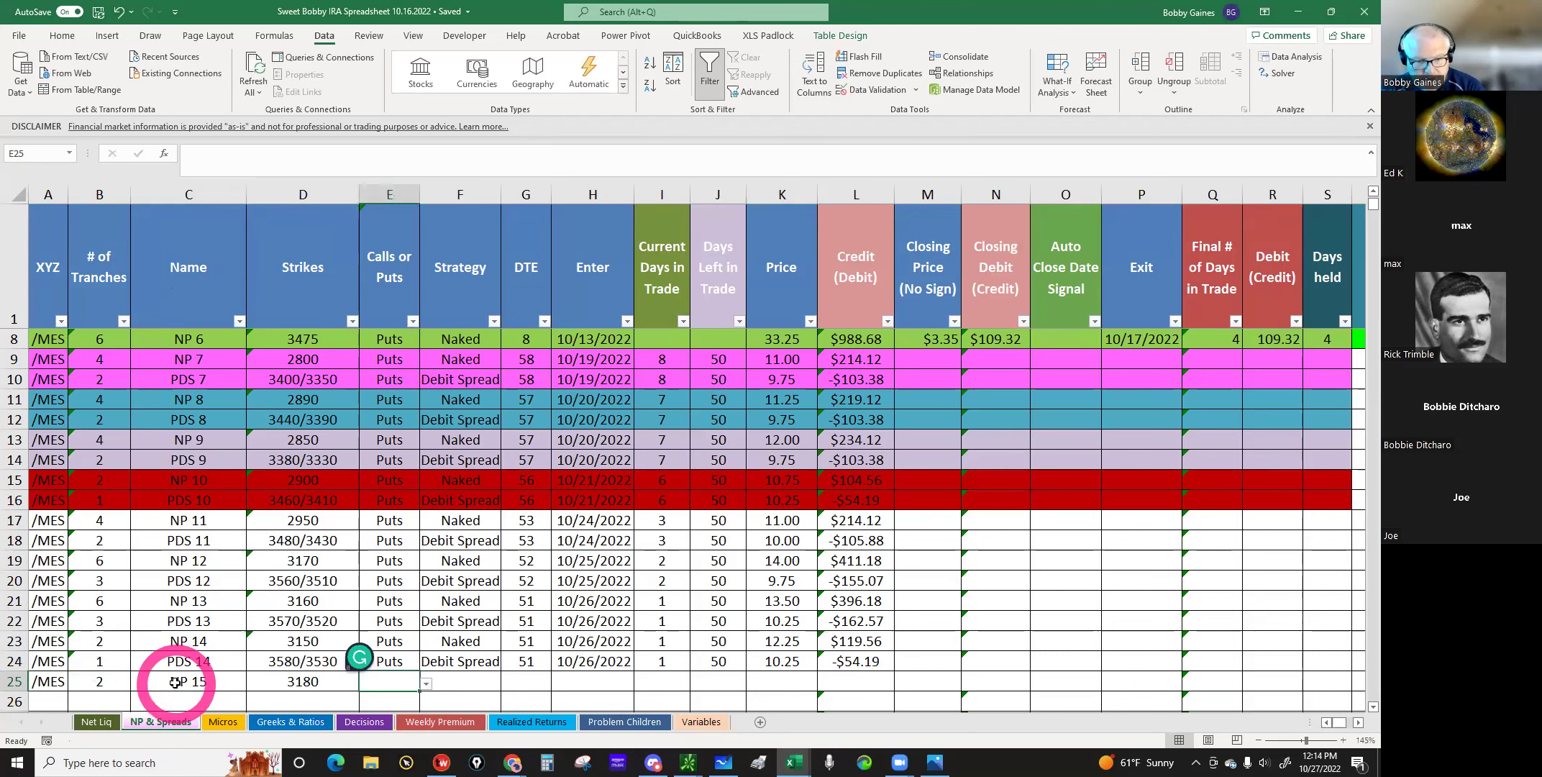
{"action": "type", "text": "Puts"}
{"action": "key", "text": "Tab"}
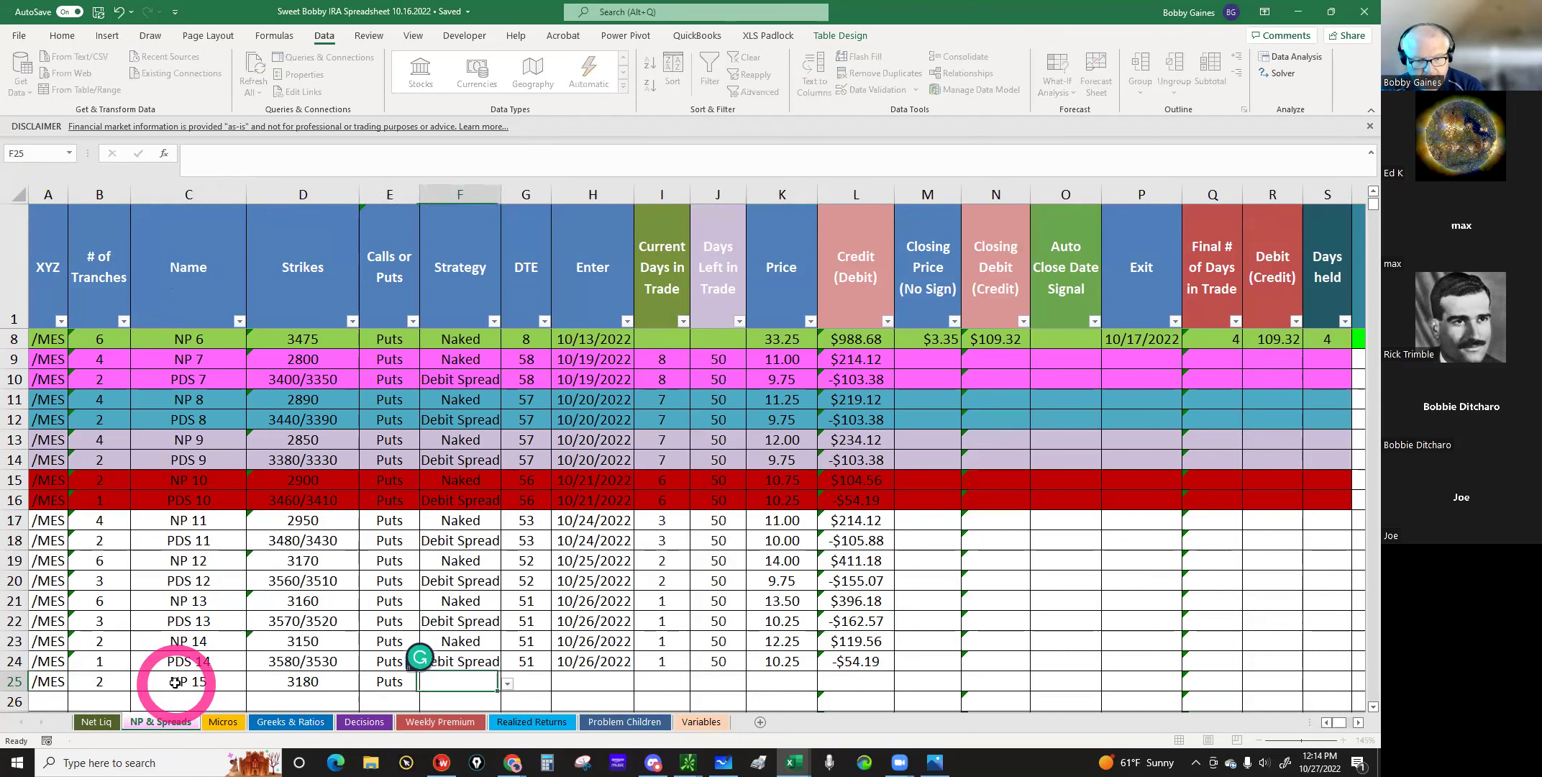
Step: Enter Naked as the strategy, 50 as the DTE and 10/27/22 as the entry date for NP 15
{"action": "type", "text": "N"}
{"action": "key", "text": "Tab"}
{"action": "type", "text": "50"}
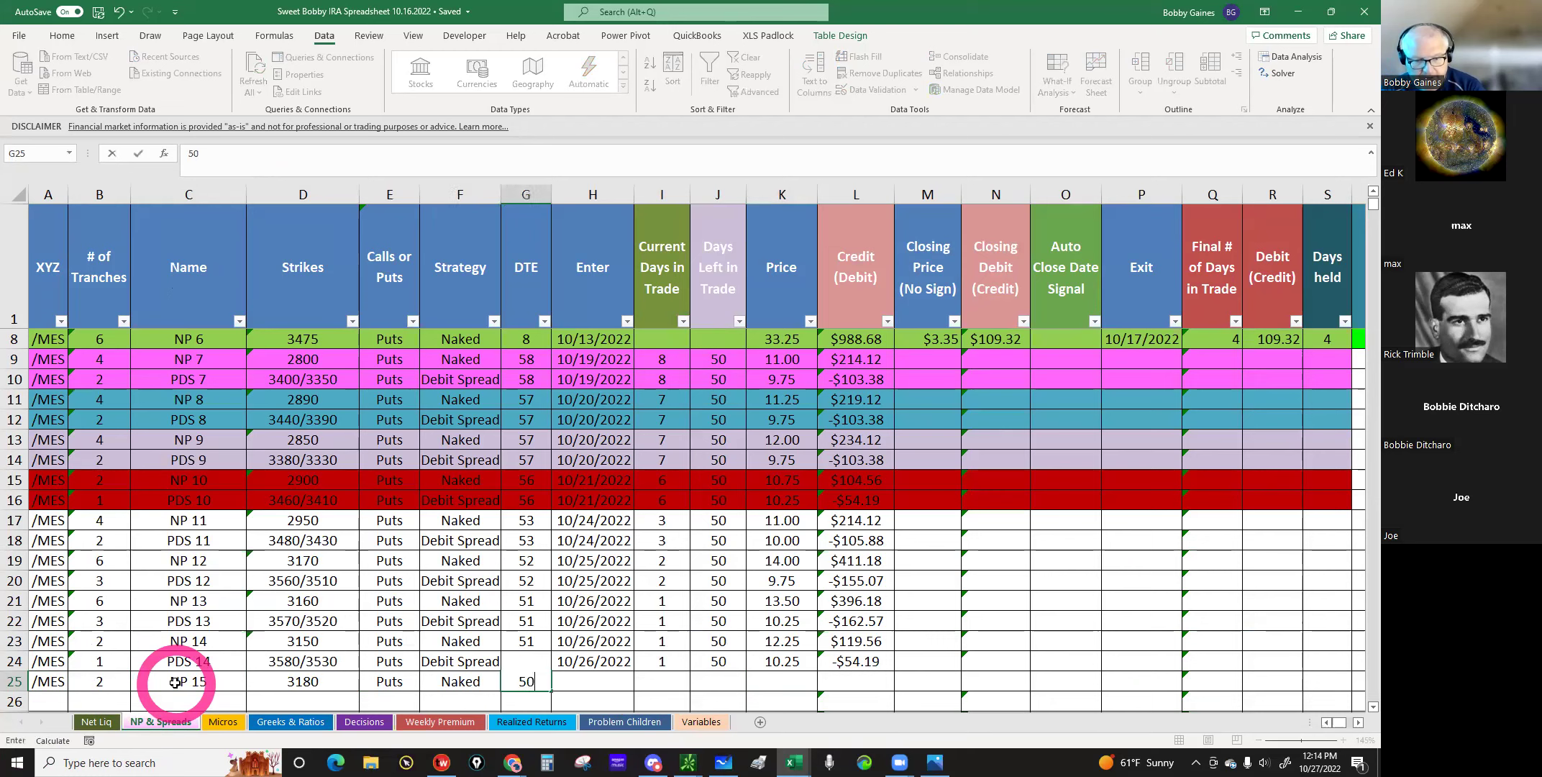
{"action": "key", "text": "Tab"}
{"action": "type", "text": "10/27/22"}
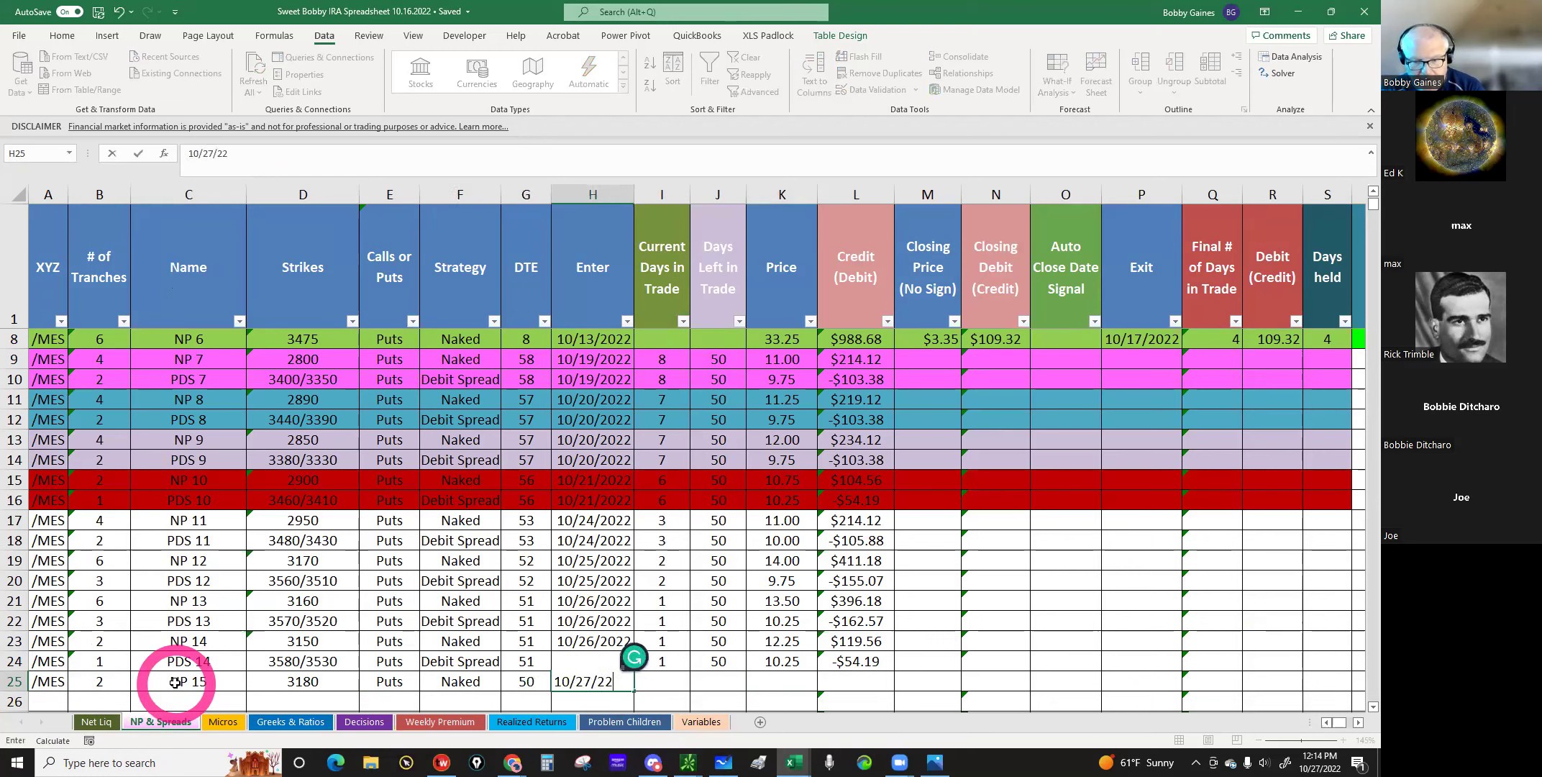
{"action": "key", "text": "Tab"}
{"action": "key", "text": "Tab"}
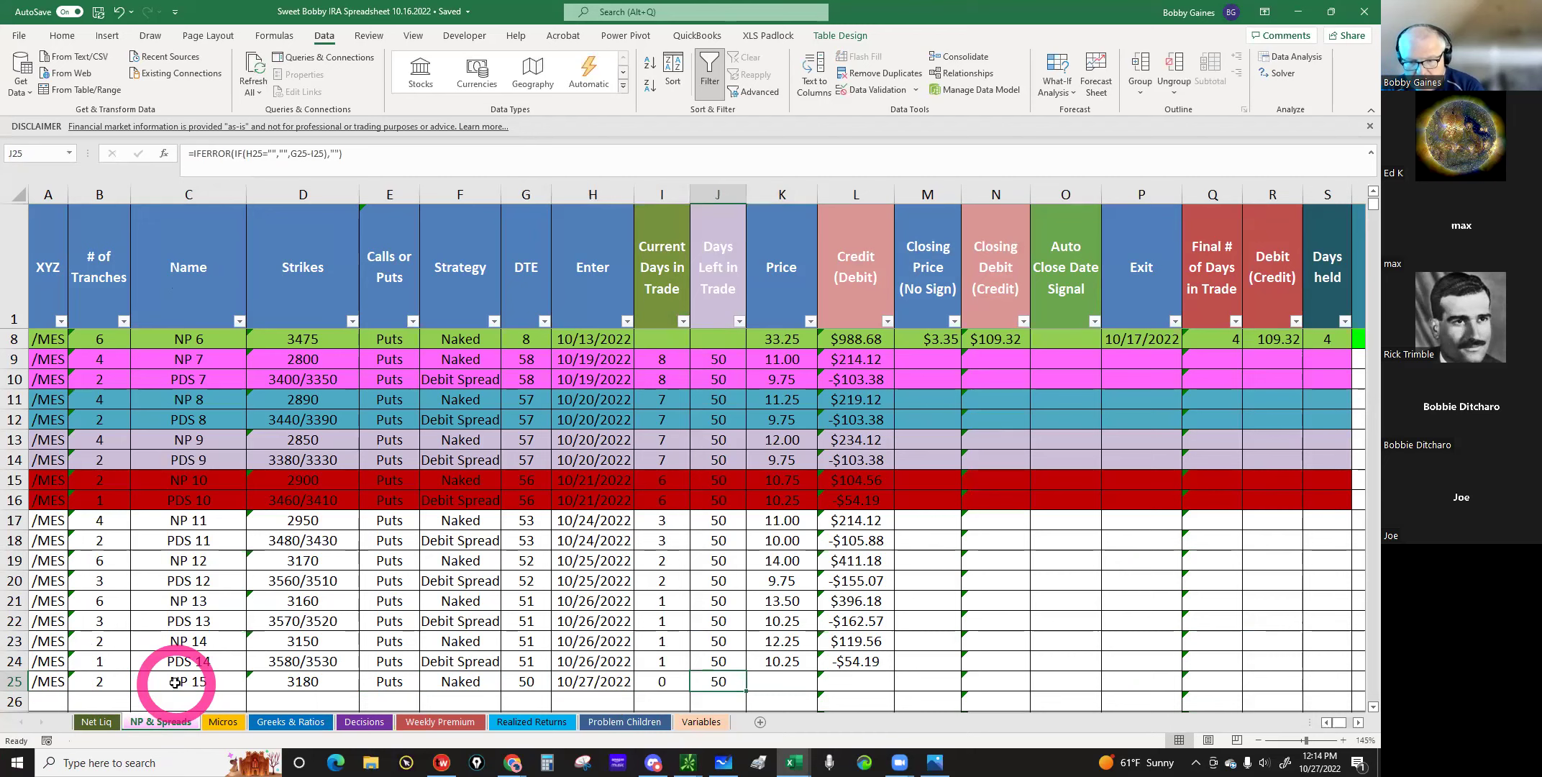
Step: Enter 12.50 as the price for NP 15 in row 25
{"action": "key", "text": "Tab"}
{"action": "type", "text": "12.50"}
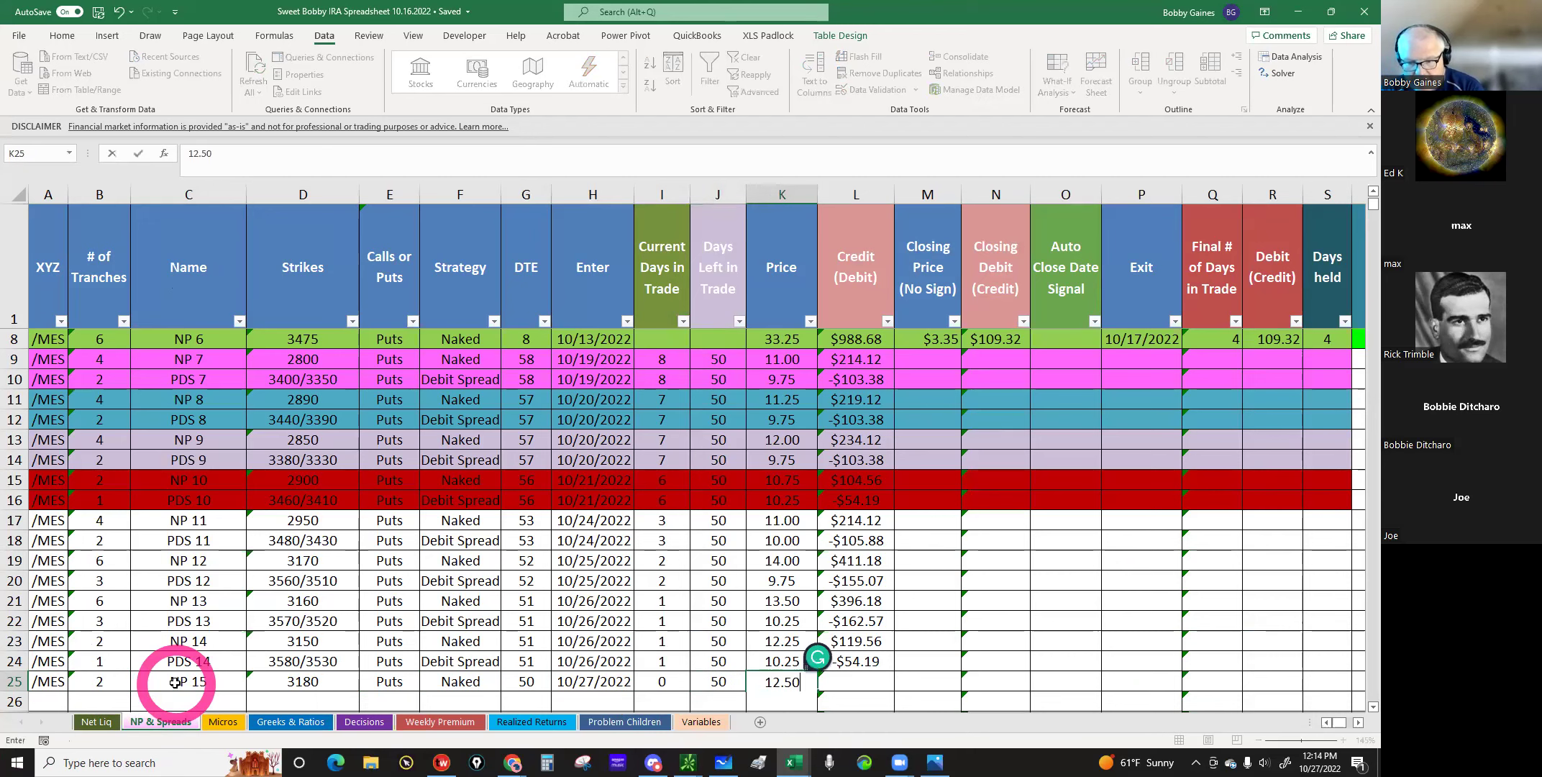
{"action": "key", "text": "Tab"}
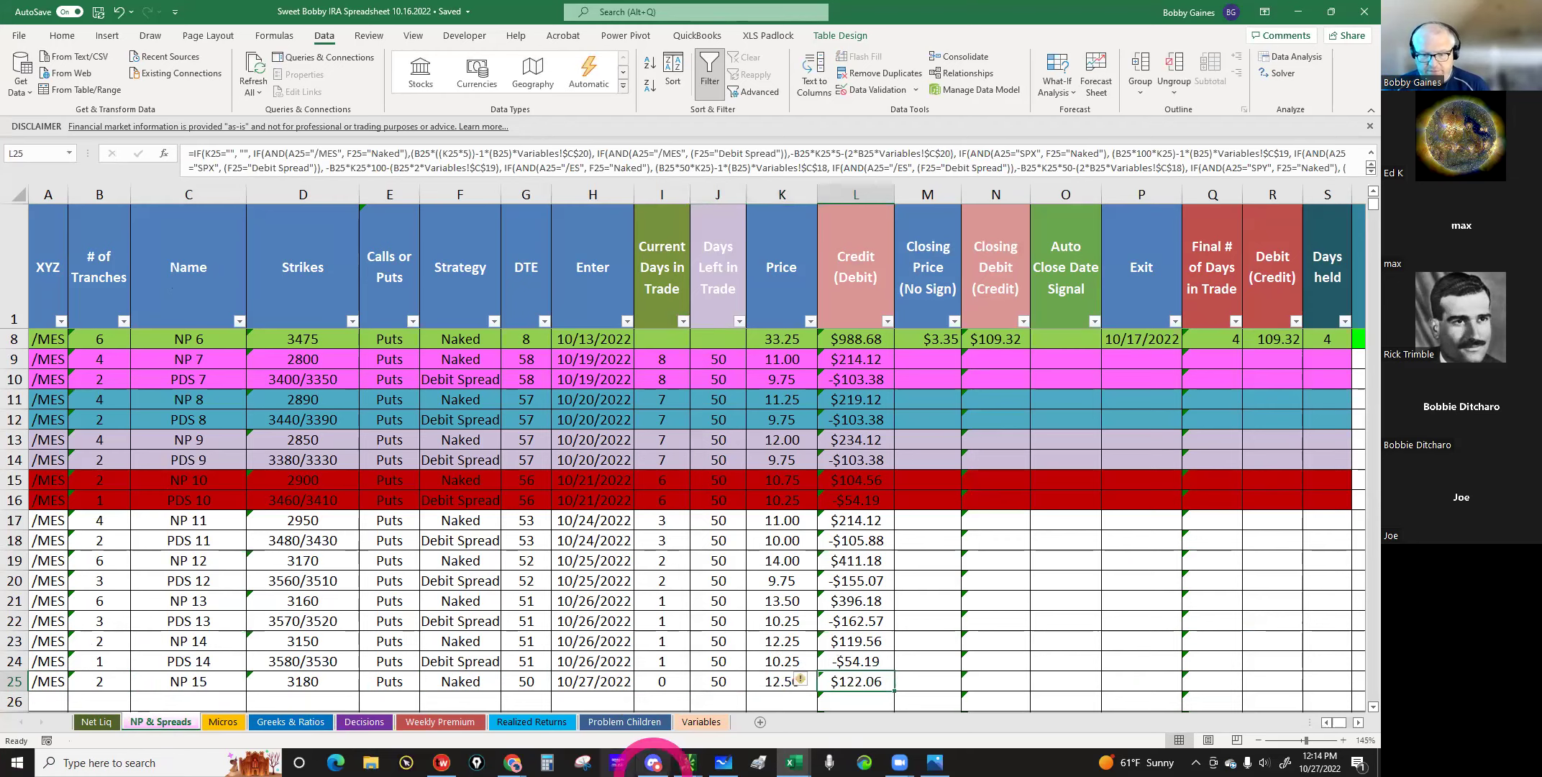
Step: Switch to thinkorswim and review the filled orders in today's trade activity to check the 3180 put sale
{"action": "mouse_move", "coordinate": [689, 761]}
{"action": "left_click", "coordinate": [611, 705]}
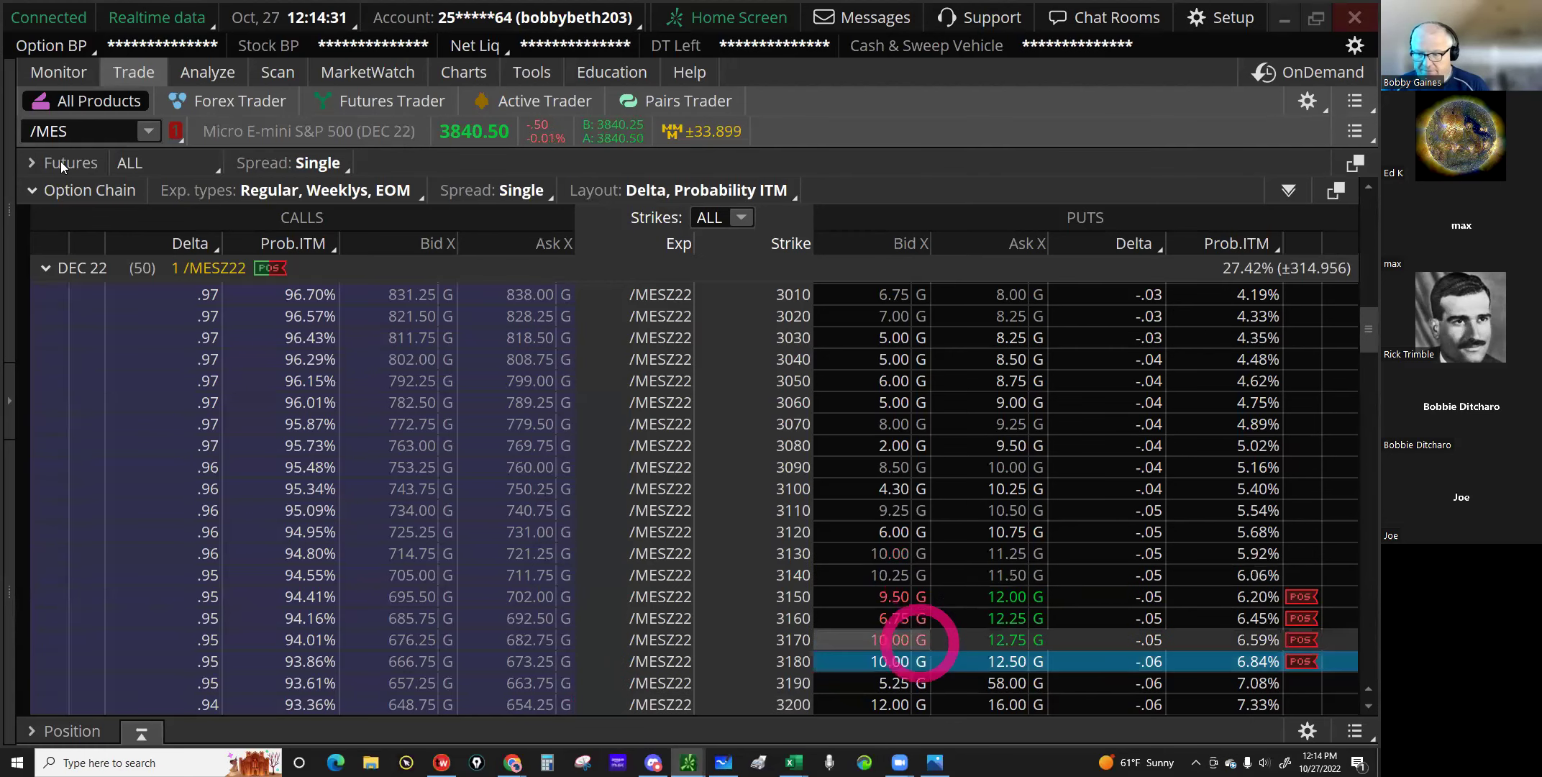
{"action": "left_click", "coordinate": [52, 72]}
{"action": "left_click", "coordinate": [272, 252]}
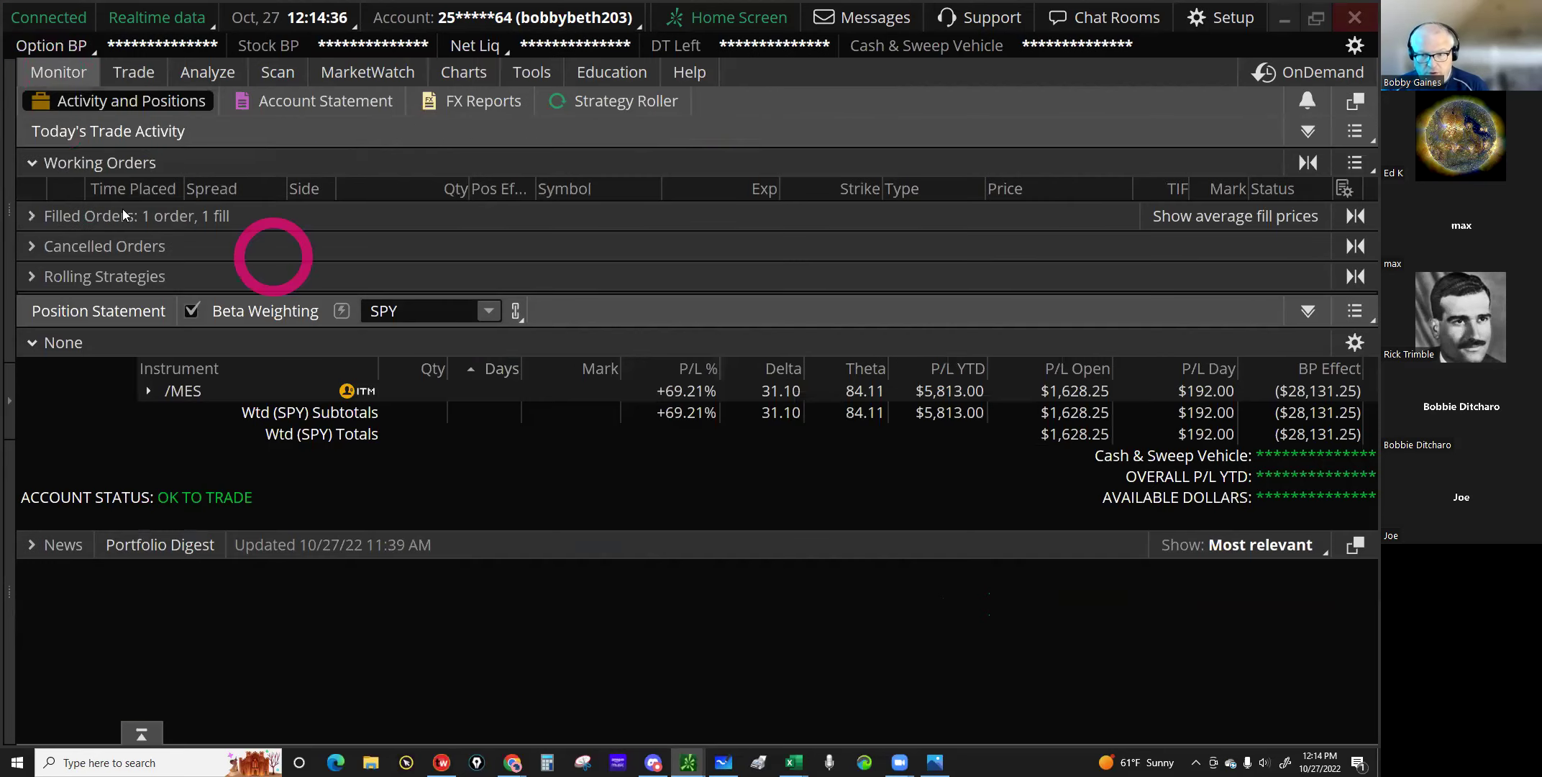
{"action": "left_click", "coordinate": [105, 213]}
{"action": "left_click", "coordinate": [351, 217]}
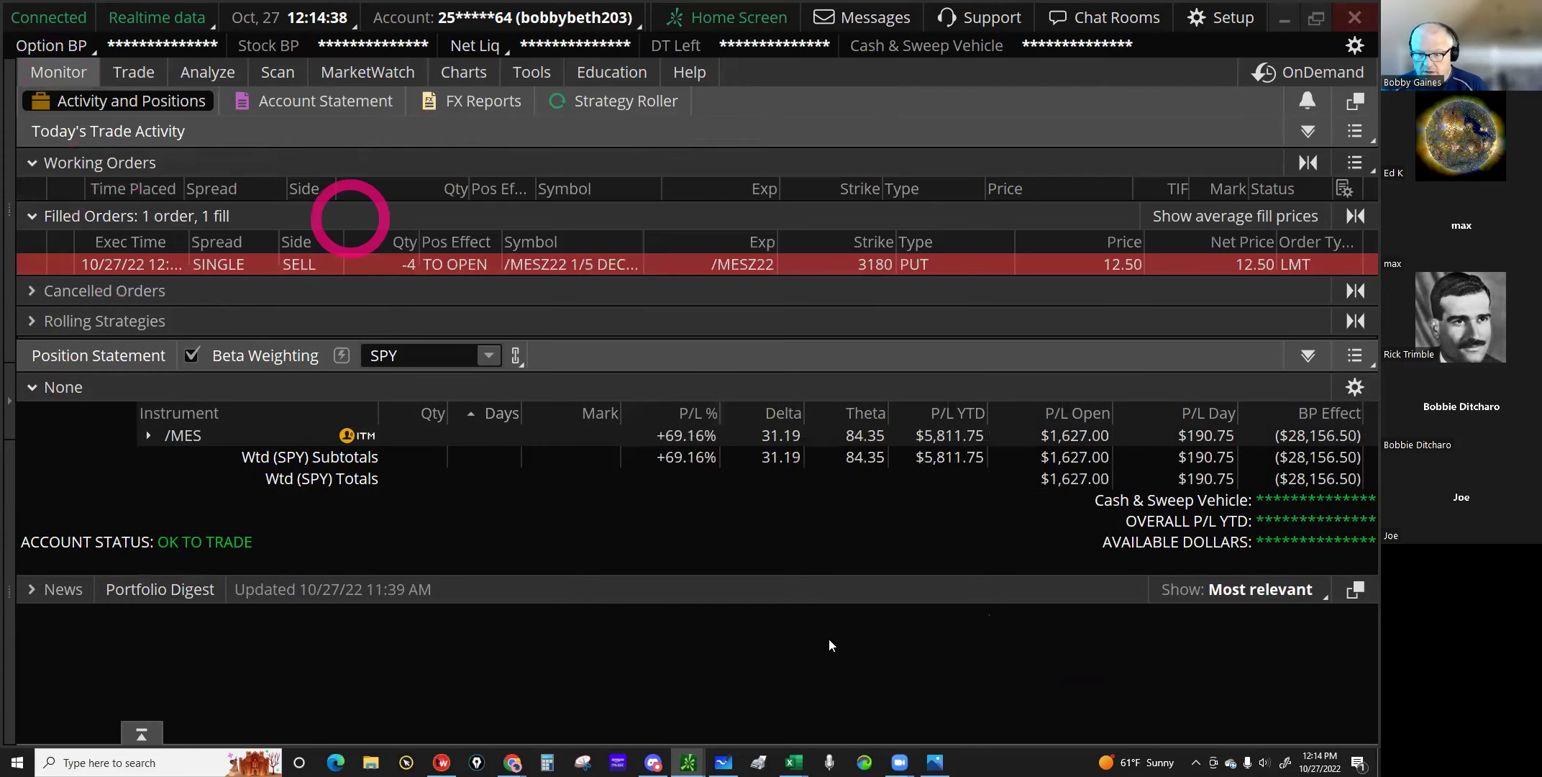
Step: Switch back to the Excel spreadsheet and set the number of tranches for NP 15 to 4
{"action": "left_click", "coordinate": [794, 763]}
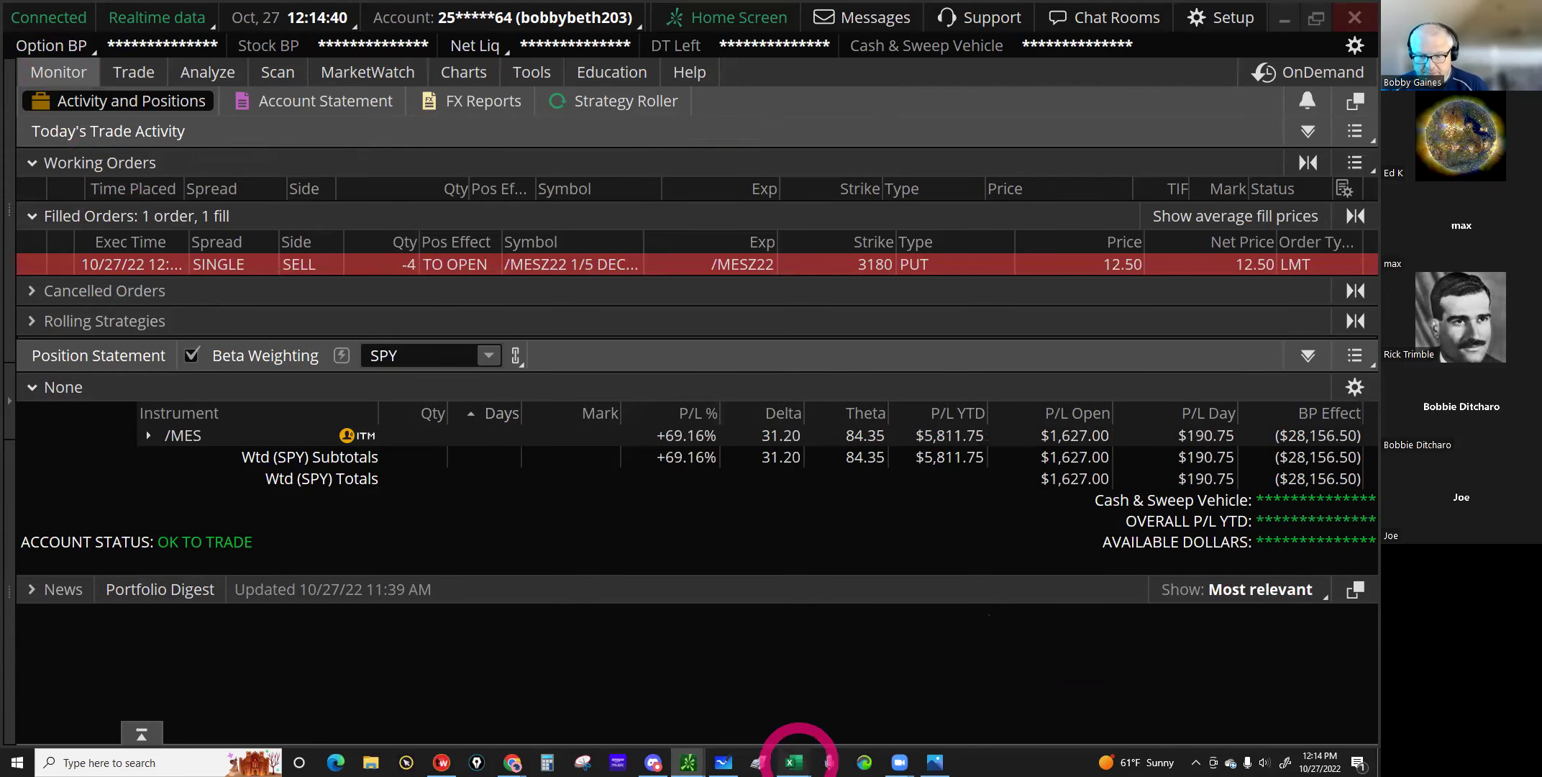
{"action": "left_click", "coordinate": [654, 720]}
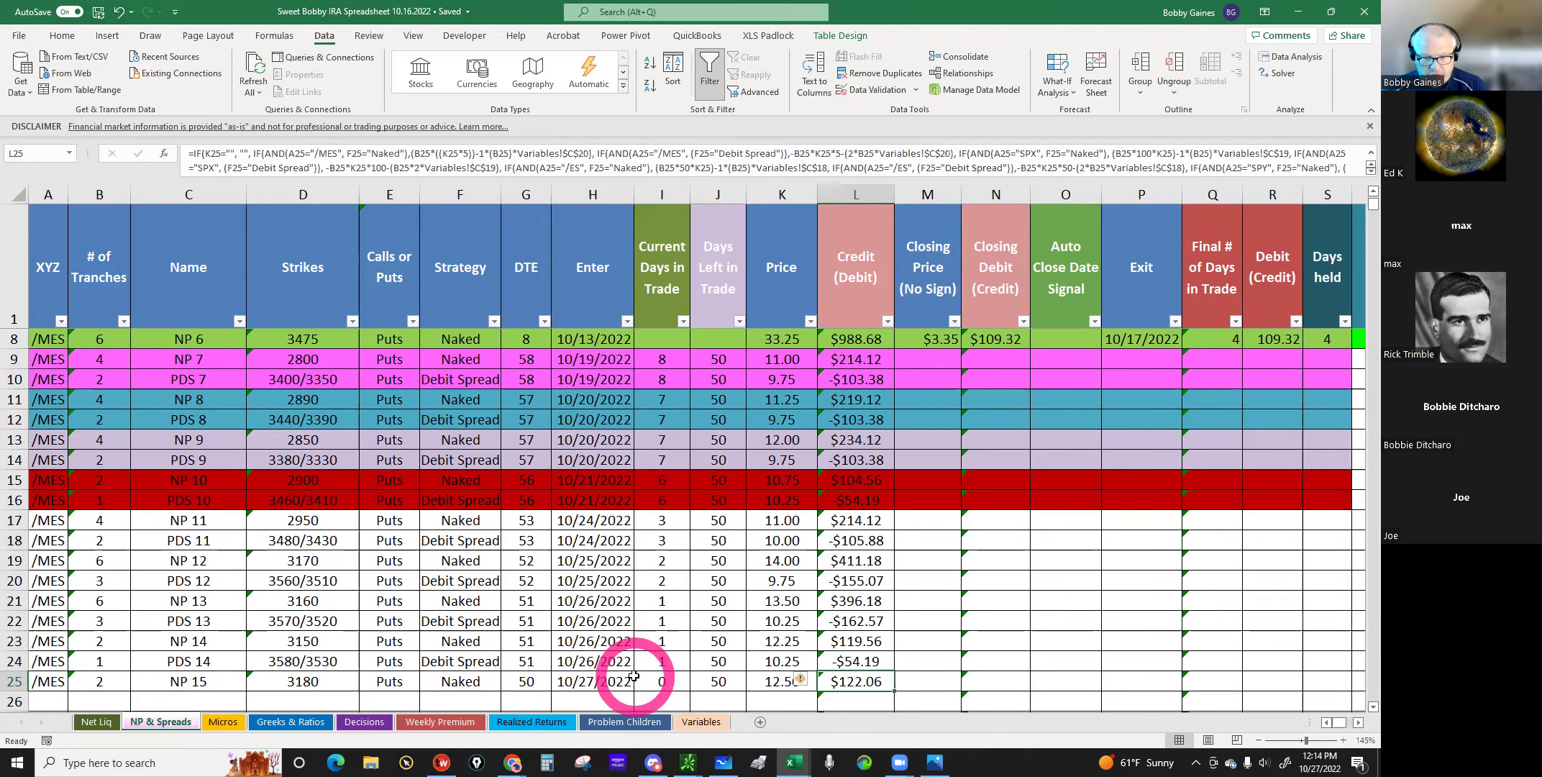
{"action": "left_click_drag", "start_coordinate": [101, 681], "coordinate": [99, 685]}
{"action": "scroll", "coordinate": [100, 683], "scroll_direction": "up", "scroll_amount": 2}
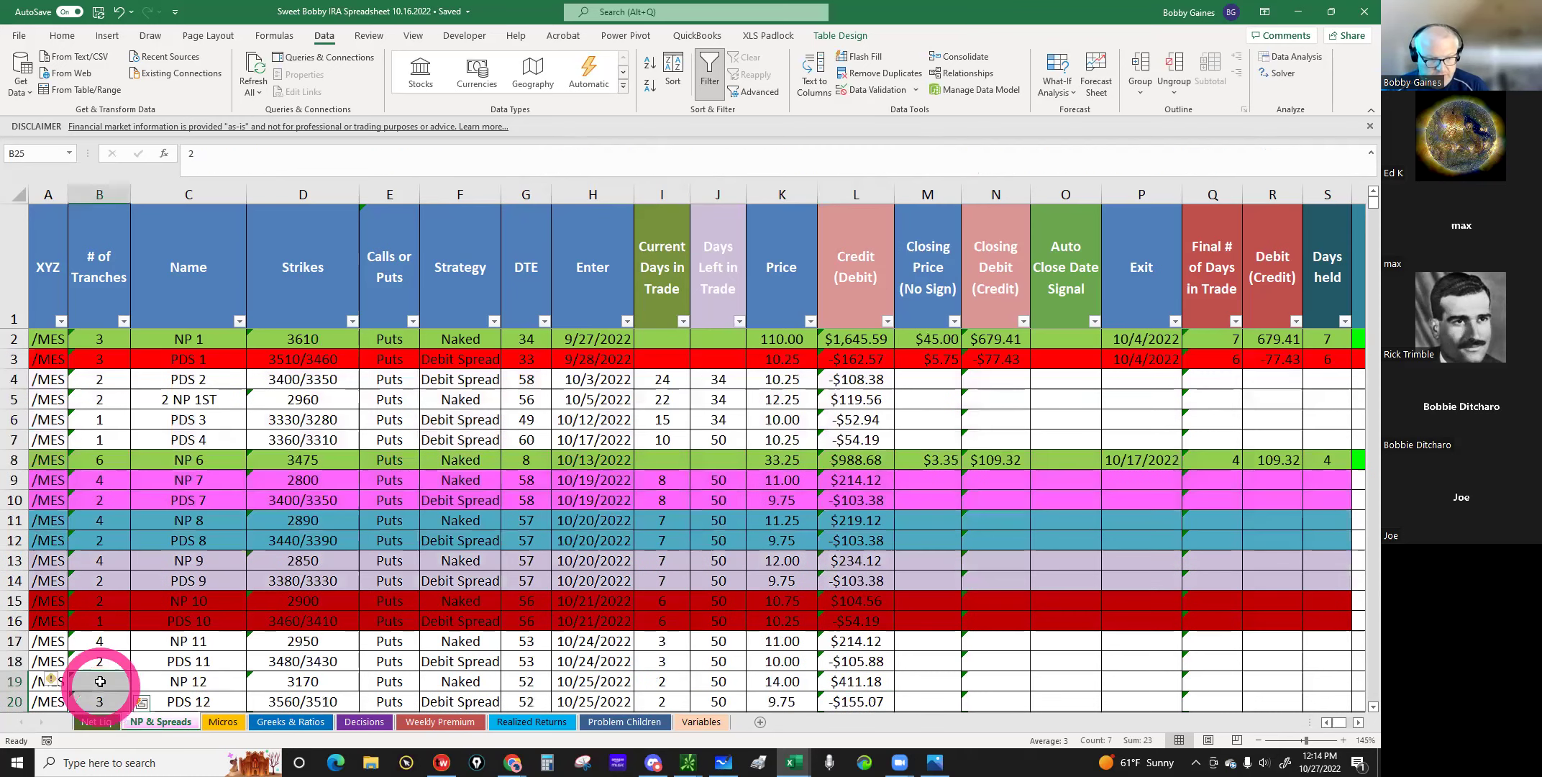
{"action": "scroll", "coordinate": [100, 685], "scroll_direction": "down", "scroll_amount": 3}
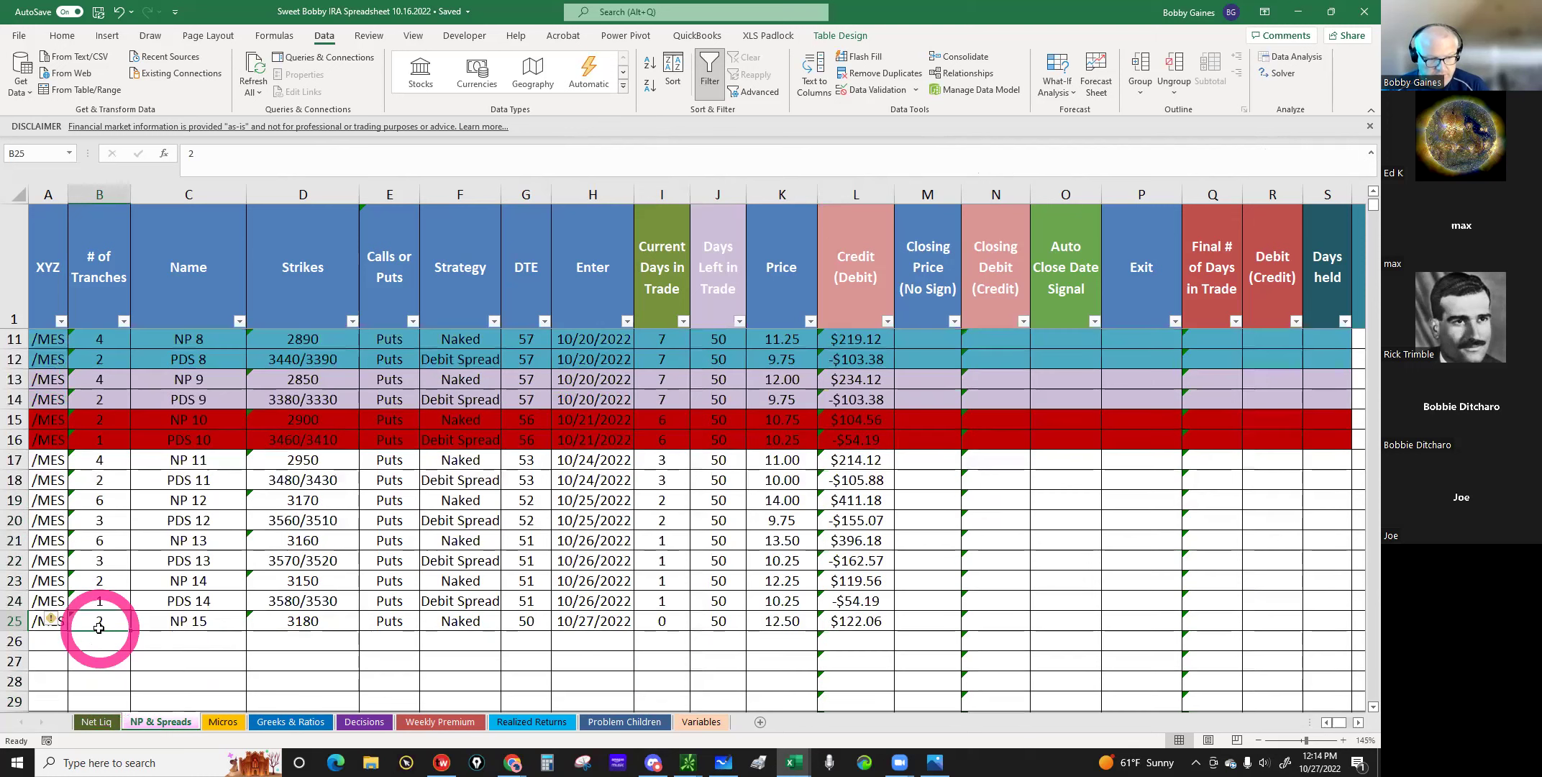
{"action": "double_click", "coordinate": [100, 622]}
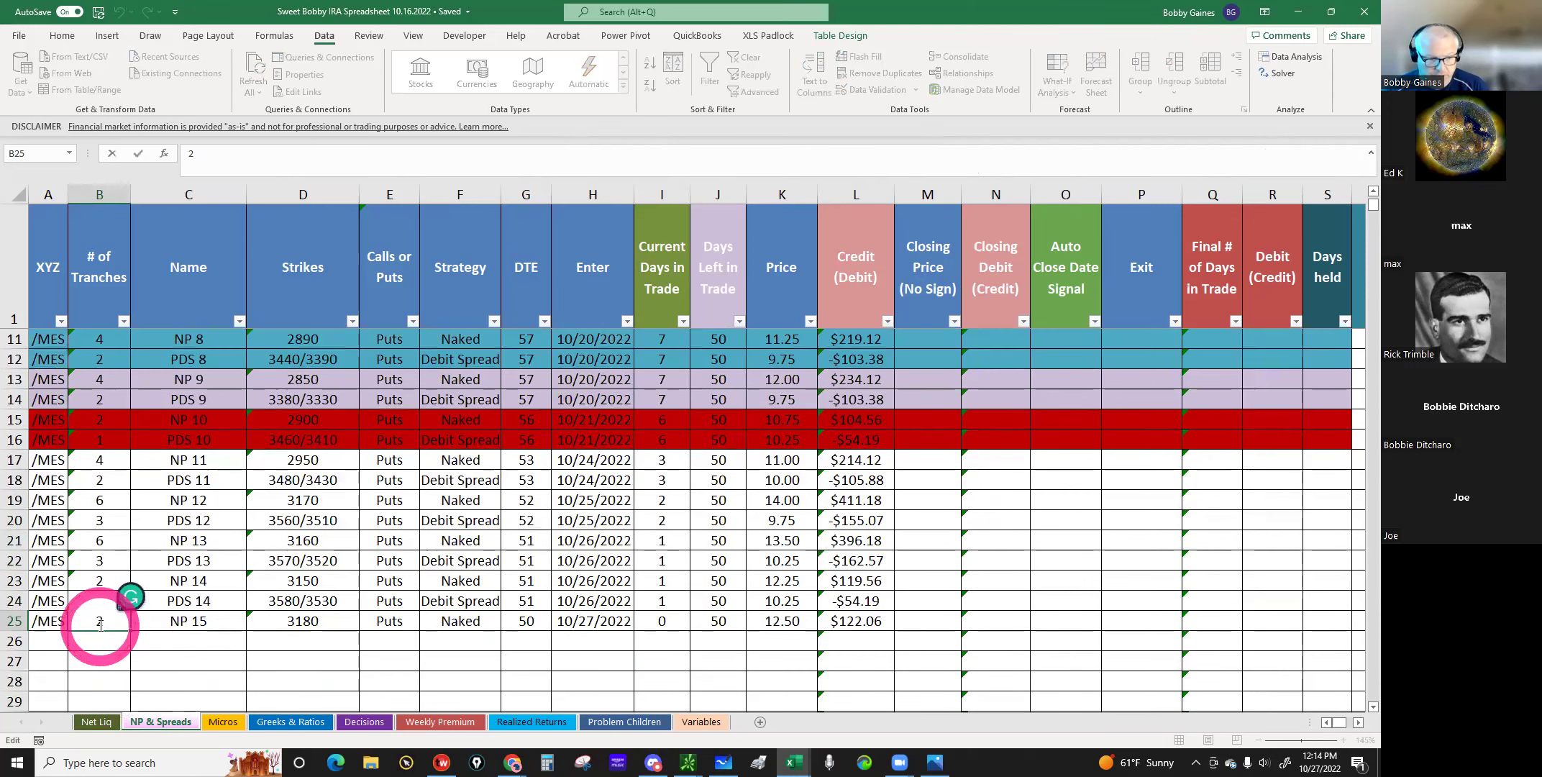
{"action": "key", "text": "BackSpace"}
{"action": "type", "text": "4"}
{"action": "key", "text": "Return"}
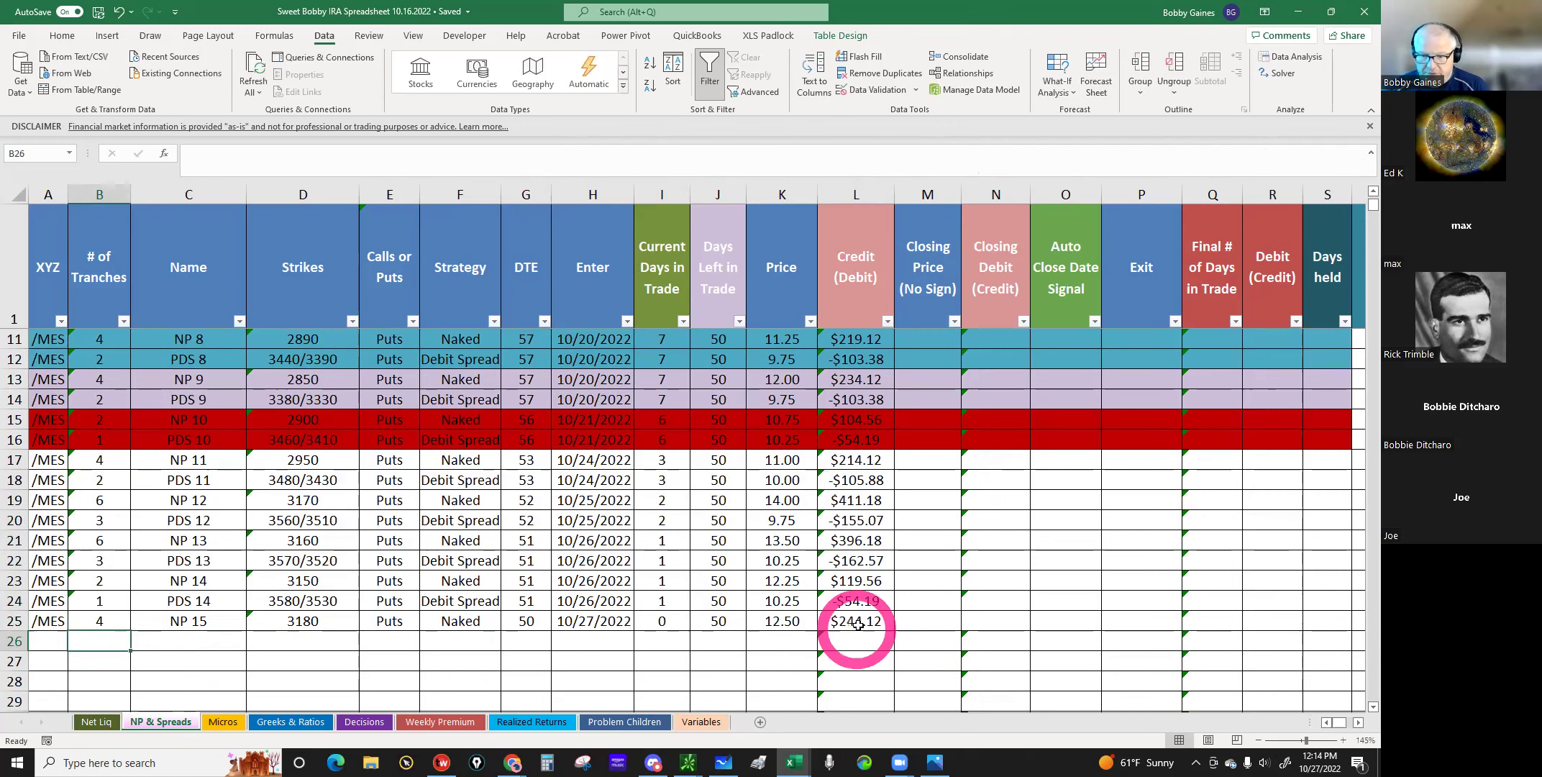
{"action": "left_click", "coordinate": [50, 641]}
Step: Switch to thinkorswim and look through the DEC 22 puts in the /MES option chain up to the 3600 strike
{"action": "mouse_move", "coordinate": [688, 760]}
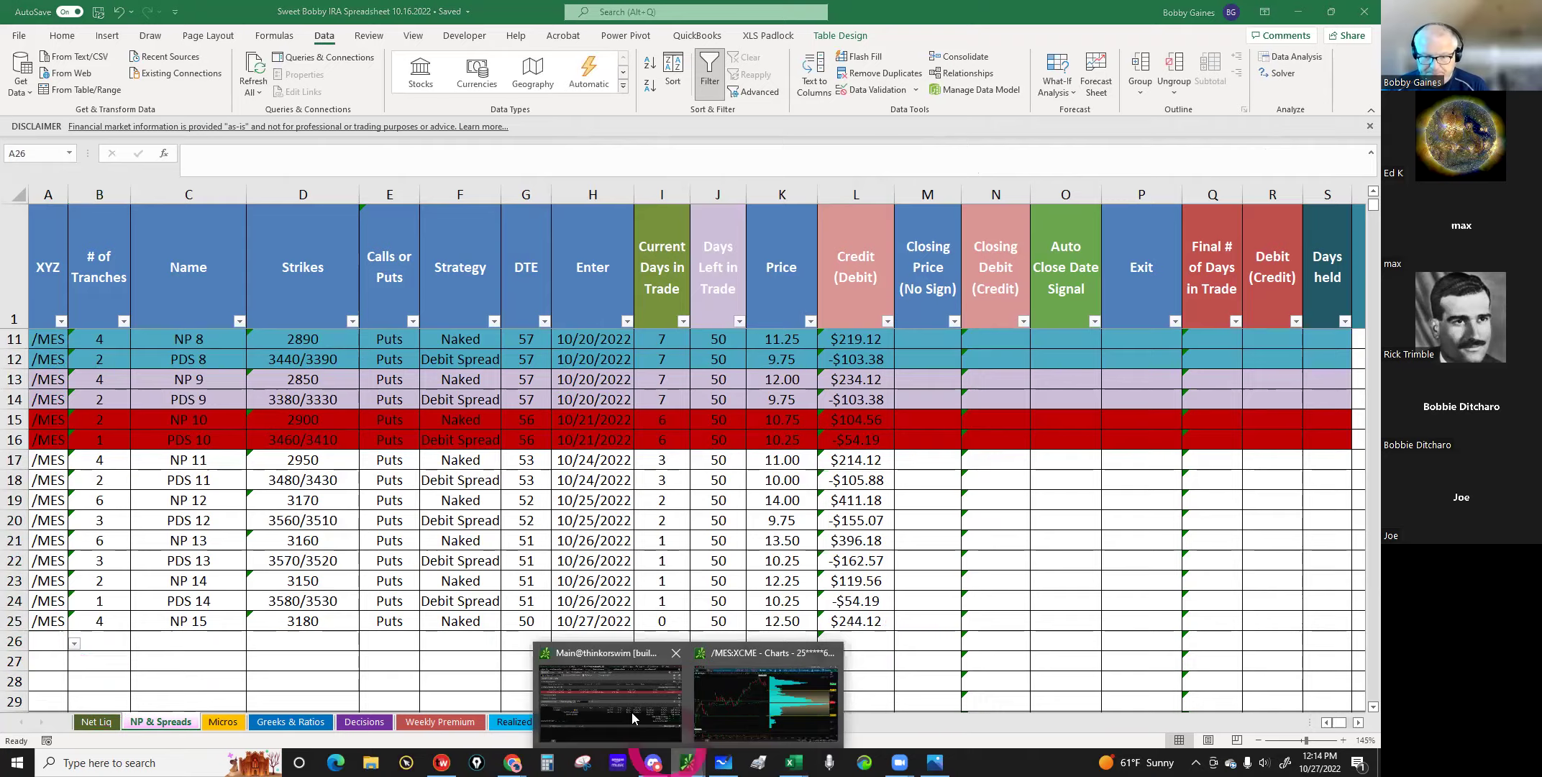
{"action": "left_click", "coordinate": [578, 636]}
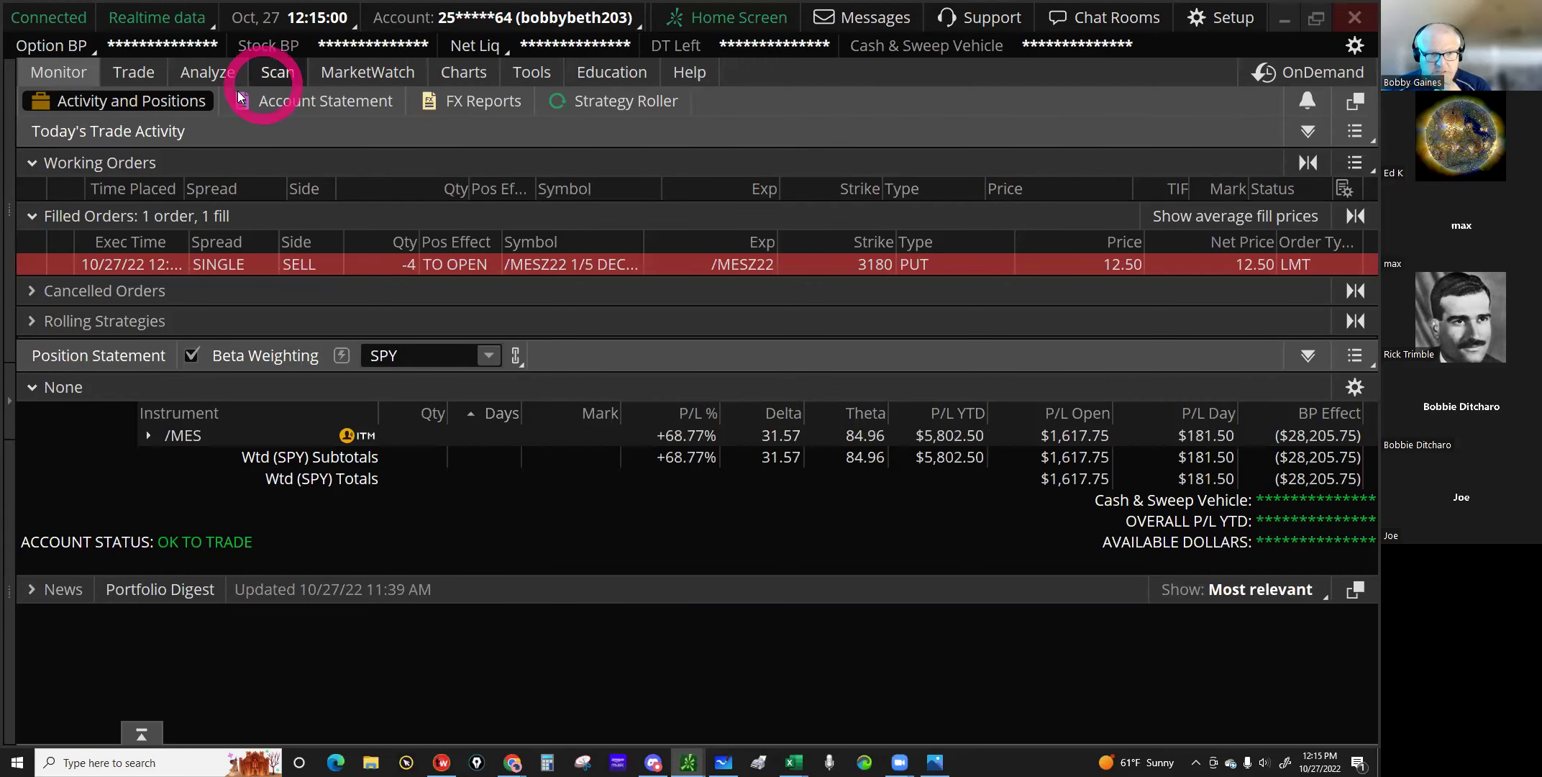
{"action": "left_click", "coordinate": [131, 79]}
{"action": "left_click", "coordinate": [956, 536]}
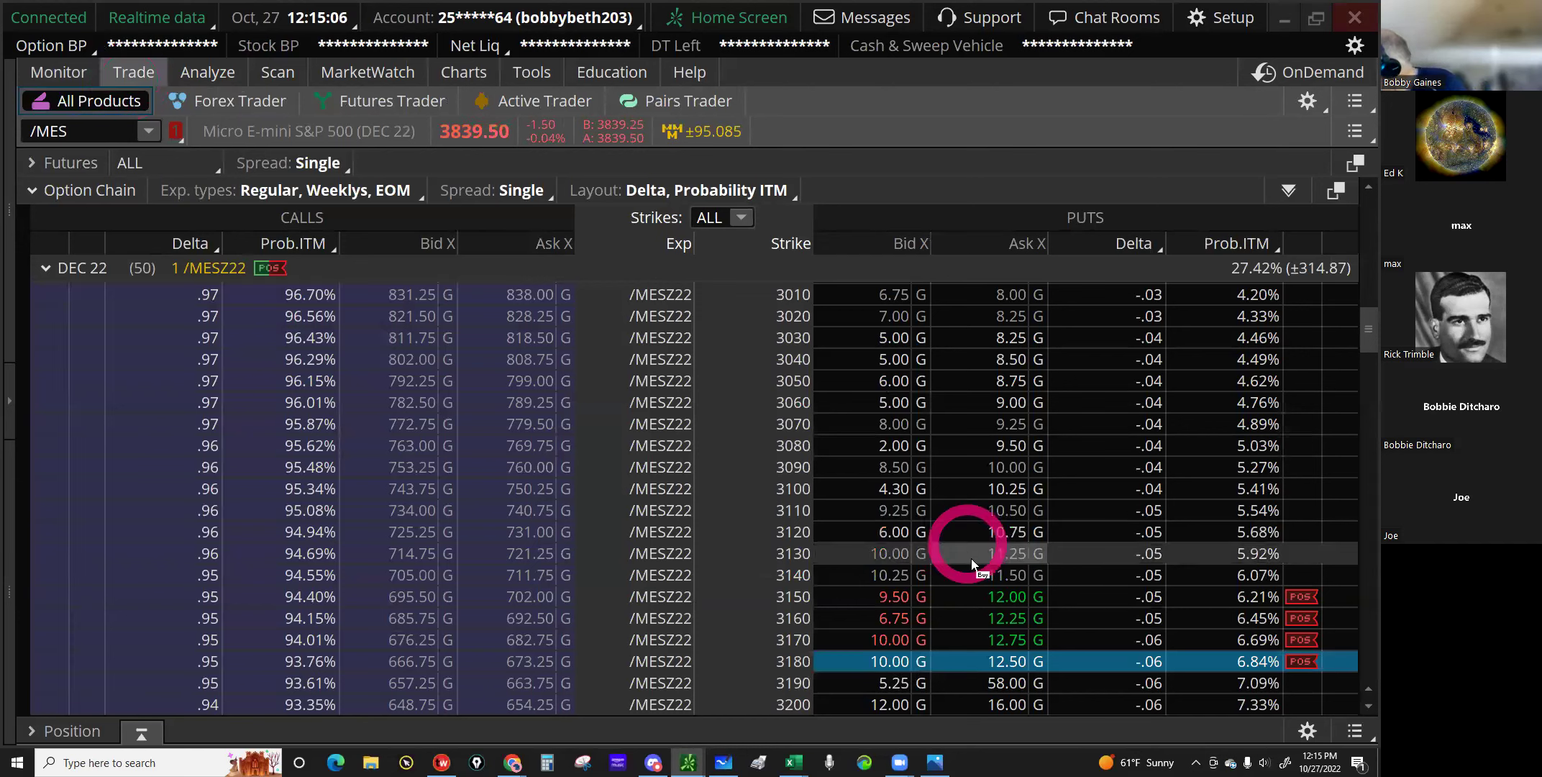
{"action": "scroll", "coordinate": [942, 579], "scroll_direction": "down", "scroll_amount": 2}
{"action": "scroll", "coordinate": [915, 597], "scroll_direction": "down", "scroll_amount": 3}
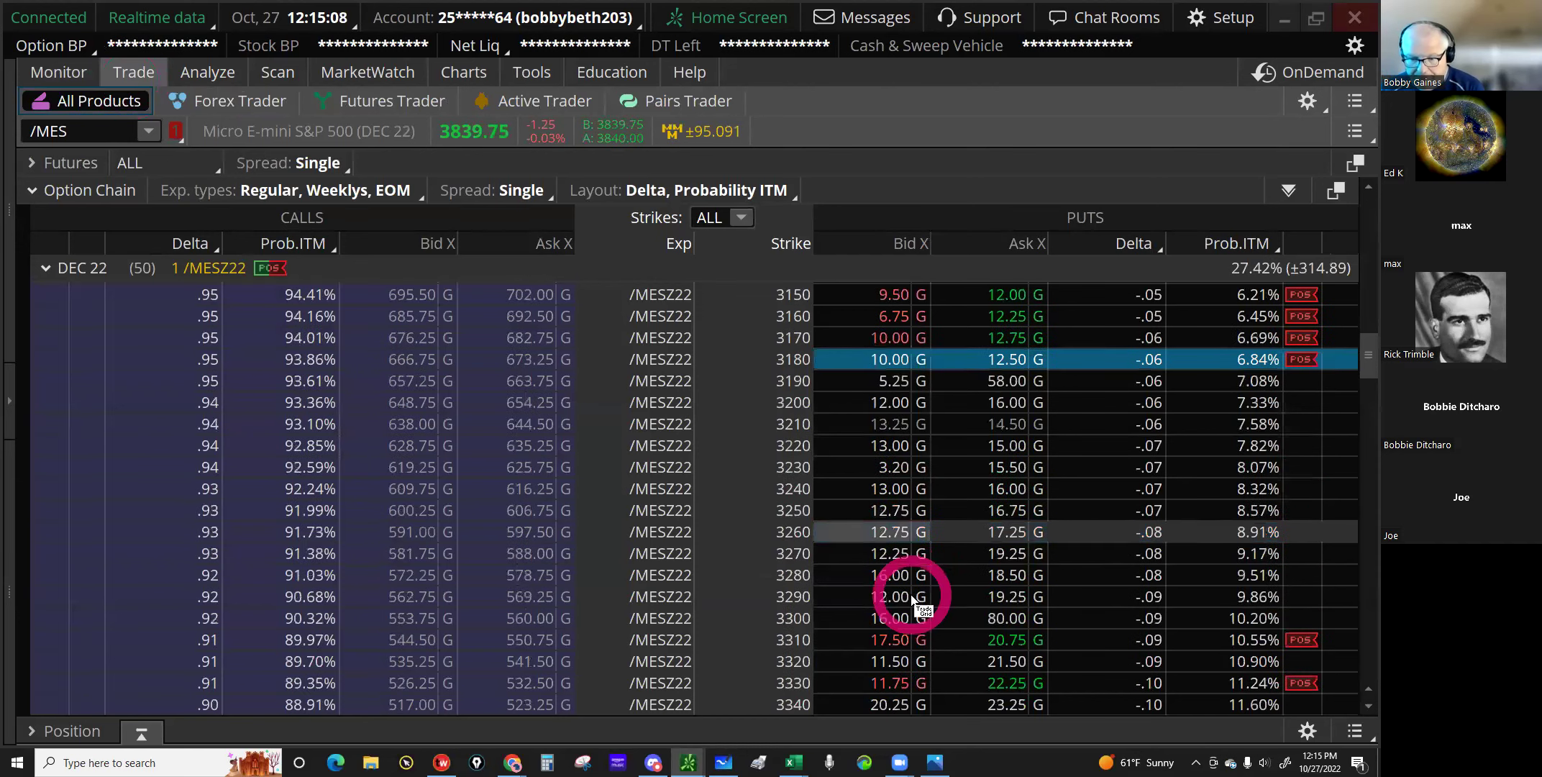
{"action": "scroll", "coordinate": [912, 601], "scroll_direction": "down", "scroll_amount": 3}
{"action": "scroll", "coordinate": [911, 600], "scroll_direction": "down", "scroll_amount": 3}
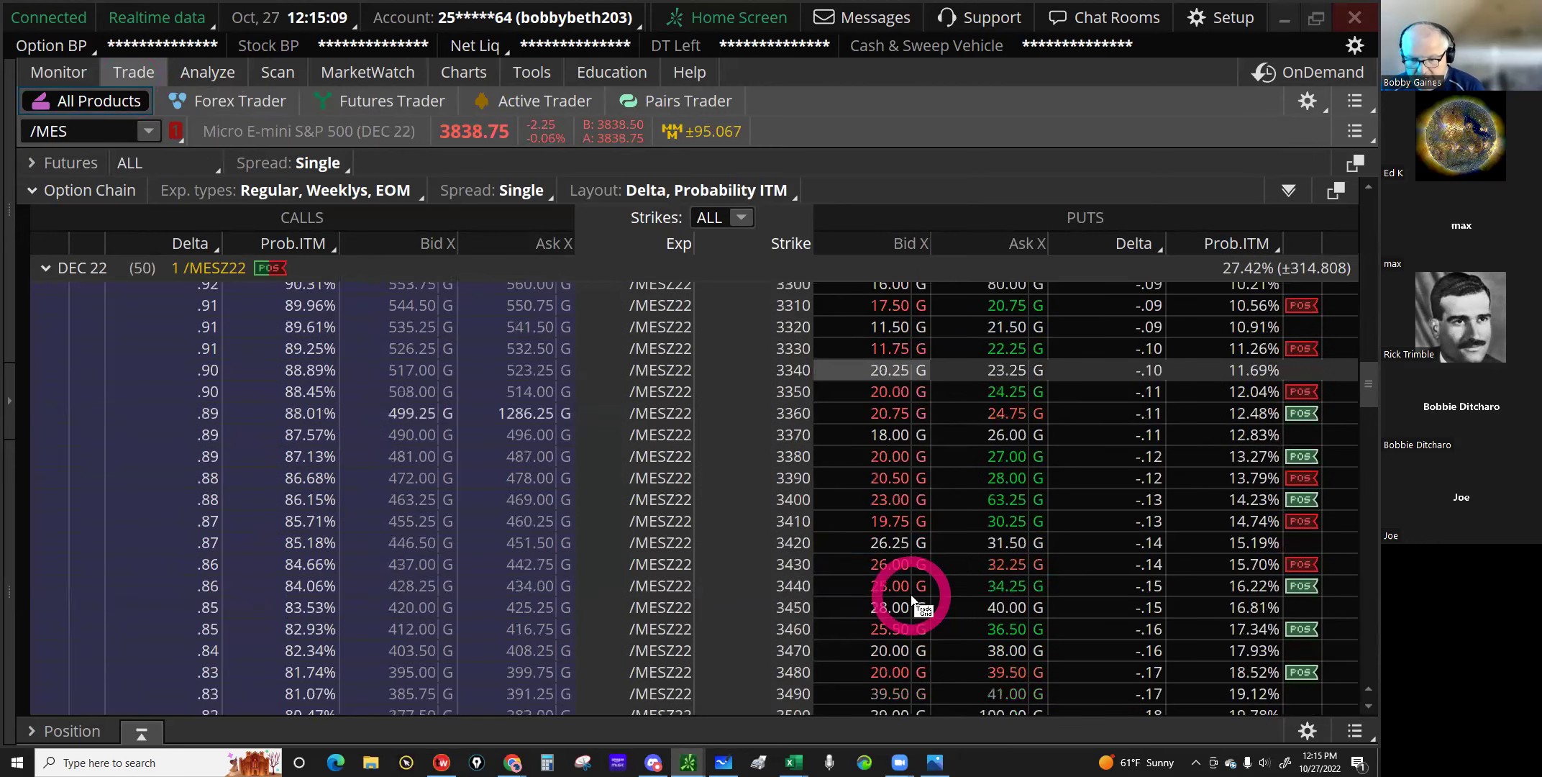
{"action": "scroll", "coordinate": [912, 601], "scroll_direction": "down", "scroll_amount": 3}
{"action": "scroll", "coordinate": [903, 627], "scroll_direction": "down", "scroll_amount": 1}
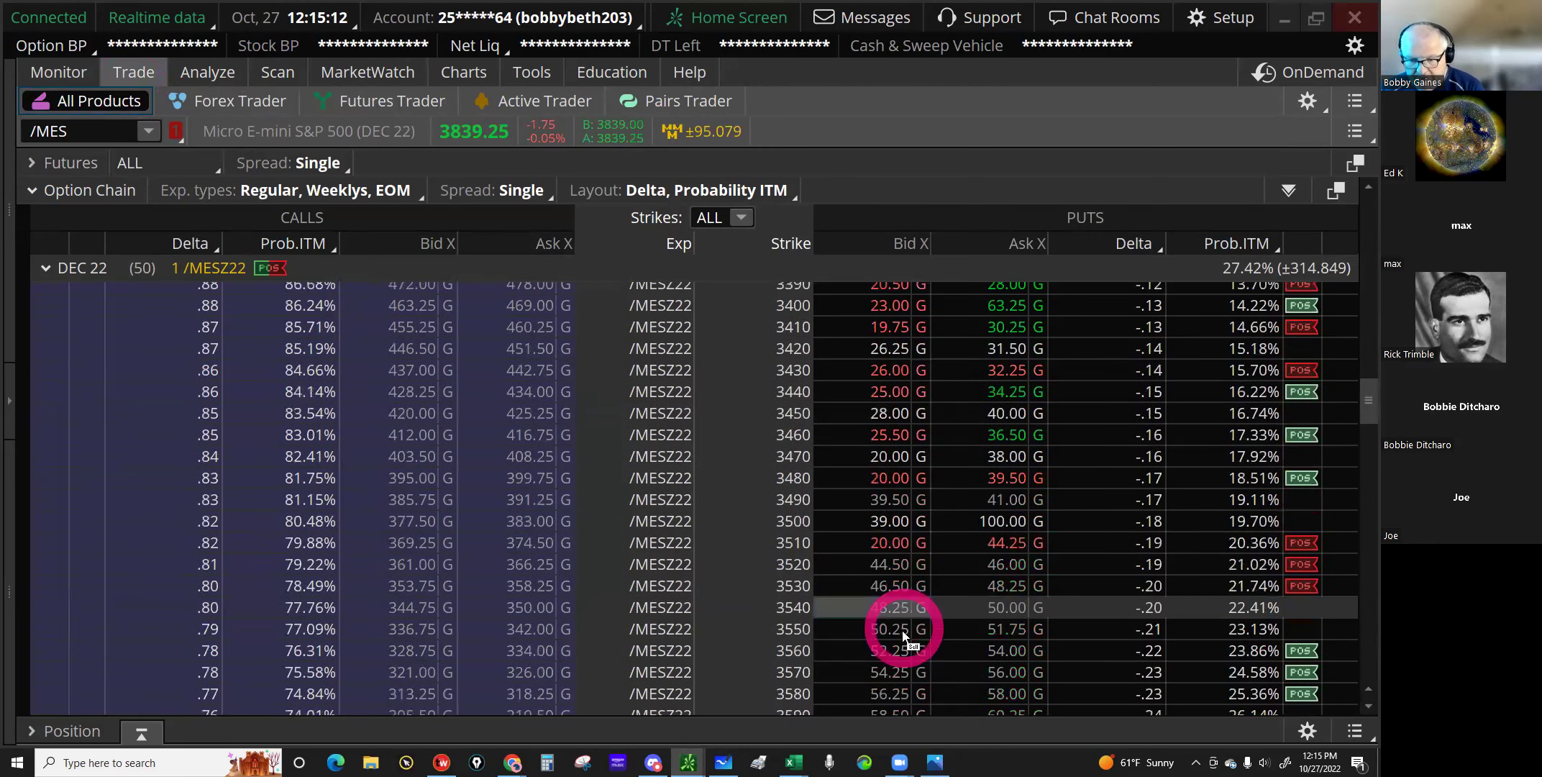
{"action": "scroll", "coordinate": [880, 682], "scroll_direction": "down", "scroll_amount": 1}
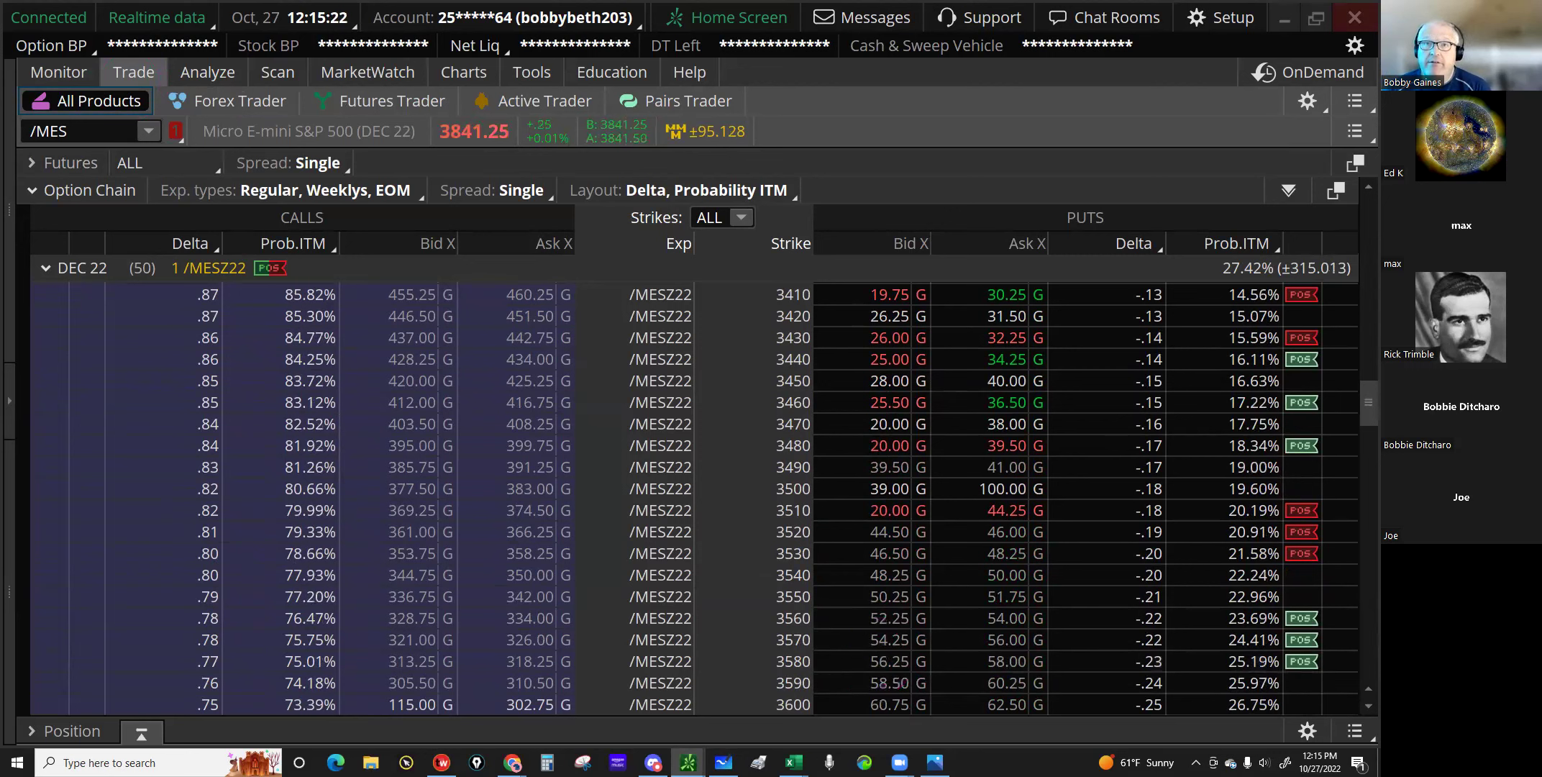
{"action": "left_click", "coordinate": [905, 705]}
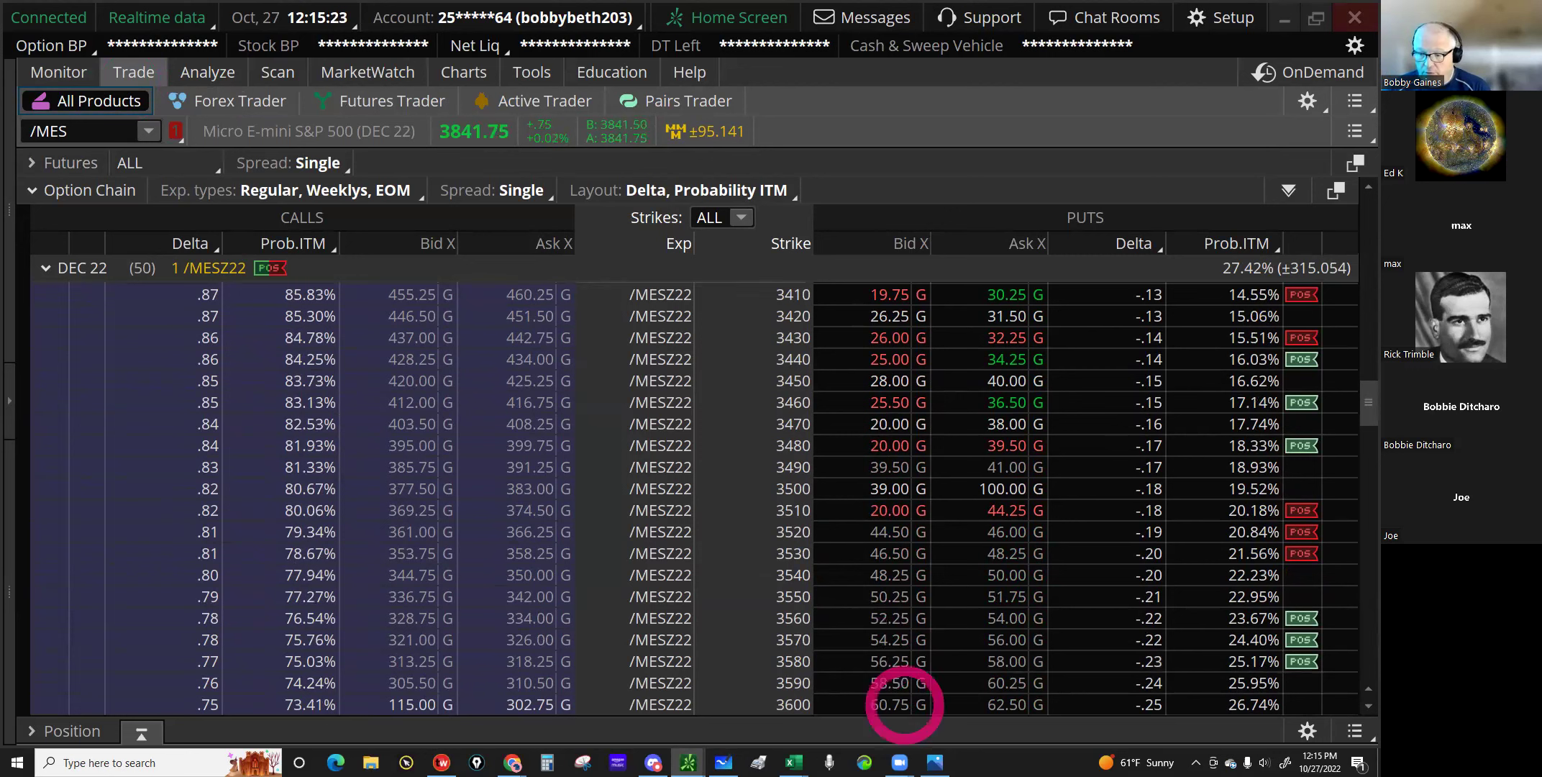
{"action": "left_click", "coordinate": [996, 663]}
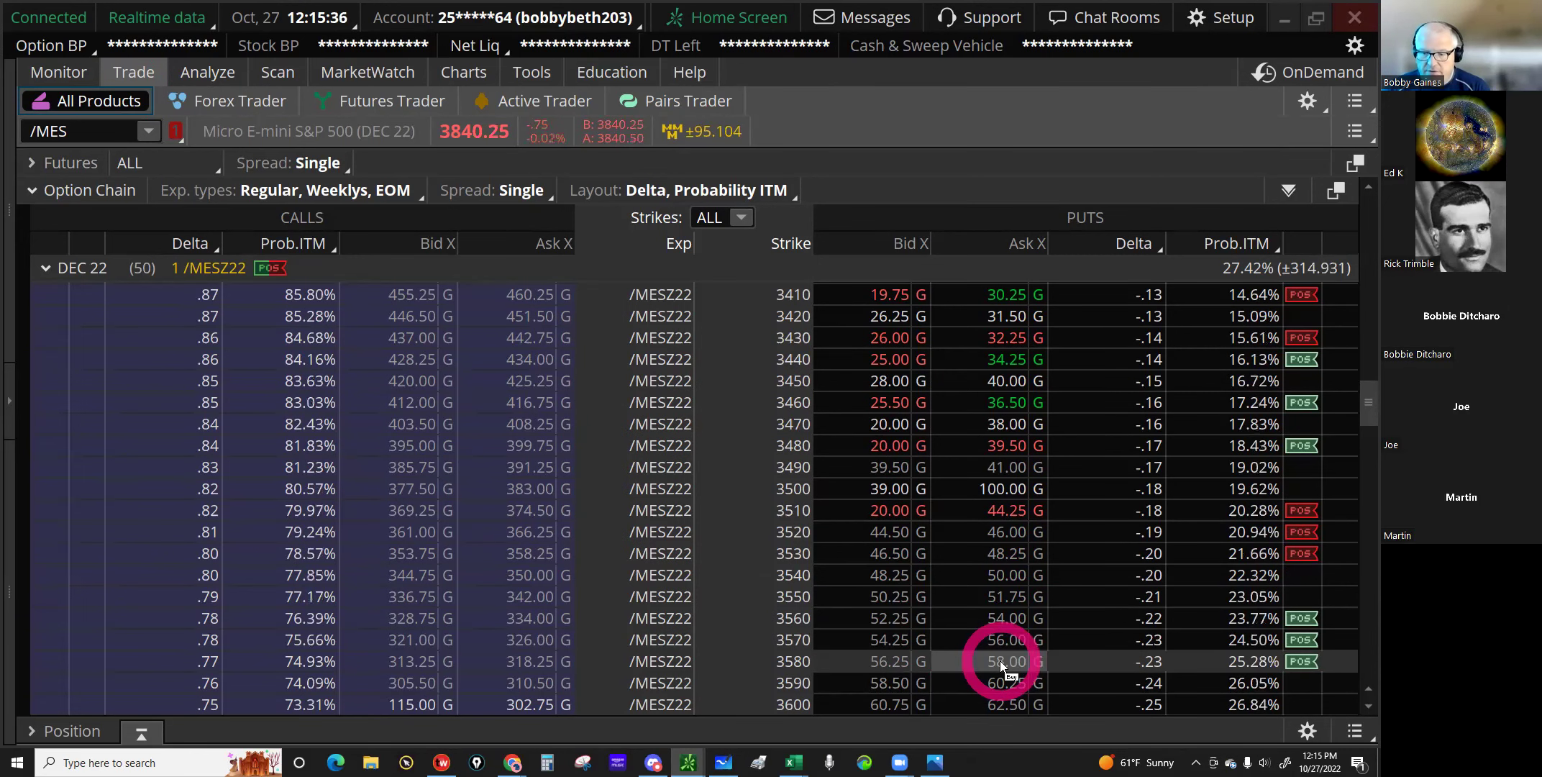
Step: Create a vertical order buying the DEC 22 /MES 3580 put and selling the 3530 put at a 10.00 debit limit
{"action": "left_click", "coordinate": [999, 660]}
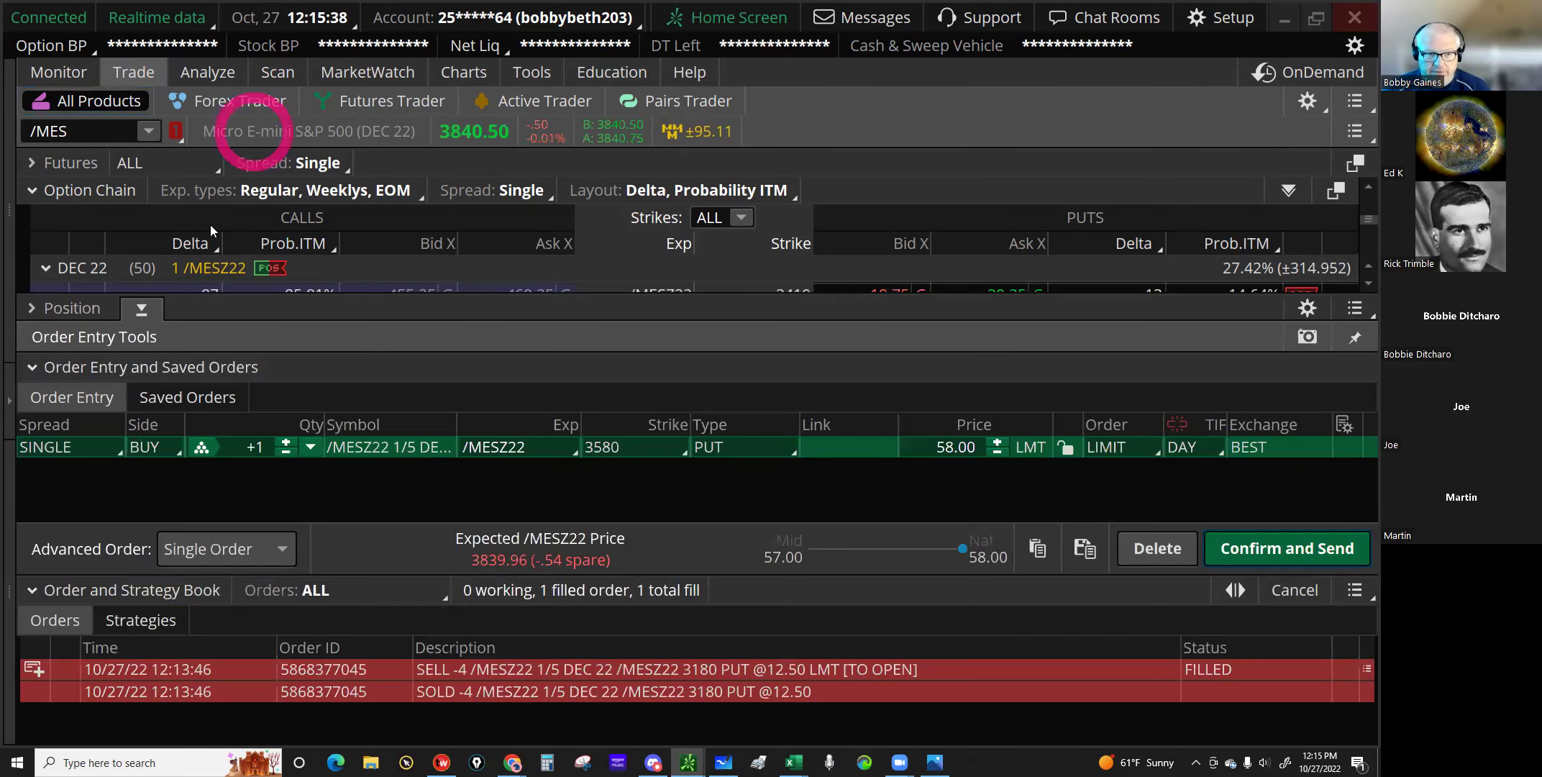
{"action": "left_click", "coordinate": [124, 320]}
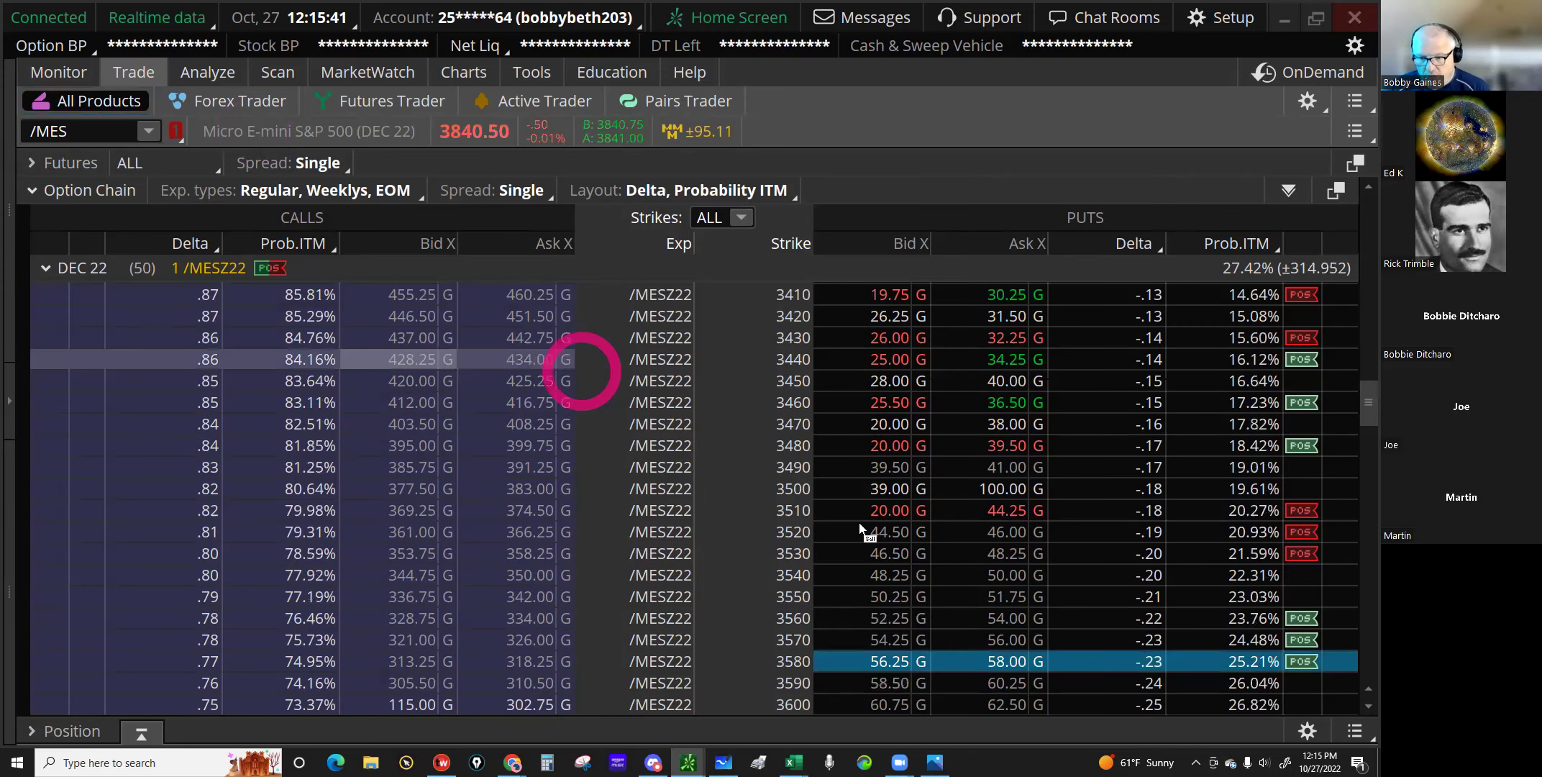
{"action": "left_click", "coordinate": [882, 554]}
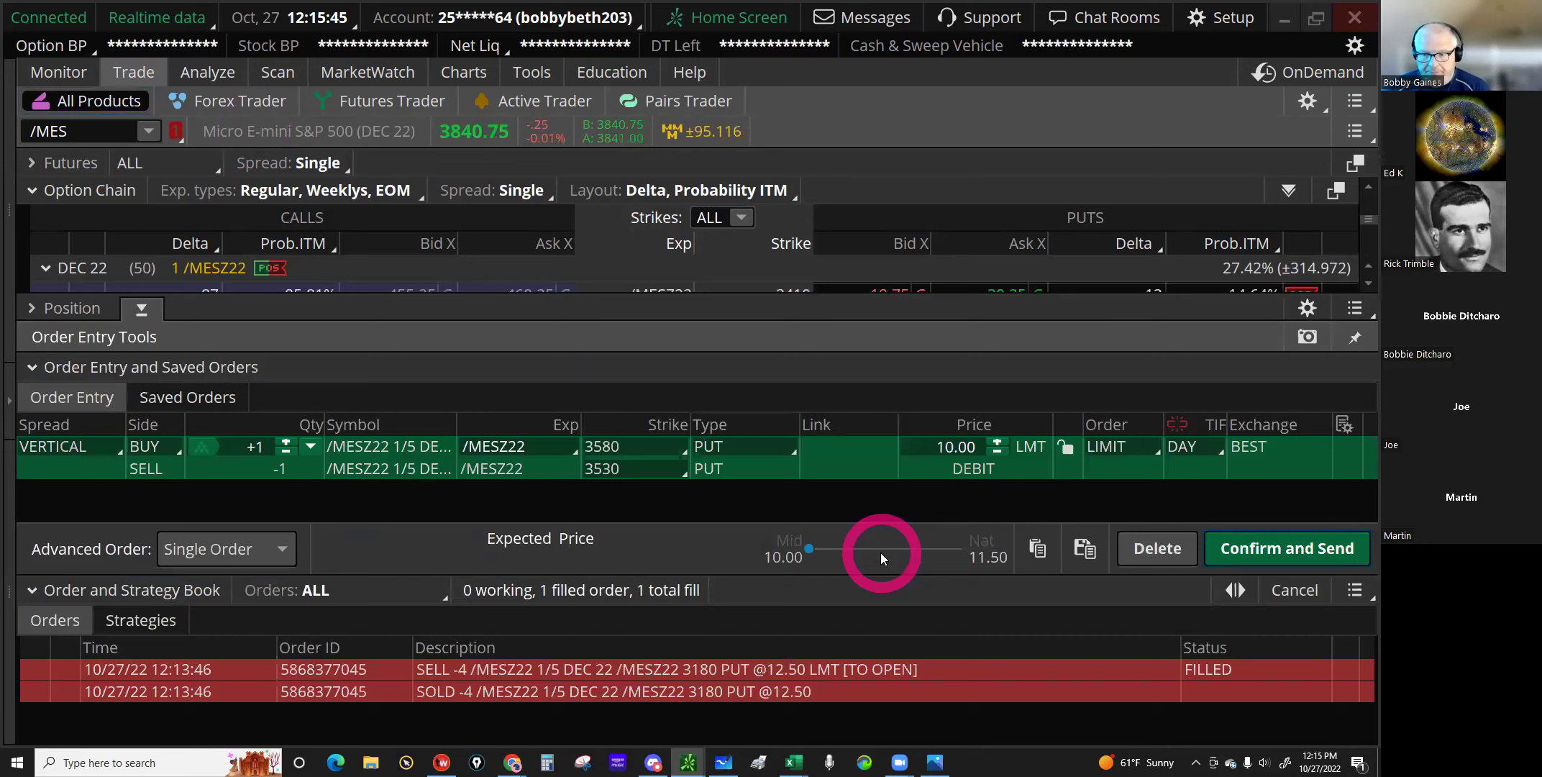
{"action": "left_click", "coordinate": [998, 446]}
{"action": "left_click", "coordinate": [1238, 552]}
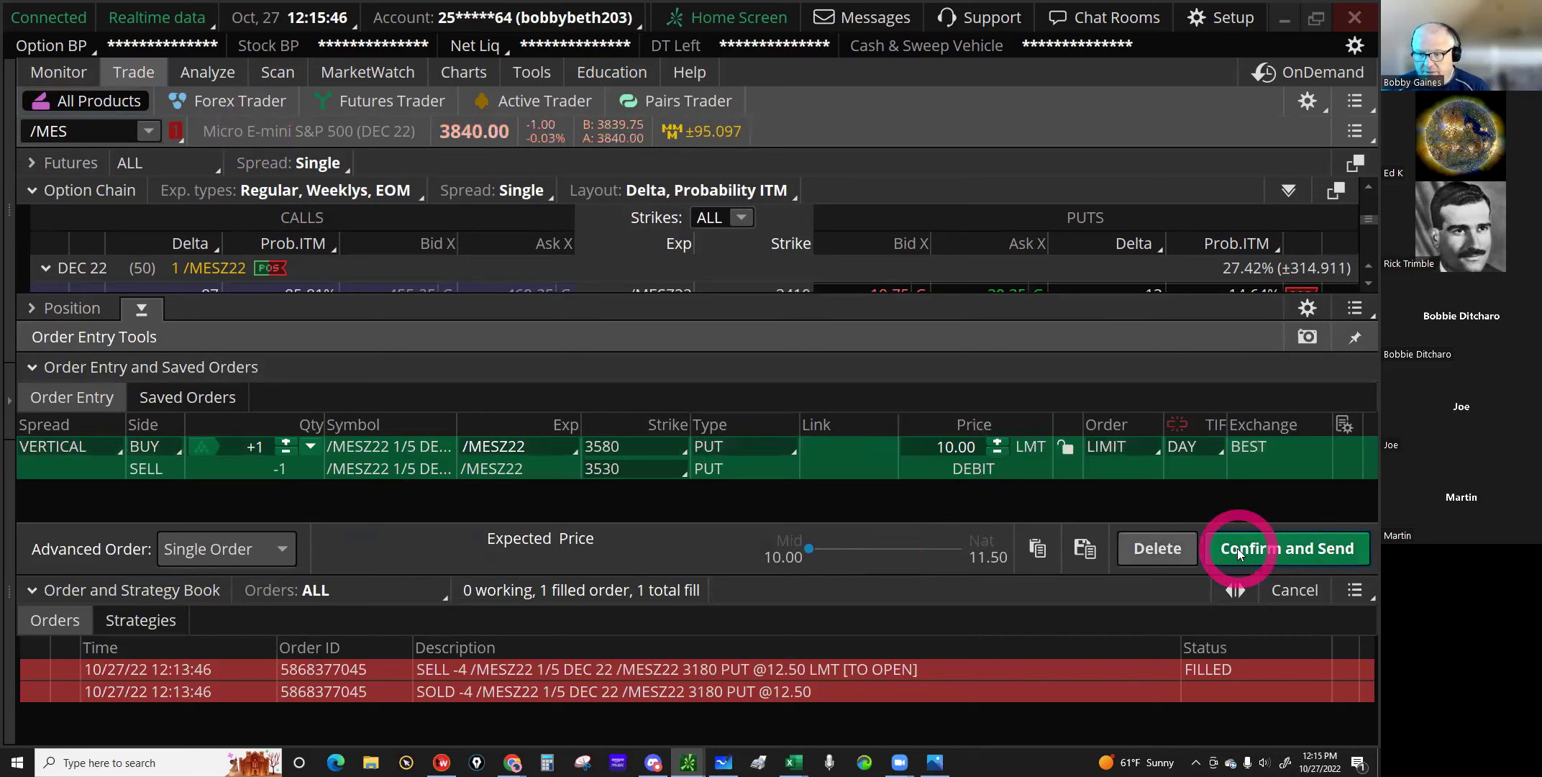
Step: Set the 3580/3530 put vertical's quantity to 2 and send the order
{"action": "left_click", "coordinate": [285, 451]}
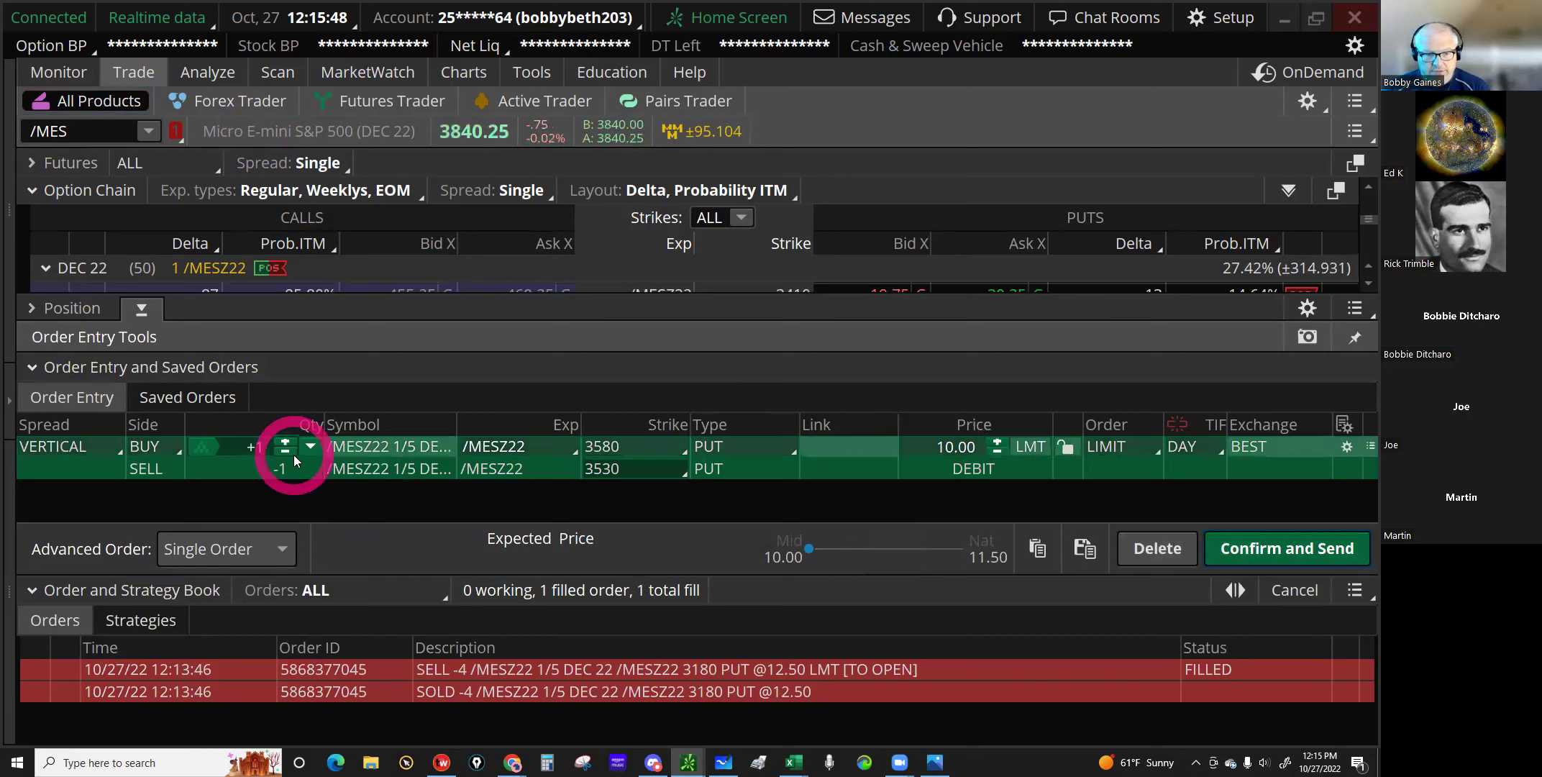
{"action": "left_click", "coordinate": [286, 440]}
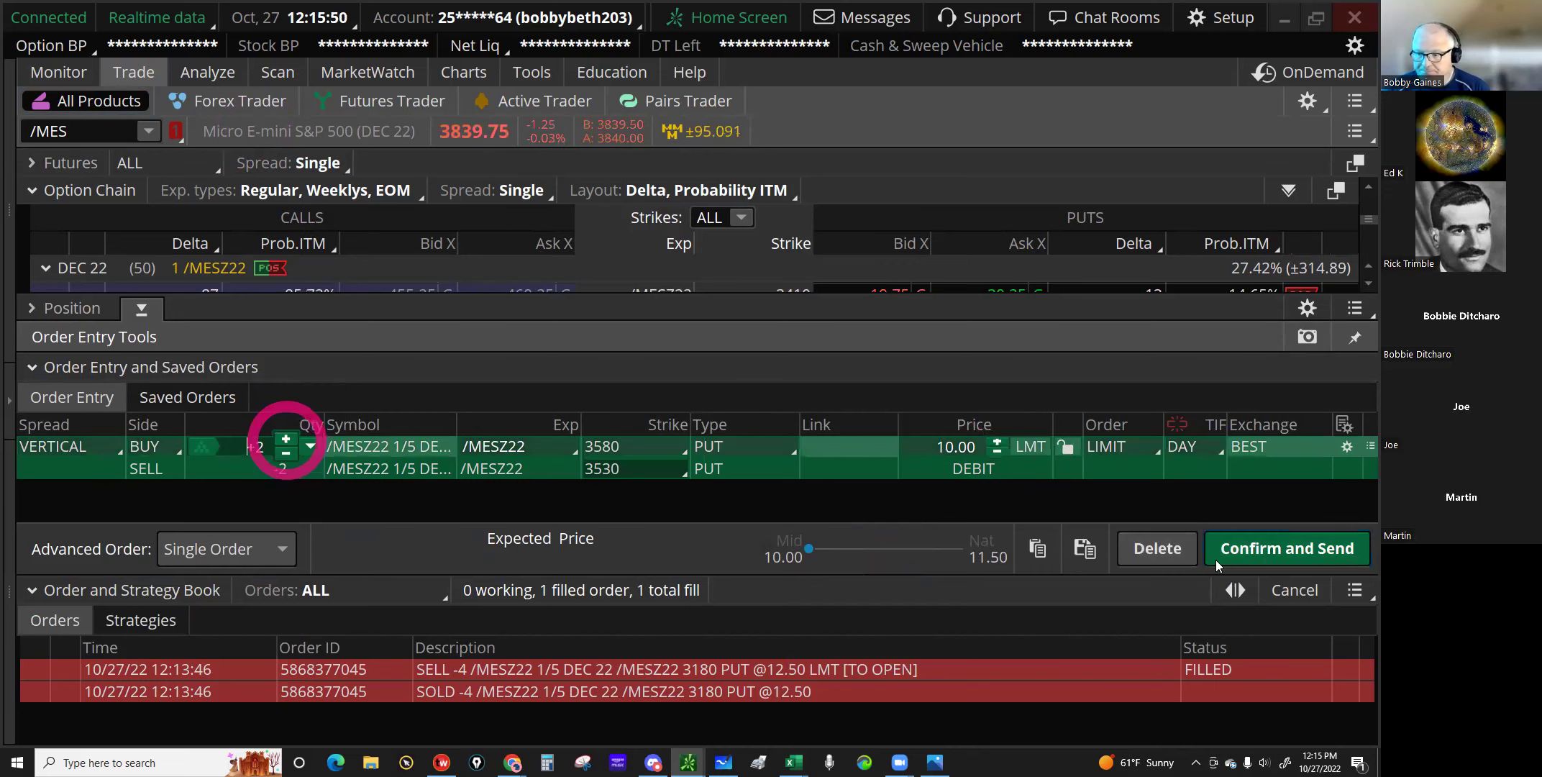
{"action": "left_click", "coordinate": [1285, 554]}
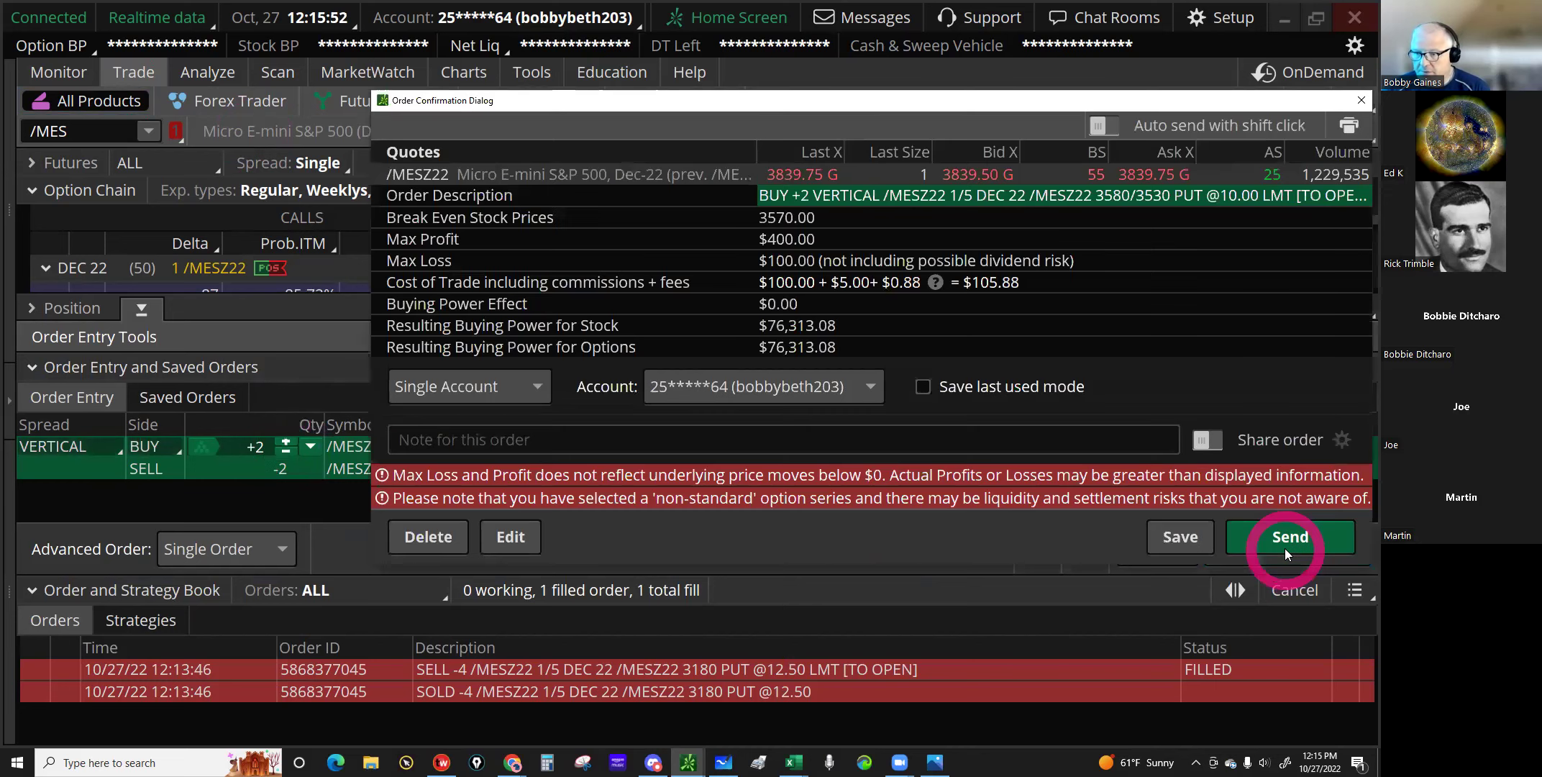
{"action": "left_click", "coordinate": [1287, 547]}
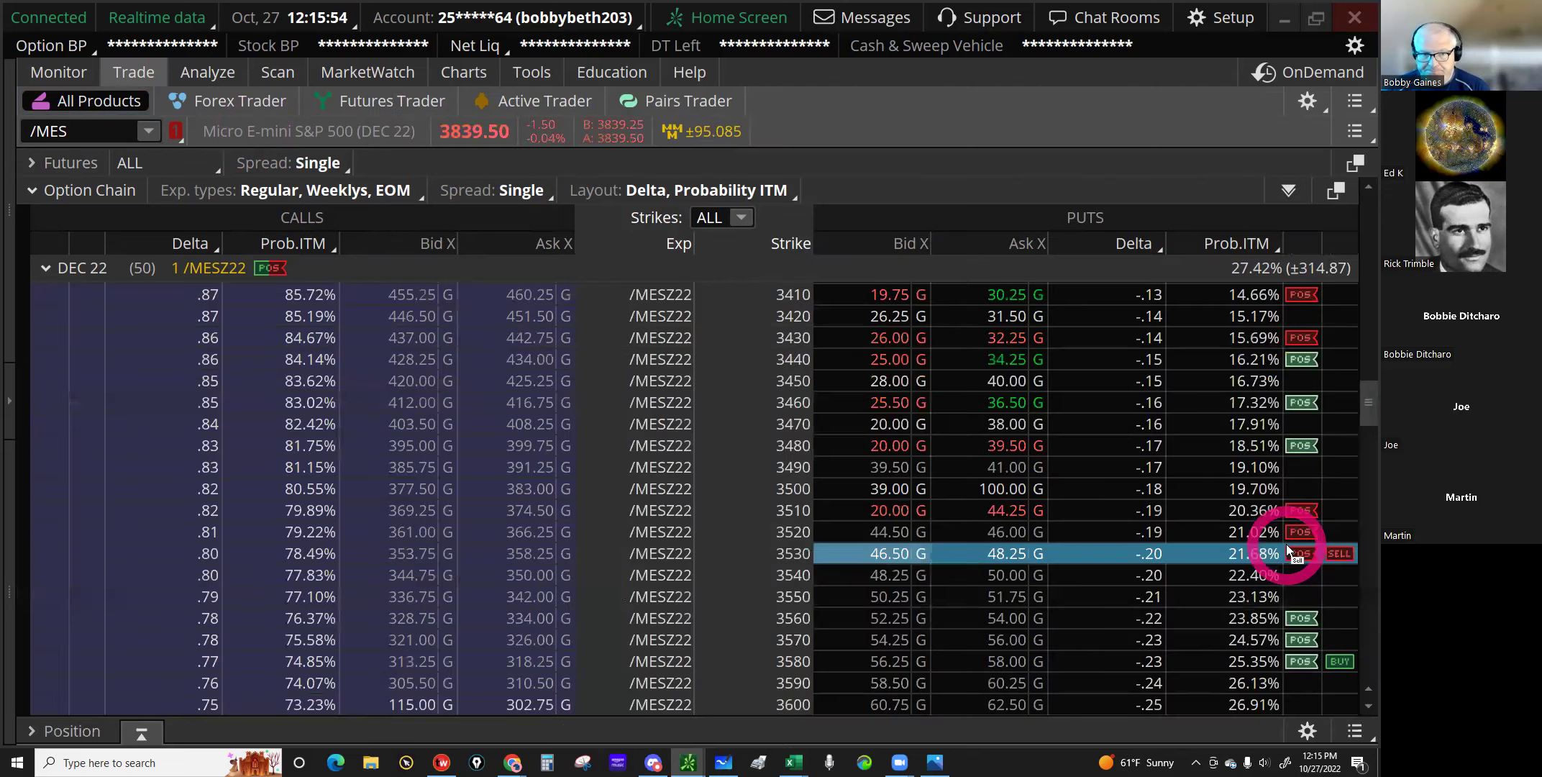
Step: Replace the working 3580/3530 put vertical order with one at a 10.25 limit price and send it
{"action": "left_click", "coordinate": [1121, 430]}
{"action": "left_click", "coordinate": [56, 73]}
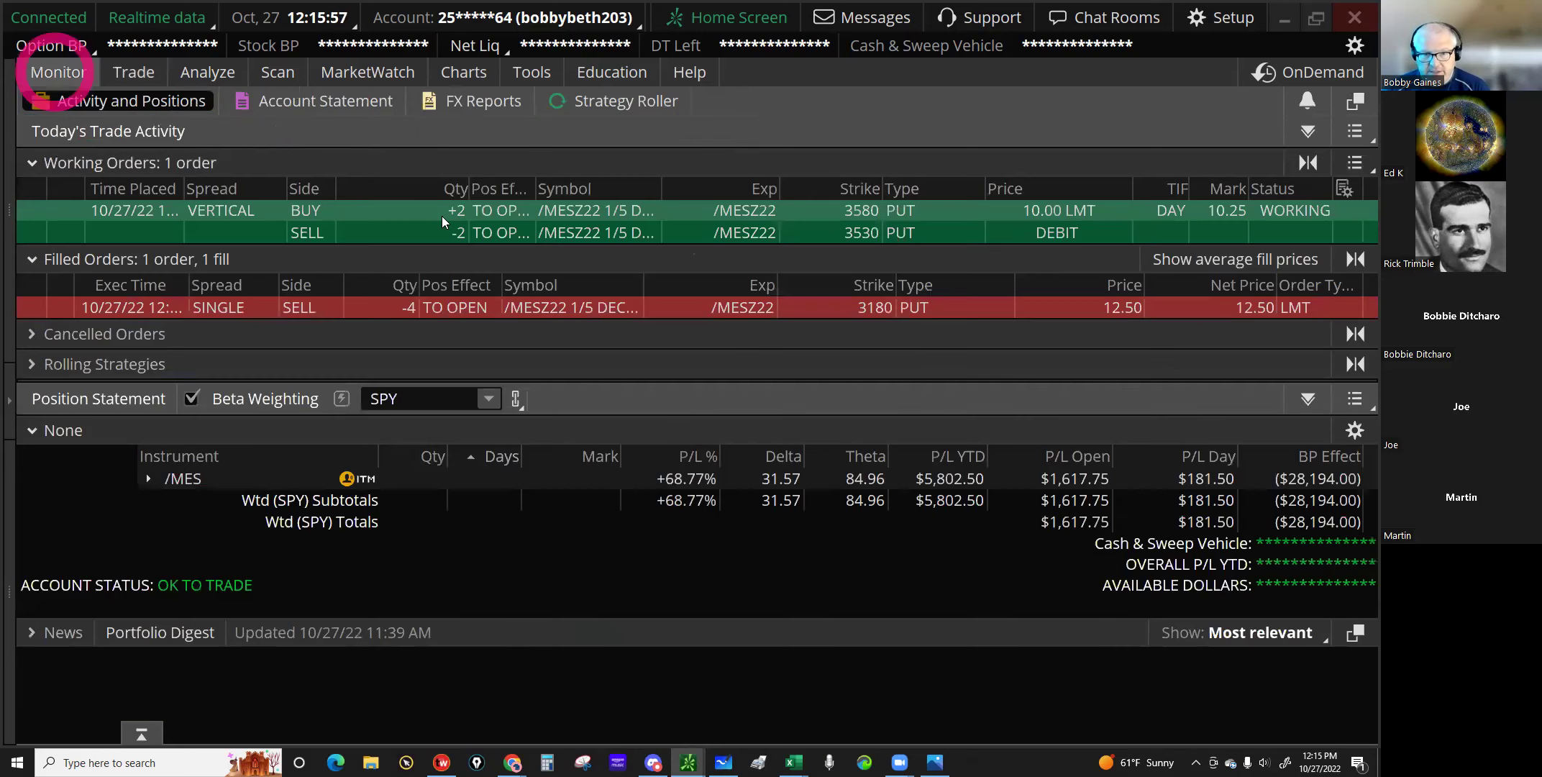
{"action": "right_click", "coordinate": [443, 221]}
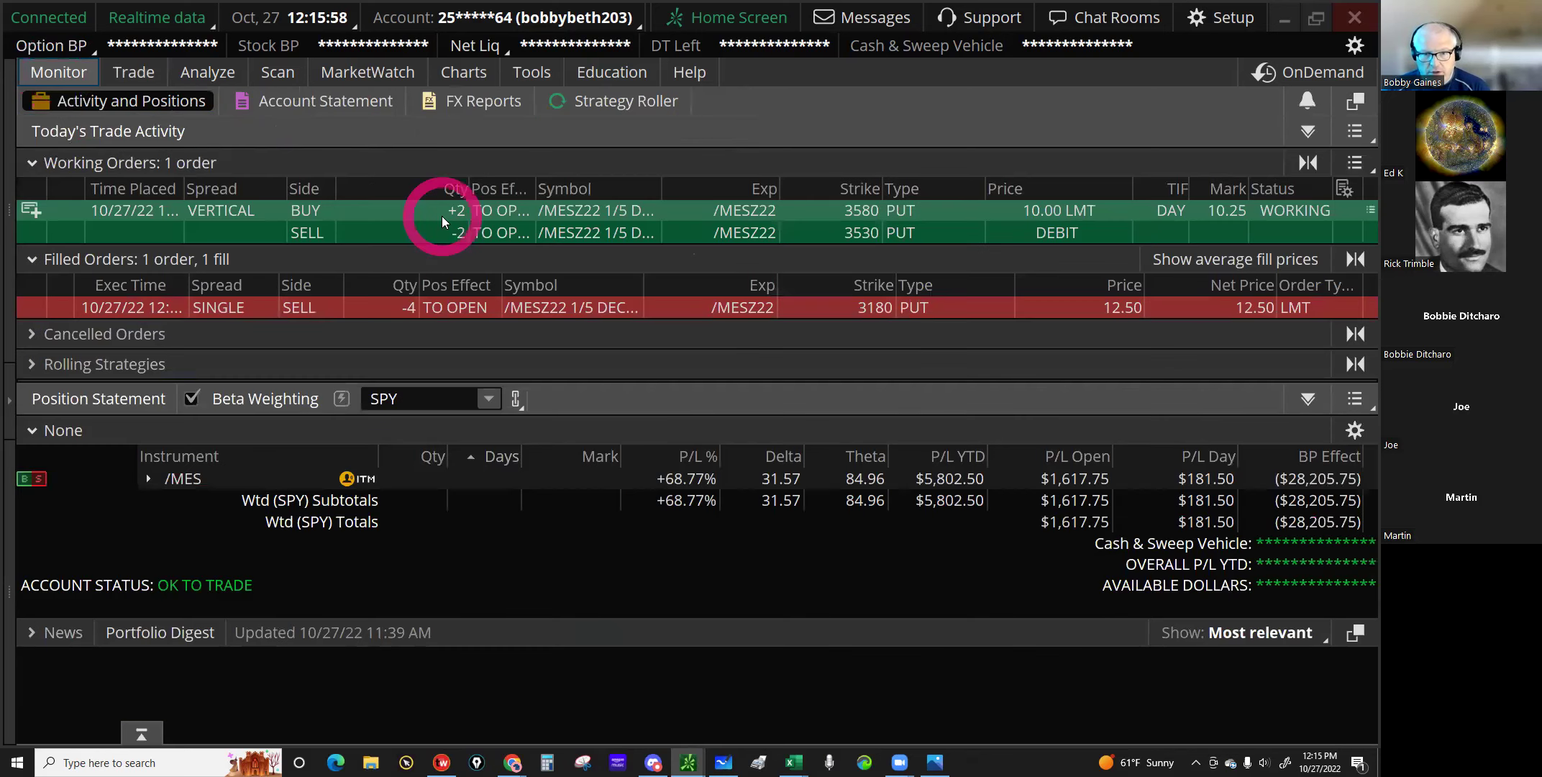
{"action": "left_click", "coordinate": [497, 276]}
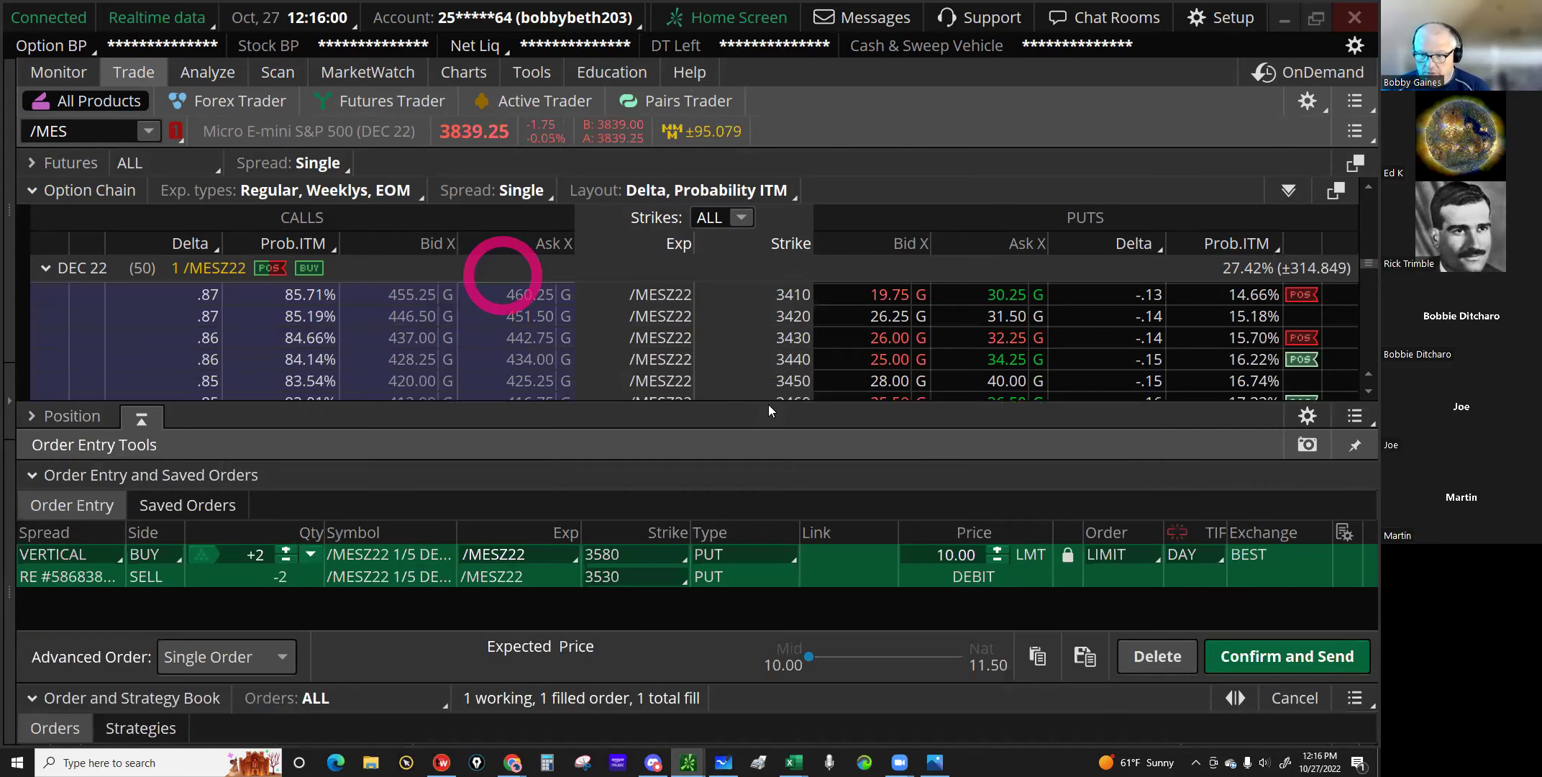
{"action": "left_click", "coordinate": [979, 474]}
{"action": "left_click", "coordinate": [997, 443]}
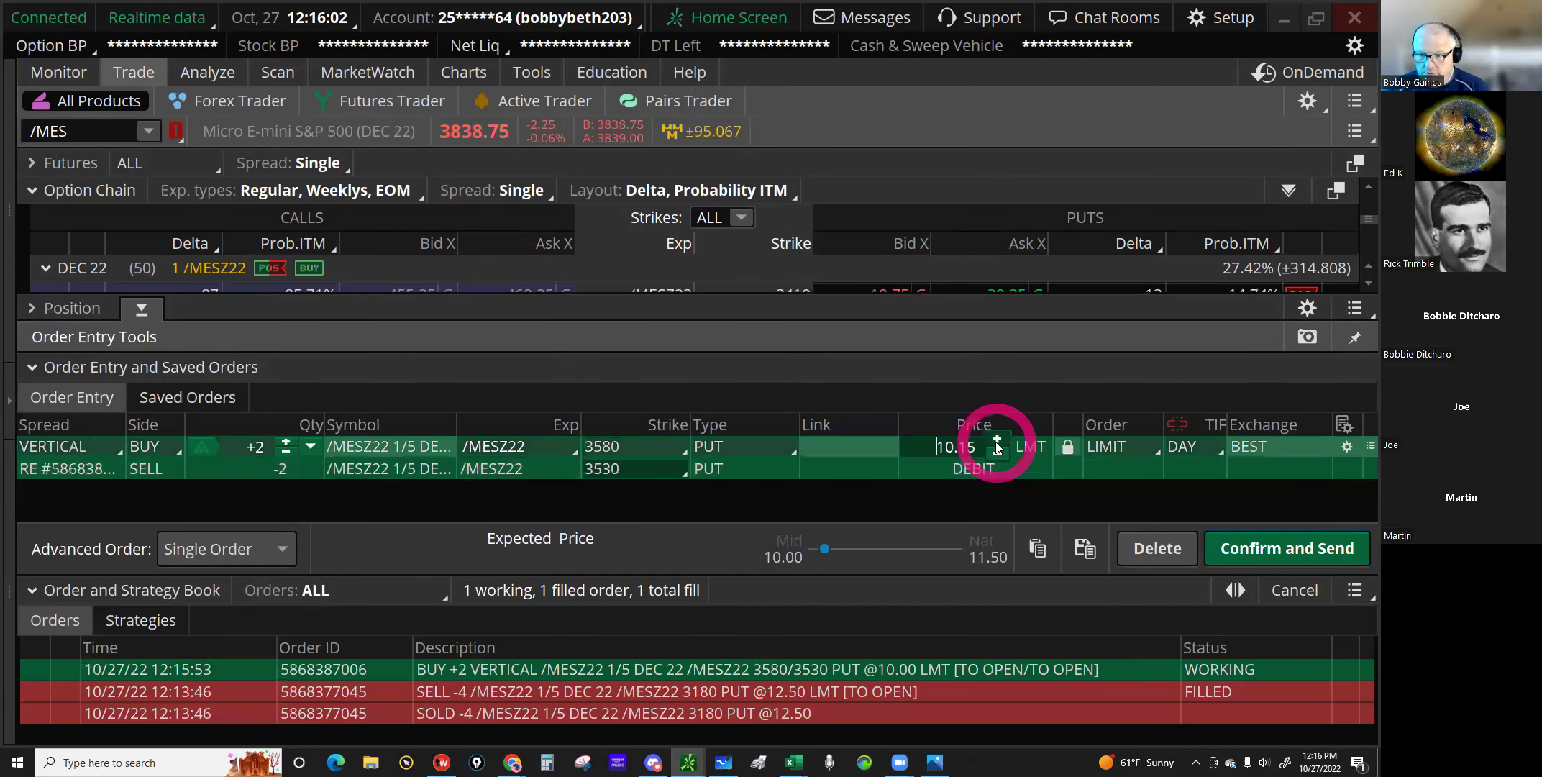
{"action": "left_click", "coordinate": [996, 442]}
{"action": "left_click", "coordinate": [996, 442]}
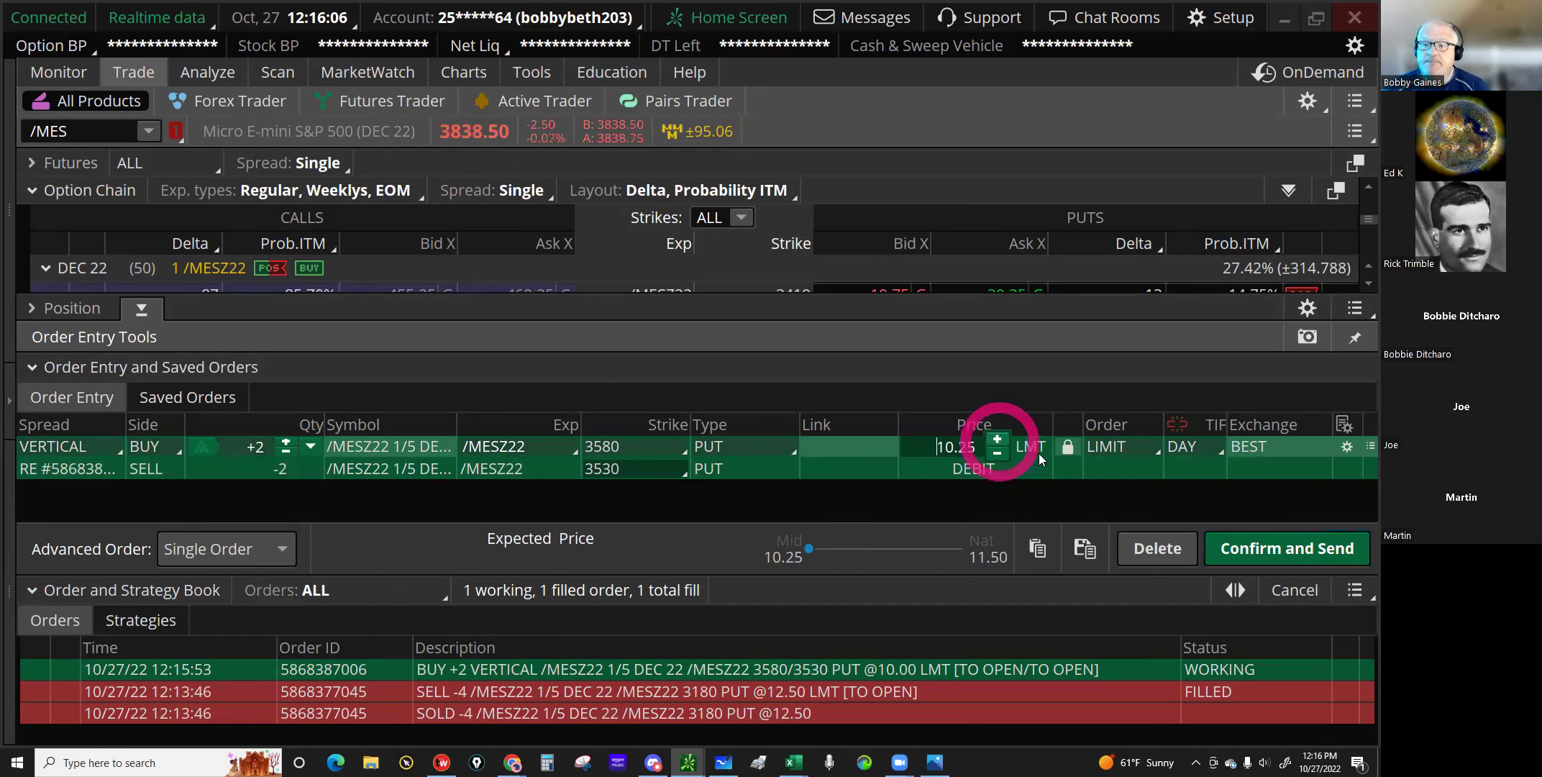
{"action": "left_click", "coordinate": [1247, 551]}
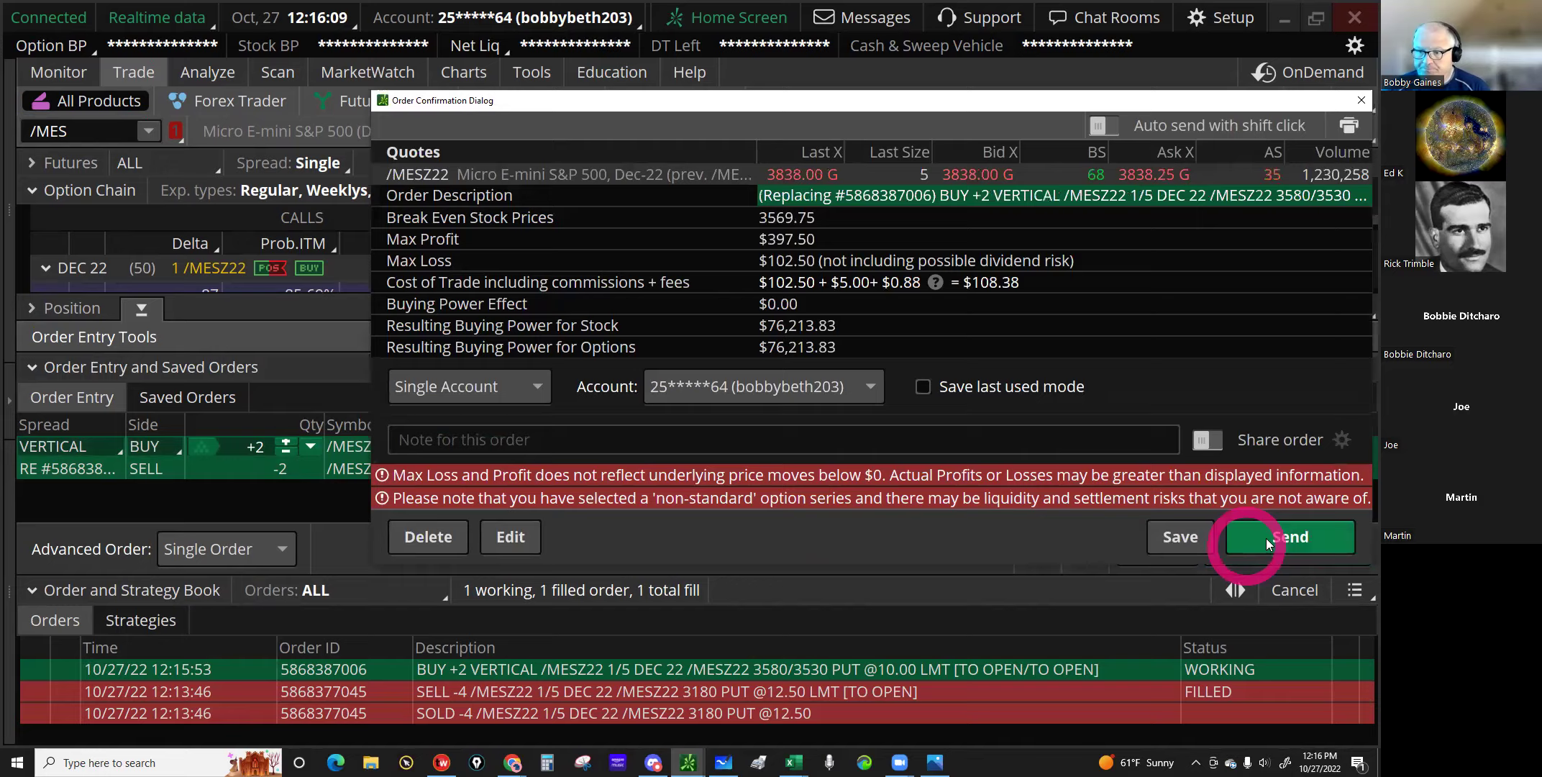
{"action": "left_click", "coordinate": [1267, 540]}
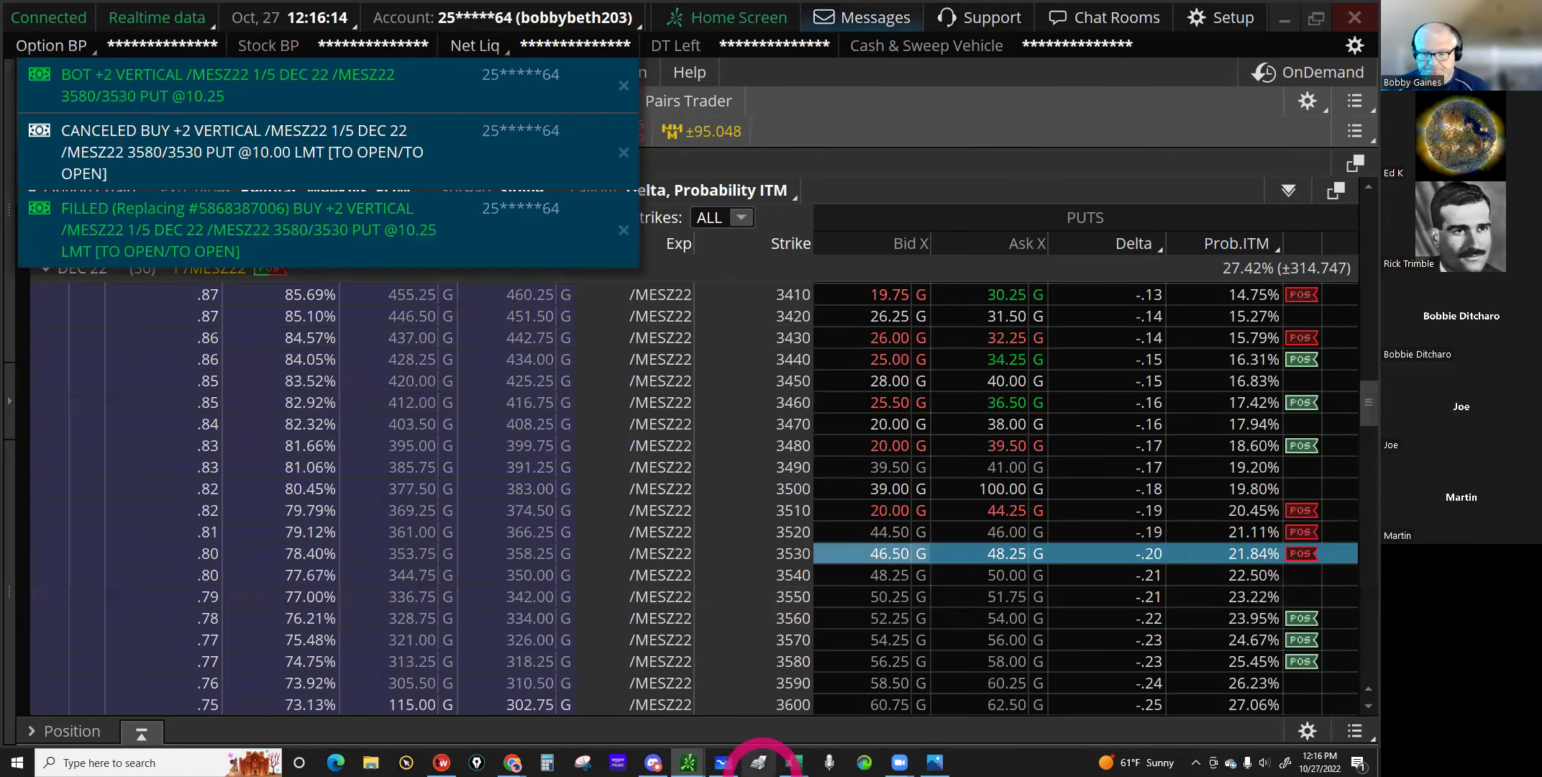
Step: Switch to the Sweet Bobby IRA spreadsheet and start row 26 with /MES, 2 tranches and the name PDS 15
{"action": "mouse_move", "coordinate": [793, 762]}
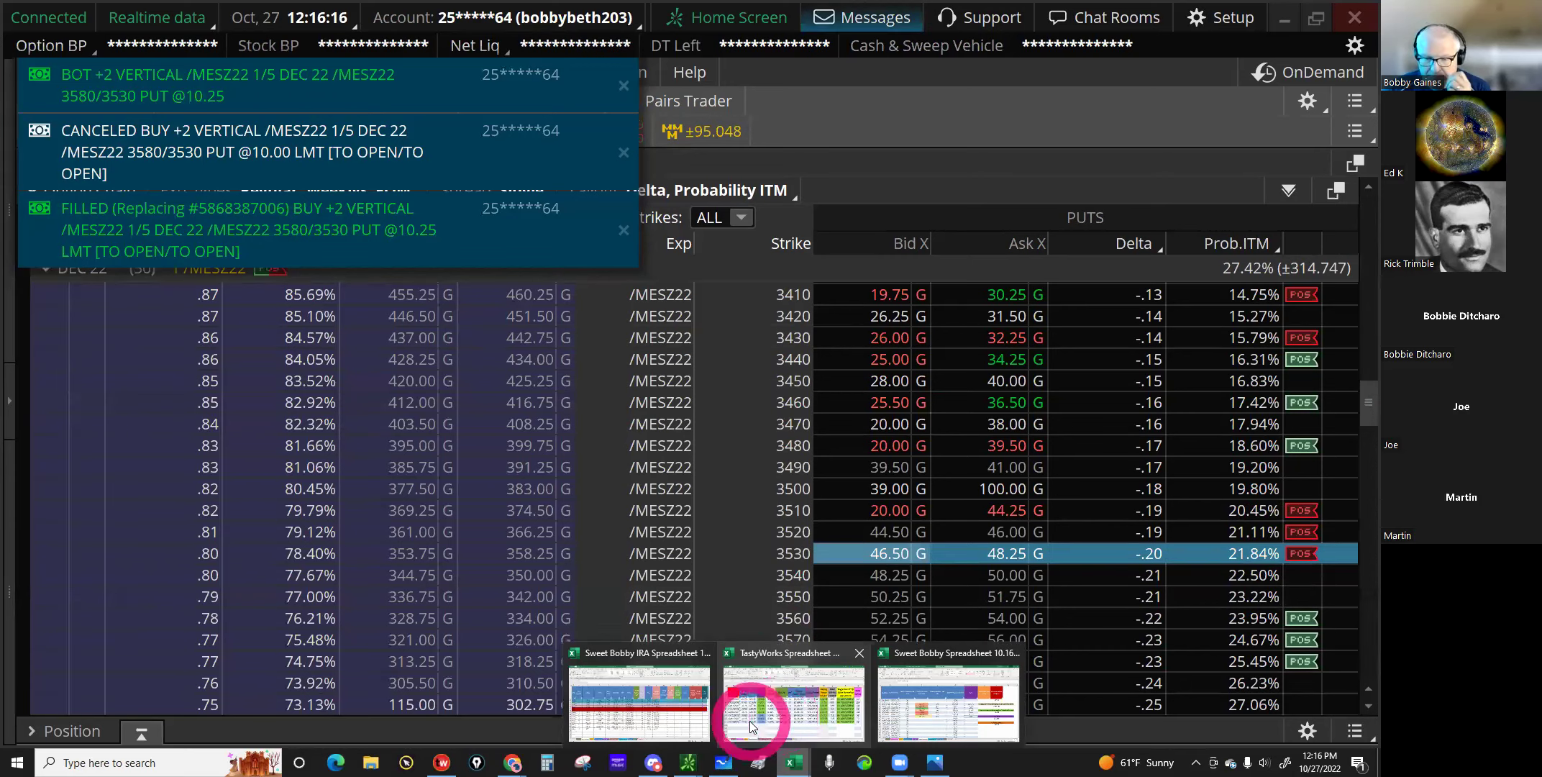
{"action": "left_click", "coordinate": [665, 710]}
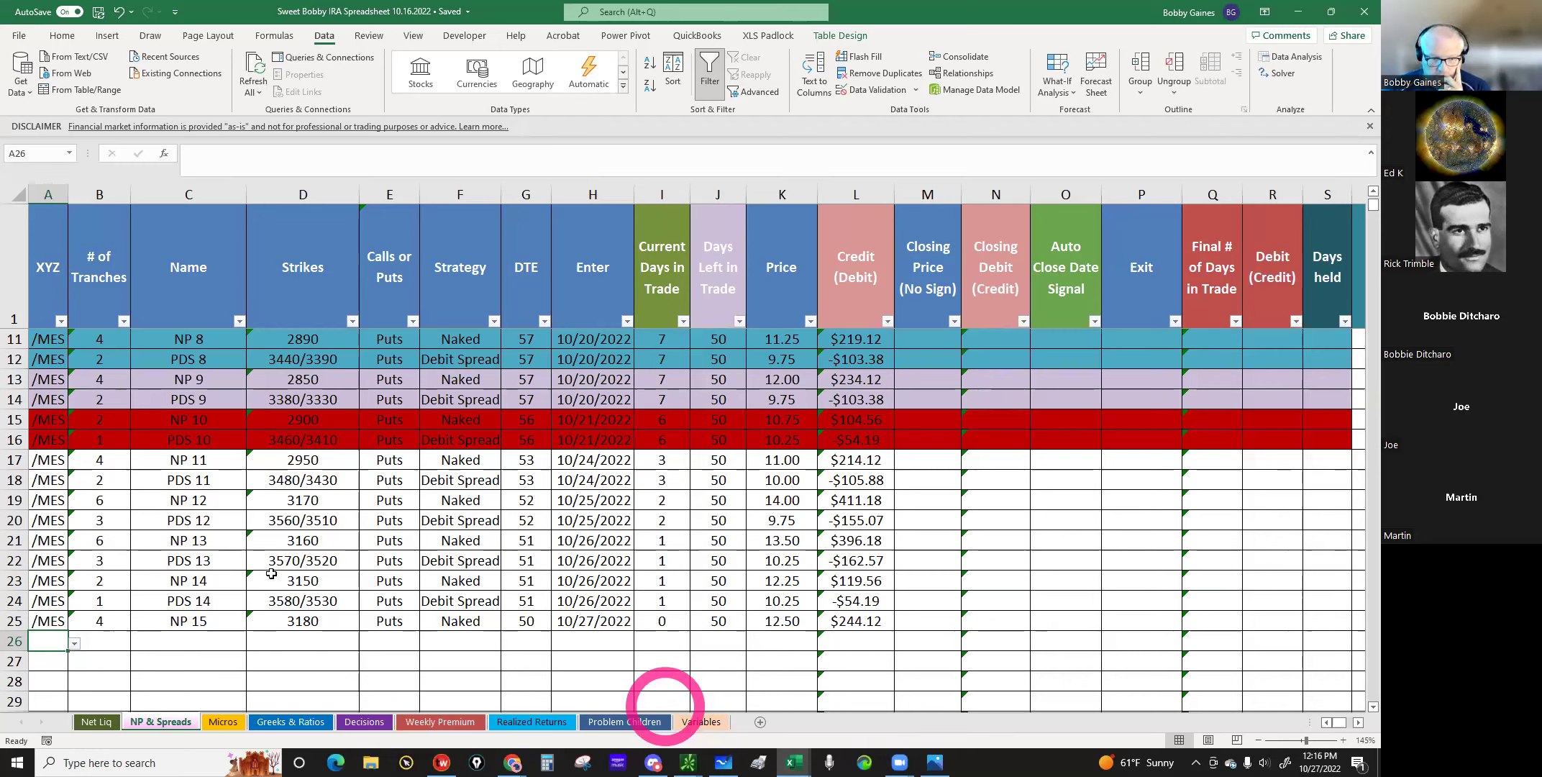
{"action": "left_click", "coordinate": [74, 643]}
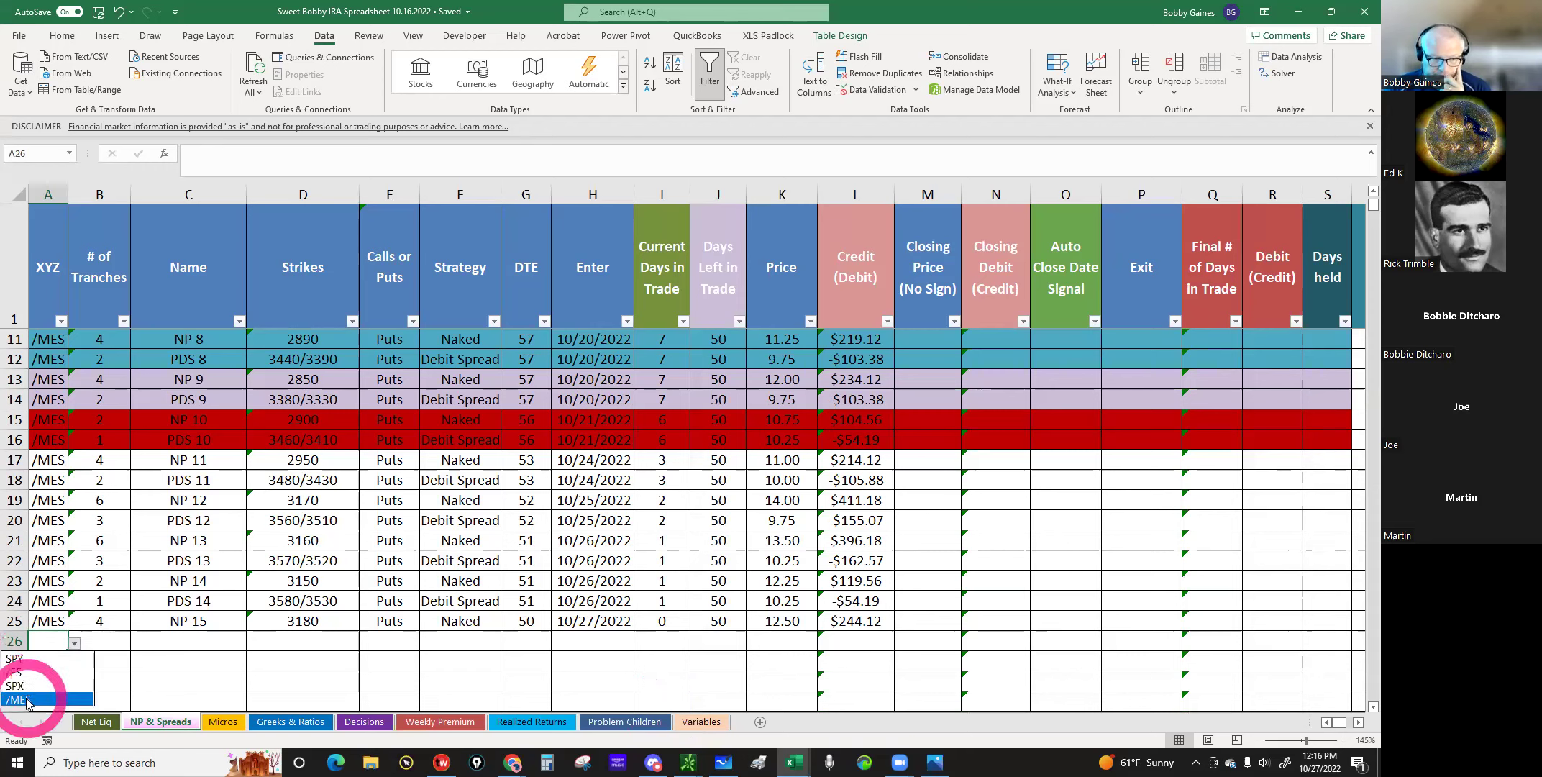
{"action": "left_click", "coordinate": [26, 699]}
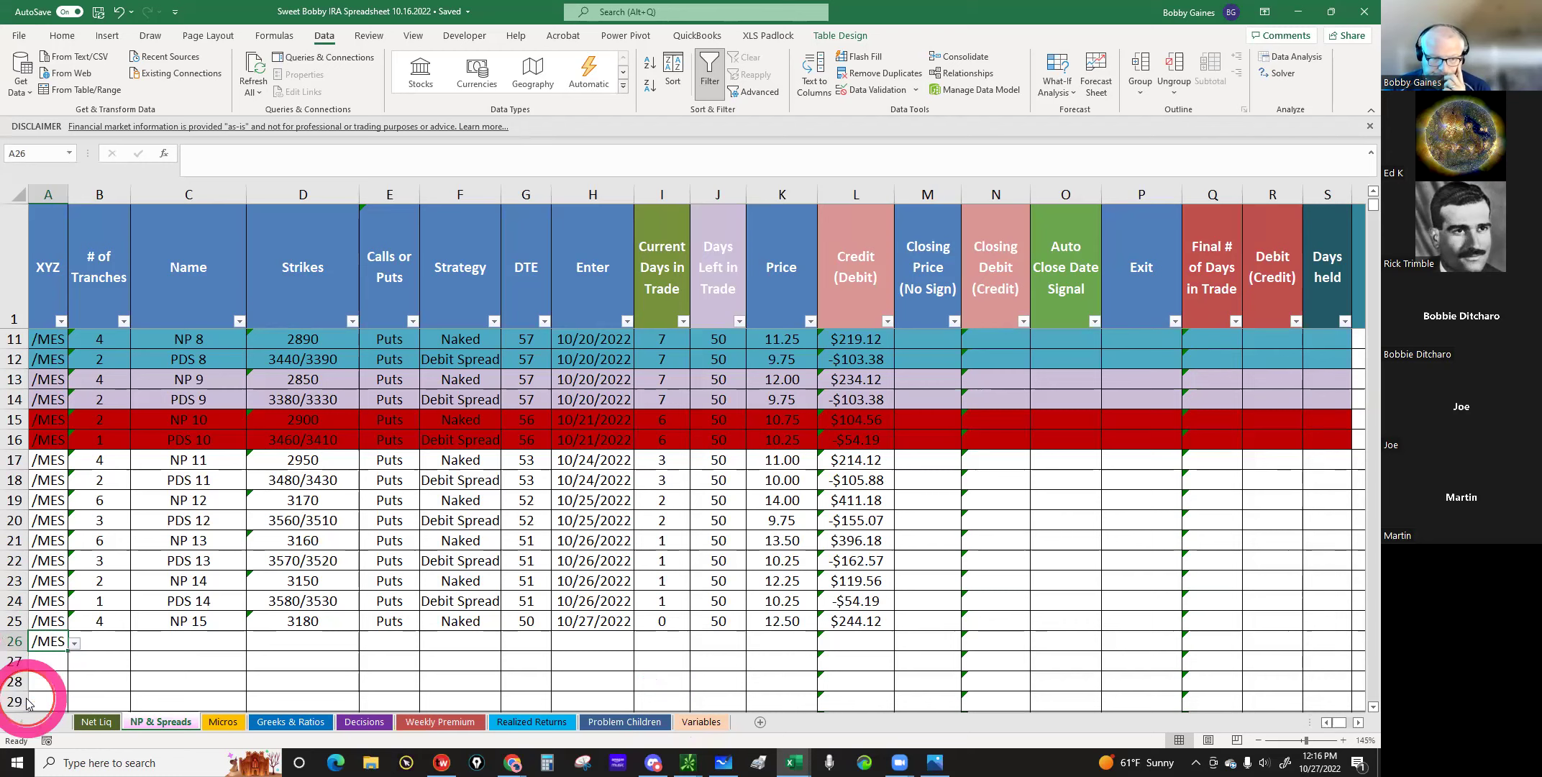
{"action": "left_click", "coordinate": [95, 642]}
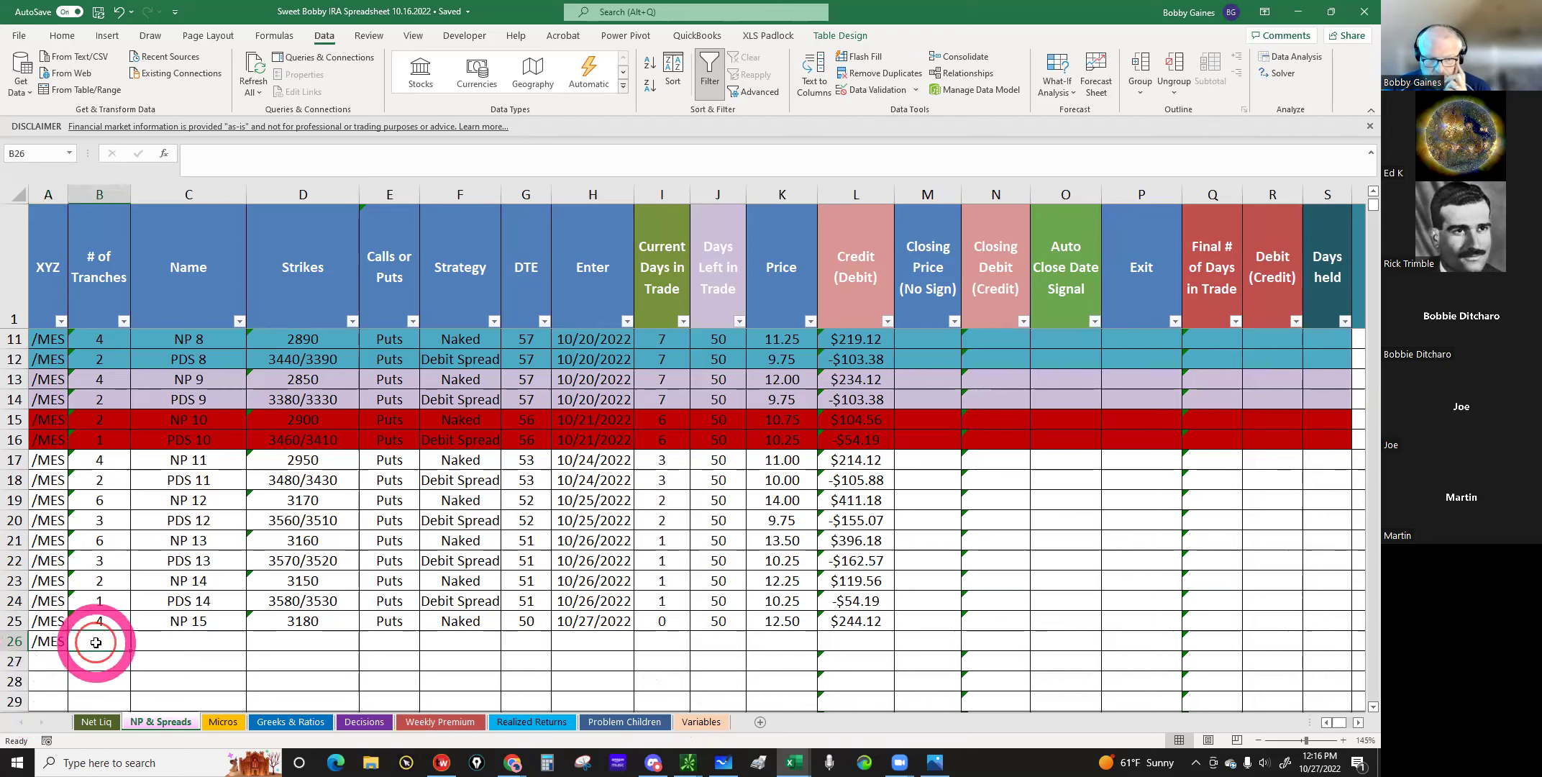
{"action": "type", "text": "2"}
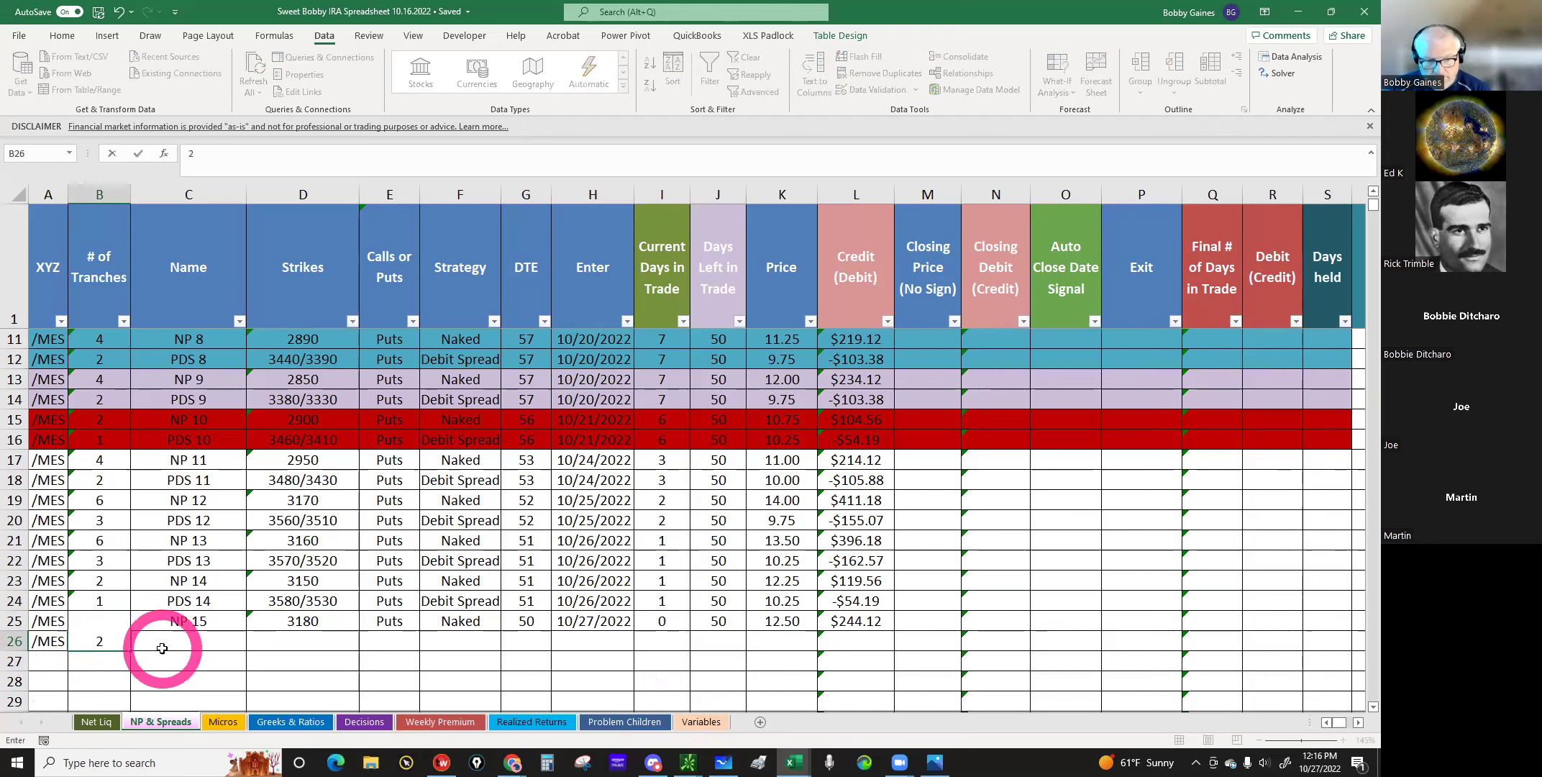
{"action": "left_click", "coordinate": [169, 641]}
{"action": "type", "text": "PDS 15"}
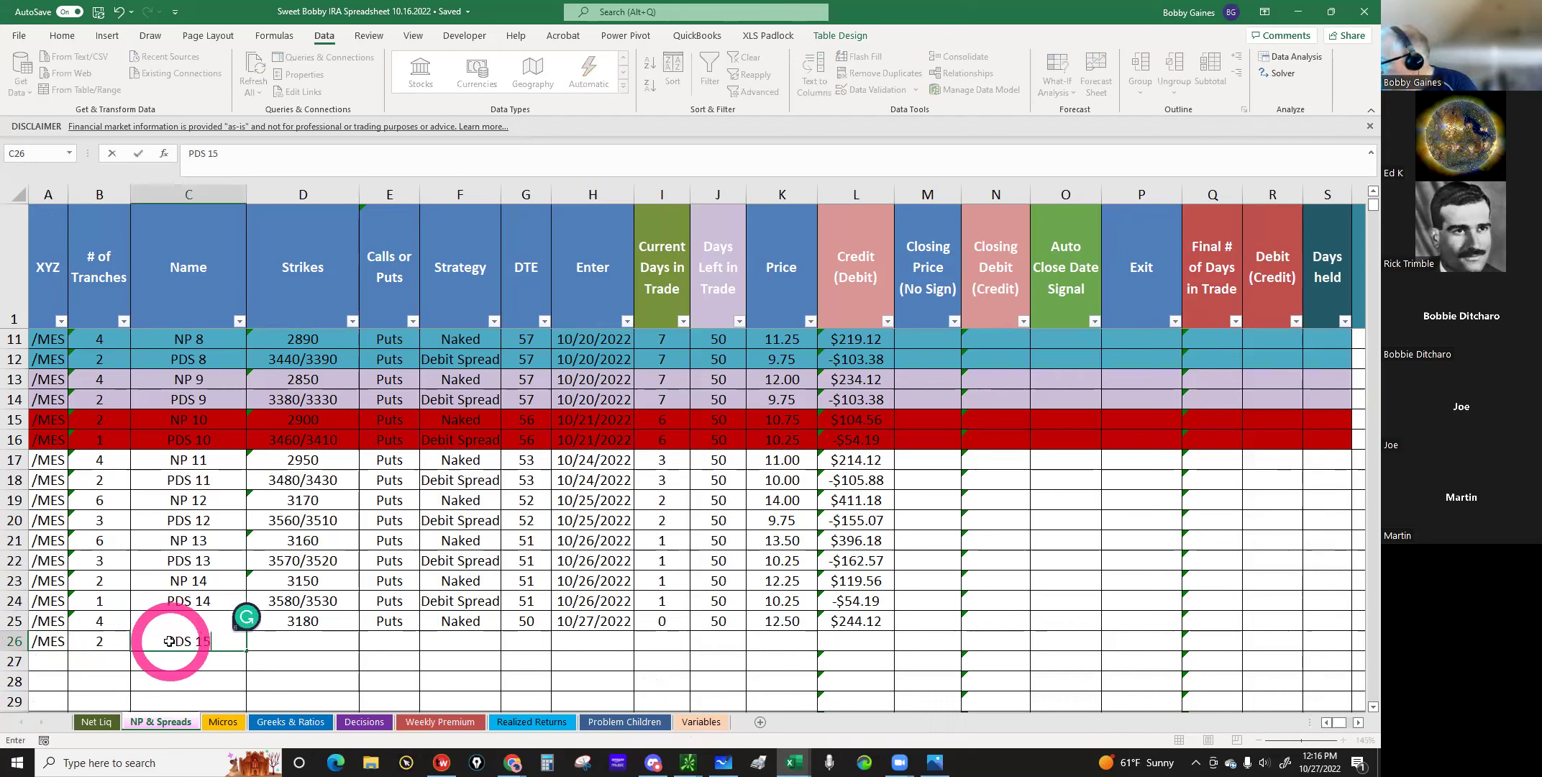
Step: Fill in the PDS 15 row with strikes 3580/3530, Puts, the Debit Spread strategy and 50 DTE
{"action": "key", "text": "Tab"}
{"action": "type", "text": "3580/"}
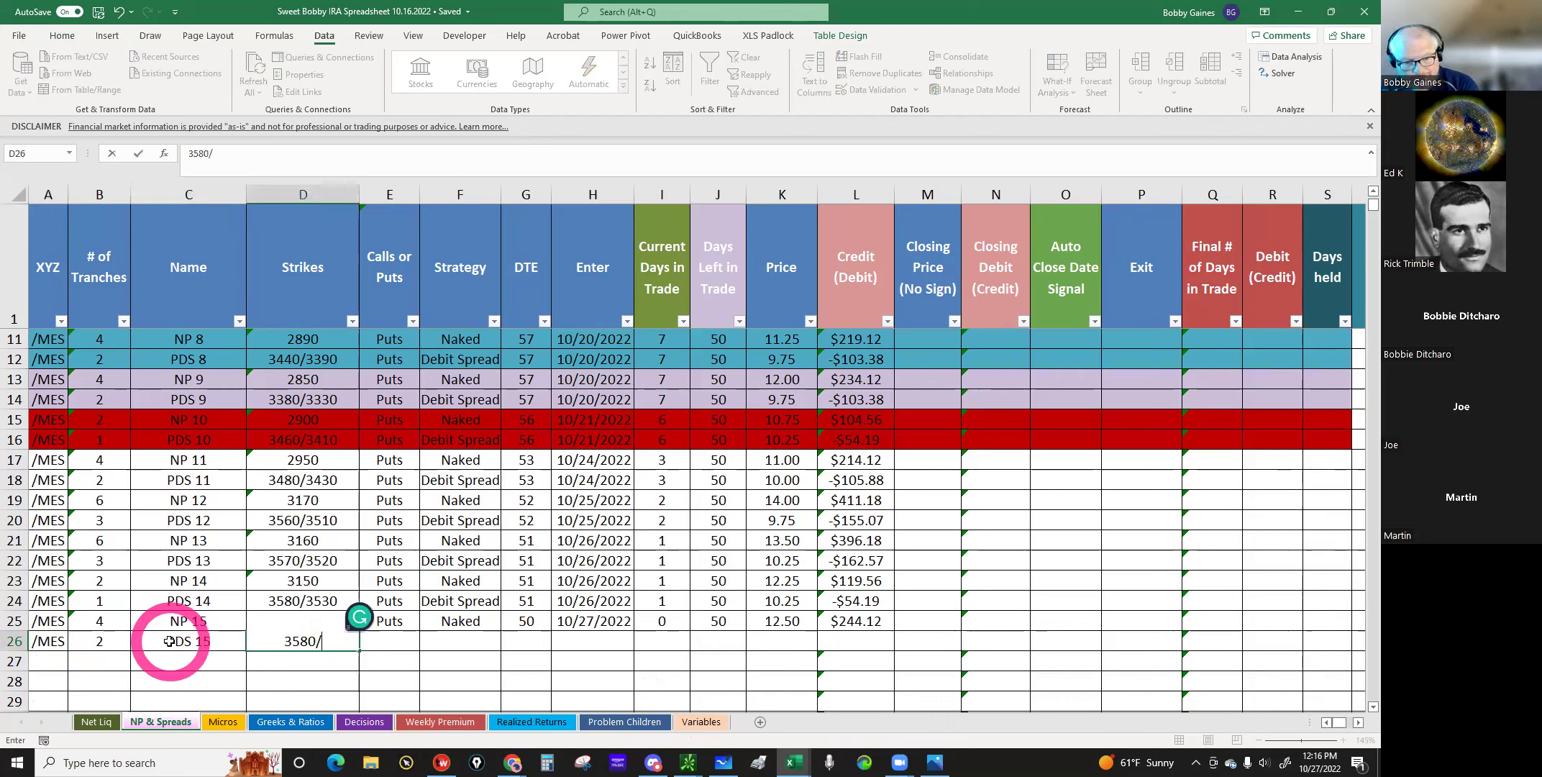
{"action": "type", "text": "3530"}
{"action": "key", "text": "Tab"}
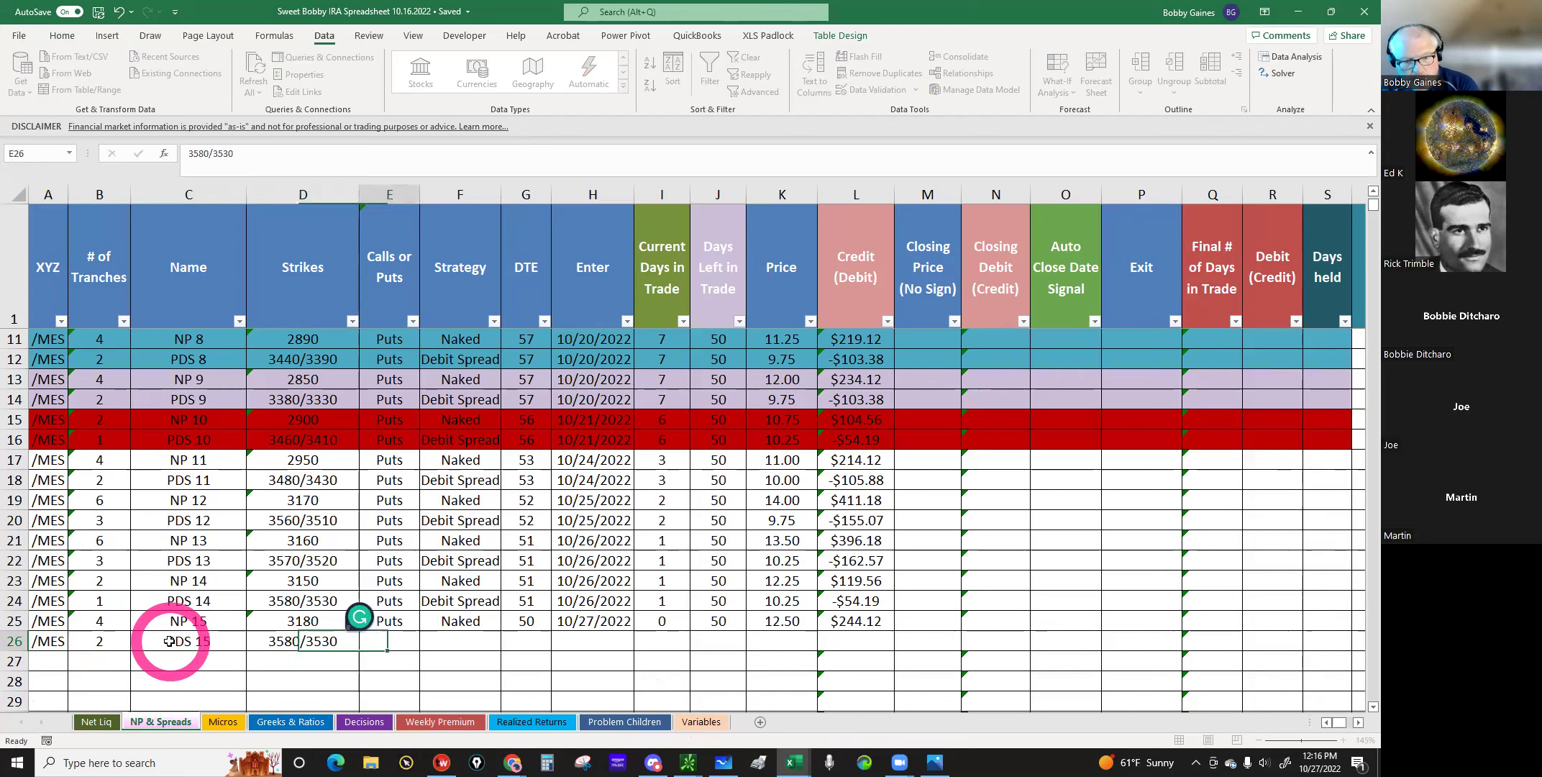
{"action": "type", "text": "Puts"}
{"action": "key", "text": "Tab"}
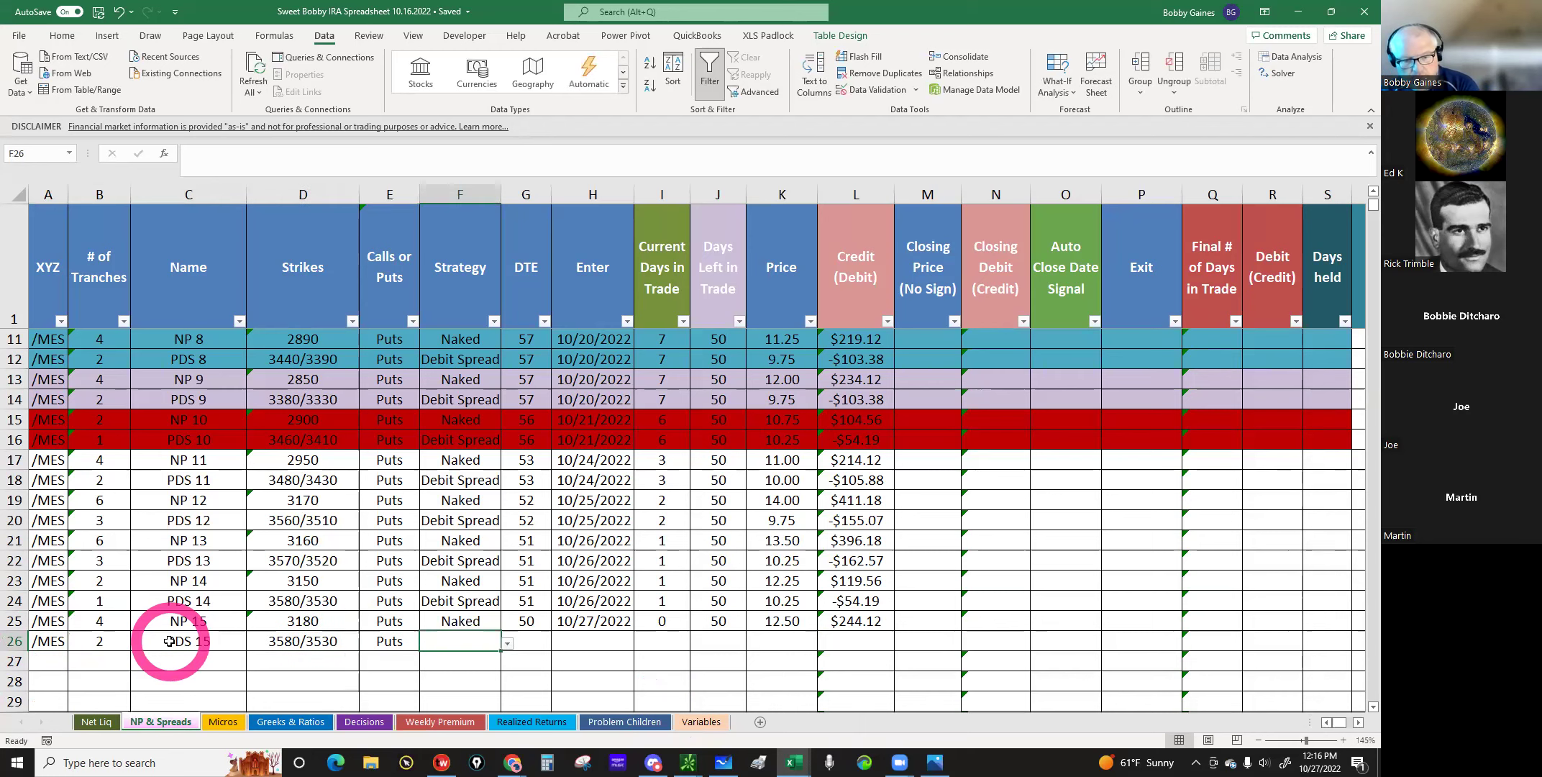
{"action": "type", "text": "Debit Spread"}
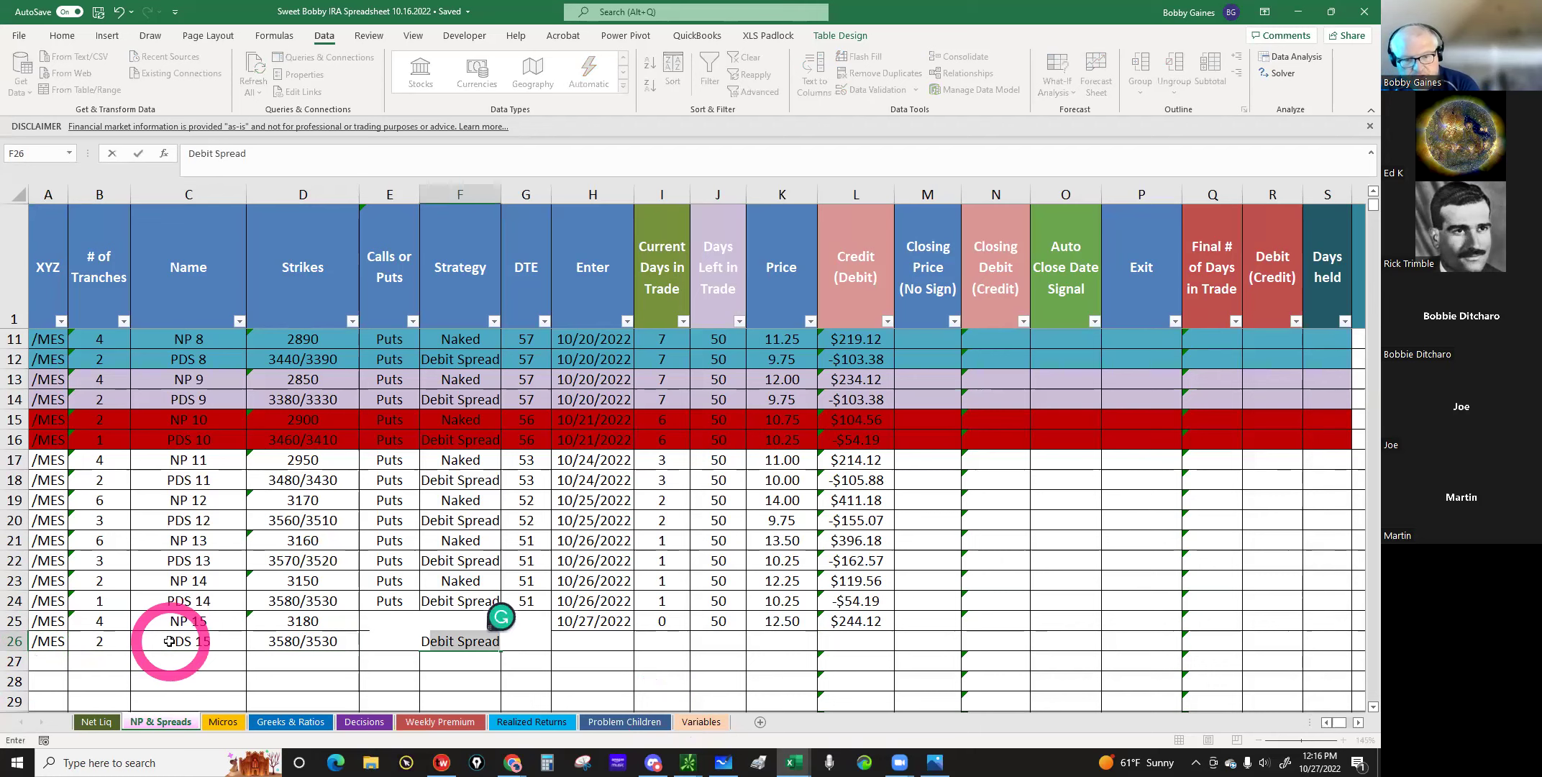
{"action": "key", "text": "Tab"}
{"action": "type", "text": "50"}
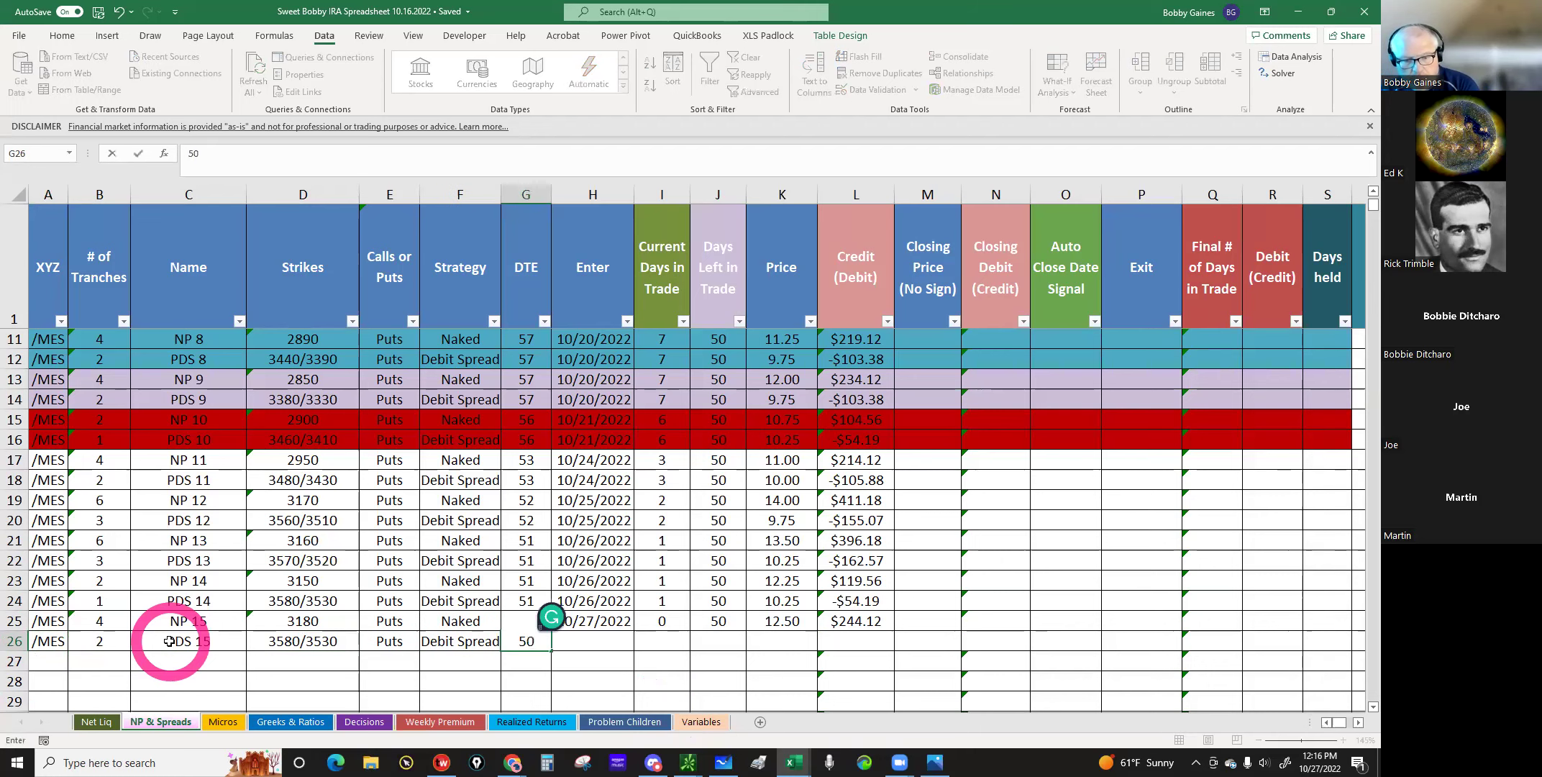
Step: Enter 10/27/22 as the PDS 15 entry date and 10.25 as its price
{"action": "key", "text": "Tab"}
{"action": "type", "text": "10/2"}
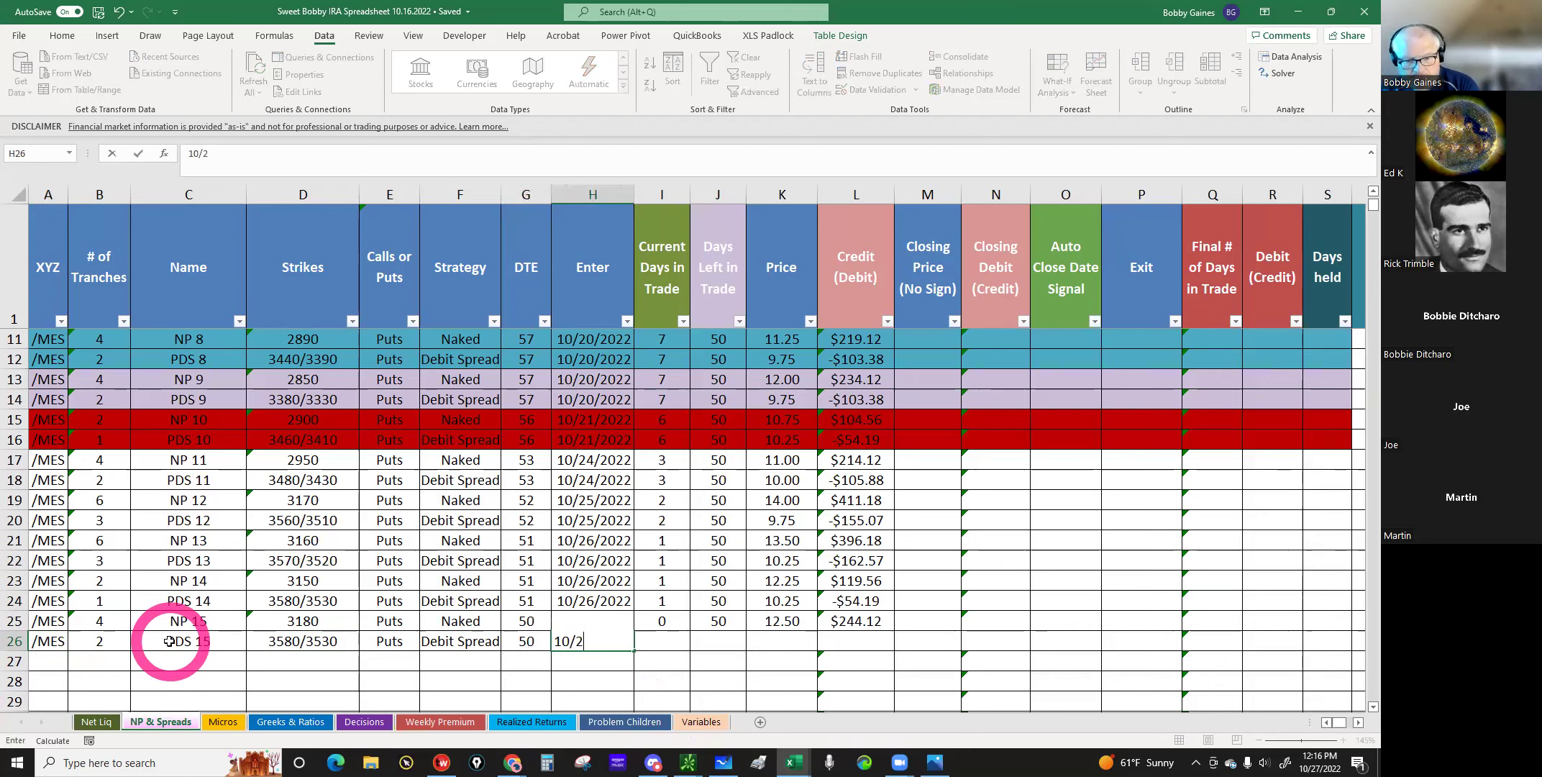
{"action": "type", "text": "7/22"}
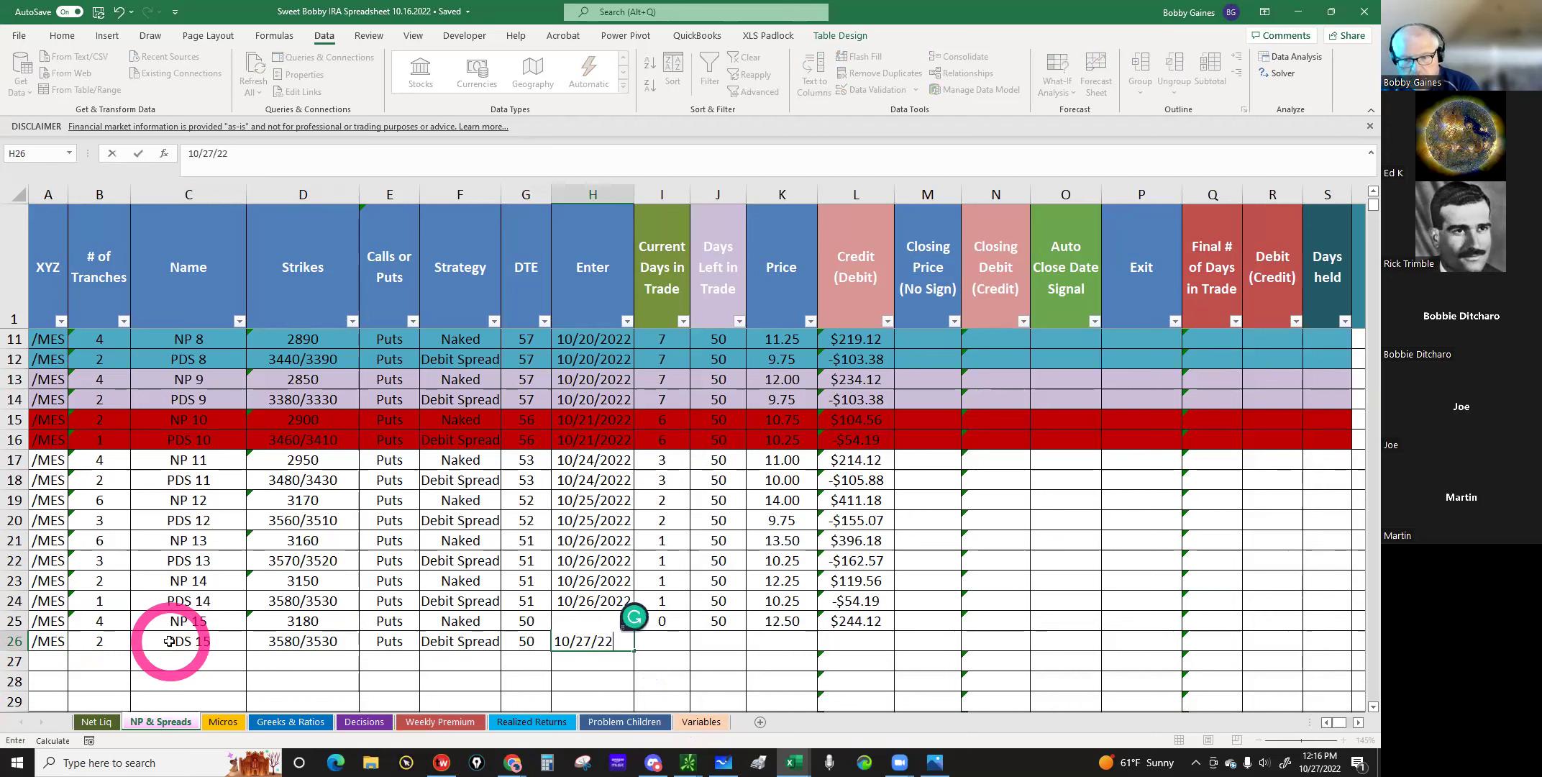
{"action": "key", "text": "Tab"}
{"action": "key", "text": "Tab"}
{"action": "key", "text": "Tab"}
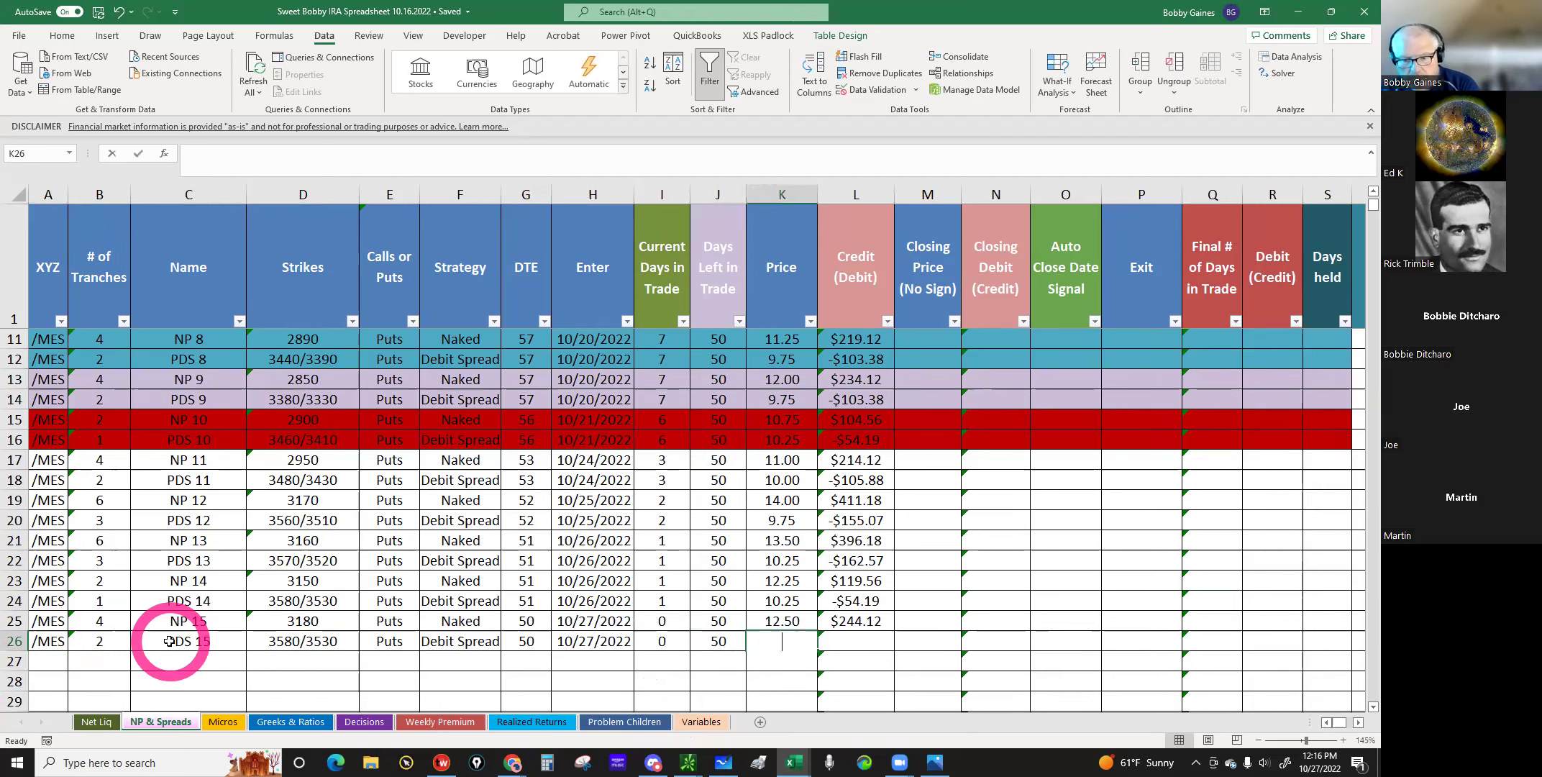
{"action": "type", "text": "10.25"}
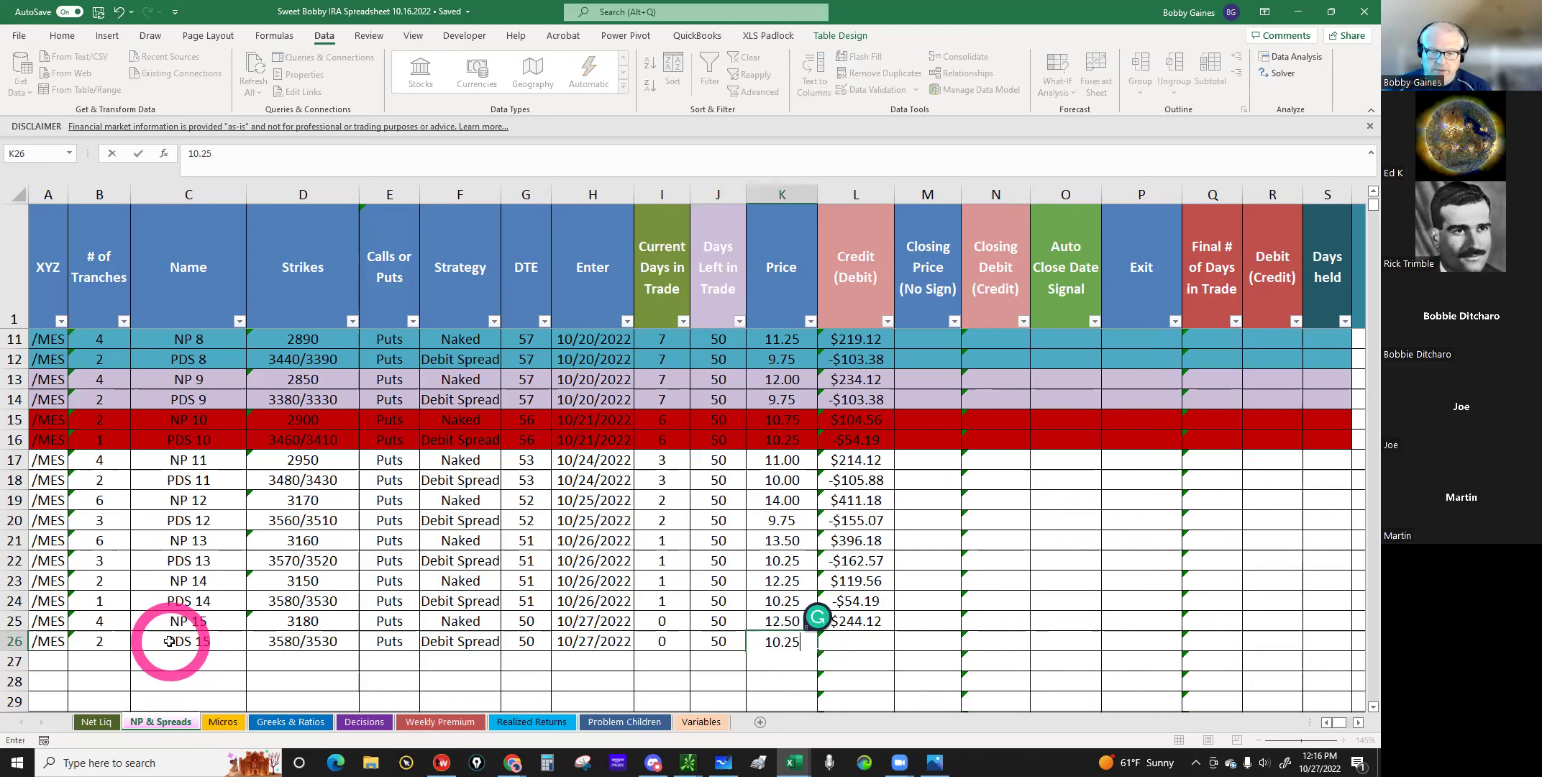
{"action": "key", "text": "Return"}
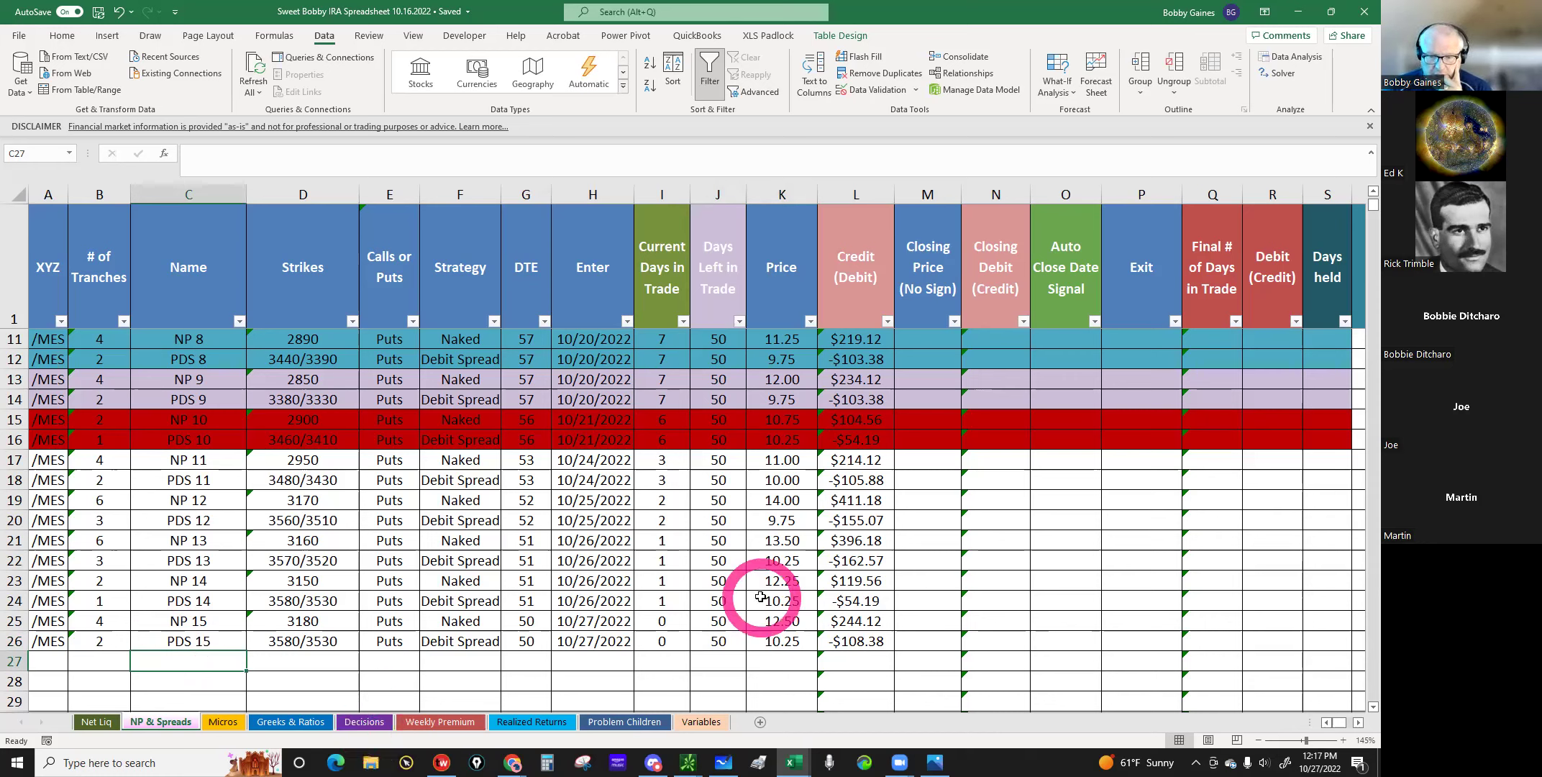
{"action": "left_click", "coordinate": [782, 640]}
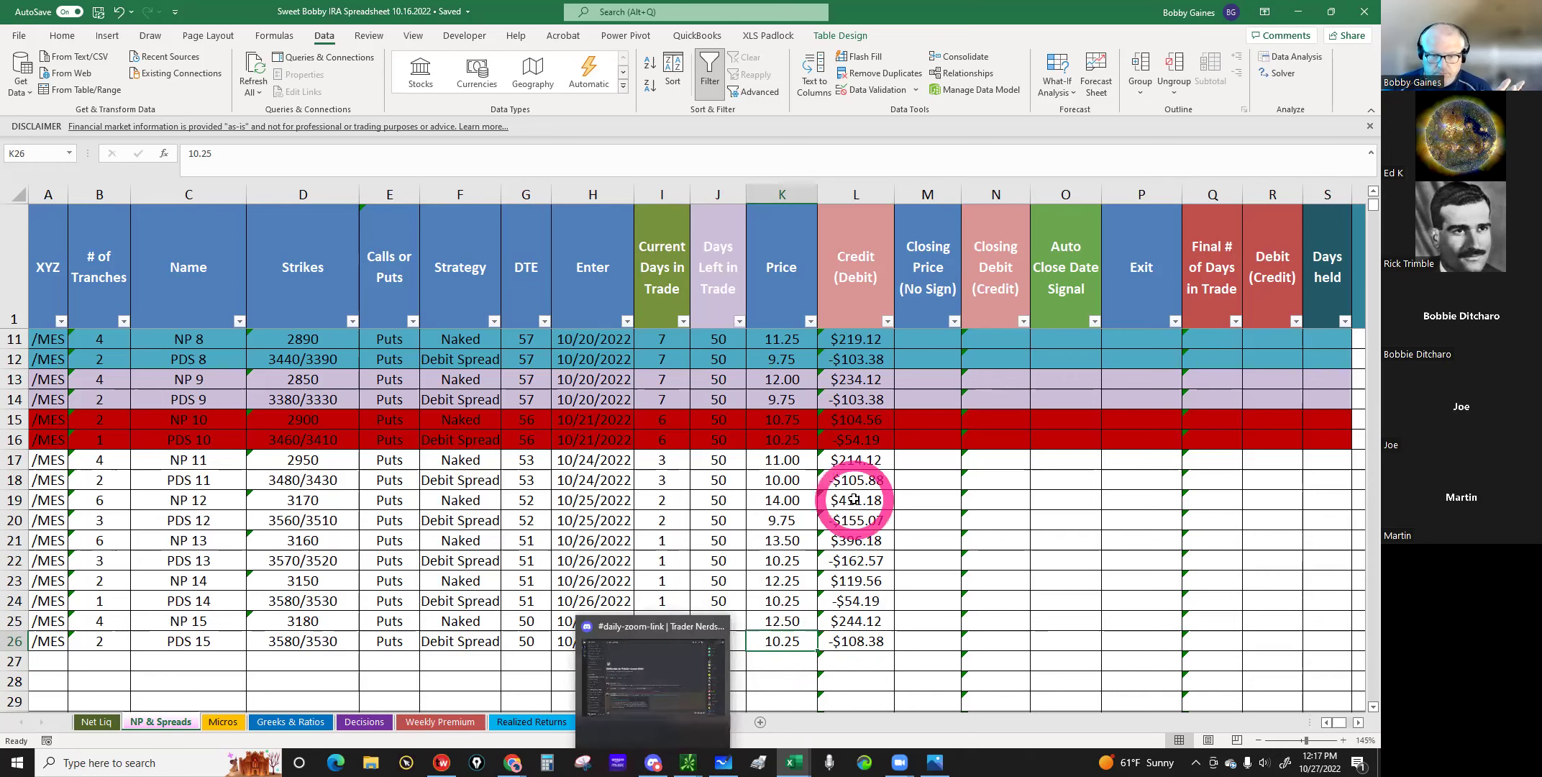
Step: Go to the 10/27/2022 net liquidation value on the Net Liq sheet and enter 103782 in the Calculator
{"action": "left_click", "coordinate": [96, 722]}
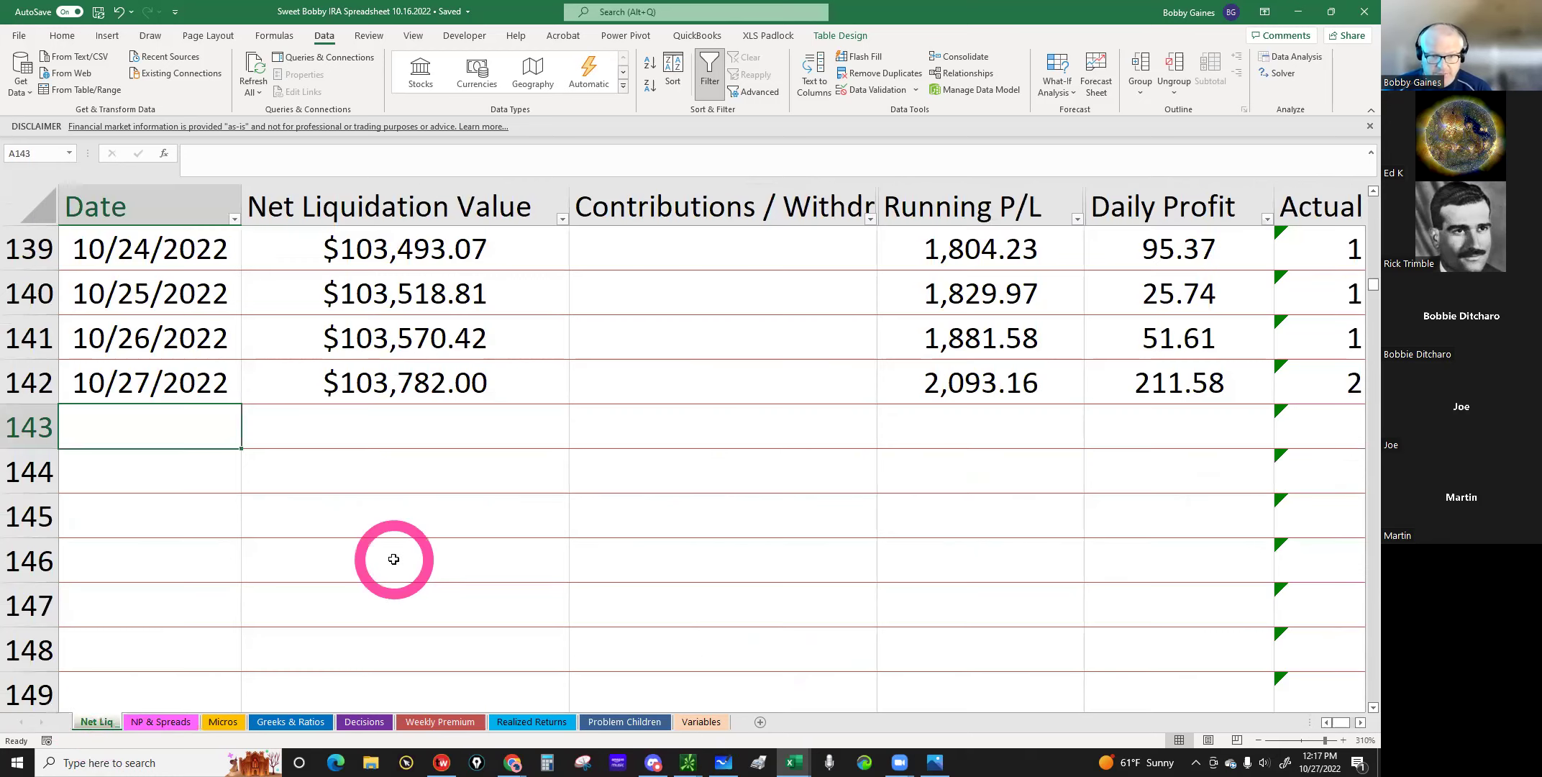
{"action": "left_click", "coordinate": [437, 386]}
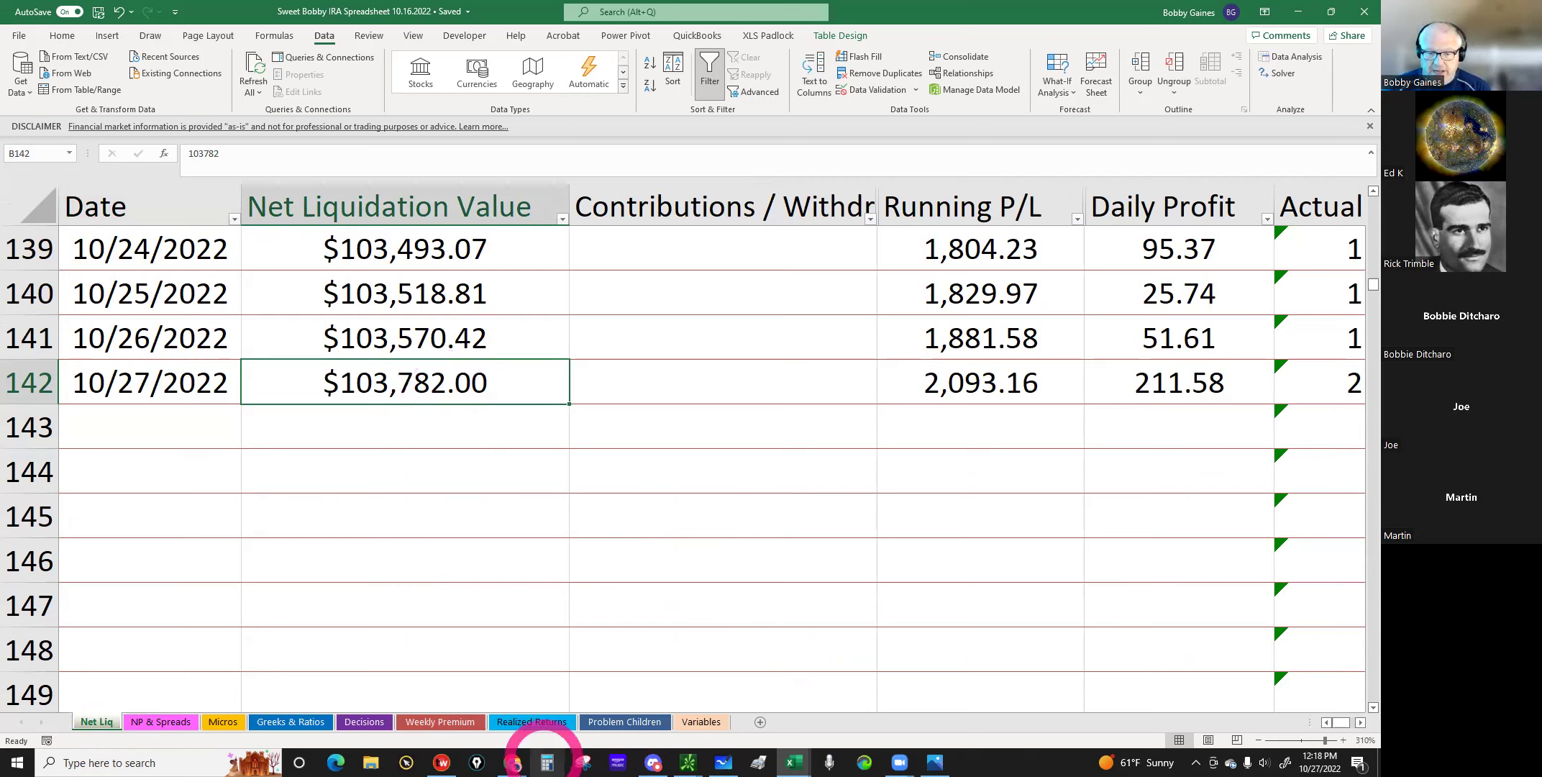
{"action": "left_click", "coordinate": [546, 762]}
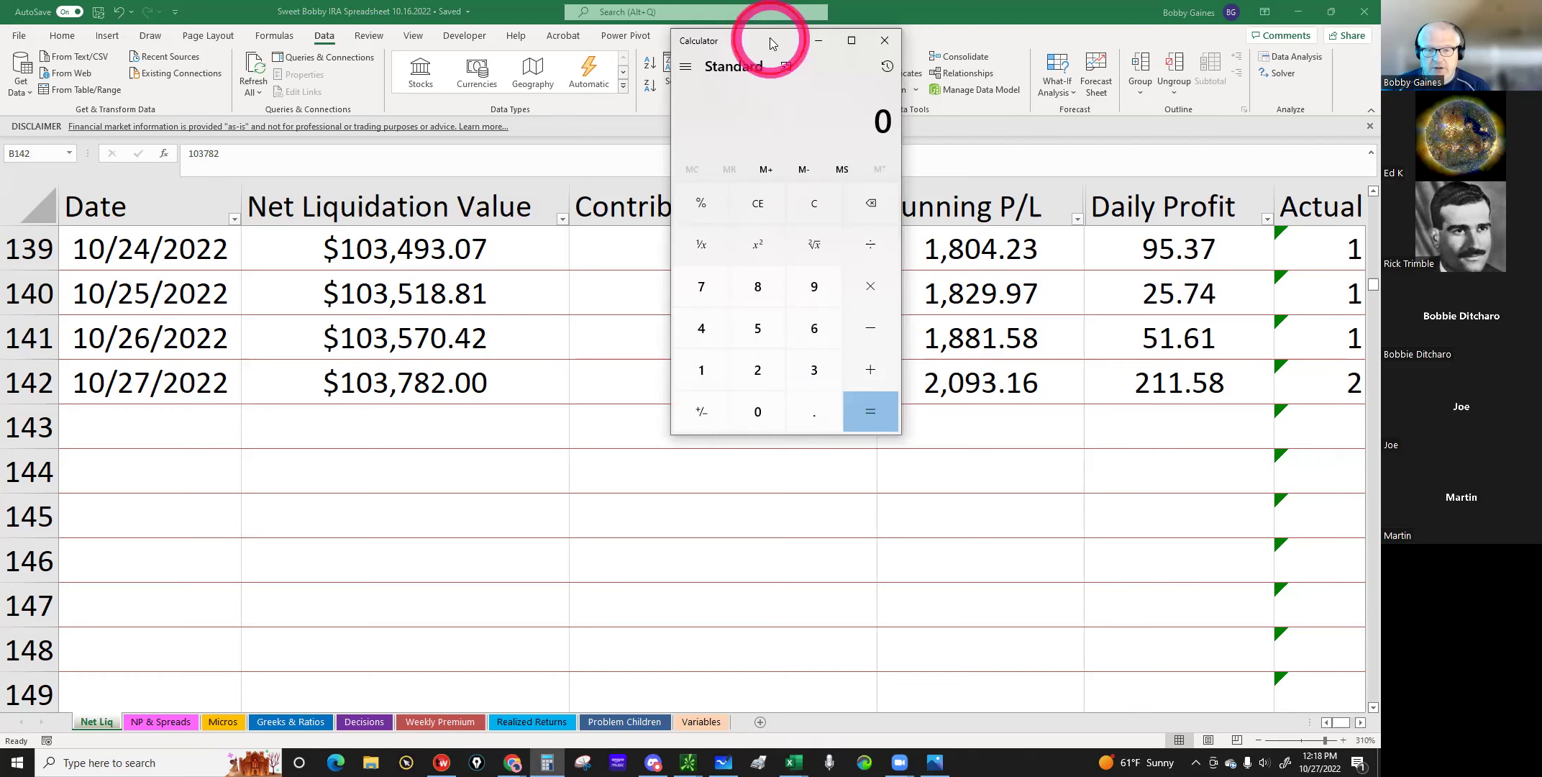
{"action": "left_click_drag", "start_coordinate": [769, 37], "coordinate": [683, 233]}
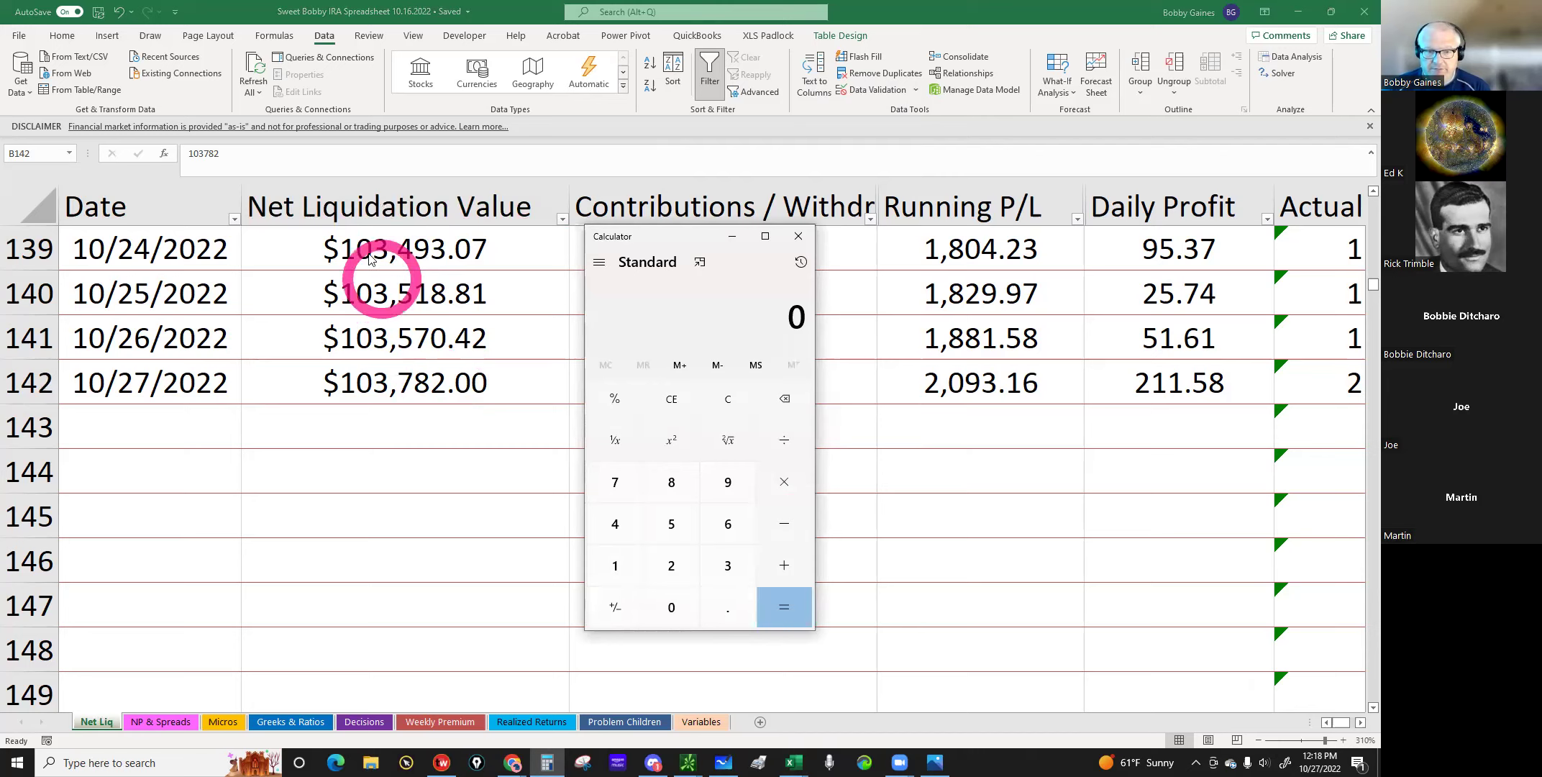
{"action": "left_click", "coordinate": [611, 570]}
{"action": "left_click", "coordinate": [674, 609]}
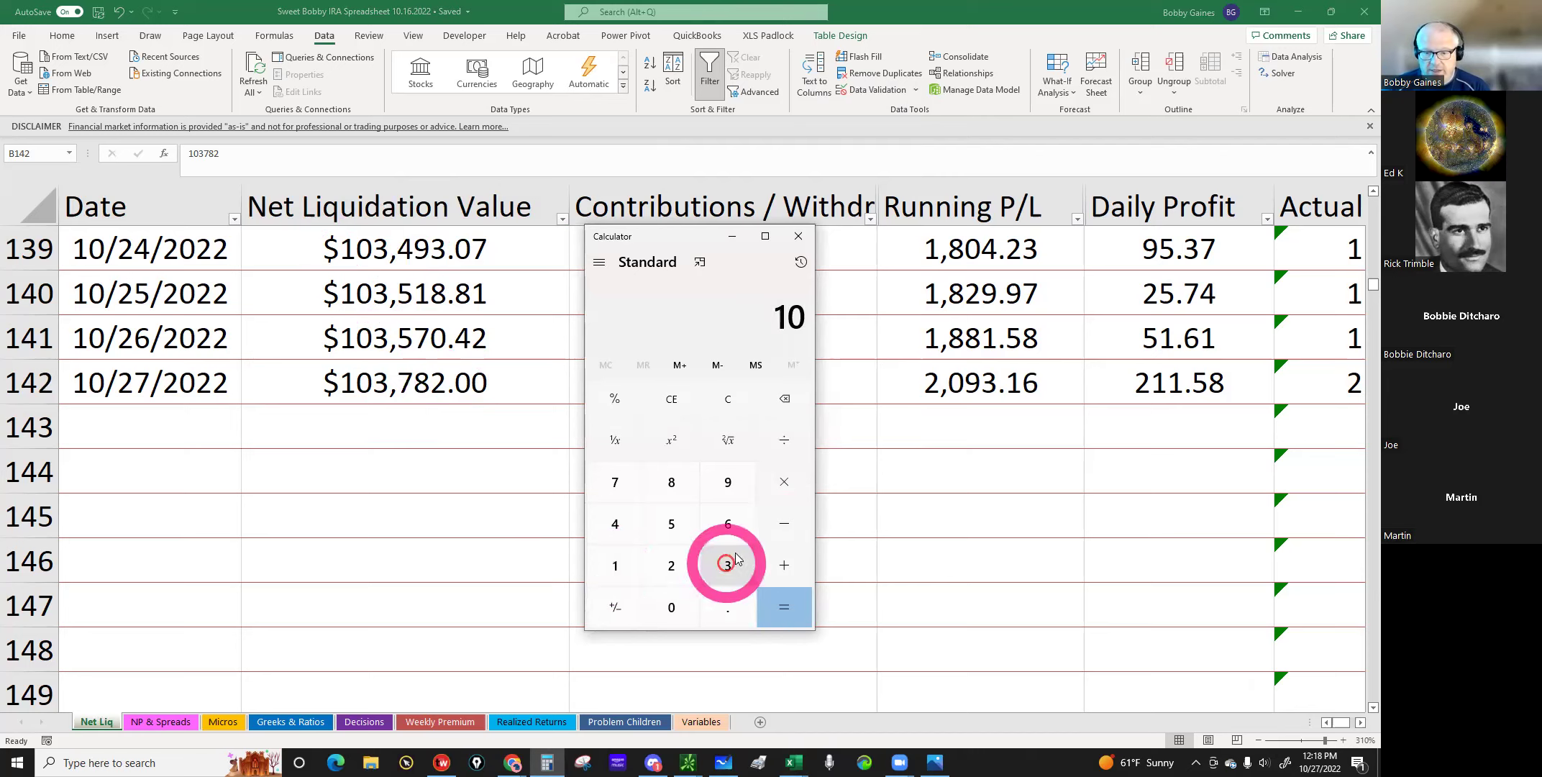
{"action": "left_click", "coordinate": [729, 564]}
{"action": "left_click", "coordinate": [622, 483]}
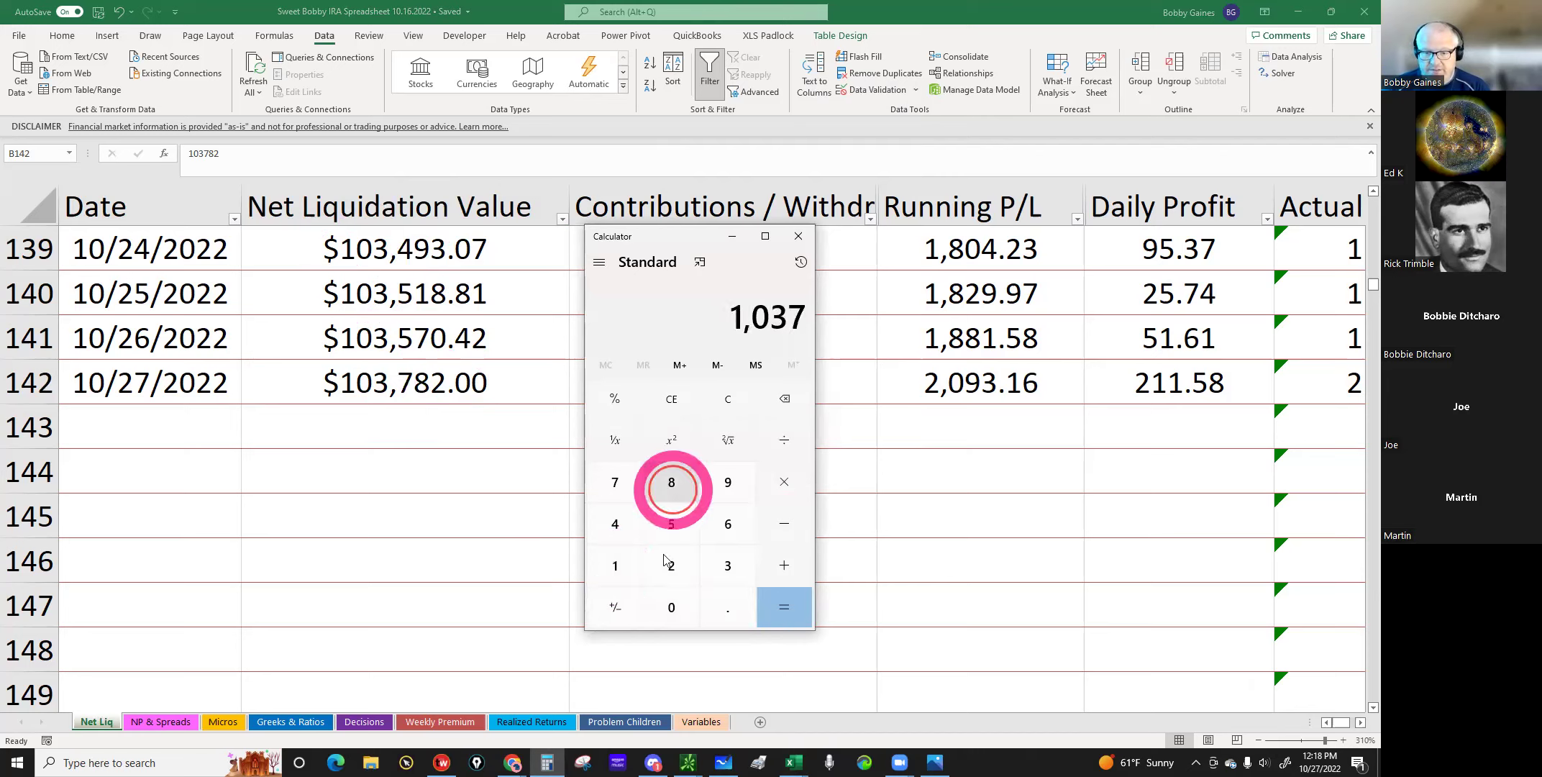
{"action": "left_click", "coordinate": [668, 566]}
{"action": "left_click", "coordinate": [665, 347]}
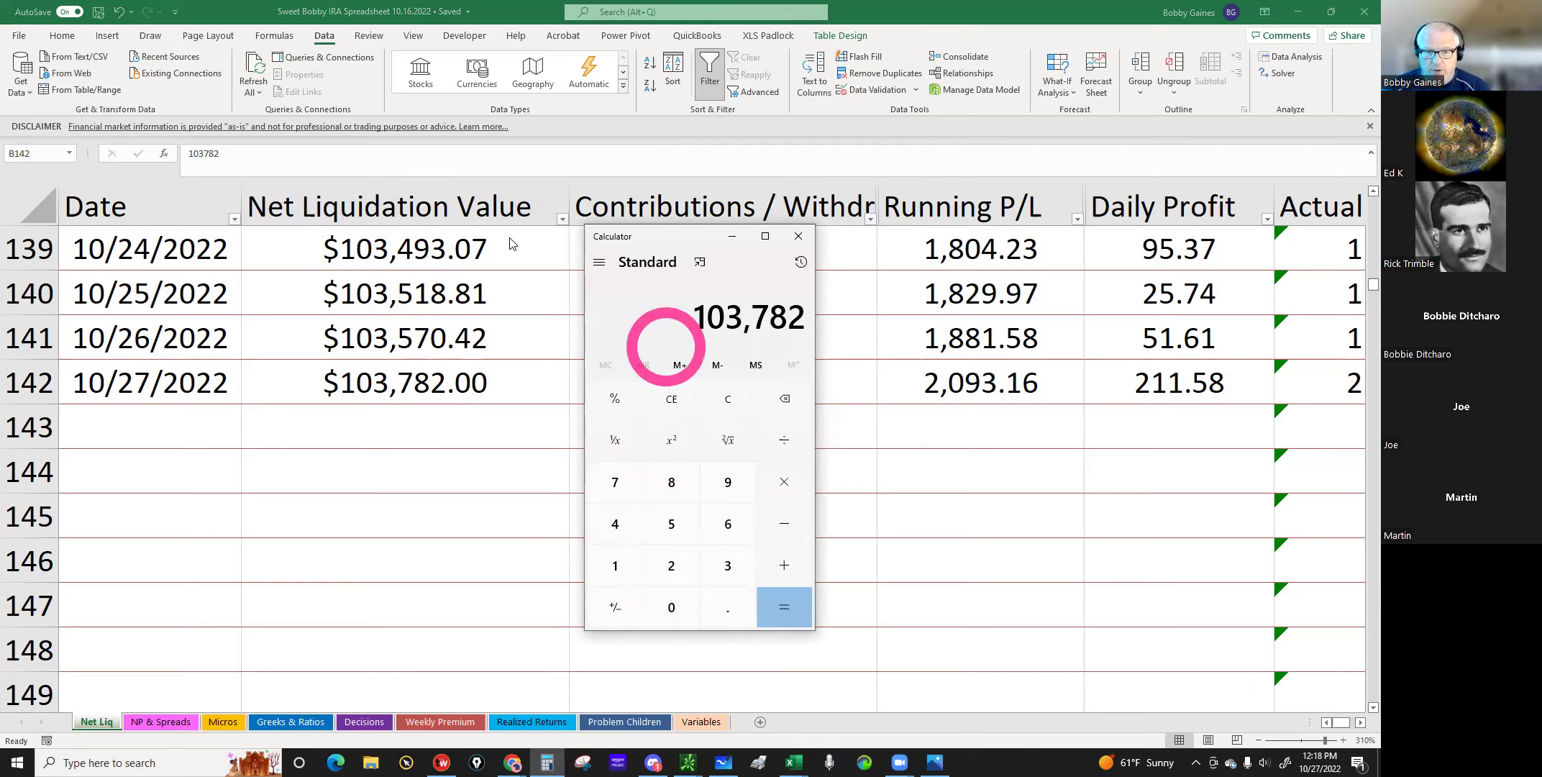
Step: Find and select the 9/30/2022 net liquidation value on the Net Liq sheet
{"action": "left_click", "coordinate": [504, 246]}
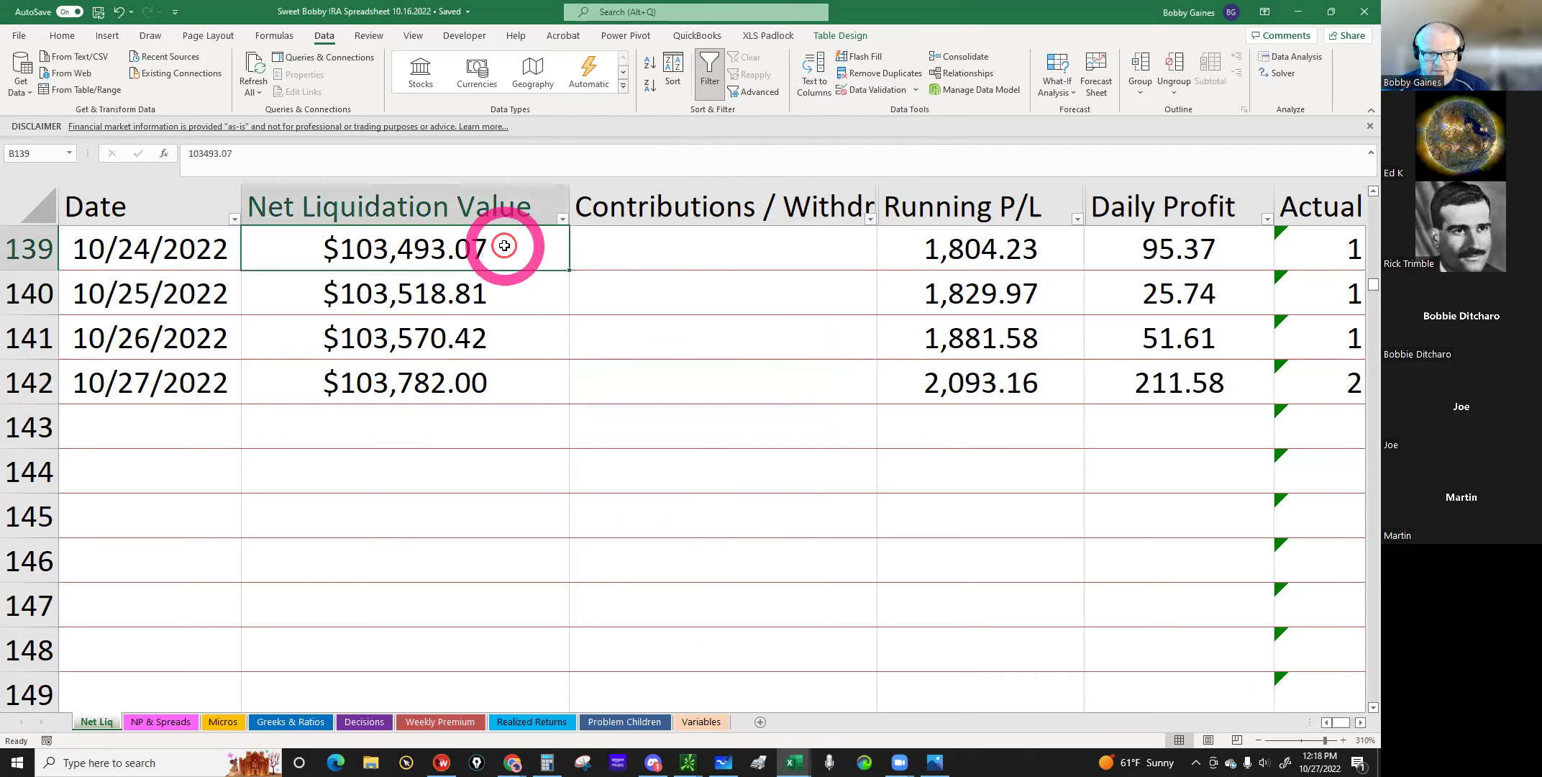
{"action": "scroll", "coordinate": [497, 268], "scroll_direction": "up", "scroll_amount": 3}
{"action": "scroll", "coordinate": [496, 267], "scroll_direction": "up", "scroll_amount": 3}
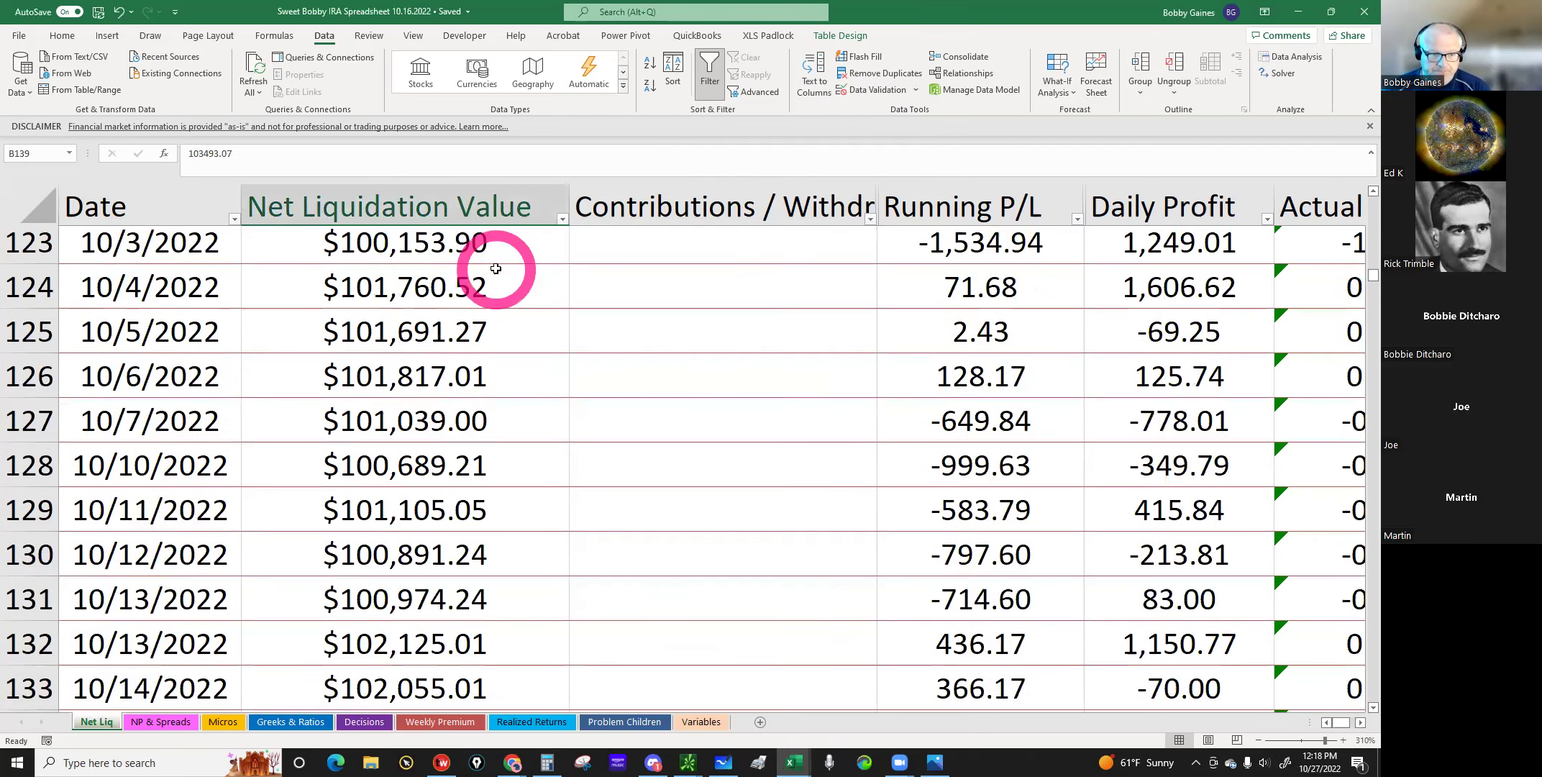
{"action": "scroll", "coordinate": [496, 267], "scroll_direction": "up", "scroll_amount": 2}
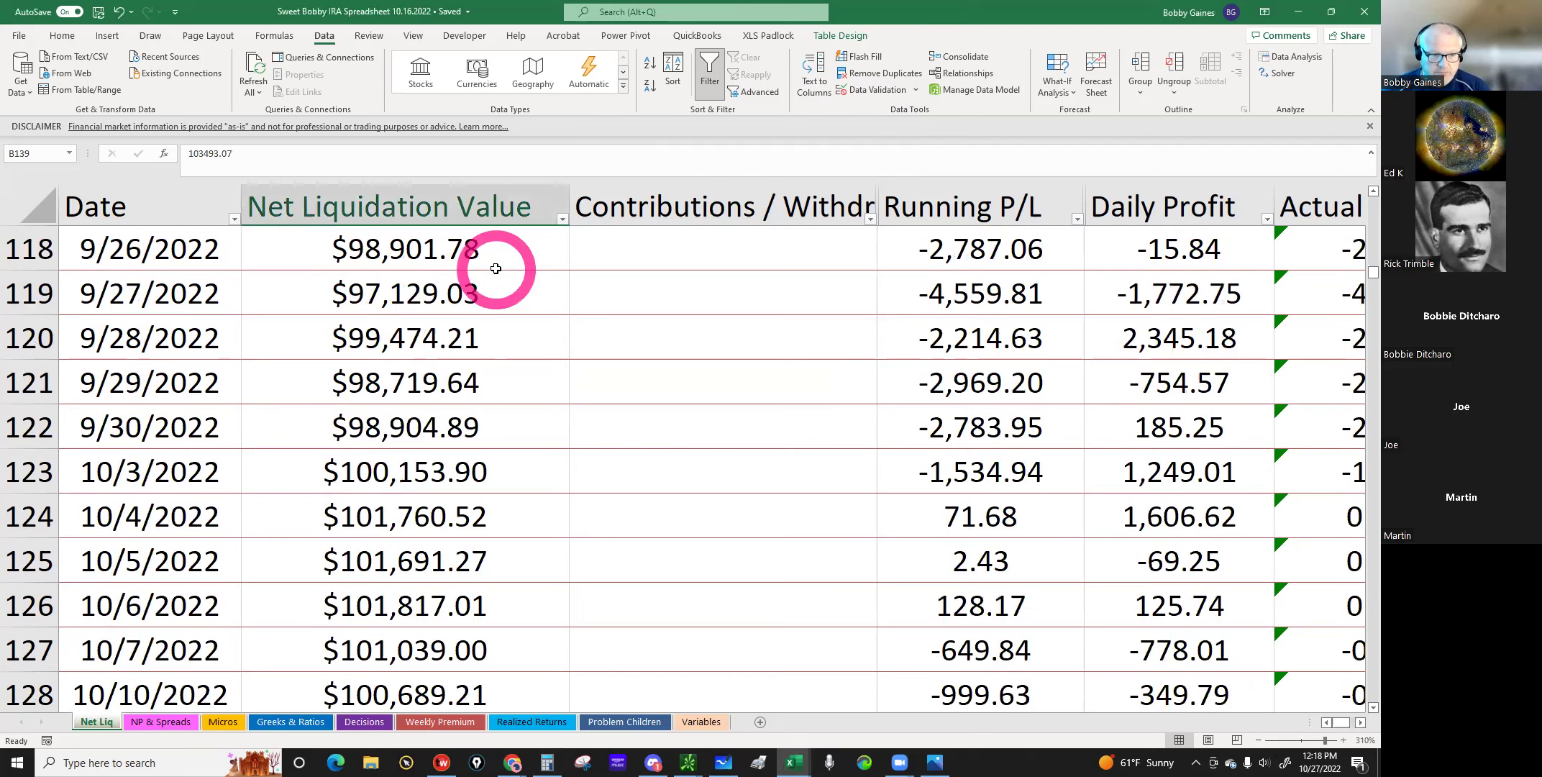
{"action": "left_click", "coordinate": [420, 424]}
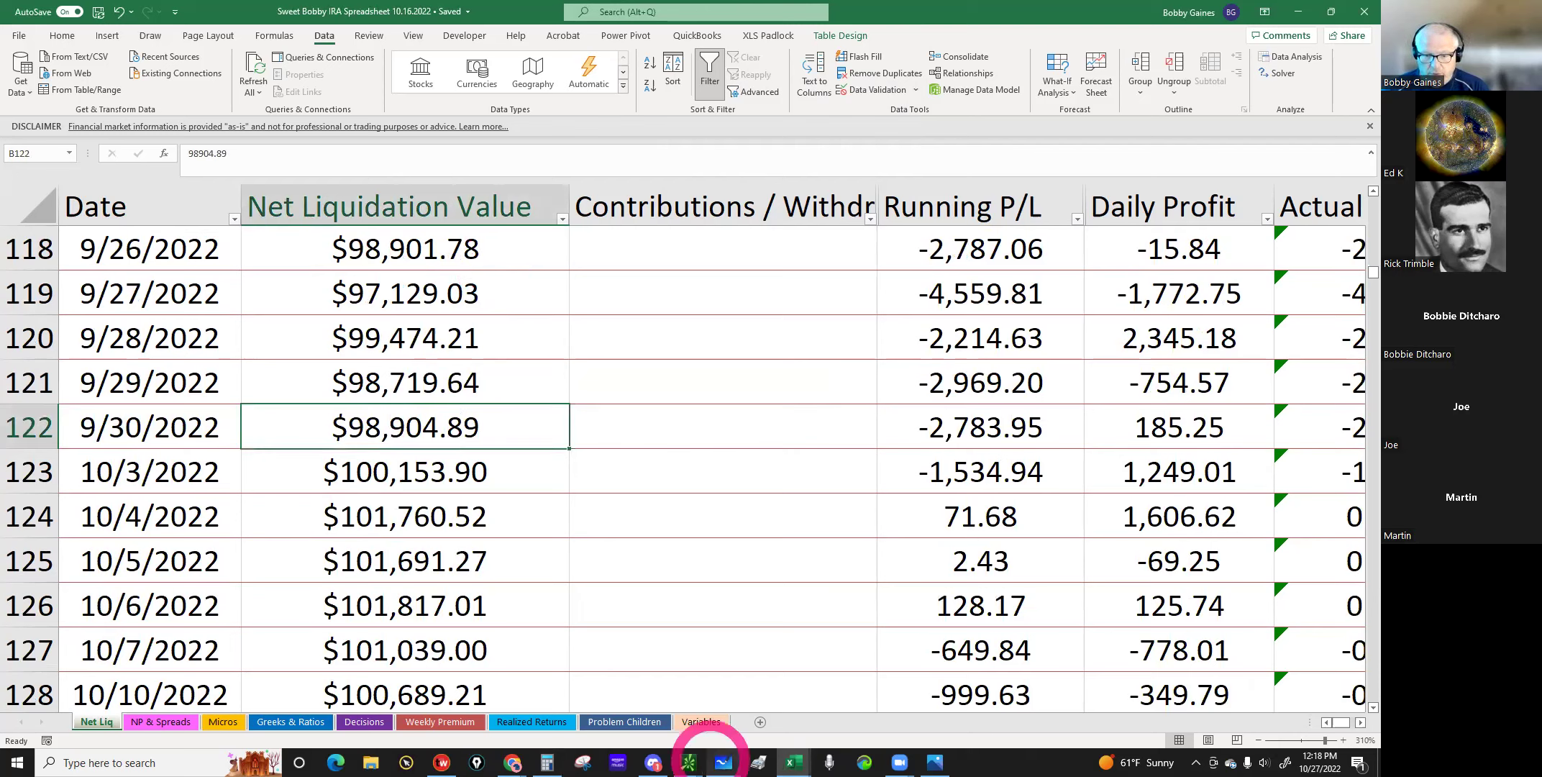
Step: Subtract the 9/30/2022 value, 98904.89, from 103782 in the Calculator
{"action": "left_click", "coordinate": [546, 763]}
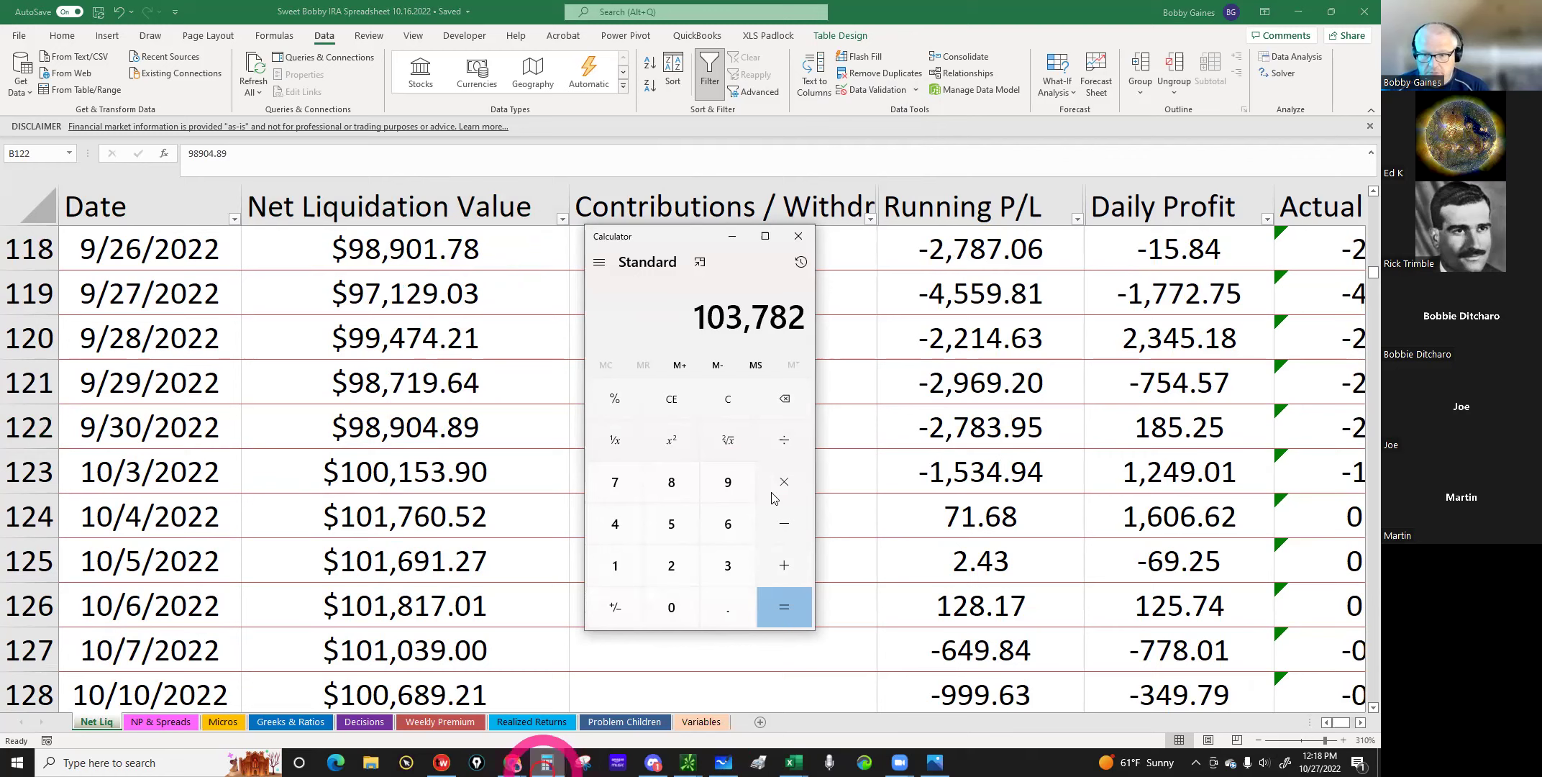
{"action": "left_click", "coordinate": [784, 523]}
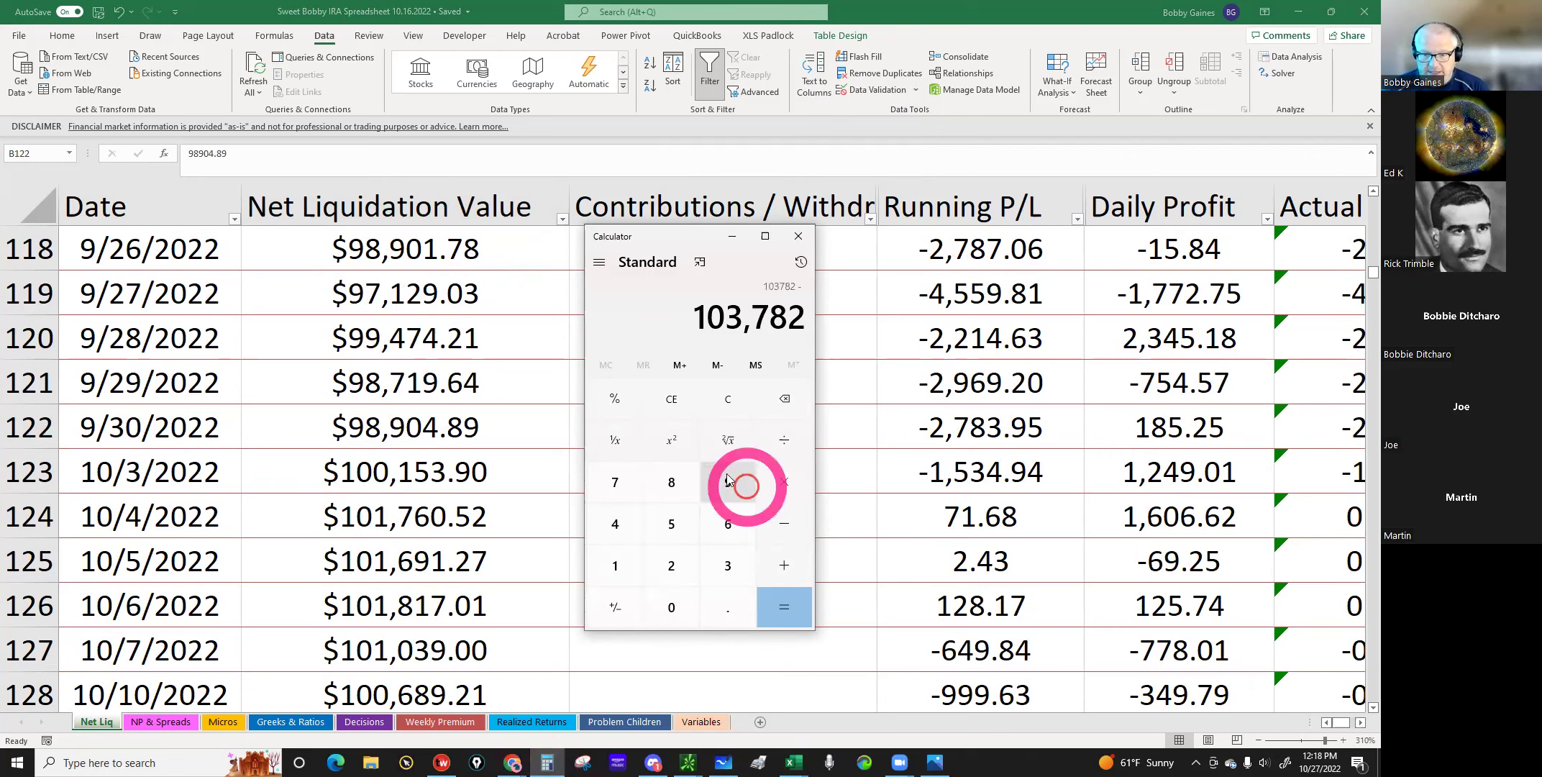
{"action": "left_click", "coordinate": [727, 482]}
{"action": "left_click", "coordinate": [671, 481]}
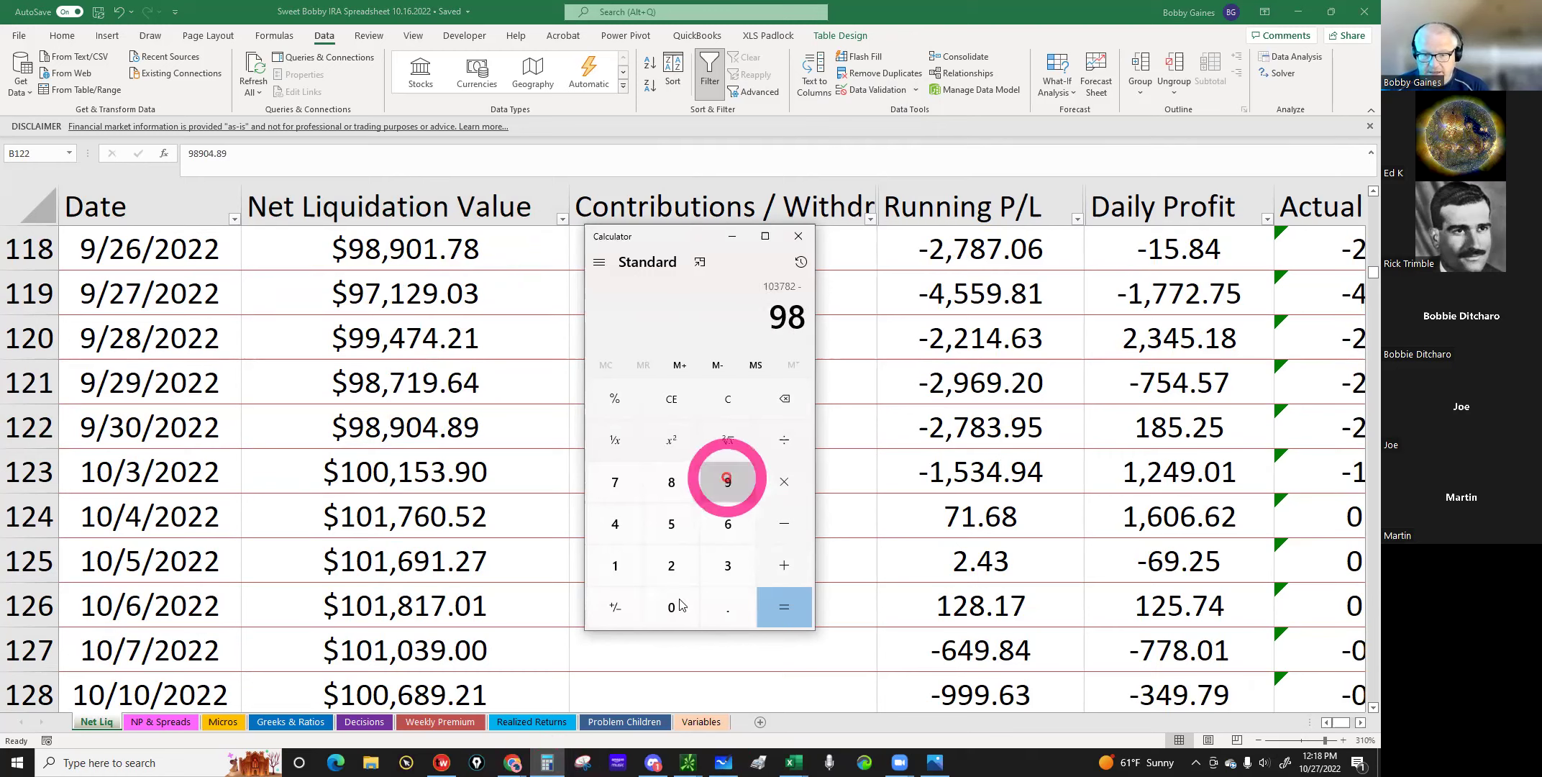
{"action": "left_click", "coordinate": [616, 532]}
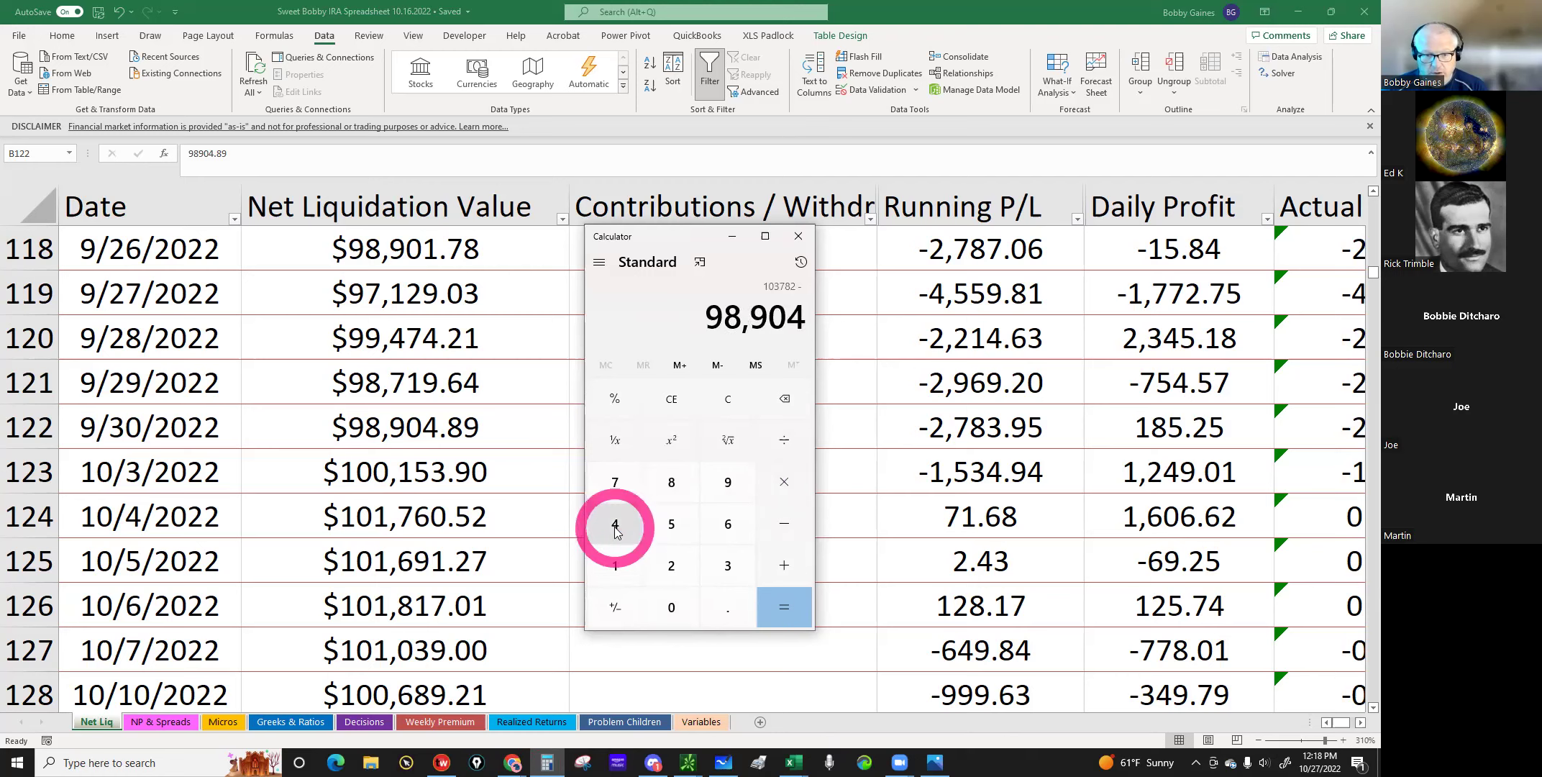
{"action": "left_click", "coordinate": [723, 613]}
{"action": "left_click", "coordinate": [662, 515]}
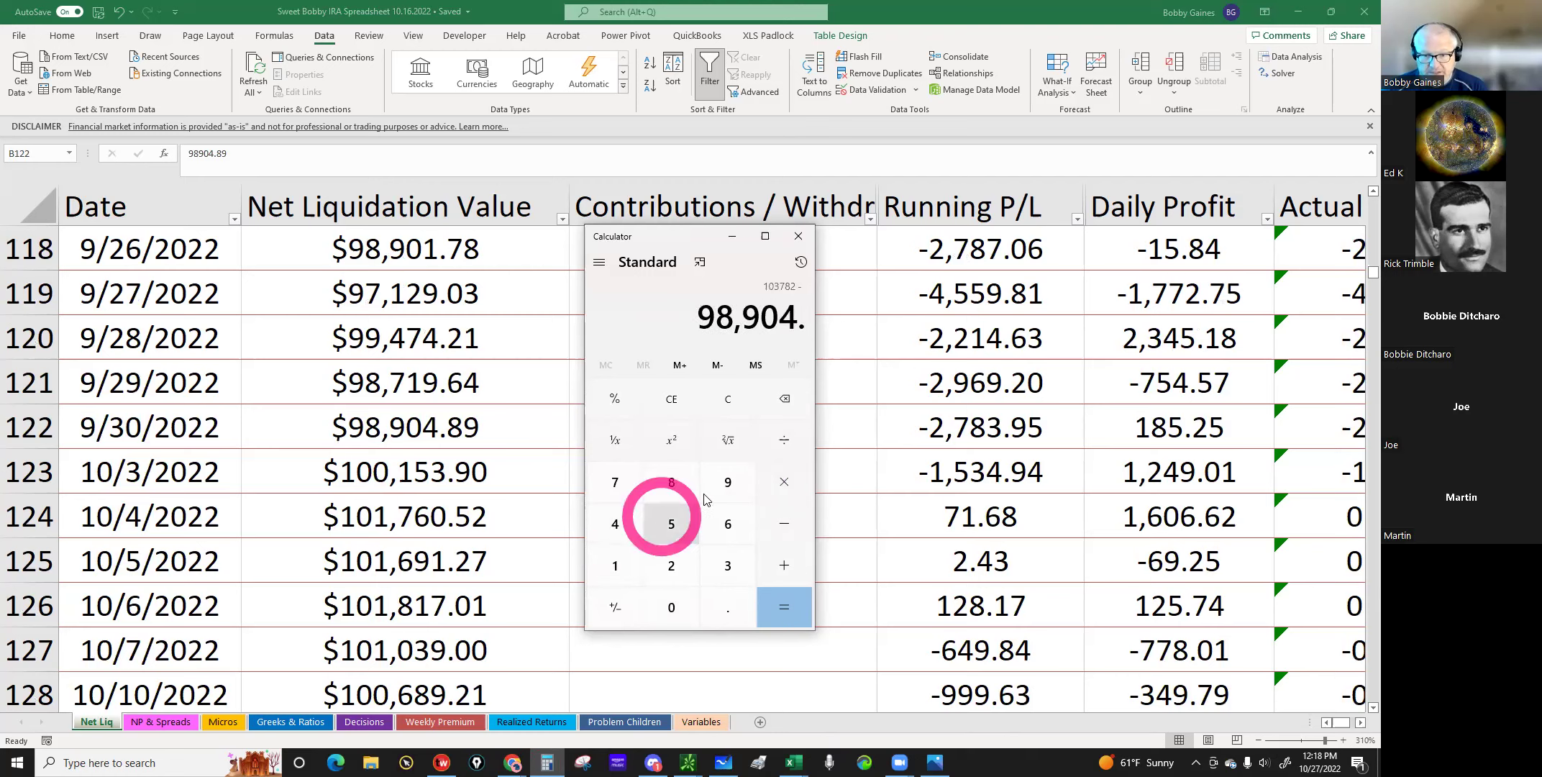
{"action": "left_click", "coordinate": [671, 482]}
{"action": "left_click", "coordinate": [727, 482]}
{"action": "left_click", "coordinate": [784, 607]}
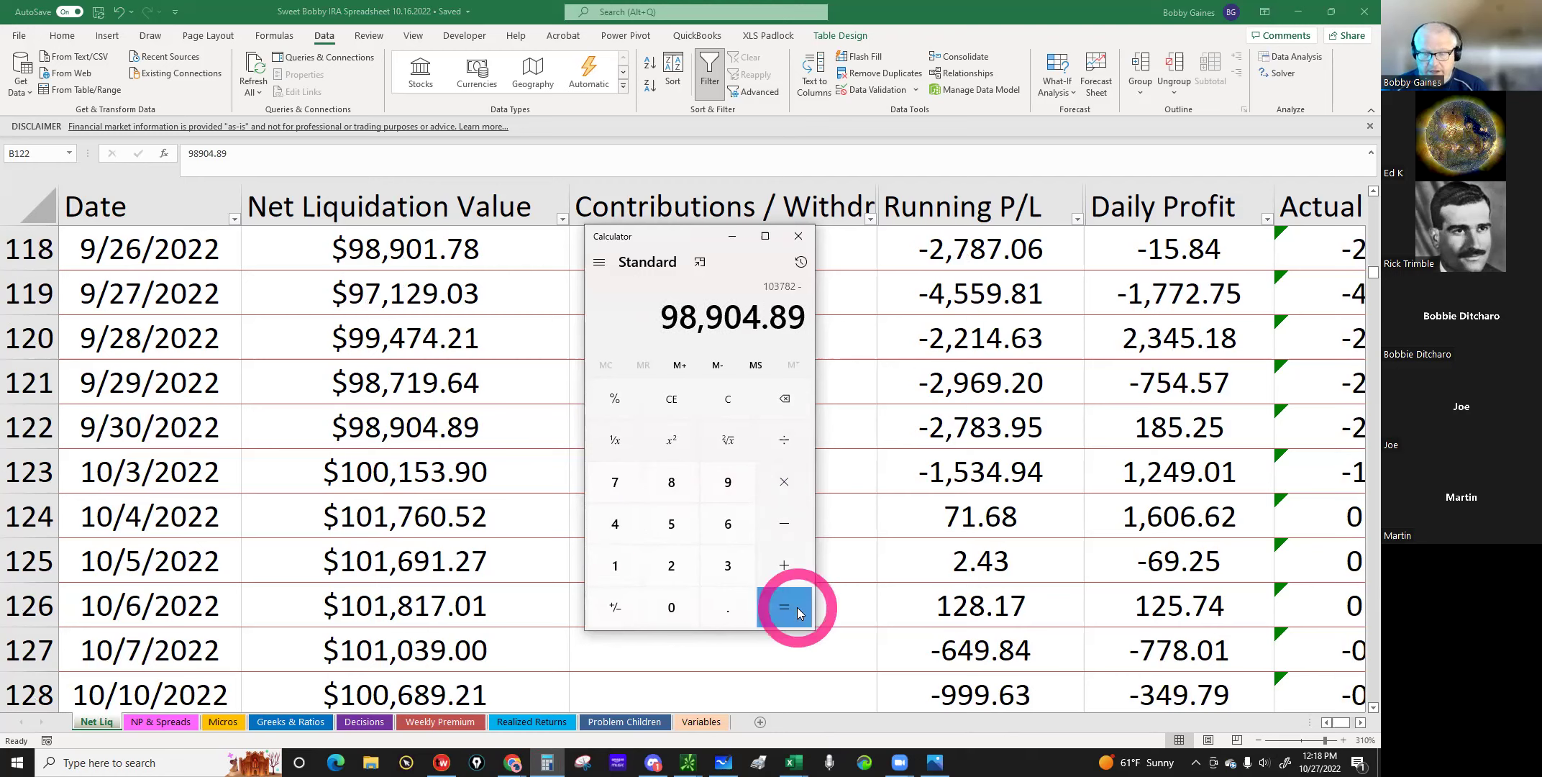
Step: Divide the month's net liquidation gain by the 9/30/2022 value, 98904.89, in the Calculator and select the result
{"action": "left_click", "coordinate": [763, 312]}
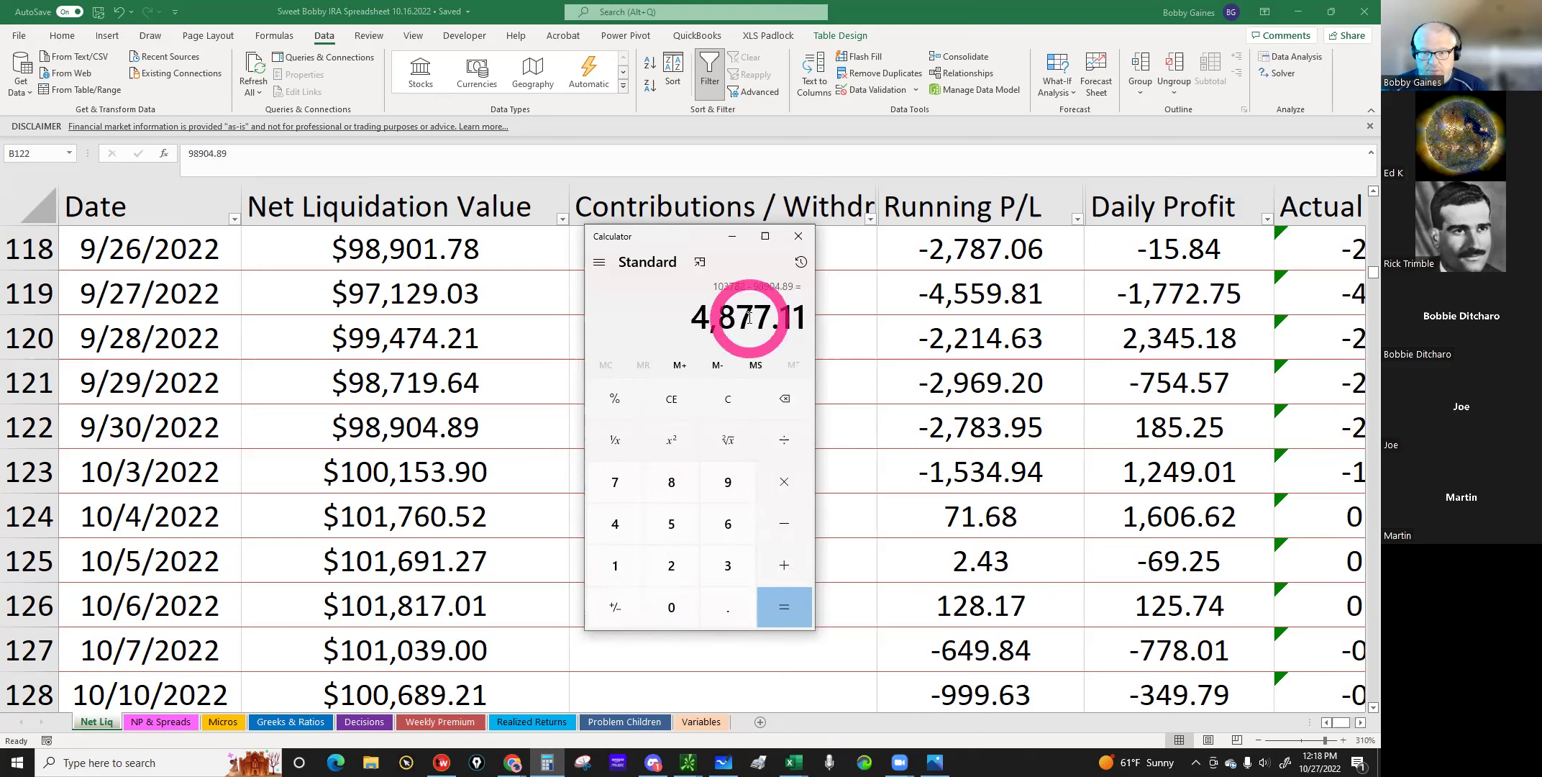
{"action": "left_click", "coordinate": [780, 438]}
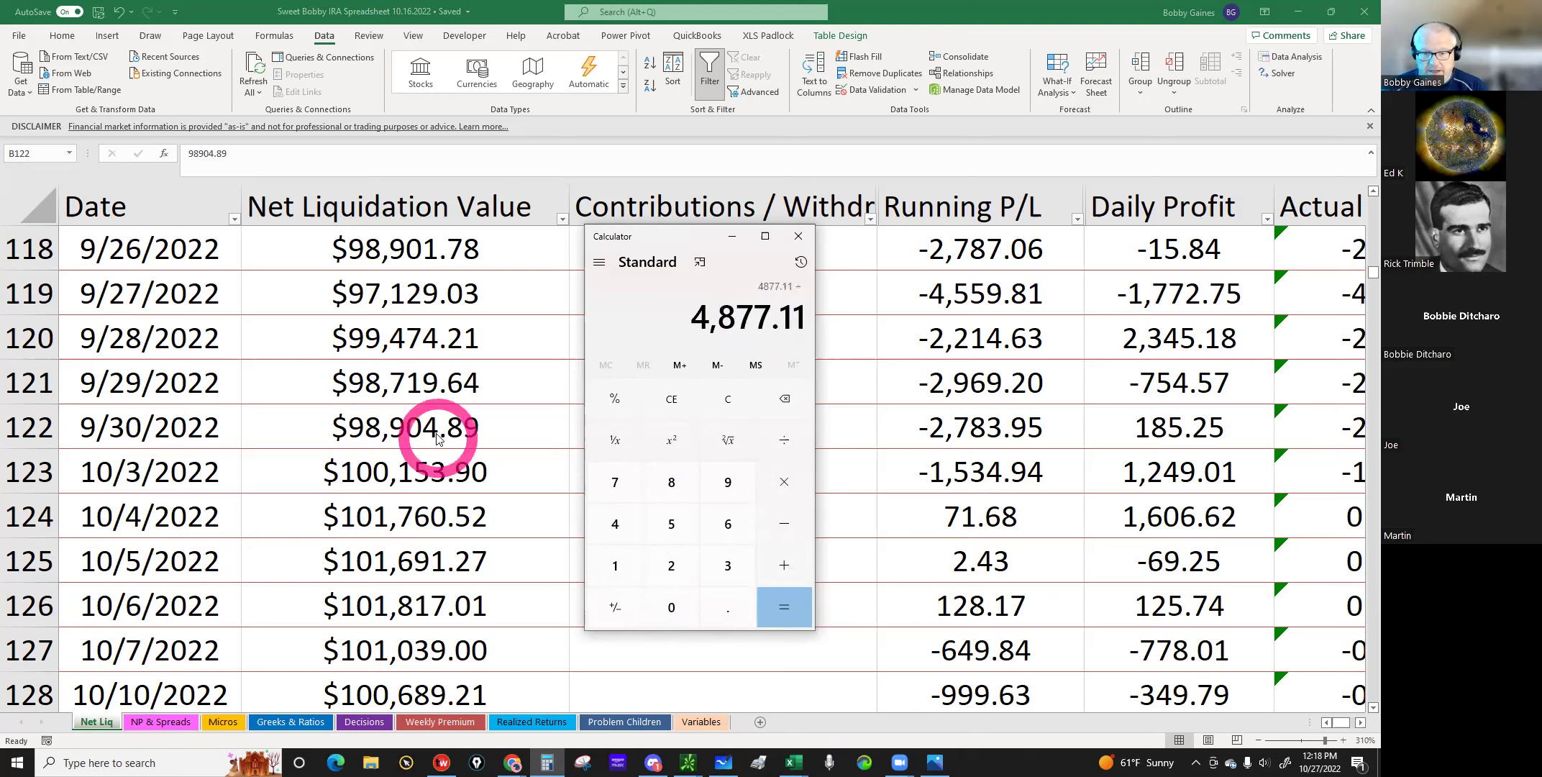
{"action": "left_click", "coordinate": [671, 482]}
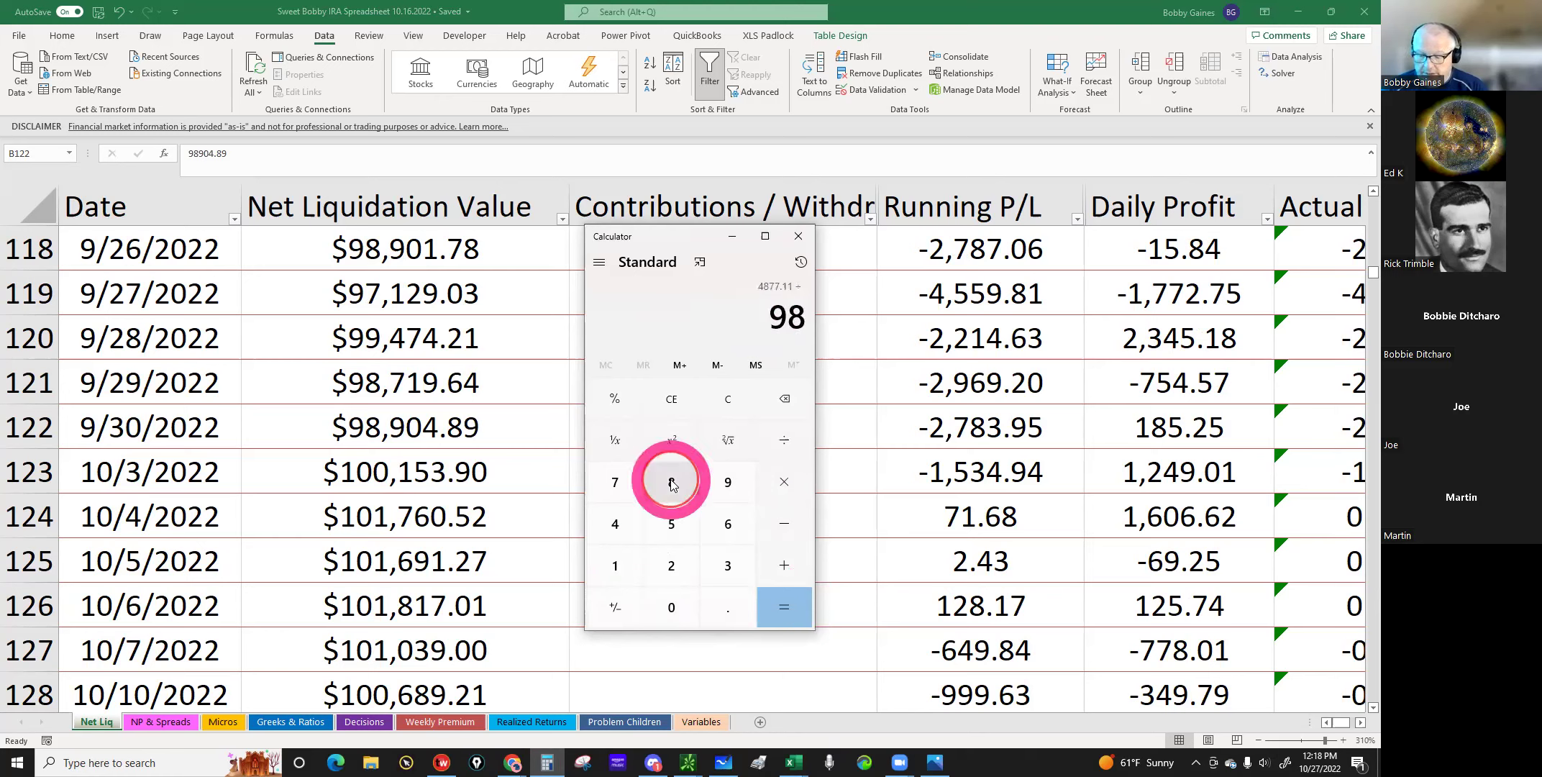
{"action": "type", "text": "904.89"}
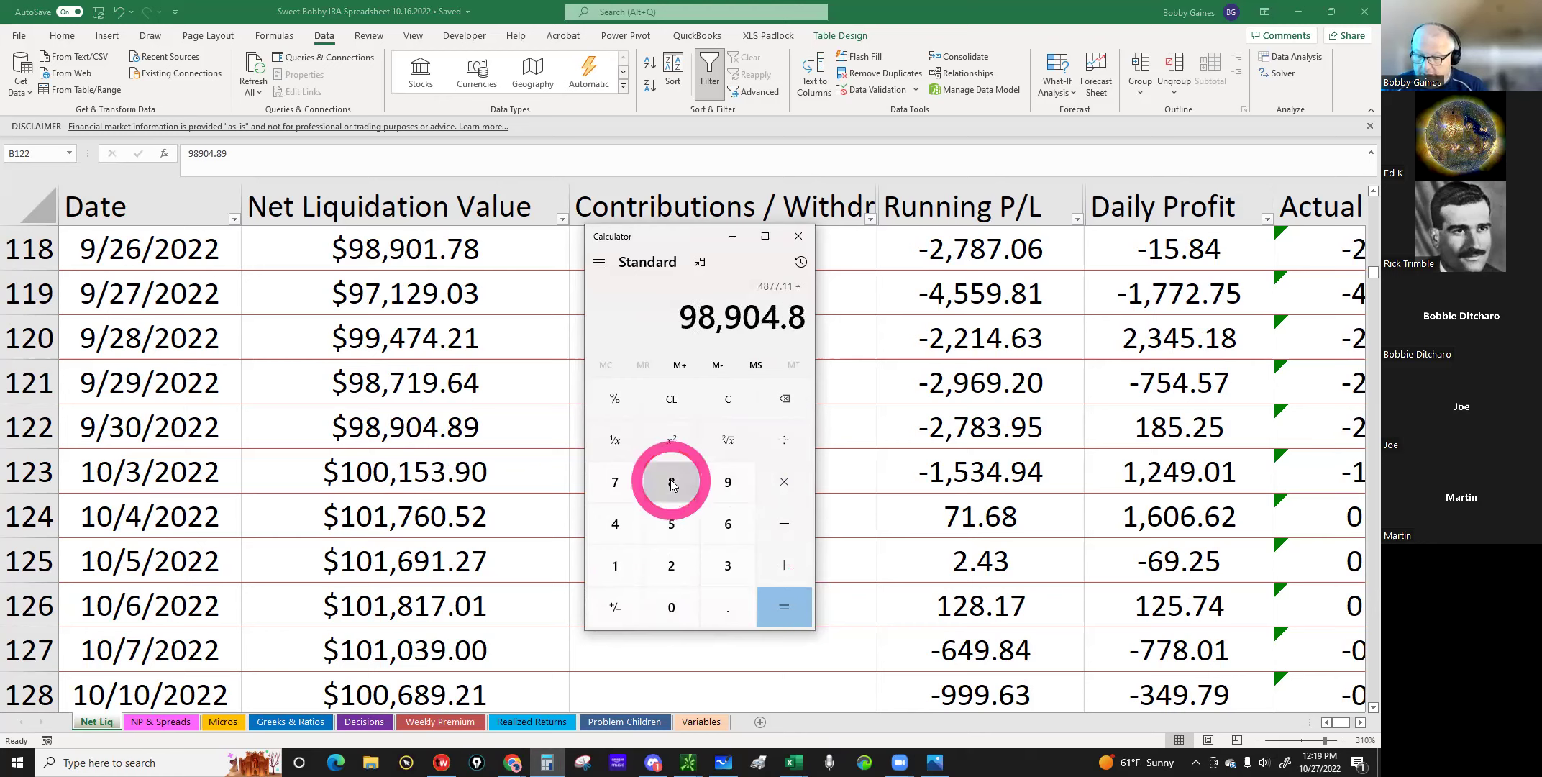
{"action": "key", "text": "Return"}
{"action": "left_click", "coordinate": [705, 352]}
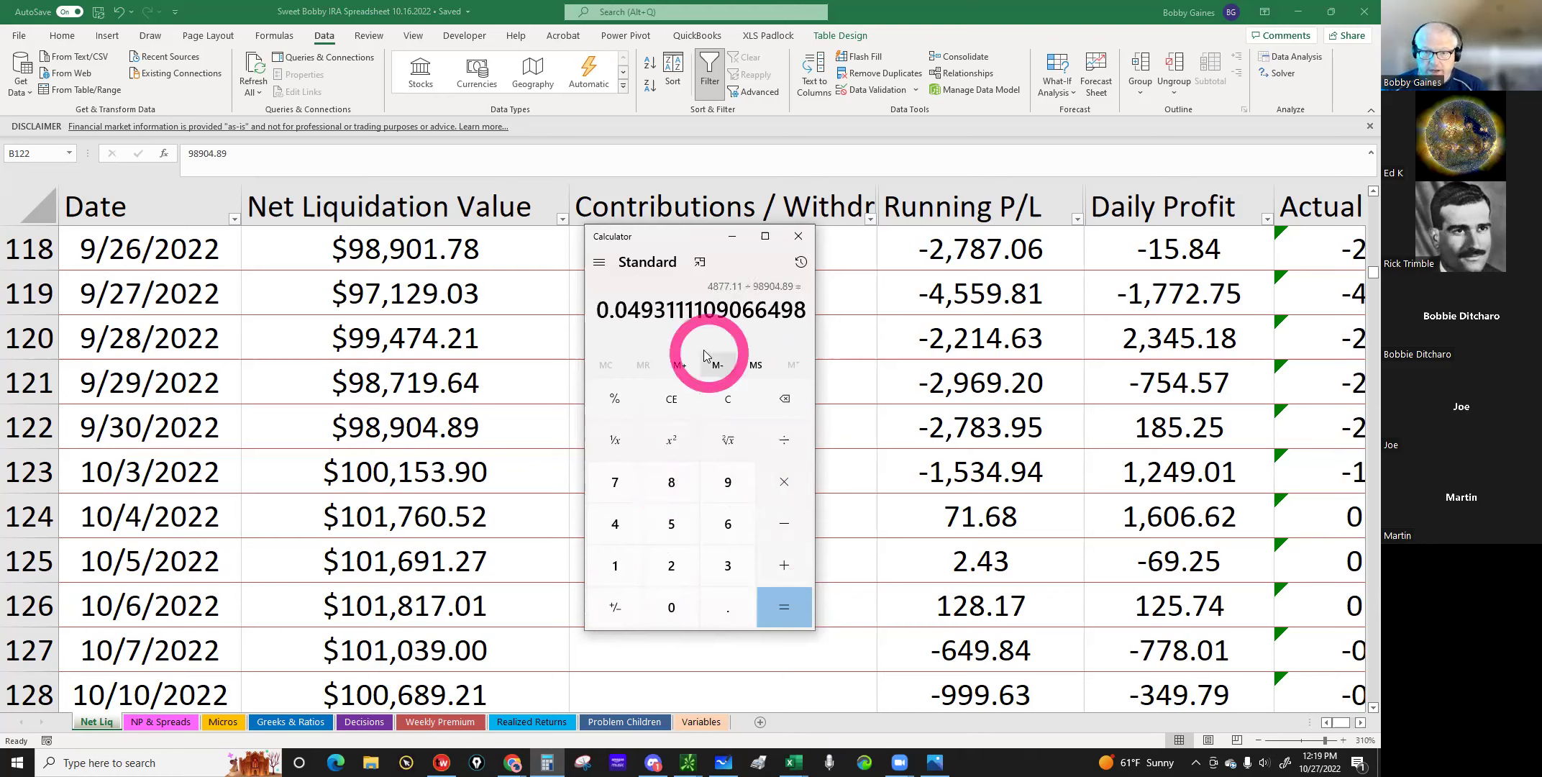
{"action": "left_click", "coordinate": [643, 308]}
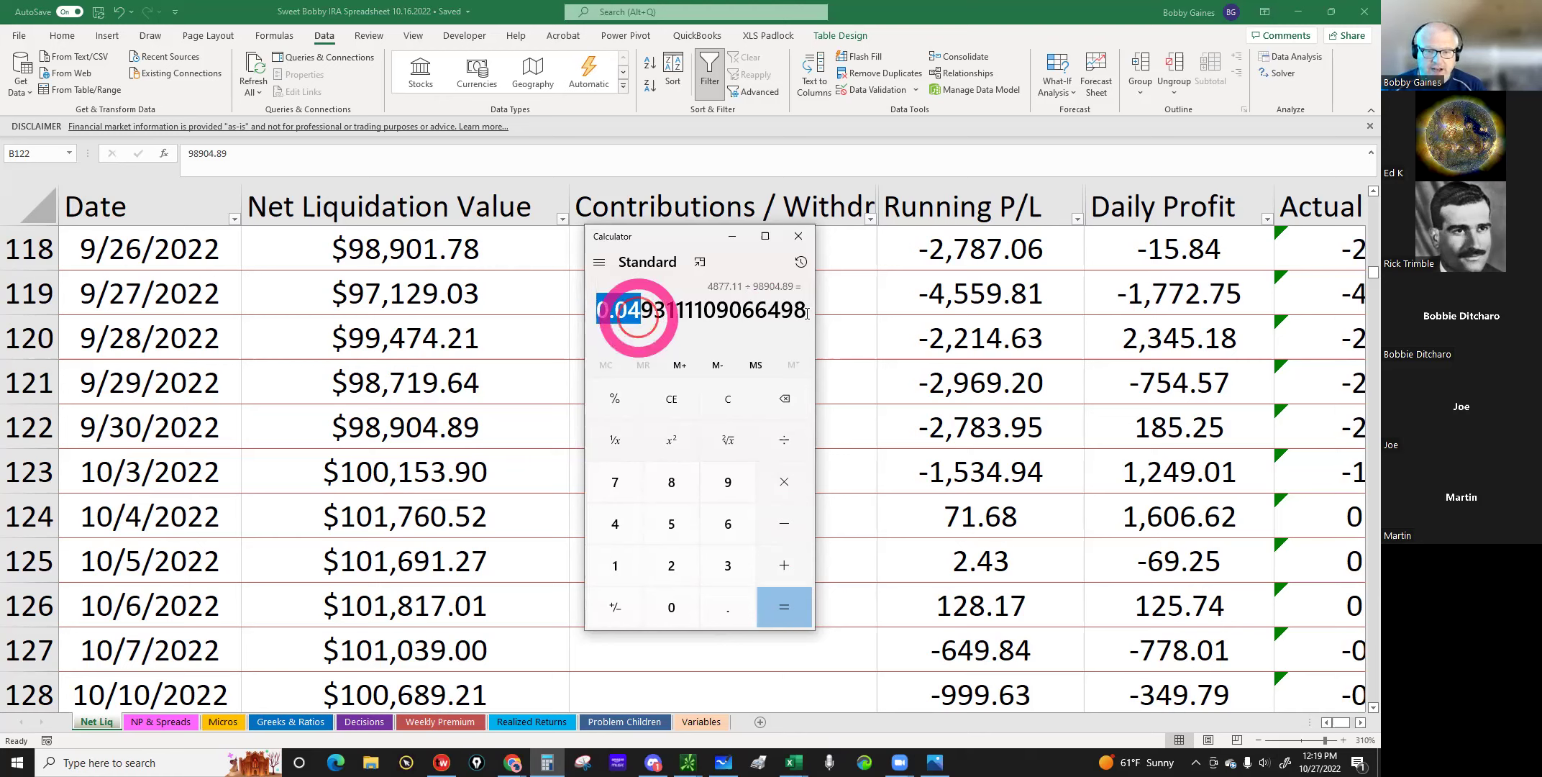
{"action": "left_click_drag", "start_coordinate": [599, 311], "coordinate": [810, 305]}
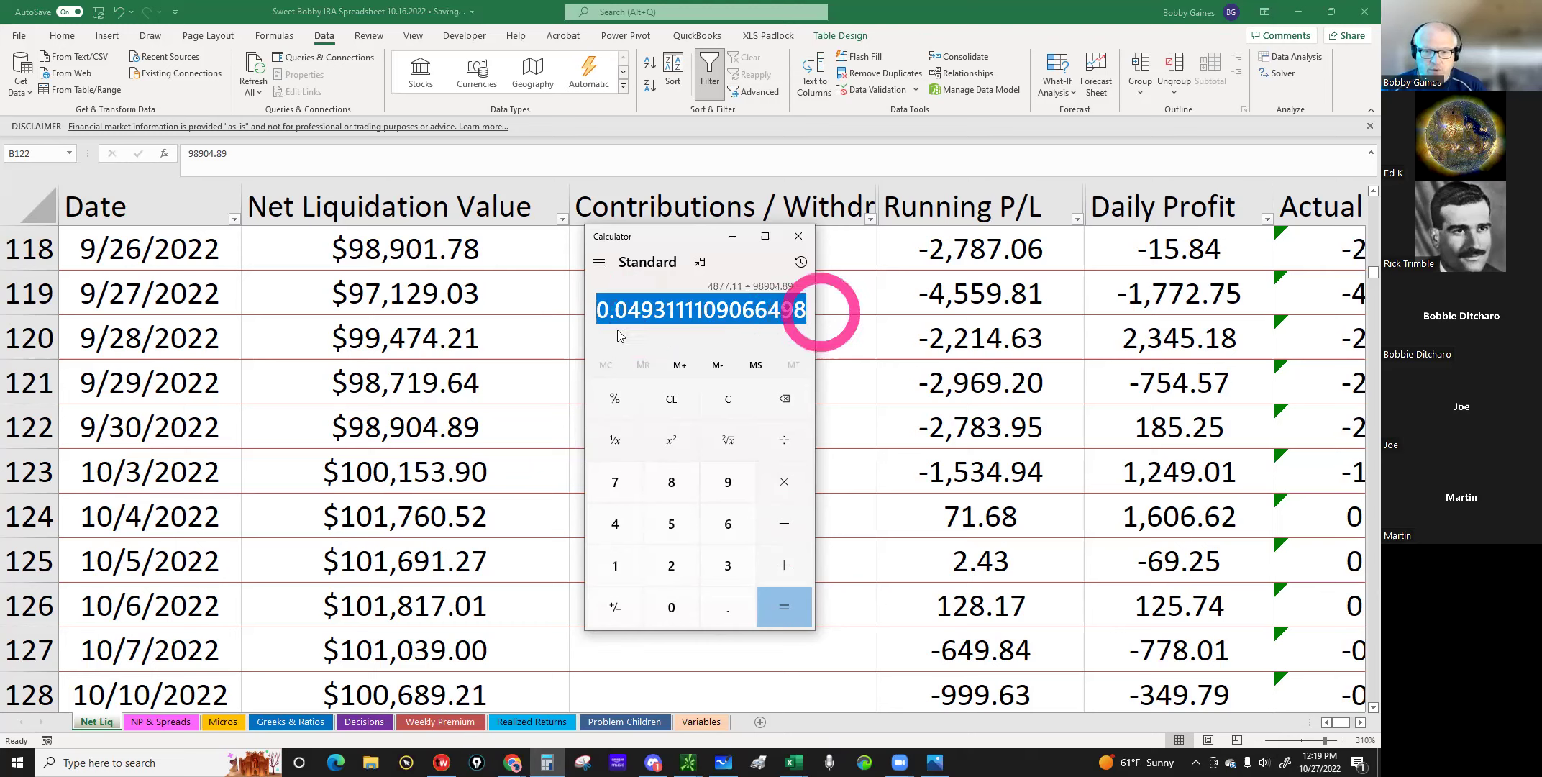
{"action": "left_click", "coordinate": [628, 301]}
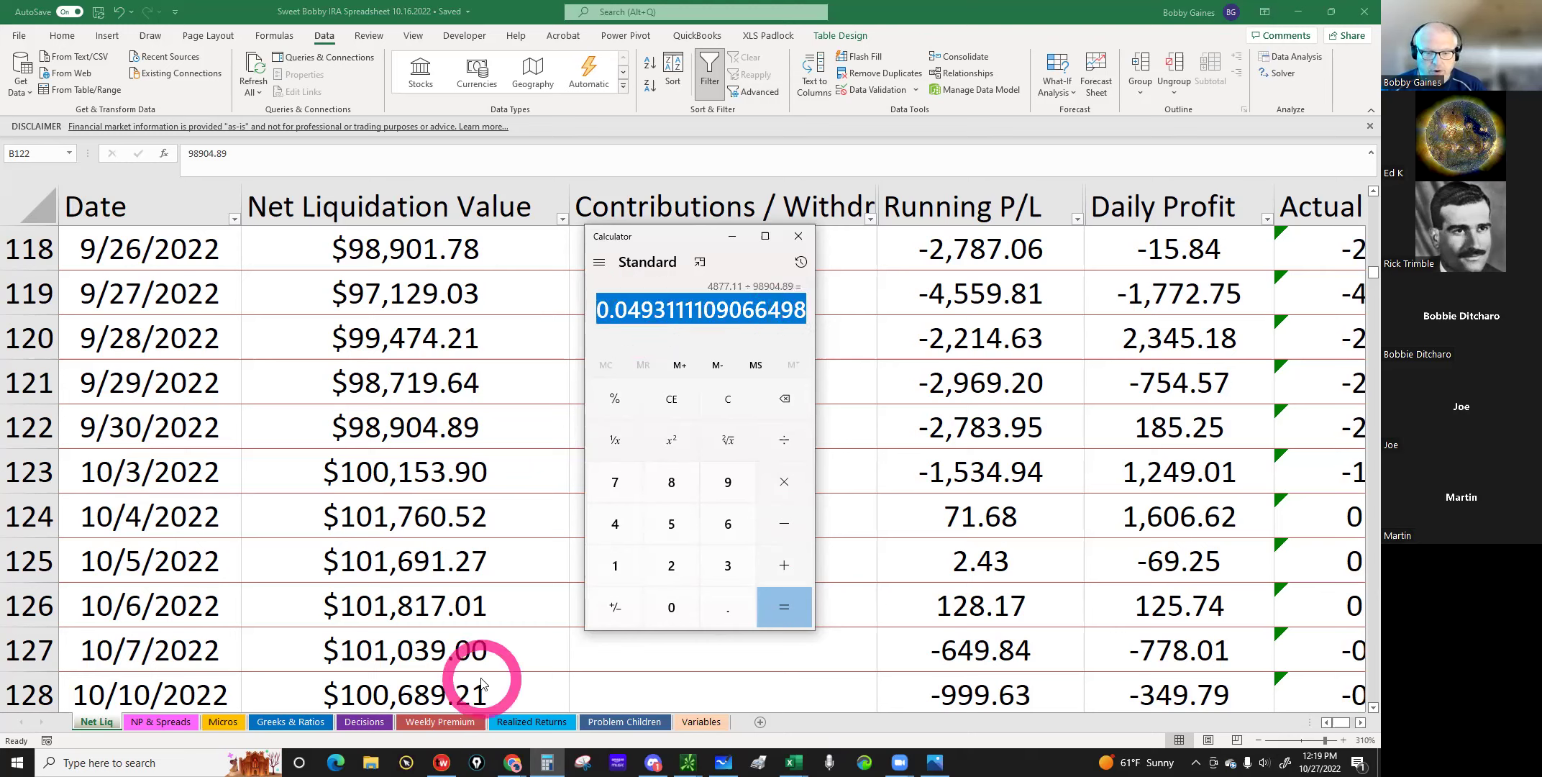
Step: Return to the workbook's Realized Returns sheet and refresh all of its data
{"action": "left_click", "coordinate": [512, 722]}
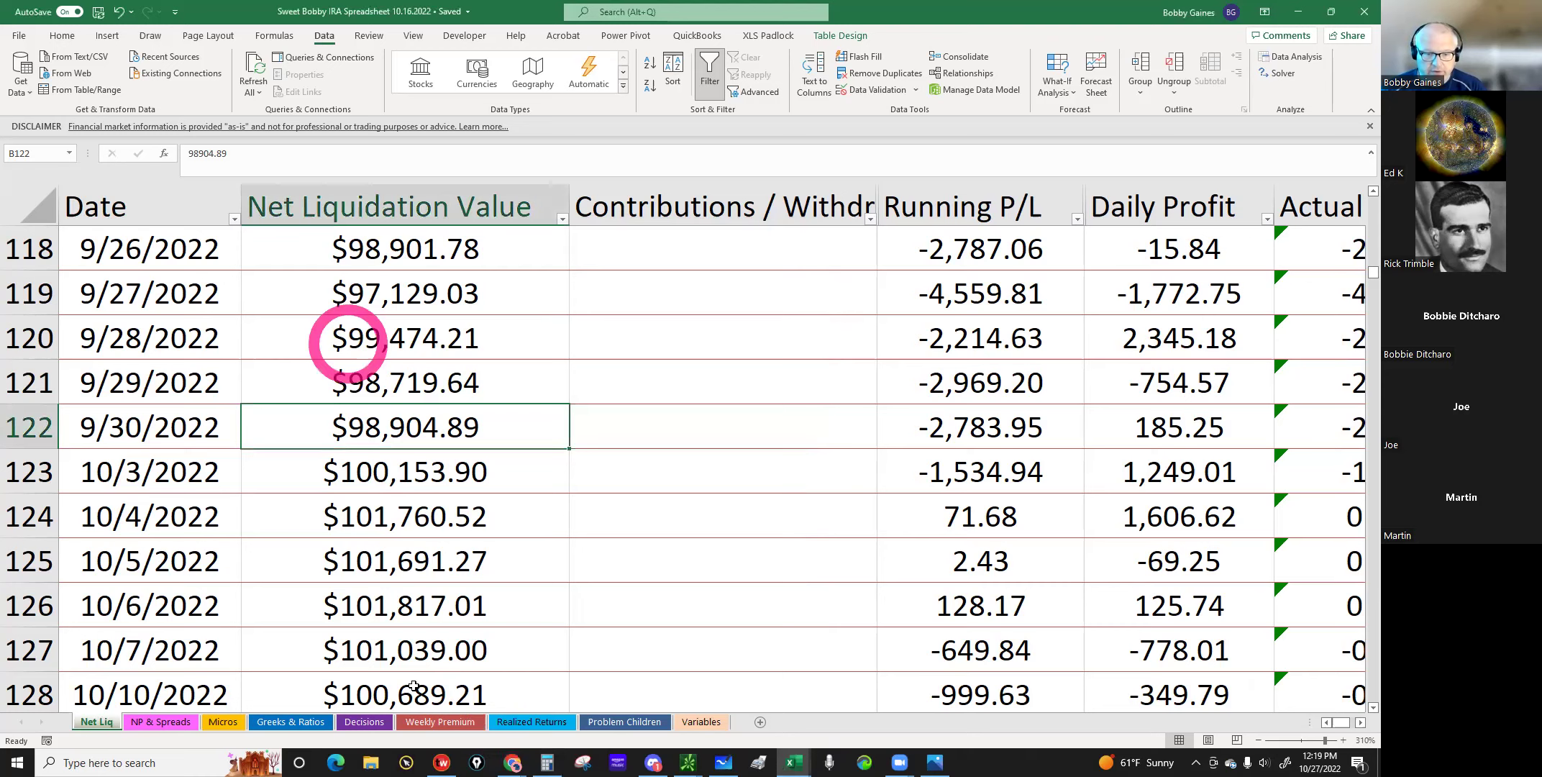
{"action": "left_click", "coordinate": [508, 722]}
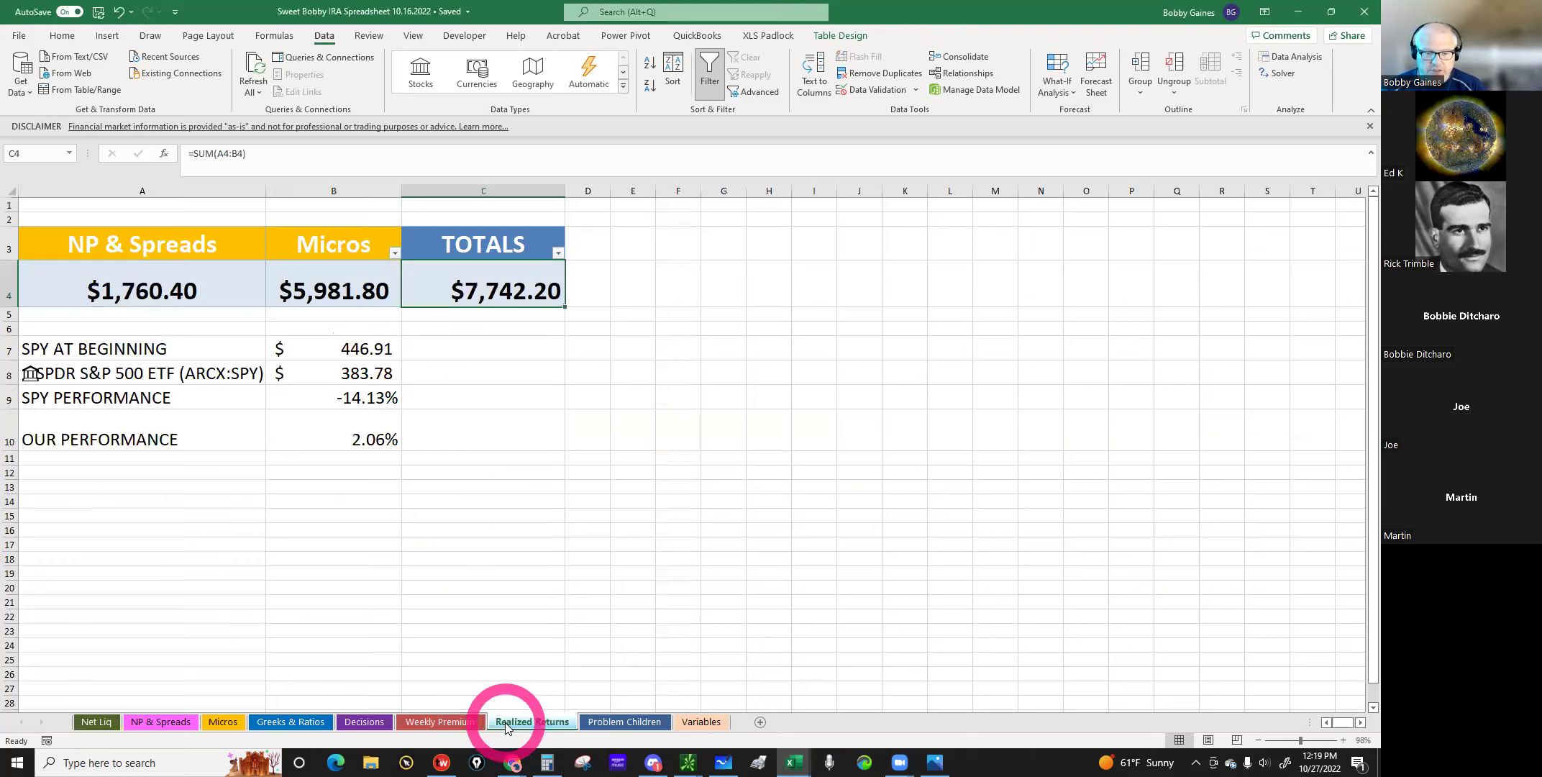
{"action": "left_click", "coordinate": [505, 291]}
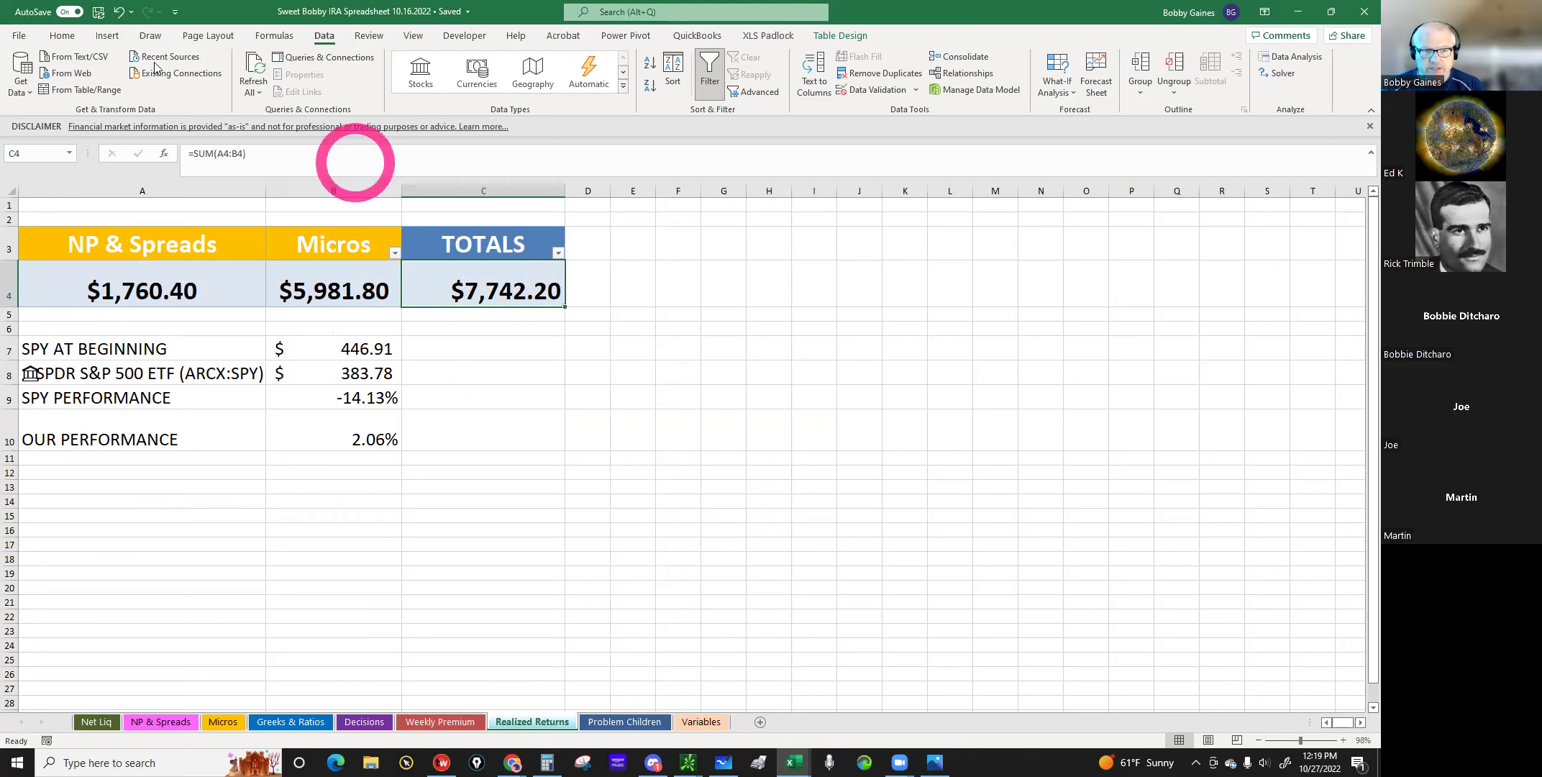
{"action": "left_click", "coordinate": [255, 69]}
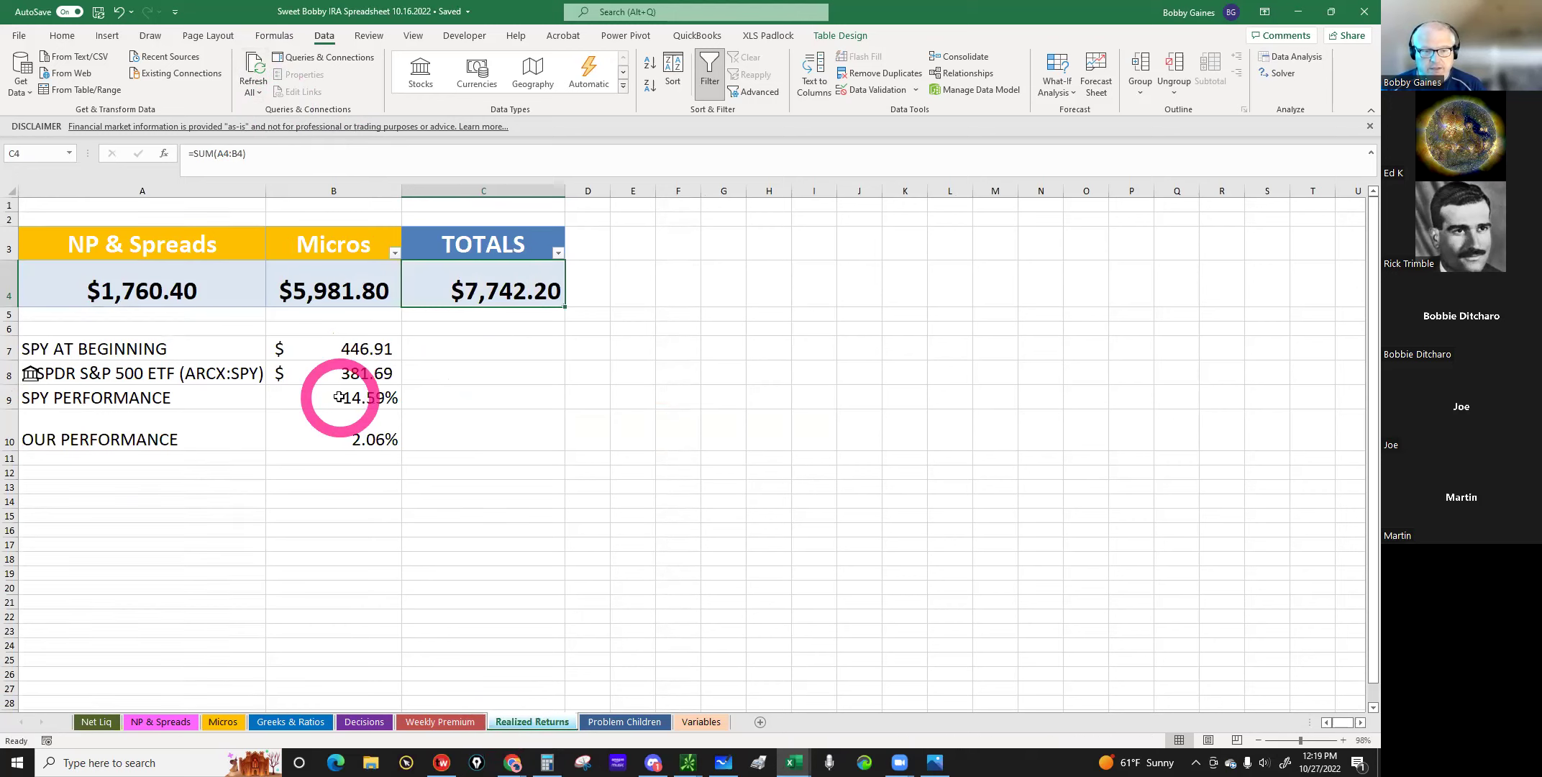
Step: Examine the OUR PERFORMANCE percentage and the TOTALS amount on the Realized Returns sheet
{"action": "left_click", "coordinate": [367, 439]}
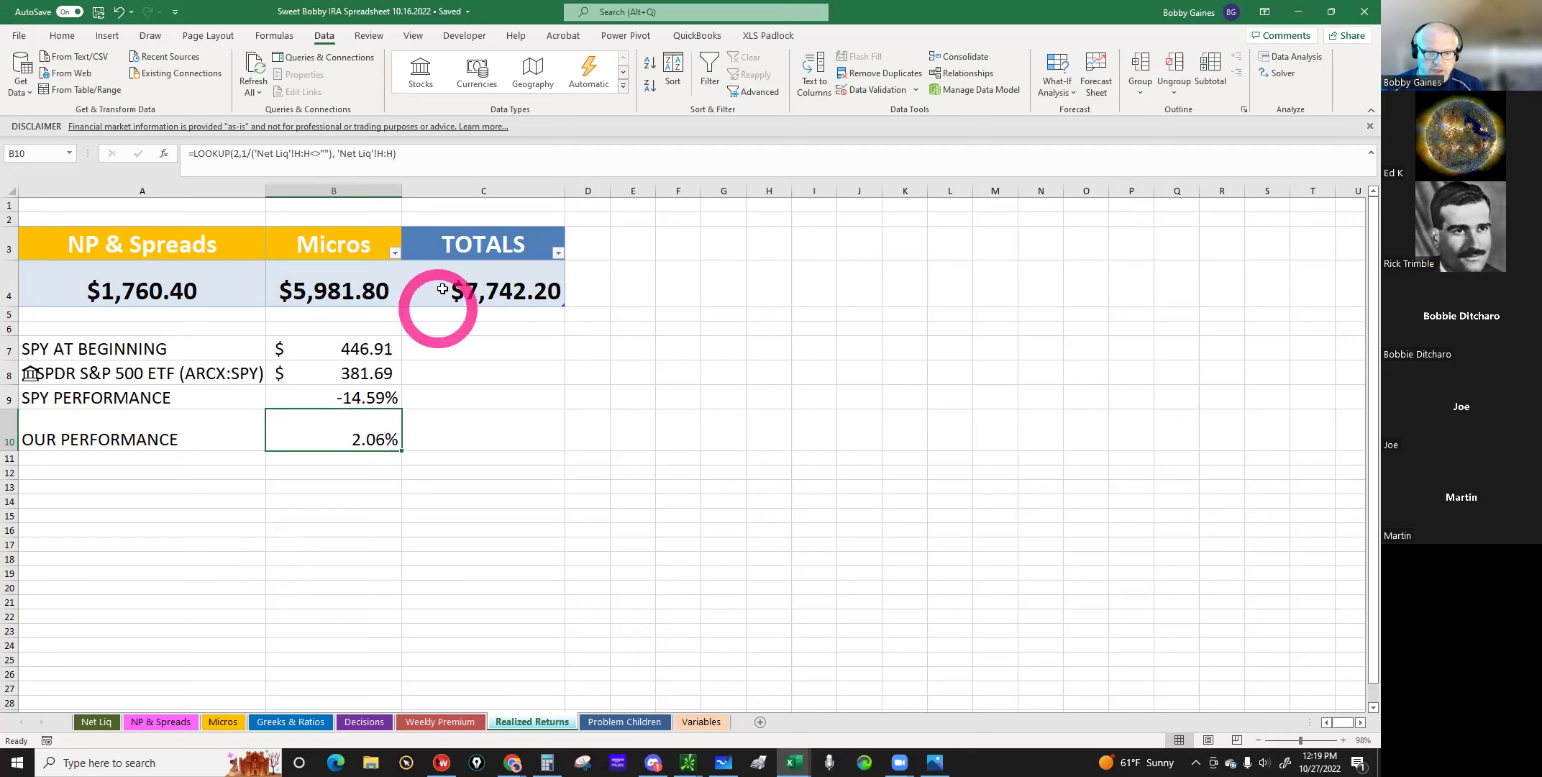
{"action": "left_click", "coordinate": [330, 435]}
{"action": "left_click", "coordinate": [450, 286]}
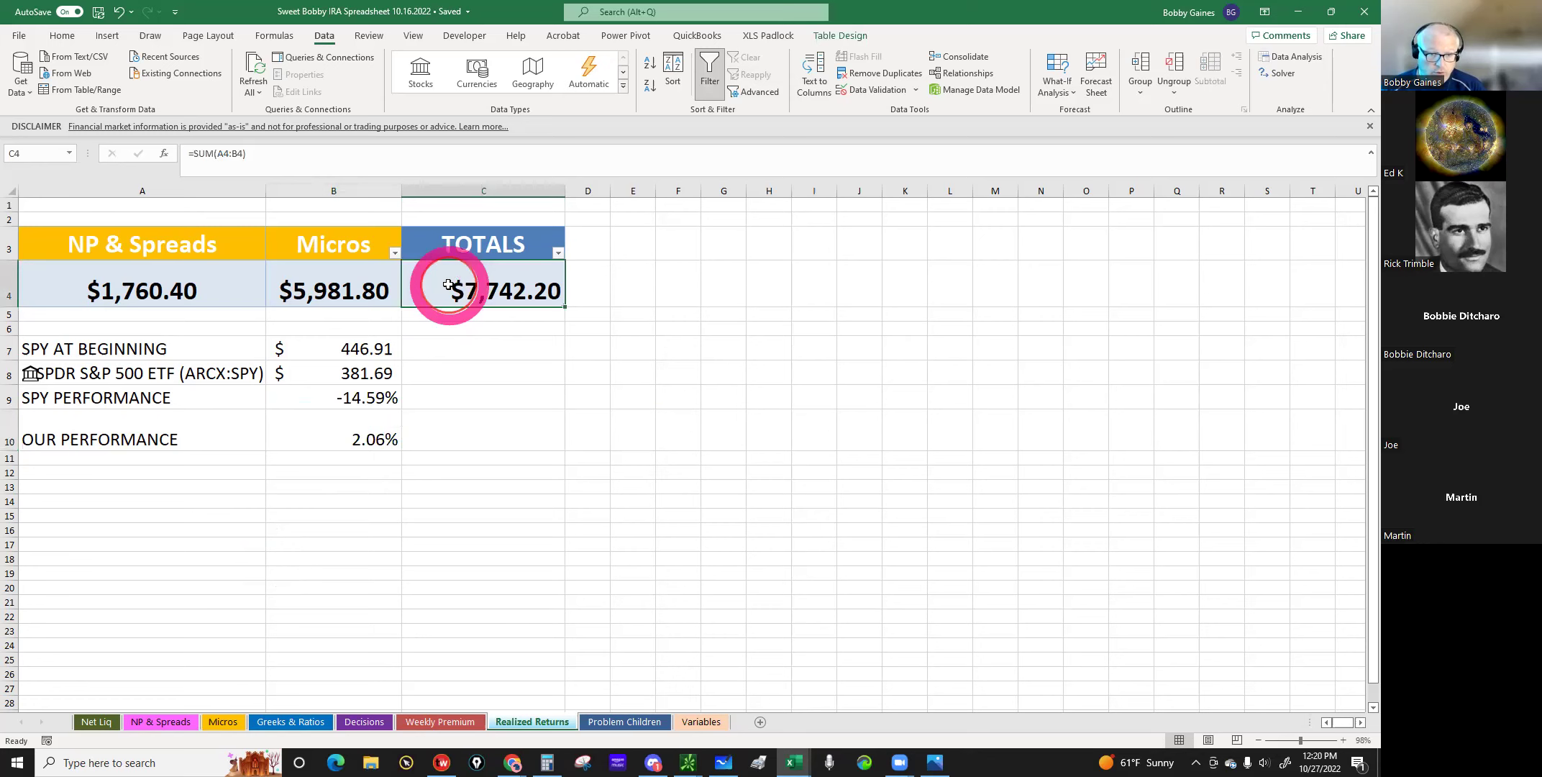
{"action": "left_click", "coordinate": [333, 439]}
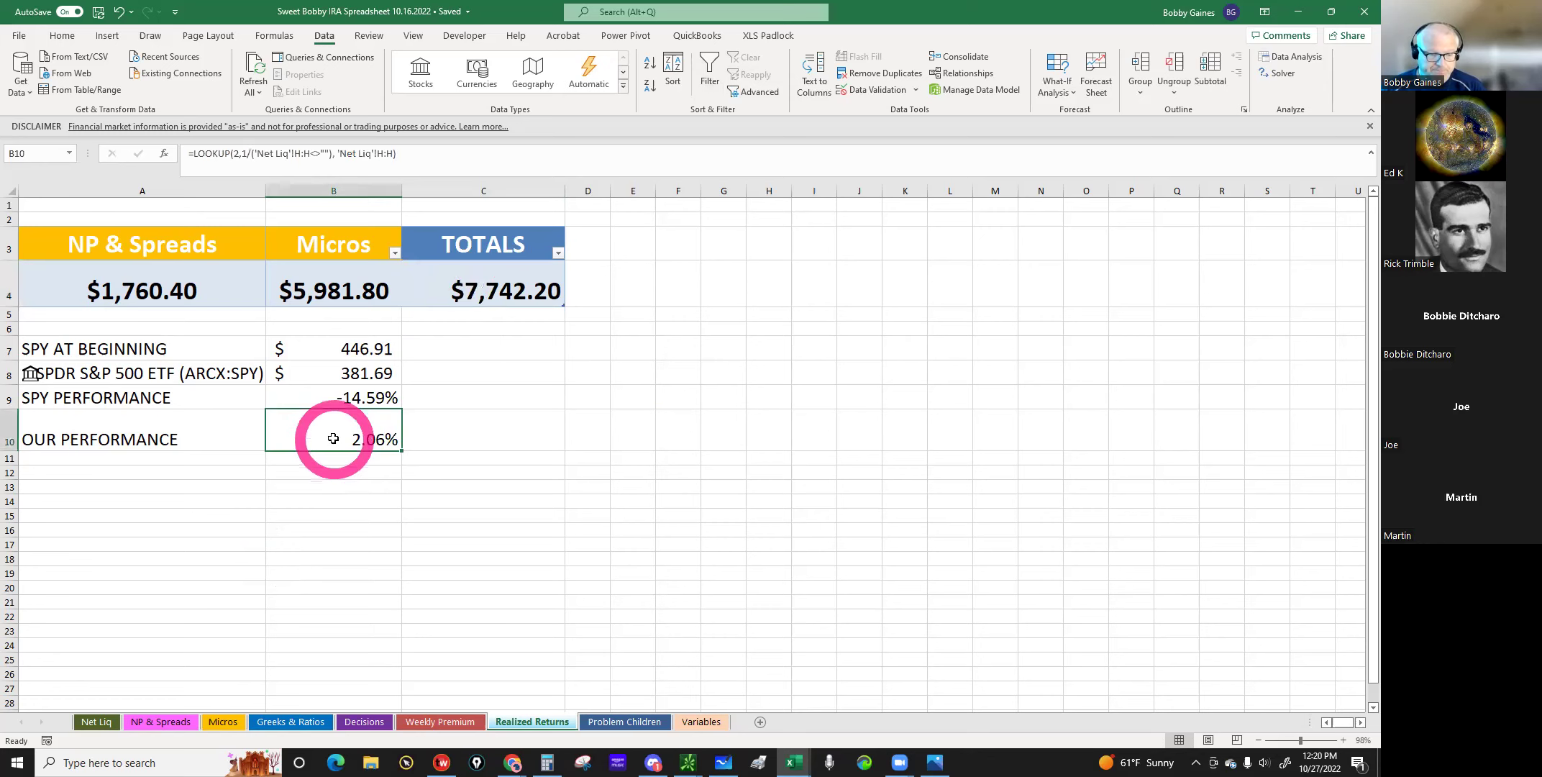
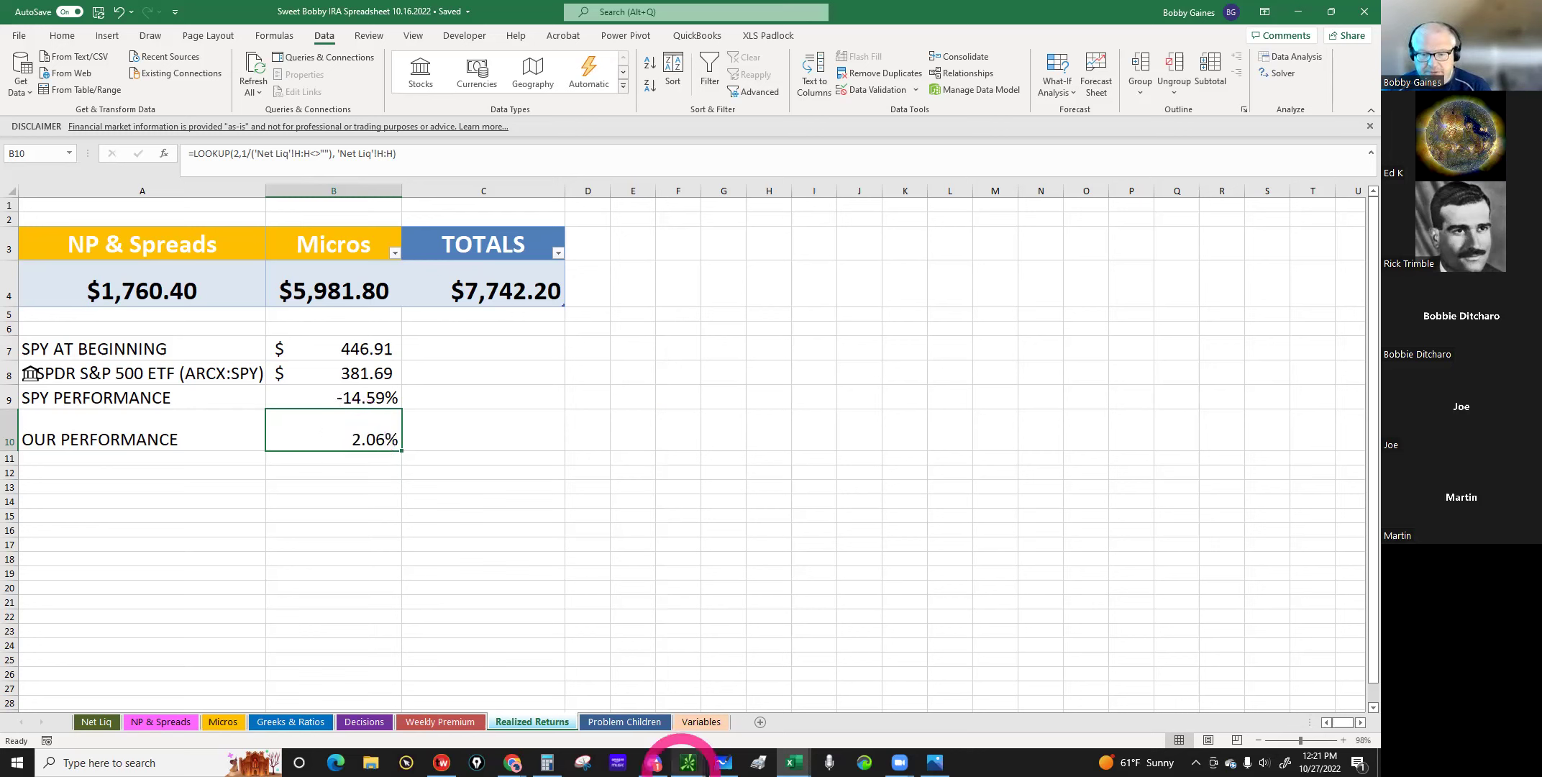
Step: Switch to thinkorswim's activity and positions view and turn on groups in the Position Statement
{"action": "left_click", "coordinate": [687, 761]}
{"action": "left_click", "coordinate": [610, 702]}
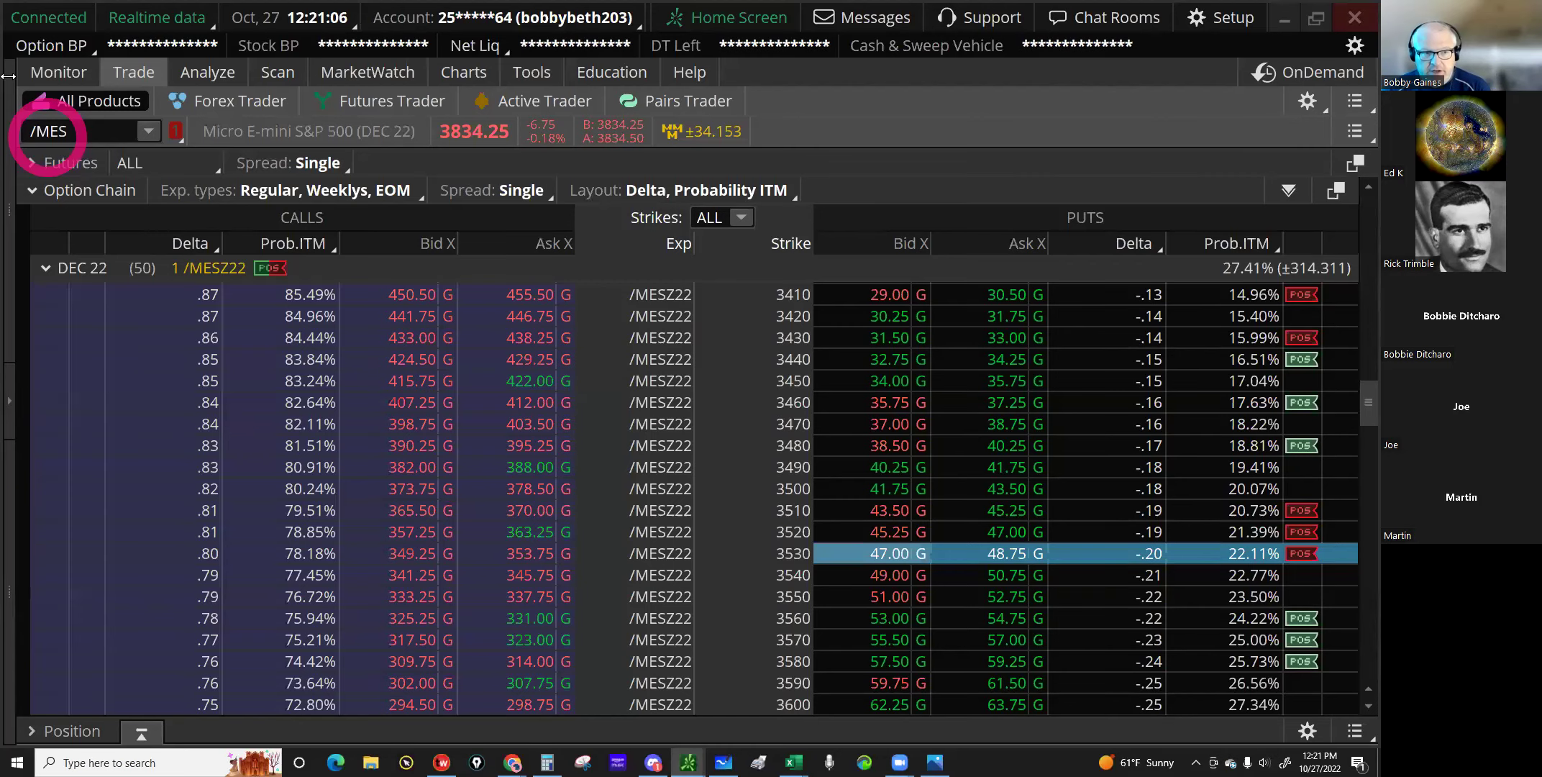
{"action": "left_click", "coordinate": [52, 69]}
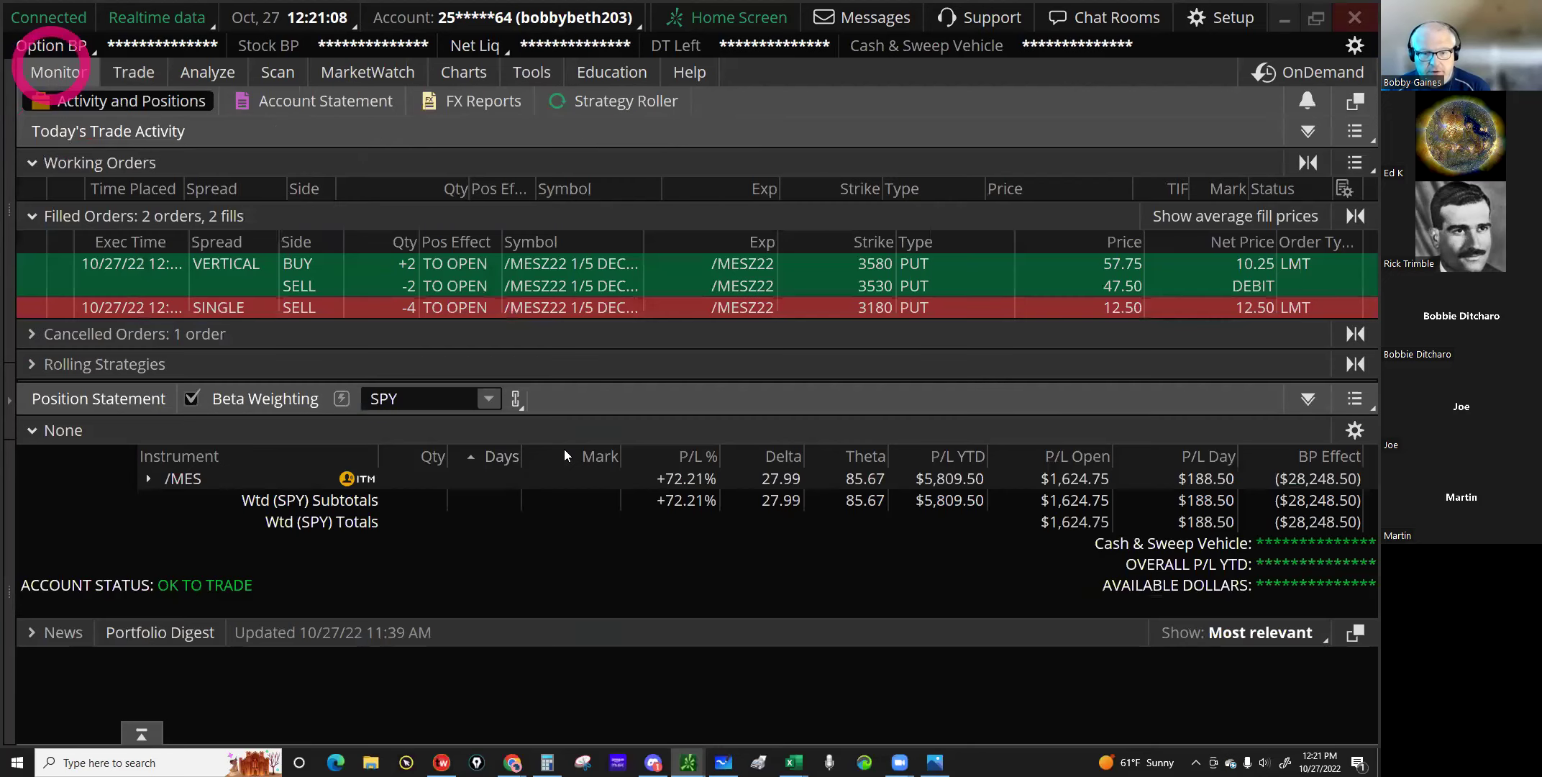
{"action": "left_click", "coordinate": [406, 561]}
{"action": "left_click", "coordinate": [1351, 397]}
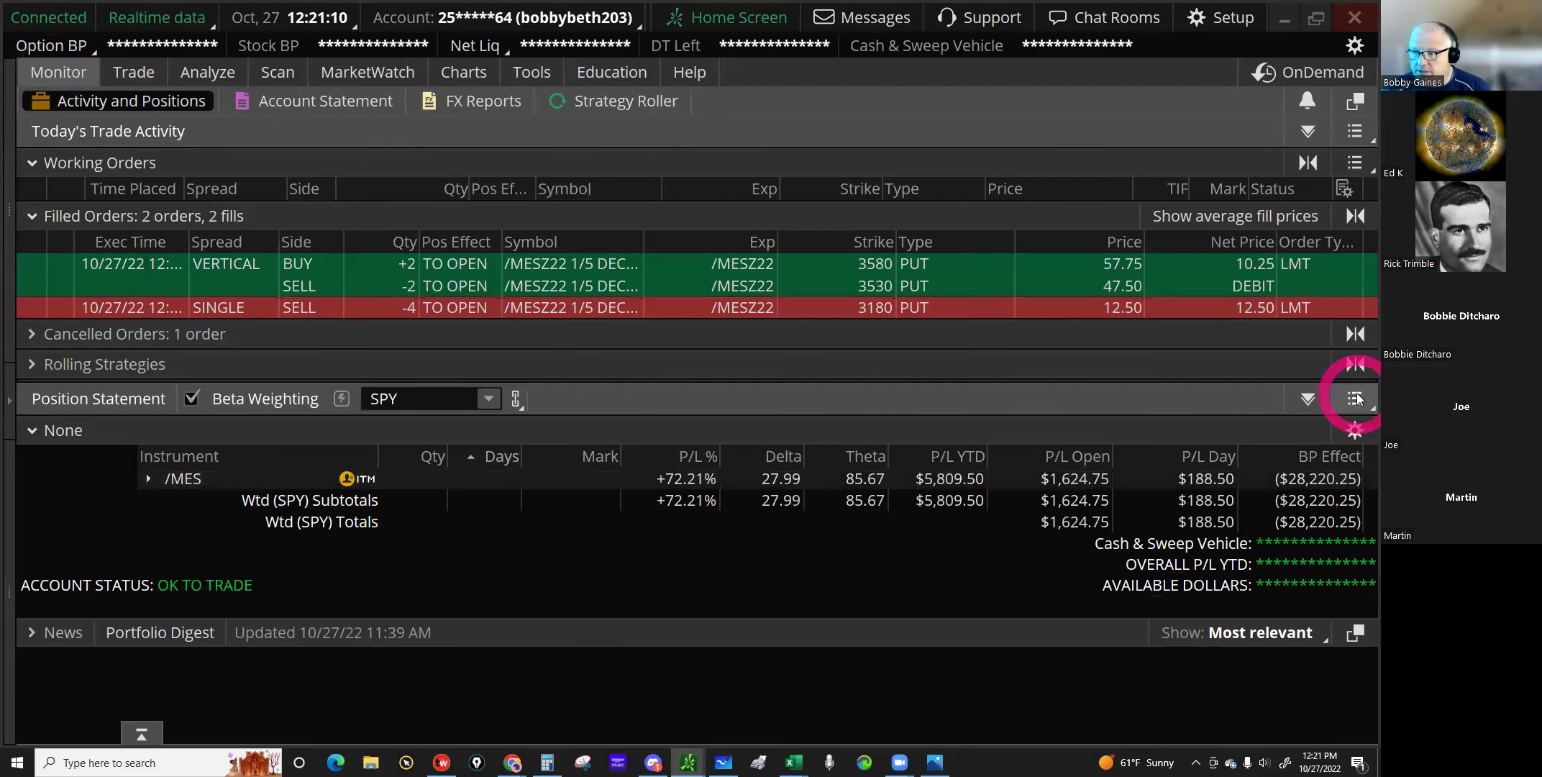
{"action": "left_click", "coordinate": [1133, 105]}
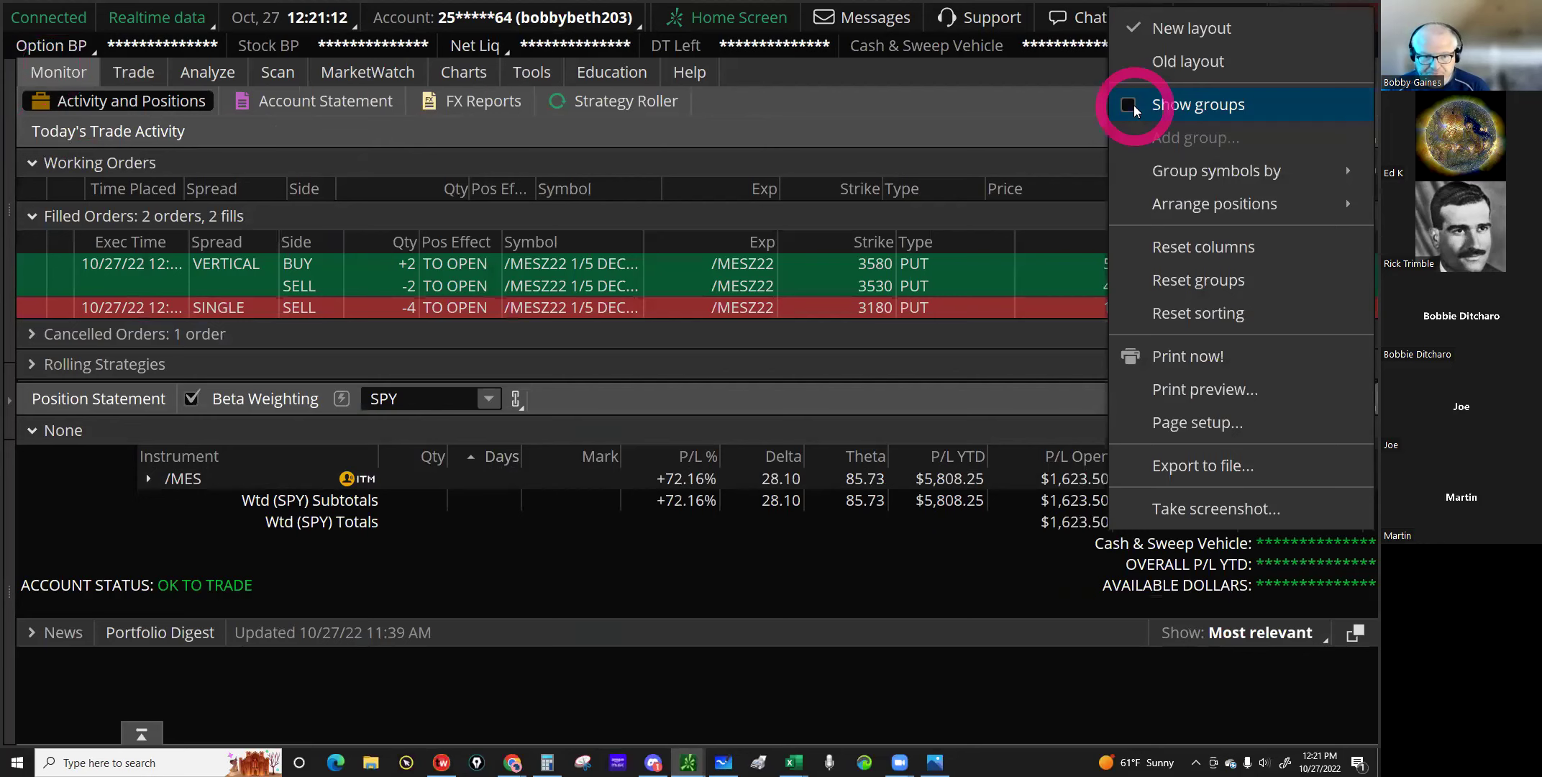
{"action": "left_click", "coordinate": [269, 580]}
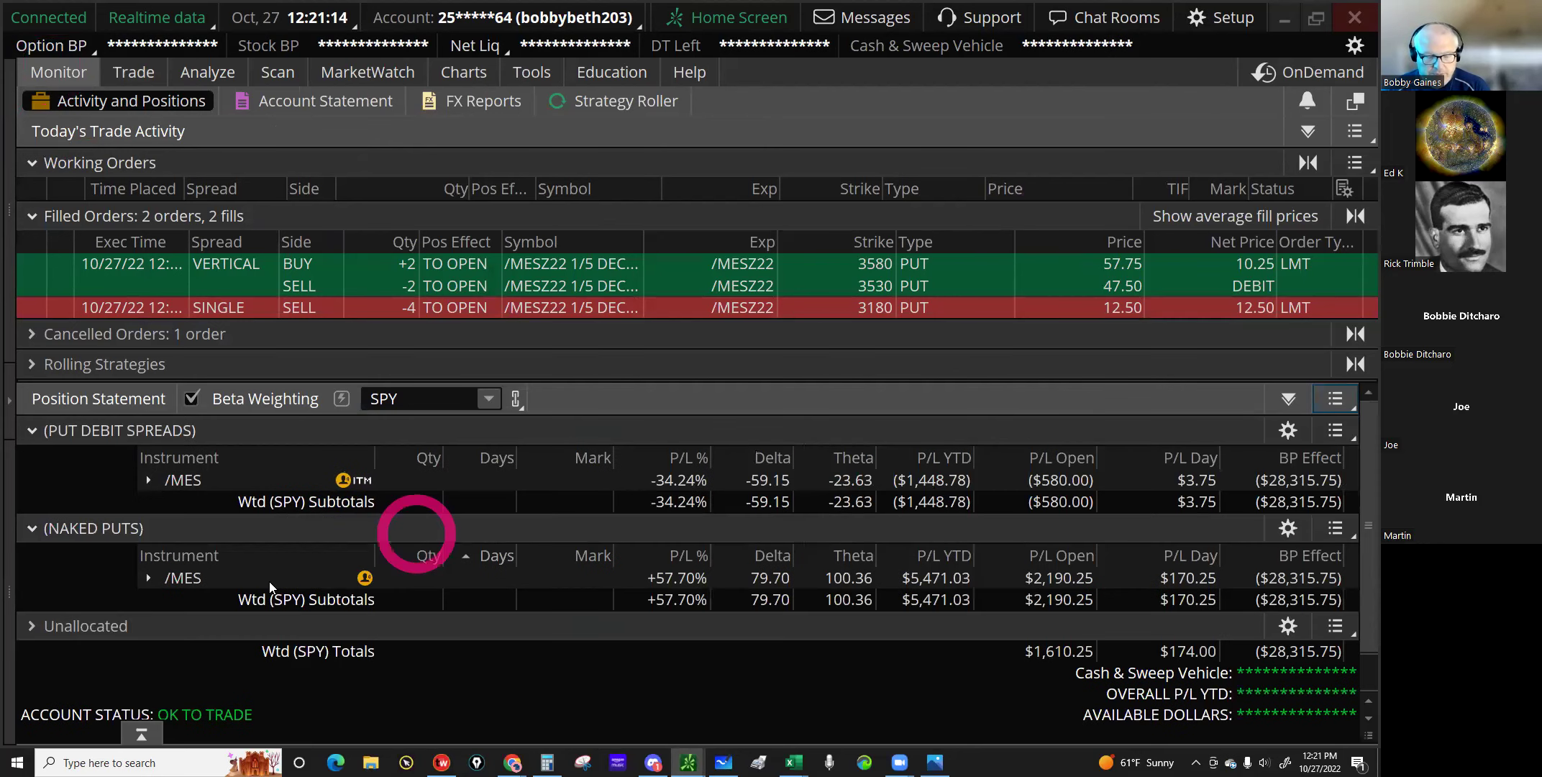
Step: Expand the Unallocated positions and move the DEC 22 /MESZ22 3180 put to the NAKED PUTS group
{"action": "left_click", "coordinate": [105, 624]}
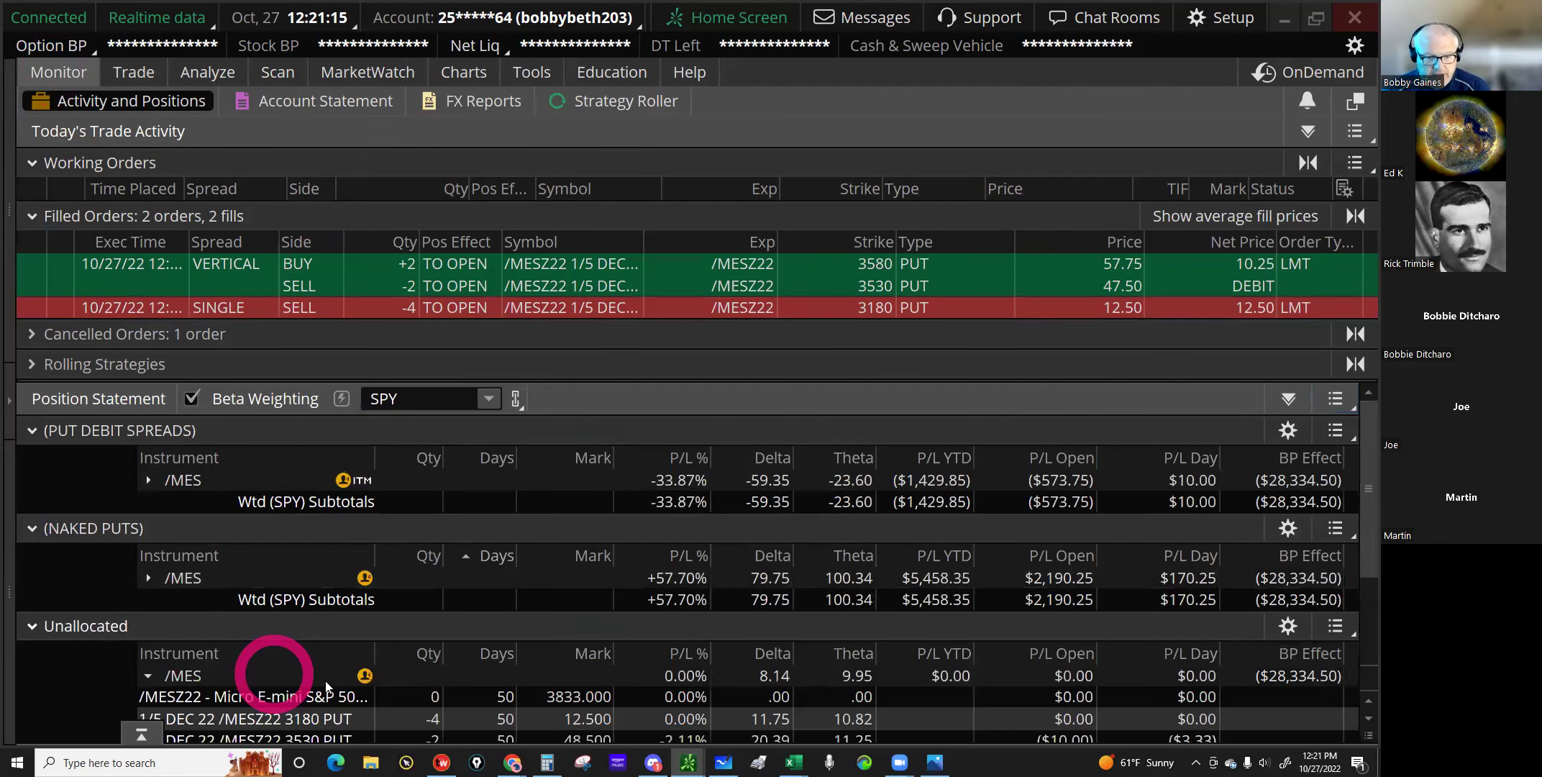
{"action": "left_click", "coordinate": [328, 682]}
{"action": "scroll", "coordinate": [317, 679], "scroll_direction": "down", "scroll_amount": 1}
{"action": "right_click", "coordinate": [305, 675]}
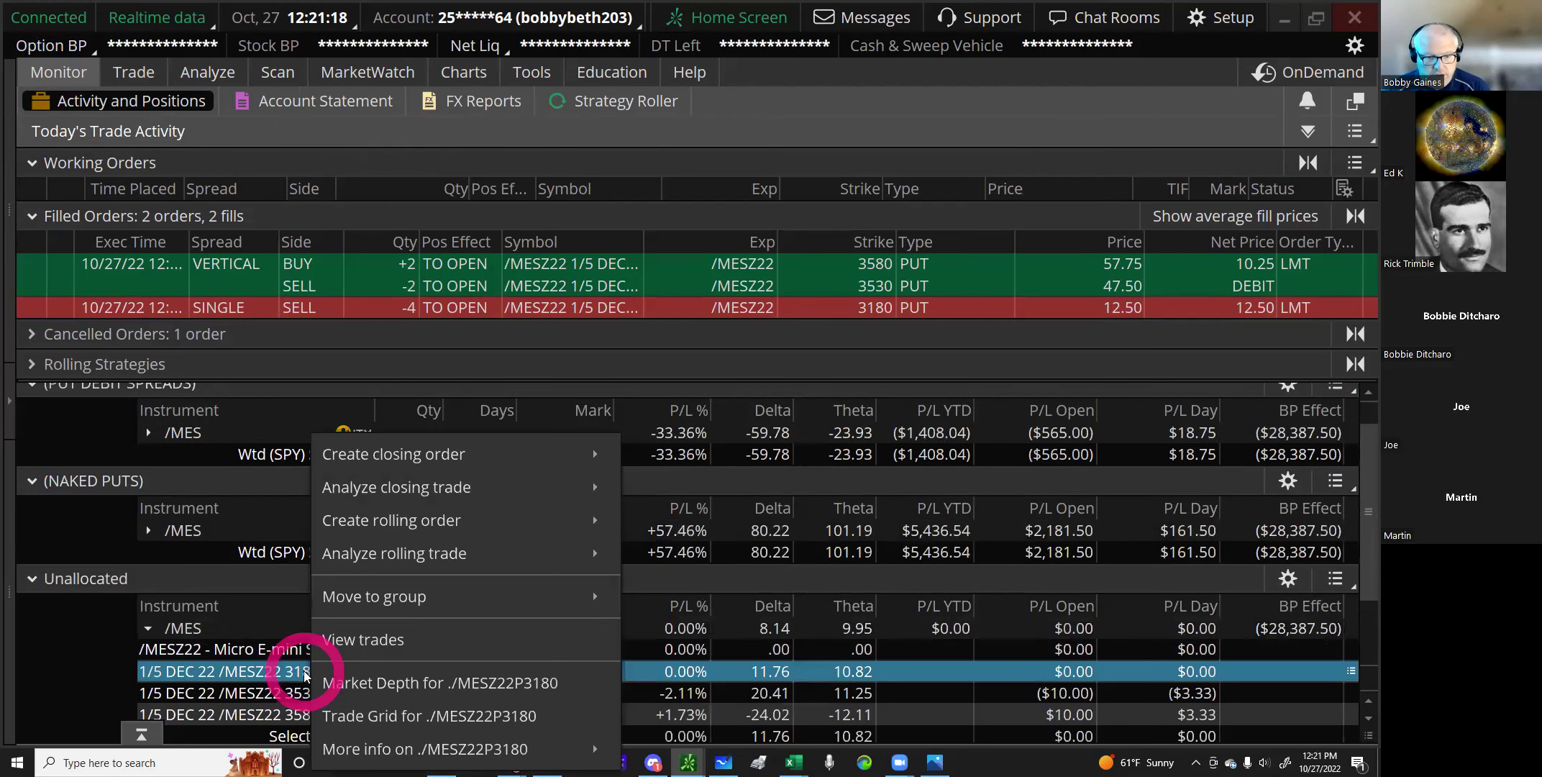
{"action": "left_click", "coordinate": [403, 597]}
{"action": "left_click", "coordinate": [748, 632]}
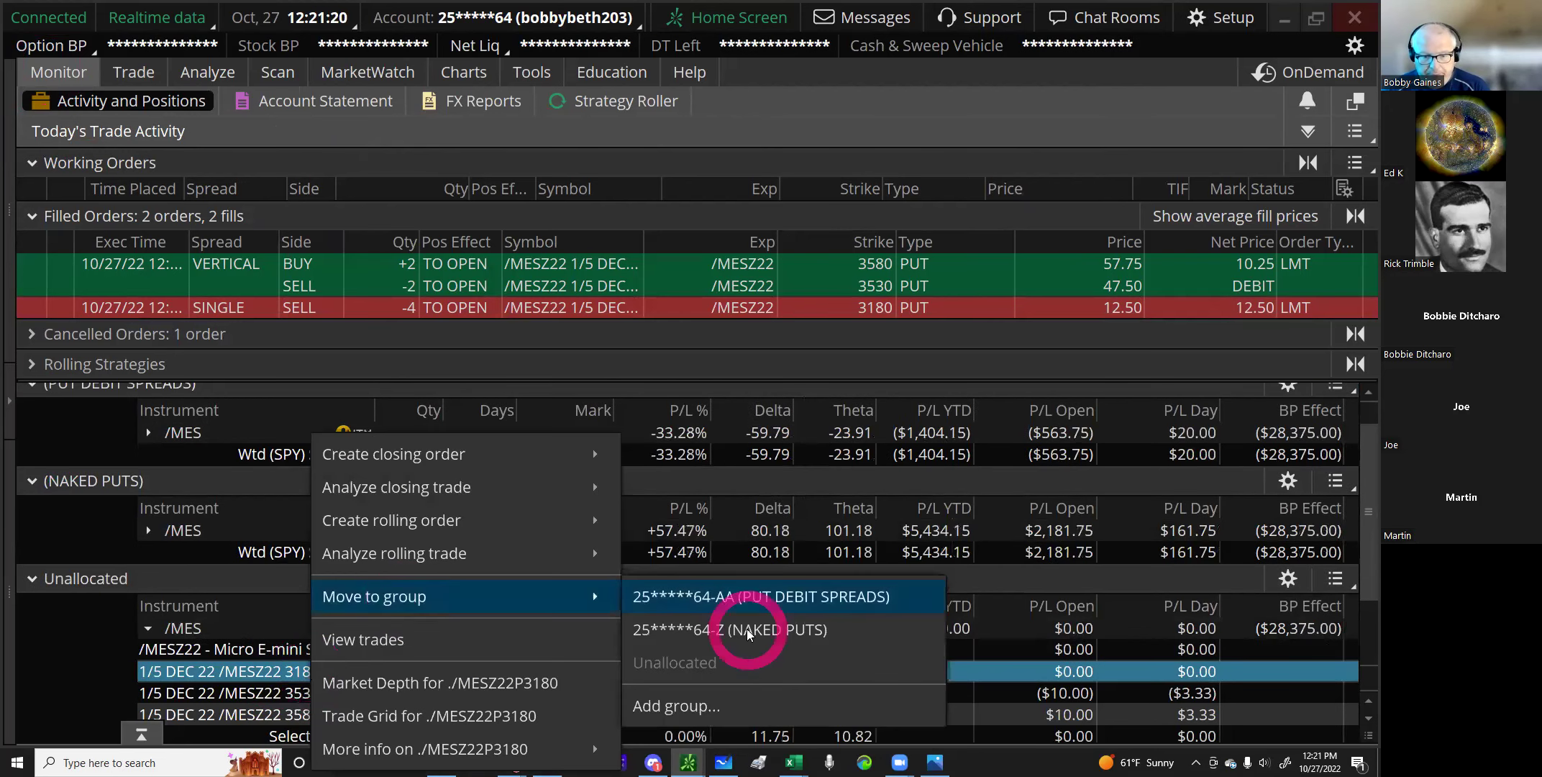
Step: Move the unallocated DEC 22 /MESZ22 3530 and 3580 puts together to the PUT DEBIT SPREADS group
{"action": "left_click", "coordinate": [352, 672]}
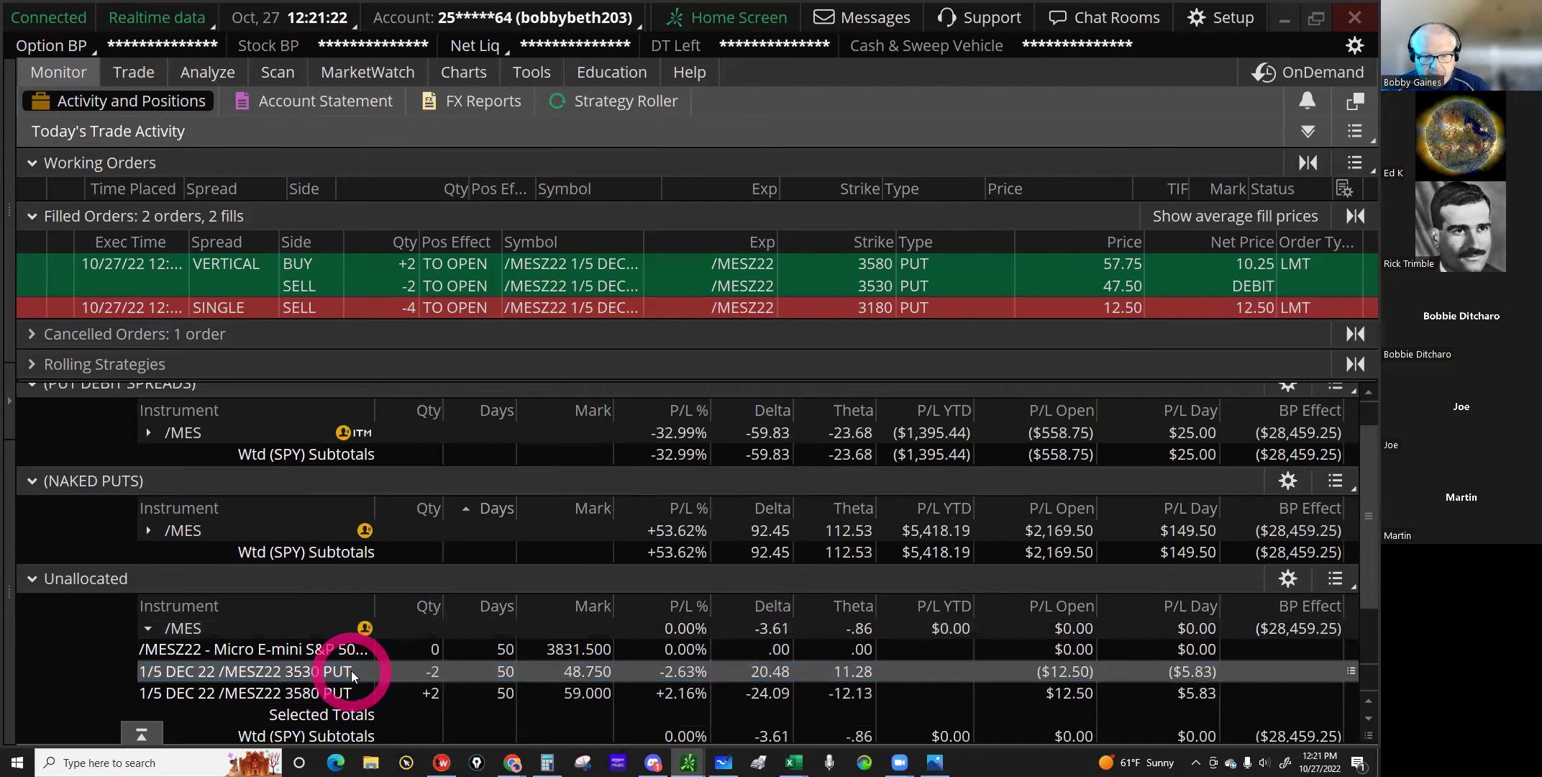
{"action": "left_click", "coordinate": [358, 692], "text": "ctrl"}
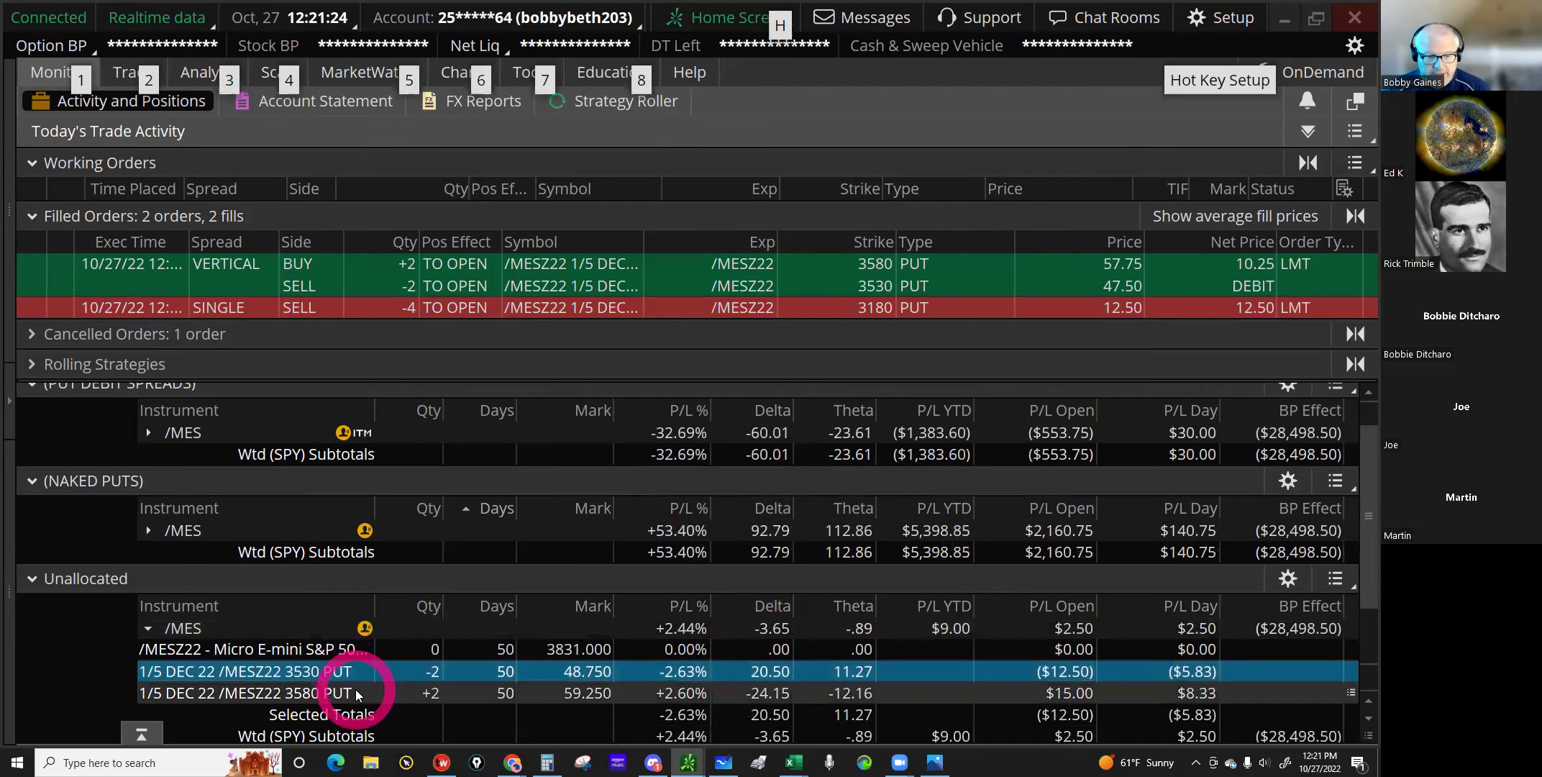
{"action": "right_click", "coordinate": [407, 660]}
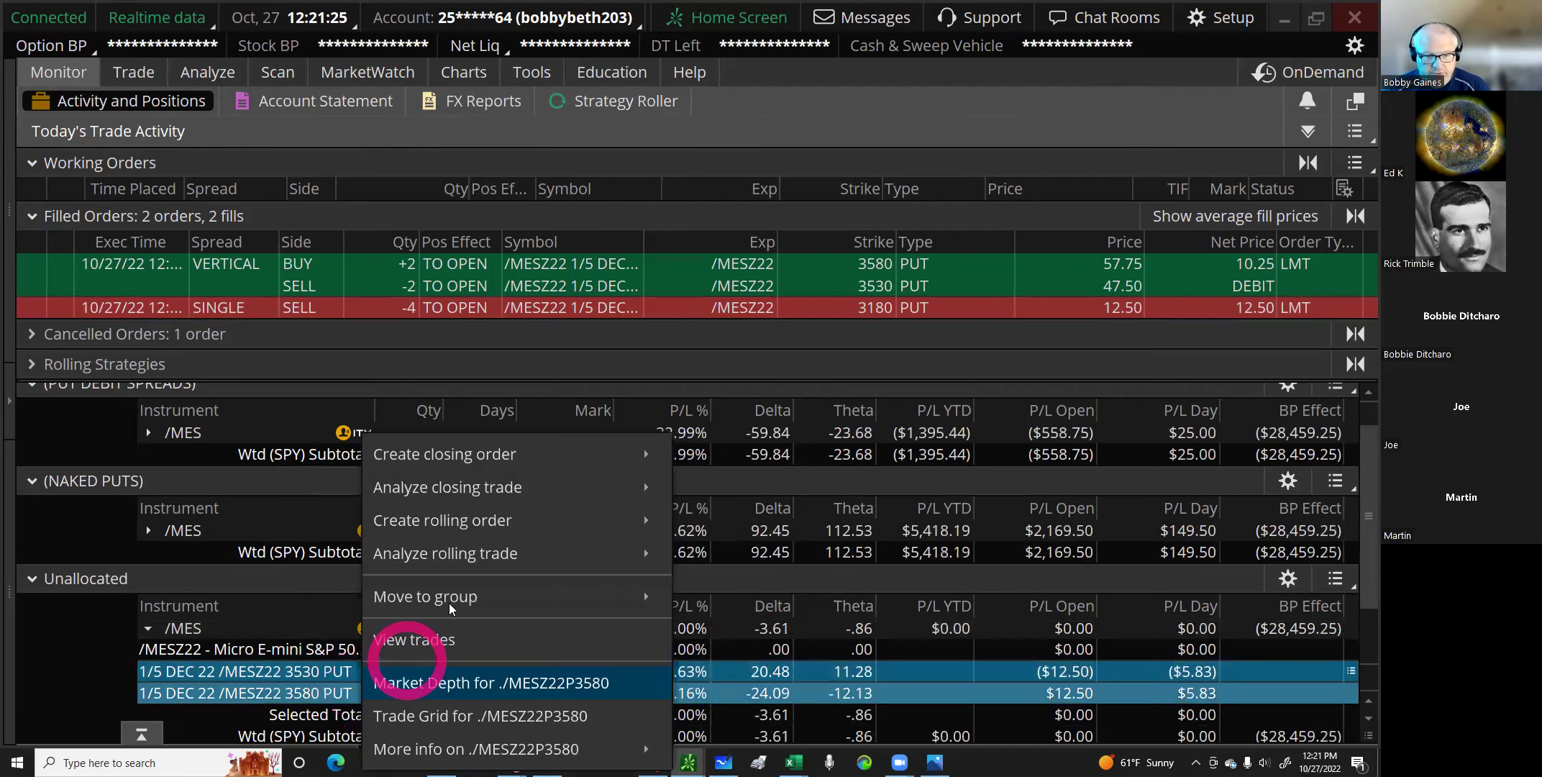
{"action": "left_click", "coordinate": [589, 596]}
{"action": "left_click", "coordinate": [832, 602]}
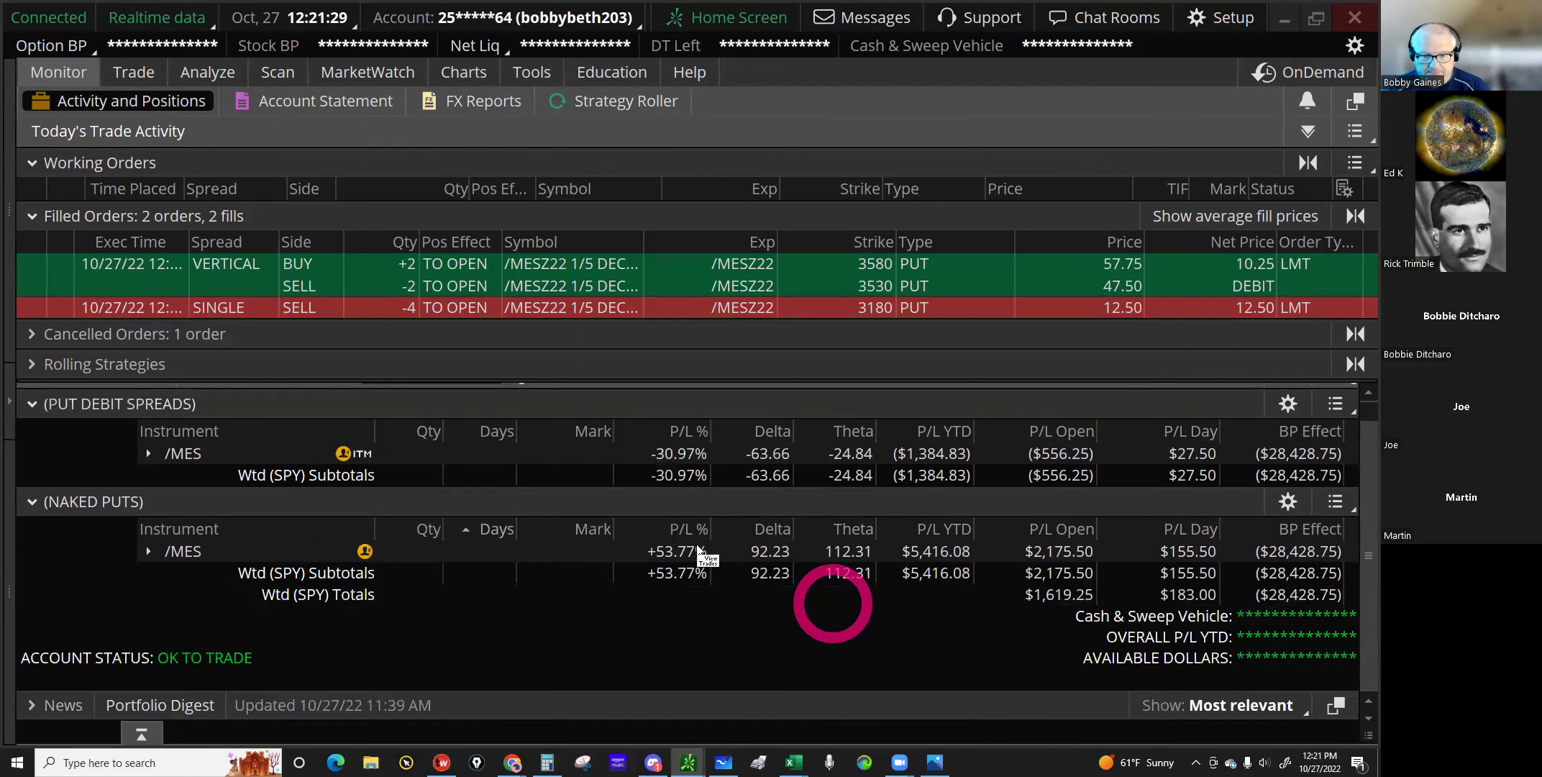
Step: Collapse the Filled Orders list above the Position Statement
{"action": "left_click", "coordinate": [697, 550]}
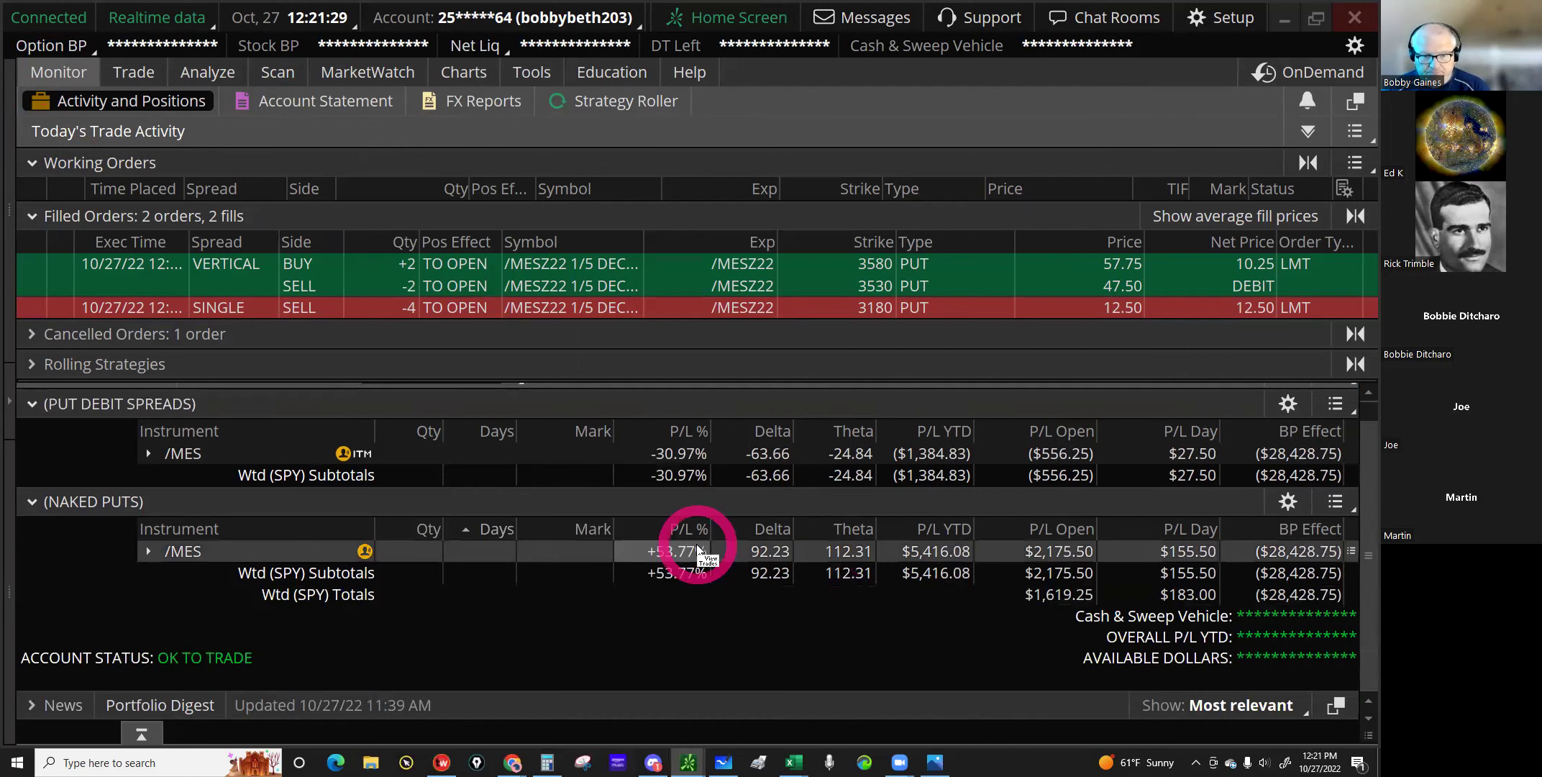
{"action": "left_click", "coordinate": [647, 504]}
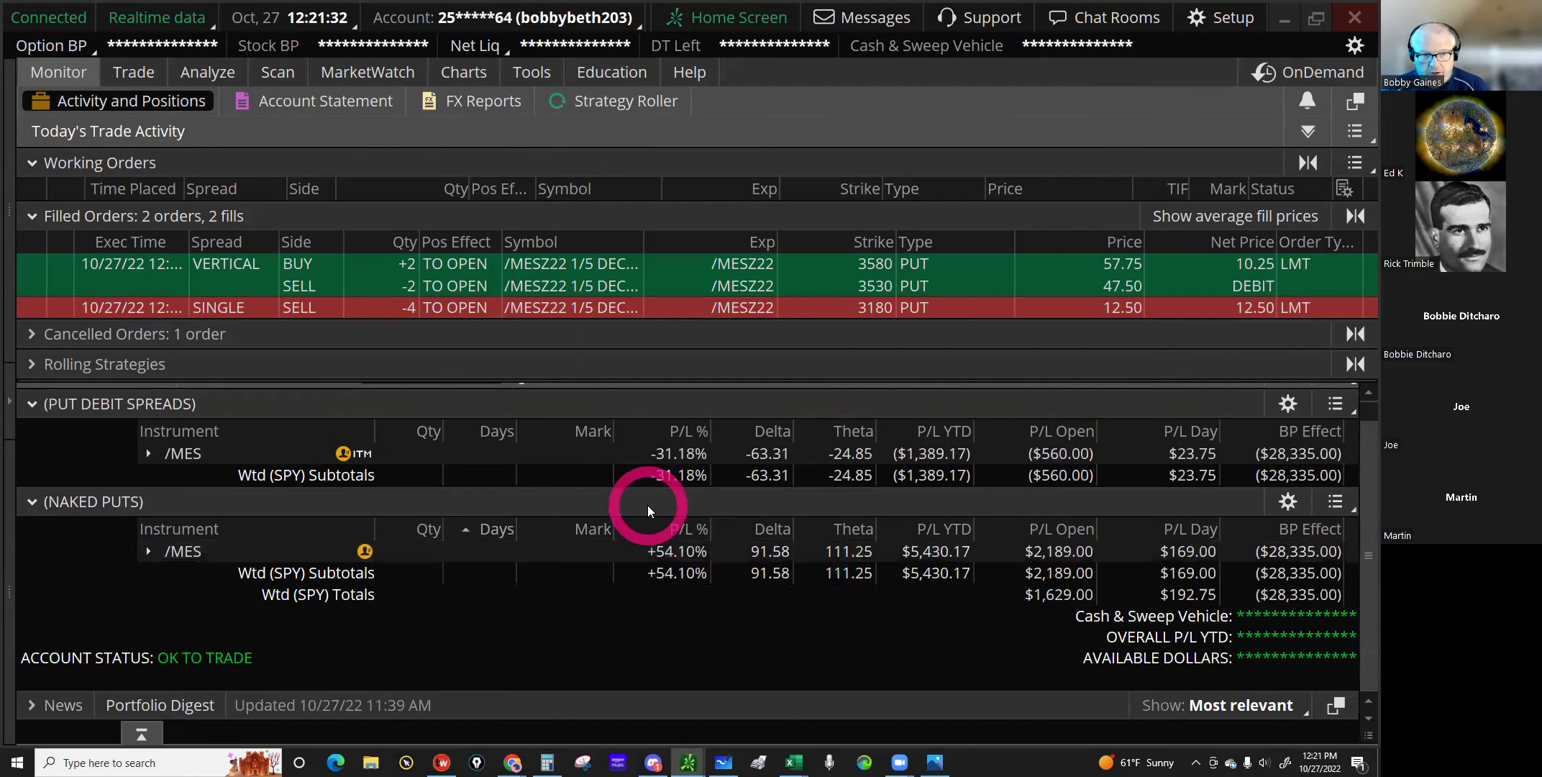
{"action": "left_click", "coordinate": [33, 220]}
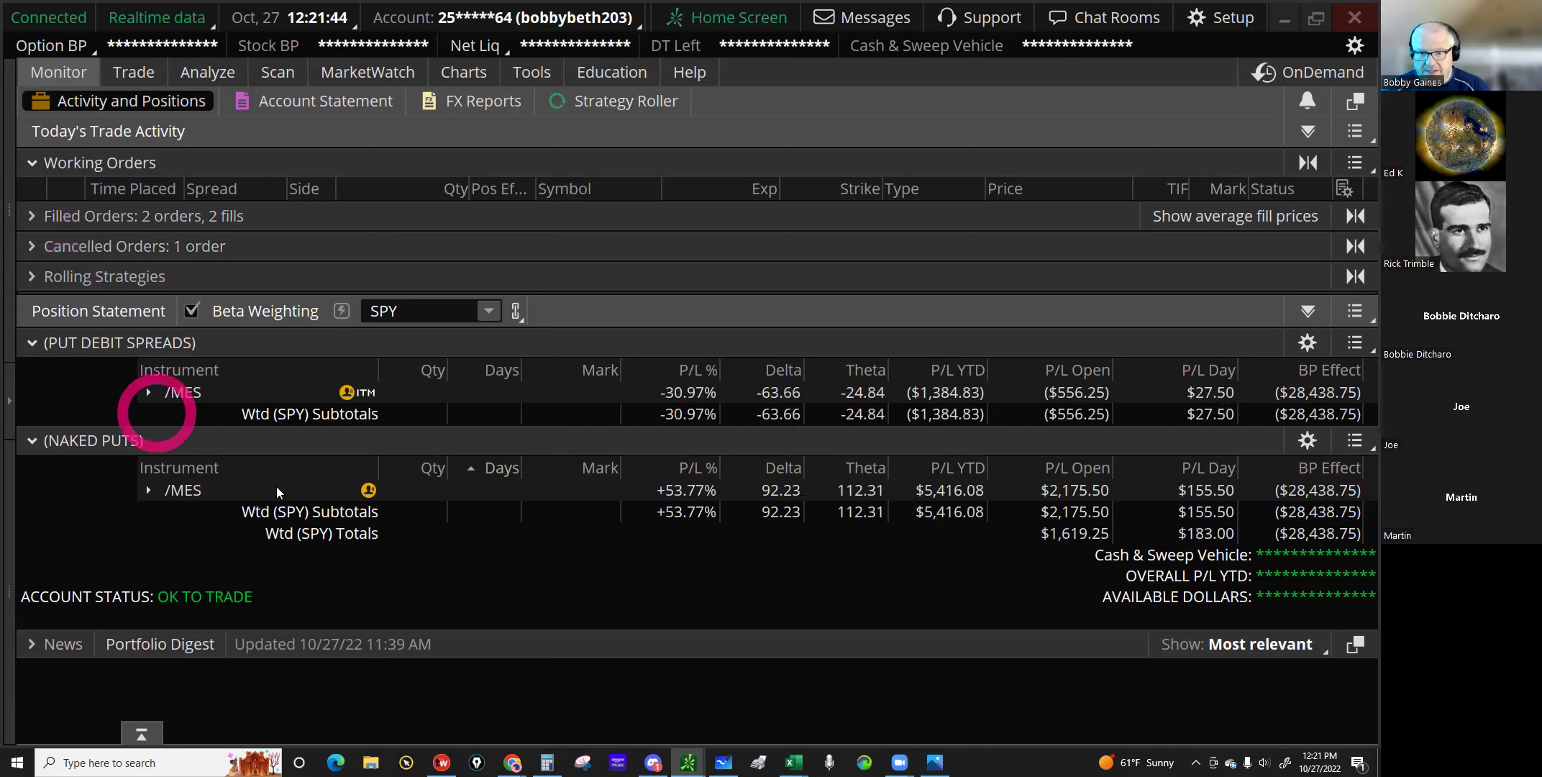
Step: Review the delta and profit/loss subtotals of the PUT DEBIT SPREADS and NAKED PUTS groups
{"action": "left_click", "coordinate": [792, 410]}
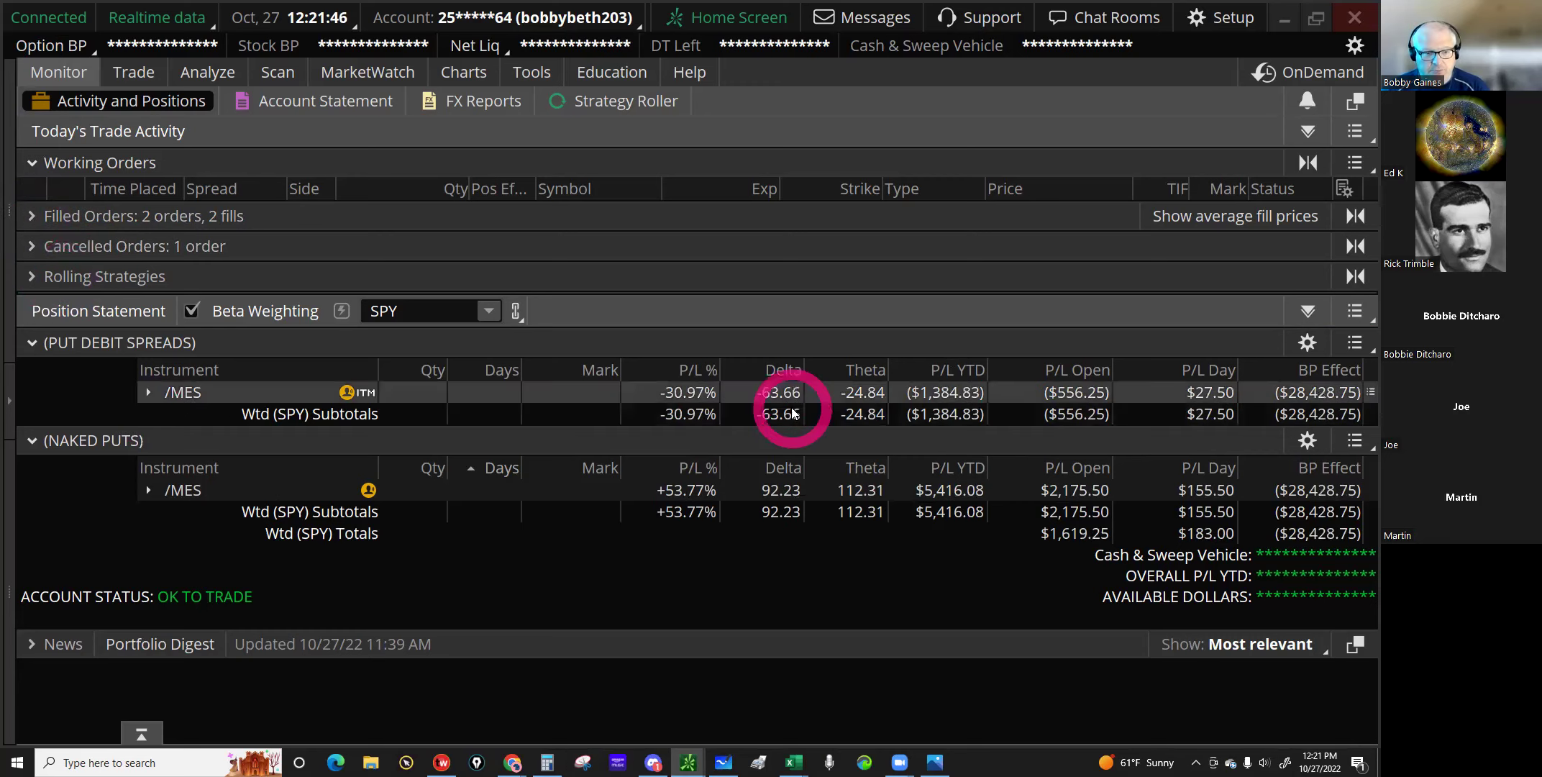
{"action": "left_click", "coordinate": [1284, 23]}
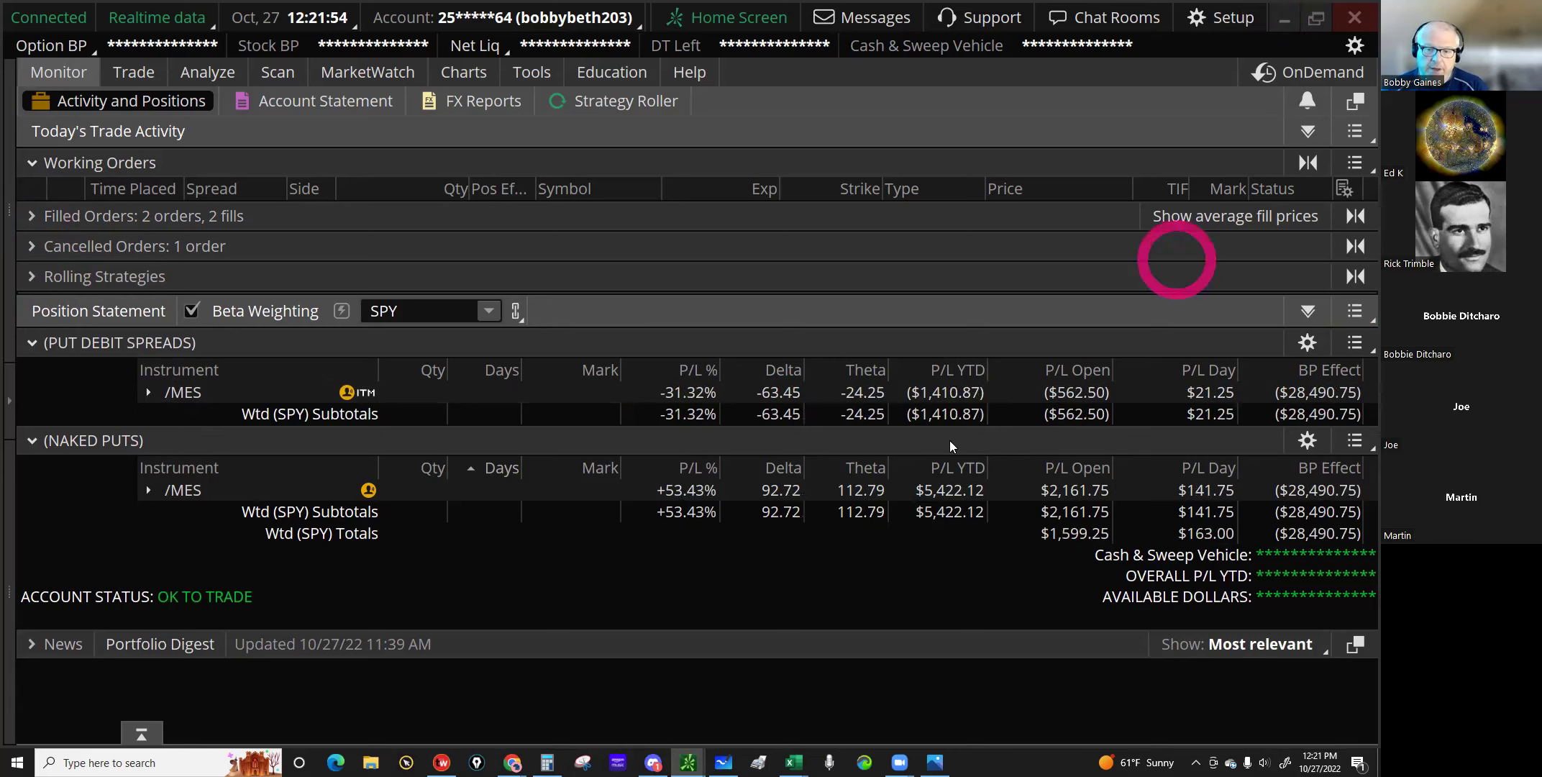
{"action": "left_click", "coordinate": [892, 579]}
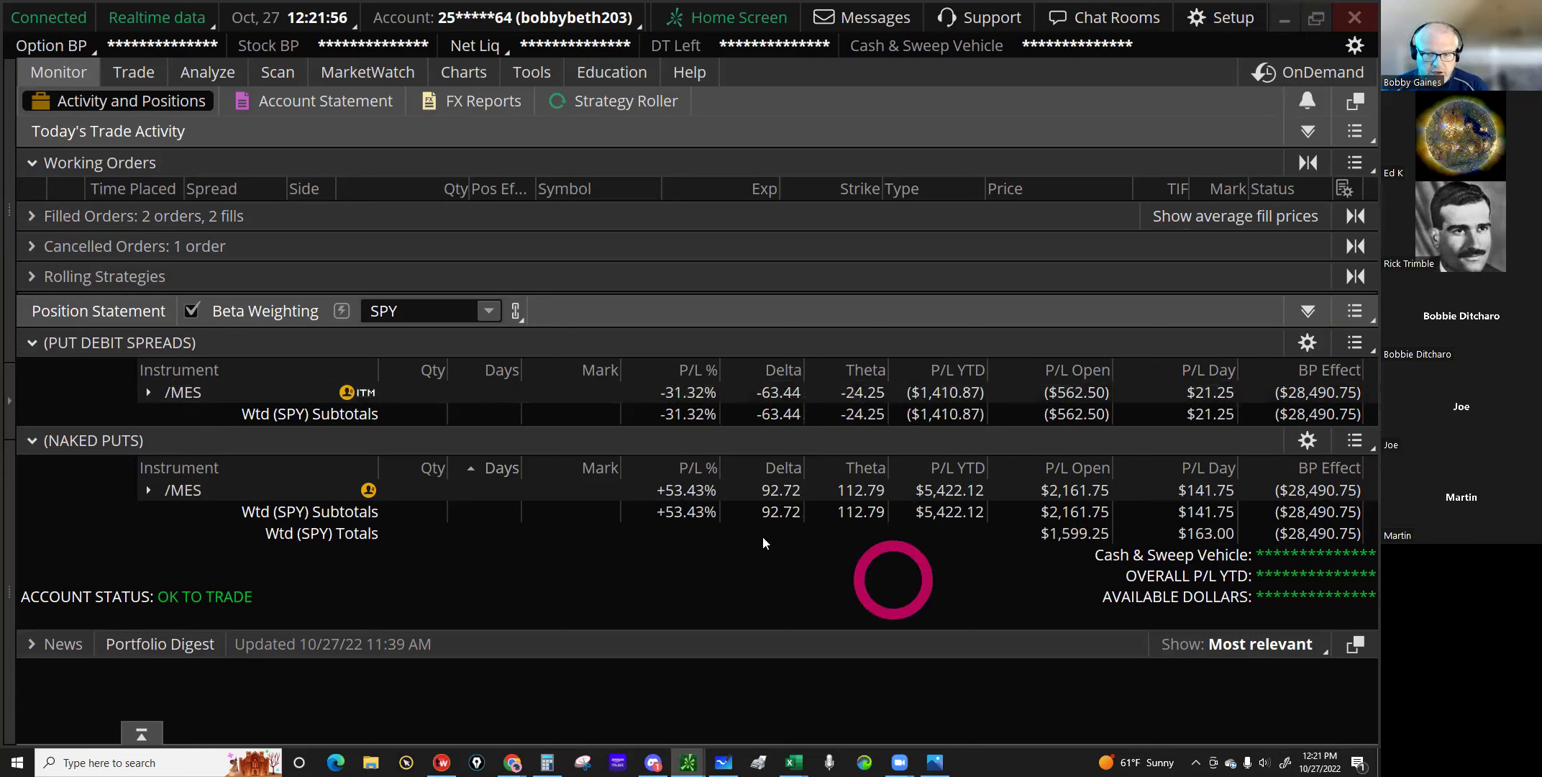
{"action": "left_click", "coordinate": [727, 487]}
{"action": "left_click", "coordinate": [604, 639]}
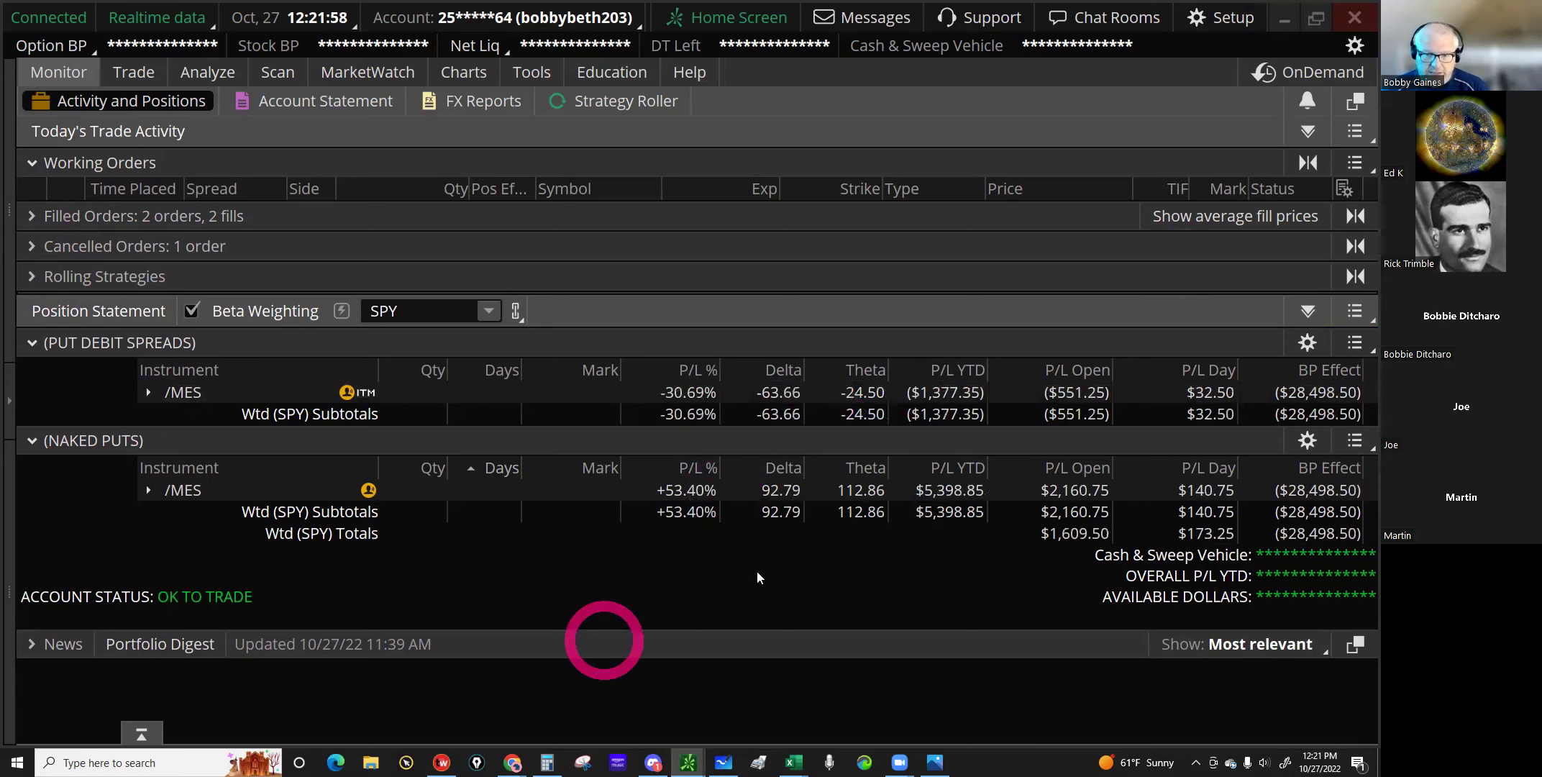
{"action": "left_click", "coordinate": [716, 511]}
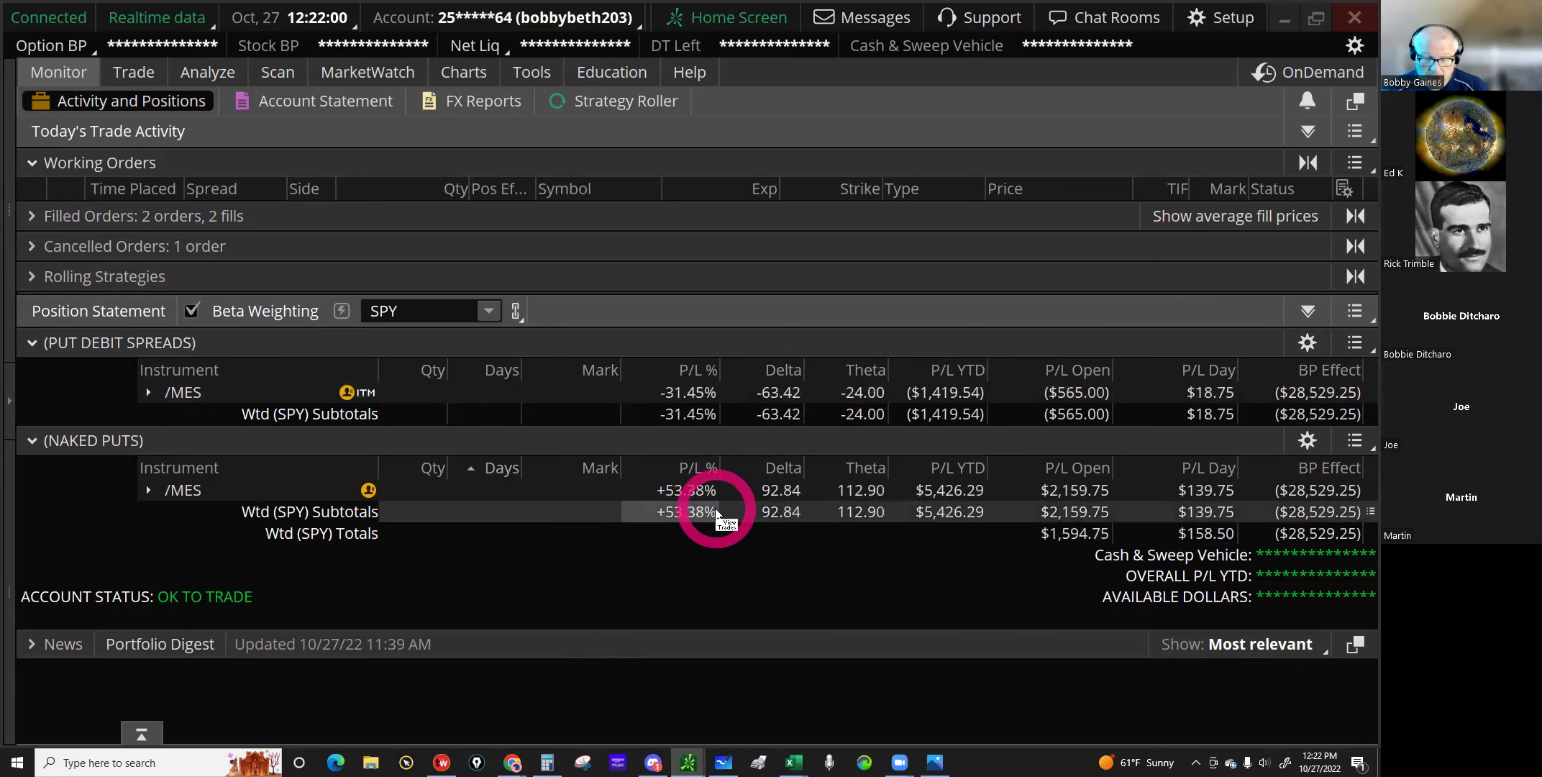
{"action": "left_click", "coordinate": [798, 399]}
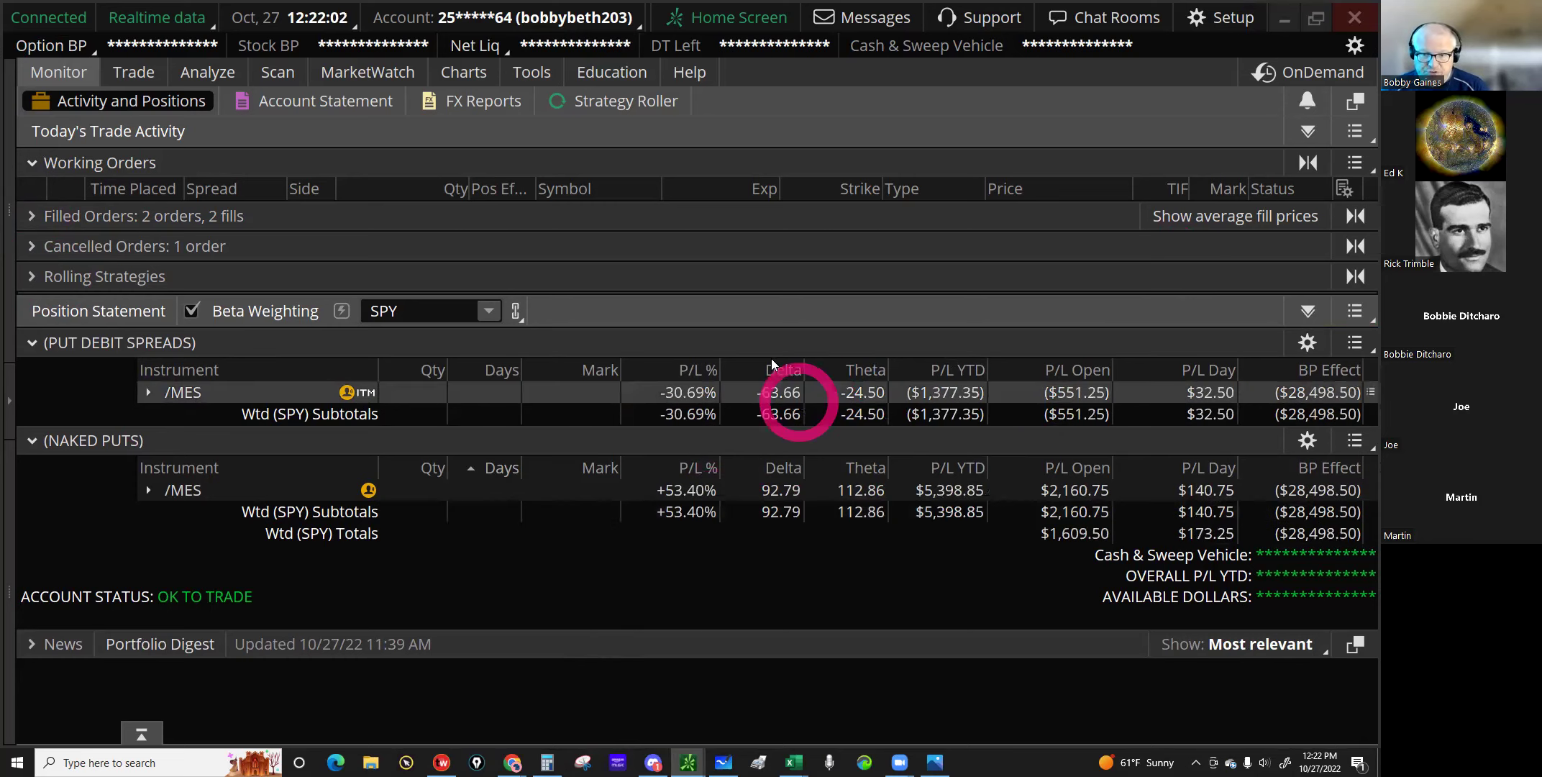
{"action": "left_click", "coordinate": [831, 496]}
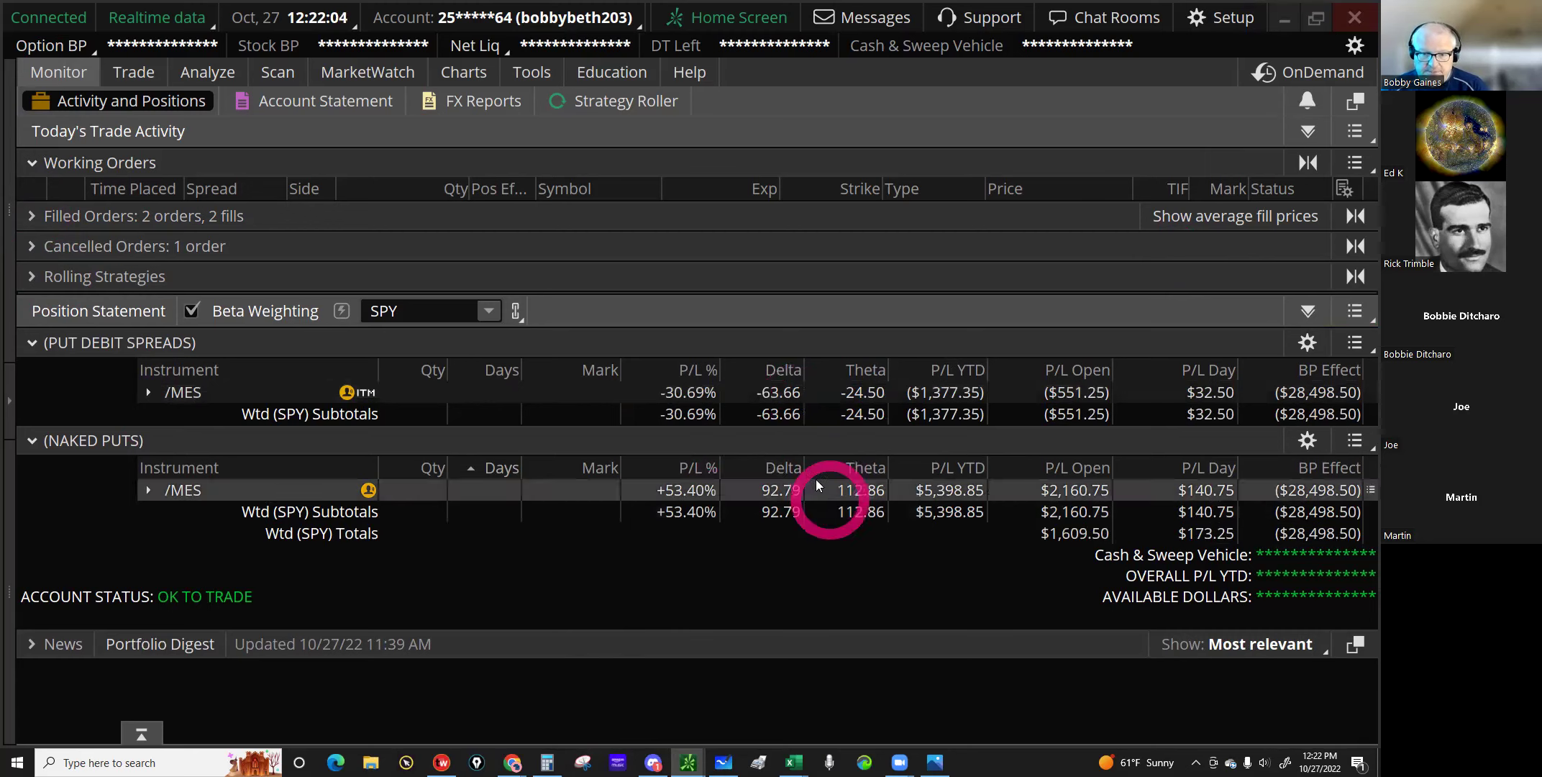
{"action": "left_click", "coordinate": [1356, 3]}
{"action": "left_click", "coordinate": [572, 18]}
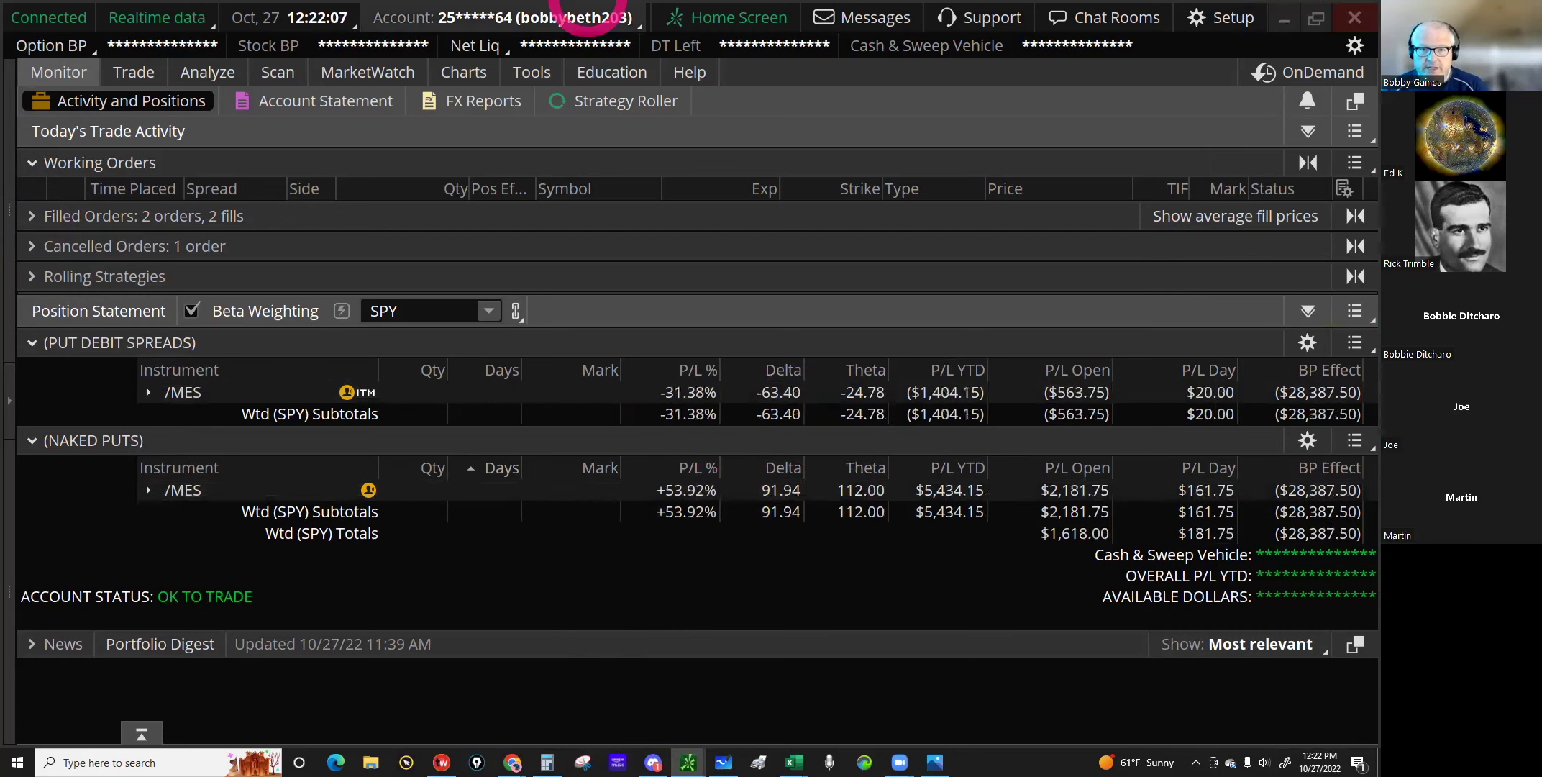
{"action": "left_click", "coordinate": [572, 18]}
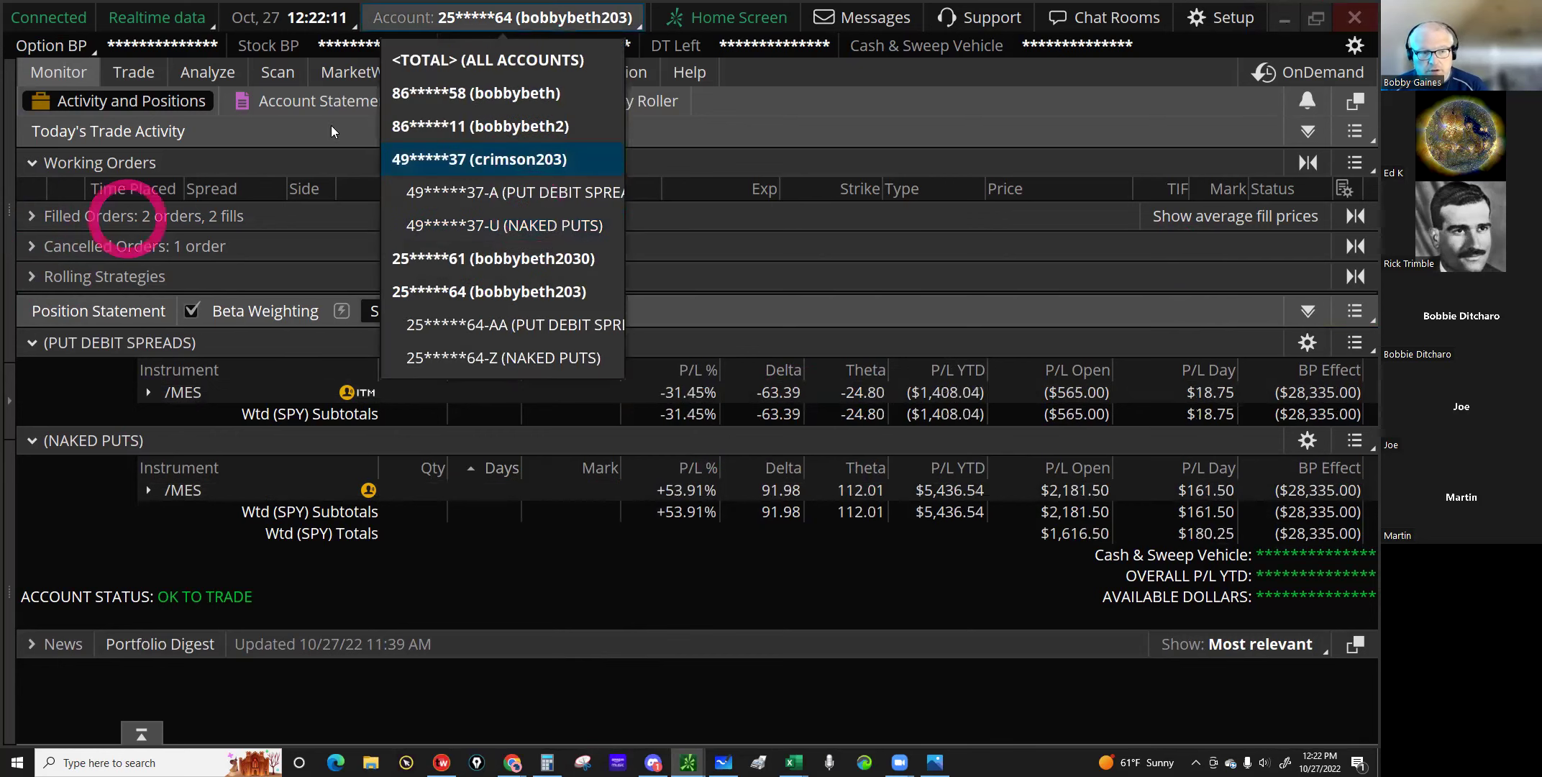
{"action": "left_click", "coordinate": [101, 218]}
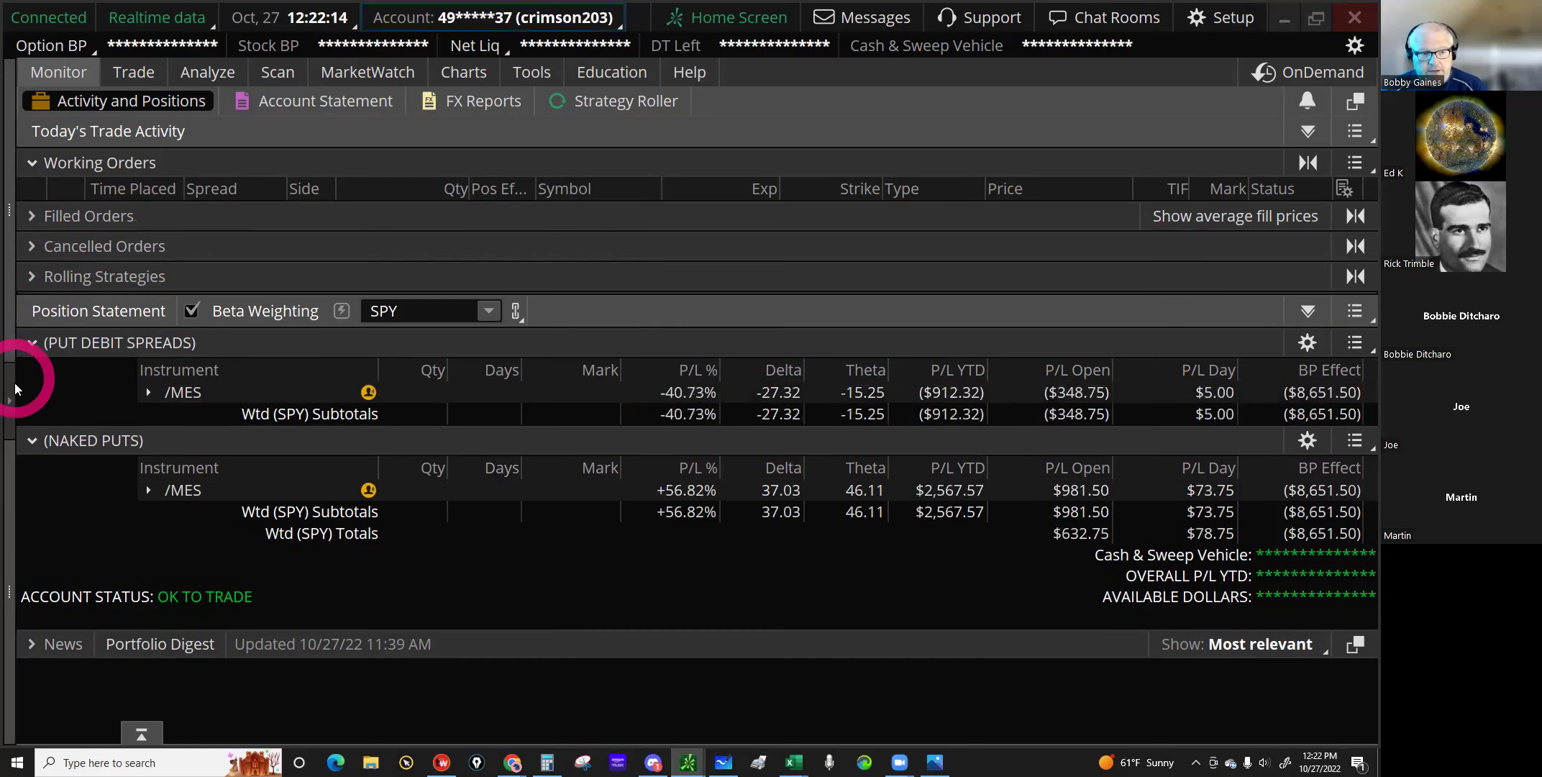
Step: Expand the collapsed account sidebar and view the 5 Day Net Liquidating Value history for the selected account
{"action": "left_click", "coordinate": [12, 392]}
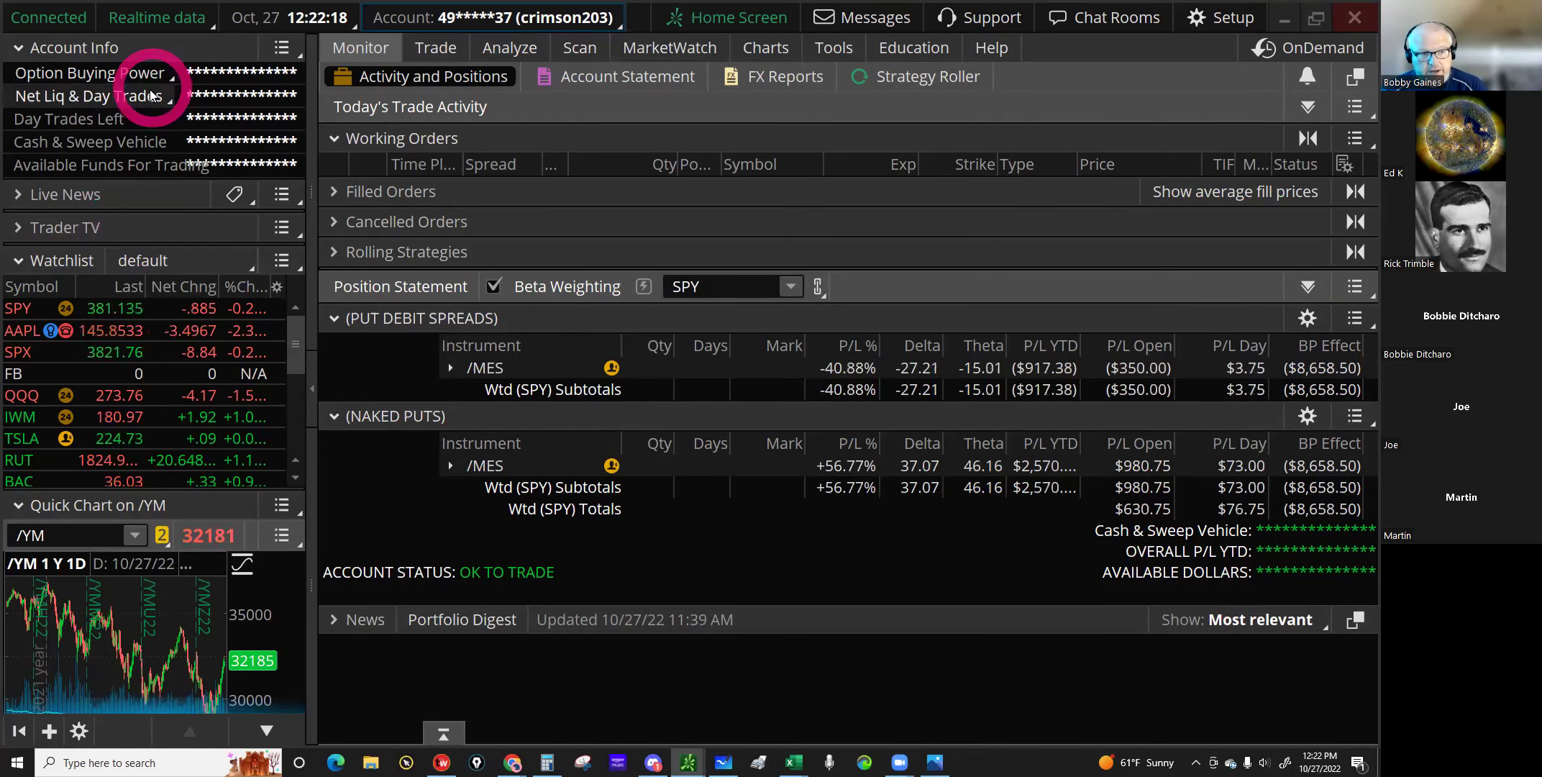
{"action": "left_click", "coordinate": [154, 102]}
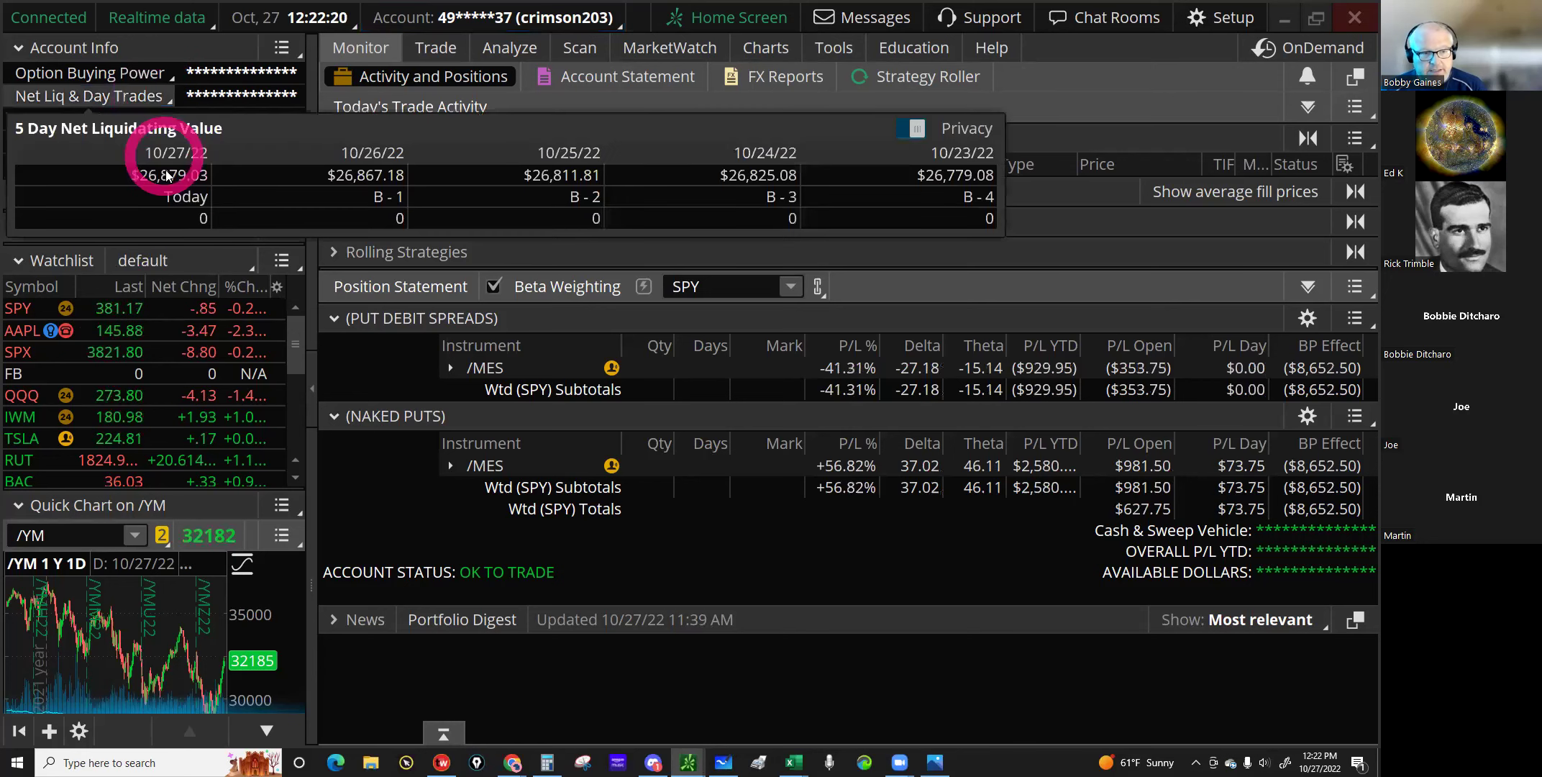
Step: Switch to the Sweet Bobby Spreadsheet 10.16.2022 workbook in Excel and open its Net Liq sheet
{"action": "left_click", "coordinate": [280, 164]}
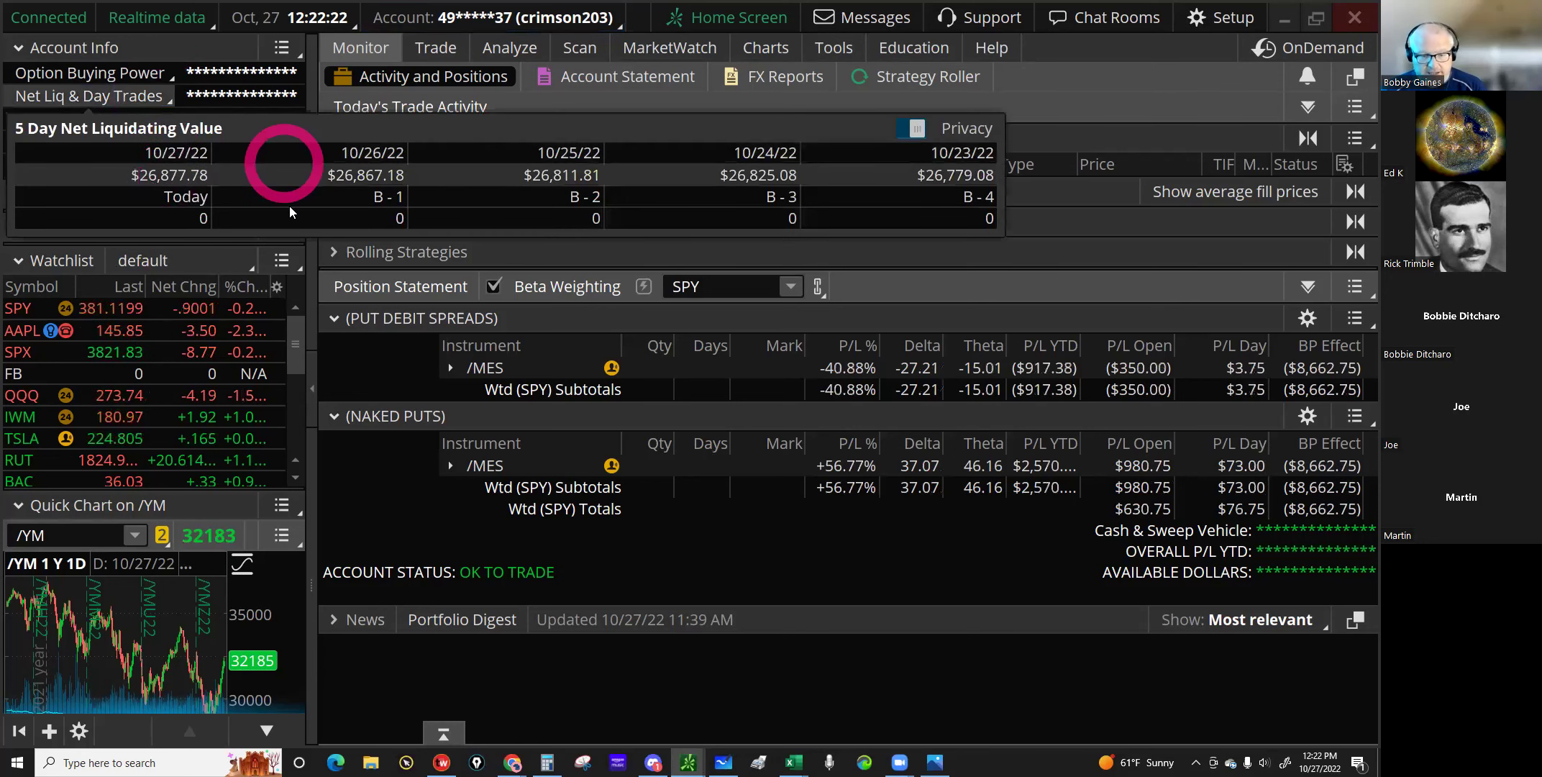
{"action": "left_click", "coordinate": [690, 701]}
{"action": "left_click", "coordinate": [793, 761]}
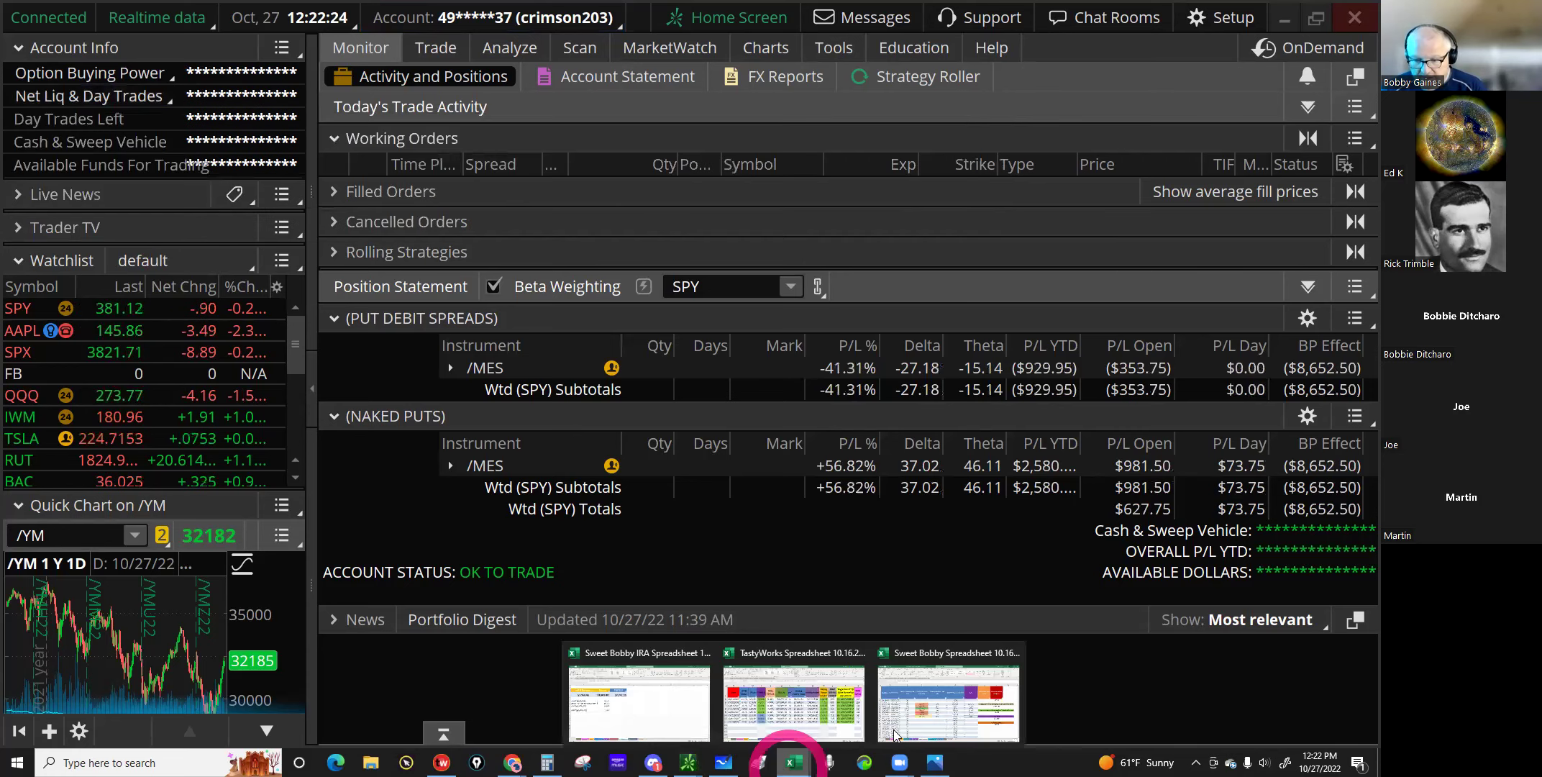
{"action": "left_click", "coordinate": [888, 703]}
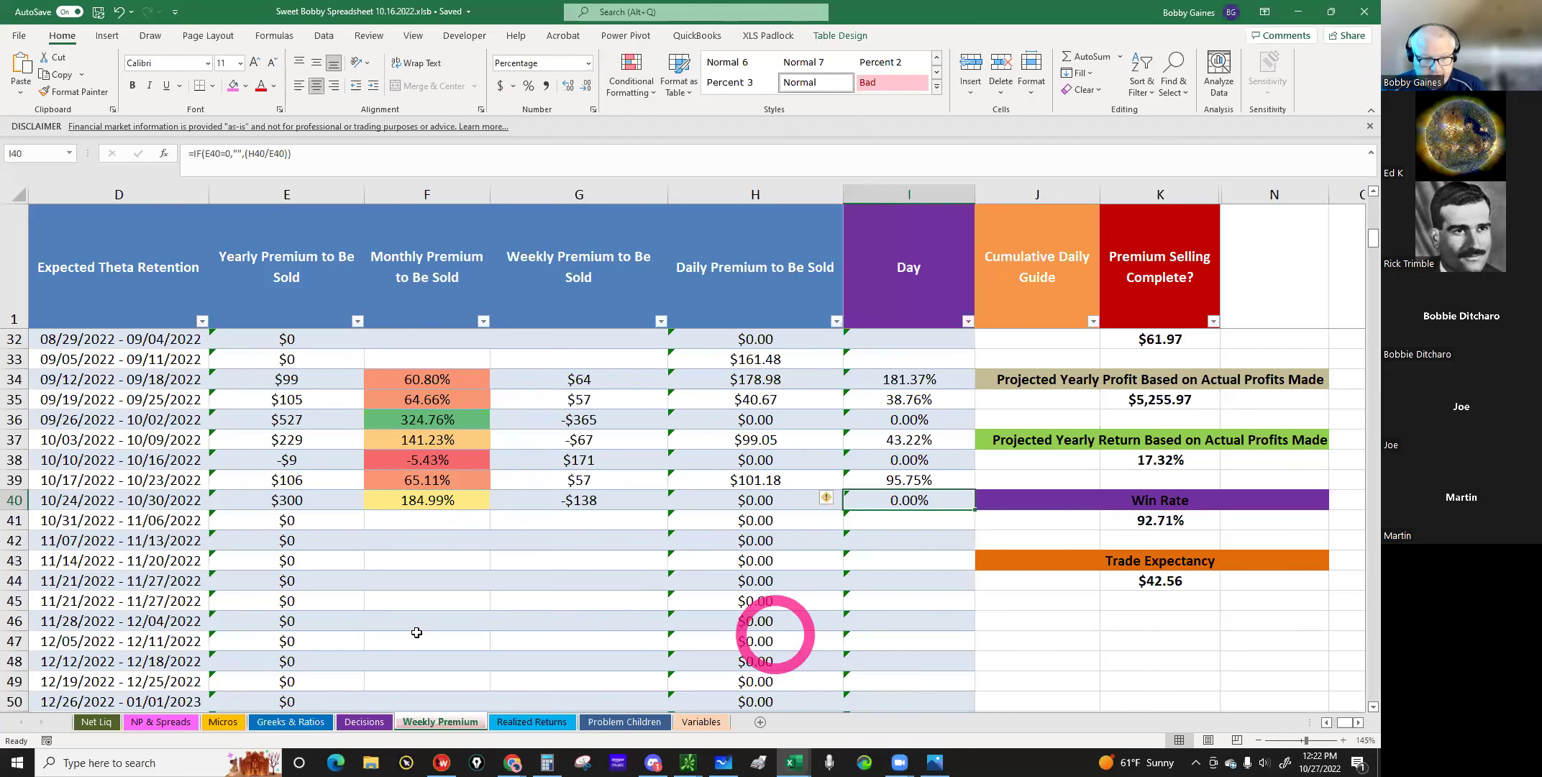
{"action": "left_click", "coordinate": [95, 721]}
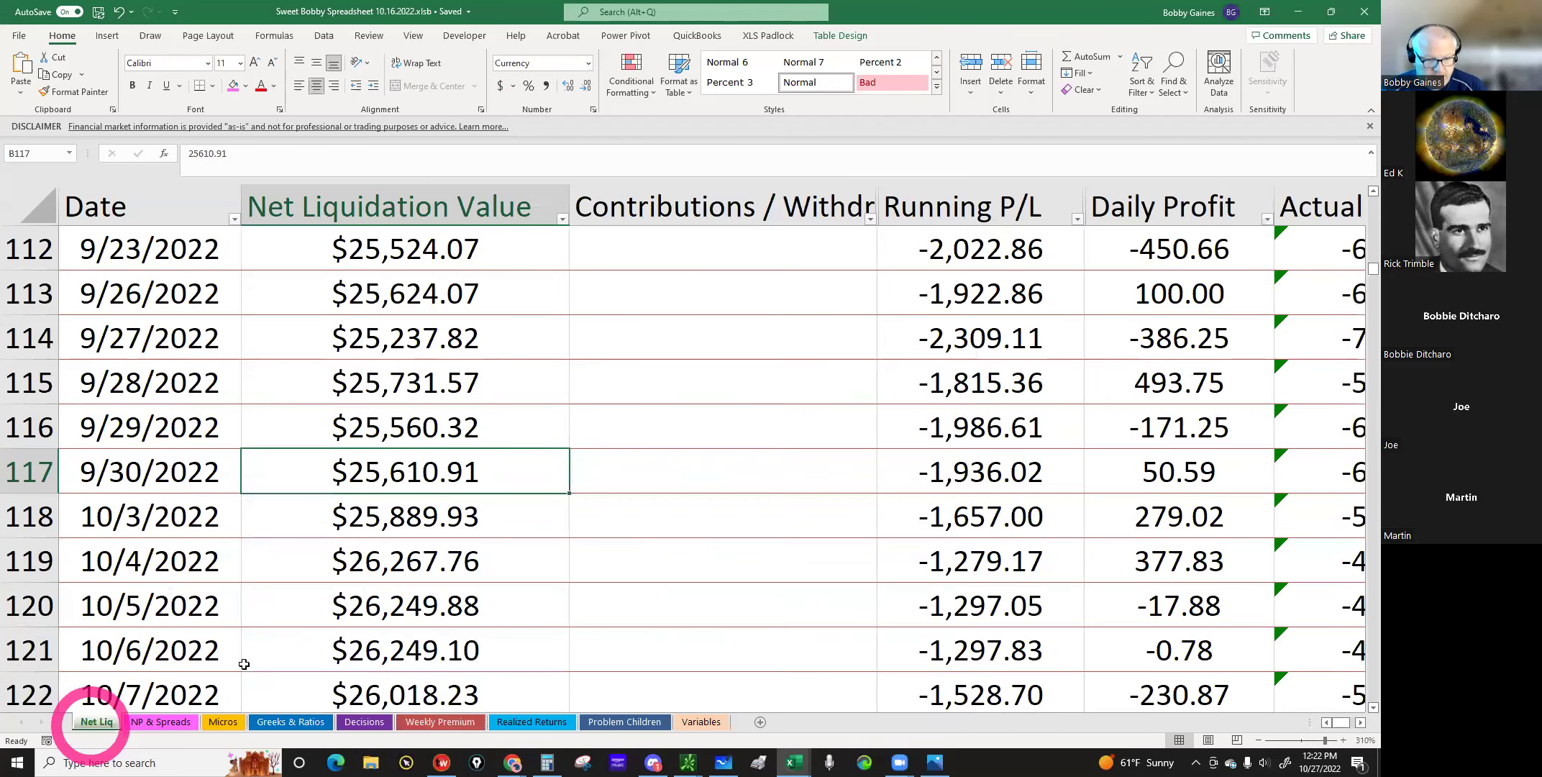
Step: Enter 26789 as the Net Liquidation Value in the first empty row, row 137
{"action": "scroll", "coordinate": [245, 662], "scroll_direction": "down", "scroll_amount": 3}
{"action": "scroll", "coordinate": [245, 662], "scroll_direction": "down", "scroll_amount": 3}
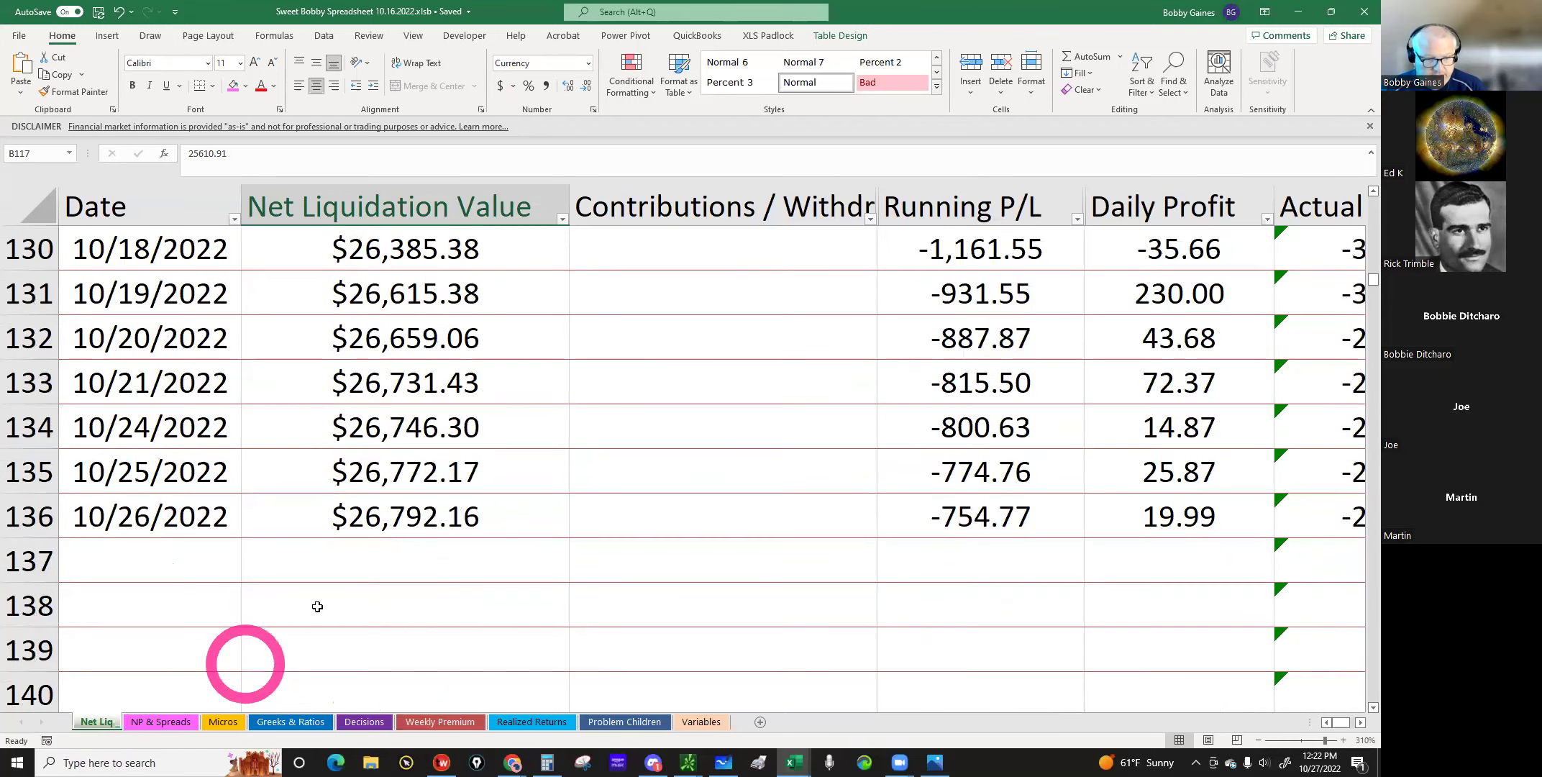
{"action": "left_click", "coordinate": [348, 560]}
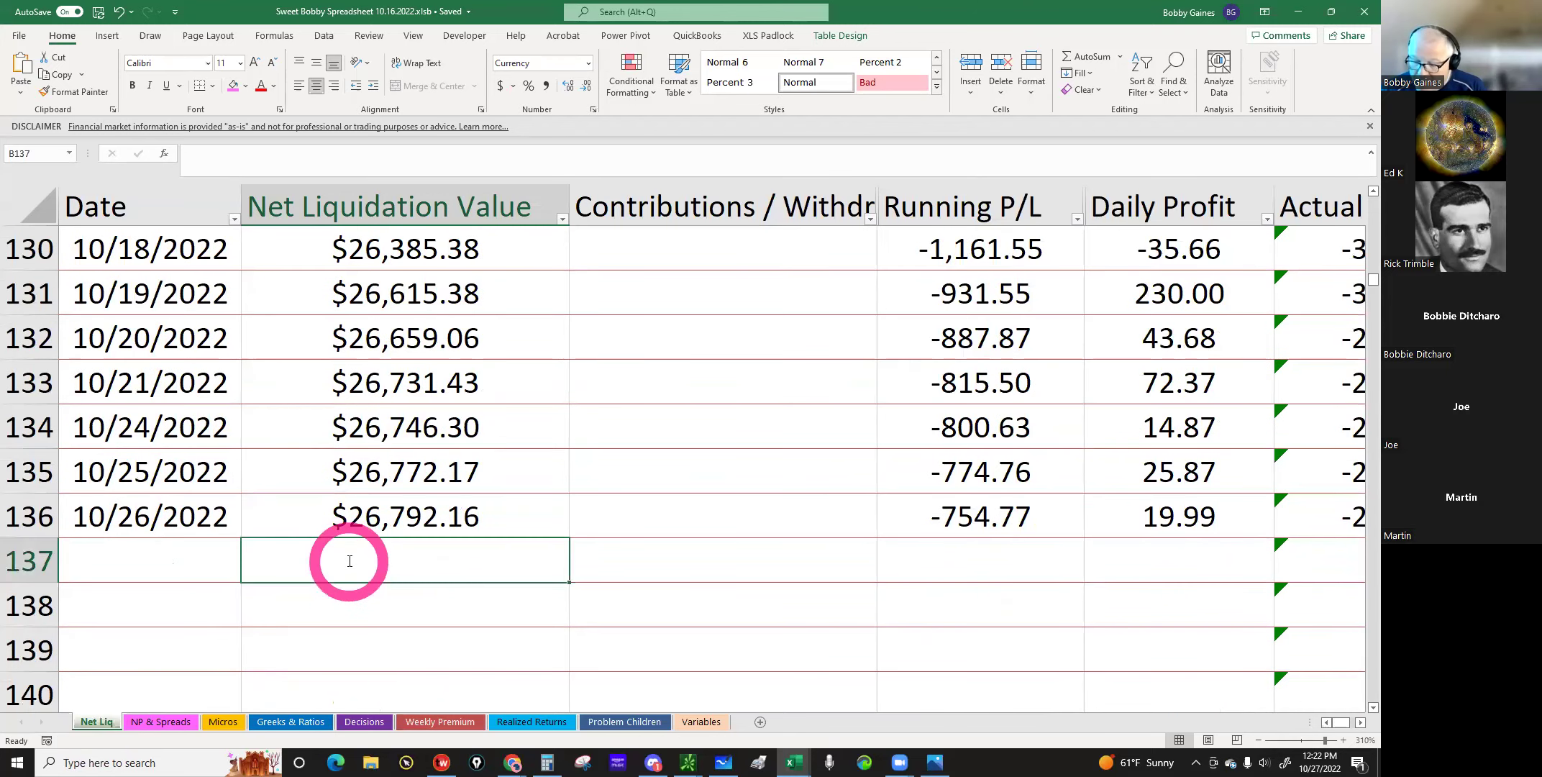
{"action": "type", "text": "26789"}
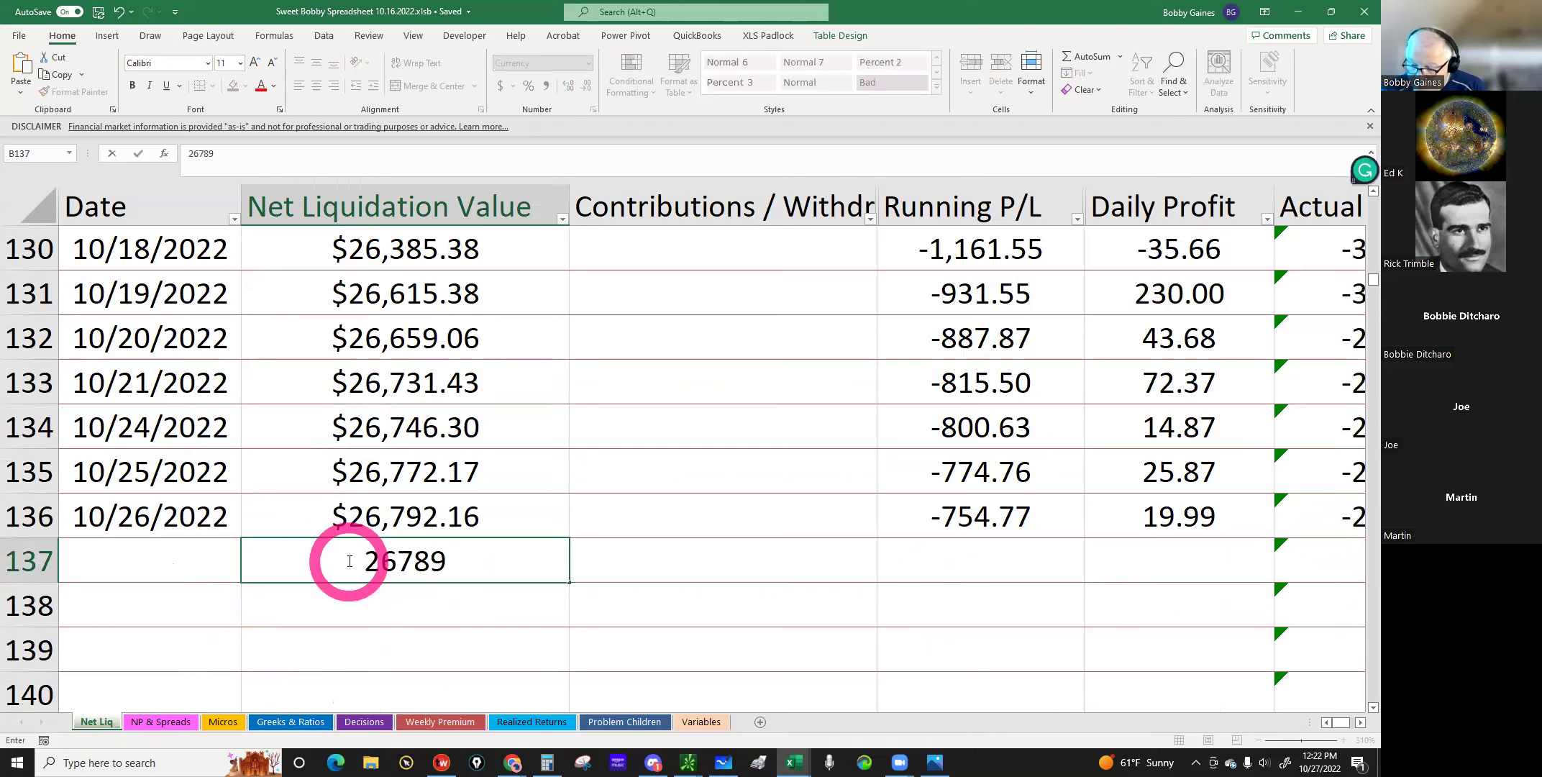
{"action": "key", "text": "Return"}
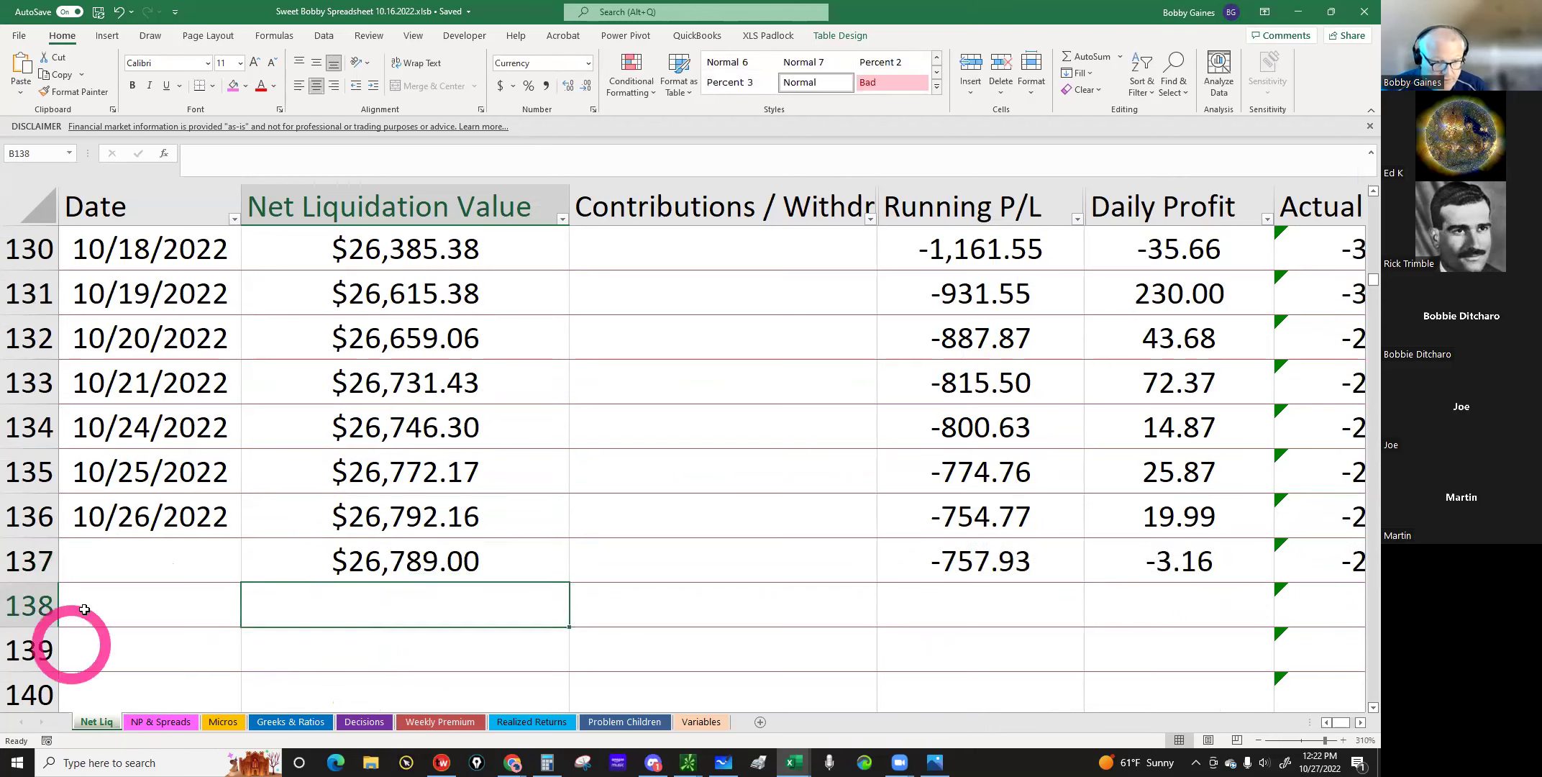
Step: Enter 10/27/22 as the date in row 137 and open the Greeks & Ratios sheet
{"action": "left_click", "coordinate": [93, 568]}
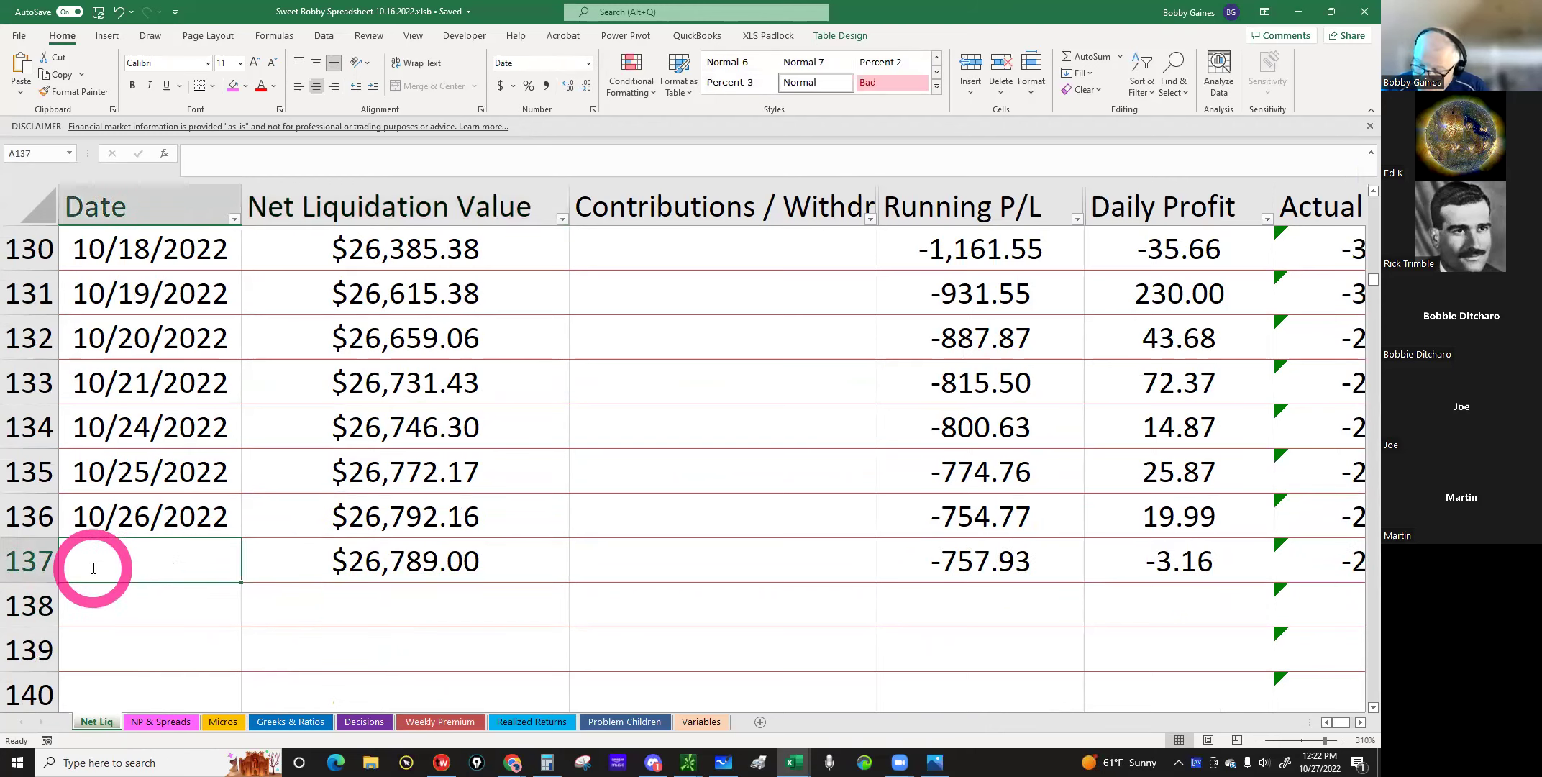
{"action": "type", "text": "10/27/22"}
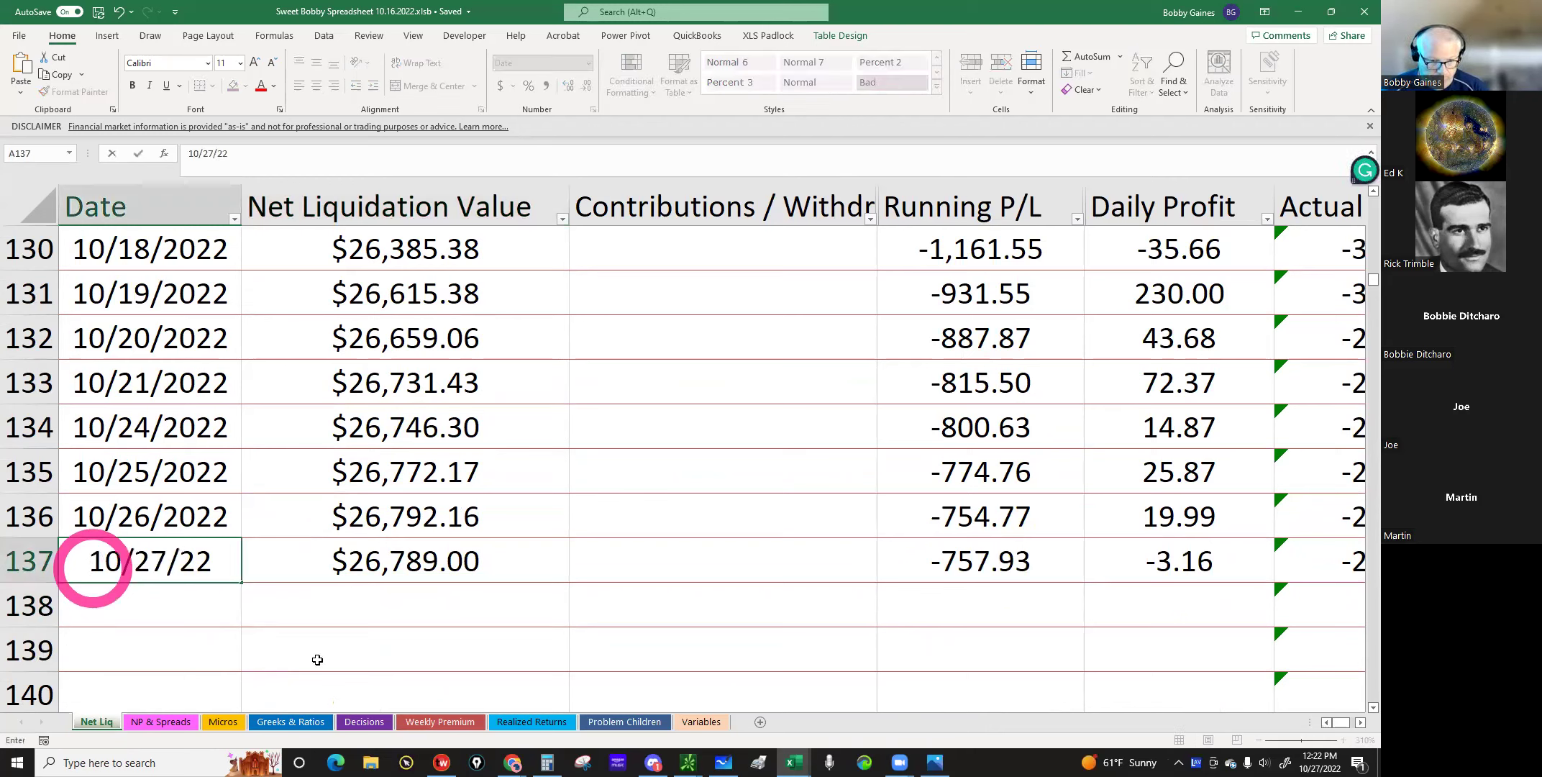
{"action": "key", "text": "Return"}
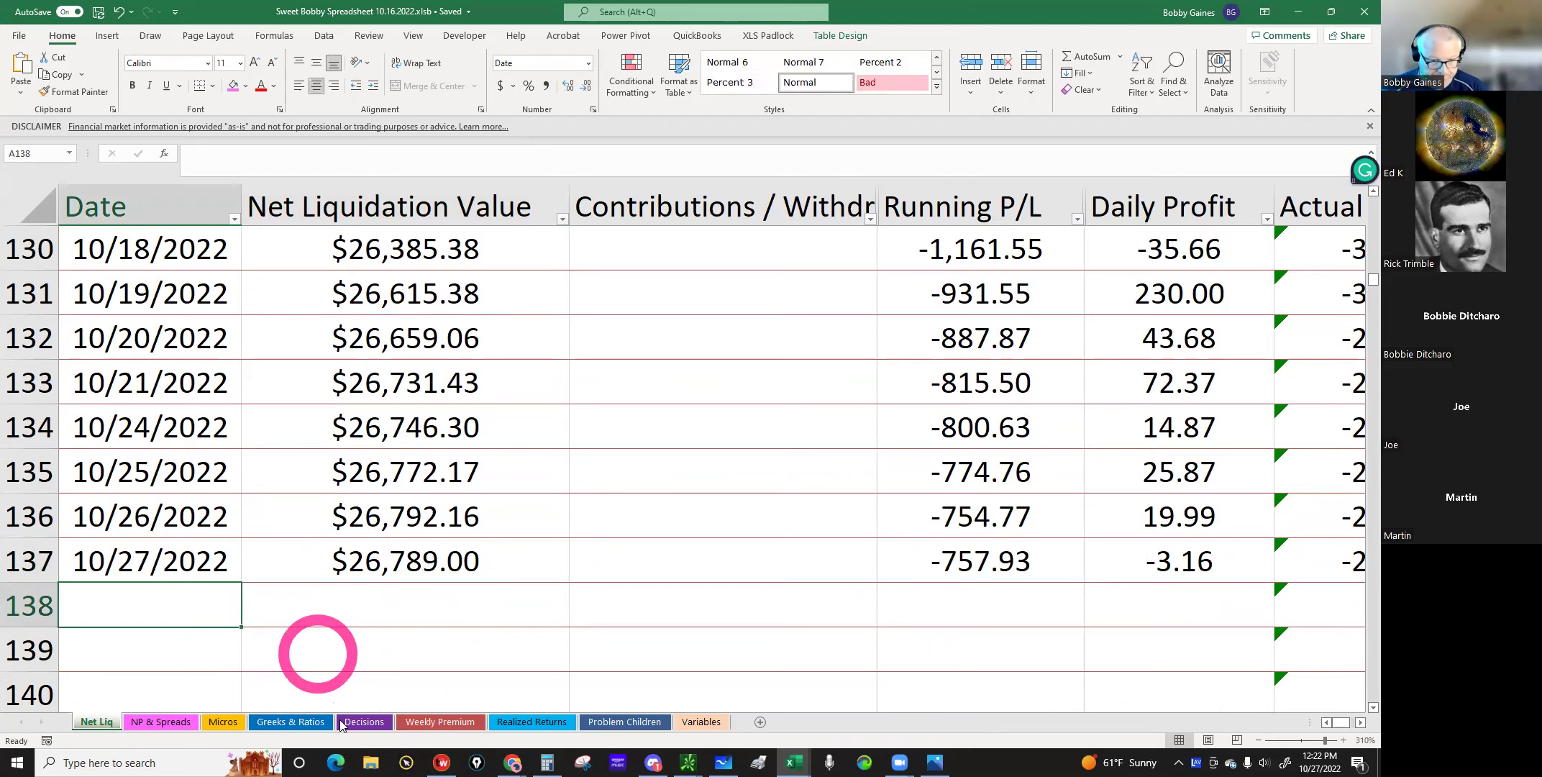
{"action": "left_click", "coordinate": [291, 721]}
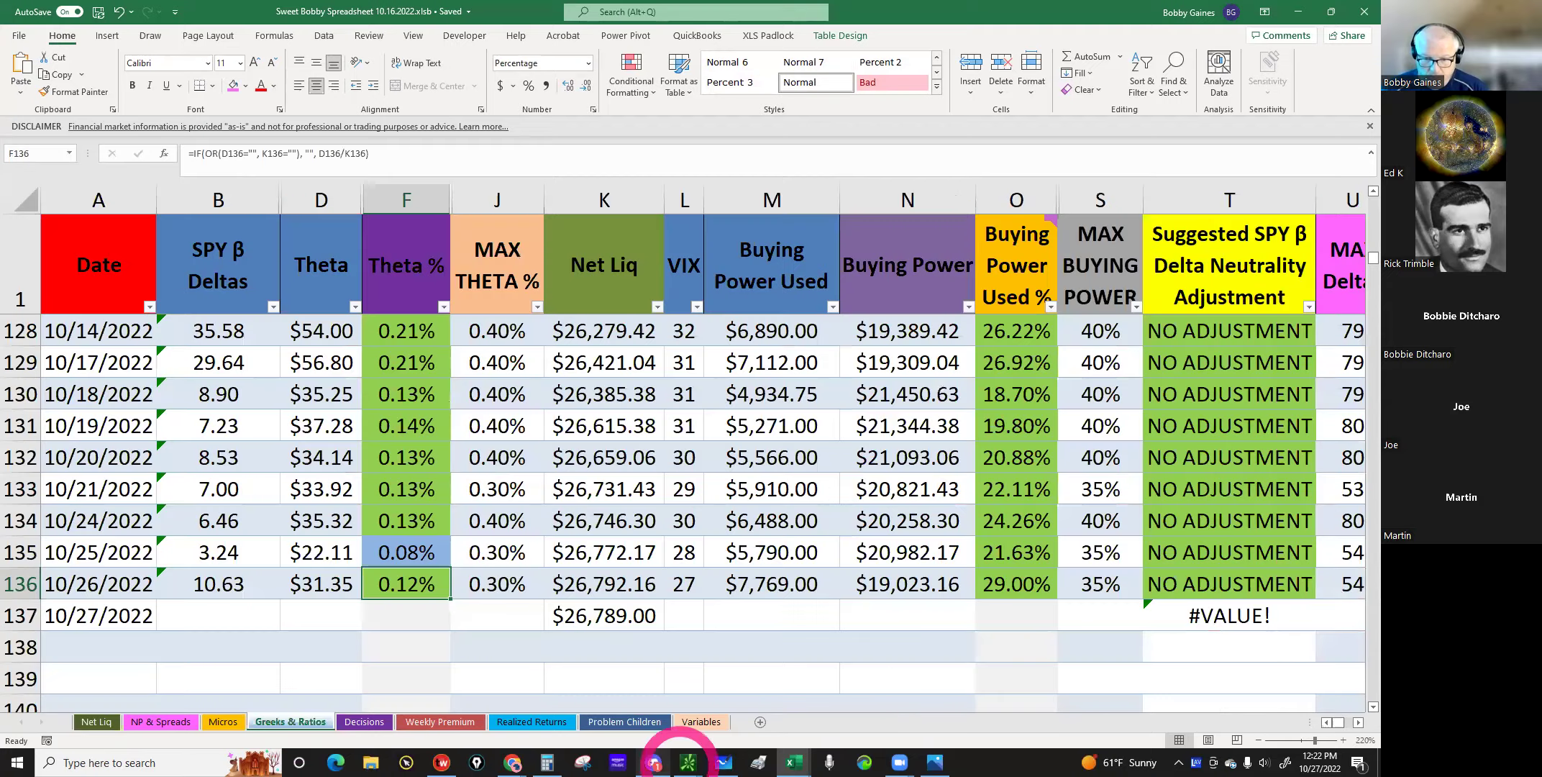
Step: Switch to thinkorswim, collapse the account sidebar and turn off group display in the Position Statement
{"action": "left_click", "coordinate": [687, 760]}
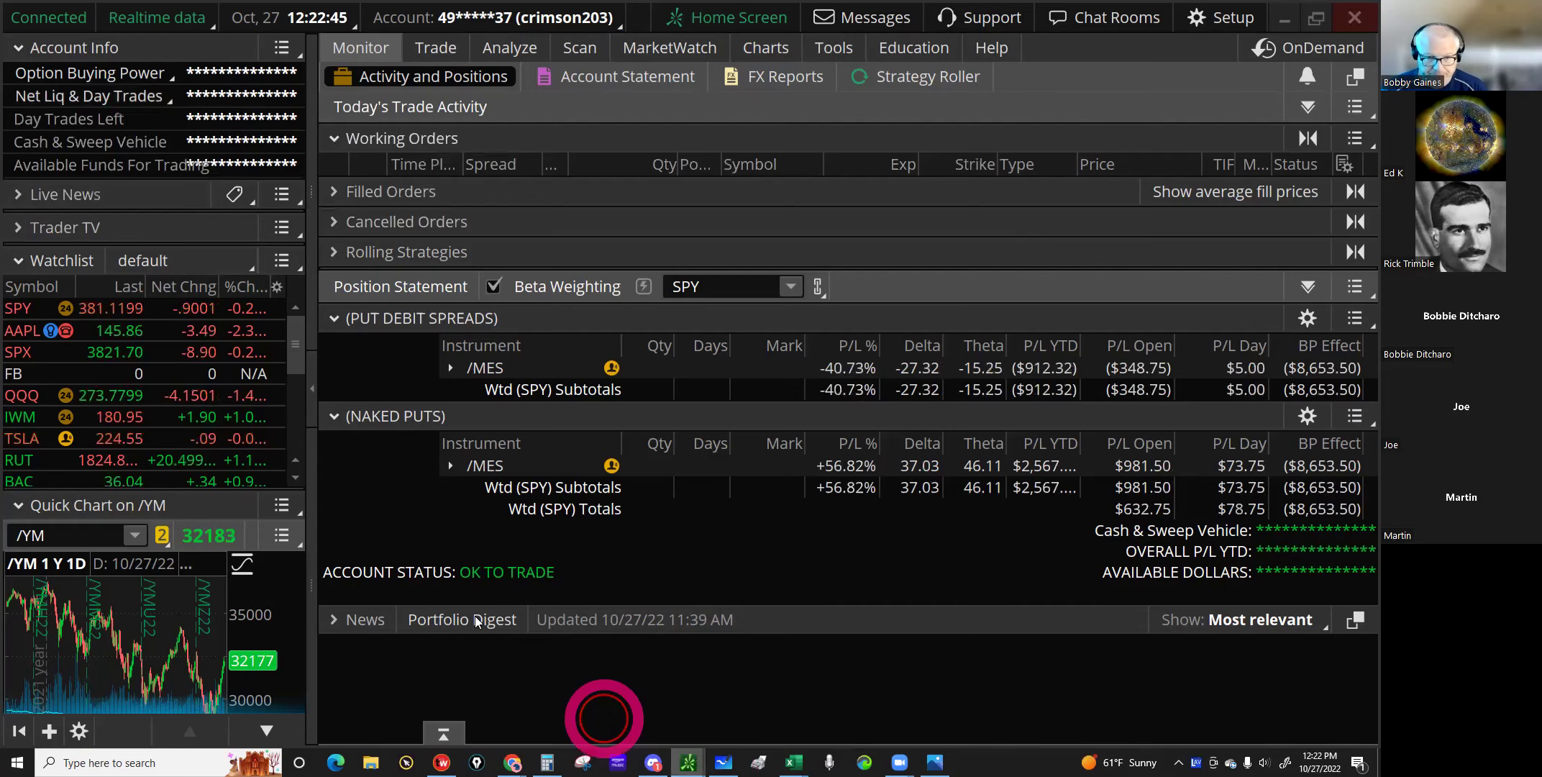
{"action": "left_click", "coordinate": [312, 389]}
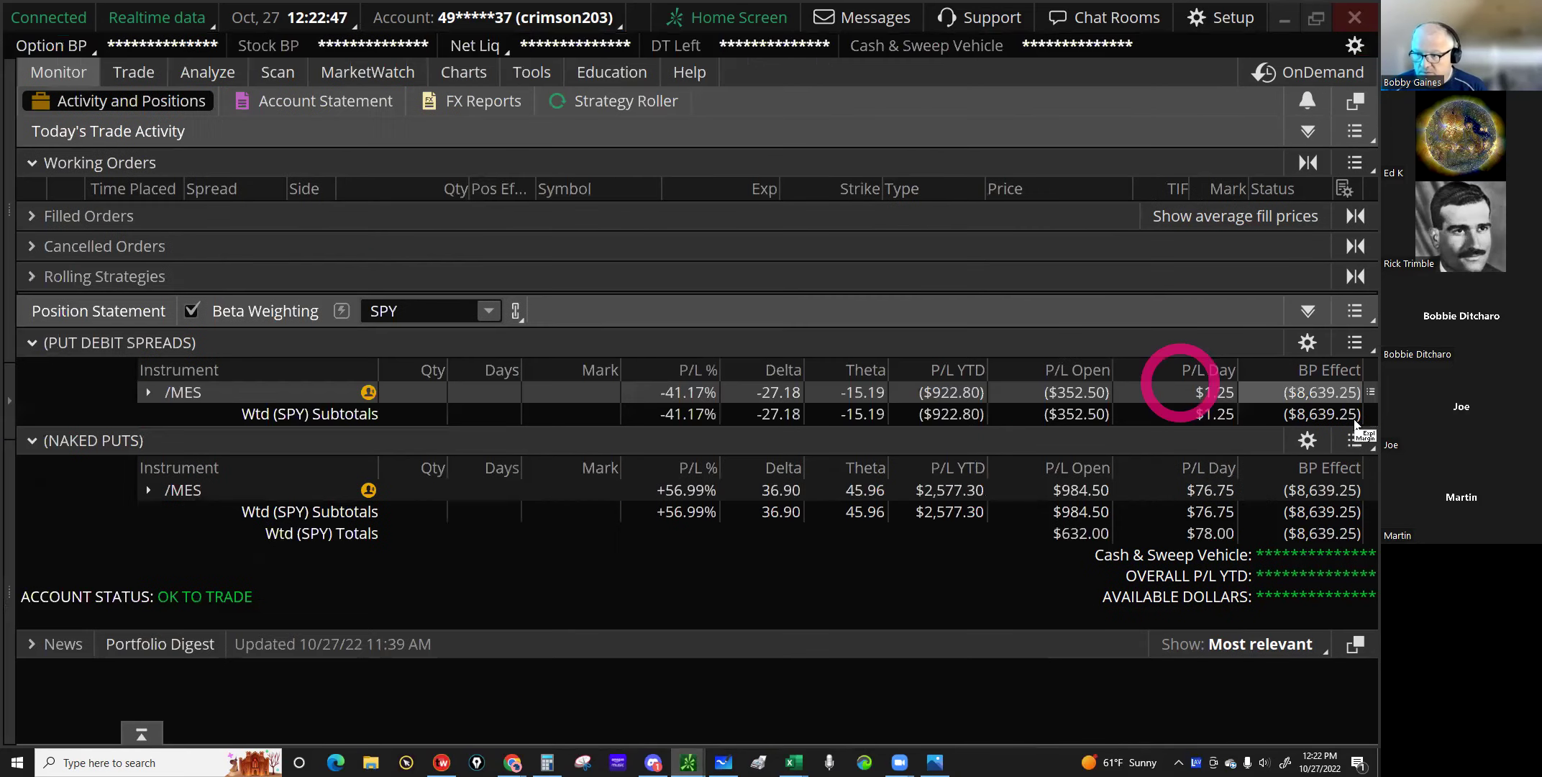
{"action": "left_click", "coordinate": [1356, 311]}
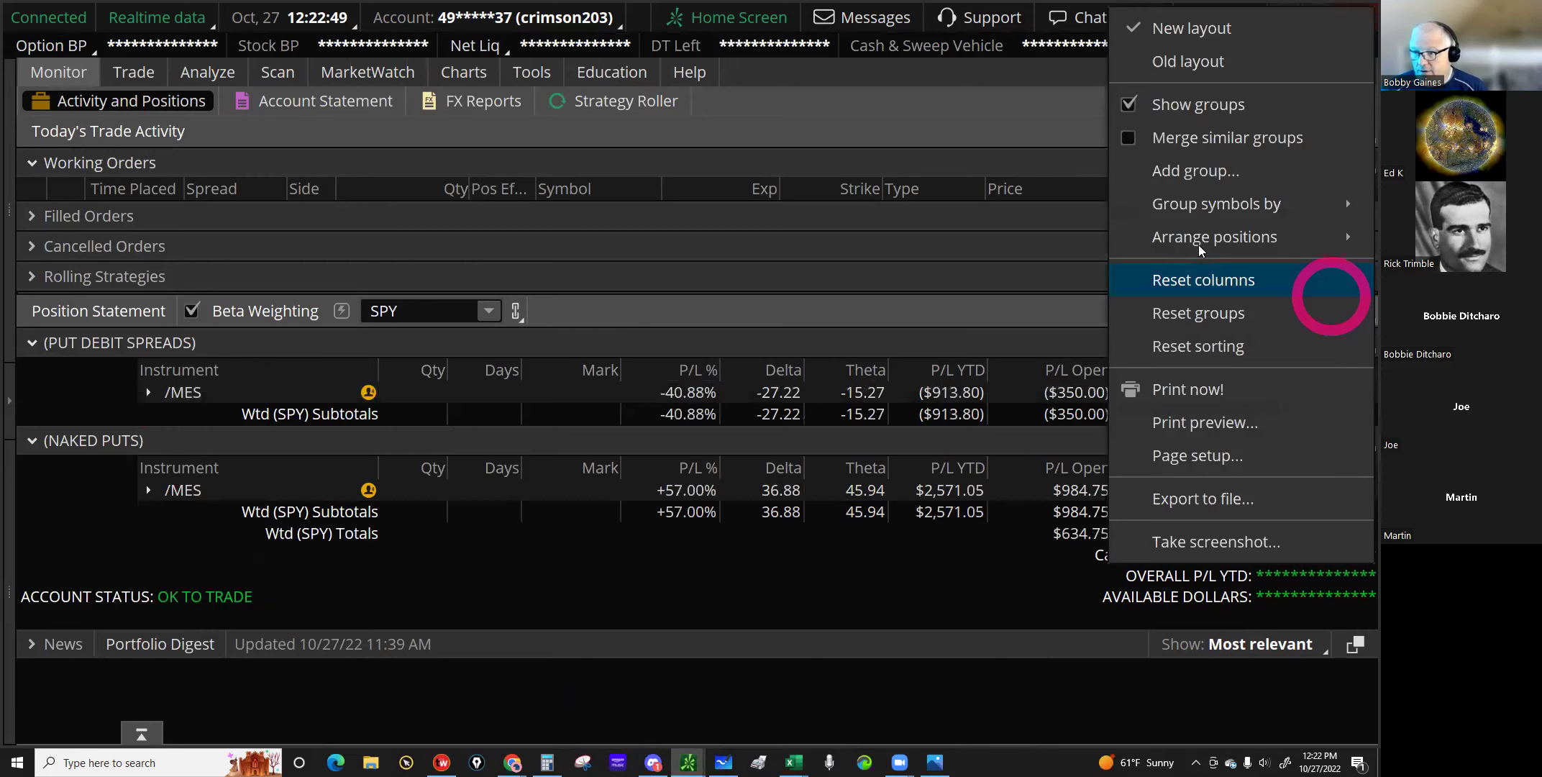
{"action": "left_click", "coordinate": [1127, 108]}
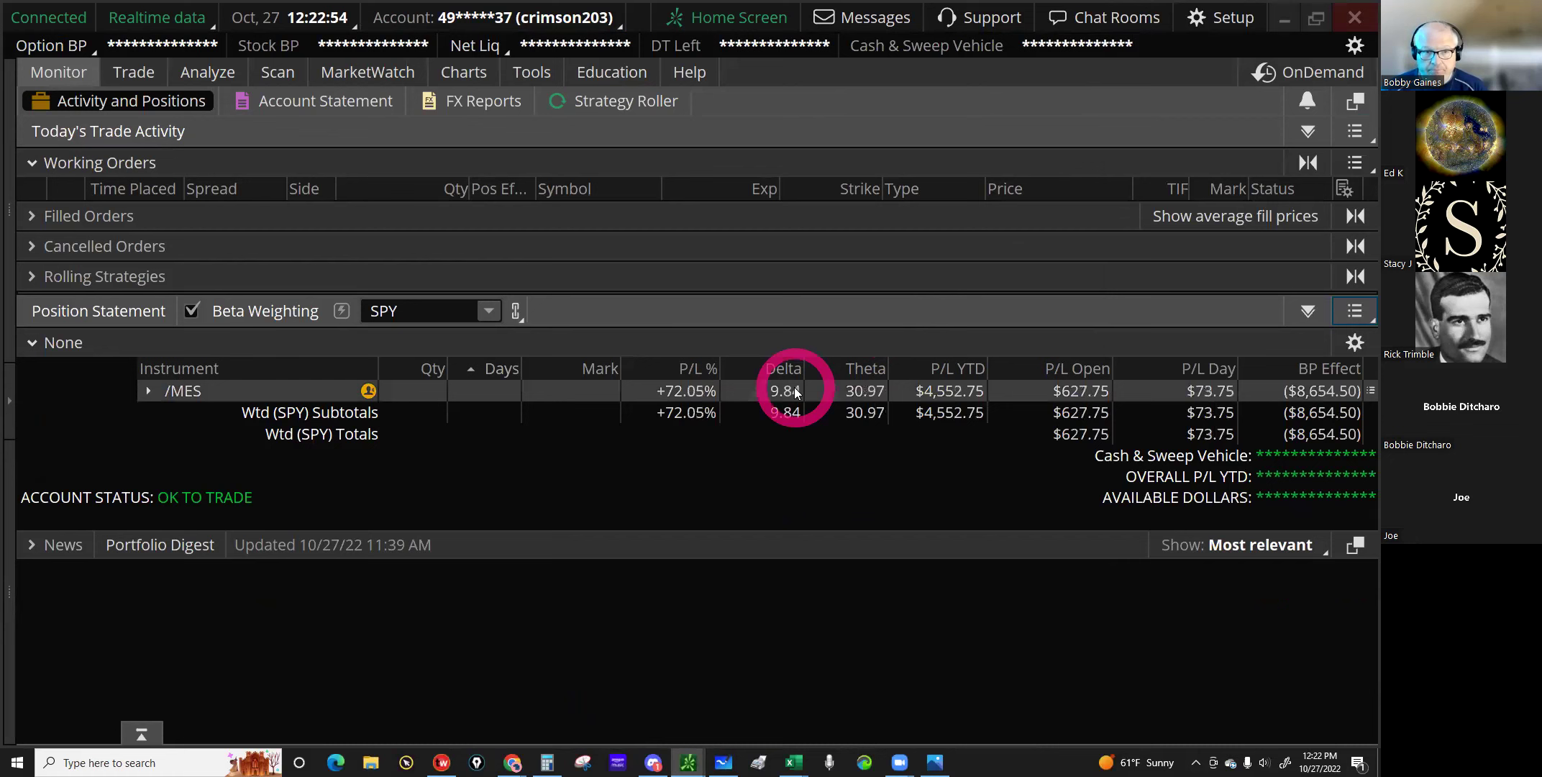
Step: Return to the Excel workbook and check the 10/27/2022 net liquidation entry on the Net Liq sheet
{"action": "left_click", "coordinate": [794, 761]}
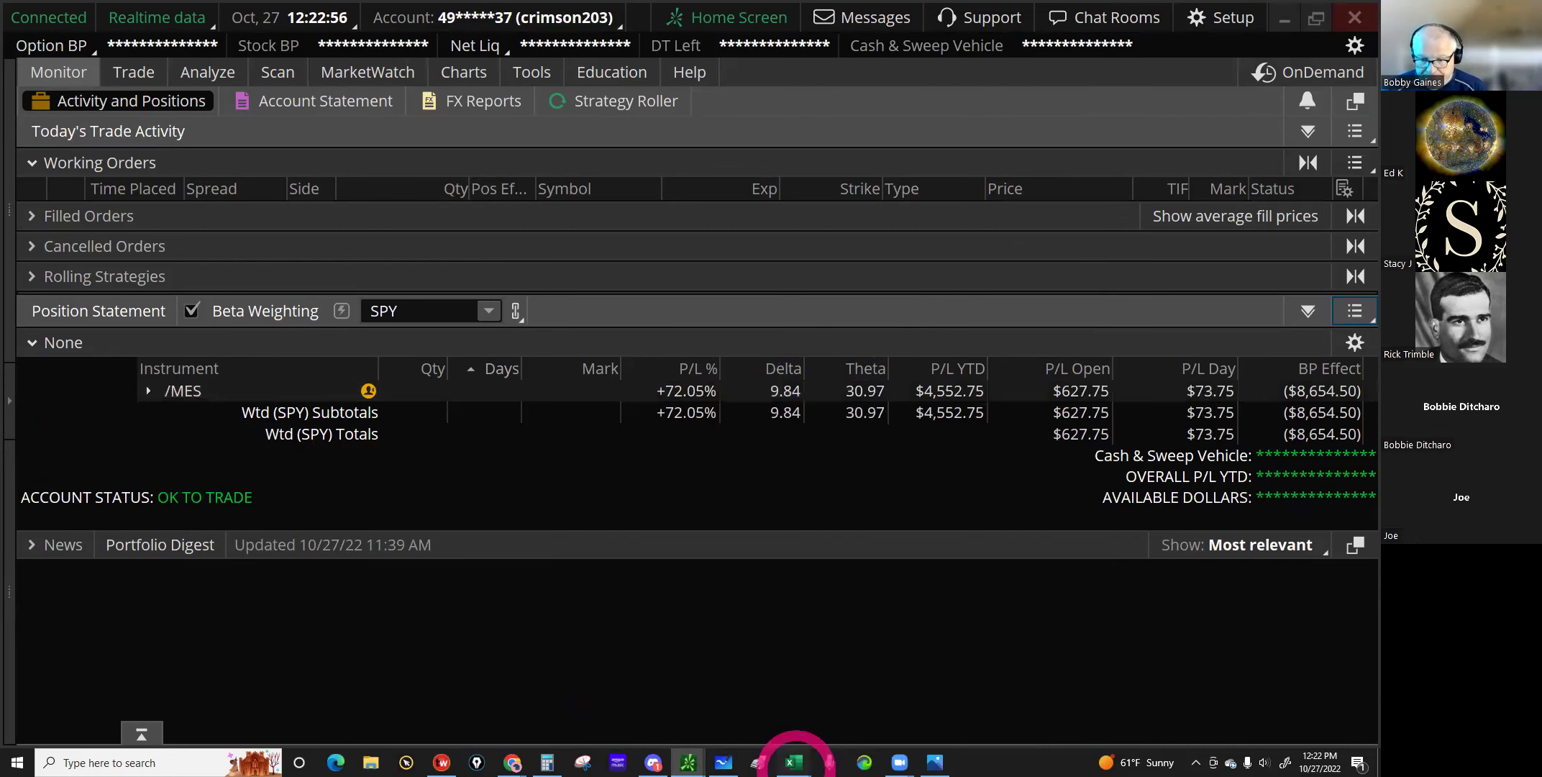
{"action": "left_click", "coordinate": [919, 719]}
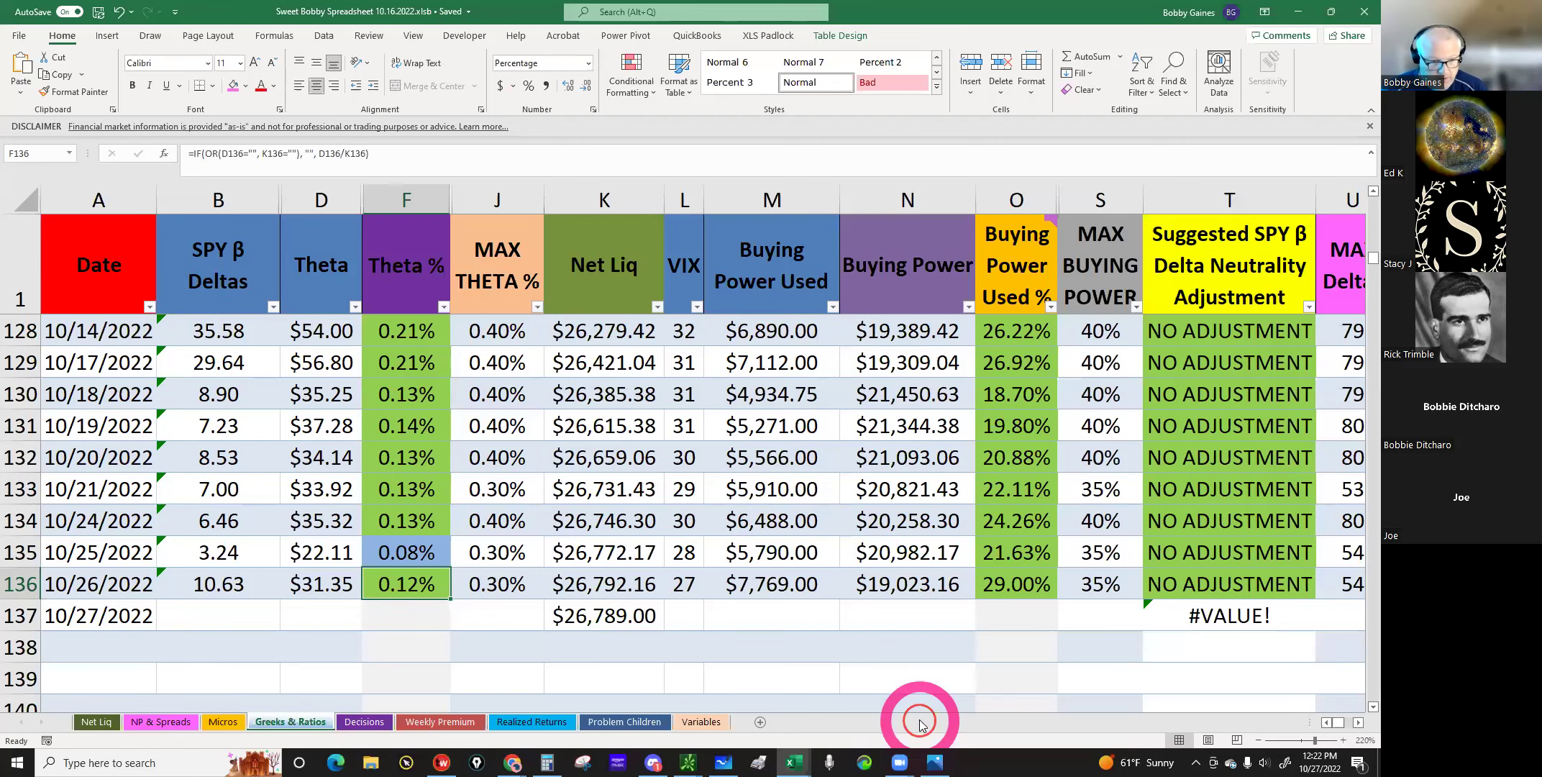
{"action": "left_click", "coordinate": [246, 638]}
{"action": "left_click", "coordinate": [106, 721]}
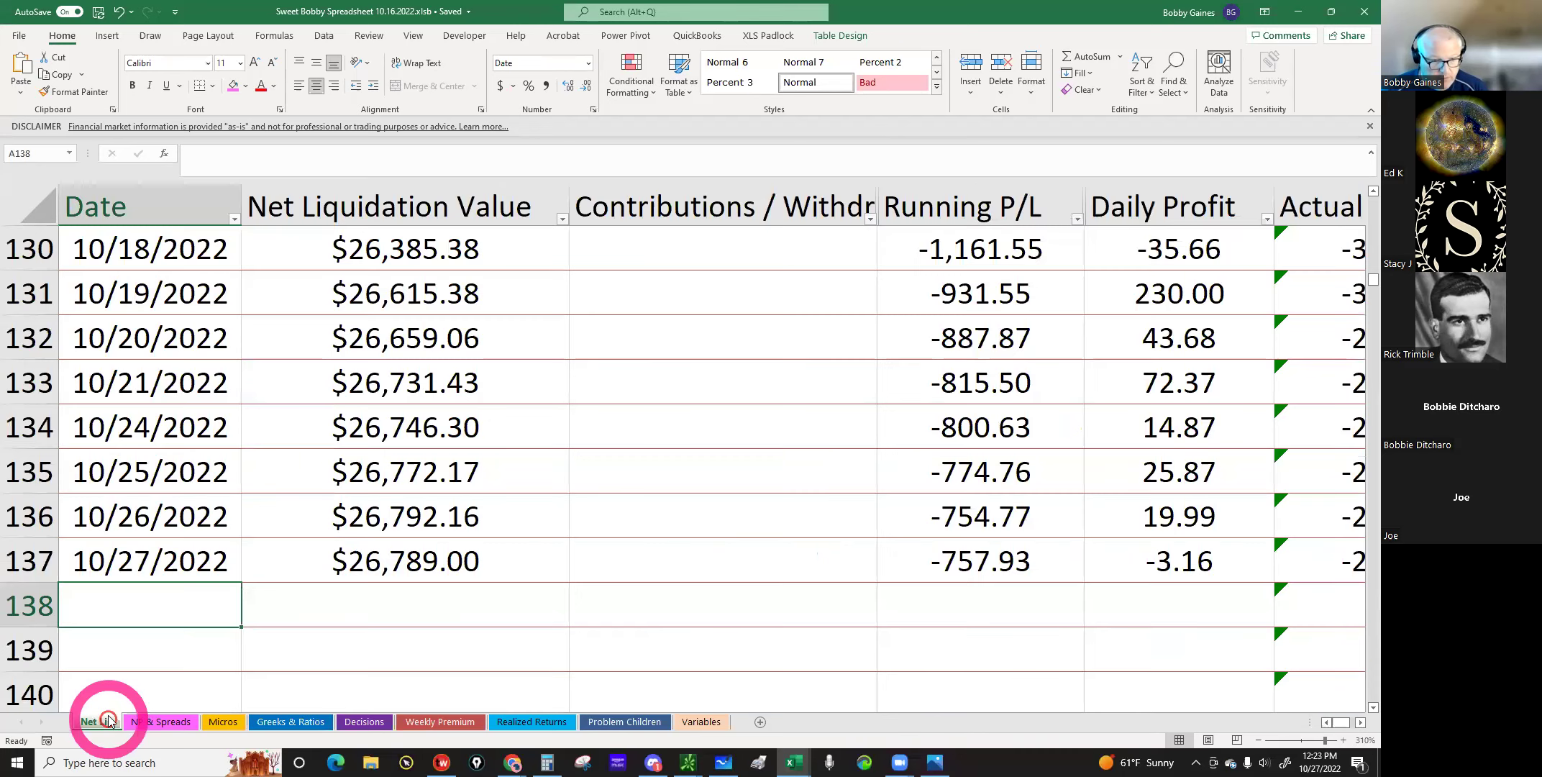
{"action": "left_click", "coordinate": [174, 601]}
{"action": "left_click", "coordinate": [377, 561]}
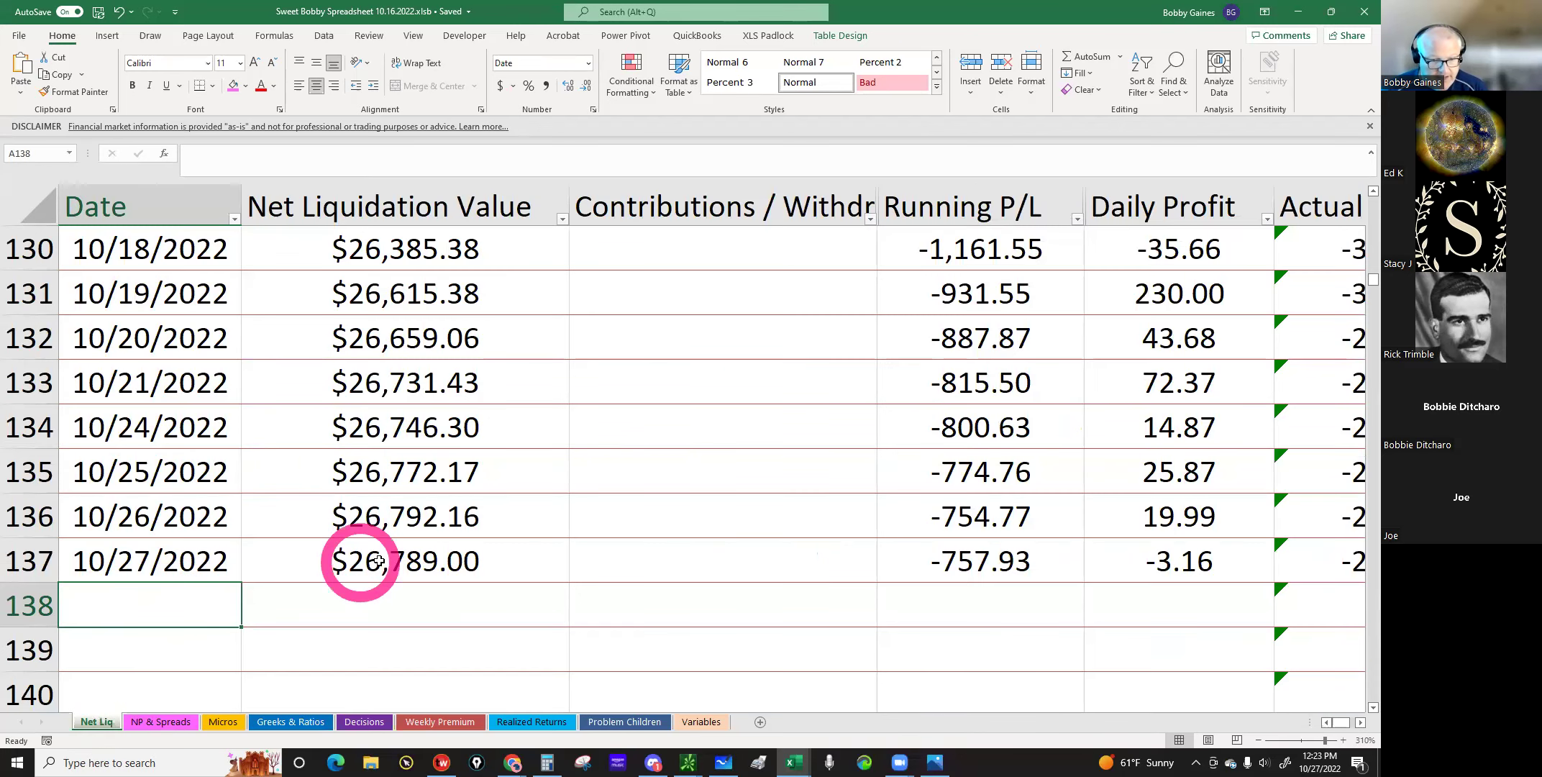
Step: Switch to thinkorswim, expand the account sidebar and check today's figure in the 5 Day Net Liquidating Value details
{"action": "left_click", "coordinate": [700, 741]}
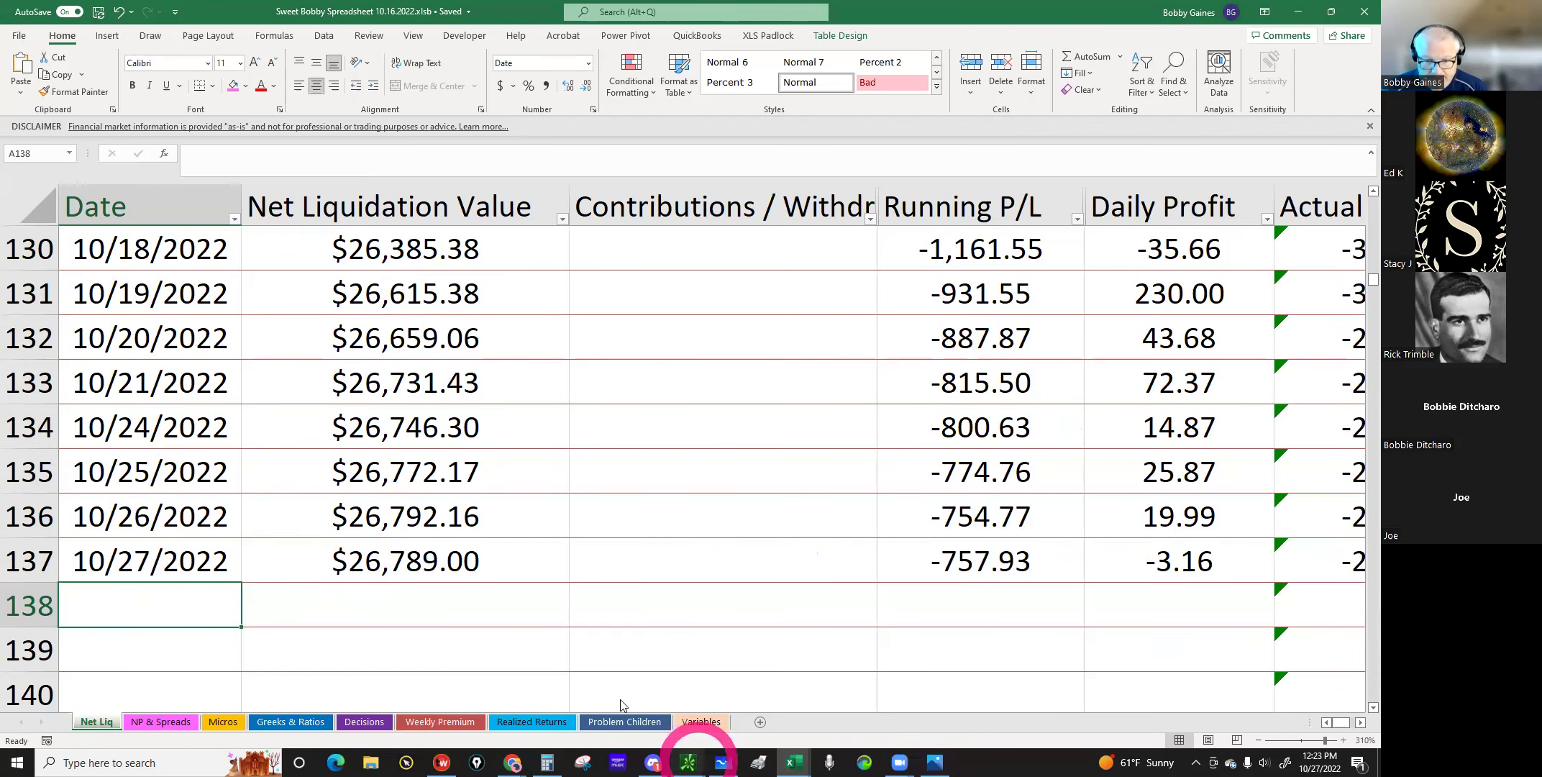
{"action": "left_click", "coordinate": [46, 205]}
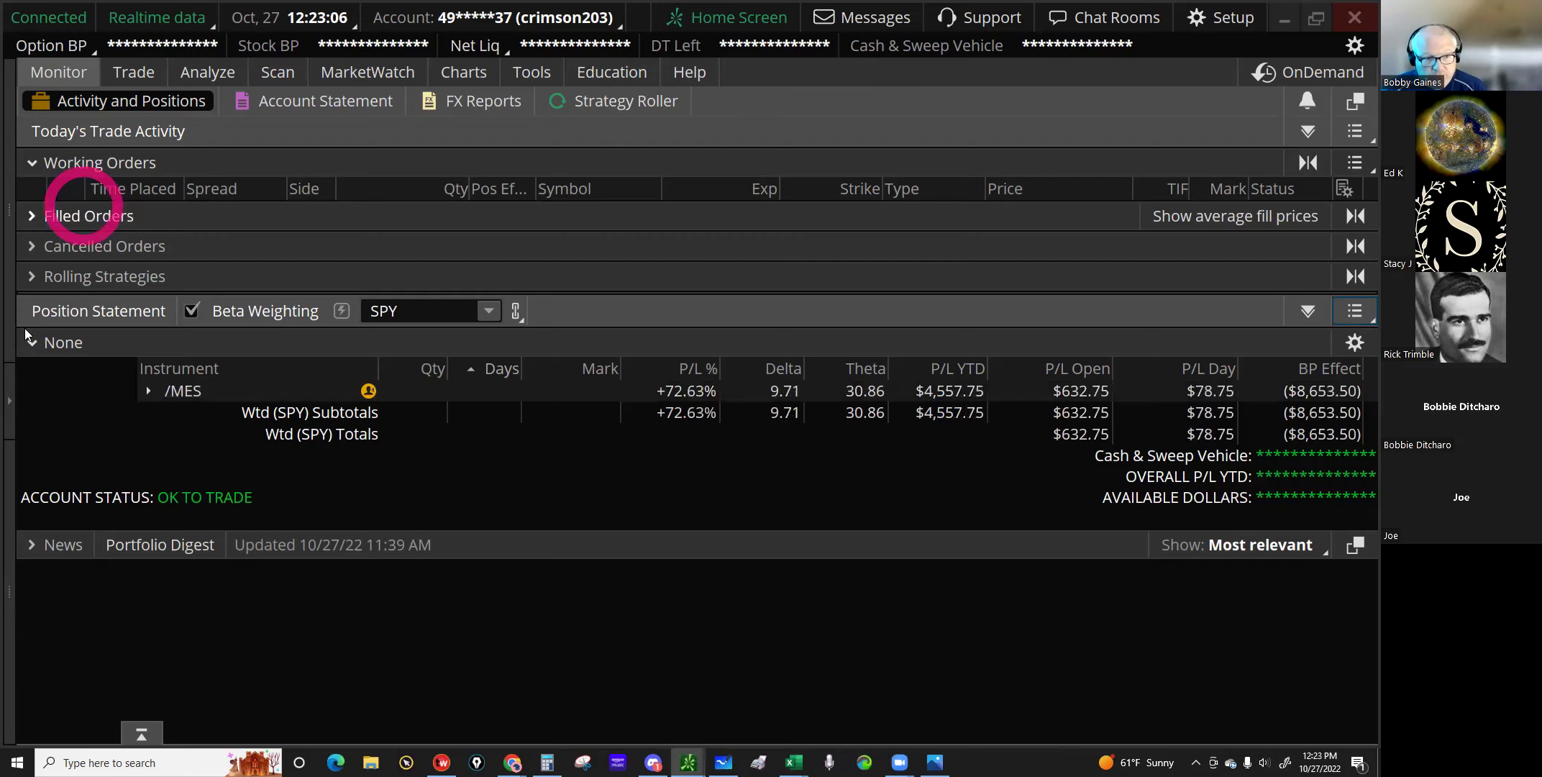
{"action": "left_click", "coordinate": [7, 453]}
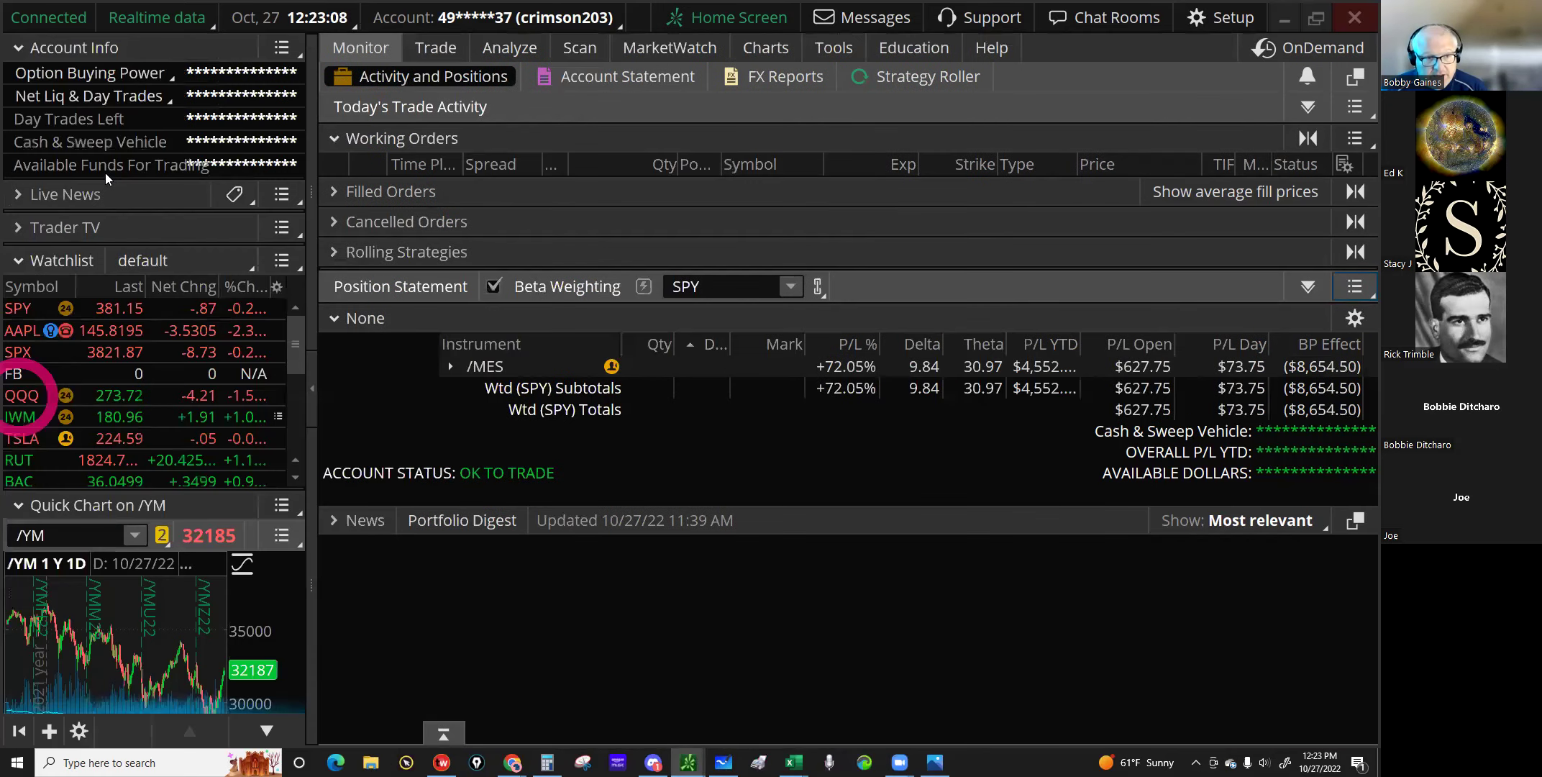
{"action": "left_click", "coordinate": [138, 106]}
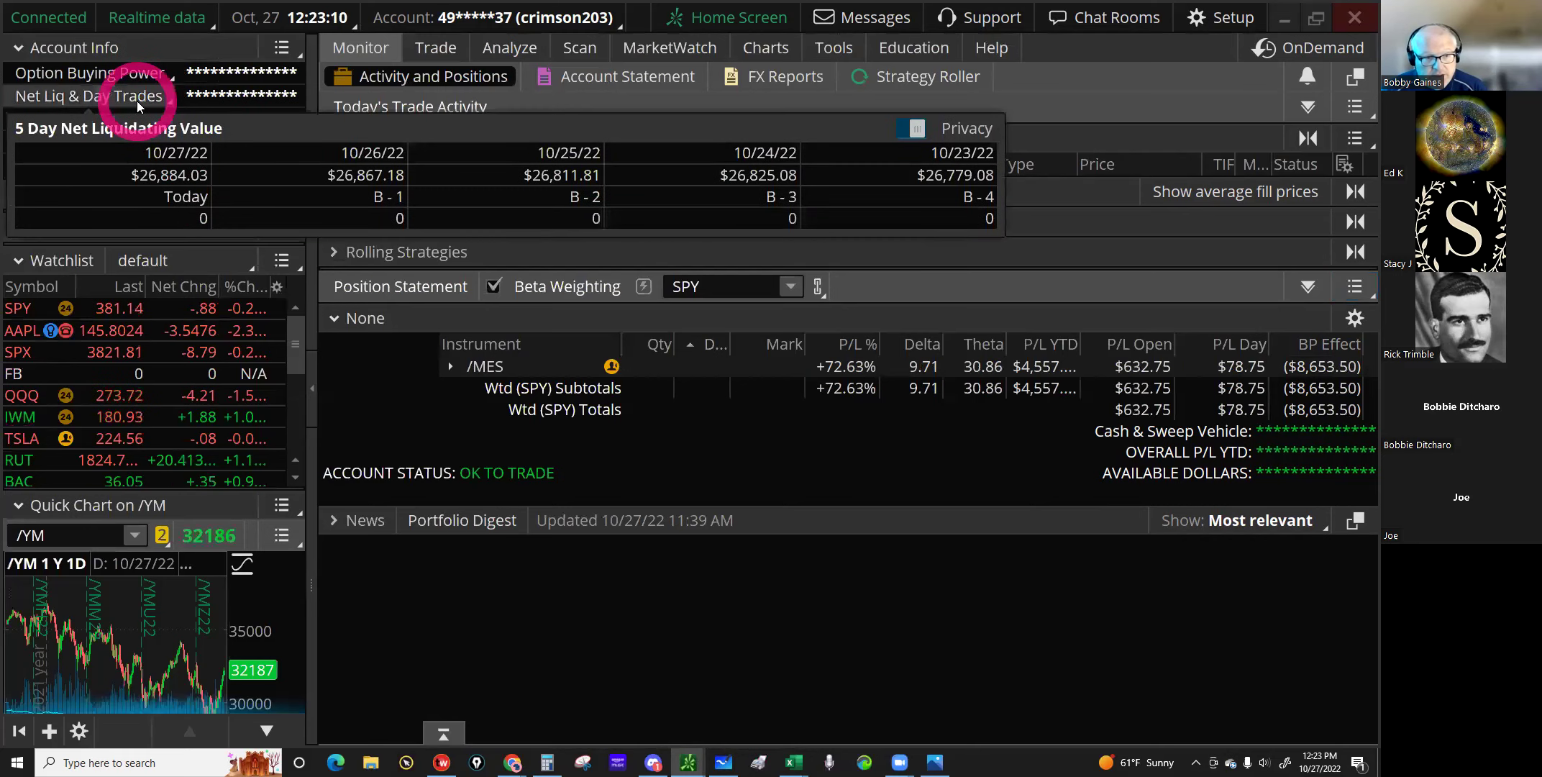
{"action": "left_click", "coordinate": [166, 181]}
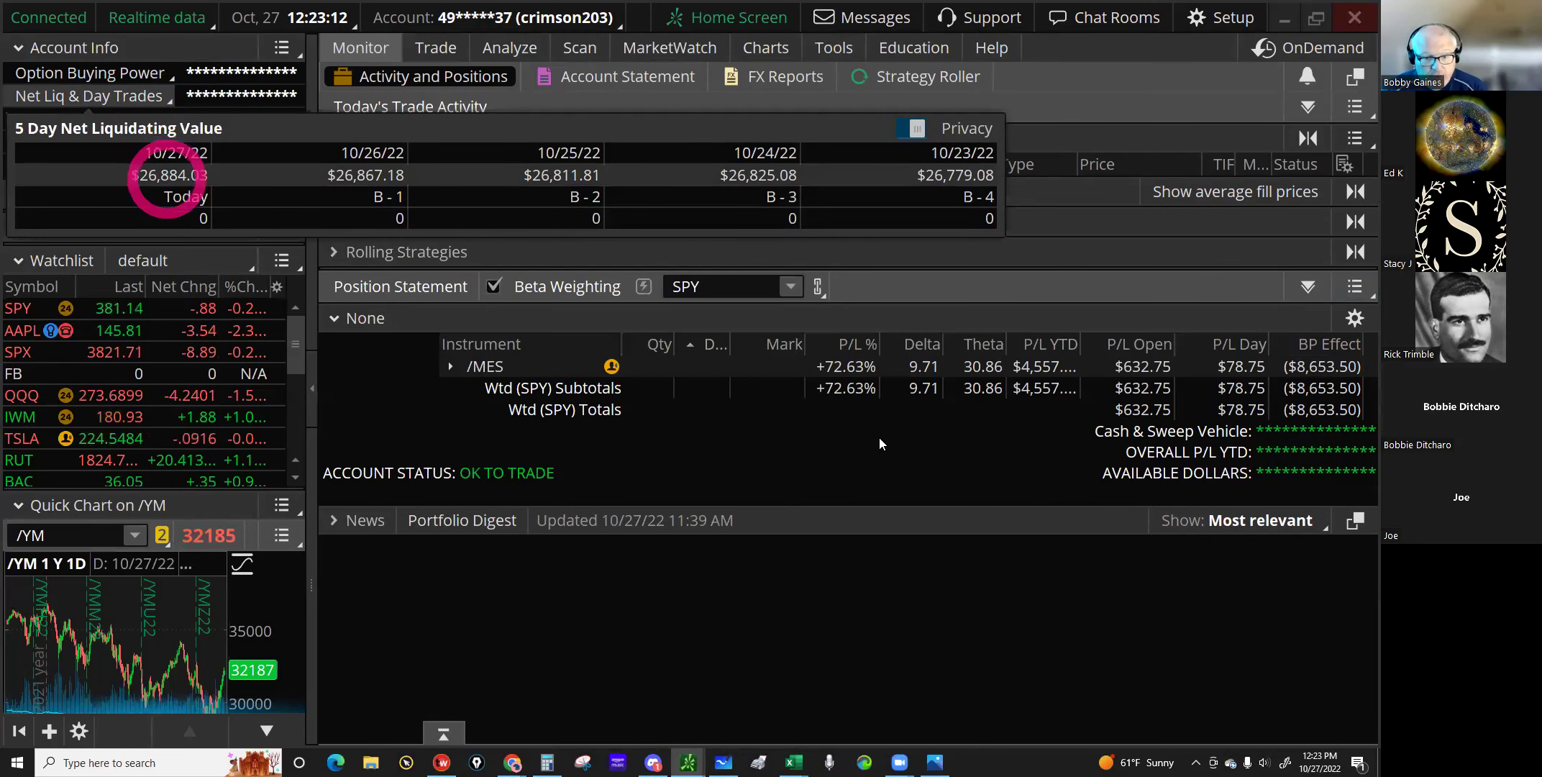
Step: Switch back to the Excel workbook and set the 10/27/2022 Net Liquidation Value to 26884
{"action": "left_click", "coordinate": [793, 761]}
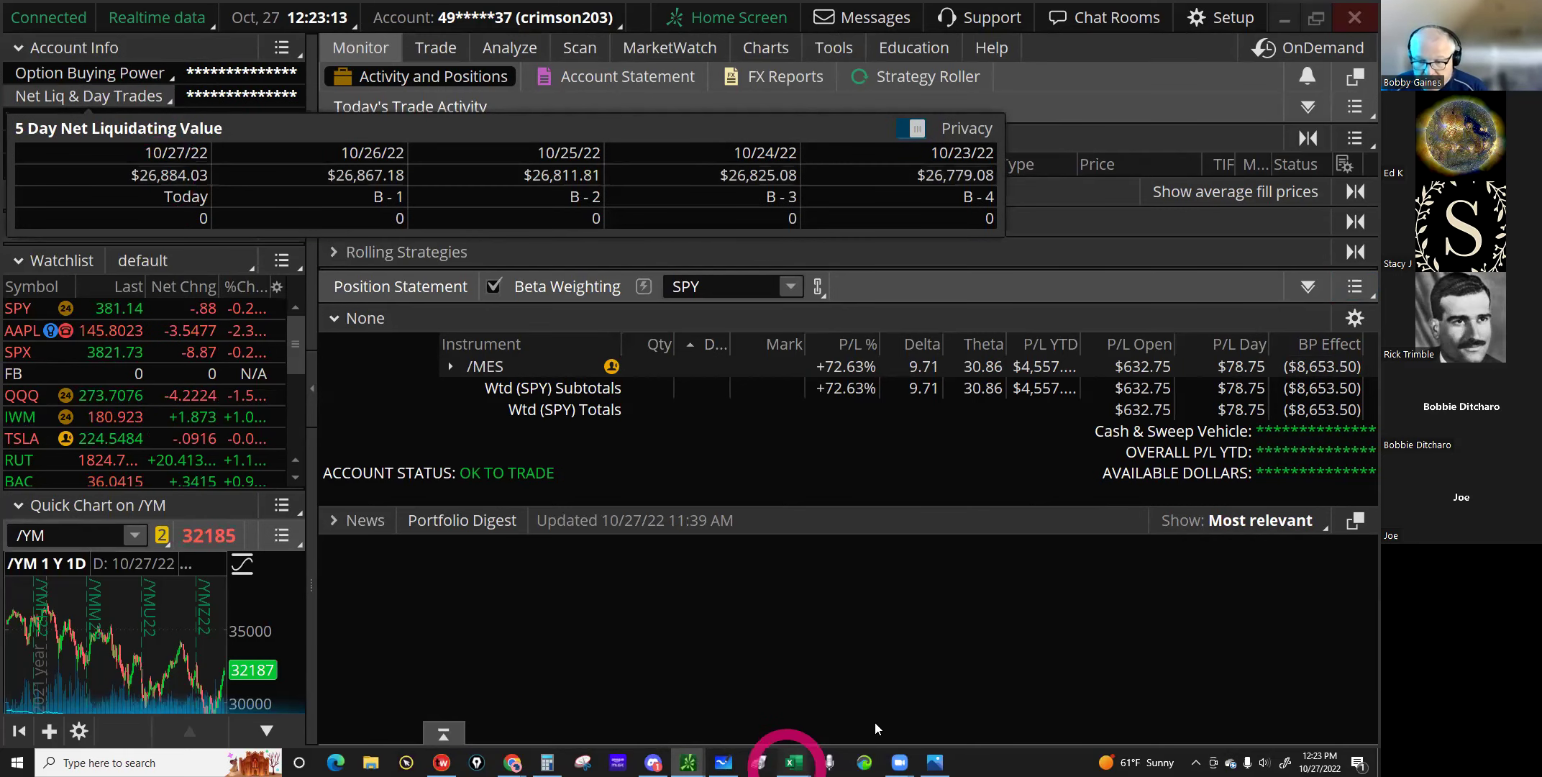
{"action": "left_click", "coordinate": [922, 708]}
{"action": "left_click", "coordinate": [392, 563]}
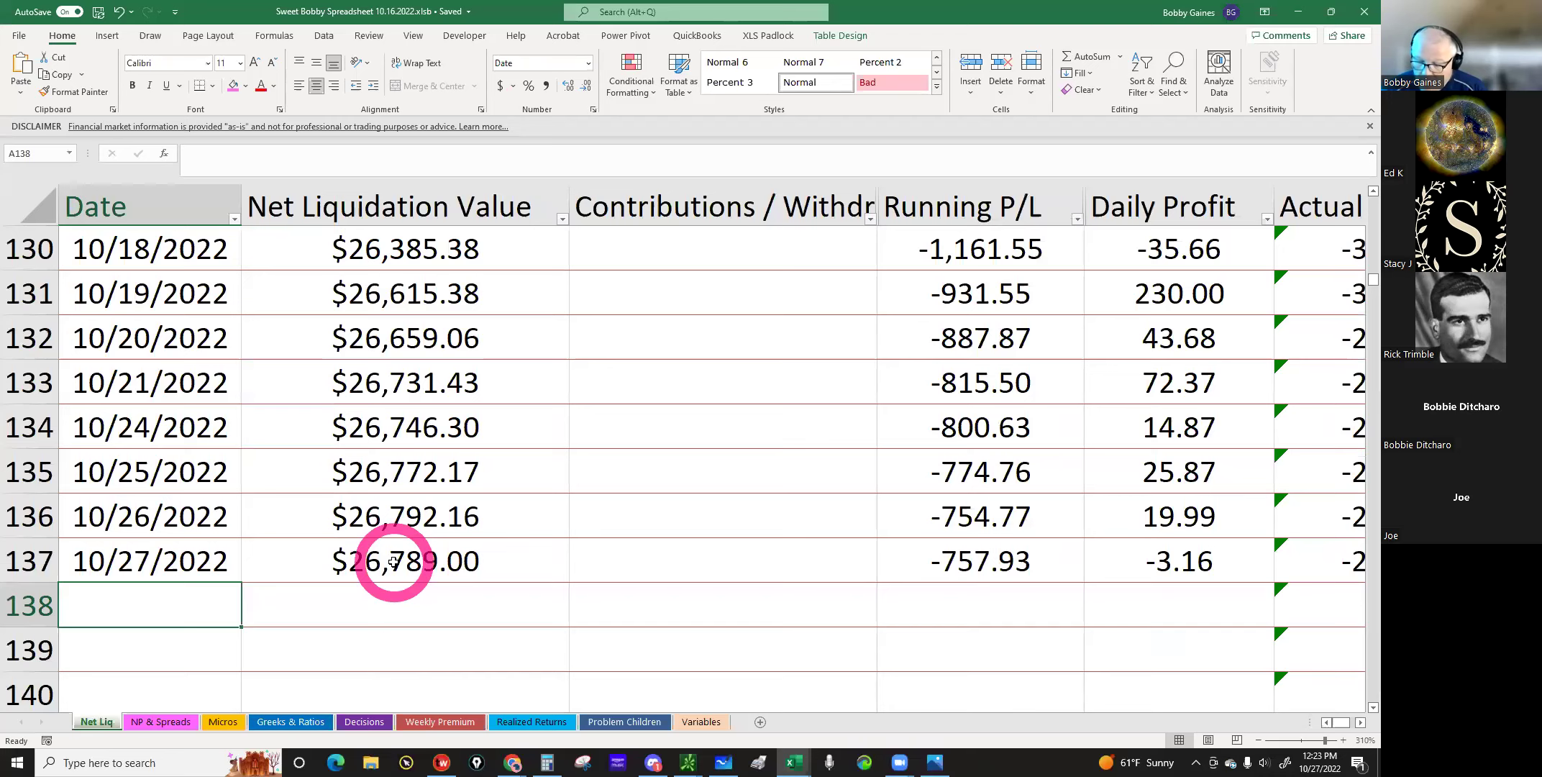
{"action": "type", "text": "26884"}
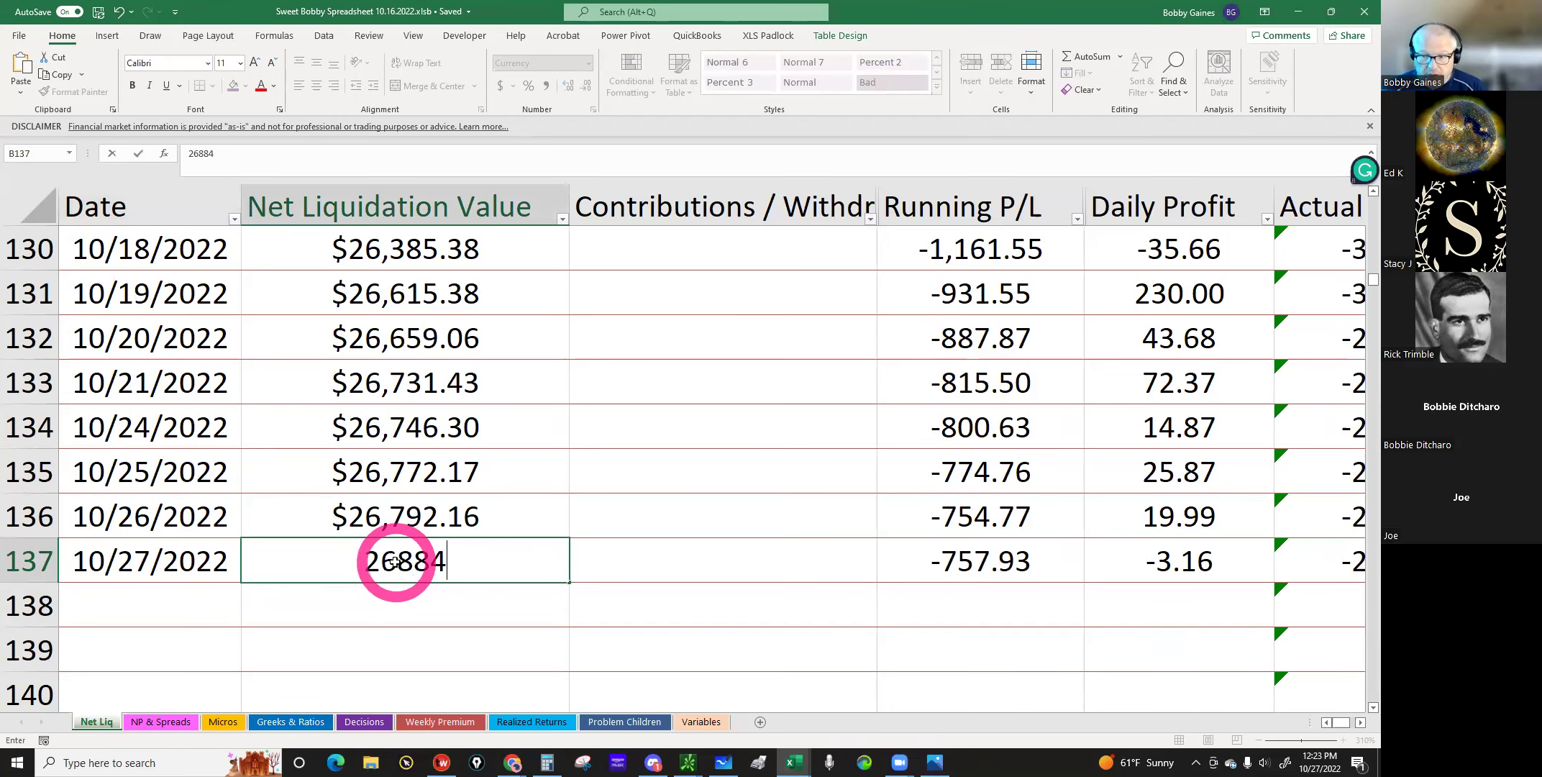
{"action": "key", "text": "Return"}
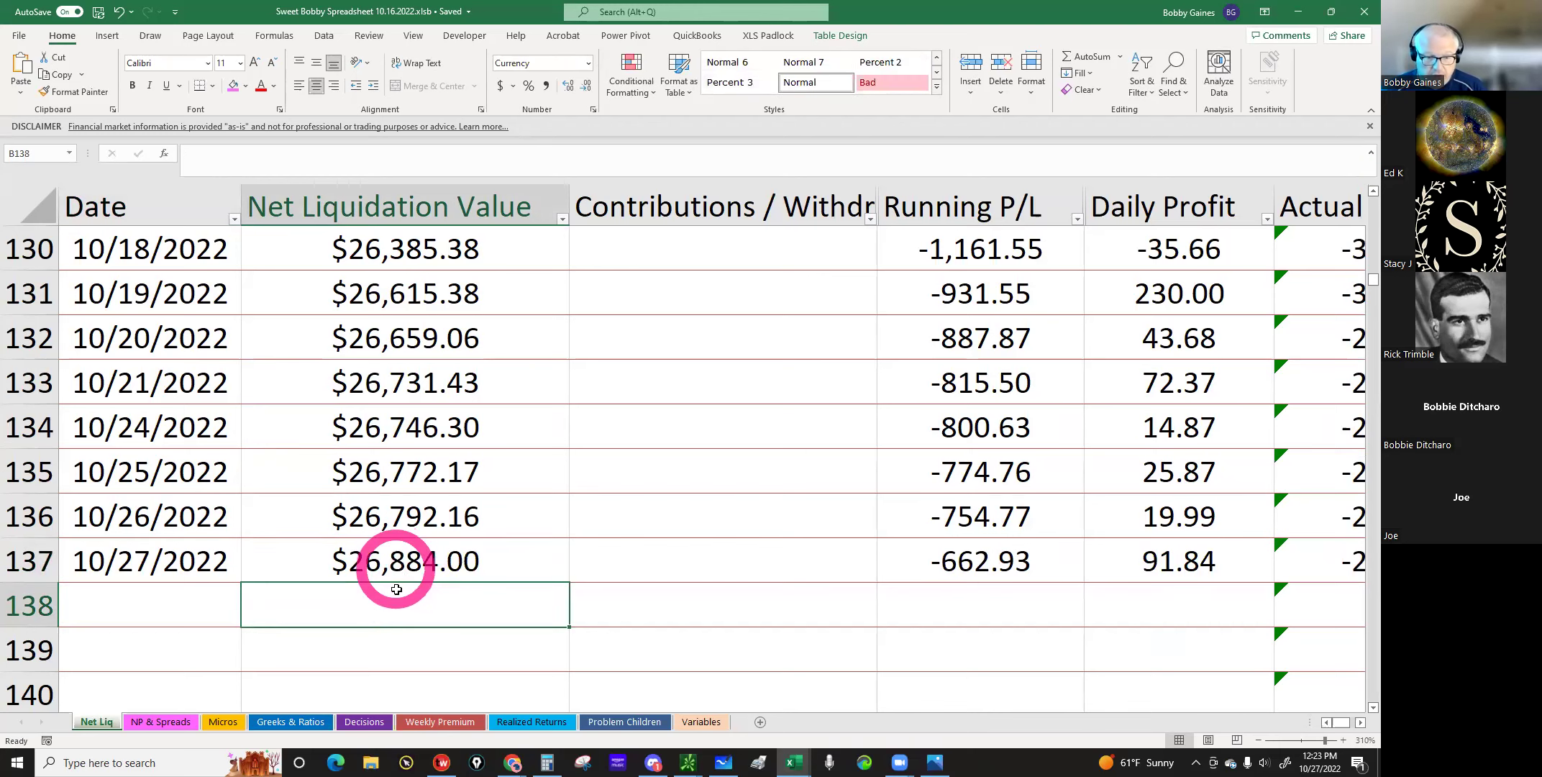
Step: Open the Greeks & Ratios sheet and select the SPY β Deltas cell for 10/27/2022
{"action": "left_click", "coordinate": [367, 723]}
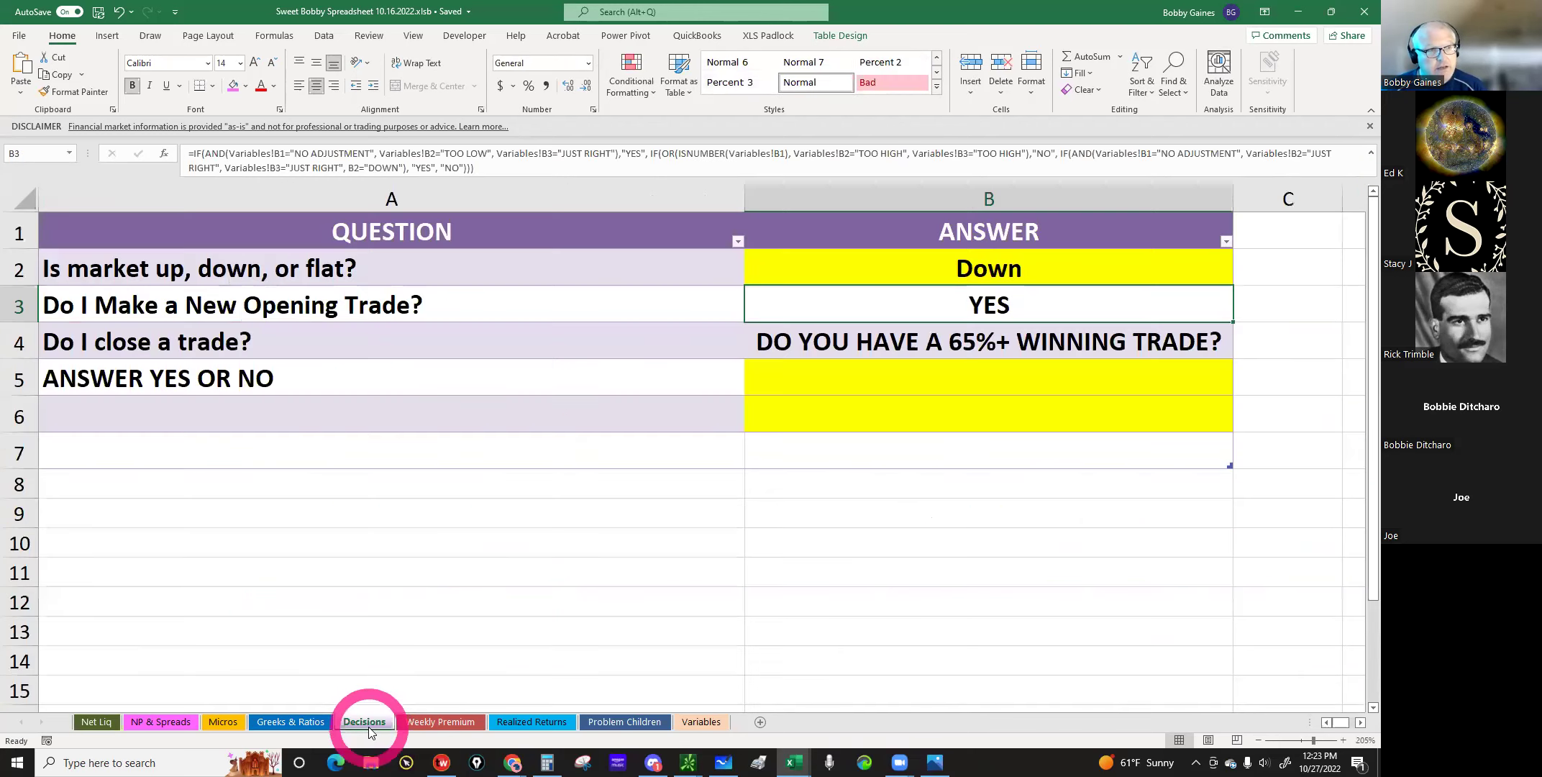
{"action": "left_click", "coordinate": [298, 721]}
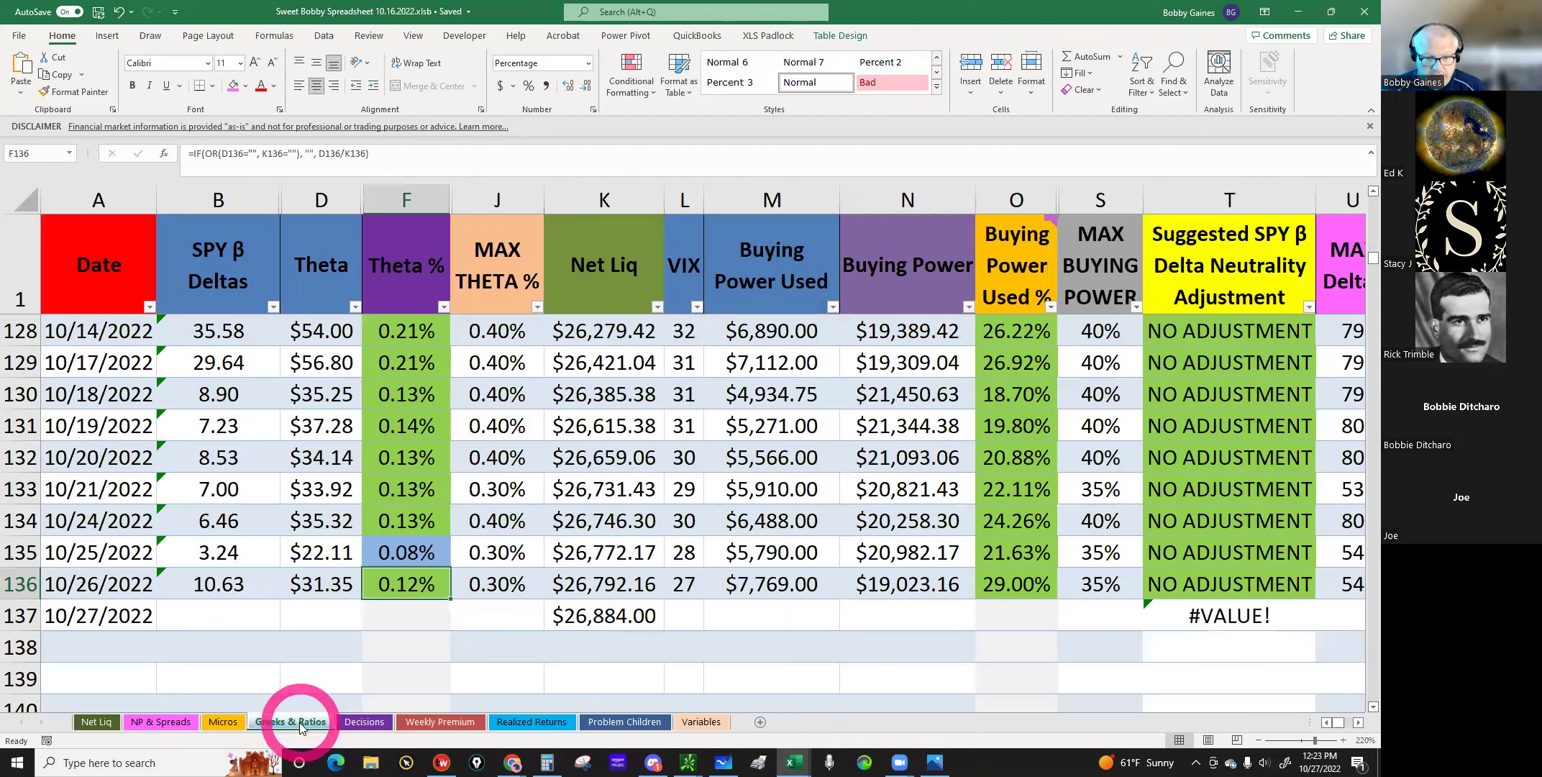
{"action": "left_click", "coordinate": [215, 617]}
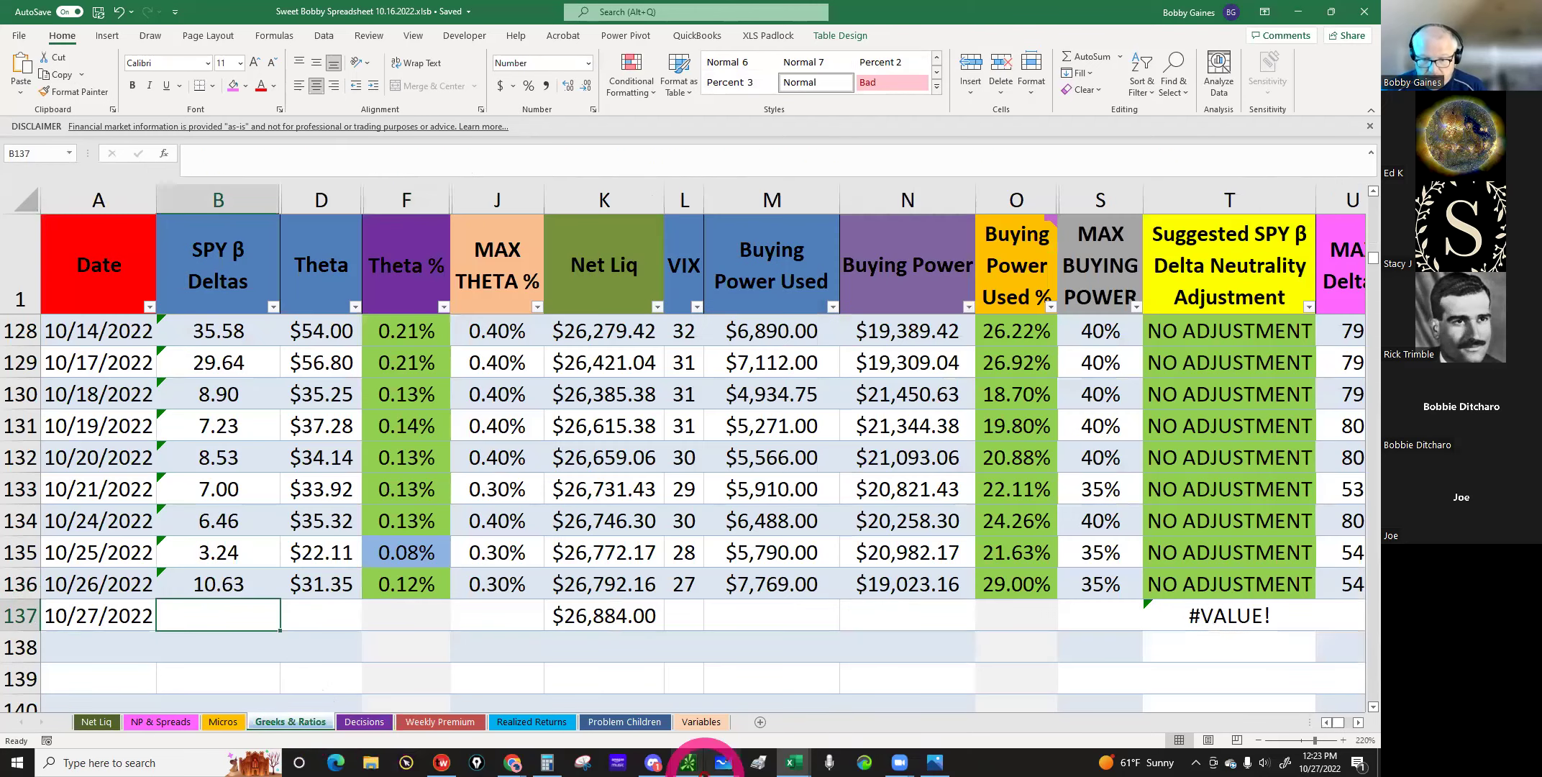
Step: Switch to the main thinkorswim window, collapse the account sidebar and check the SPY beta-weighted Delta of the /MES position
{"action": "left_click", "coordinate": [701, 764]}
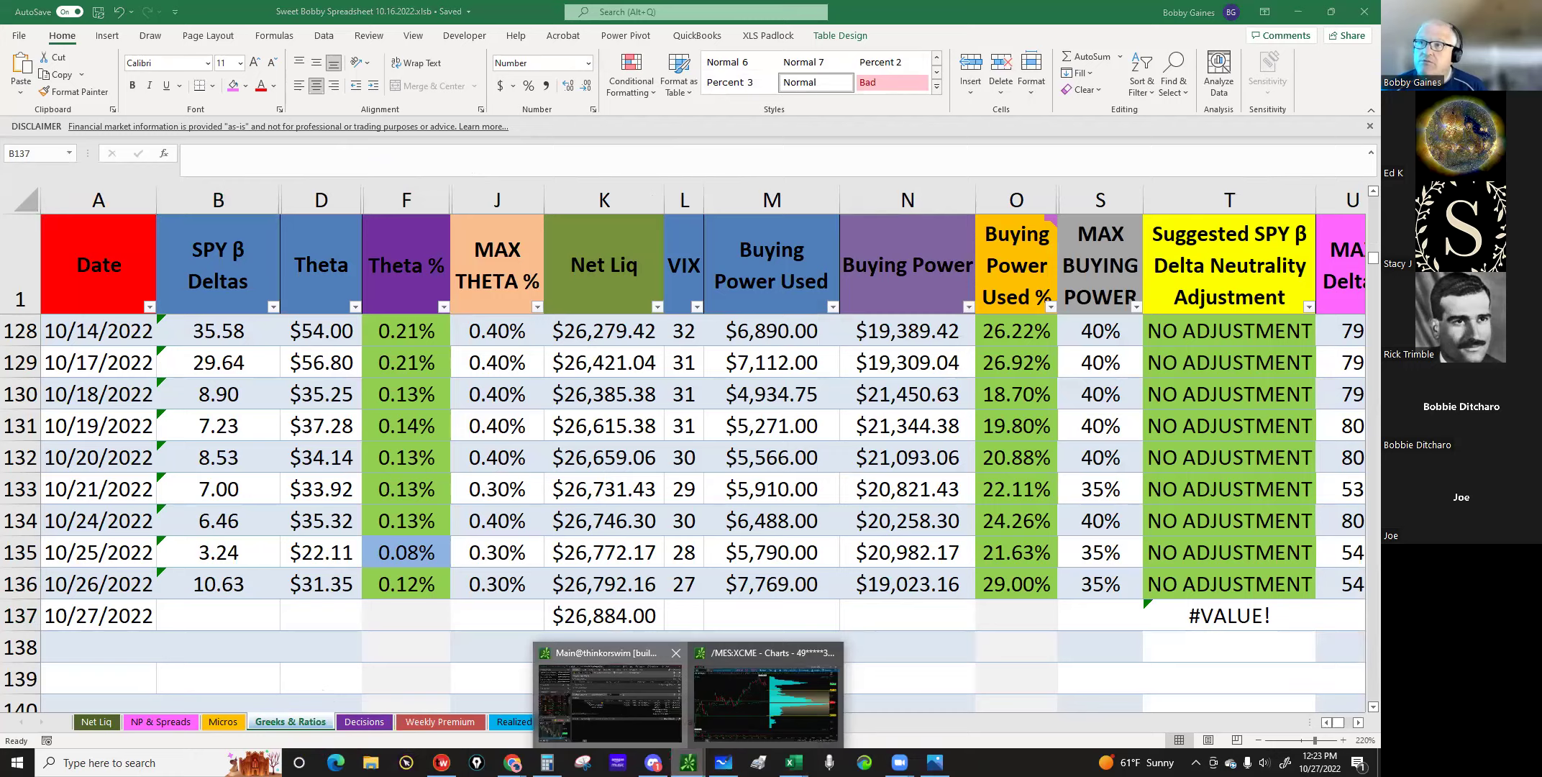
{"action": "left_click", "coordinate": [610, 697]}
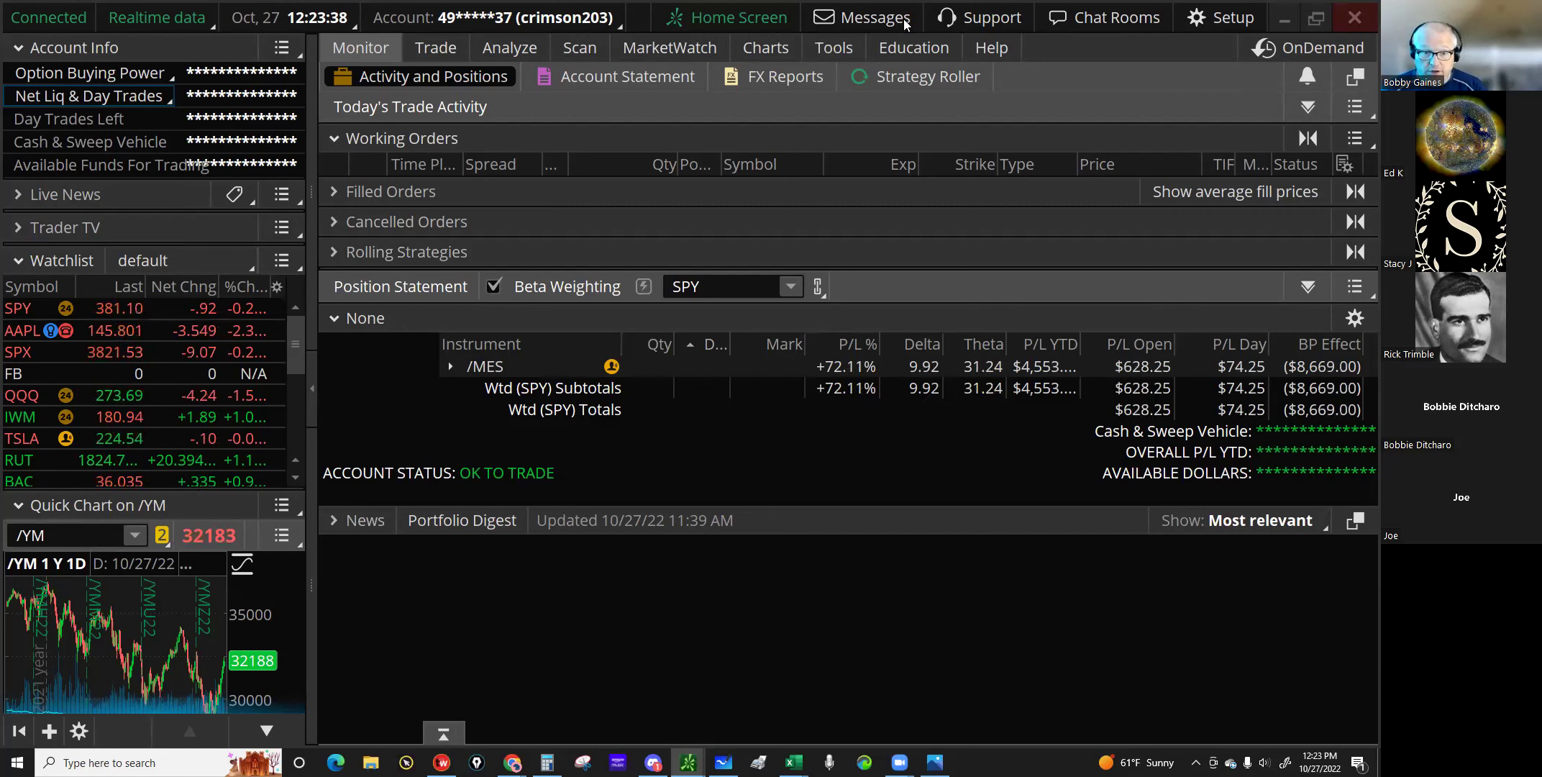
{"action": "left_click", "coordinate": [419, 136]}
{"action": "left_click", "coordinate": [319, 370]}
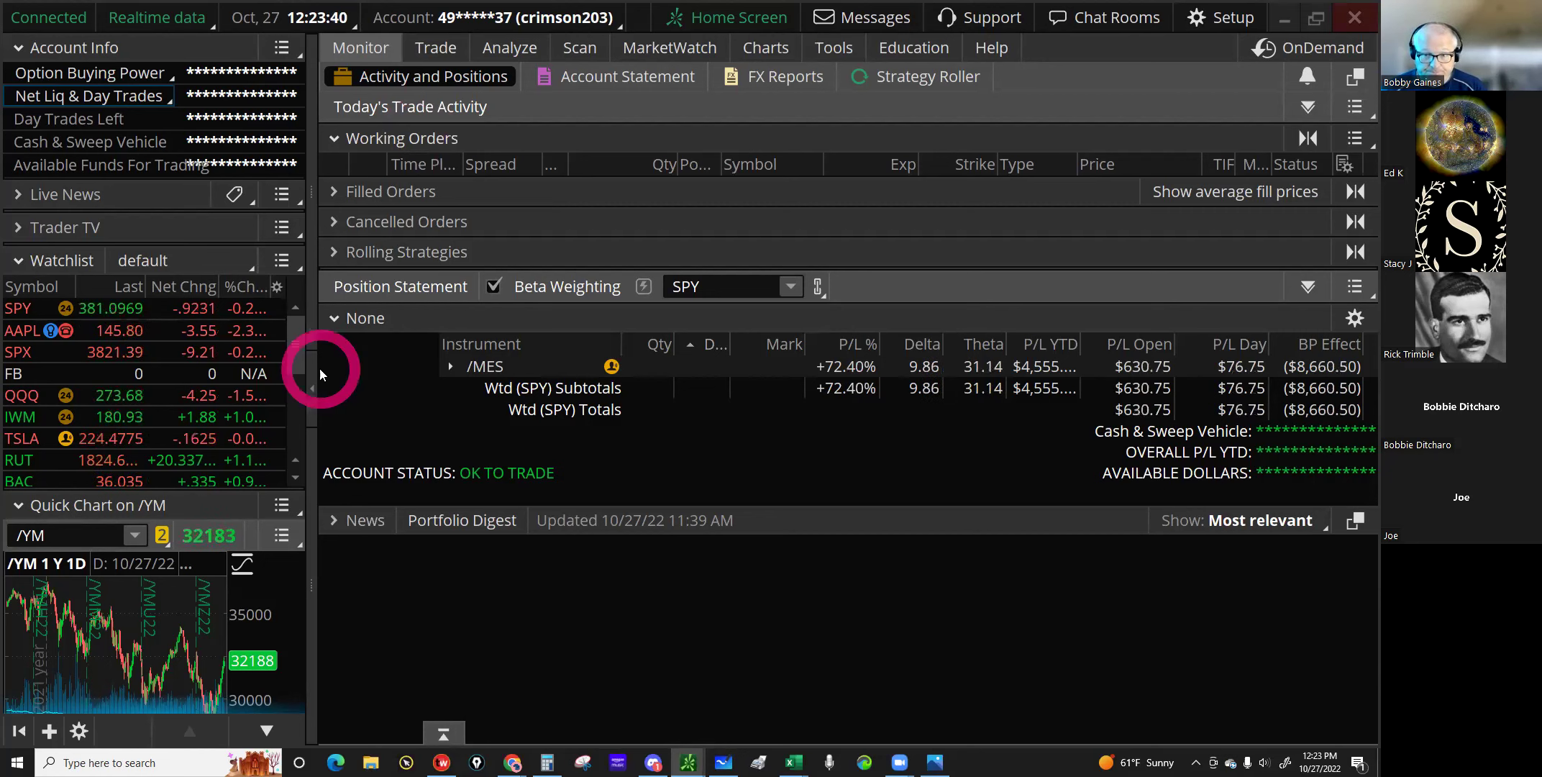
{"action": "left_click", "coordinate": [1033, 312]}
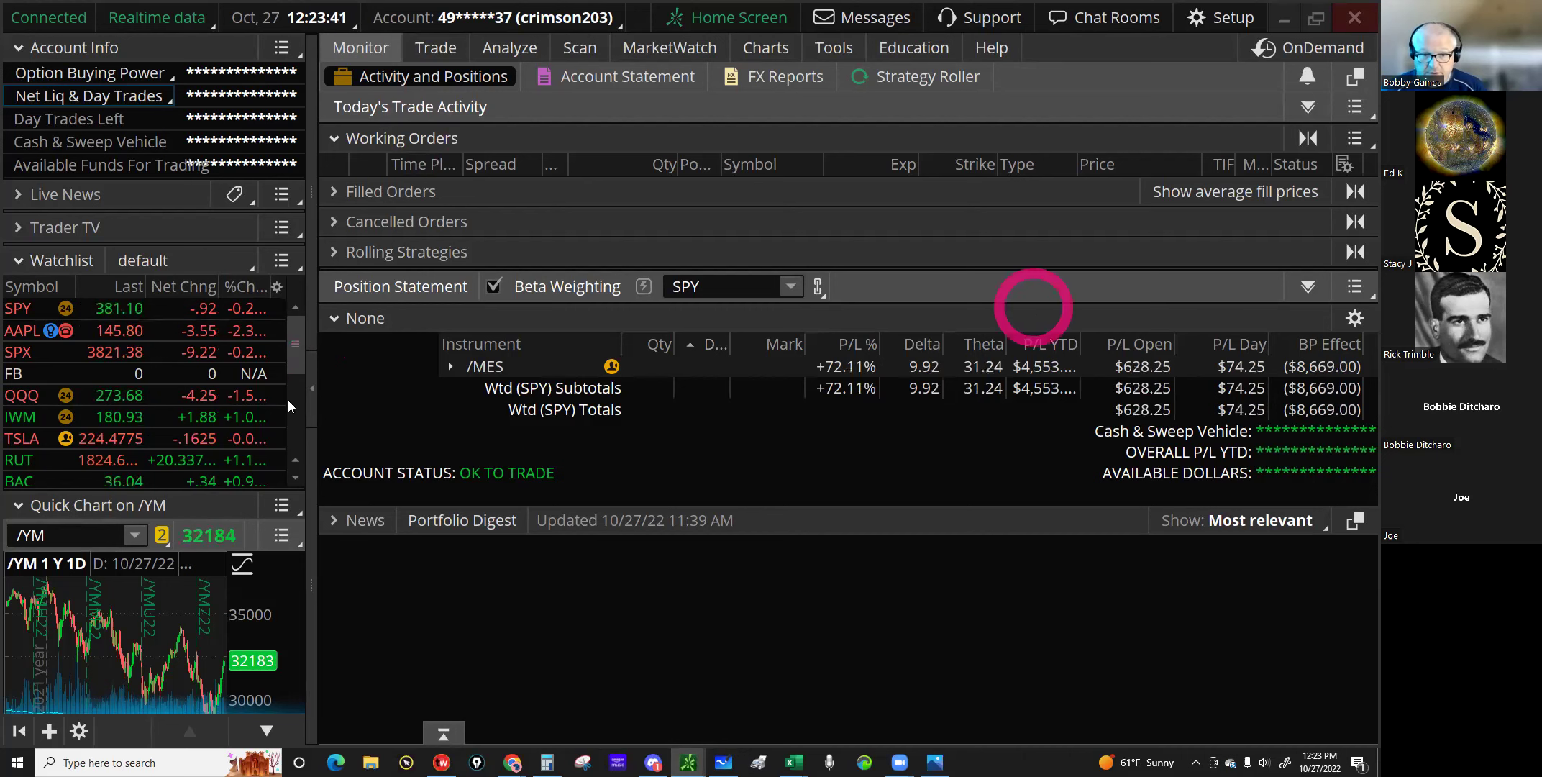
{"action": "left_click", "coordinate": [314, 387]}
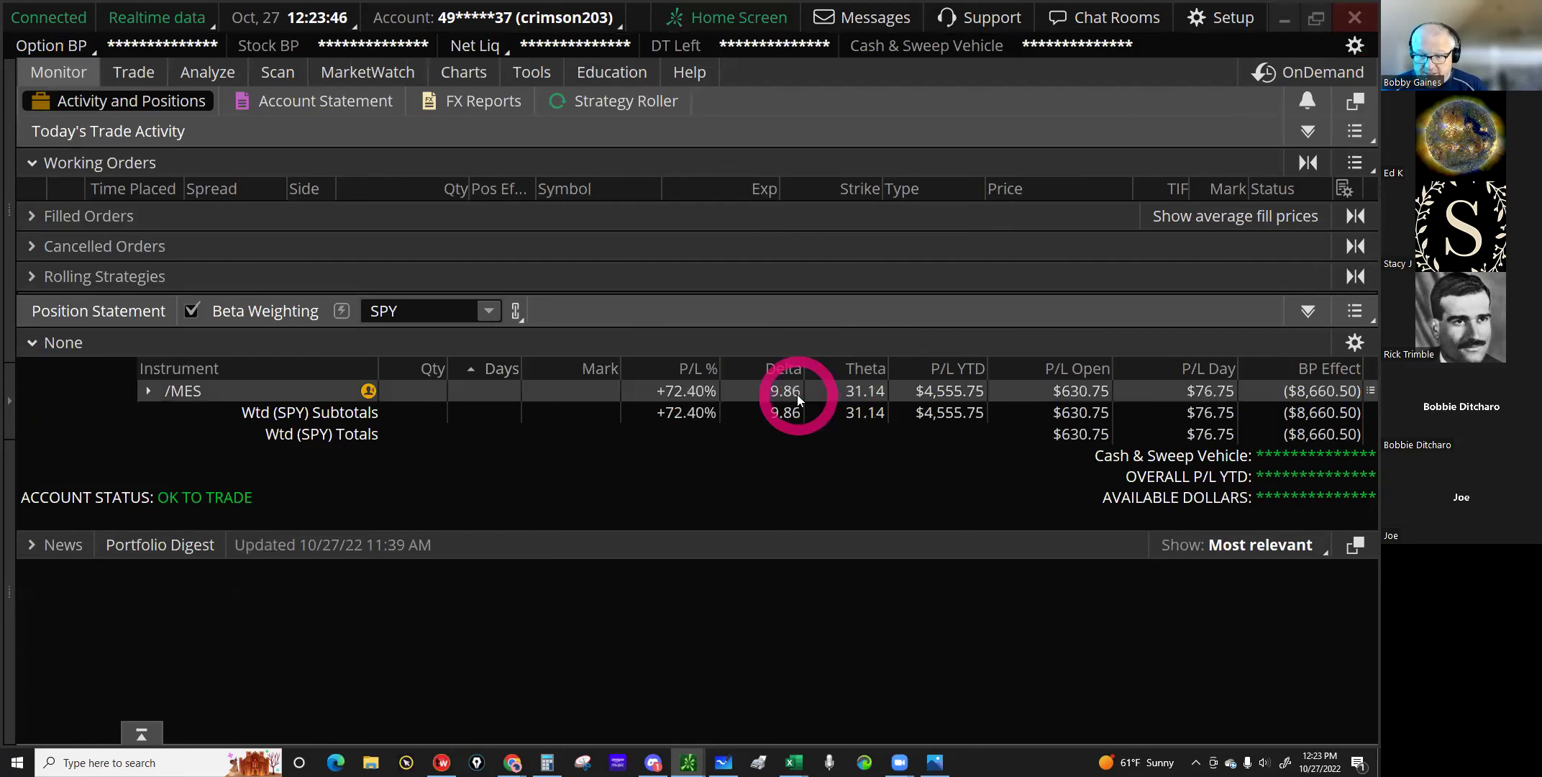
Step: Switch back to the Sweet Bobby Spreadsheet workbook in Excel and set the 10/27/2022 SPY β Deltas to 9.86
{"action": "left_click", "coordinate": [813, 741]}
{"action": "left_click", "coordinate": [927, 618]}
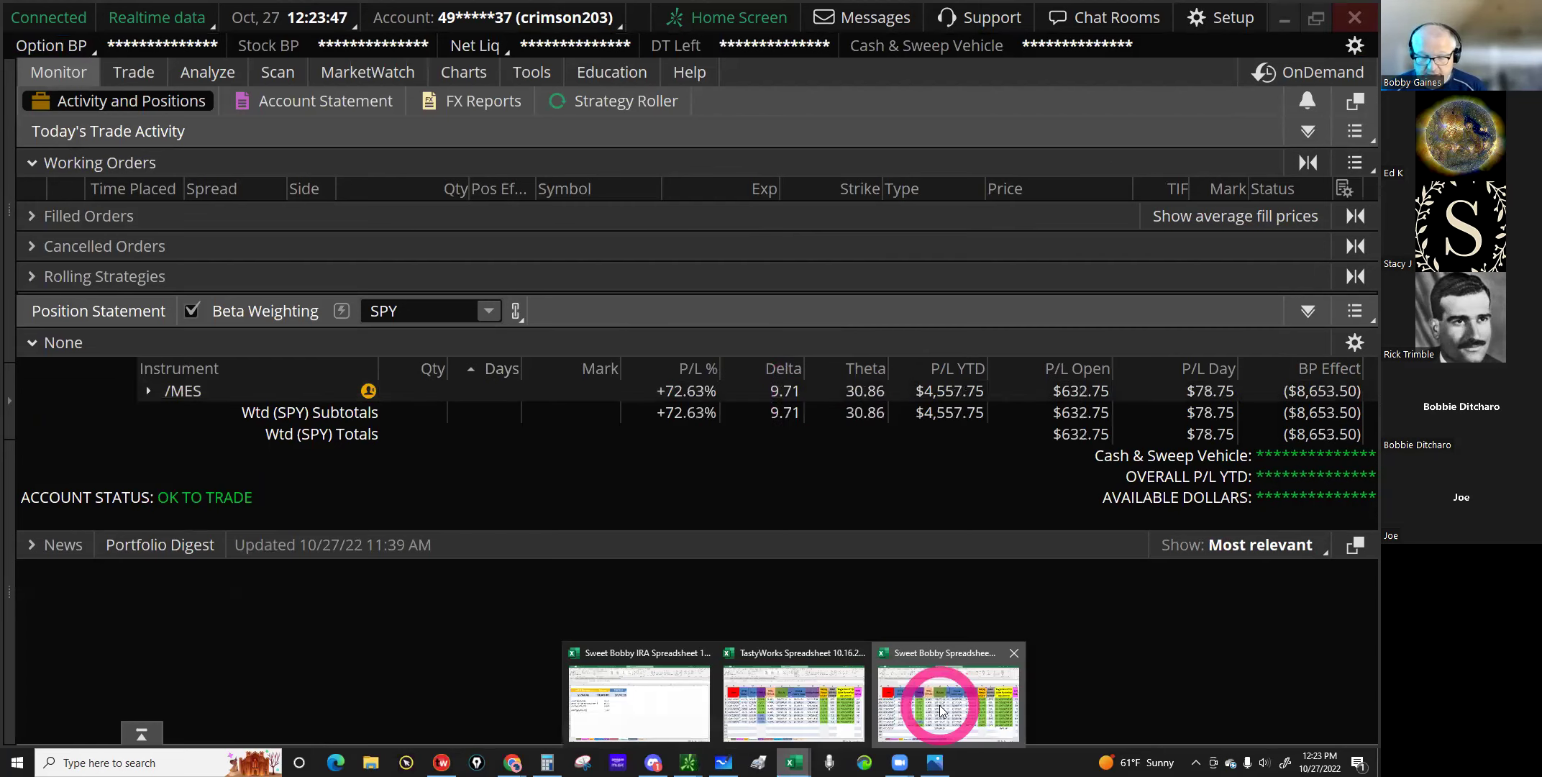
{"action": "left_click", "coordinate": [216, 607]}
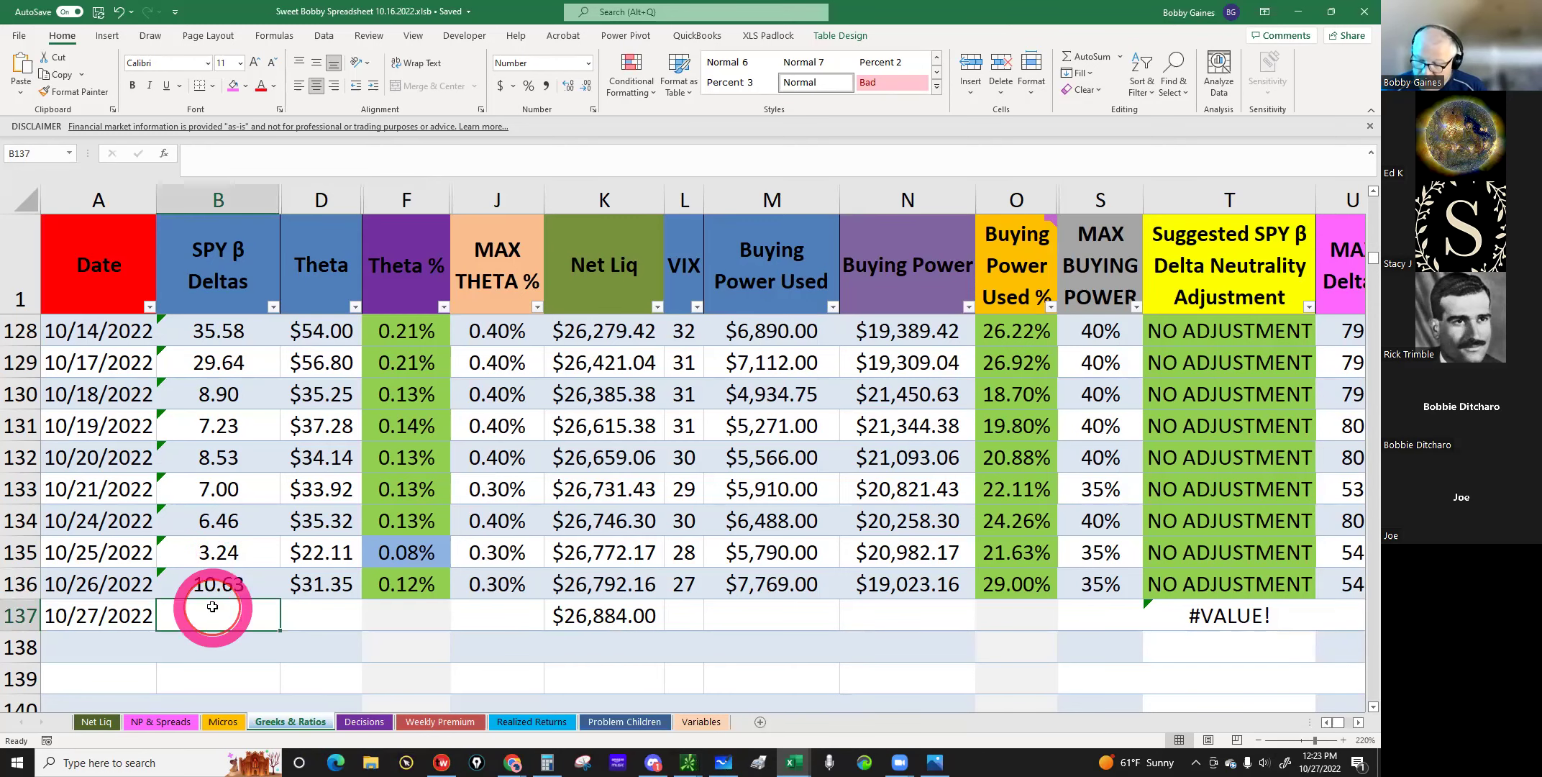
{"action": "type", "text": "9.86"}
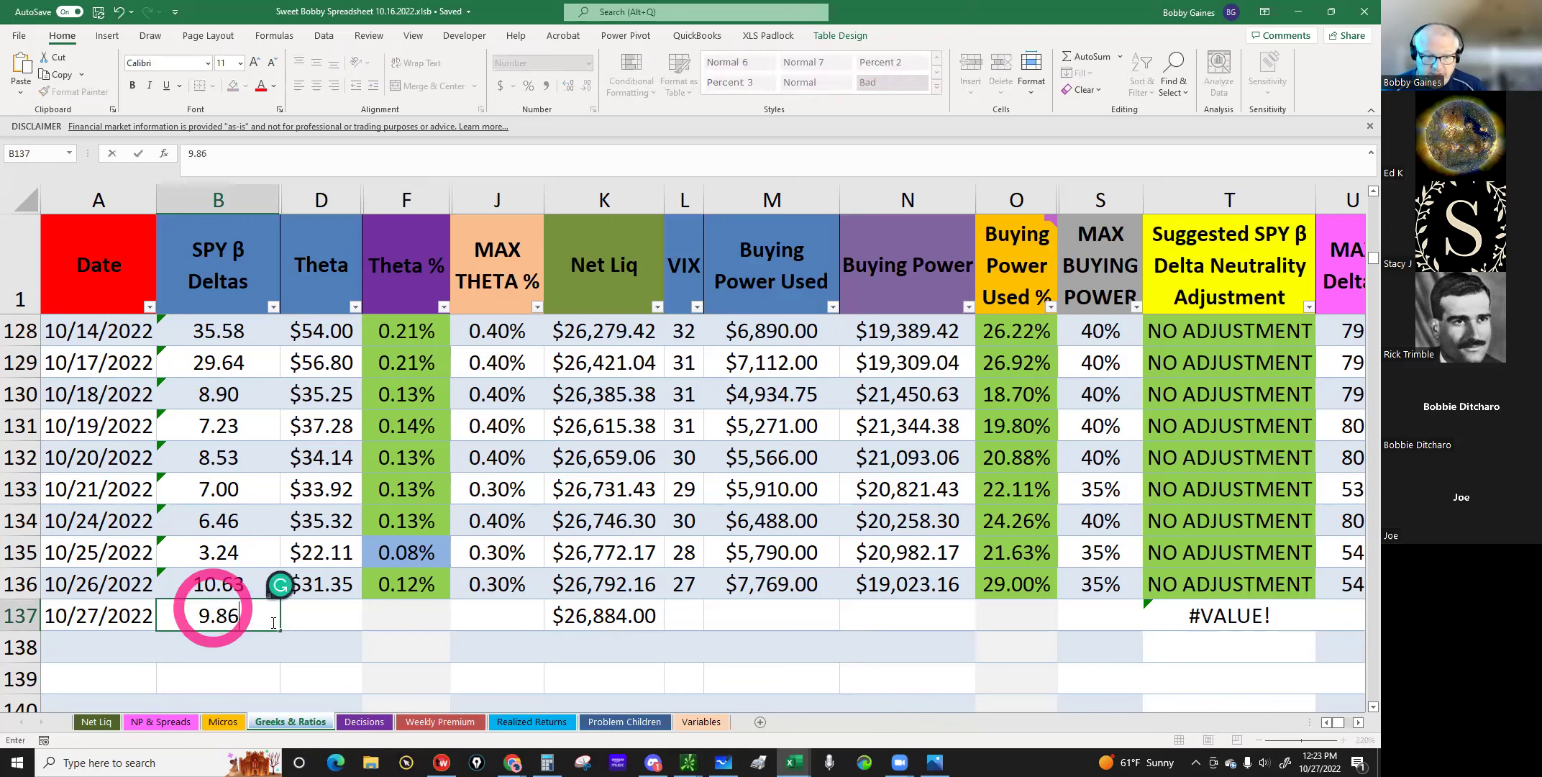
Step: Look up the position's Theta in thinkorswim and enter 30.68 as the 10/27/2022 Theta in the Excel workbook
{"action": "left_click", "coordinate": [318, 614]}
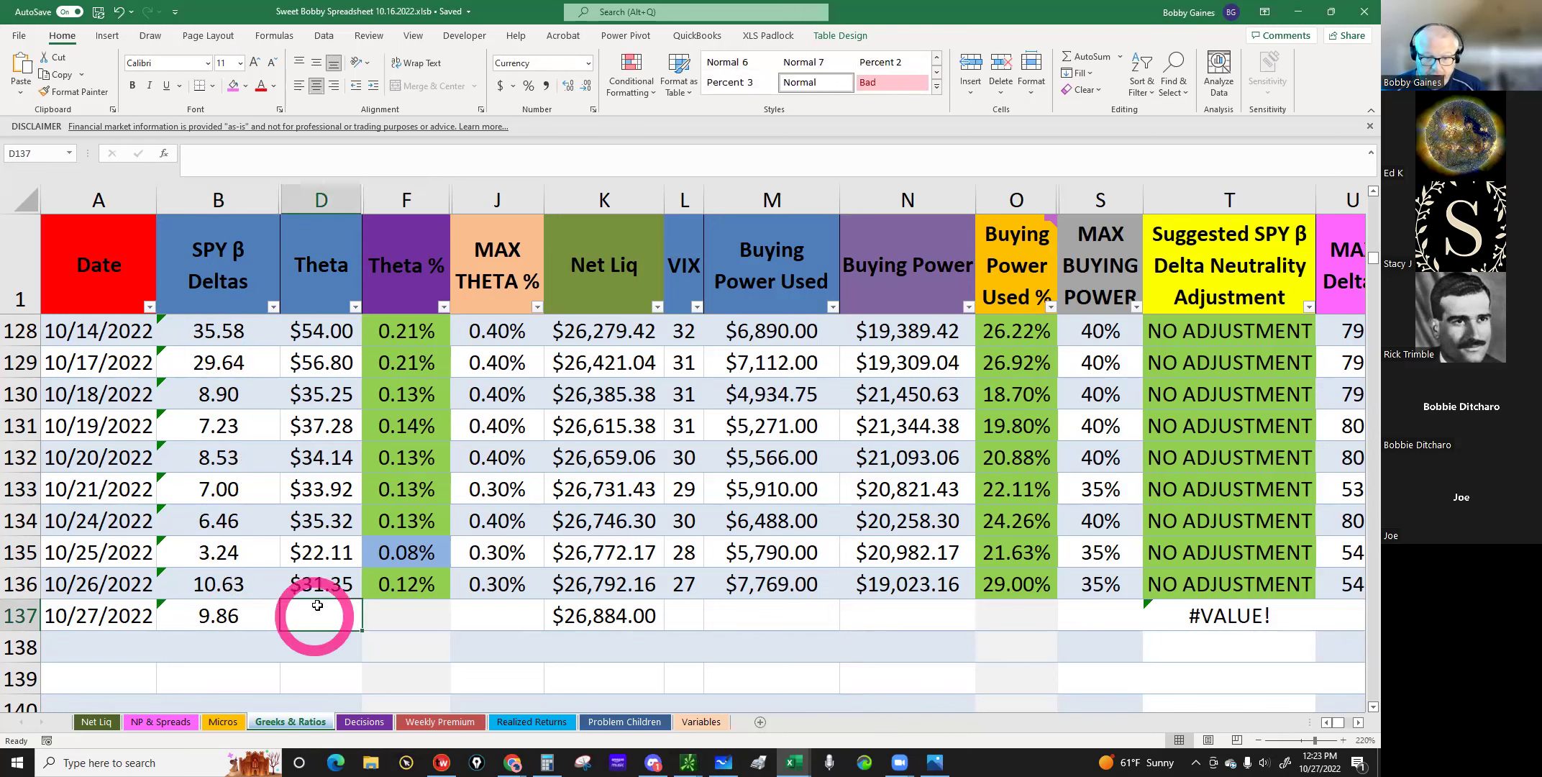
{"action": "mouse_move", "coordinate": [688, 761]}
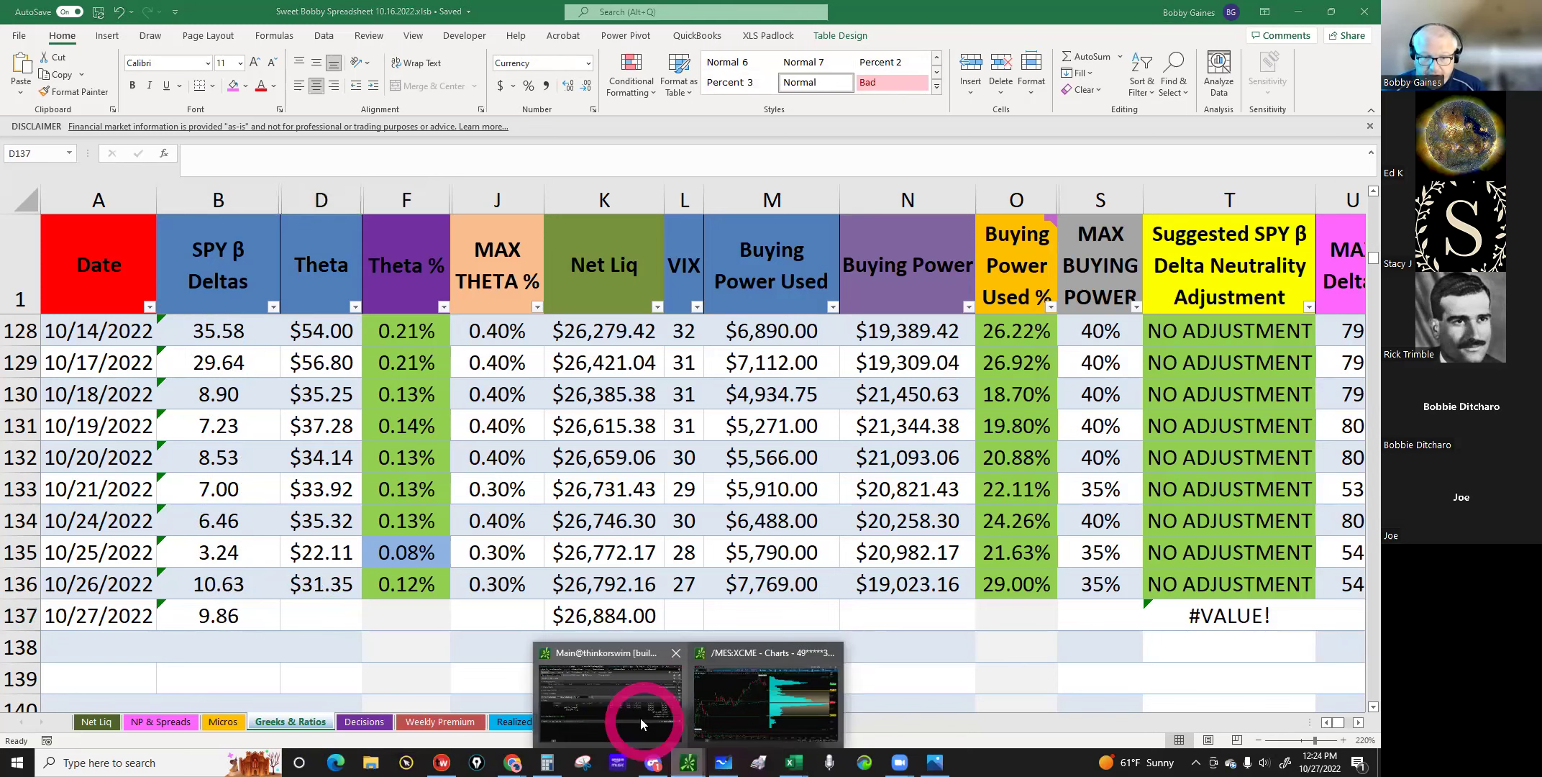
{"action": "left_click", "coordinate": [640, 712]}
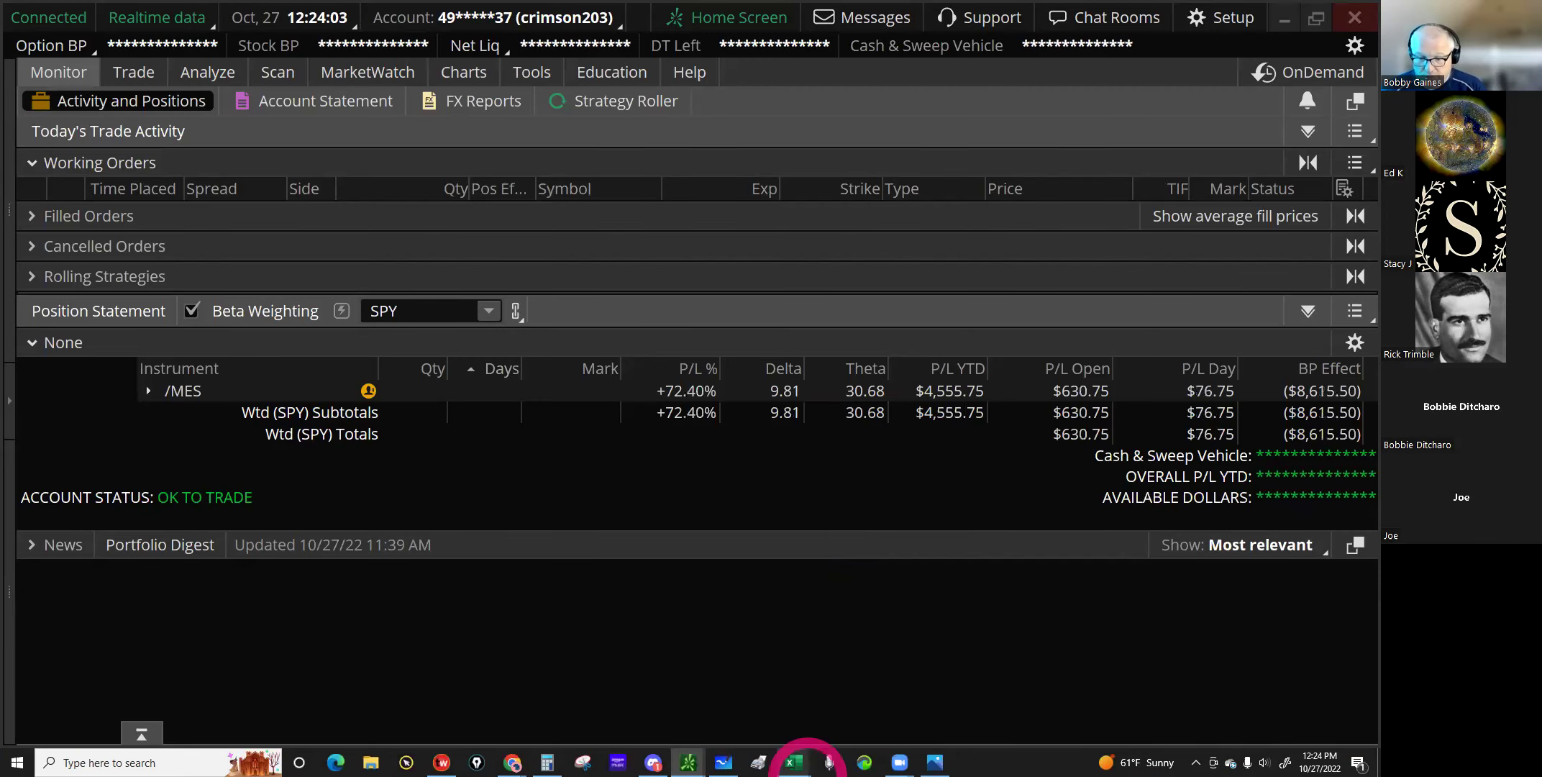
{"action": "mouse_move", "coordinate": [794, 761]}
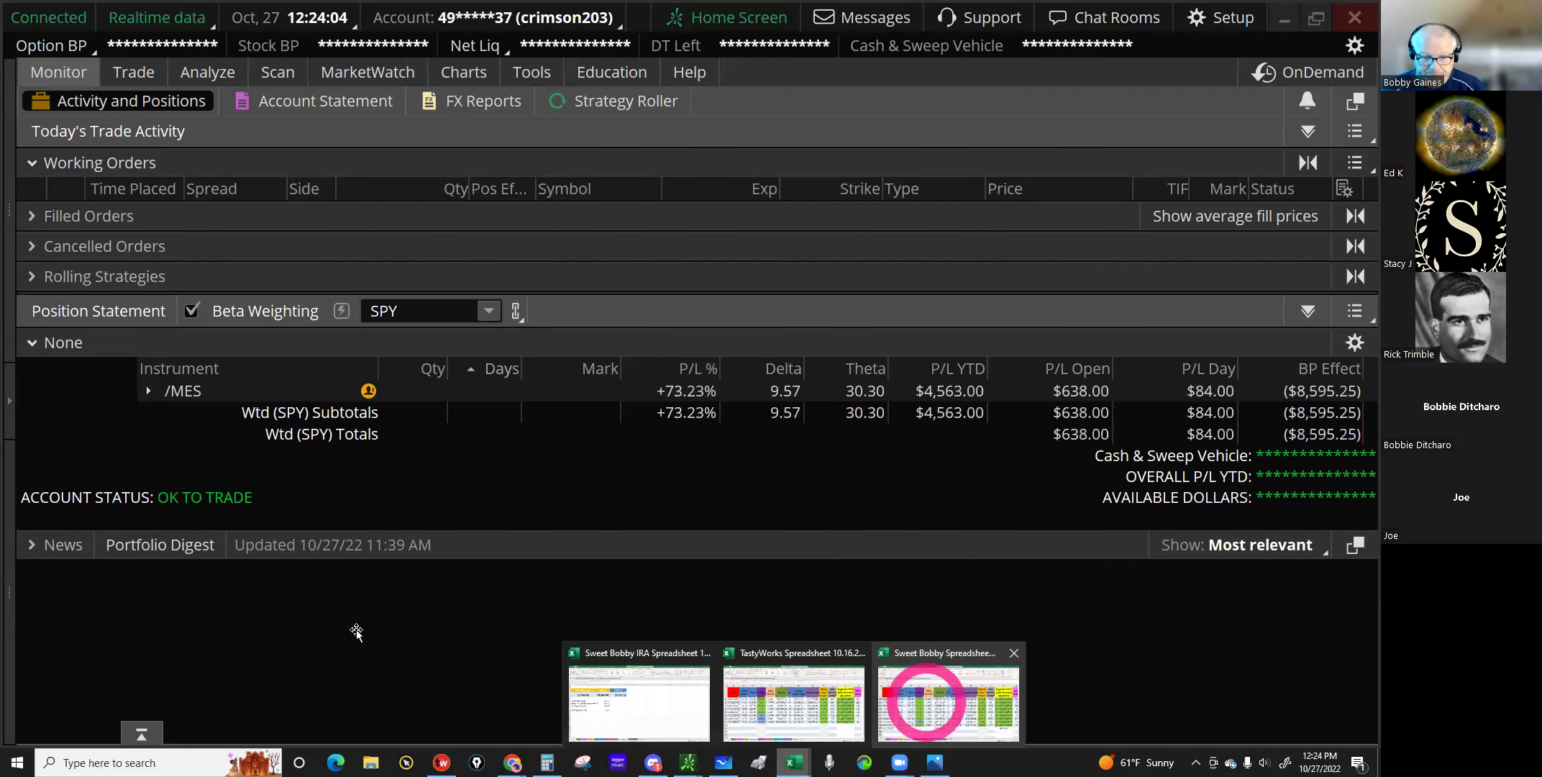
{"action": "left_click", "coordinate": [929, 604]}
{"action": "type", "text": "3"}
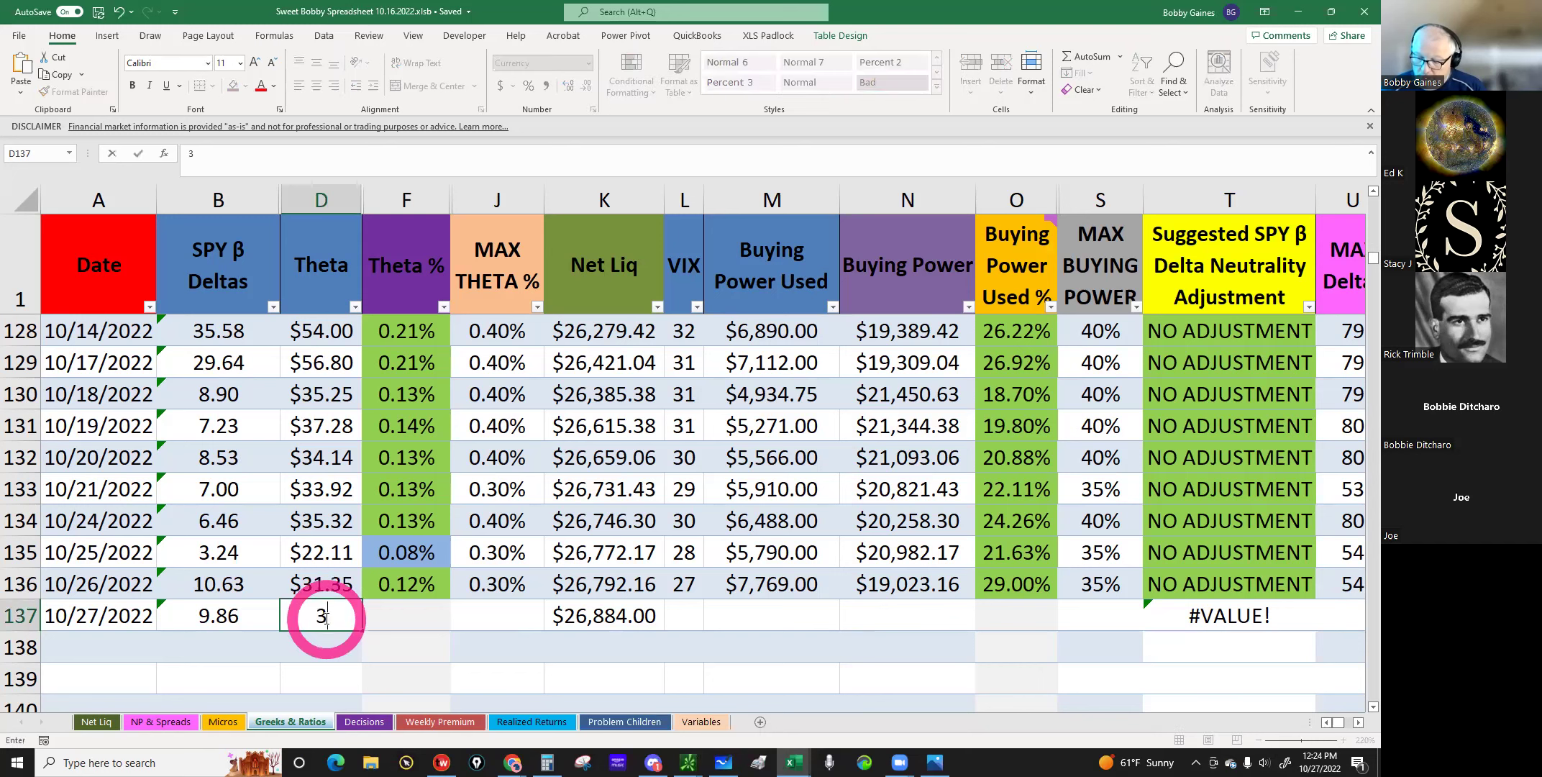
{"action": "type", "text": "0.68"}
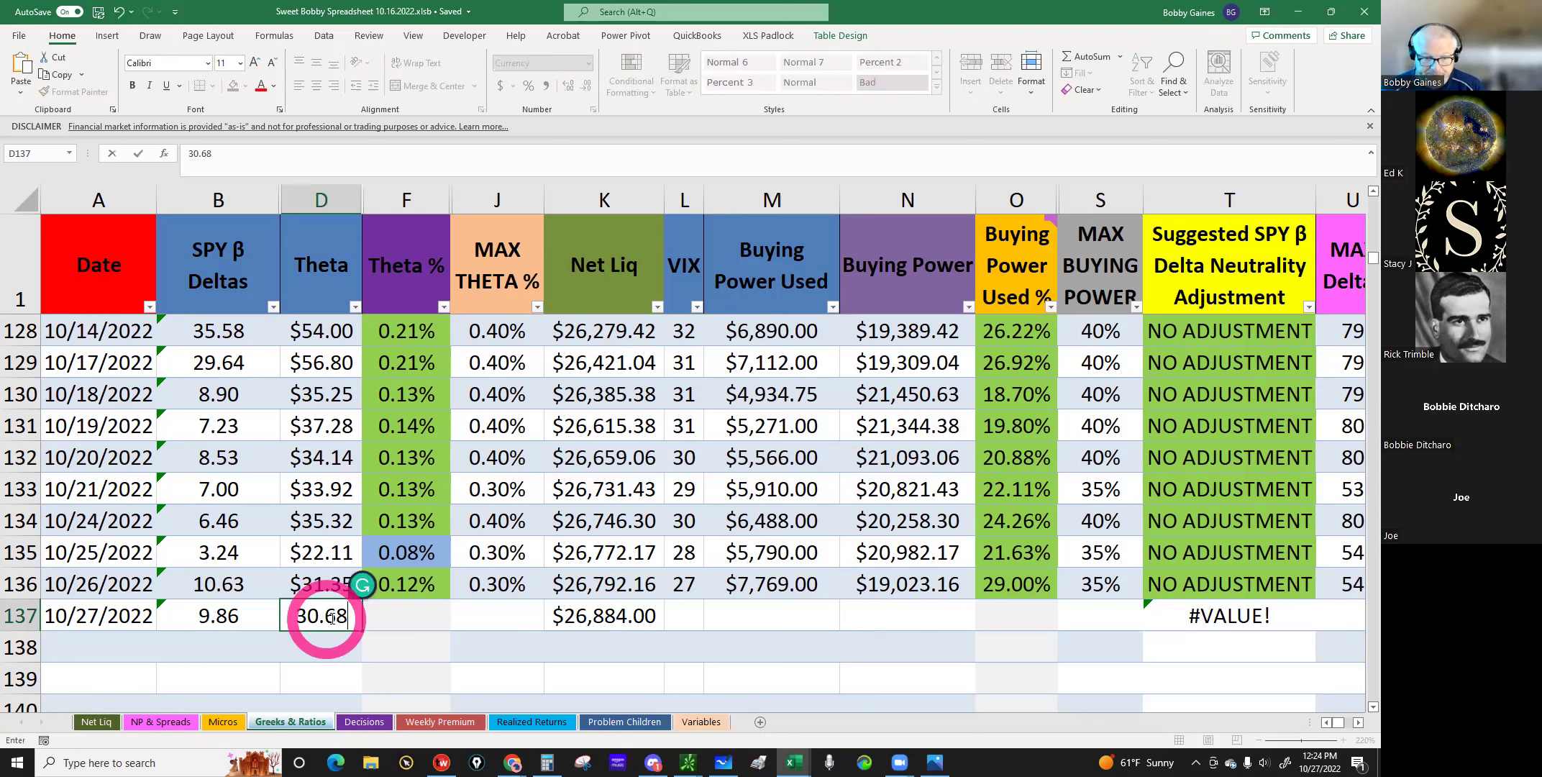
{"action": "key", "text": "Return"}
Step: Set the VIX value for 10/27/2022 to 27
{"action": "left_click", "coordinate": [486, 609]}
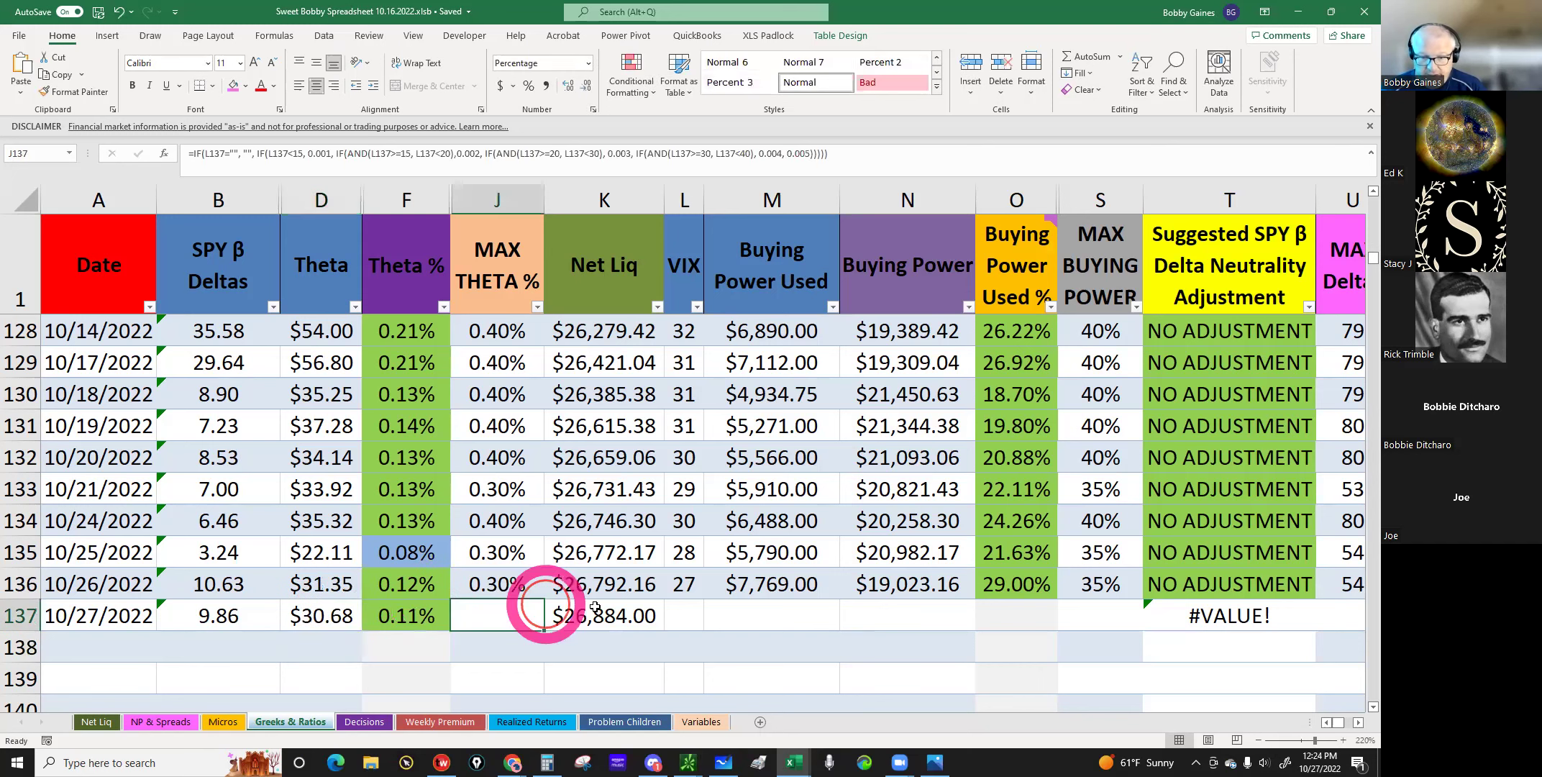
{"action": "left_click", "coordinate": [687, 607]}
{"action": "type", "text": "2"}
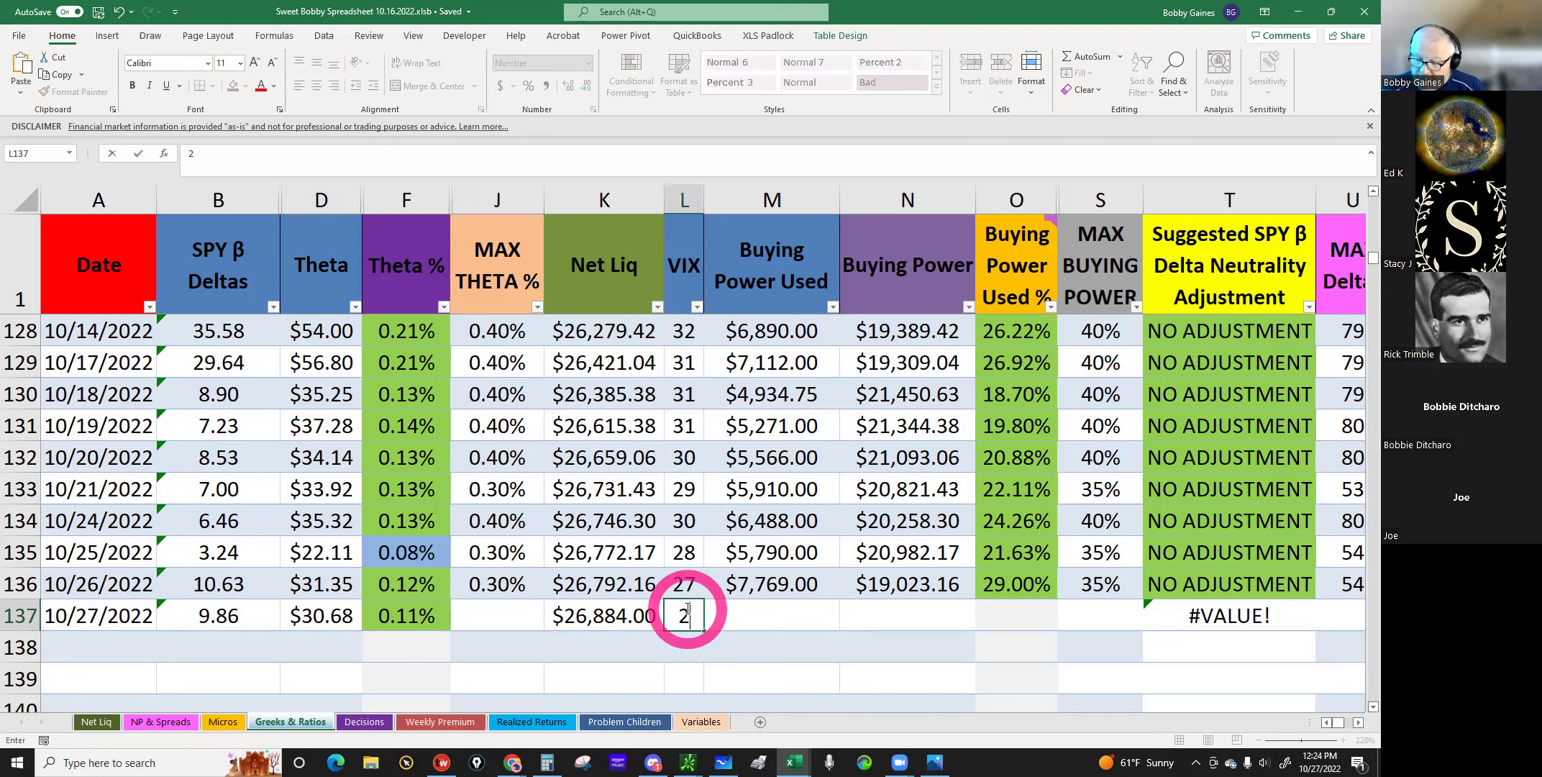
{"action": "type", "text": "7"}
{"action": "key", "text": "Return"}
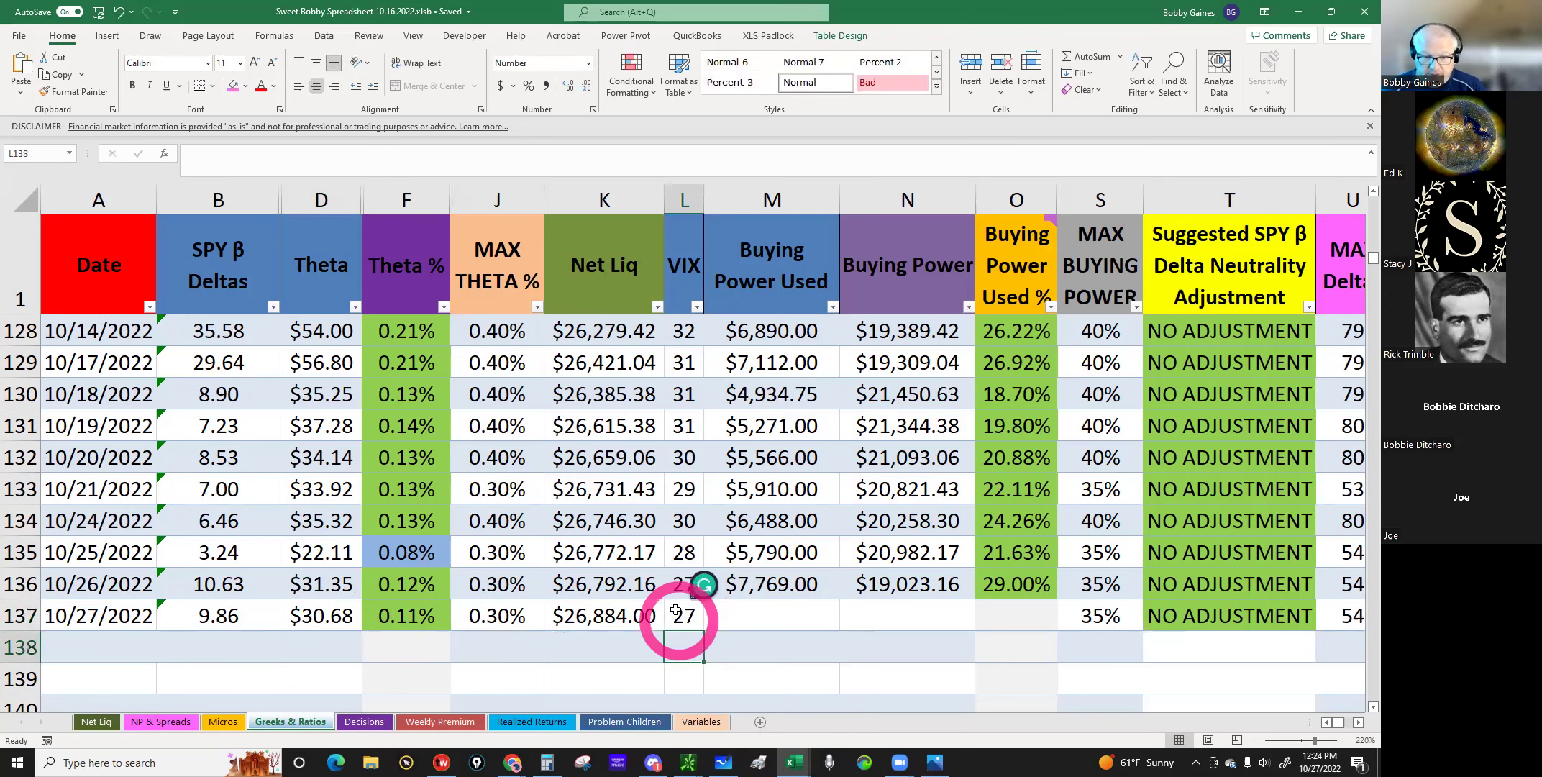
Step: Look up the total BP Effect in thinkorswim and enter 8585 as the 10/27/2022 Buying Power Used in Excel
{"action": "left_click", "coordinate": [737, 622]}
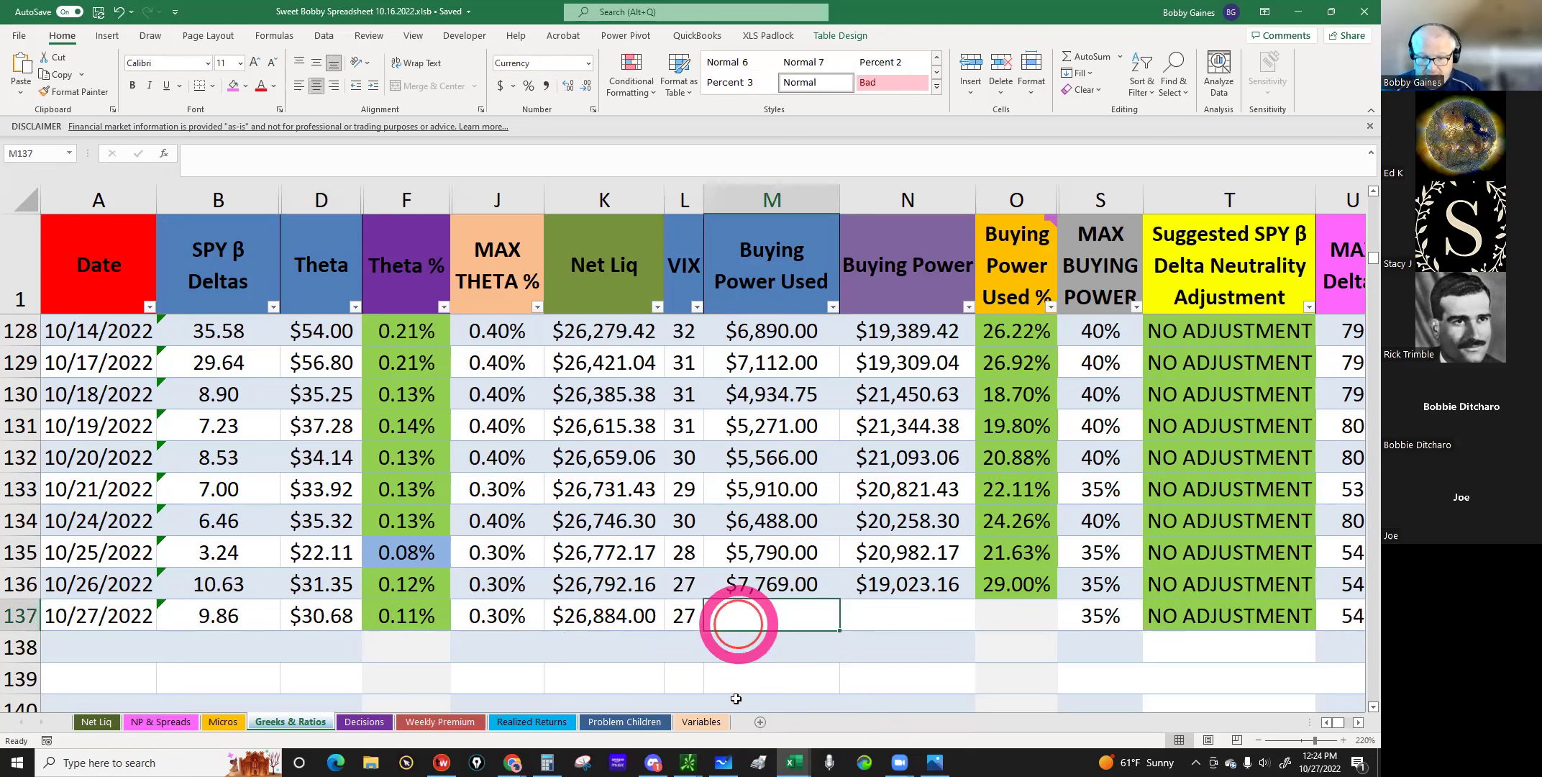
{"action": "mouse_move", "coordinate": [676, 755]}
{"action": "left_click", "coordinate": [583, 705]}
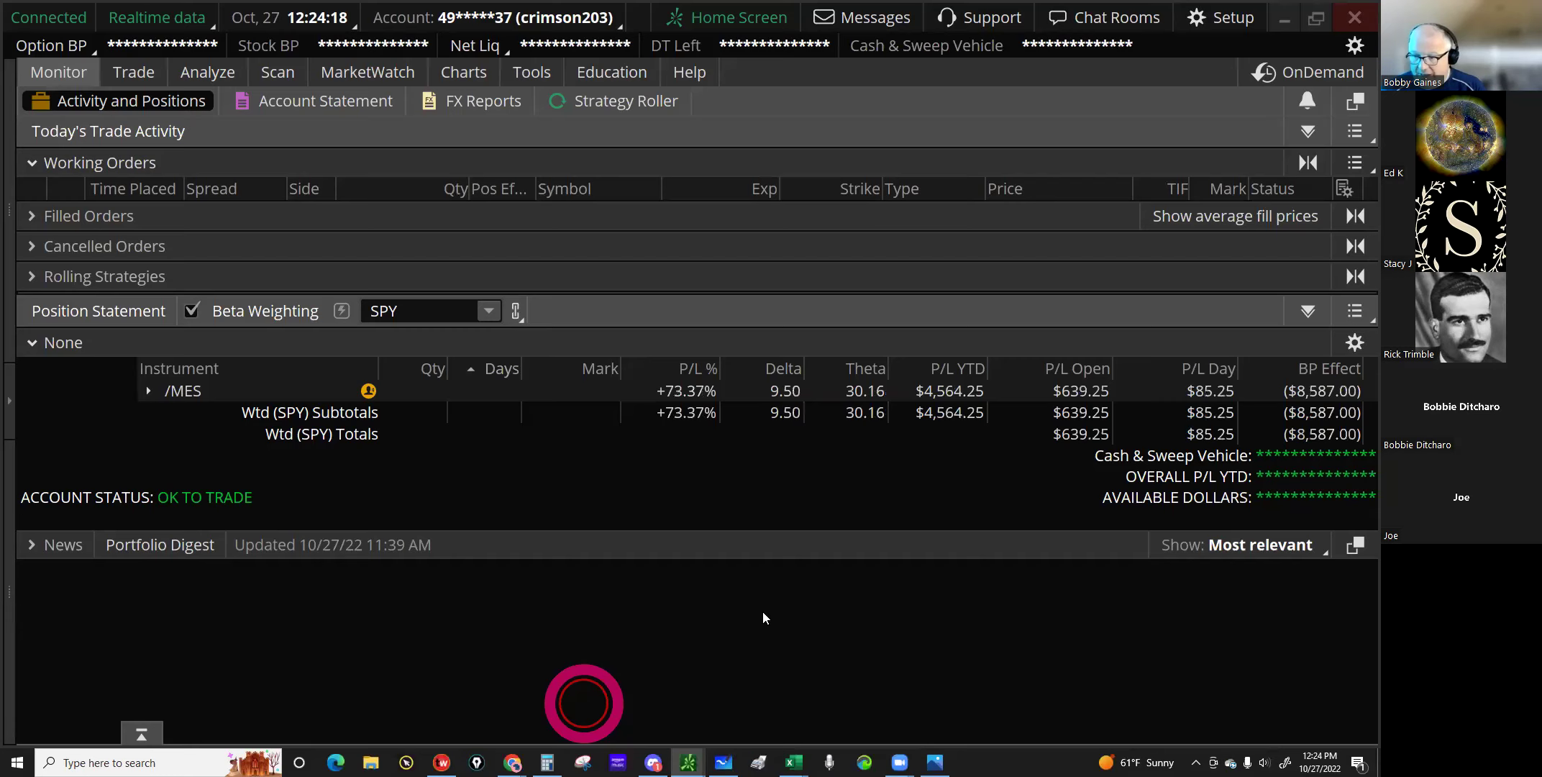
{"action": "left_click", "coordinate": [1304, 435]}
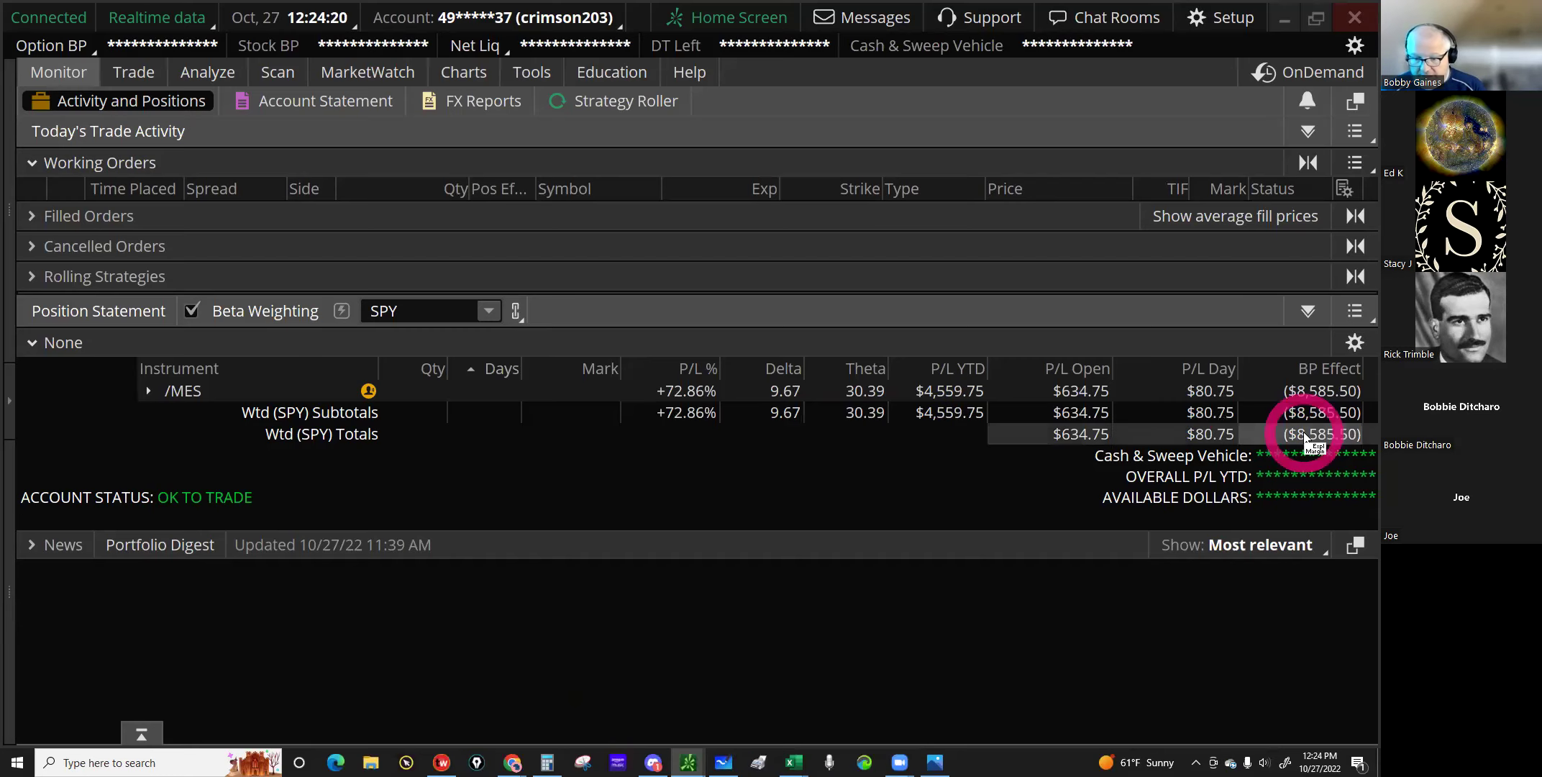
{"action": "left_click", "coordinate": [795, 759]}
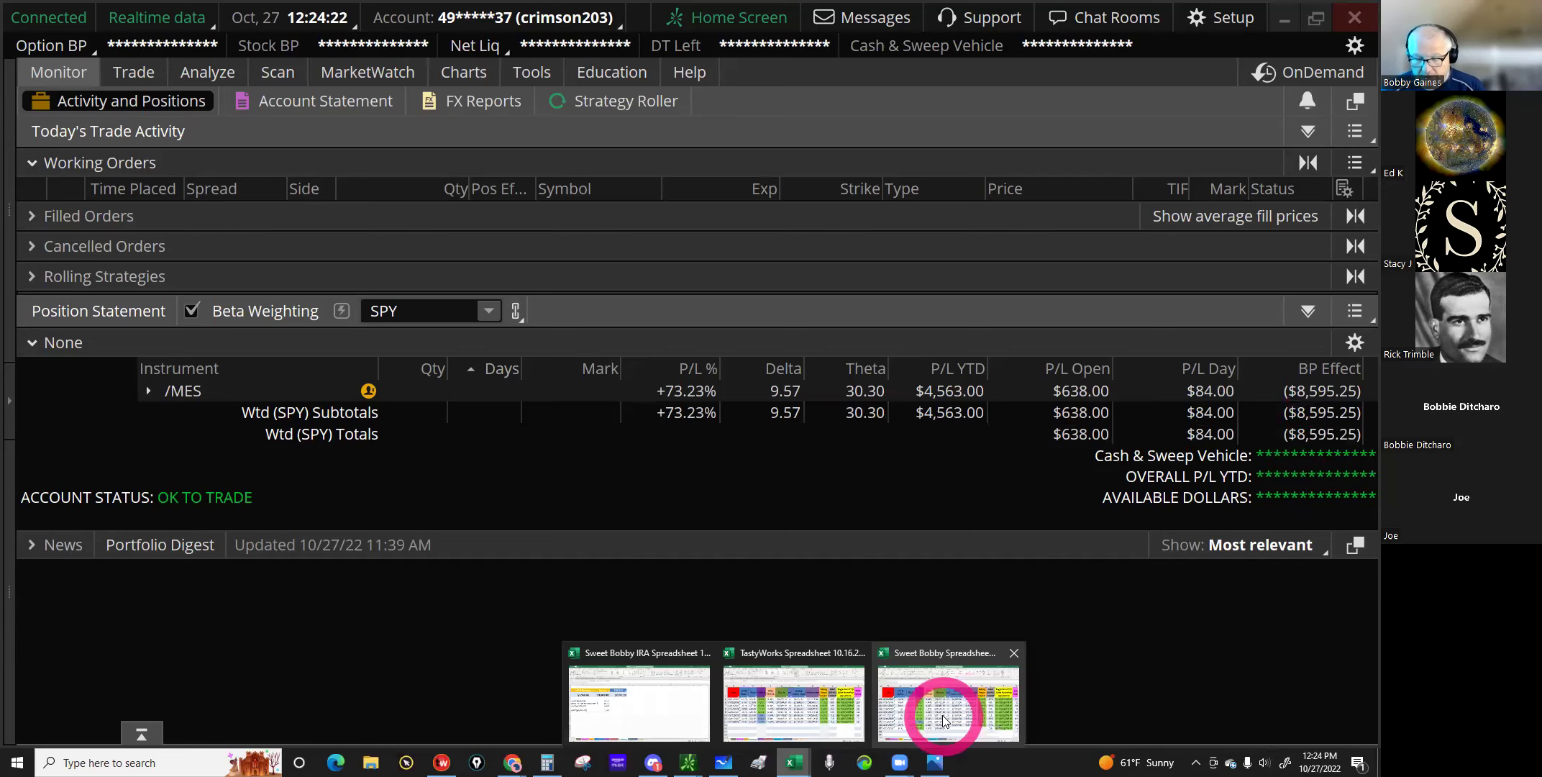
{"action": "left_click", "coordinate": [944, 715]}
{"action": "left_click", "coordinate": [778, 607]}
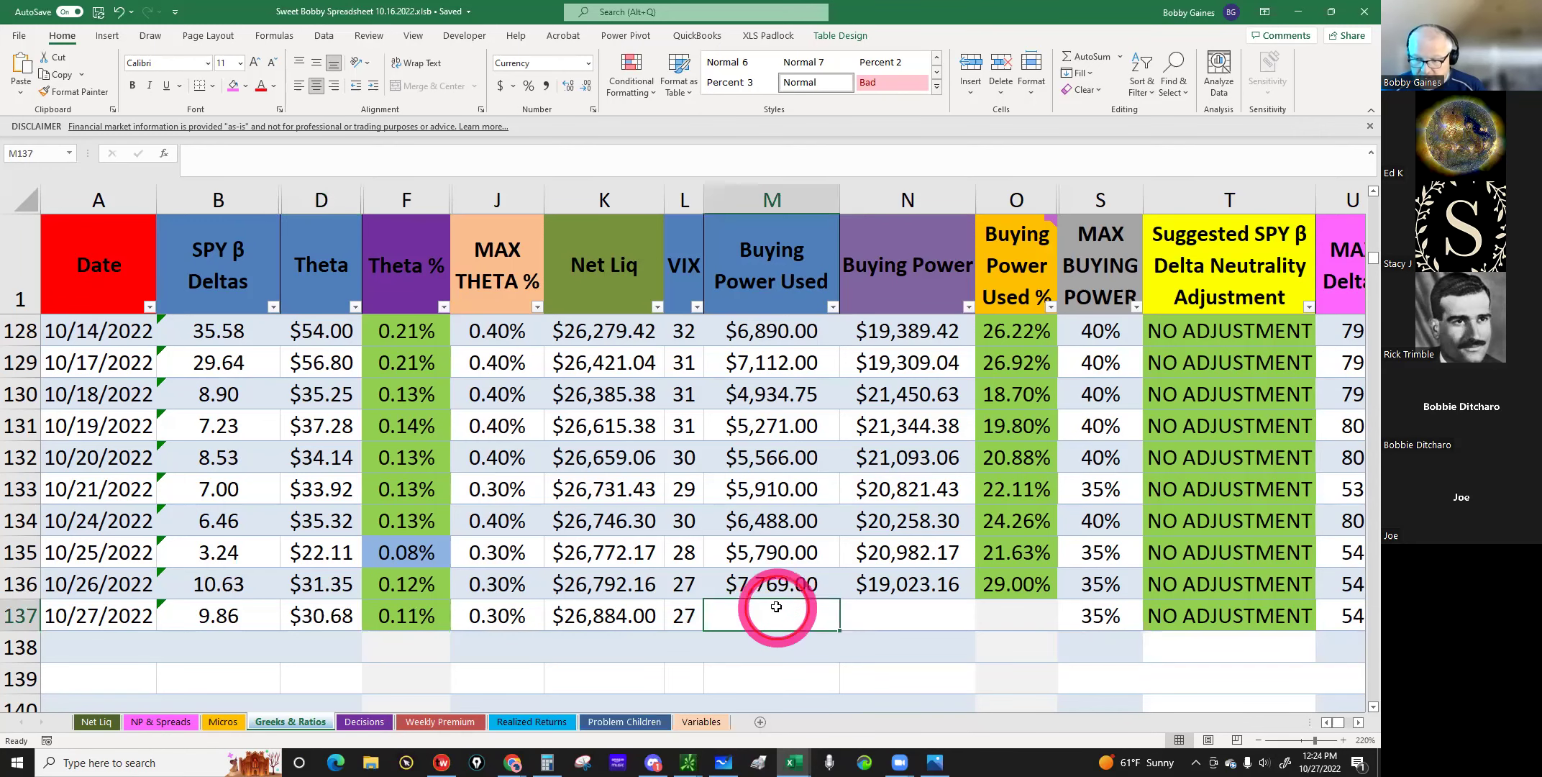
{"action": "type", "text": "8585"}
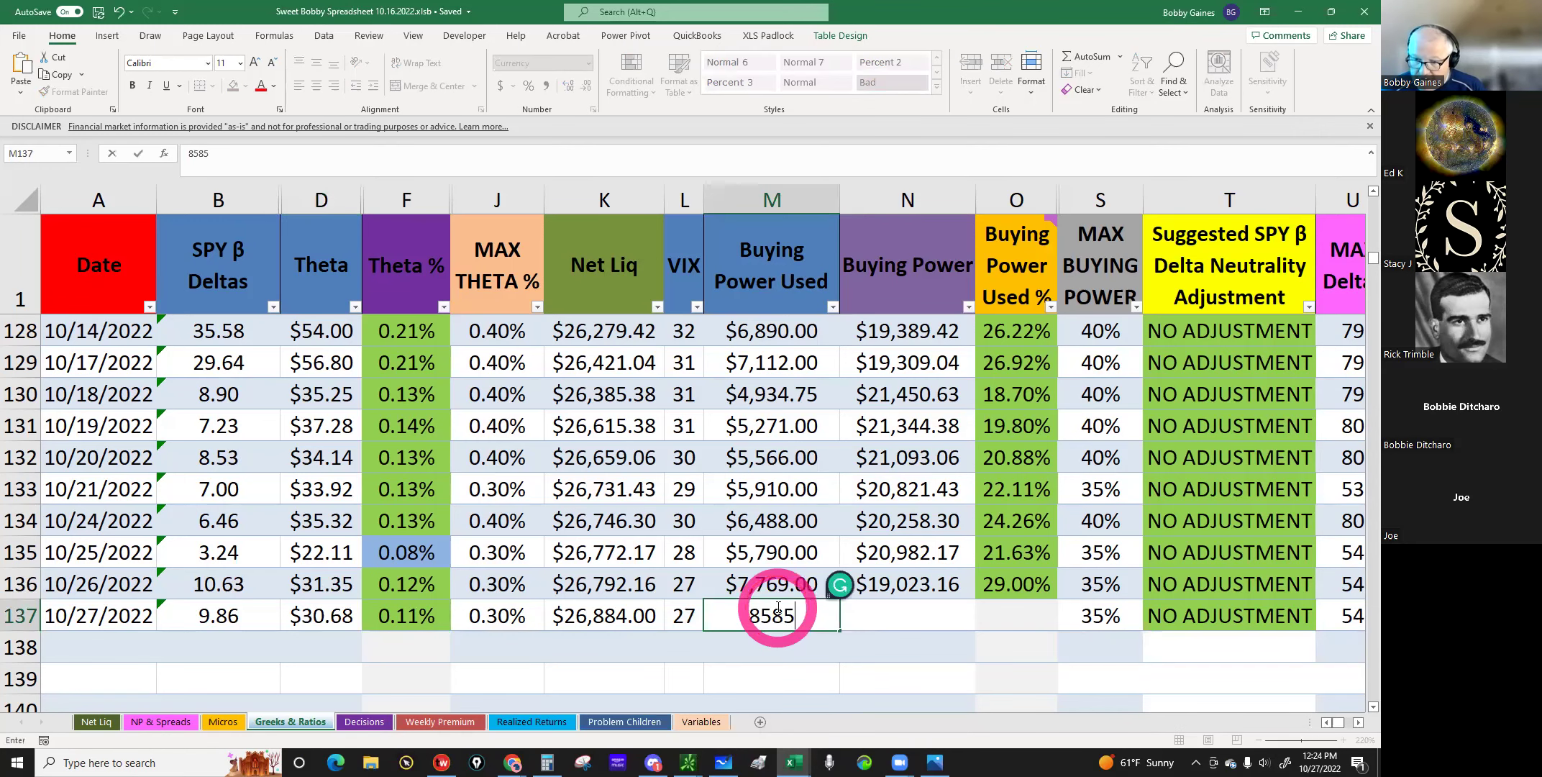
{"action": "key", "text": "Return"}
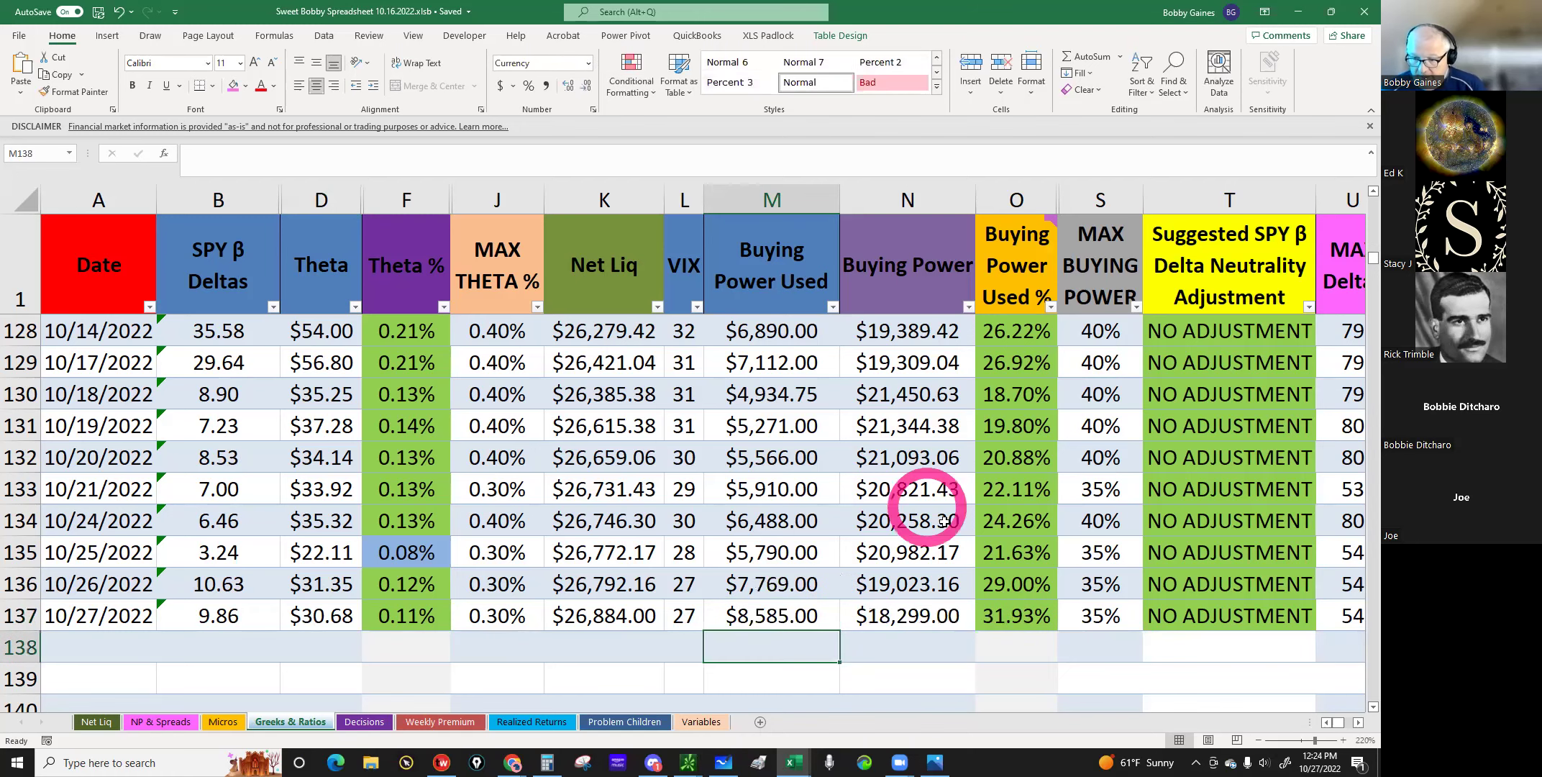
Step: Review the Buying Power Used %, Theta % and Suggested SPY β Delta Neutrality Adjustment cells for 10/27/2022
{"action": "left_click", "coordinate": [994, 619]}
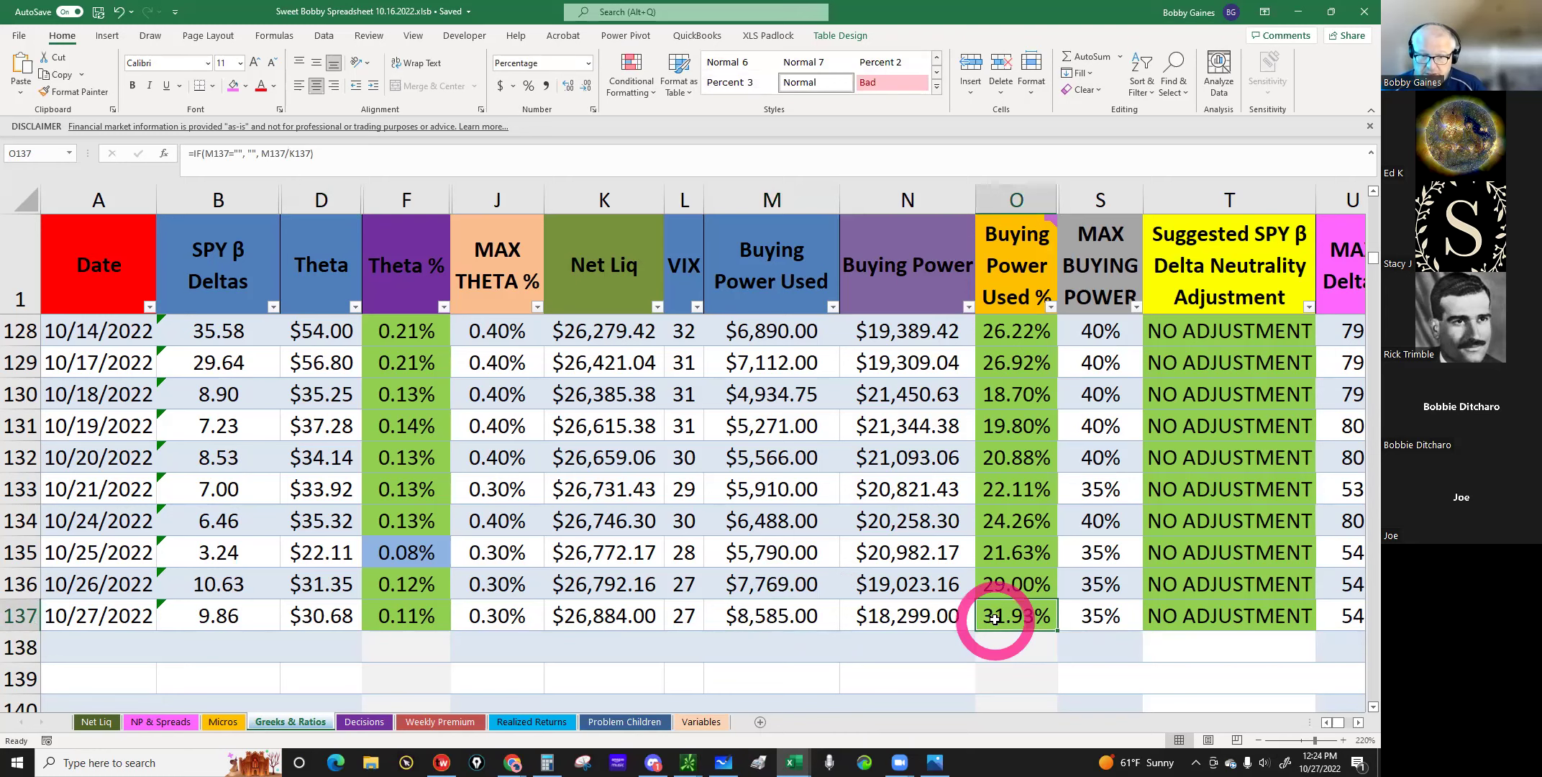
{"action": "left_click", "coordinate": [400, 623]}
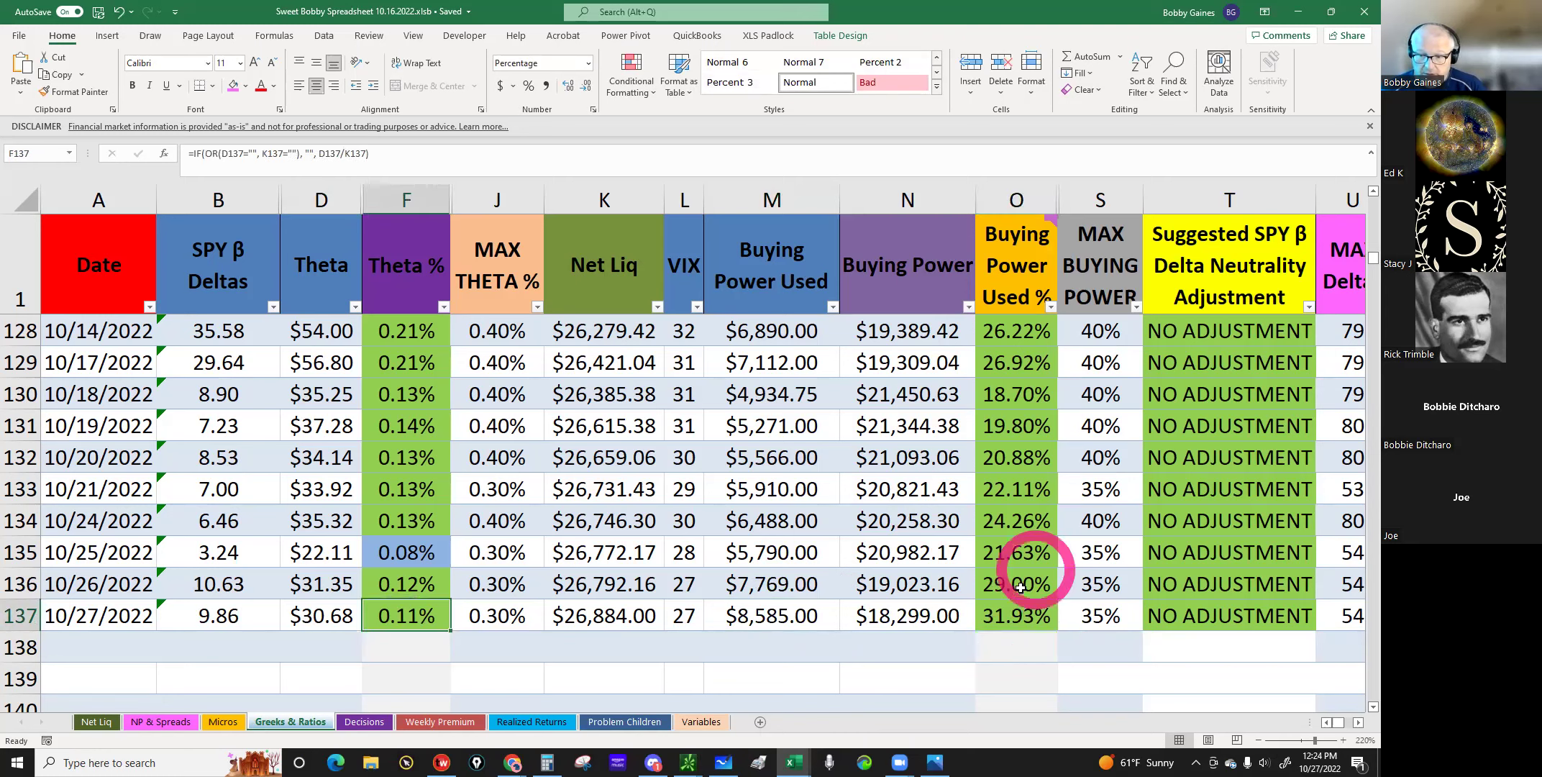
{"action": "left_click", "coordinate": [1024, 618]}
{"action": "left_click", "coordinate": [1200, 617]}
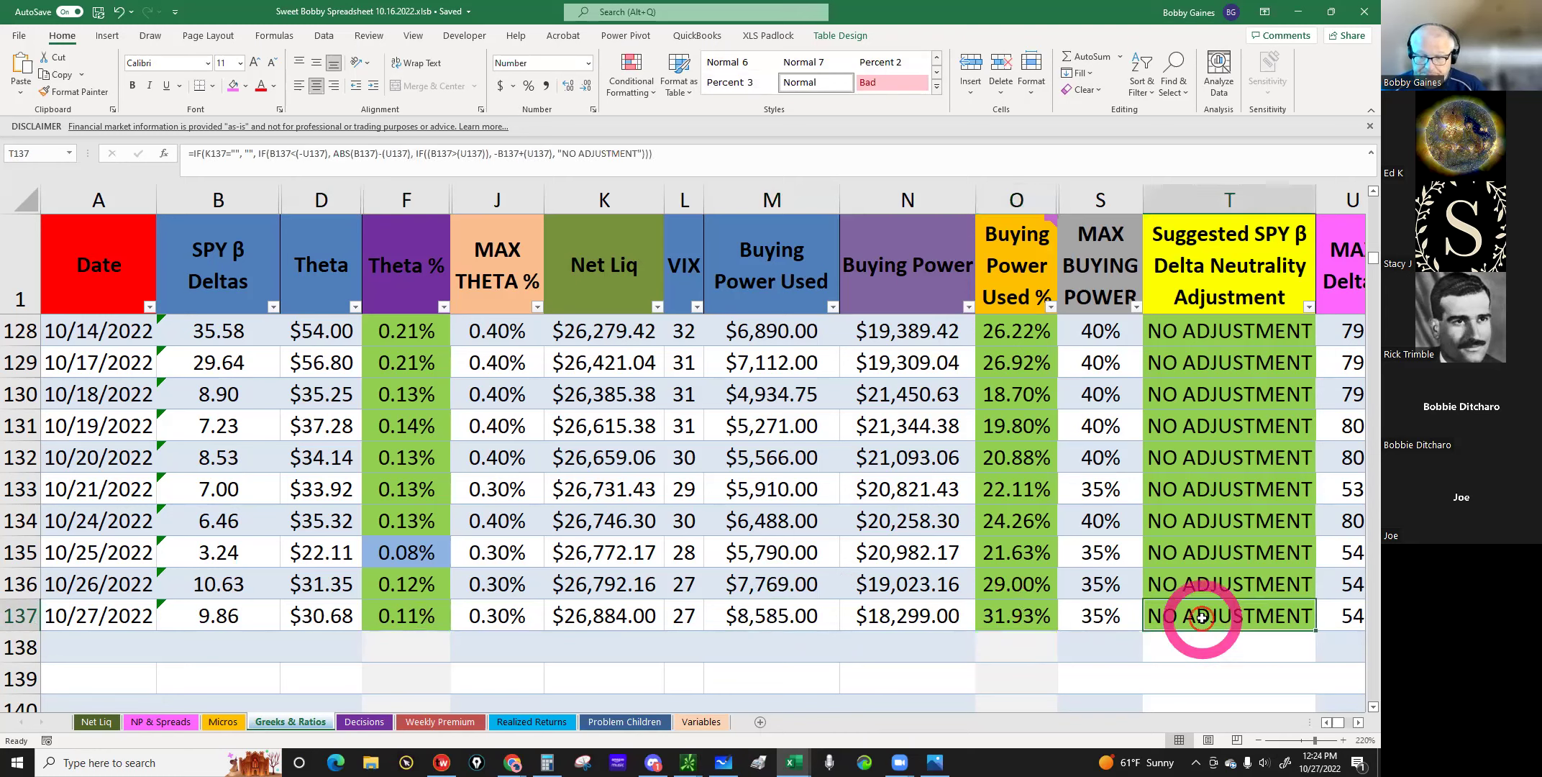
Step: Switch to thinkorswim and open the /MES Risk Profile analysis
{"action": "left_click", "coordinate": [687, 763]}
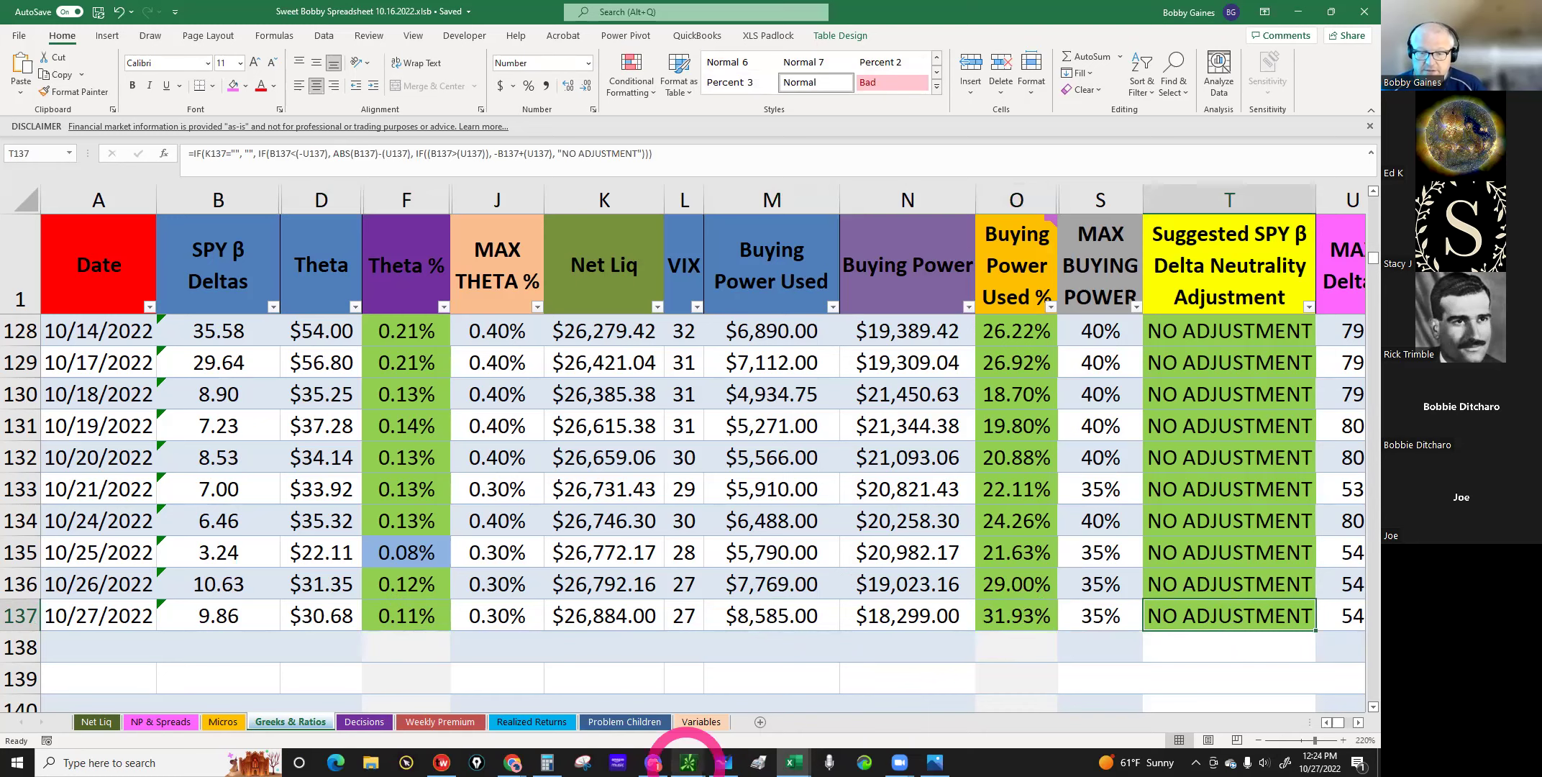
{"action": "left_click", "coordinate": [622, 721]}
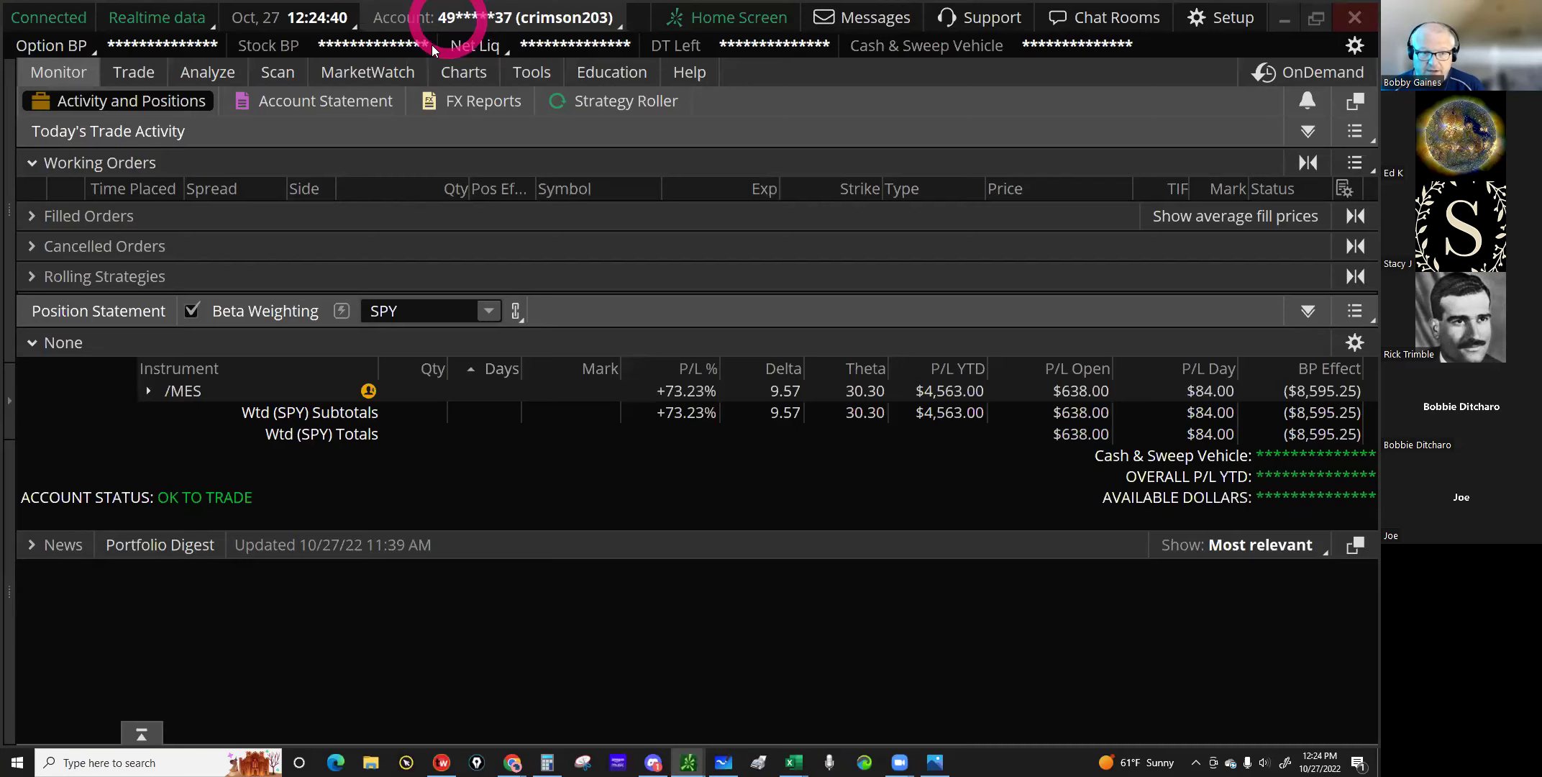
{"action": "left_click", "coordinate": [192, 81]}
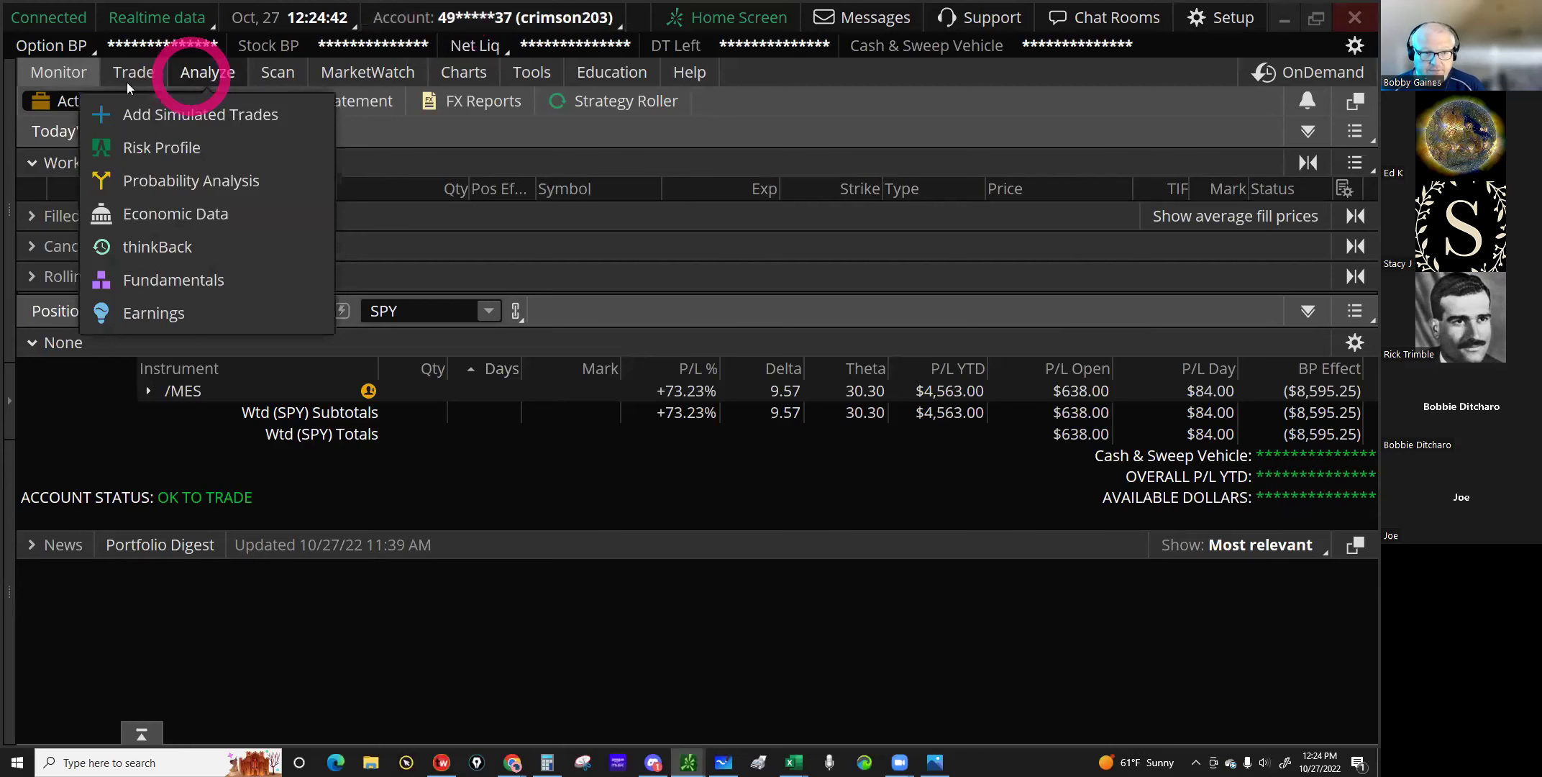
{"action": "left_click", "coordinate": [200, 75]}
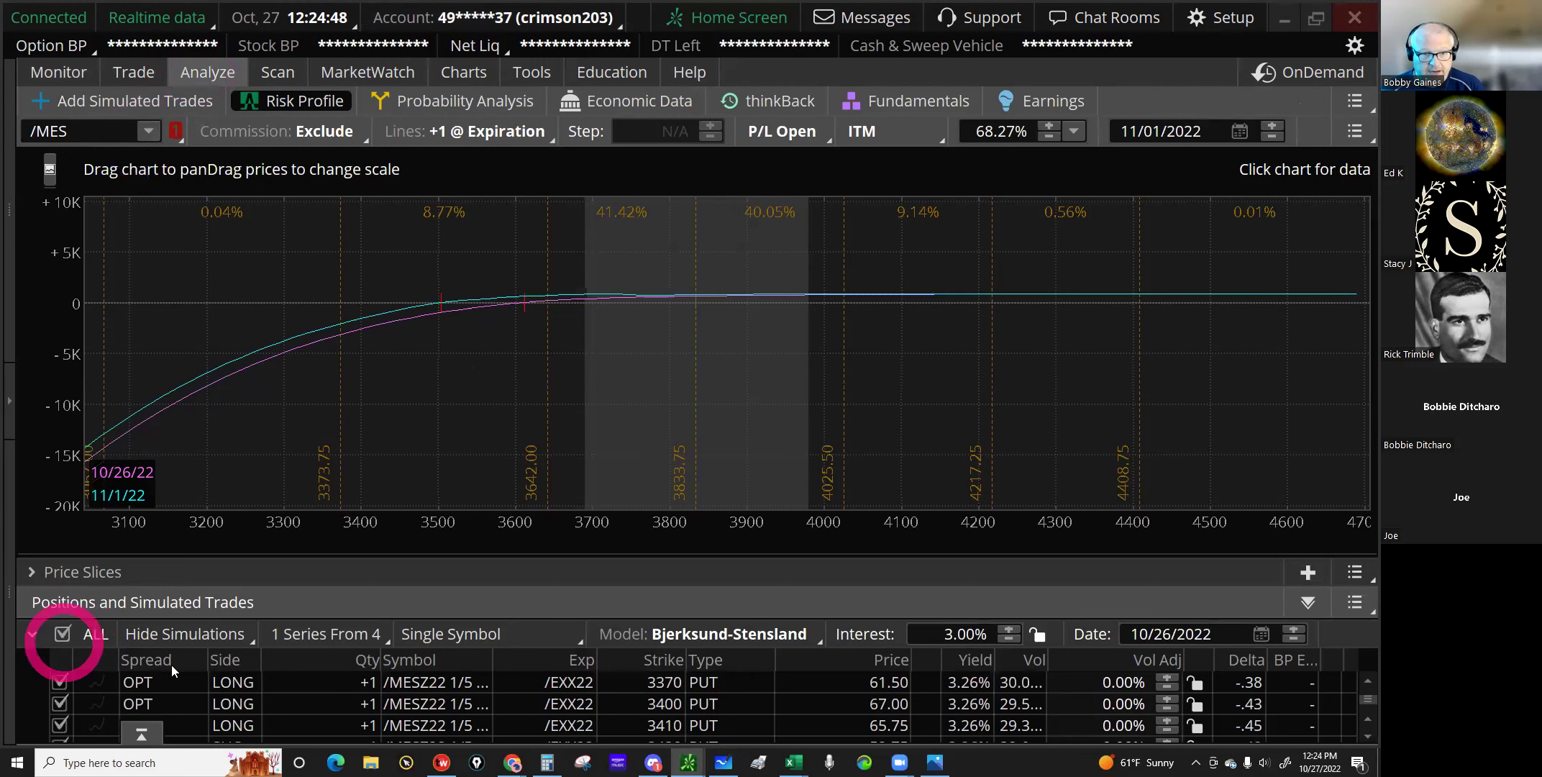
Step: Limit the /MES risk graph to the OCT '5' 22 1/5 series only, leaving the three other series out
{"action": "left_click", "coordinate": [63, 635]}
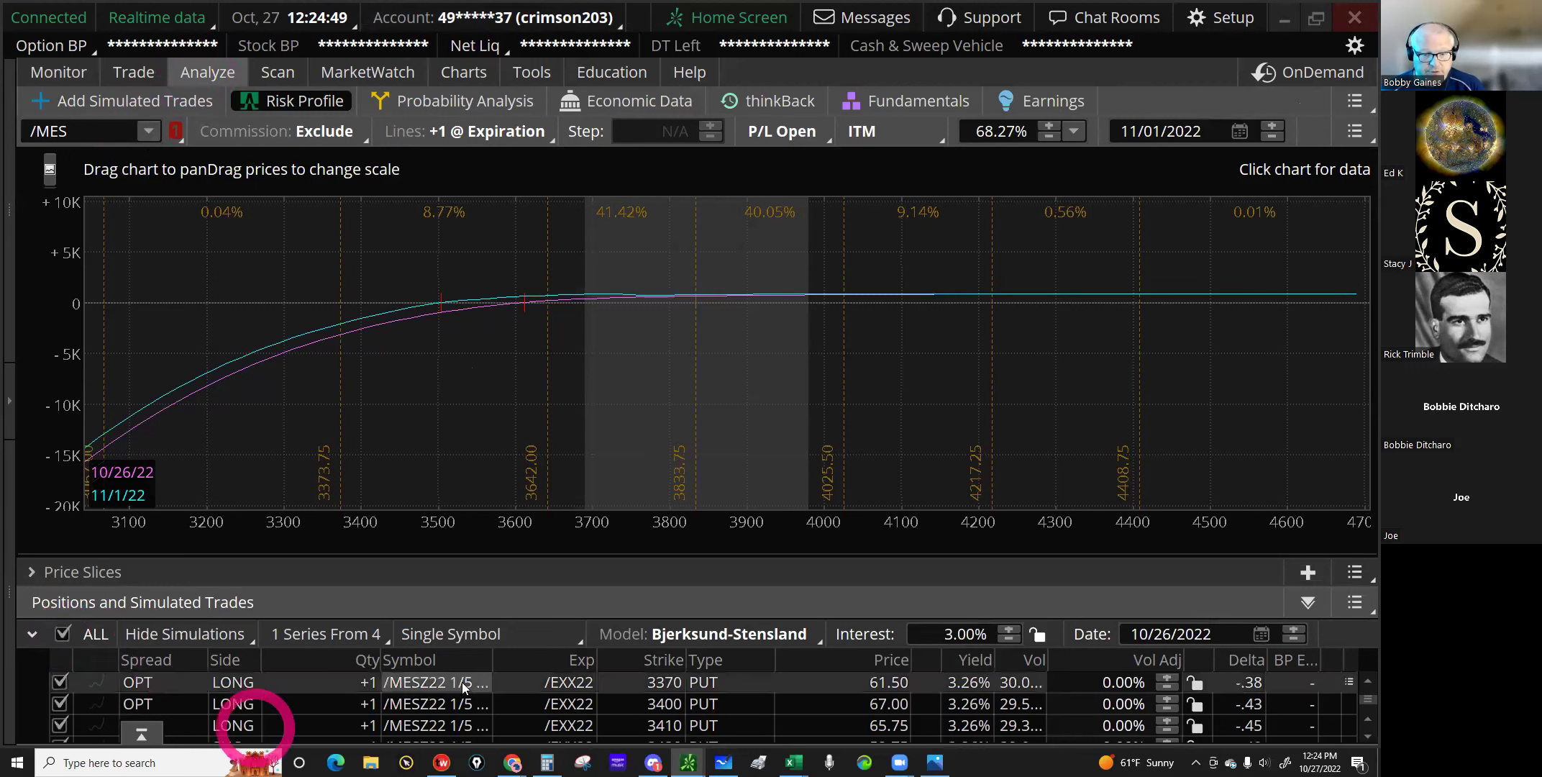
{"action": "left_click", "coordinate": [343, 638]}
{"action": "left_click", "coordinate": [249, 495]}
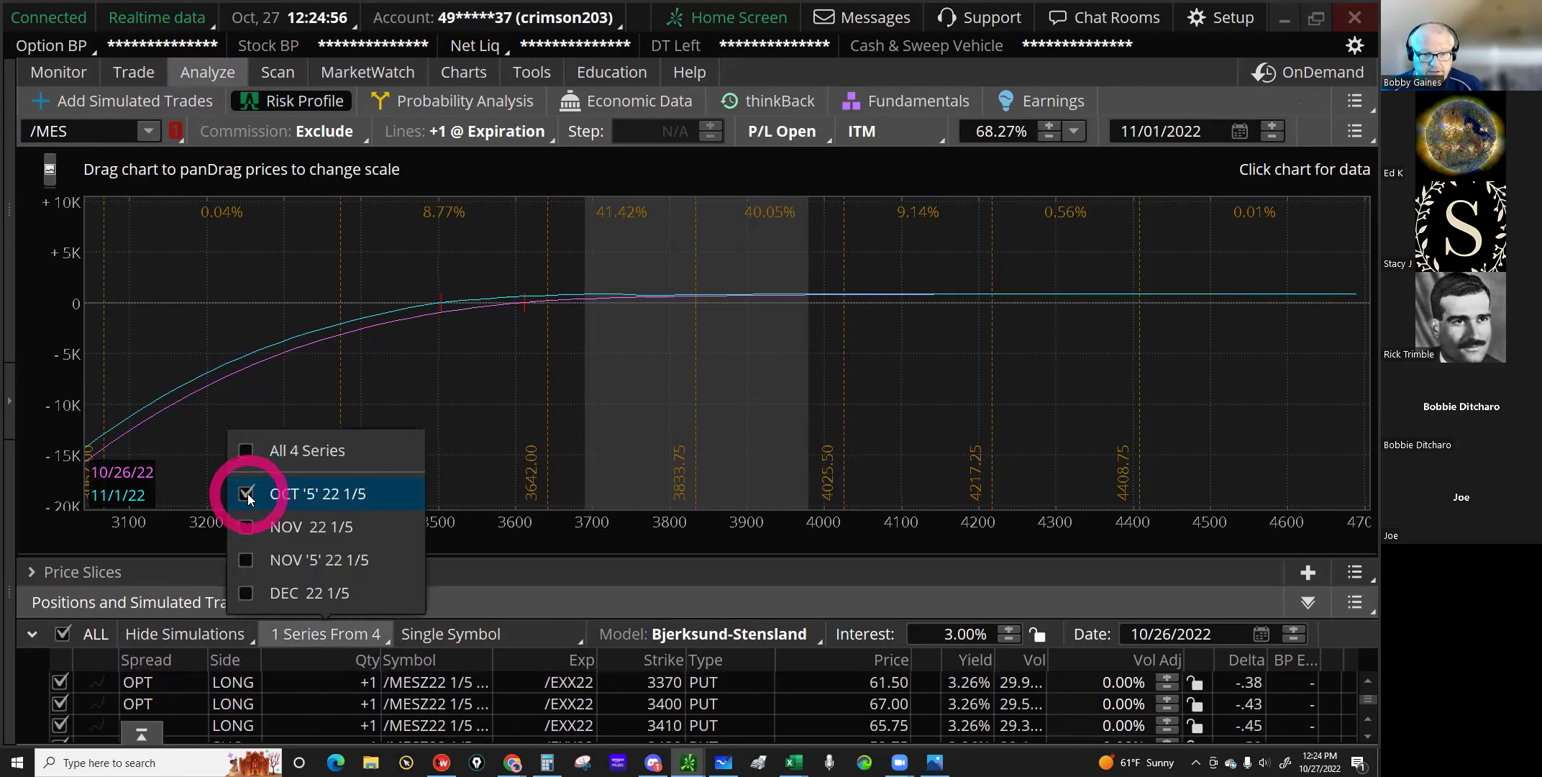
{"action": "left_click", "coordinate": [246, 451]}
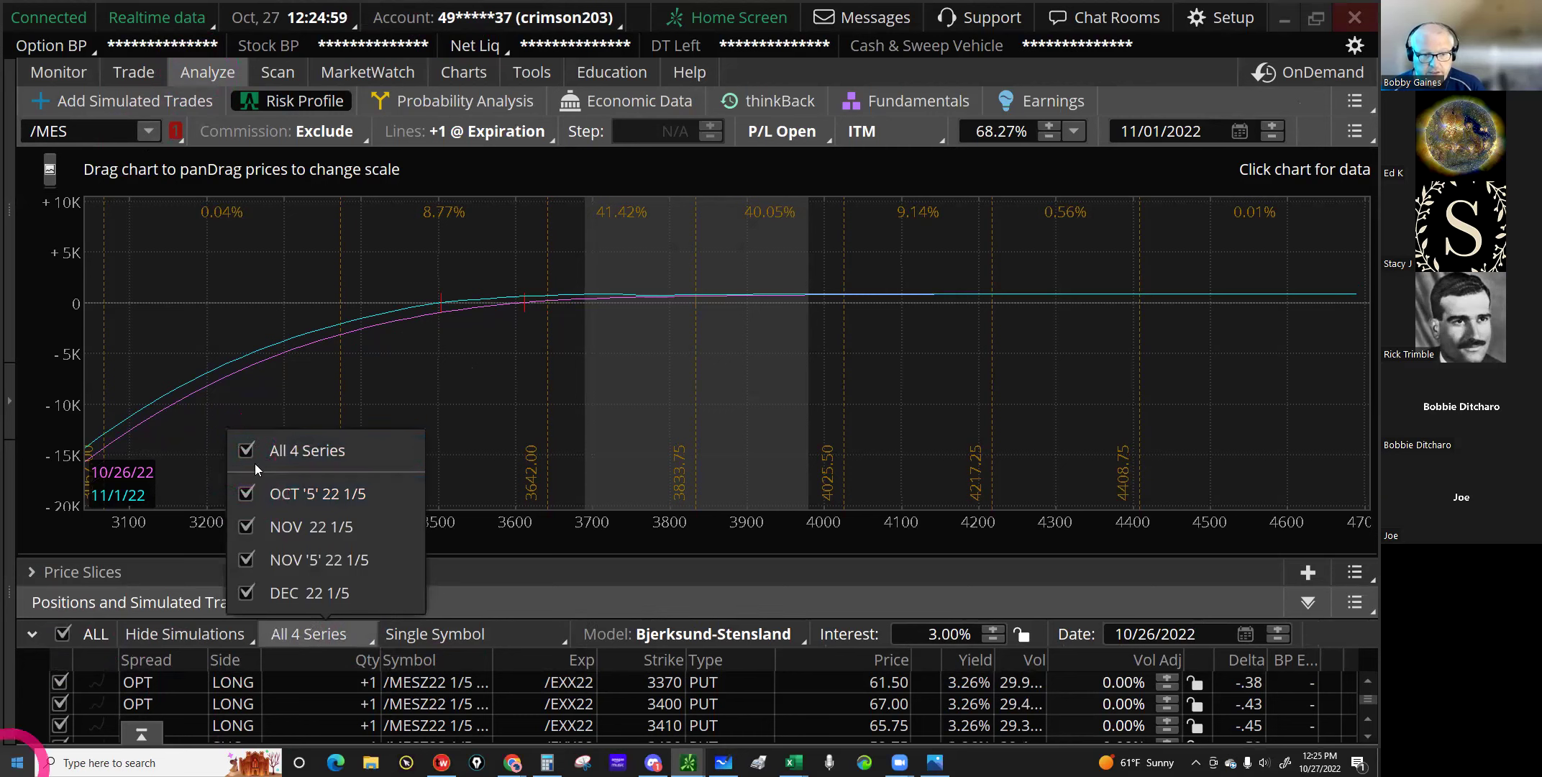
{"action": "left_click", "coordinate": [245, 452]}
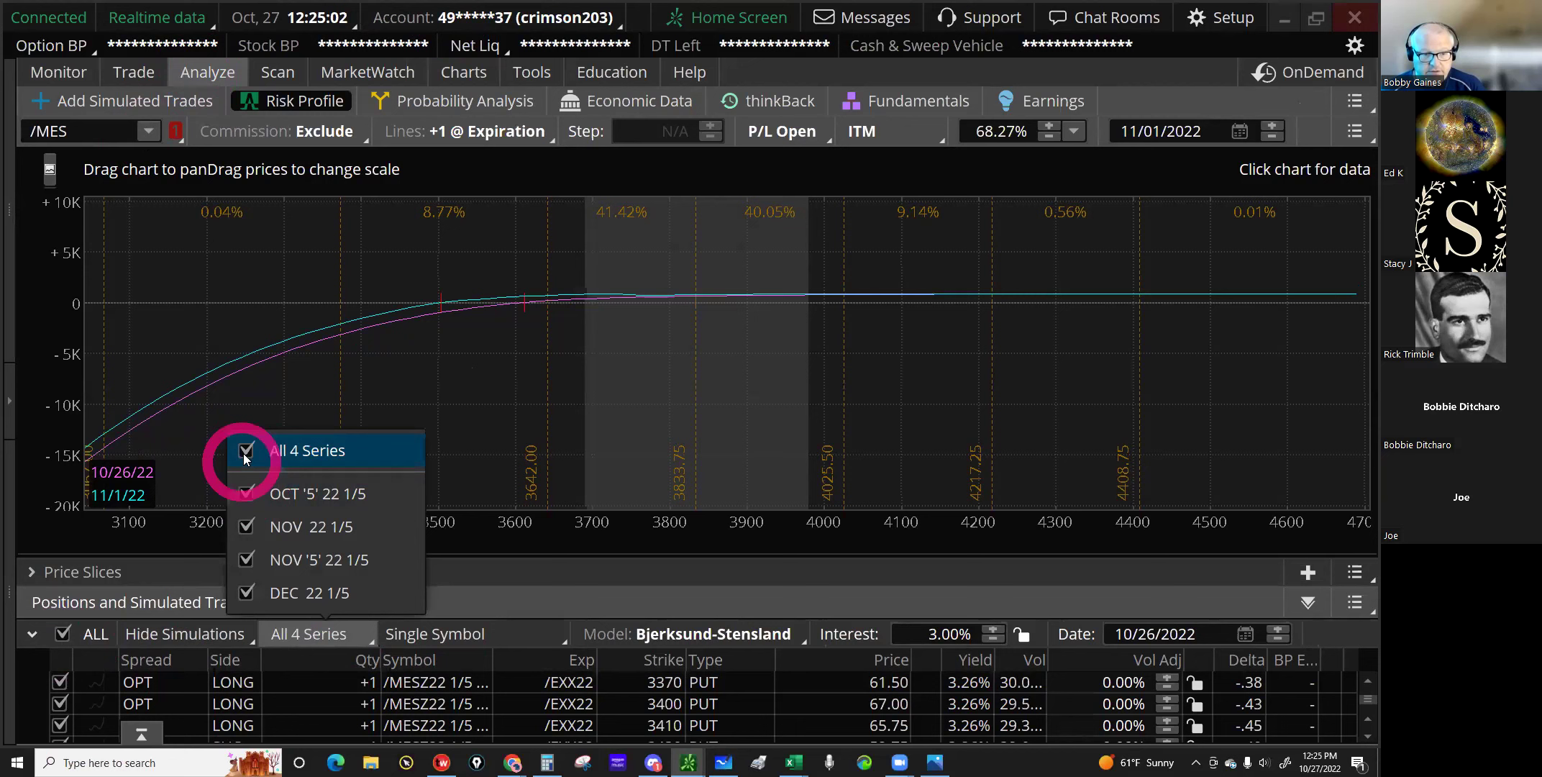
{"action": "left_click", "coordinate": [245, 496]}
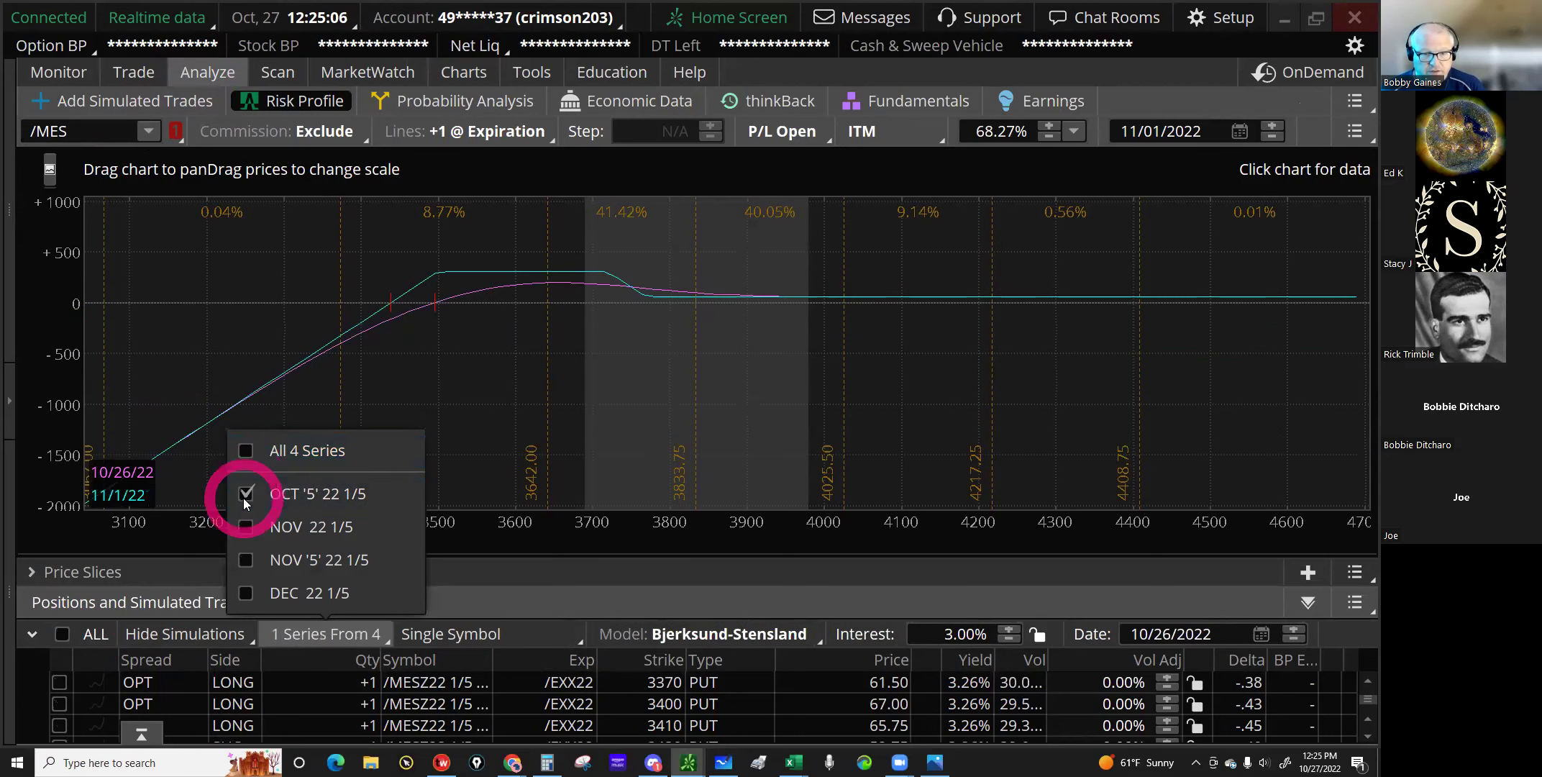
Step: Inspect the October series' P/L on the risk graph near the current /MES price, around 3833 to 3850
{"action": "left_click", "coordinate": [707, 385]}
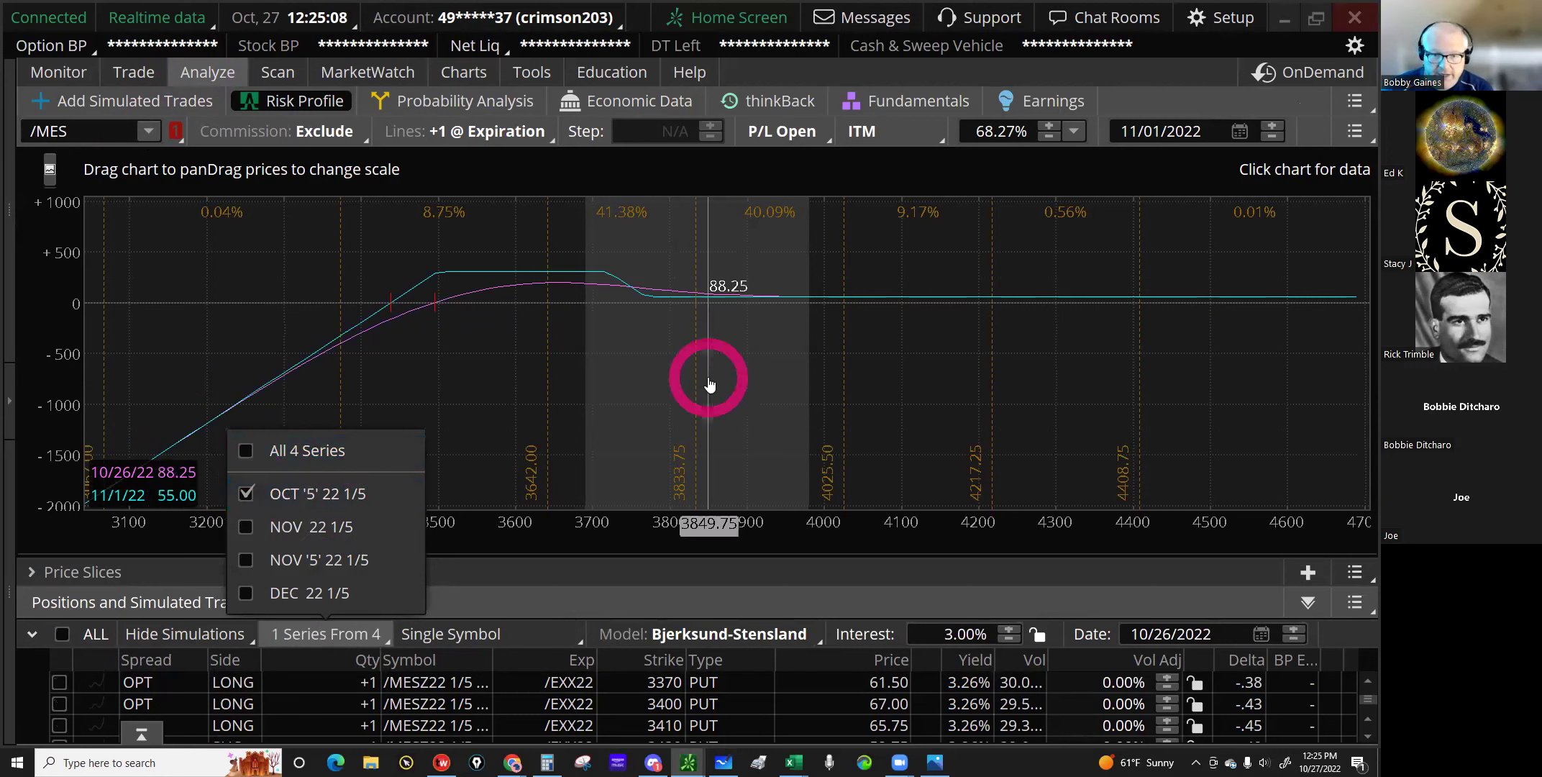
{"action": "left_click", "coordinate": [697, 381]}
{"action": "left_click", "coordinate": [695, 381]}
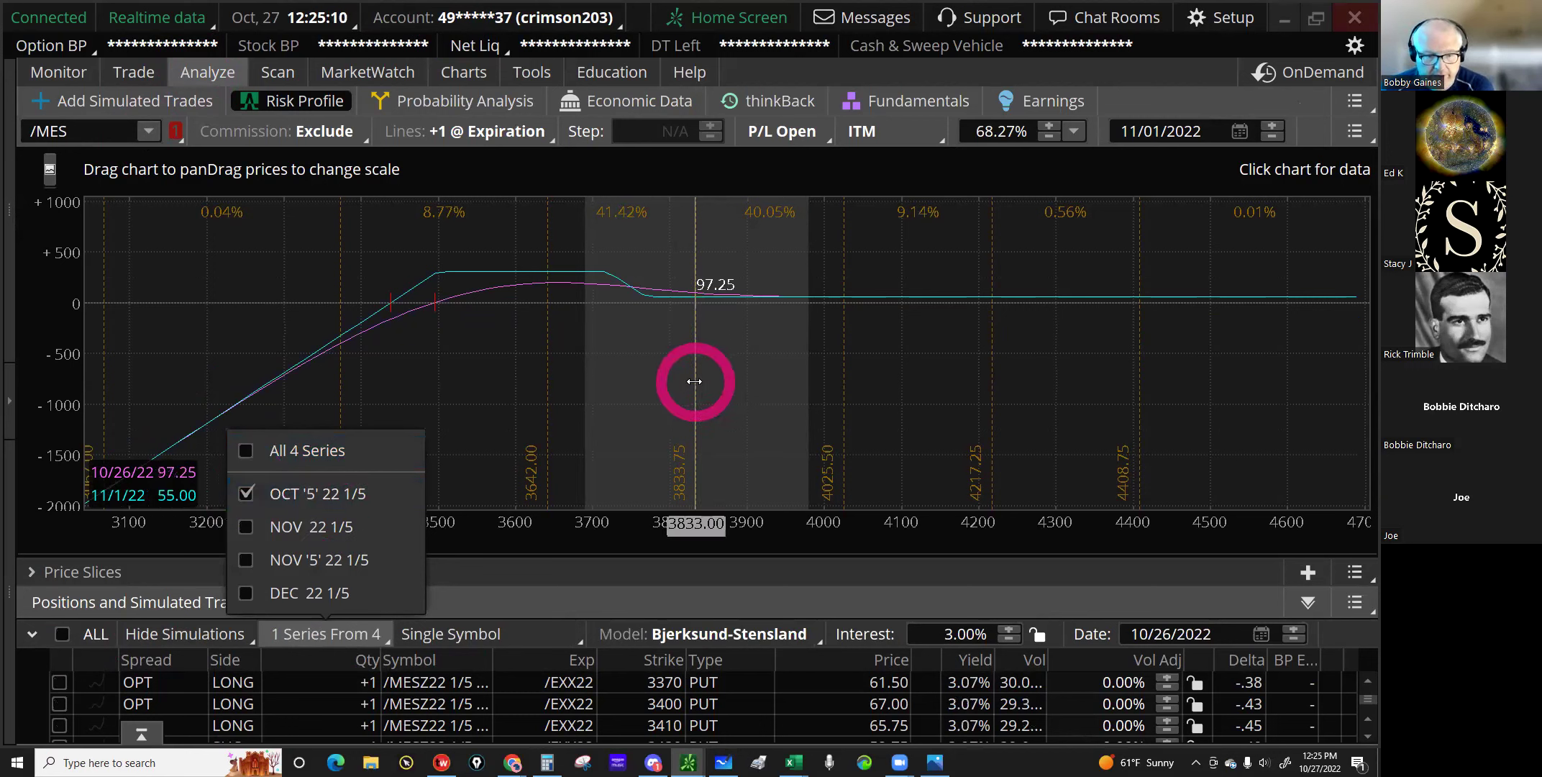
Step: Check the days to expiration of the October /MES options in the position statement and return to the Risk Profile
{"action": "left_click", "coordinate": [78, 79]}
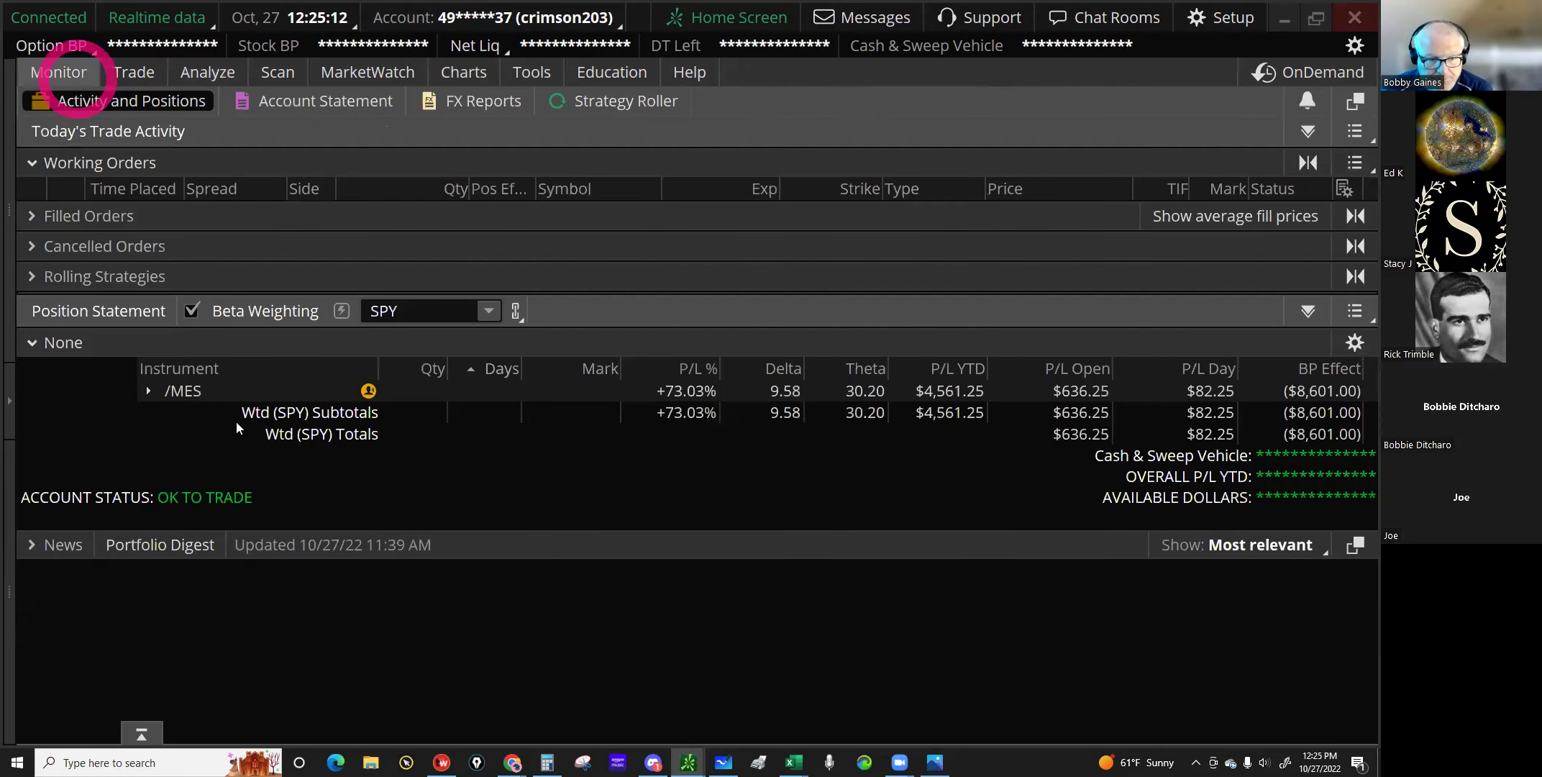
{"action": "left_click", "coordinate": [180, 399]}
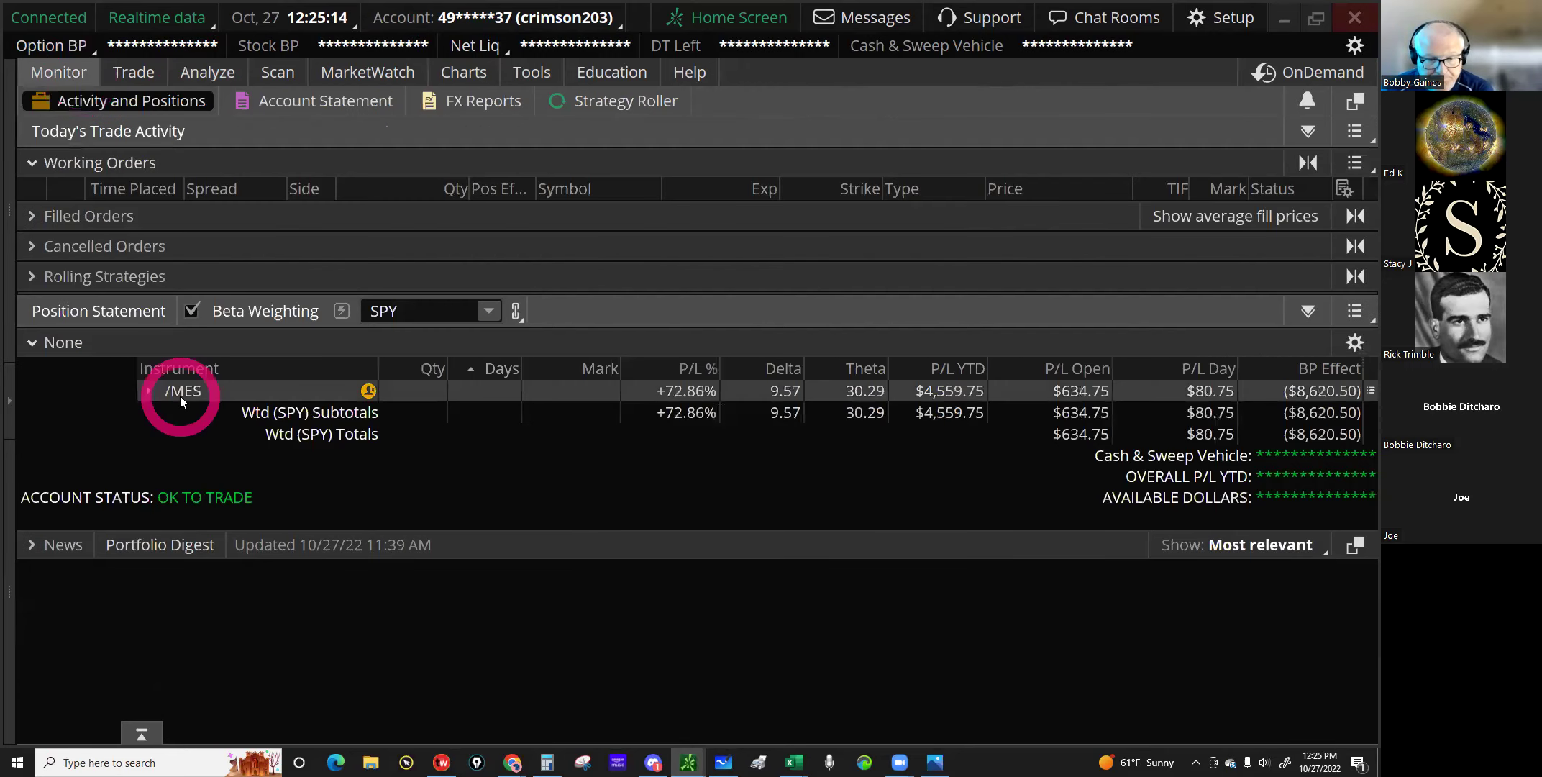
{"action": "left_click", "coordinate": [498, 453]}
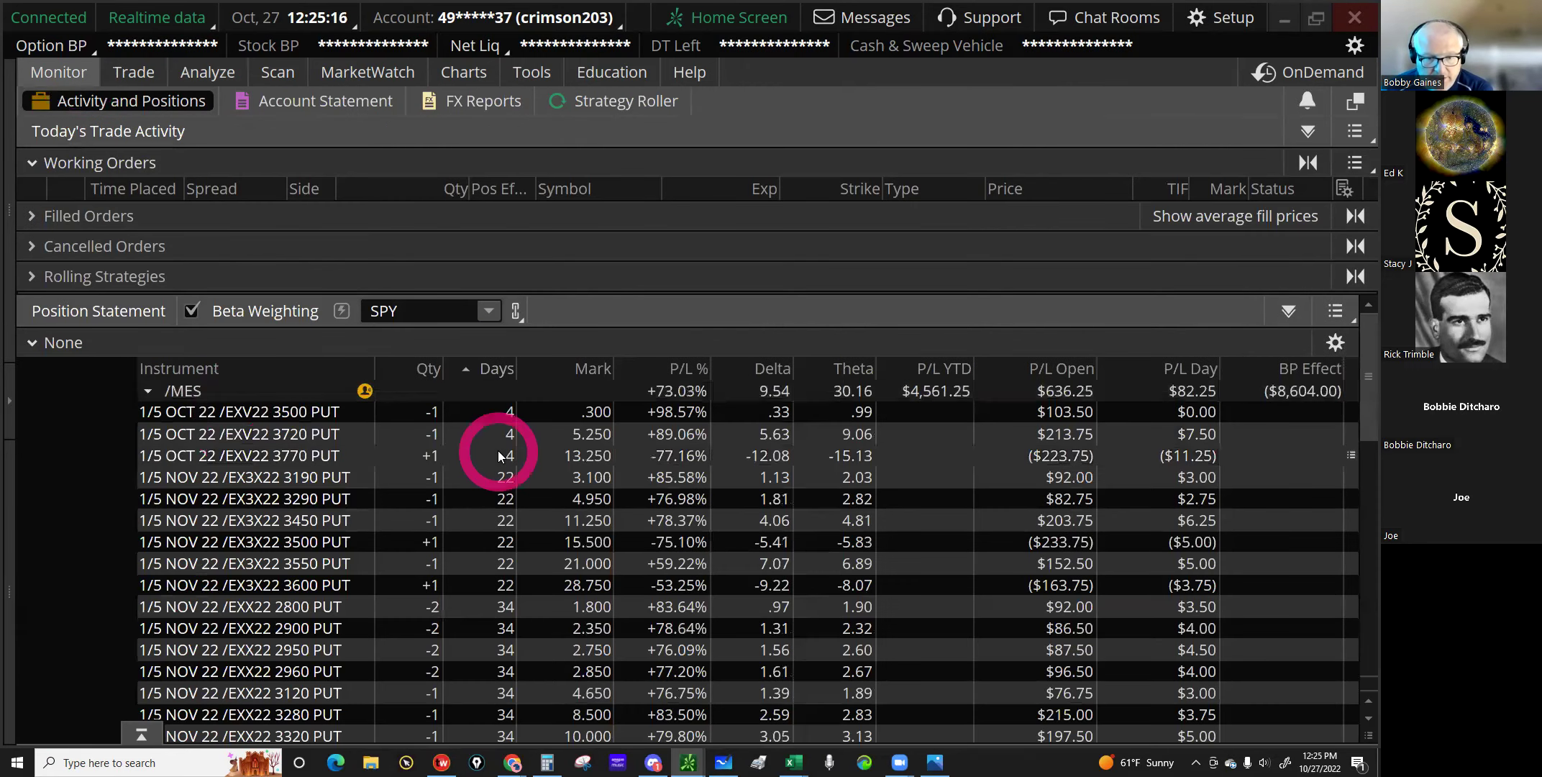
{"action": "left_click", "coordinate": [42, 345]}
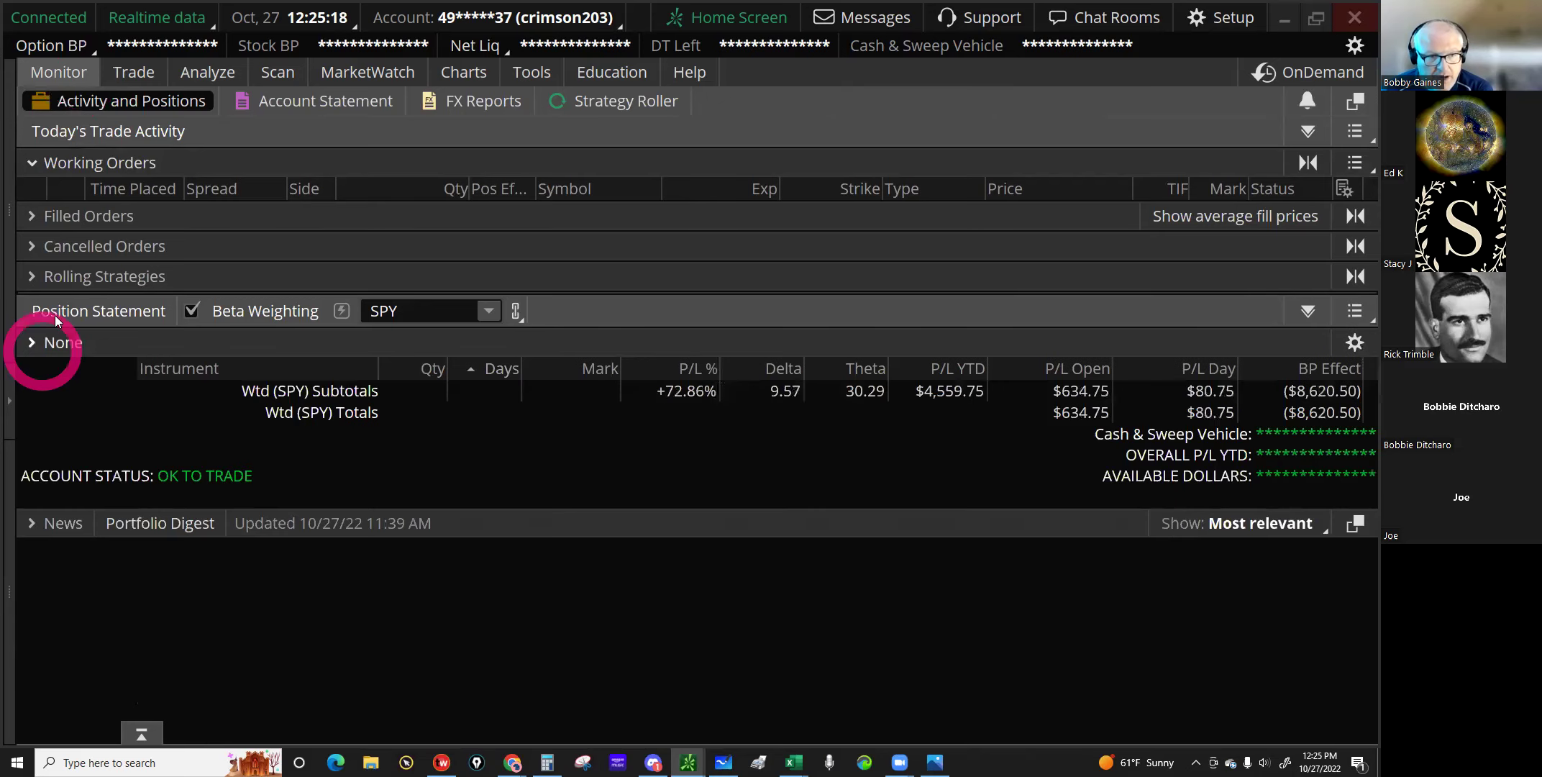
{"action": "left_click", "coordinate": [137, 74]}
{"action": "left_click", "coordinate": [201, 72]}
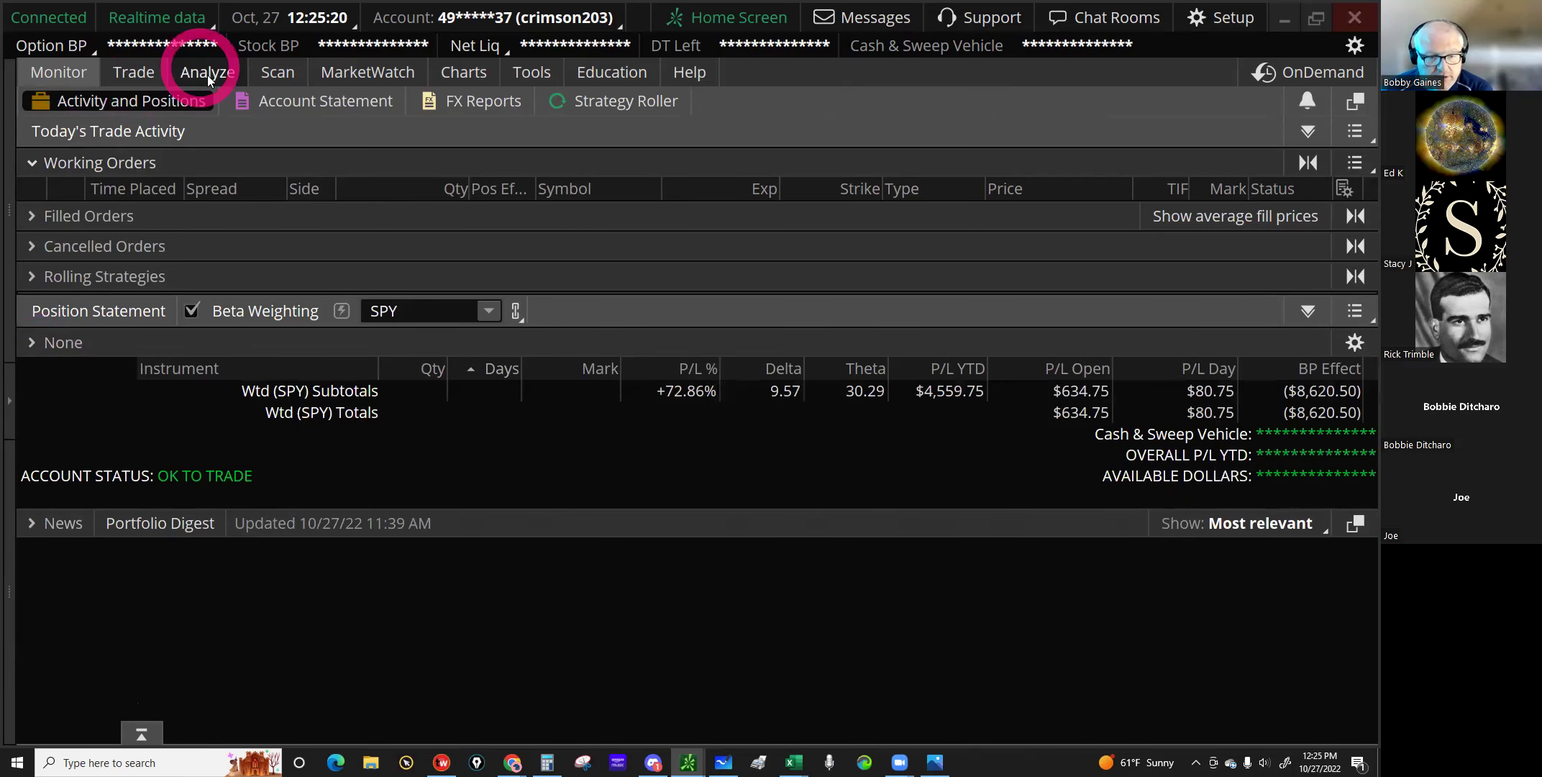
Step: Expand the Price Slices to examine the October series' BP Effect at the current /MES price, and collapse them again
{"action": "left_click", "coordinate": [133, 553]}
{"action": "left_click", "coordinate": [72, 572]}
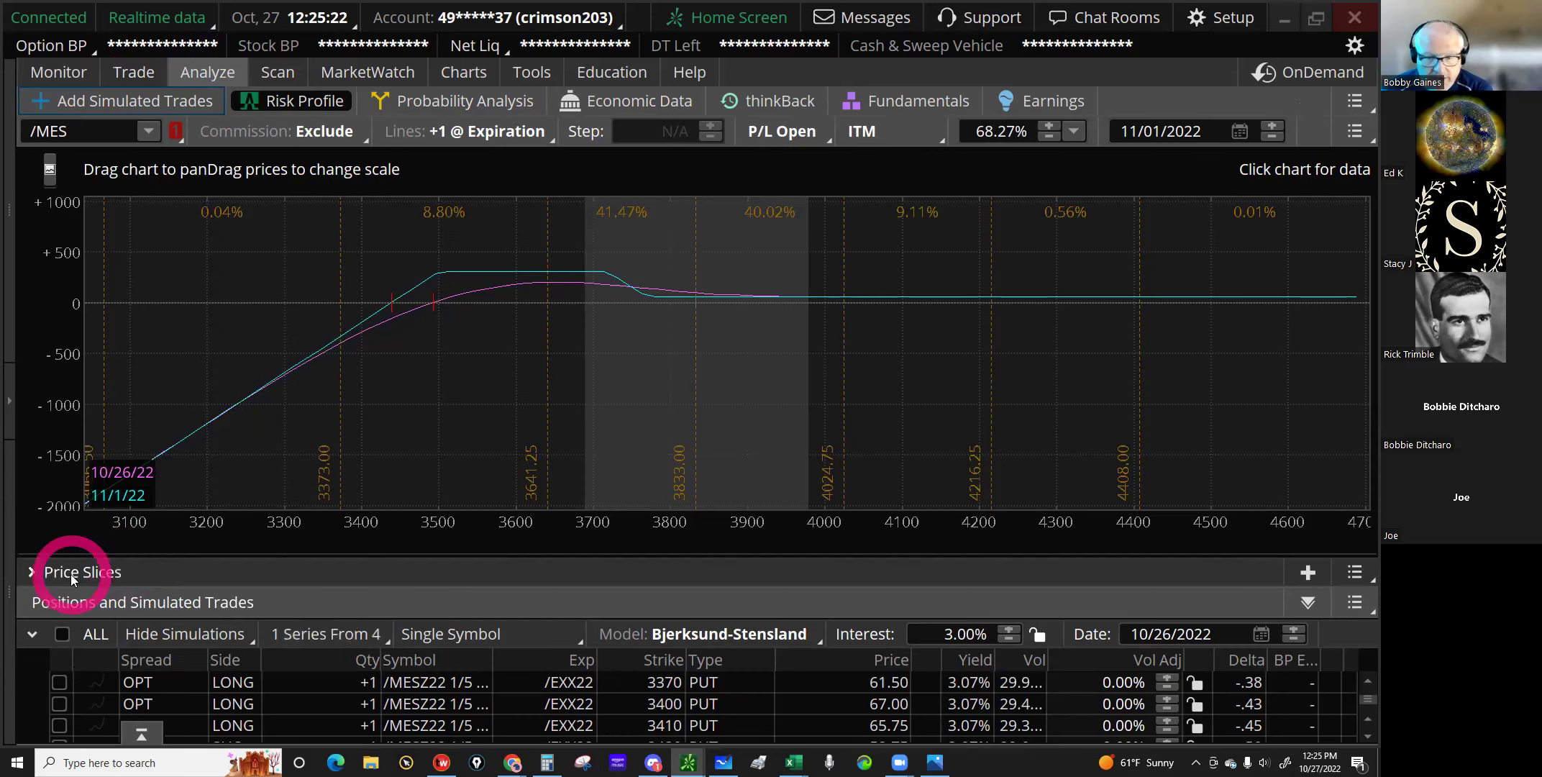
{"action": "left_click", "coordinate": [1323, 684]}
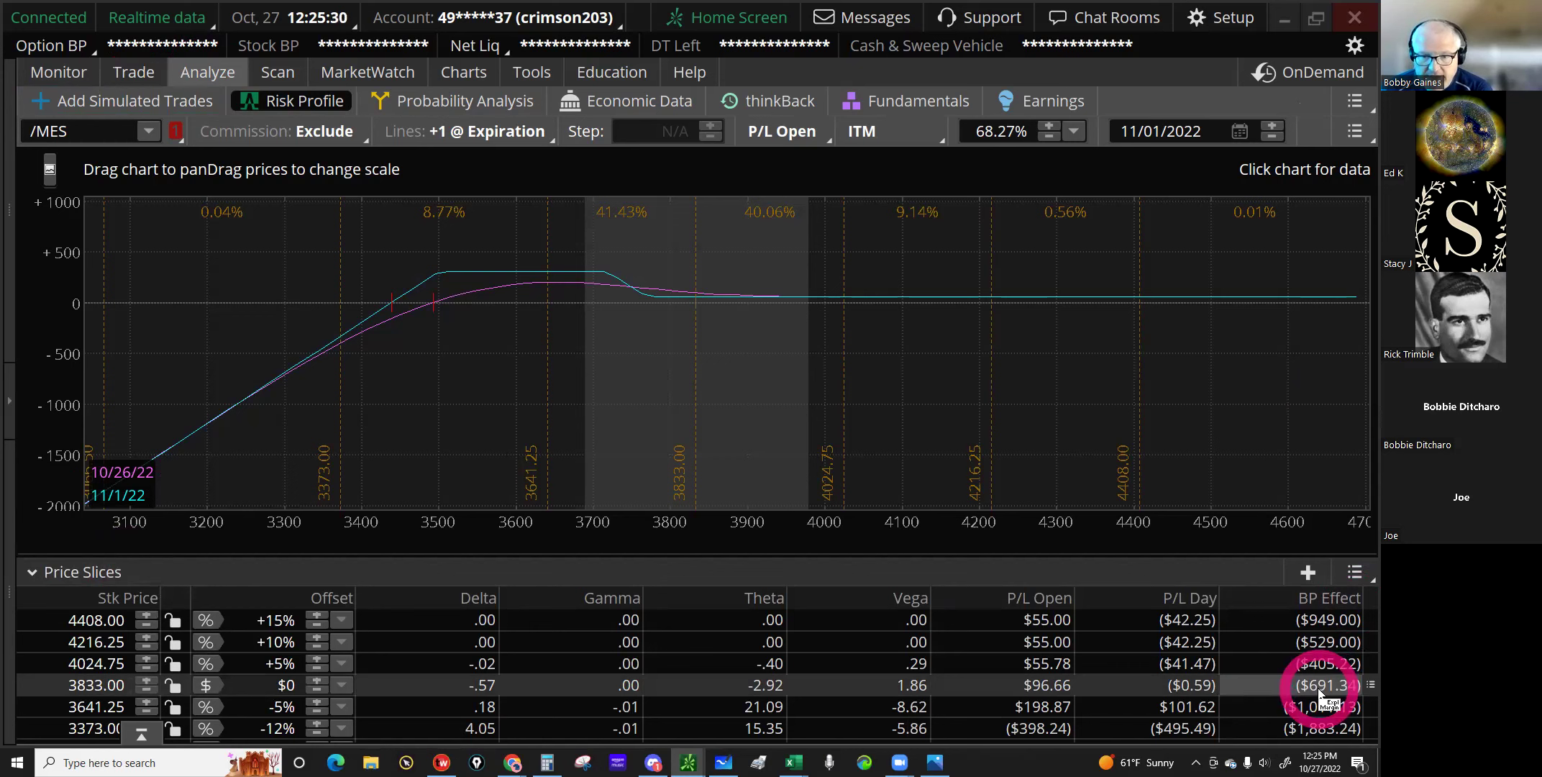
{"action": "left_click", "coordinate": [740, 212]}
{"action": "left_click", "coordinate": [118, 496]}
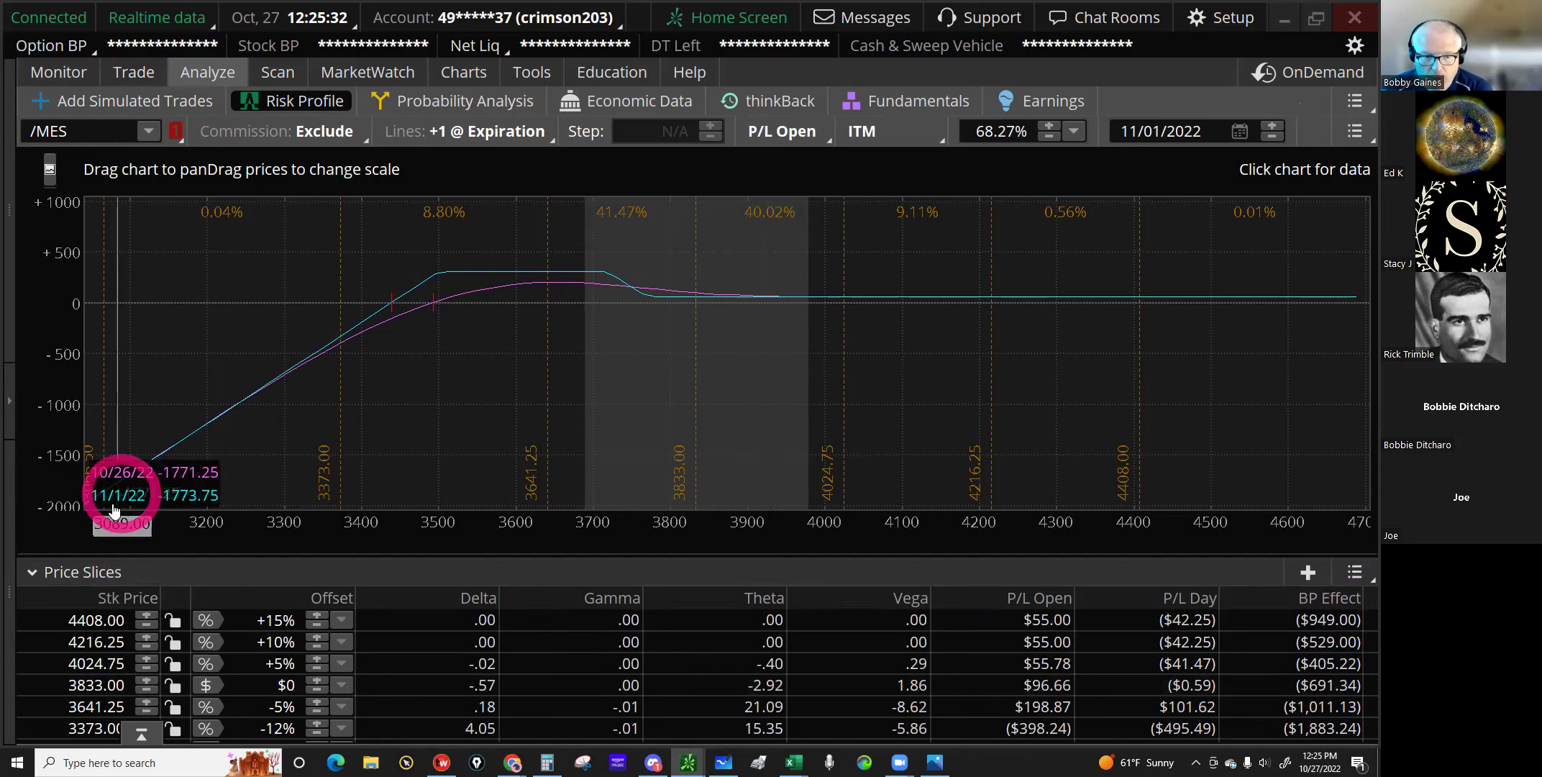
{"action": "left_click", "coordinate": [41, 554]}
{"action": "left_click", "coordinate": [34, 571]}
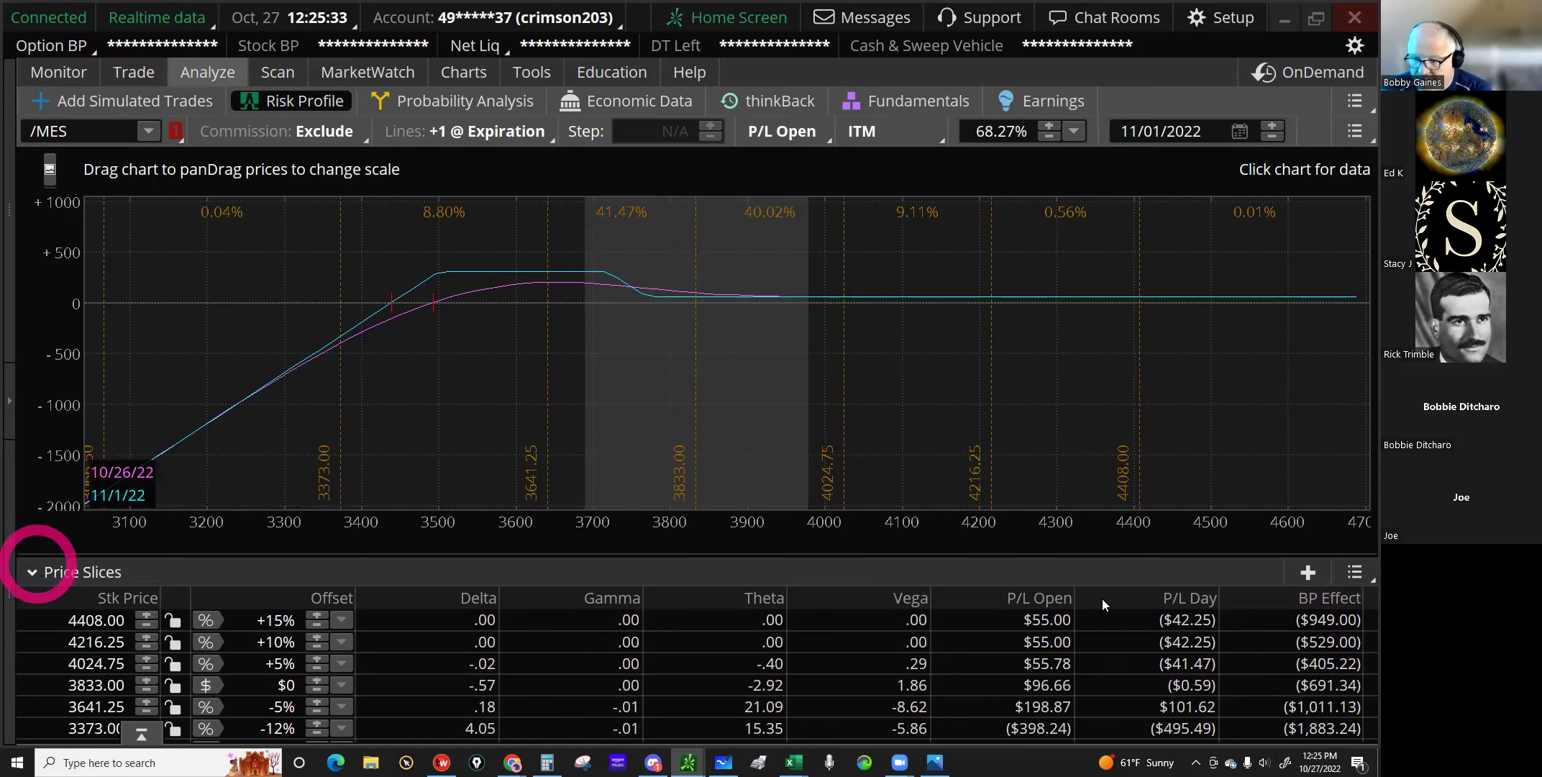
Step: Set the analysis date to 10/27/2022 and inspect the P/L peak on the risk graph between about 3643 and 3675
{"action": "left_click", "coordinate": [1294, 627]}
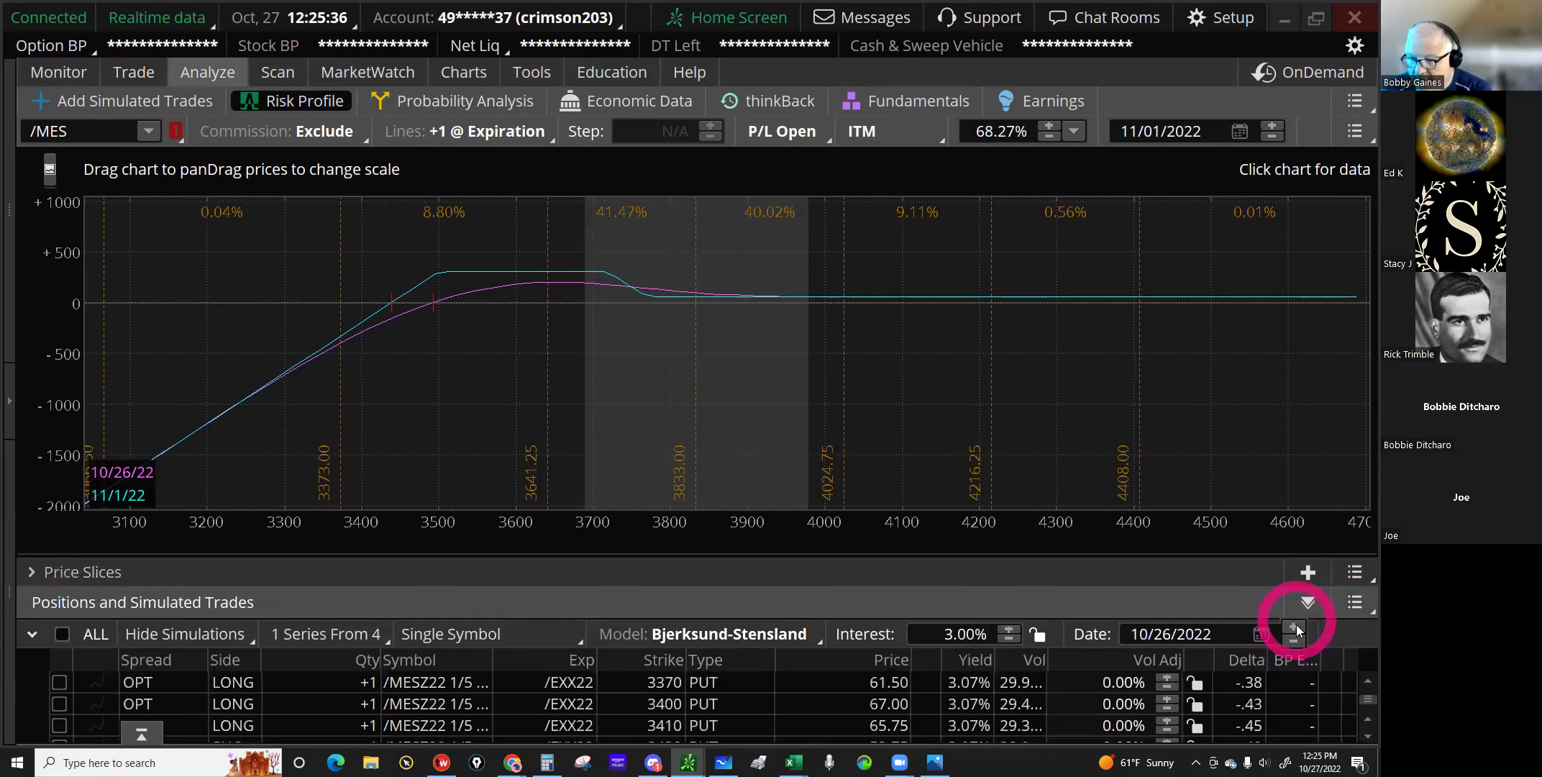
{"action": "left_click", "coordinate": [1298, 630]}
{"action": "left_click", "coordinate": [560, 273]}
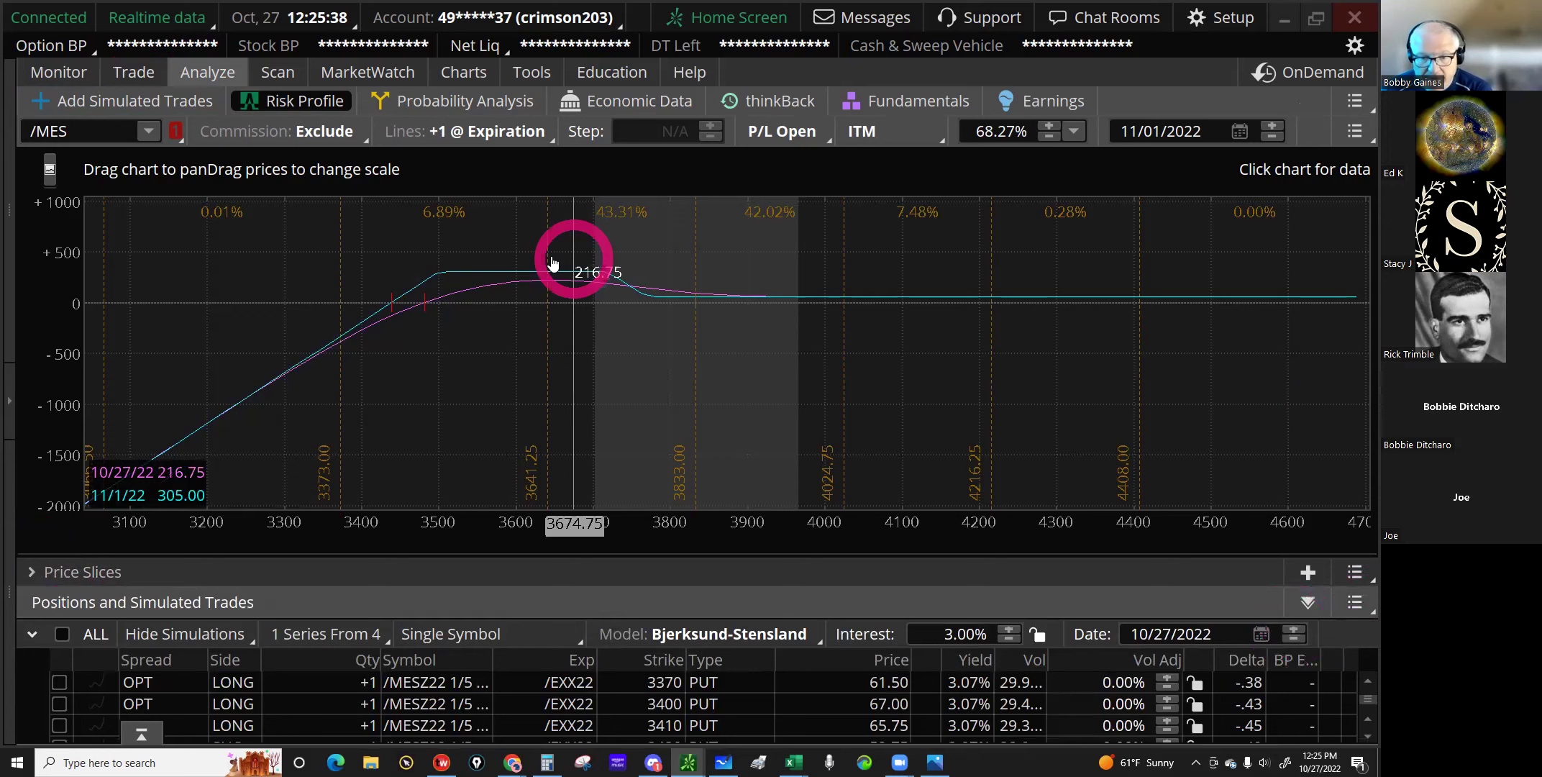
{"action": "left_click", "coordinate": [551, 278]}
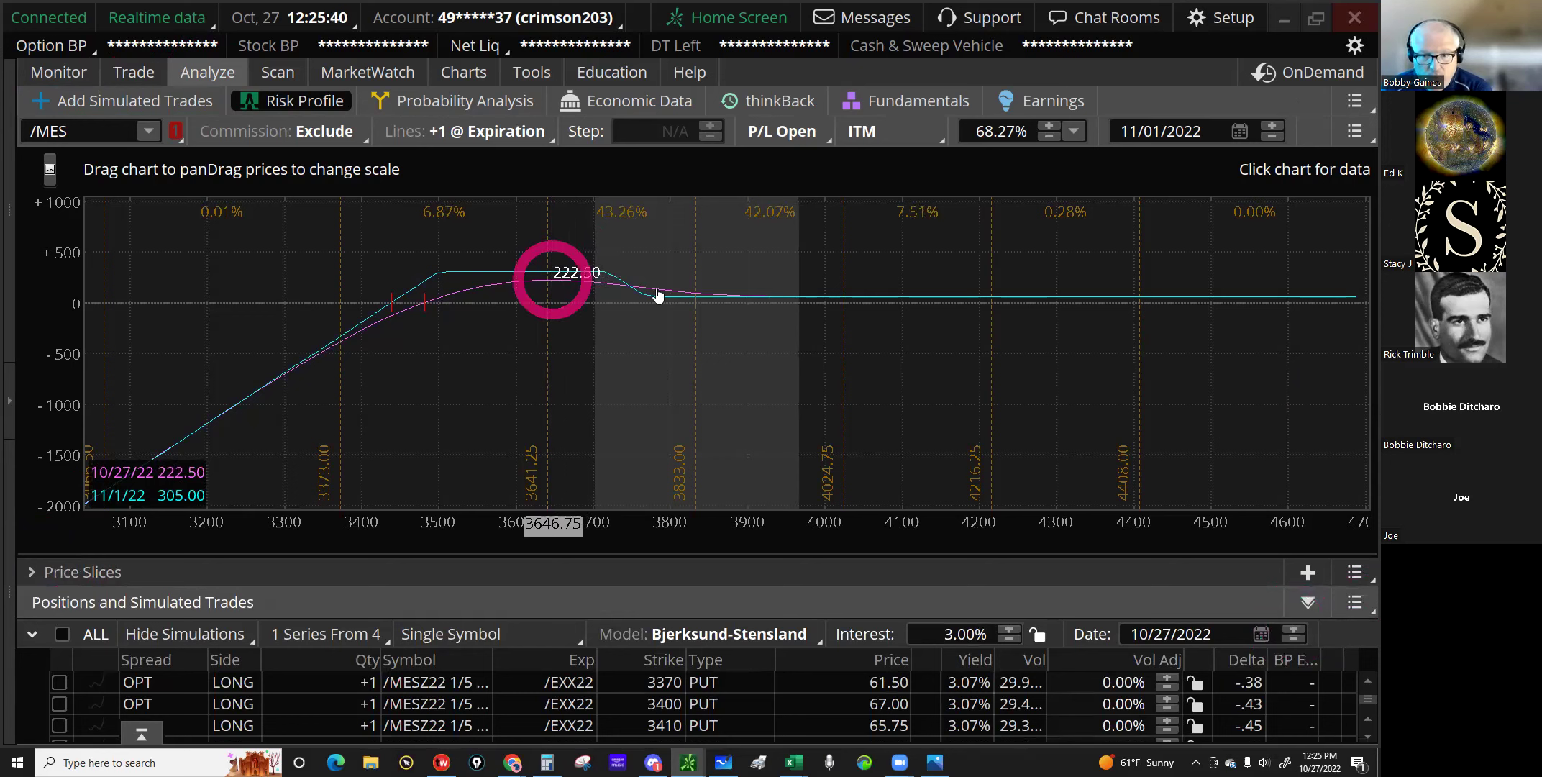
{"action": "left_click", "coordinate": [565, 304]}
{"action": "left_click", "coordinate": [549, 301]}
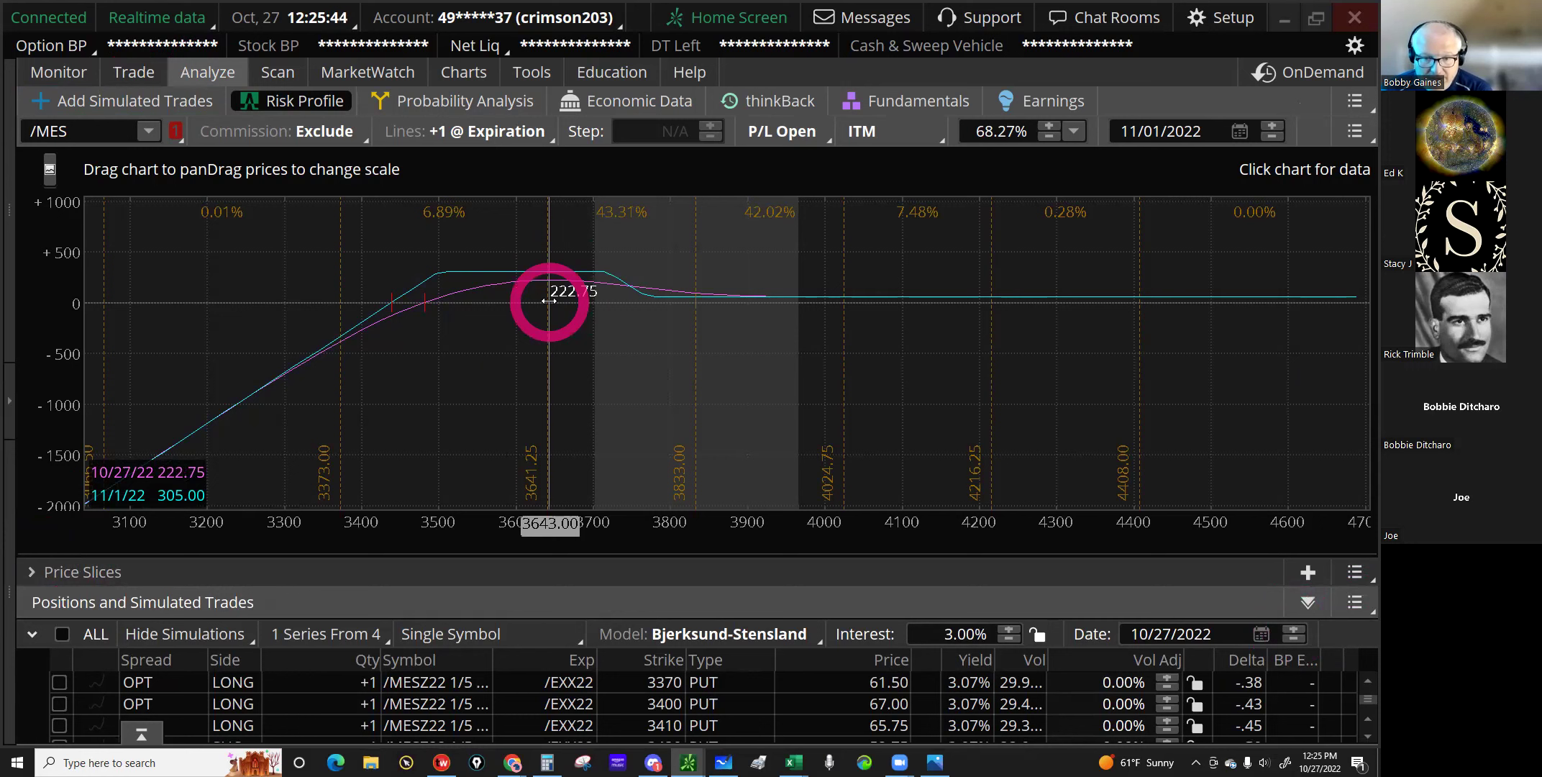
{"action": "left_click", "coordinate": [216, 97]}
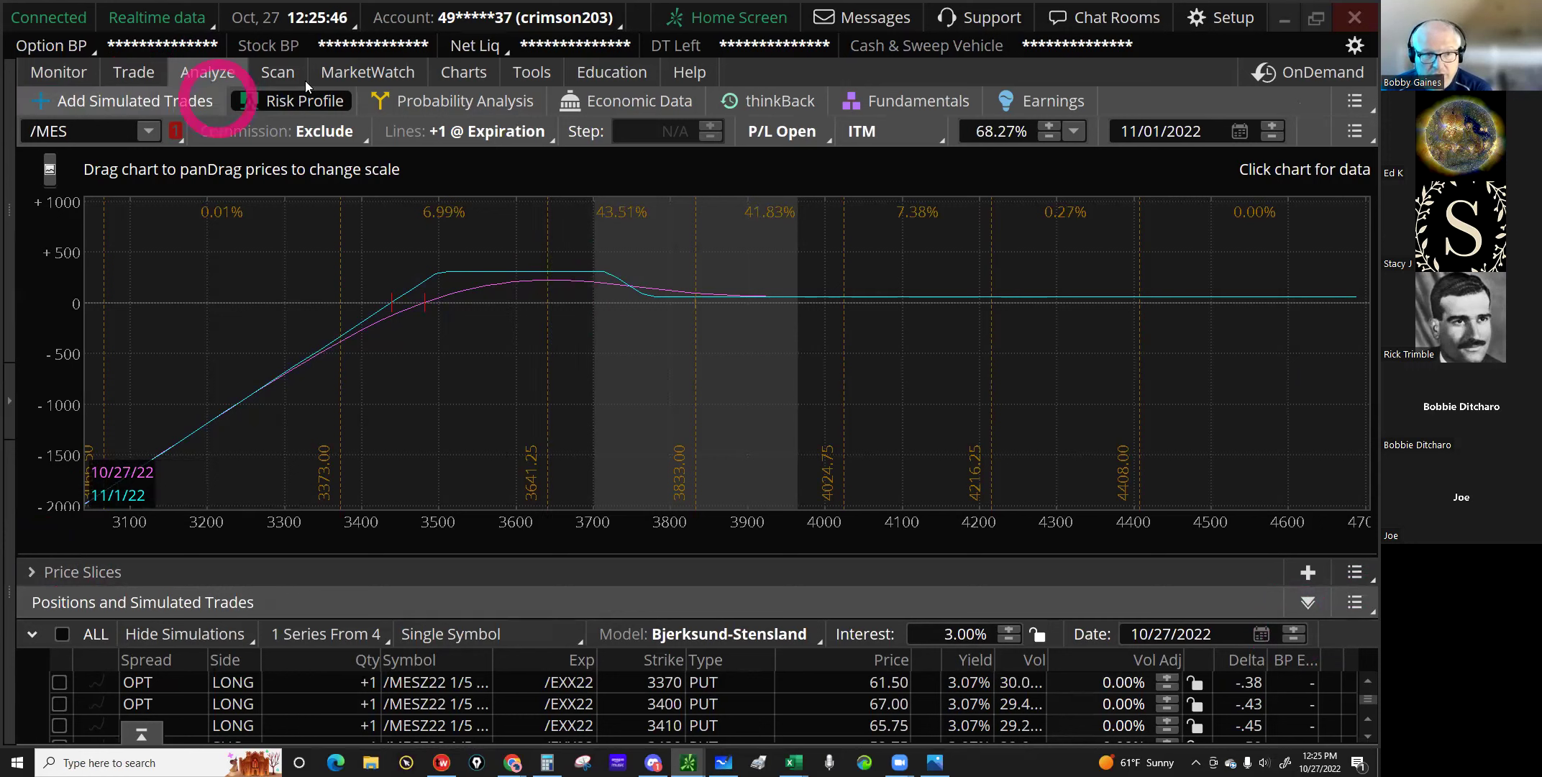
{"action": "left_click", "coordinate": [571, 19]}
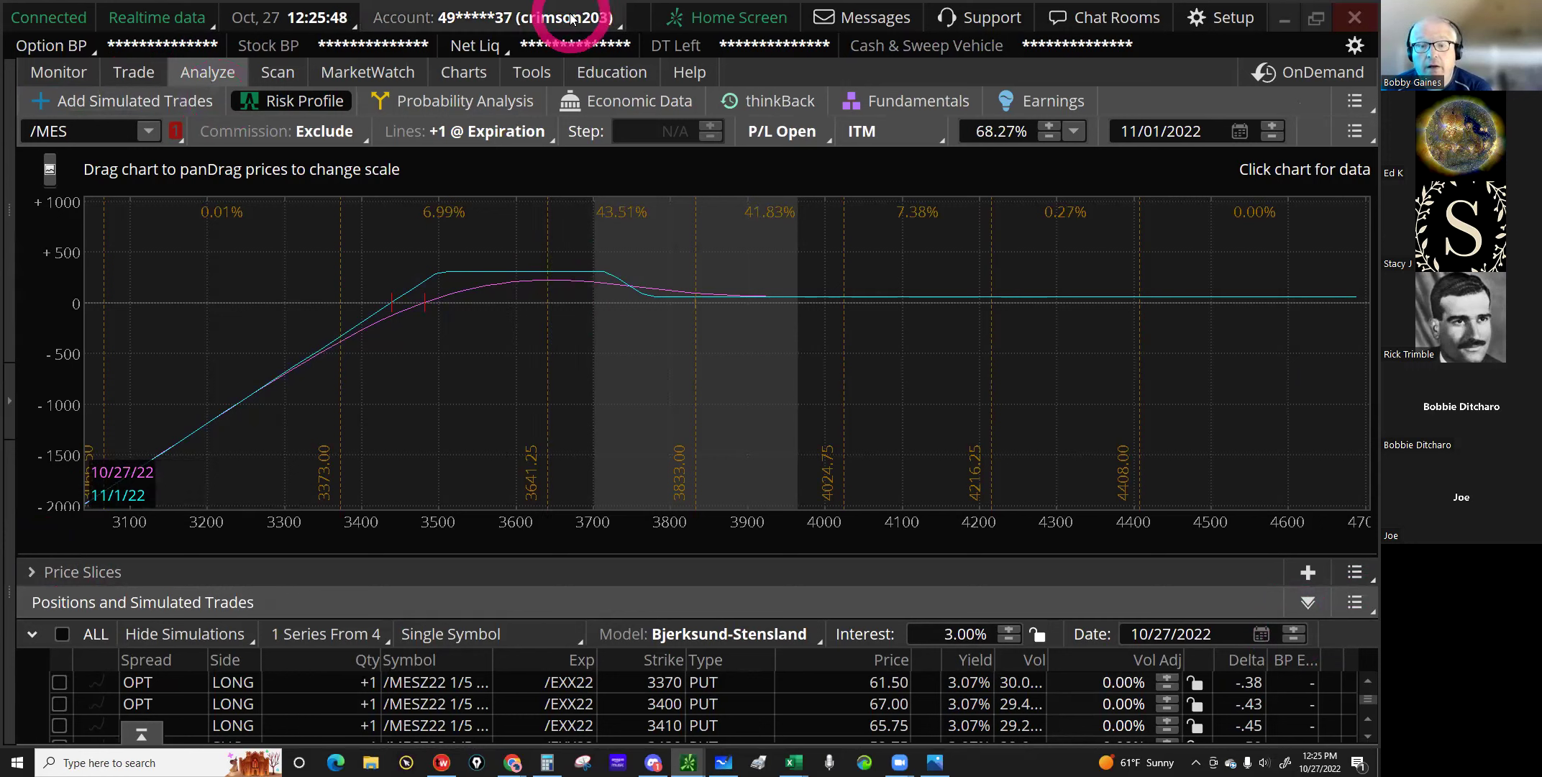
{"action": "left_click", "coordinate": [812, 762]}
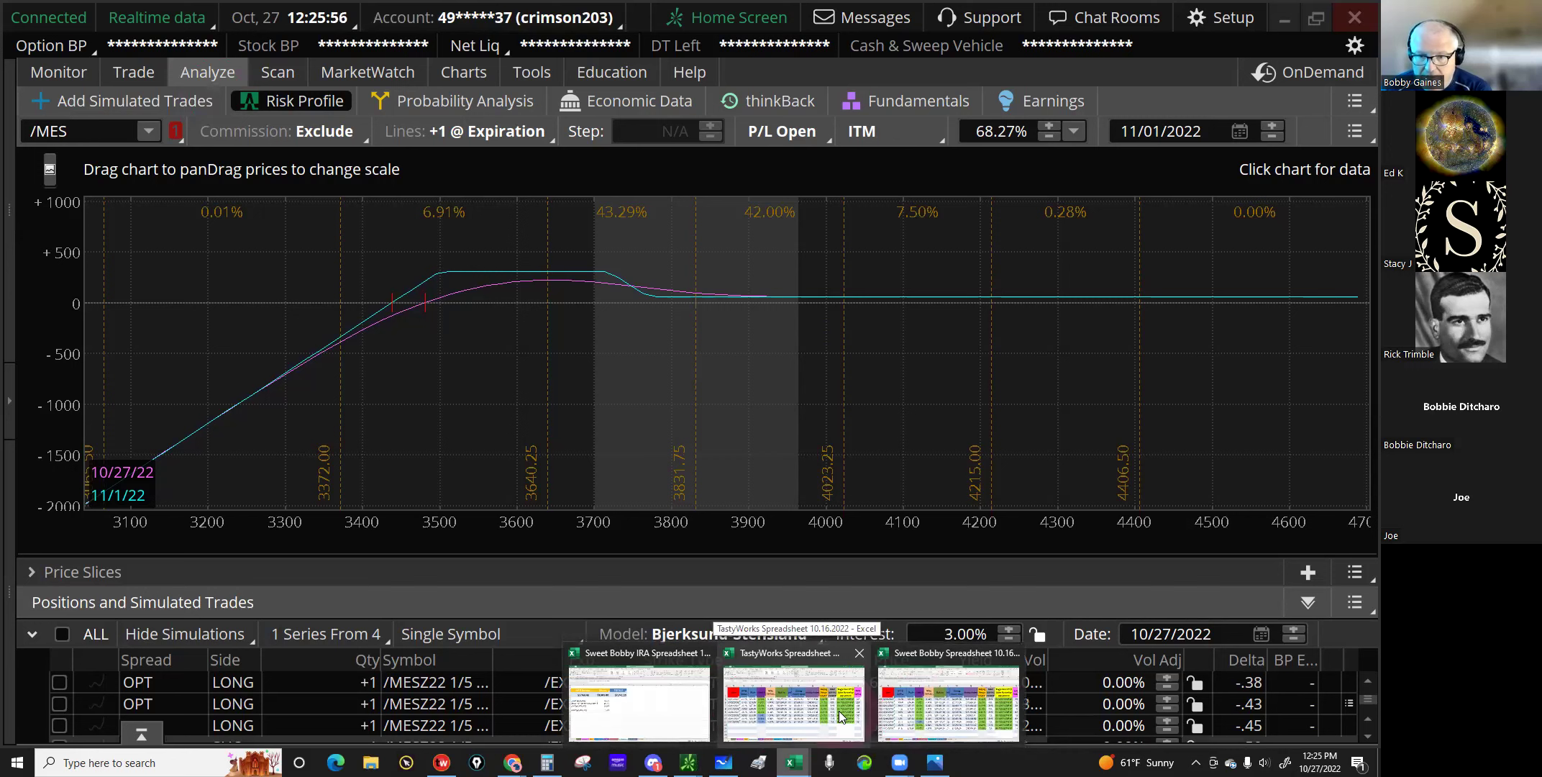
{"action": "left_click", "coordinate": [593, 359]}
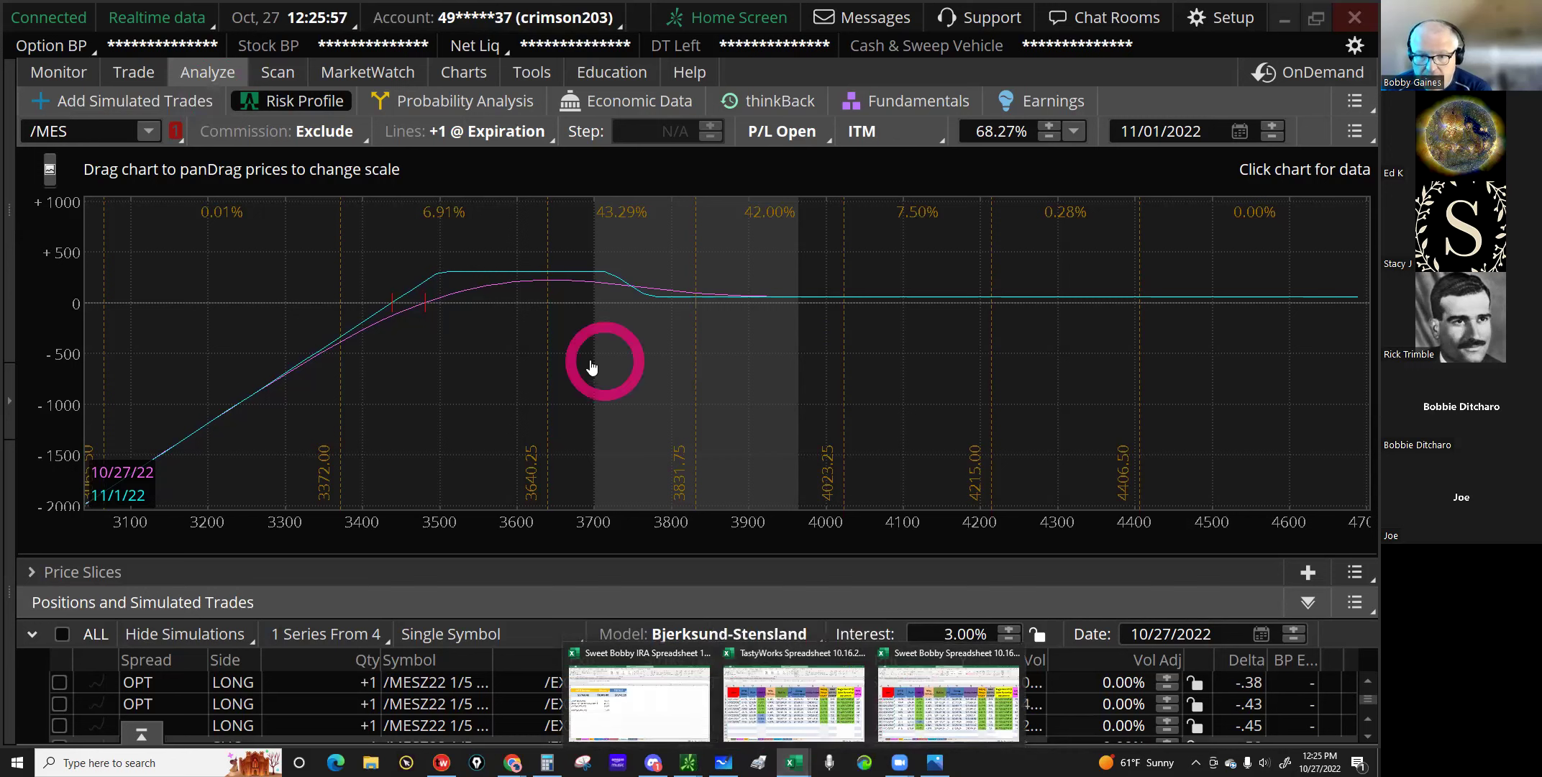
Step: Inspect the P/L at about 3640, and expand the Price Slices to review the Greeks and BP Effect around the current price
{"action": "left_click", "coordinate": [552, 301]}
{"action": "left_click", "coordinate": [547, 299]}
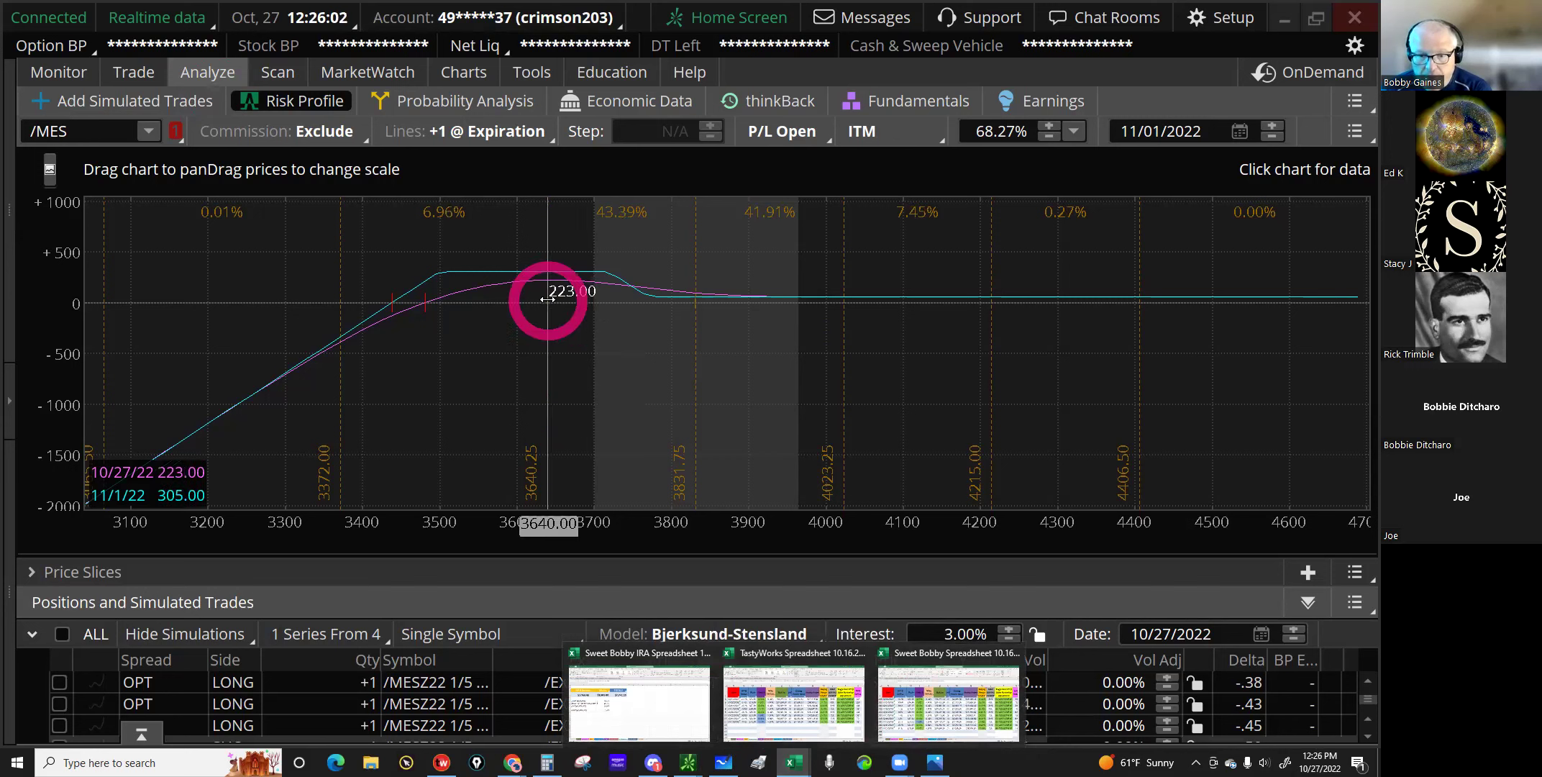
{"action": "left_click", "coordinate": [74, 571]}
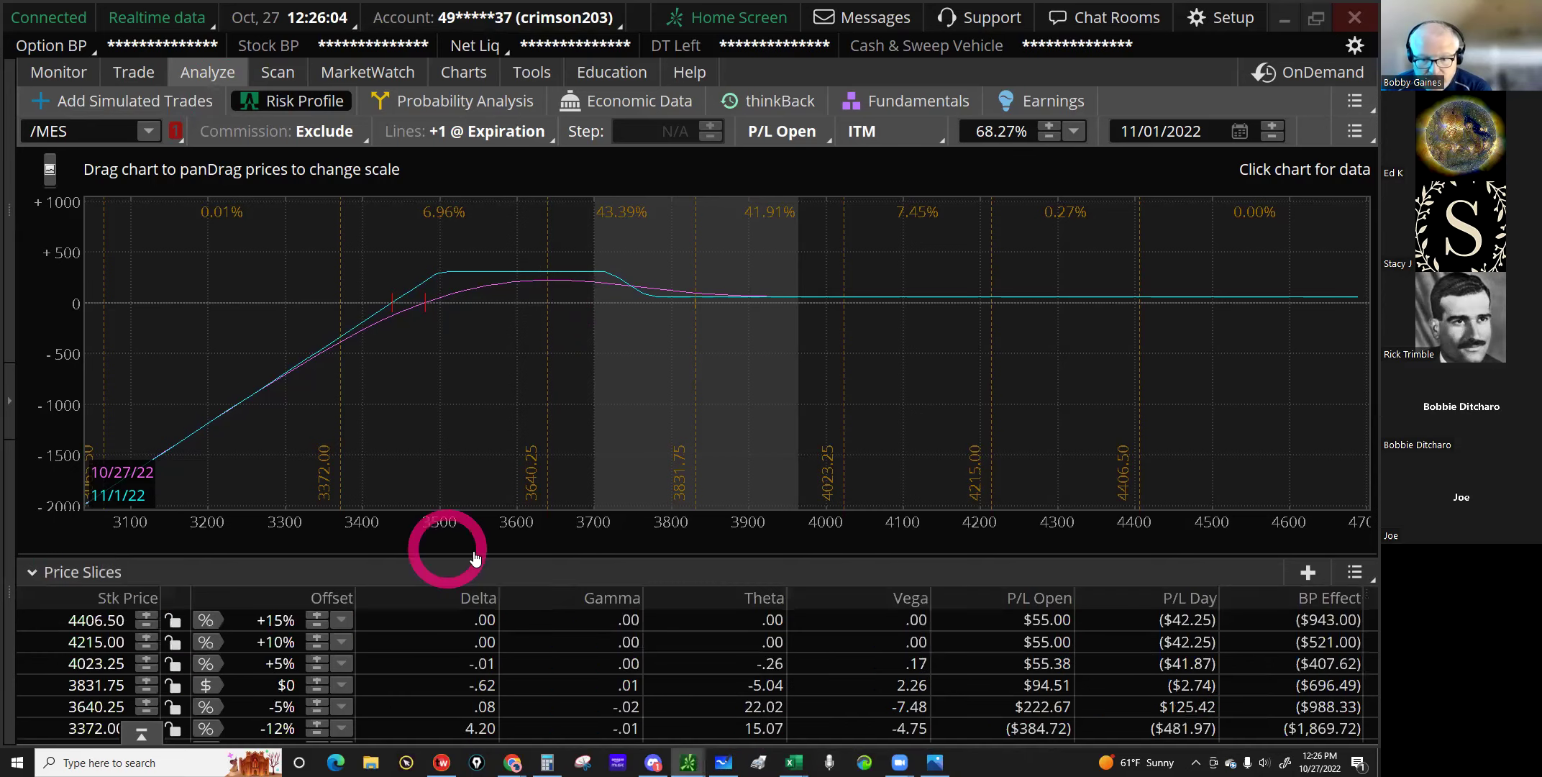
{"action": "left_click", "coordinate": [603, 649]}
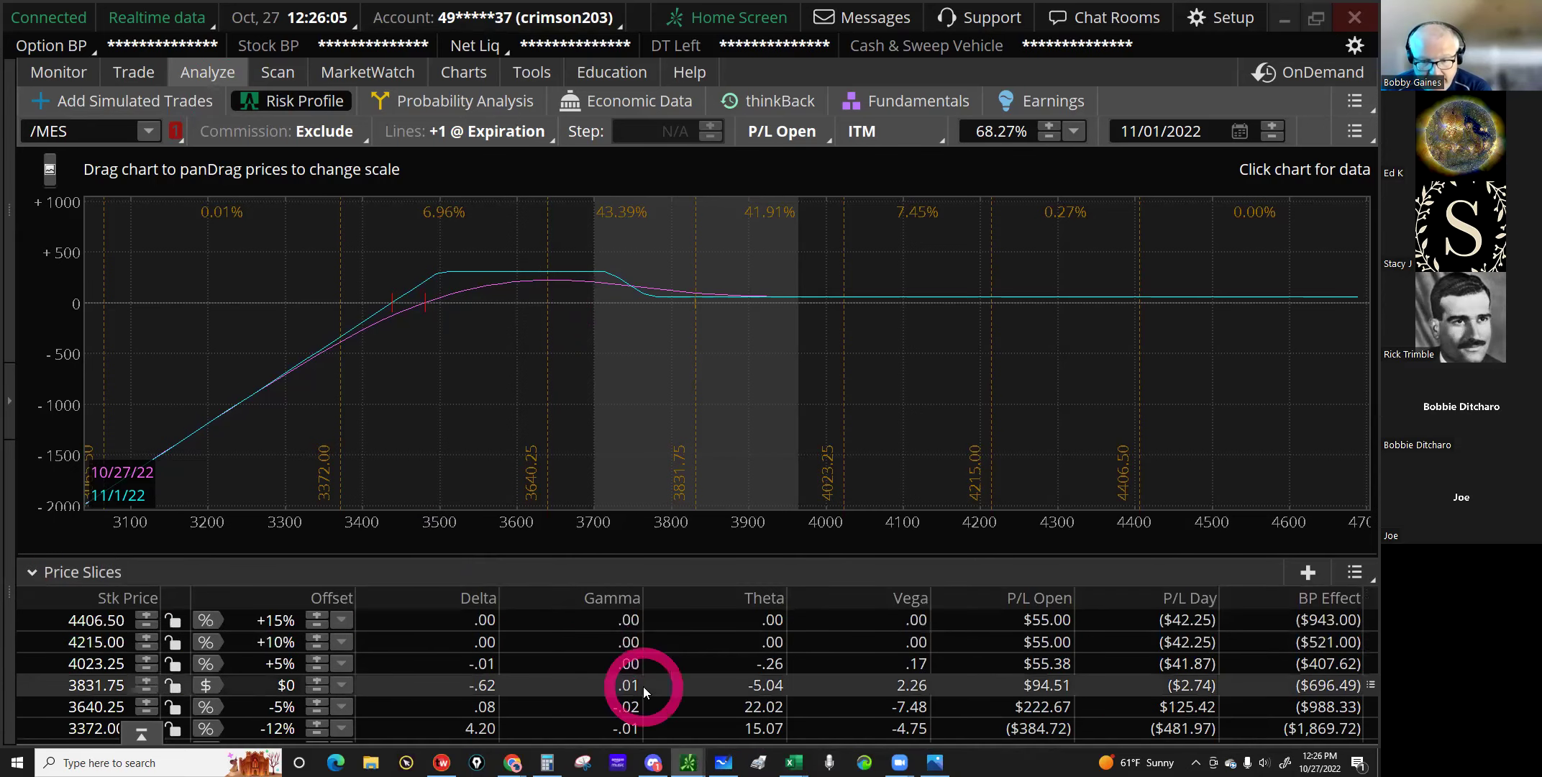
{"action": "left_click", "coordinate": [771, 696]}
{"action": "left_click", "coordinate": [747, 678]}
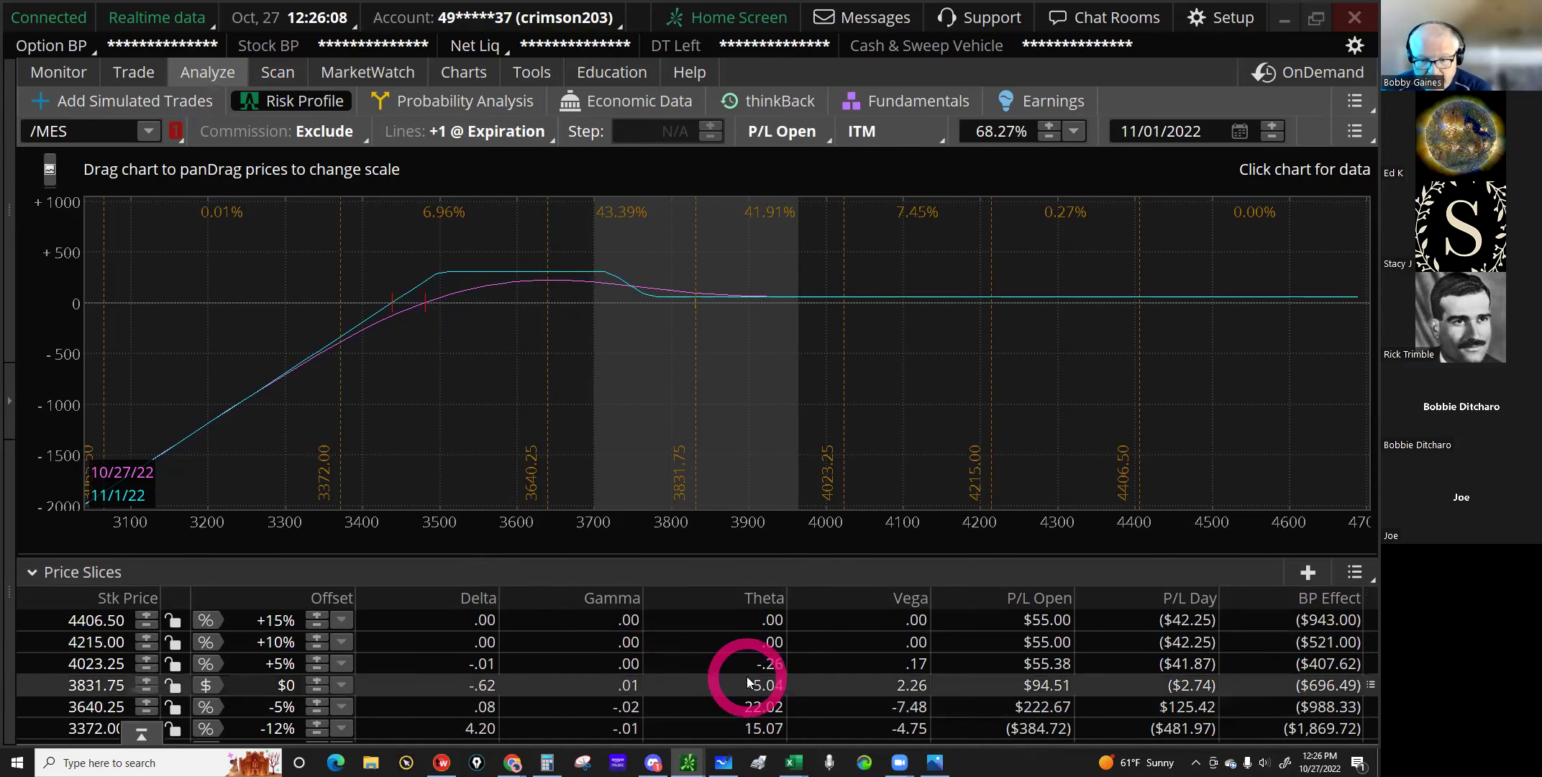
{"action": "left_click", "coordinate": [1317, 665]}
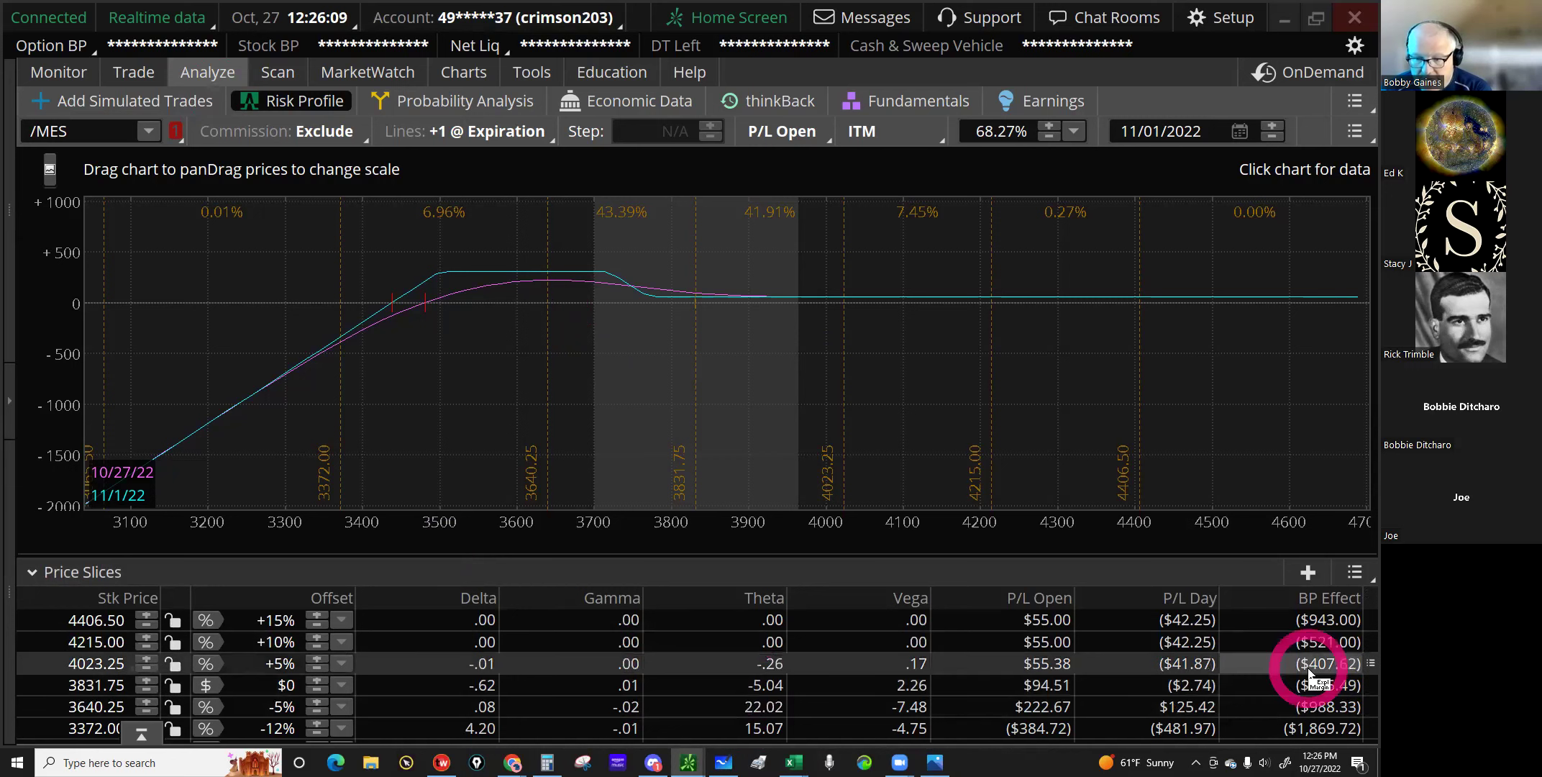
Step: Compare the October series' P/L on the risk graph at about 3828, 3639 and 3711
{"action": "left_click", "coordinate": [693, 291]}
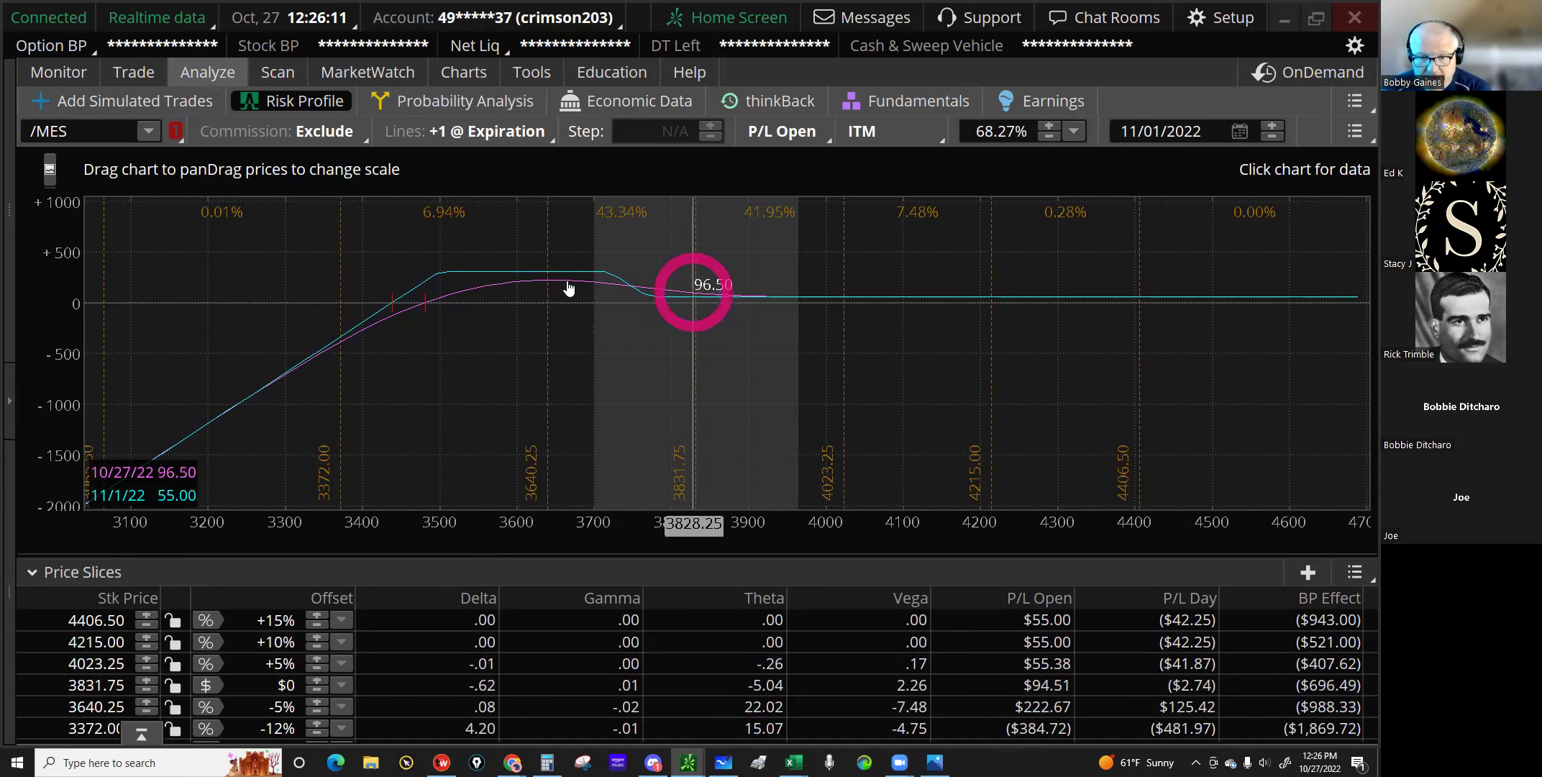
{"action": "left_click", "coordinate": [552, 282]}
{"action": "left_click", "coordinate": [546, 279]}
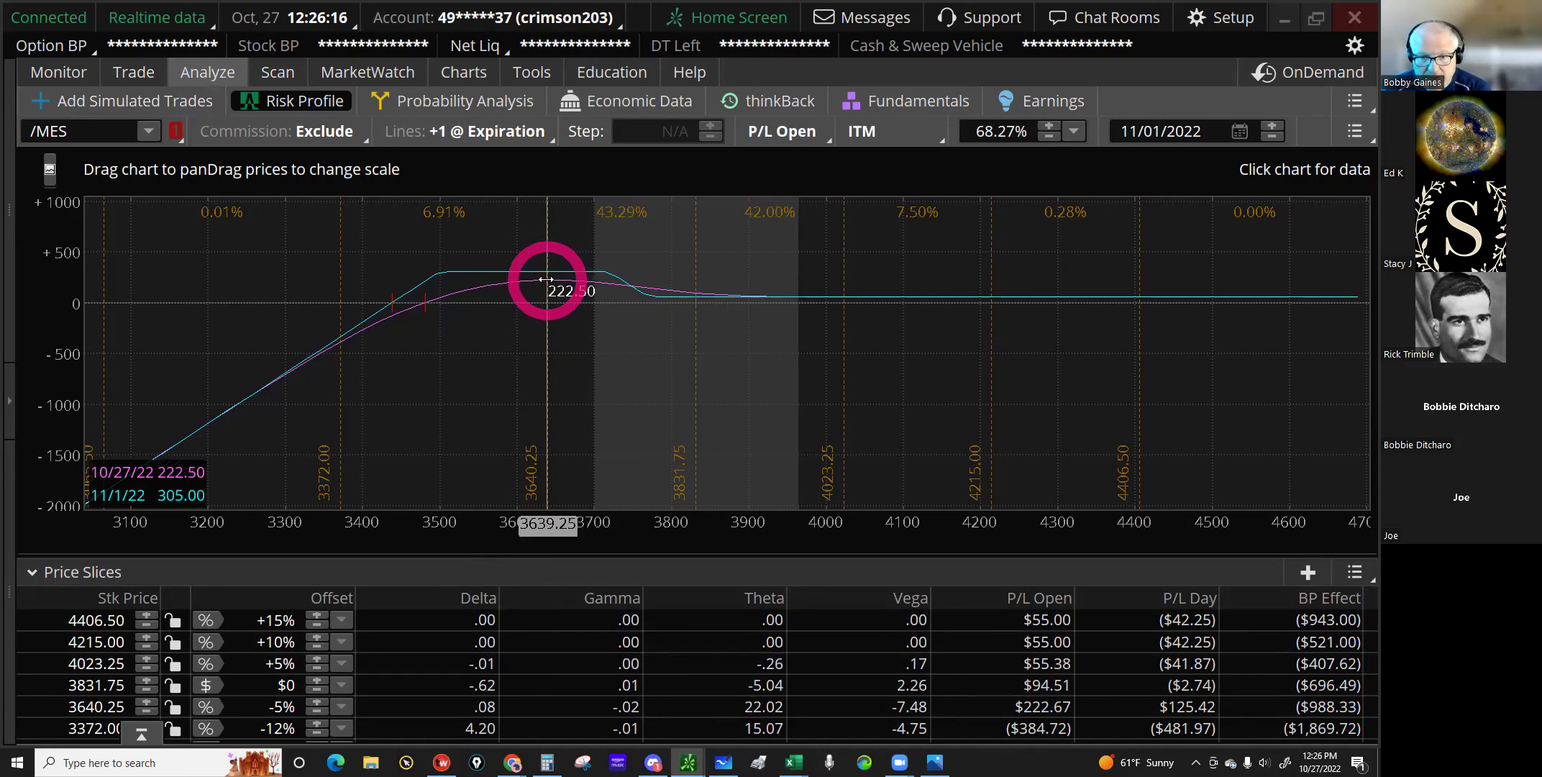
{"action": "left_click", "coordinate": [594, 297]}
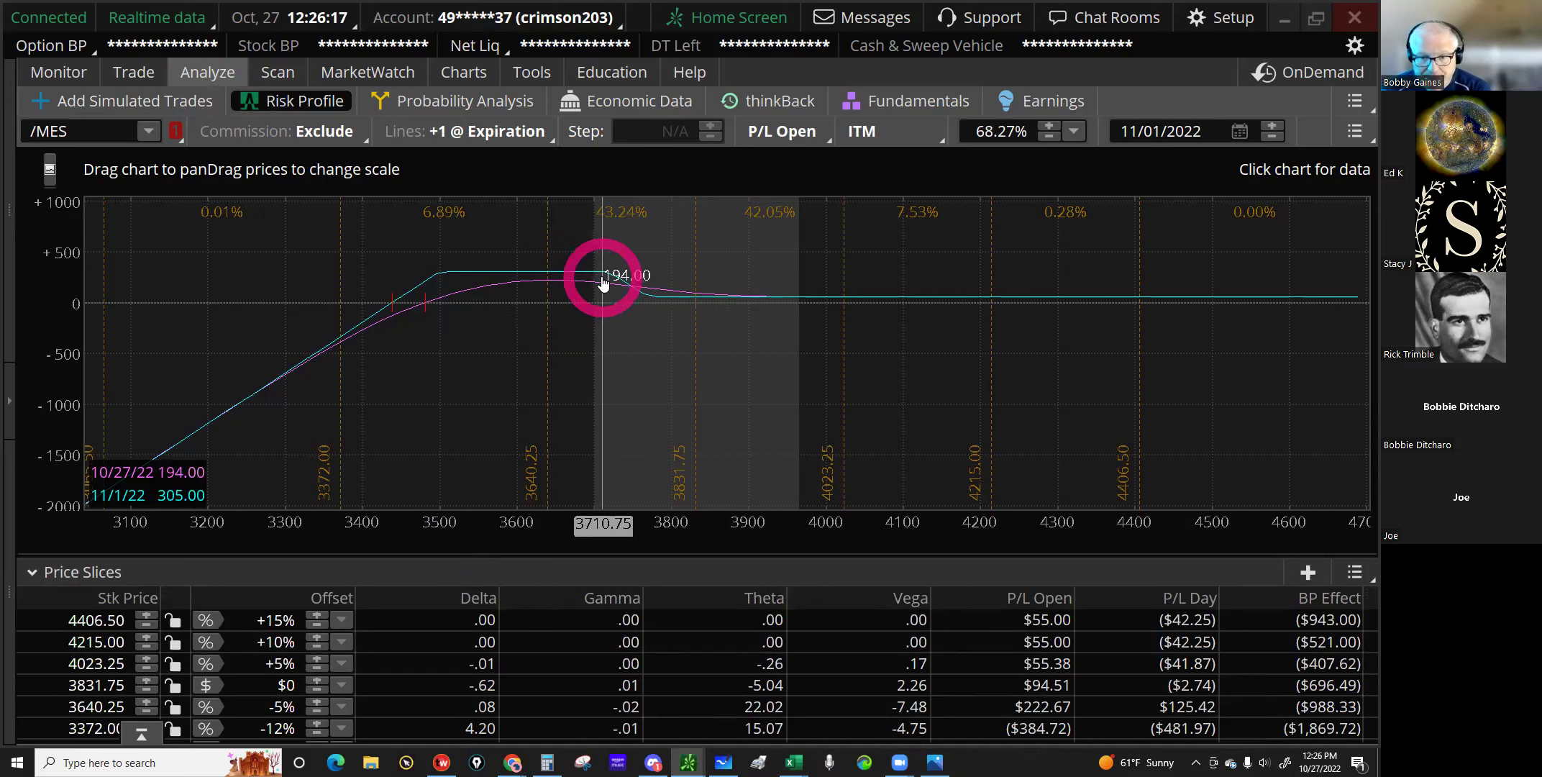
Step: Collapse the Price Slices and examine the risk graph between the expiration plateau's upper edge and the current /MES price
{"action": "left_click", "coordinate": [242, 568]}
{"action": "left_click", "coordinate": [165, 202]}
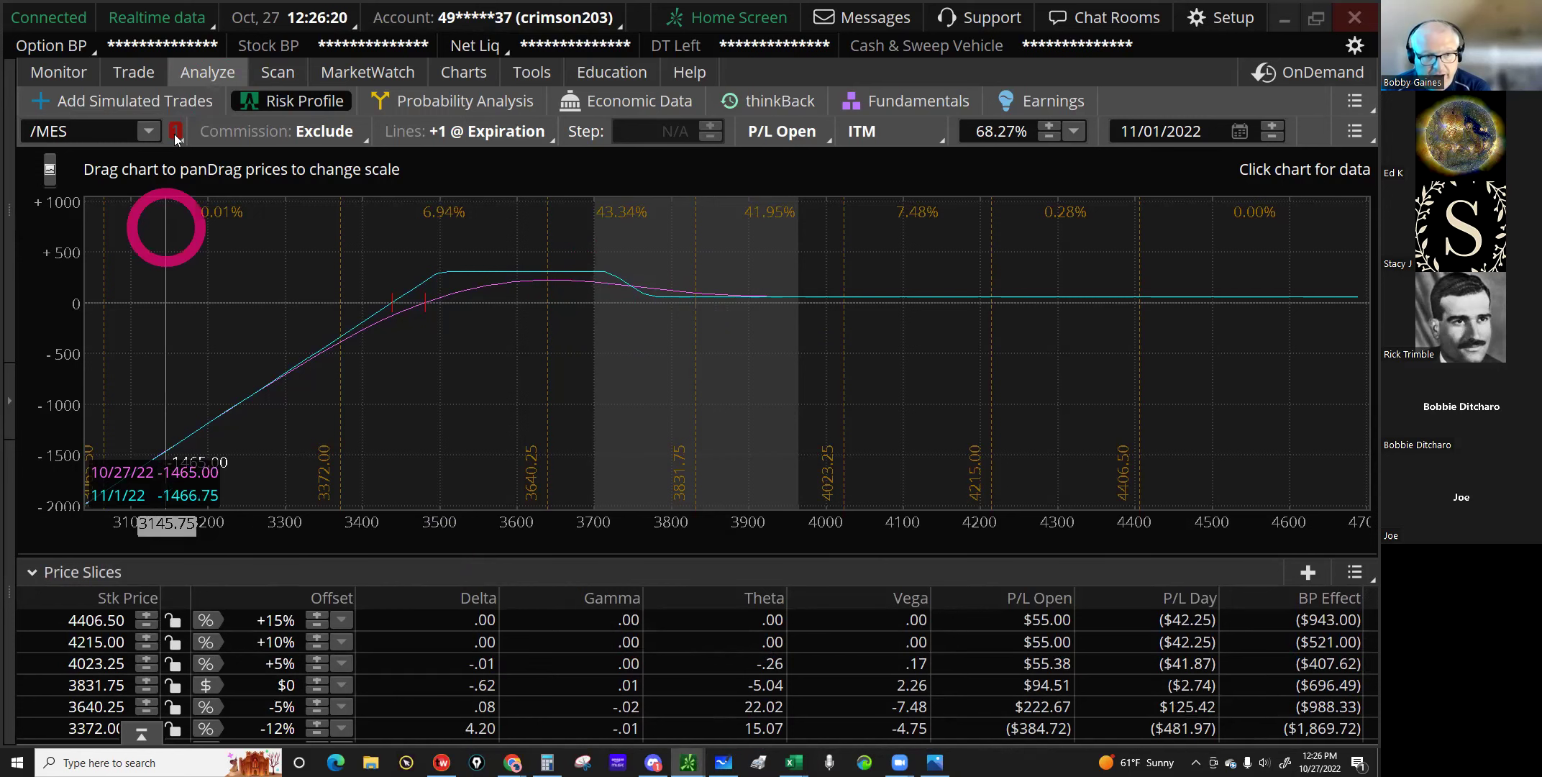
{"action": "left_click", "coordinate": [96, 416]}
{"action": "left_click", "coordinate": [32, 571]}
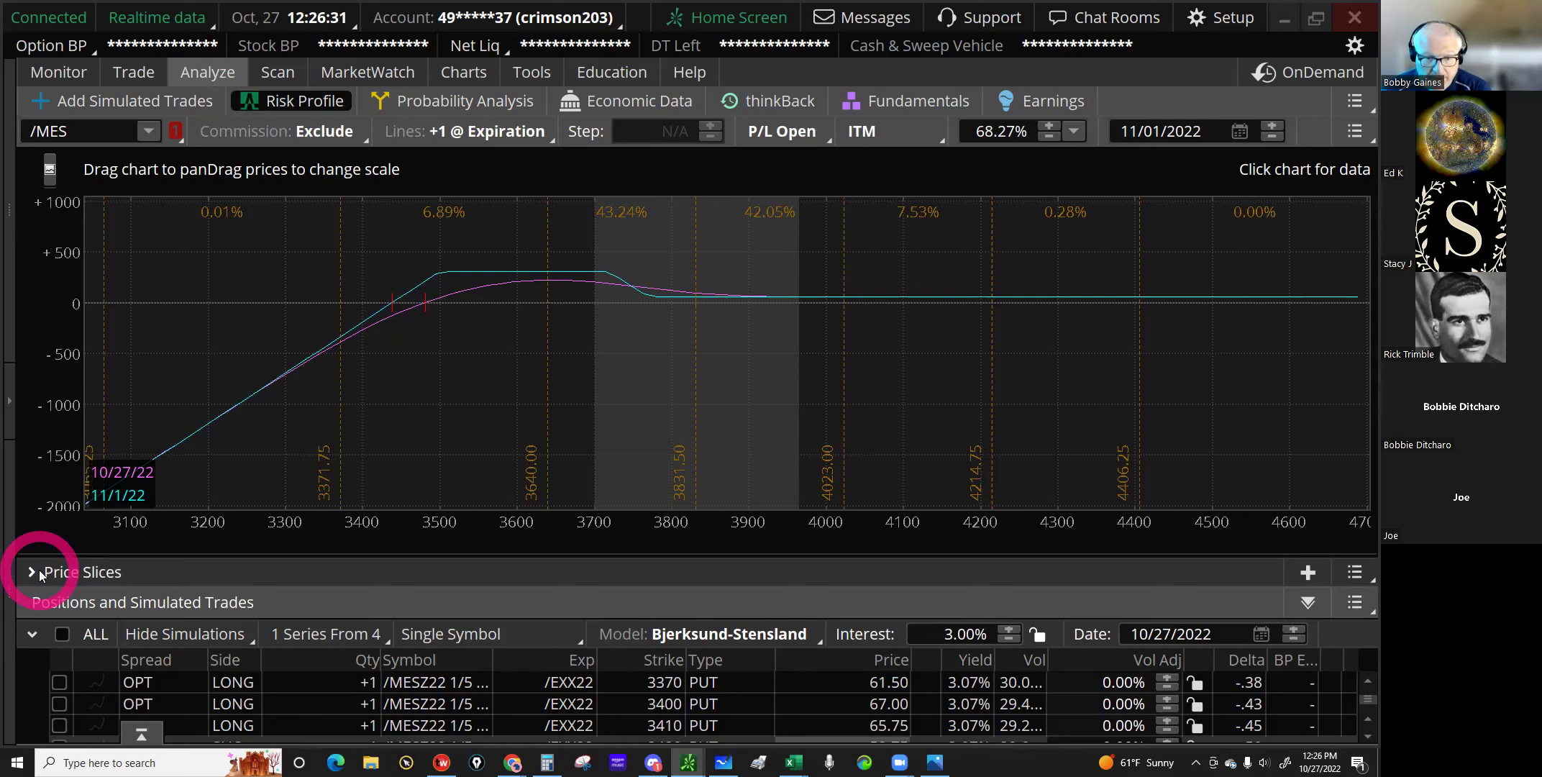
{"action": "left_click", "coordinate": [610, 273]}
{"action": "left_click", "coordinate": [695, 305]}
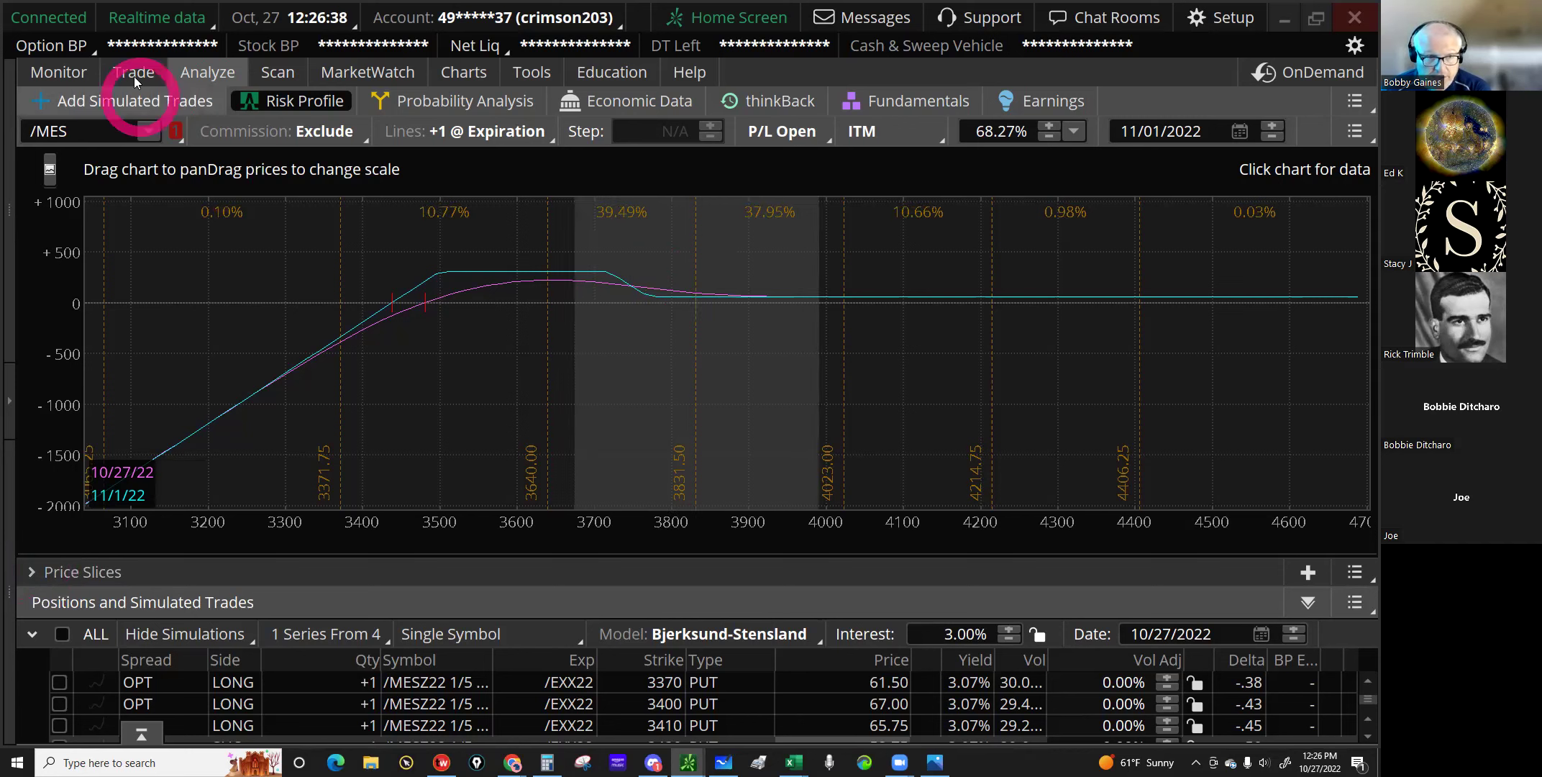
Step: Switch to the last listed account and expand its filled orders in today's trade activity
{"action": "mouse_move", "coordinate": [134, 76]}
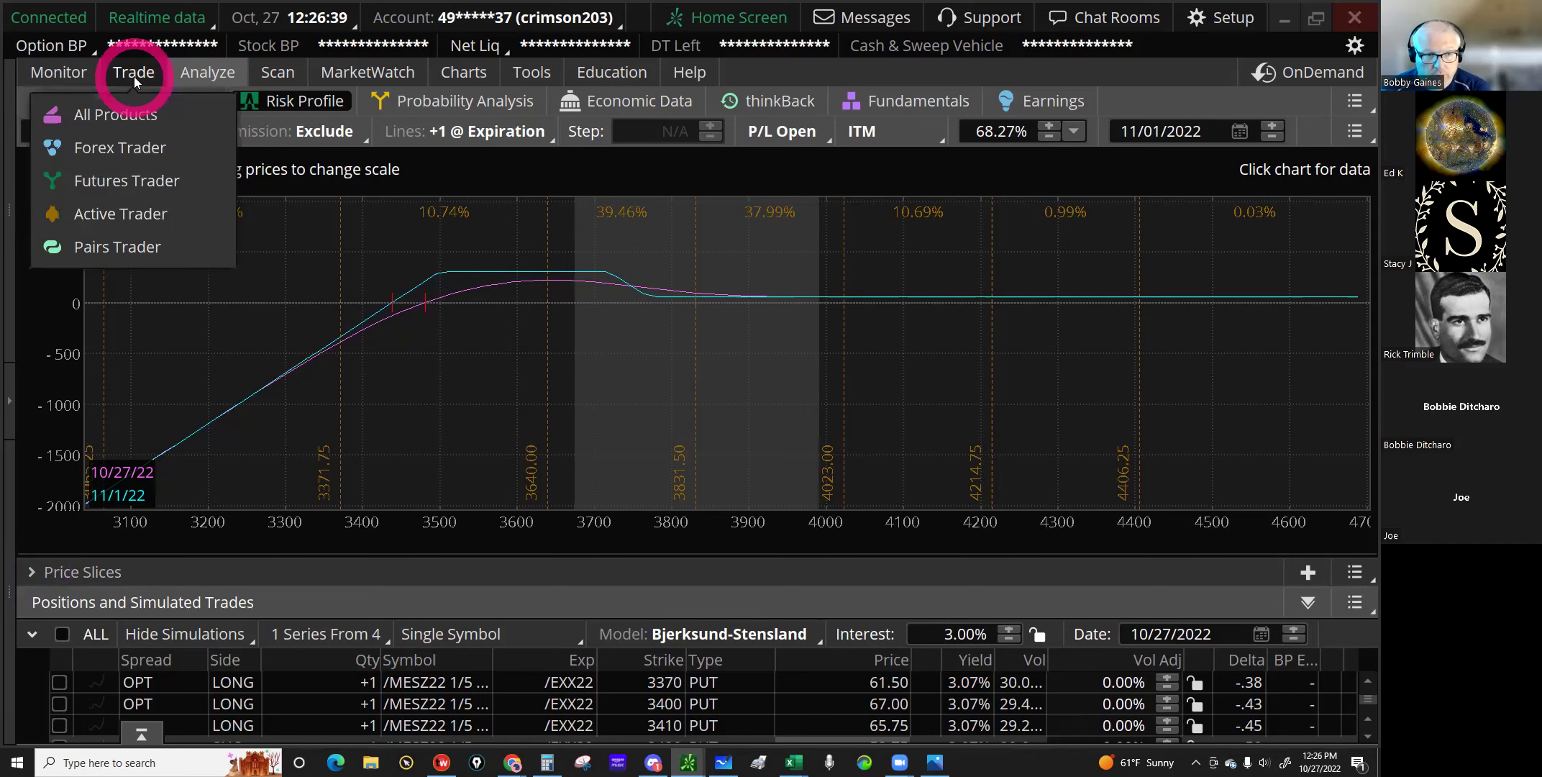
{"action": "left_click", "coordinate": [508, 19]}
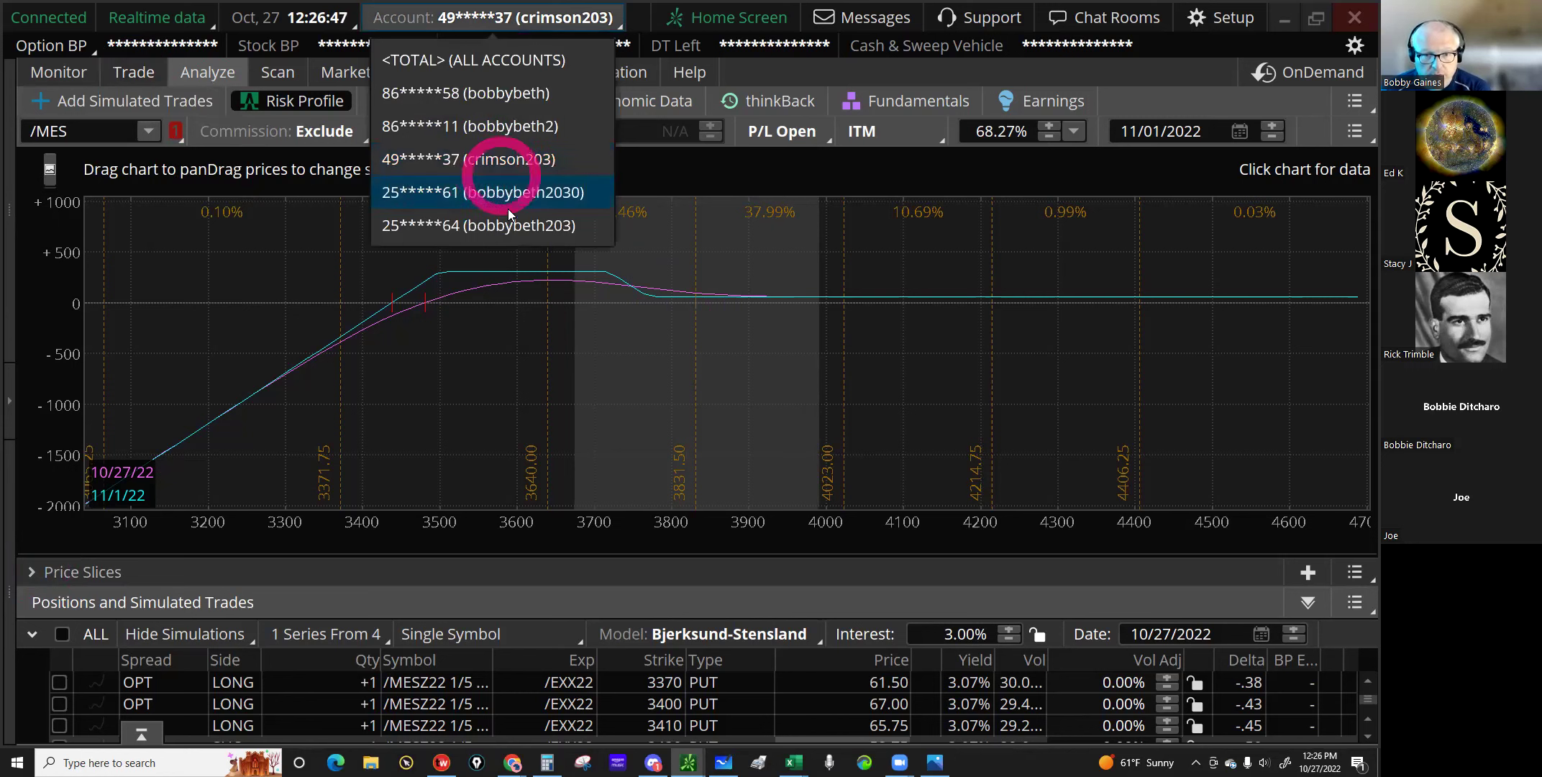
{"action": "left_click", "coordinate": [498, 228]}
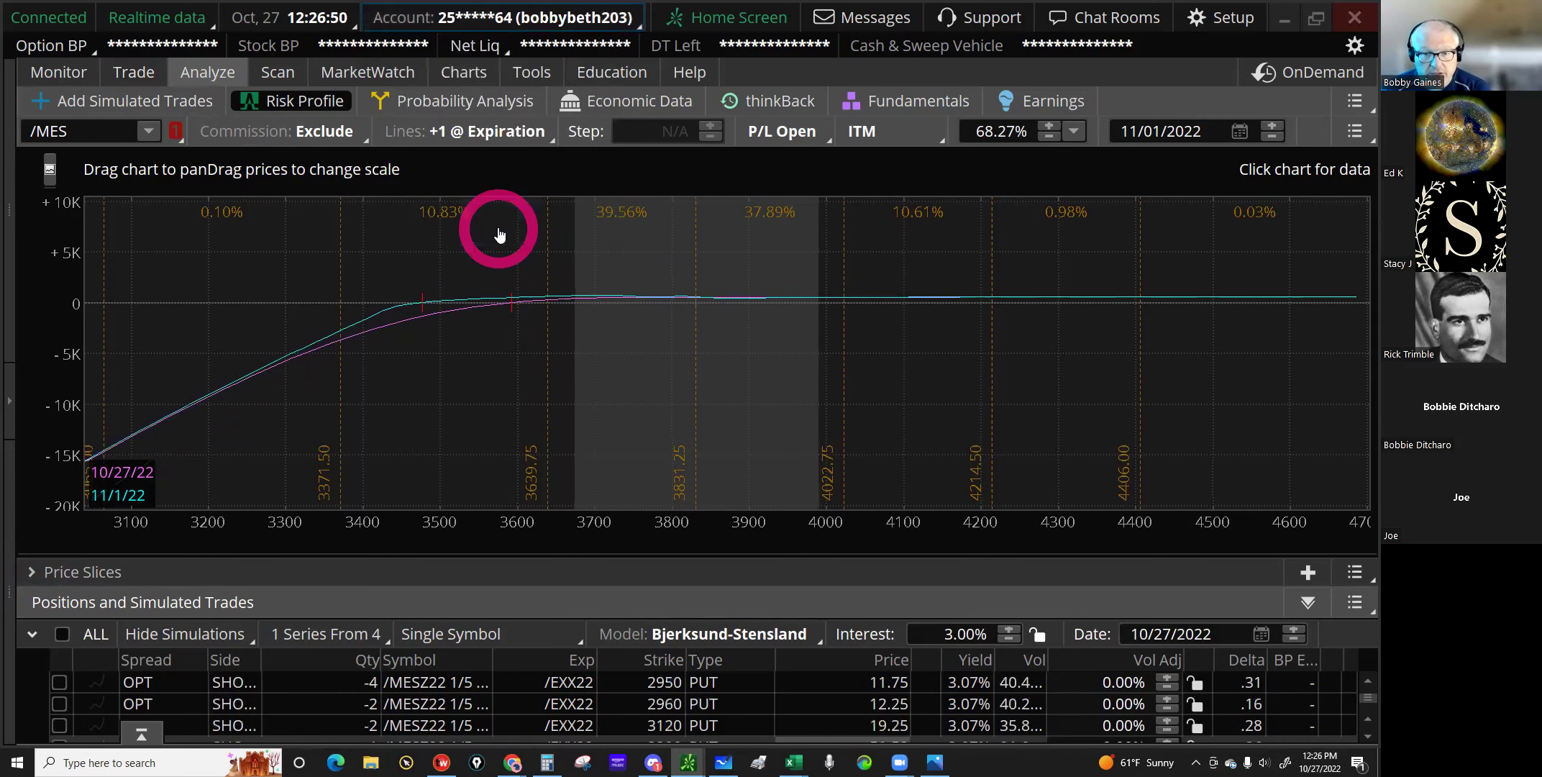
{"action": "left_click", "coordinate": [65, 76]}
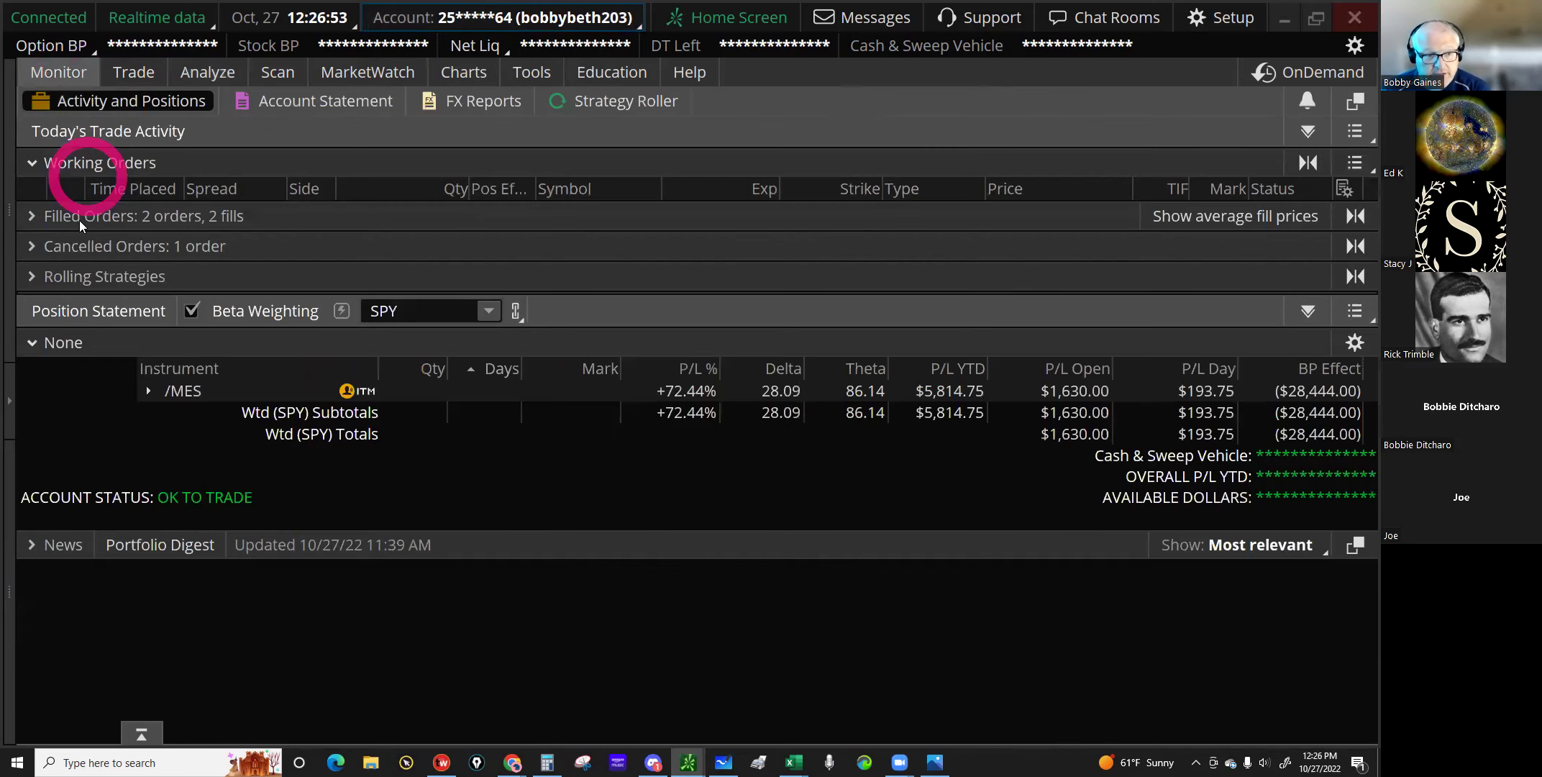
{"action": "left_click", "coordinate": [80, 218]}
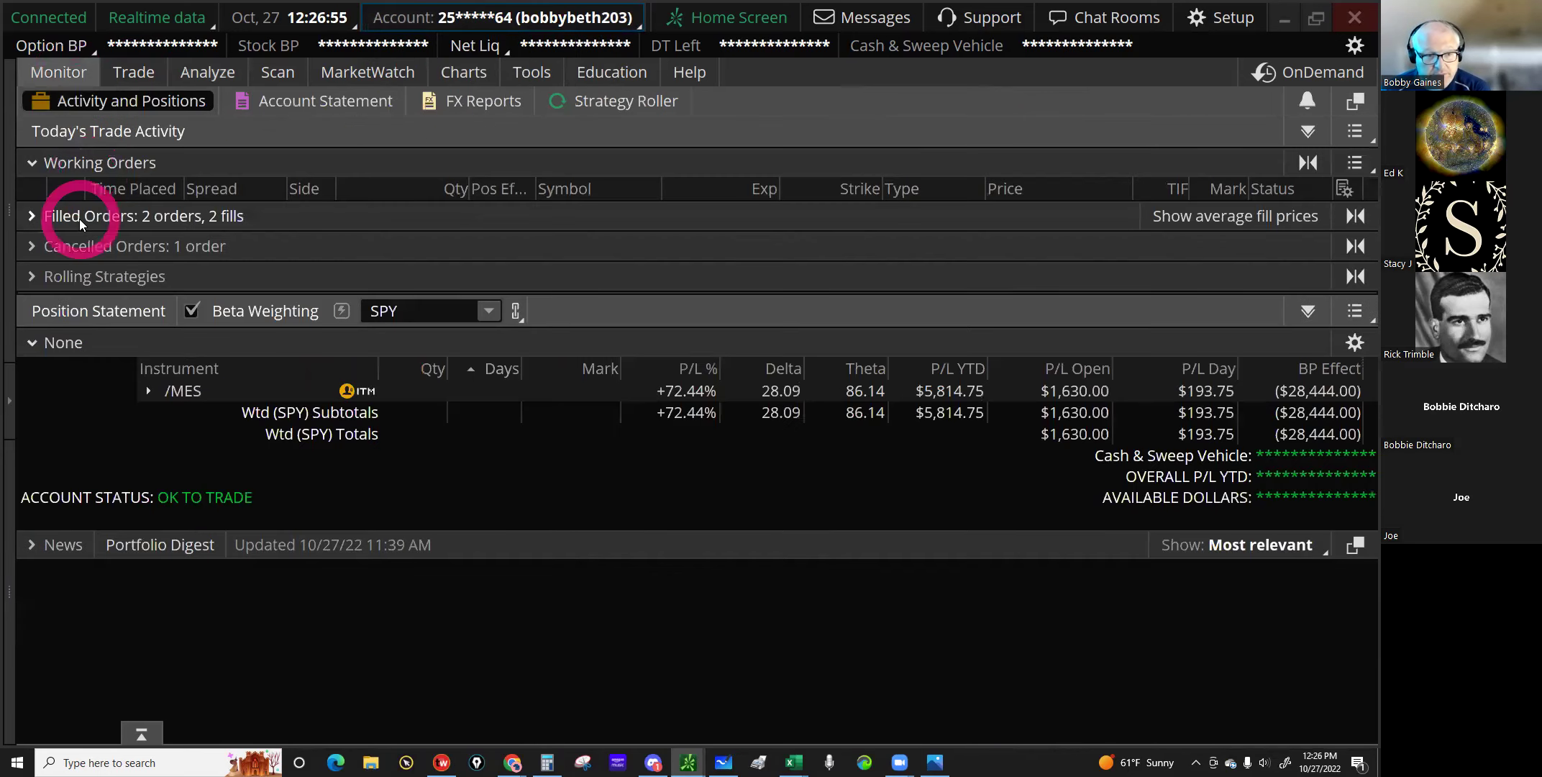
Step: Create a duplicate order from the filled single sale of /MESZ22 3180 puts
{"action": "left_click", "coordinate": [288, 300]}
{"action": "left_click", "coordinate": [391, 309]}
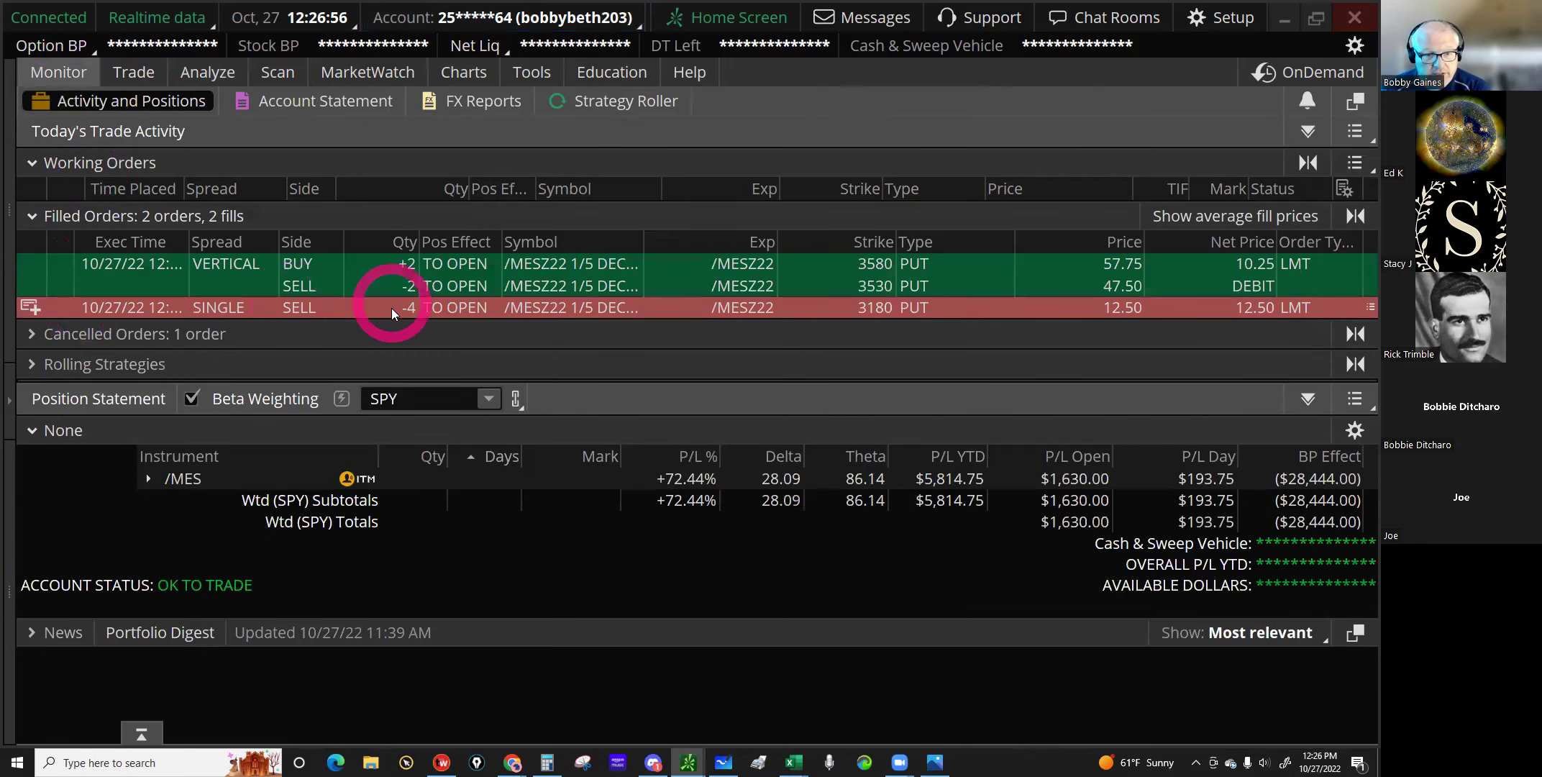
{"action": "right_click", "coordinate": [447, 334]}
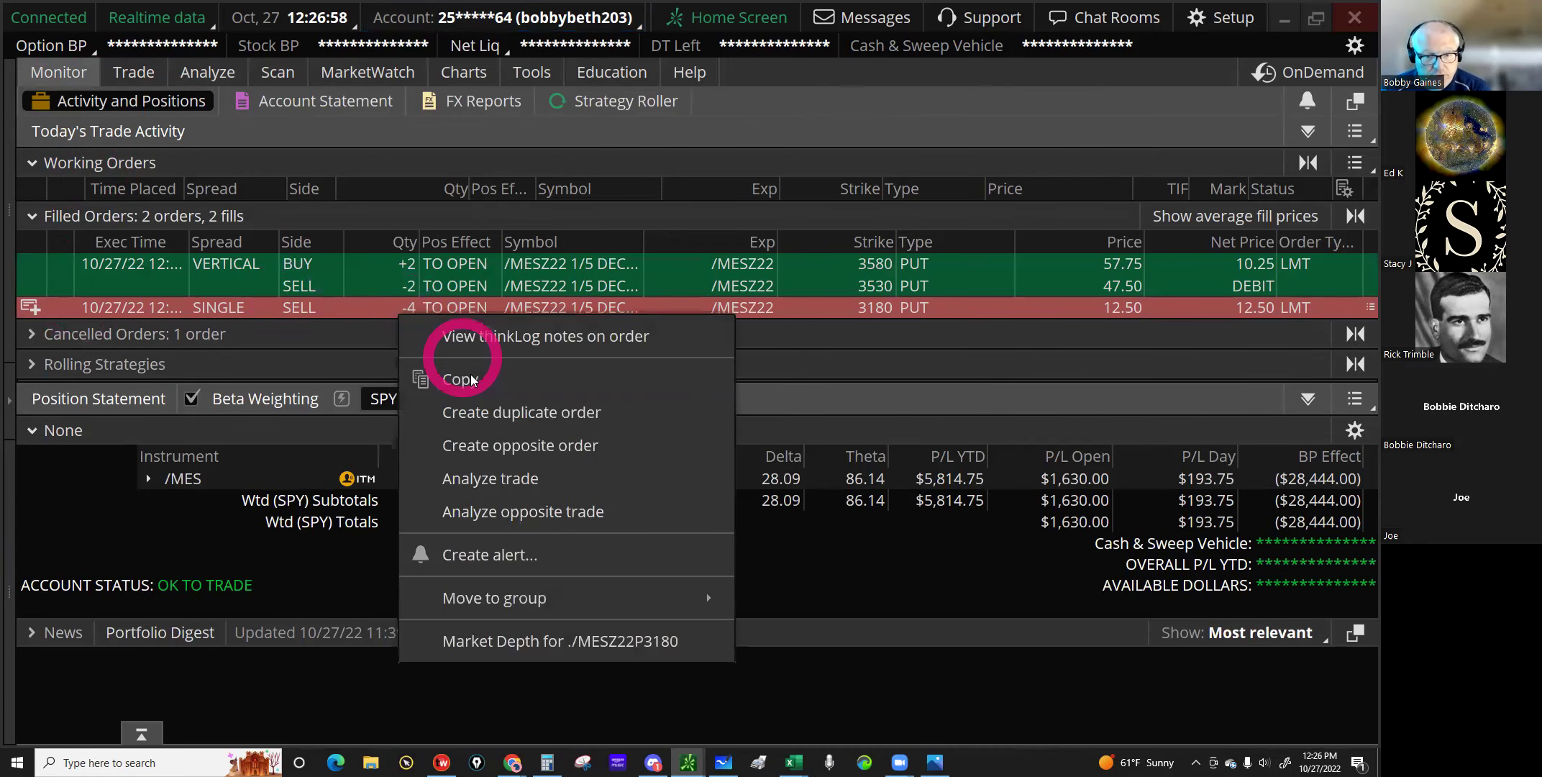
{"action": "left_click", "coordinate": [480, 420]}
{"action": "left_click", "coordinate": [642, 414]}
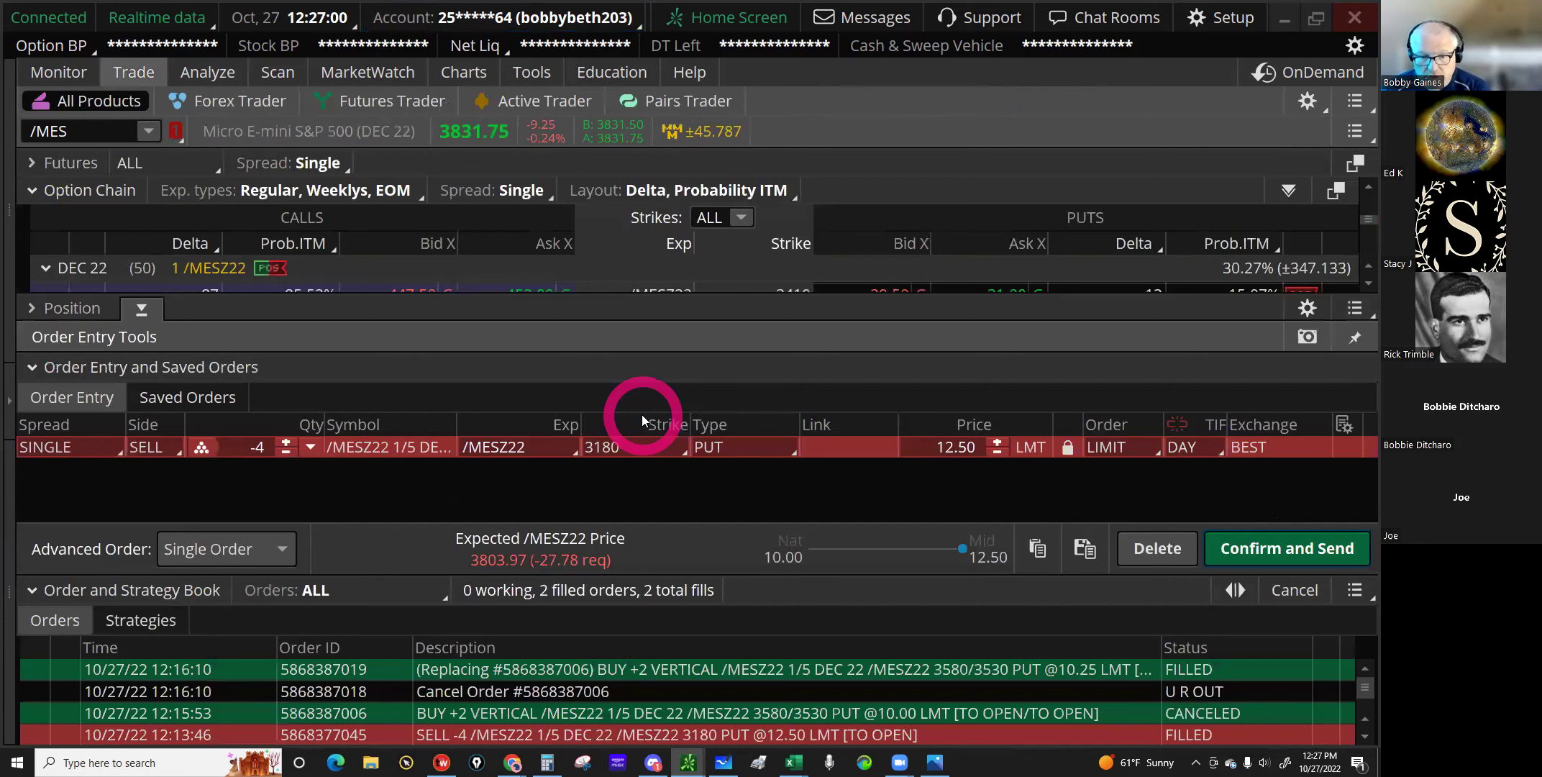
Step: Set the 3180 put sell order's limit price to 12.50 and its quantity to -2
{"action": "left_click", "coordinate": [977, 431]}
{"action": "left_click", "coordinate": [1068, 448]}
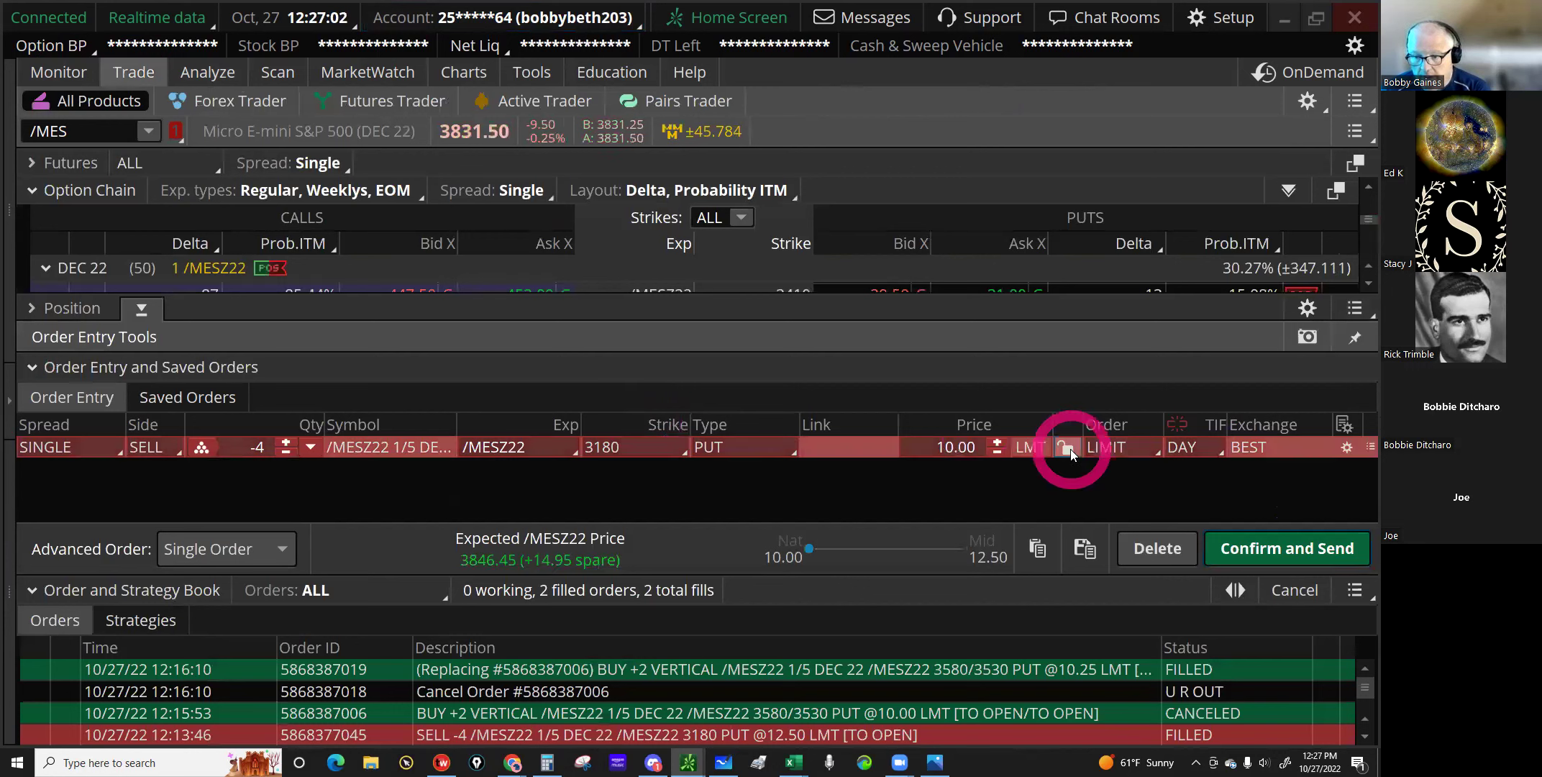
{"action": "left_click", "coordinate": [996, 440]}
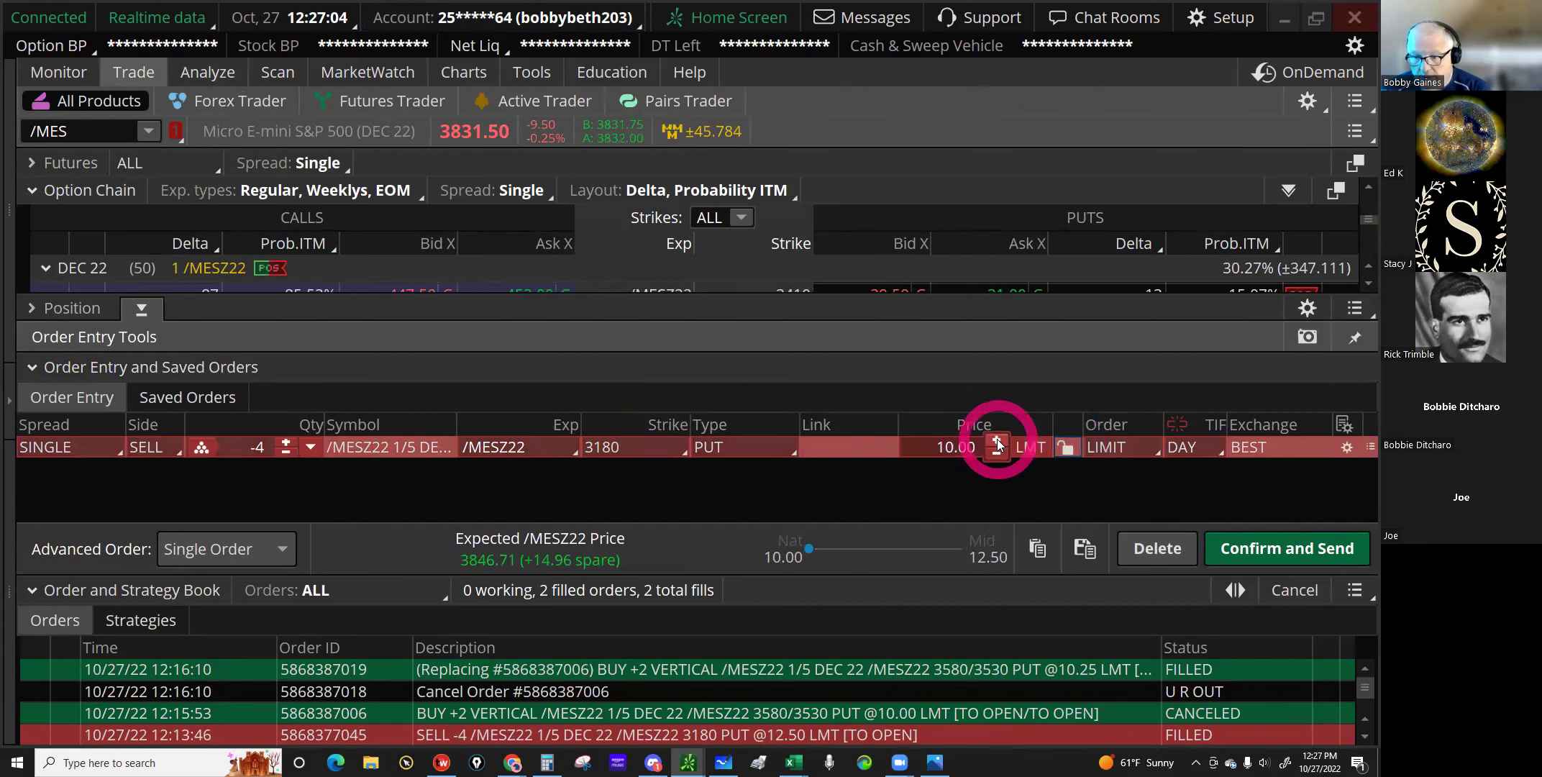
{"action": "left_click", "coordinate": [996, 441]}
{"action": "left_click", "coordinate": [996, 440]}
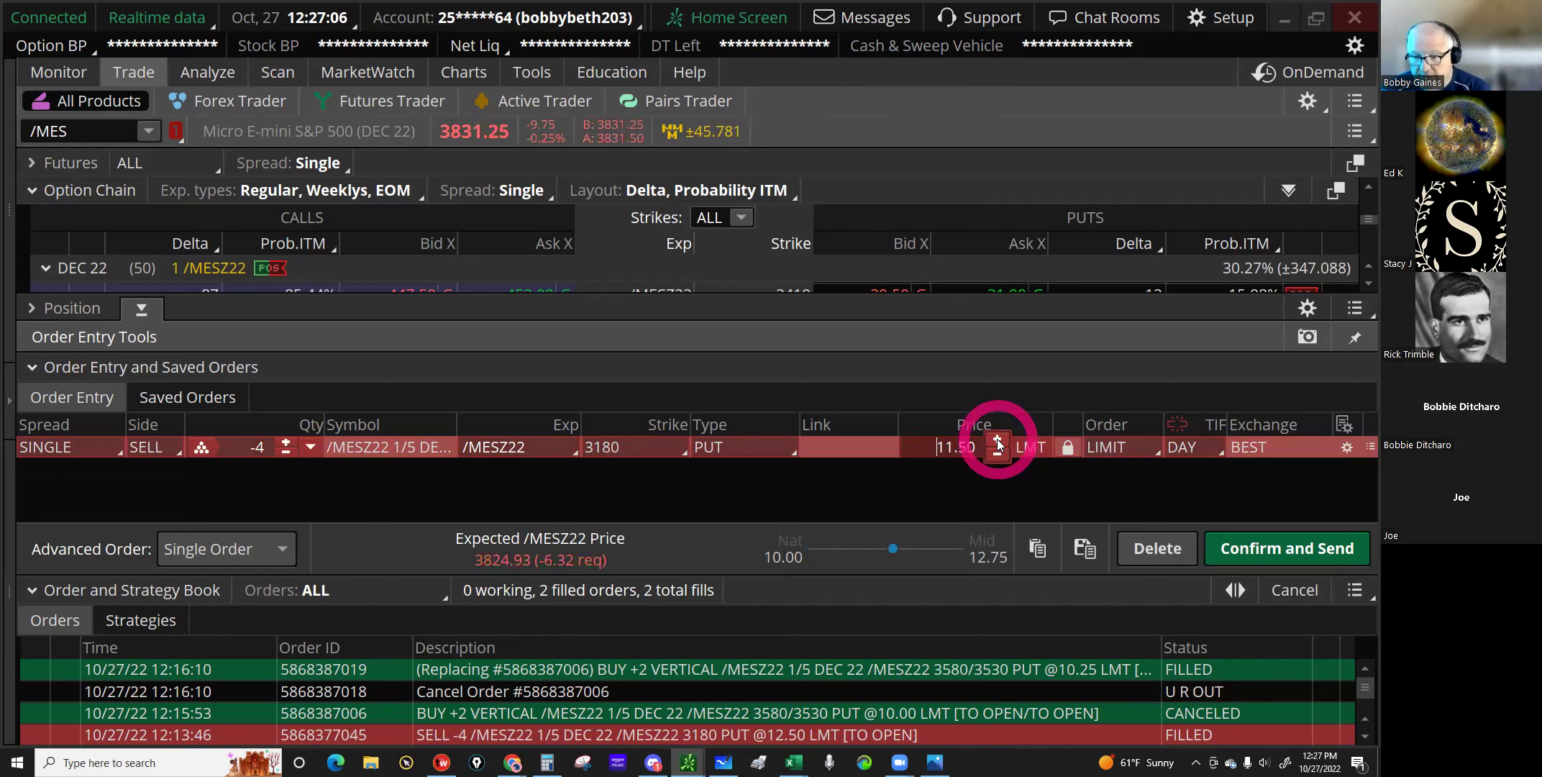
{"action": "left_click", "coordinate": [997, 441]}
{"action": "left_click", "coordinate": [996, 441]}
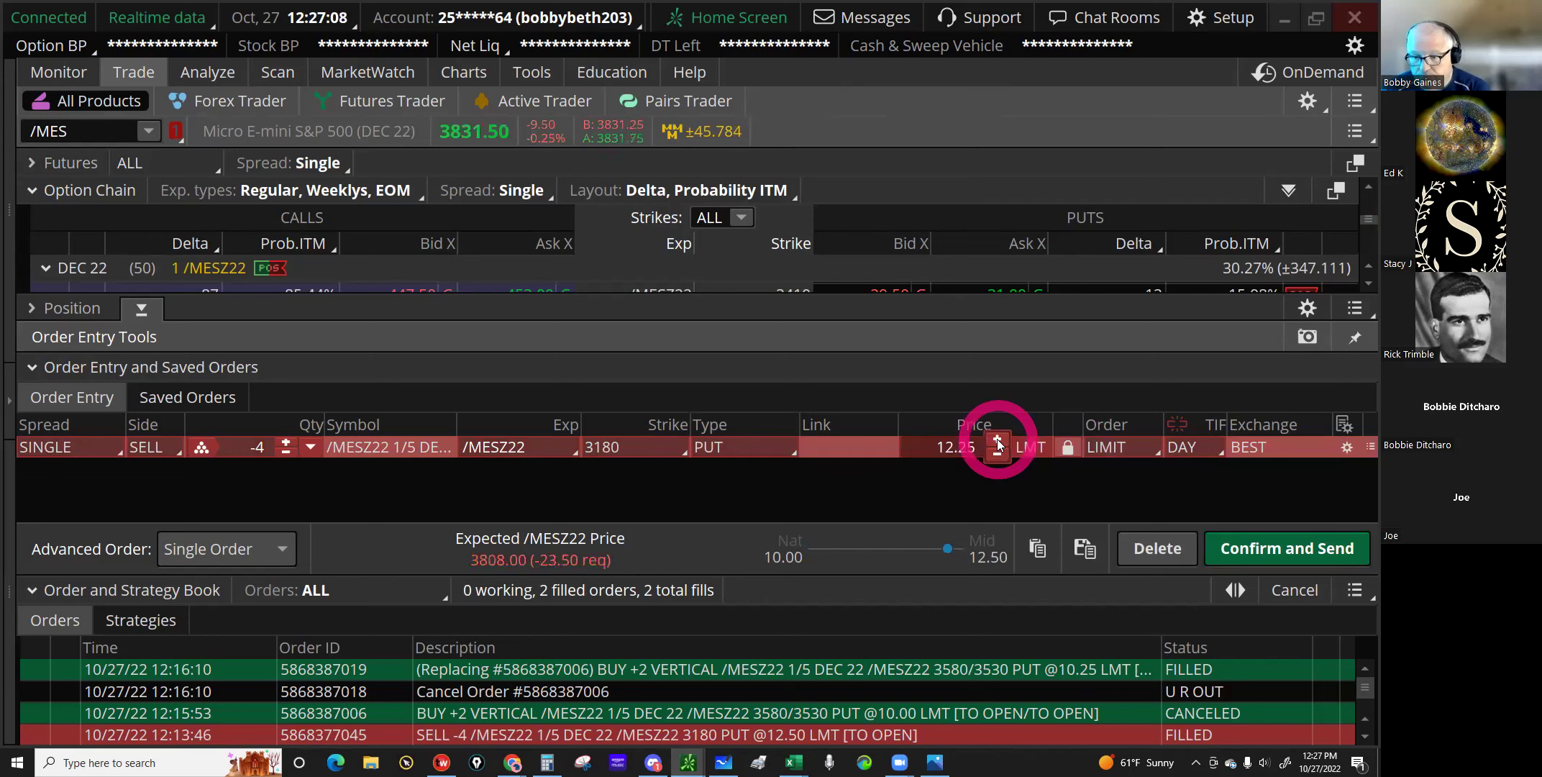
{"action": "left_click", "coordinate": [996, 441]}
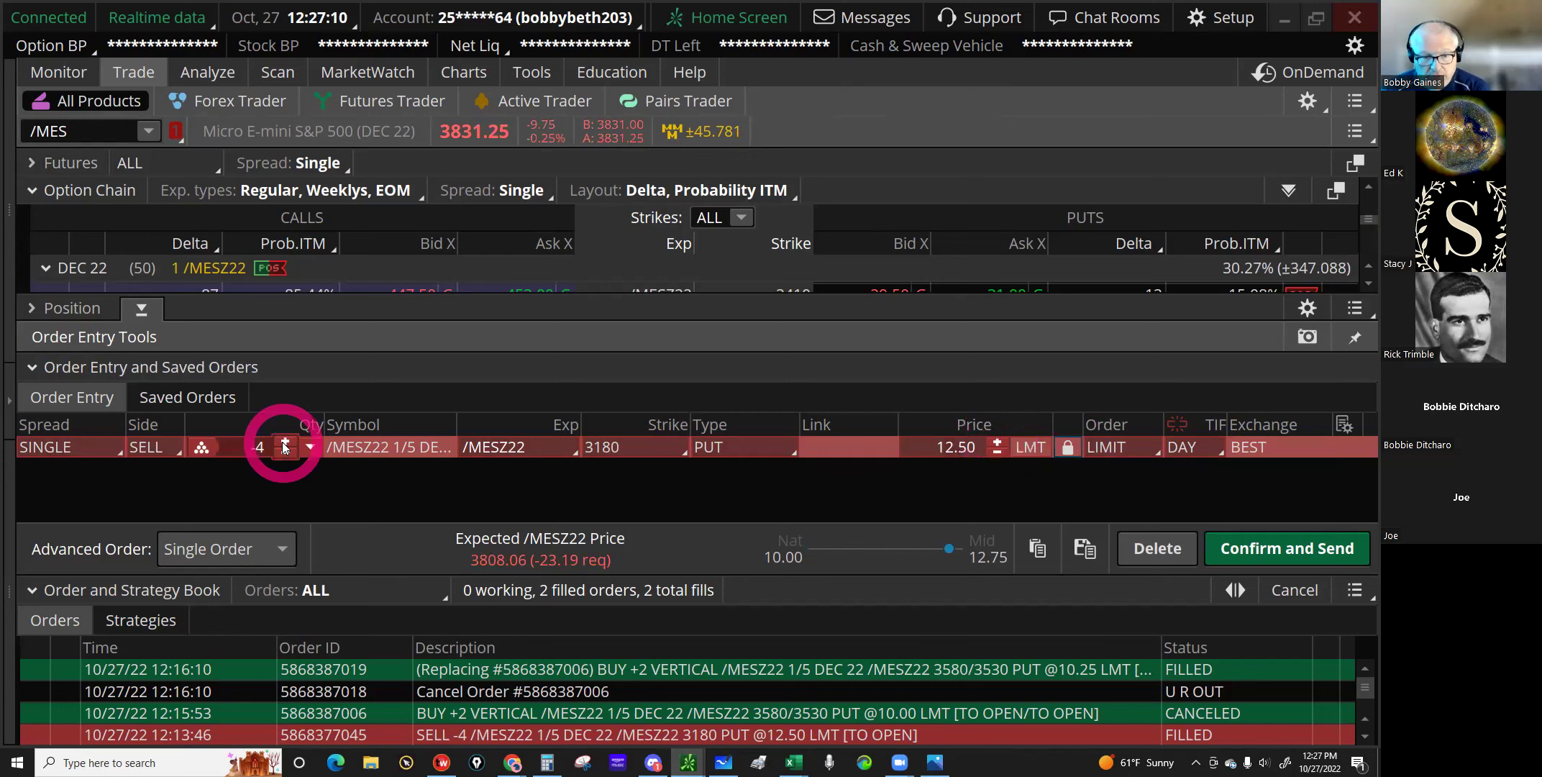
{"action": "left_click", "coordinate": [285, 442]}
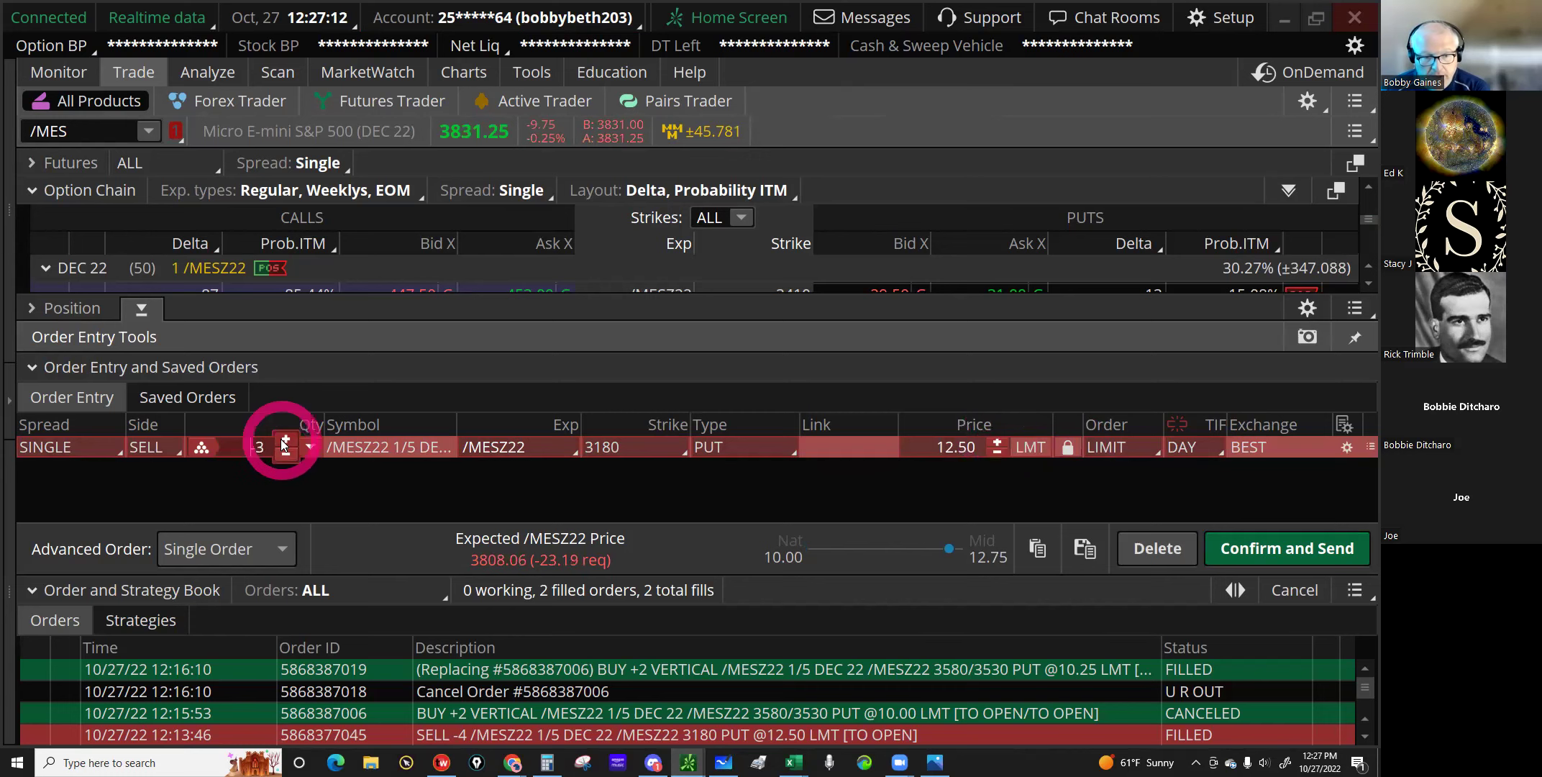
{"action": "left_click", "coordinate": [285, 442]}
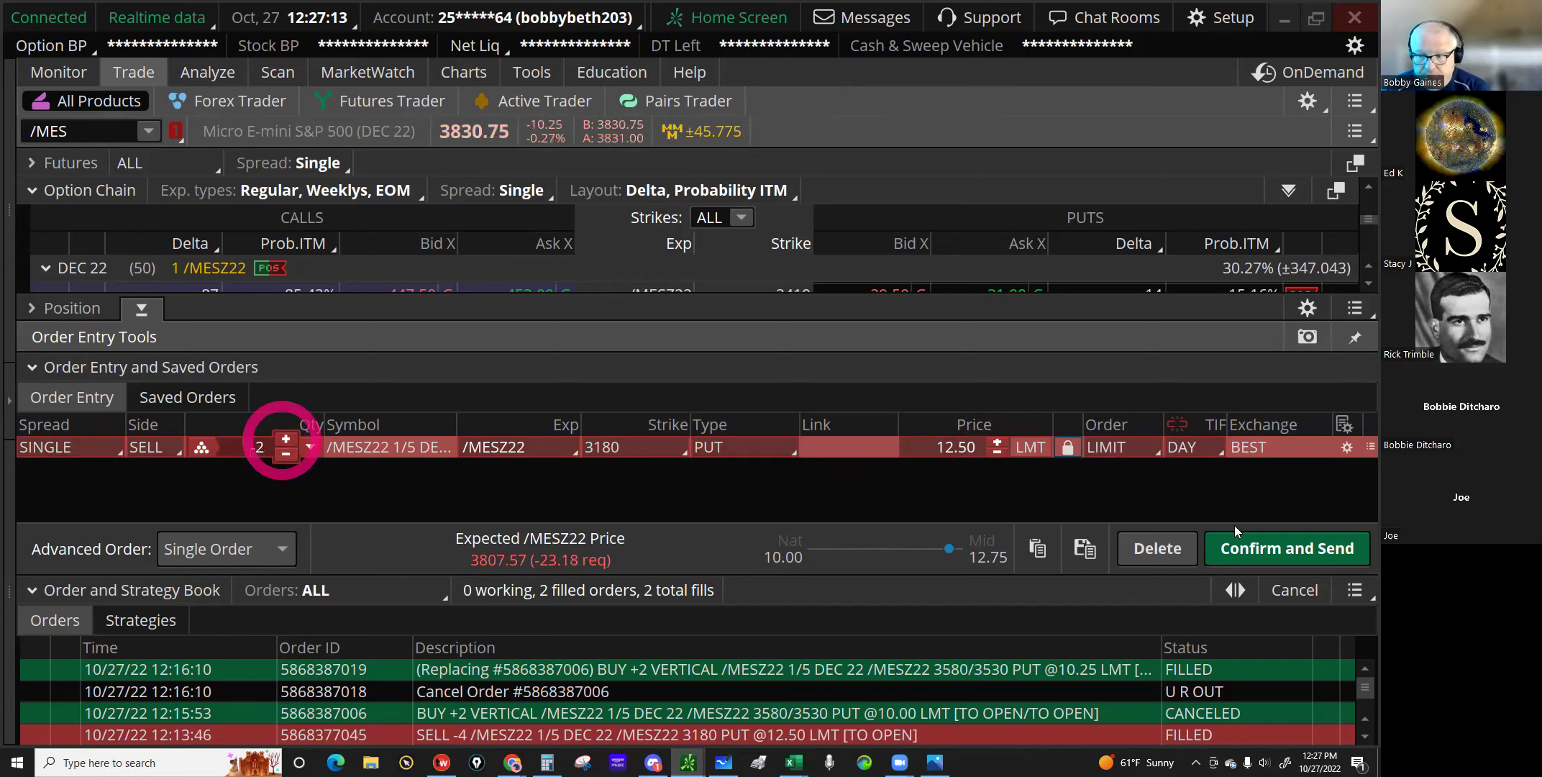
{"action": "left_click", "coordinate": [1300, 552]}
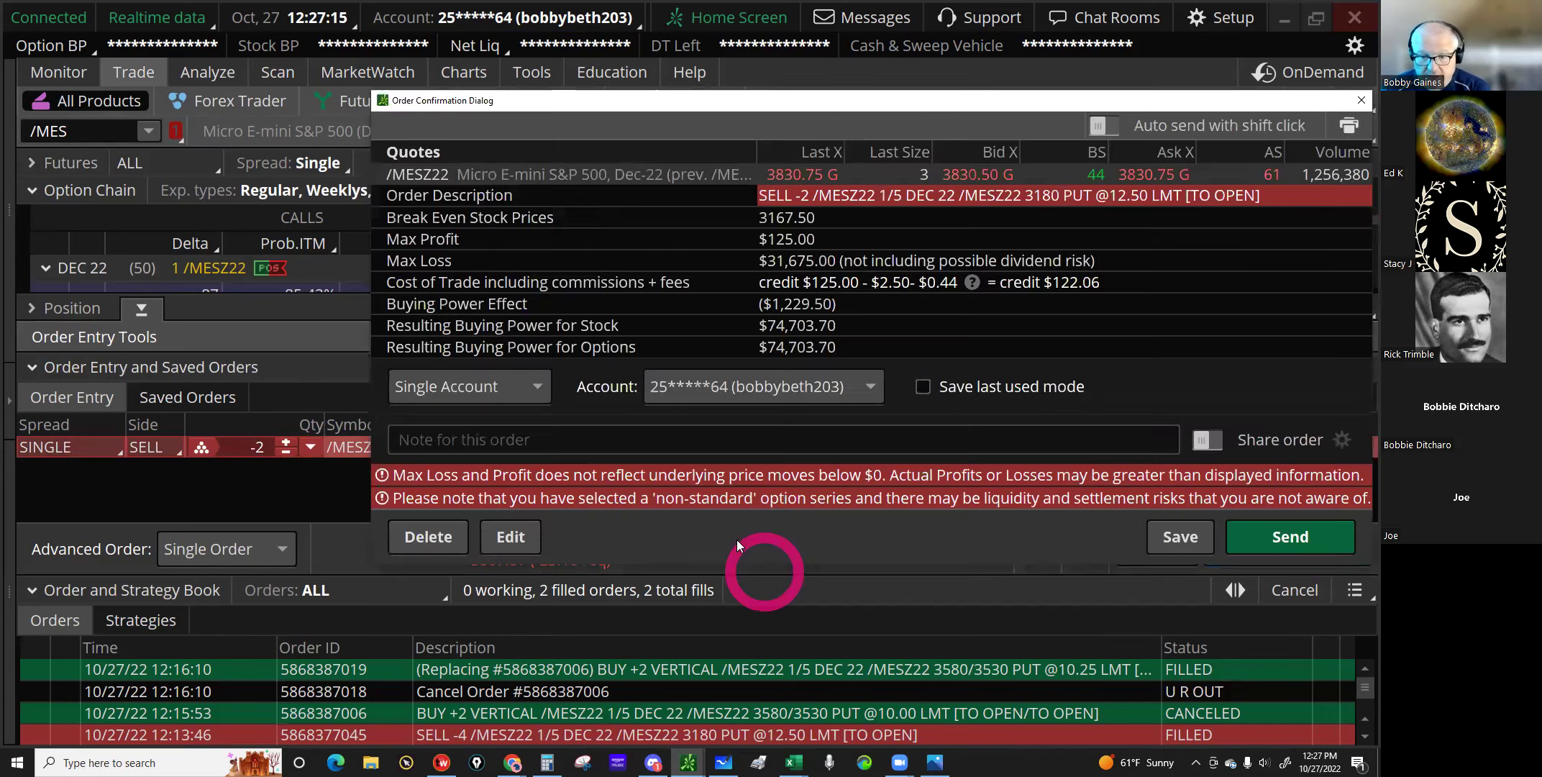
{"action": "left_click", "coordinate": [862, 387]}
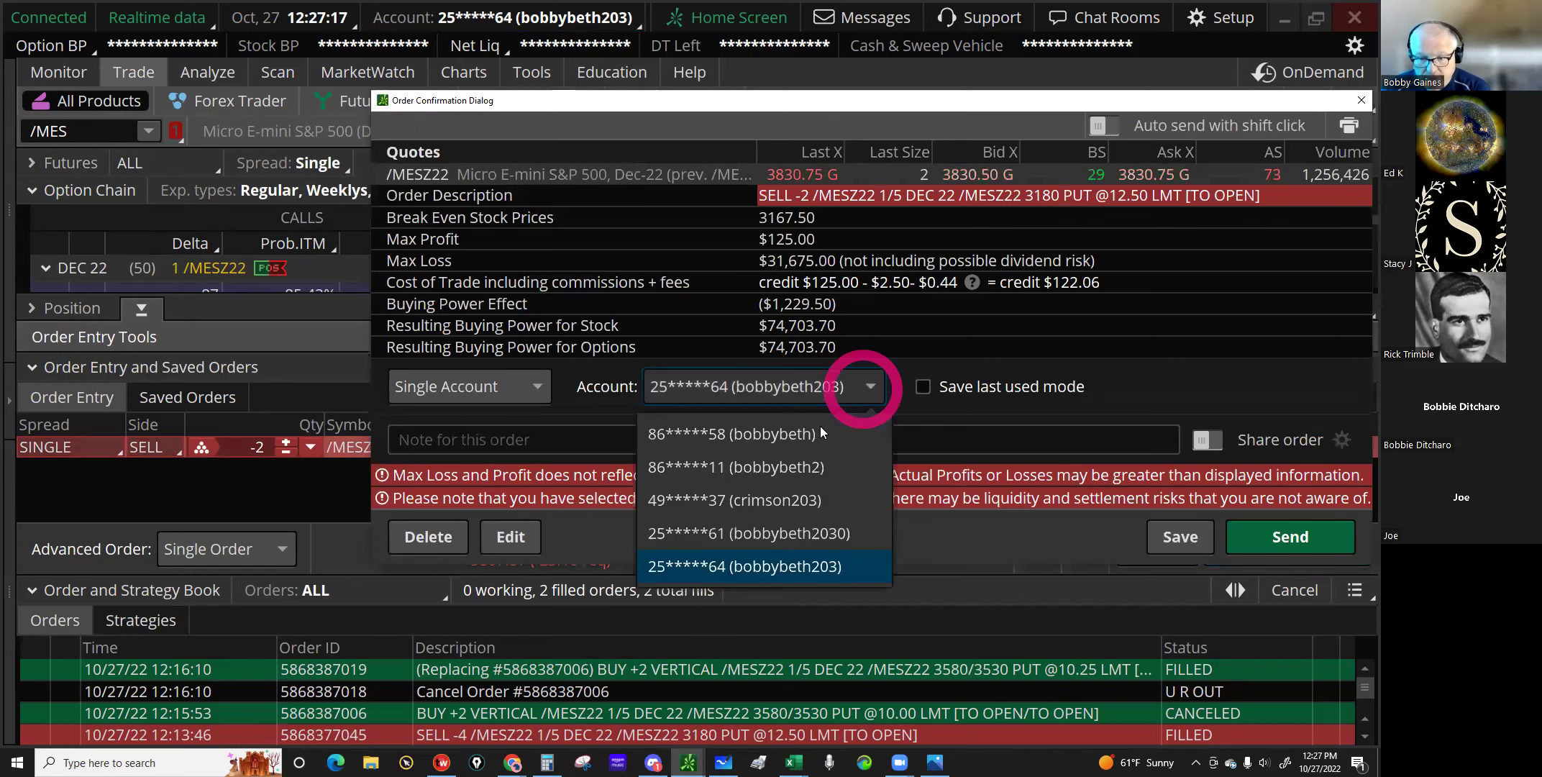
{"action": "left_click", "coordinate": [768, 503]}
{"action": "left_click", "coordinate": [1291, 536]}
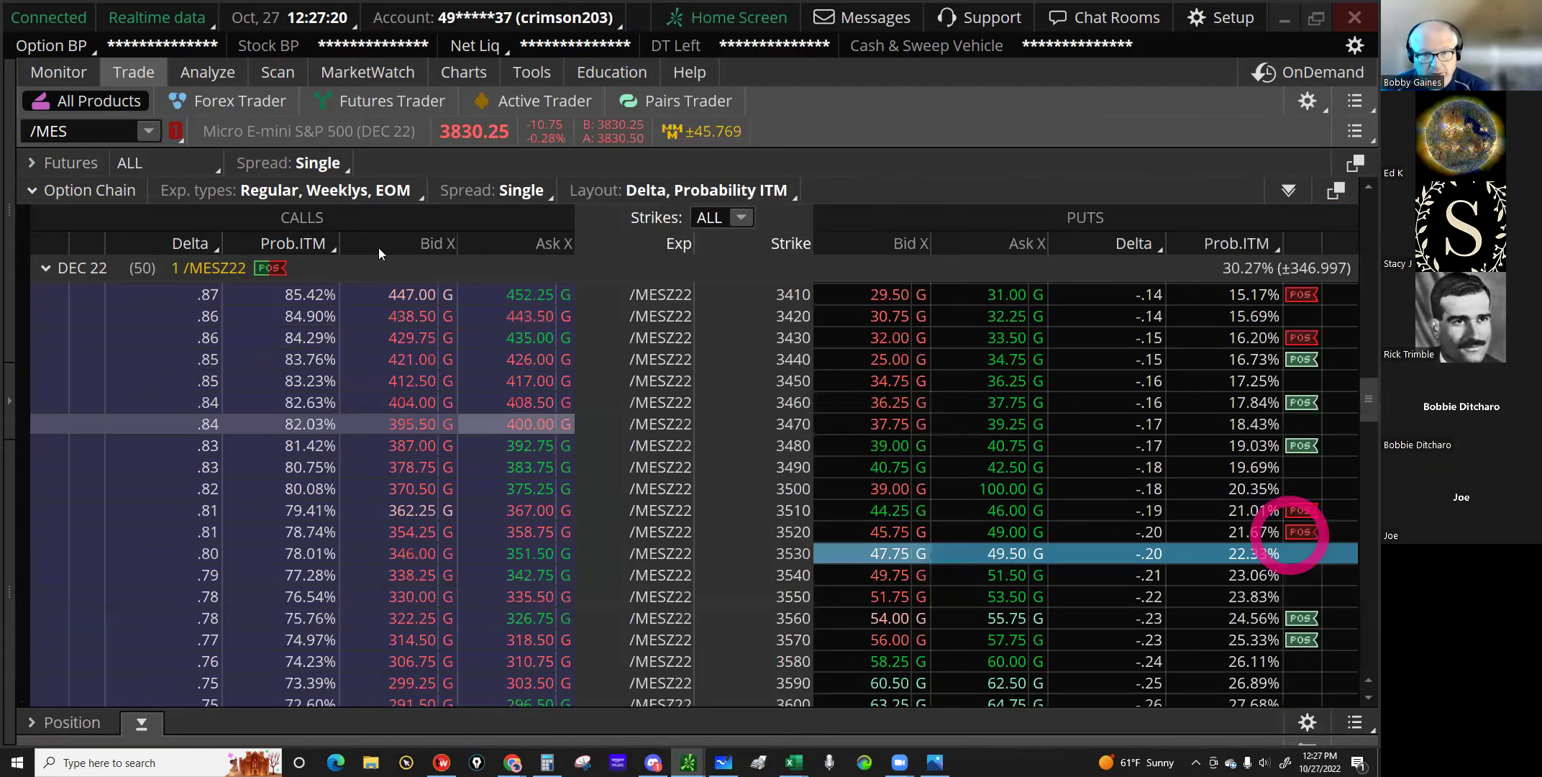
{"action": "left_click", "coordinate": [378, 247]}
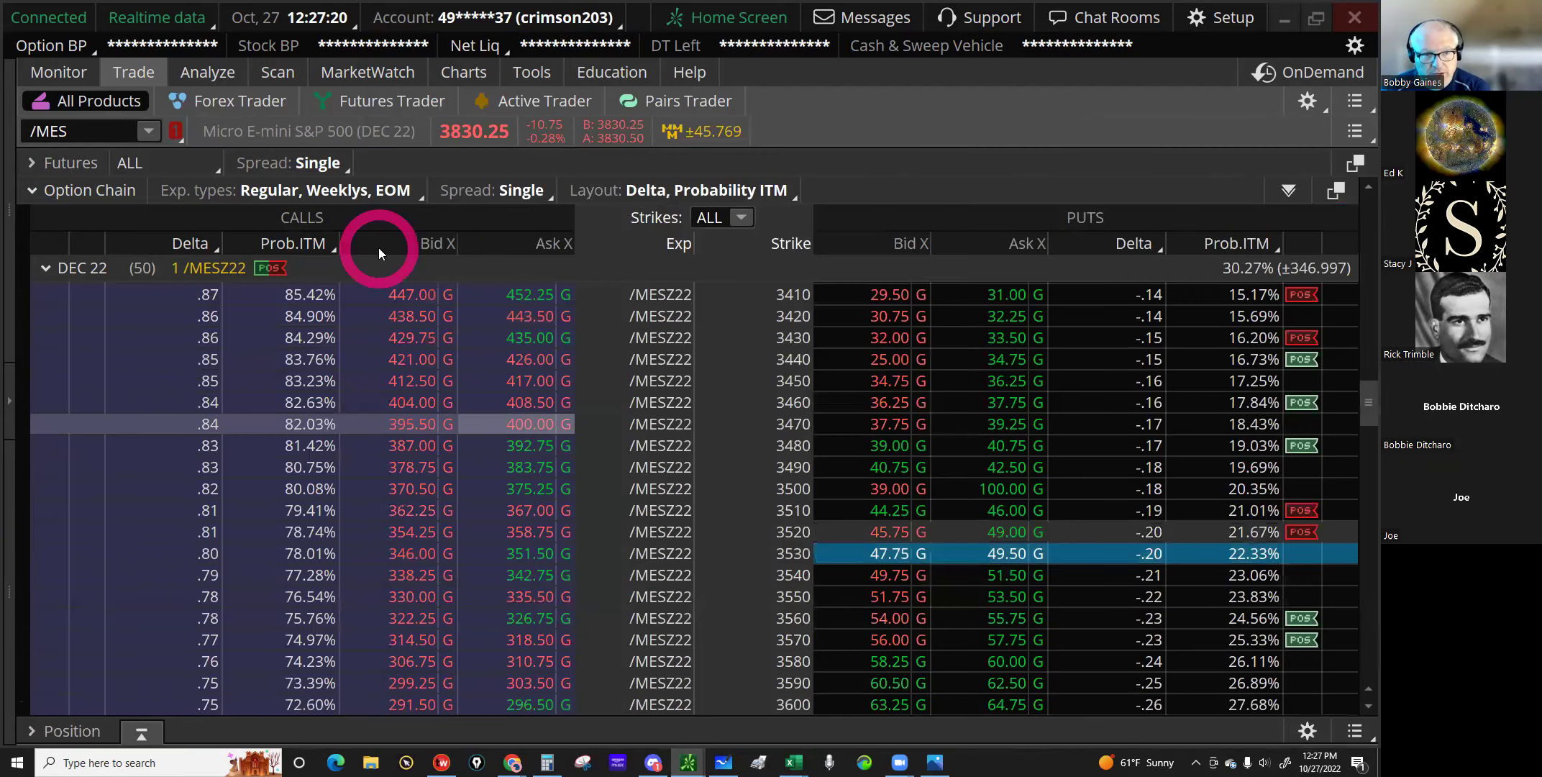
Step: Switch back to the last listed account and bring up its filled orders for today
{"action": "left_click", "coordinate": [543, 17]}
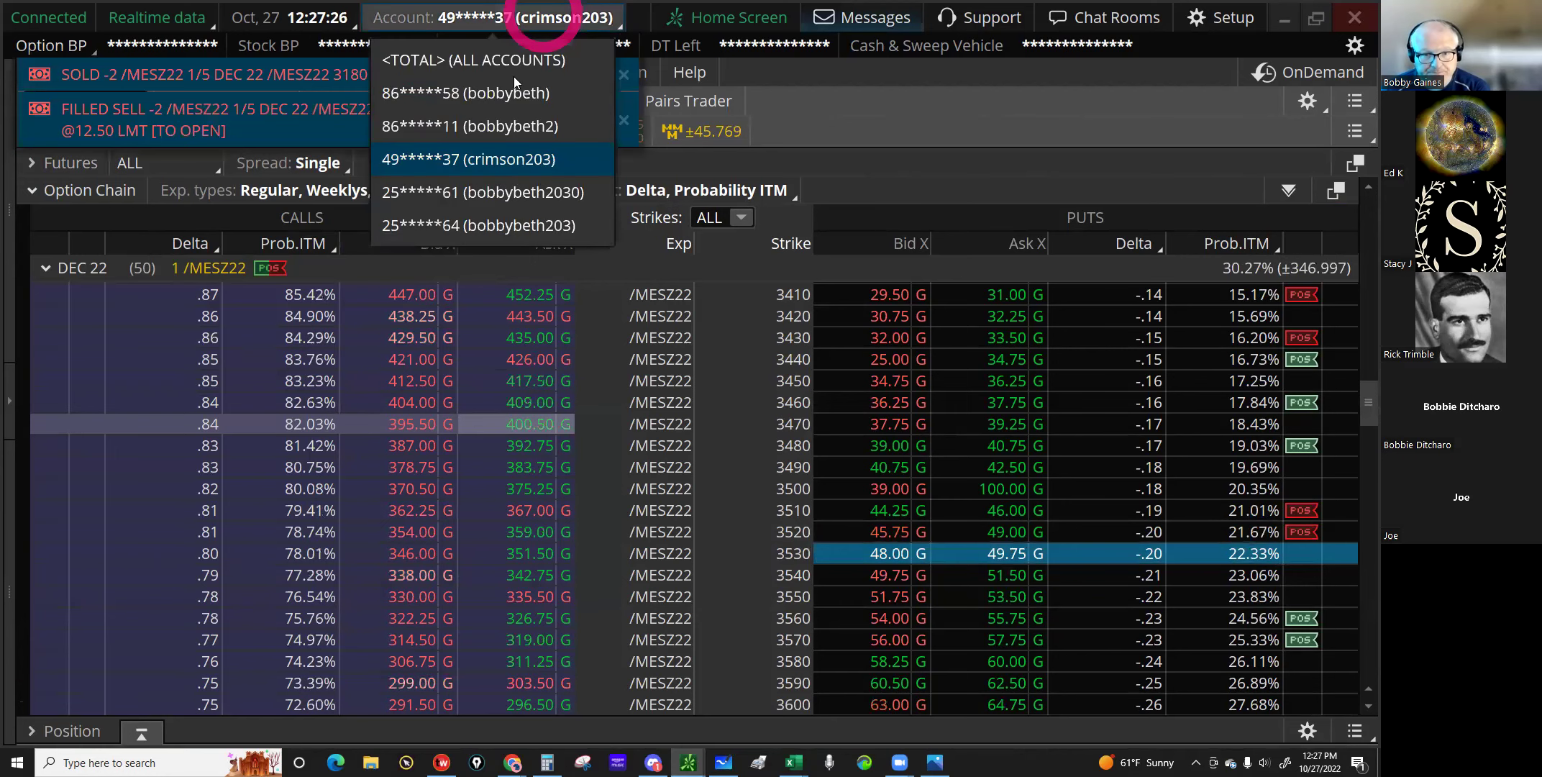
{"action": "left_click", "coordinate": [509, 223]}
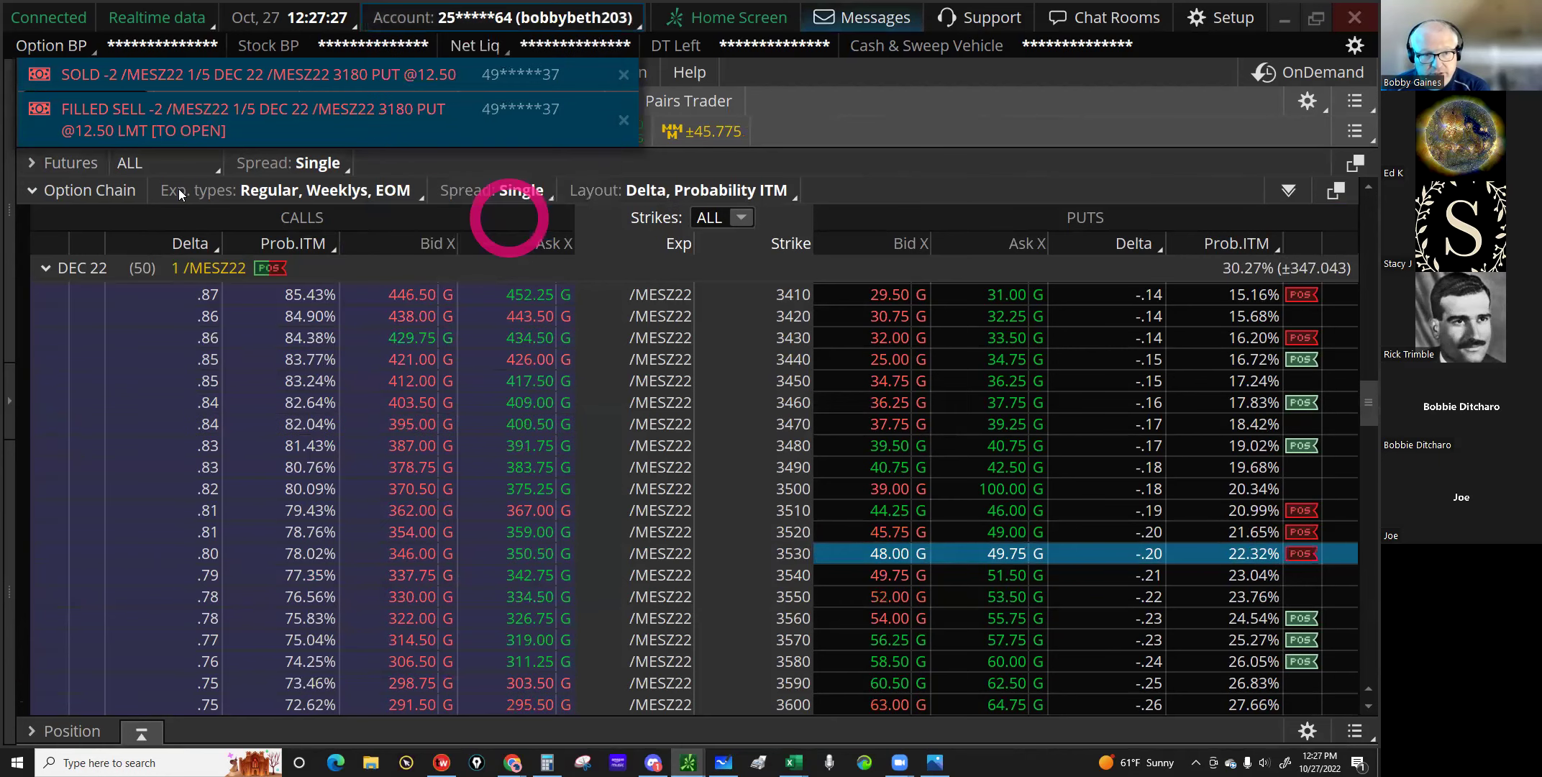
{"action": "left_click", "coordinate": [67, 130]}
{"action": "left_click", "coordinate": [46, 72]}
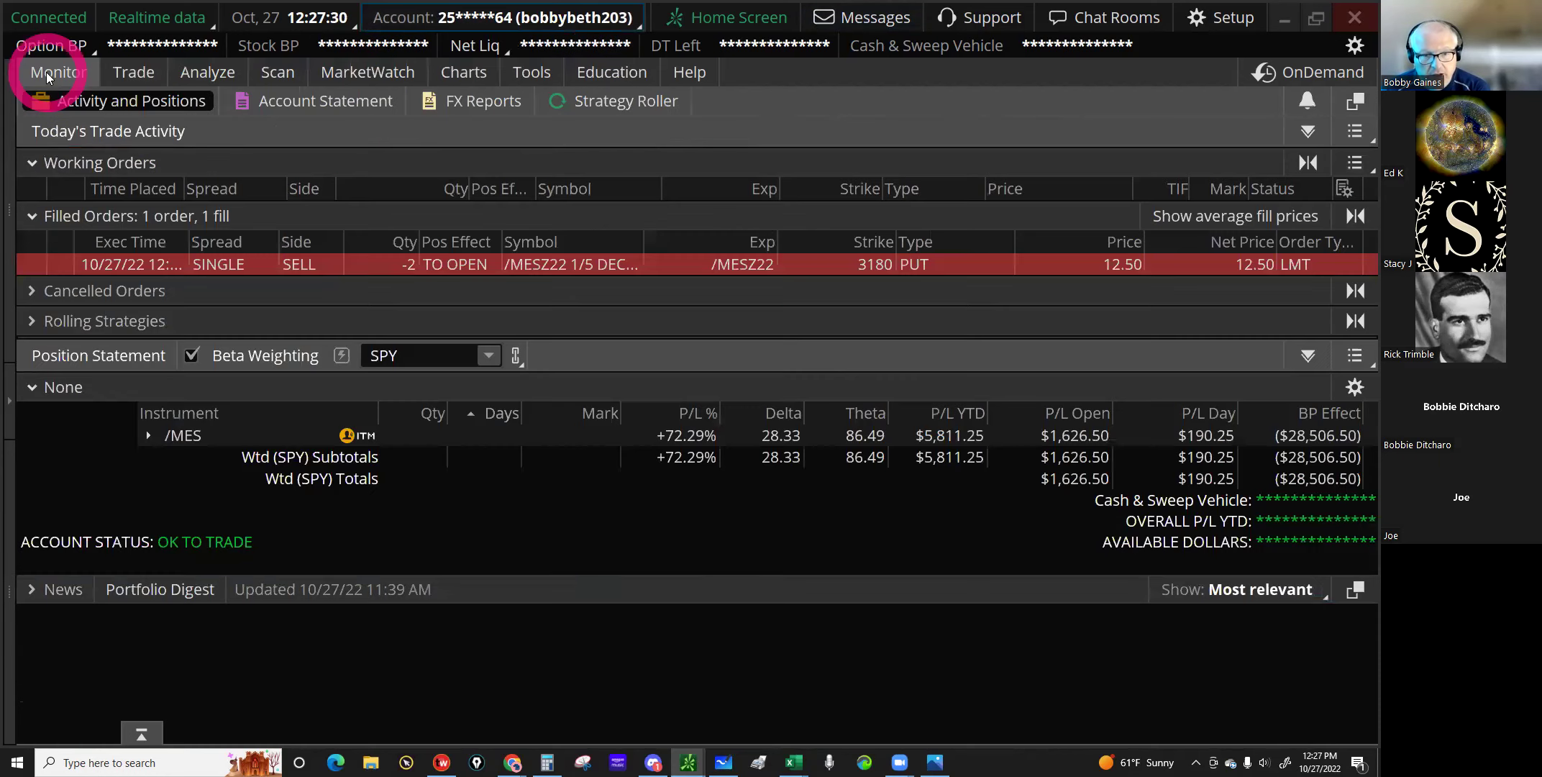
{"action": "left_click", "coordinate": [200, 216]}
{"action": "left_click", "coordinate": [306, 273]}
Step: Create a duplicate order from the filled /MESZ22 3580/3530 put vertical
{"action": "left_click", "coordinate": [478, 272]}
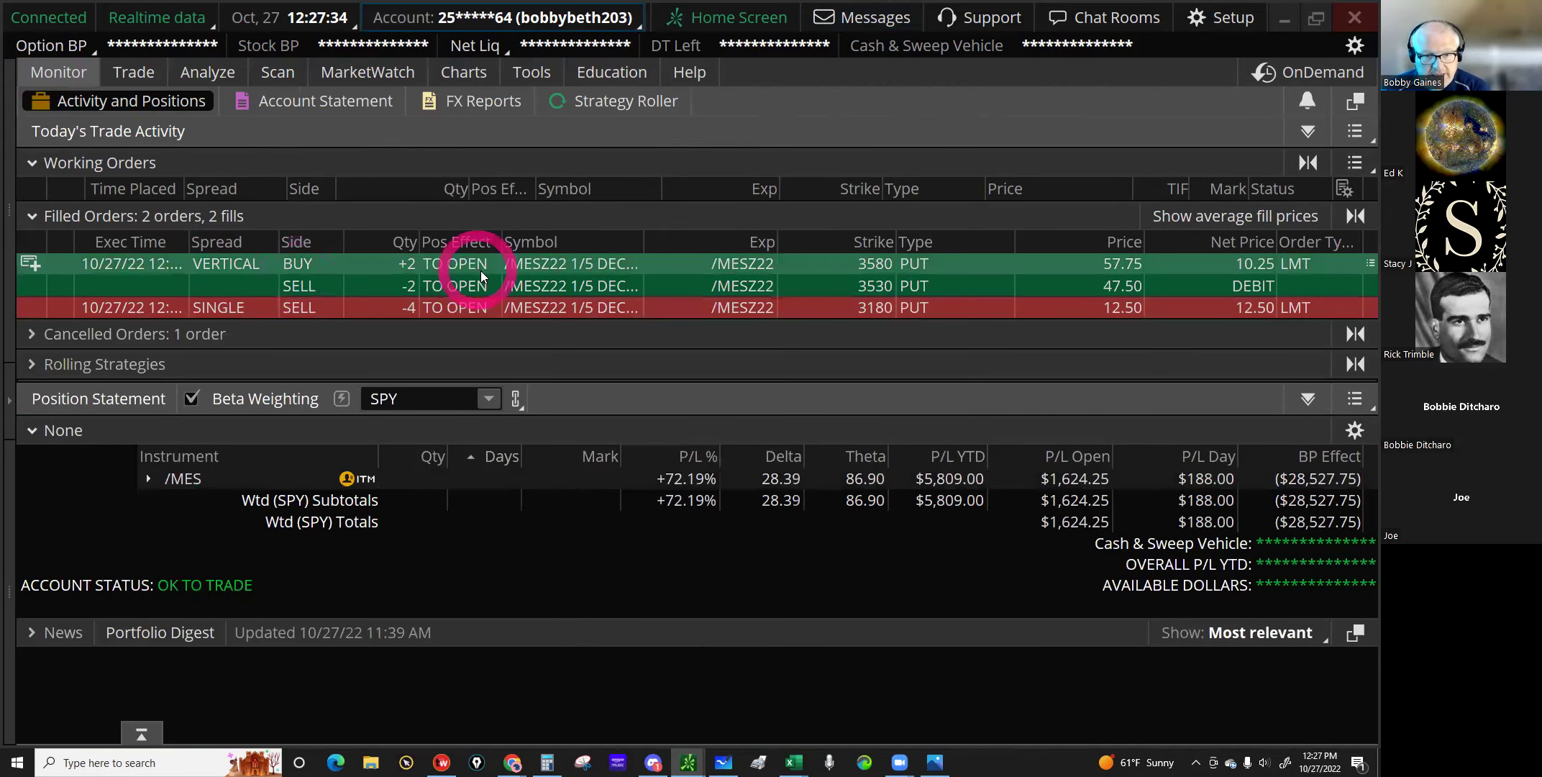
{"action": "left_click", "coordinate": [474, 267]}
{"action": "right_click", "coordinate": [475, 267]}
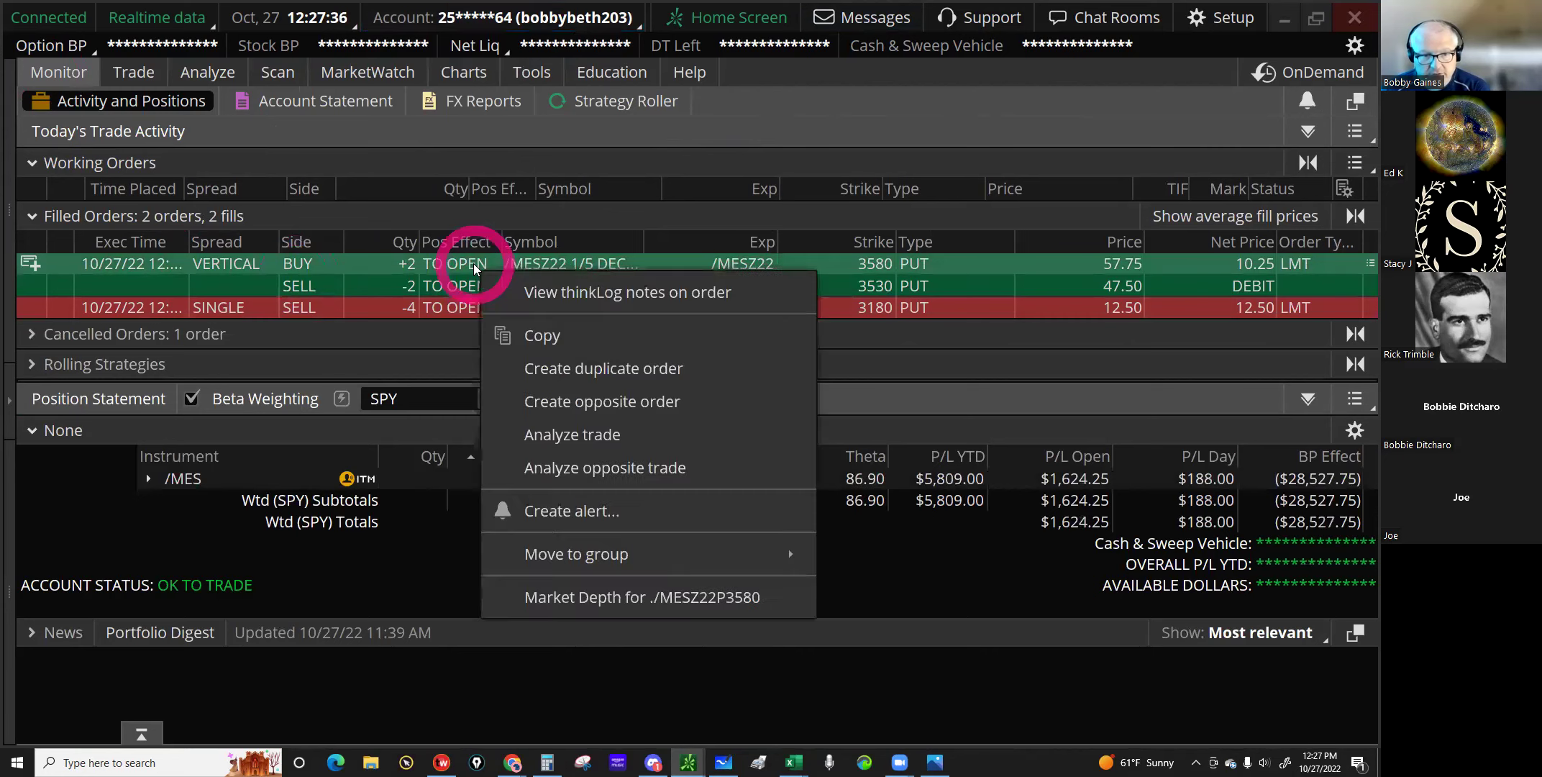
{"action": "left_click", "coordinate": [532, 324]}
{"action": "left_click", "coordinate": [563, 368]}
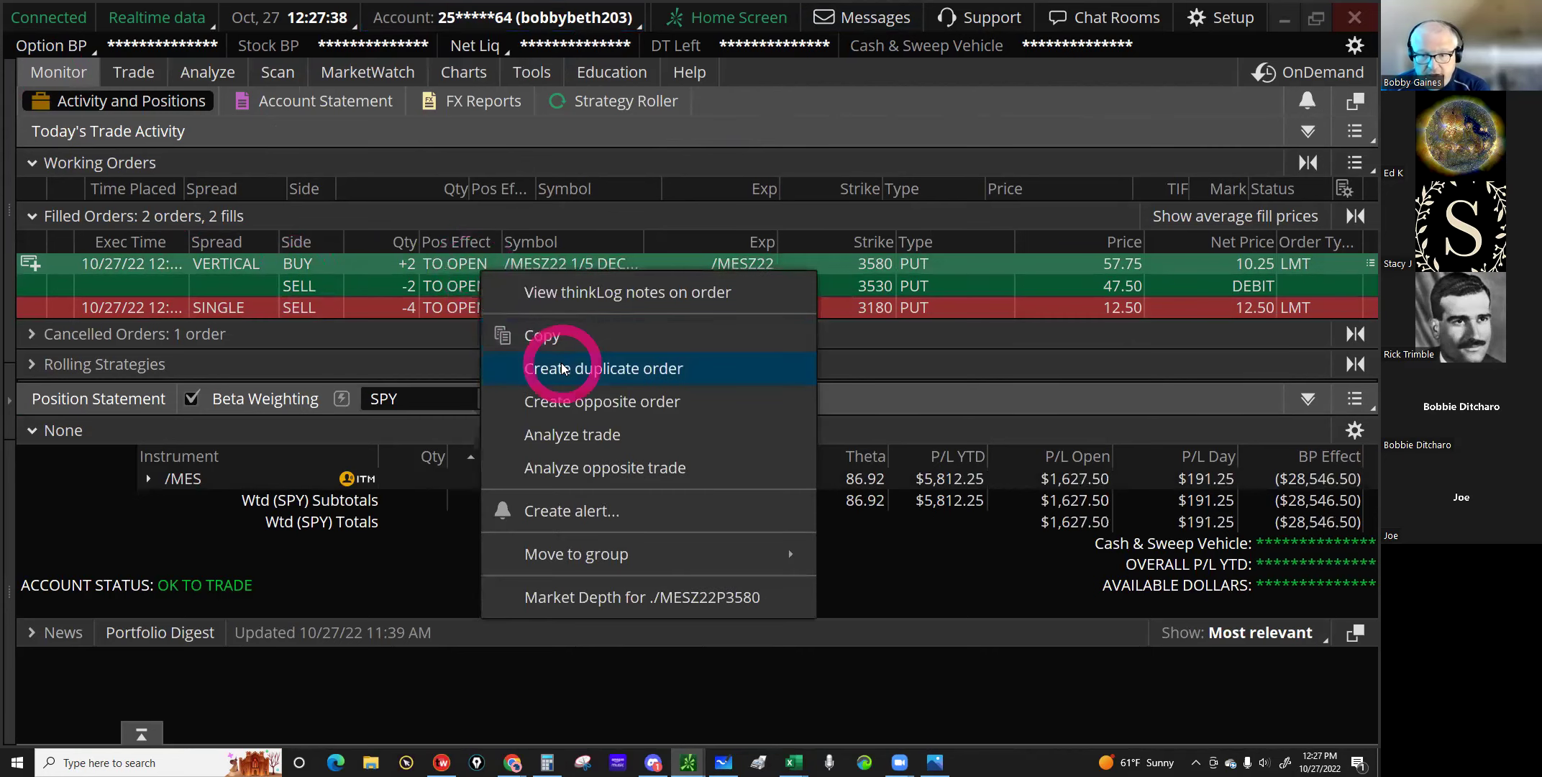
Step: Set the 3580/3530 put vertical order's limit price to 10.50 debit and its quantity to +1
{"action": "left_click", "coordinate": [979, 448]}
{"action": "left_click", "coordinate": [1067, 446]}
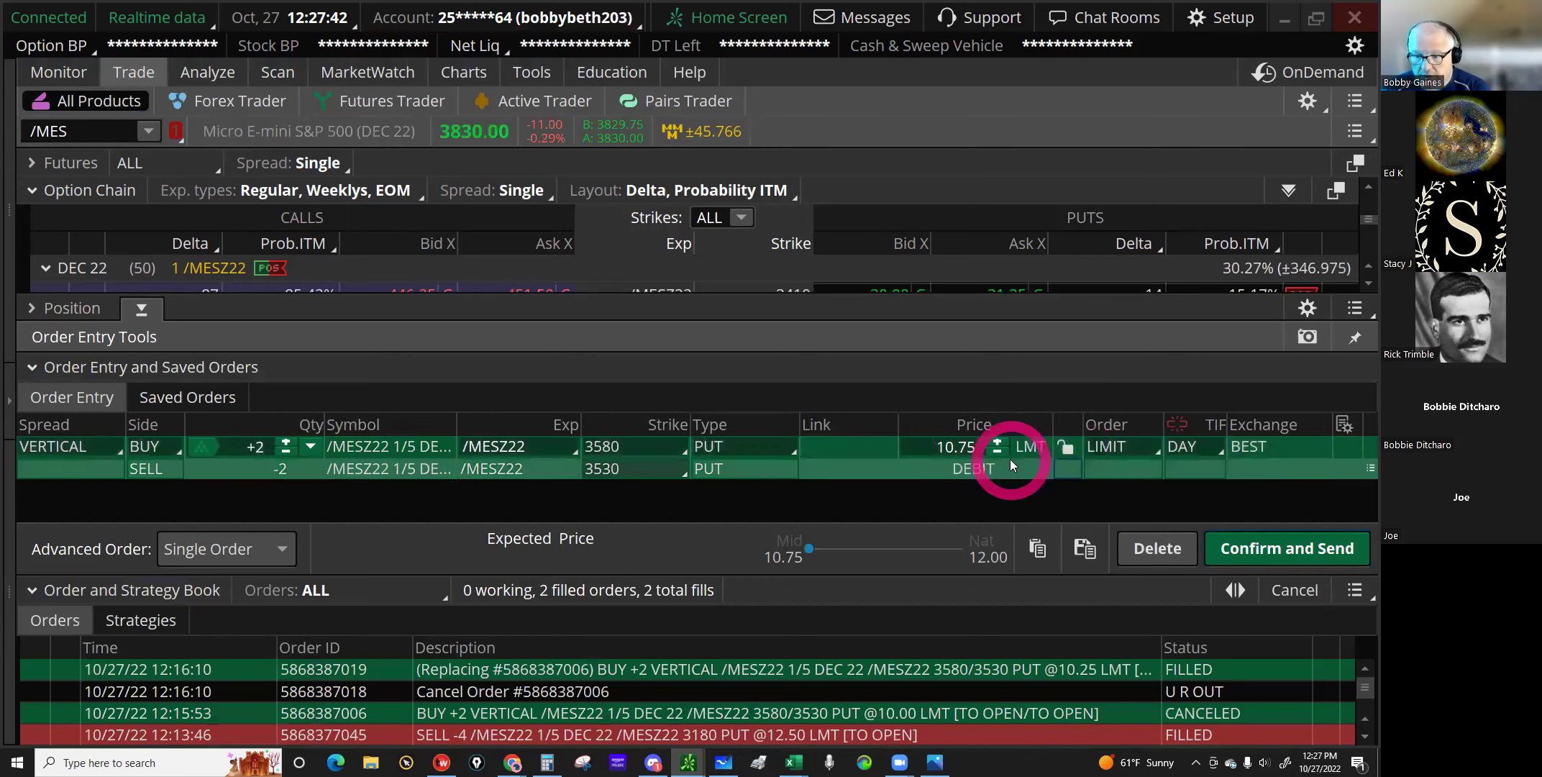
{"action": "left_click", "coordinate": [661, 435]}
{"action": "left_click", "coordinate": [984, 451]}
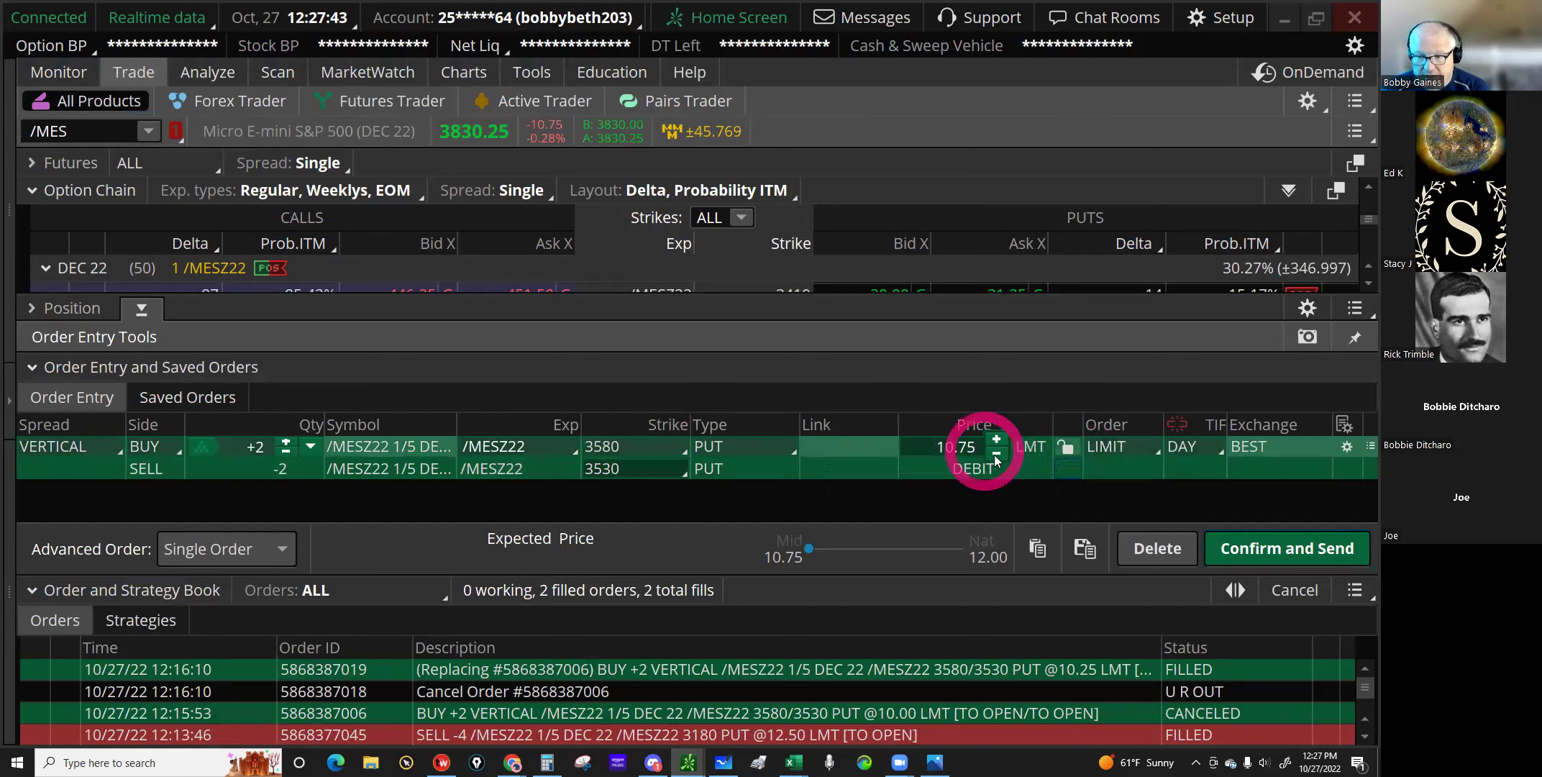
{"action": "left_click", "coordinate": [995, 454]}
{"action": "left_click", "coordinate": [995, 455]}
{"action": "left_click", "coordinate": [995, 454]}
{"action": "left_click", "coordinate": [995, 454]}
{"action": "left_click", "coordinate": [257, 454]}
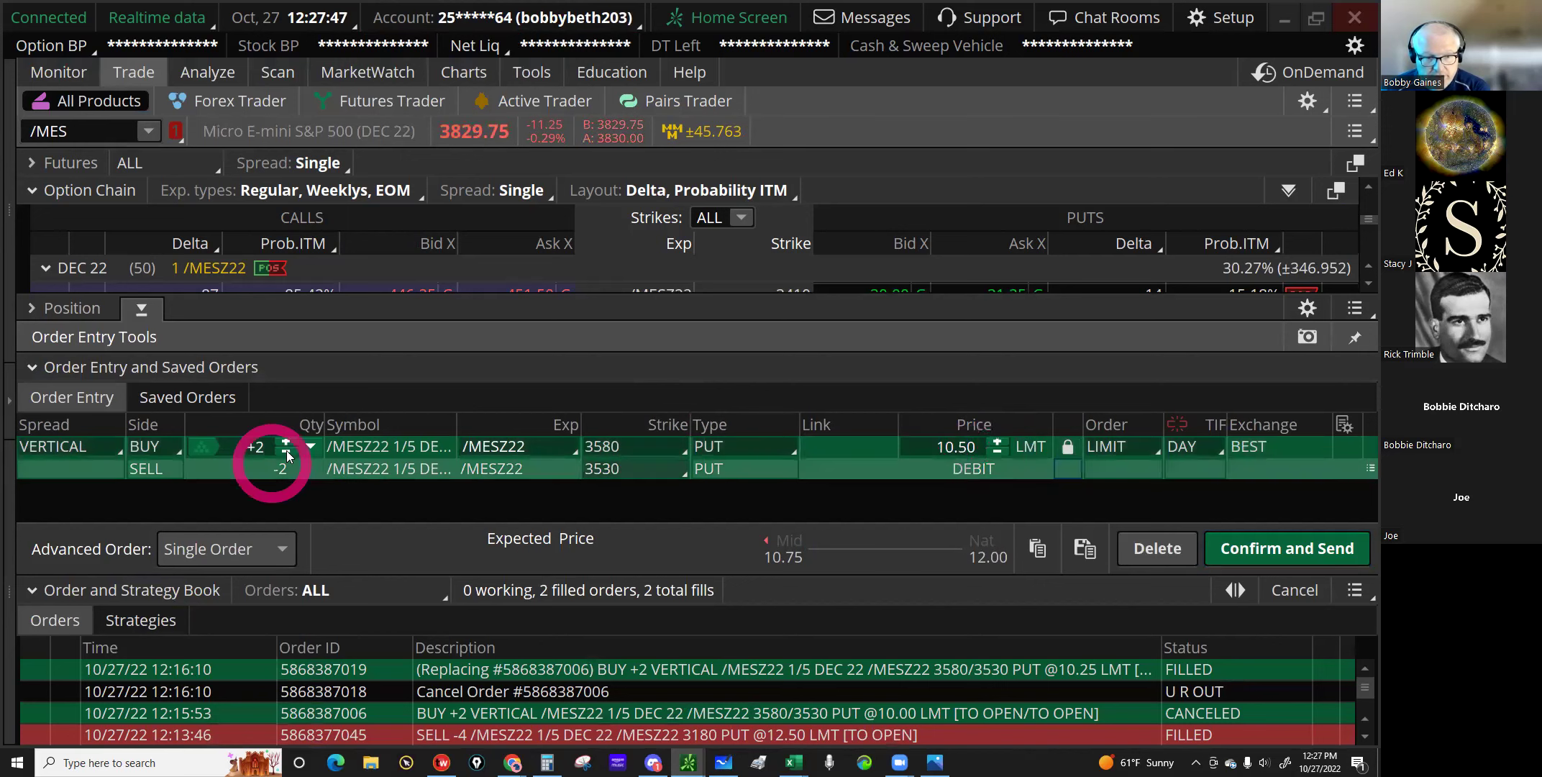
{"action": "left_click", "coordinate": [285, 447]}
{"action": "left_click", "coordinate": [904, 464]}
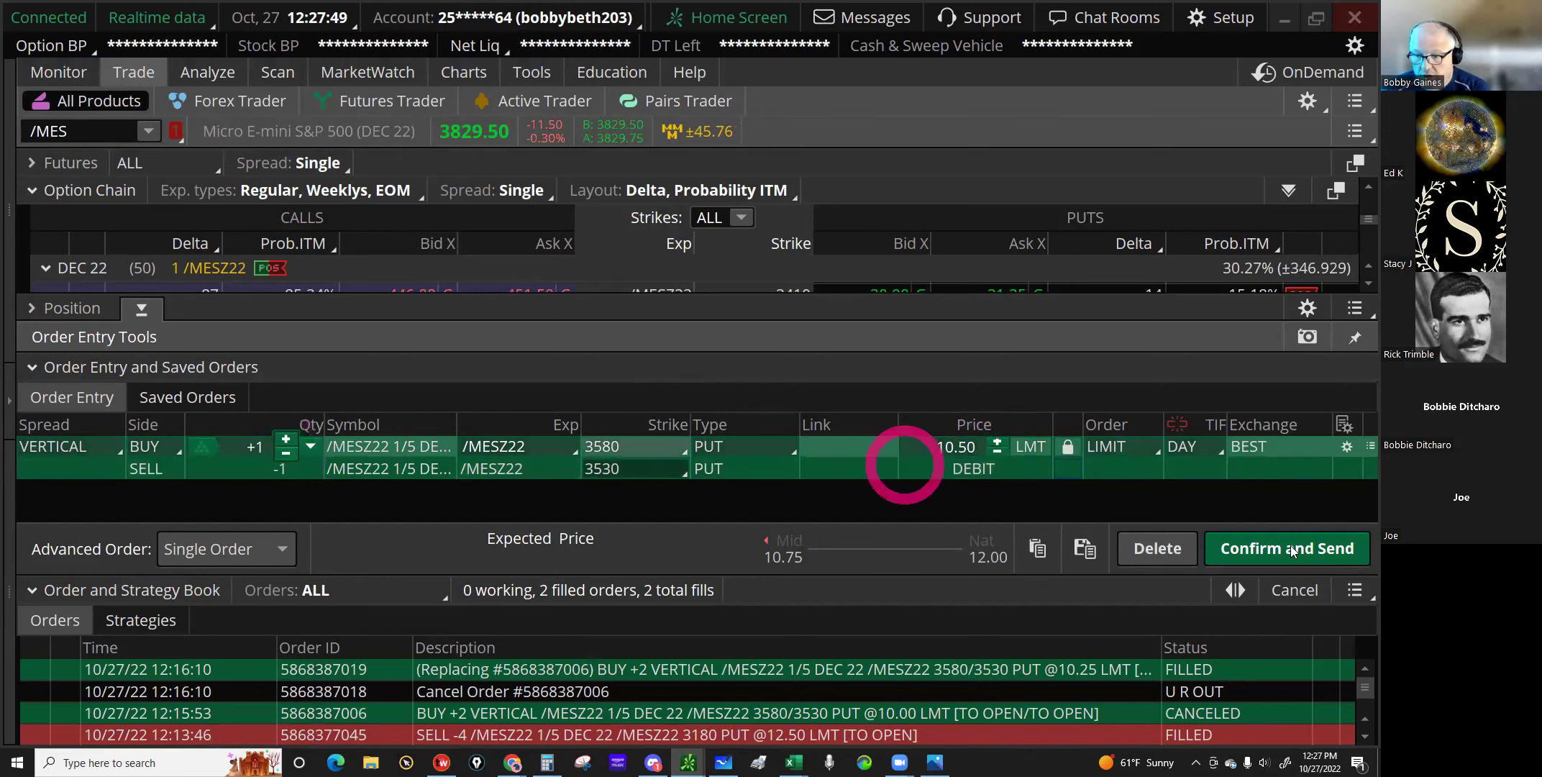
{"action": "left_click", "coordinate": [1291, 551]}
{"action": "left_click", "coordinate": [856, 386]}
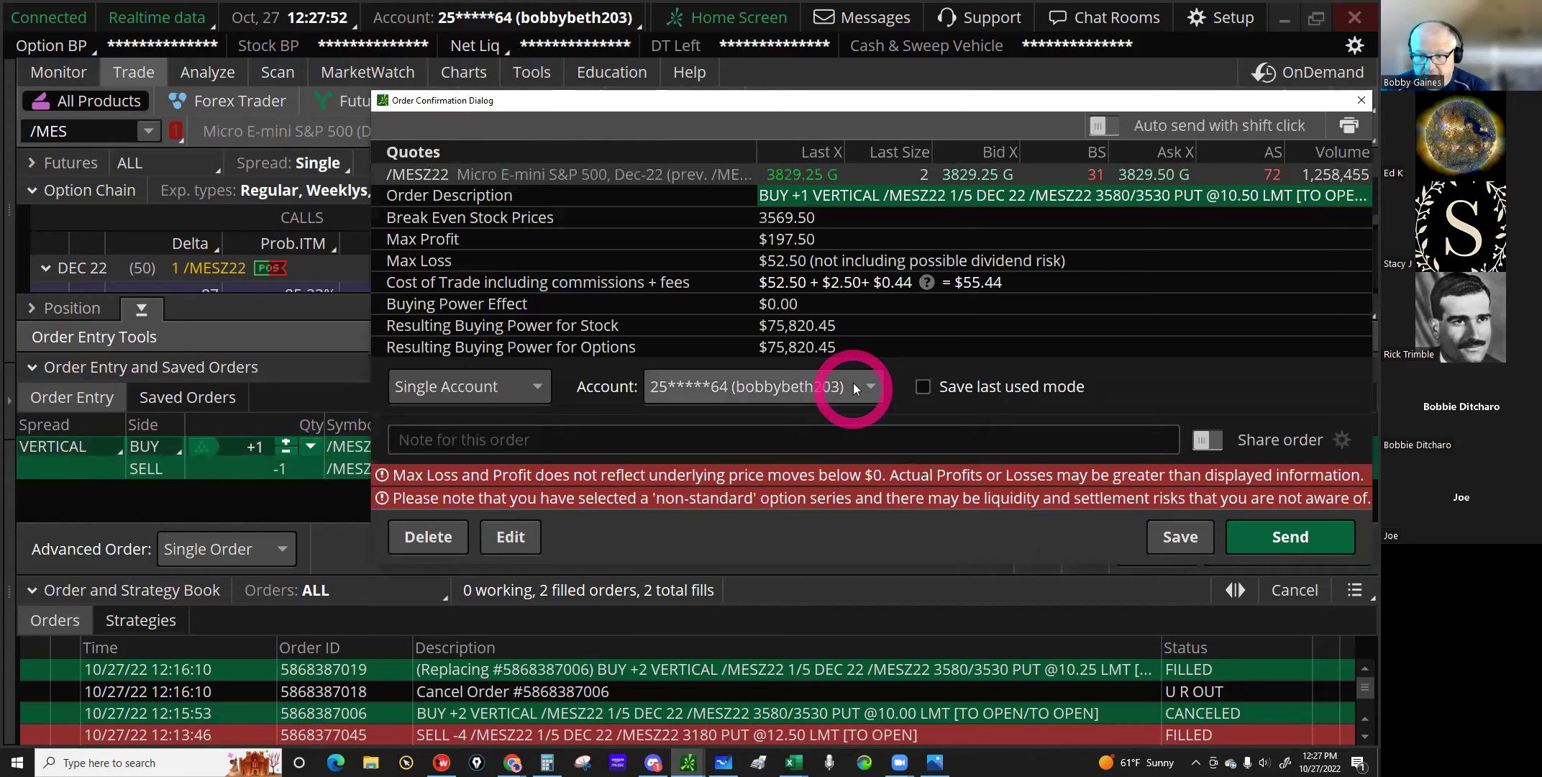
{"action": "left_click", "coordinate": [766, 504]}
{"action": "left_click", "coordinate": [1272, 534]}
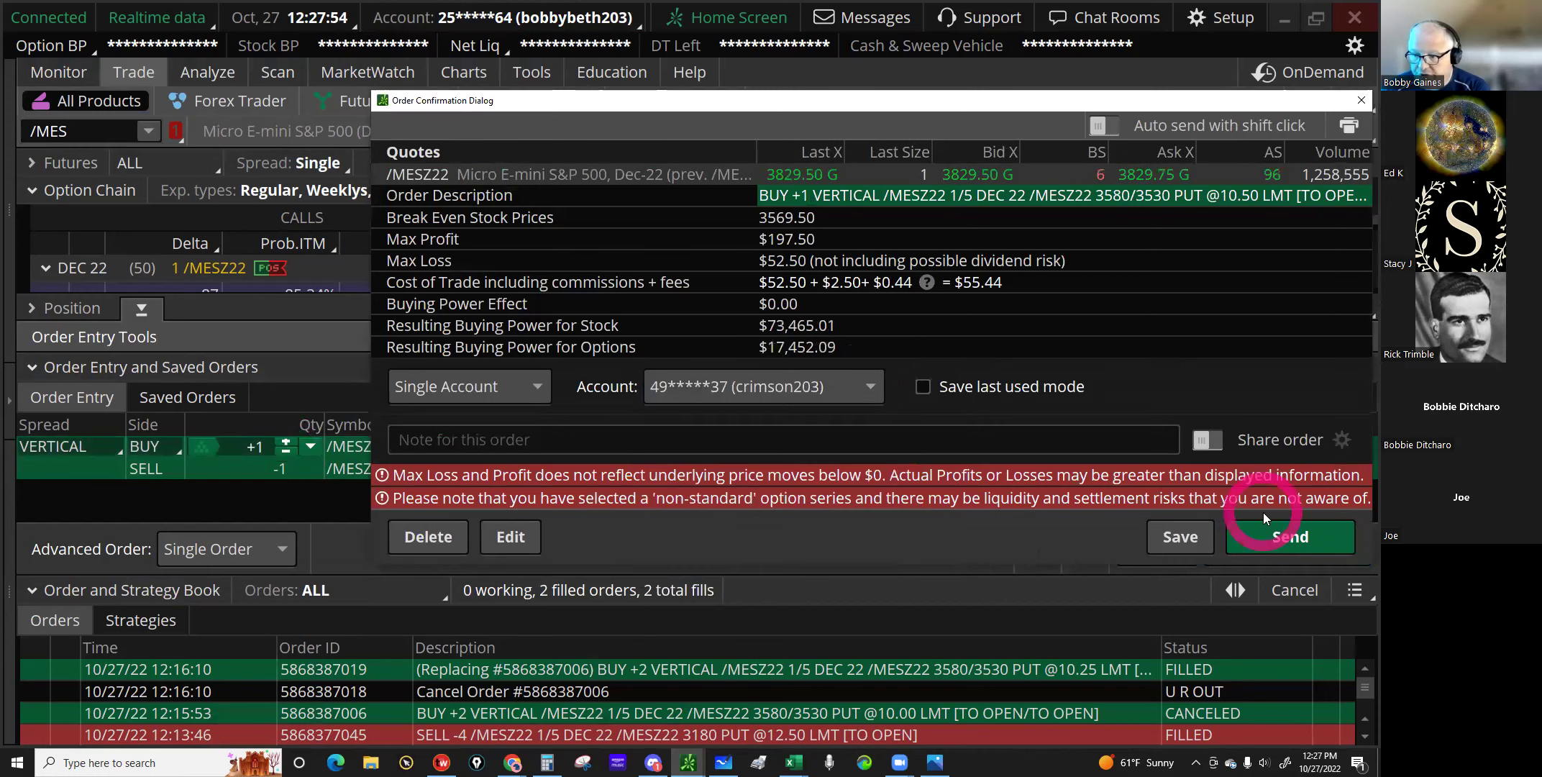
{"action": "left_click", "coordinate": [336, 99]}
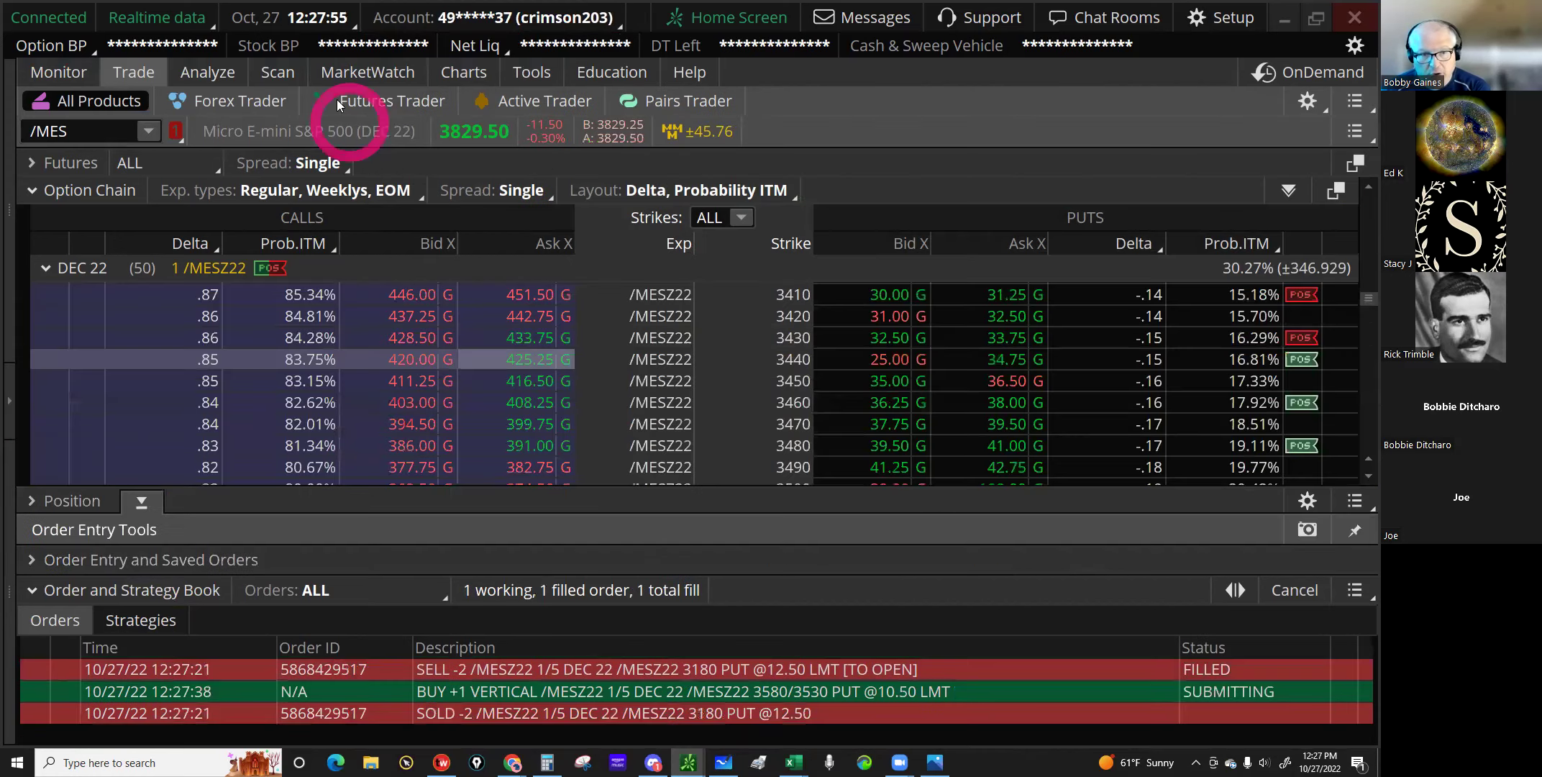
Step: Start a cancel/replace order for the working /MESZ22 3580/3530 put vertical, with its limit price open for editing
{"action": "left_click", "coordinate": [60, 74]}
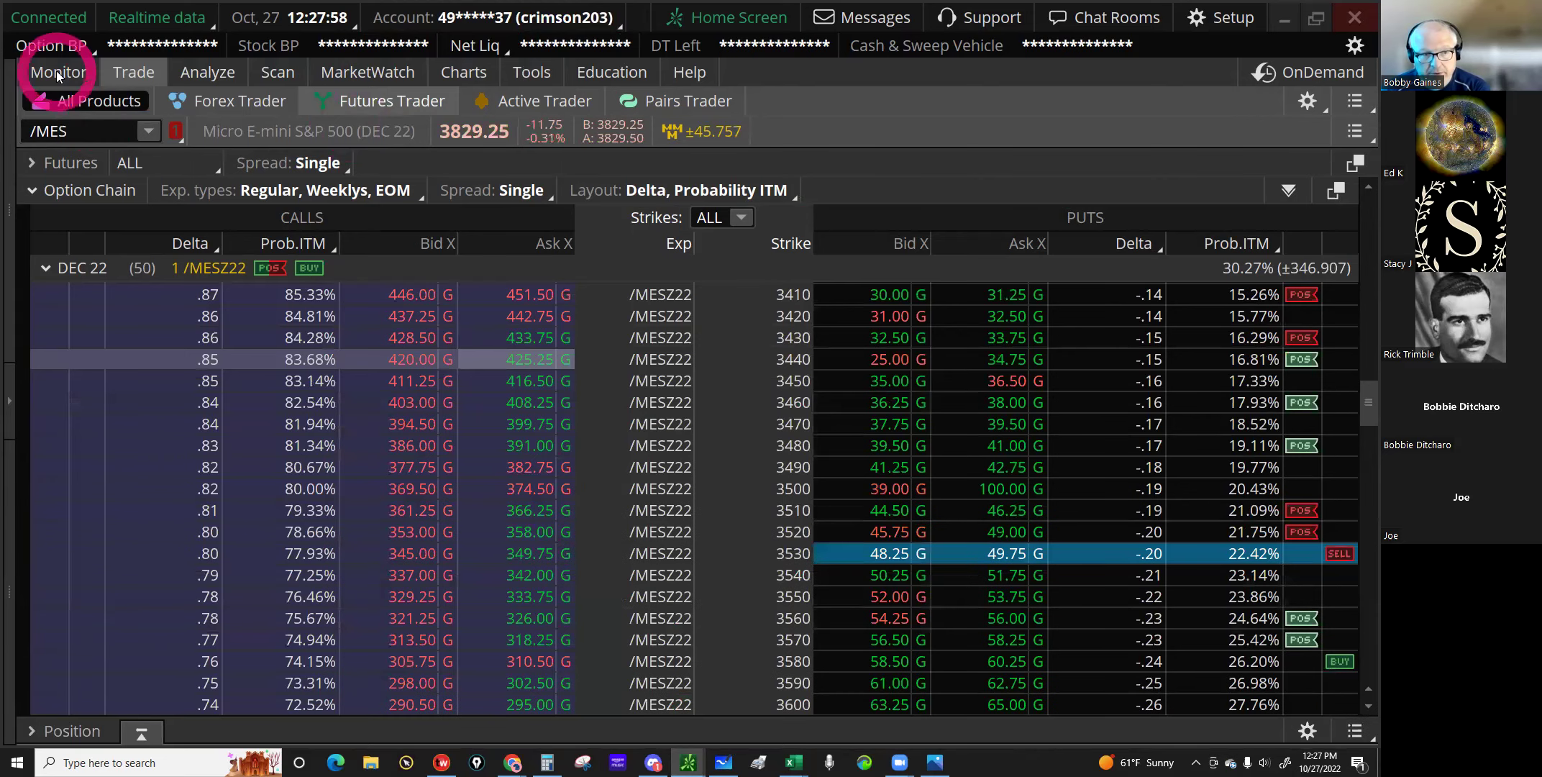
{"action": "left_click", "coordinate": [776, 305]}
{"action": "left_click", "coordinate": [50, 74]}
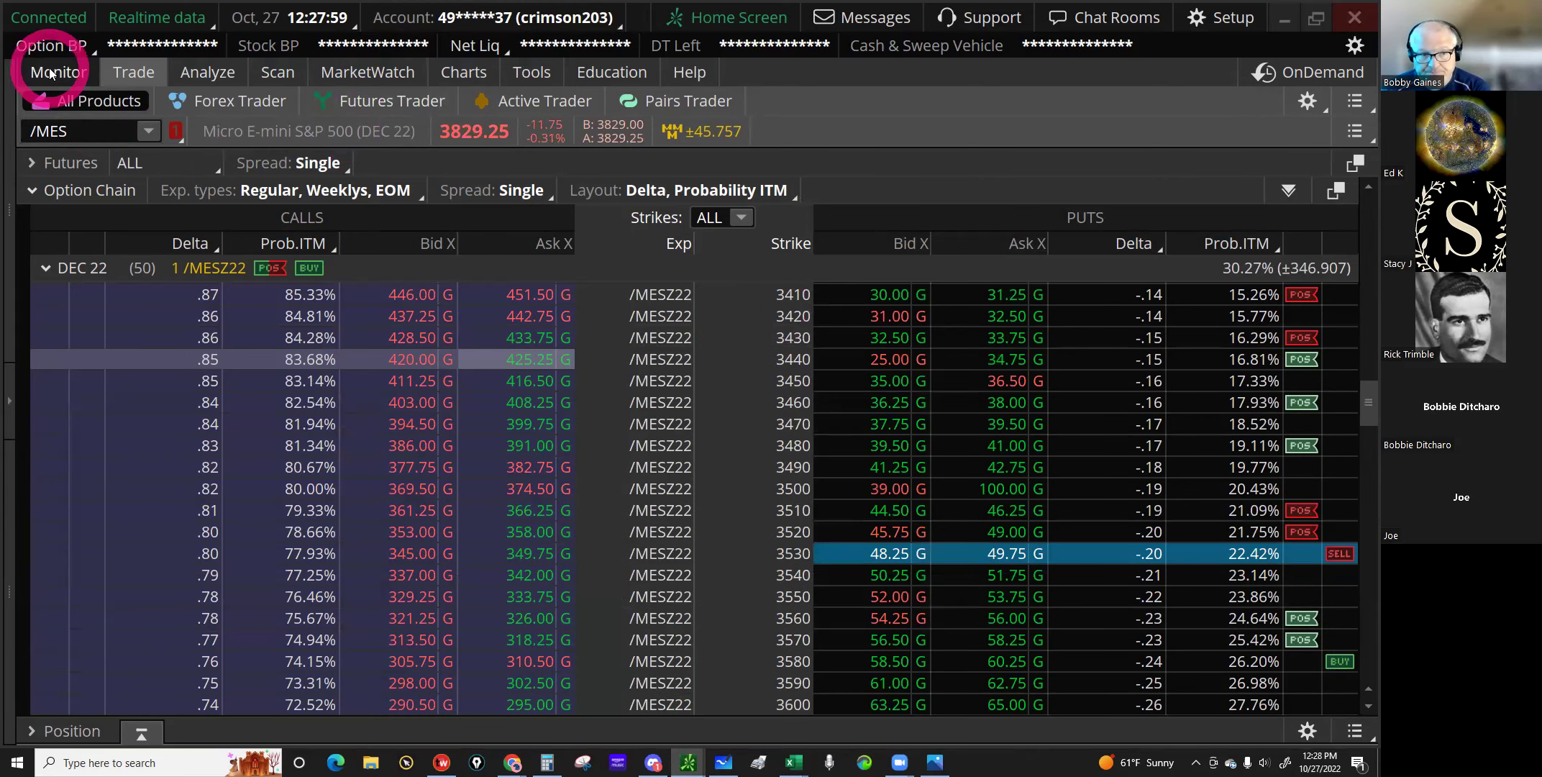
{"action": "left_click", "coordinate": [732, 264]}
{"action": "right_click", "coordinate": [758, 230]}
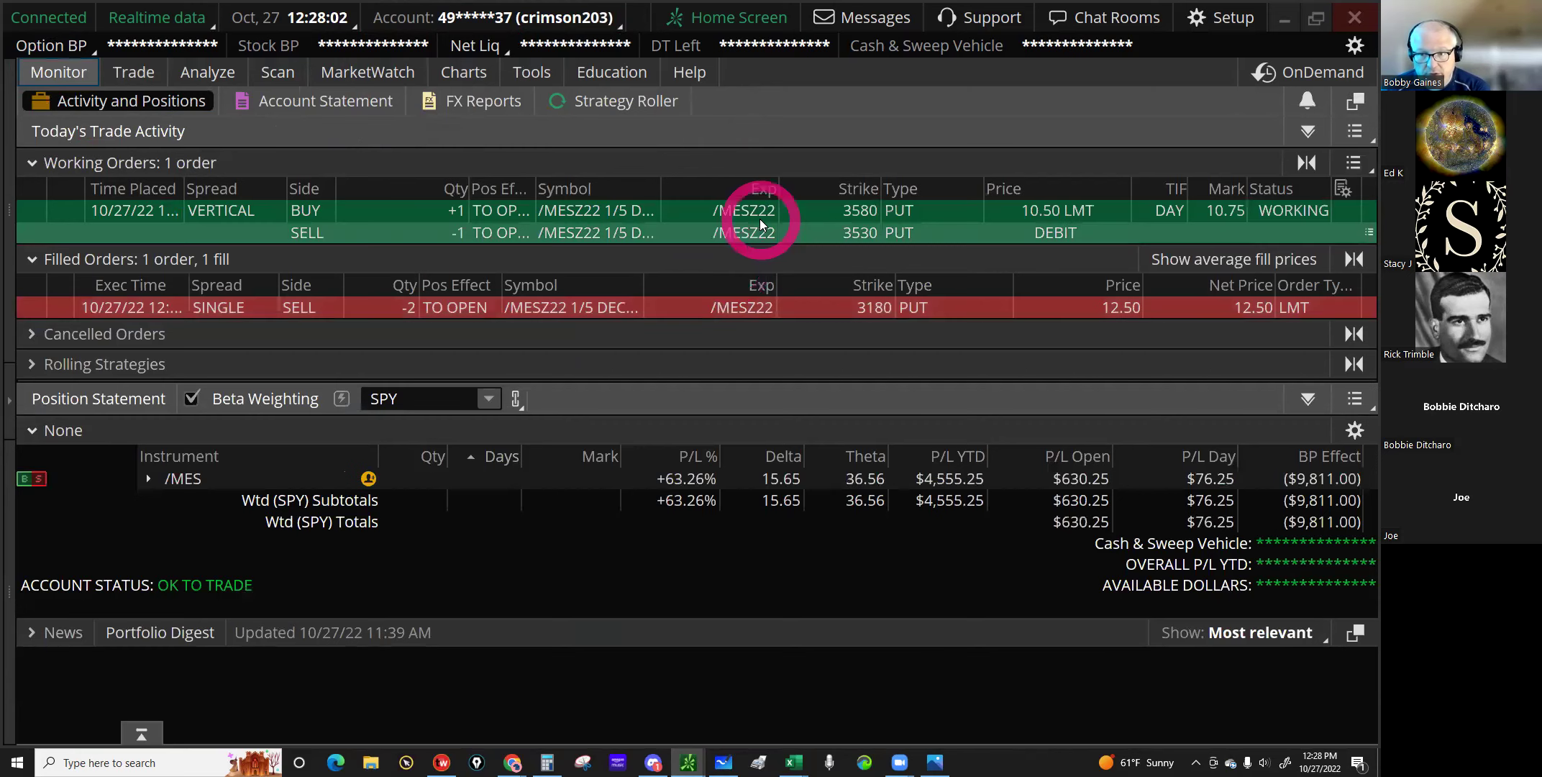
{"action": "left_click", "coordinate": [838, 282]}
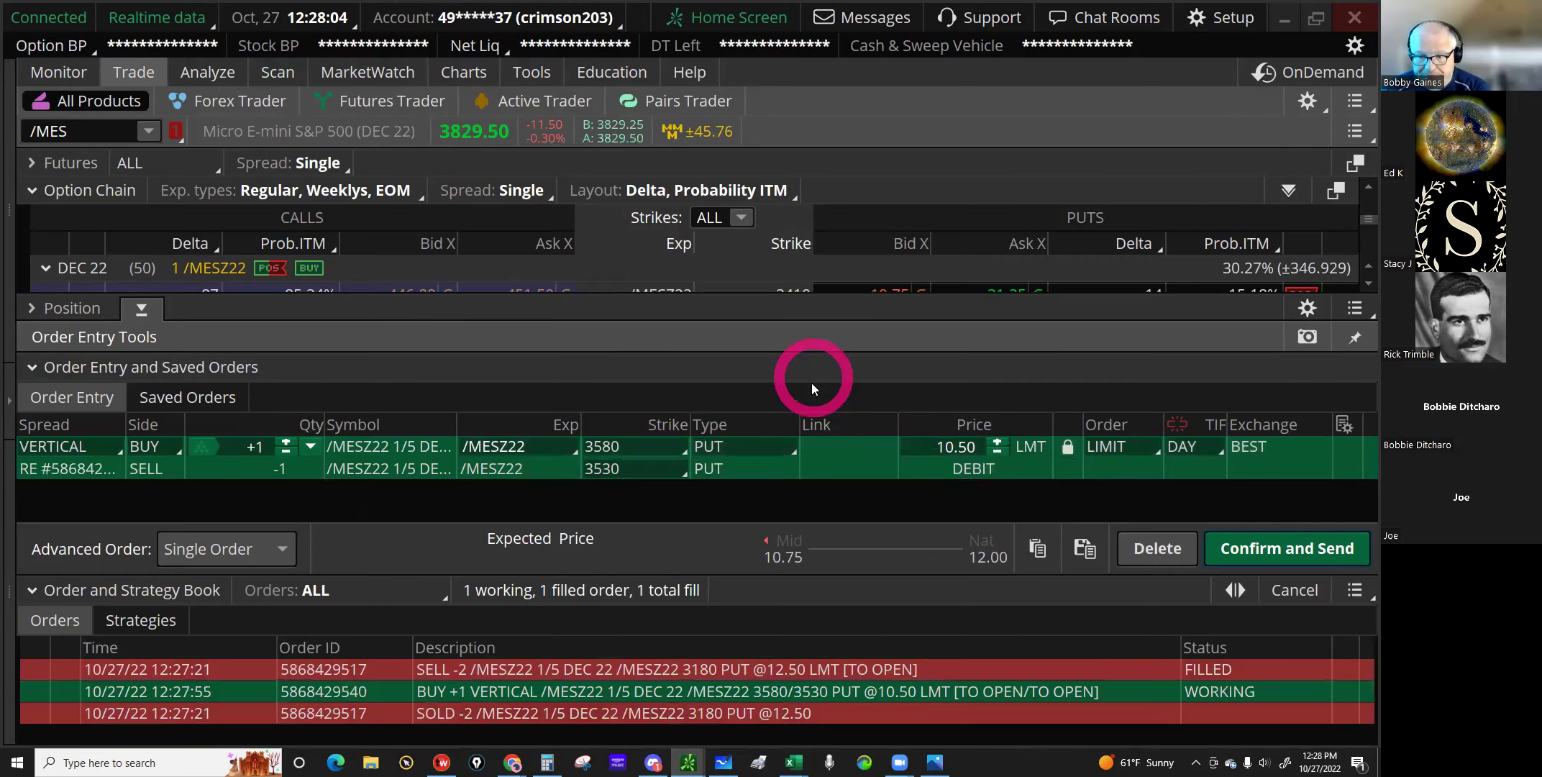
{"action": "left_click", "coordinate": [969, 447]}
{"action": "left_click", "coordinate": [292, 250]}
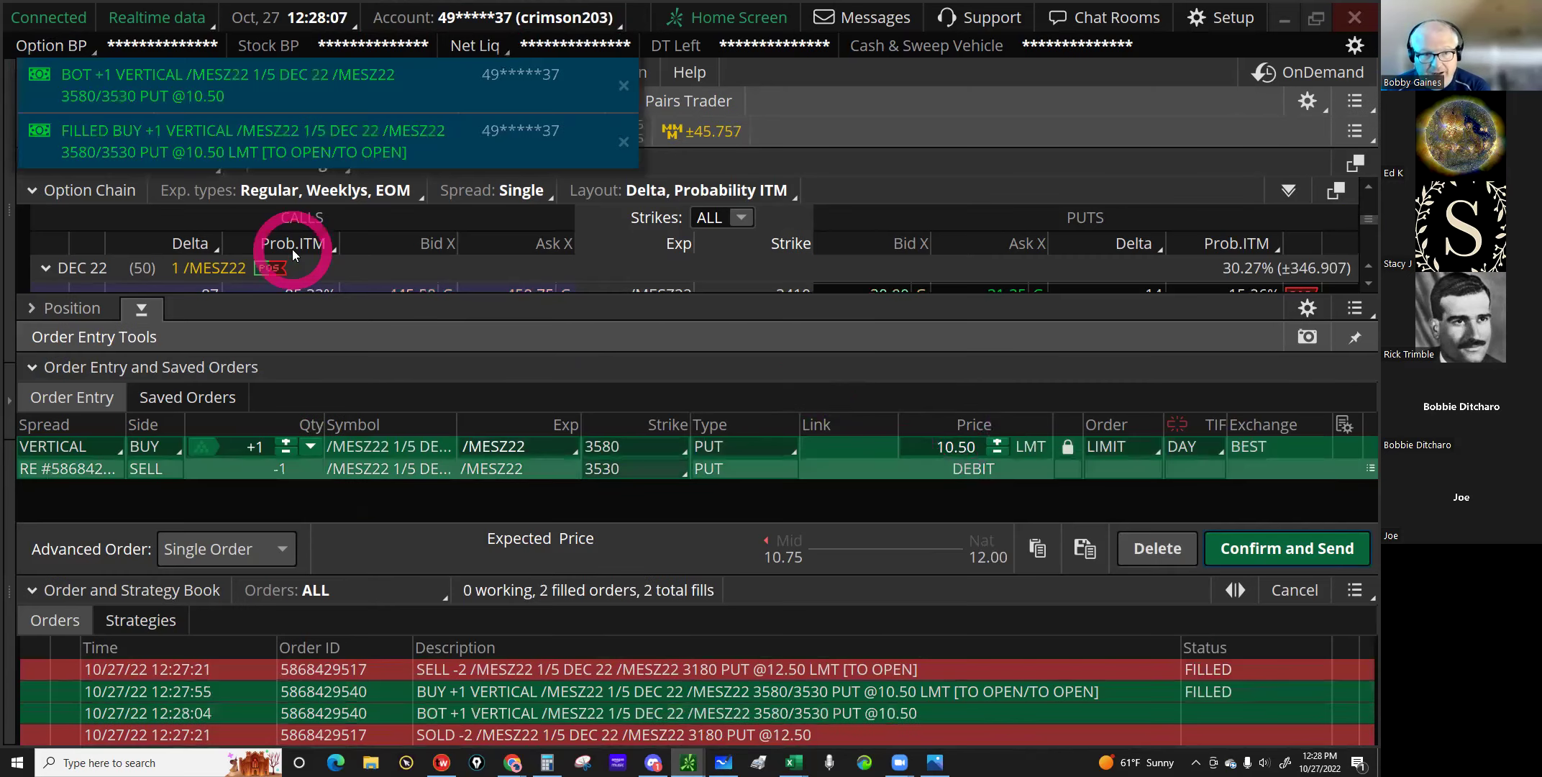
{"action": "left_click", "coordinate": [220, 89]}
{"action": "left_click", "coordinate": [194, 303]}
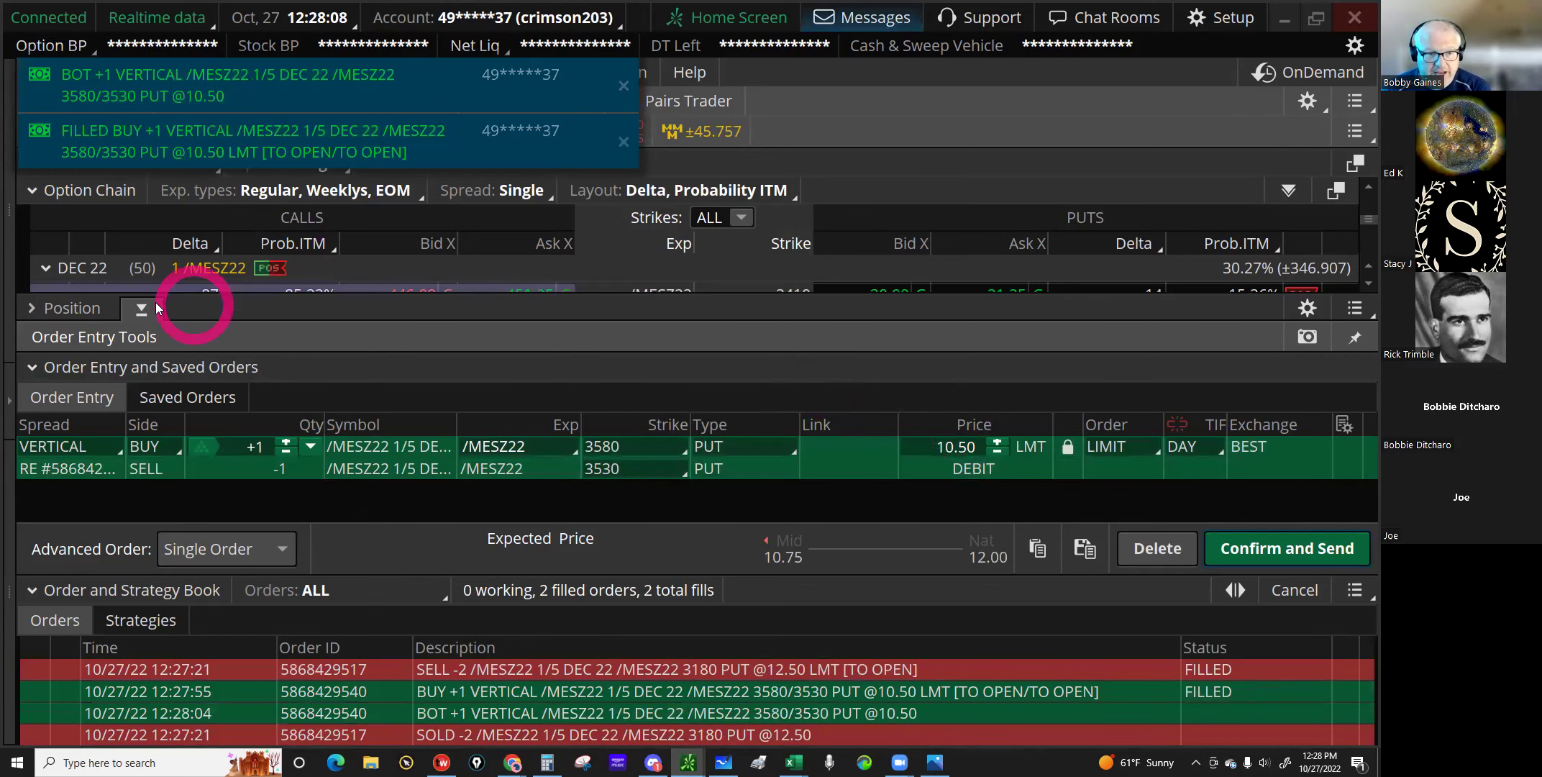
{"action": "left_click", "coordinate": [185, 105]}
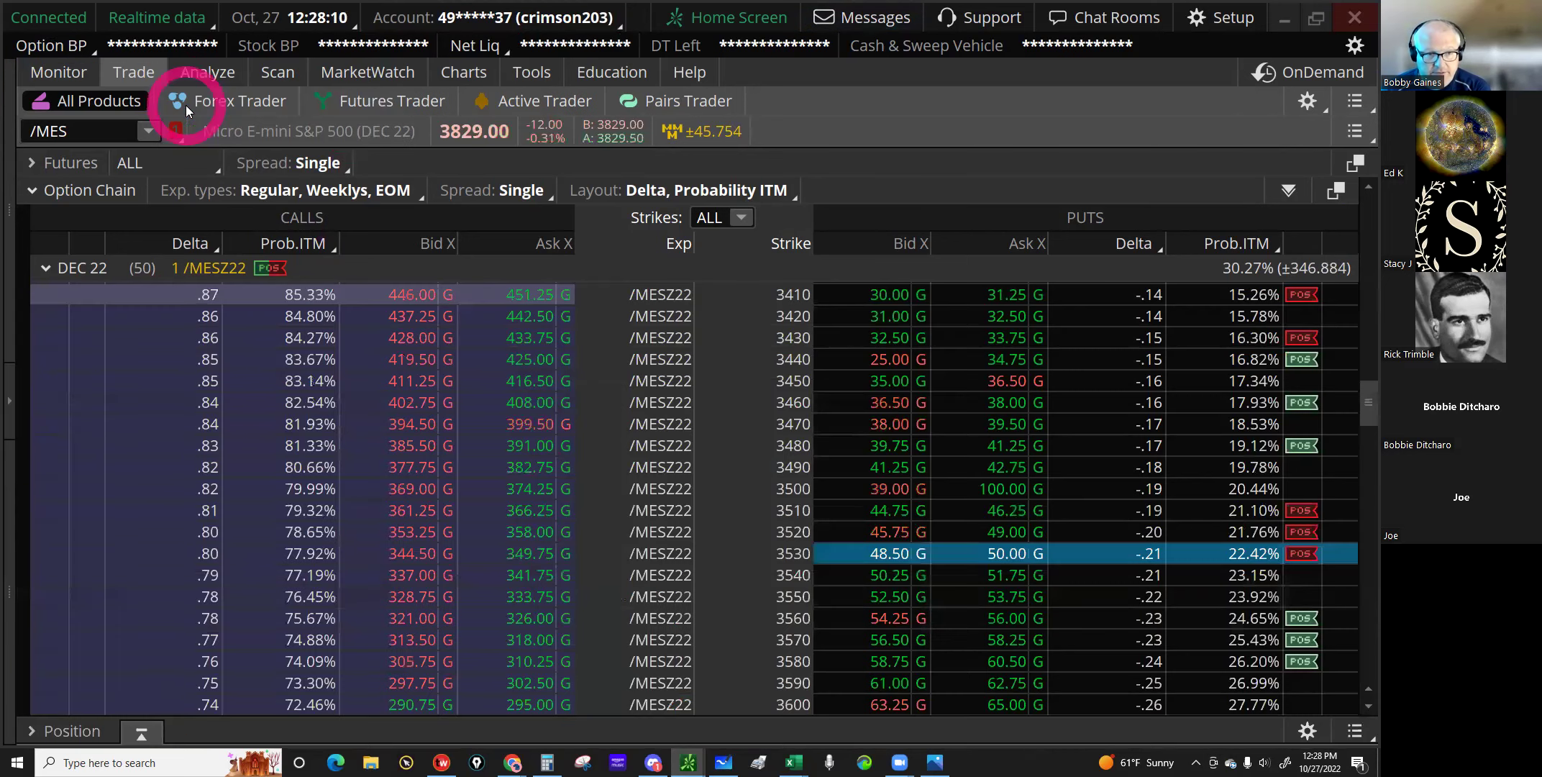
{"action": "left_click", "coordinate": [69, 76]}
{"action": "left_click", "coordinate": [639, 290]}
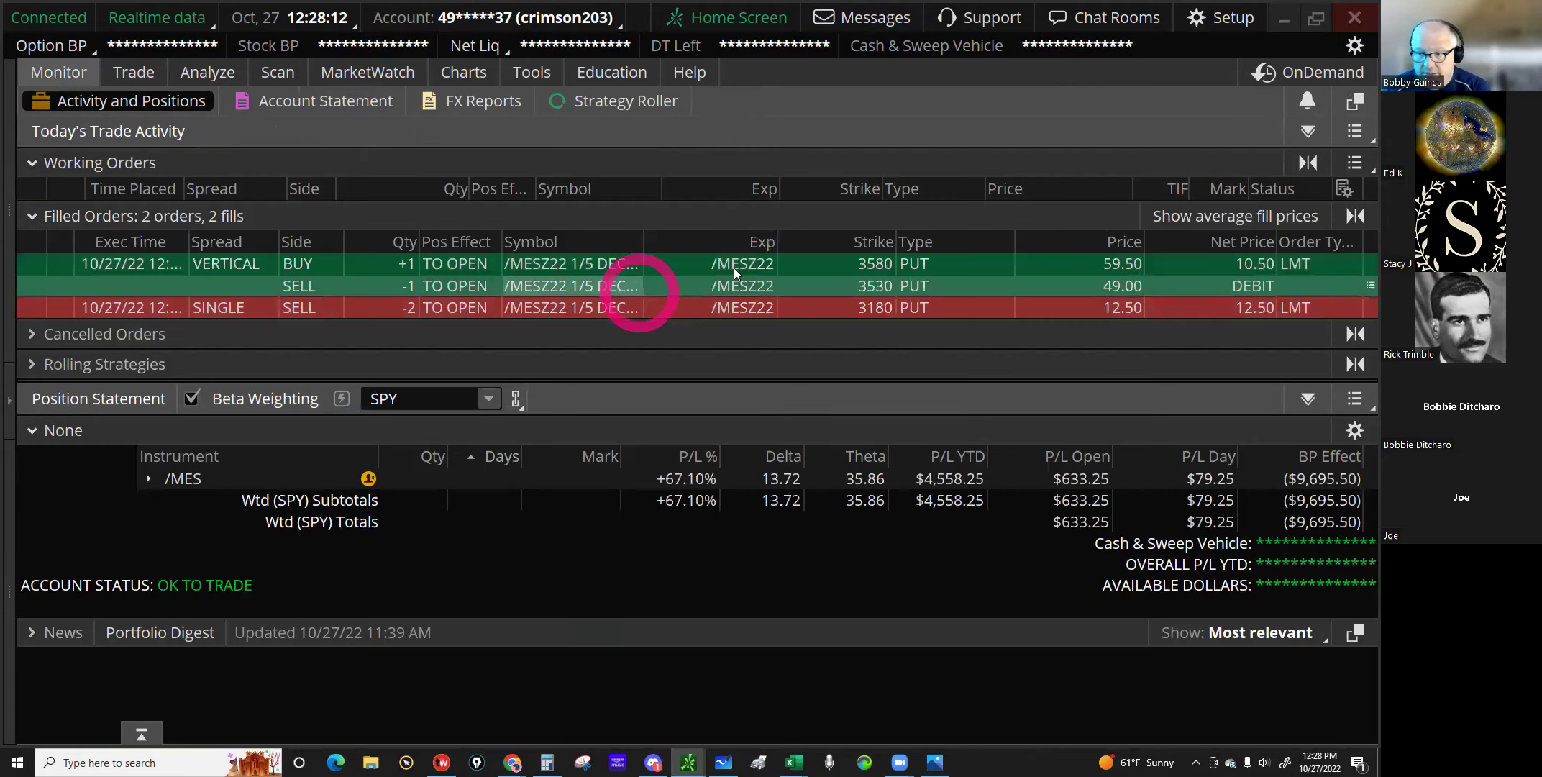
Step: Switch to the Excel workbook Sweet Bobby Spreadsheet 10.16.2022 and open its NP & Spreads sheet
{"action": "left_click", "coordinate": [967, 706]}
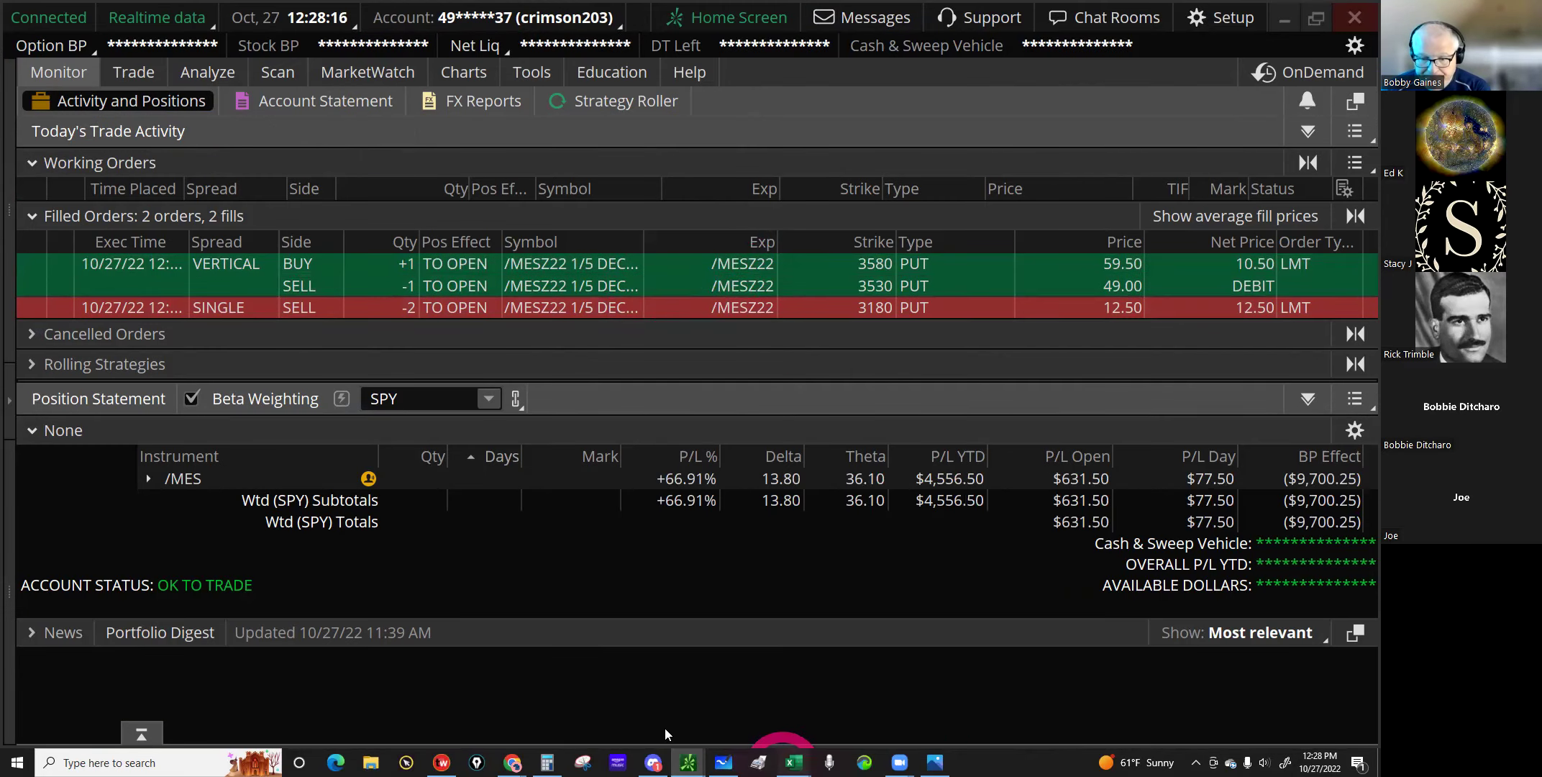
{"action": "mouse_move", "coordinate": [792, 762]}
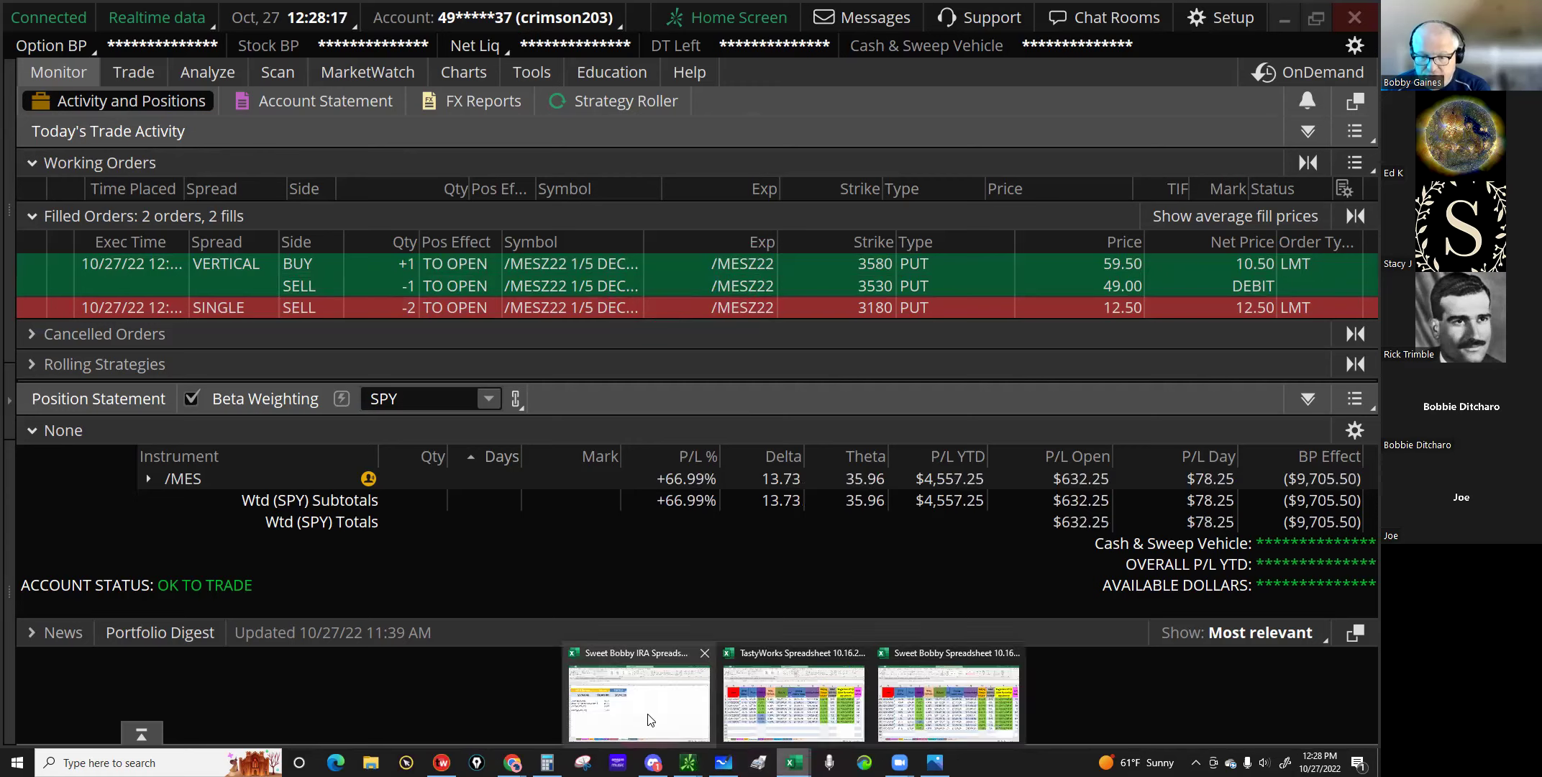
{"action": "left_click", "coordinate": [907, 715]}
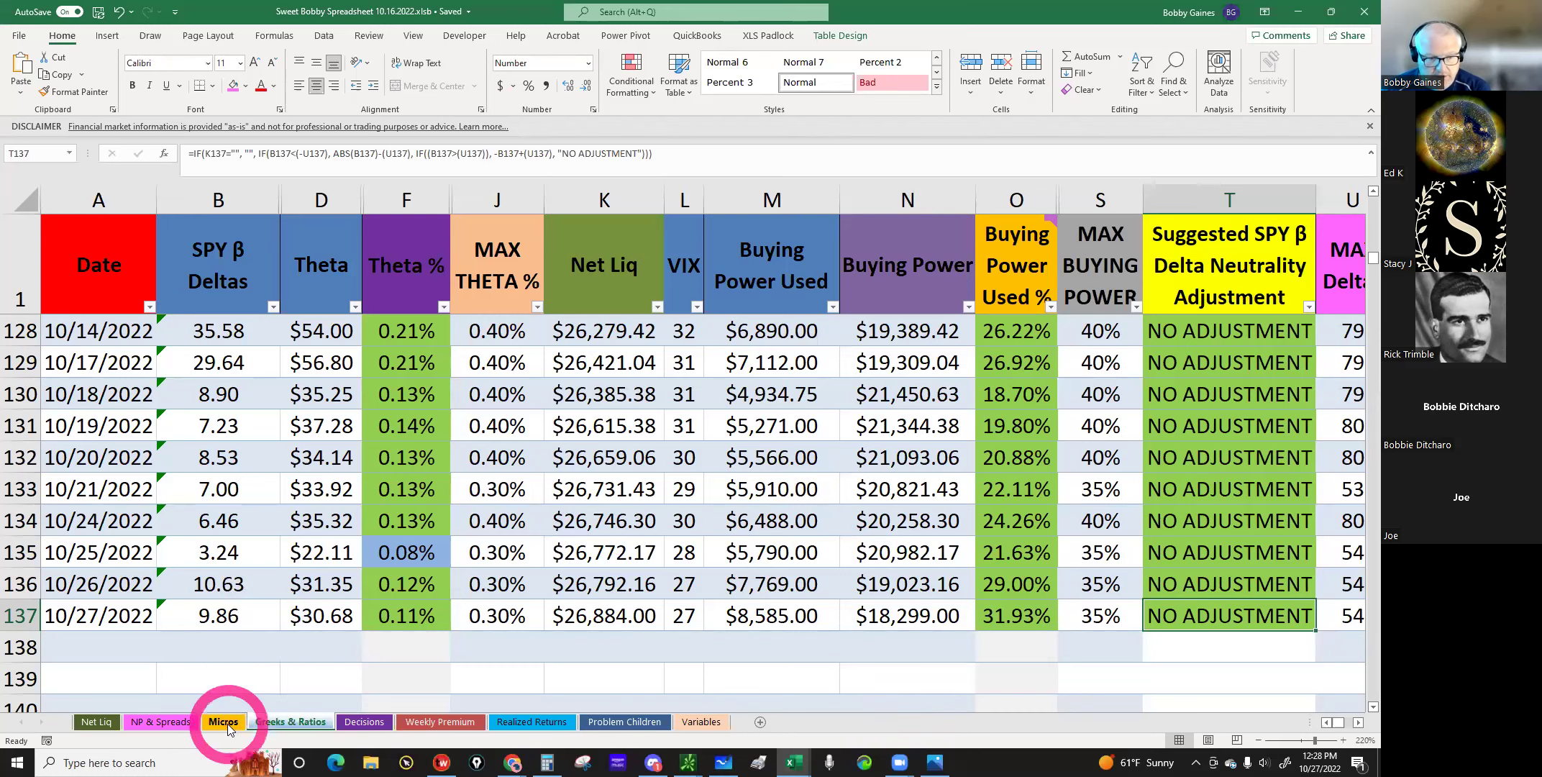
{"action": "left_click", "coordinate": [174, 723]}
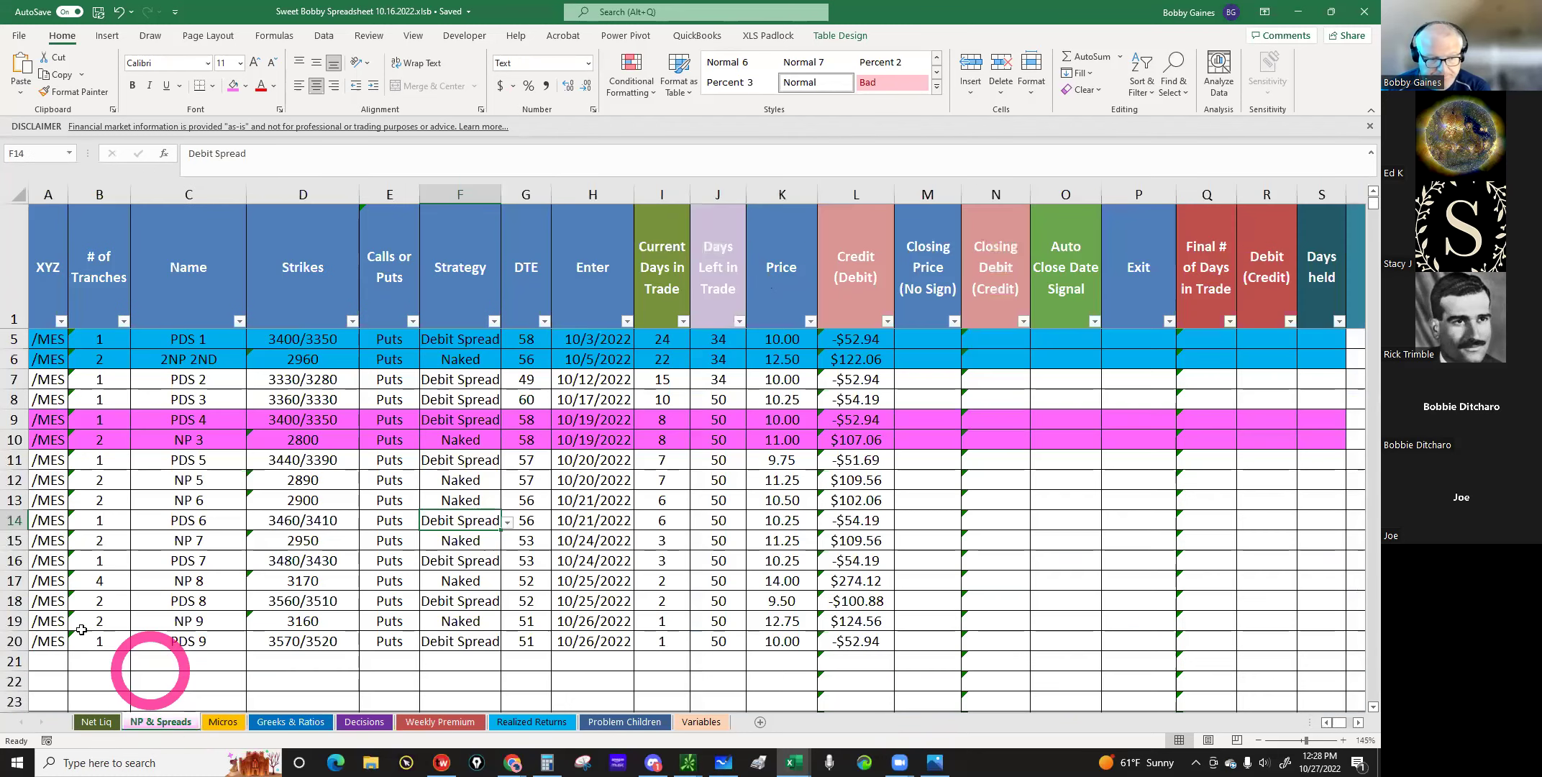
Step: Start a new trade entry in row 21 with /MES as the underlying and 1 as the number of tranches
{"action": "left_click", "coordinate": [72, 669]}
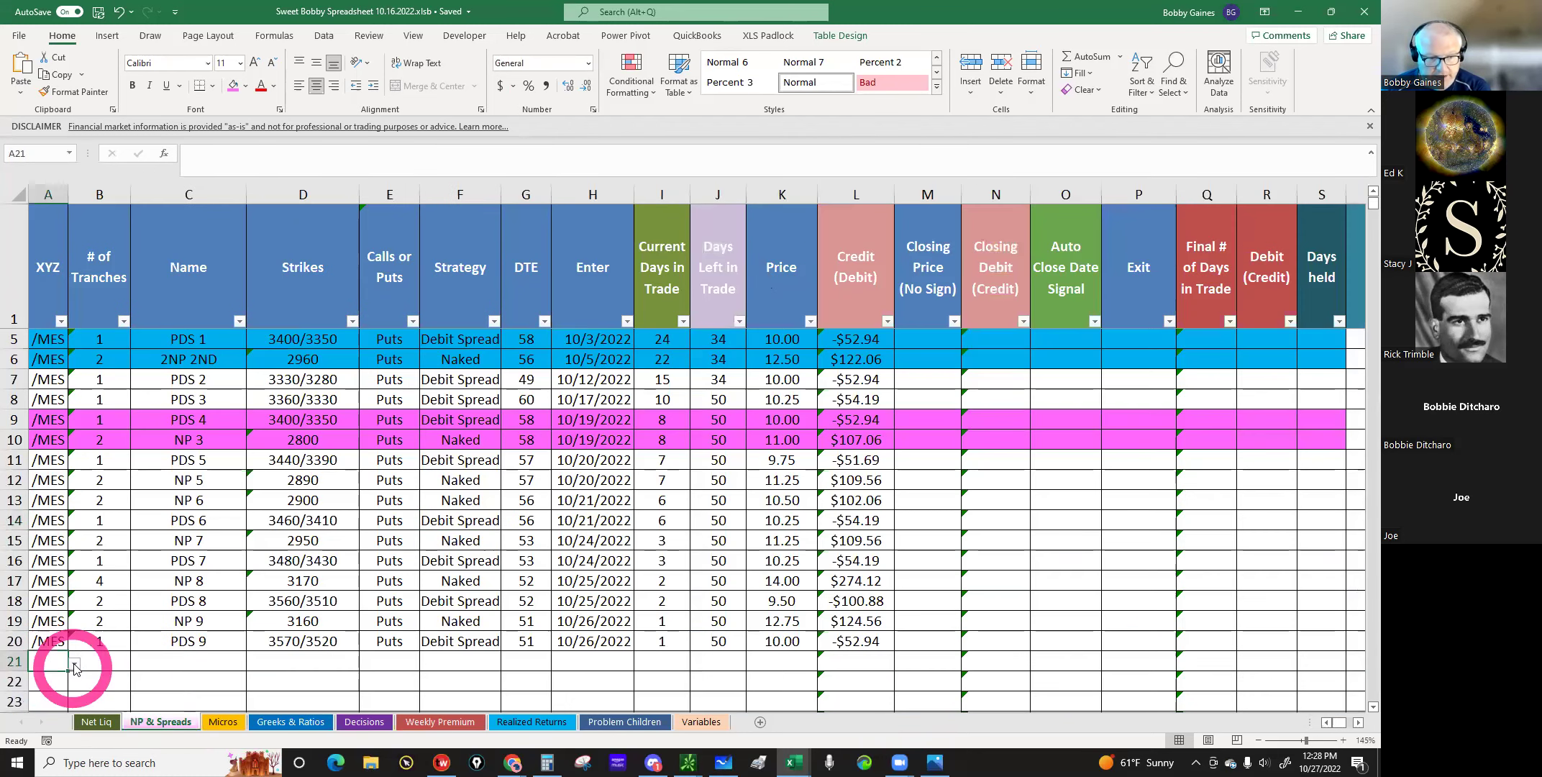
{"action": "left_click", "coordinate": [75, 669]}
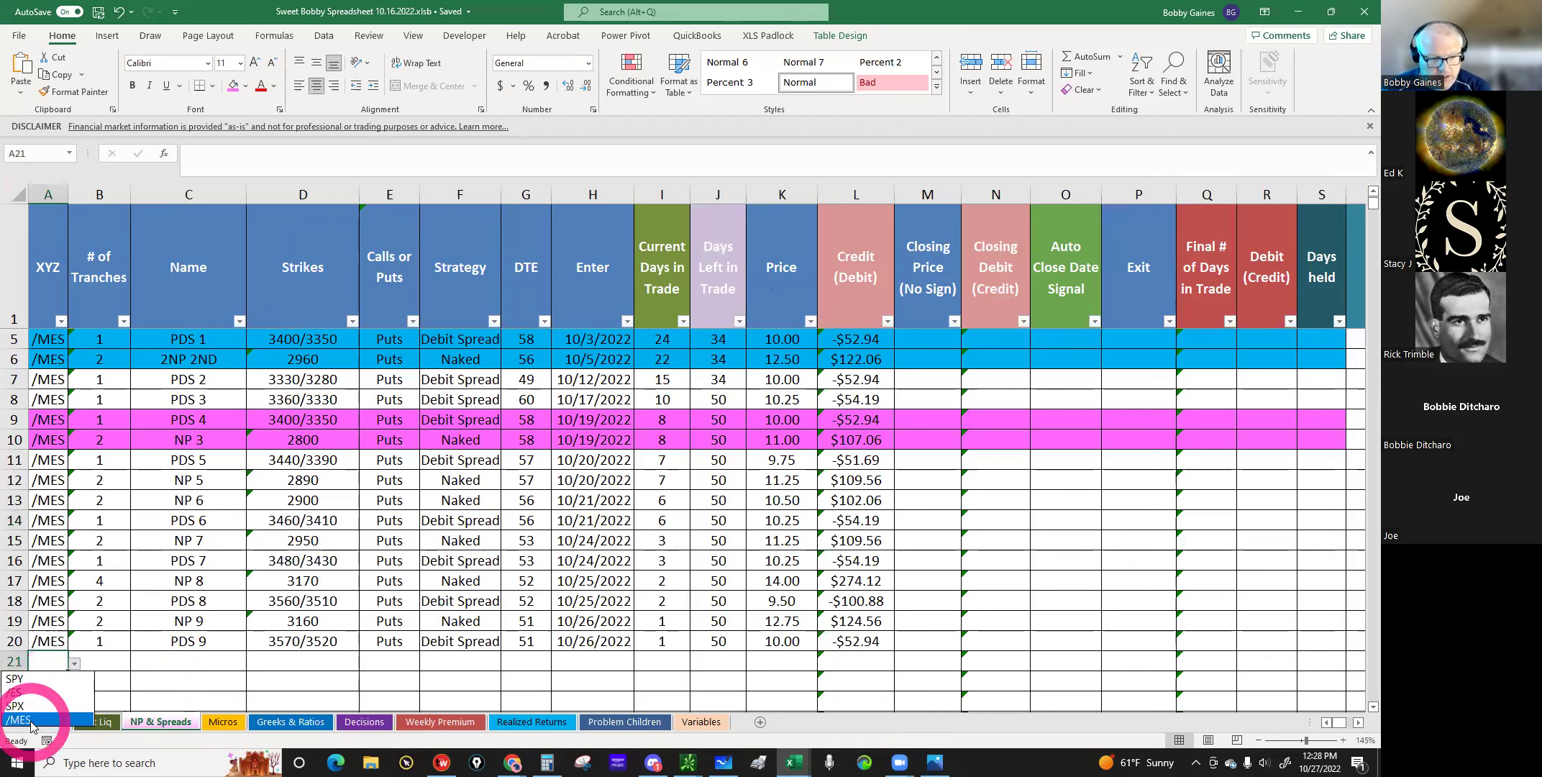
{"action": "left_click", "coordinate": [32, 719]}
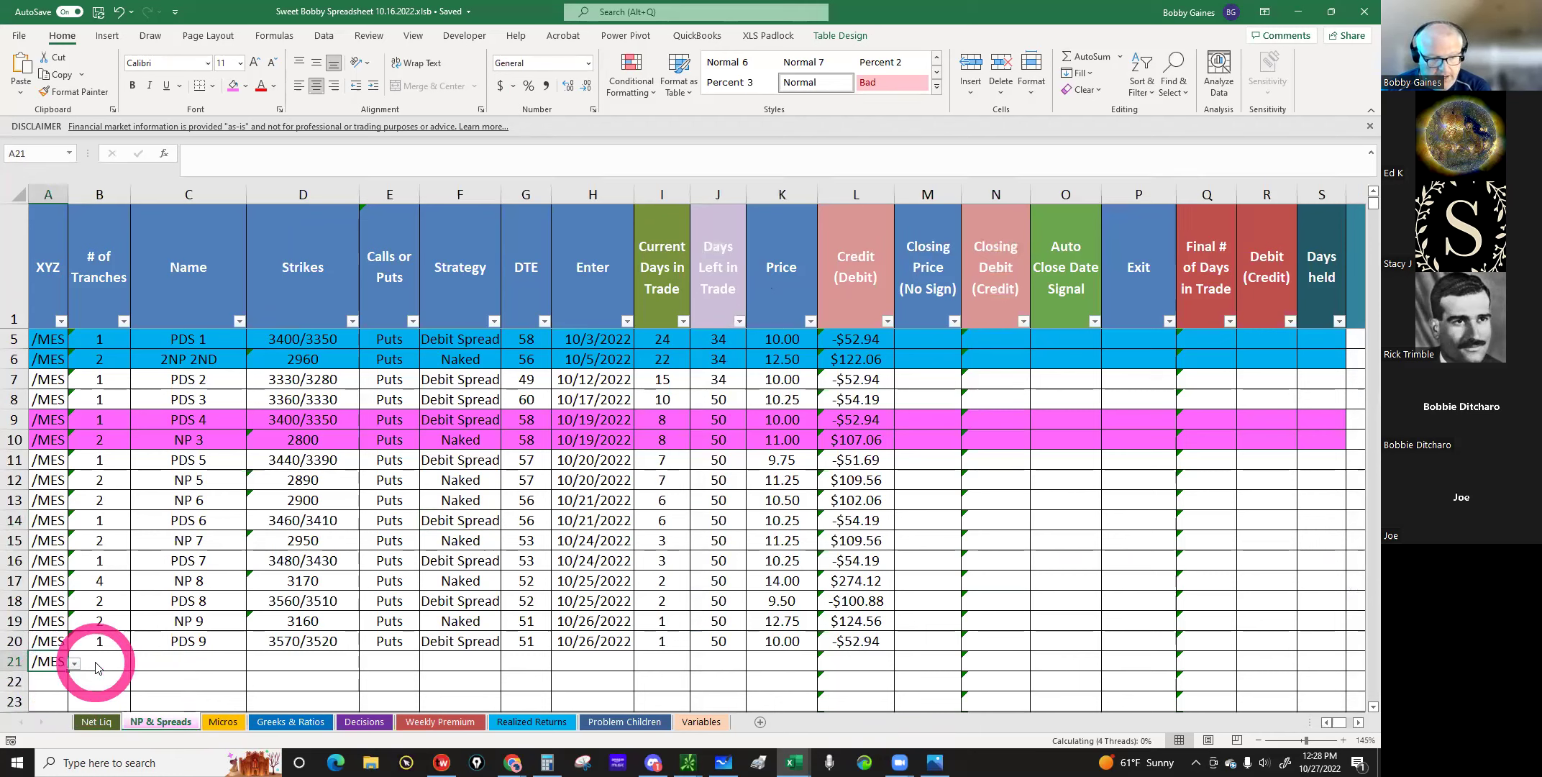
{"action": "left_click", "coordinate": [97, 660]}
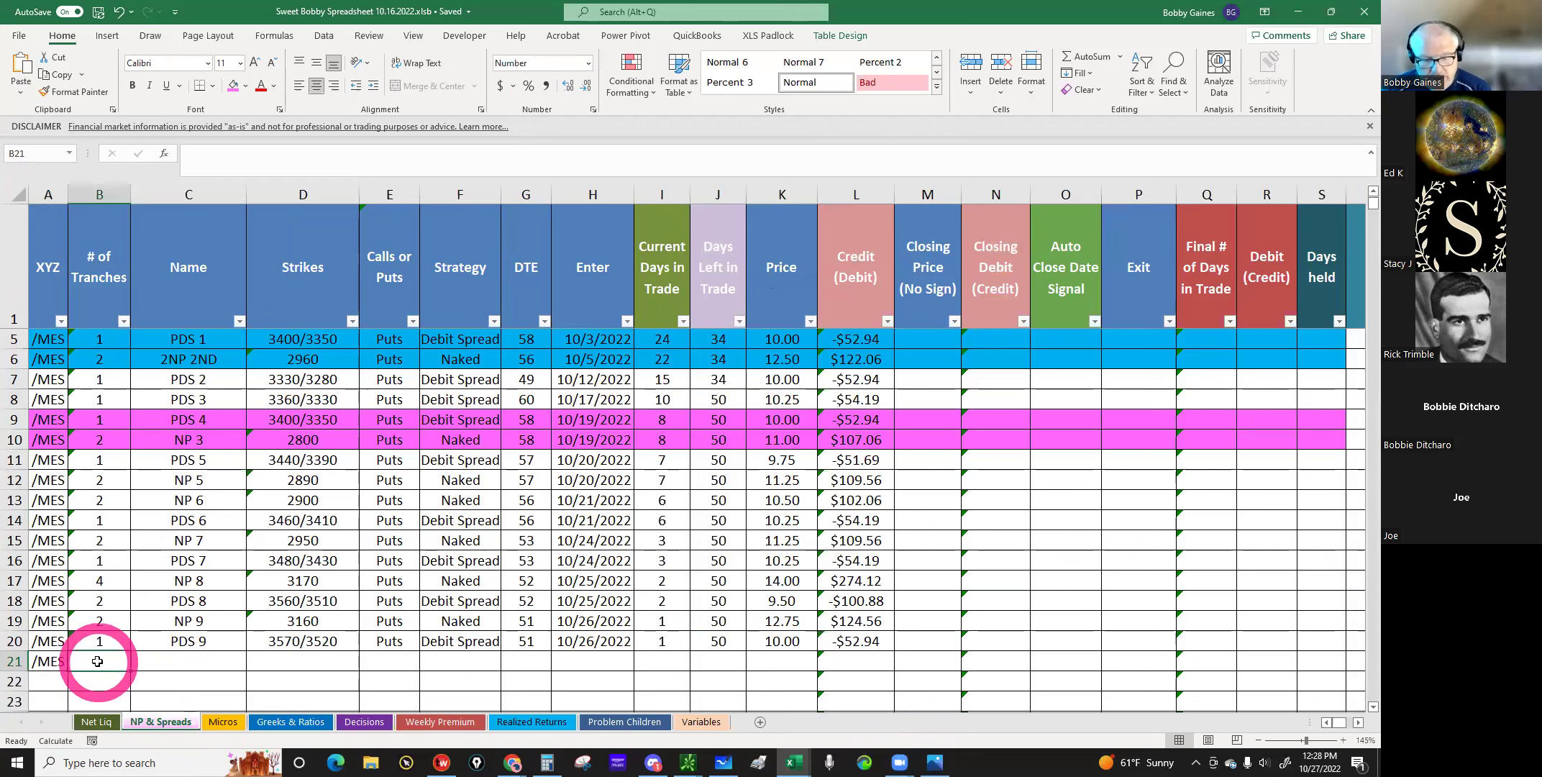
{"action": "type", "text": "1"}
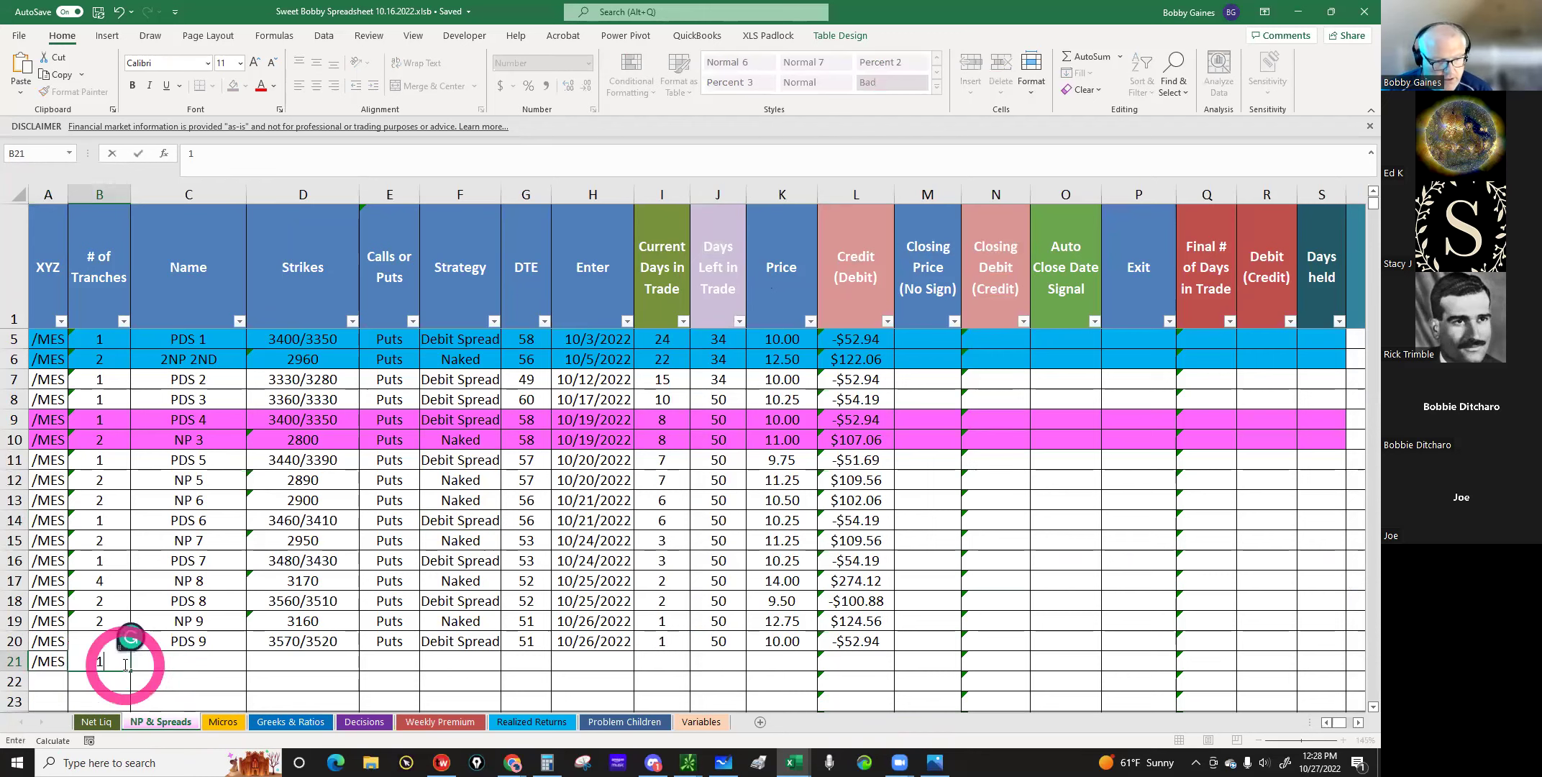
{"action": "left_click", "coordinate": [163, 666]}
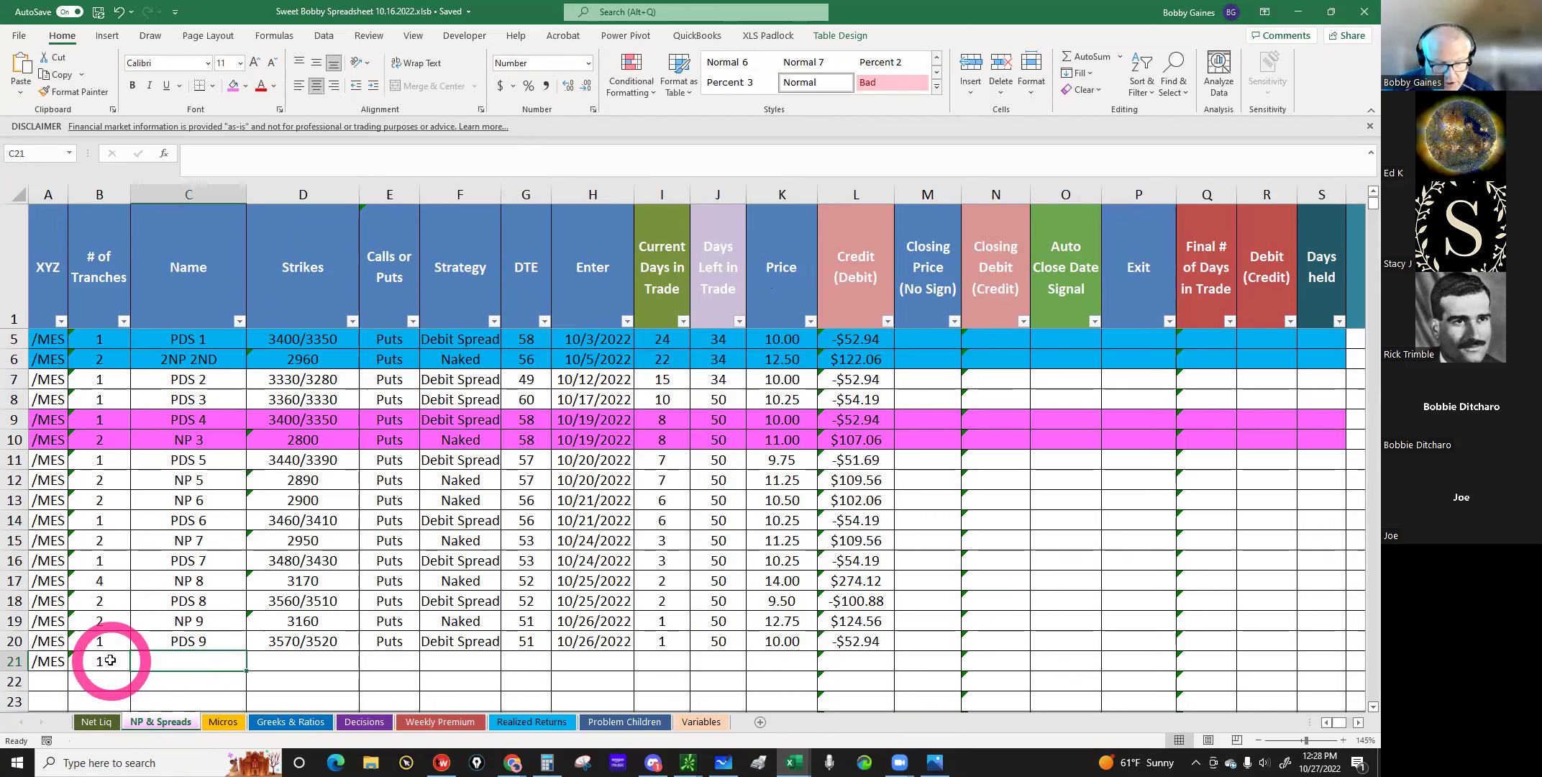
Step: Change the number of tranches in row 21 to 2 and name the trade NP 10
{"action": "scroll", "coordinate": [72, 664], "scroll_direction": "up", "scroll_amount": 1}
{"action": "left_click_drag", "start_coordinate": [110, 659], "coordinate": [122, 630]}
{"action": "type", "text": "2"}
{"action": "key", "text": "Escape"}
{"action": "scroll", "coordinate": [180, 331], "scroll_direction": "down", "scroll_amount": 2}
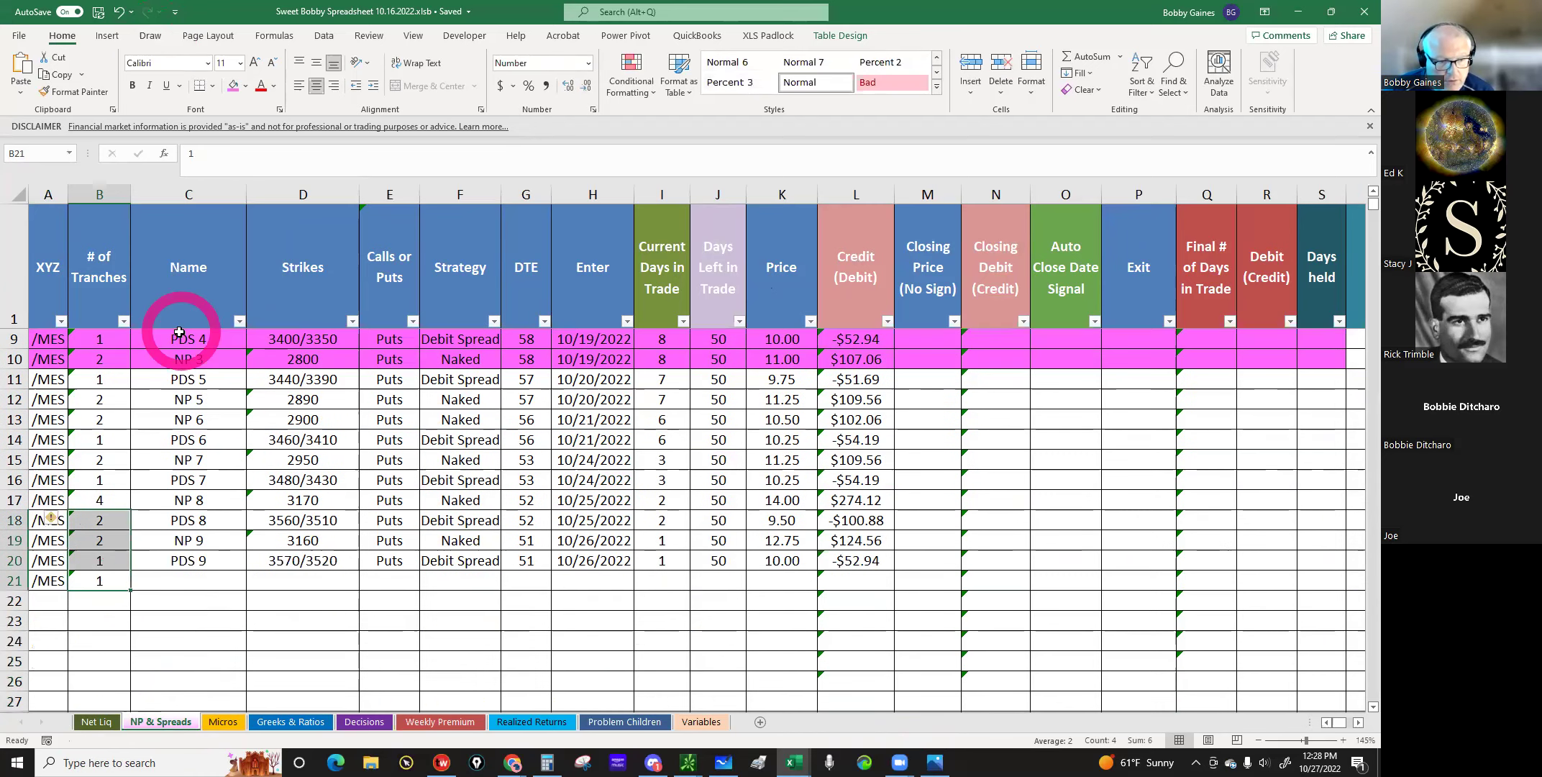
{"action": "left_click", "coordinate": [107, 578]}
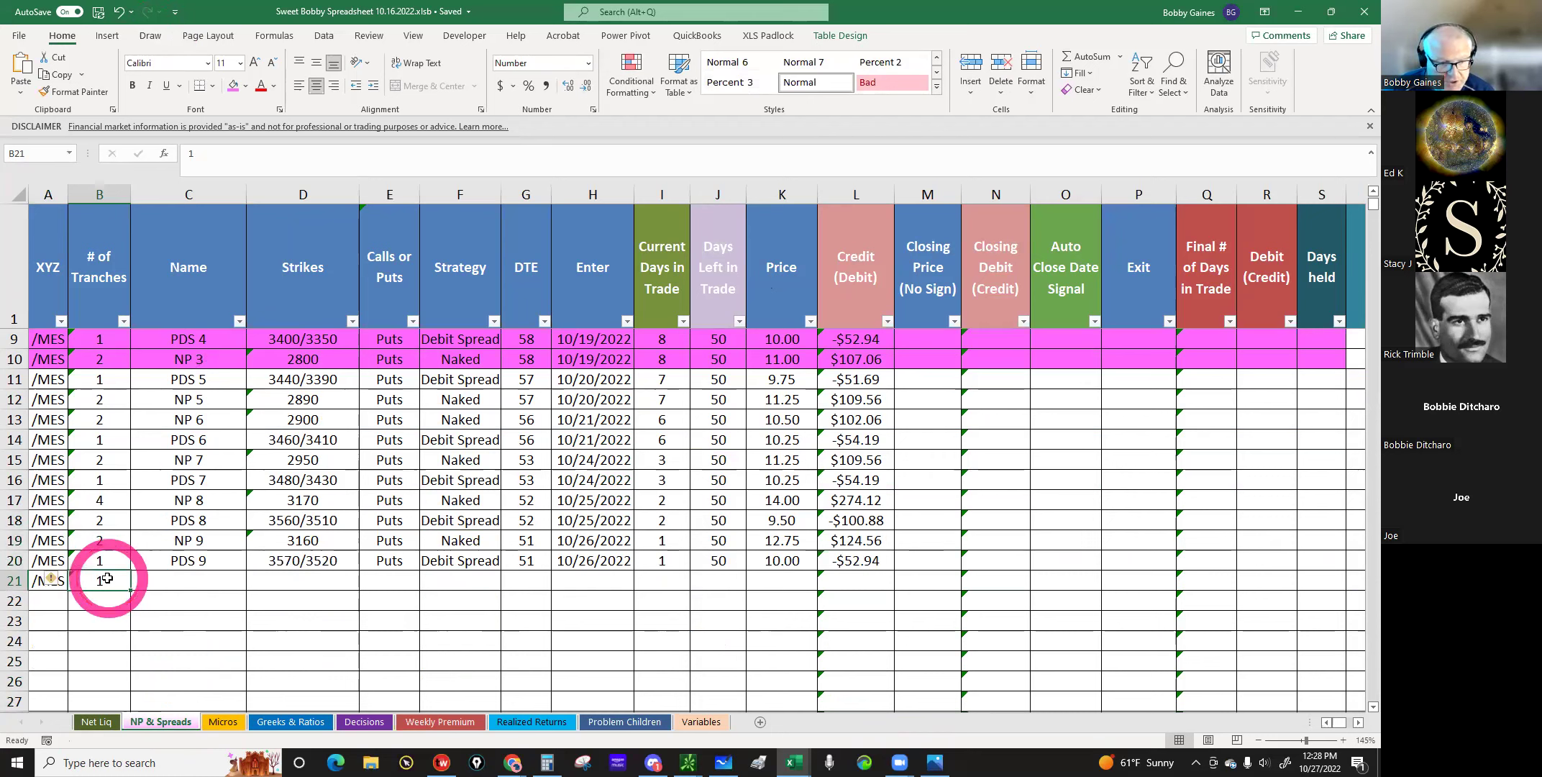
{"action": "type", "text": "2"}
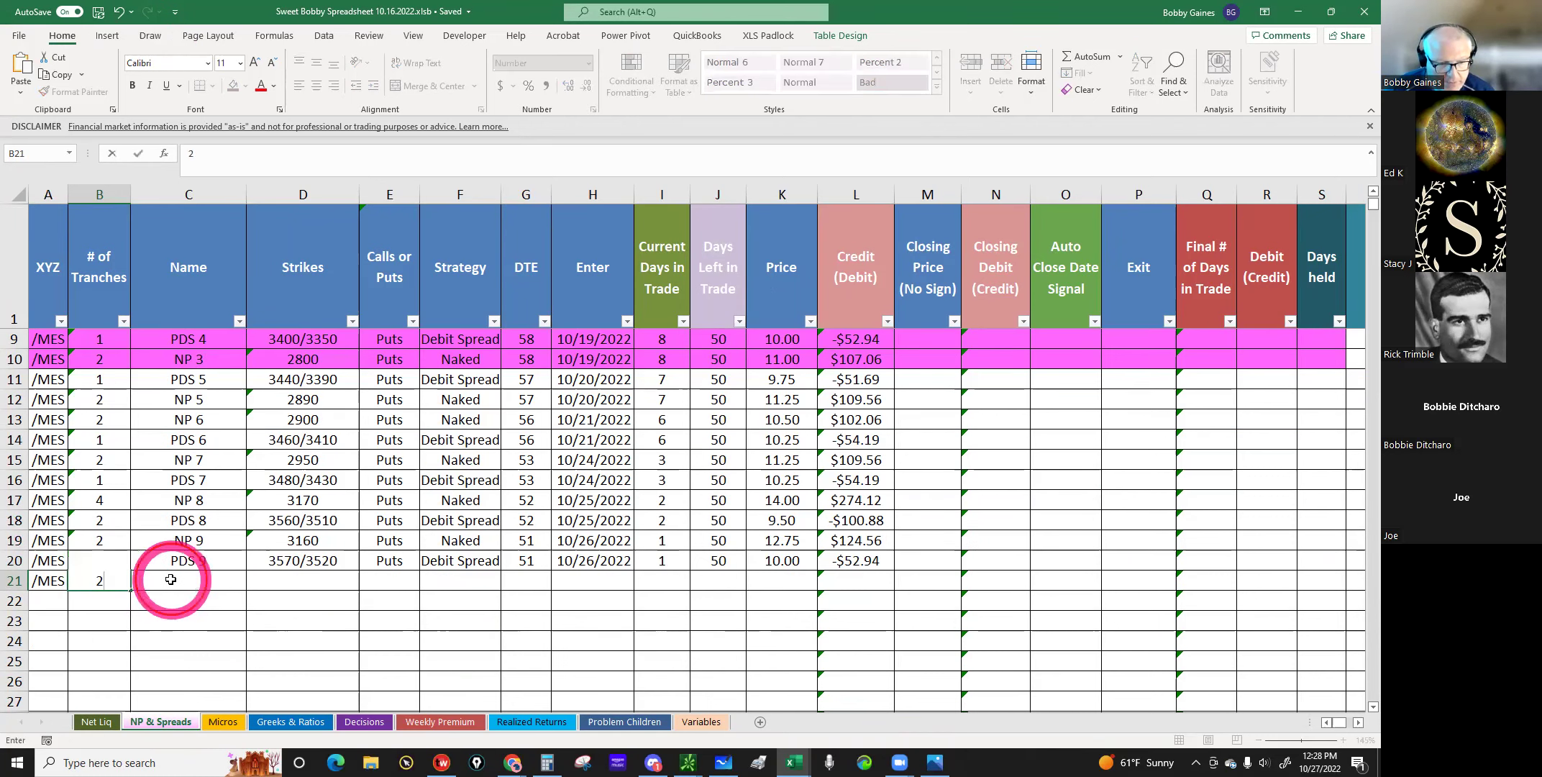
{"action": "left_click", "coordinate": [174, 580]}
{"action": "type", "text": "NP"}
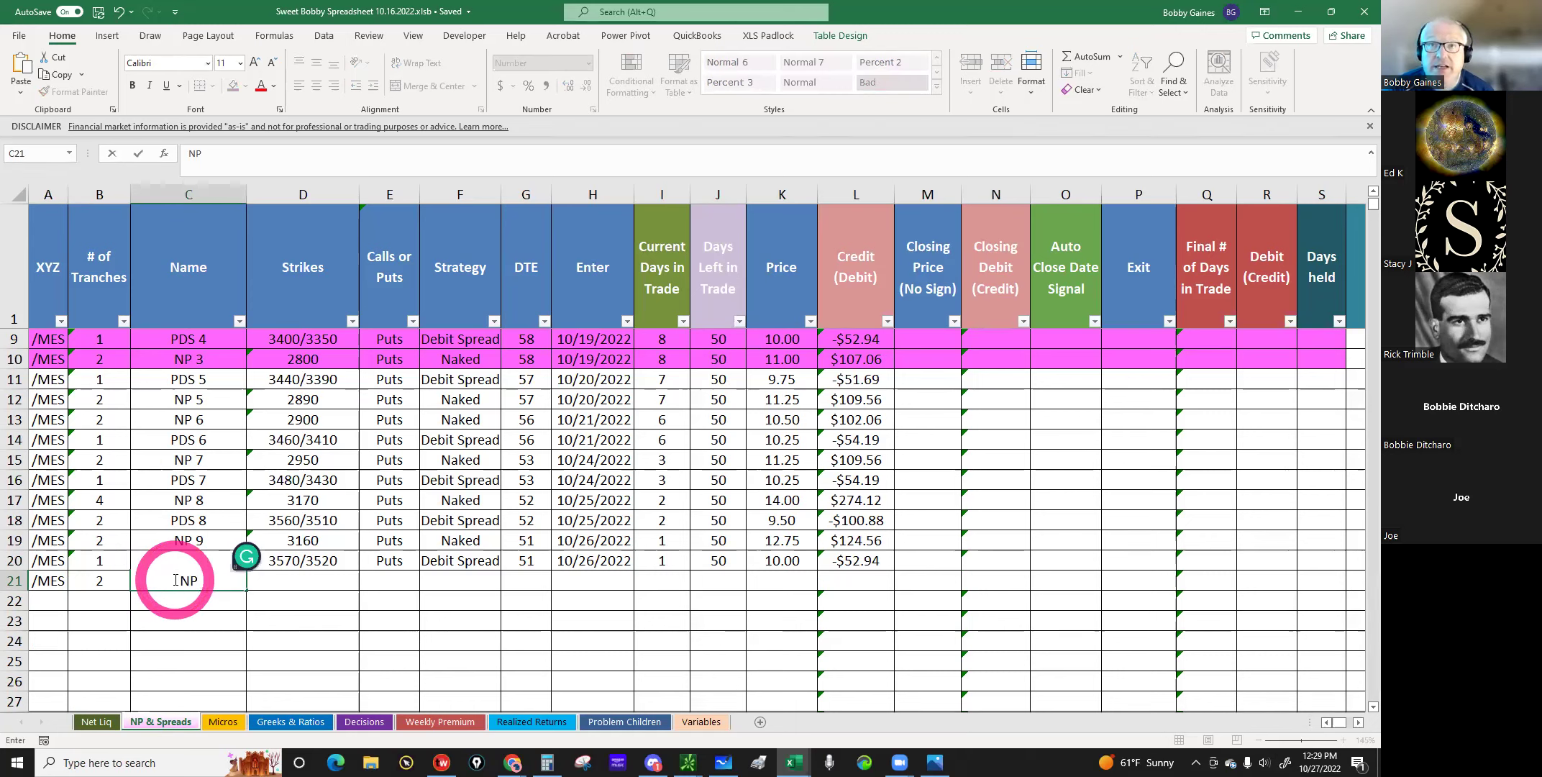
{"action": "type", "text": " 10"}
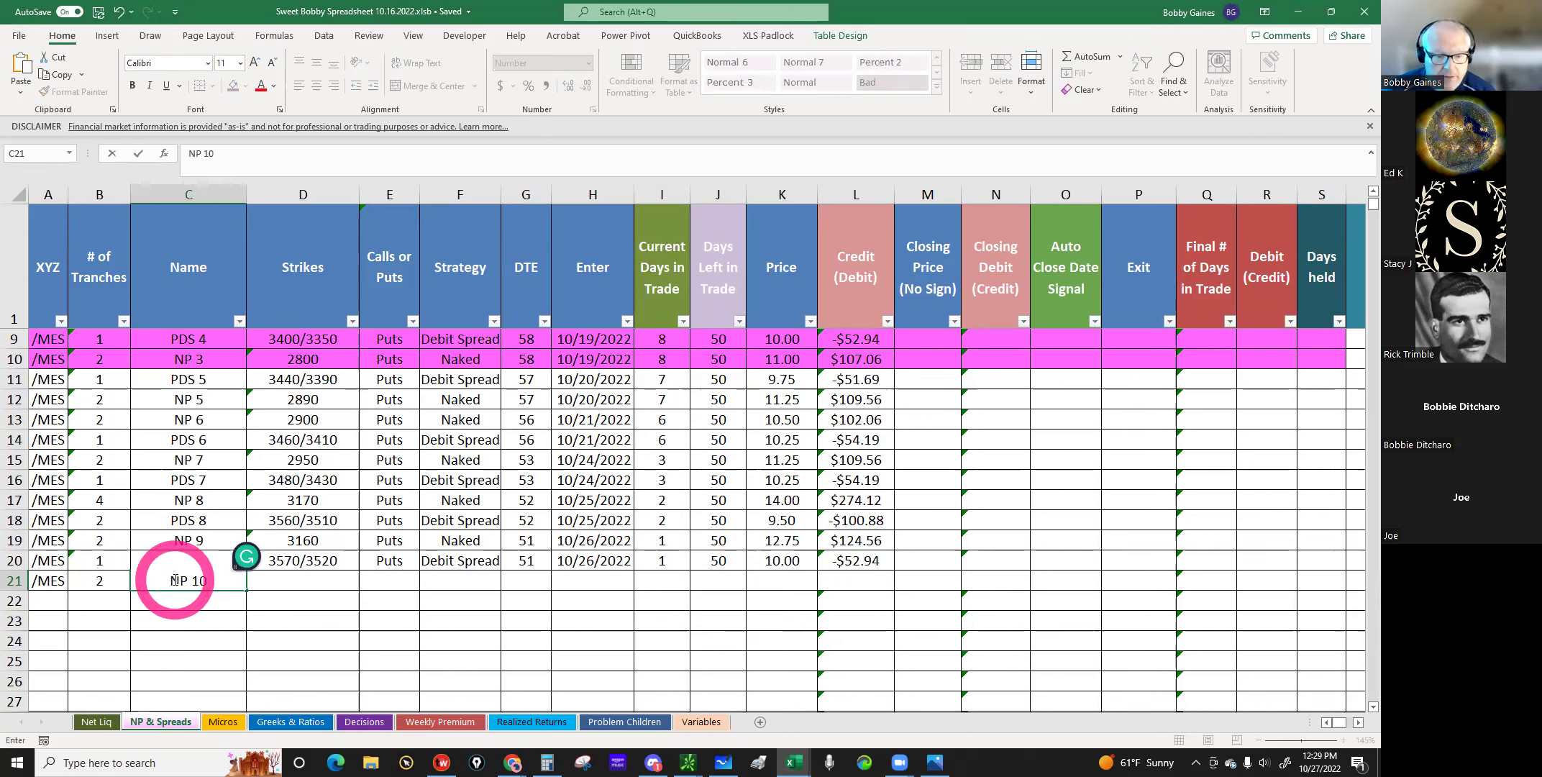
Step: Fill in row 21 with strike 3180, Puts as the option type and Naked as the strategy
{"action": "left_click", "coordinate": [283, 583]}
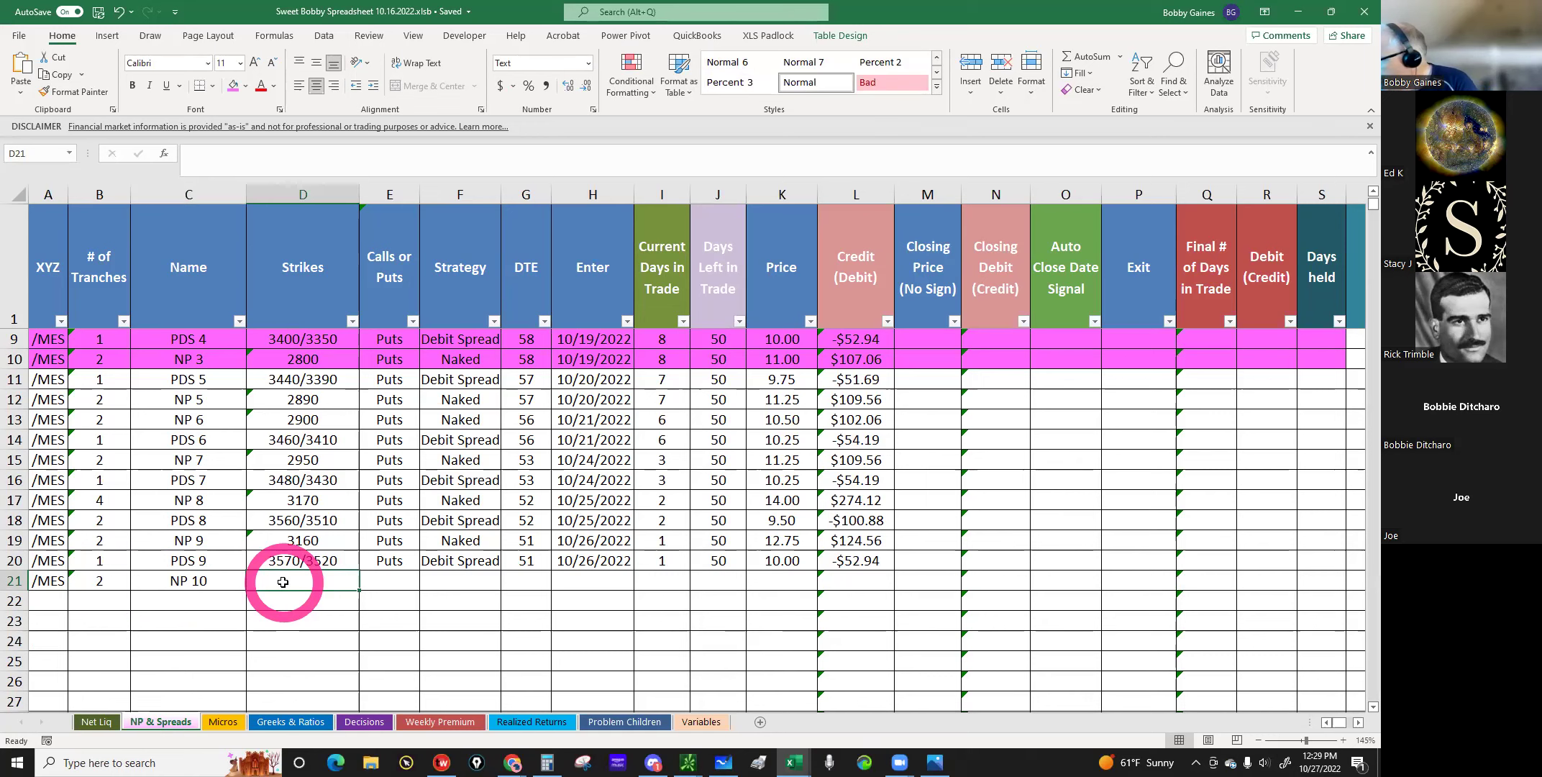
{"action": "type", "text": "3180"}
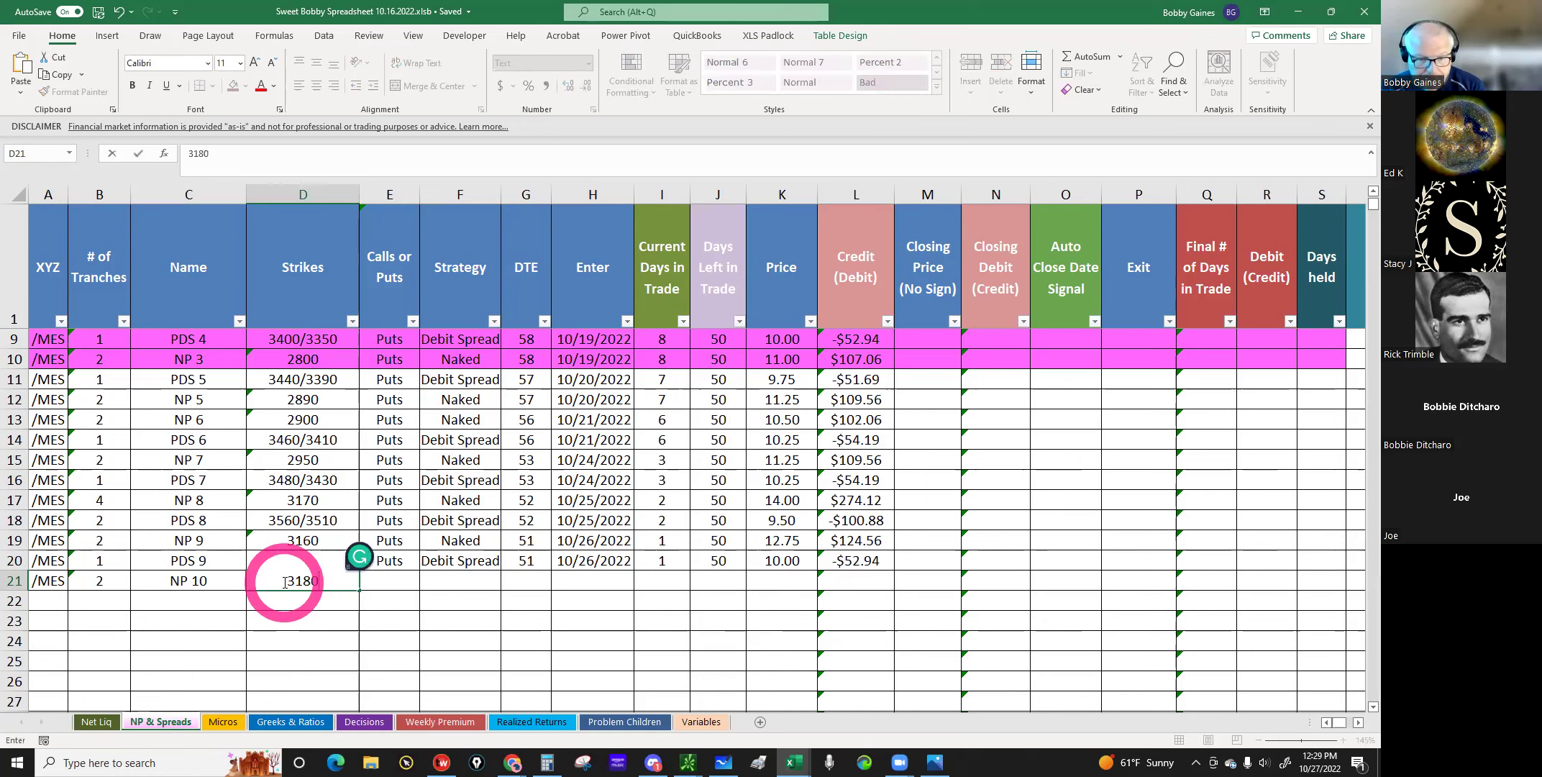
{"action": "key", "text": "Tab"}
{"action": "type", "text": "P"}
{"action": "key", "text": "Tab"}
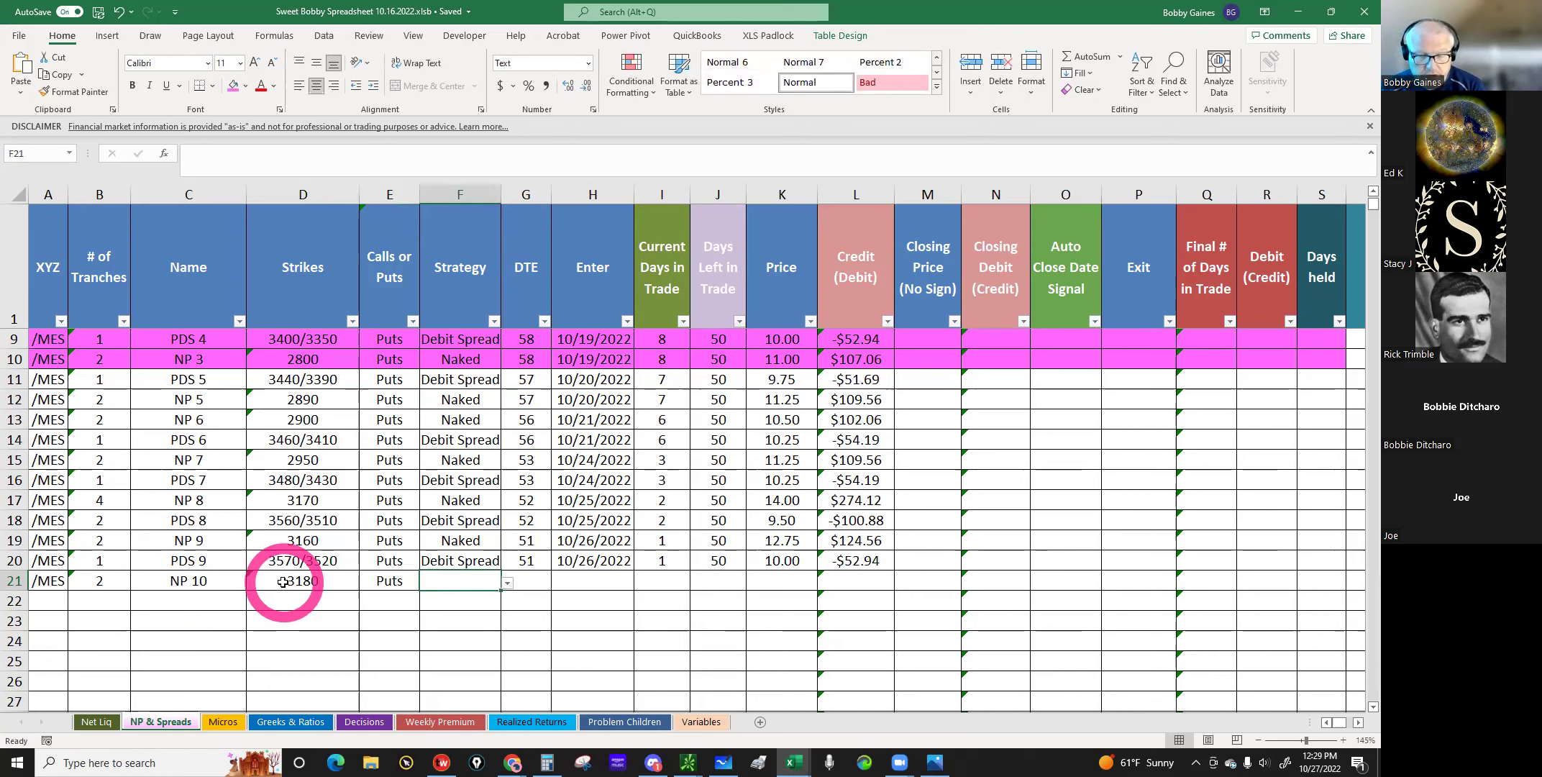
{"action": "type", "text": "Naked"}
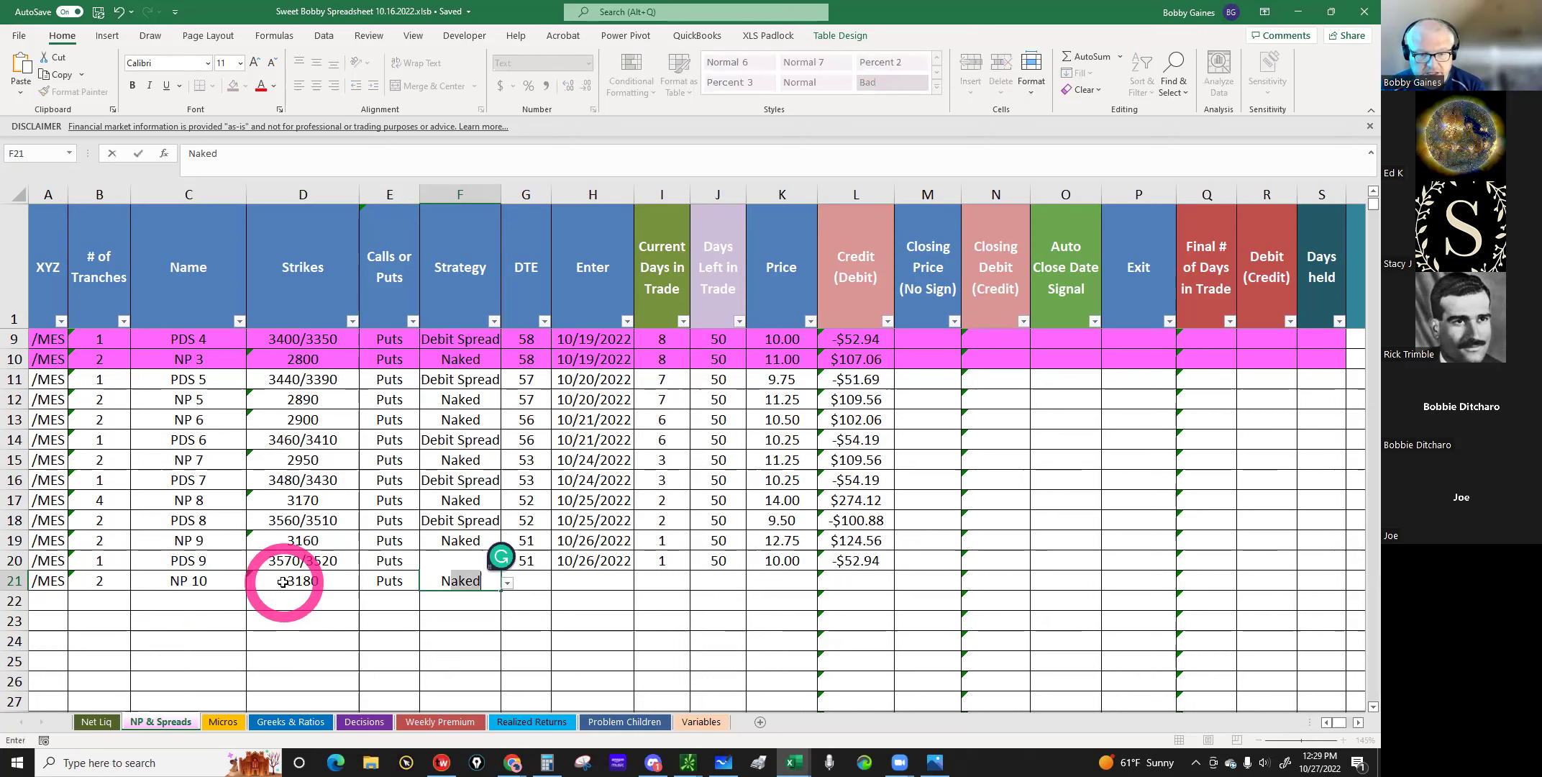
{"action": "key", "text": "Tab"}
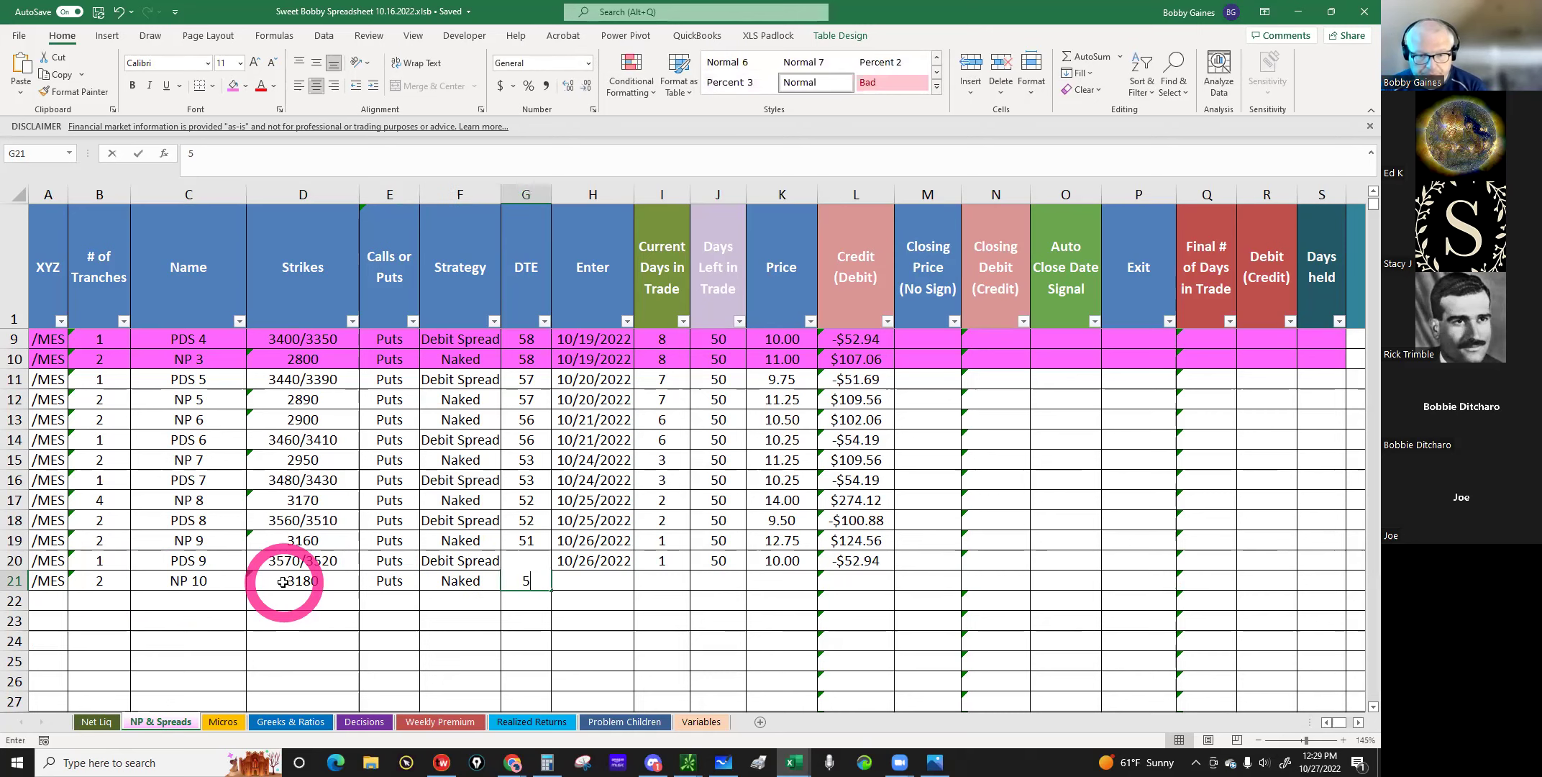
Step: Complete the NP 10 row with 50 DTE, entry date 10/27/22 and a price of 12.50
{"action": "type", "text": "50"}
{"action": "key", "text": "Tab"}
{"action": "type", "text": "1"}
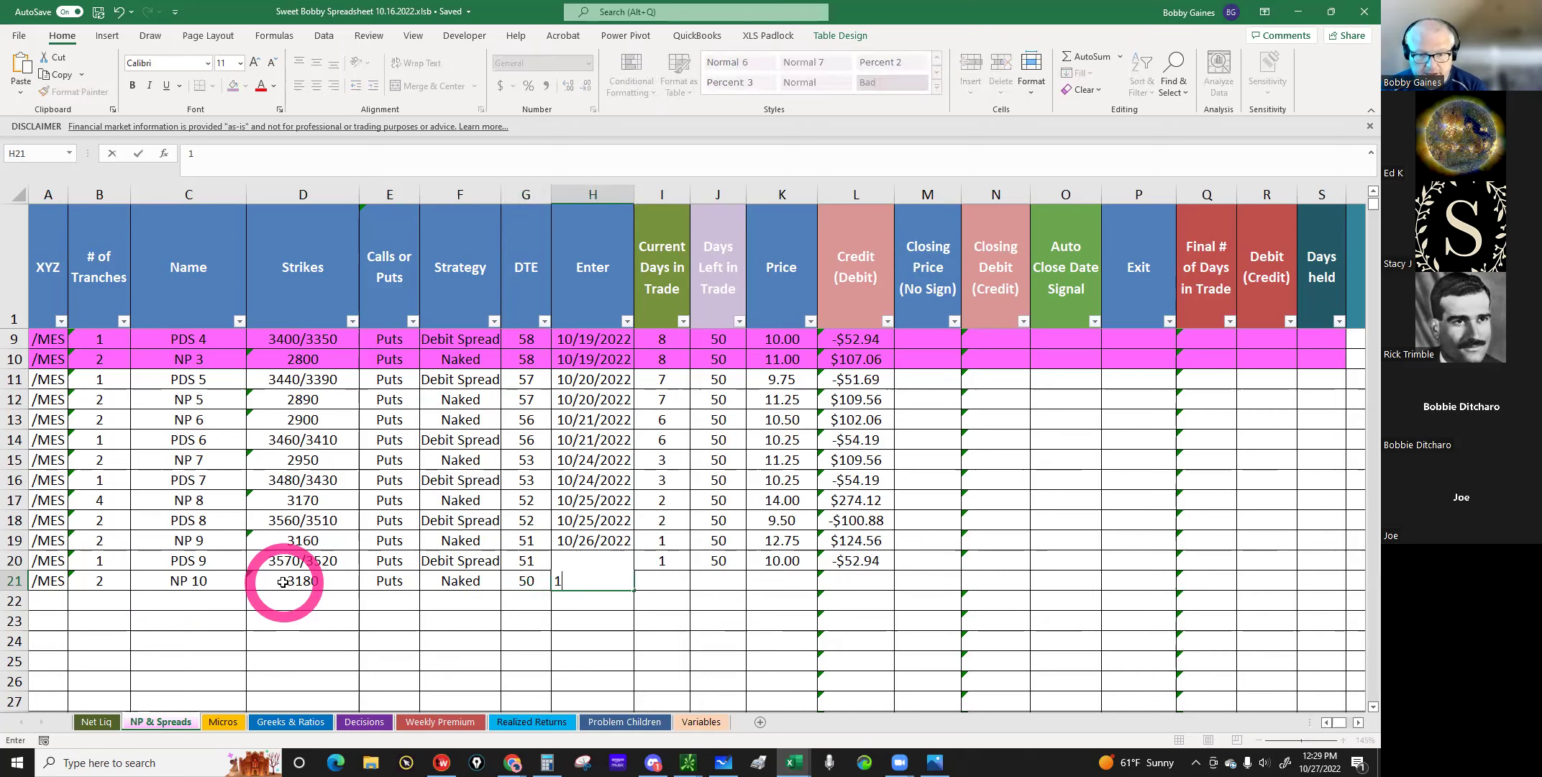
{"action": "type", "text": "0/2"}
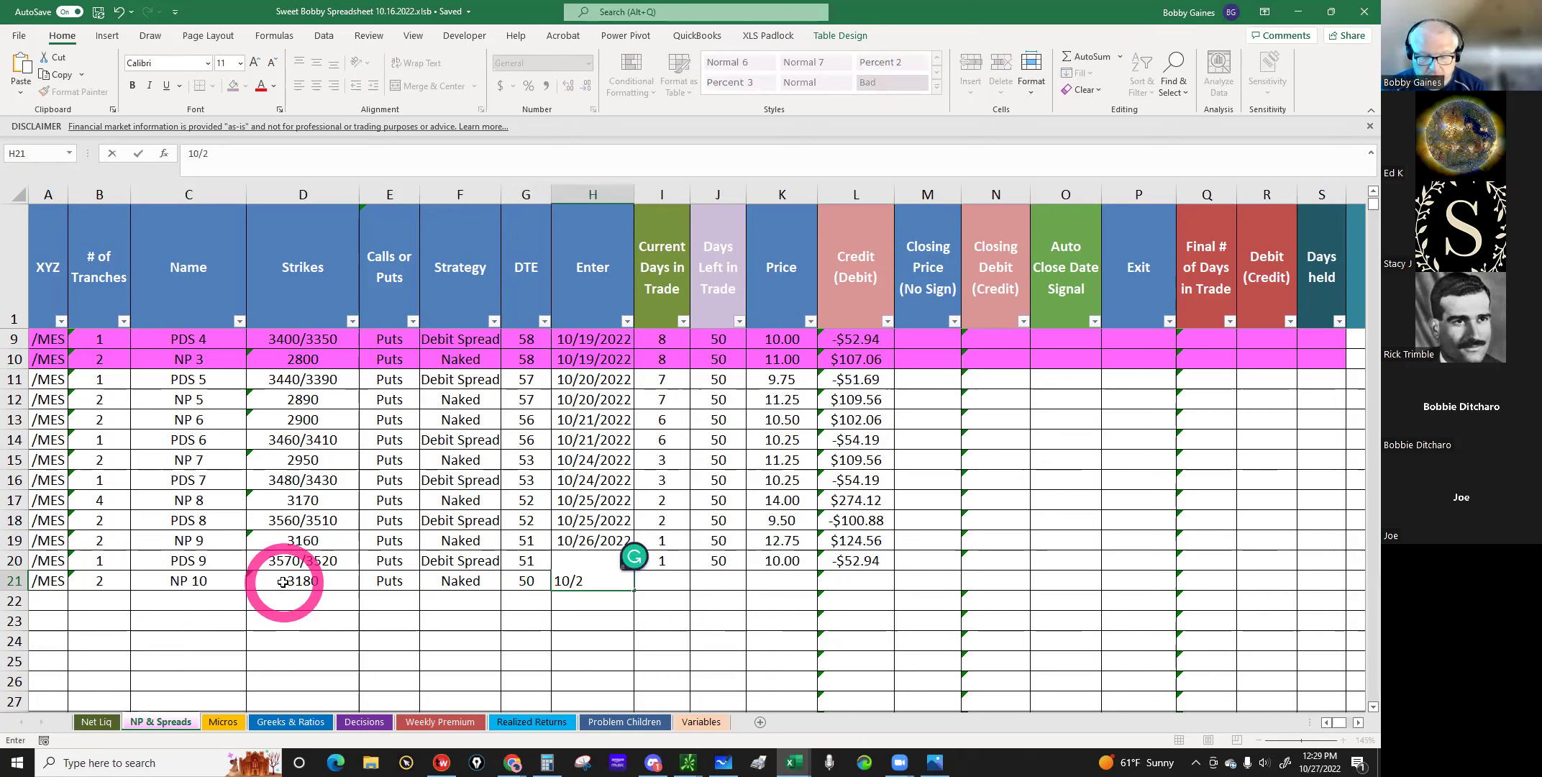
{"action": "type", "text": "7/22"}
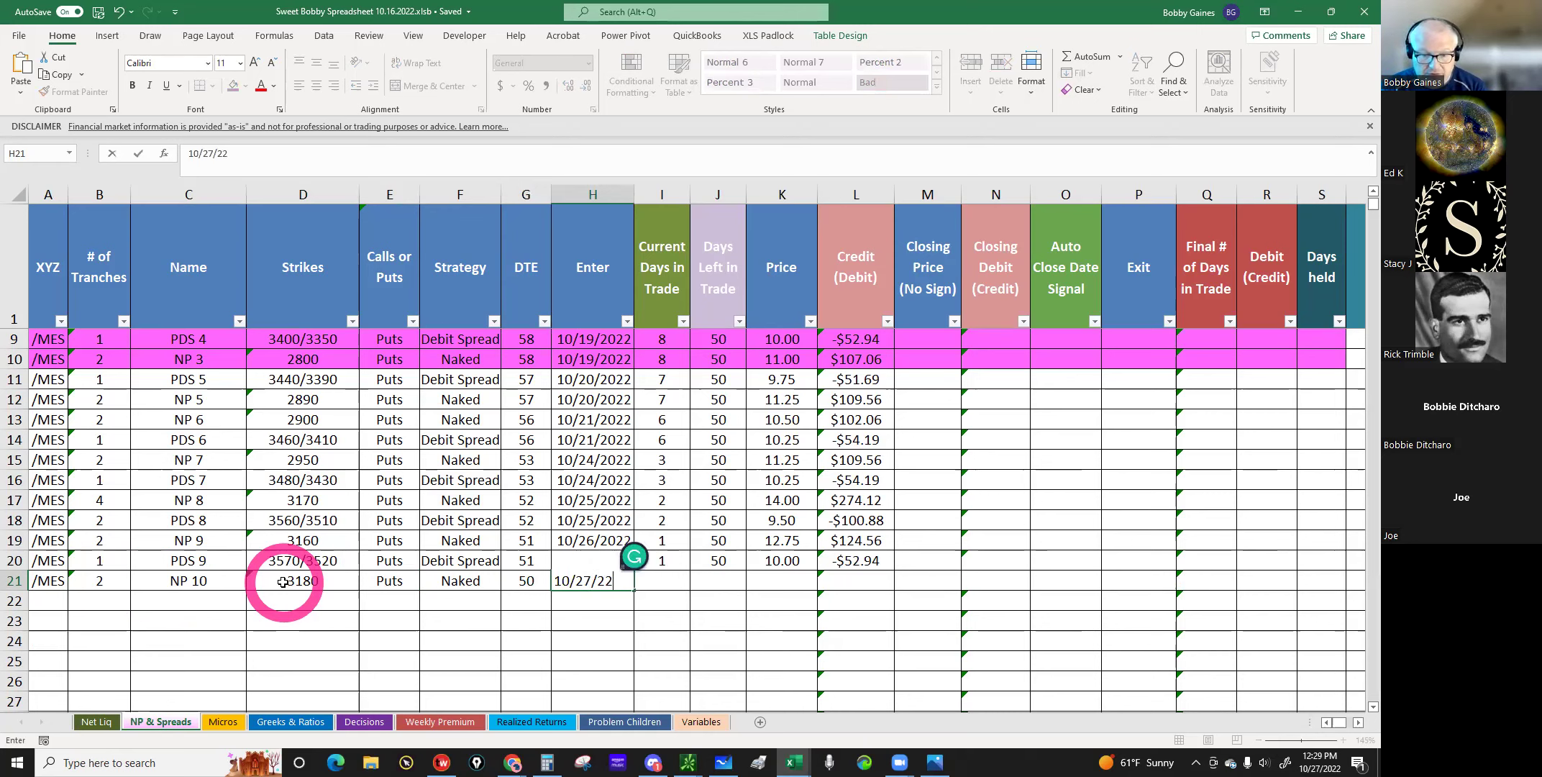
{"action": "key", "text": "Tab"}
{"action": "key", "text": "Tab"}
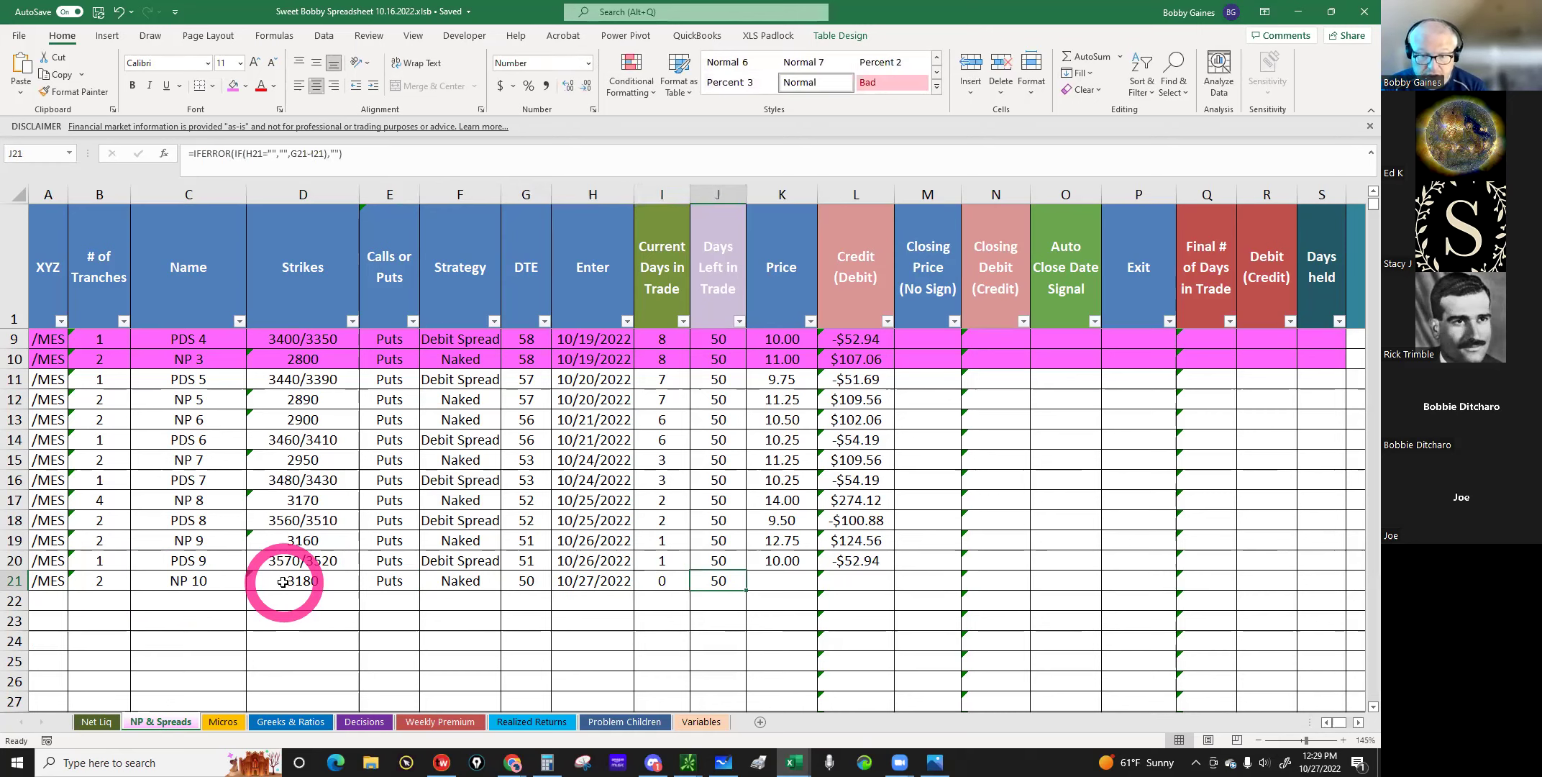
{"action": "key", "text": "Tab"}
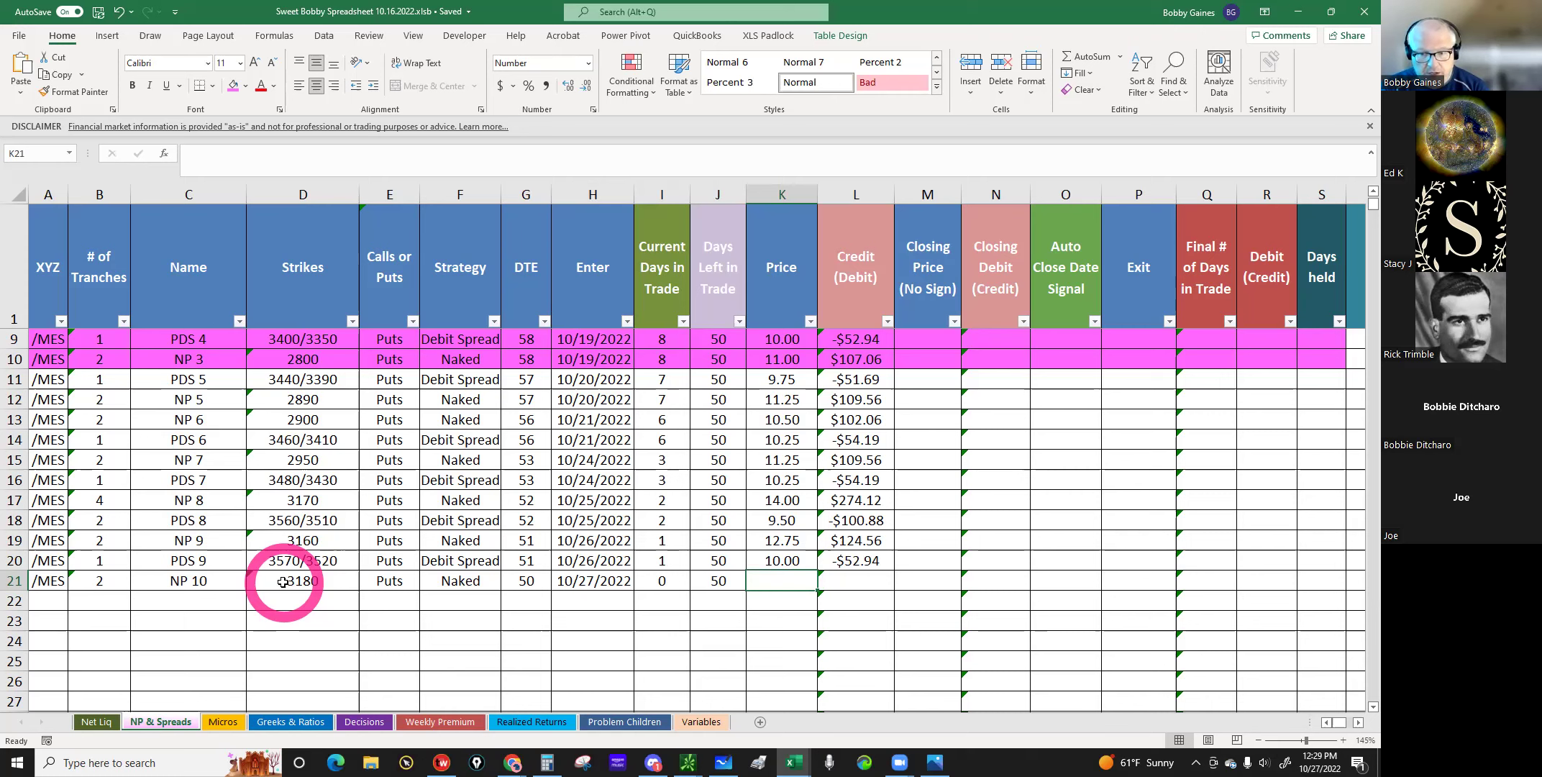
{"action": "type", "text": "12.50"}
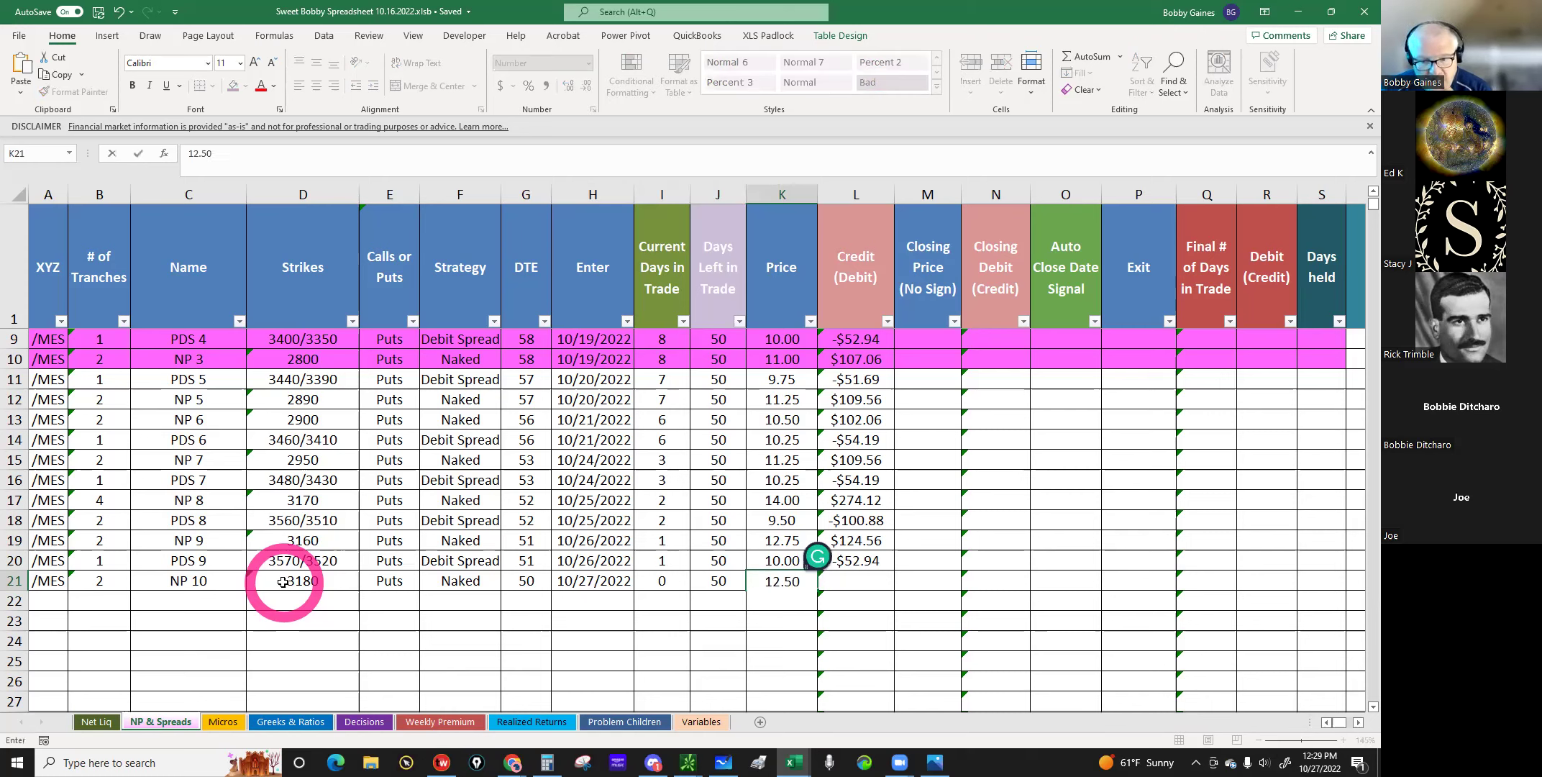
{"action": "key", "text": "Tab"}
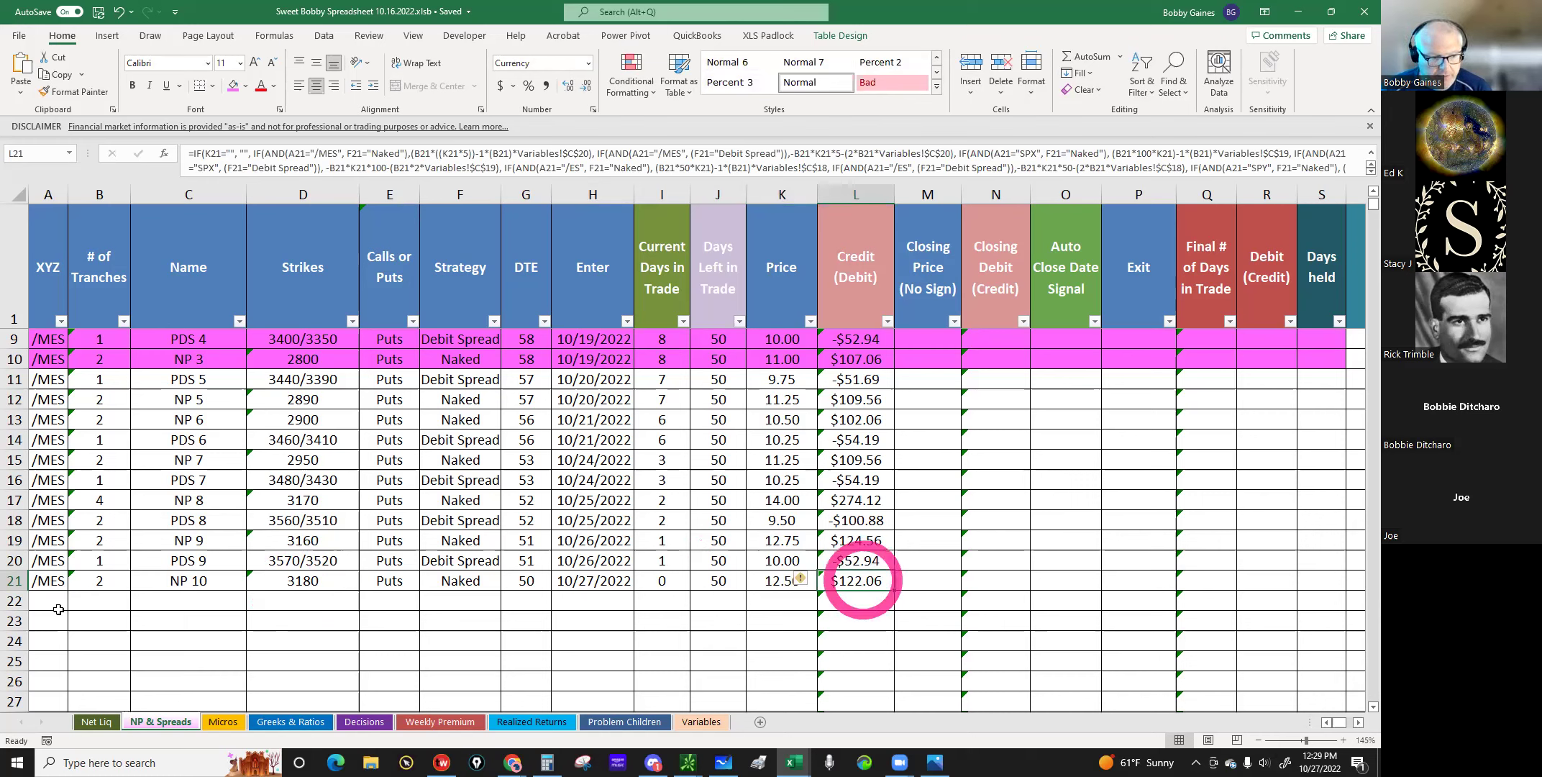
Step: Start a new trade entry in row 22 with /MES as the underlying, 1 tranche and the name PDS 10
{"action": "key", "text": "Return"}
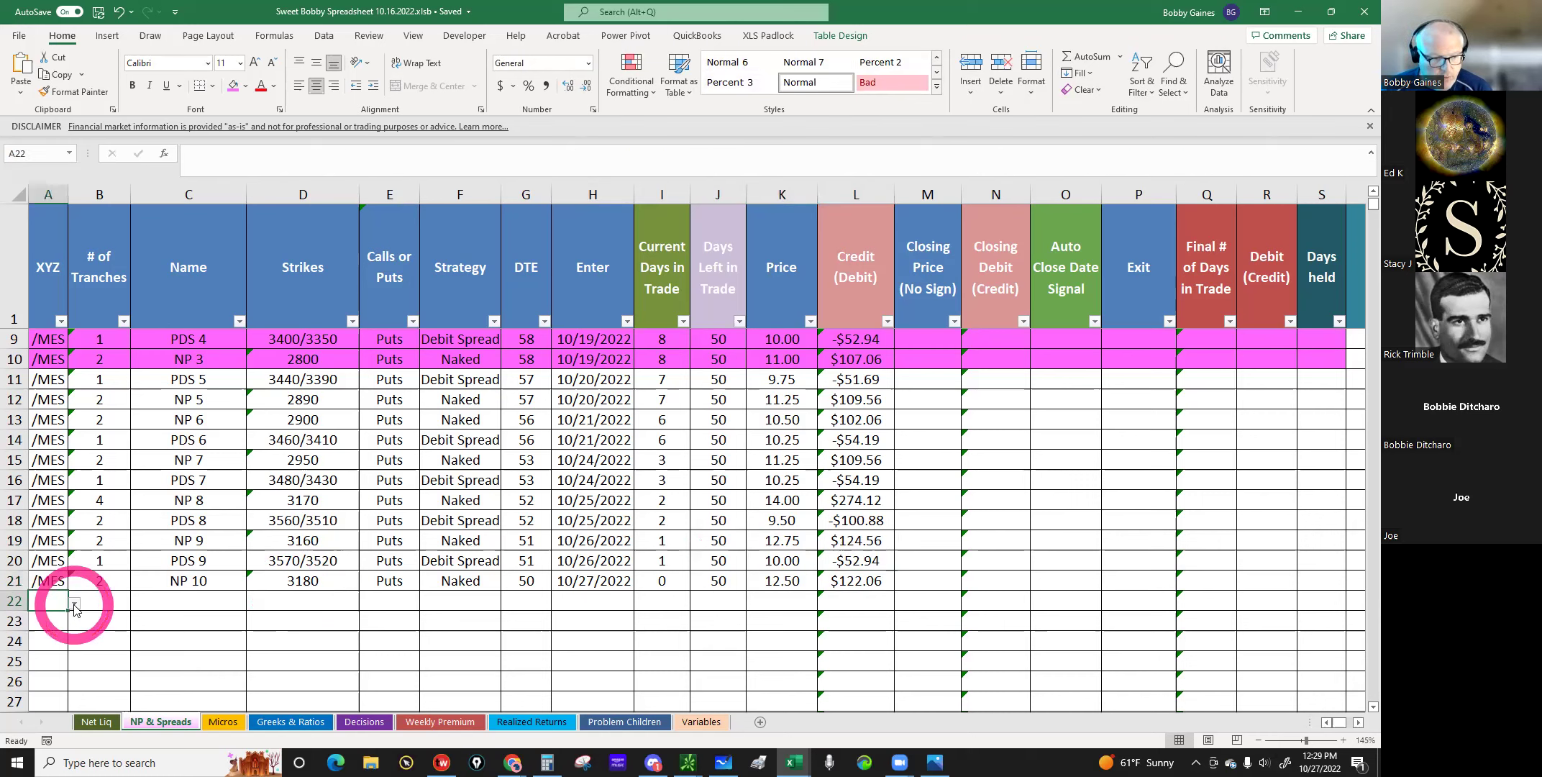
{"action": "left_click", "coordinate": [74, 604]}
{"action": "left_click", "coordinate": [28, 659]}
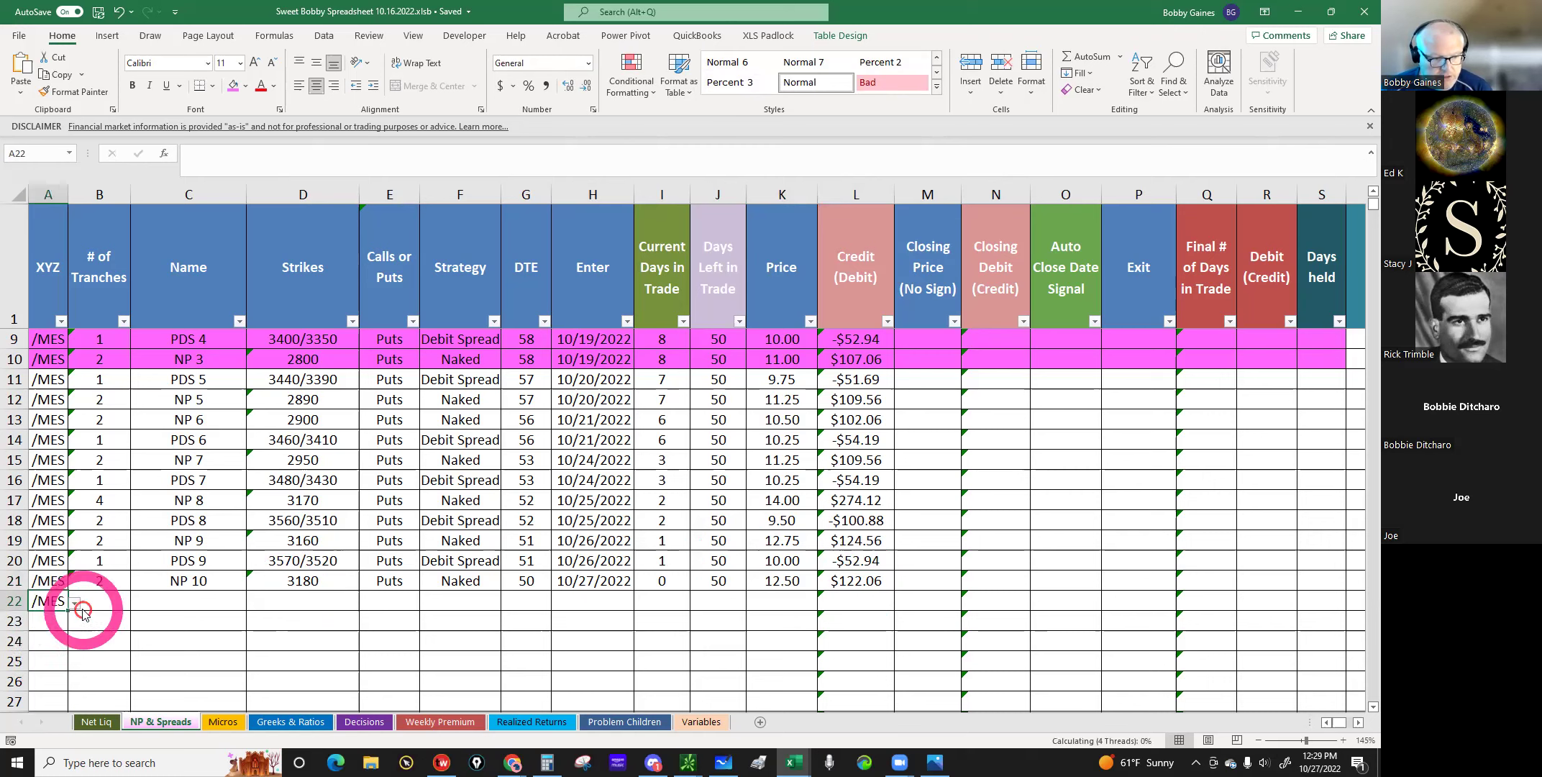
{"action": "left_click", "coordinate": [92, 600]}
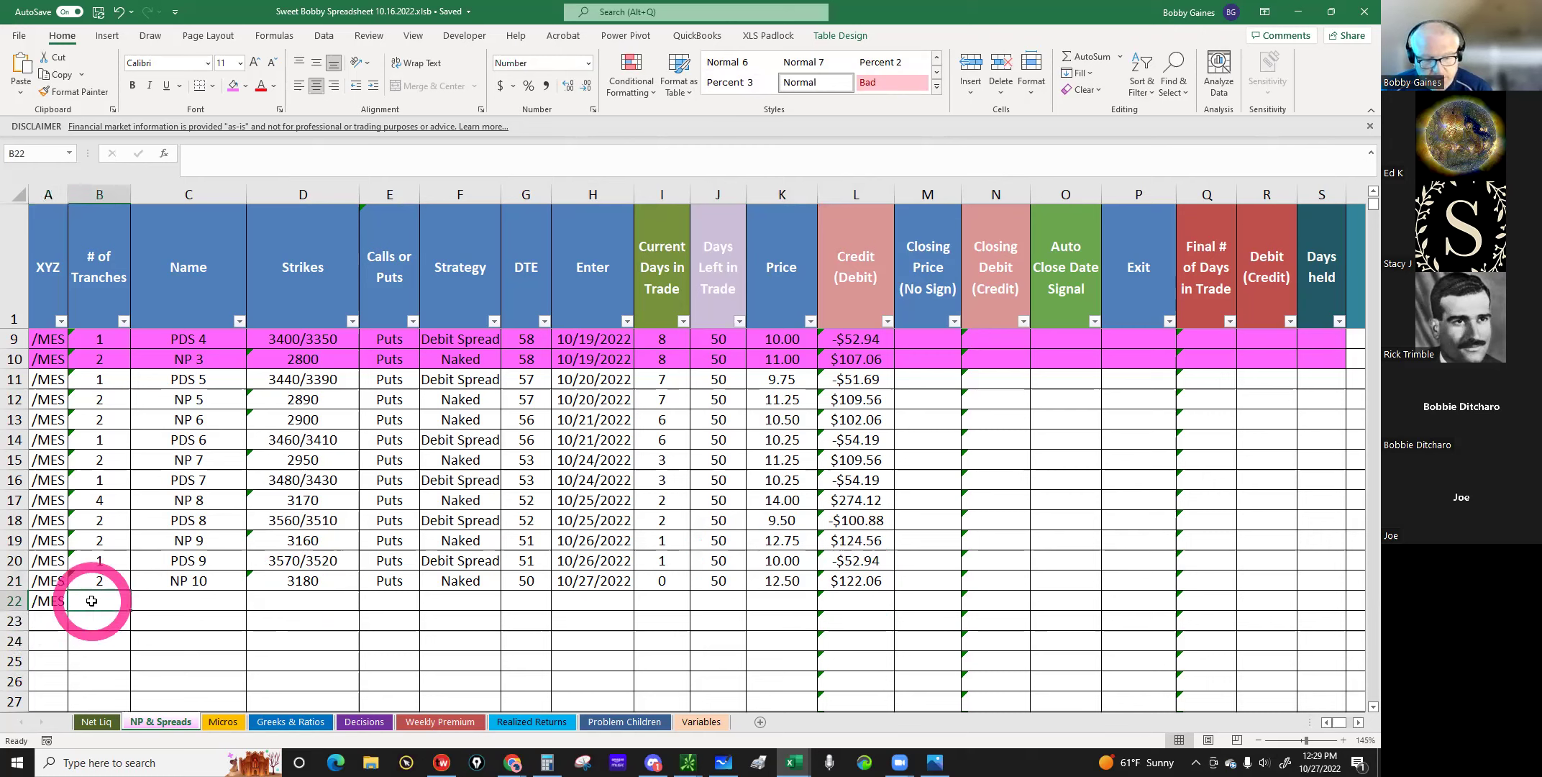
{"action": "type", "text": "1"}
{"action": "left_click", "coordinate": [159, 601]}
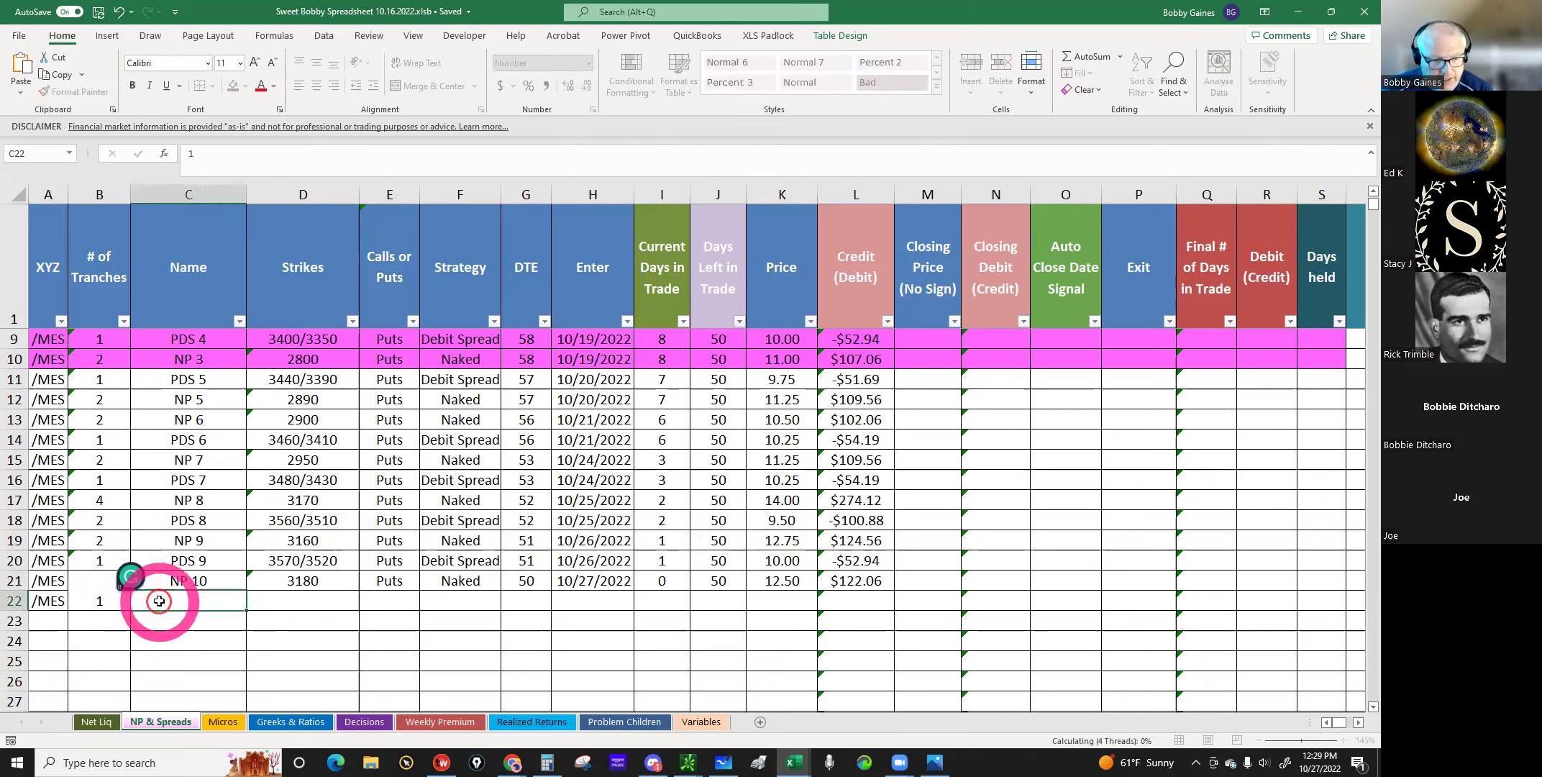
{"action": "type", "text": "PDS 10"}
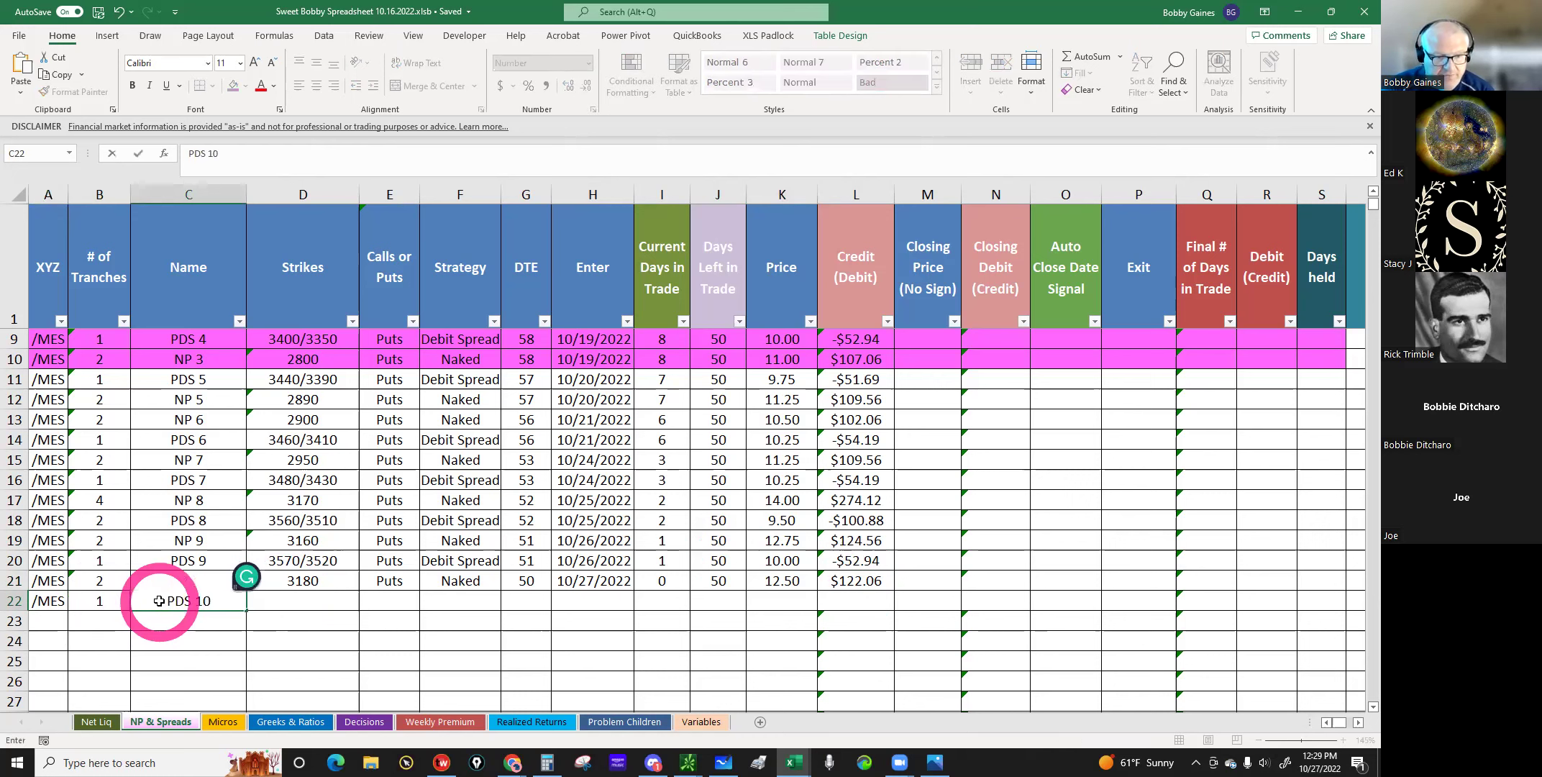
{"action": "key", "text": "Tab"}
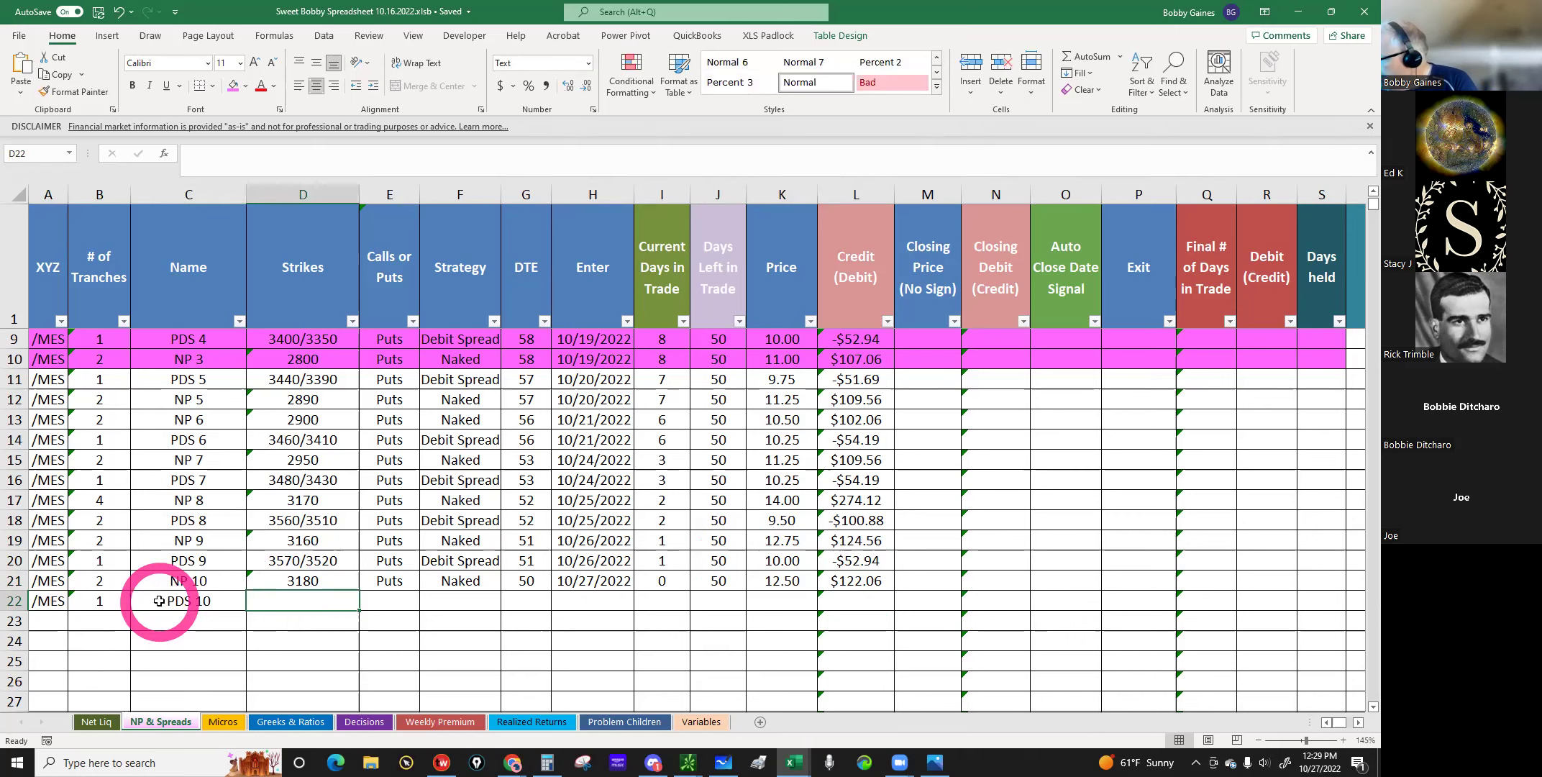
Step: Fill in row 22 with strikes 3580/3530, Puts as the option type and Debit Spread as the strategy
{"action": "type", "text": "358"}
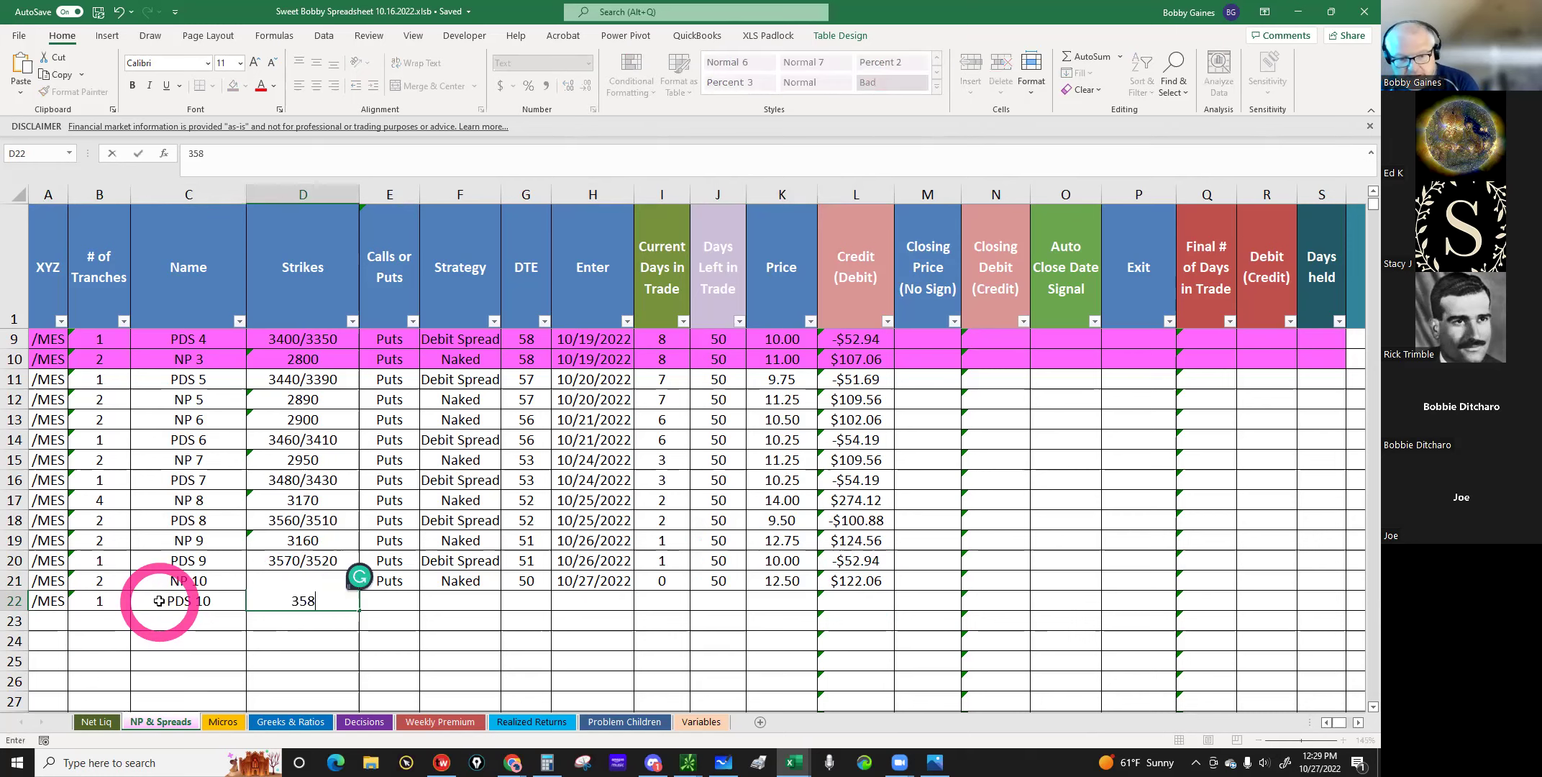
{"action": "type", "text": "0/35"}
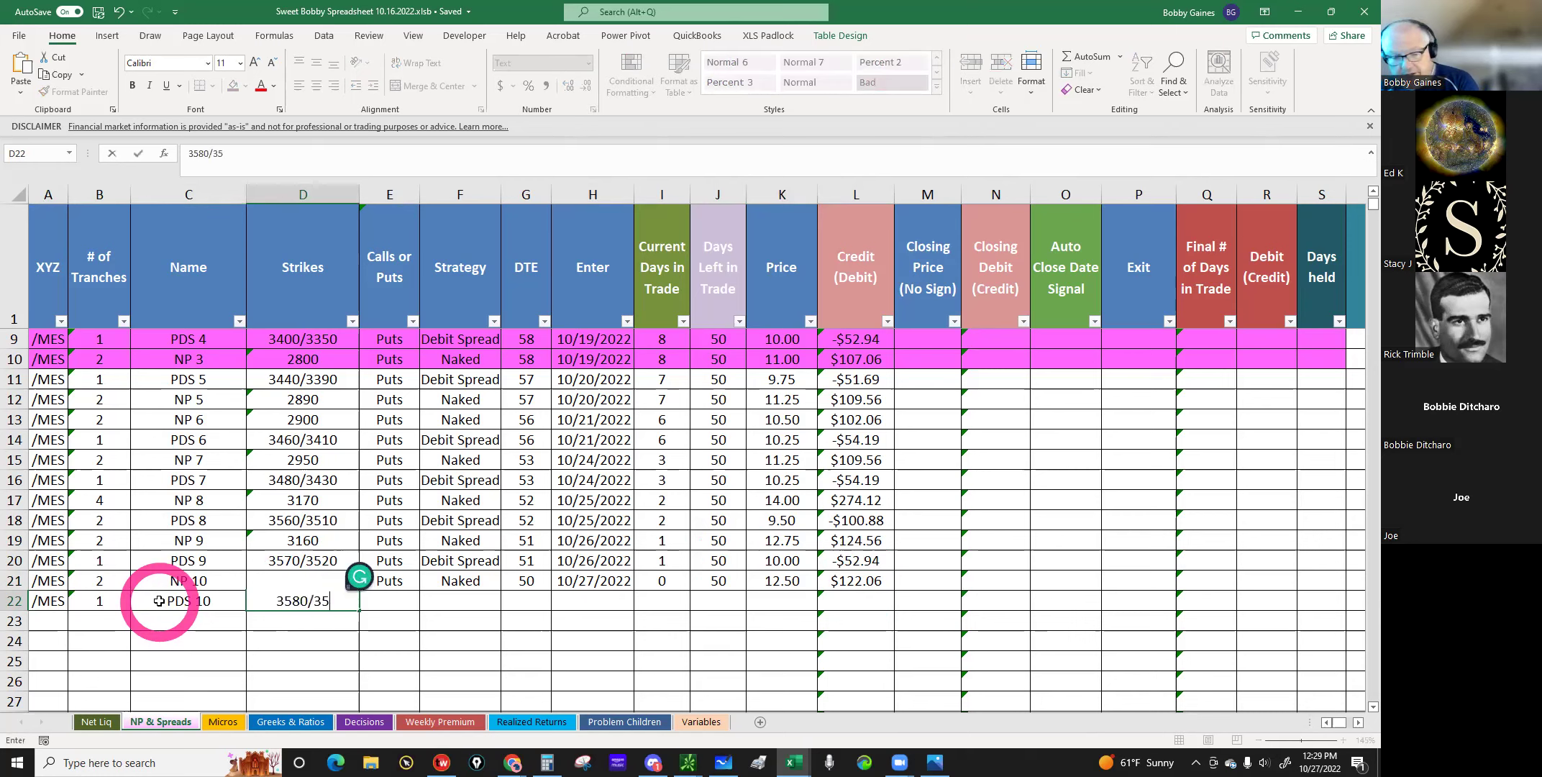
{"action": "type", "text": "30"}
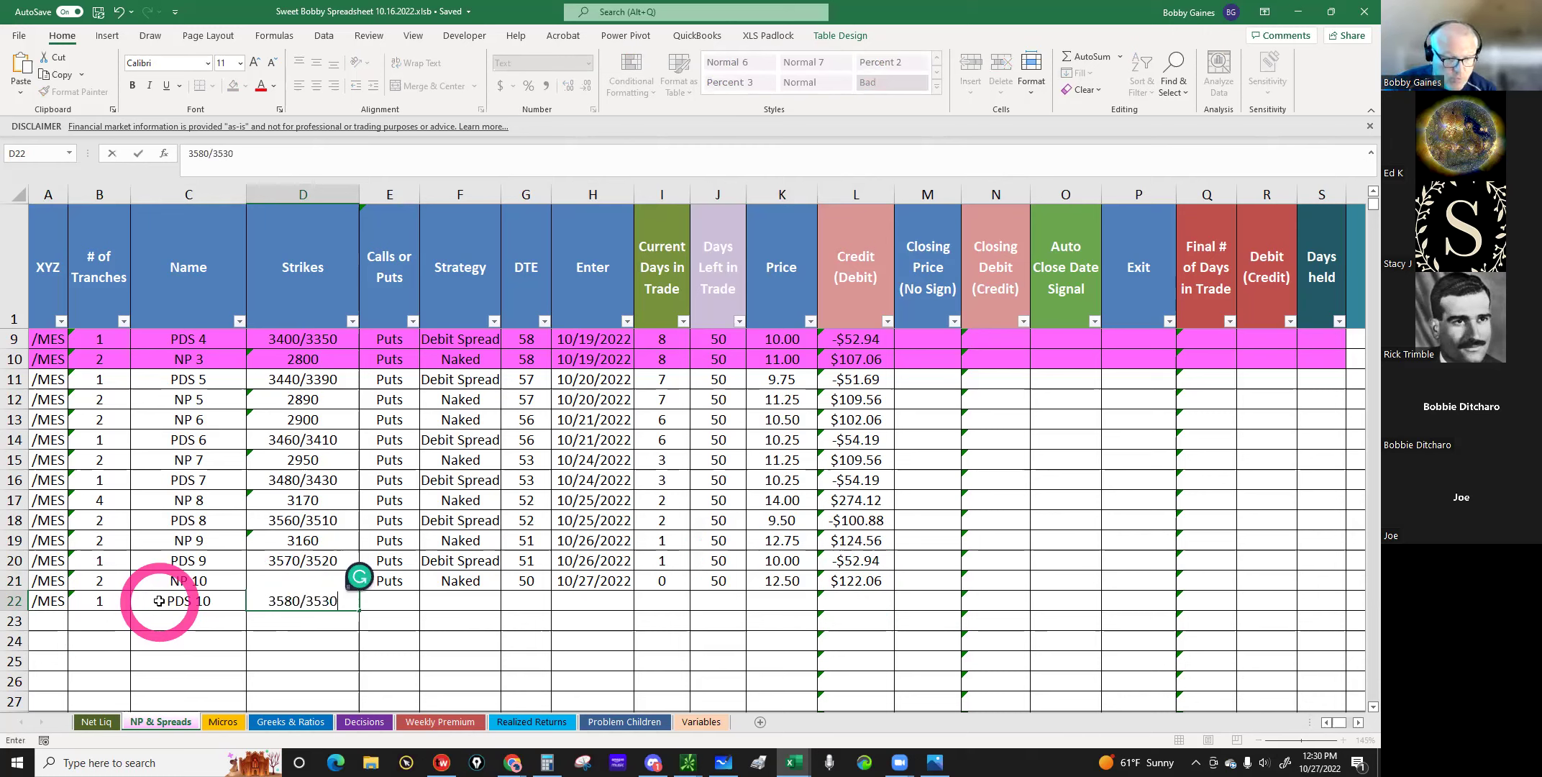
{"action": "key", "text": "Tab"}
{"action": "type", "text": "P"}
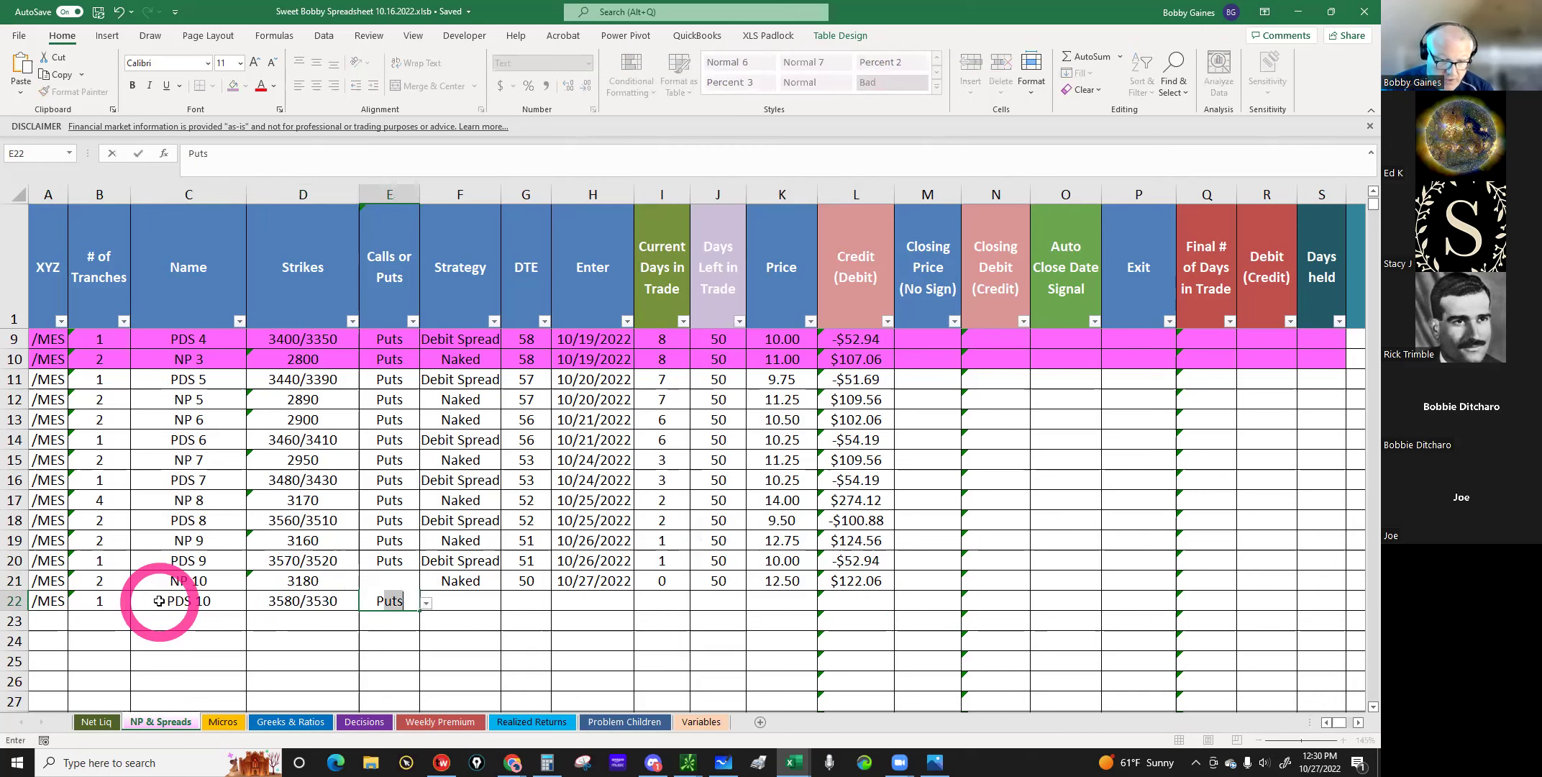
{"action": "key", "text": "Tab"}
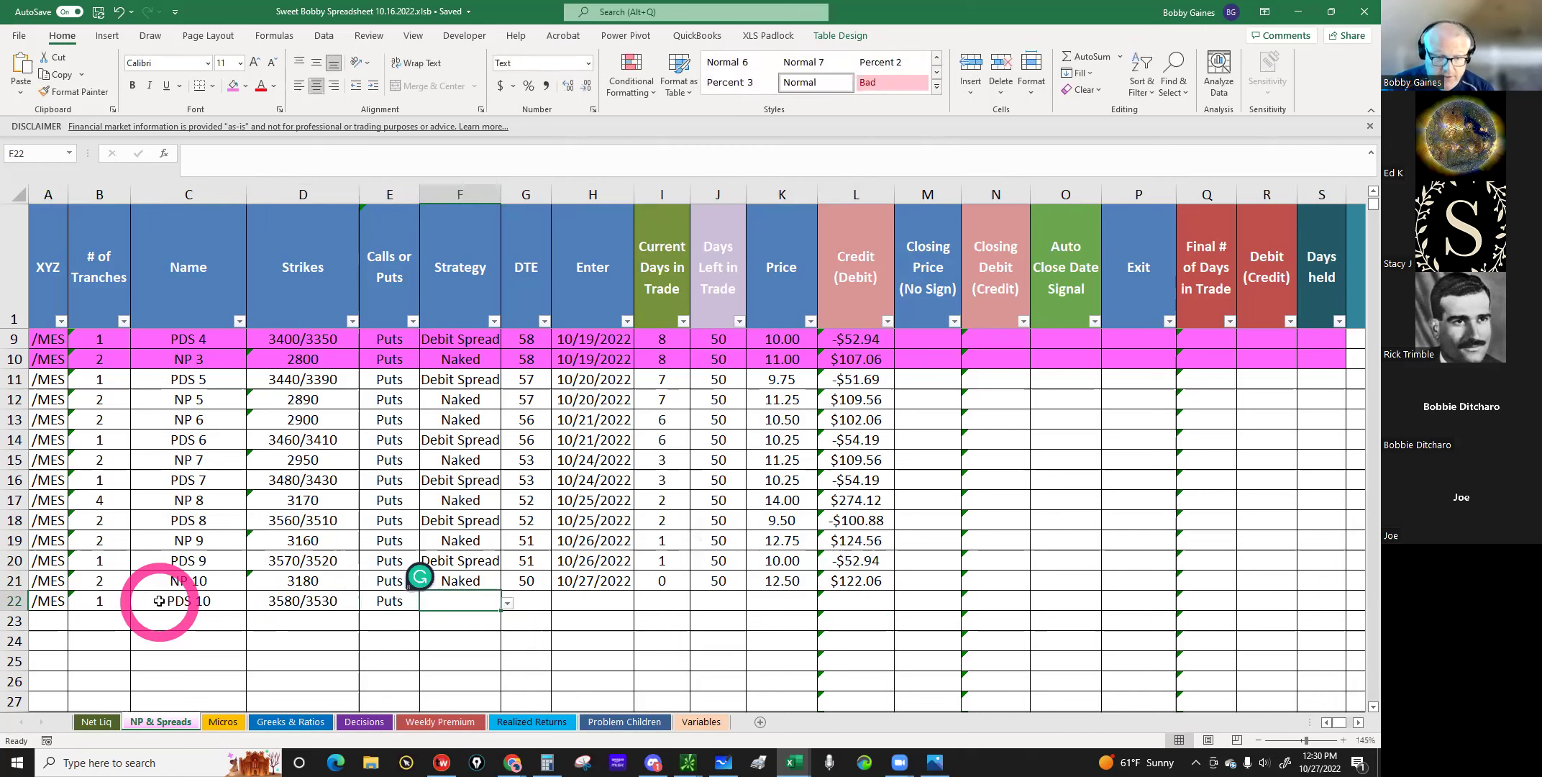
{"action": "type", "text": "Debit Spread"}
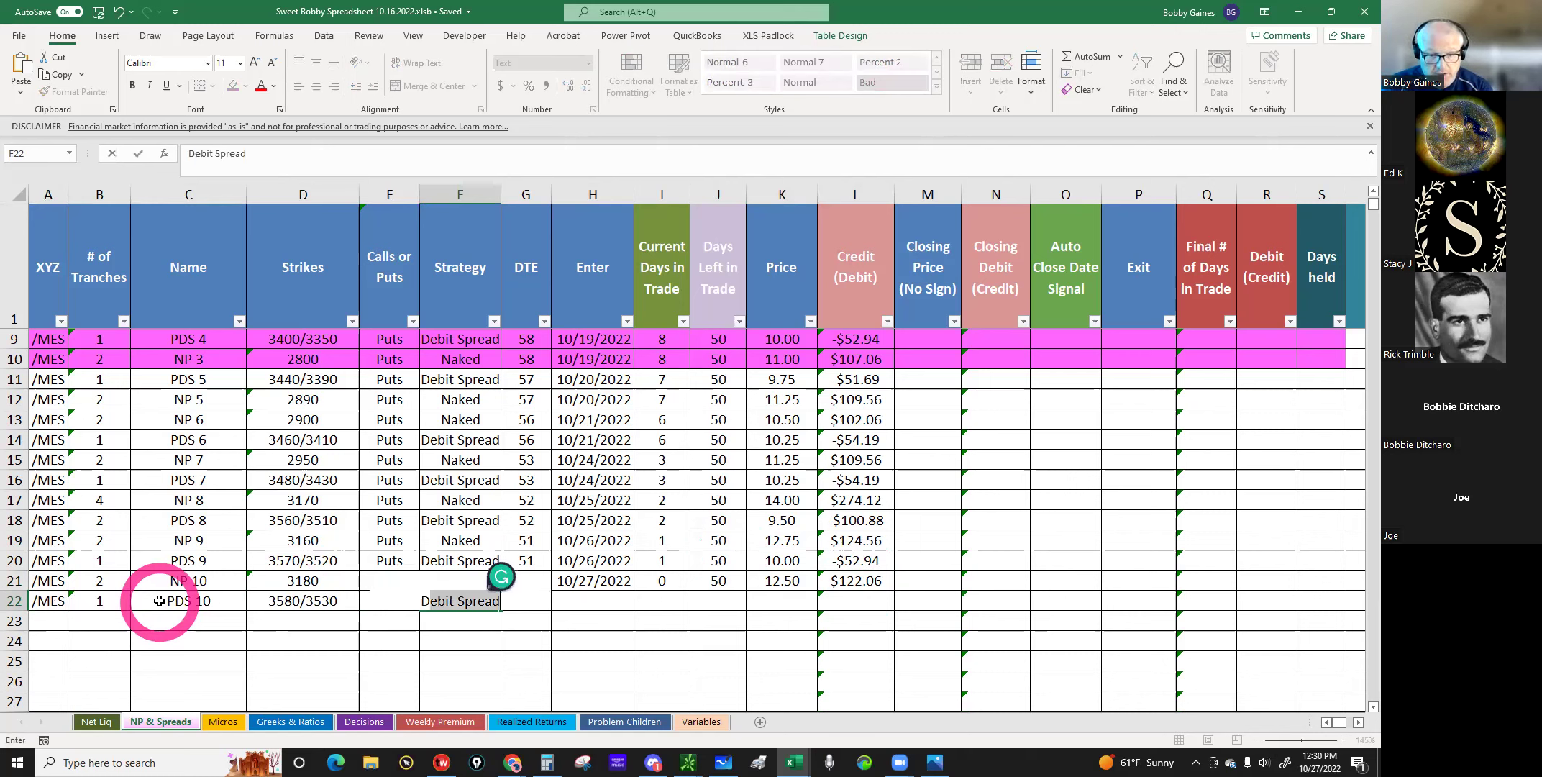
{"action": "key", "text": "Tab"}
Step: Complete the PDS 10 row with 50 DTE, entry date 10/27/22 and a price of 10.50
{"action": "type", "text": "50"}
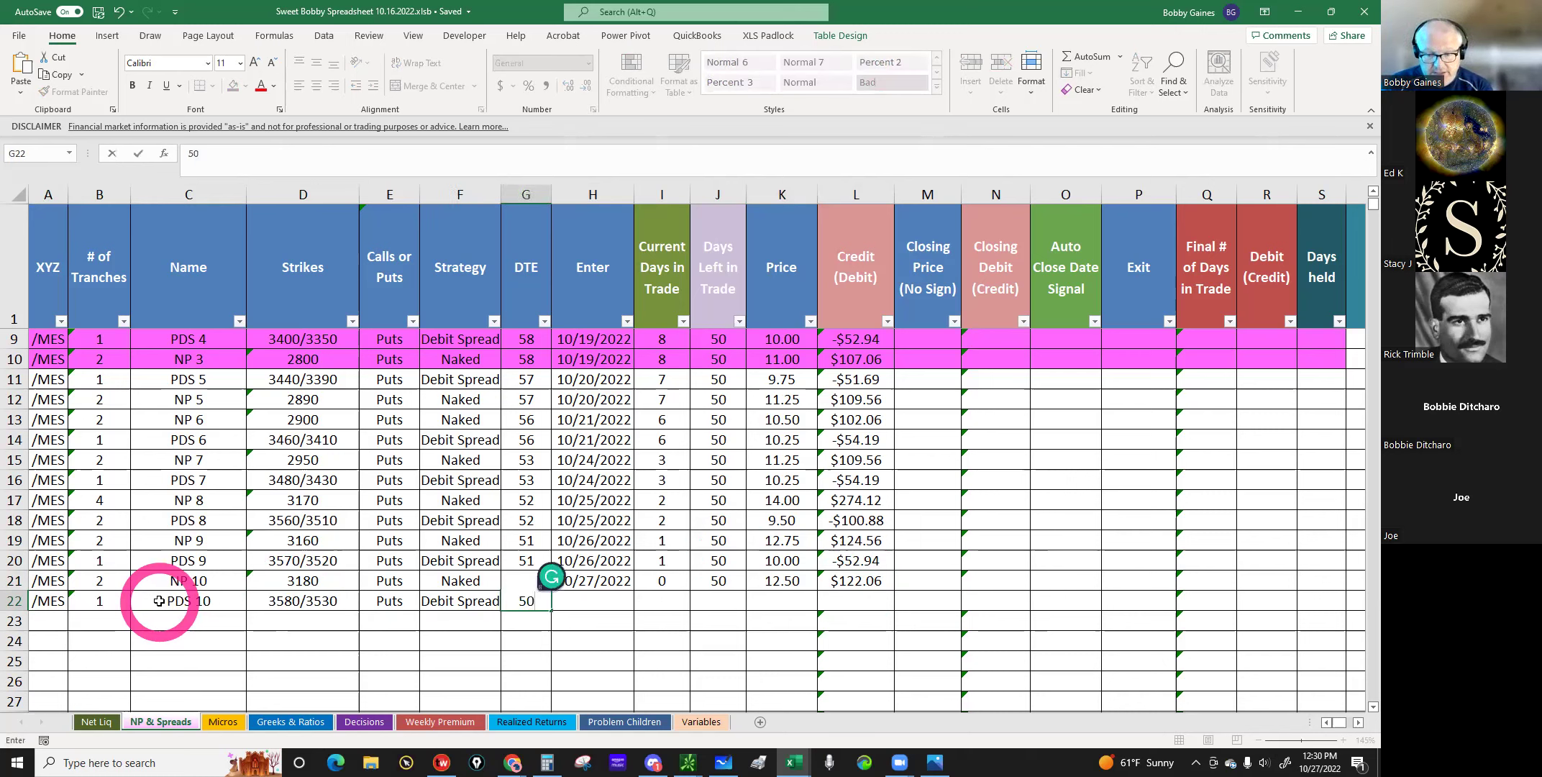
{"action": "key", "text": "Tab"}
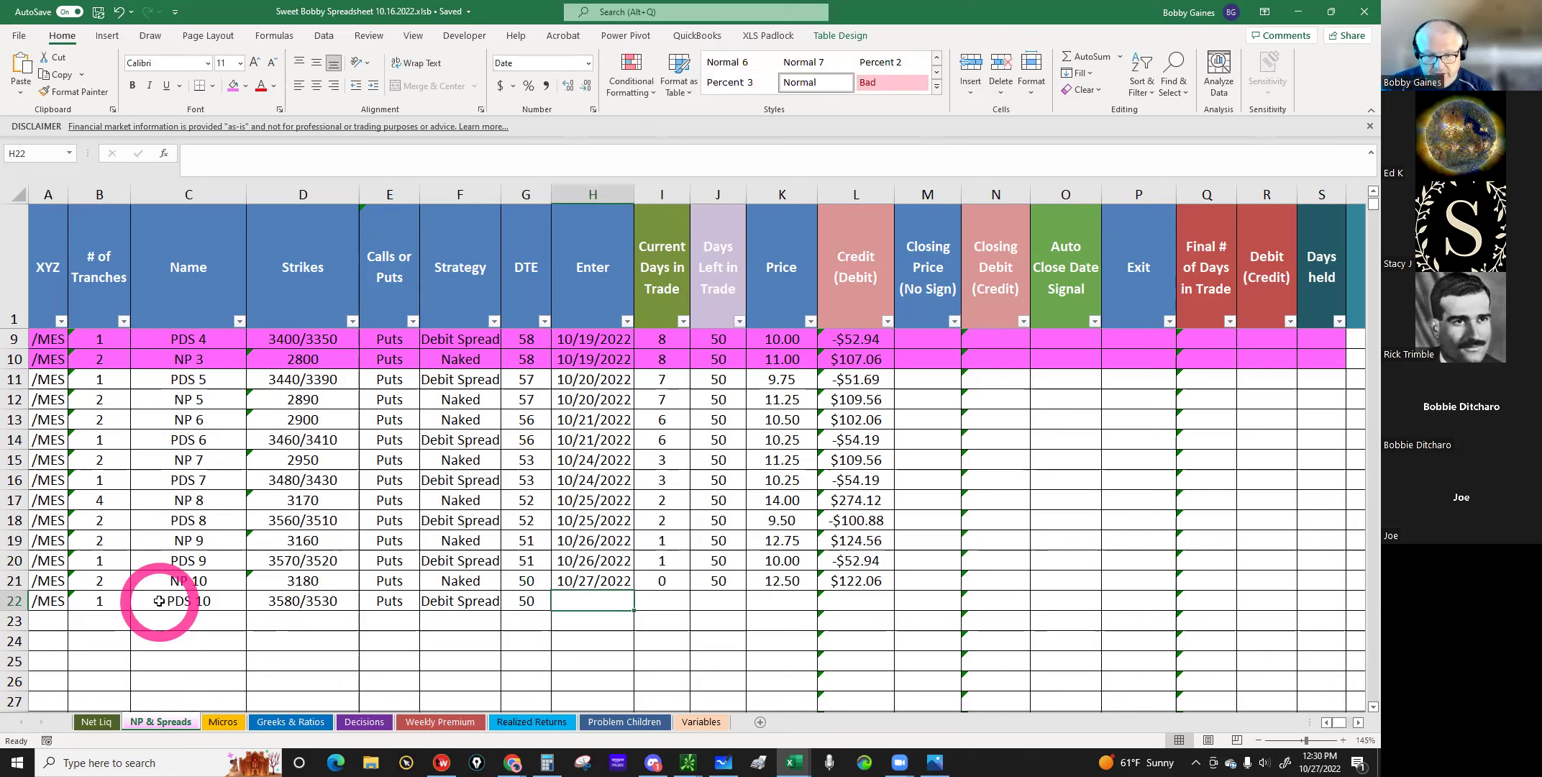
{"action": "type", "text": "10/27/"}
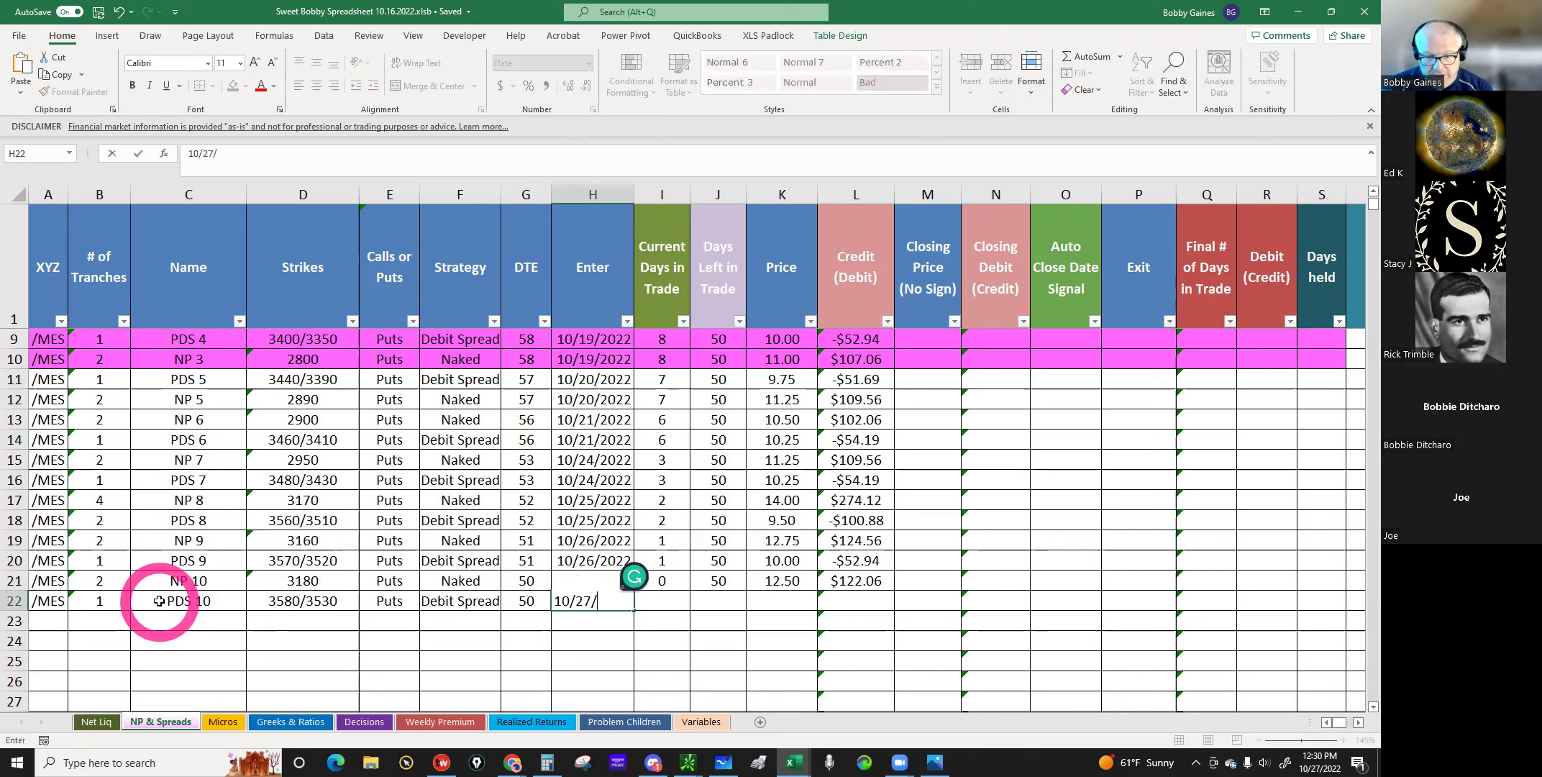
{"action": "type", "text": "22"}
{"action": "key", "text": "Tab"}
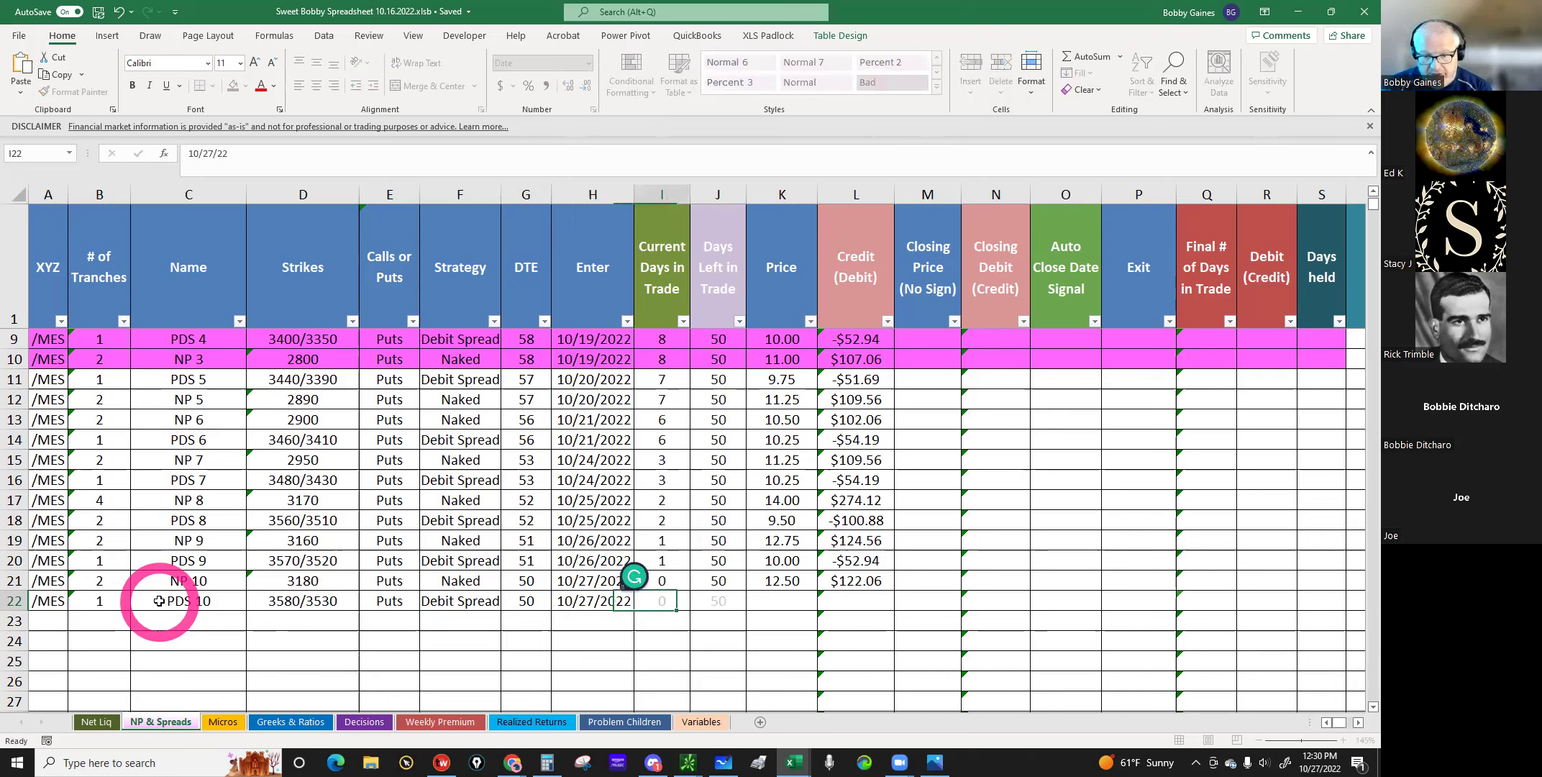
{"action": "key", "text": "Tab"}
{"action": "key", "text": "Tab"}
{"action": "type", "text": "10.5"}
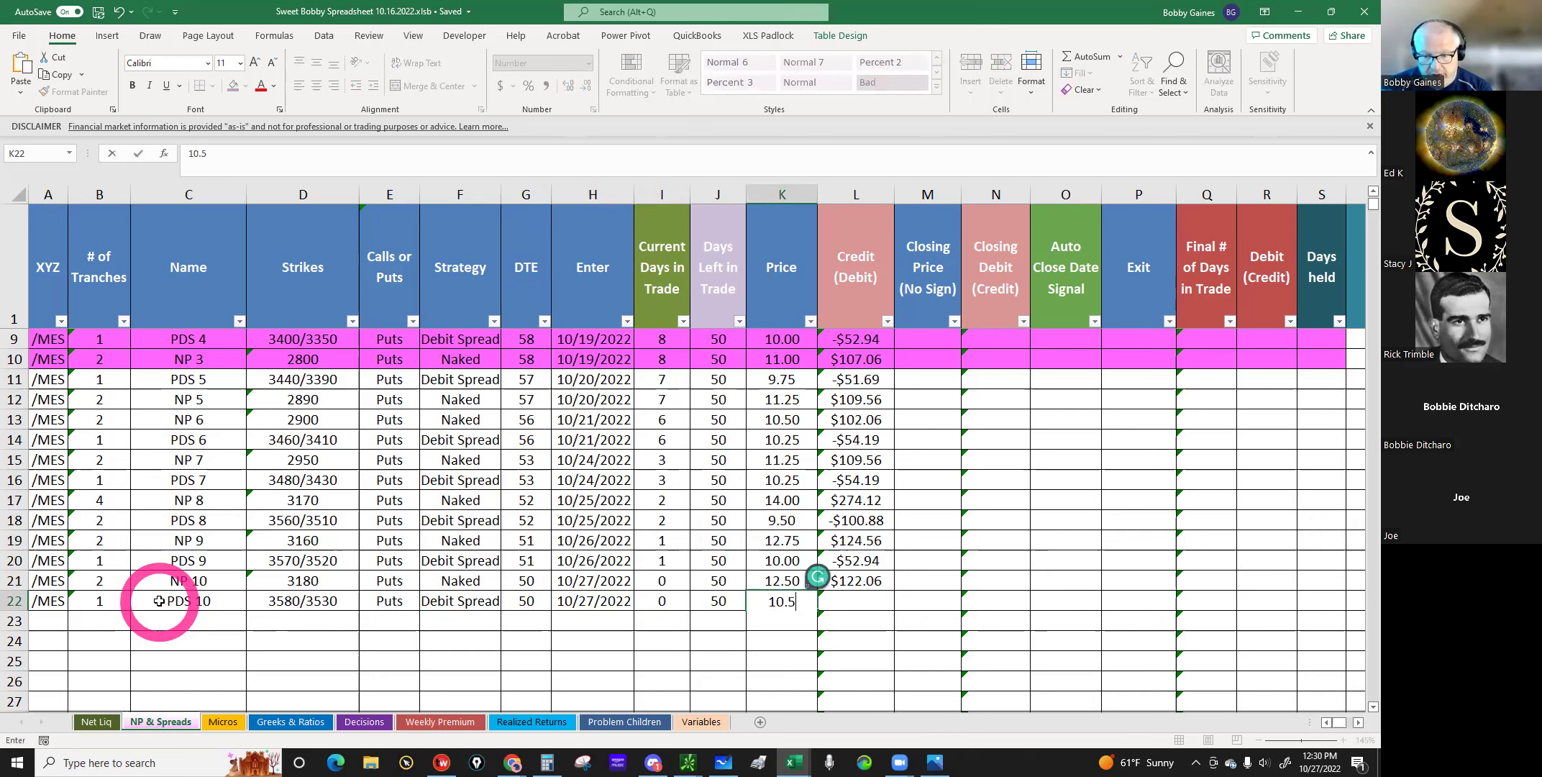
{"action": "type", "text": "0"}
{"action": "key", "text": "Return"}
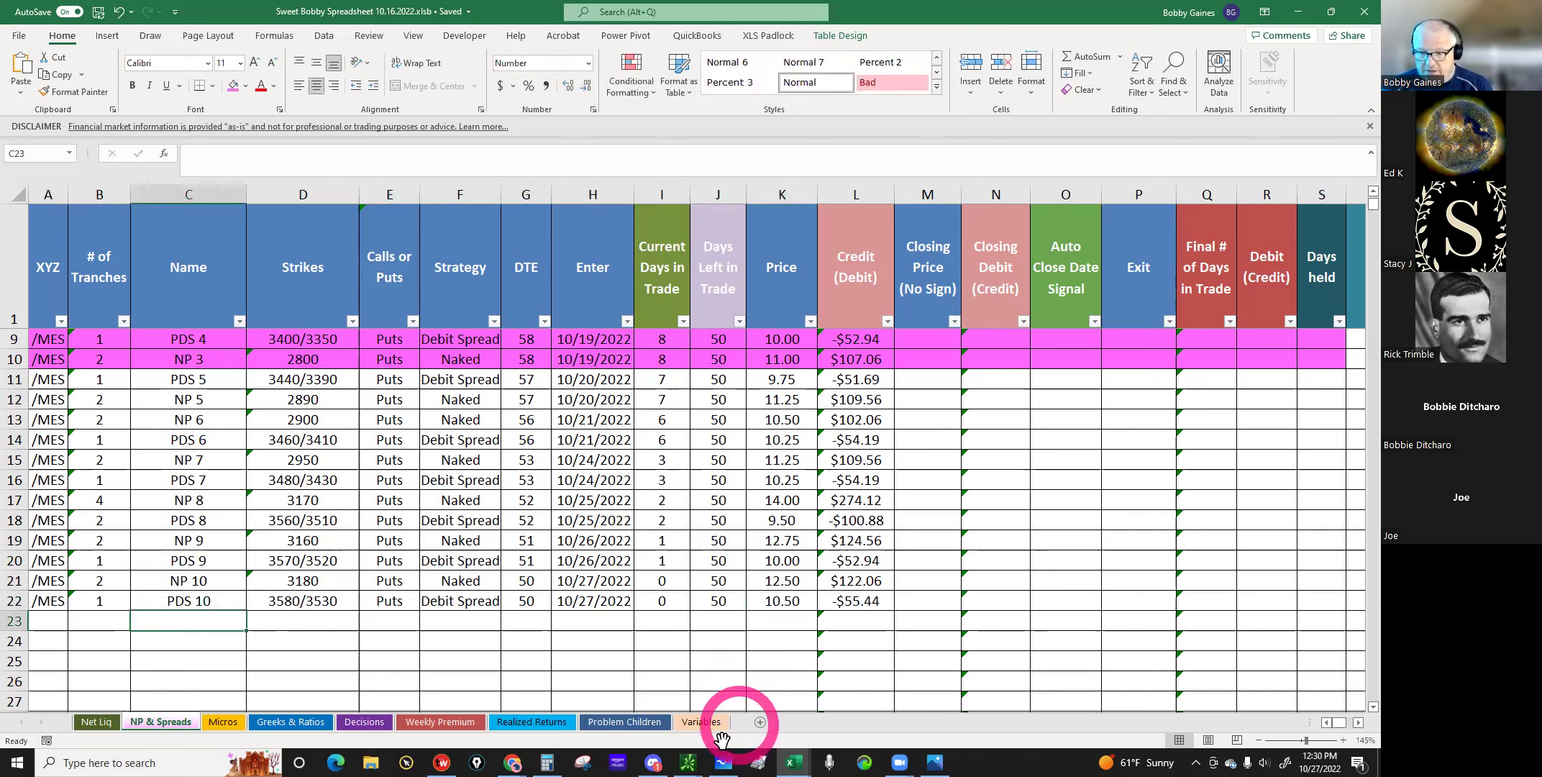
{"action": "left_click", "coordinate": [866, 581]}
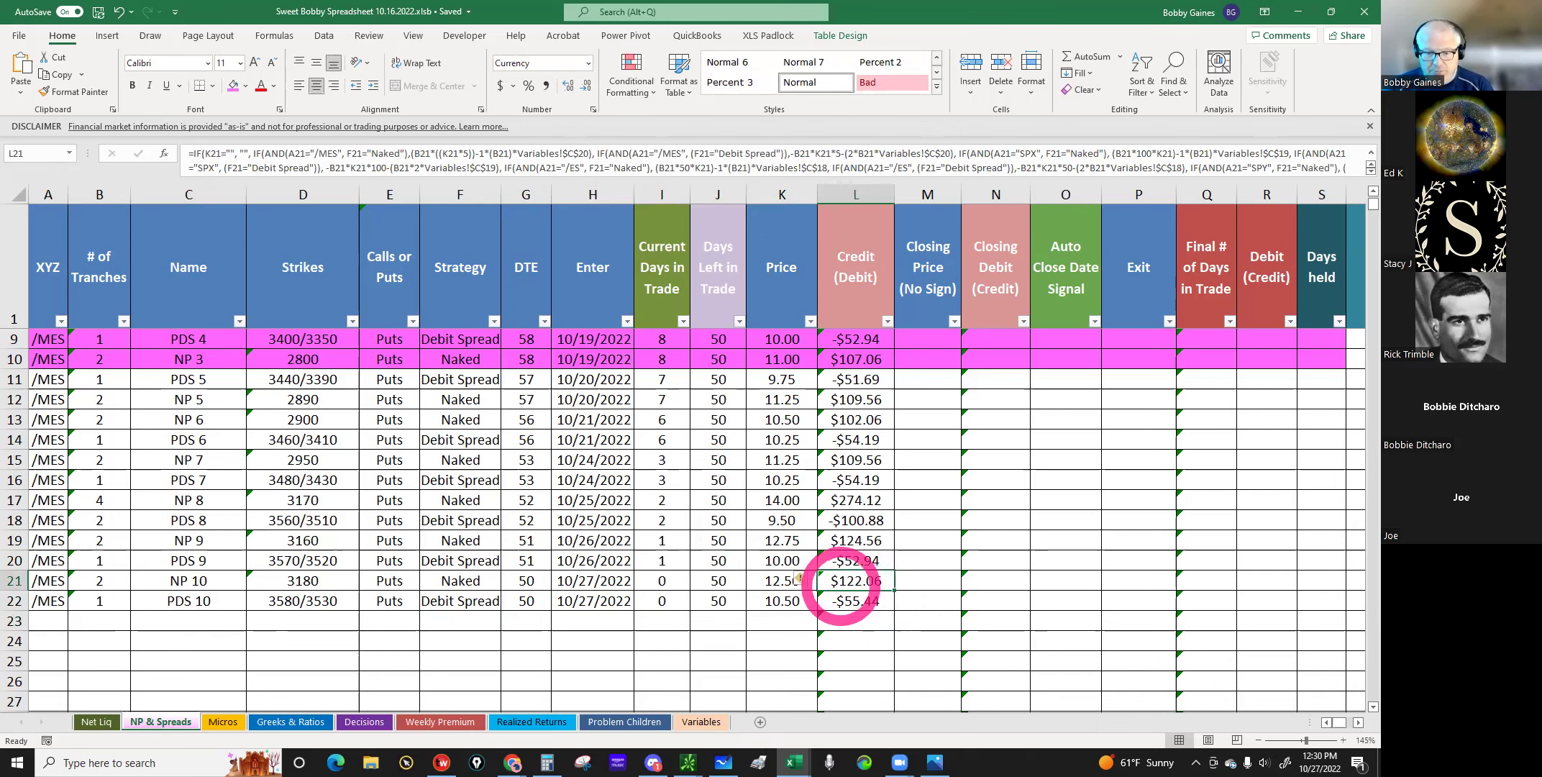
Step: Switch to the main thinkorswim window and turn on the display of groups in the Position Statement
{"action": "left_click", "coordinate": [688, 762]}
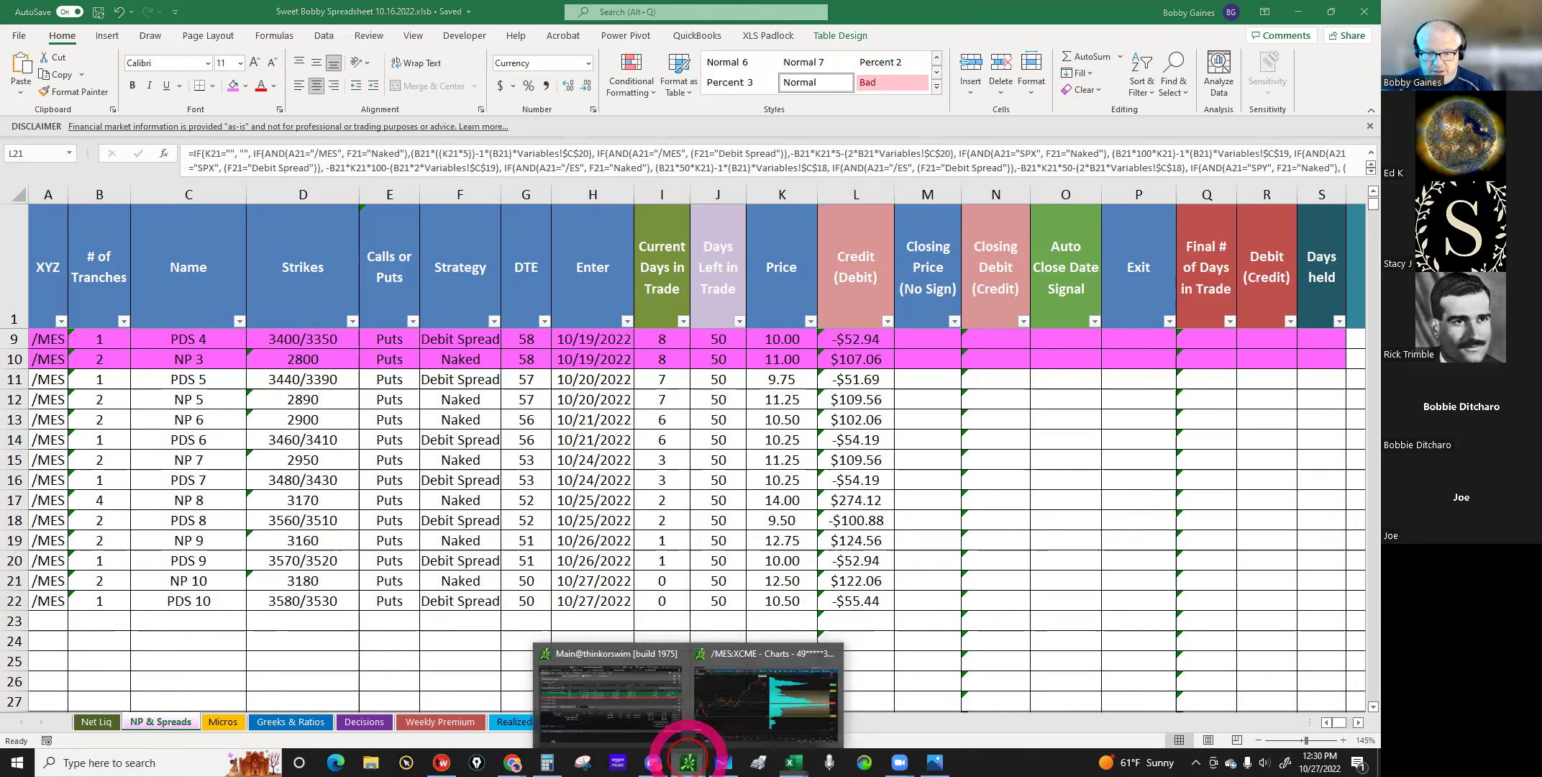
{"action": "left_click", "coordinate": [650, 705]}
{"action": "left_click", "coordinate": [696, 477]}
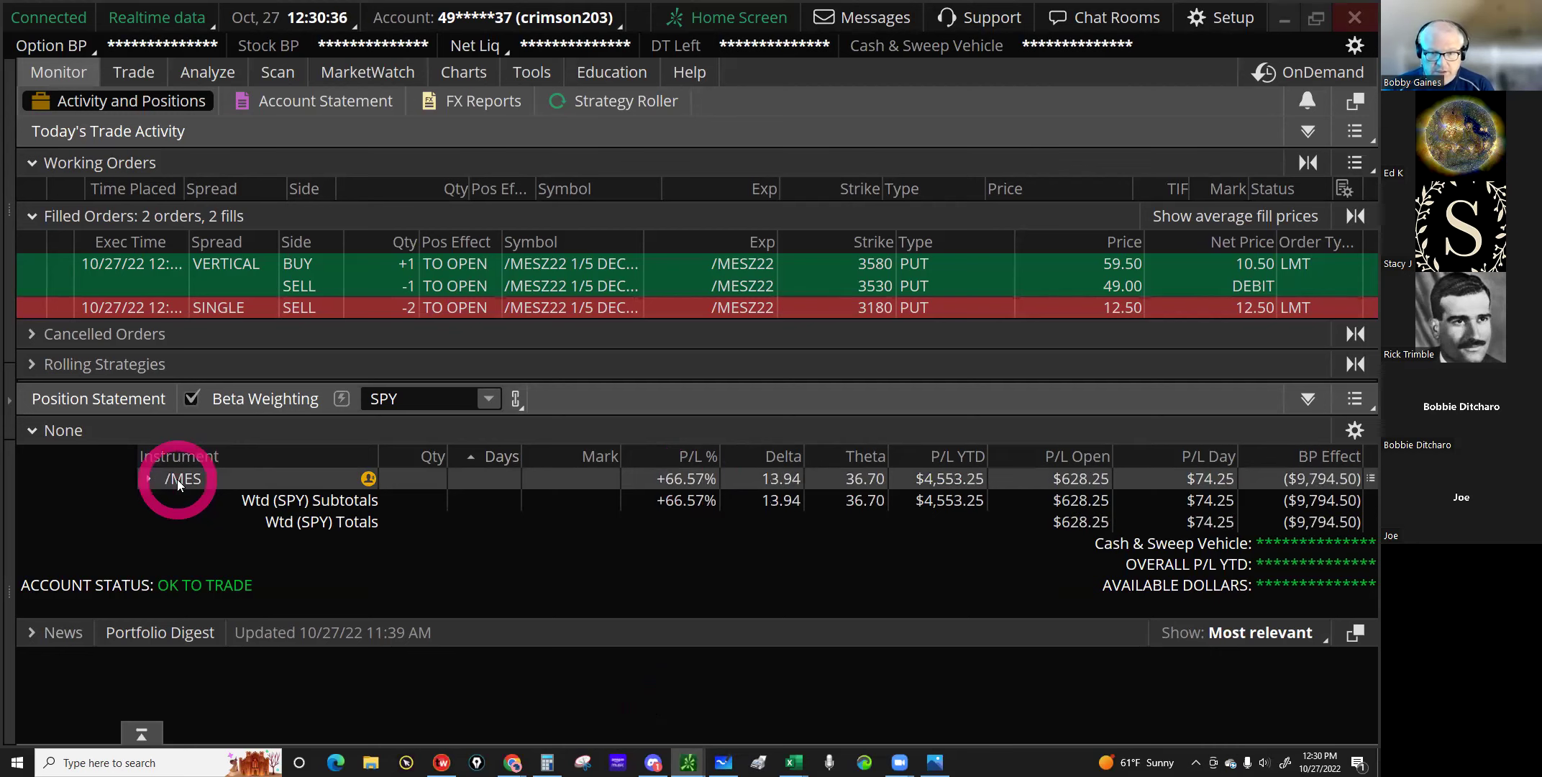
{"action": "left_click", "coordinate": [1249, 401]}
{"action": "left_click", "coordinate": [1353, 400]}
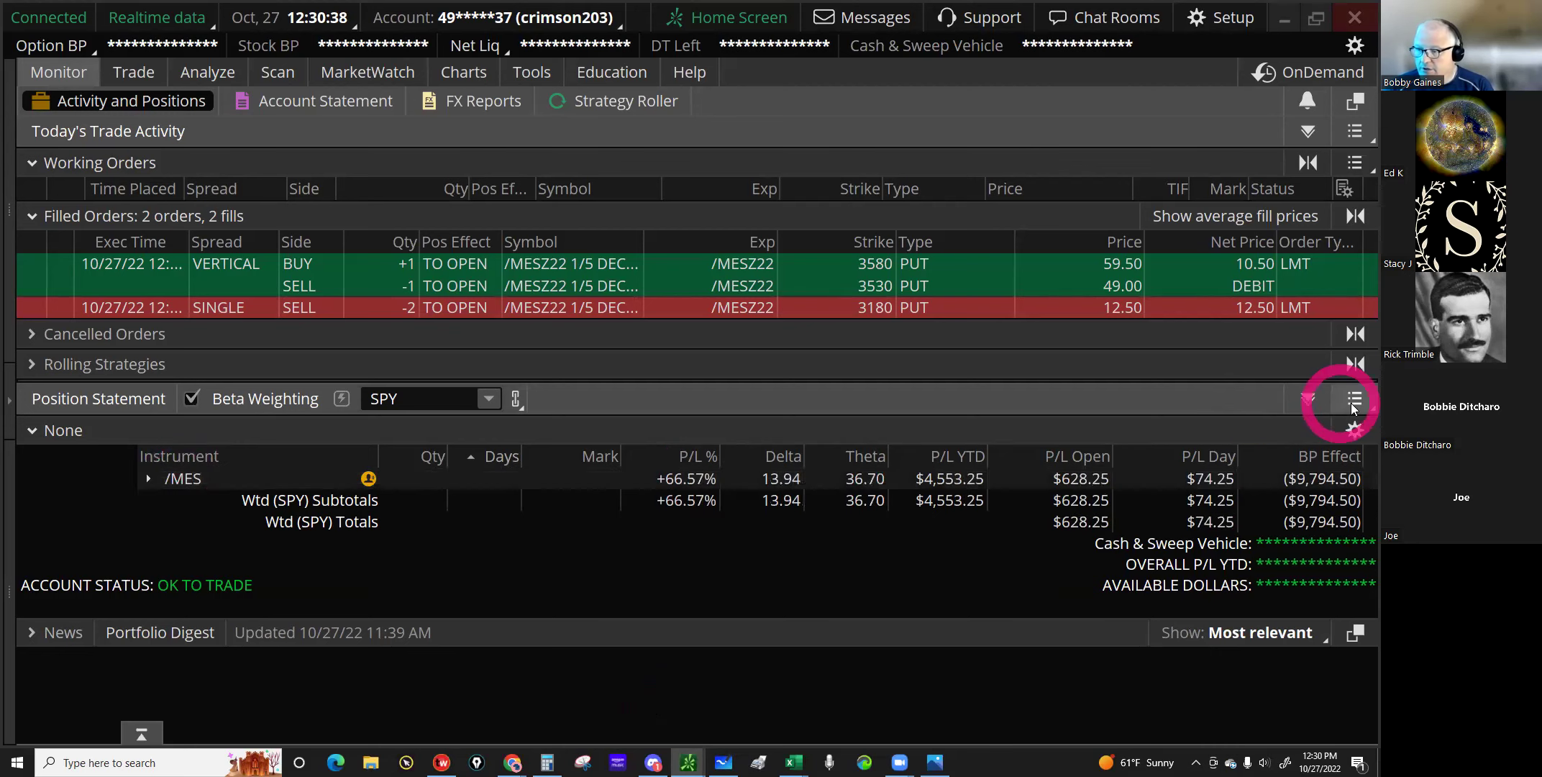
{"action": "left_click", "coordinate": [1213, 206]}
{"action": "left_click", "coordinate": [1128, 105]}
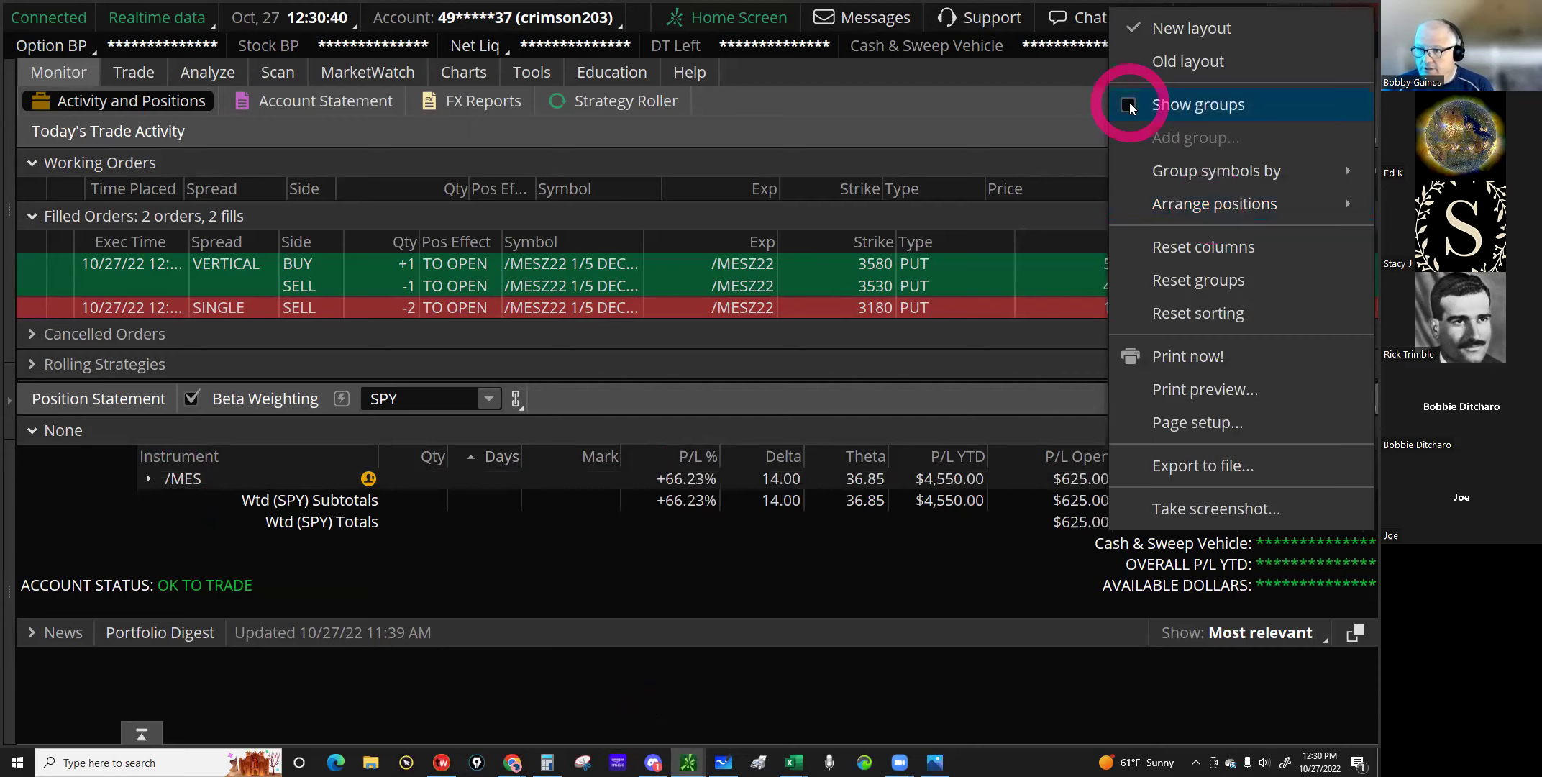
Step: Expand the unallocated /MES positions and move the 3180 put to the NAKED PUTS group
{"action": "left_click", "coordinate": [167, 677]}
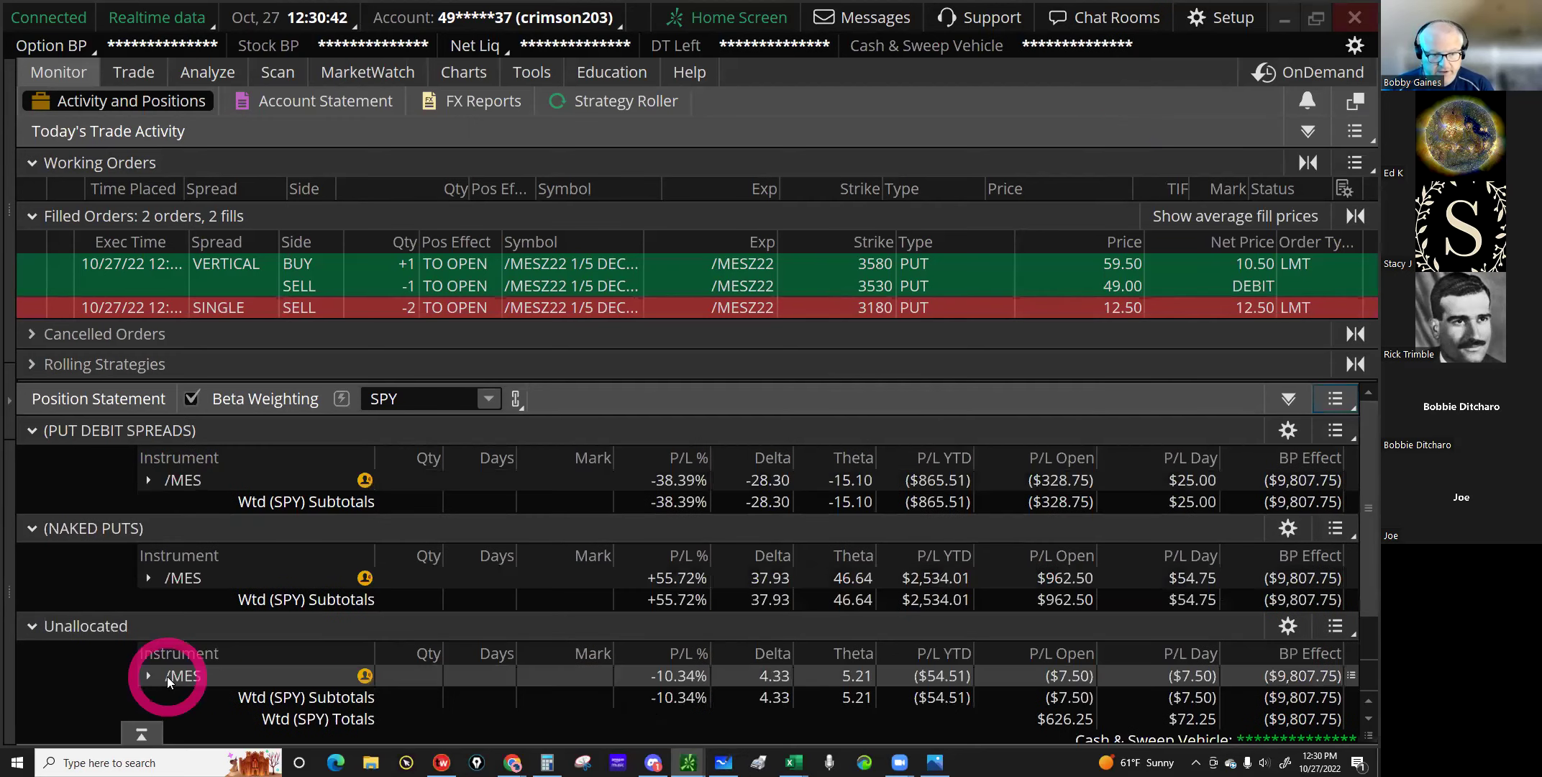
{"action": "scroll", "coordinate": [202, 684], "scroll_direction": "down", "scroll_amount": 3}
{"action": "left_click", "coordinate": [203, 690]}
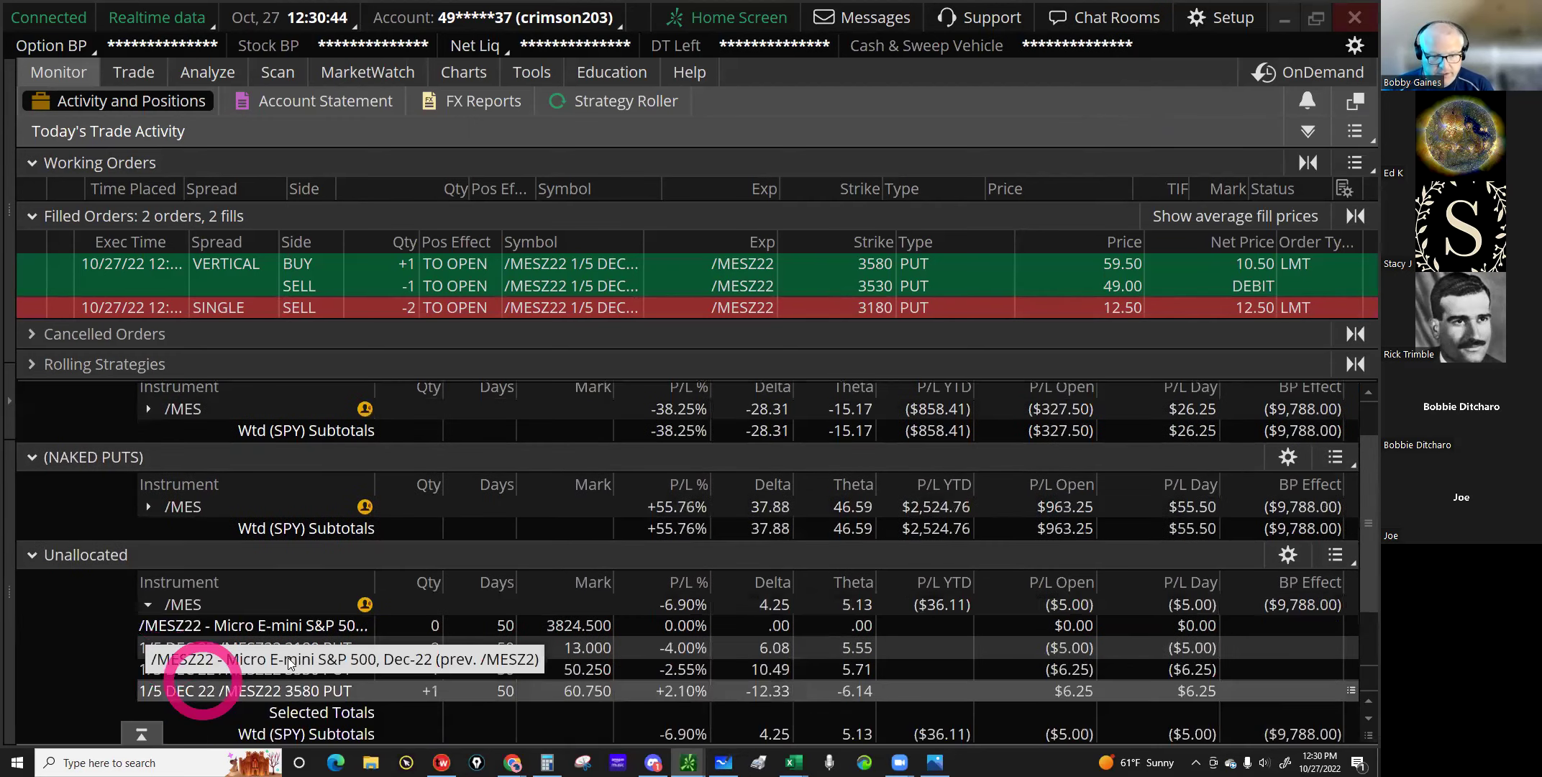
{"action": "left_click", "coordinate": [305, 648]}
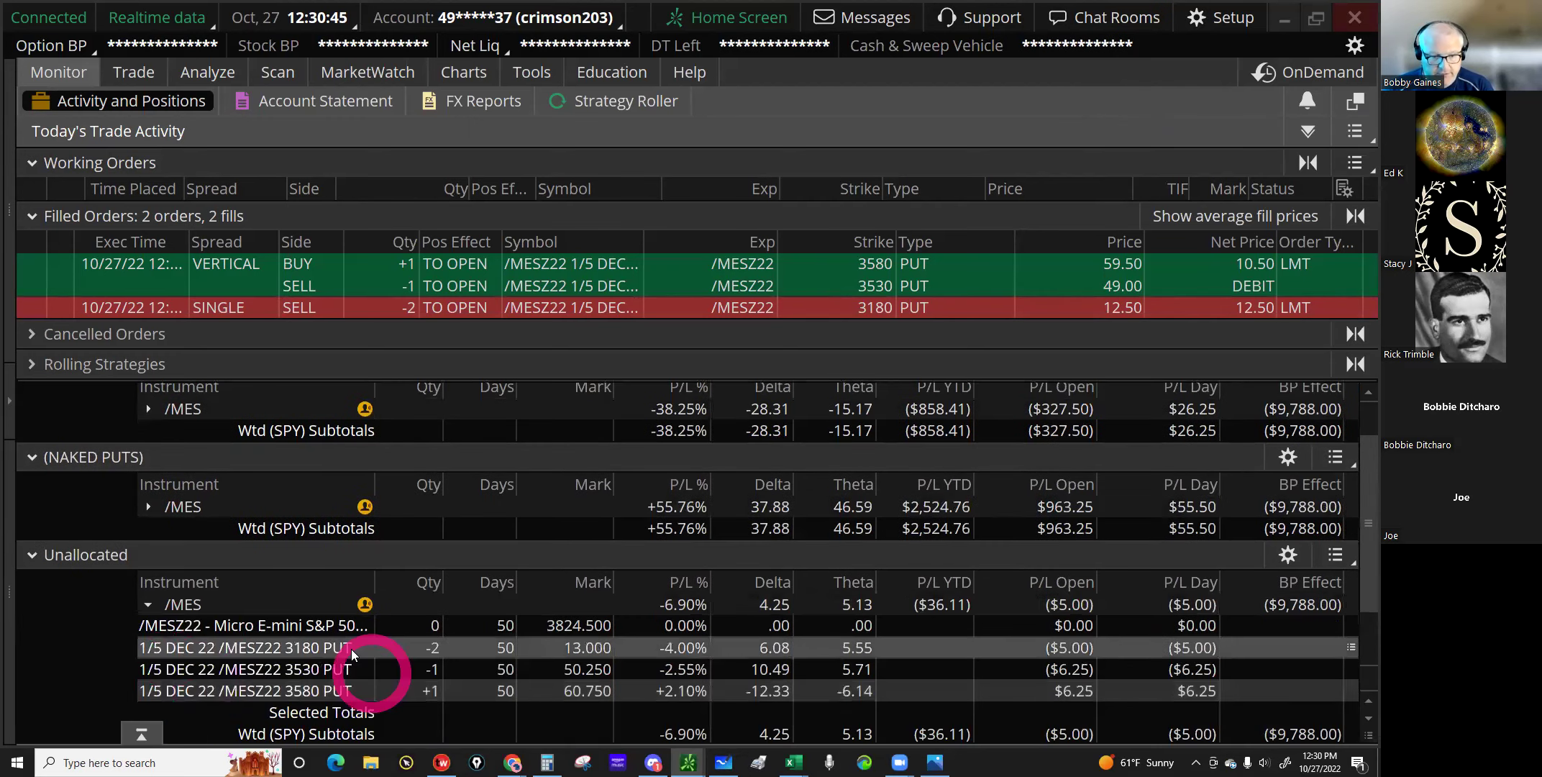
{"action": "right_click", "coordinate": [306, 647]}
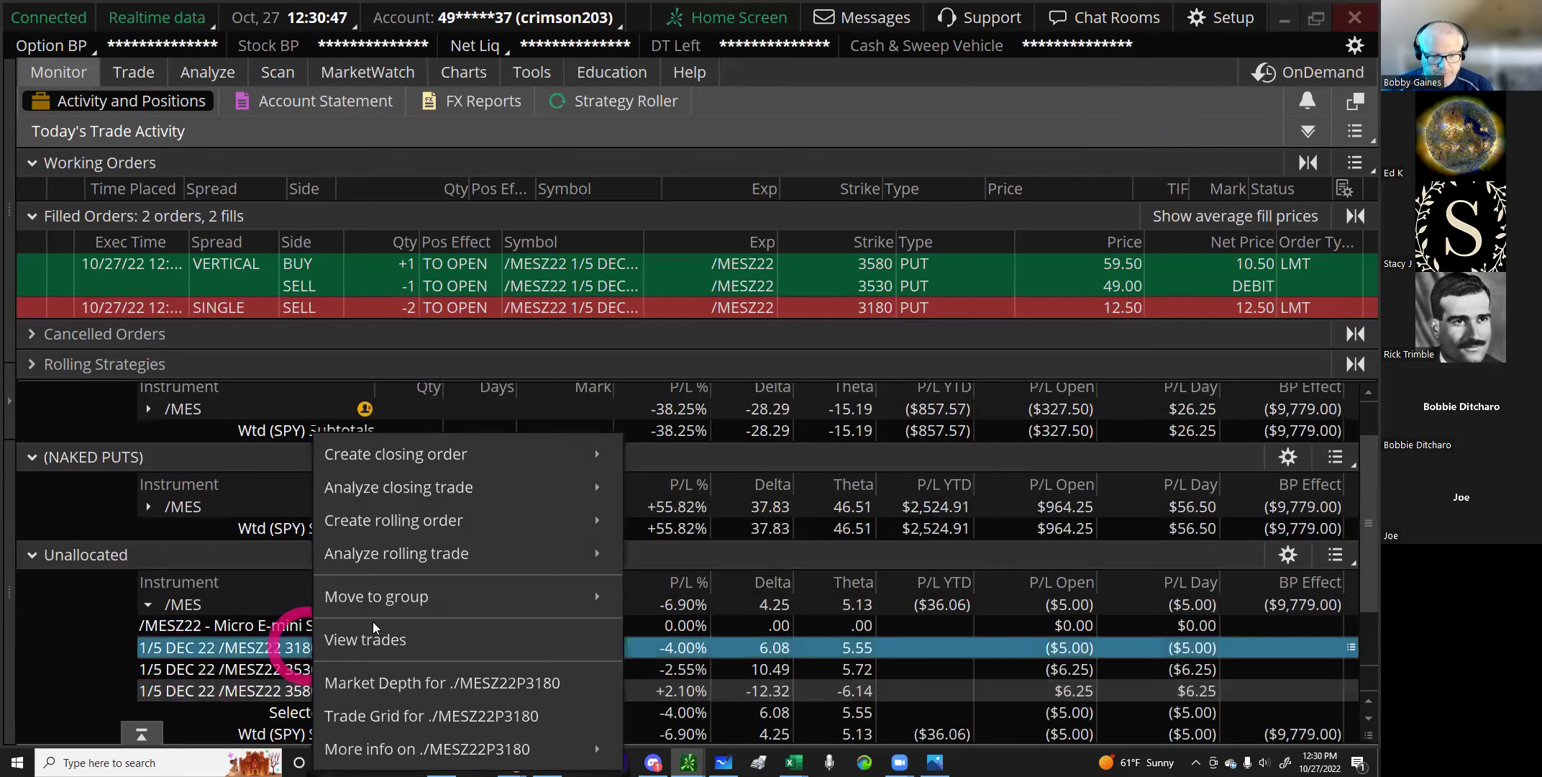
{"action": "left_click", "coordinate": [401, 606]}
{"action": "left_click", "coordinate": [733, 632]}
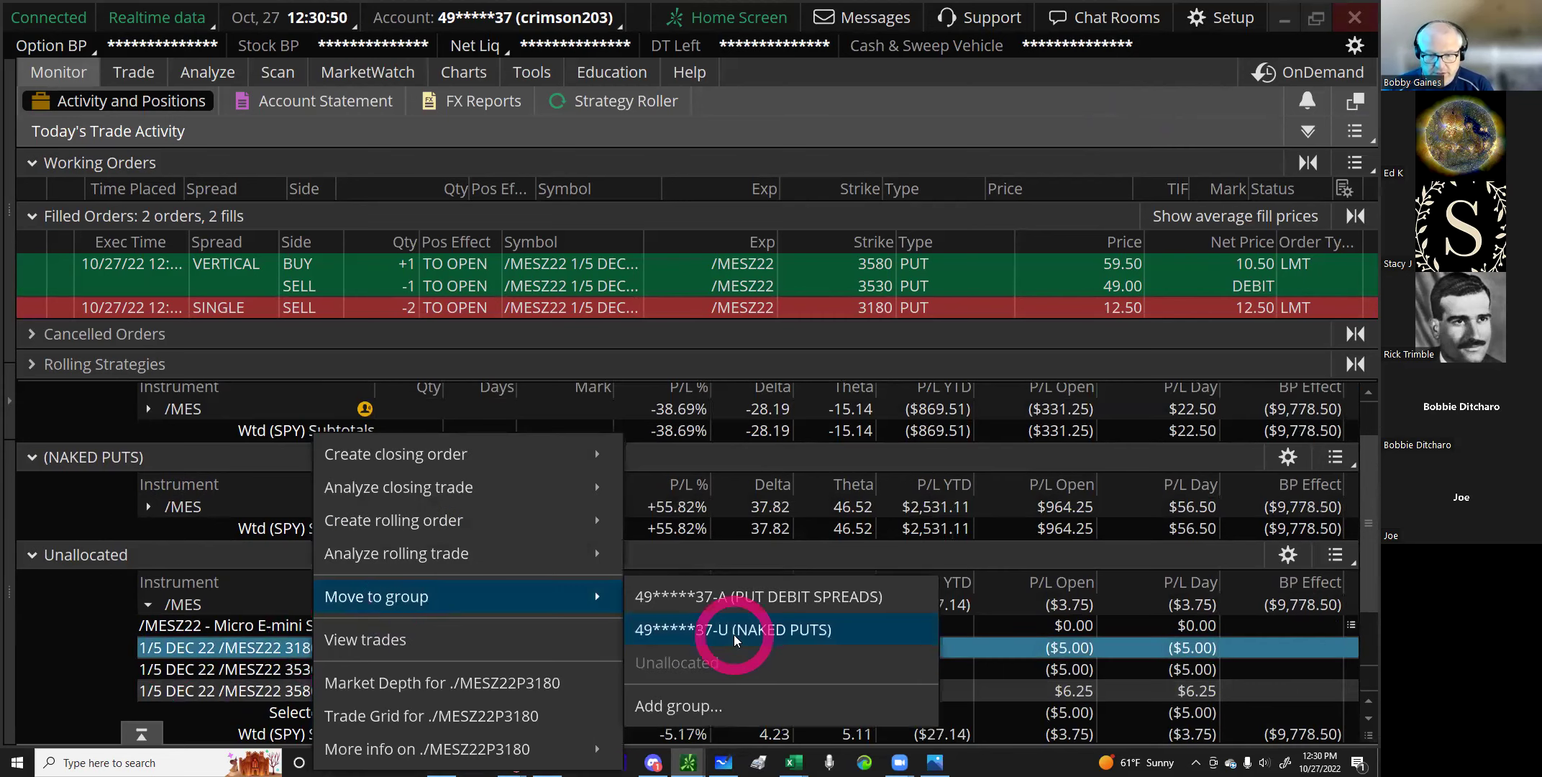
Step: Move the unallocated /MES 3530 and 3580 puts together to the PUT DEBIT SPREADS group
{"action": "left_click", "coordinate": [315, 650]}
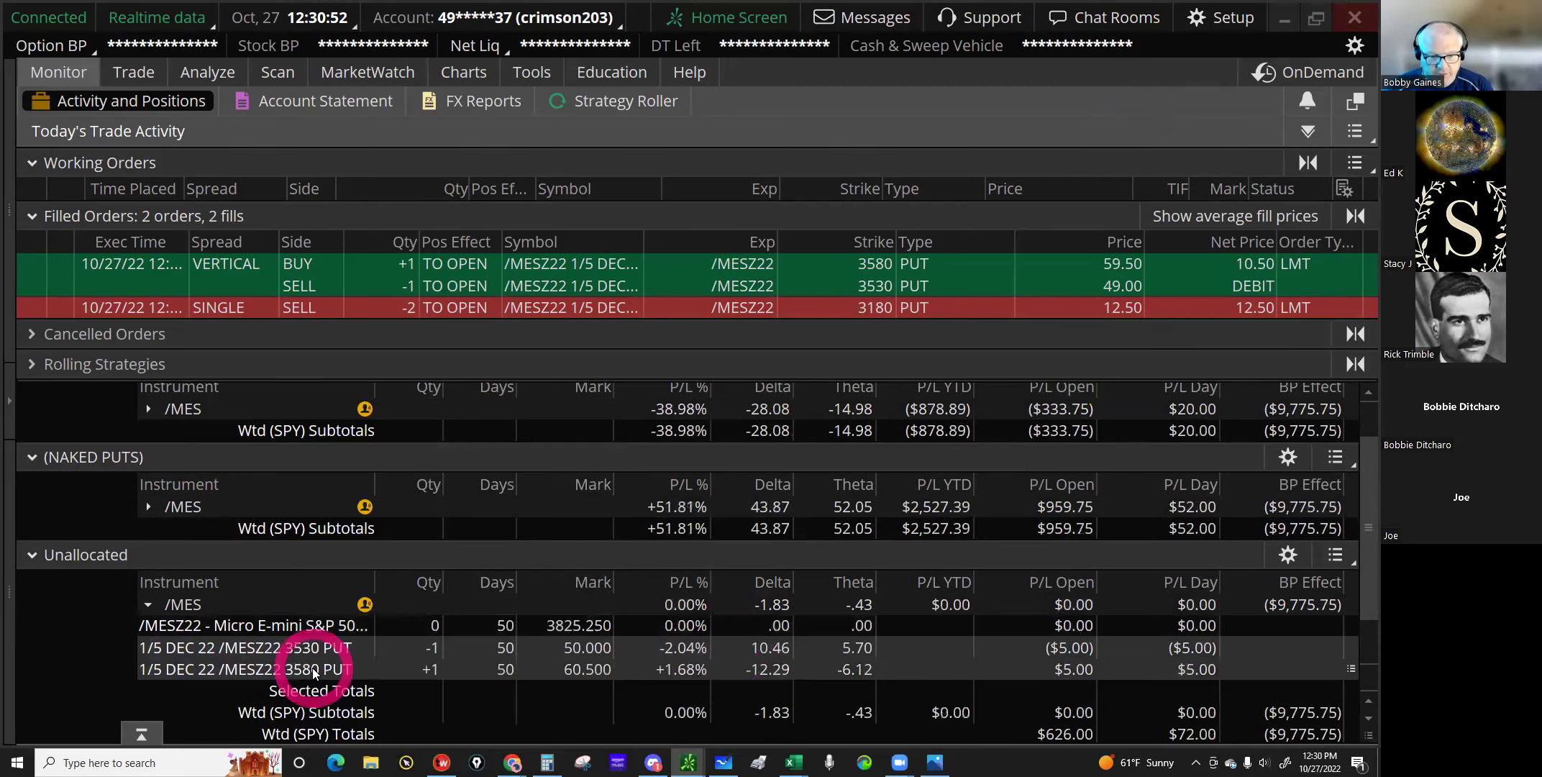
{"action": "left_click", "coordinate": [316, 667], "text": "shift"}
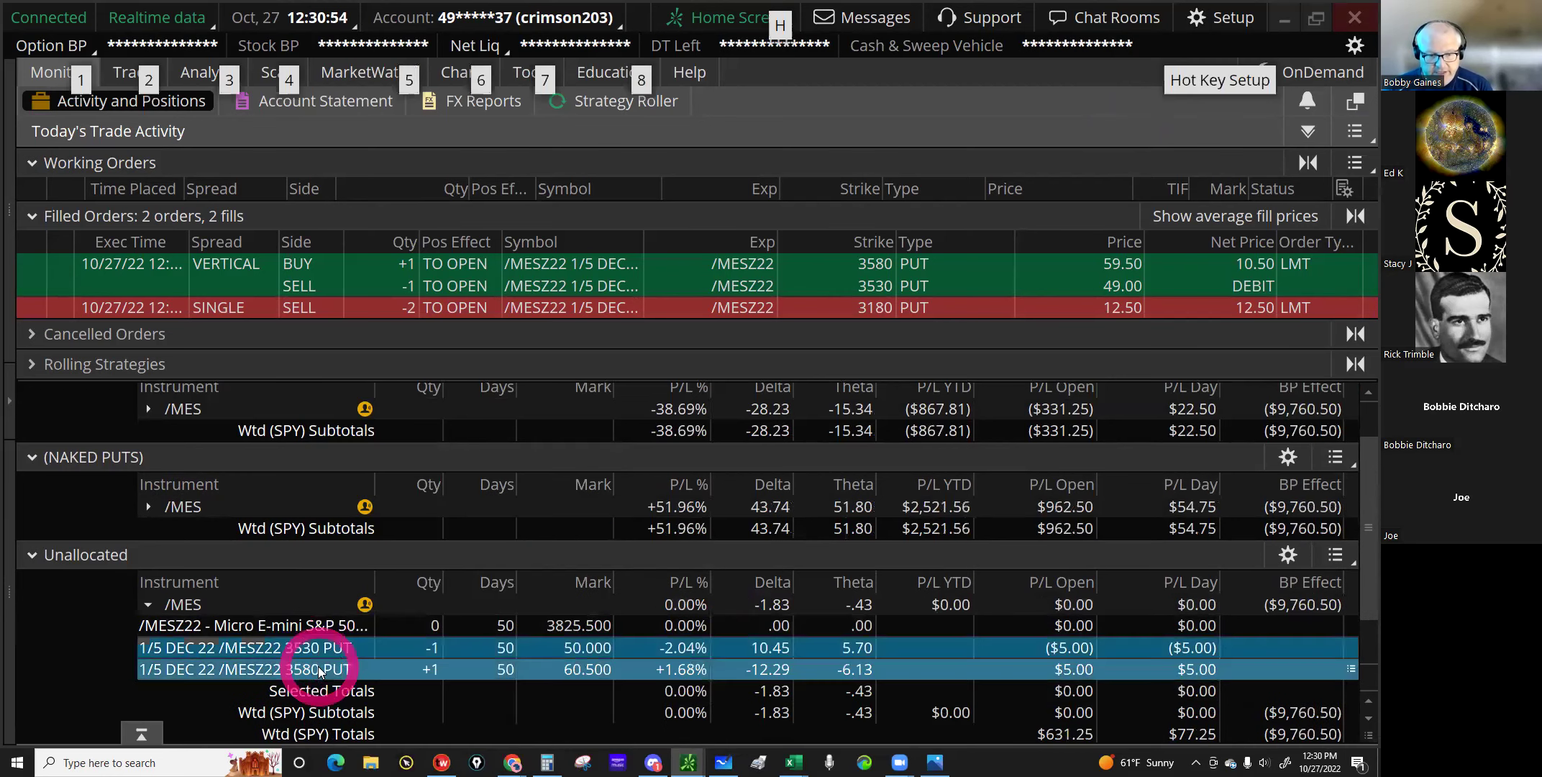
{"action": "right_click", "coordinate": [394, 604]}
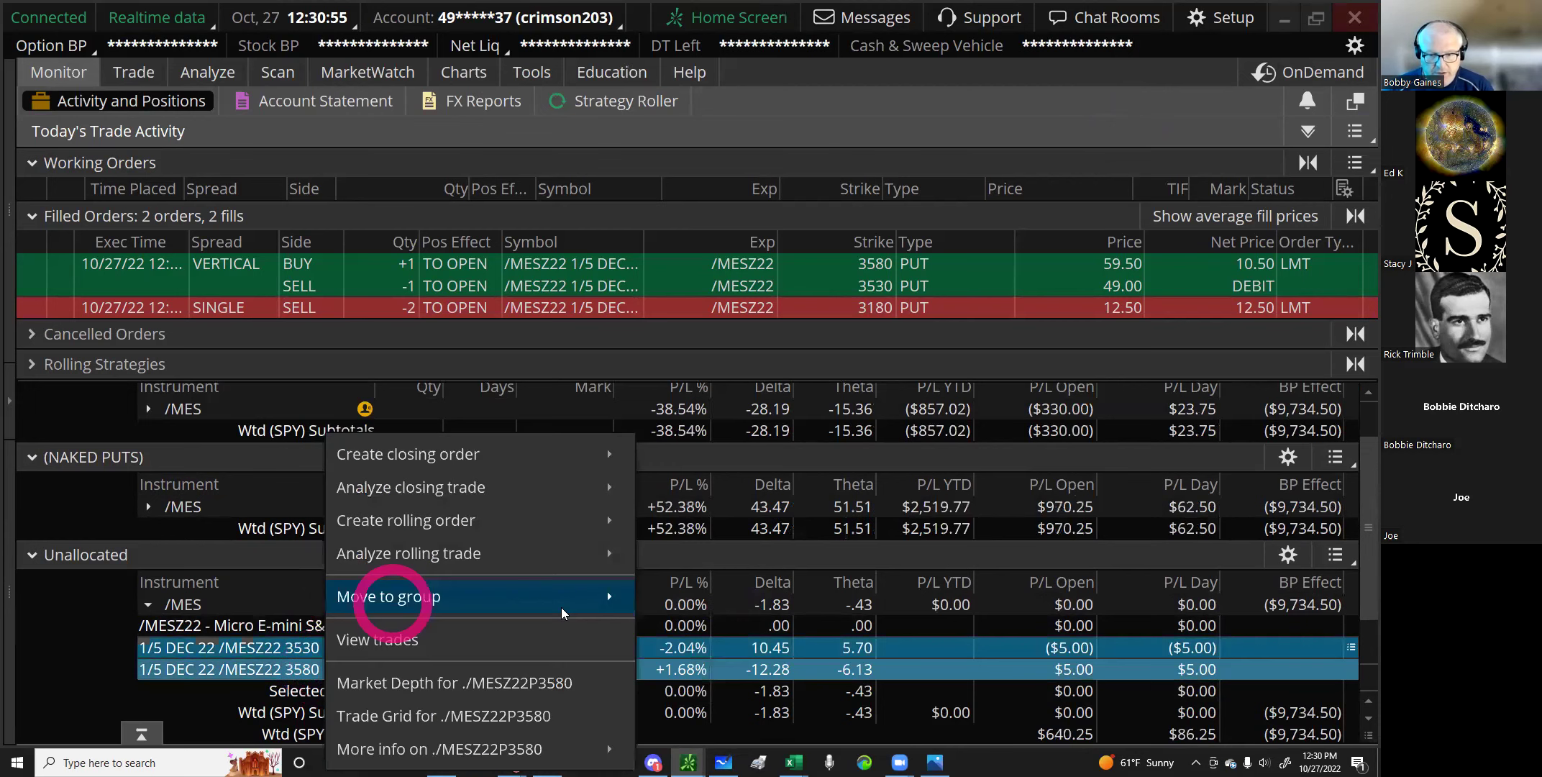
{"action": "left_click", "coordinate": [768, 601]}
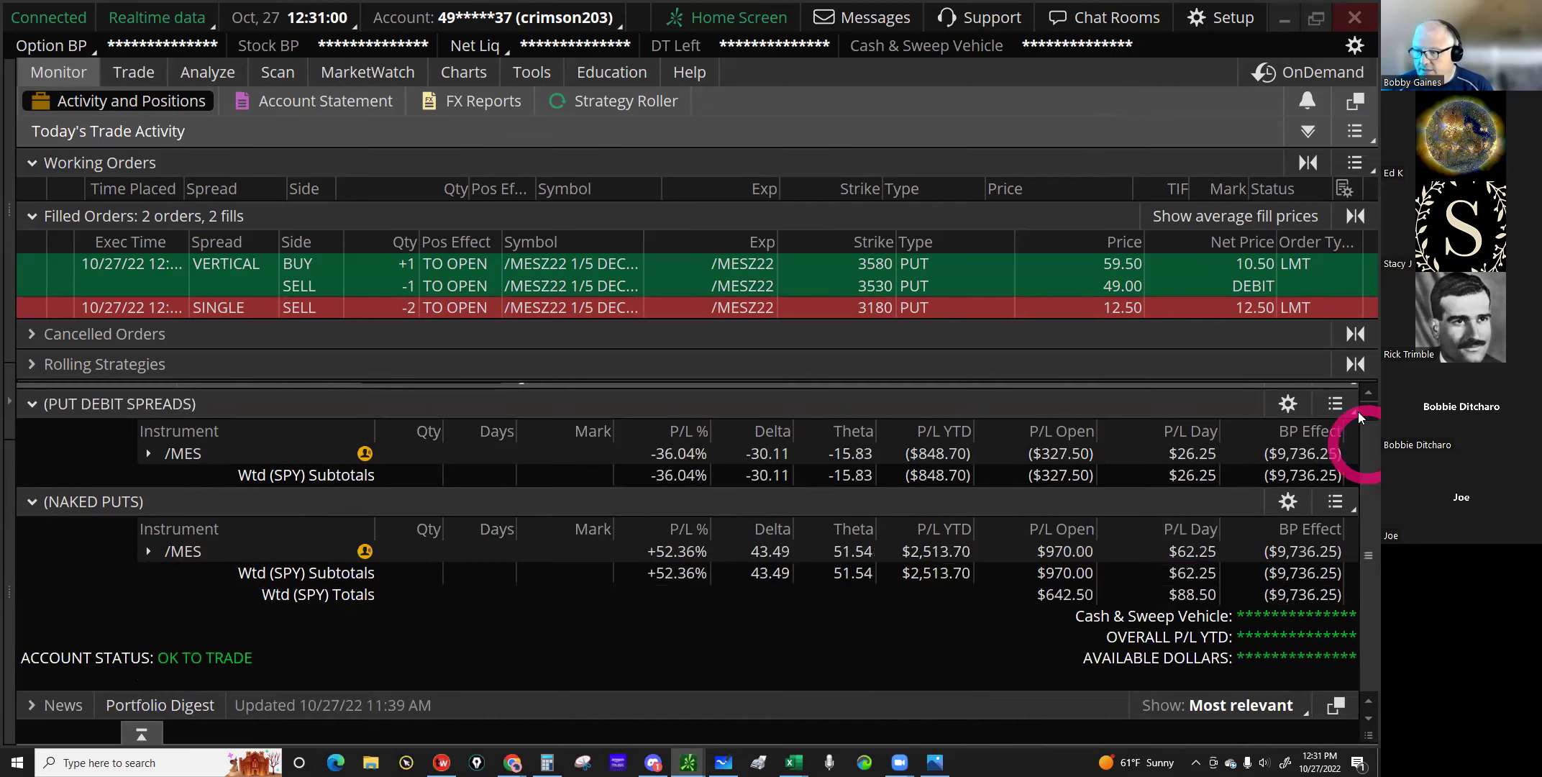
Step: Turn off the display of groups in the Position Statement and switch to the tastyworks window
{"action": "left_click", "coordinate": [1343, 398]}
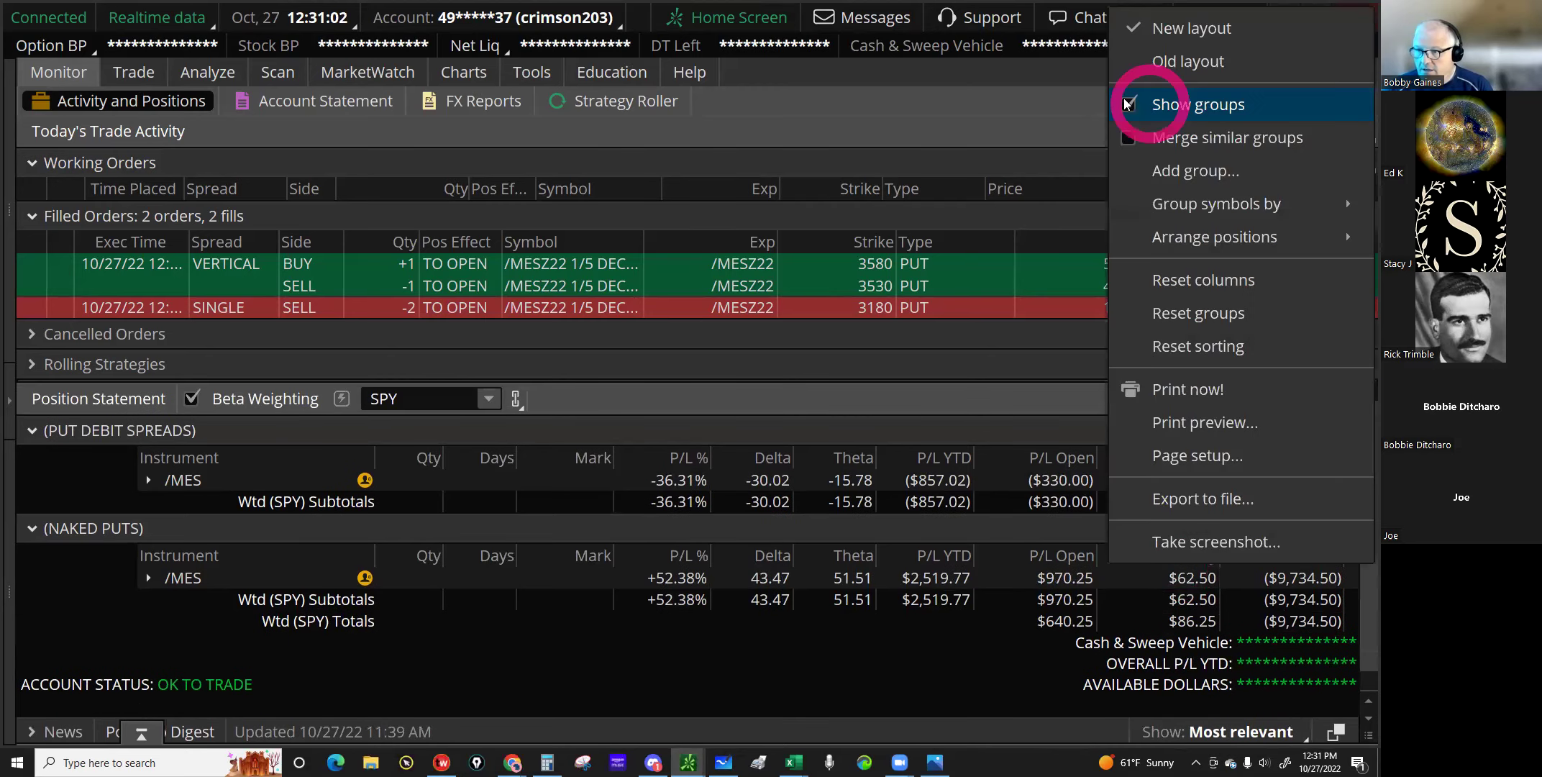
{"action": "left_click", "coordinate": [1127, 104]}
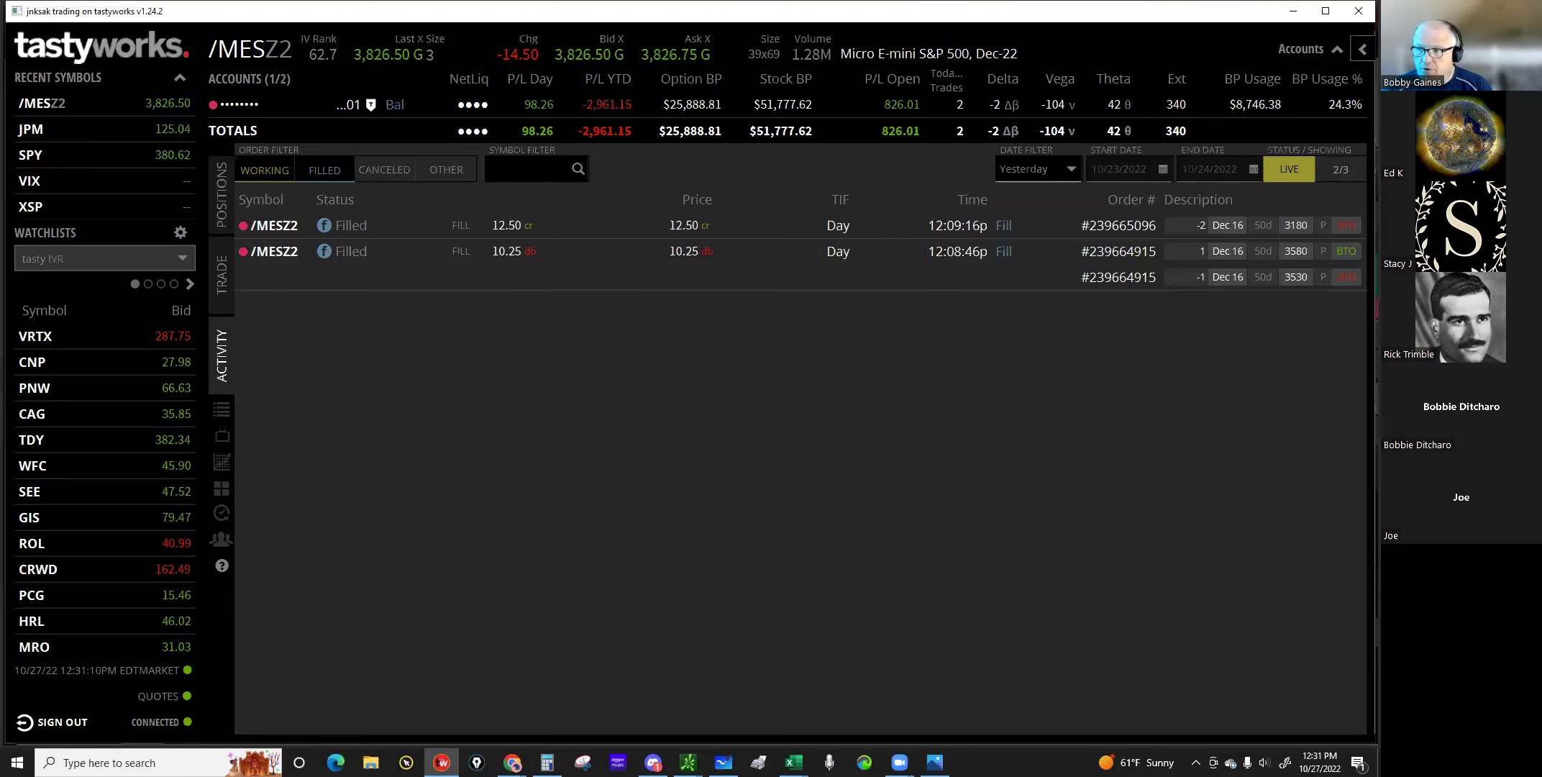
{"action": "left_click", "coordinate": [1326, 11]}
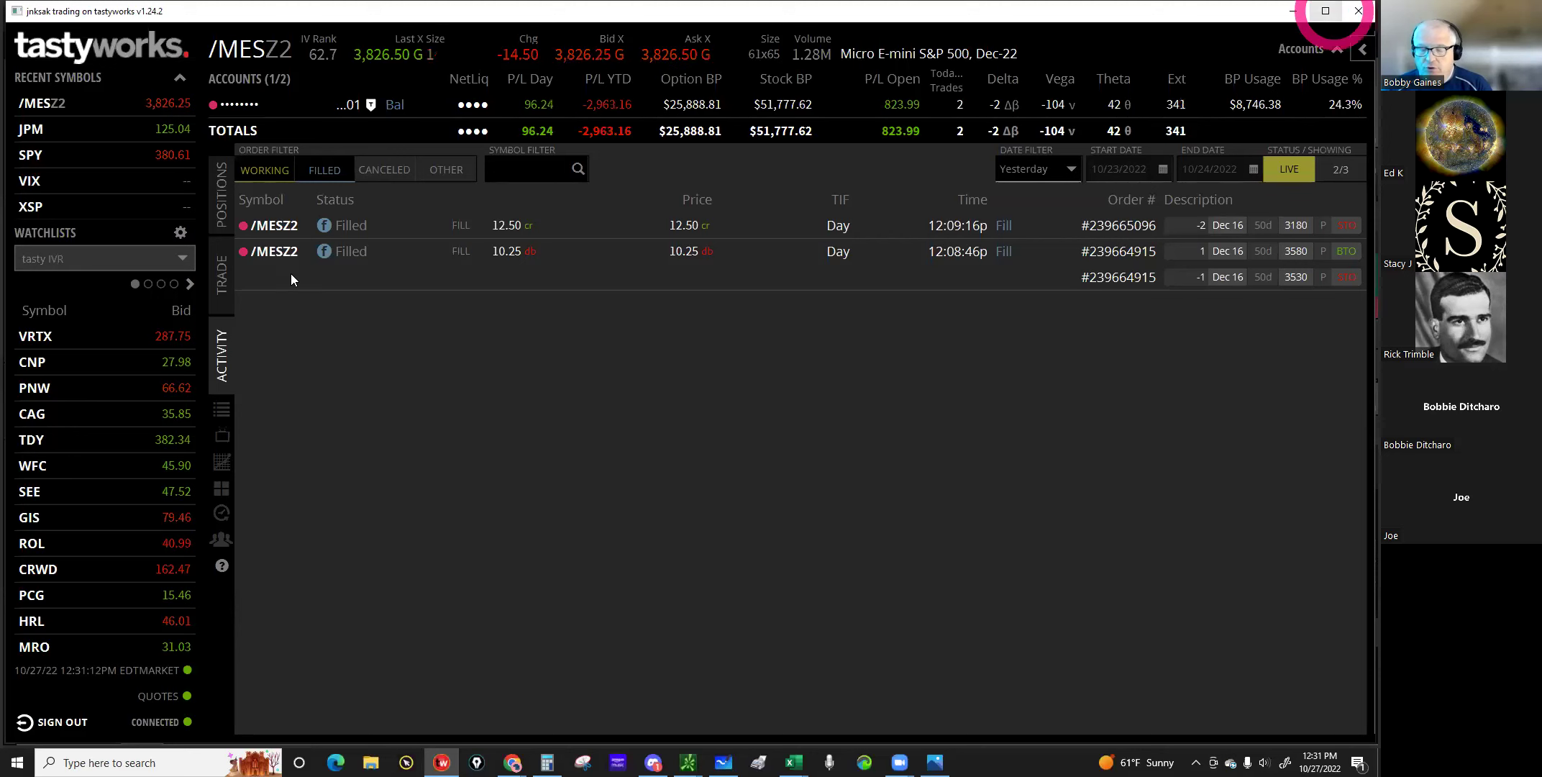
Step: Show the /MESZ2 positions as a risk curve in the Trade view with analysis mode on
{"action": "left_click", "coordinate": [251, 282]}
{"action": "left_click", "coordinate": [213, 272]}
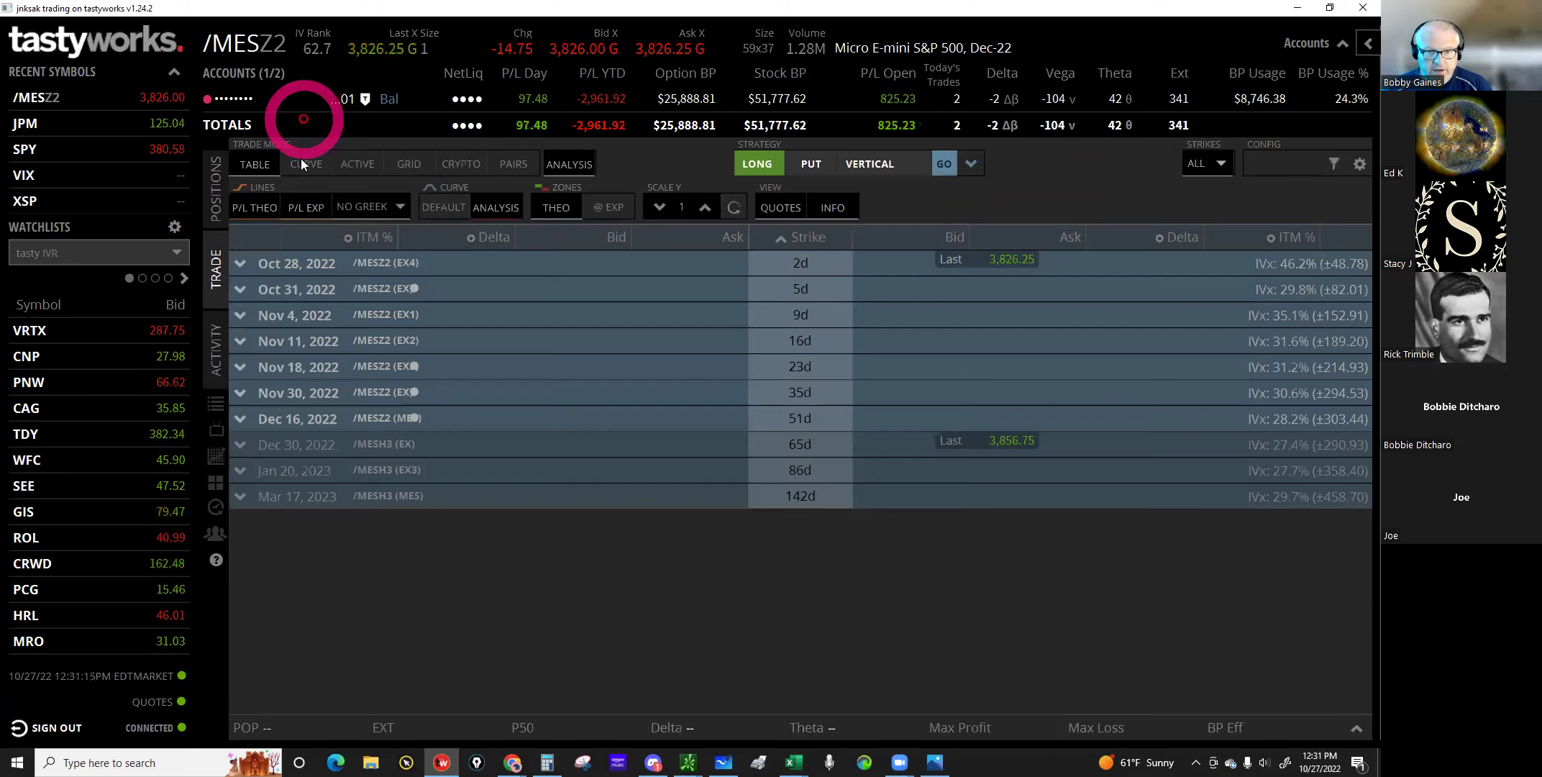
{"action": "left_click", "coordinate": [302, 165]}
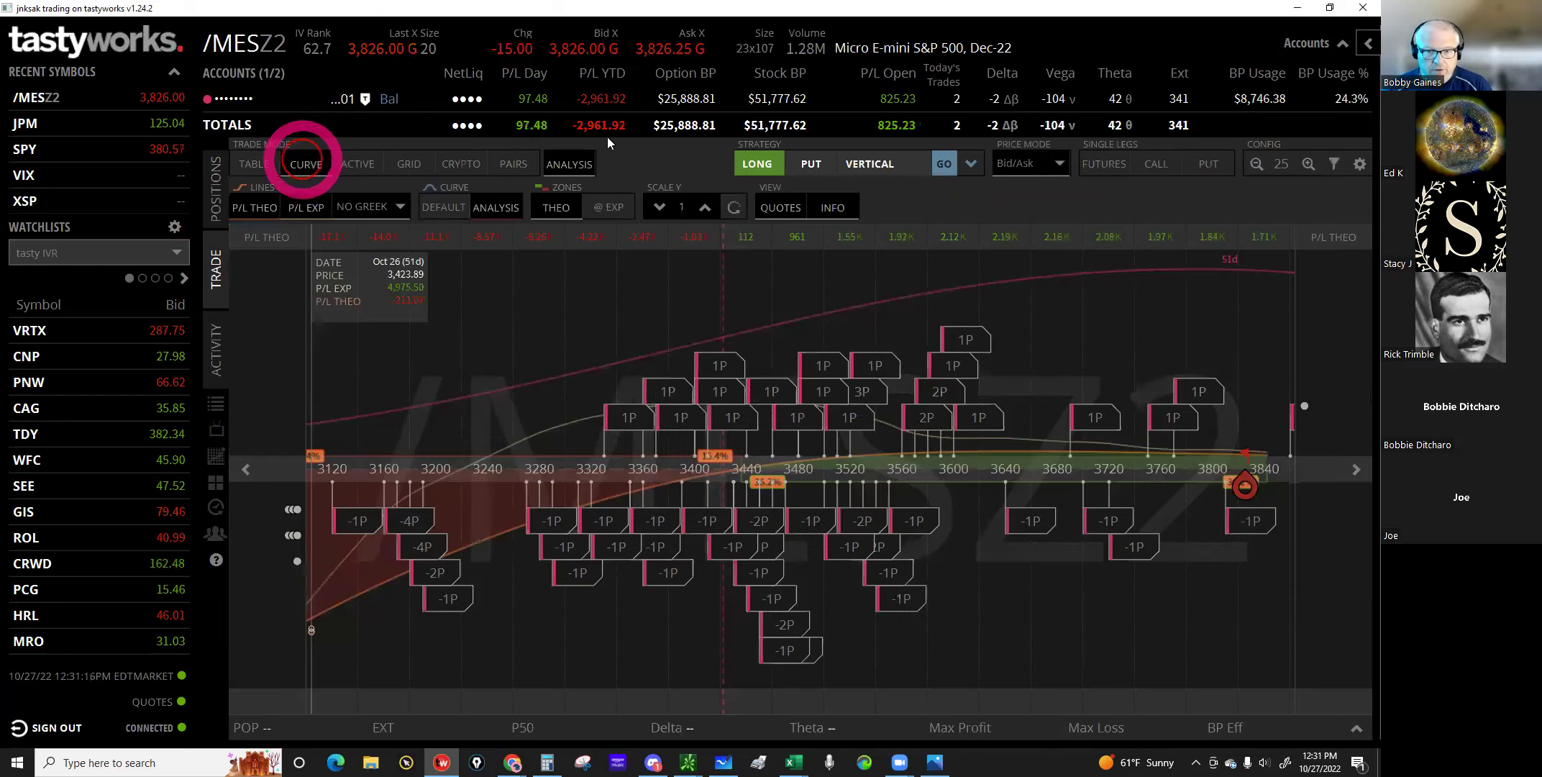
{"action": "left_click", "coordinate": [568, 164]}
Step: Deselect and reselect all /MESZ2 positions in the analysis controls so every position counts in the curve
{"action": "left_click", "coordinate": [1367, 43]}
{"action": "left_click", "coordinate": [1055, 128]}
{"action": "left_click", "coordinate": [1055, 129]}
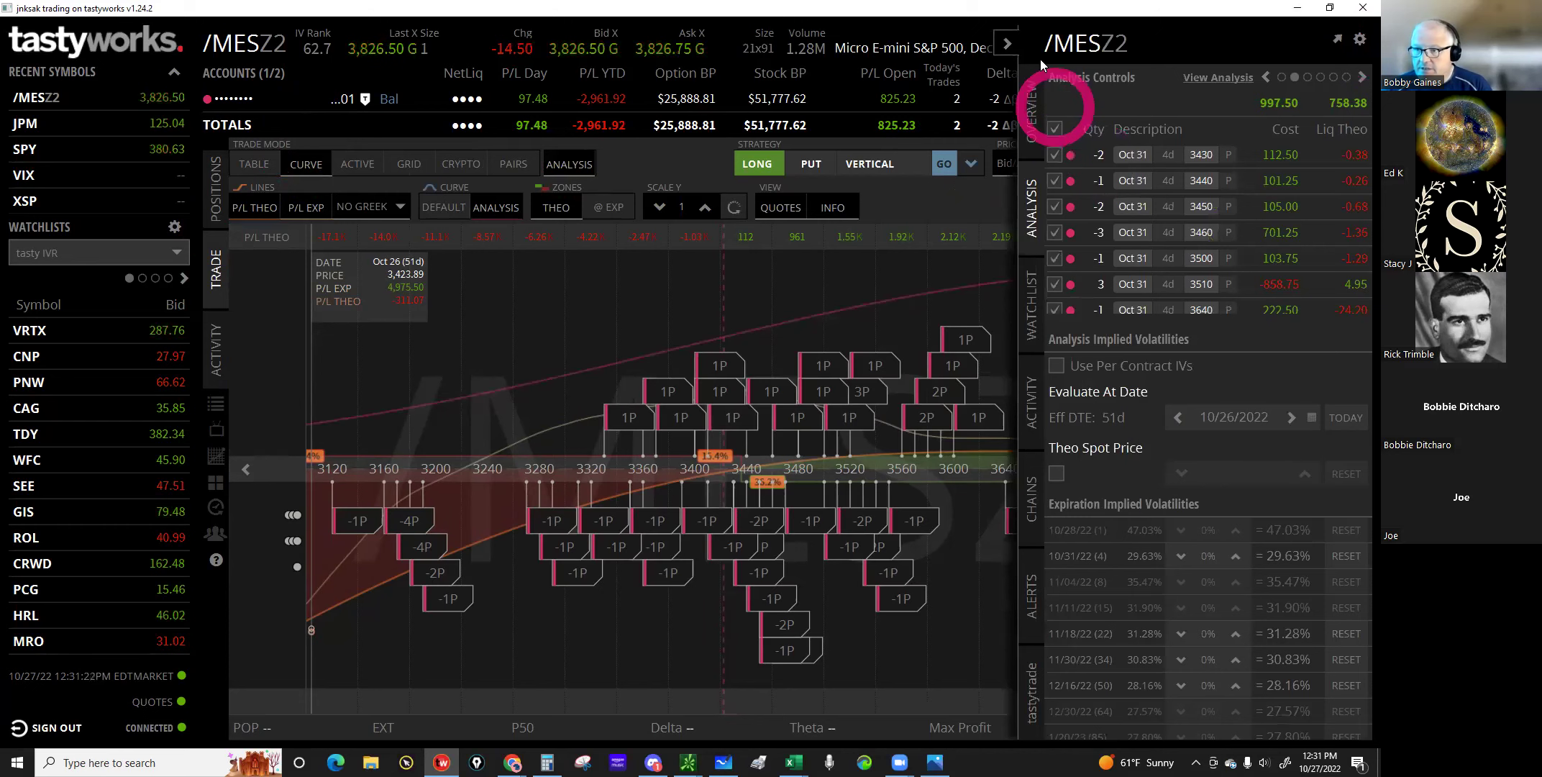
{"action": "left_click", "coordinate": [1005, 43]}
Step: Examine the theoretical profit curve at prices between about 3530 and 3830, including the current /MESZ2 price
{"action": "left_click", "coordinate": [715, 367]}
{"action": "left_click", "coordinate": [769, 469]}
{"action": "left_click", "coordinate": [436, 495]}
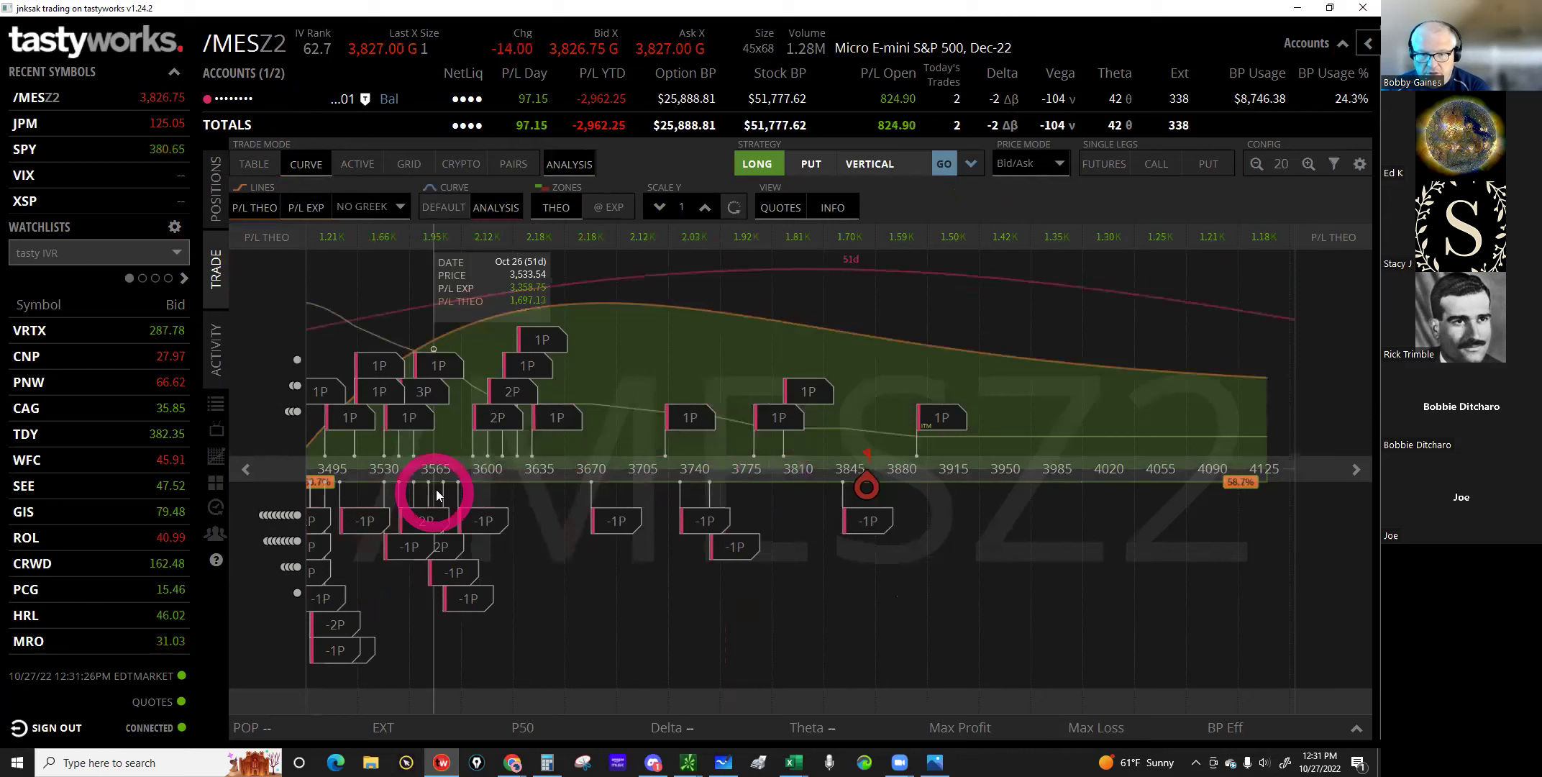
{"action": "left_click", "coordinate": [628, 361]}
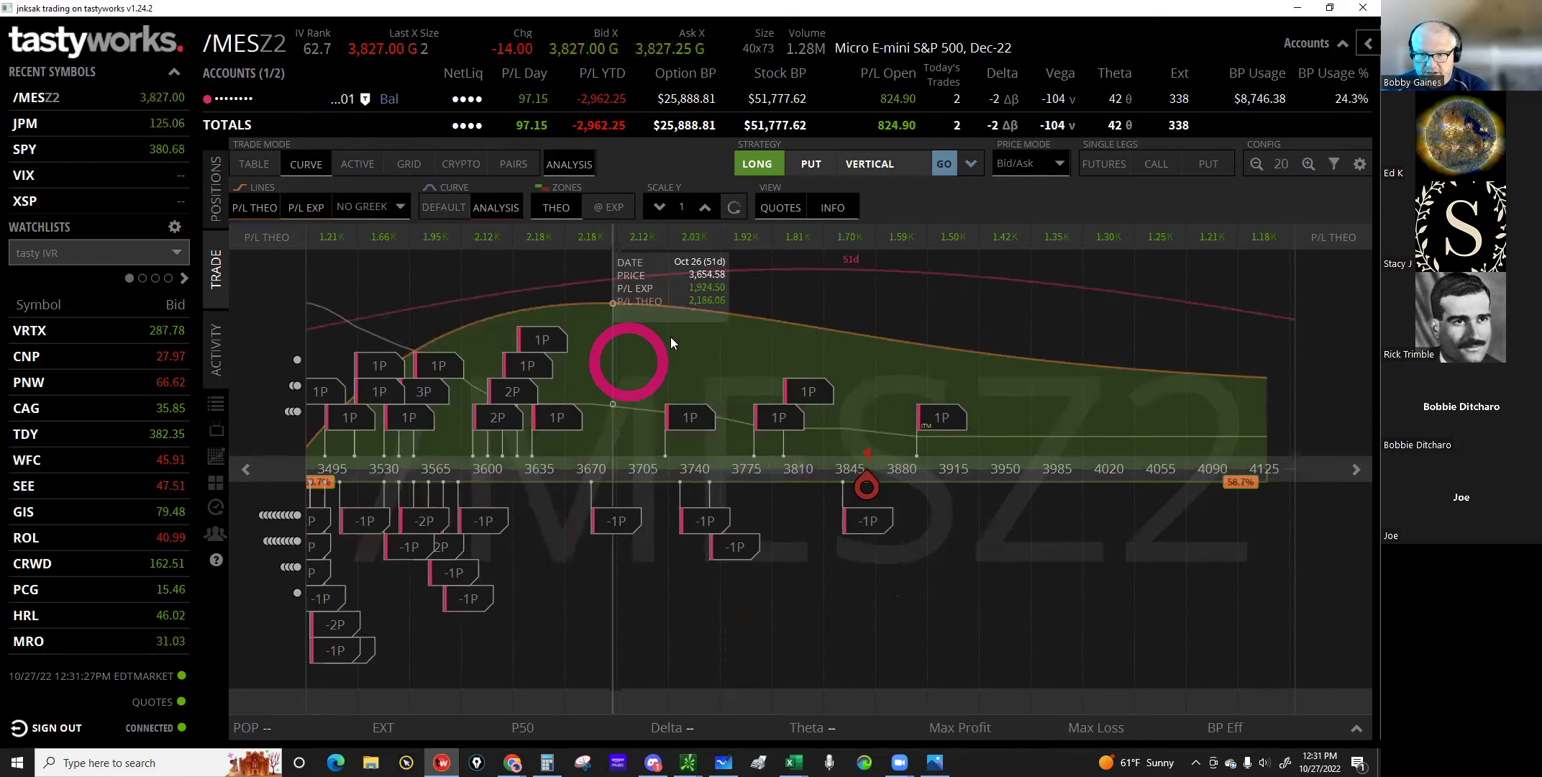
{"action": "left_click", "coordinate": [821, 295]}
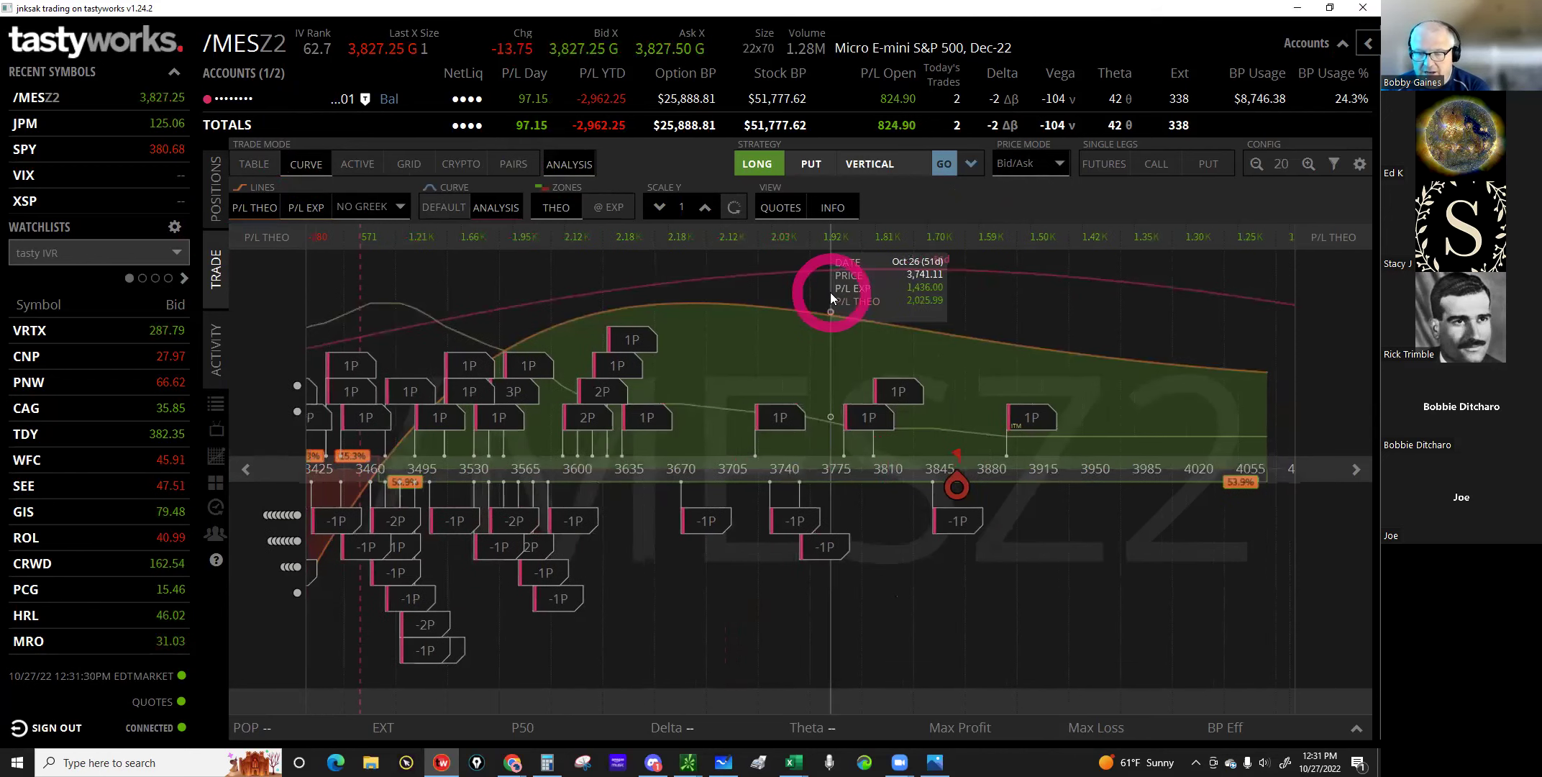
{"action": "left_click_drag", "start_coordinate": [830, 291], "coordinate": [721, 357]}
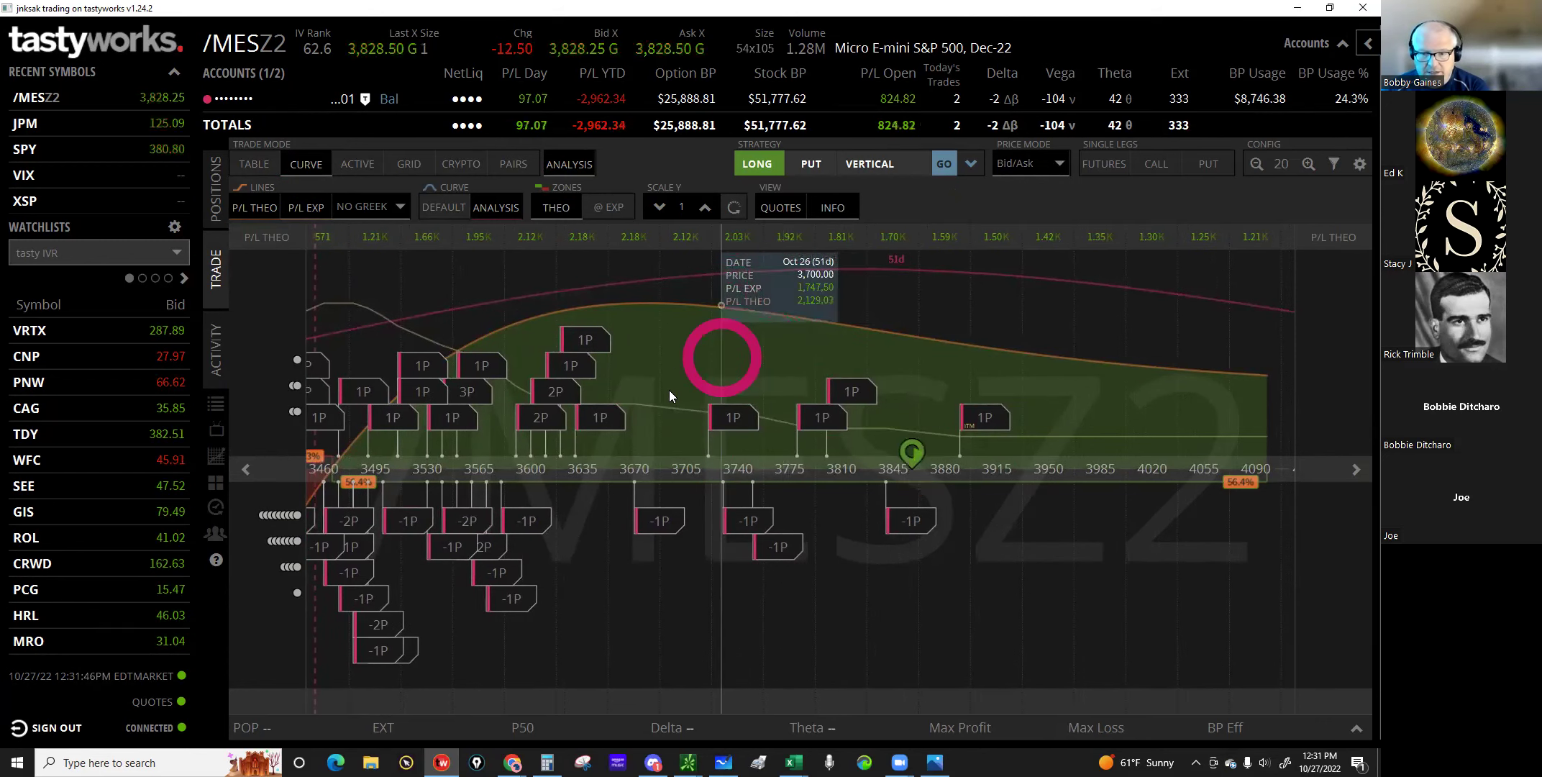
{"action": "left_click", "coordinate": [875, 446]}
{"action": "left_click", "coordinate": [917, 457]}
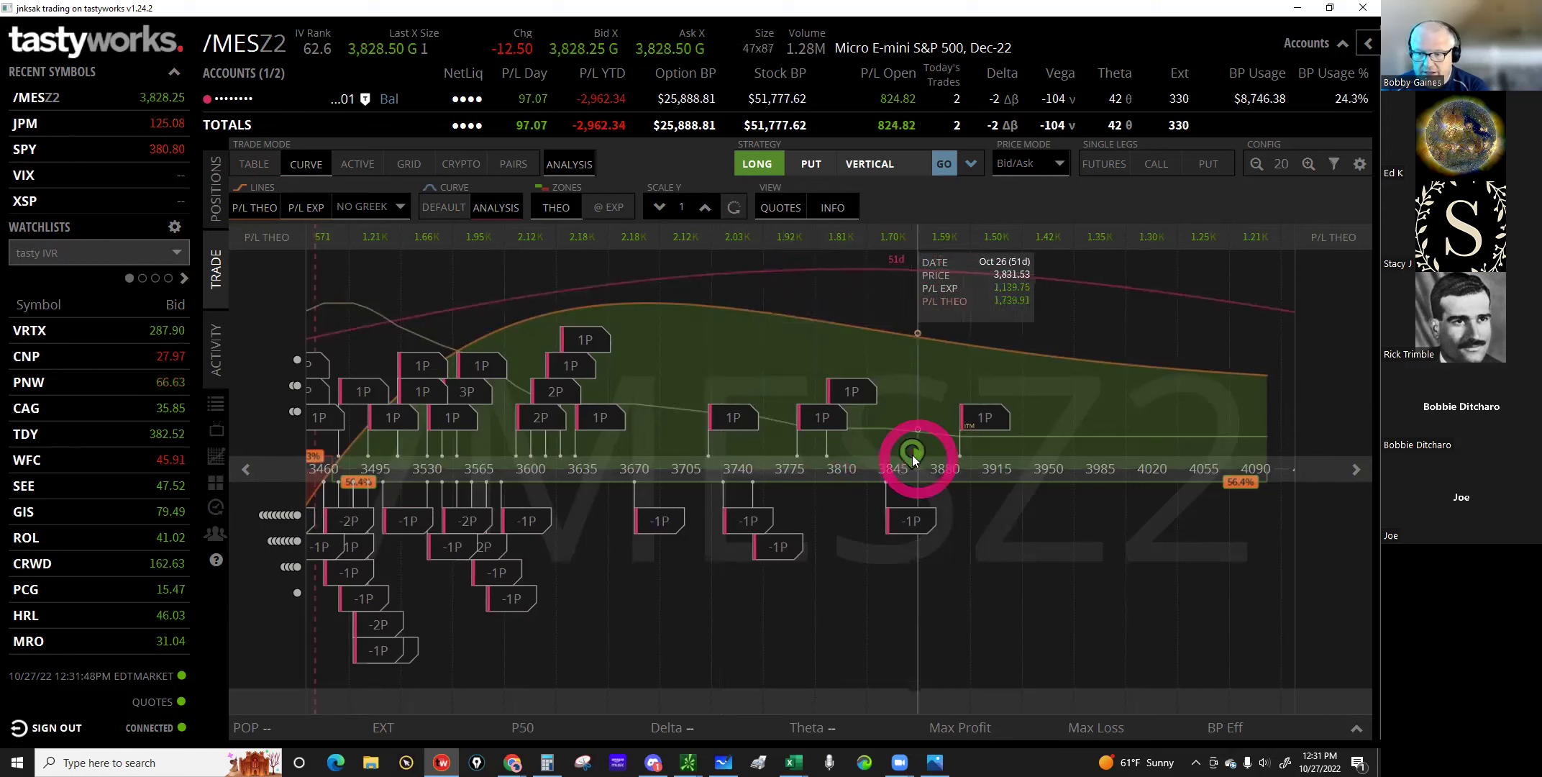
{"action": "left_click_drag", "start_coordinate": [913, 455], "coordinate": [912, 454]}
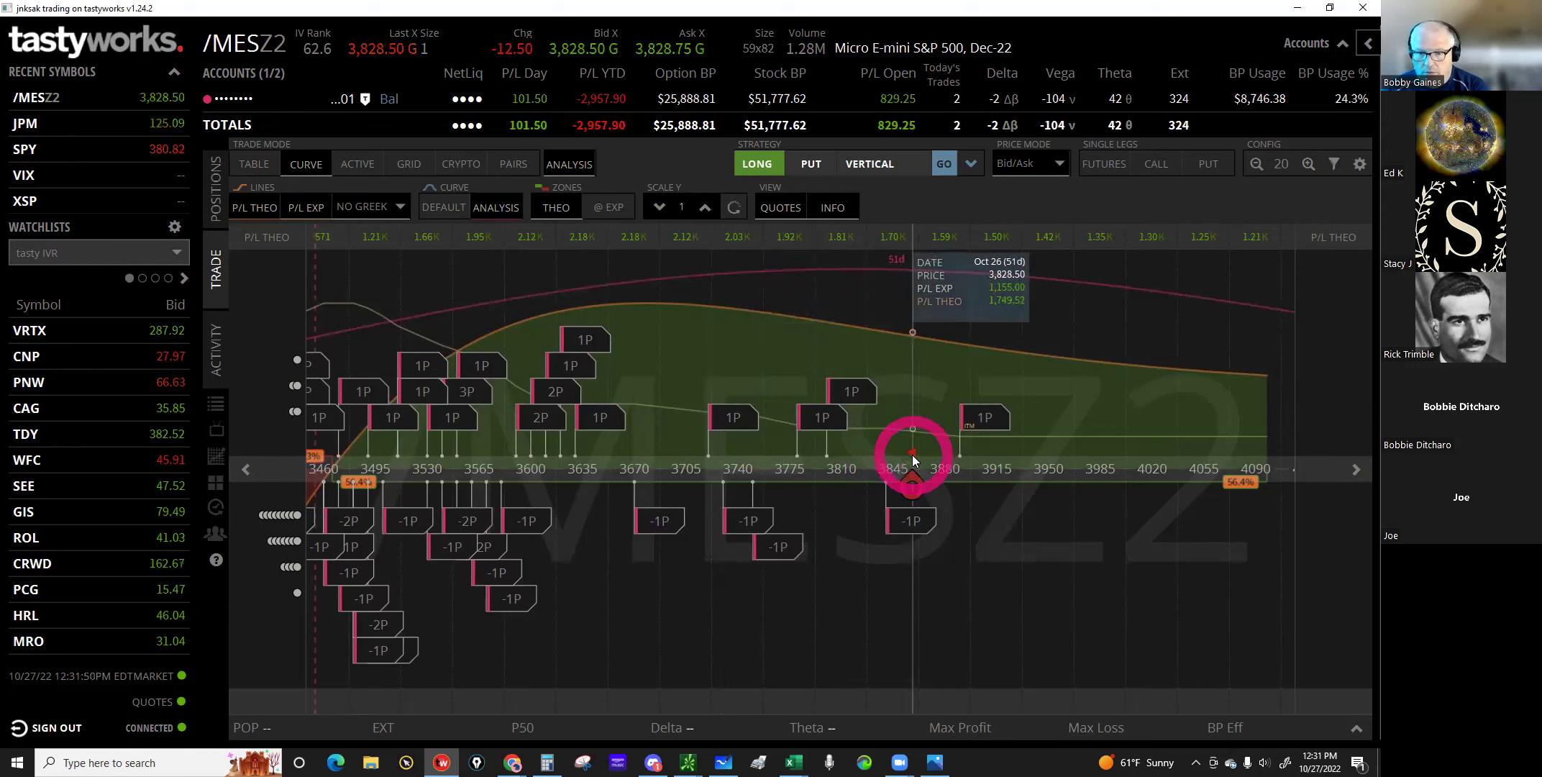
{"action": "left_click", "coordinate": [752, 448]}
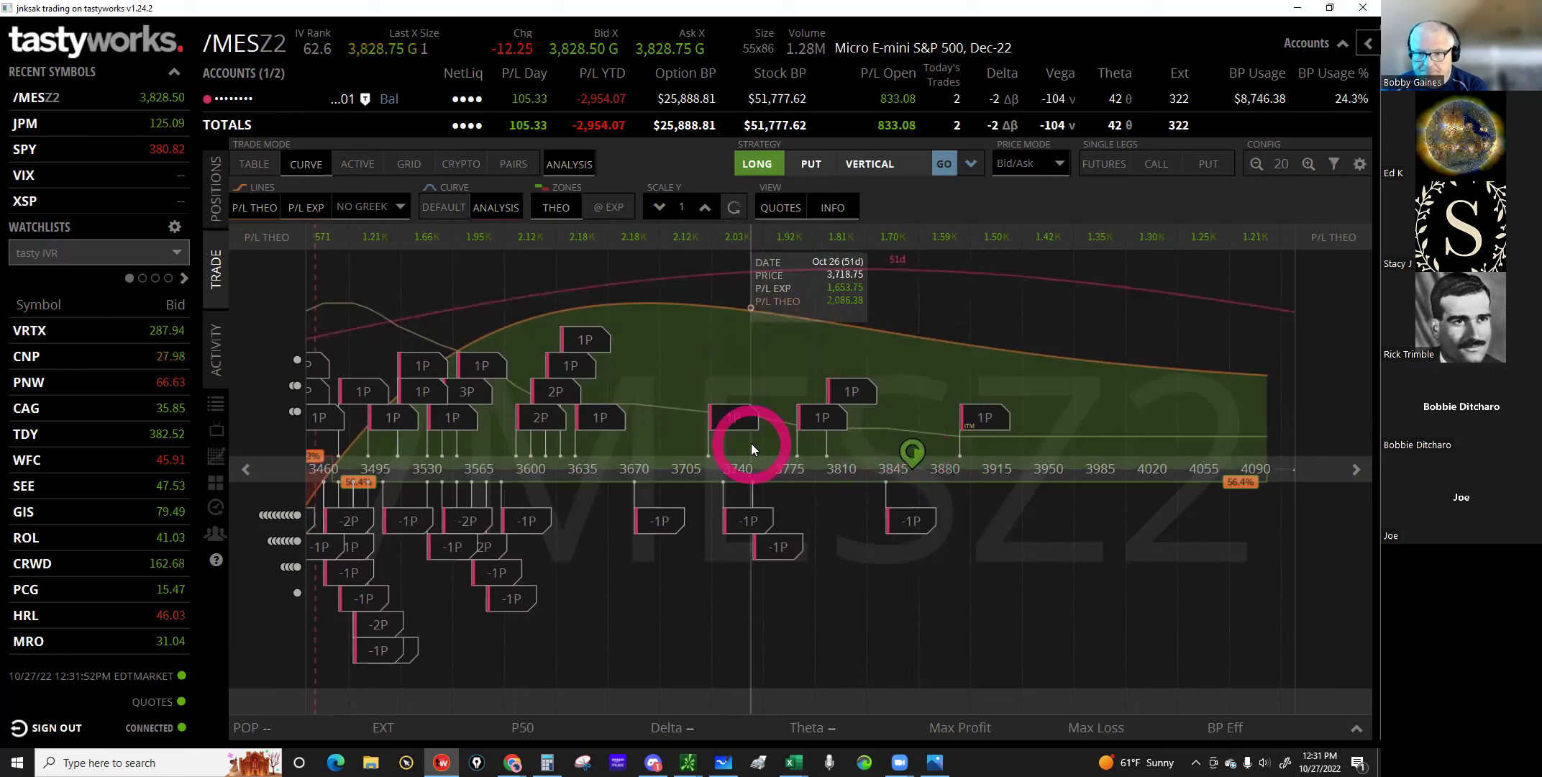
{"action": "left_click", "coordinate": [708, 363]}
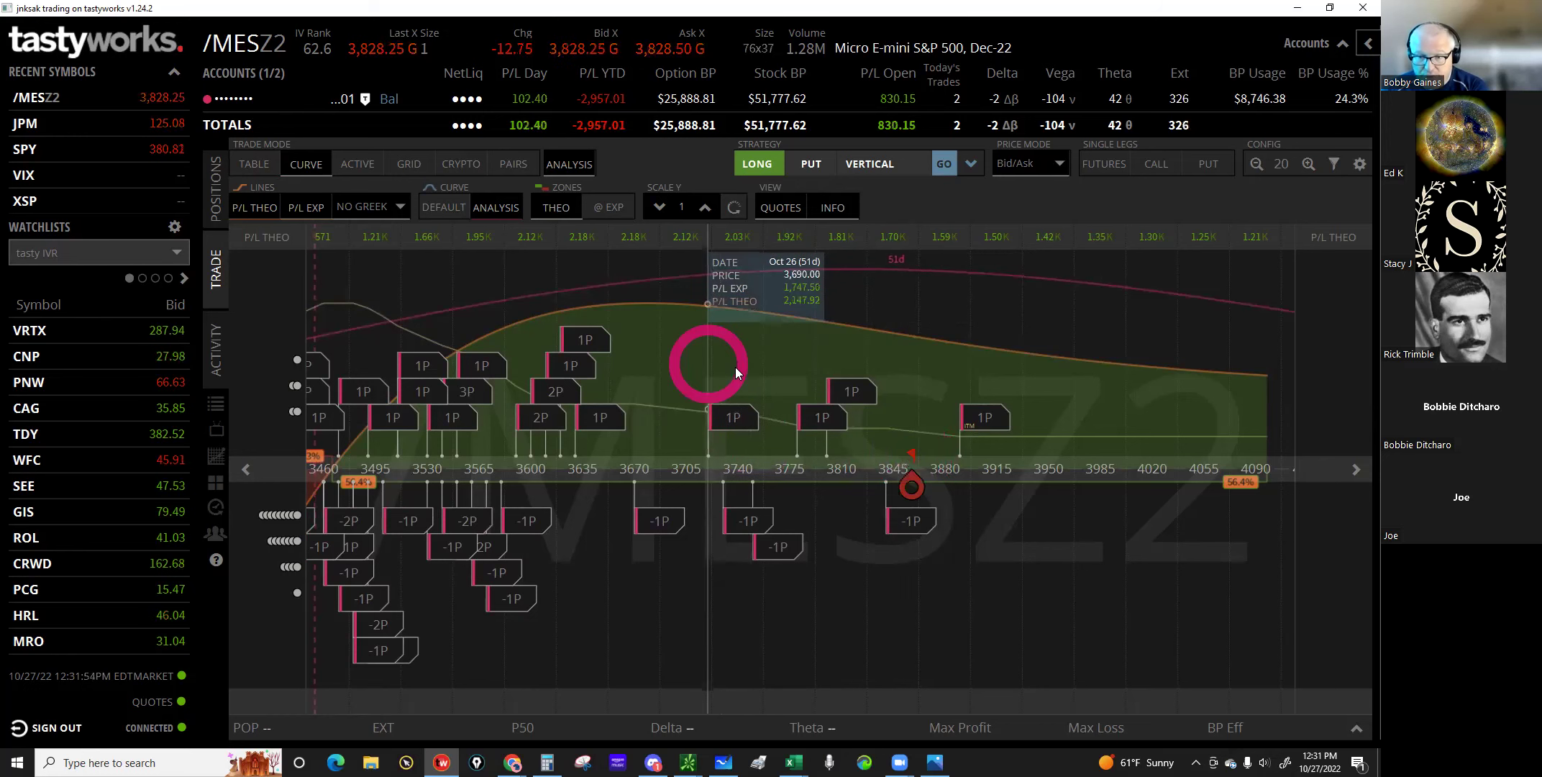
{"action": "left_click", "coordinate": [751, 317]}
{"action": "left_click", "coordinate": [806, 321]}
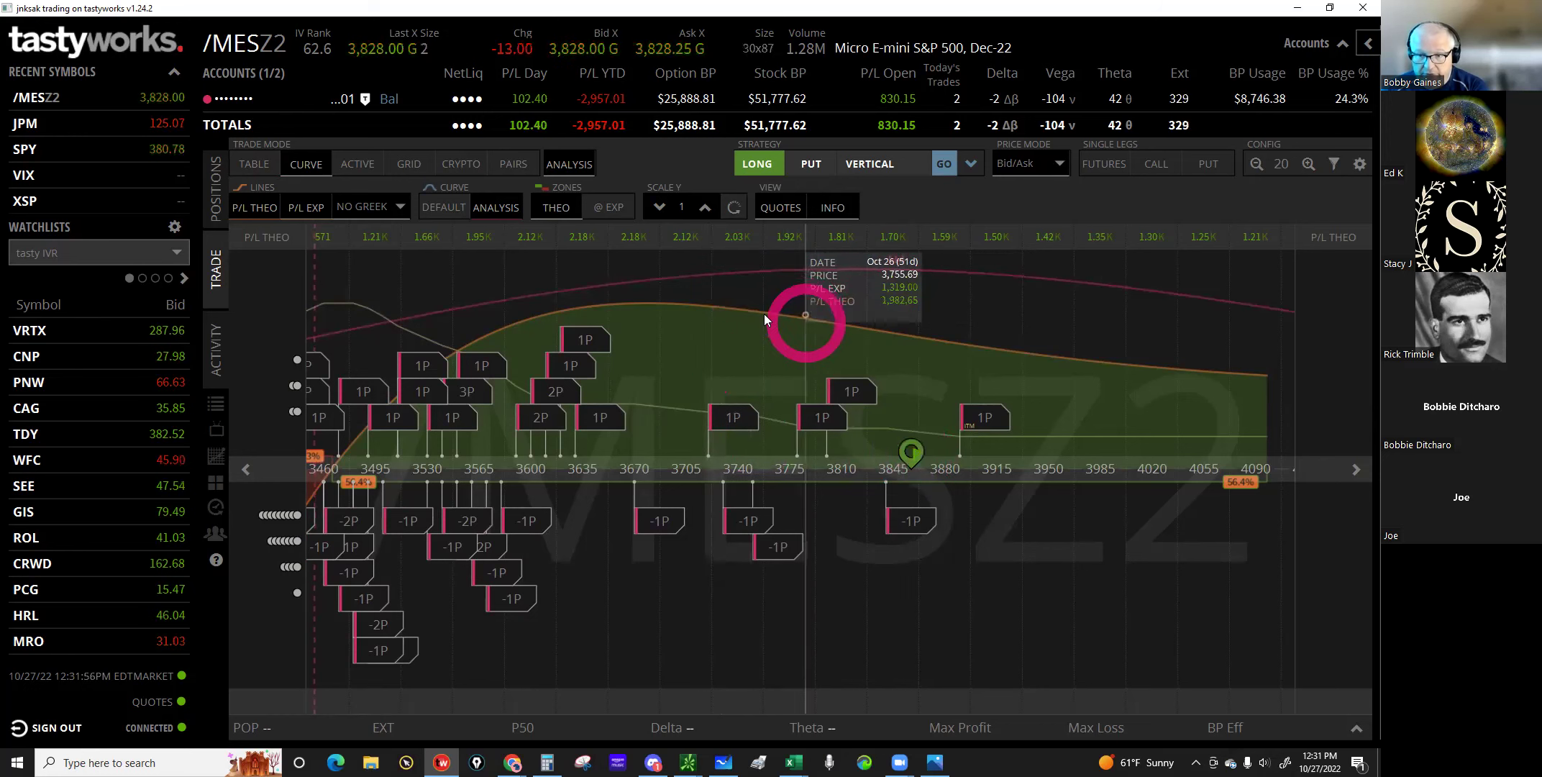
{"action": "left_click", "coordinate": [564, 329]}
{"action": "left_click", "coordinate": [550, 214]}
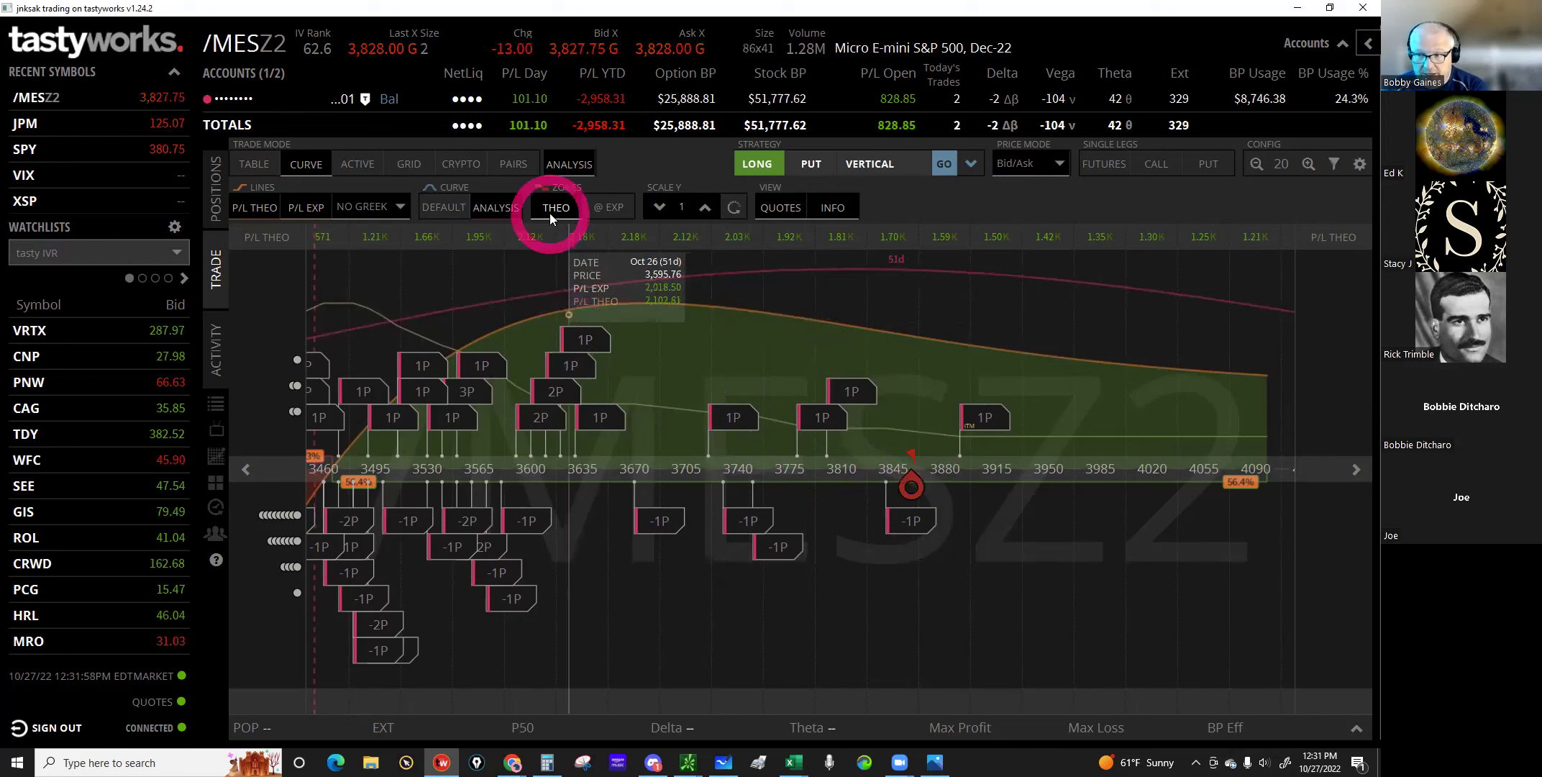
Step: Set the analysis evaluation date to today, 10/27/2022
{"action": "left_click", "coordinate": [1358, 49]}
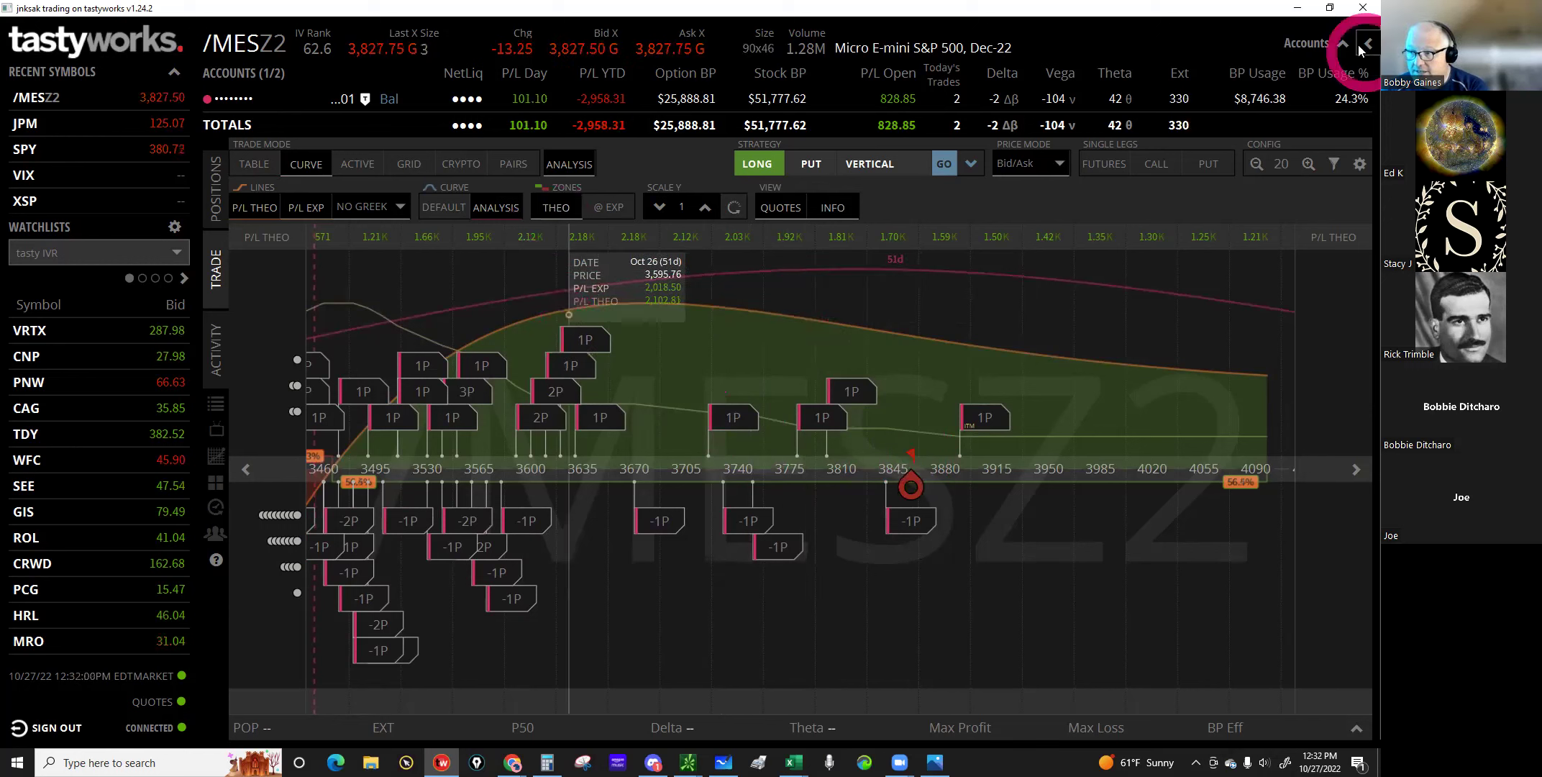
{"action": "left_click", "coordinate": [1339, 419]}
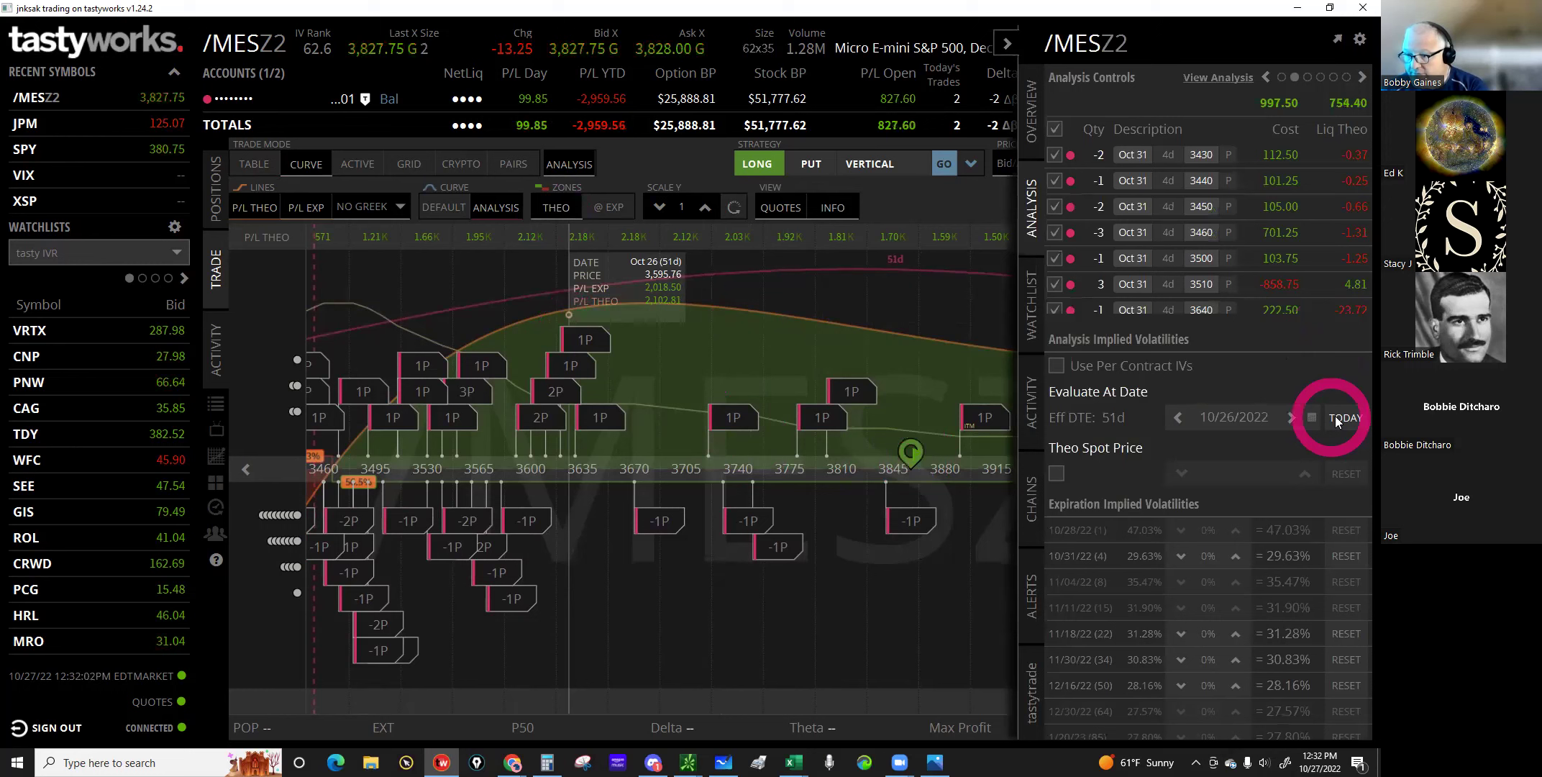
{"action": "left_click", "coordinate": [1007, 45]}
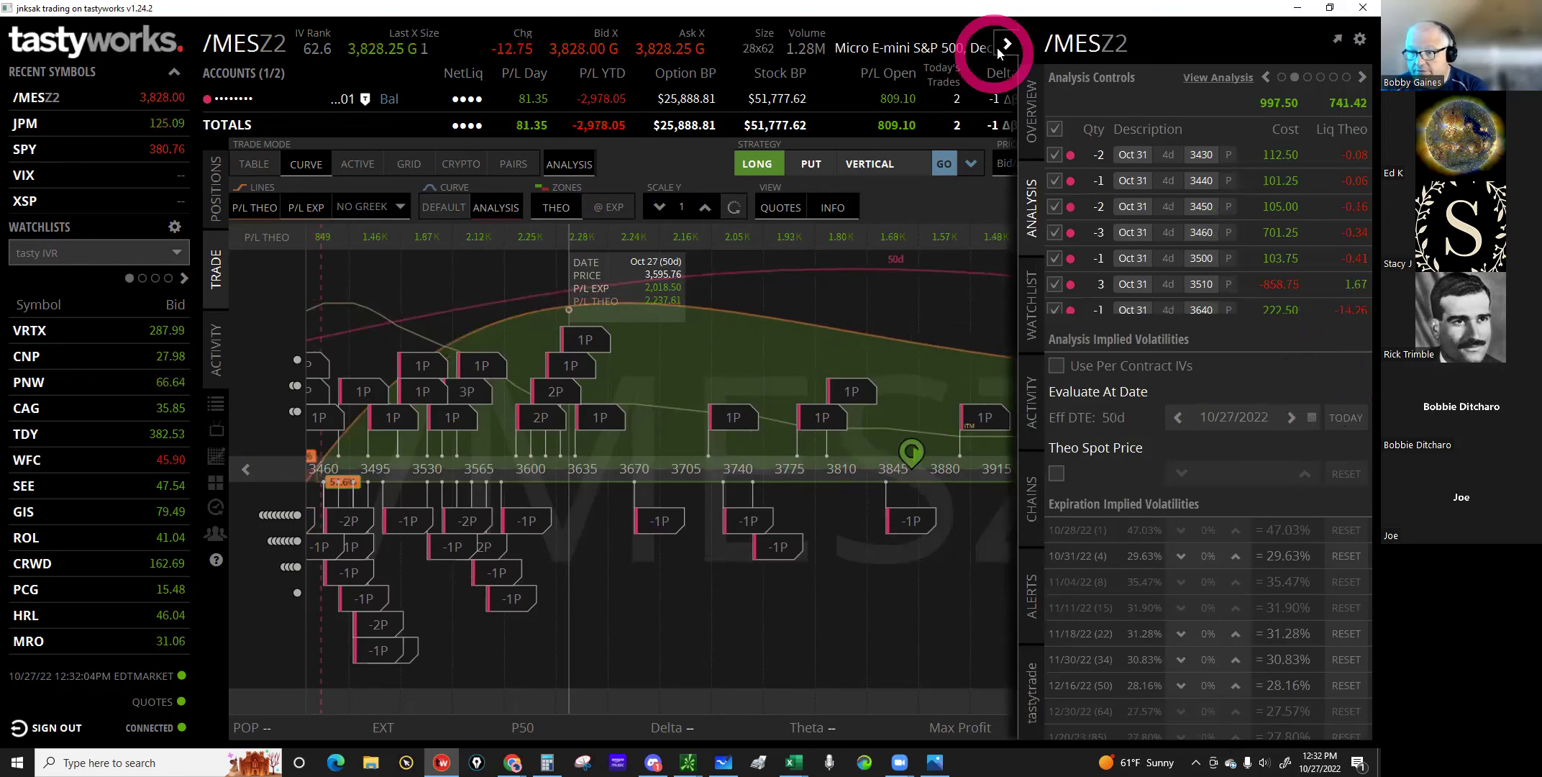
Step: Switch the shaded profit zones to at expiration and inspect the curve around 3731 and 3547
{"action": "left_click", "coordinate": [631, 383]}
{"action": "left_click", "coordinate": [606, 213]}
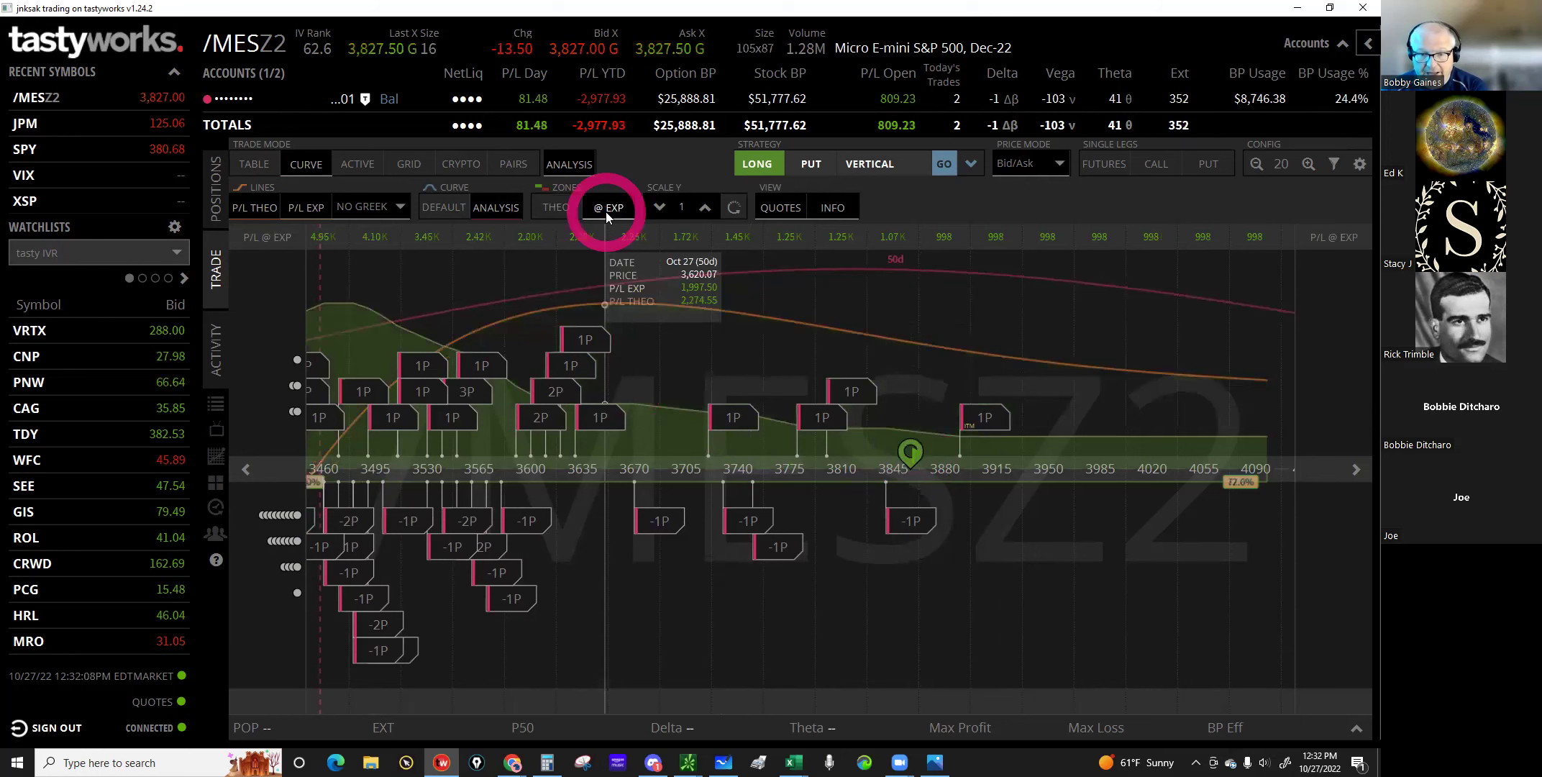
{"action": "left_click", "coordinate": [770, 308]}
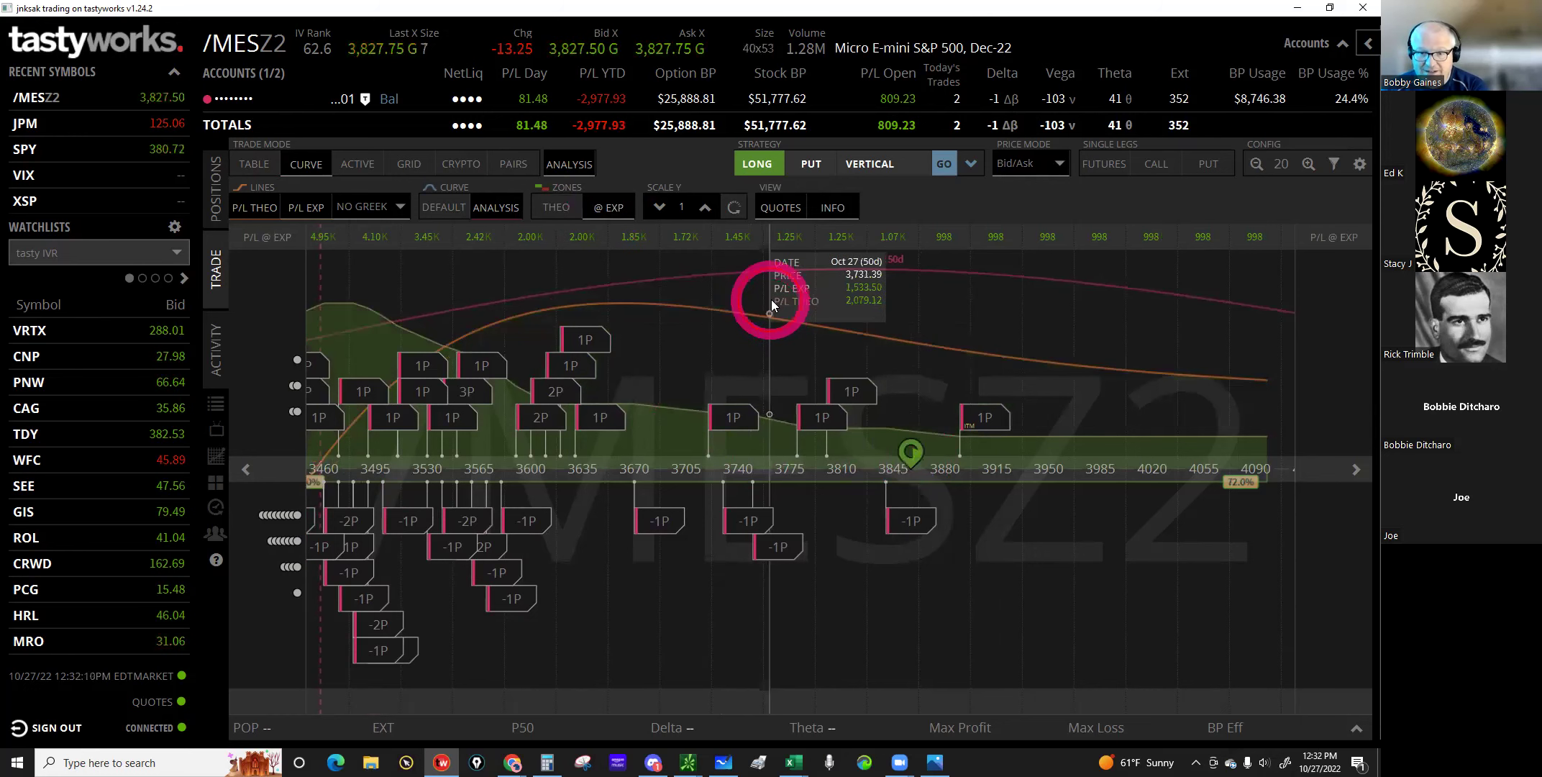
{"action": "scroll", "coordinate": [882, 303], "scroll_direction": "up", "scroll_amount": 2}
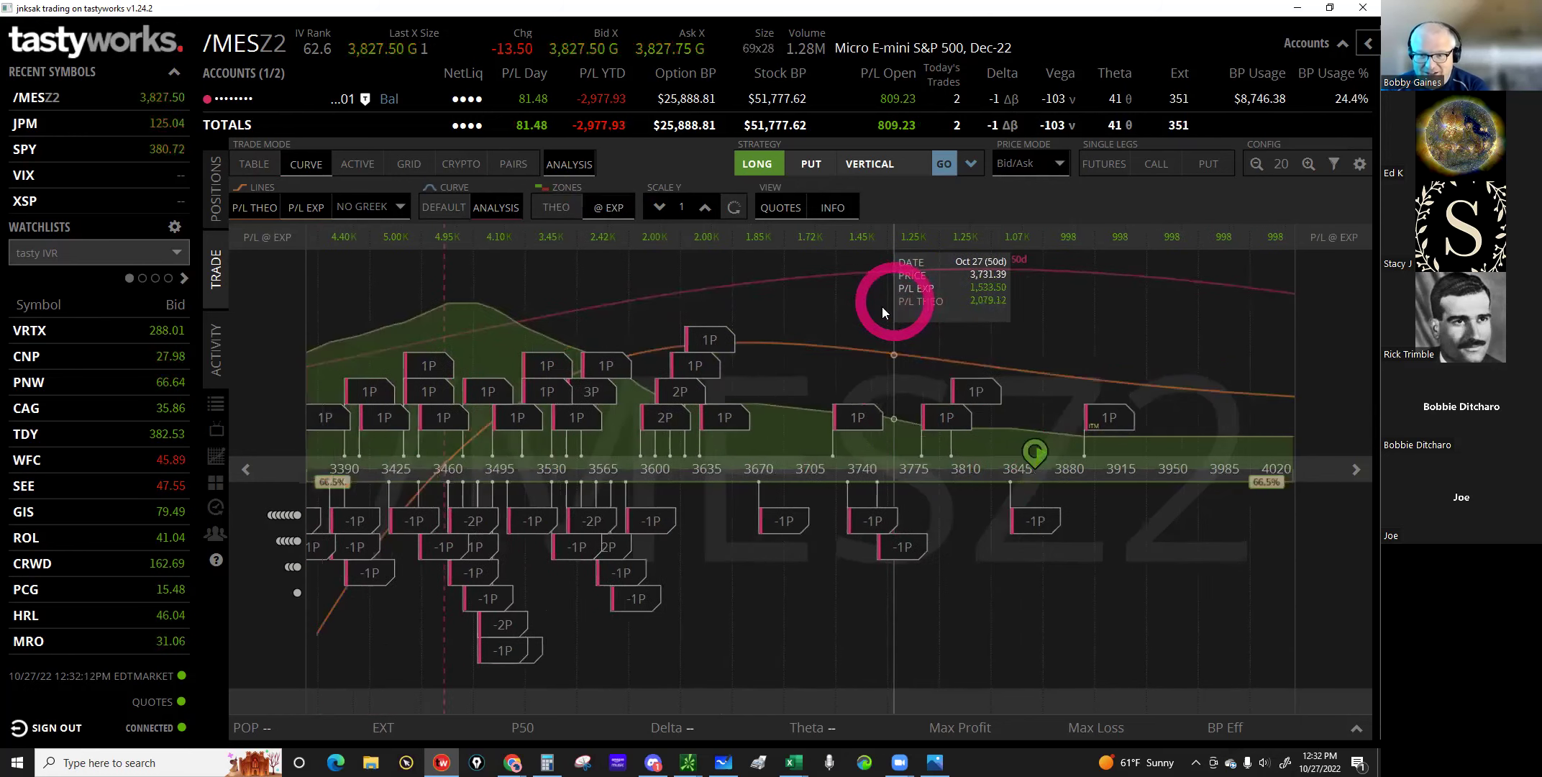
{"action": "left_click", "coordinate": [622, 374]}
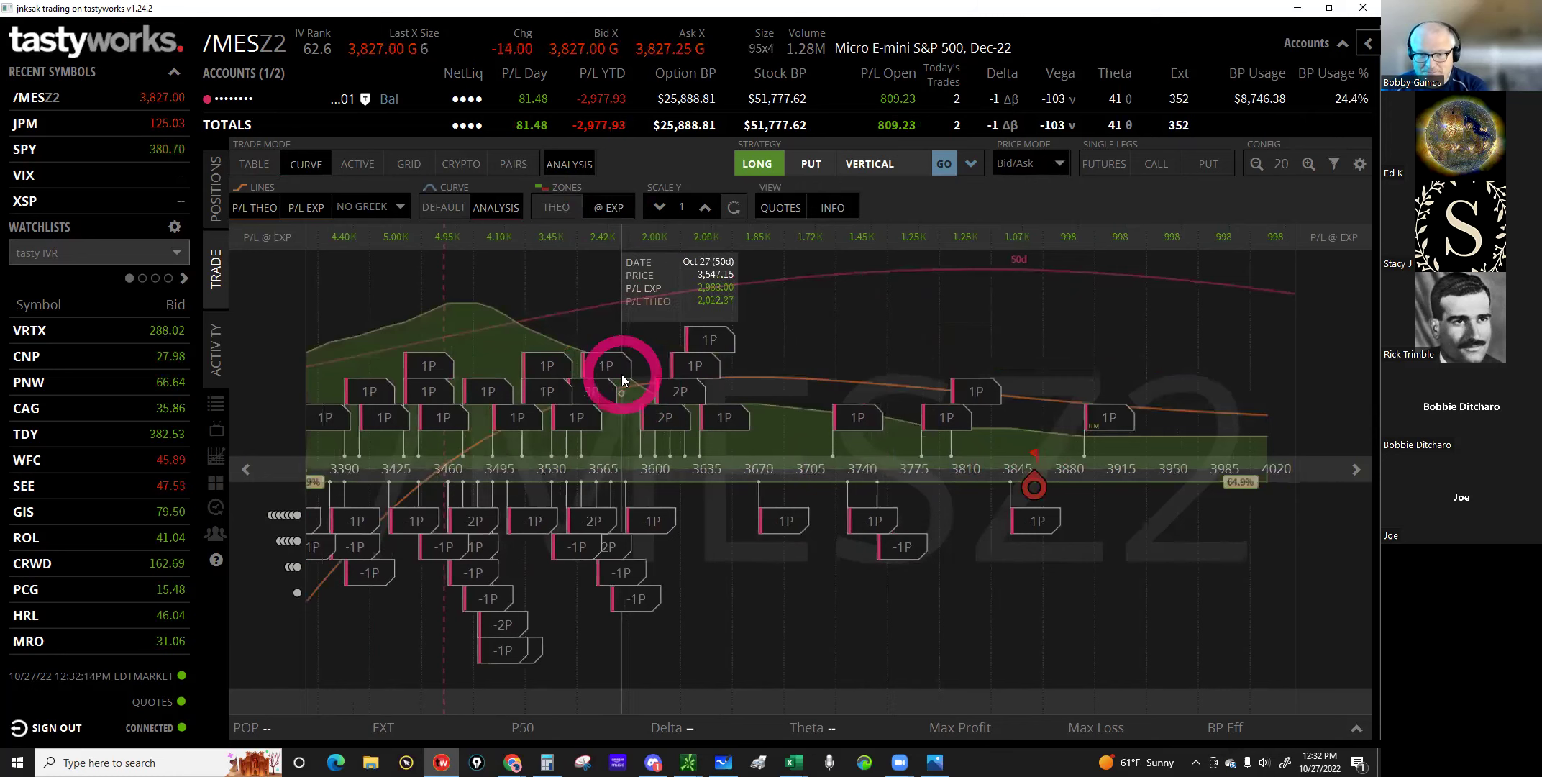
Step: Compare the theoretical and at-expiration profit zones by switching between them, finishing on at expiration
{"action": "left_click", "coordinate": [628, 184]}
{"action": "left_click", "coordinate": [622, 206]}
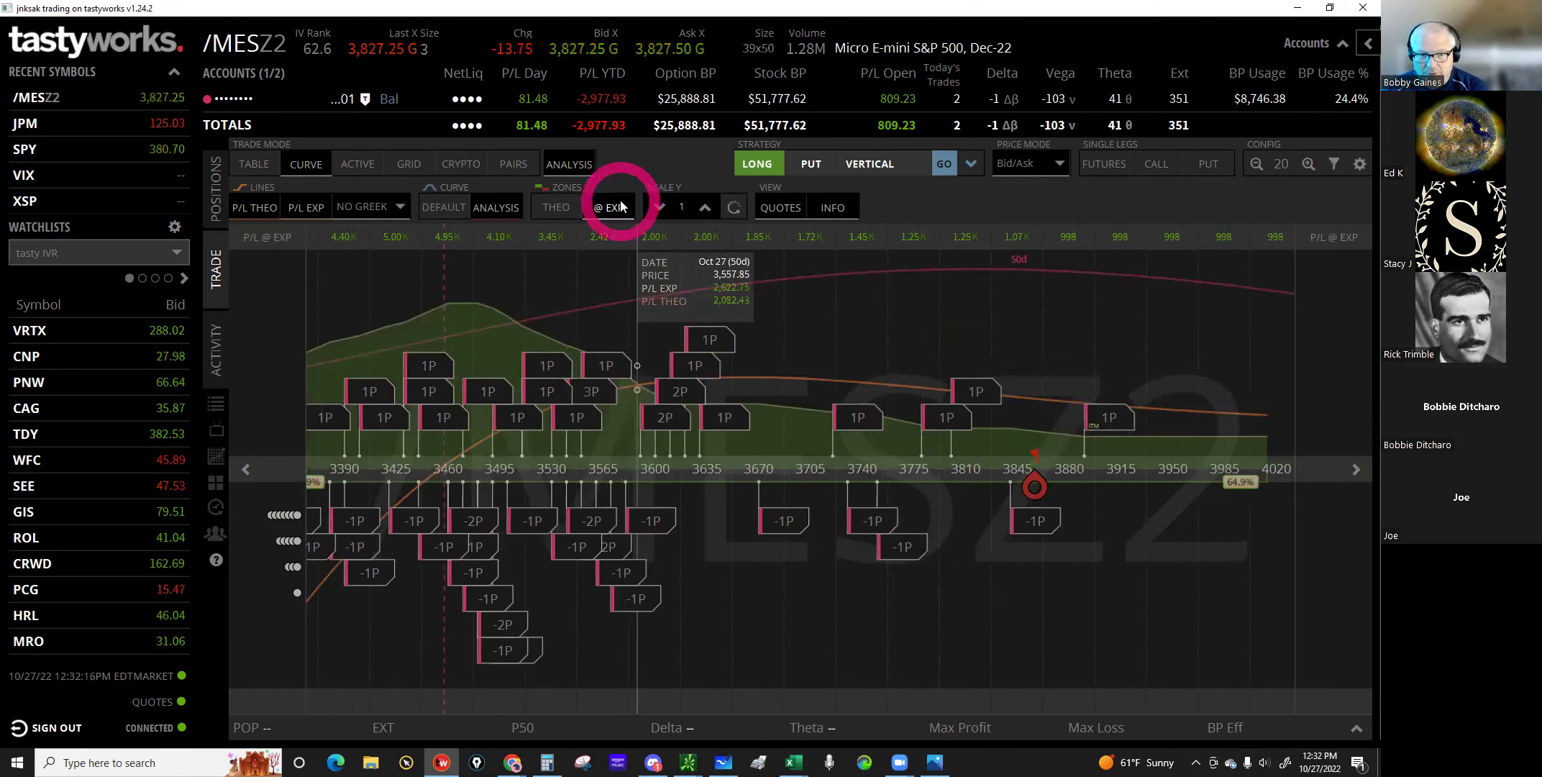
{"action": "left_click", "coordinate": [576, 208]}
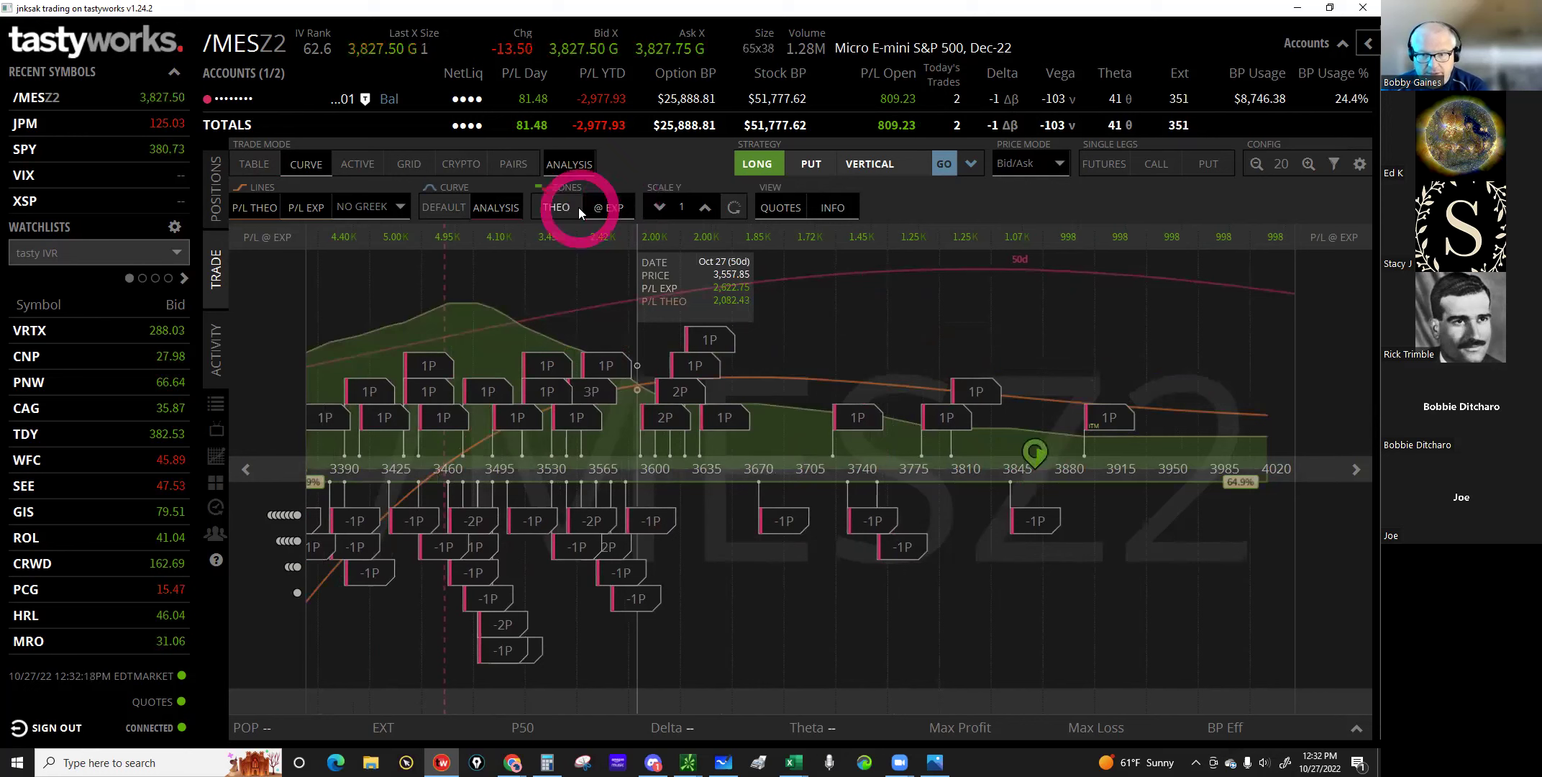
{"action": "left_click", "coordinate": [568, 208]}
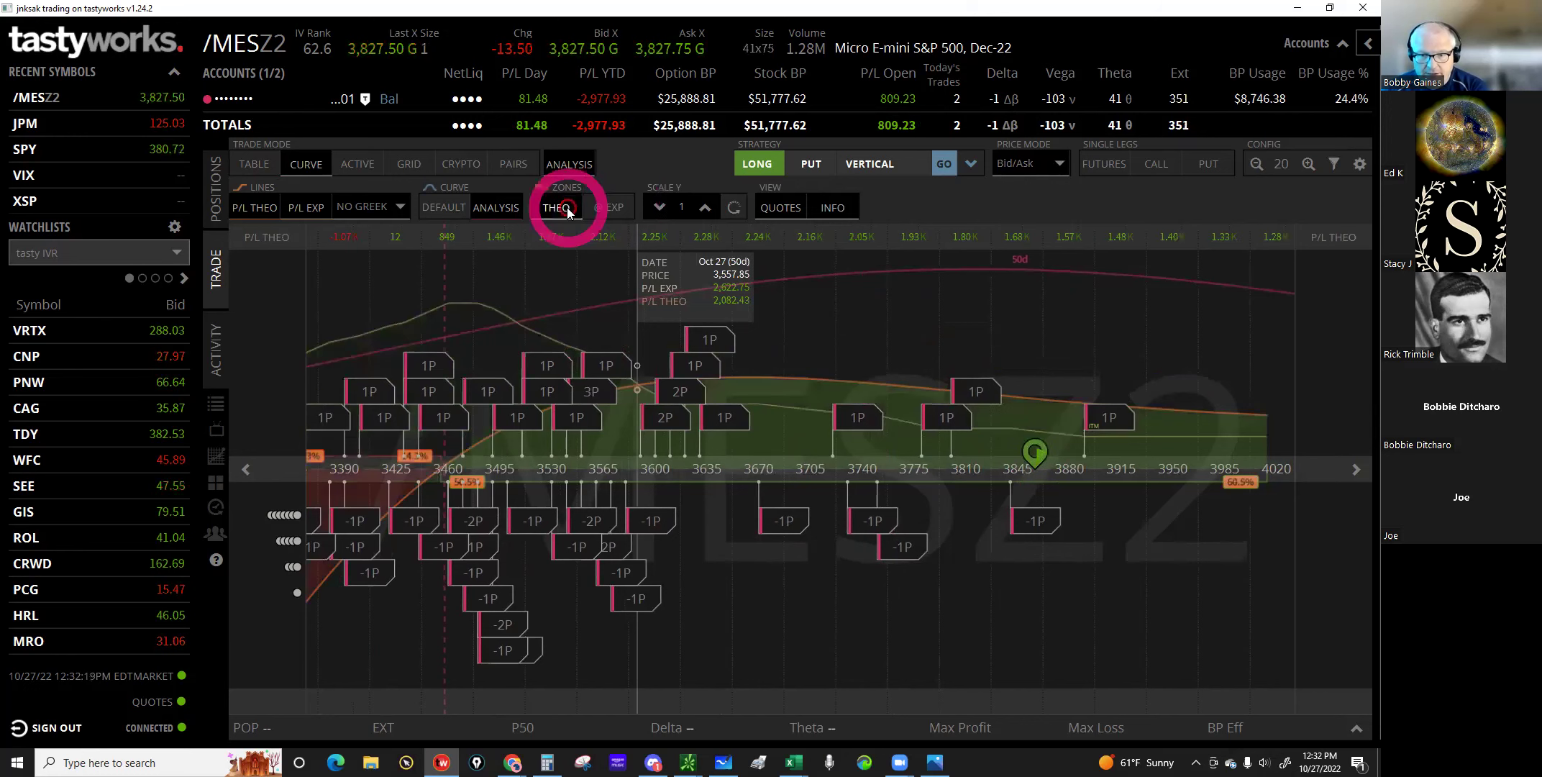
{"action": "left_click", "coordinate": [607, 207]}
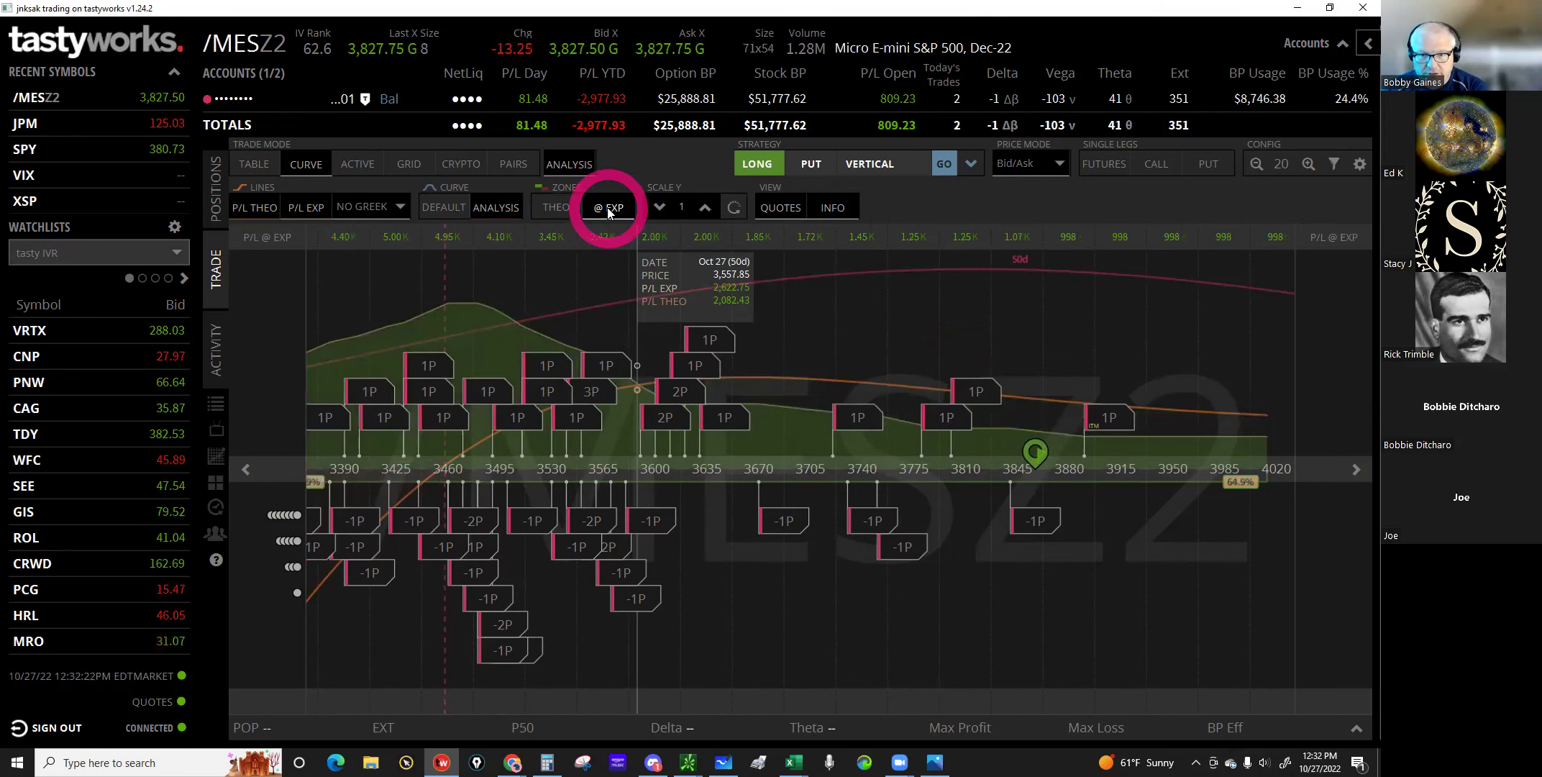
{"action": "left_click", "coordinate": [564, 211]}
{"action": "left_click", "coordinate": [612, 209]}
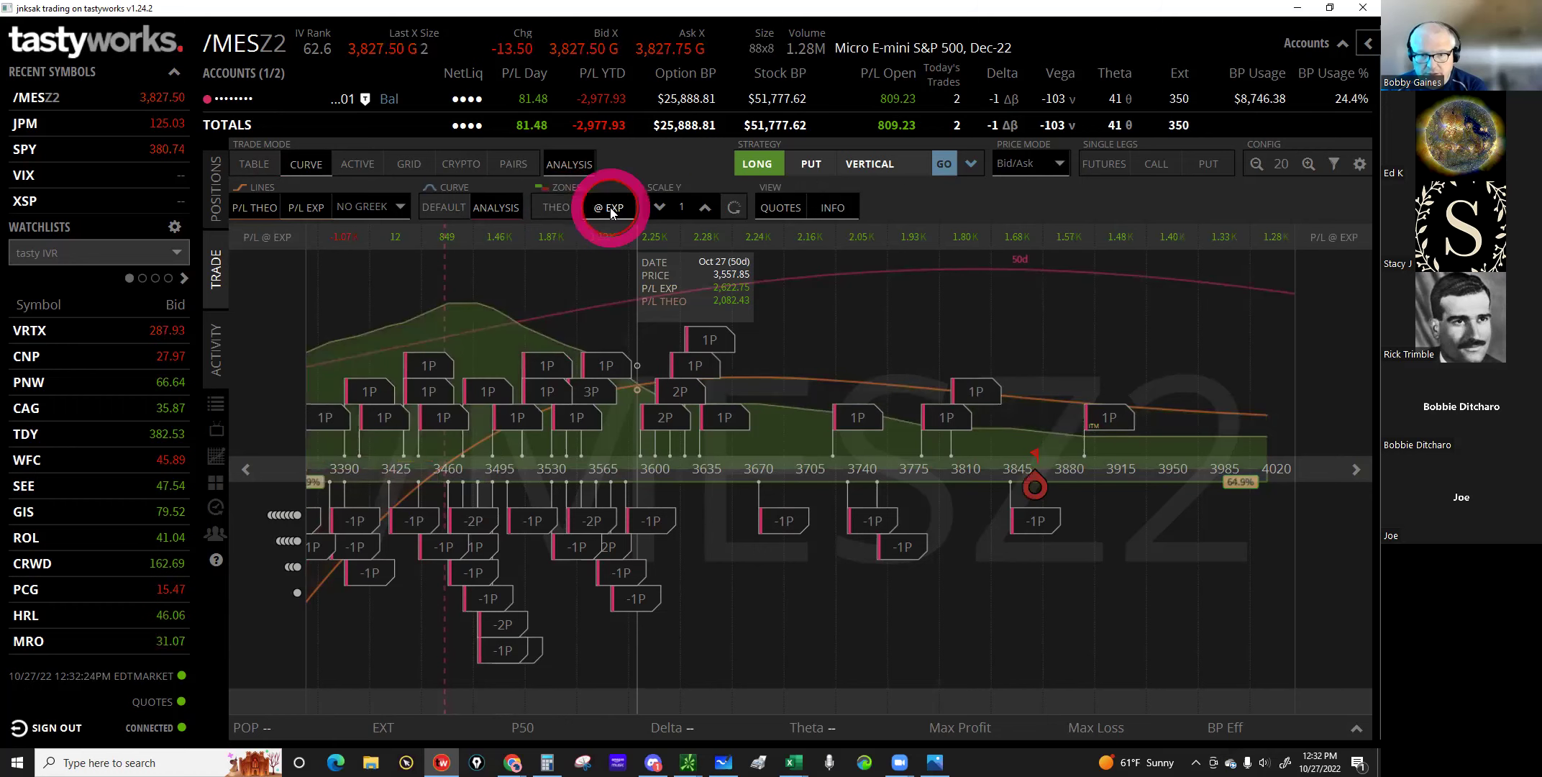
Step: Examine the at-expiration profit curve across prices from its lower end up to about 3950
{"action": "left_click", "coordinate": [602, 284]}
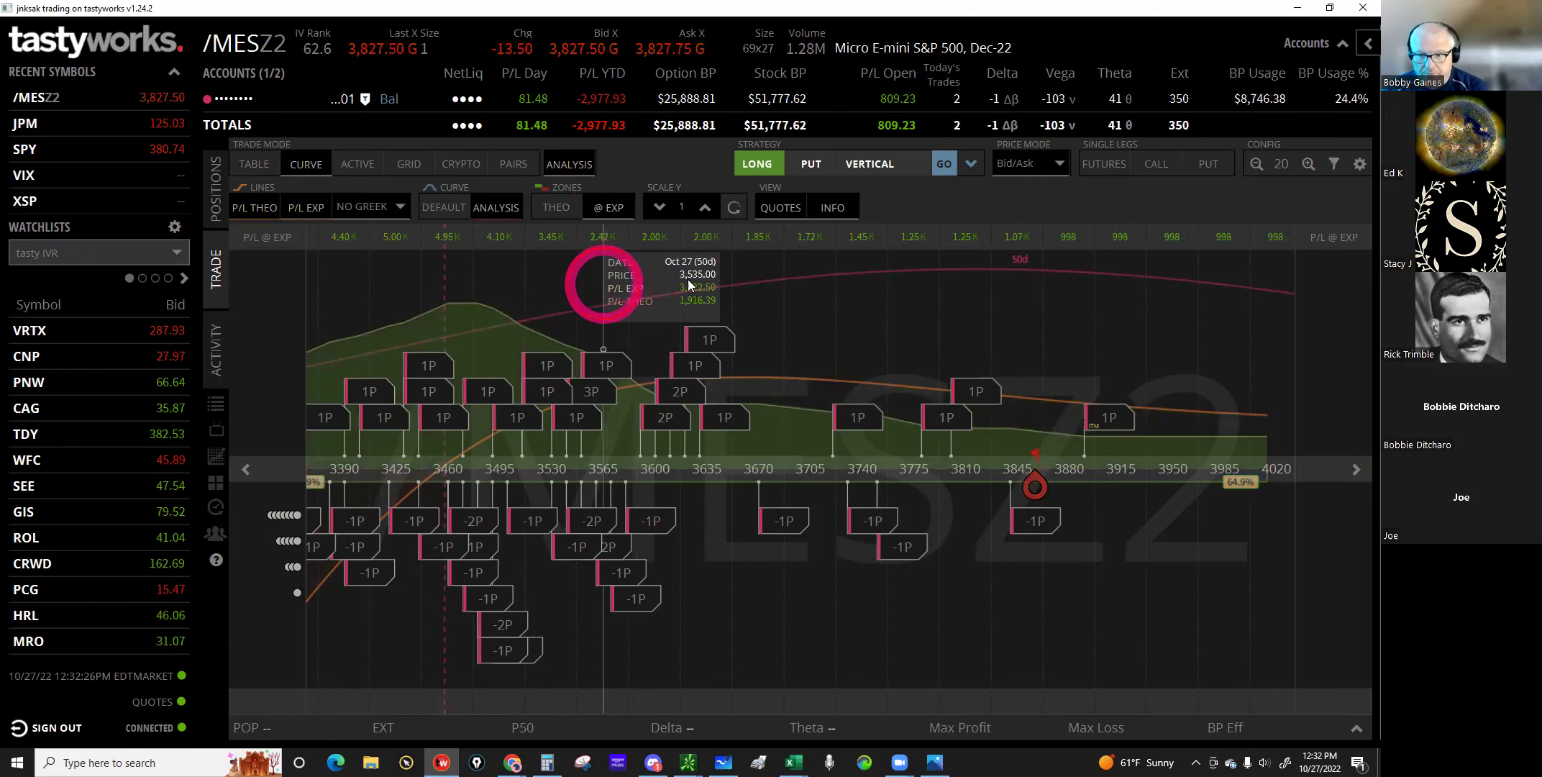
{"action": "scroll", "coordinate": [687, 280], "scroll_direction": "up", "scroll_amount": 2}
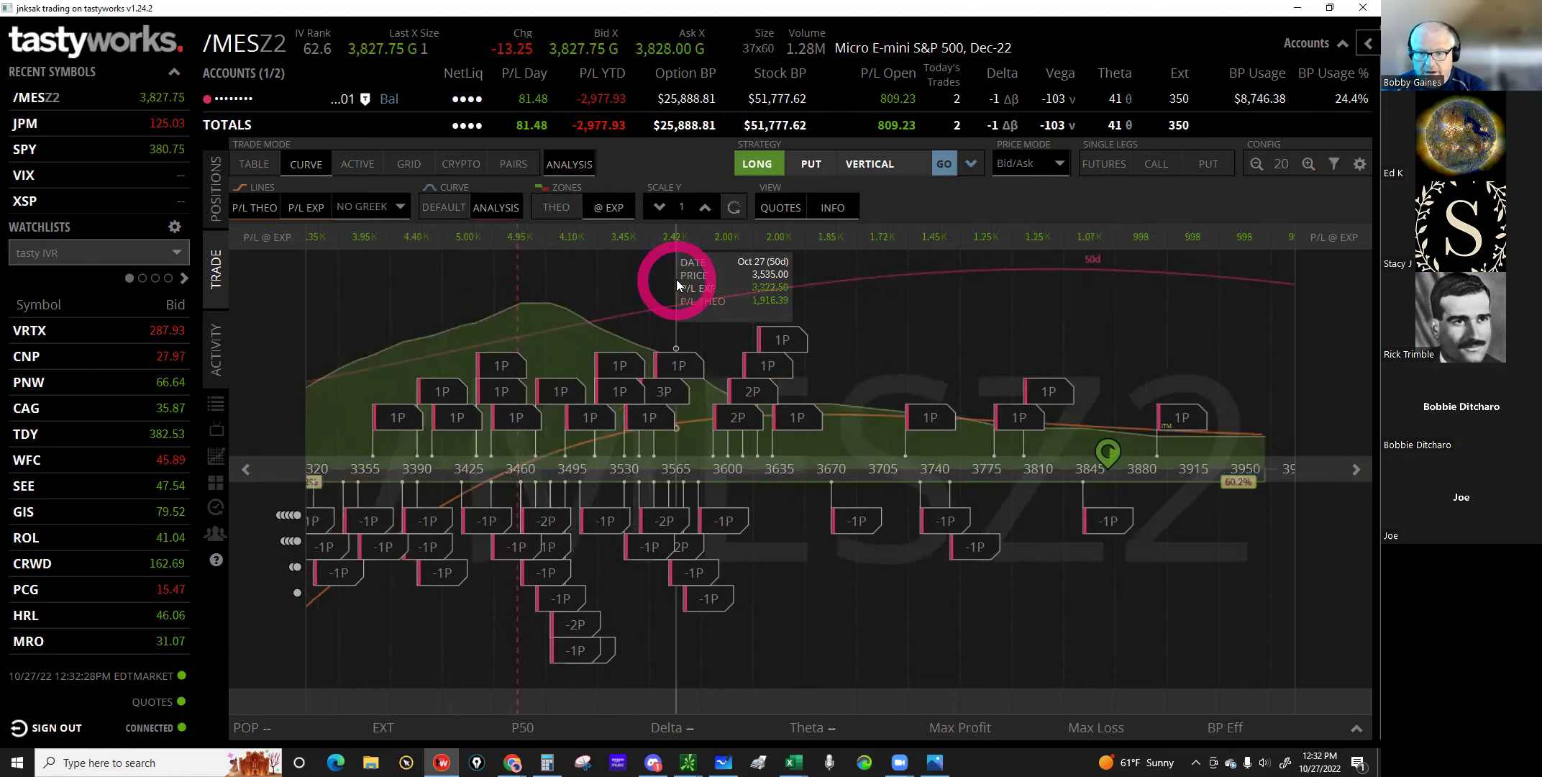
{"action": "left_click", "coordinate": [717, 261]}
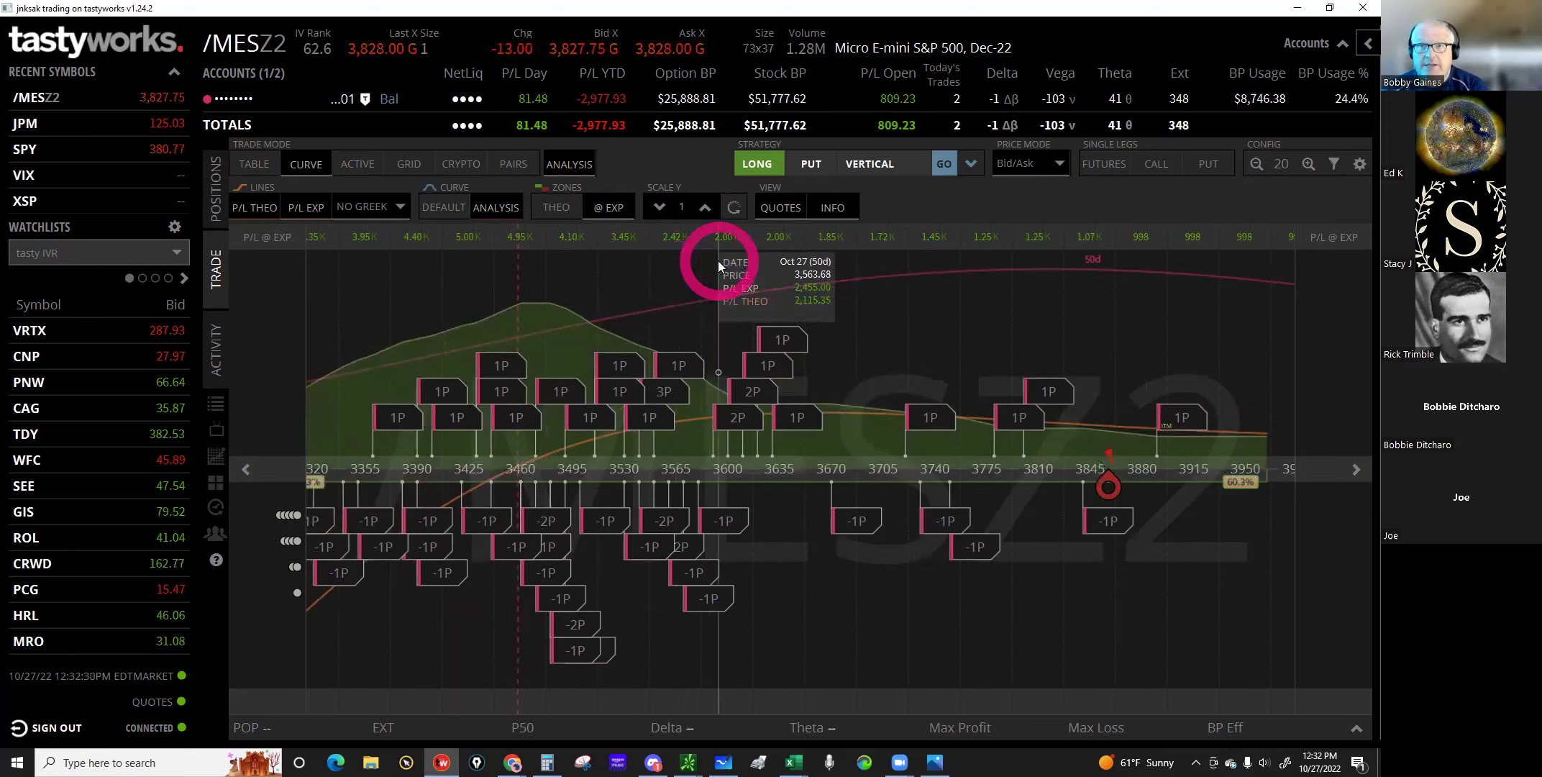
{"action": "left_click", "coordinate": [677, 348]}
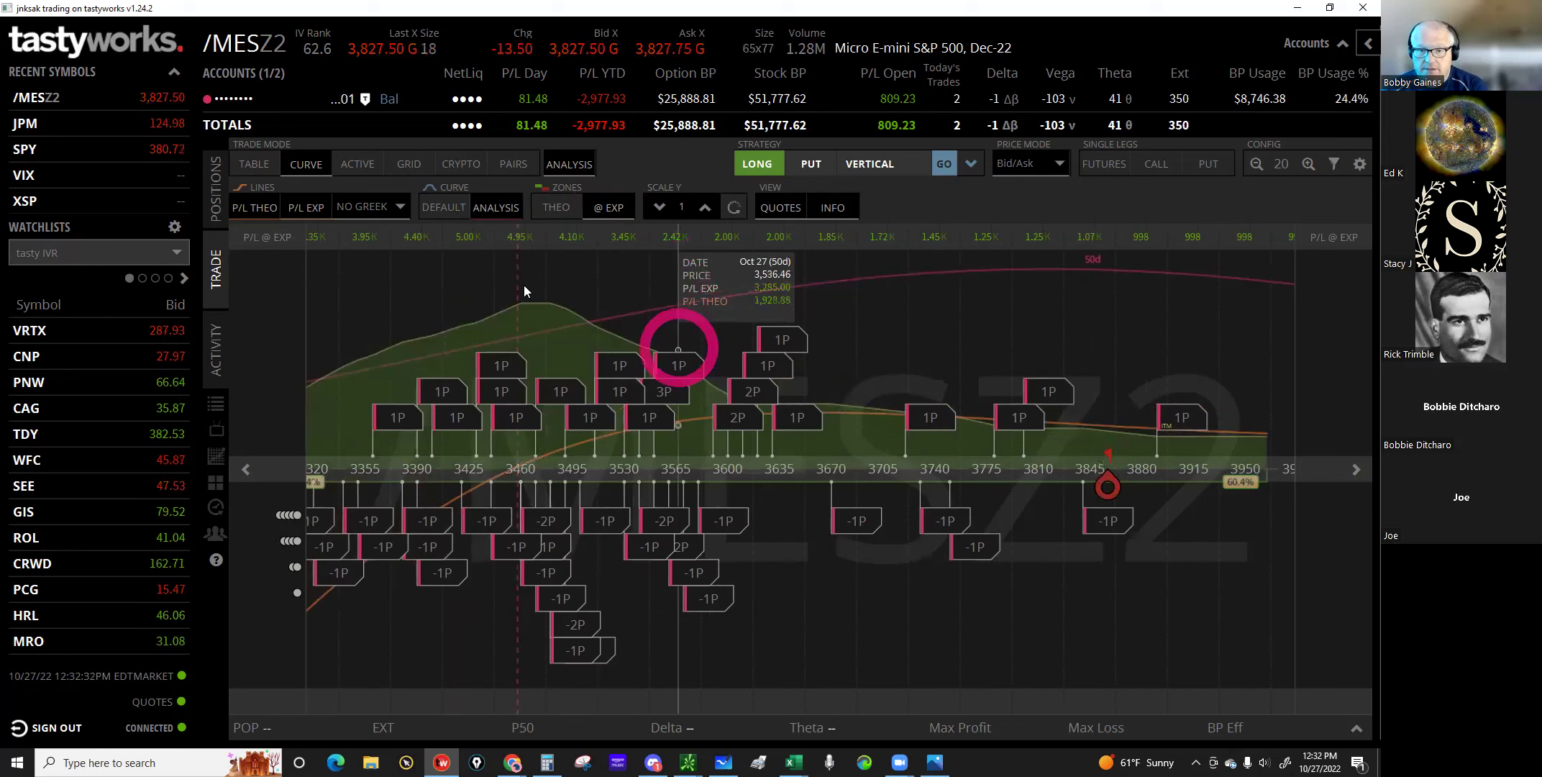
{"action": "left_click", "coordinate": [524, 284]}
{"action": "left_click", "coordinate": [486, 453]}
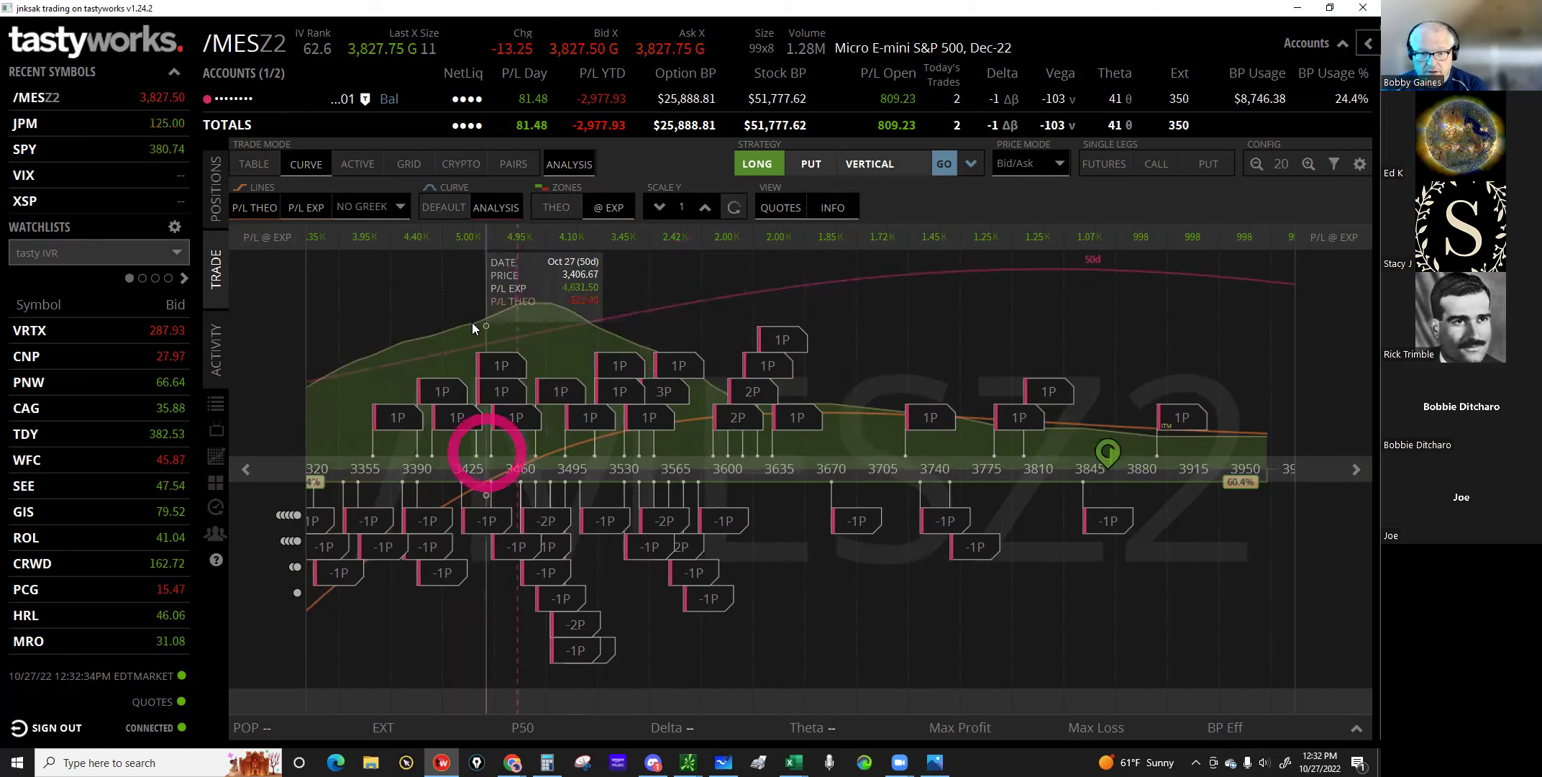
{"action": "left_click", "coordinate": [473, 324]}
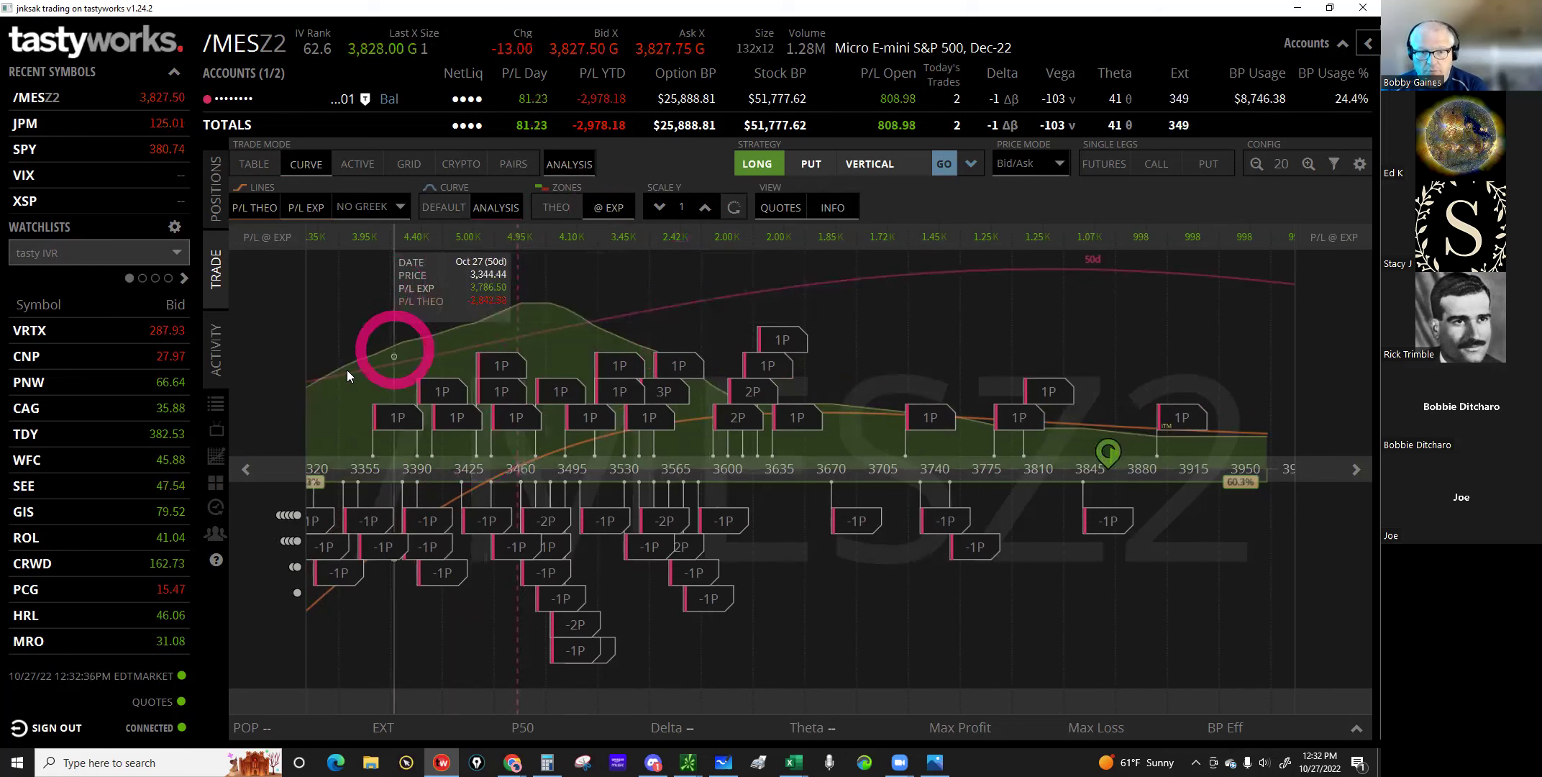
{"action": "left_click", "coordinate": [305, 386]}
{"action": "left_click", "coordinate": [622, 316]}
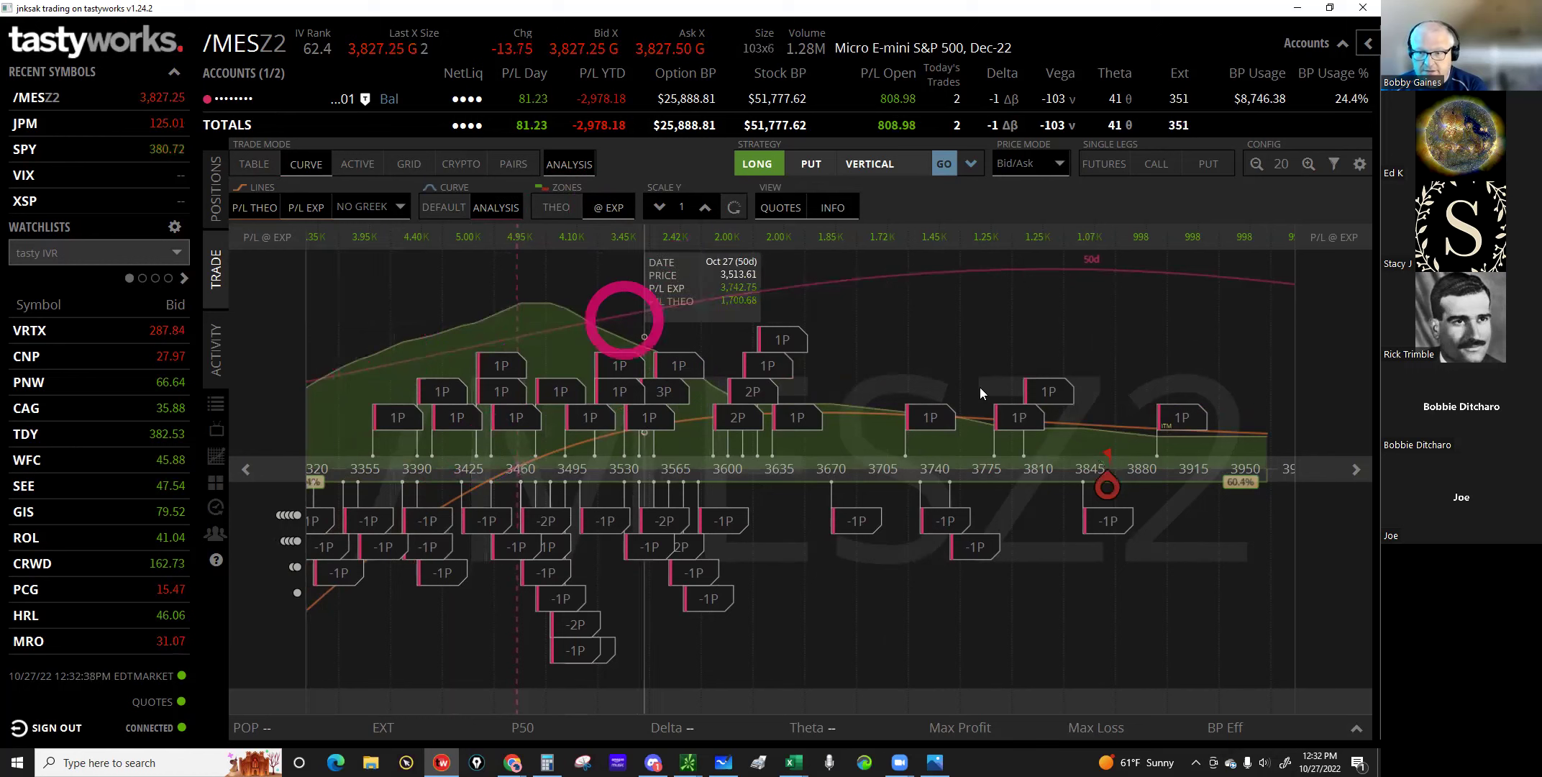
{"action": "left_click", "coordinate": [1077, 375]}
{"action": "left_click", "coordinate": [1266, 375]}
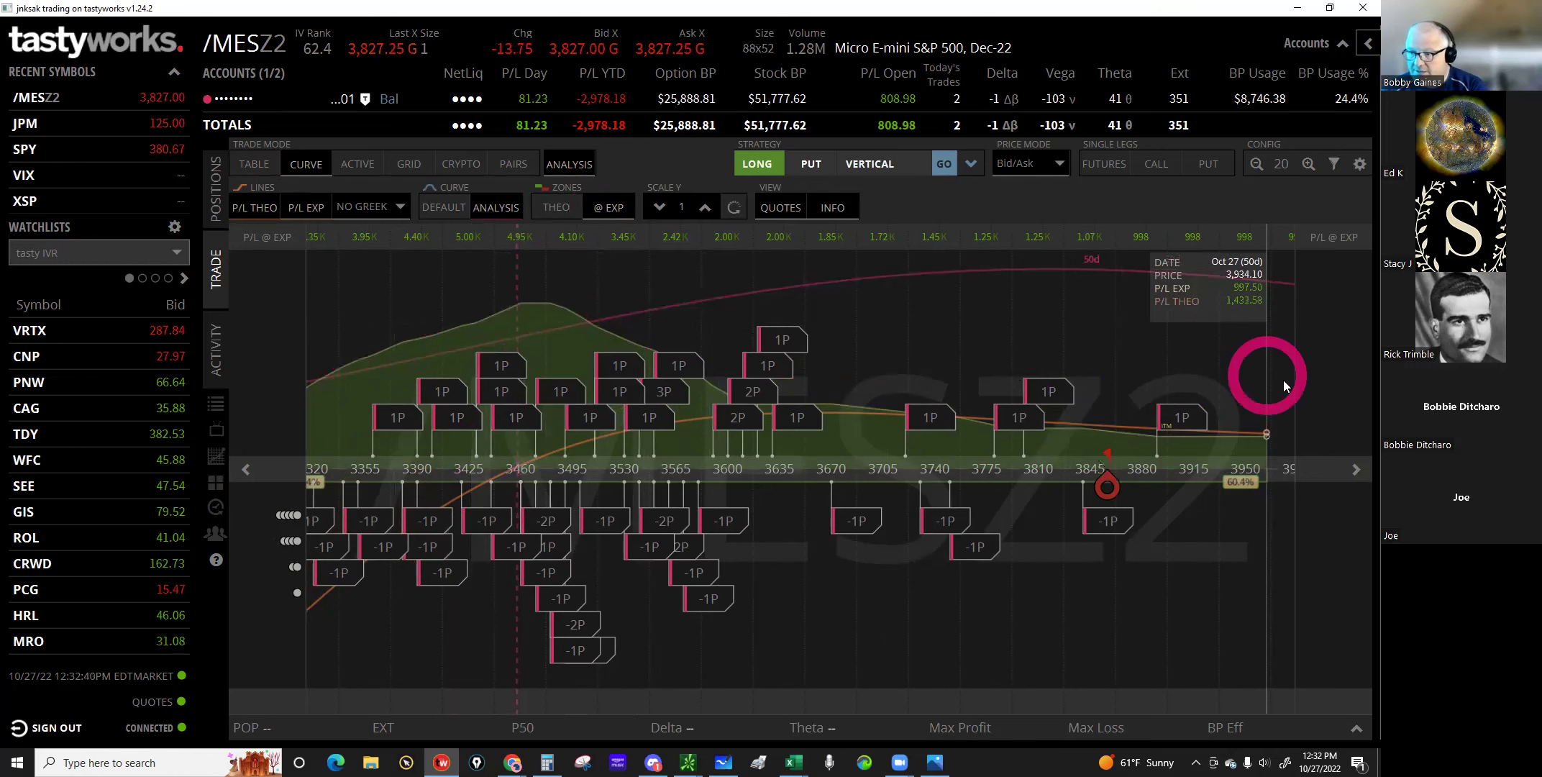
{"action": "left_click", "coordinate": [1291, 389]}
{"action": "left_click", "coordinate": [1294, 392]}
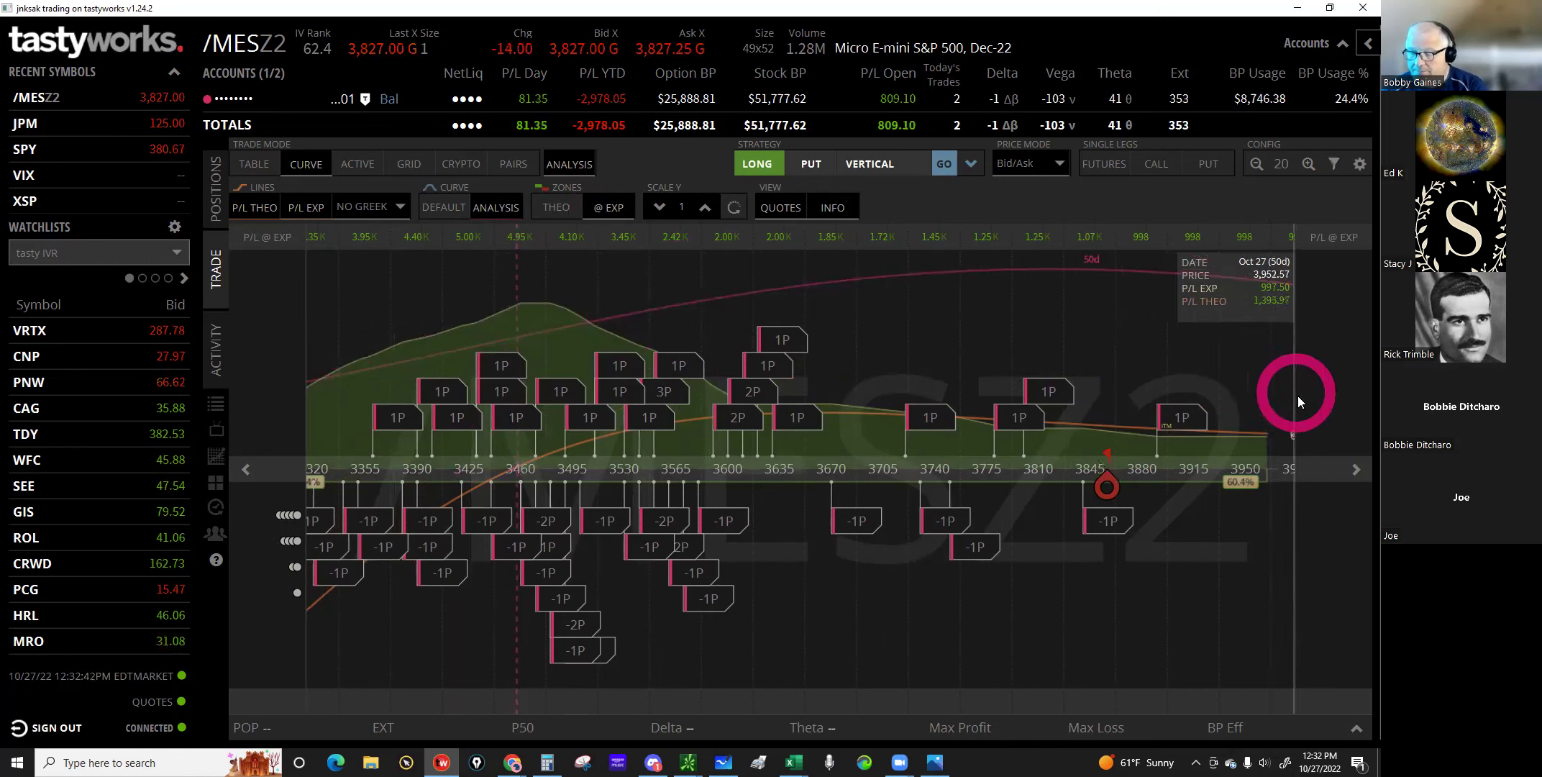
{"action": "left_click", "coordinate": [1016, 339]}
{"action": "left_click_drag", "start_coordinate": [1016, 338], "coordinate": [1060, 338]}
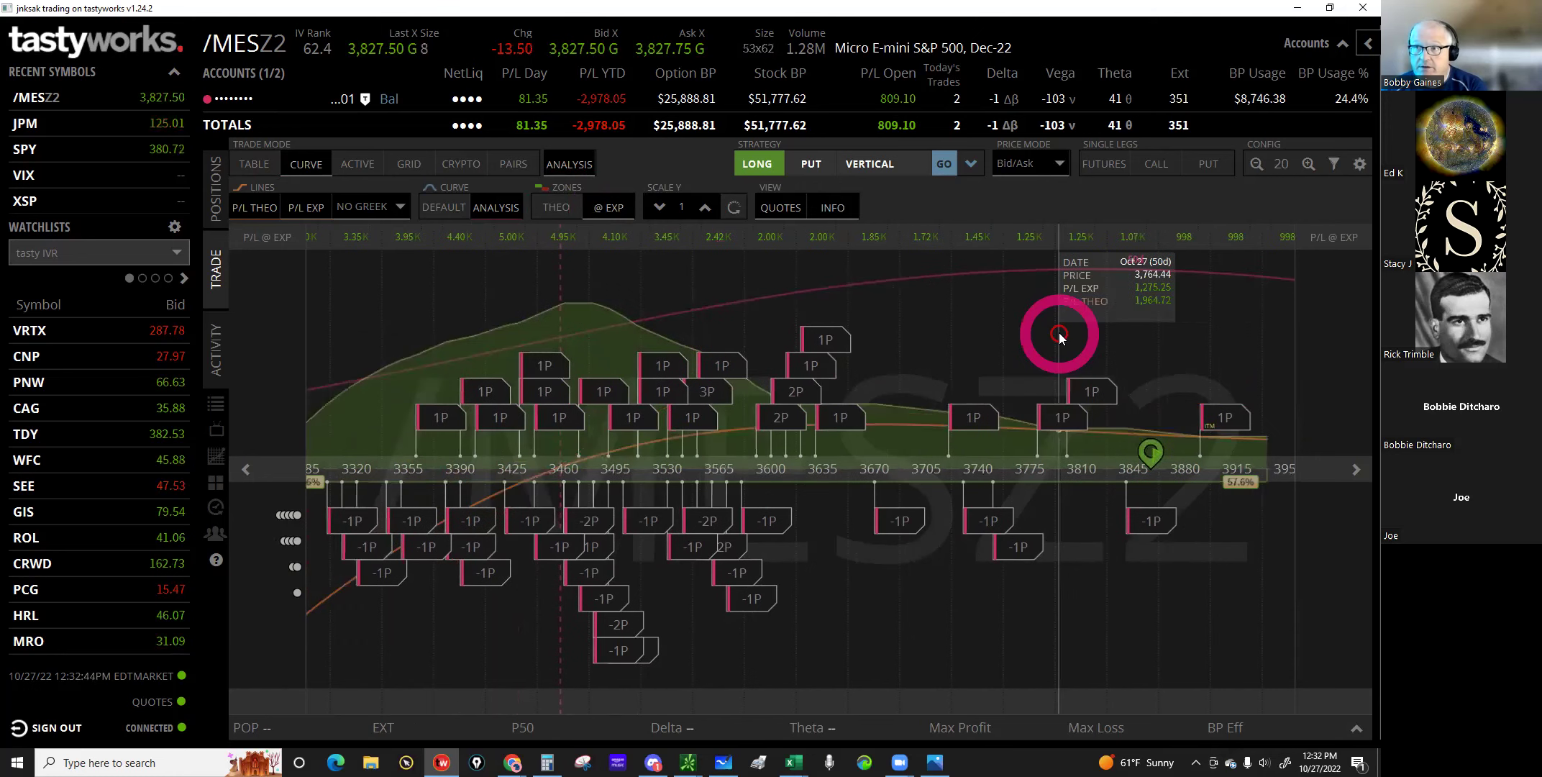
Step: Compare the theoretical and at-expiration profit of the full position at prices between about 3486 and 3795
{"action": "left_click", "coordinate": [809, 400]}
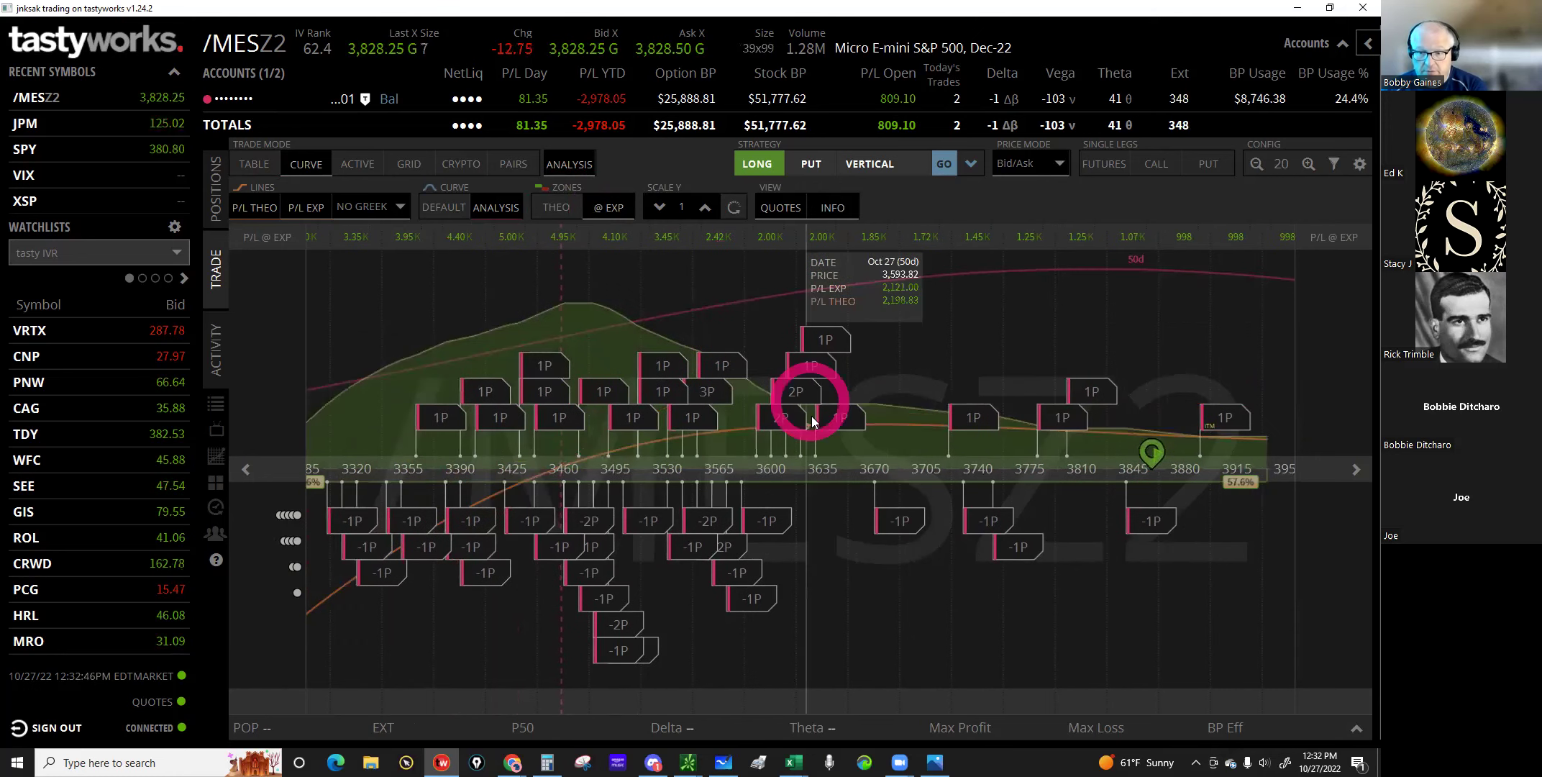
{"action": "left_click", "coordinate": [645, 310]}
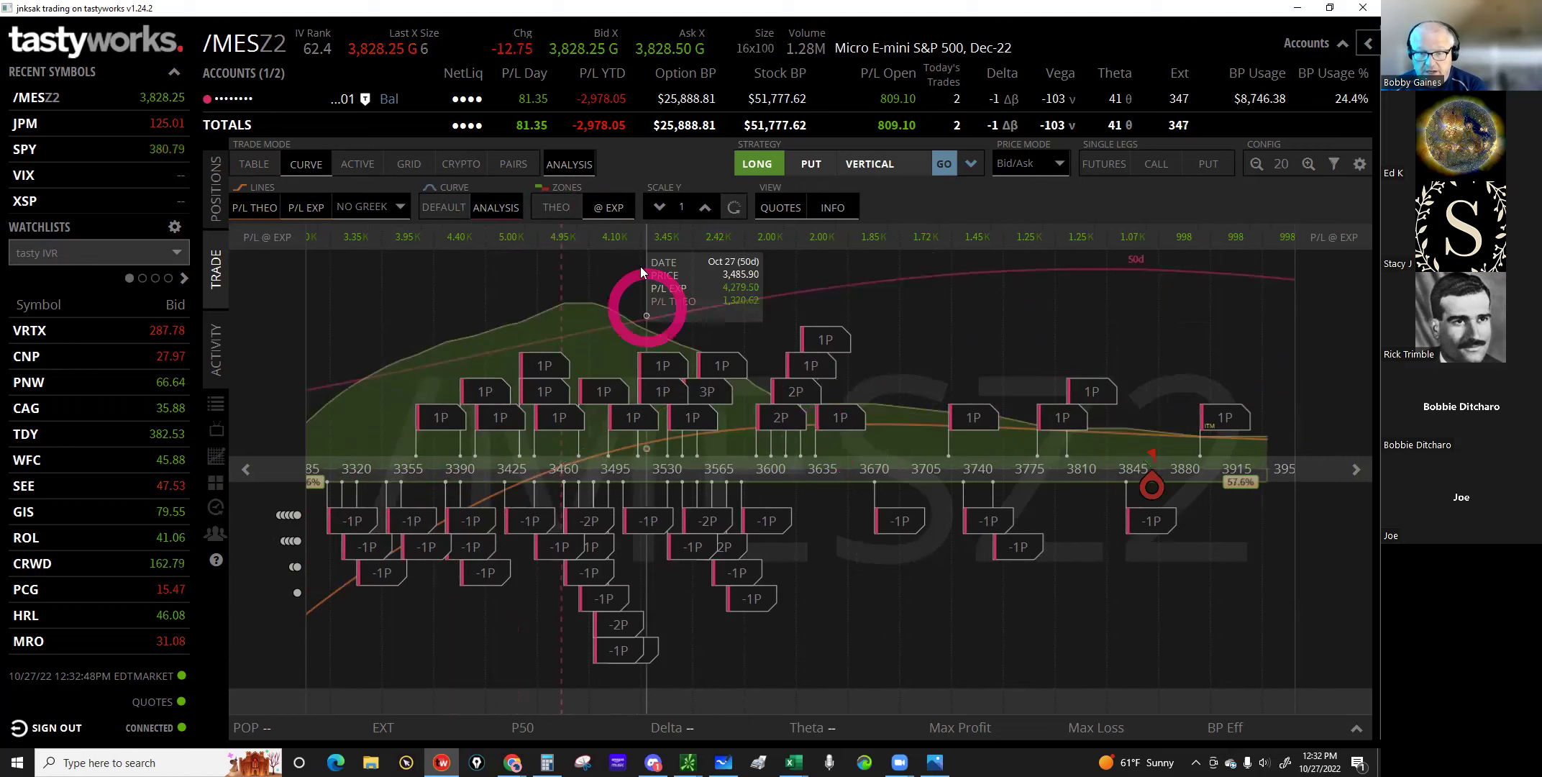
{"action": "left_click", "coordinate": [979, 409]}
{"action": "left_click", "coordinate": [992, 421]}
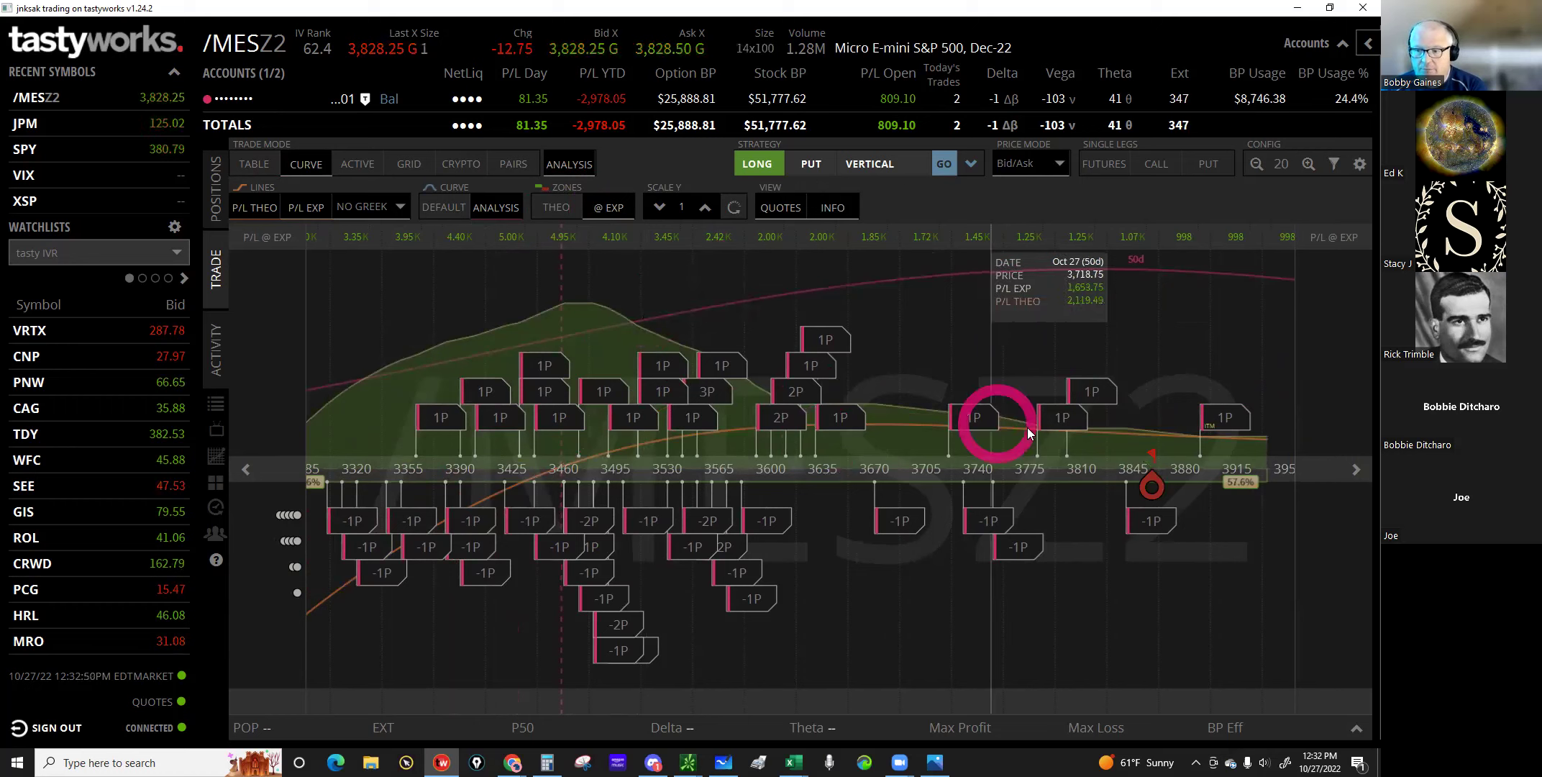
{"action": "left_click", "coordinate": [1103, 450]}
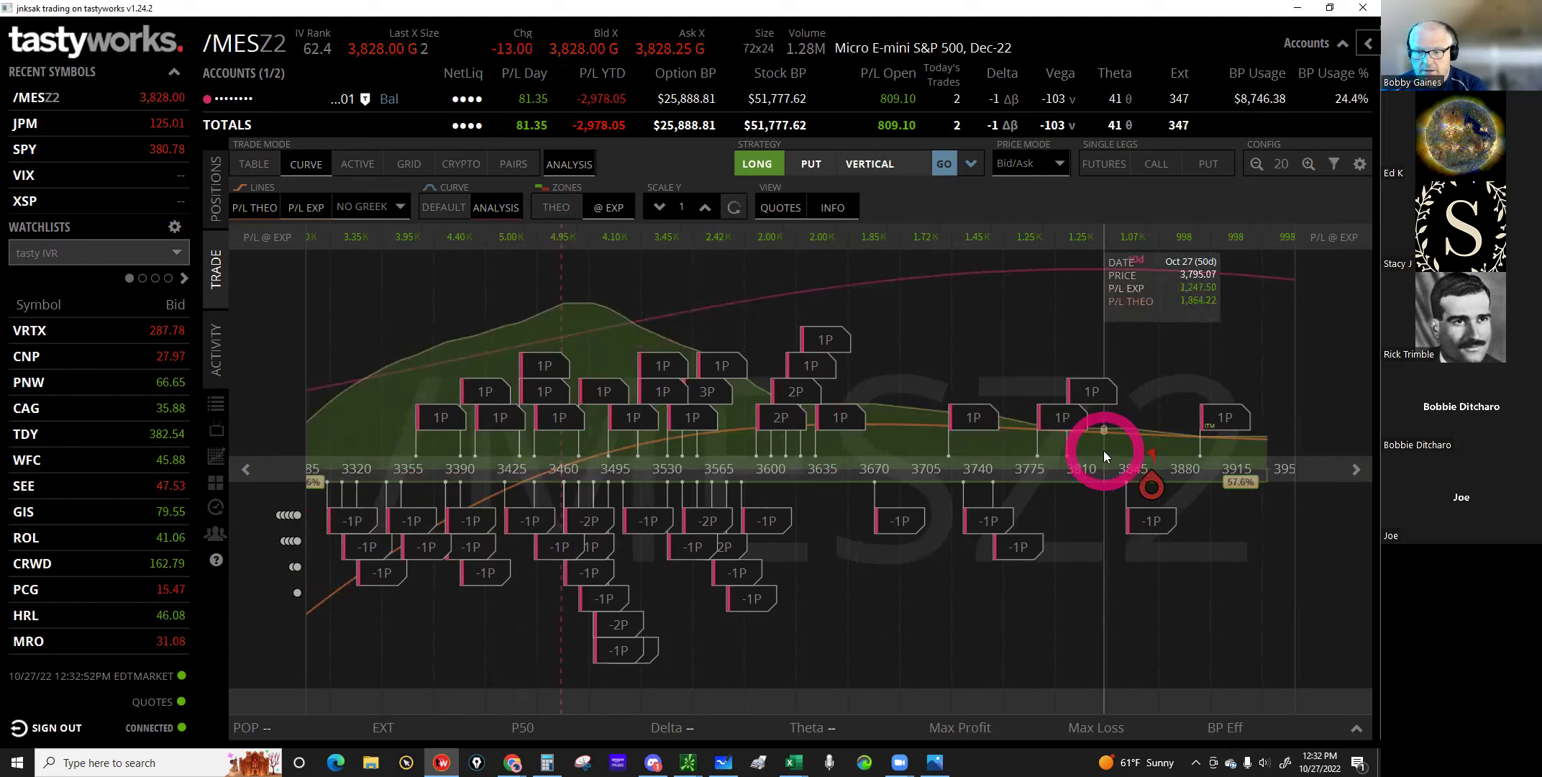
{"action": "left_click", "coordinate": [653, 764]}
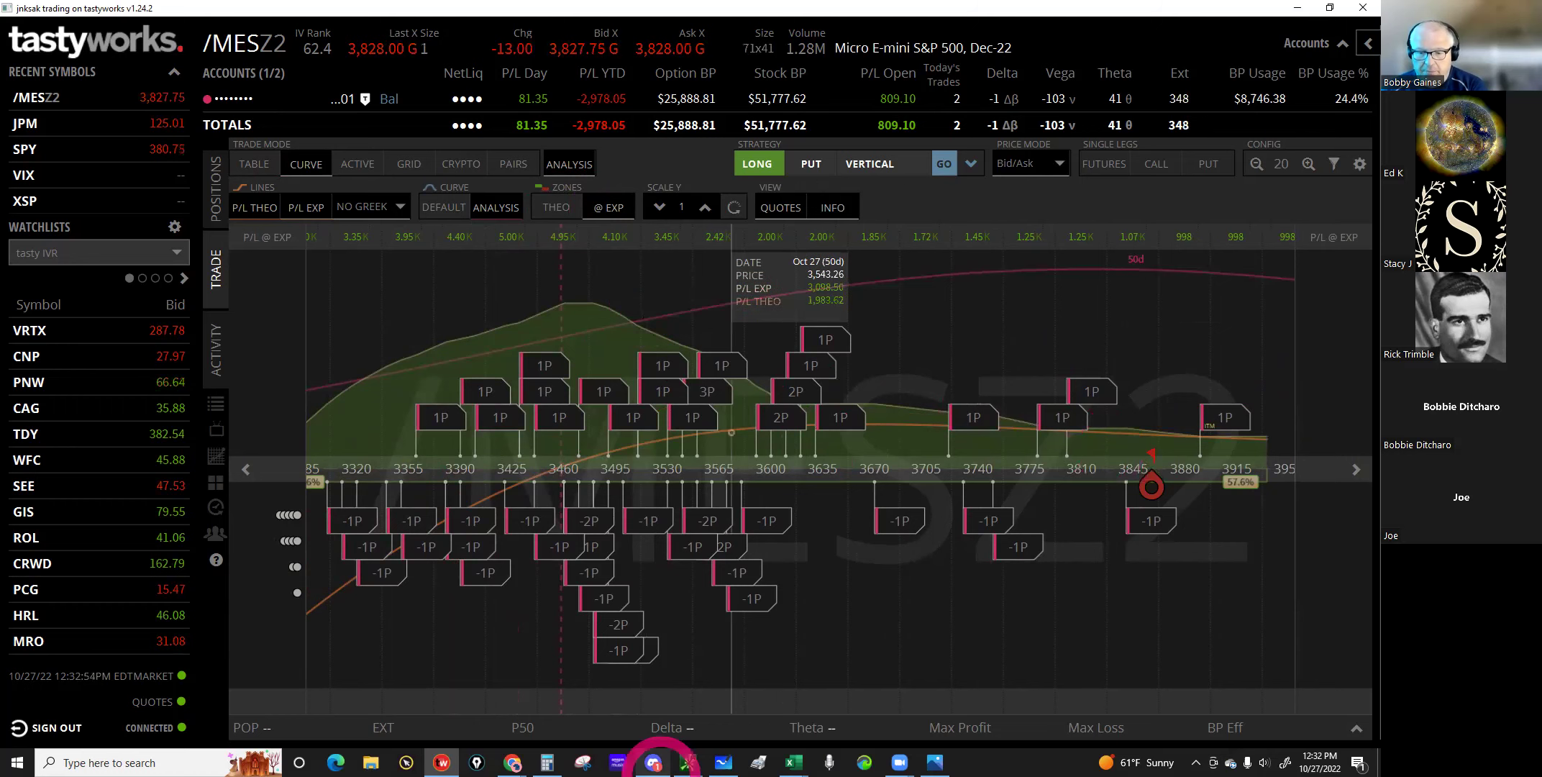
{"action": "mouse_move", "coordinate": [793, 763]}
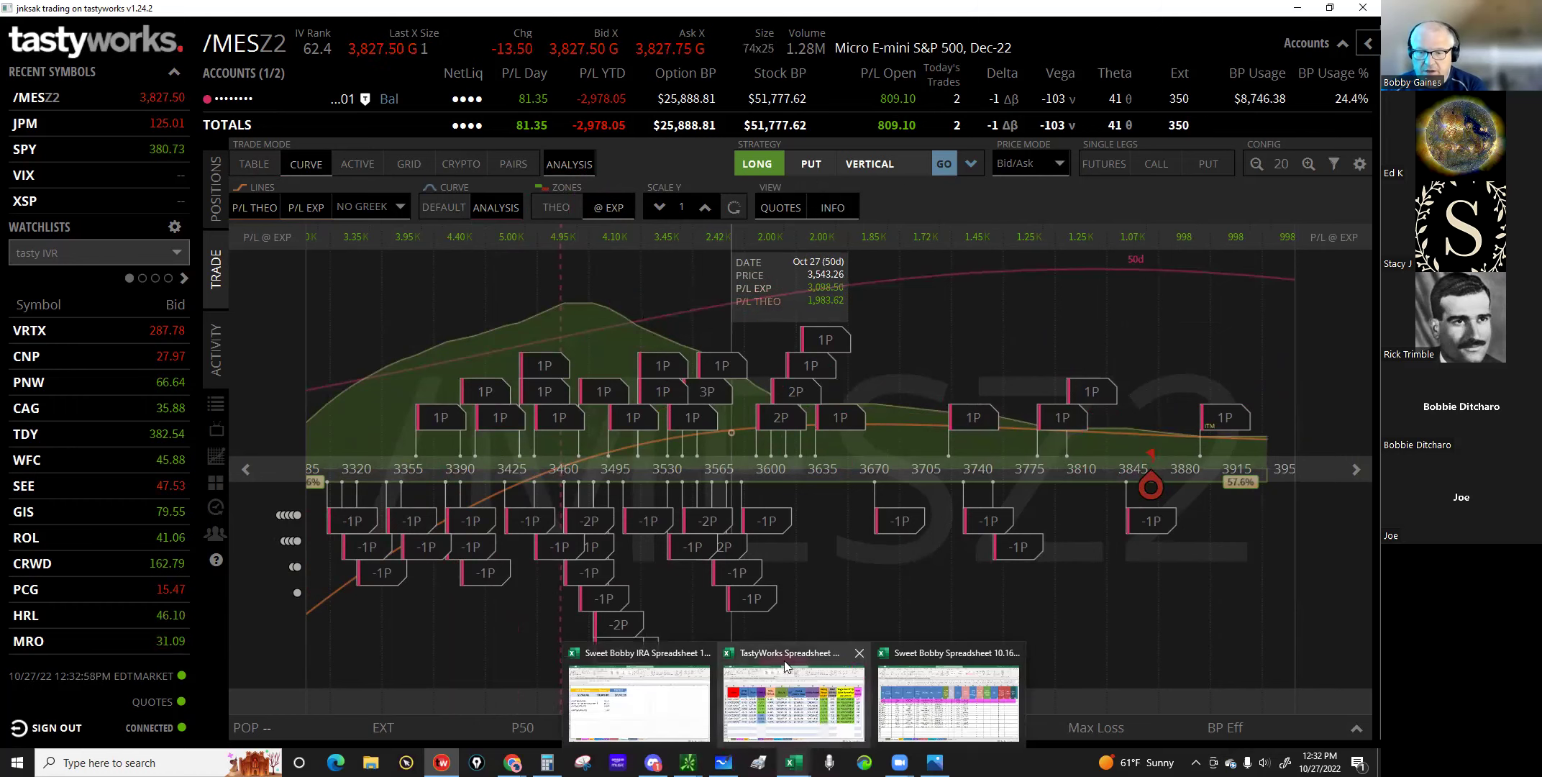
{"action": "left_click", "coordinate": [918, 375]}
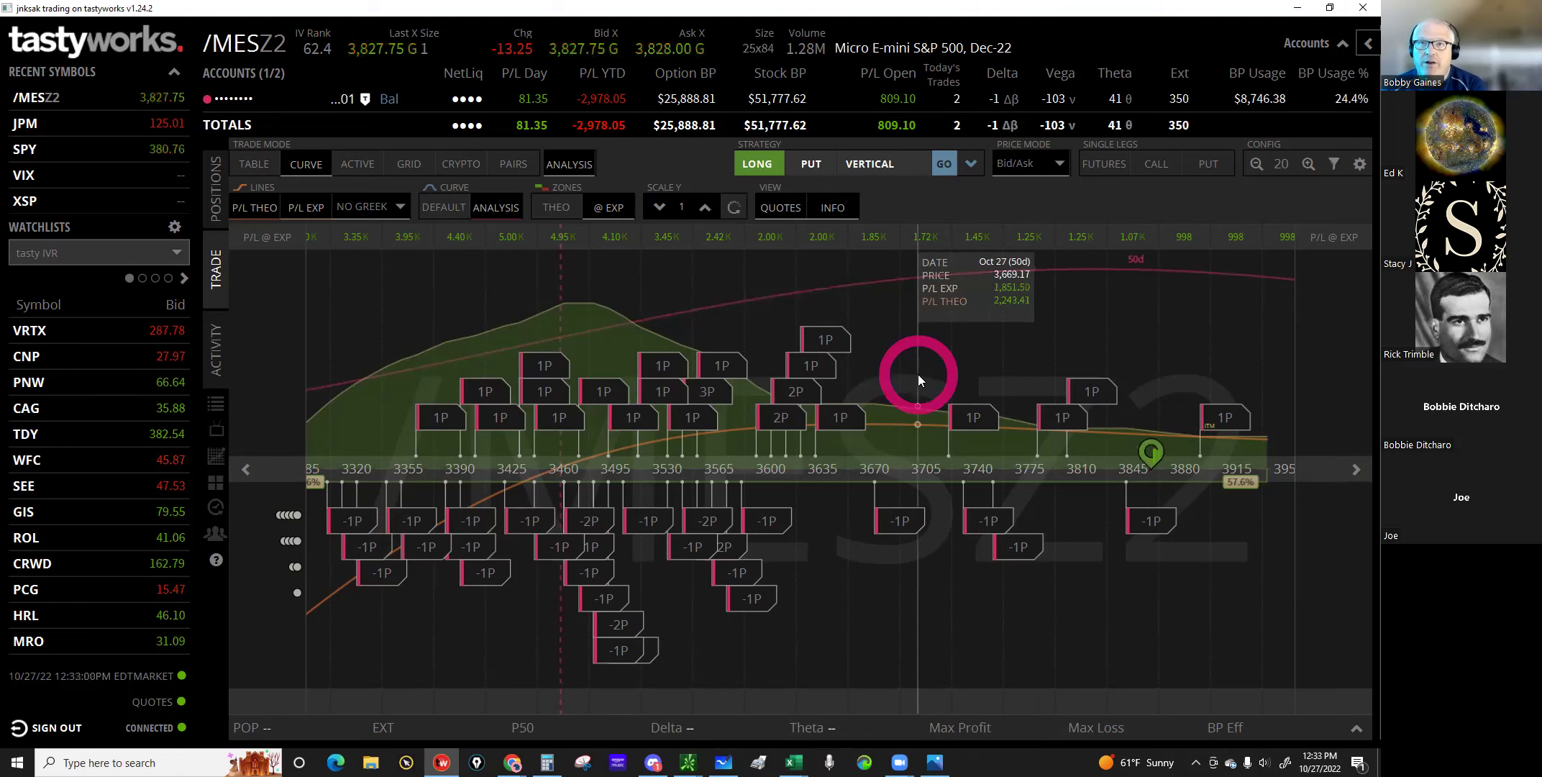
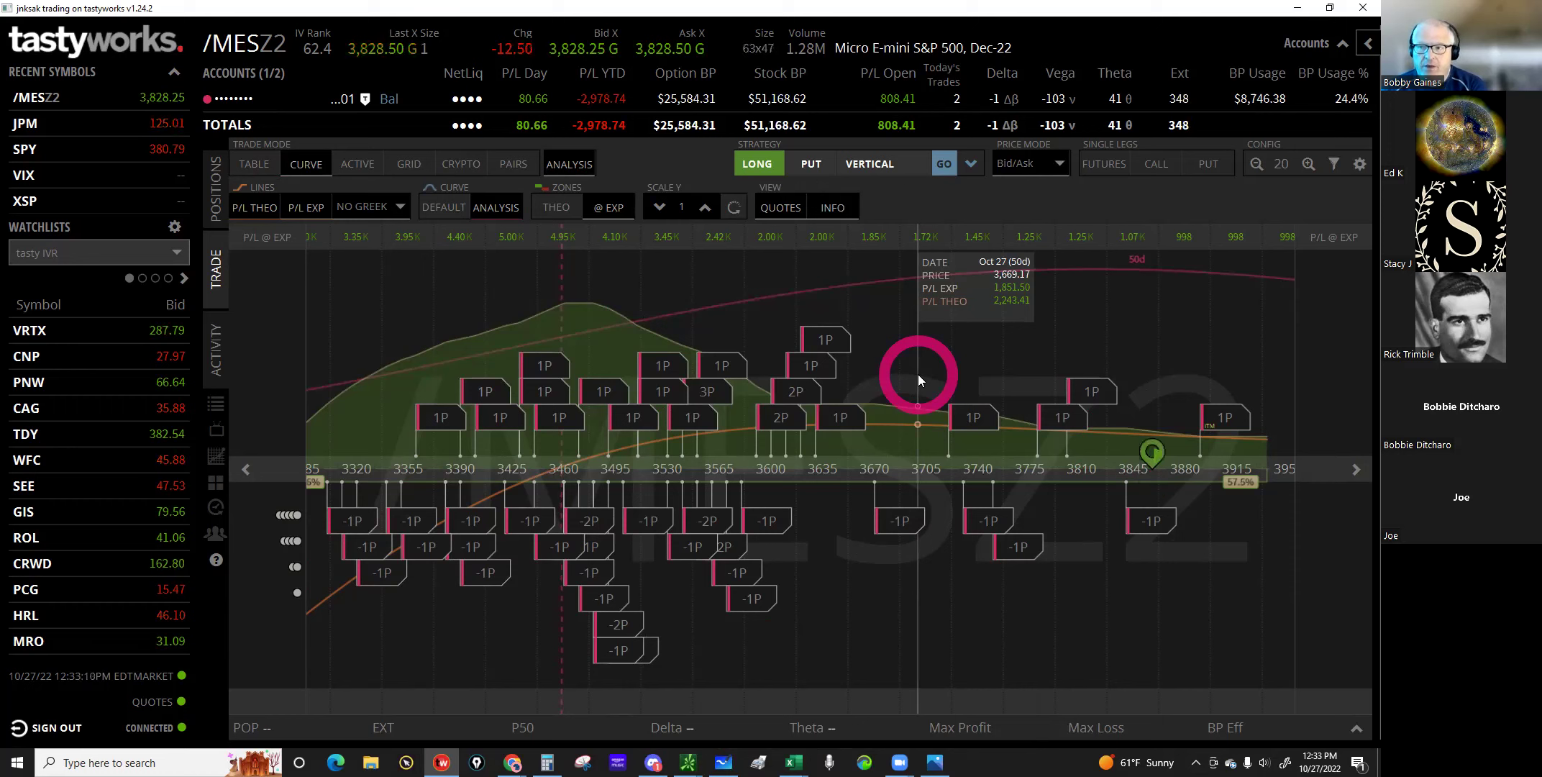
Step: Open the analysis controls for /MES and exclude all option legs from the analysis
{"action": "left_click", "coordinate": [1367, 44]}
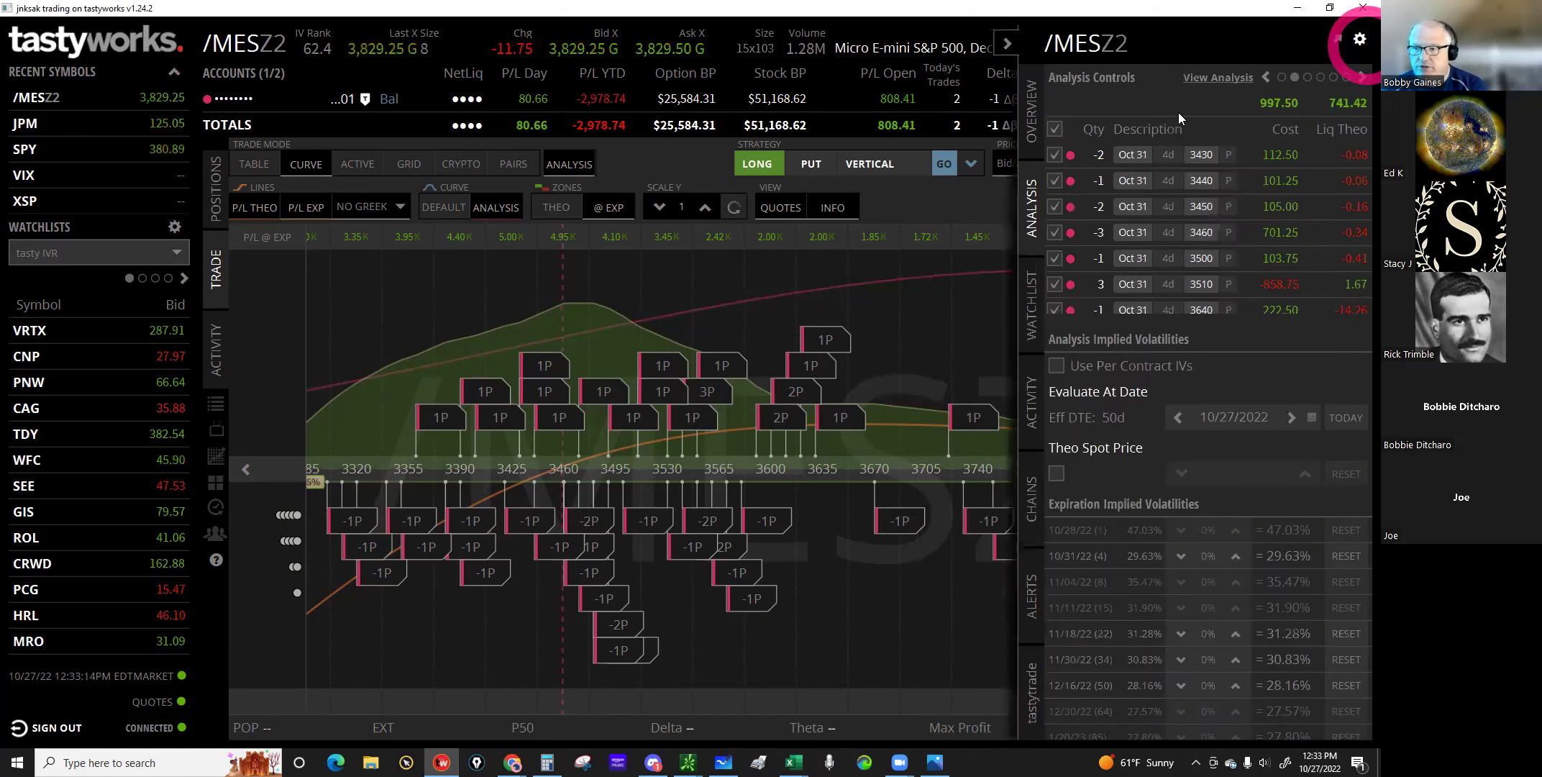
{"action": "left_click", "coordinate": [1169, 156]}
{"action": "left_click", "coordinate": [1162, 210]}
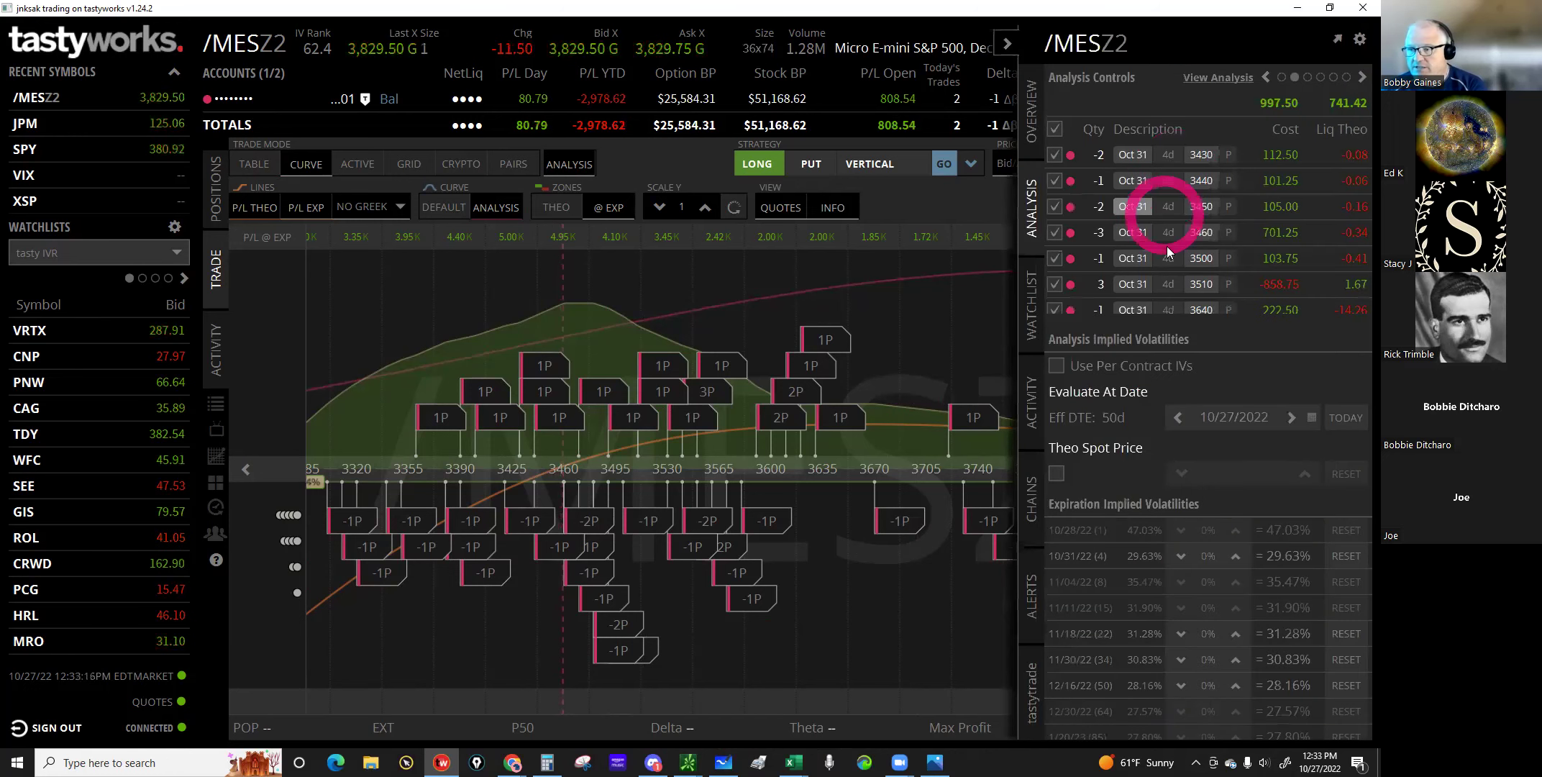
{"action": "left_click", "coordinate": [1054, 153]}
{"action": "left_click", "coordinate": [1051, 129]}
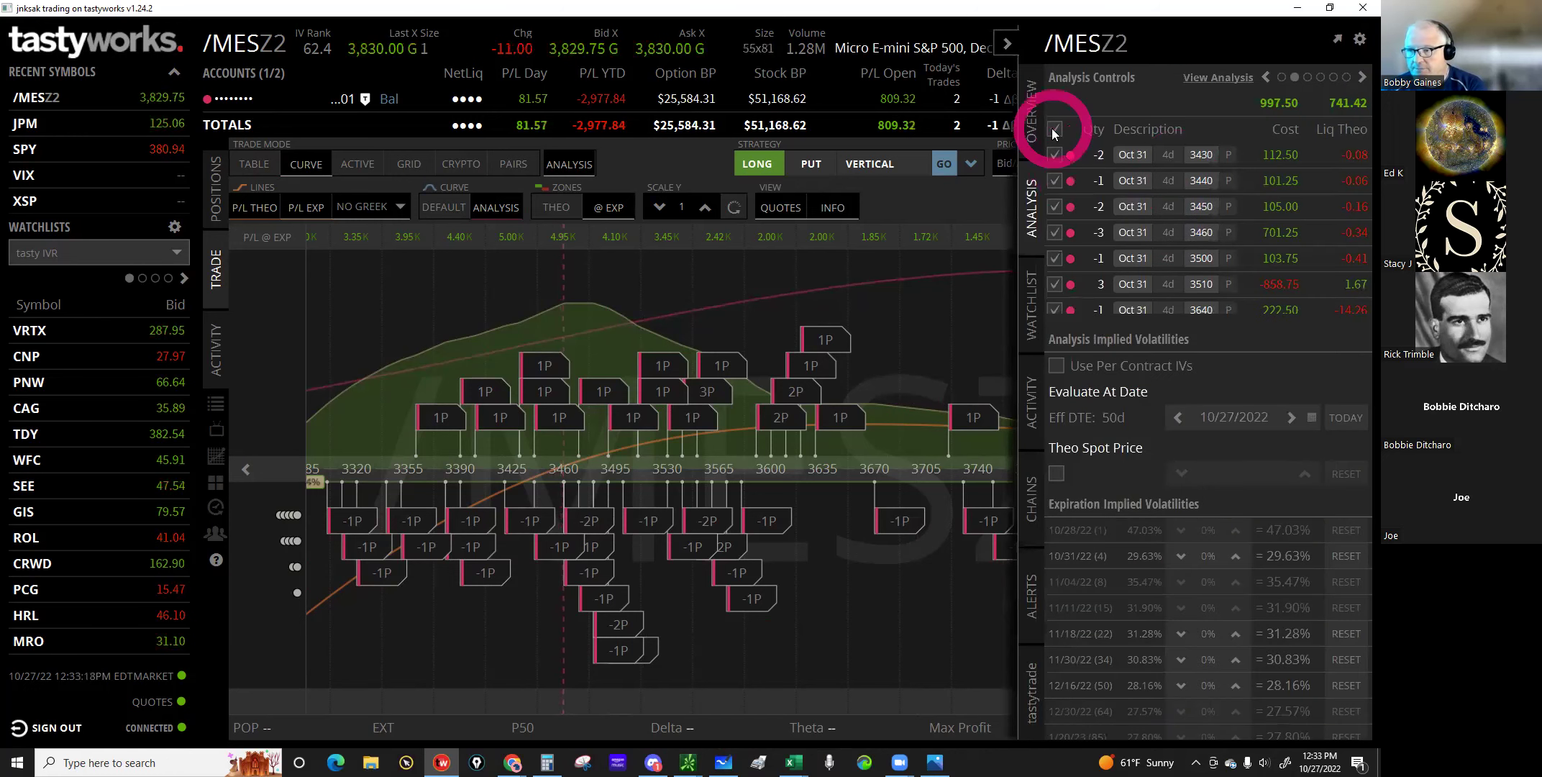
Step: Include the Oct 31 puts at strikes 3430, 3440, 3450, 3460, 3500 and 3510 in the analysis
{"action": "left_click", "coordinate": [1052, 154]}
{"action": "left_click", "coordinate": [1054, 180]}
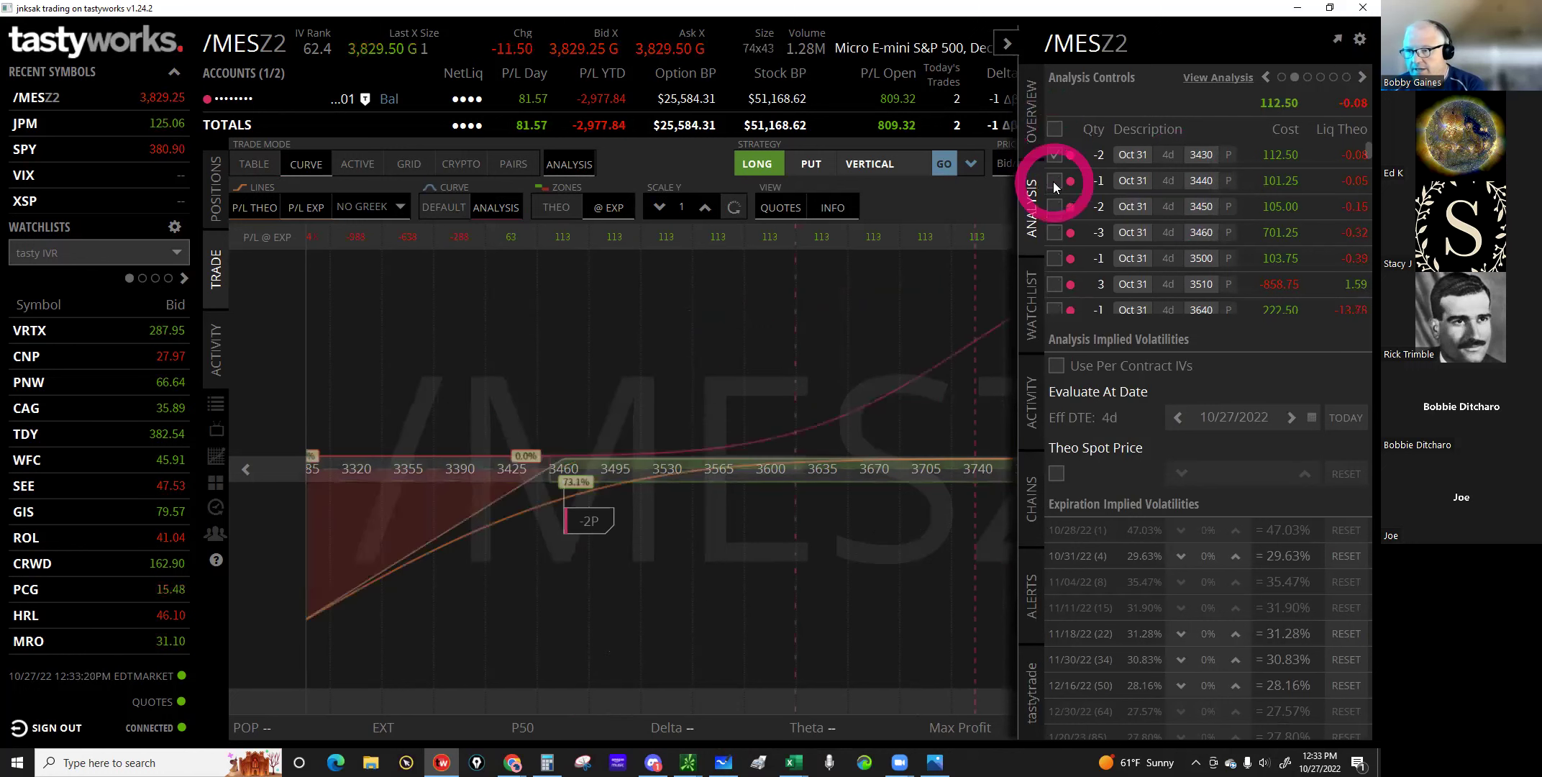
{"action": "left_click", "coordinate": [1056, 208]}
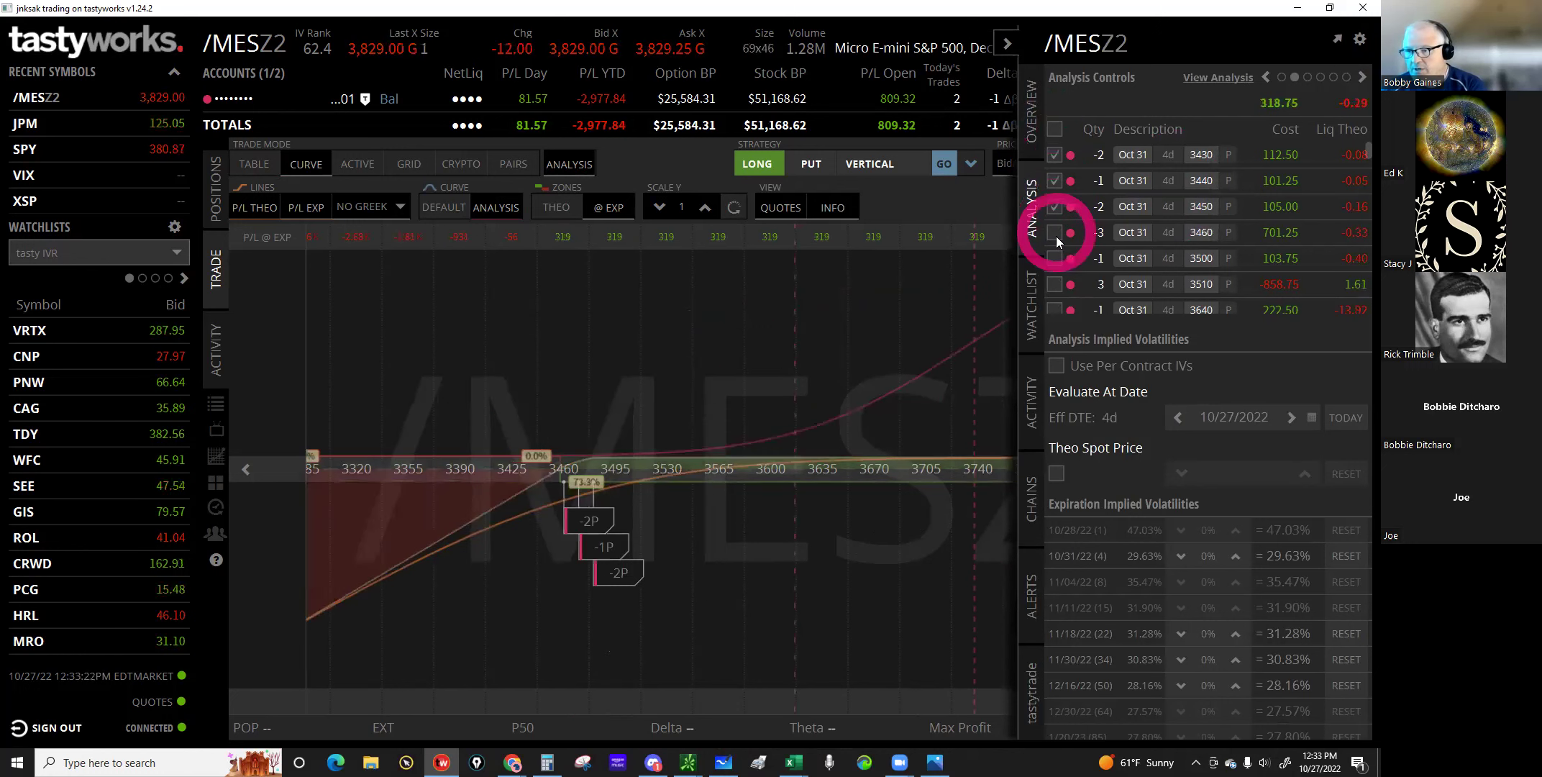
{"action": "left_click", "coordinate": [1055, 233]}
{"action": "left_click", "coordinate": [1054, 258]}
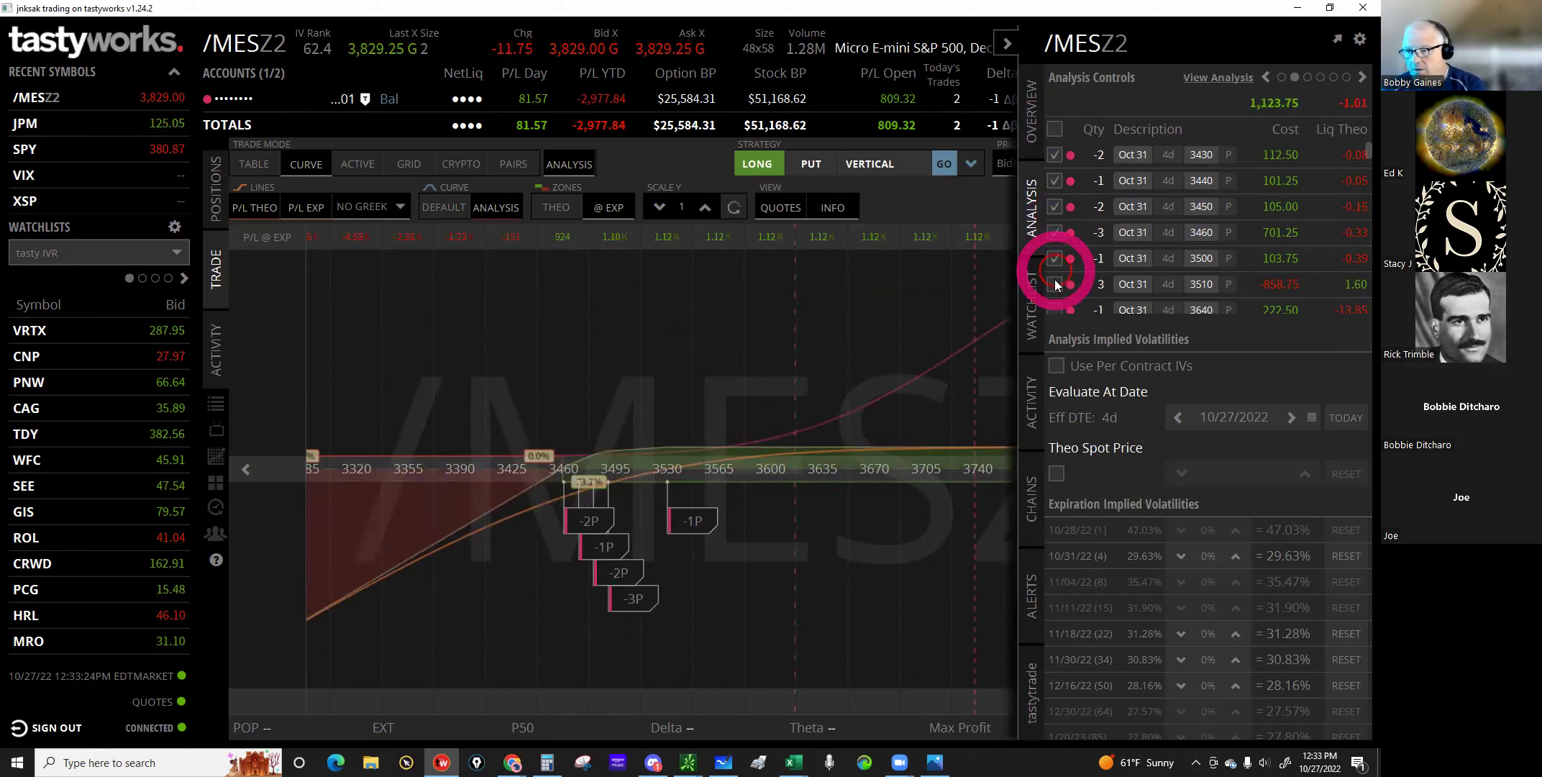
{"action": "left_click", "coordinate": [1054, 284]}
Step: Add the Oct 31 puts at strikes 3640, 3690, 3700, 3720 and 3750 to the analysis
{"action": "scroll", "coordinate": [1055, 287], "scroll_direction": "down", "scroll_amount": 2}
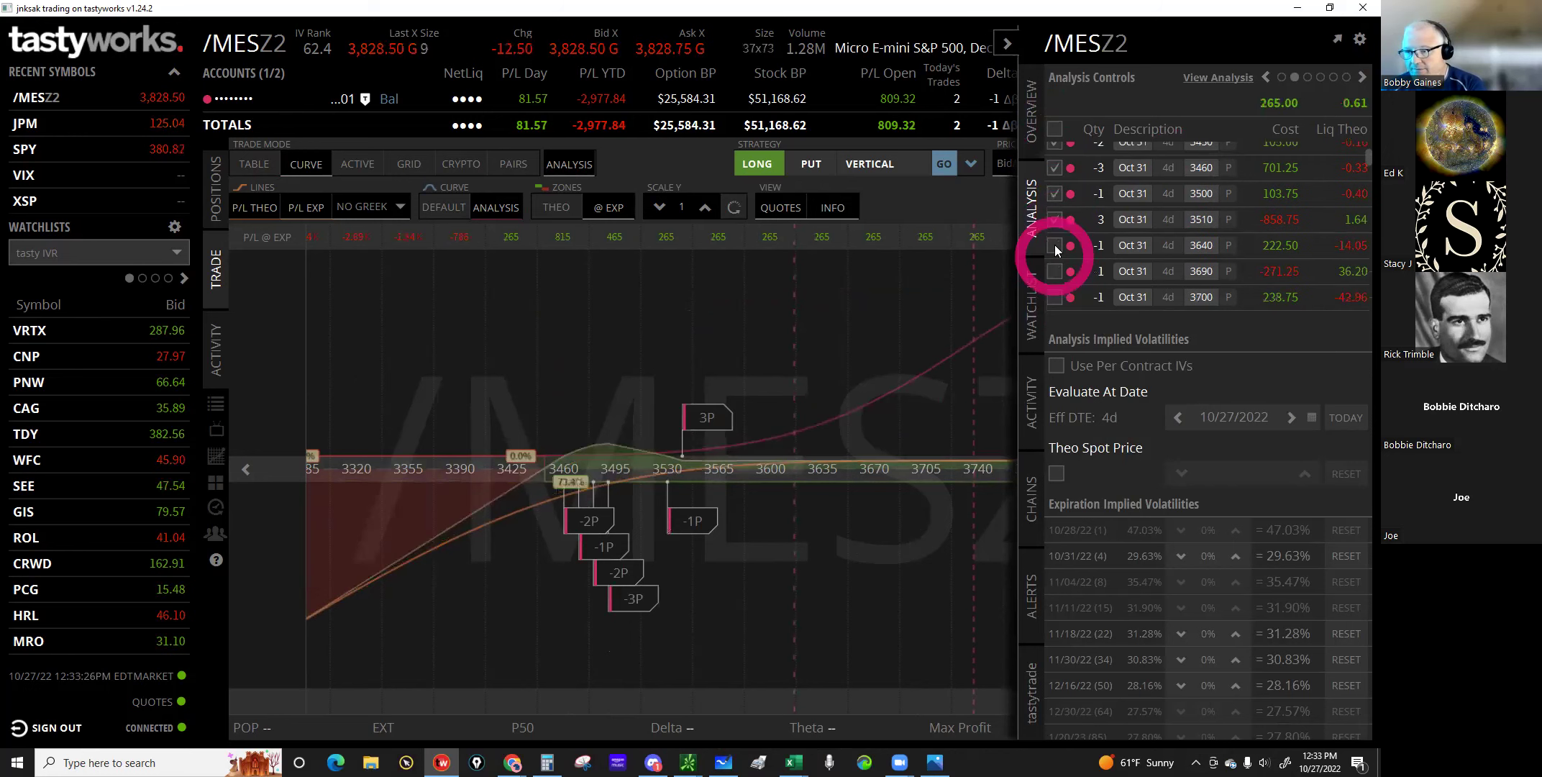
{"action": "left_click", "coordinate": [1054, 245]}
{"action": "left_click", "coordinate": [1055, 271]}
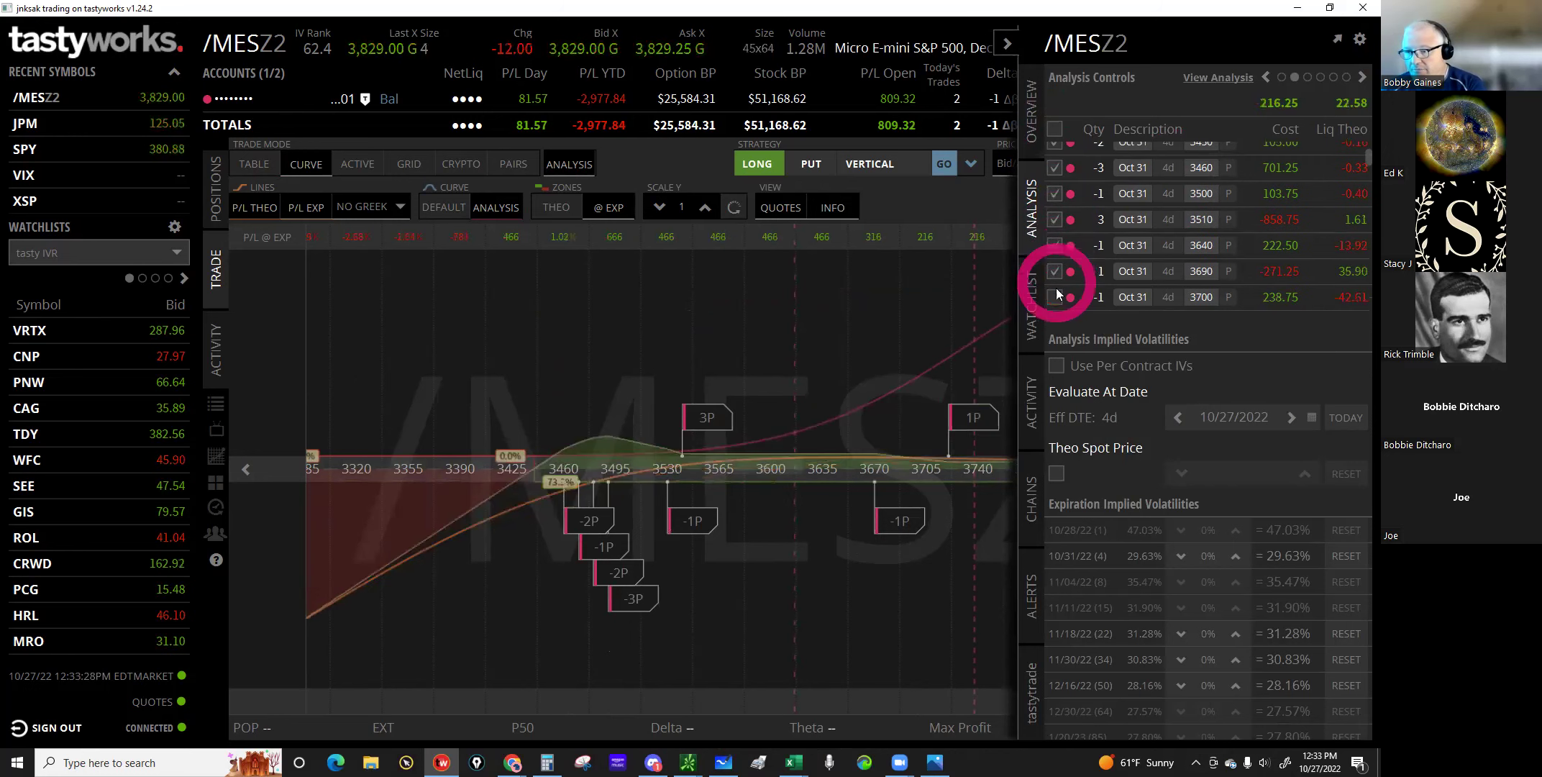
{"action": "left_click", "coordinate": [1055, 298]}
{"action": "scroll", "coordinate": [1055, 287], "scroll_direction": "down", "scroll_amount": 2}
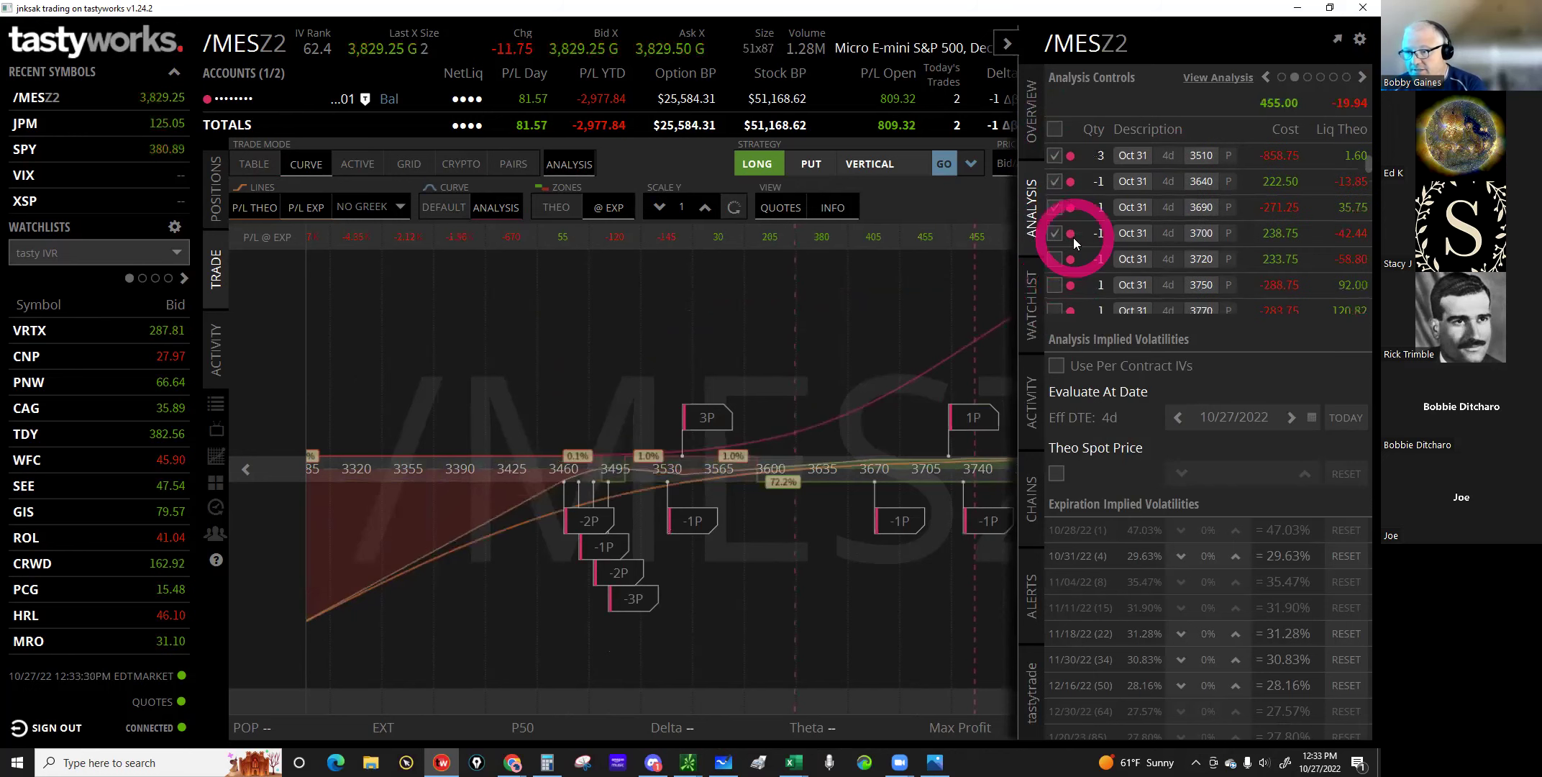
{"action": "left_click", "coordinate": [1054, 260]}
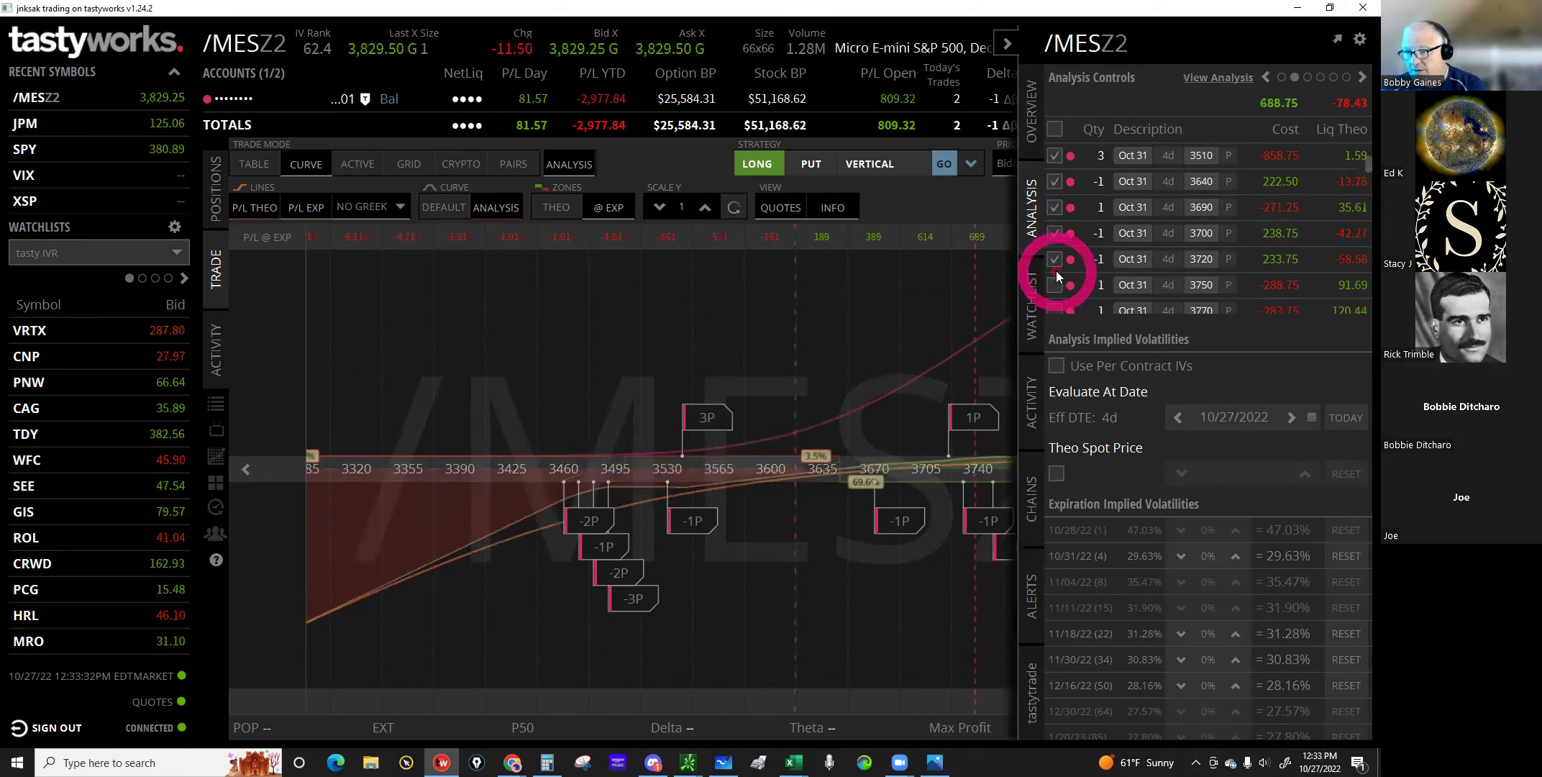
{"action": "left_click", "coordinate": [1055, 286]}
Step: Add the remaining Oct 31 puts at strikes 3770, 3810 and 3860 to the analysis
{"action": "scroll", "coordinate": [1057, 288], "scroll_direction": "down", "scroll_amount": 2}
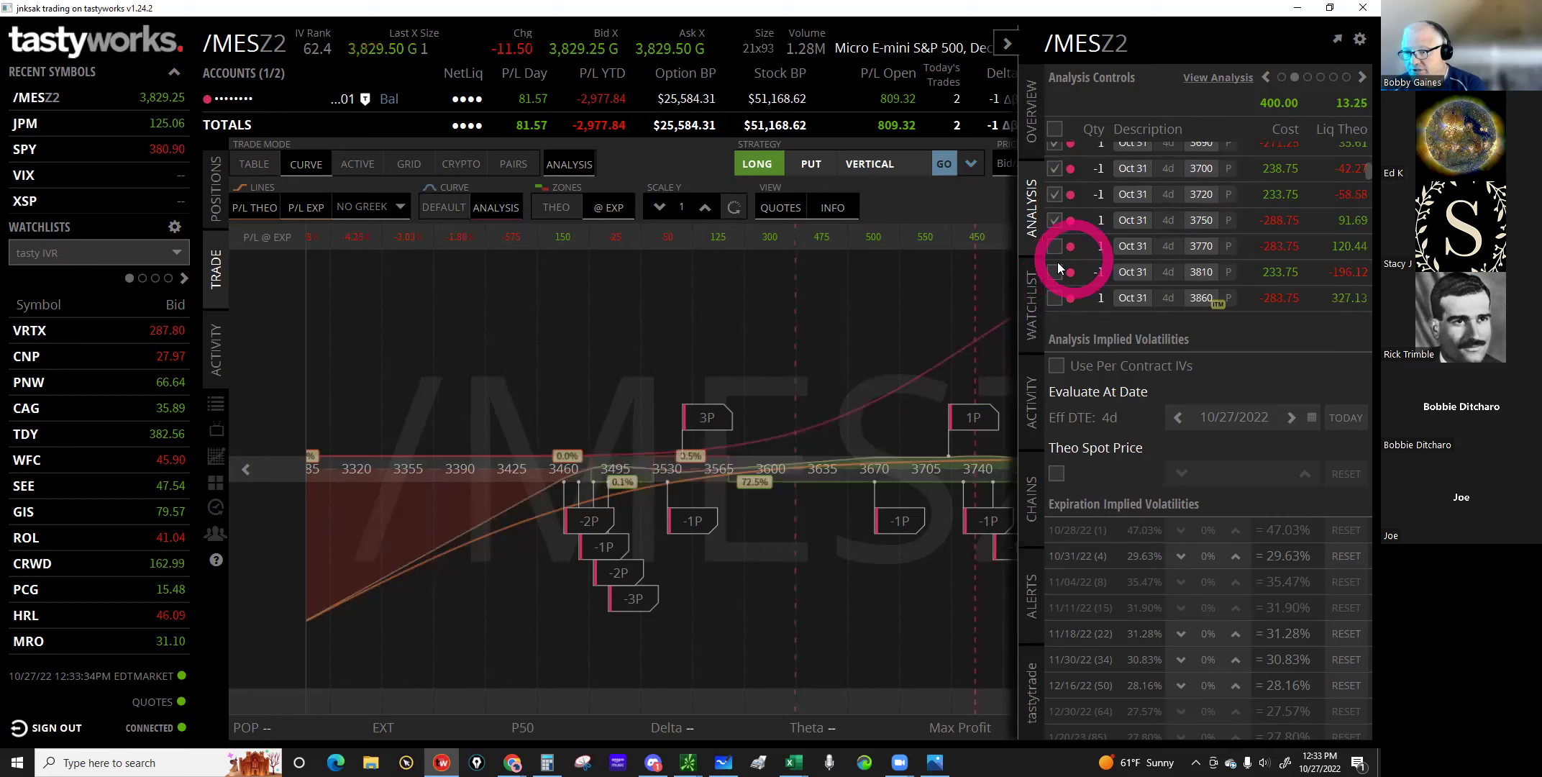
{"action": "left_click", "coordinate": [1054, 247]}
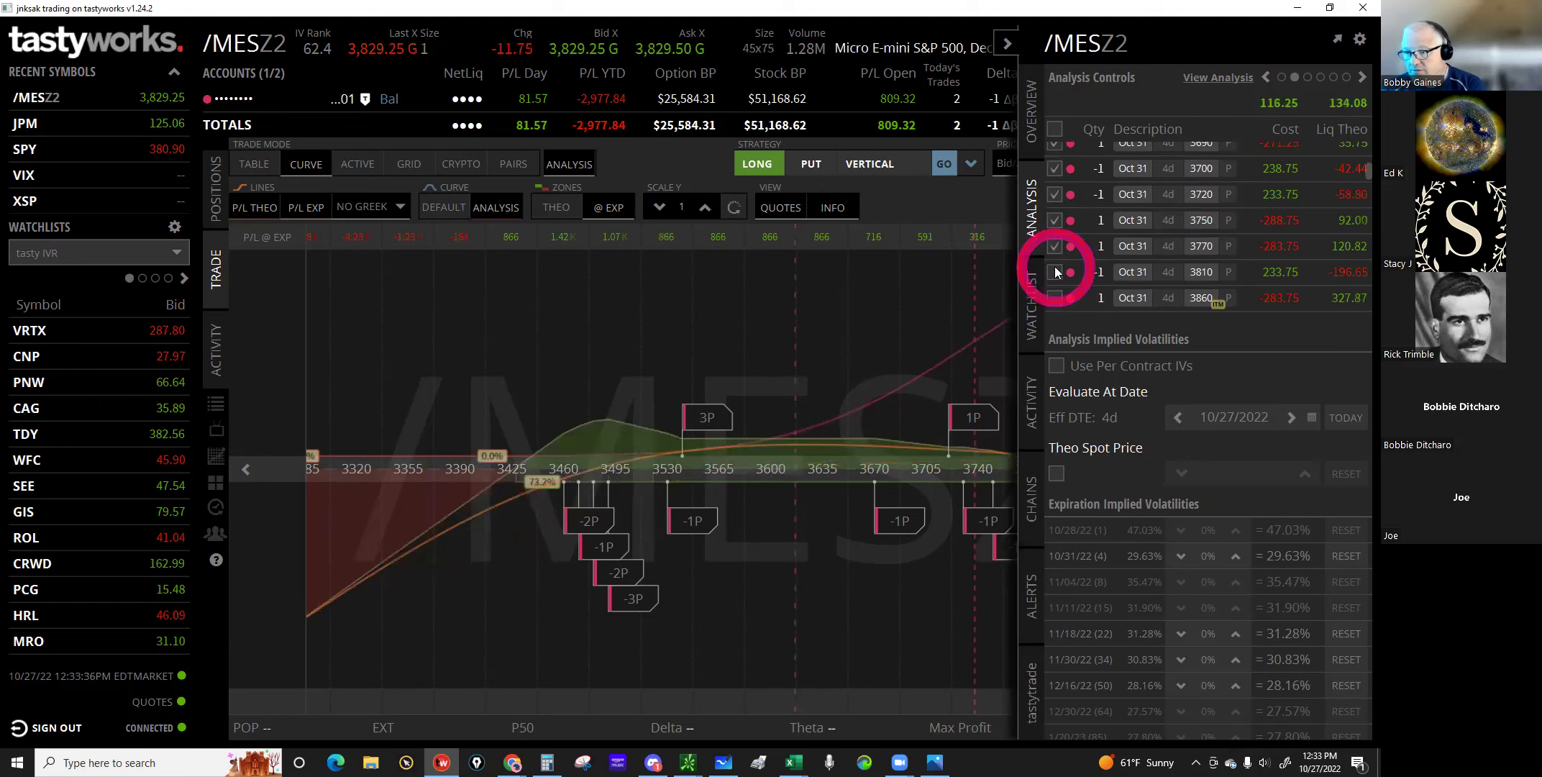
{"action": "left_click", "coordinate": [1054, 272]}
{"action": "scroll", "coordinate": [1071, 252], "scroll_direction": "down", "scroll_amount": 2}
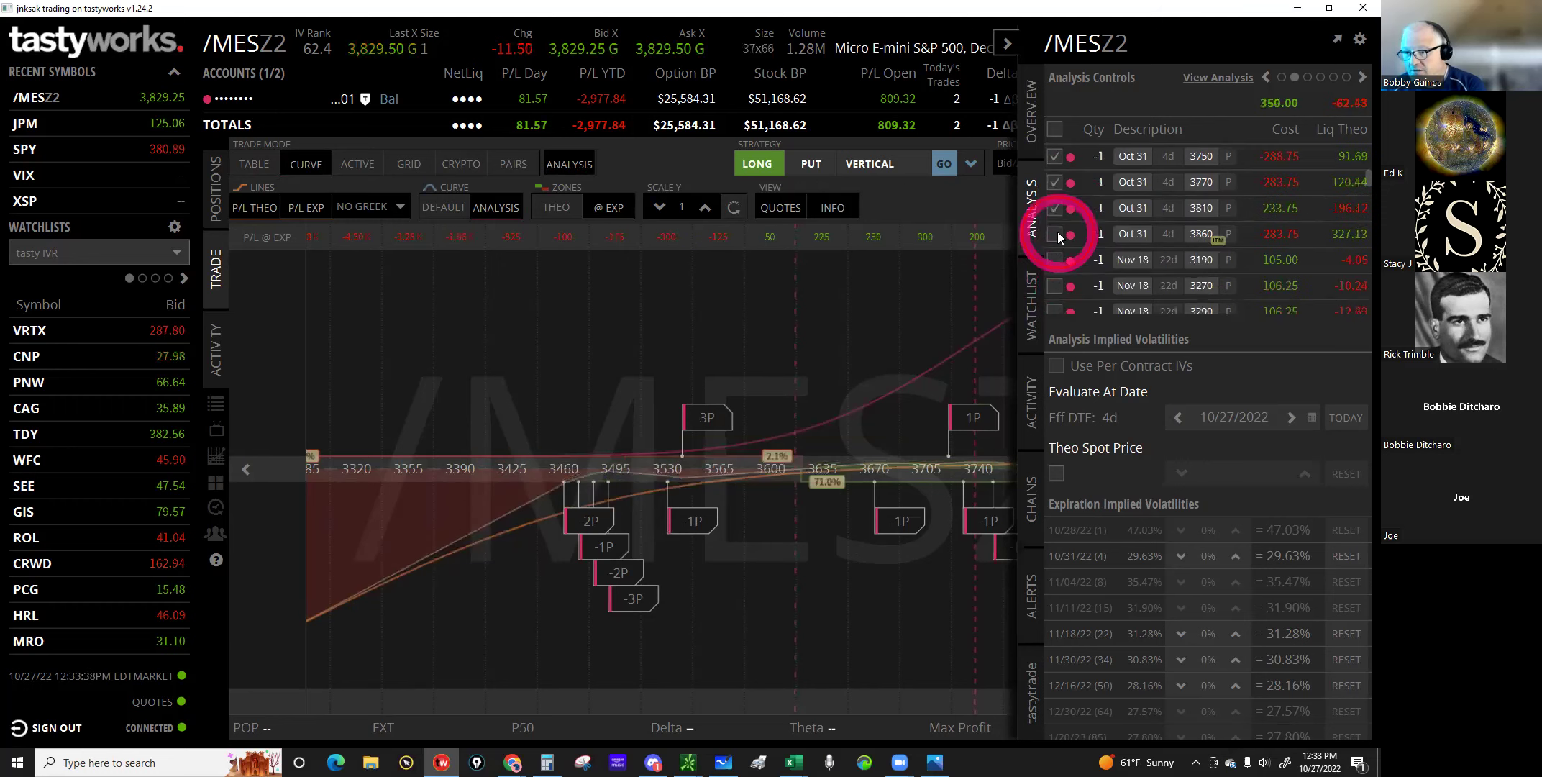
{"action": "left_click", "coordinate": [1054, 234]}
{"action": "scroll", "coordinate": [1057, 215], "scroll_direction": "up", "scroll_amount": 3}
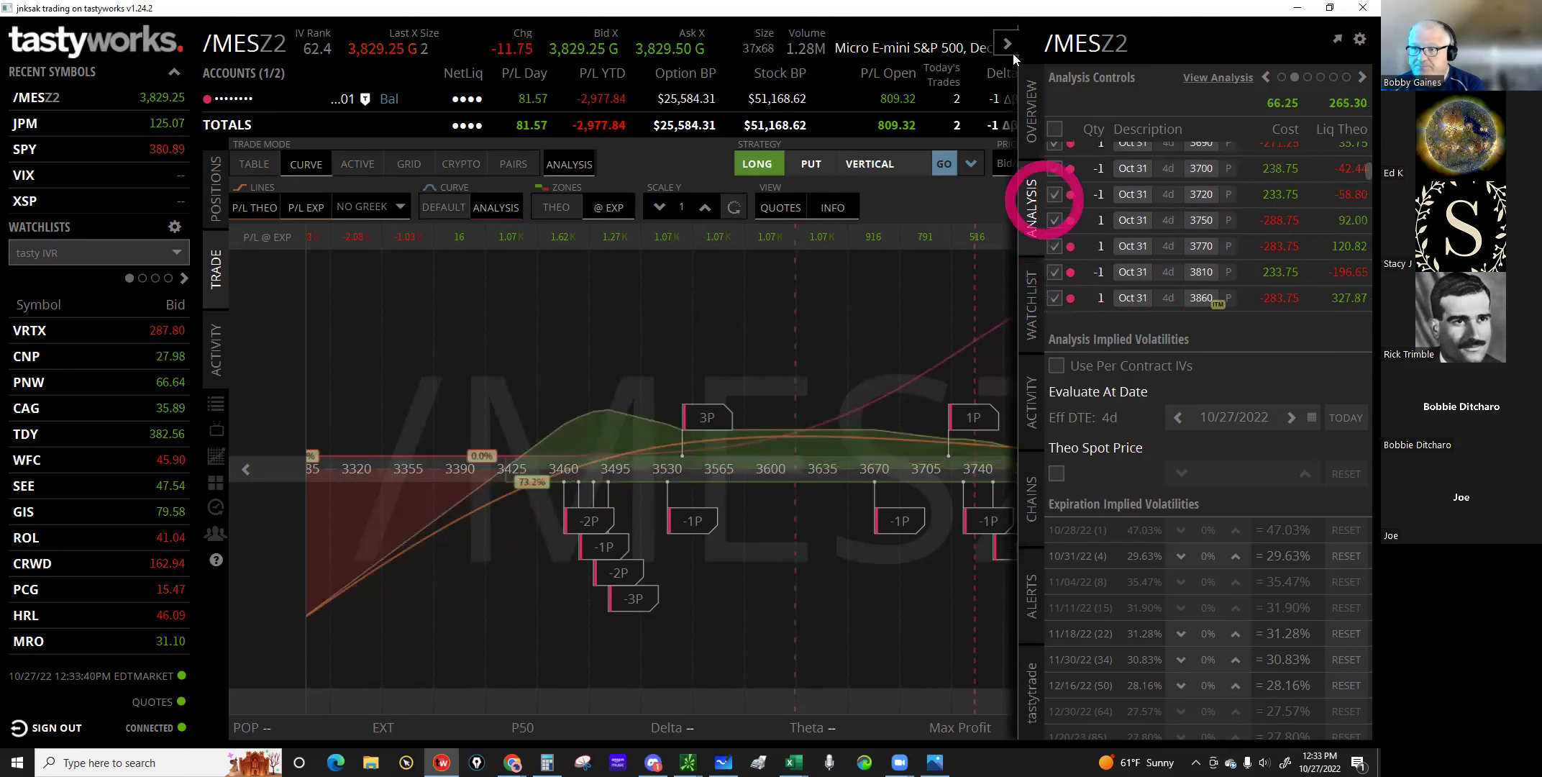
Step: Examine the full-width risk curve of the Oct 31 puts at prices between about 3604 and 3860
{"action": "left_click", "coordinate": [1008, 47]}
{"action": "left_click", "coordinate": [1032, 315]}
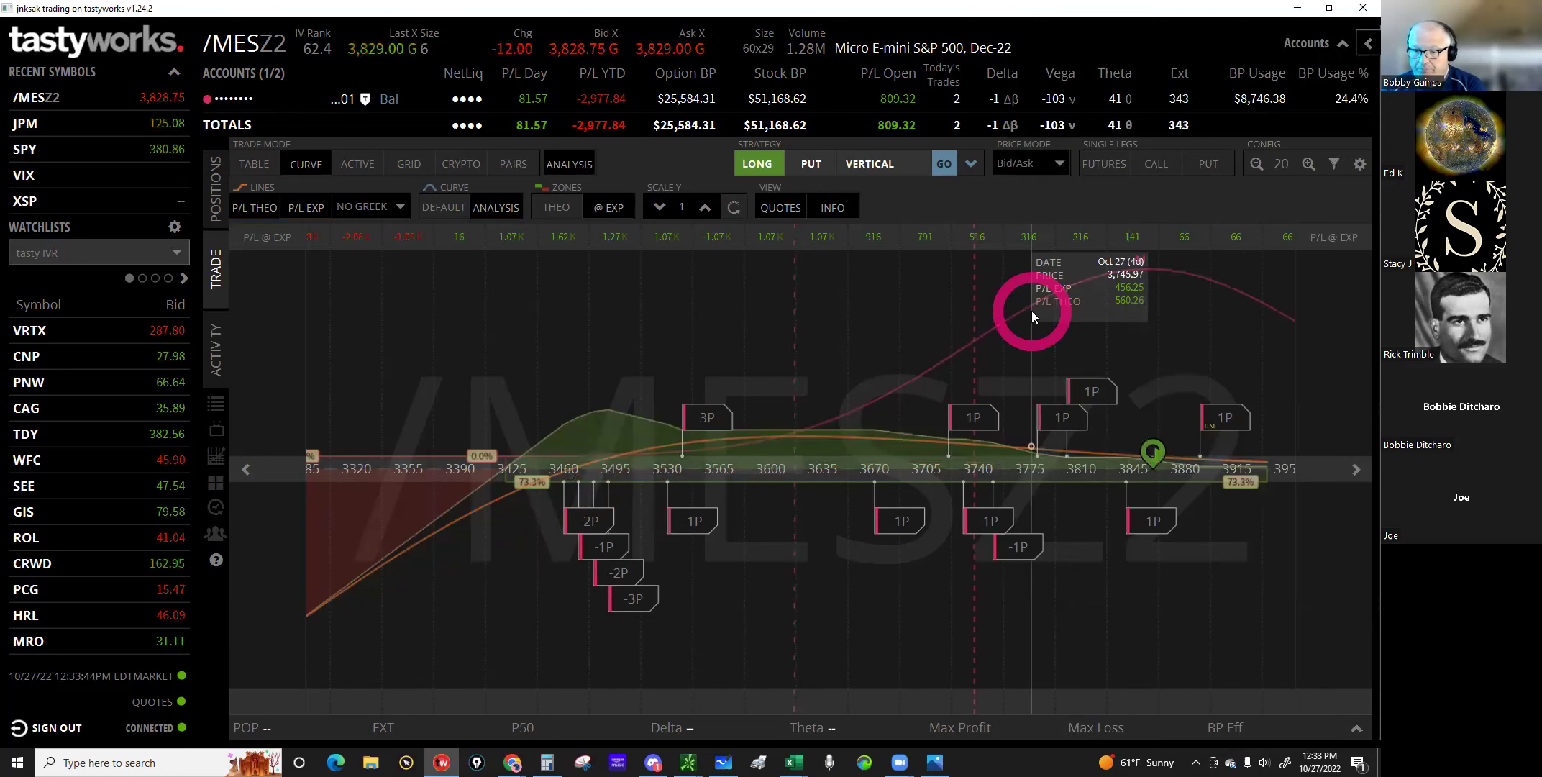
{"action": "left_click", "coordinate": [1110, 374]}
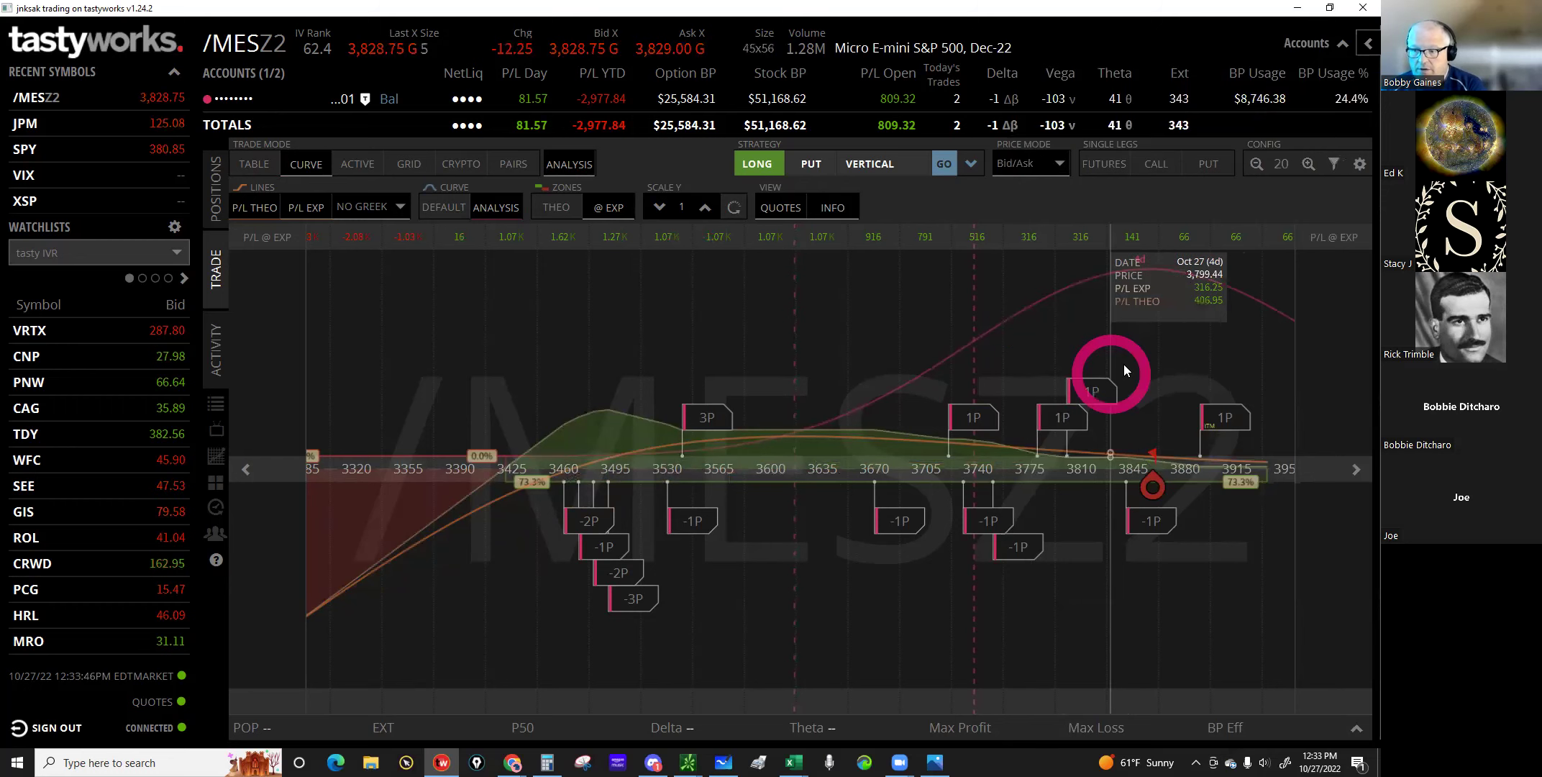
{"action": "left_click", "coordinate": [1048, 342]}
{"action": "left_click", "coordinate": [983, 332]}
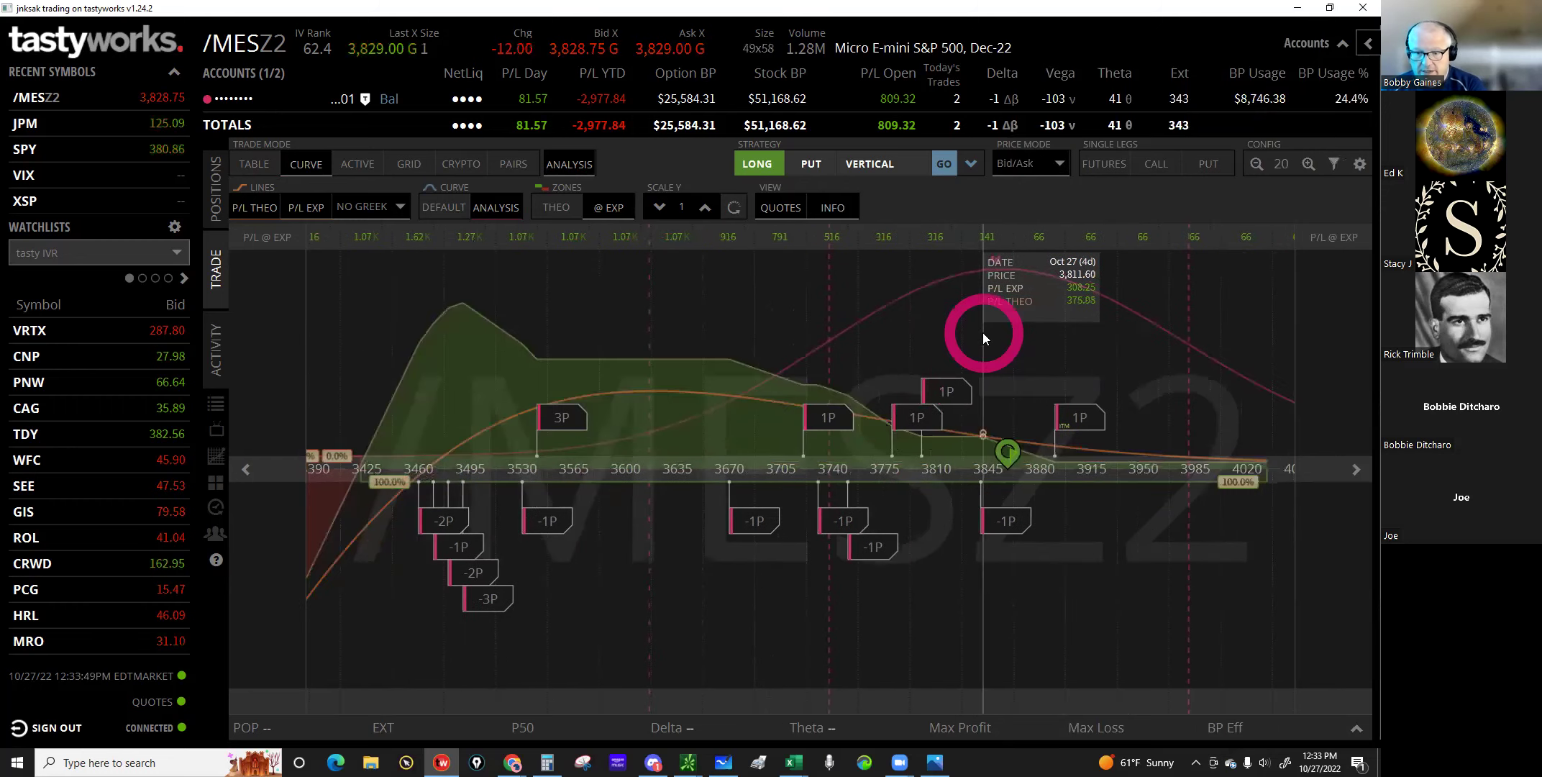
{"action": "left_click", "coordinate": [1043, 373]}
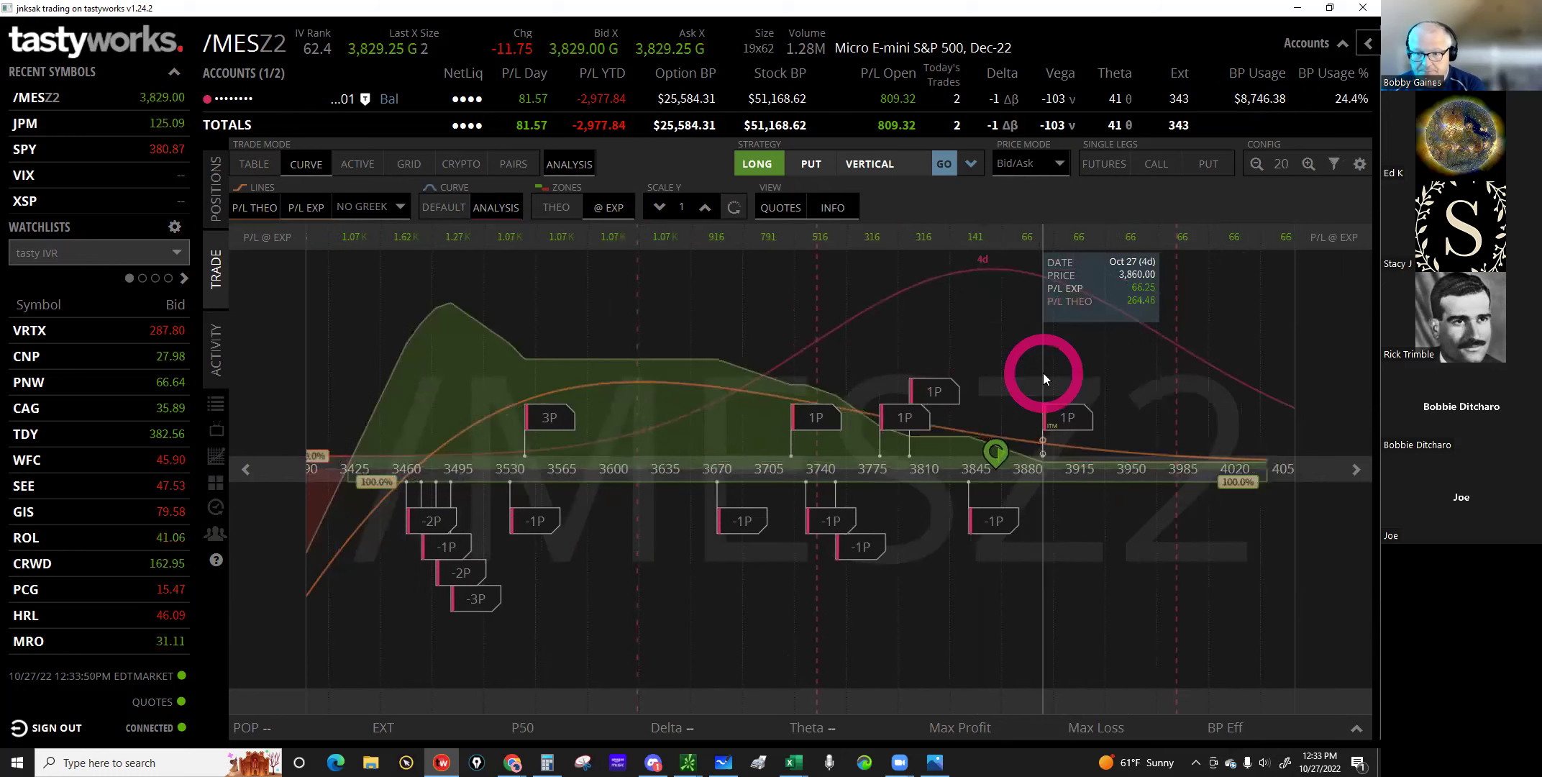
{"action": "left_click", "coordinate": [944, 394]}
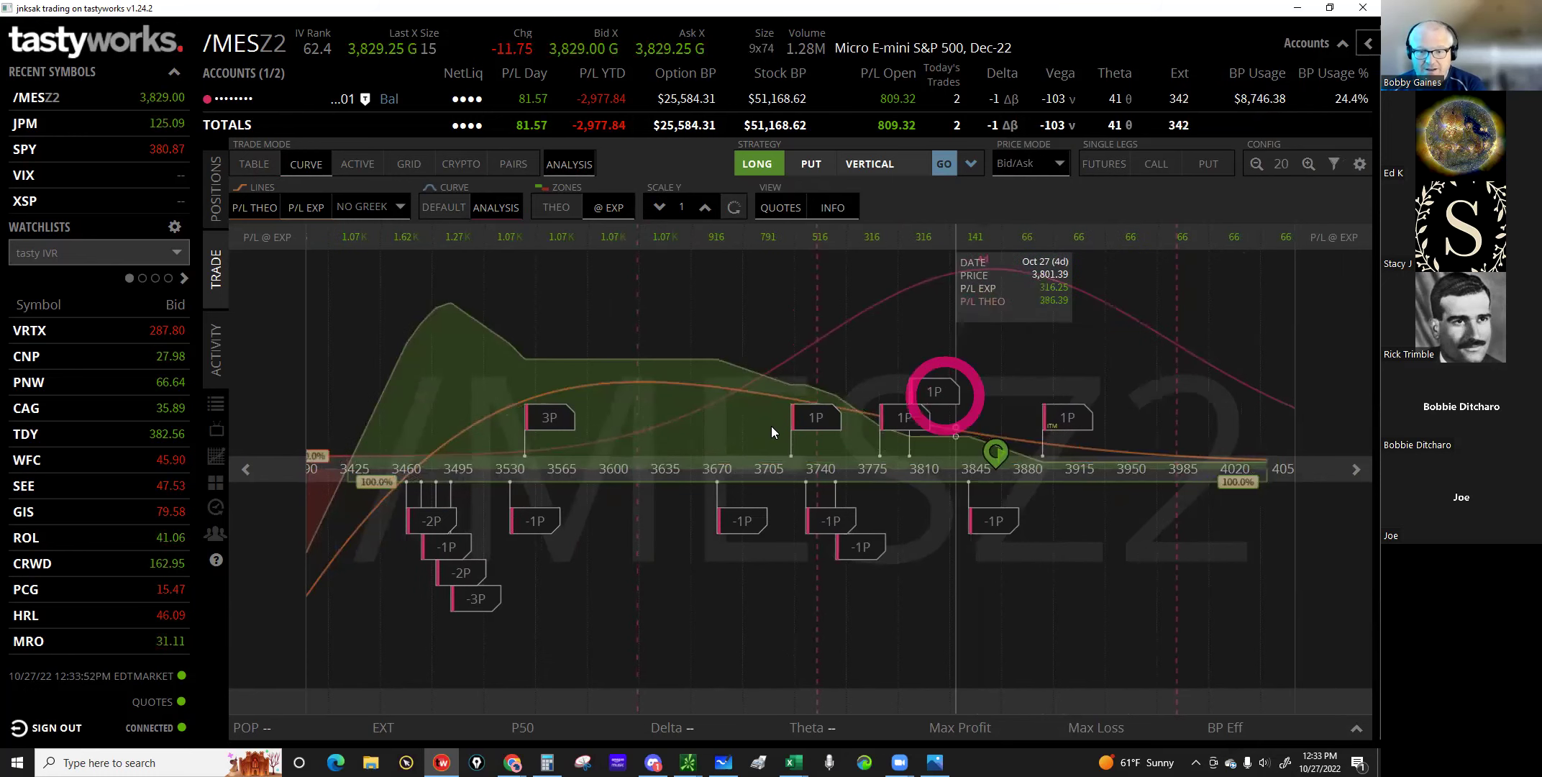
{"action": "left_click", "coordinate": [662, 424]}
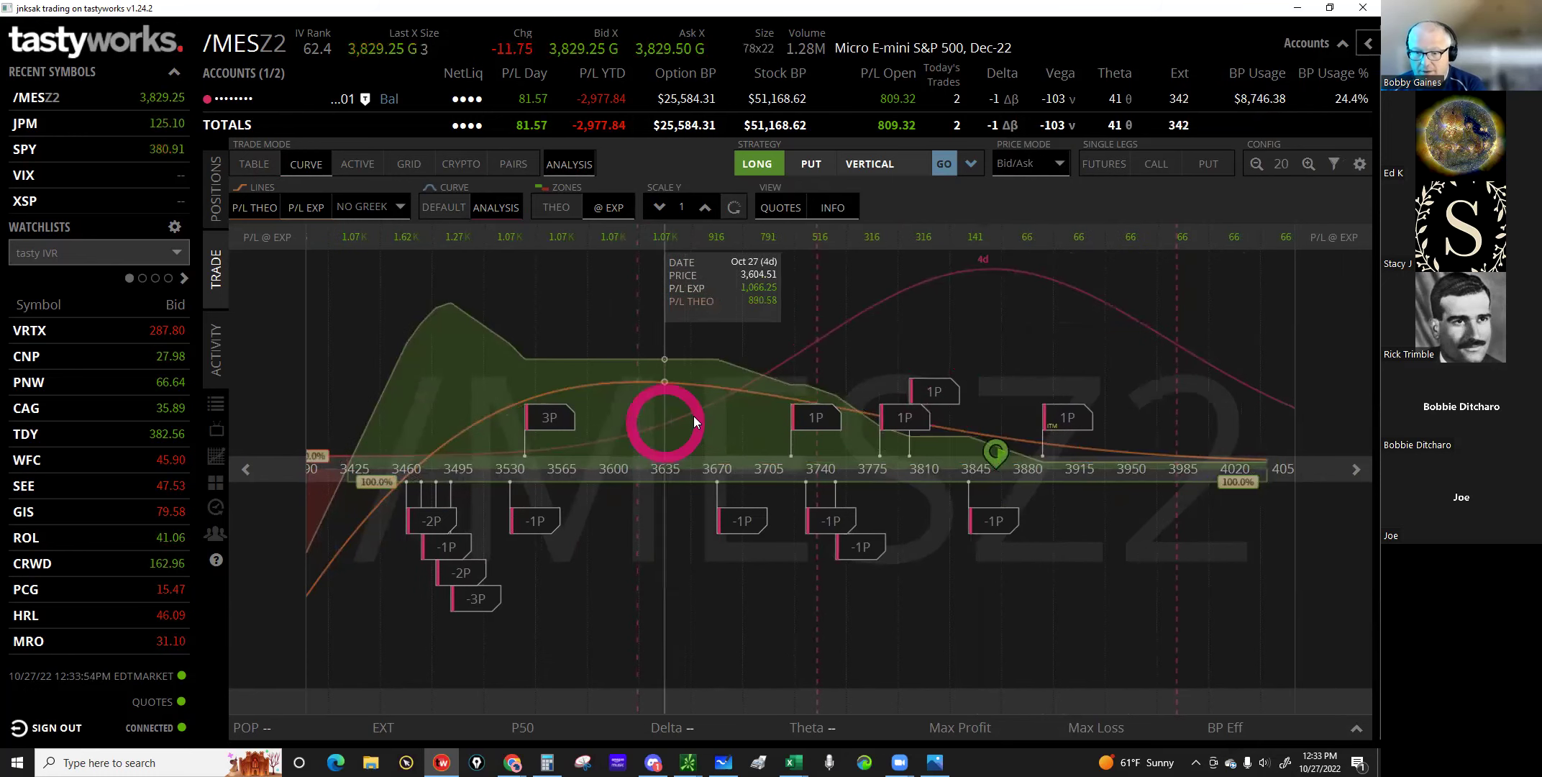
{"action": "left_click", "coordinate": [691, 416]}
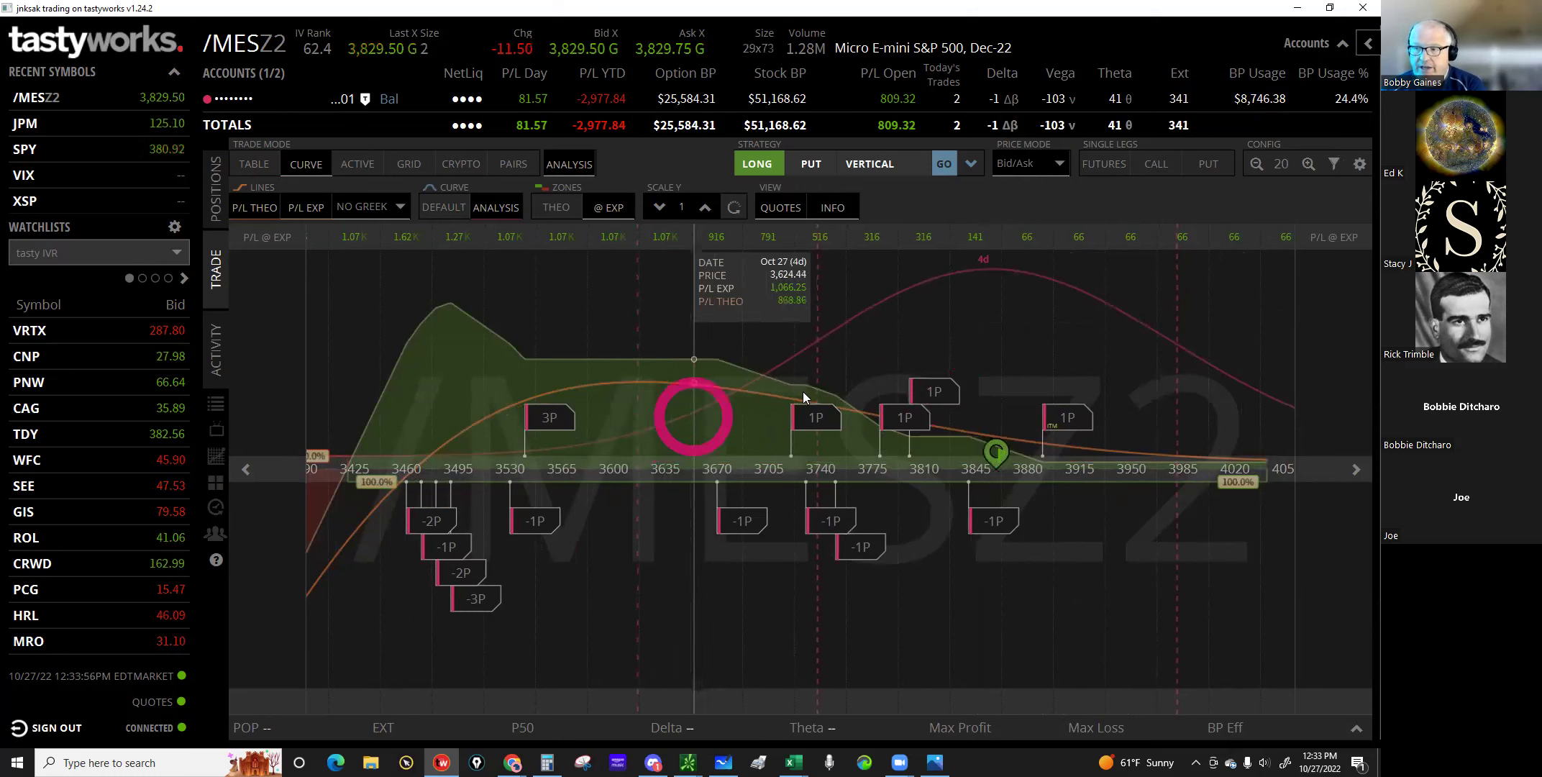
Step: Reopen the analysis controls and exclude every selected Oct 31 put from the analysis
{"action": "left_click", "coordinate": [1361, 44]}
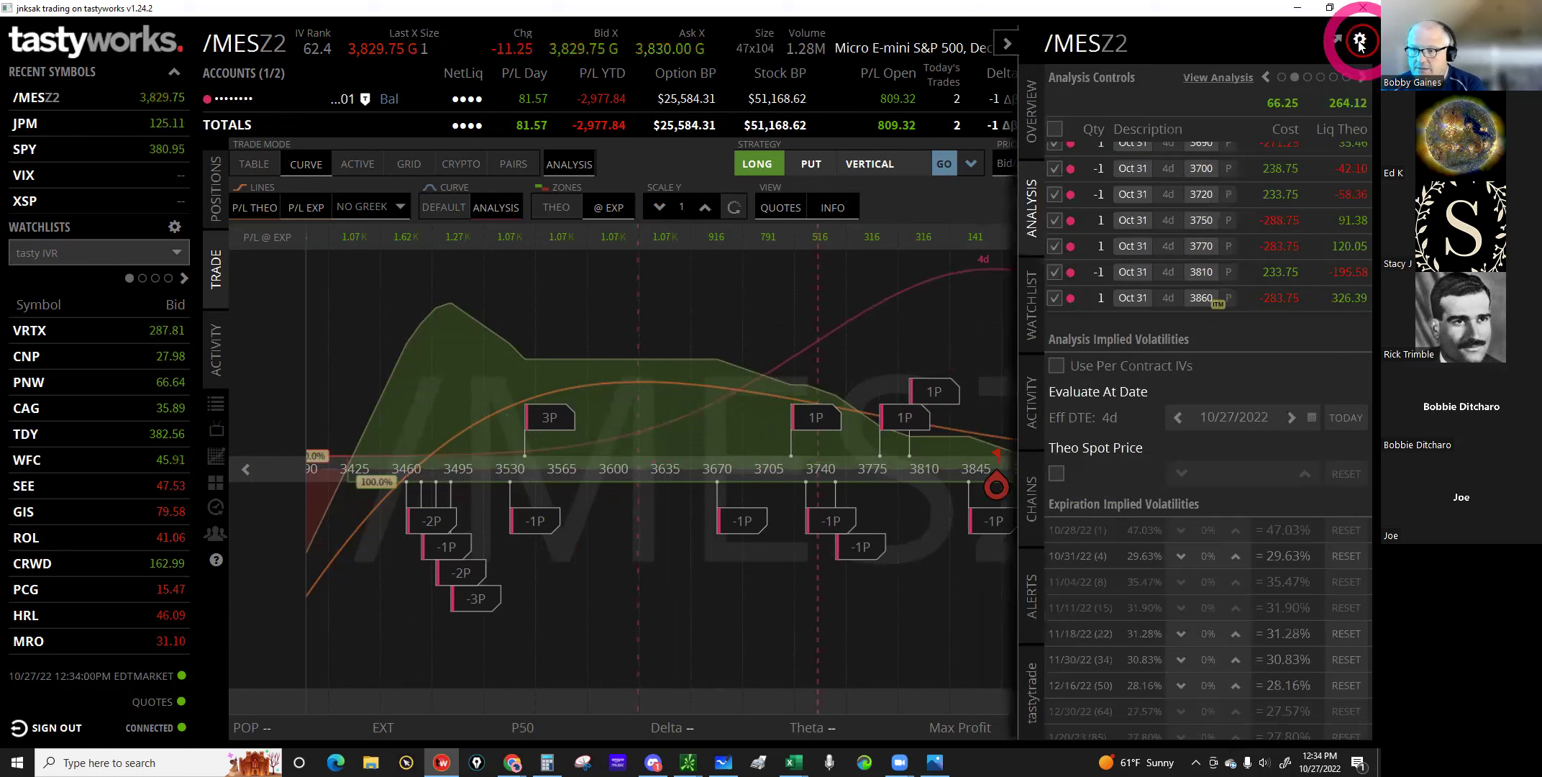
{"action": "left_click", "coordinate": [1096, 138]}
{"action": "left_click", "coordinate": [1054, 132]}
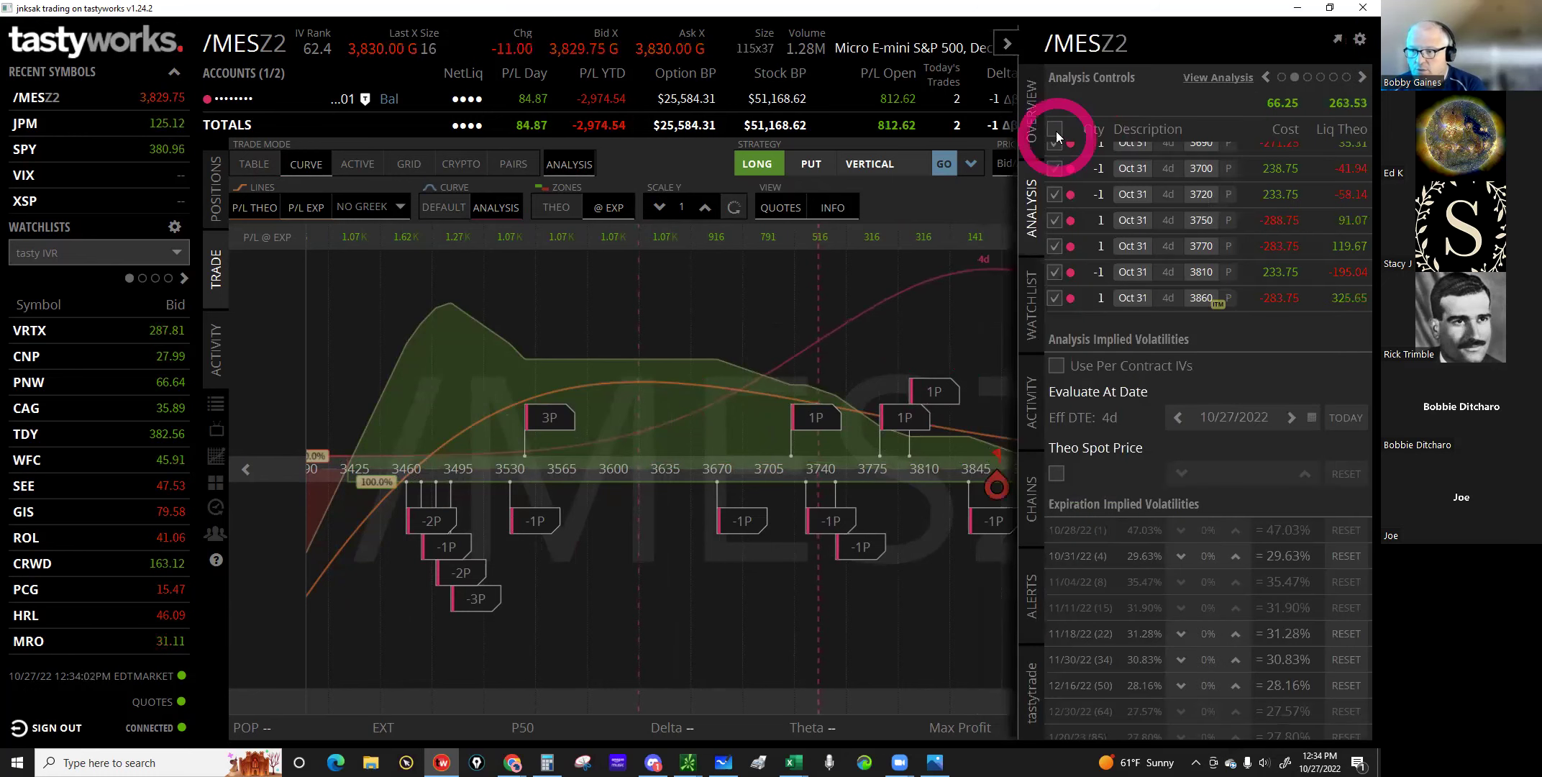
{"action": "left_click", "coordinate": [1115, 222]}
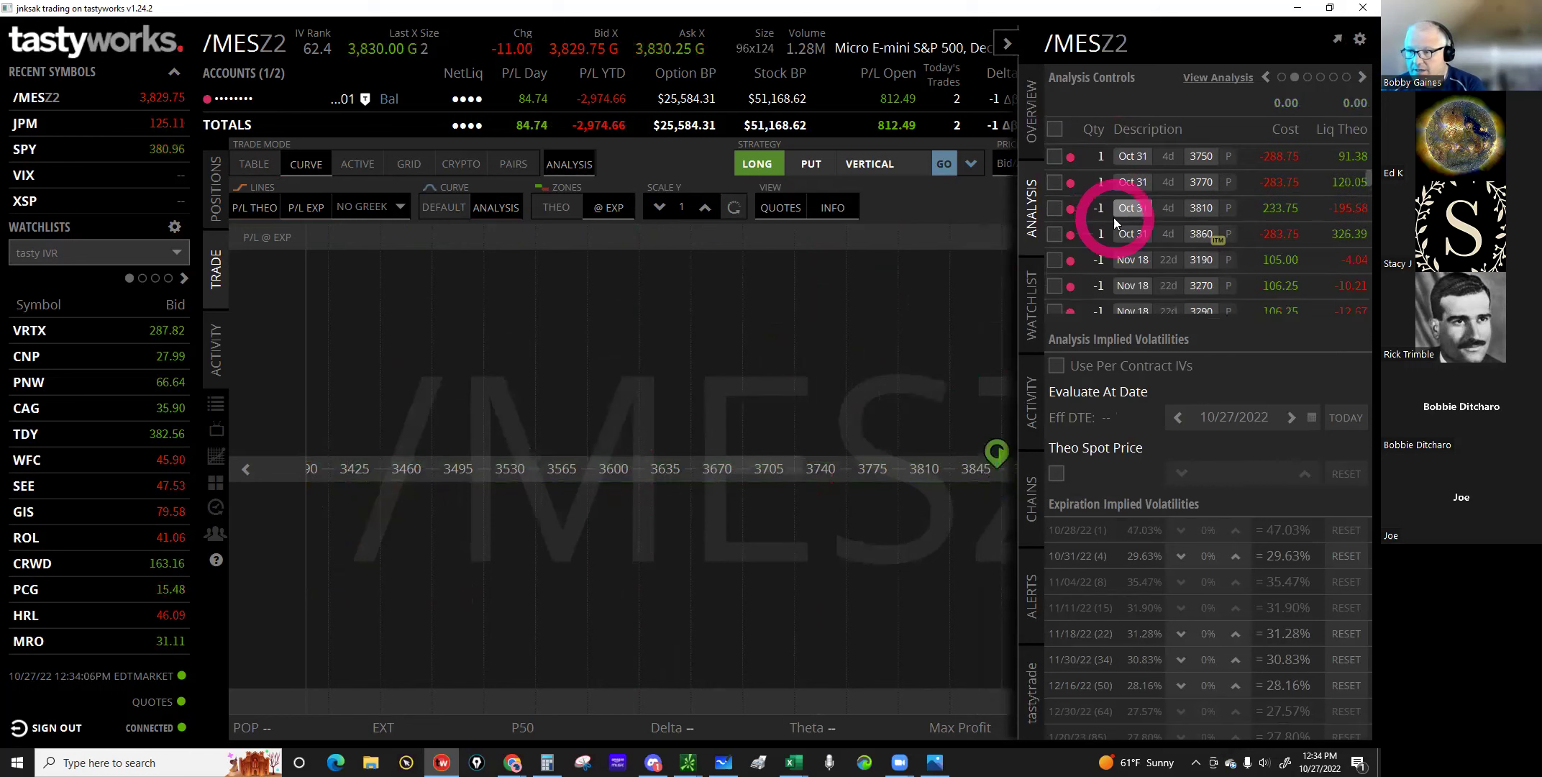
Step: Add the Oct 31 puts at strikes 3810 and 3860 to the analysis and show their risk curve at full width
{"action": "scroll", "coordinate": [1151, 230], "scroll_direction": "down", "scroll_amount": 1}
{"action": "left_click", "coordinate": [1170, 241]}
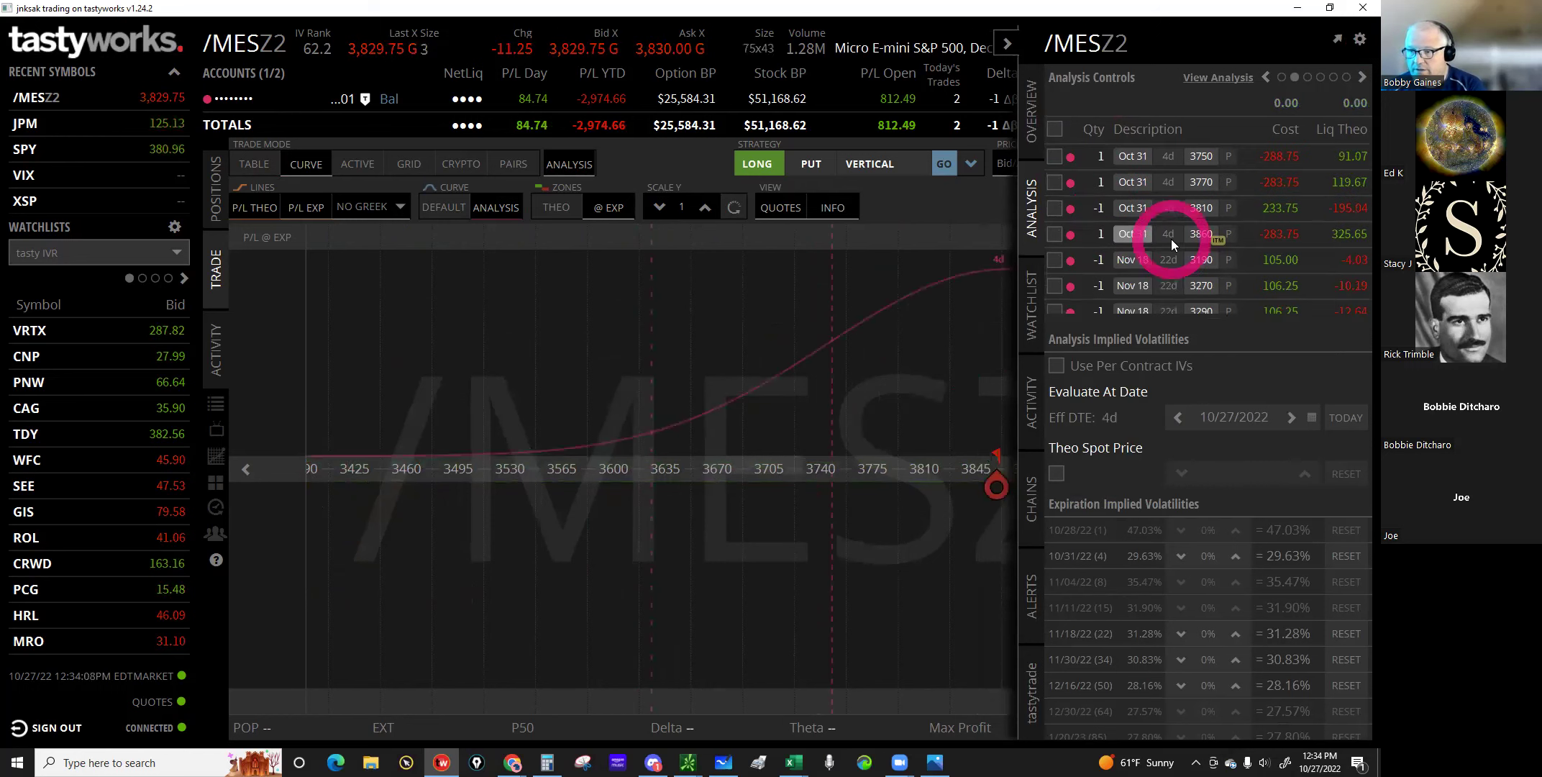
{"action": "left_click", "coordinate": [1113, 235]}
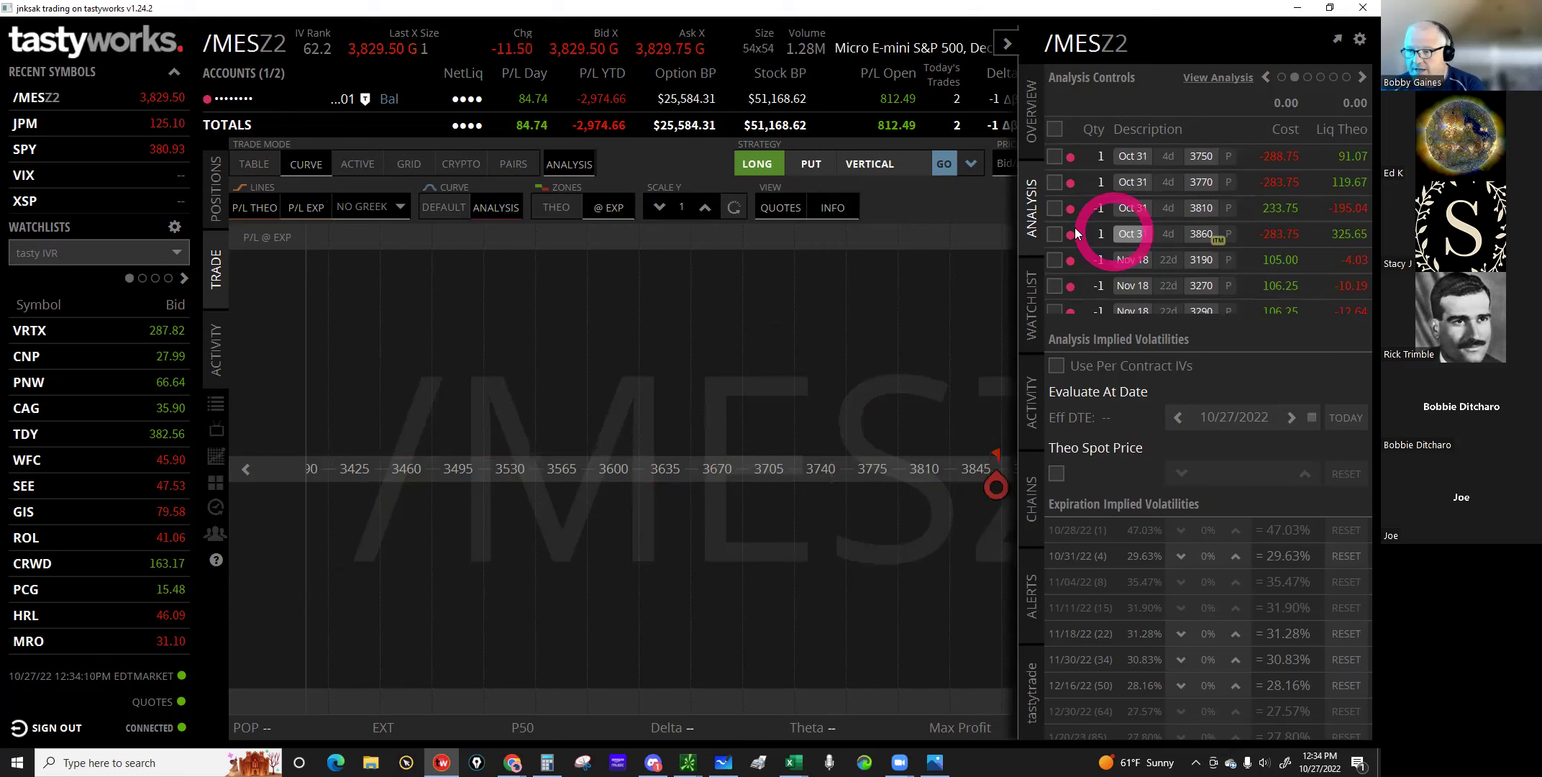
{"action": "left_click", "coordinate": [1056, 235]}
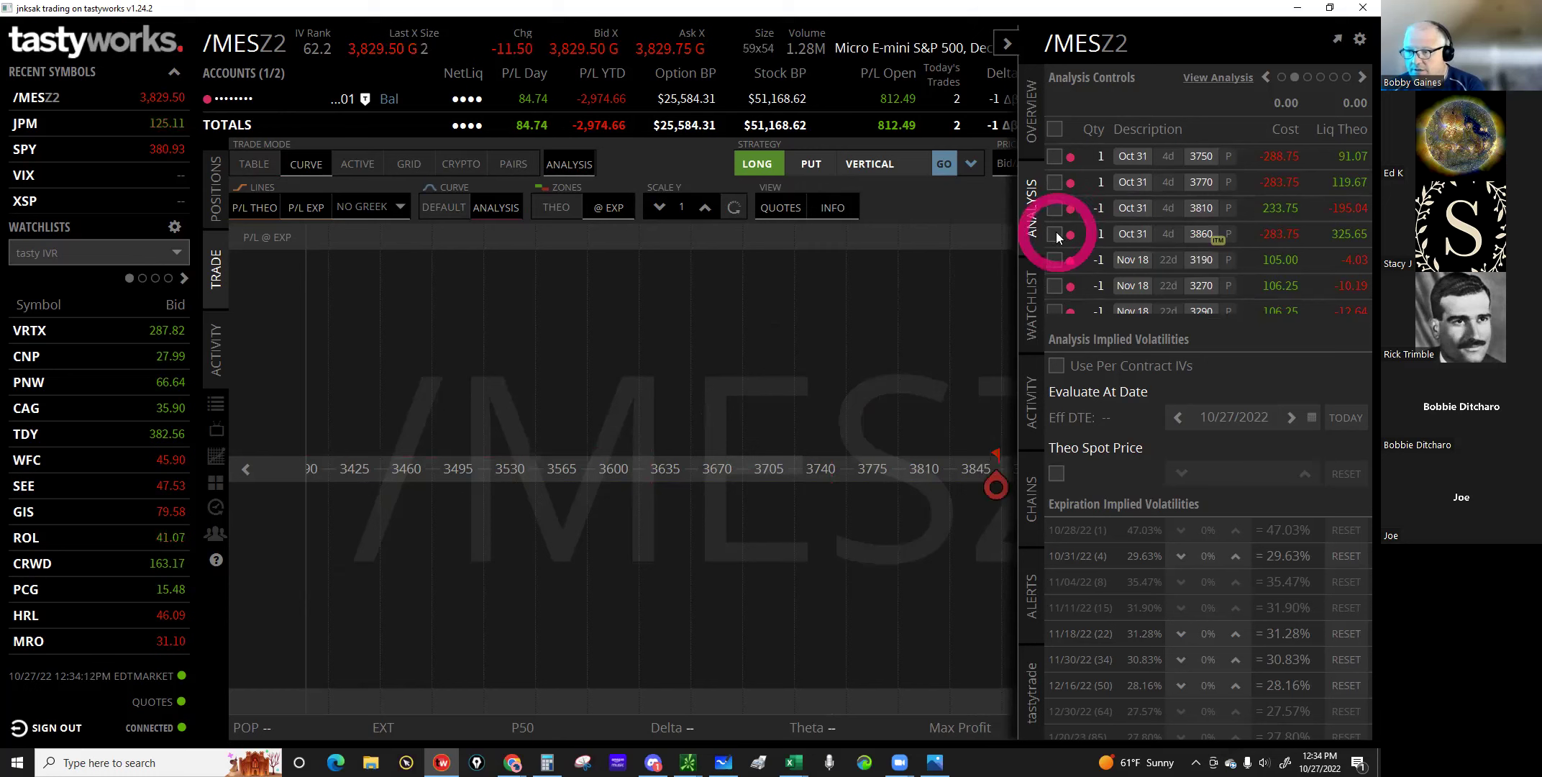
{"action": "left_click", "coordinate": [1055, 208]}
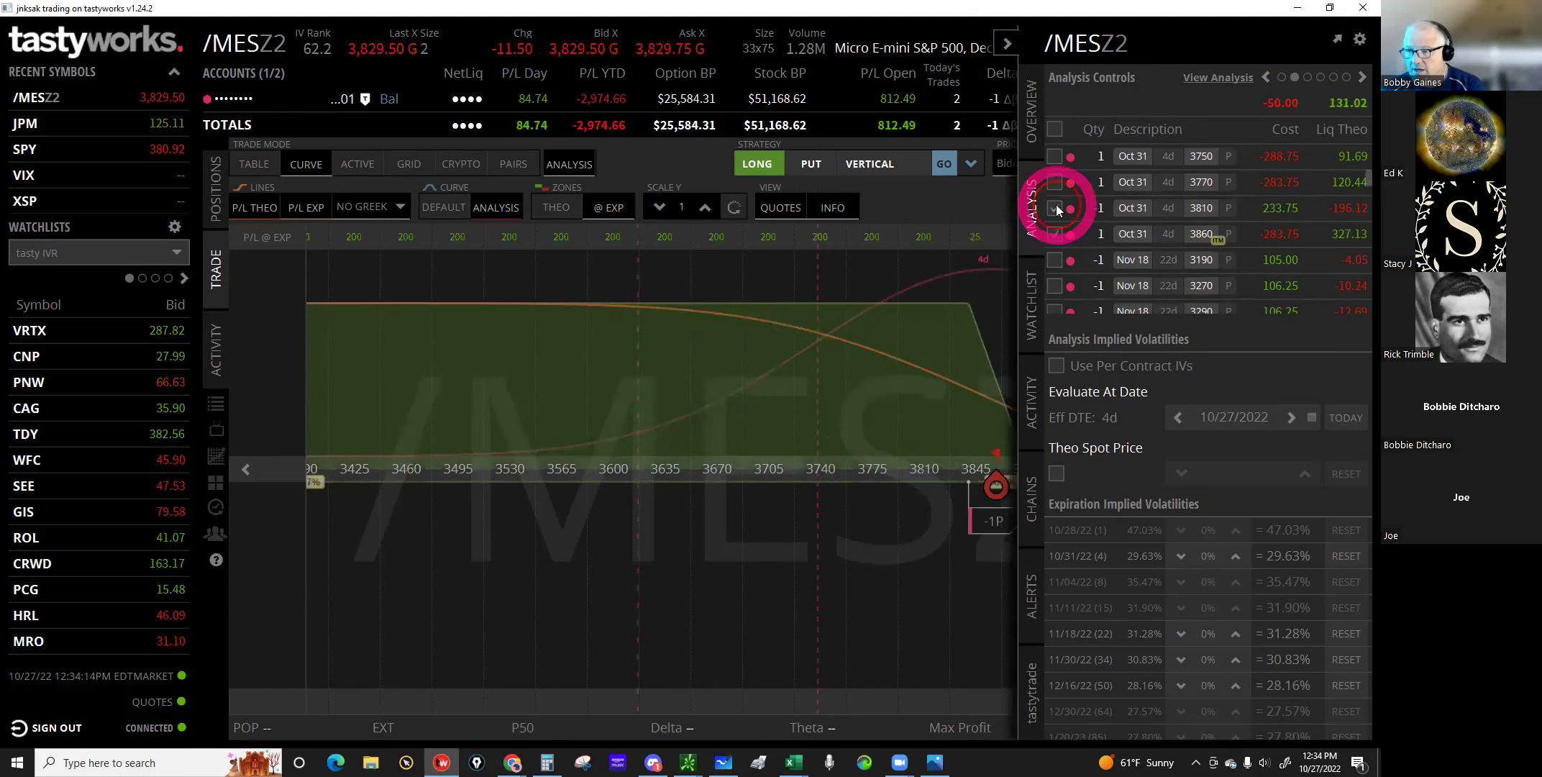
{"action": "left_click", "coordinate": [1058, 159]}
{"action": "left_click", "coordinate": [1010, 52]}
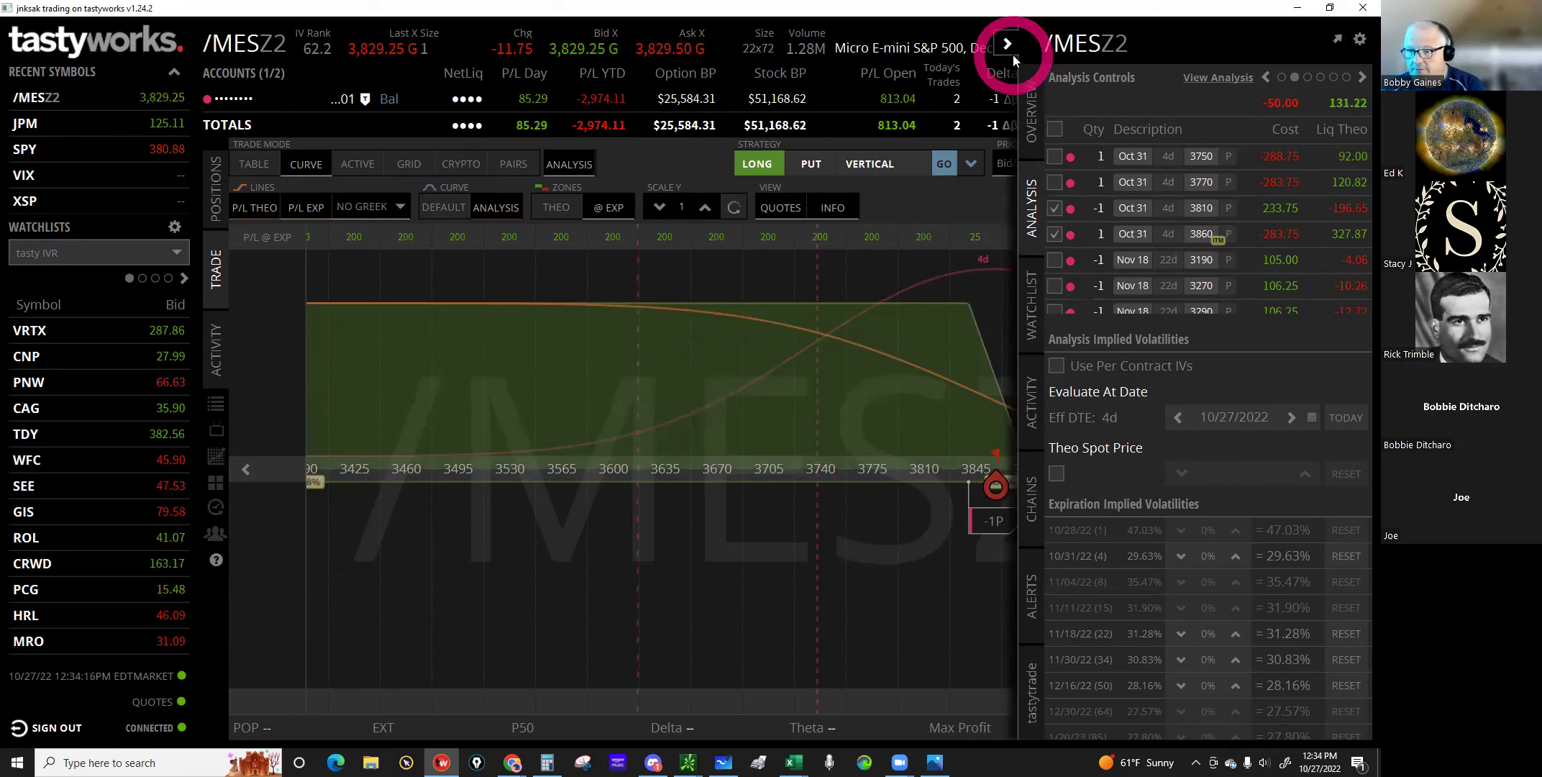
Step: Examine the Oct 31 3810/3860 put spread's profit and loss around the current price, along with the account's delta
{"action": "left_click", "coordinate": [1030, 411]}
{"action": "left_click", "coordinate": [1019, 459]}
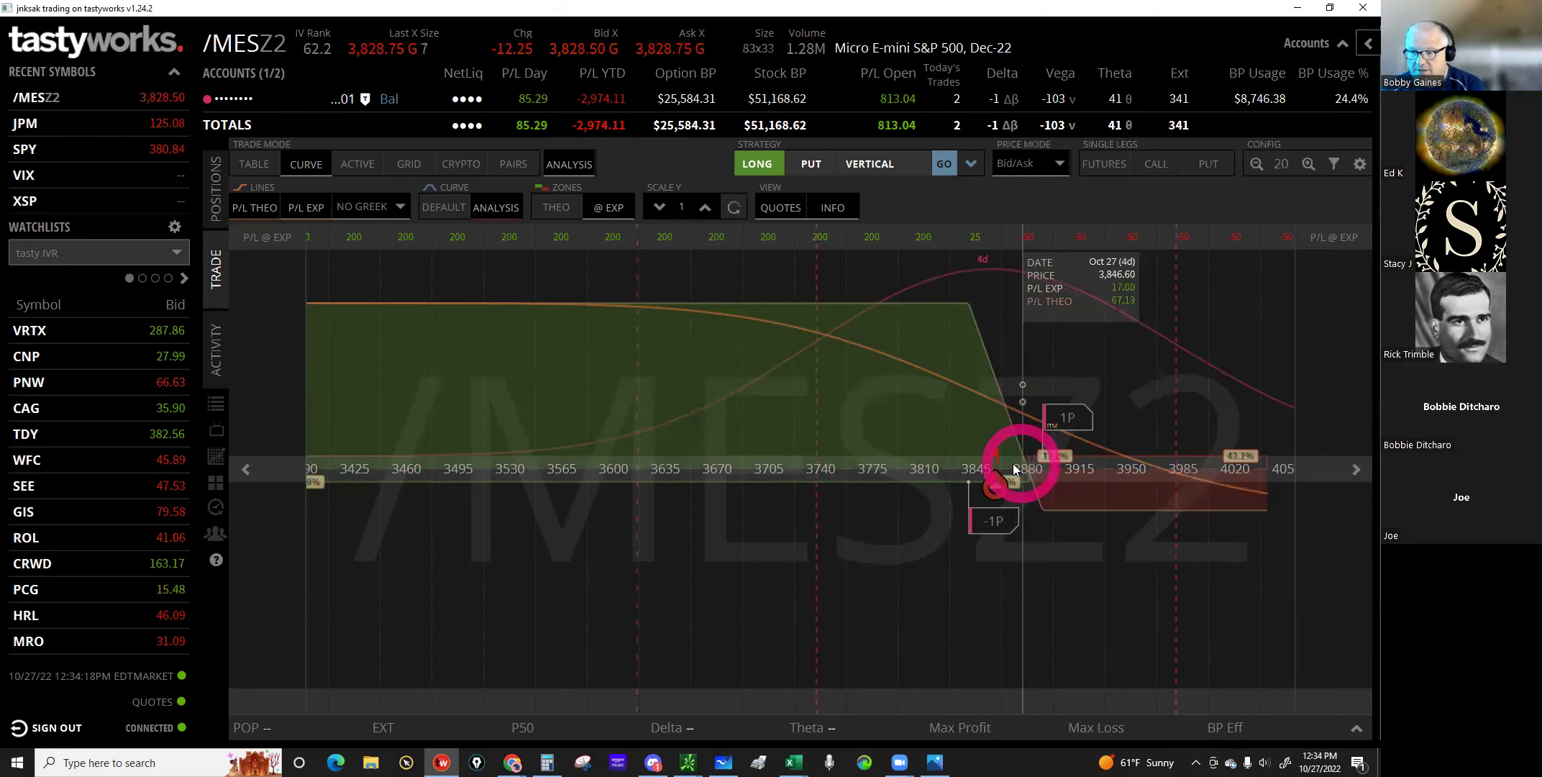
{"action": "left_click", "coordinate": [999, 477]}
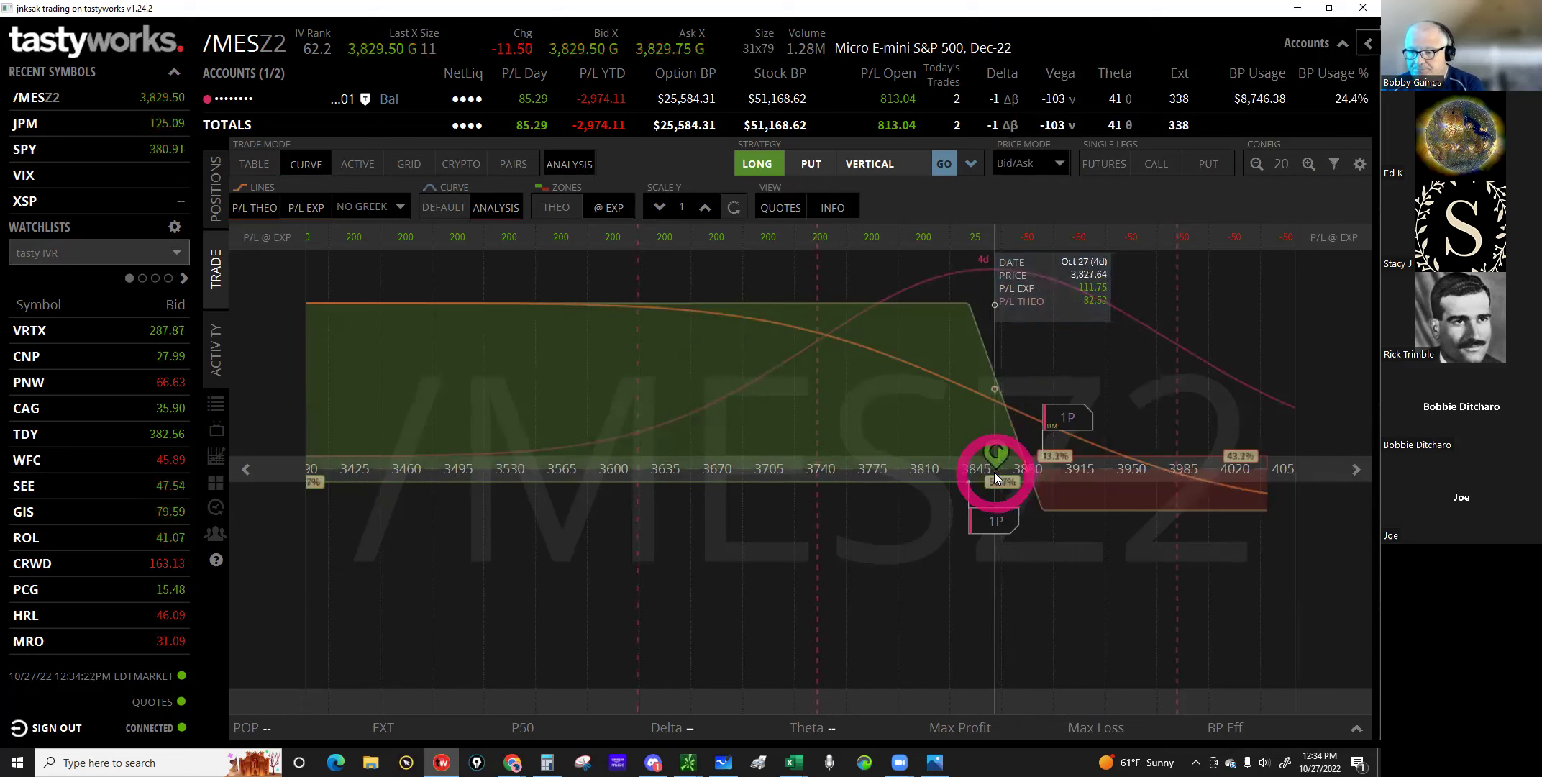
{"action": "left_click", "coordinate": [1083, 480]}
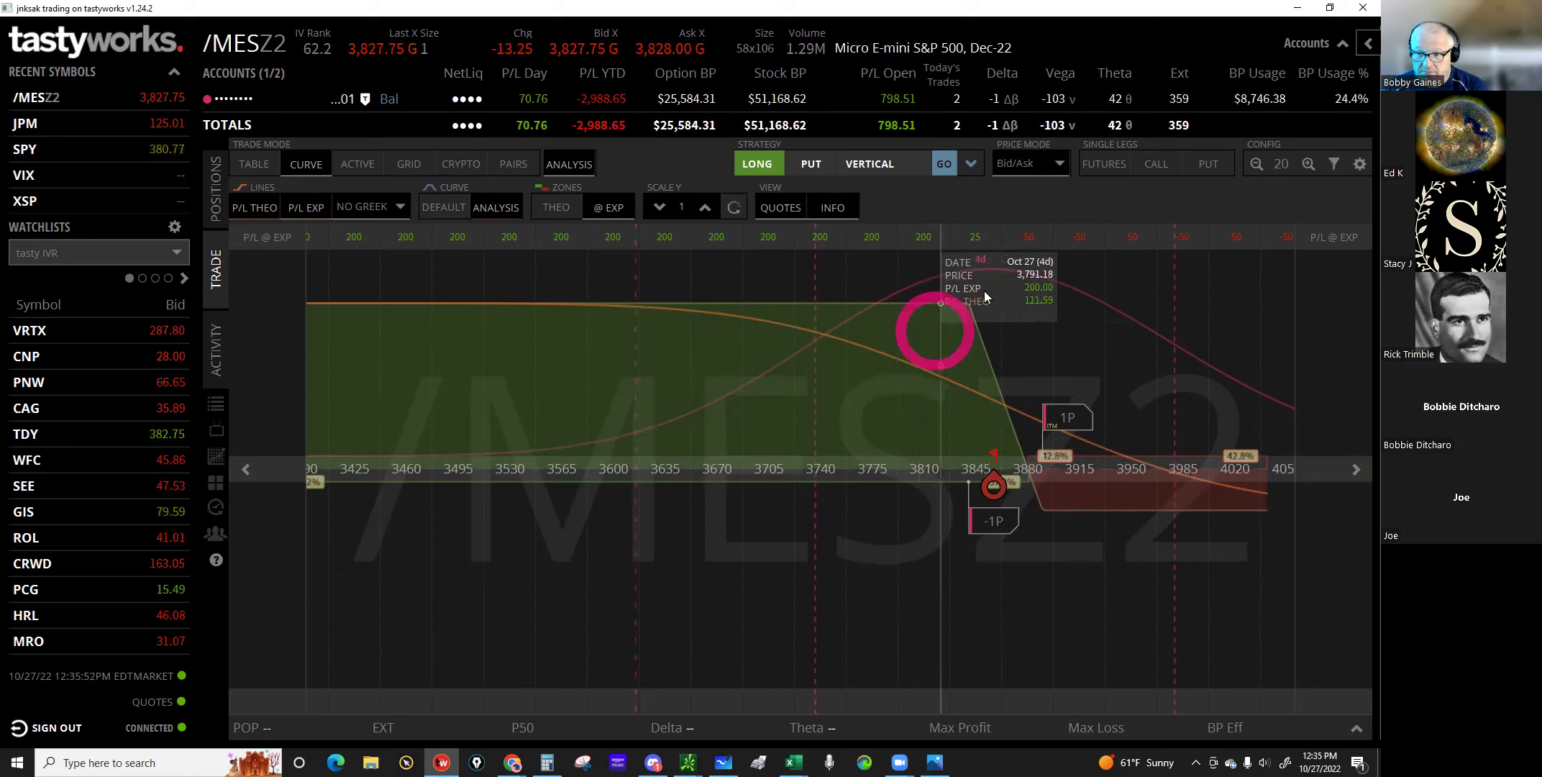
{"action": "left_click", "coordinate": [993, 488]}
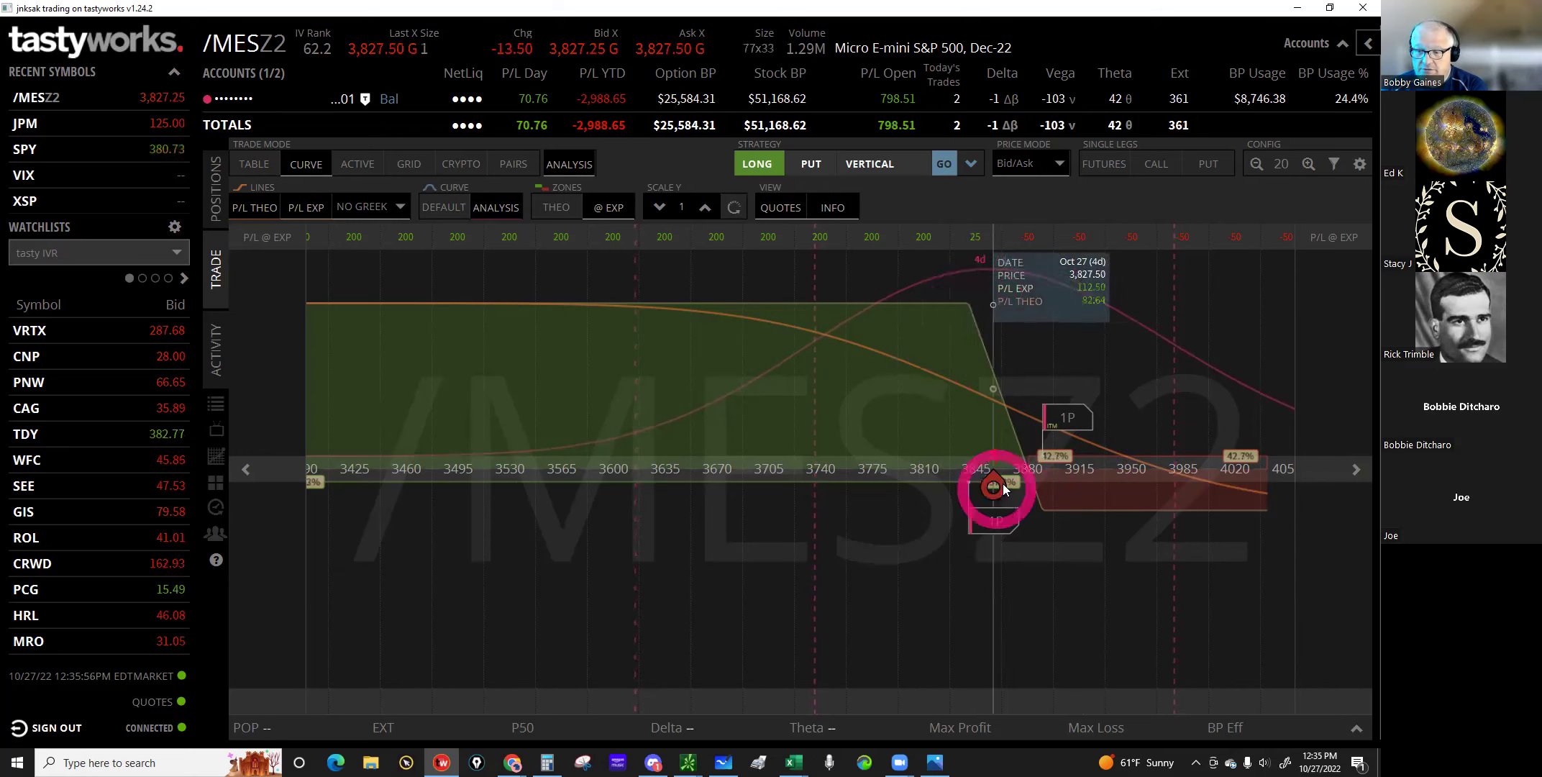
{"action": "left_click", "coordinate": [780, 391]}
{"action": "left_click", "coordinate": [943, 250]}
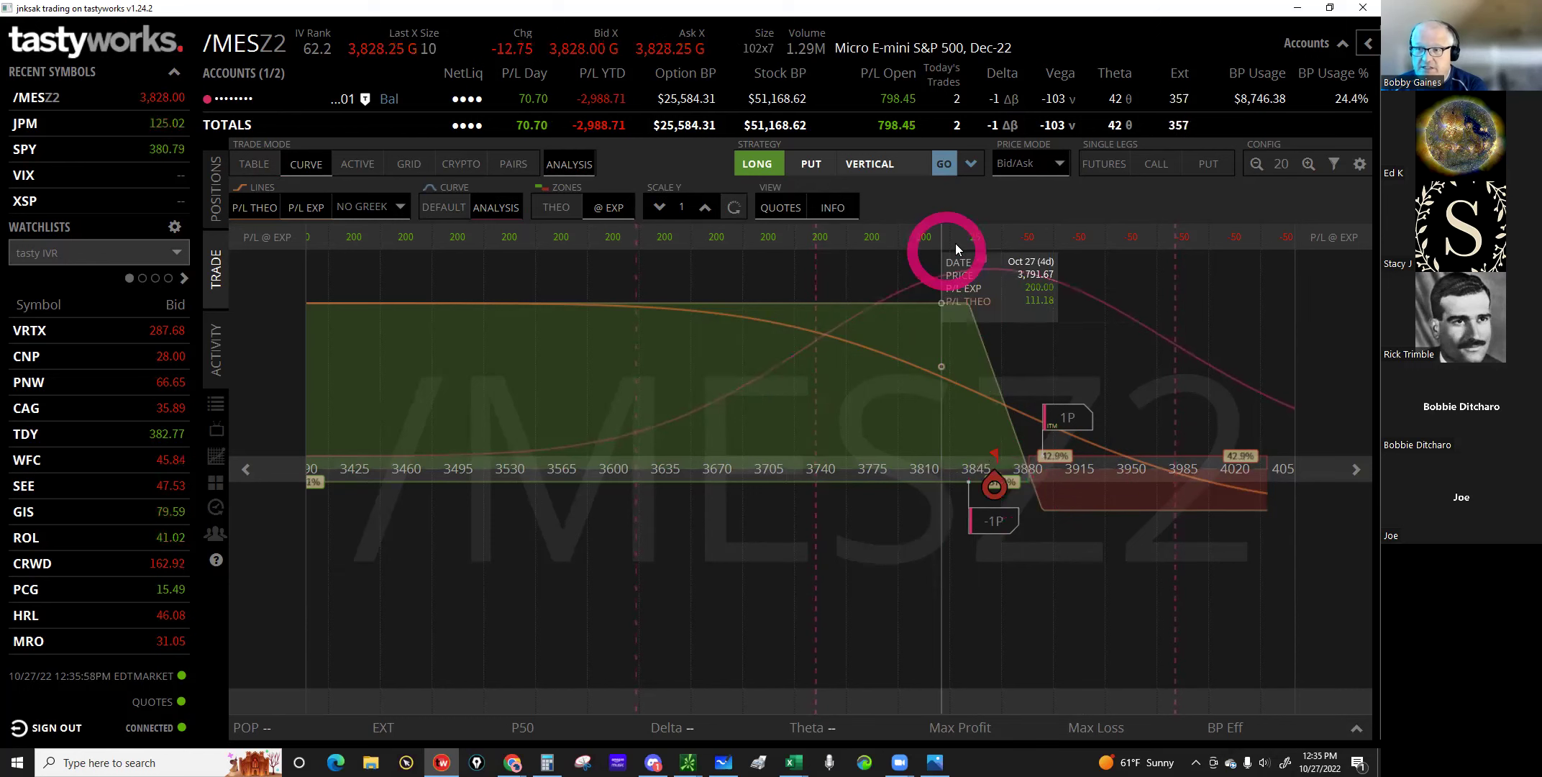
{"action": "left_click", "coordinate": [1009, 108]}
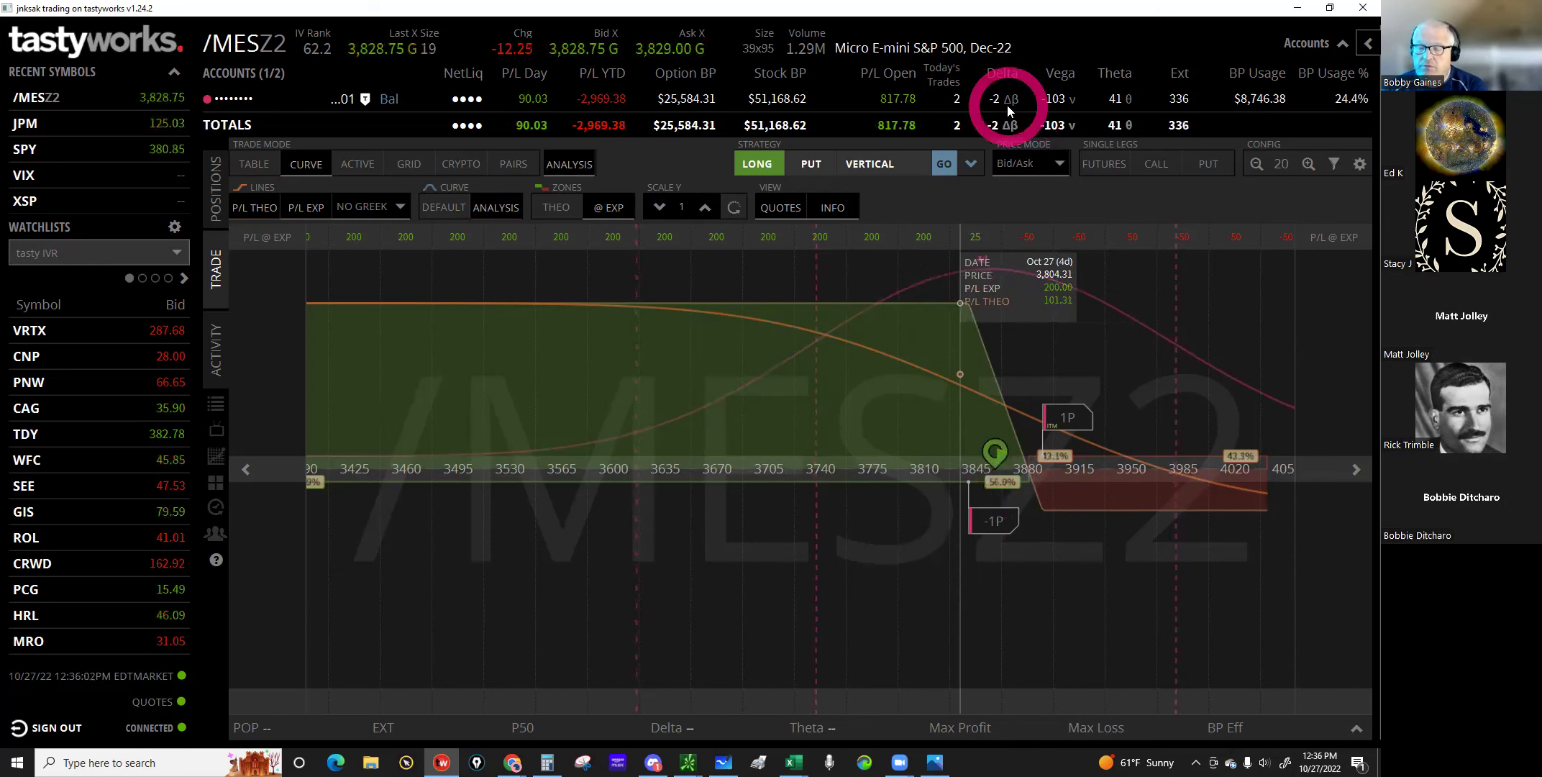
{"action": "left_click", "coordinate": [1014, 132]}
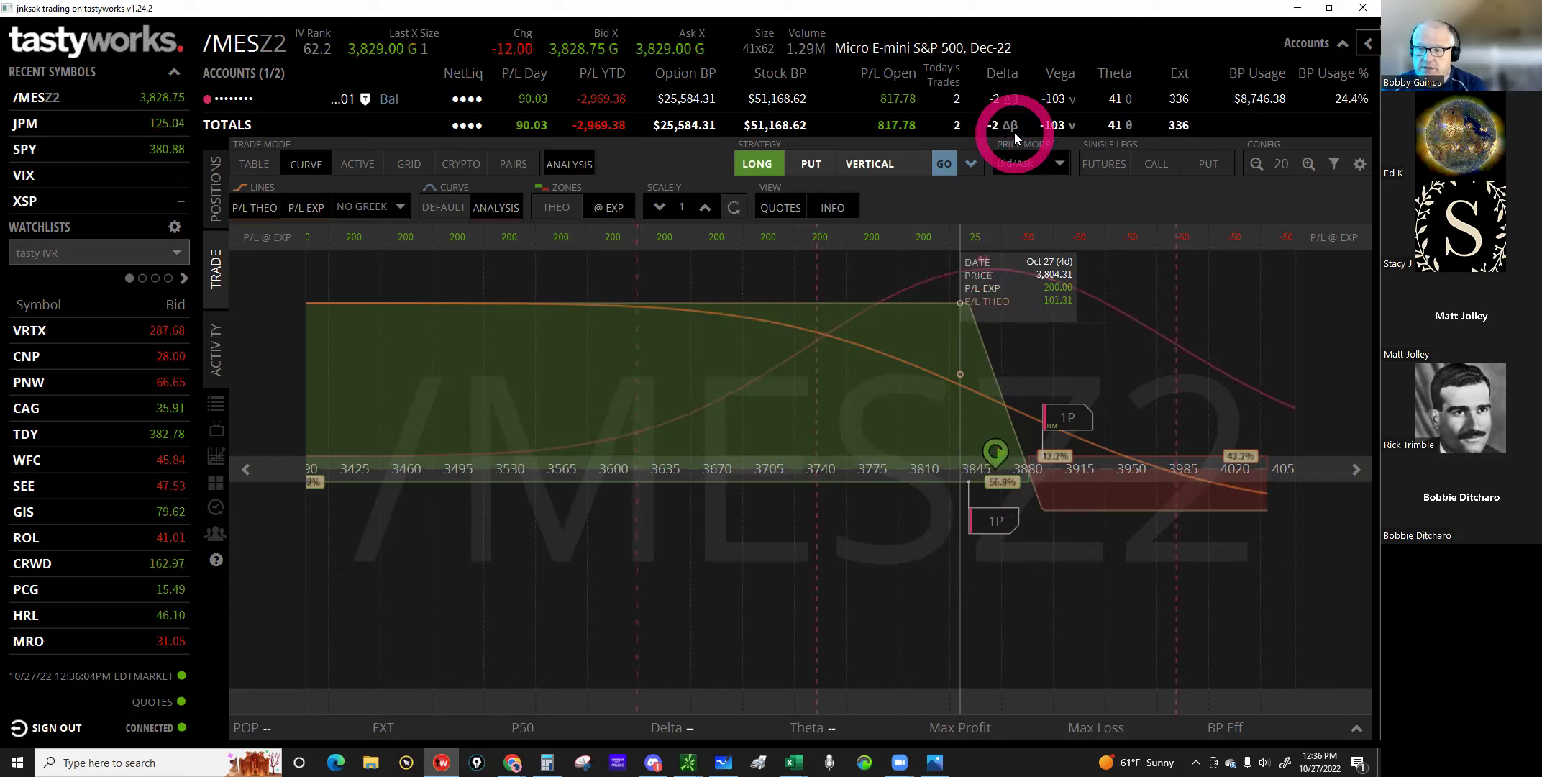
{"action": "left_click", "coordinate": [978, 353]}
Step: Reopen the analysis controls and exclude the Oct 31 3810 and 3860 puts from the analysis
{"action": "left_click", "coordinate": [1360, 49]}
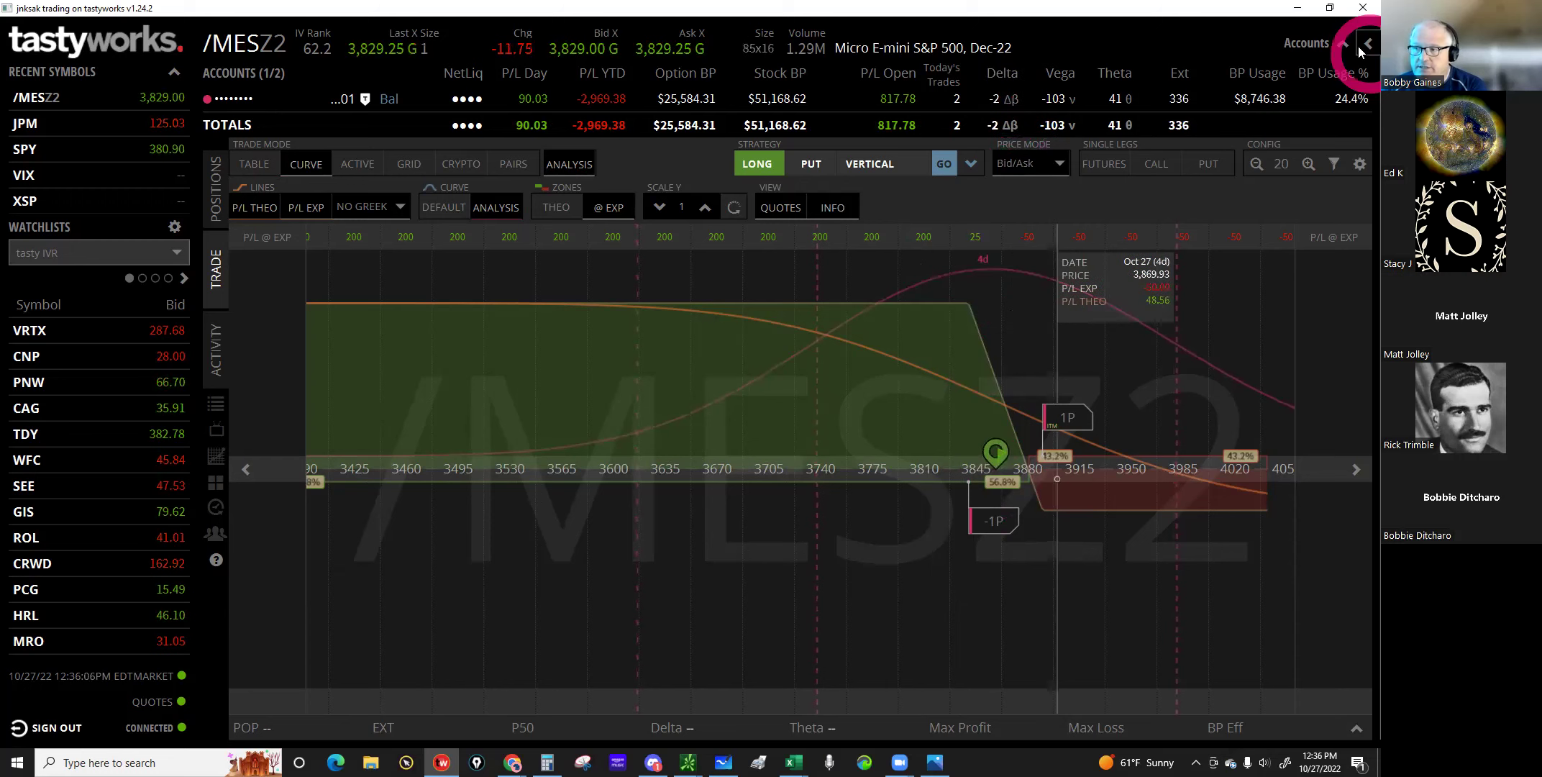
{"action": "left_click", "coordinate": [1143, 181]}
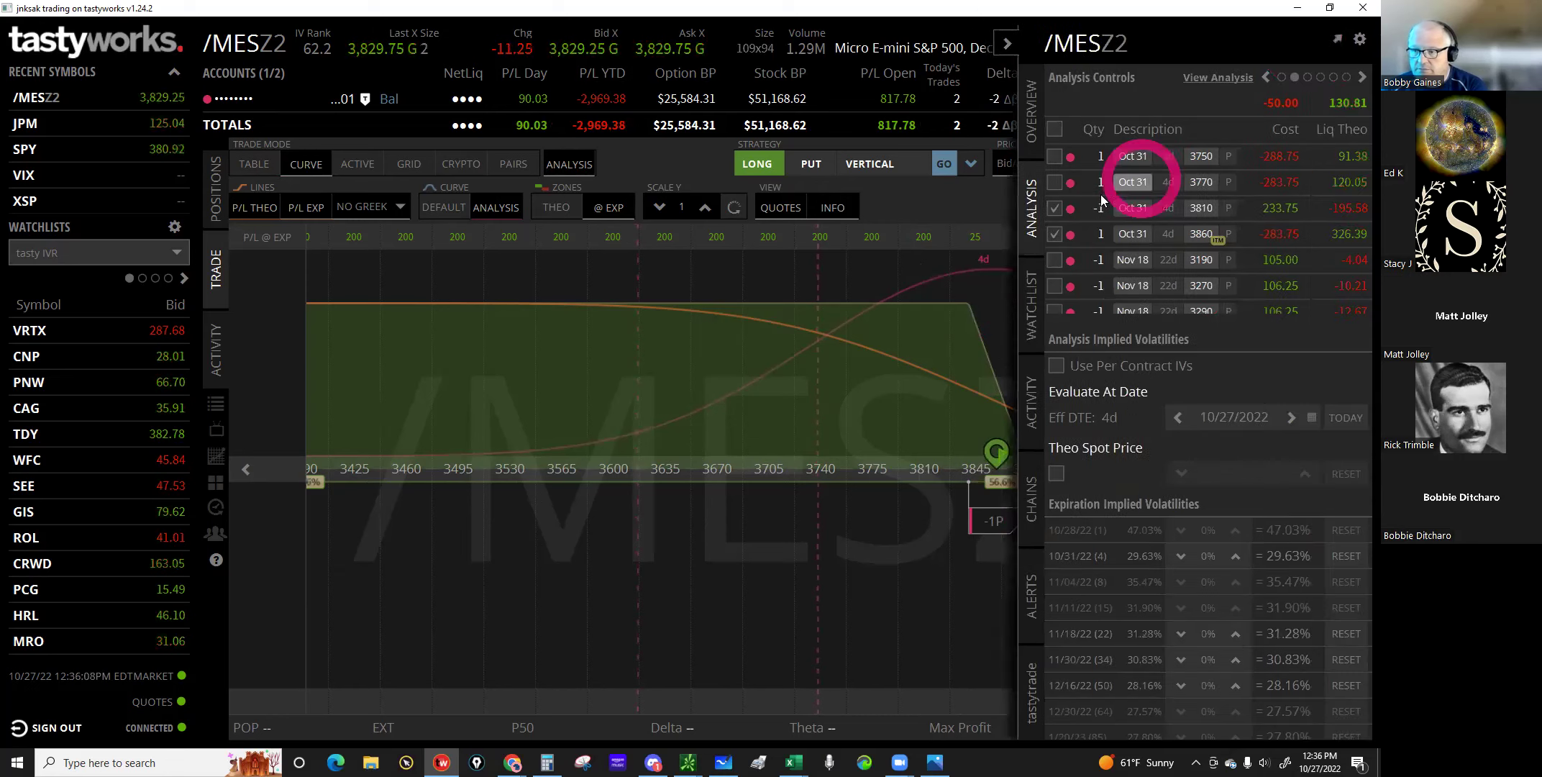
{"action": "left_click", "coordinate": [1054, 207]}
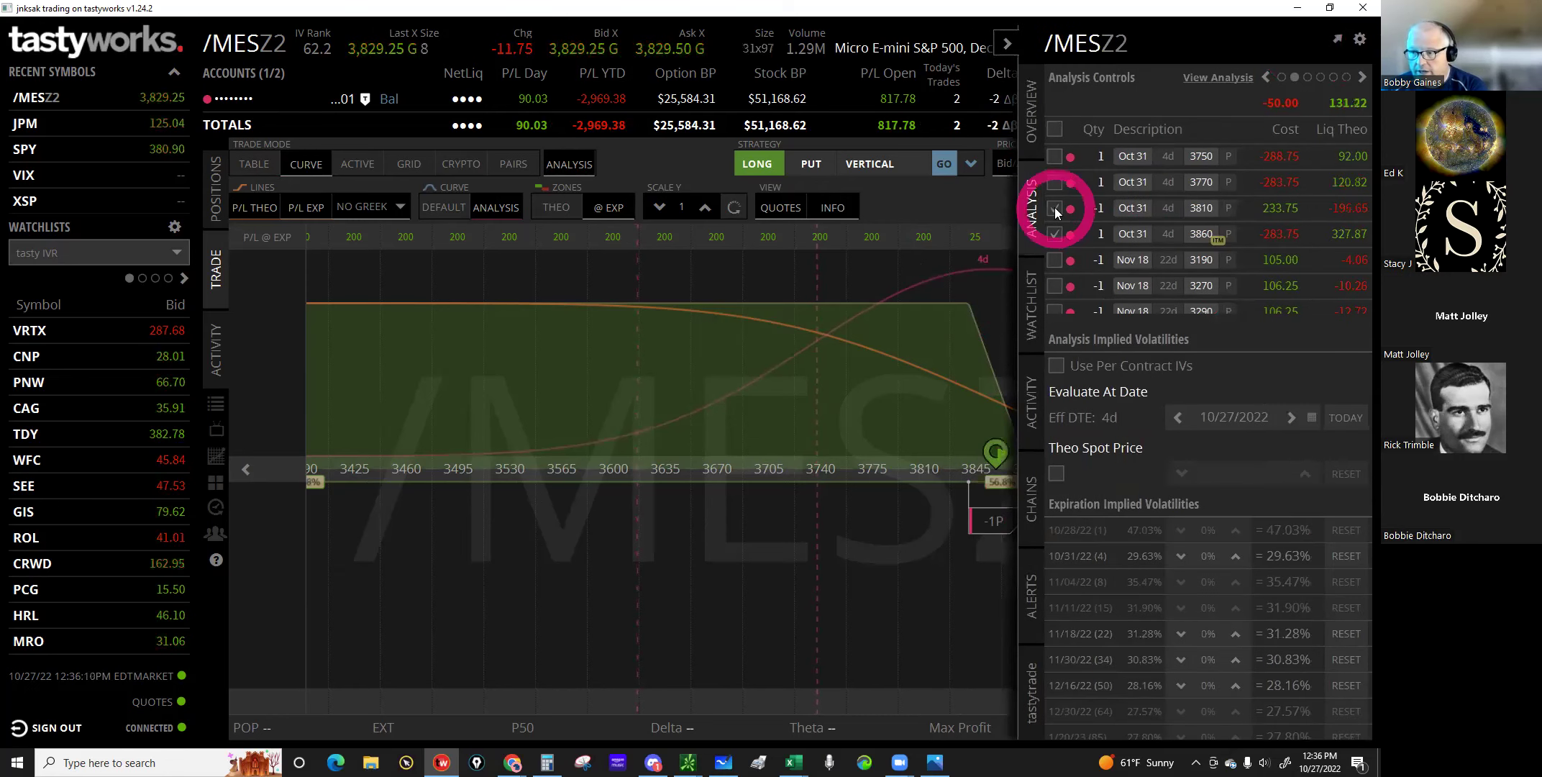
{"action": "left_click", "coordinate": [1054, 221]}
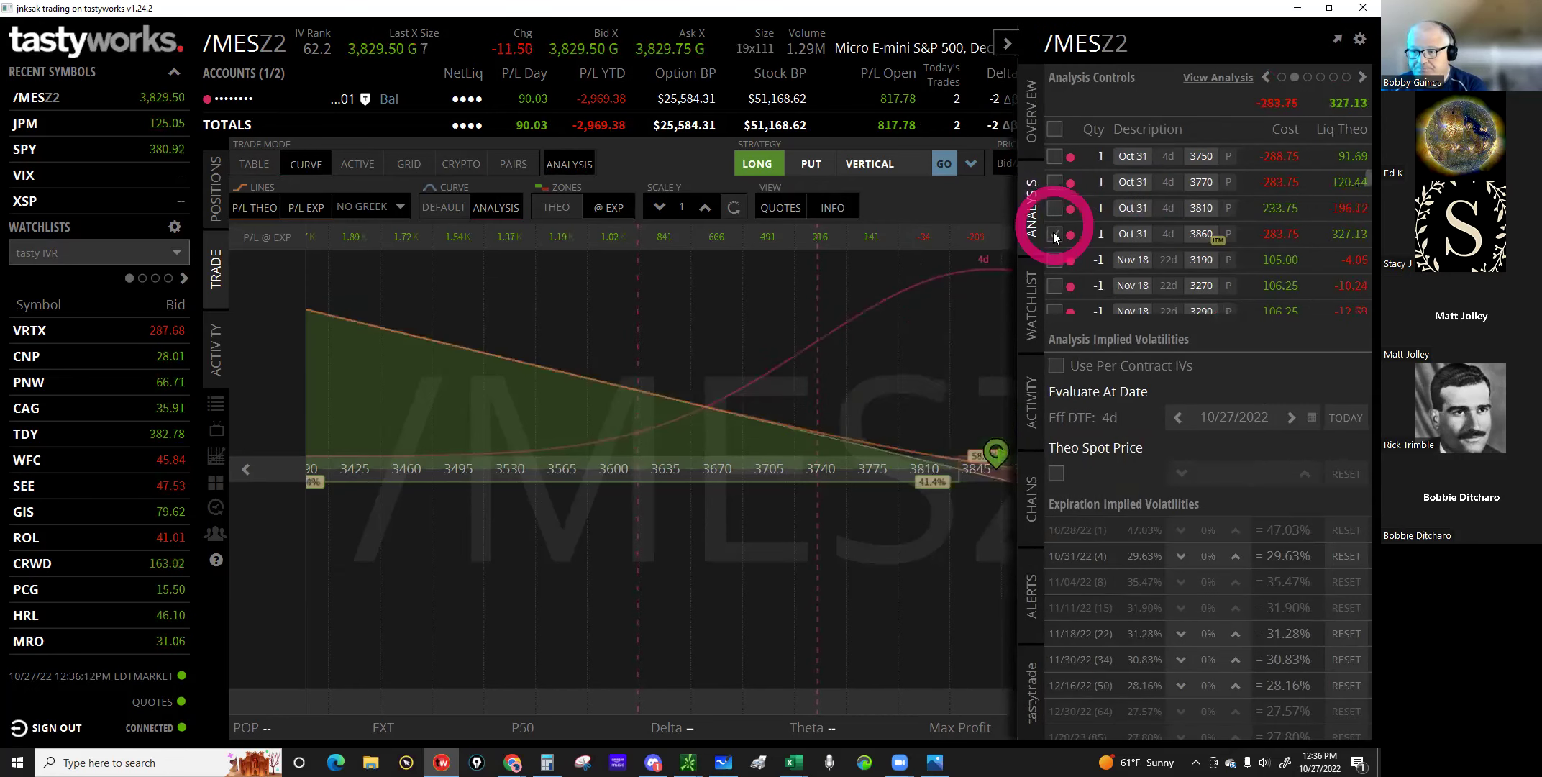
{"action": "left_click", "coordinate": [1054, 234]}
Step: Include all /MES option legs in the analysis and shift the risk curve to show prices down to about 3285
{"action": "left_click", "coordinate": [1037, 110]}
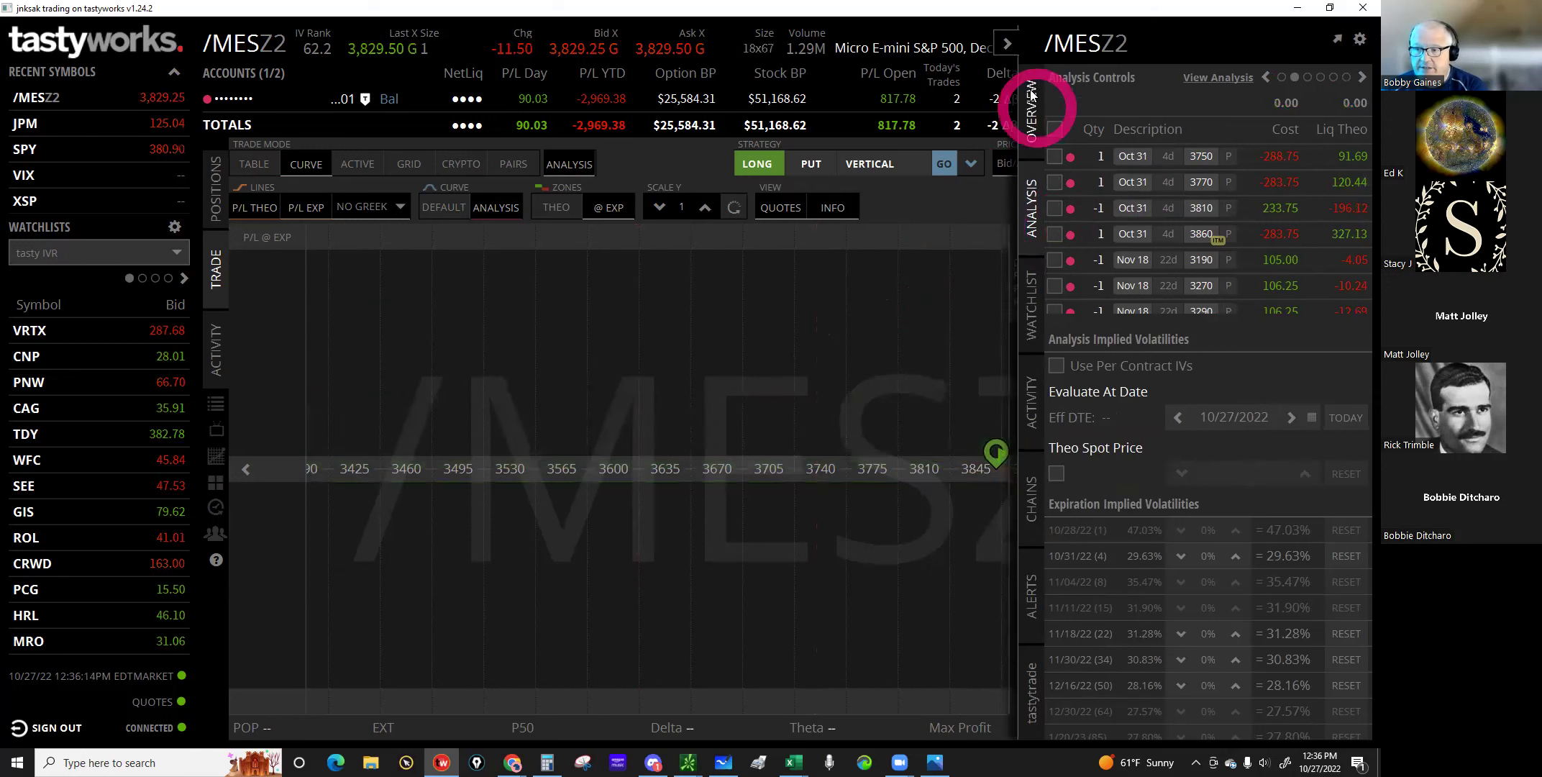
{"action": "left_click", "coordinate": [1058, 129]}
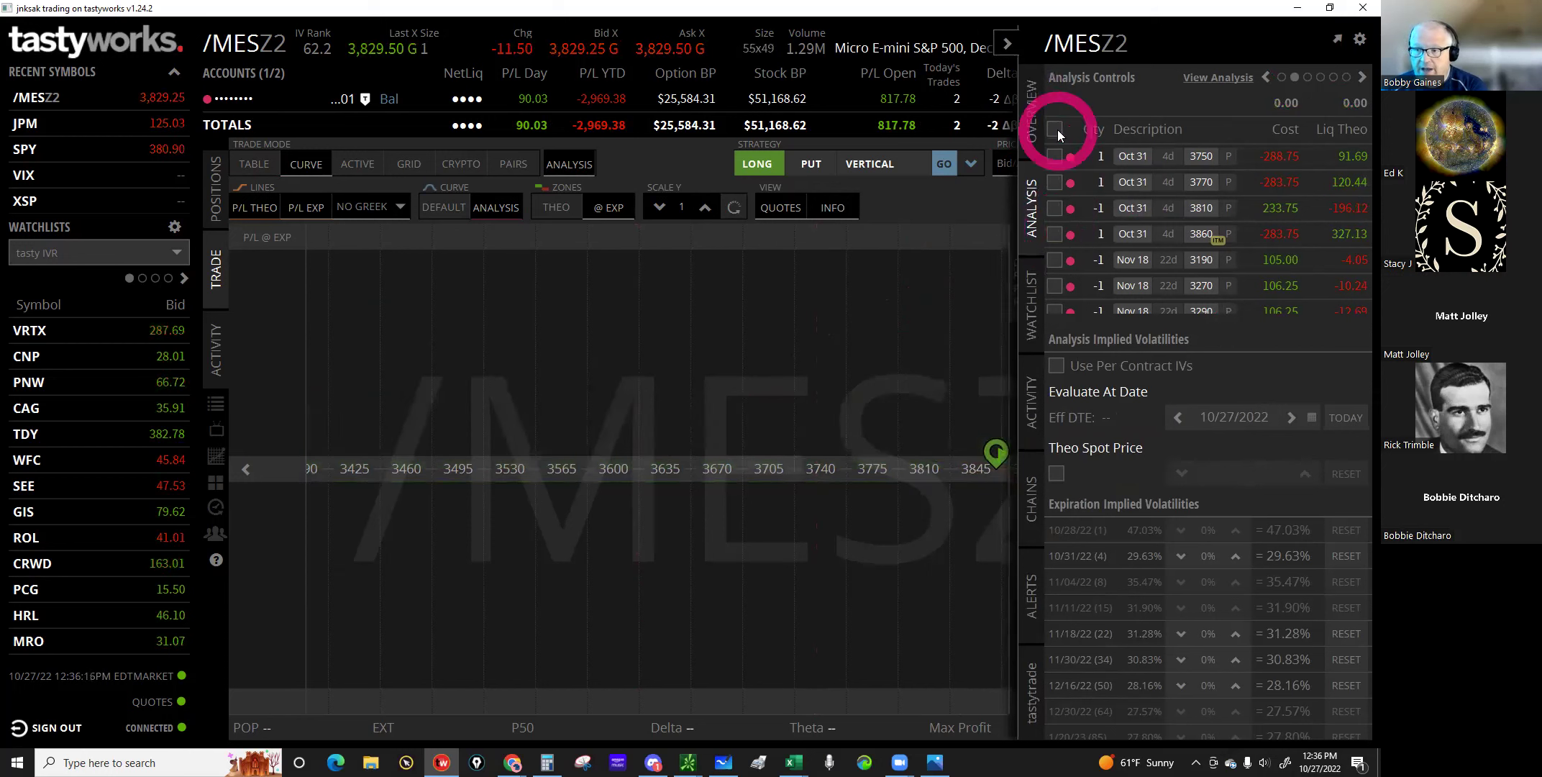
{"action": "left_click", "coordinate": [1058, 128]}
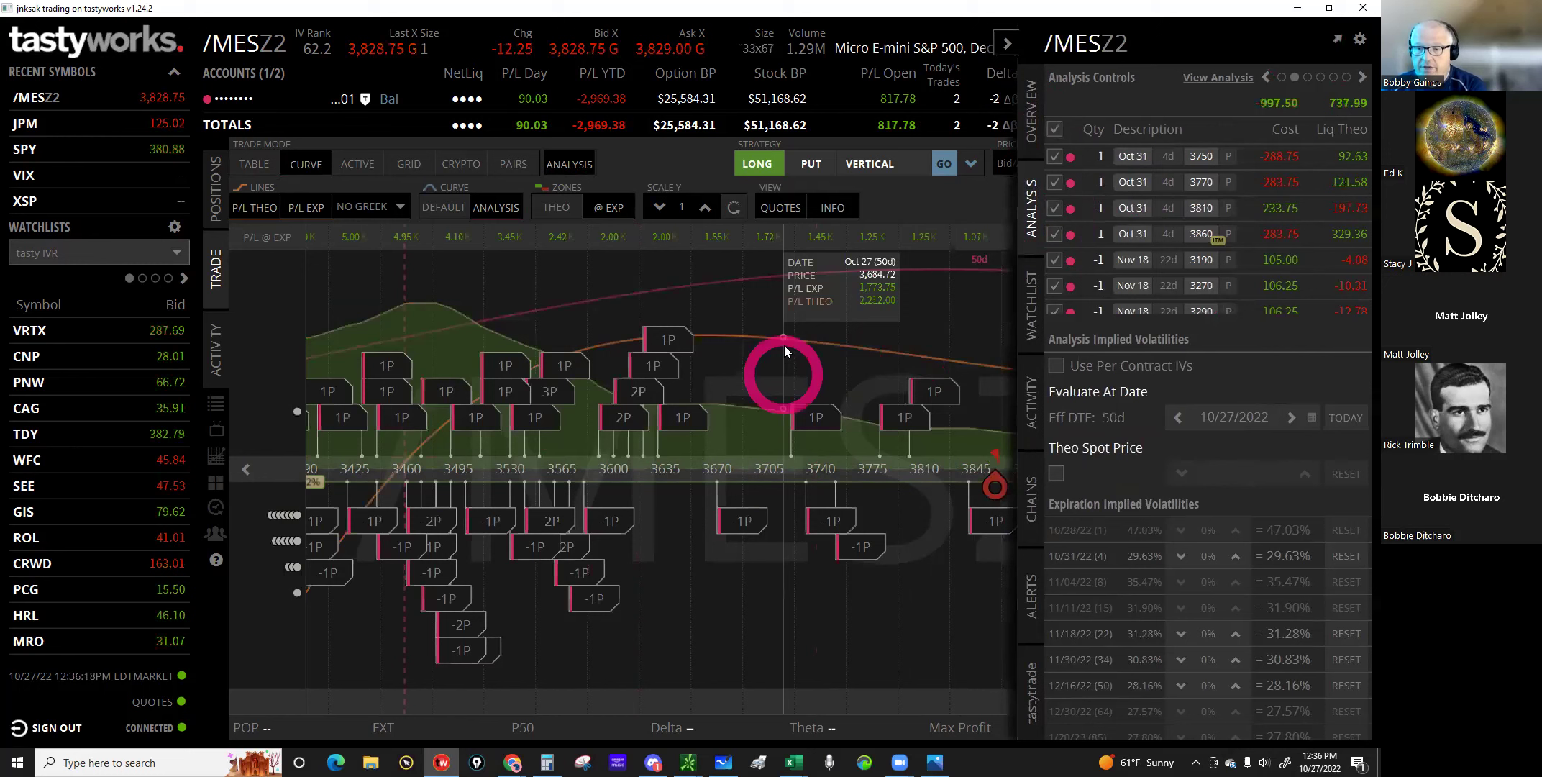
{"action": "left_click_drag", "start_coordinate": [810, 317], "coordinate": [974, 294]}
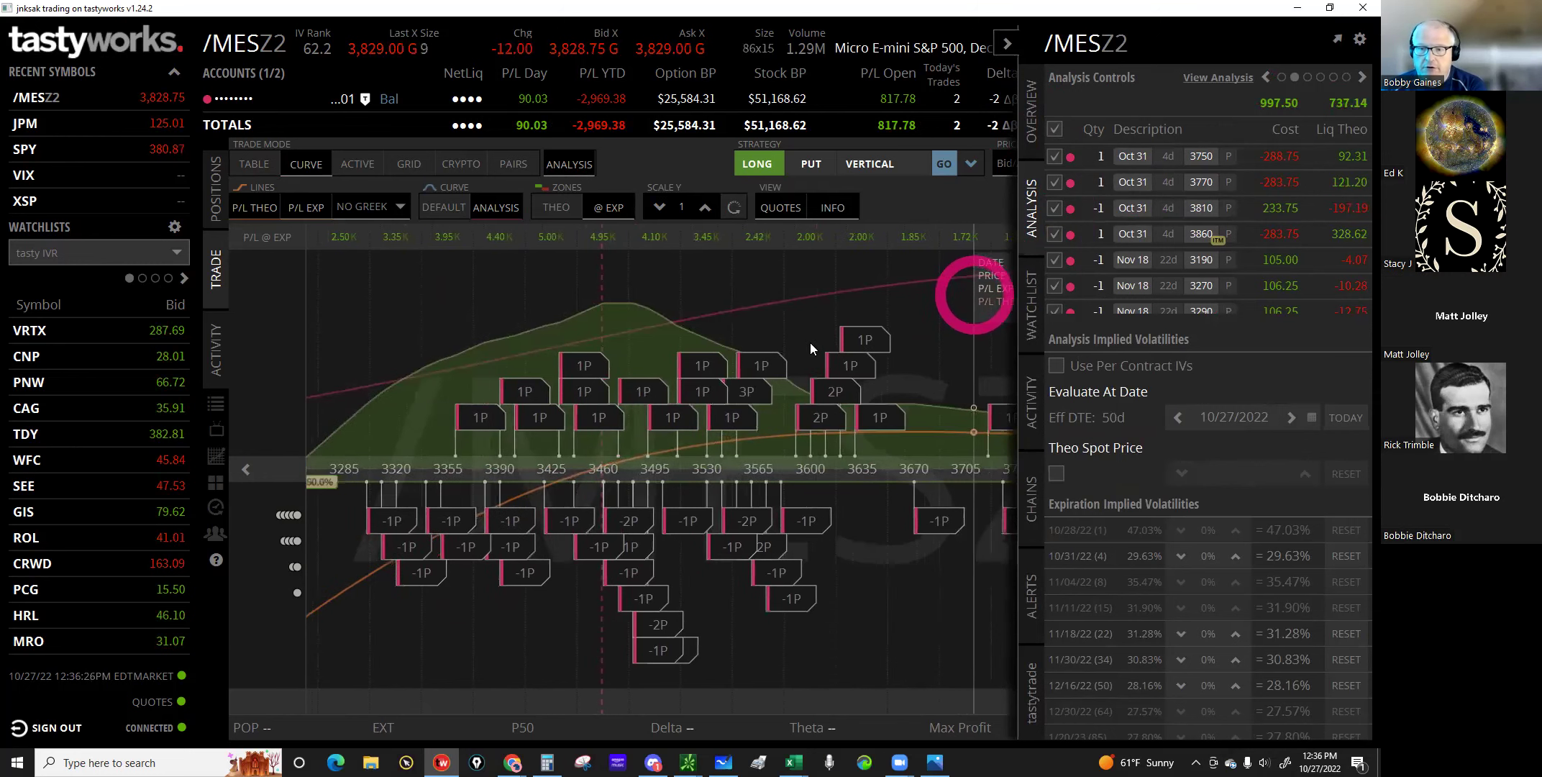
Step: Examine the full-width combined /MES risk curve from its low-price end through the profit peak to the current price
{"action": "left_click", "coordinate": [748, 316]}
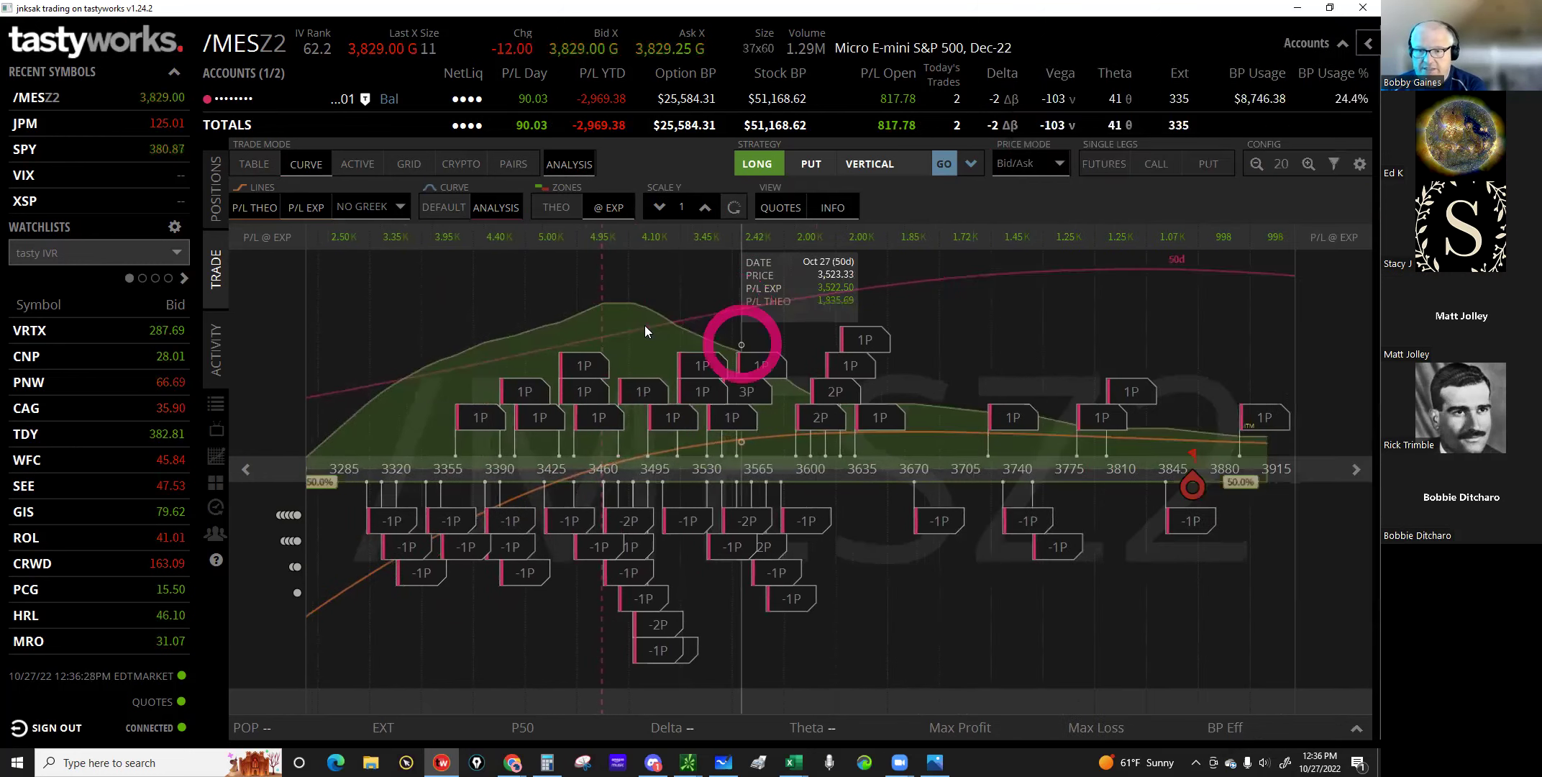
{"action": "left_click", "coordinate": [238, 460]}
{"action": "left_click", "coordinate": [1136, 453]}
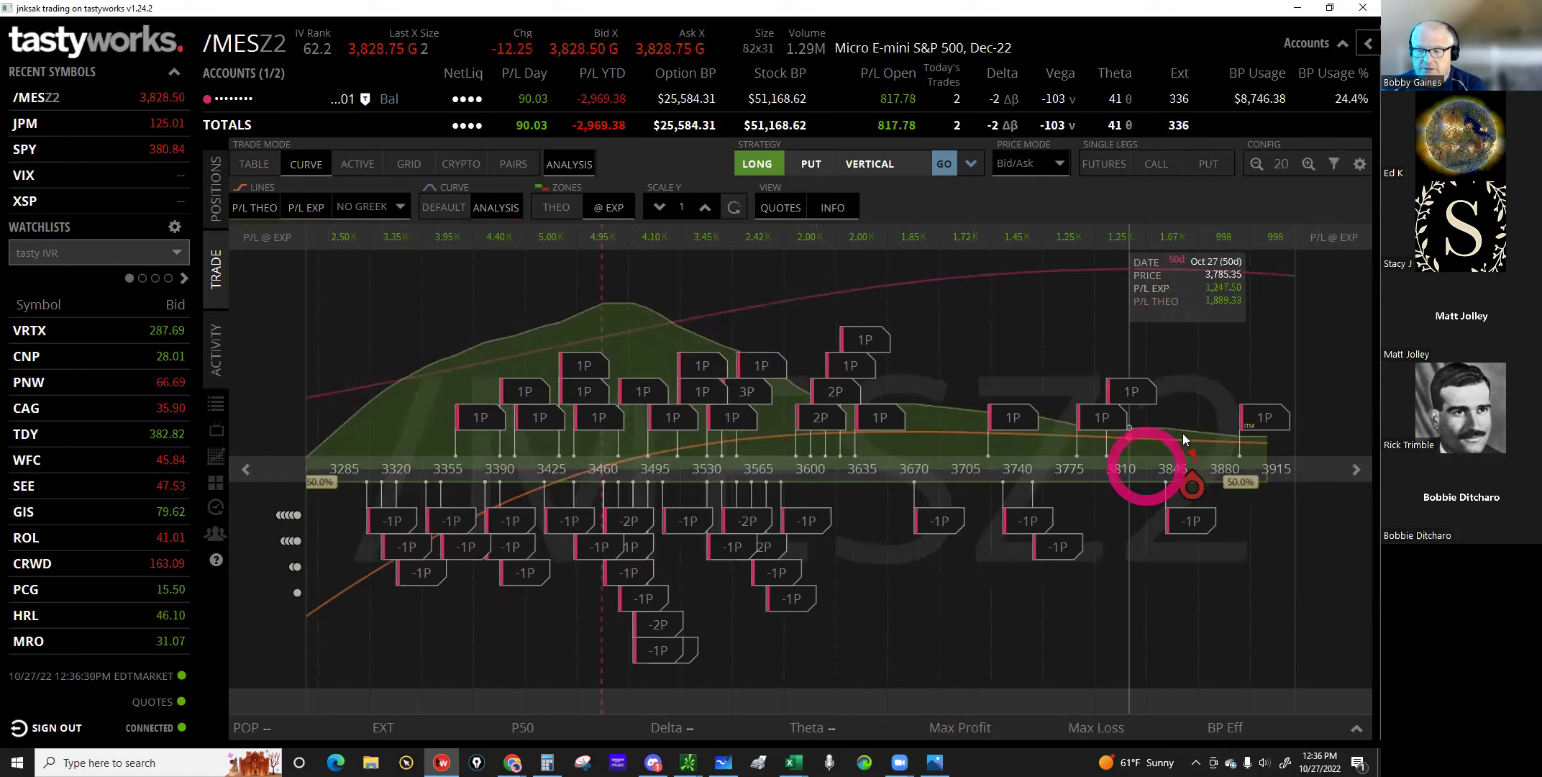
{"action": "left_click", "coordinate": [1226, 338]}
{"action": "left_click", "coordinate": [1215, 624]}
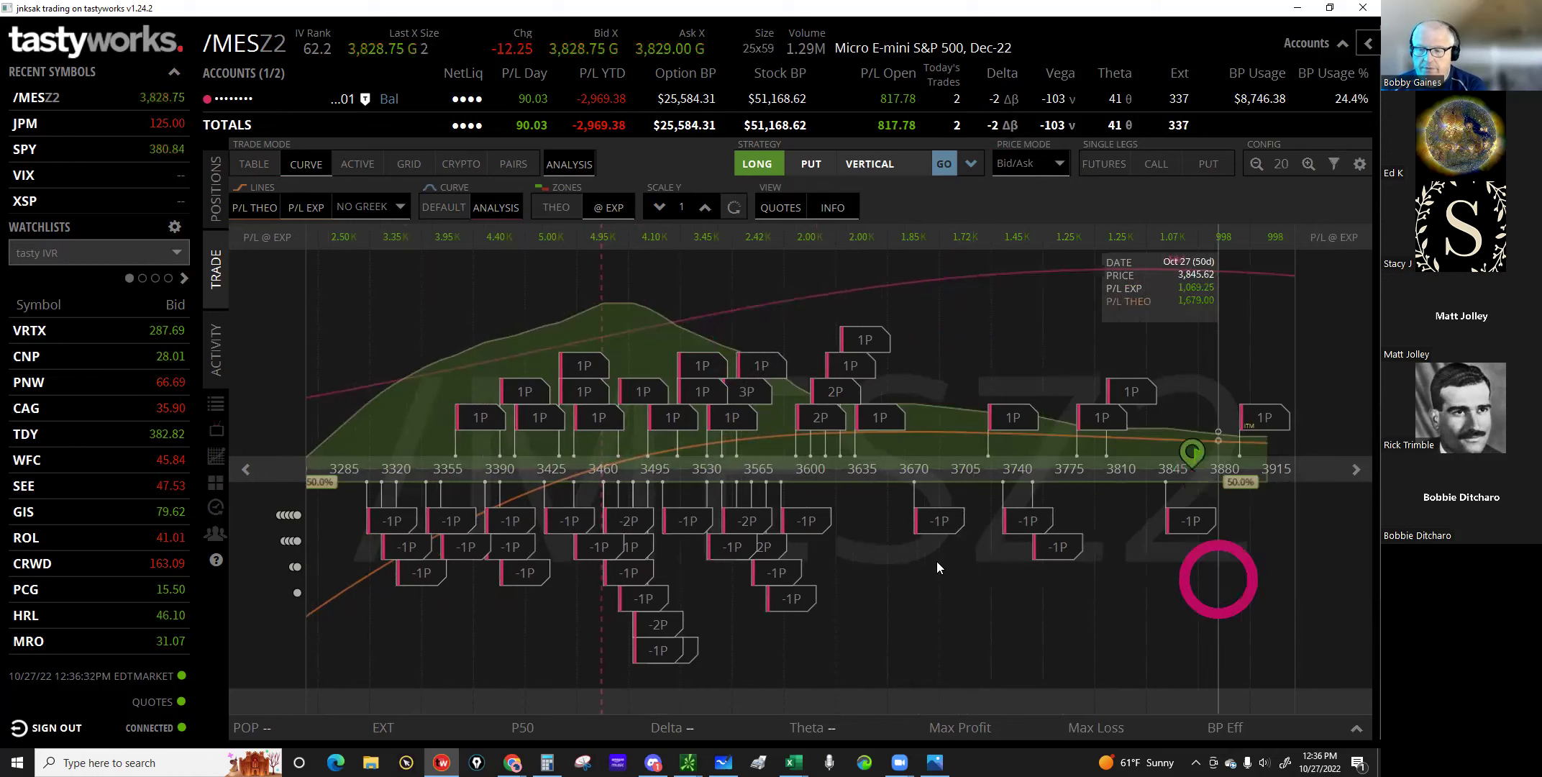
{"action": "left_click", "coordinate": [597, 655]}
{"action": "left_click", "coordinate": [358, 506]}
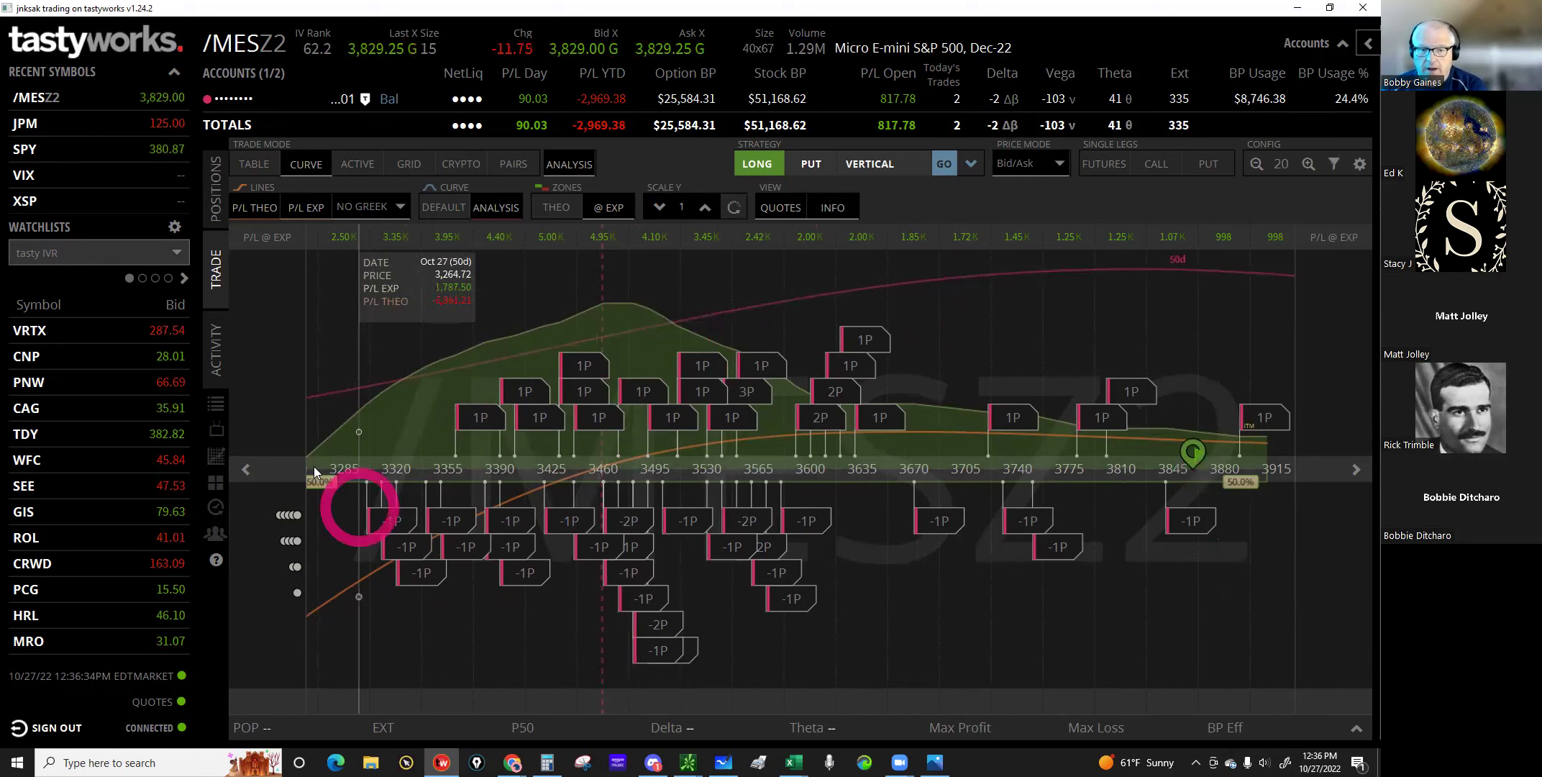
{"action": "left_click", "coordinate": [569, 367]}
{"action": "left_click", "coordinate": [637, 339]}
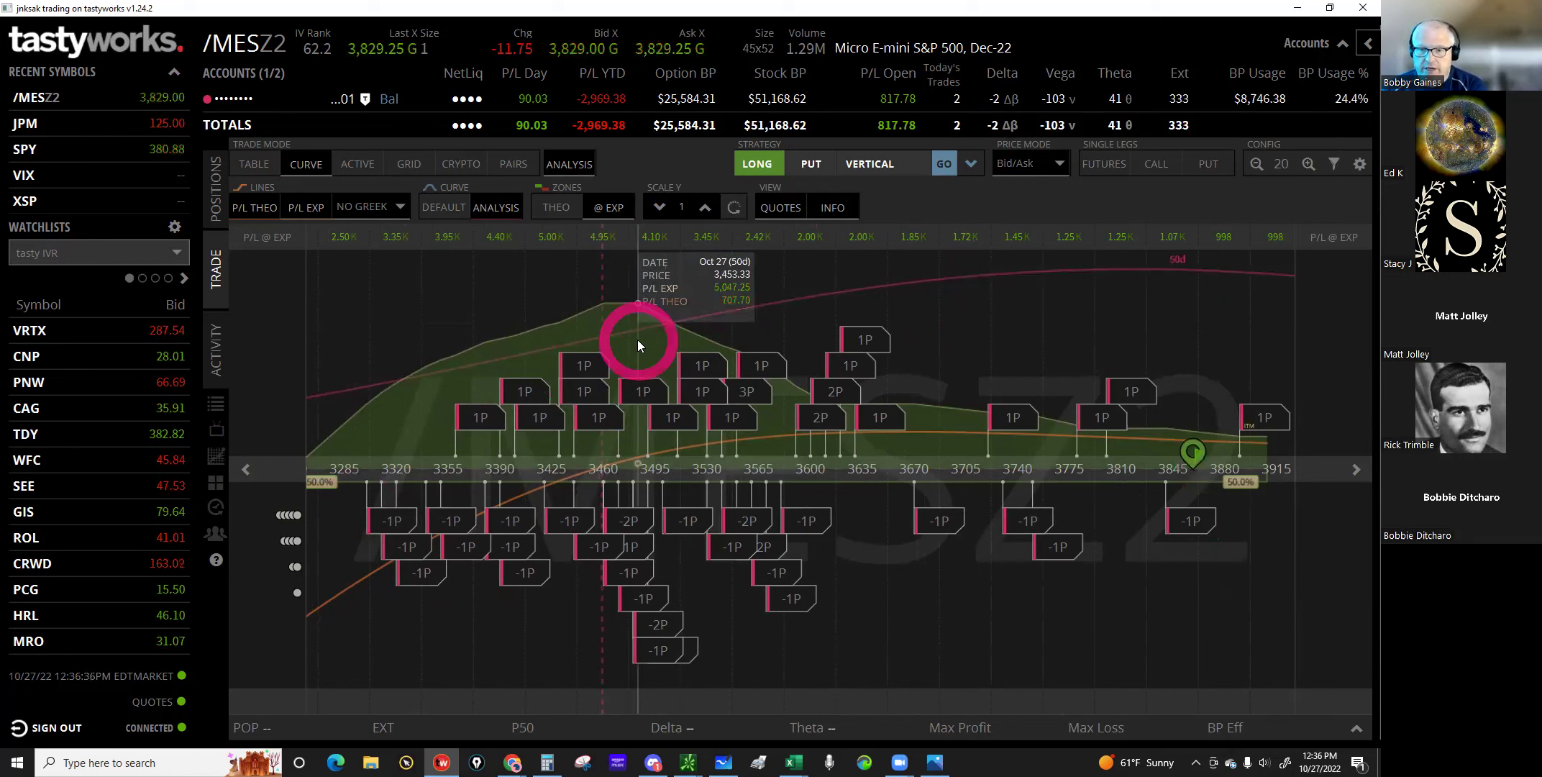
Step: Switch to thinkorswim and collapse the filled orders section of today's trade activity
{"action": "left_click", "coordinate": [1297, 11]}
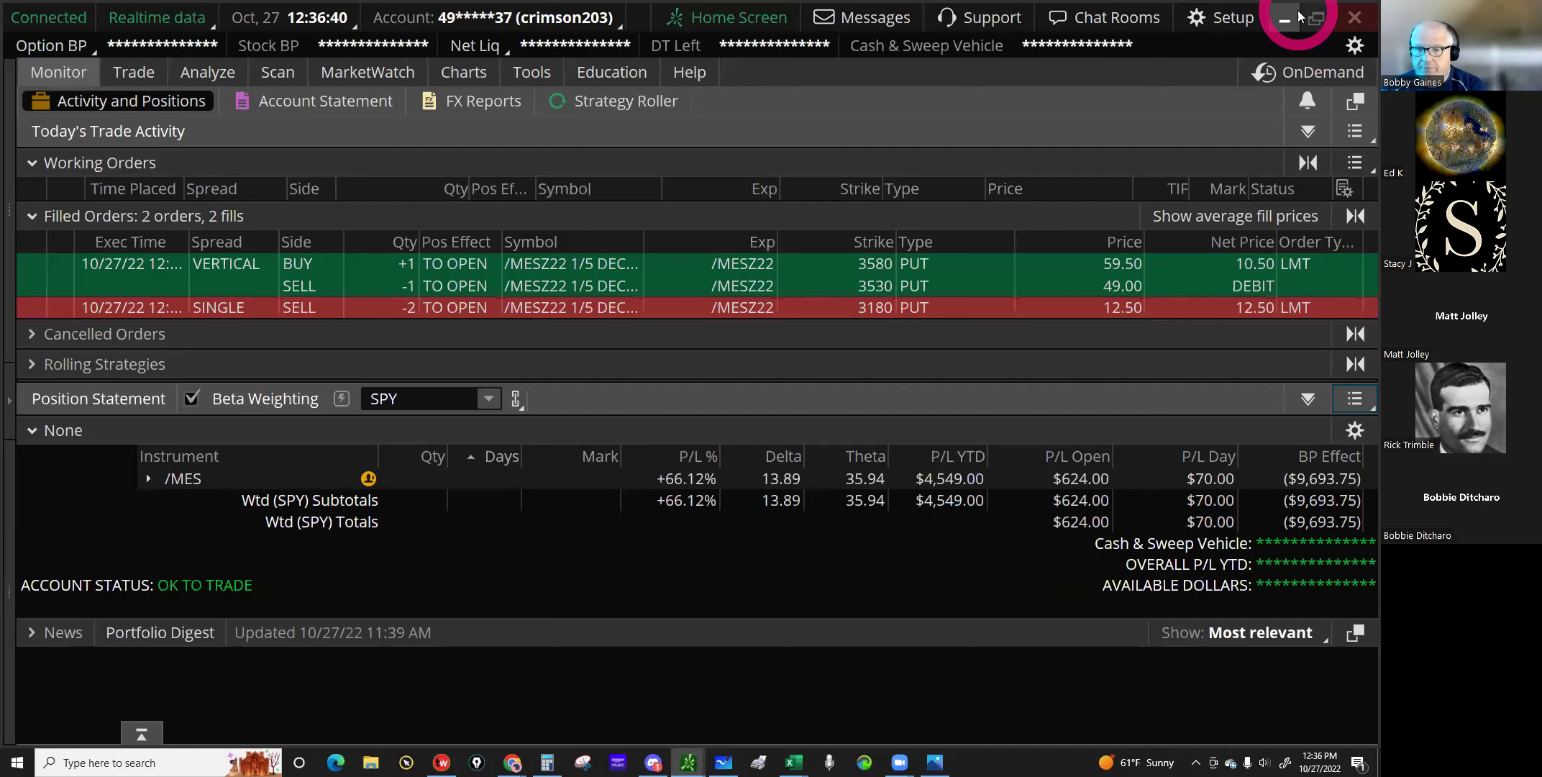
{"action": "left_click", "coordinate": [32, 215]}
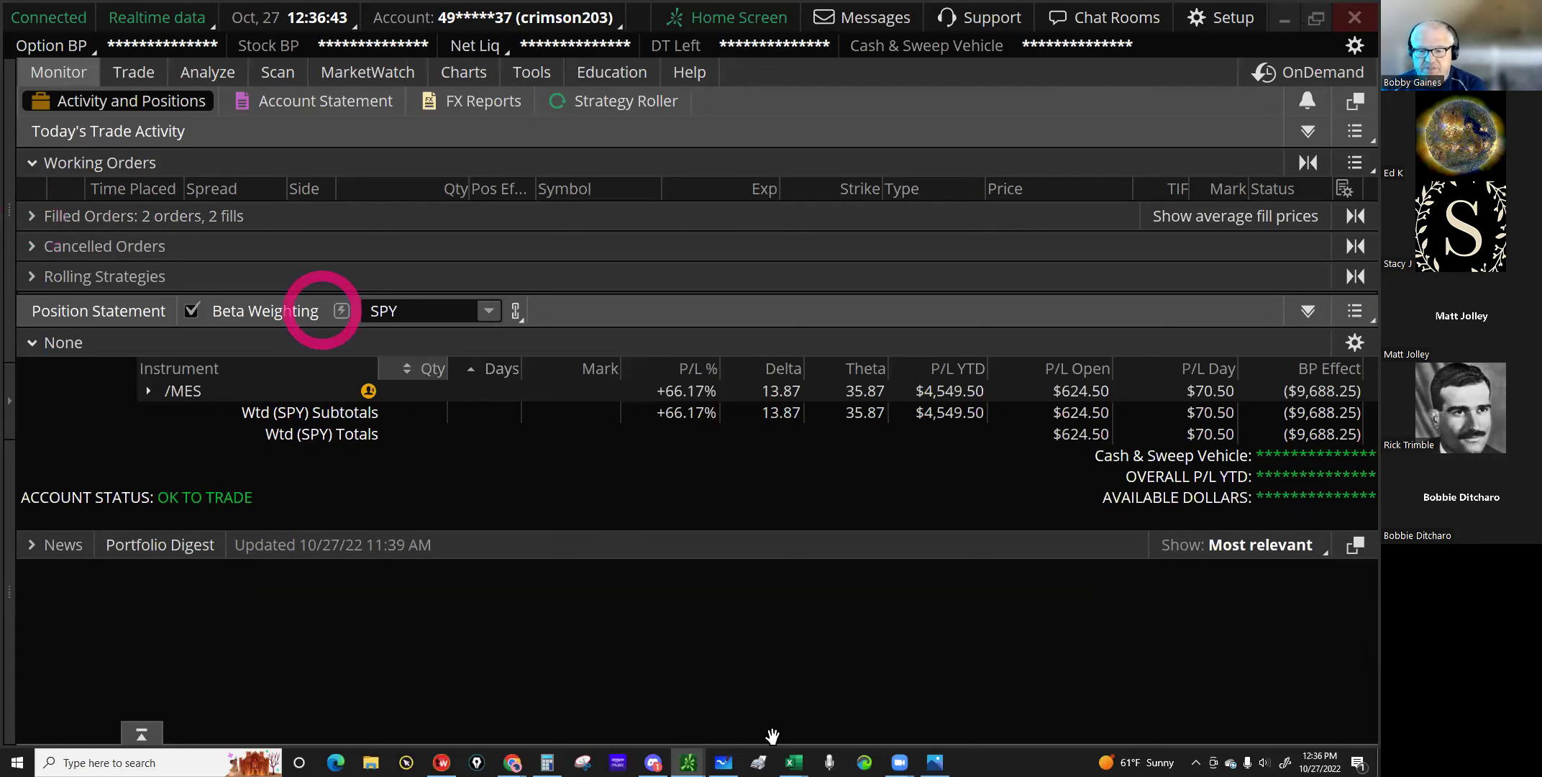
Step: Switch to the IRA spreadsheet dated 10.16.2022 in Excel and show its Problem Children sheet
{"action": "left_click", "coordinate": [794, 762]}
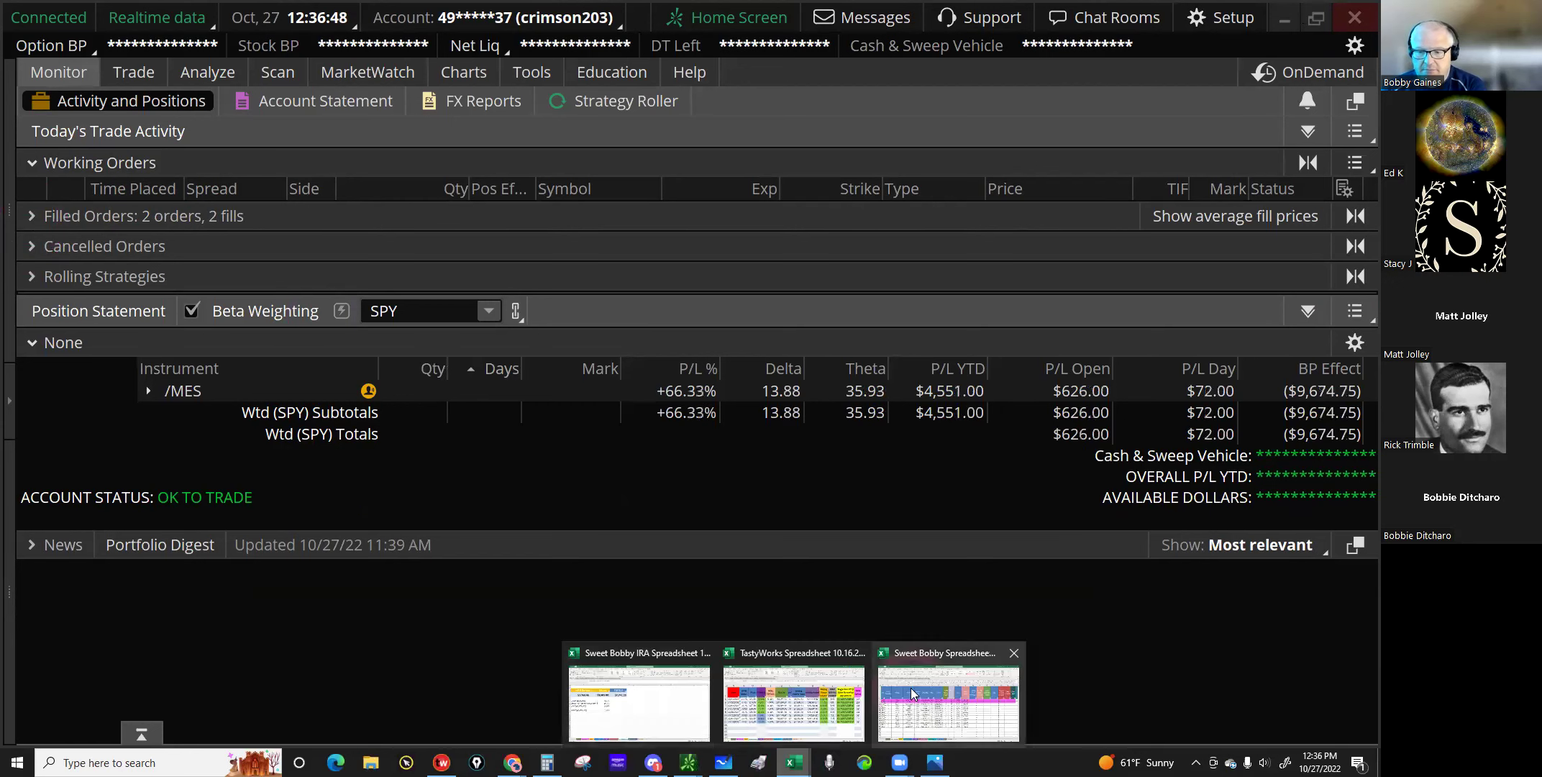
{"action": "left_click", "coordinate": [695, 703]}
{"action": "left_click", "coordinate": [442, 720]}
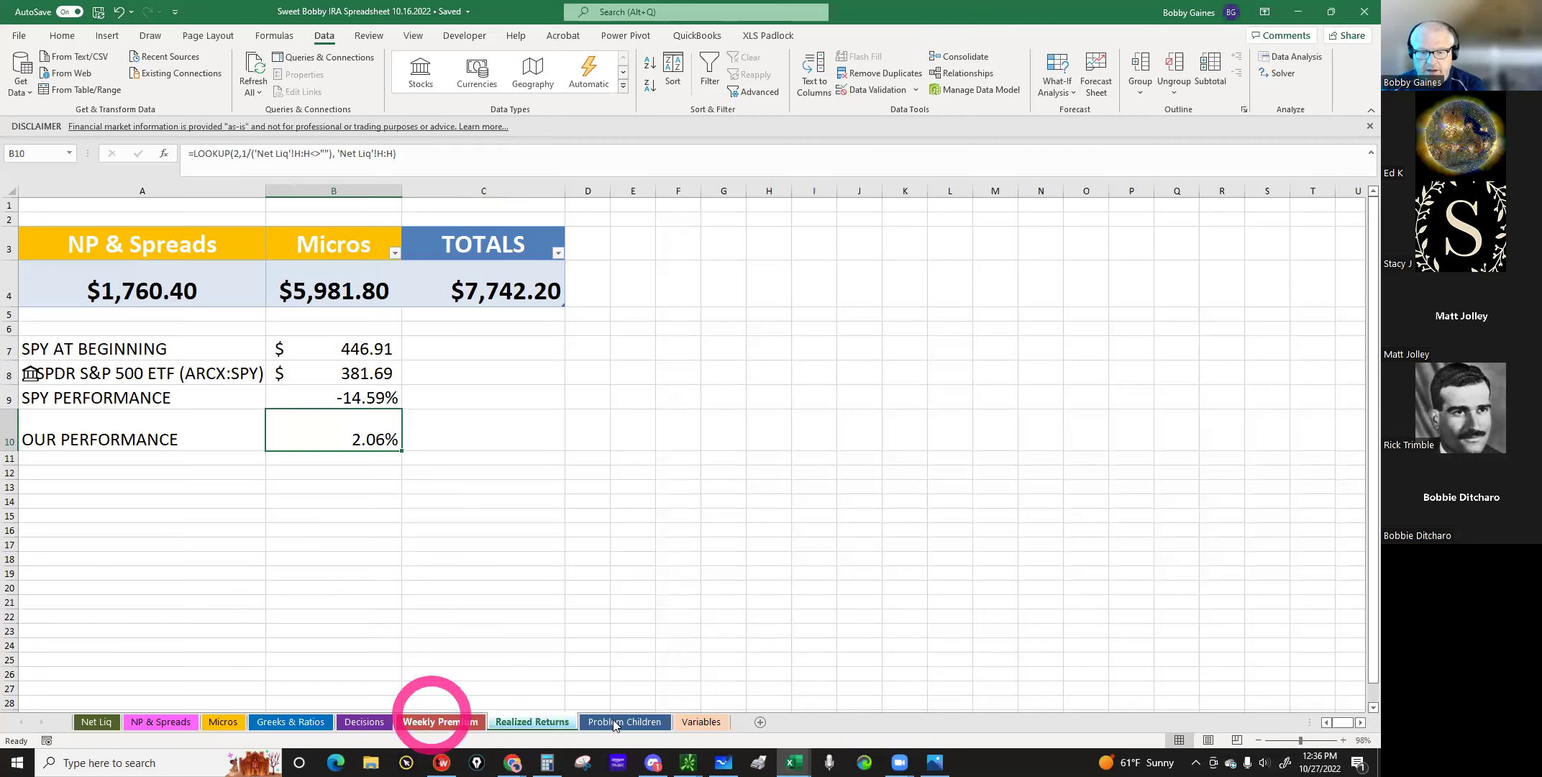
{"action": "left_click", "coordinate": [615, 723]}
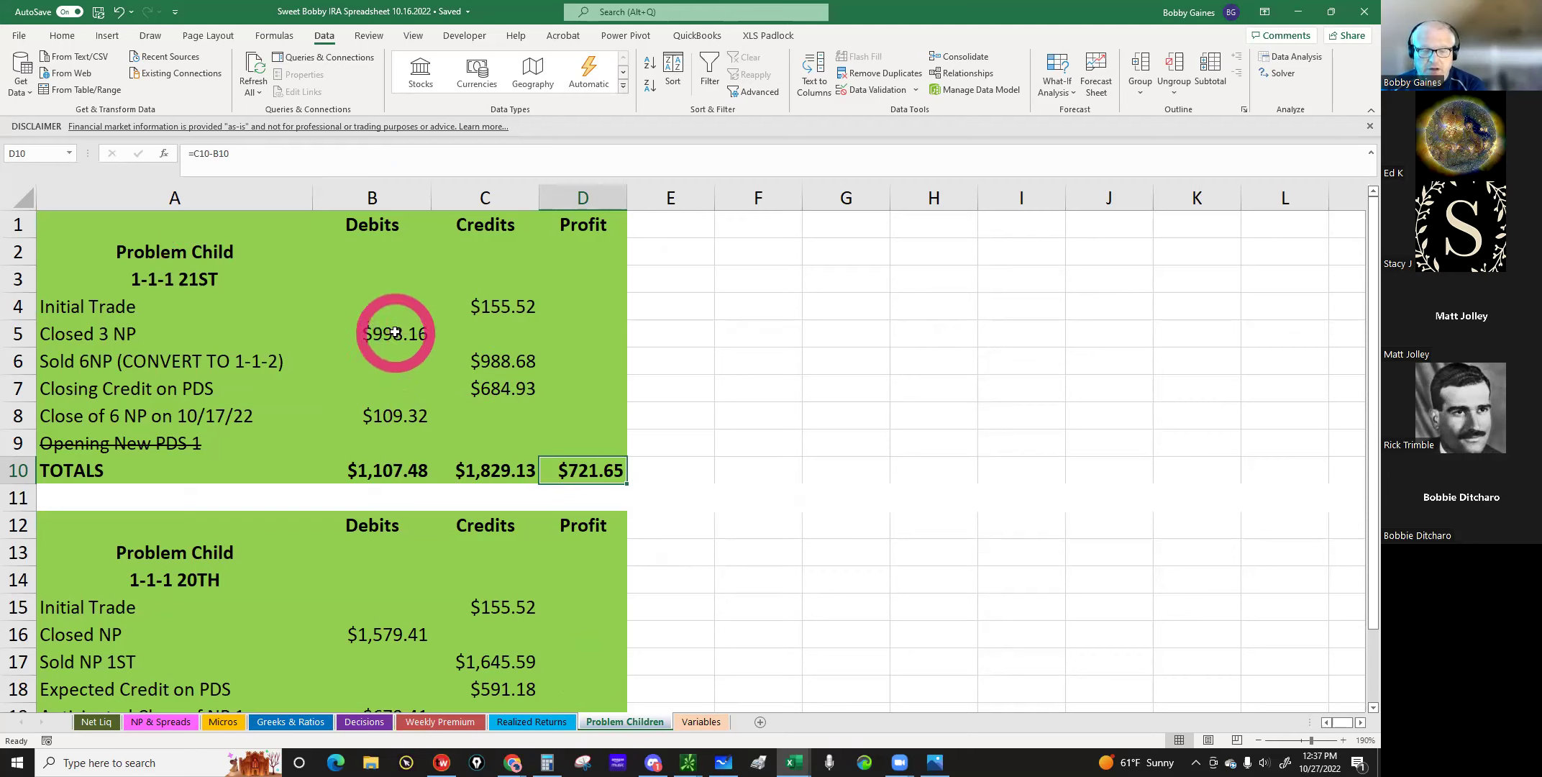
Step: Examine the debits and credits of the initial trade and the closed 3 NP in the 1-1-1 21ST table
{"action": "left_click", "coordinate": [391, 306]}
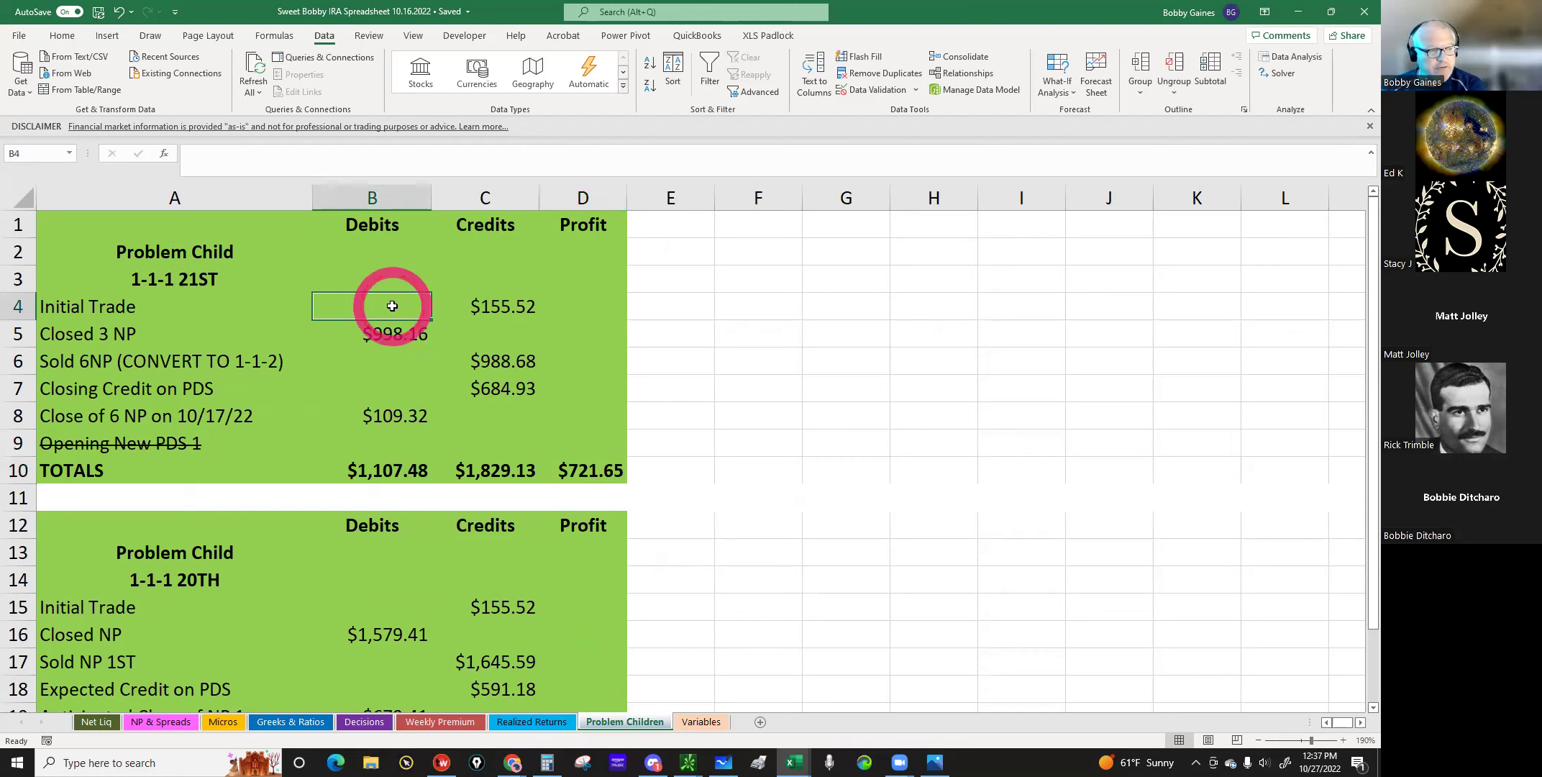
{"action": "left_click", "coordinate": [478, 302]}
{"action": "left_click", "coordinate": [418, 303]}
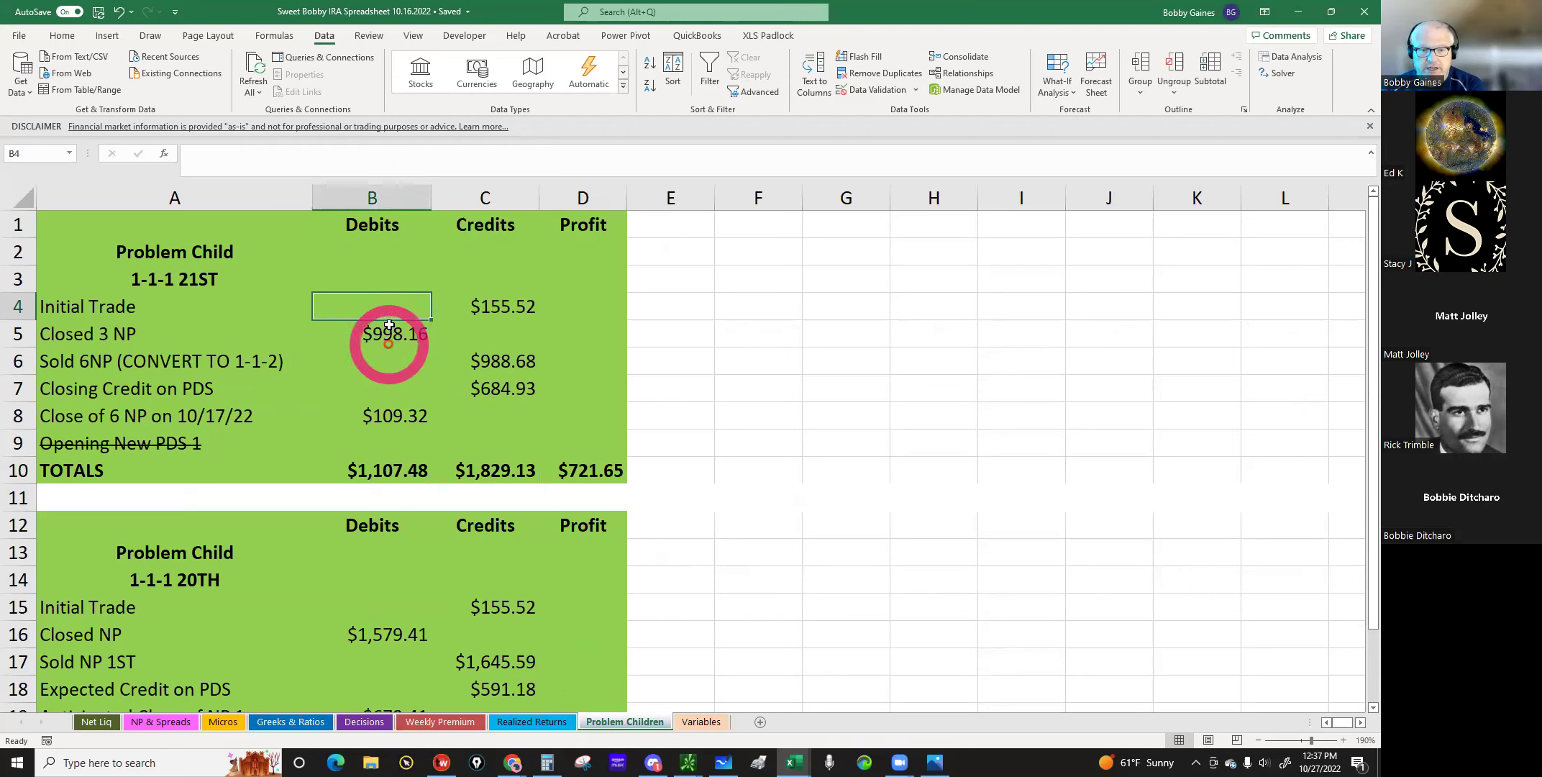
{"action": "left_click", "coordinate": [490, 311]}
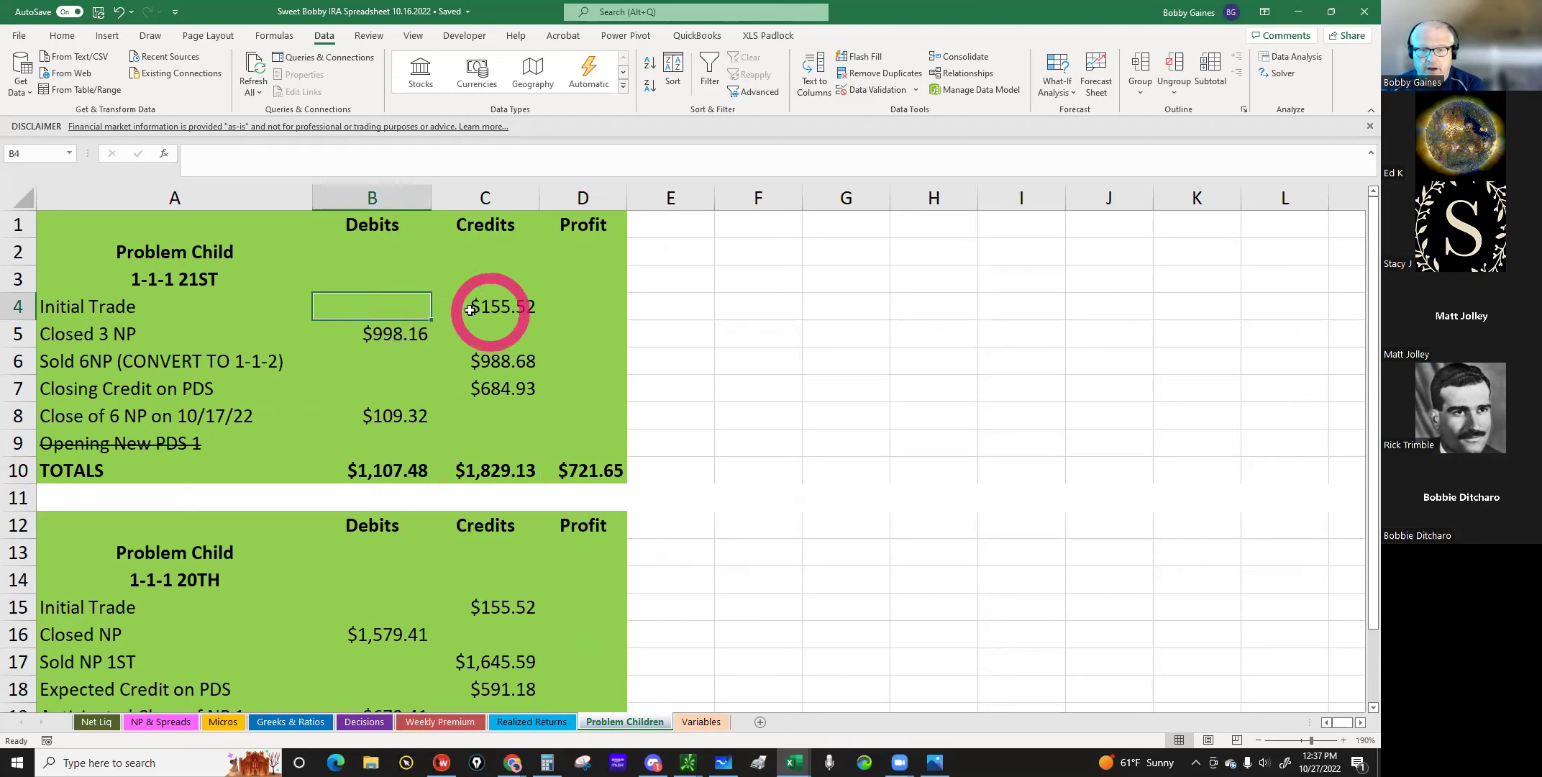
{"action": "left_click", "coordinate": [374, 302]}
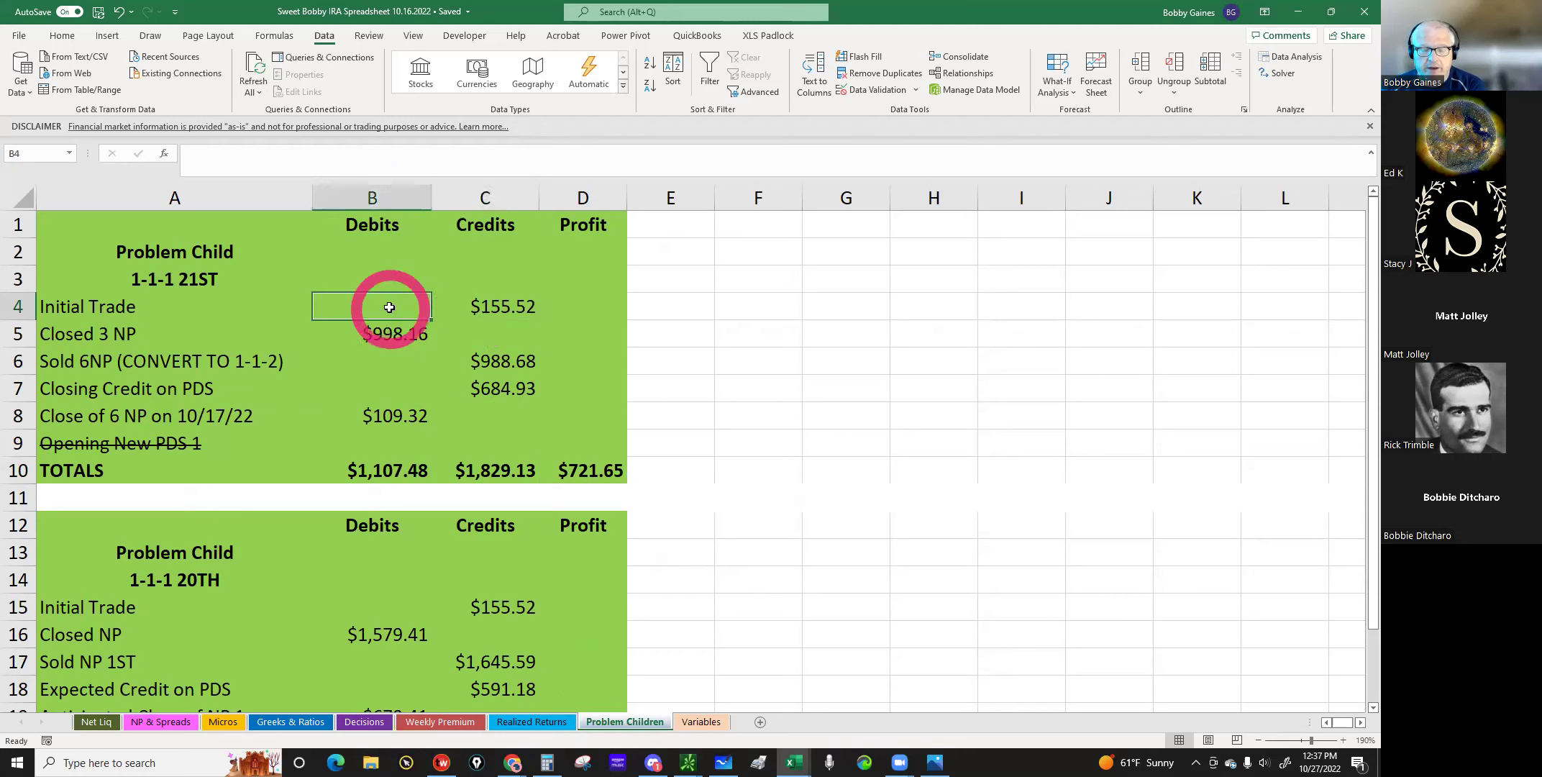
{"action": "left_click", "coordinate": [488, 306]}
{"action": "left_click", "coordinate": [400, 305]}
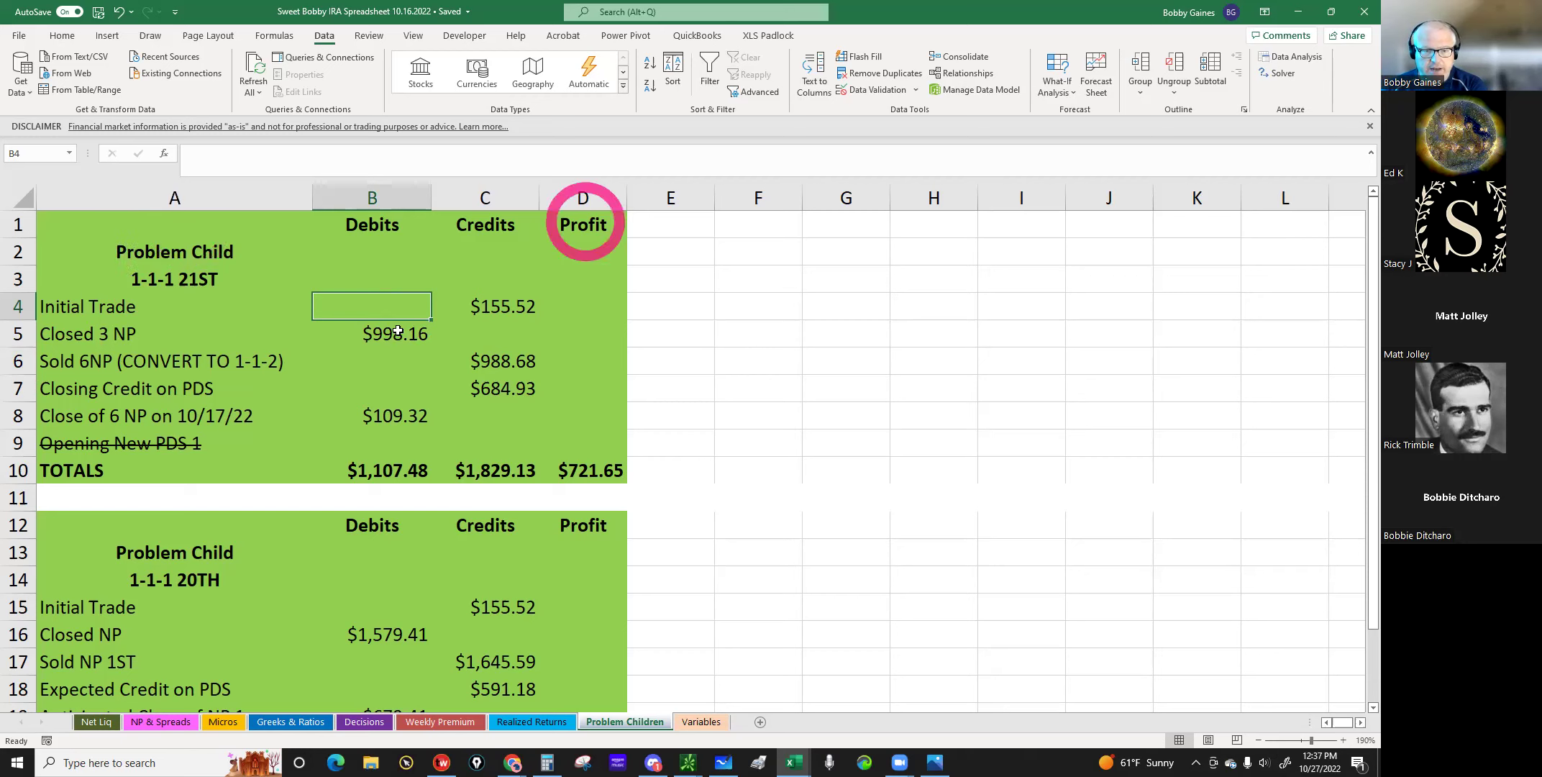
Step: Examine the 1-1-1 21ST table's entries from the initial trade through the 6 NP sale, PDS closing credit and 6 NP close to the total debits
{"action": "left_click", "coordinate": [183, 280]}
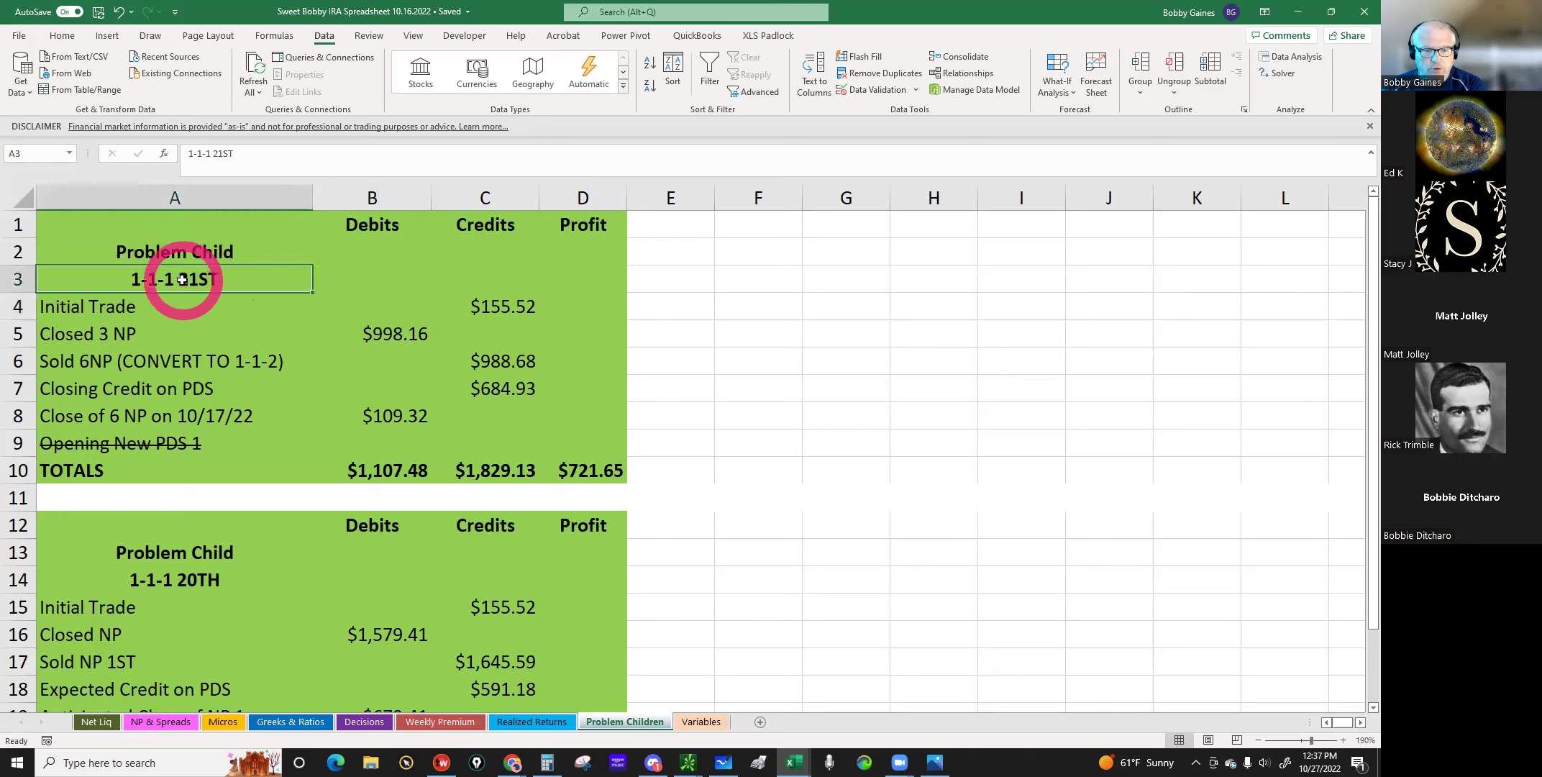
{"action": "left_click", "coordinate": [496, 307]}
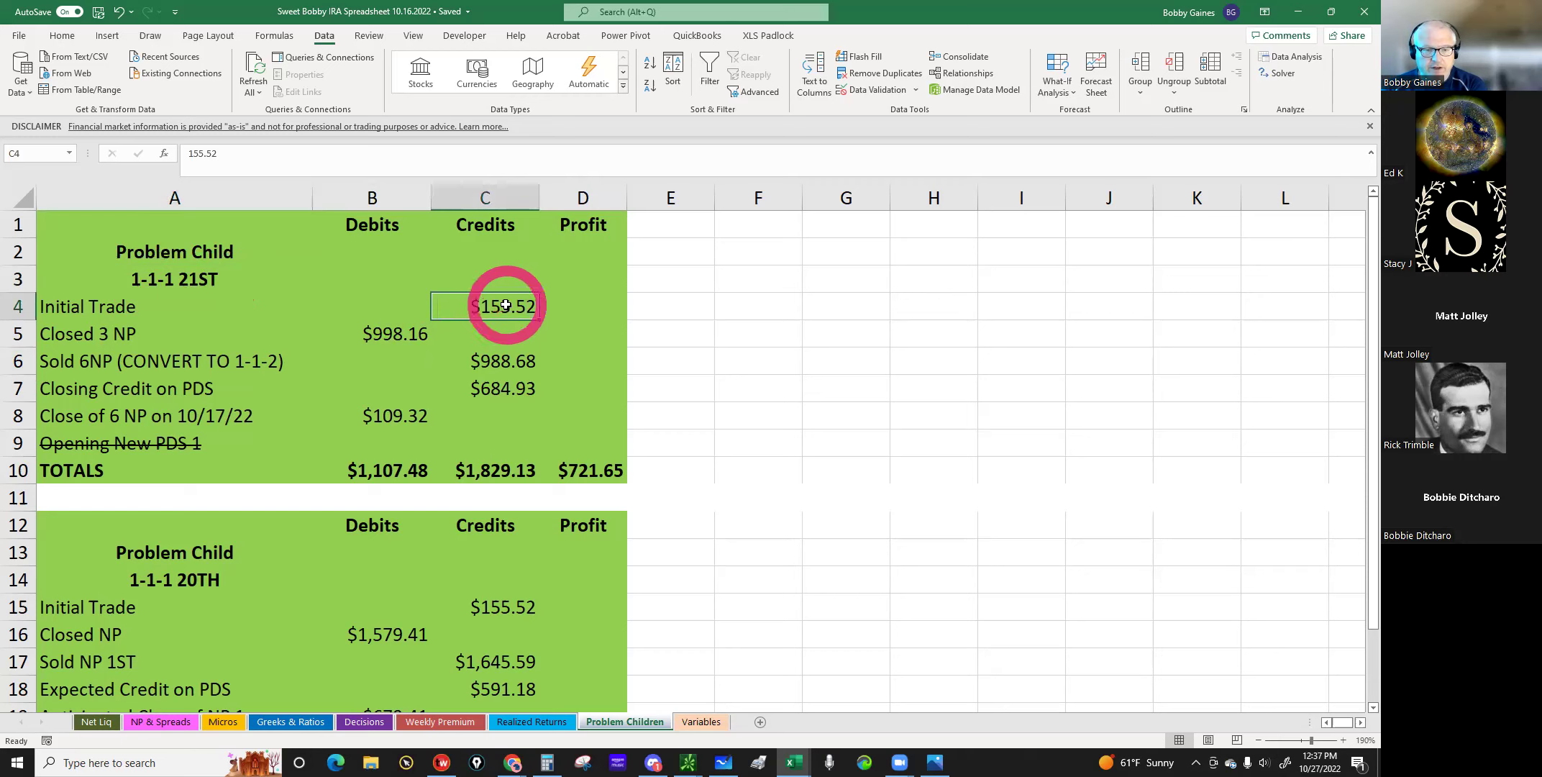
{"action": "left_click", "coordinate": [392, 336]}
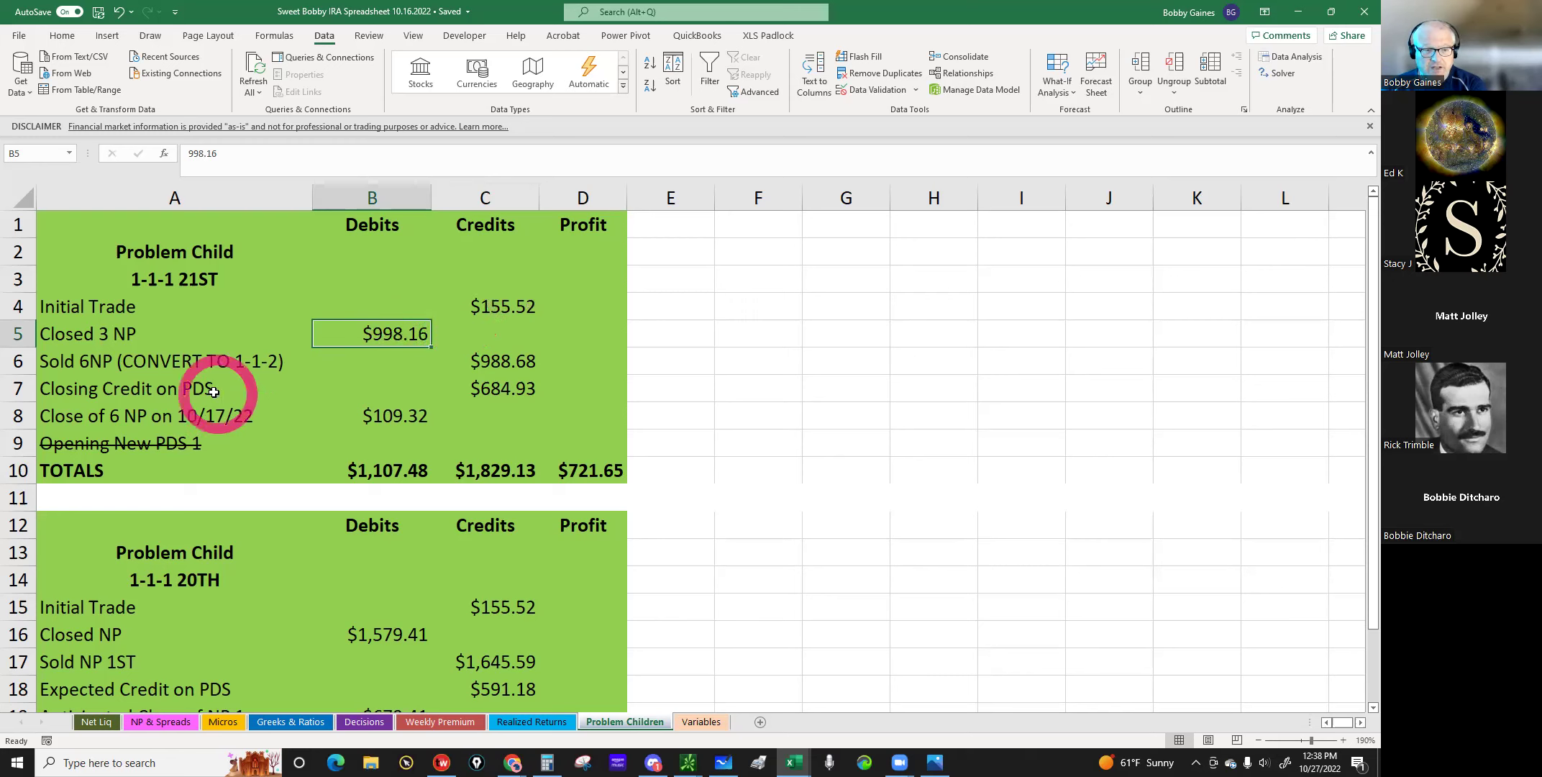
{"action": "left_click", "coordinate": [215, 365]}
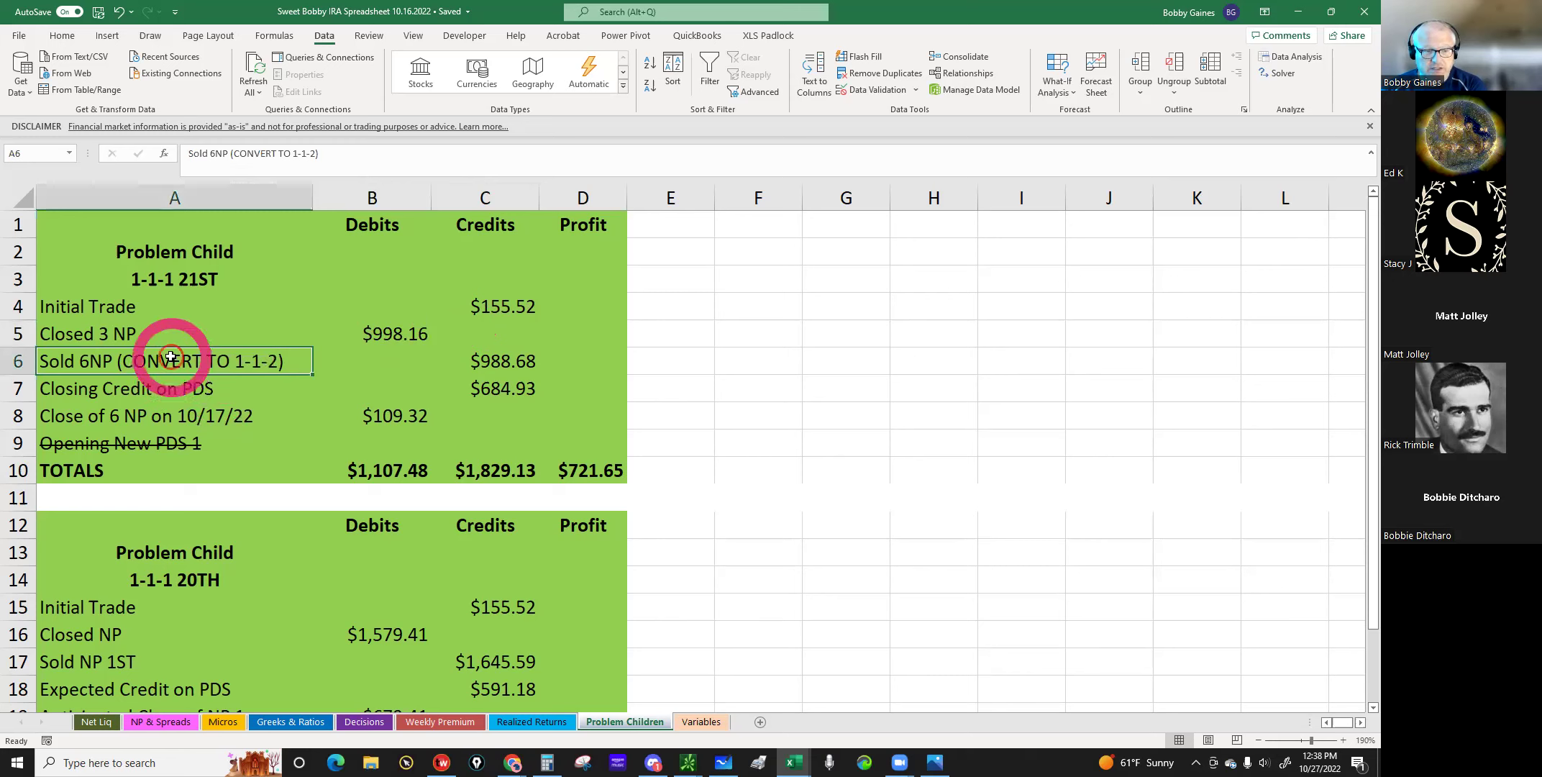
{"action": "left_click", "coordinate": [489, 361]}
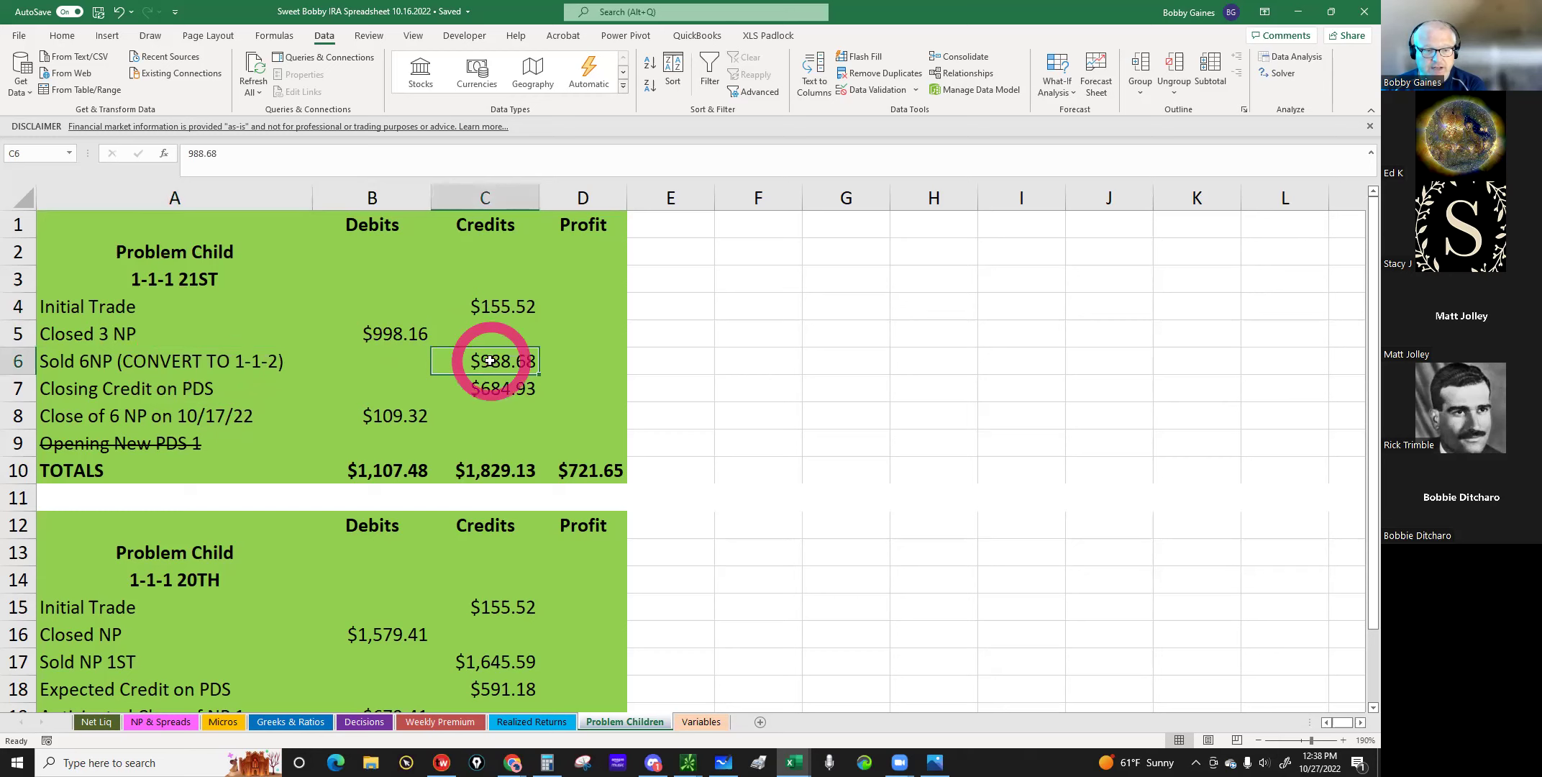
{"action": "left_click", "coordinate": [100, 395]}
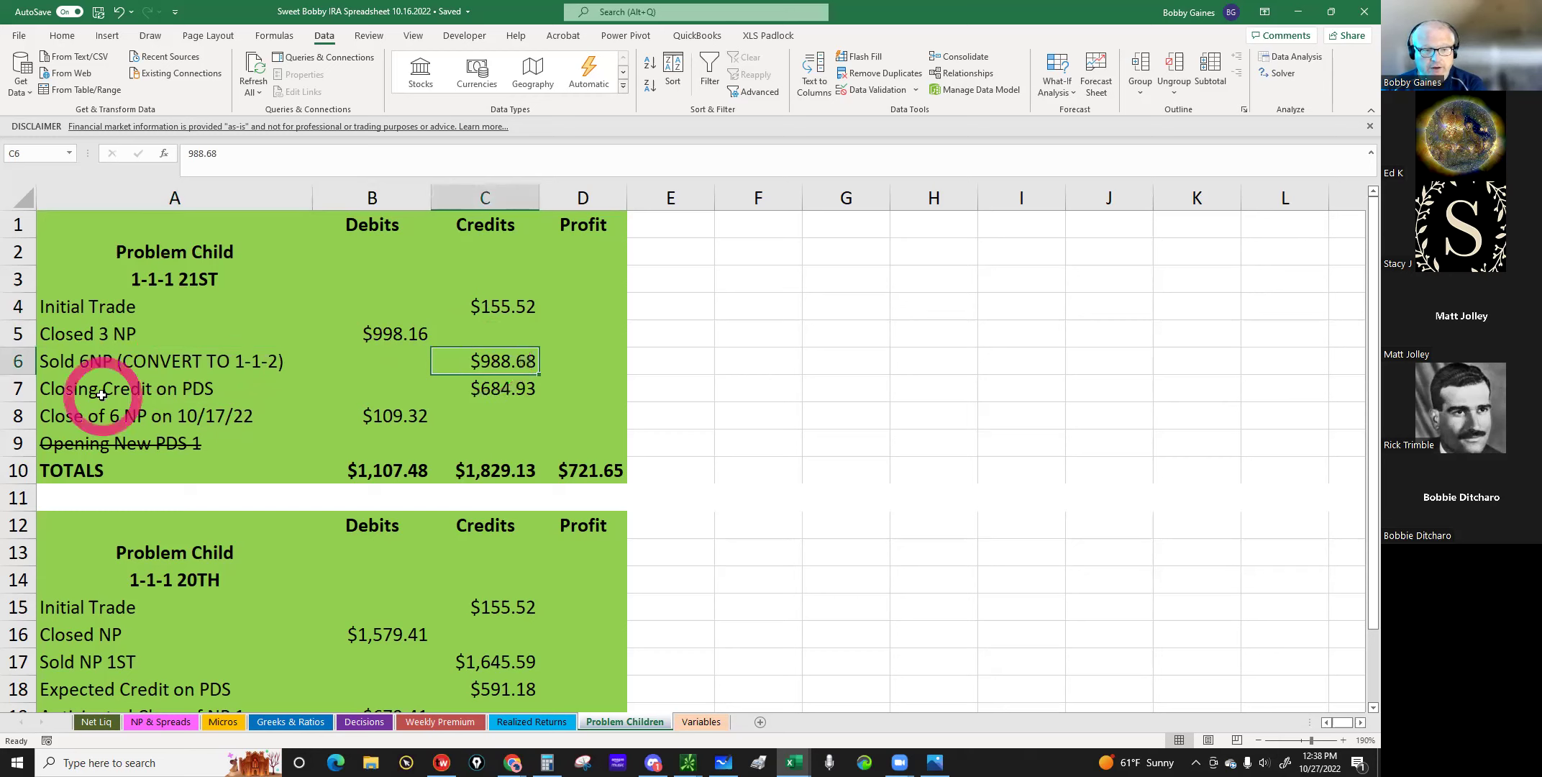
{"action": "left_click", "coordinate": [499, 389]}
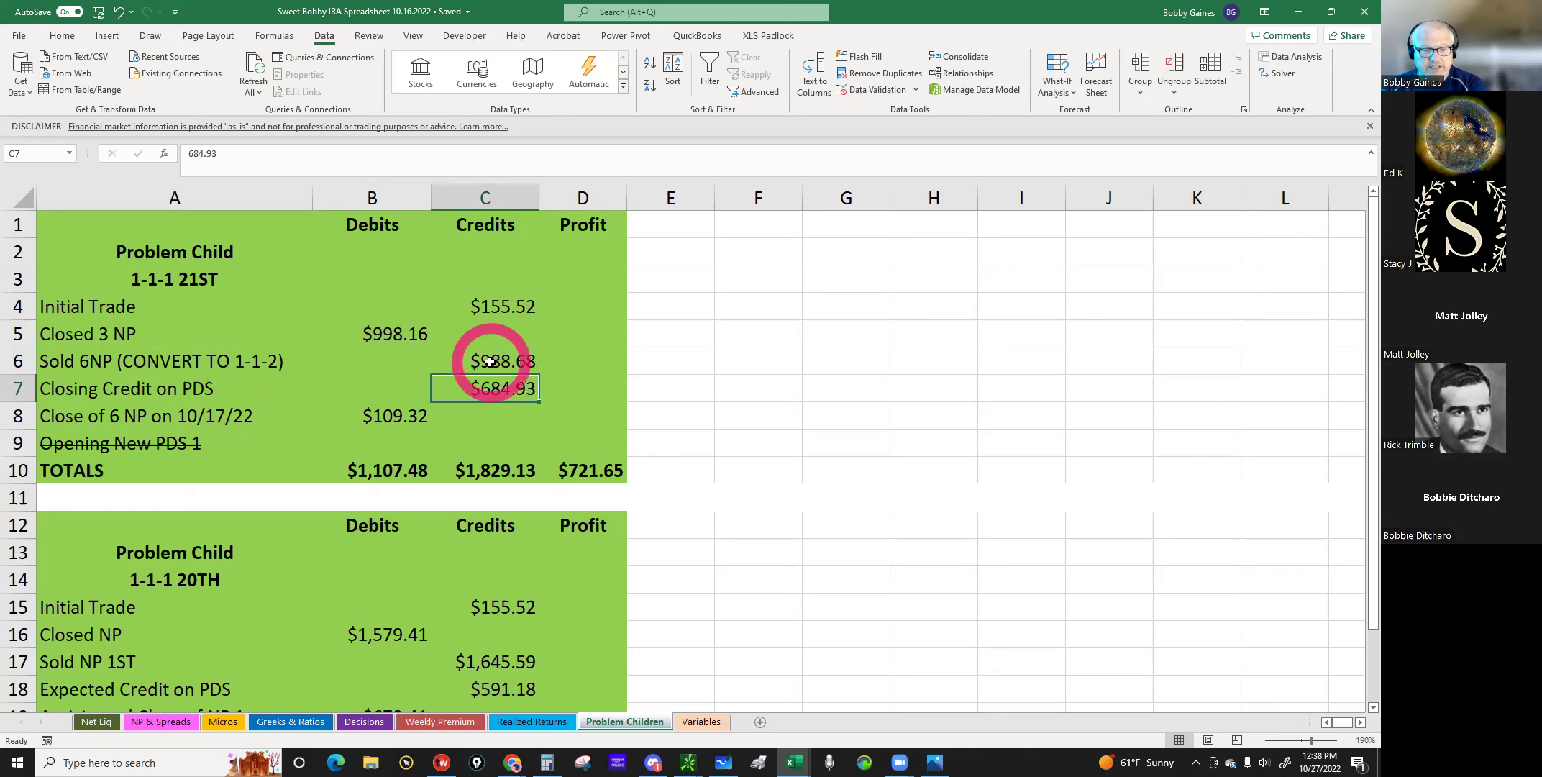
{"action": "left_click", "coordinate": [489, 361]}
{"action": "left_click", "coordinate": [384, 419]}
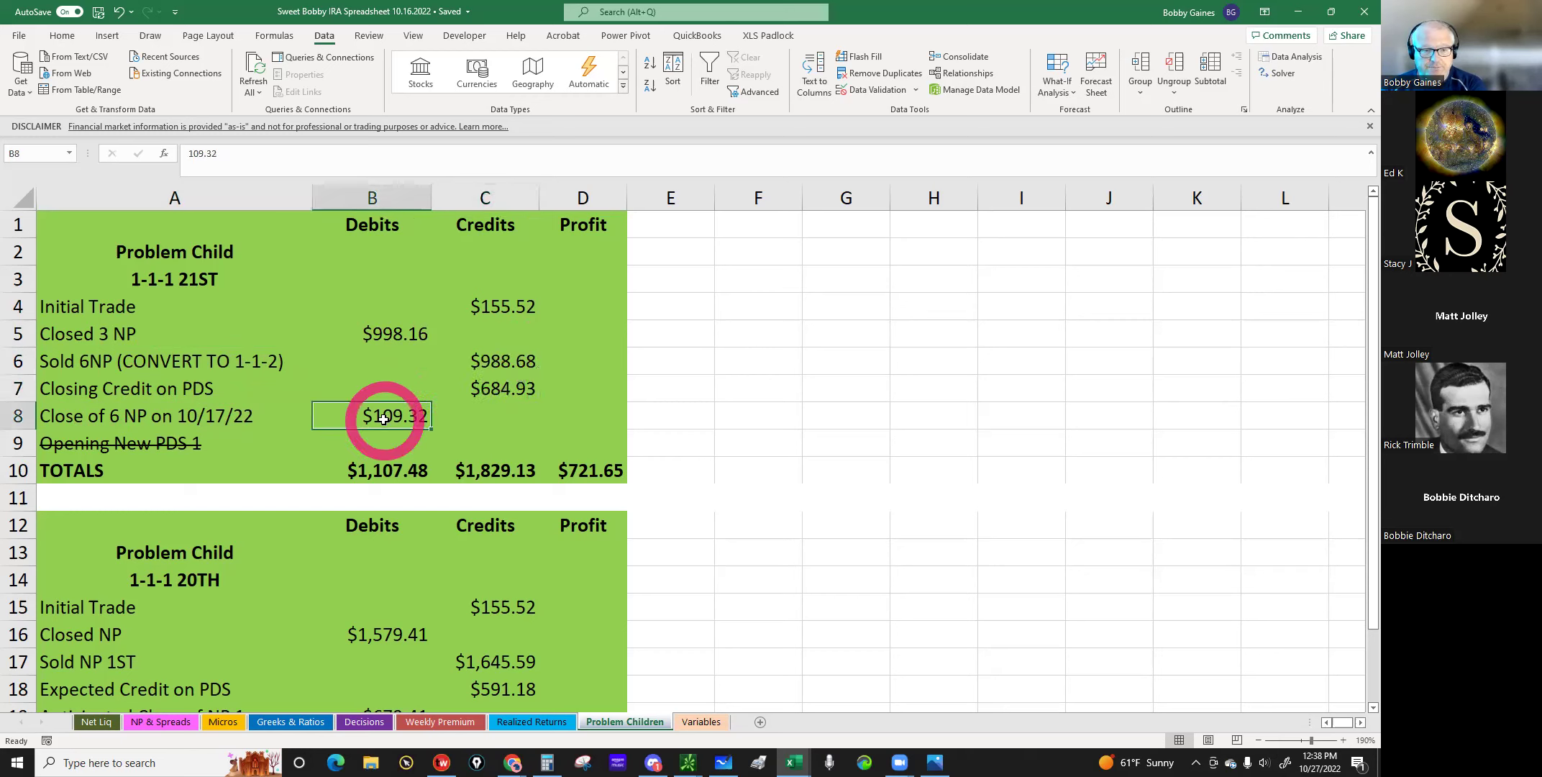
{"action": "left_click", "coordinate": [373, 471]}
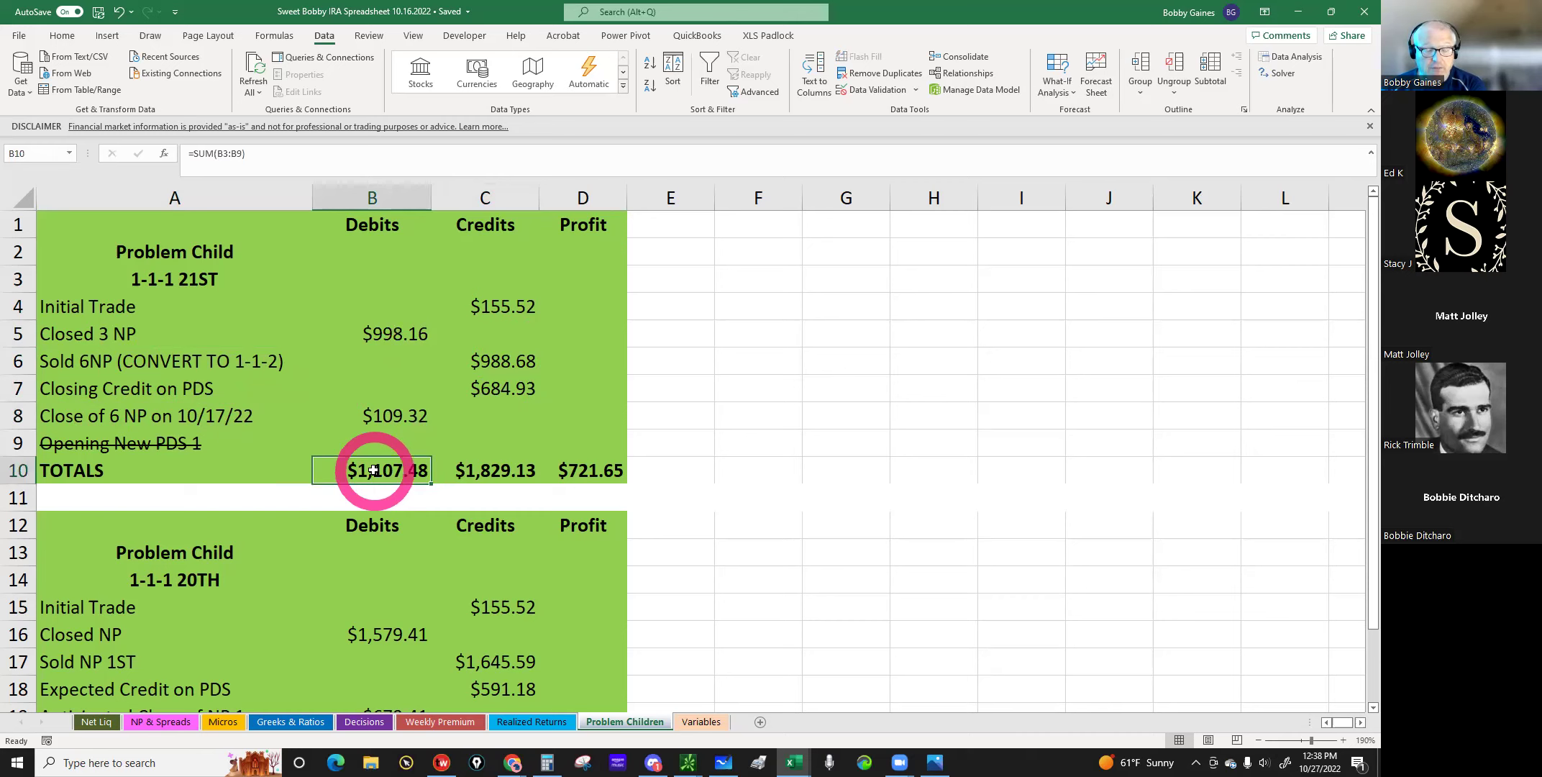